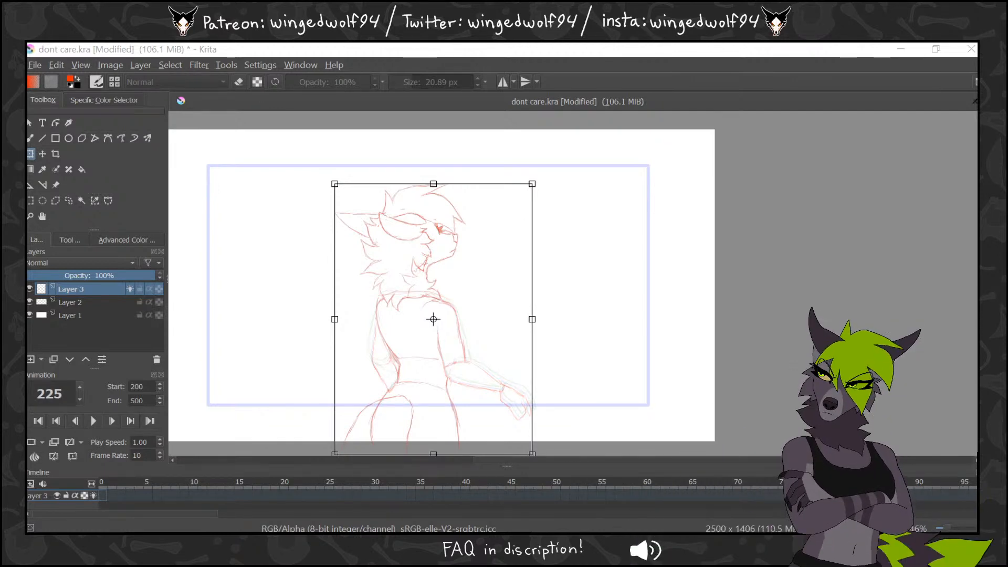
Review Layer 3's sketched animation frames from 210 to 221 on the timeline
{"action": "left_click", "coordinate": [86, 290]}
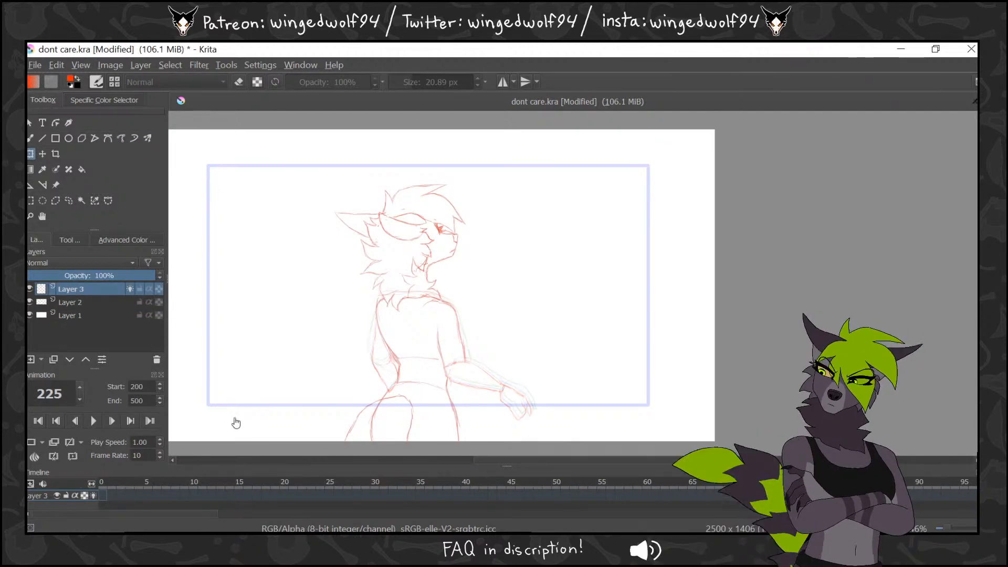
{"action": "left_click_drag", "start_coordinate": [205, 513], "coordinate": [543, 512]}
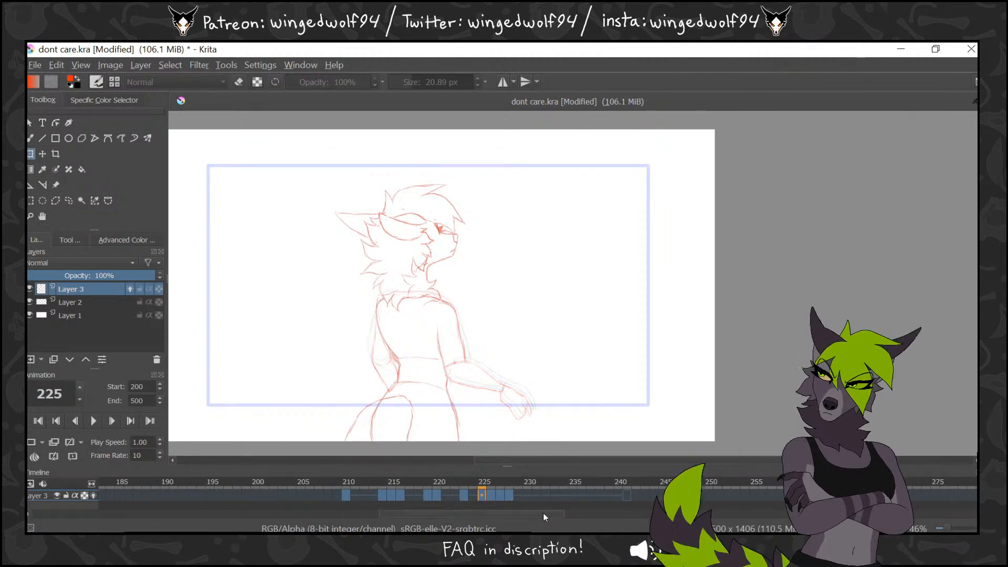
{"action": "left_click", "coordinate": [349, 495]}
{"action": "left_click", "coordinate": [409, 493]}
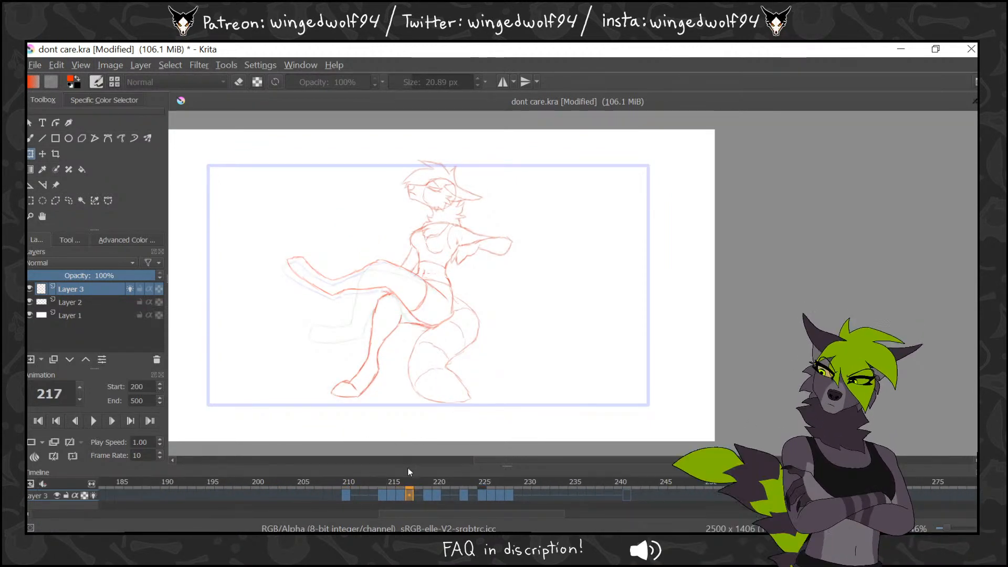
{"action": "left_click", "coordinate": [363, 494]}
{"action": "left_click_drag", "start_coordinate": [361, 488], "coordinate": [436, 472]}
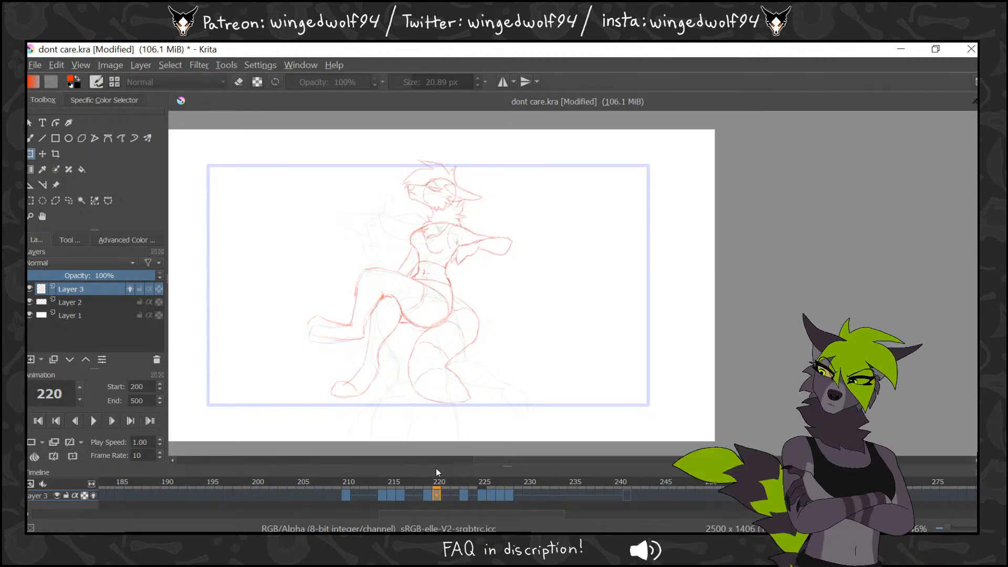
{"action": "mouse_move", "coordinate": [435, 483]}
{"action": "left_mouse_down"}
{"action": "mouse_move", "coordinate": [353, 484]}
{"action": "mouse_move", "coordinate": [441, 484]}
{"action": "left_mouse_up"}
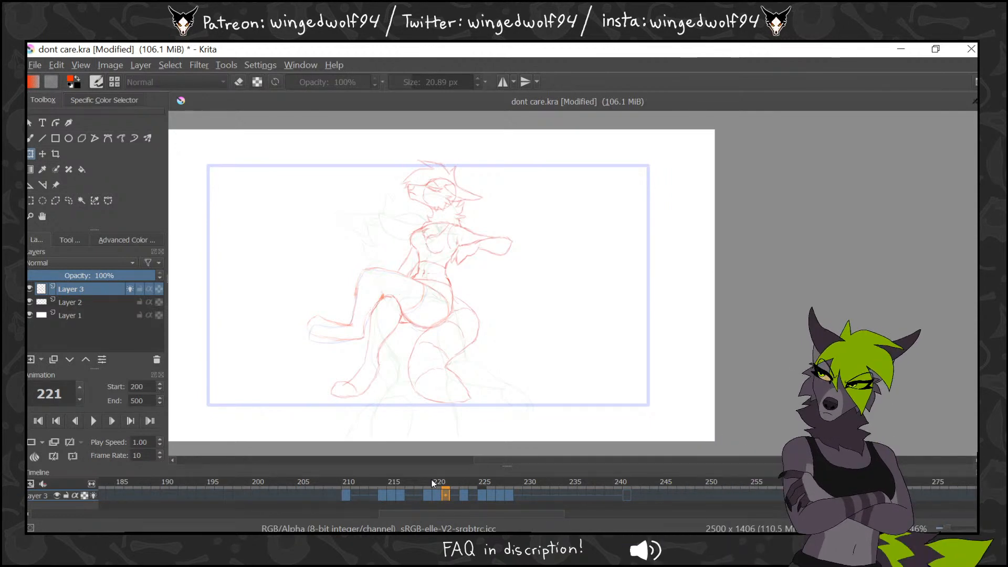
{"action": "left_click", "coordinate": [437, 497]}
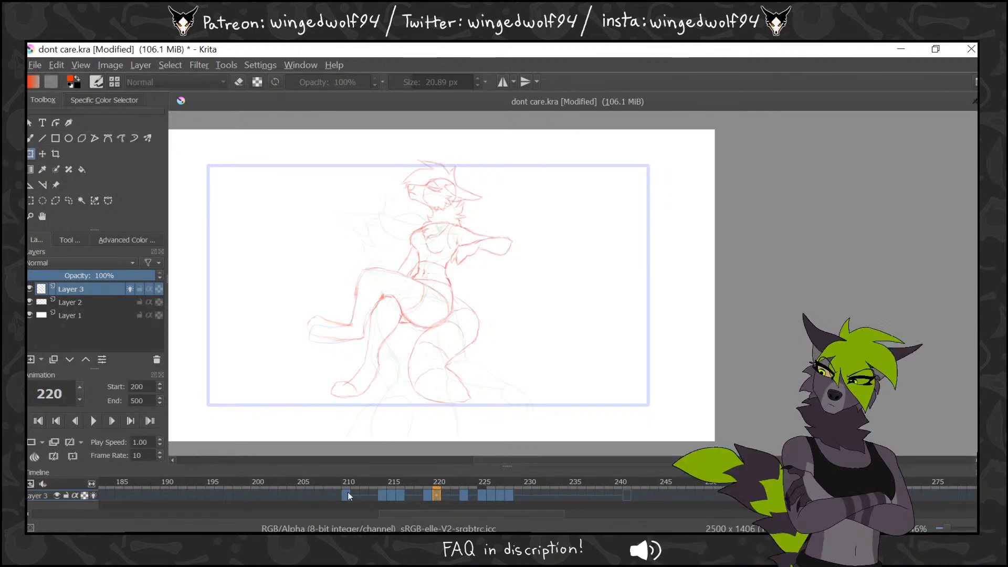
Play back the selected range of frames 210 to 220 on Layer 3
{"action": "left_click", "coordinate": [347, 496], "text": "shift"}
{"action": "left_click", "coordinate": [93, 421]}
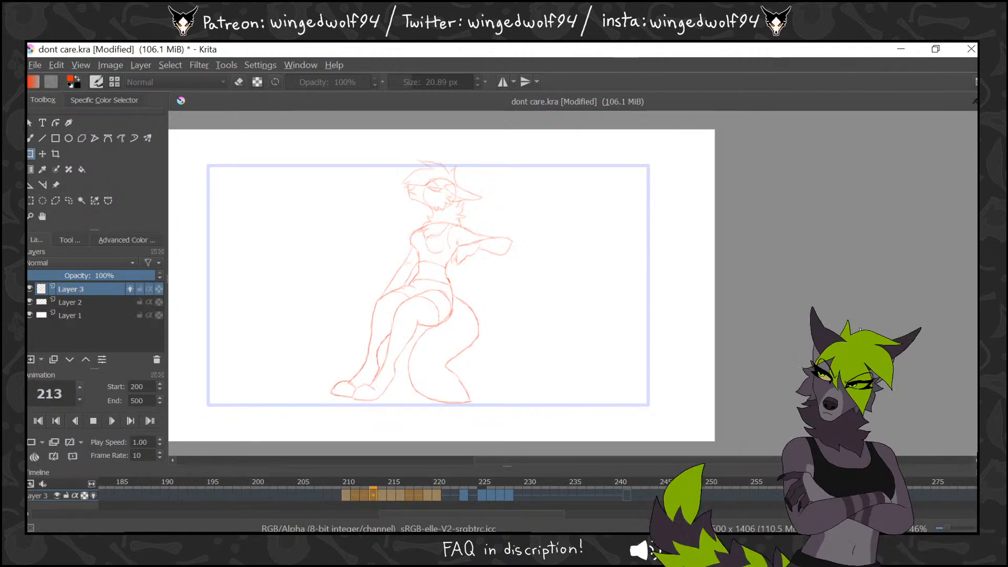
{"action": "left_click", "coordinate": [97, 423]}
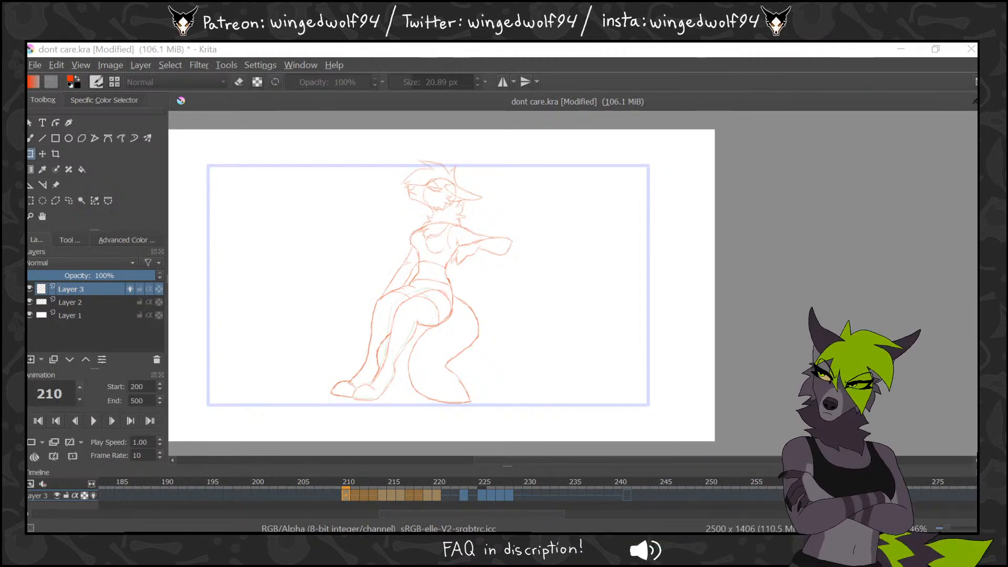
Add a new paint layer above Layer 3 and ready the freehand brush with the default black colour
{"action": "left_click", "coordinate": [625, 366]}
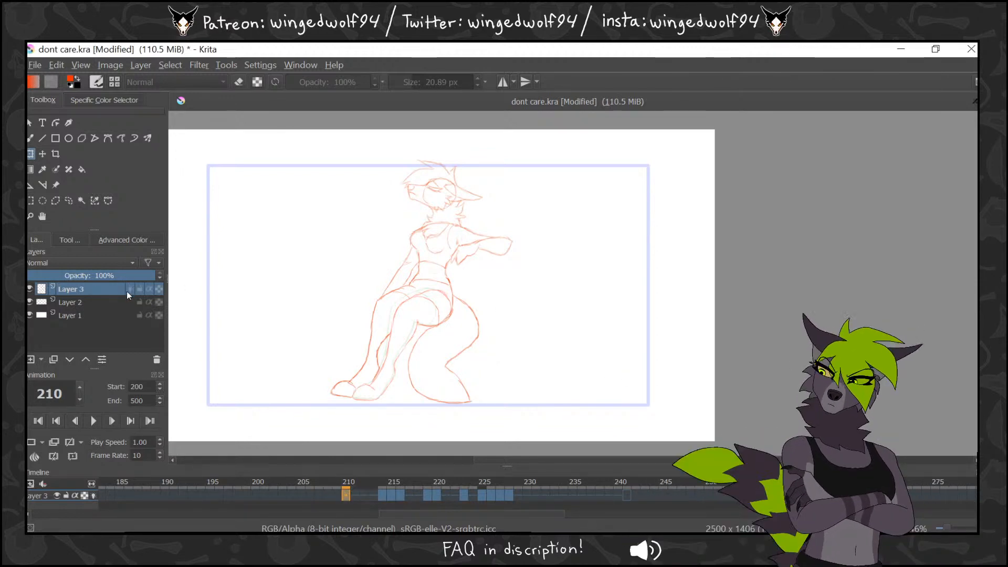
{"action": "left_click", "coordinate": [31, 360]}
{"action": "left_click", "coordinate": [122, 240]}
{"action": "key", "text": "d"}
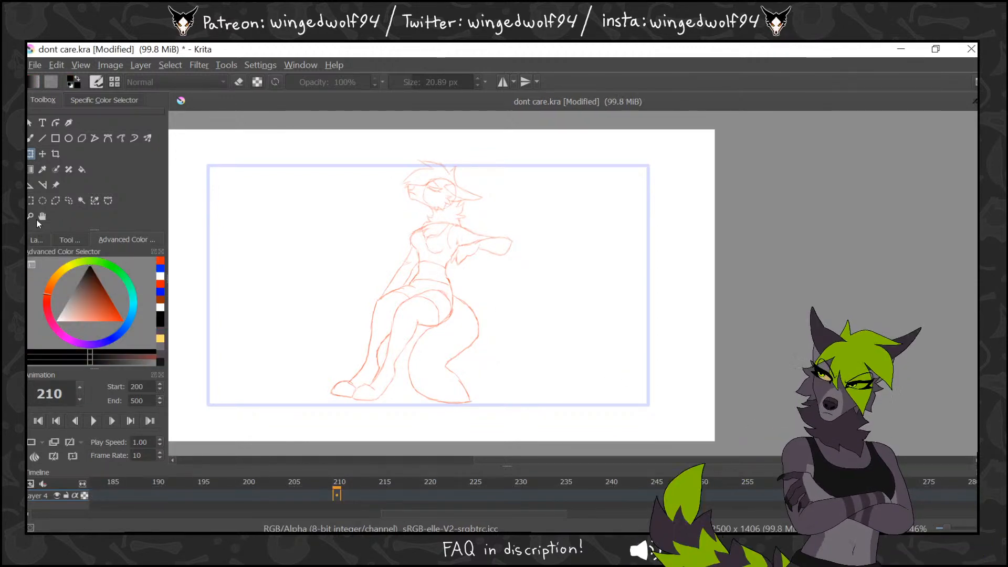
{"action": "left_click", "coordinate": [36, 240]}
{"action": "key", "text": "b"}
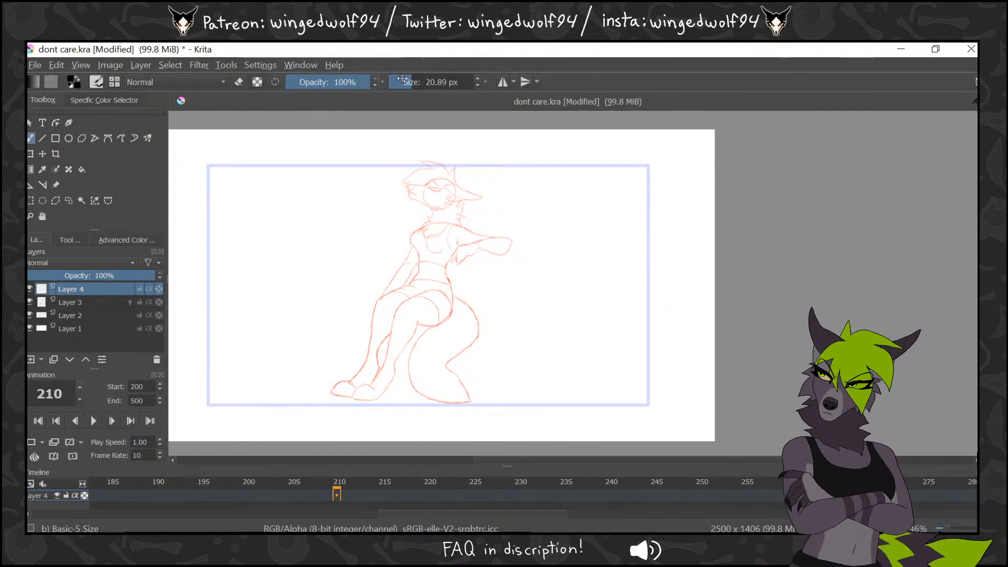
Try a 3.77 px brush size with test strokes over the sketched head, undoing each stroke
{"action": "left_click", "coordinate": [402, 79]}
{"action": "left_click_drag", "start_coordinate": [400, 81], "coordinate": [402, 83]}
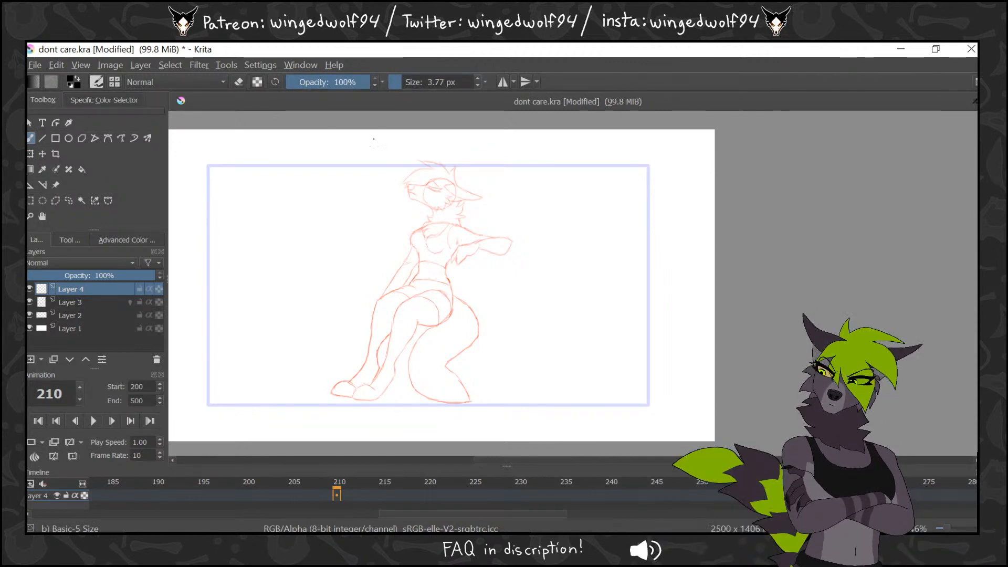
{"action": "mouse_move", "coordinate": [367, 148]}
{"action": "left_mouse_down"}
{"action": "mouse_move", "coordinate": [461, 220]}
{"action": "mouse_move", "coordinate": [515, 148]}
{"action": "left_mouse_up"}
{"action": "key", "text": "ctrl+z"}
{"action": "left_click", "coordinate": [31, 216]}
{"action": "left_click_drag", "start_coordinate": [365, 139], "coordinate": [551, 315]}
{"action": "key", "text": "b"}
{"action": "left_click_drag", "start_coordinate": [514, 162], "coordinate": [606, 269]}
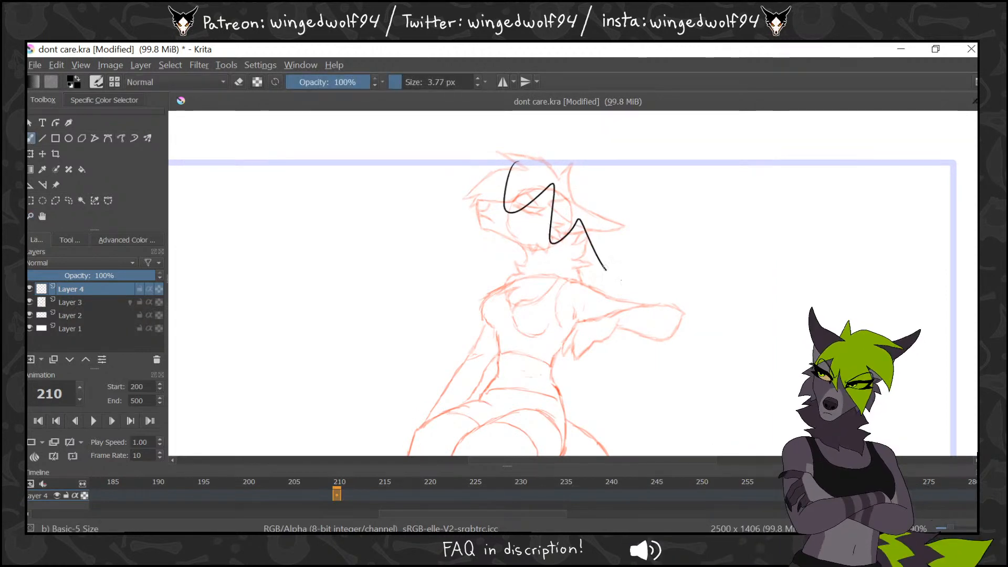
{"action": "key", "text": "ctrl+z"}
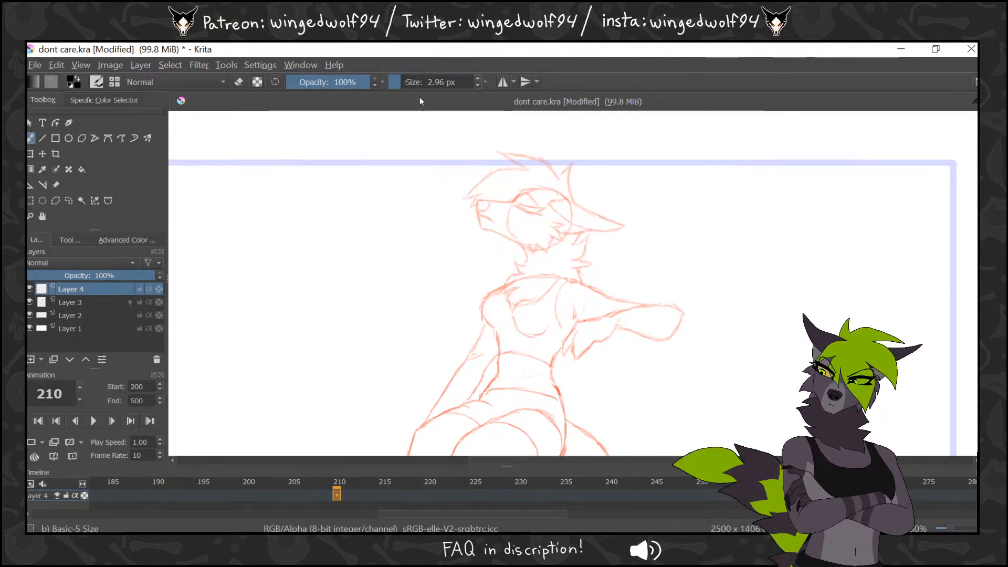
Set the brush size to 2.96 px, comparing sizes with test strokes over the head and undoing them
{"action": "mouse_move", "coordinate": [511, 164]}
{"action": "left_mouse_down"}
{"action": "mouse_move", "coordinate": [625, 198]}
{"action": "mouse_move", "coordinate": [646, 147]}
{"action": "left_mouse_up"}
{"action": "key", "text": "ctrl+z"}
{"action": "left_click", "coordinate": [400, 82]}
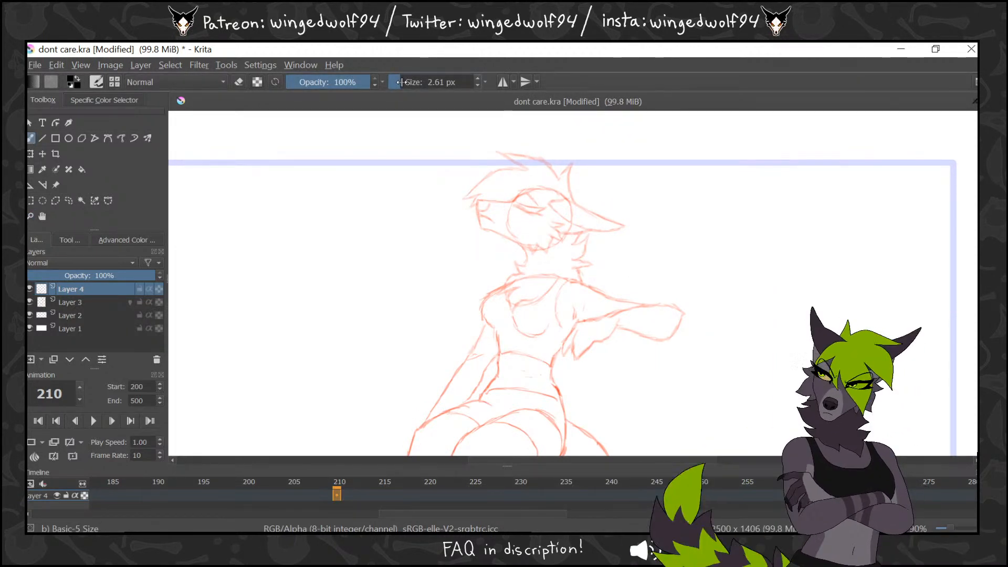
{"action": "left_click", "coordinate": [400, 82]}
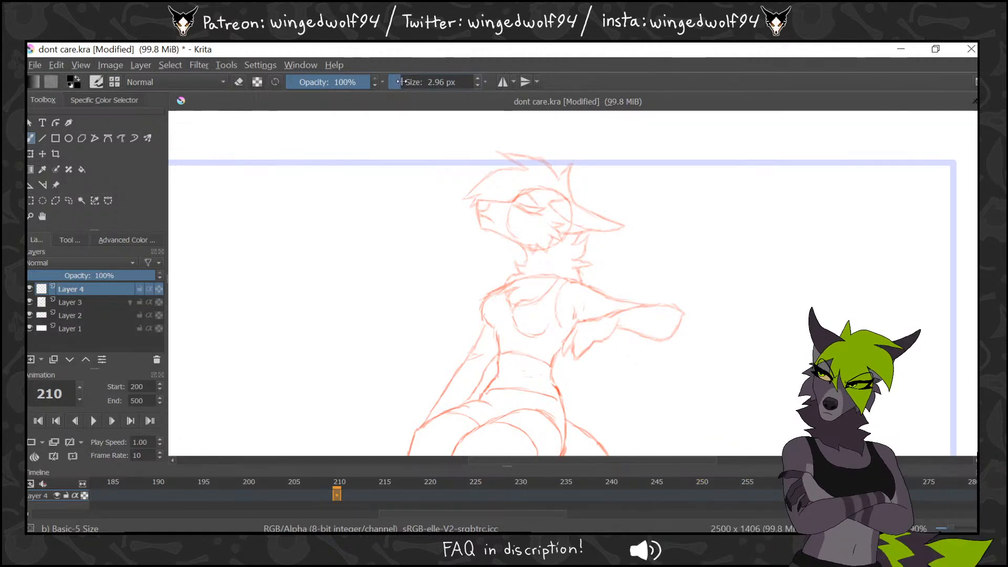
{"action": "mouse_move", "coordinate": [469, 148]}
{"action": "left_mouse_down"}
{"action": "mouse_move", "coordinate": [550, 174]}
{"action": "mouse_move", "coordinate": [655, 155]}
{"action": "left_mouse_up"}
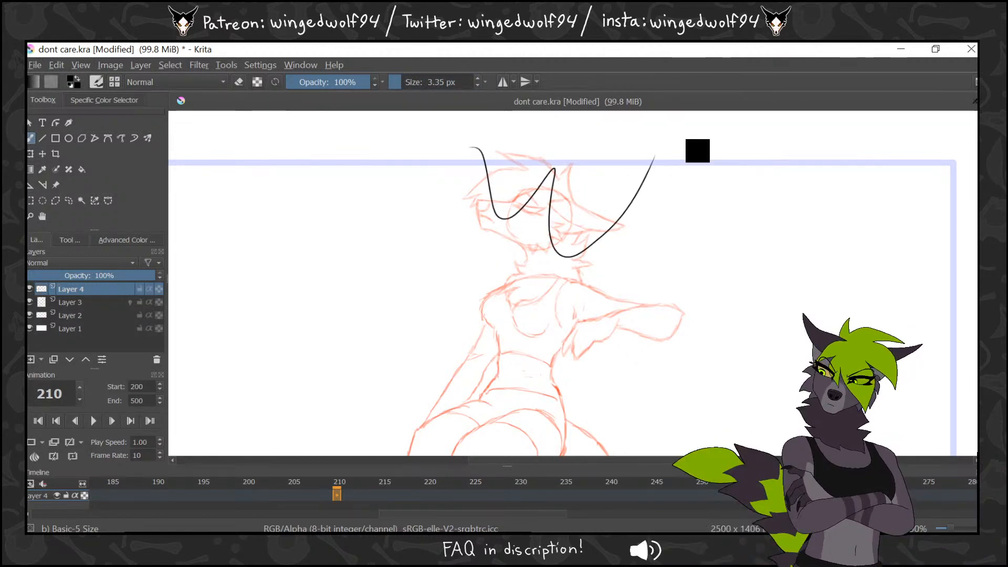
{"action": "key", "text": "ctrl+z"}
{"action": "left_click", "coordinate": [400, 82]}
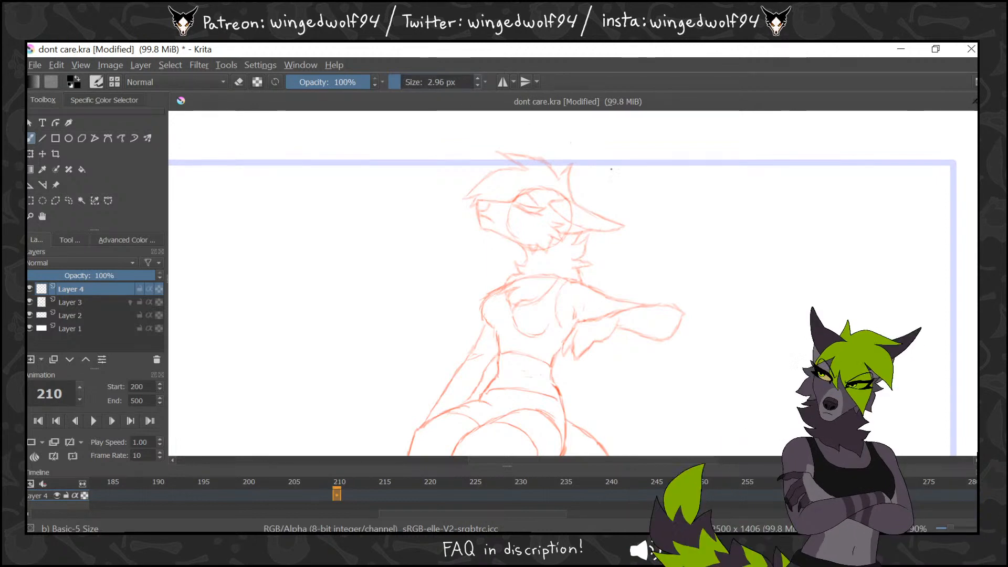
Adjust the freehand brush's tool options for inking
{"action": "left_click", "coordinate": [70, 240]}
{"action": "left_click", "coordinate": [108, 269]}
{"action": "left_click", "coordinate": [128, 288]}
{"action": "left_click", "coordinate": [44, 239]}
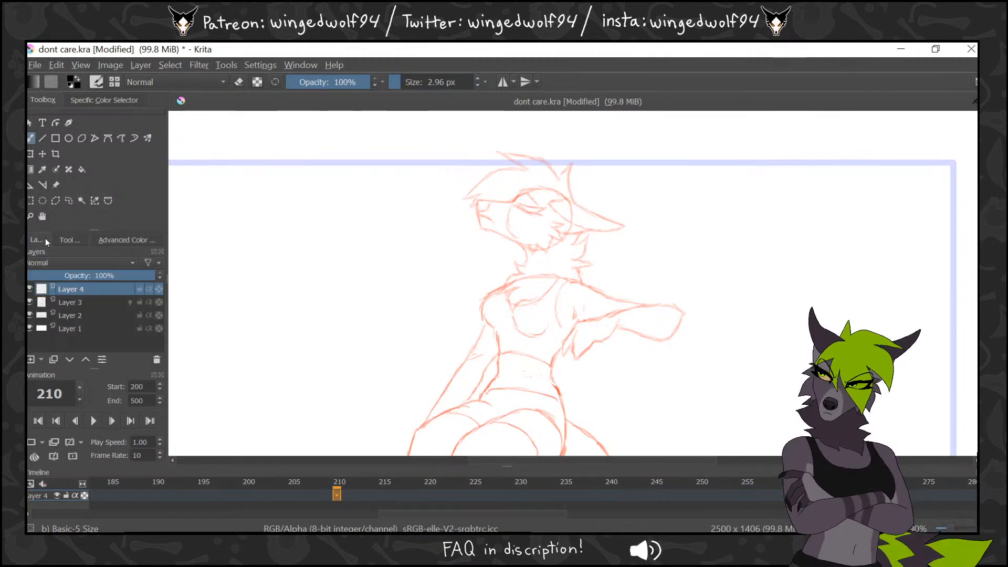
Add a keyframe to Layer 4 at frame 210 and lower Layer 3's opacity to 66%
{"action": "left_click", "coordinate": [330, 496]}
{"action": "left_click", "coordinate": [336, 493]}
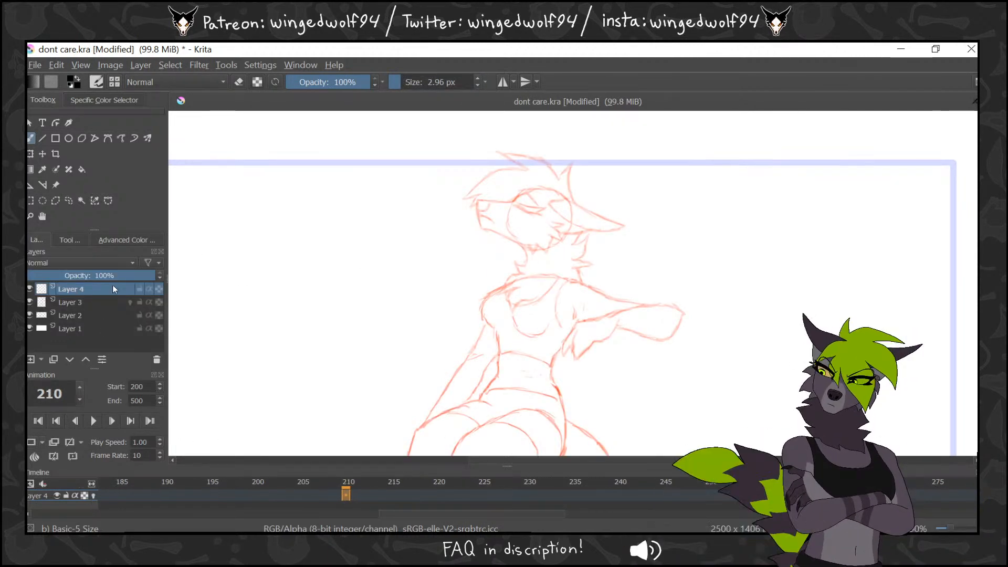
{"action": "left_click", "coordinate": [31, 216]}
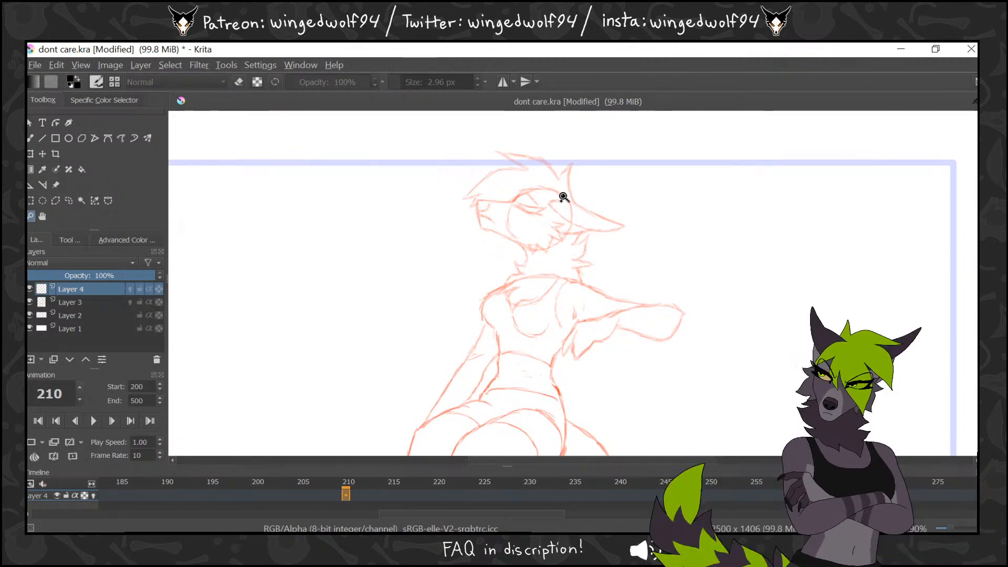
{"action": "left_click_drag", "start_coordinate": [437, 156], "coordinate": [770, 395]}
{"action": "key", "text": "b"}
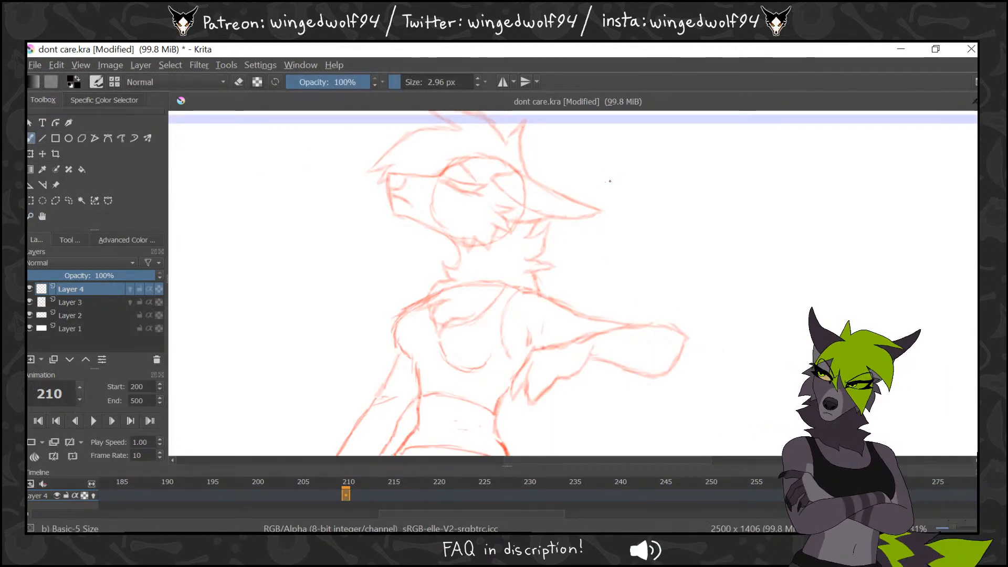
{"action": "left_click", "coordinate": [93, 303]}
{"action": "left_click", "coordinate": [103, 277]}
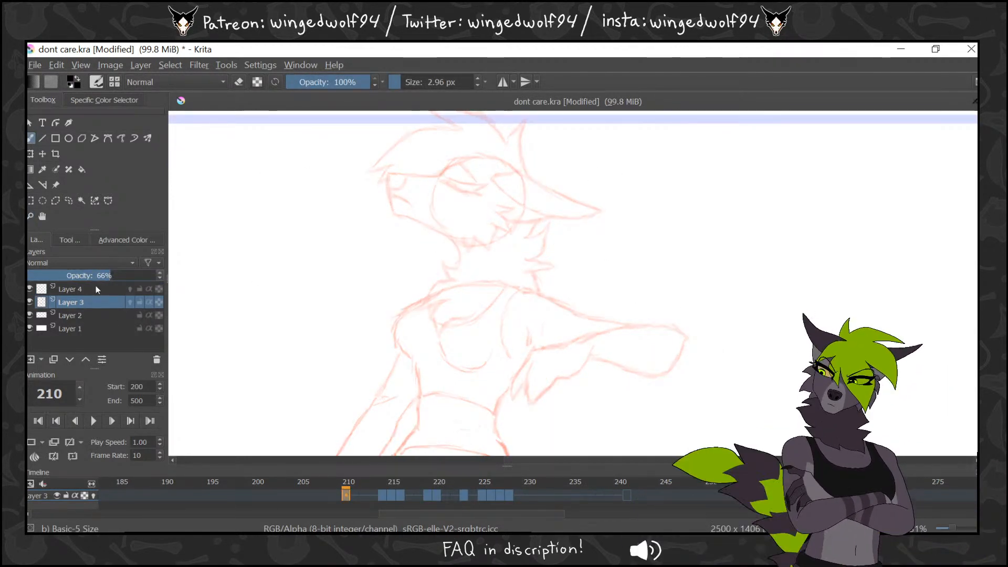
Ink the closed eye, muzzle, nose, mouth and jaw on Layer 4 over the sketch
{"action": "left_click", "coordinate": [96, 288]}
{"action": "mouse_move", "coordinate": [443, 177]}
{"action": "left_mouse_down"}
{"action": "mouse_move", "coordinate": [487, 186]}
{"action": "mouse_move", "coordinate": [475, 192]}
{"action": "mouse_move", "coordinate": [444, 177]}
{"action": "mouse_move", "coordinate": [461, 167]}
{"action": "mouse_move", "coordinate": [479, 180]}
{"action": "left_mouse_up"}
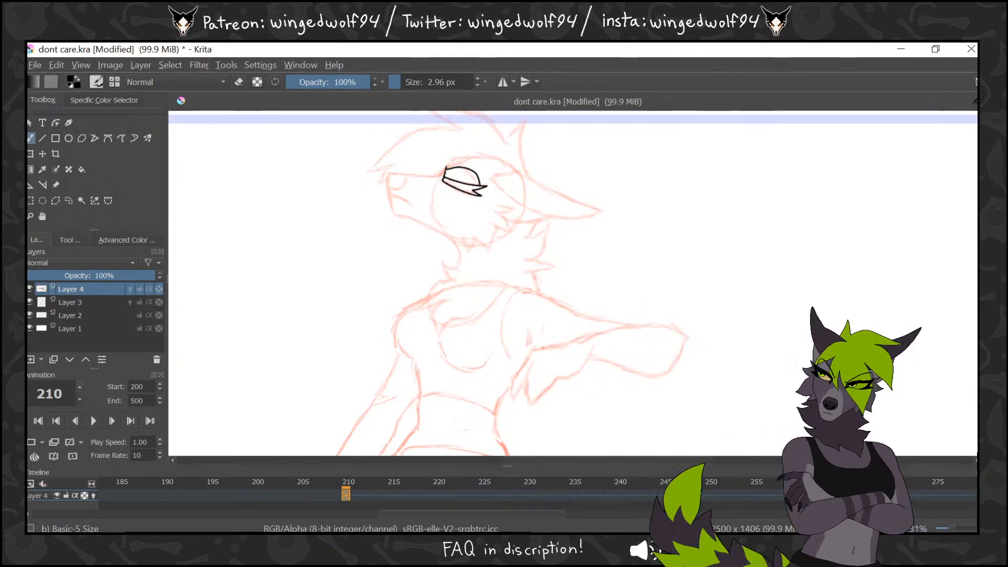
{"action": "mouse_move", "coordinate": [445, 173]}
{"action": "left_mouse_down"}
{"action": "mouse_move", "coordinate": [389, 174]}
{"action": "mouse_move", "coordinate": [390, 197]}
{"action": "mouse_move", "coordinate": [394, 209]}
{"action": "mouse_move", "coordinate": [457, 247]}
{"action": "left_mouse_up"}
{"action": "mouse_move", "coordinate": [396, 198]}
{"action": "left_mouse_down"}
{"action": "mouse_move", "coordinate": [412, 206]}
{"action": "mouse_move", "coordinate": [389, 174]}
{"action": "left_mouse_up"}
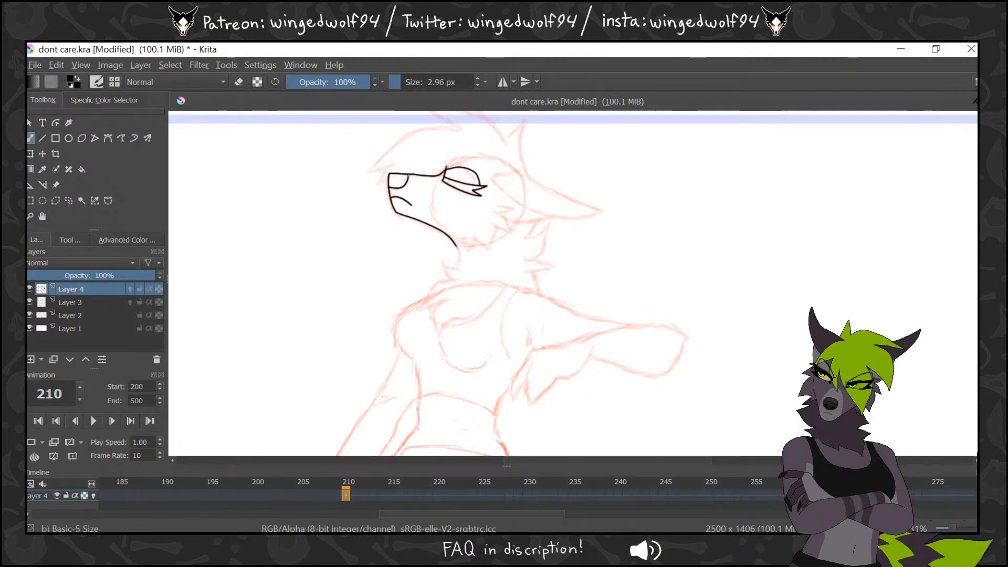
Fill the nose and the thick lash line of the closed eye with black
{"action": "left_click", "coordinate": [81, 168]}
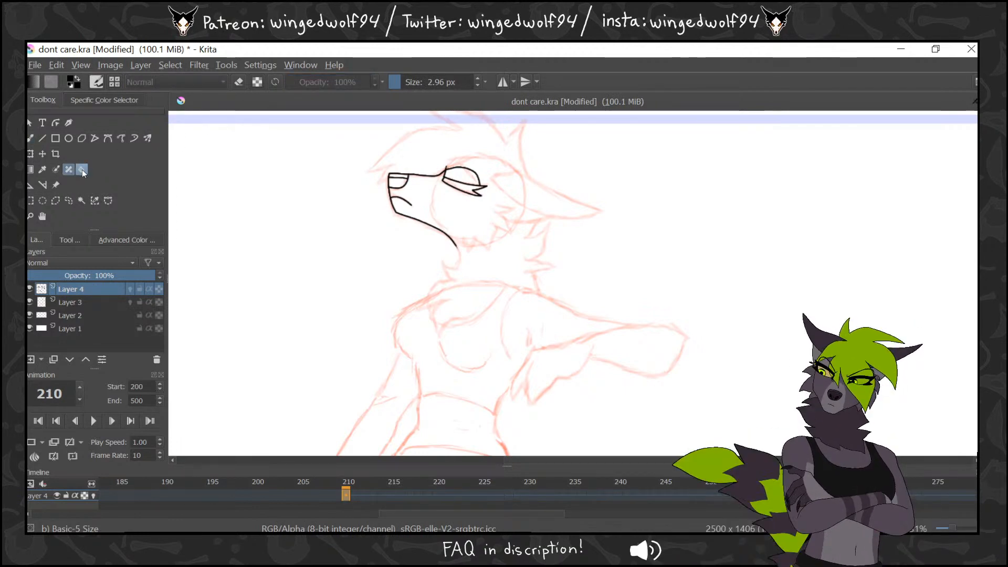
{"action": "left_click", "coordinate": [70, 239]}
{"action": "left_click", "coordinate": [37, 240]}
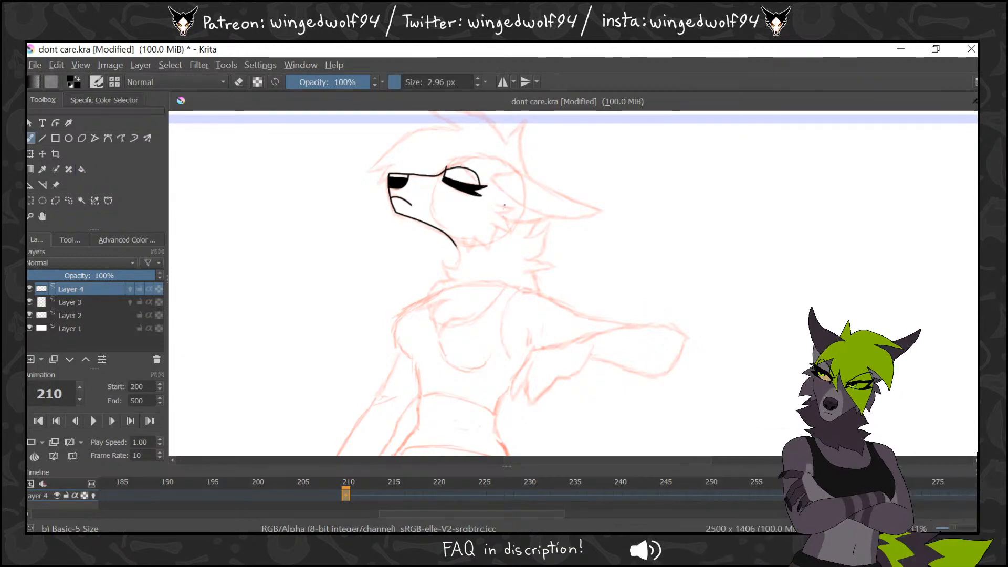
Ink the jagged cheek fur and the long swept-back ear on Layer 4
{"action": "mouse_move", "coordinate": [496, 203]}
{"action": "left_mouse_down"}
{"action": "mouse_move", "coordinate": [510, 225]}
{"action": "mouse_move", "coordinate": [490, 246]}
{"action": "left_mouse_up"}
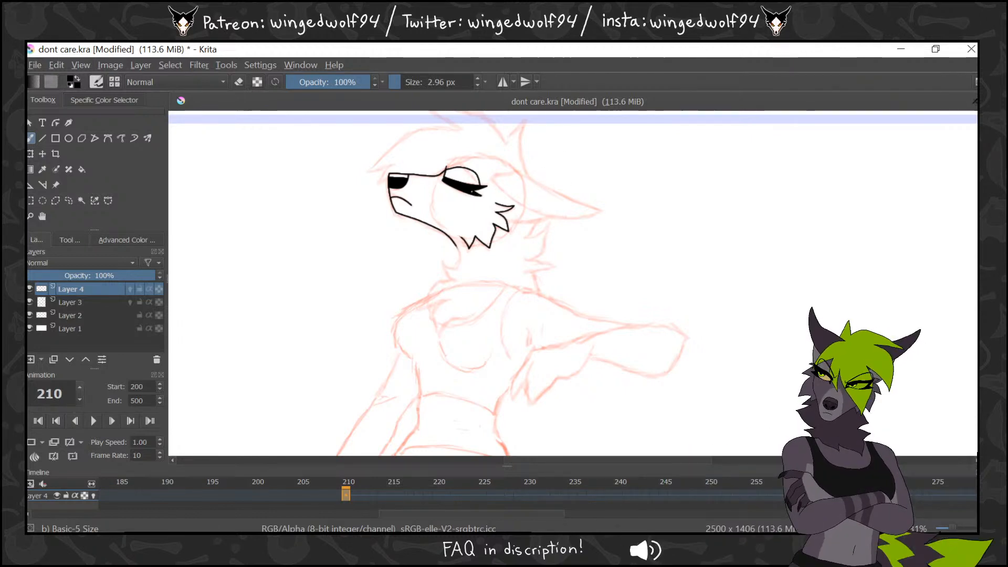
{"action": "left_click_drag", "start_coordinate": [580, 198], "coordinate": [490, 257]}
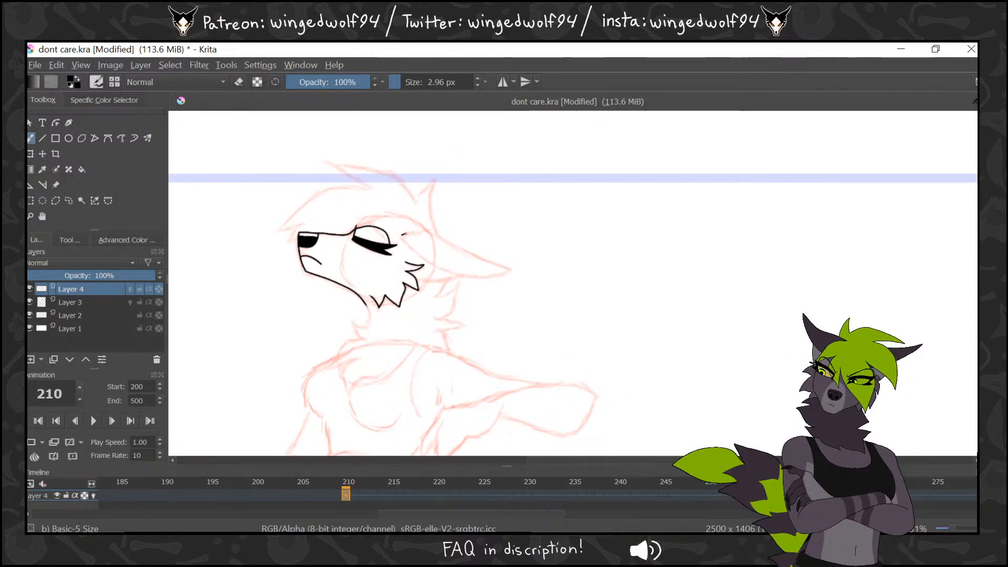
{"action": "left_click_drag", "start_coordinate": [402, 234], "coordinate": [509, 268]}
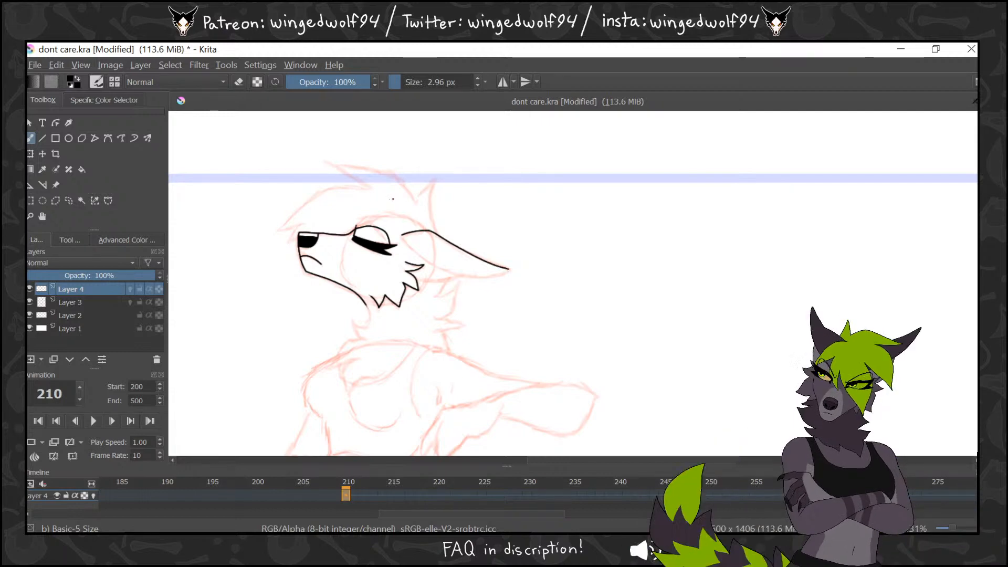
{"action": "left_click_drag", "start_coordinate": [449, 271], "coordinate": [508, 271]}
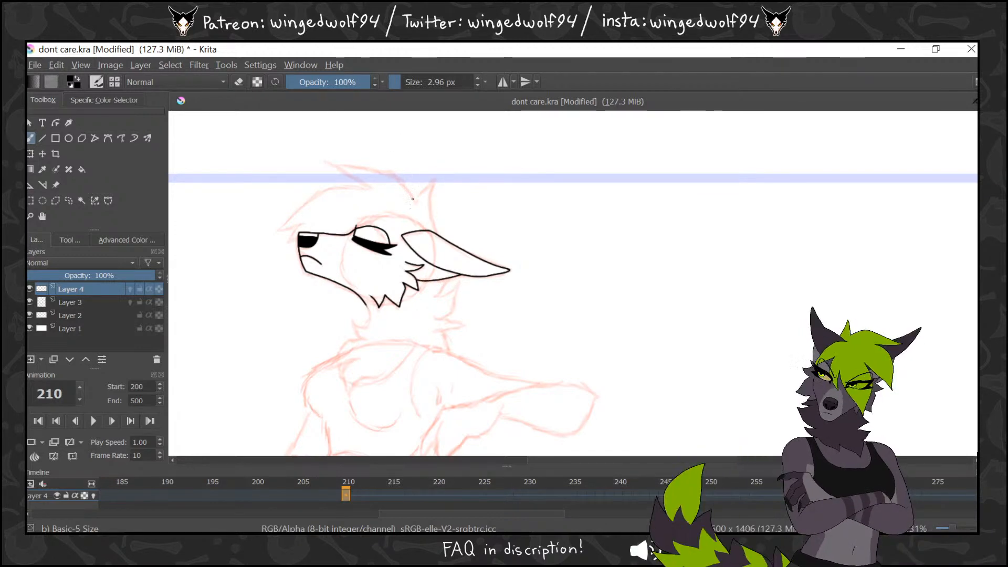
Ink the spiky hair outline and the brow above the closed eye, undoing unwanted brow strokes
{"action": "mouse_move", "coordinate": [435, 231]}
{"action": "left_mouse_down"}
{"action": "mouse_move", "coordinate": [435, 181]}
{"action": "mouse_move", "coordinate": [415, 202]}
{"action": "mouse_move", "coordinate": [370, 167]}
{"action": "mouse_move", "coordinate": [331, 163]}
{"action": "mouse_move", "coordinate": [366, 185]}
{"action": "mouse_move", "coordinate": [322, 191]}
{"action": "mouse_move", "coordinate": [278, 228]}
{"action": "mouse_move", "coordinate": [304, 223]}
{"action": "mouse_move", "coordinate": [287, 241]}
{"action": "left_mouse_up"}
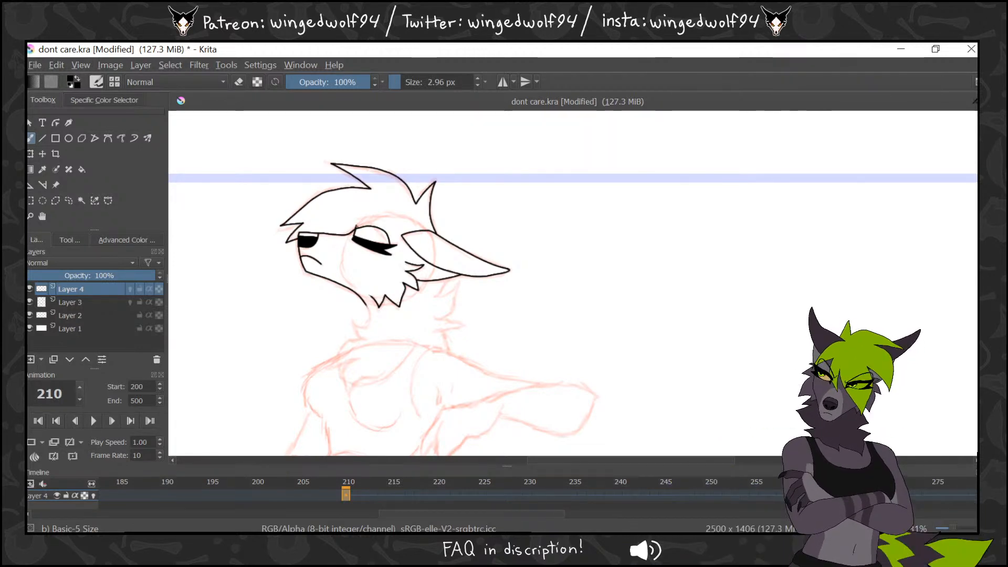
{"action": "mouse_move", "coordinate": [356, 226]}
{"action": "left_mouse_down"}
{"action": "mouse_move", "coordinate": [402, 237]}
{"action": "mouse_move", "coordinate": [375, 239]}
{"action": "mouse_move", "coordinate": [386, 227]}
{"action": "left_mouse_up"}
{"action": "key", "text": "ctrl+z"}
{"action": "key", "text": "ctrl+z"}
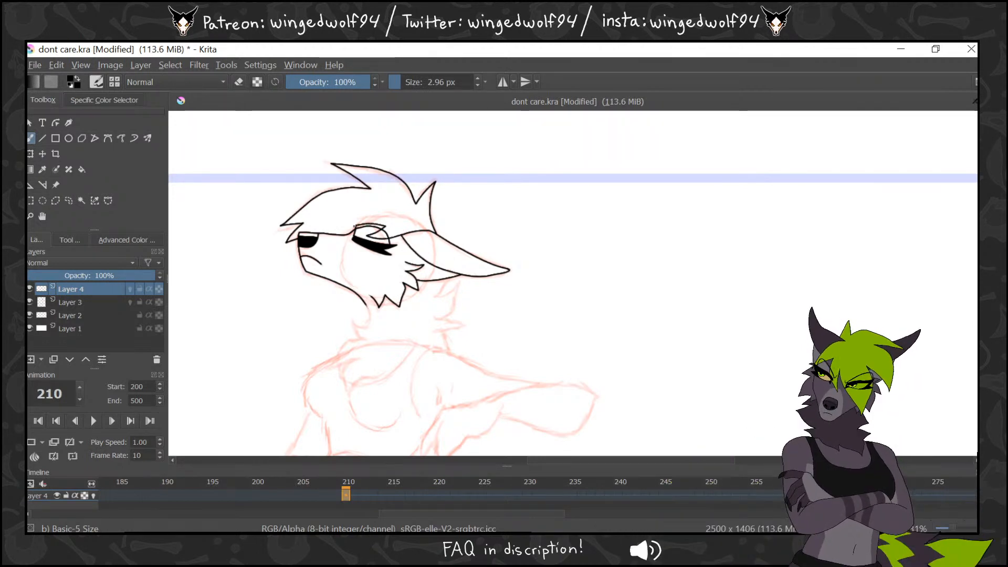
Ink the front of the neck with its chest fur tufts and the spiky fur behind the neck on Layer 4
{"action": "mouse_move", "coordinate": [390, 296]}
{"action": "left_mouse_down"}
{"action": "mouse_move", "coordinate": [472, 179]}
{"action": "mouse_move", "coordinate": [434, 229]}
{"action": "mouse_move", "coordinate": [466, 257]}
{"action": "left_mouse_up"}
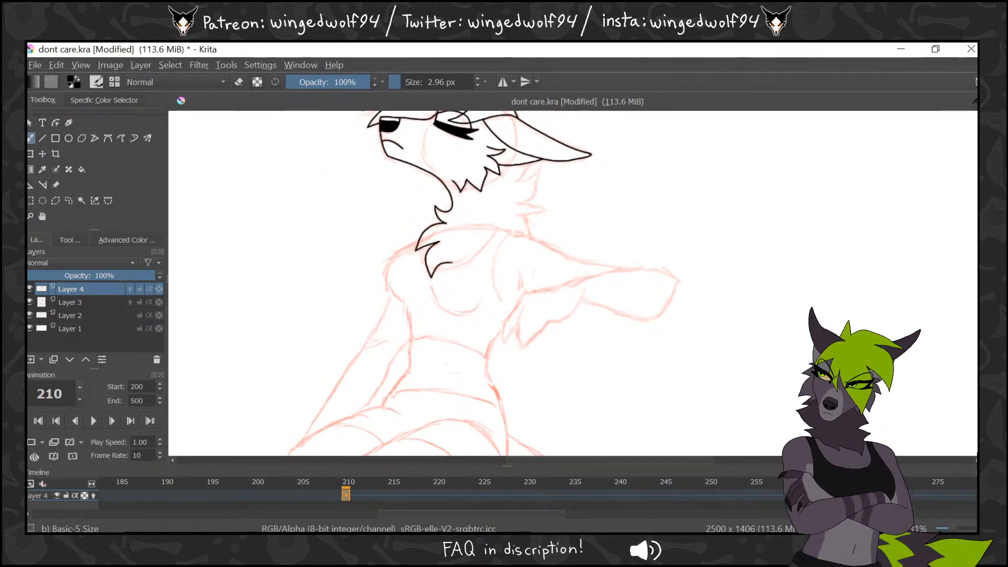
{"action": "left_click", "coordinate": [467, 251]}
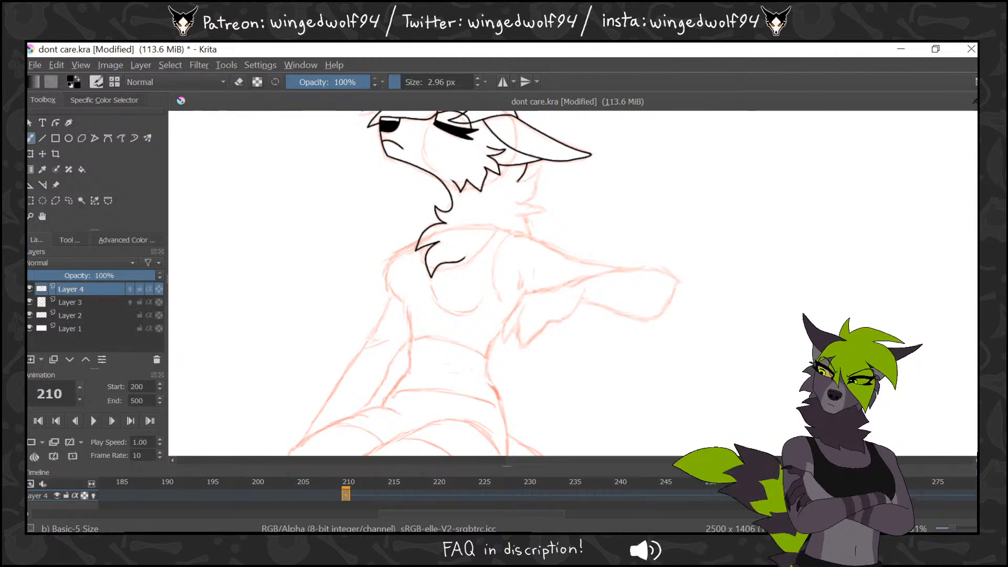
{"action": "mouse_move", "coordinate": [539, 167]}
{"action": "left_mouse_down"}
{"action": "mouse_move", "coordinate": [519, 203]}
{"action": "mouse_move", "coordinate": [547, 209]}
{"action": "mouse_move", "coordinate": [527, 229]}
{"action": "left_mouse_up"}
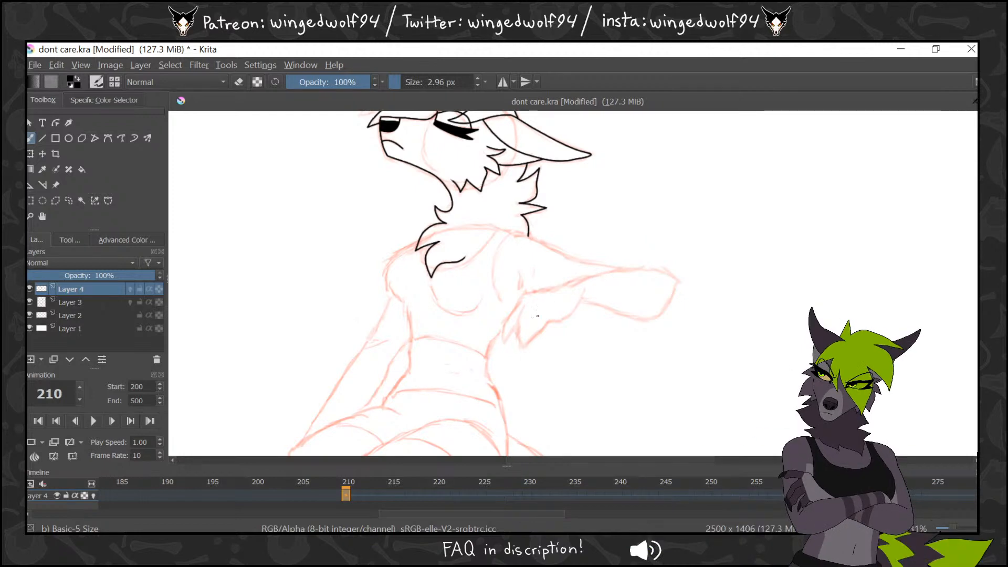
Ink the hanging hand with its fingers and the outline of the bent, outstretched arm up to the shoulder
{"action": "mouse_move", "coordinate": [530, 324]}
{"action": "left_mouse_down"}
{"action": "mouse_move", "coordinate": [529, 339]}
{"action": "mouse_move", "coordinate": [581, 295]}
{"action": "left_mouse_up"}
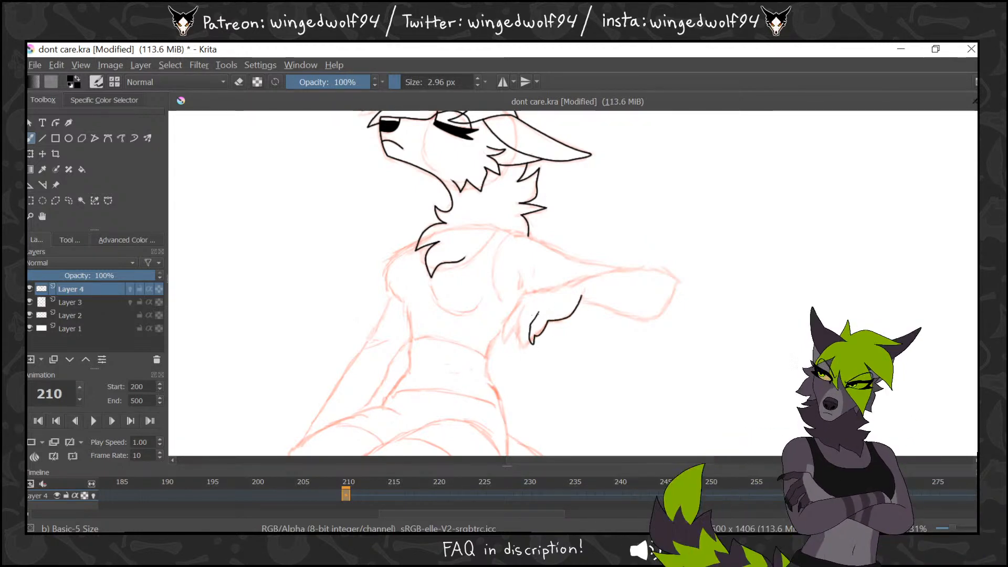
{"action": "left_click_drag", "start_coordinate": [523, 318], "coordinate": [517, 330]}
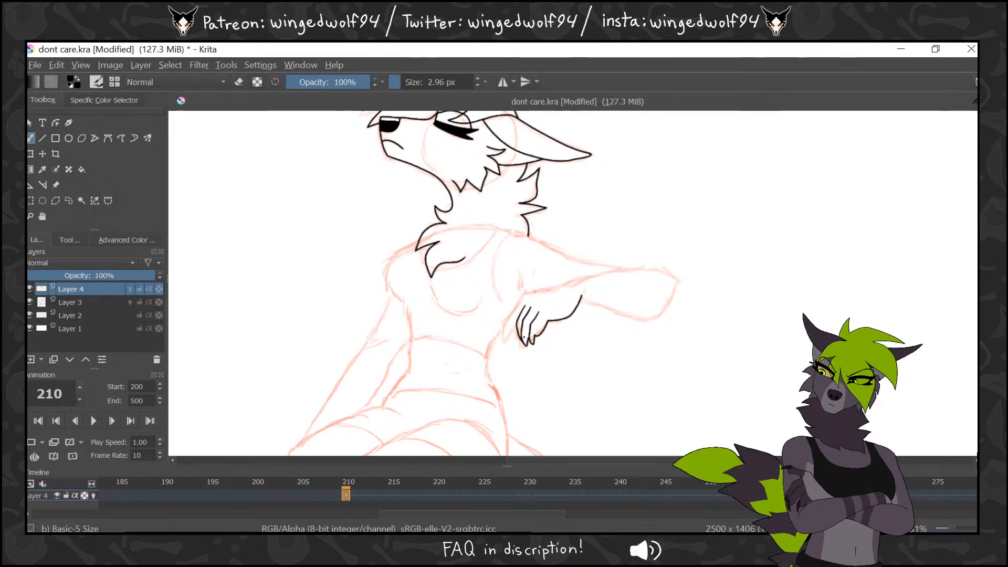
{"action": "mouse_move", "coordinate": [522, 292]}
{"action": "left_mouse_down"}
{"action": "mouse_move", "coordinate": [573, 283]}
{"action": "mouse_move", "coordinate": [504, 332]}
{"action": "left_mouse_up"}
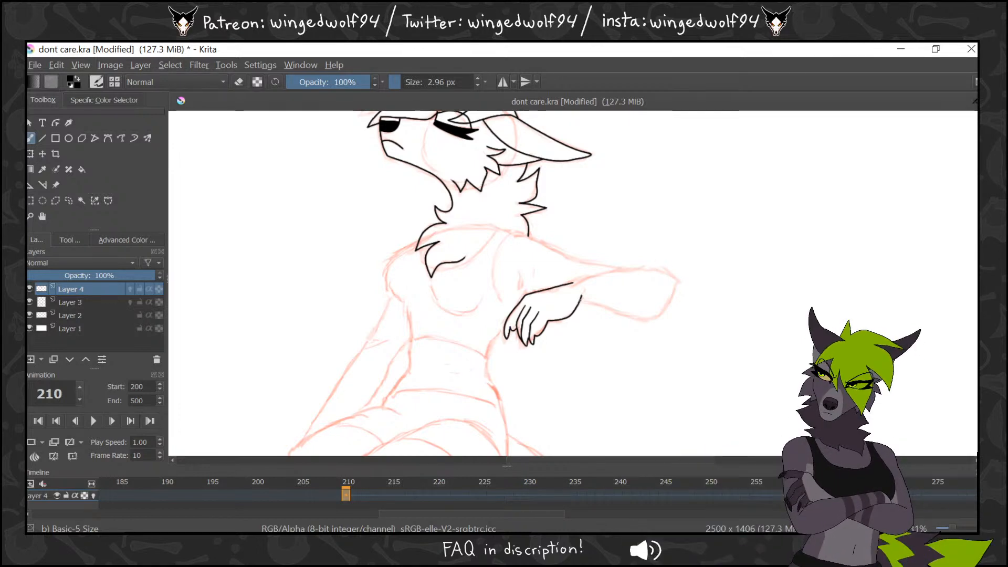
{"action": "mouse_move", "coordinate": [619, 315]}
{"action": "left_mouse_down"}
{"action": "mouse_move", "coordinate": [659, 312]}
{"action": "mouse_move", "coordinate": [676, 284]}
{"action": "mouse_move", "coordinate": [647, 271]}
{"action": "left_mouse_up"}
{"action": "mouse_move", "coordinate": [601, 264]}
{"action": "left_mouse_down"}
{"action": "mouse_move", "coordinate": [562, 258]}
{"action": "mouse_move", "coordinate": [517, 233]}
{"action": "left_mouse_up"}
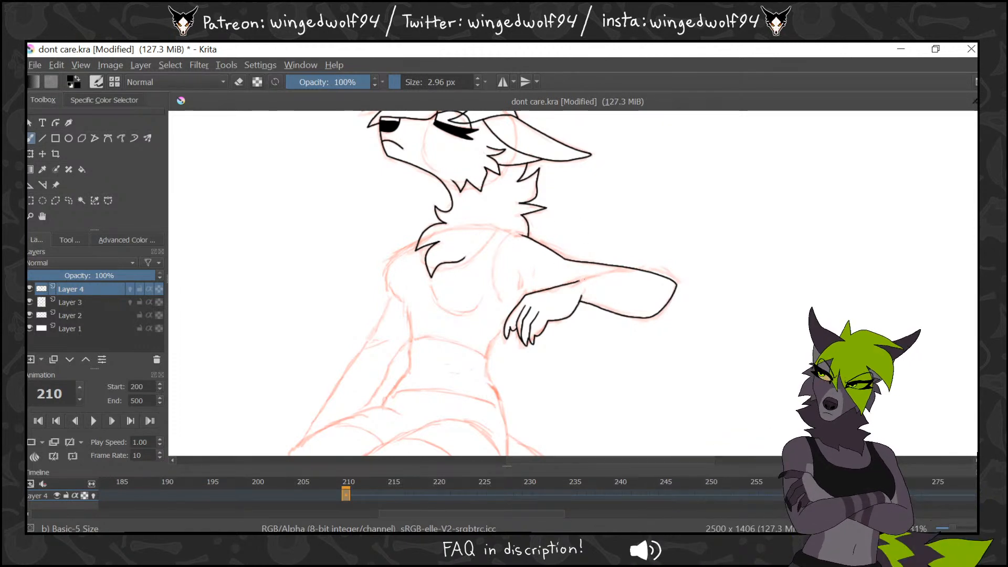
{"action": "left_click_drag", "start_coordinate": [573, 284], "coordinate": [604, 273]}
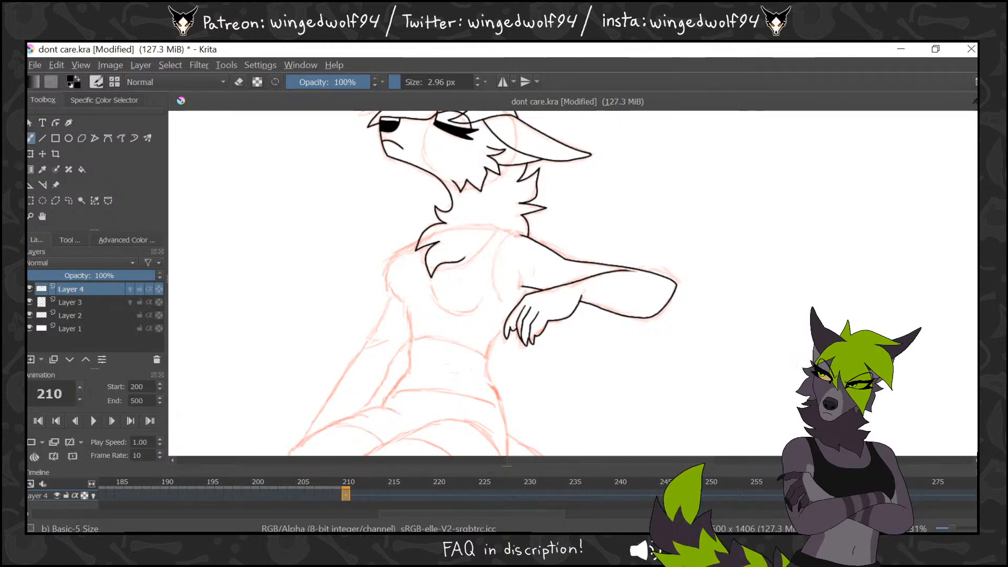
Ink the tank top over the sketch: armhole, neckline strap, chest outline, lower hem and the curve under the bust
{"action": "left_click_drag", "start_coordinate": [496, 250], "coordinate": [493, 286]}
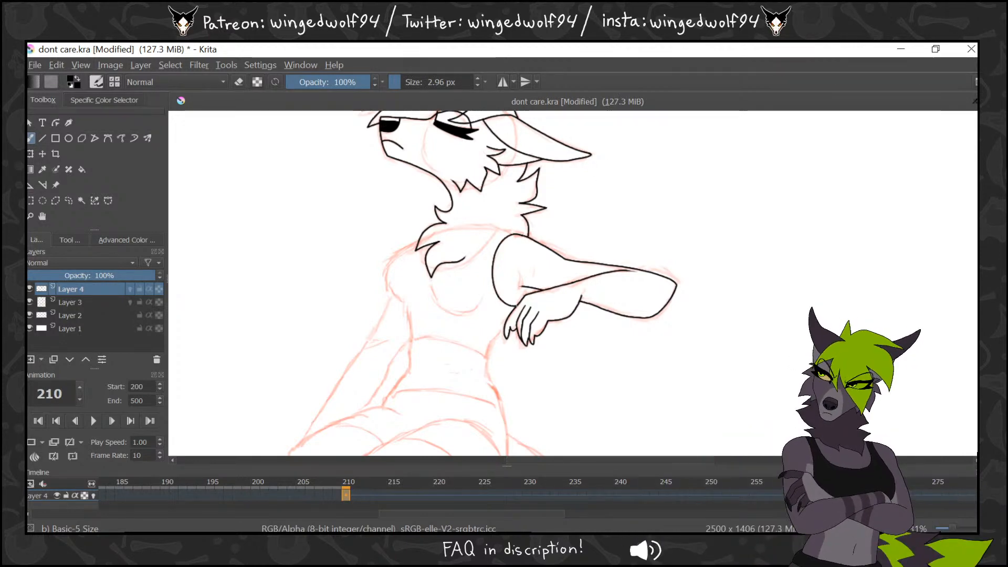
{"action": "left_click_drag", "start_coordinate": [561, 300], "coordinate": [603, 254]}
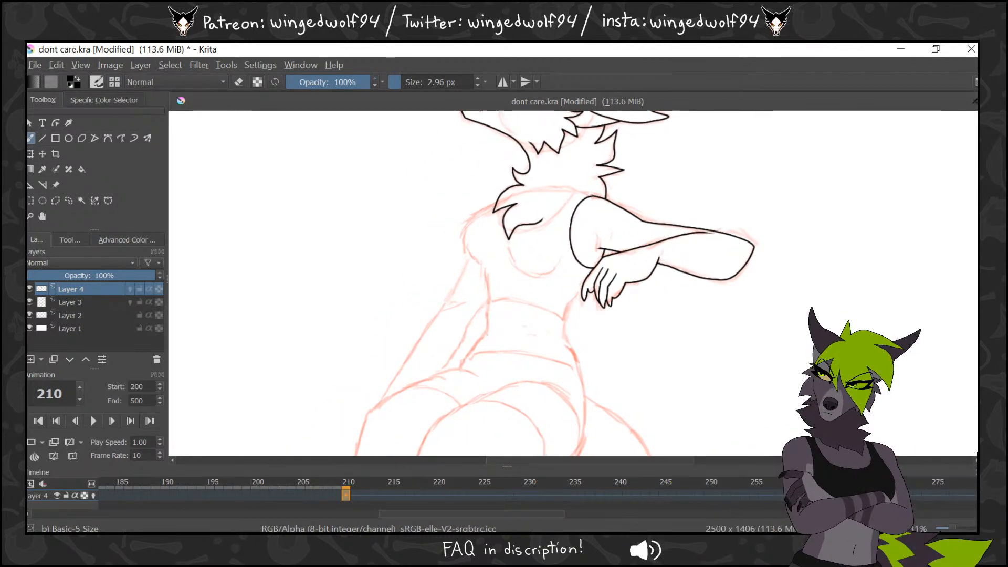
{"action": "left_click_drag", "start_coordinate": [574, 195], "coordinate": [546, 222]}
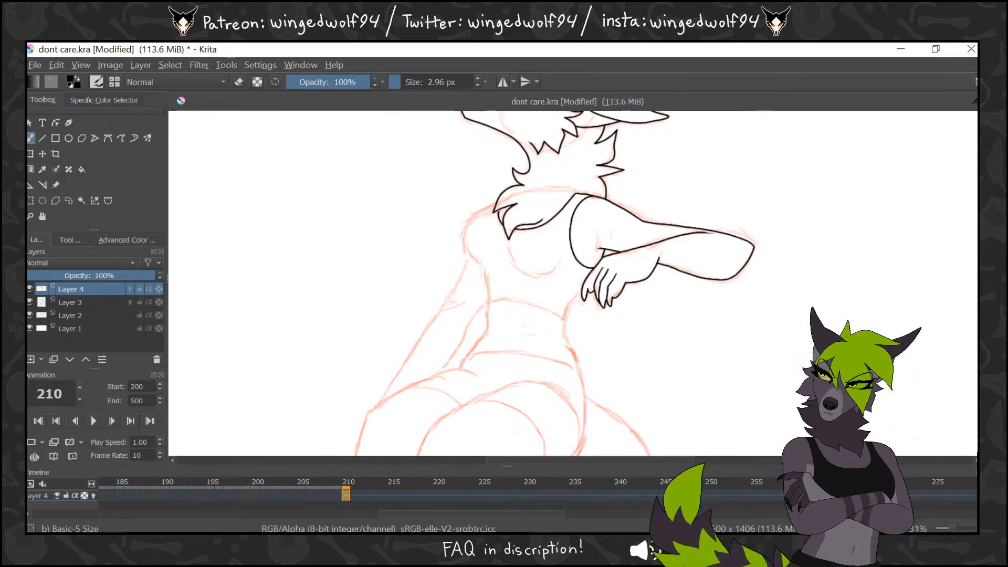
{"action": "left_click_drag", "start_coordinate": [472, 220], "coordinate": [486, 265]}
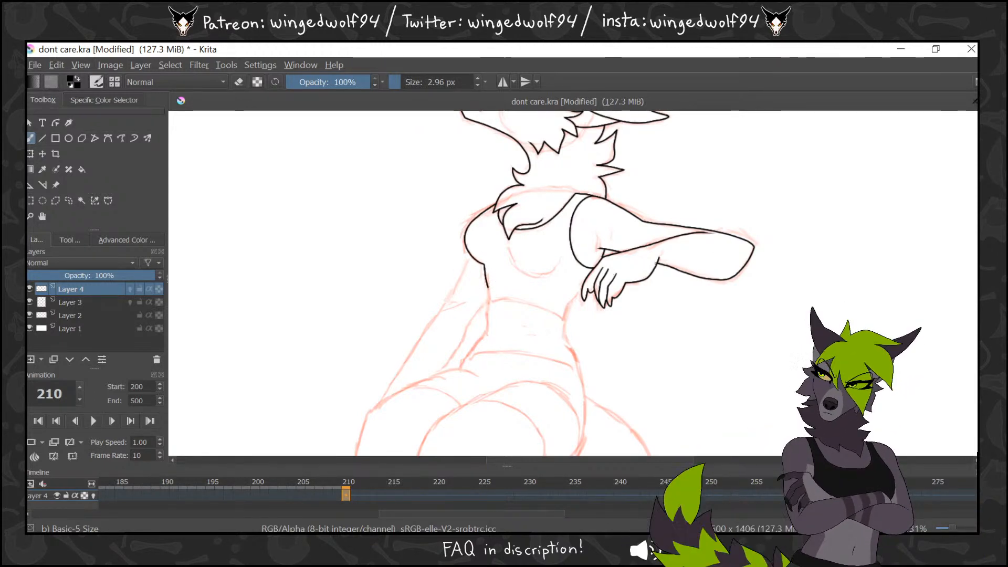
{"action": "left_click_drag", "start_coordinate": [485, 286], "coordinate": [563, 302]}
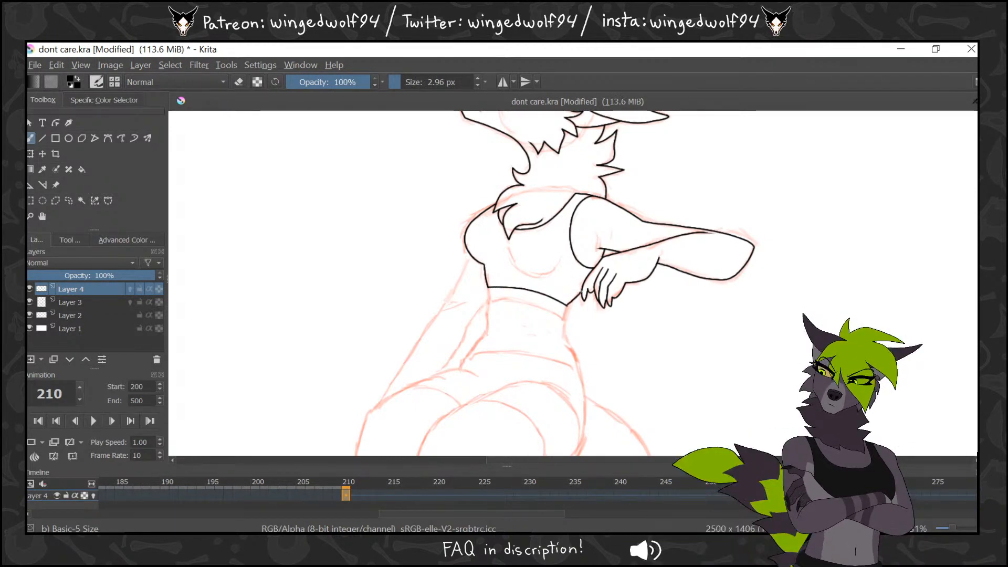
{"action": "mouse_move", "coordinate": [507, 244]}
{"action": "left_mouse_down"}
{"action": "mouse_move", "coordinate": [516, 265]}
{"action": "mouse_move", "coordinate": [539, 275]}
{"action": "left_mouse_up"}
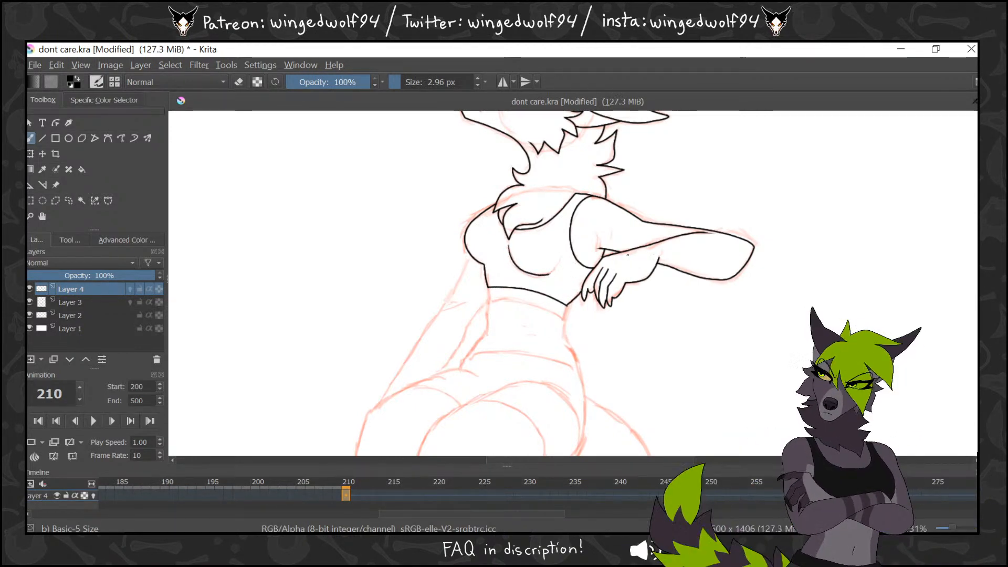
Ink both sides of the bare waist down to the hips and the curved waistband of the shorts
{"action": "left_click_drag", "start_coordinate": [674, 217], "coordinate": [726, 144]}
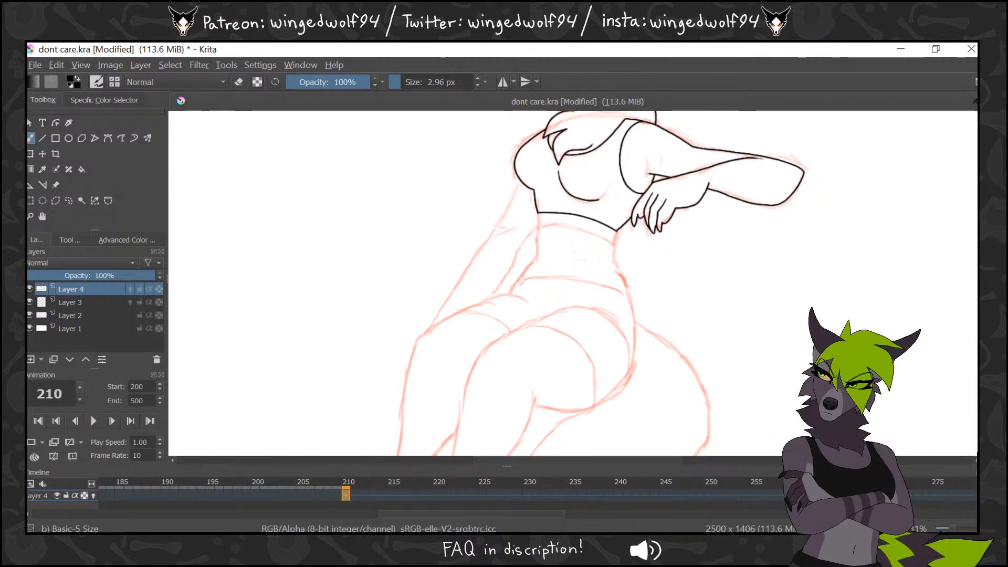
{"action": "left_click_drag", "start_coordinate": [536, 213], "coordinate": [537, 236]}
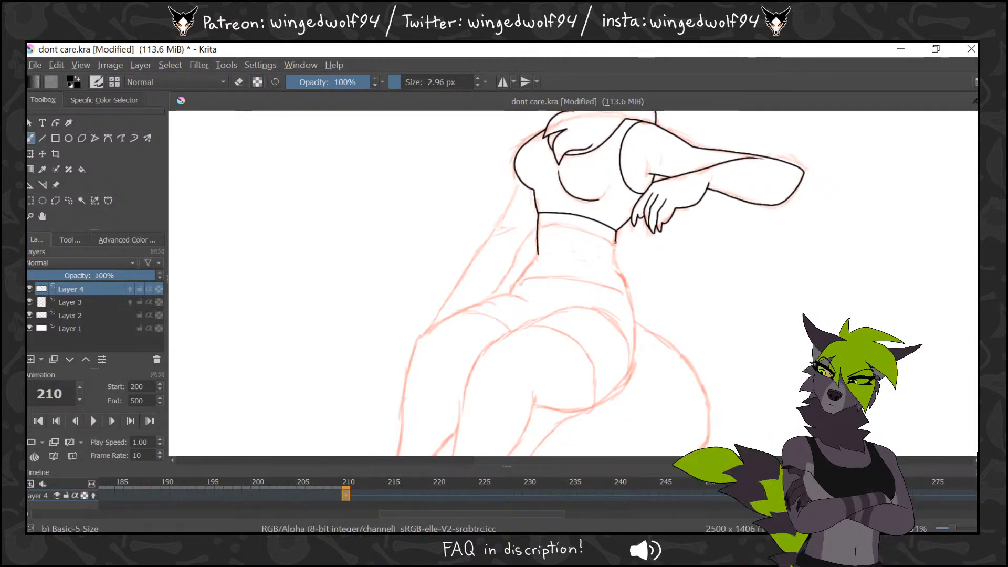
{"action": "left_click_drag", "start_coordinate": [616, 242], "coordinate": [635, 330]}
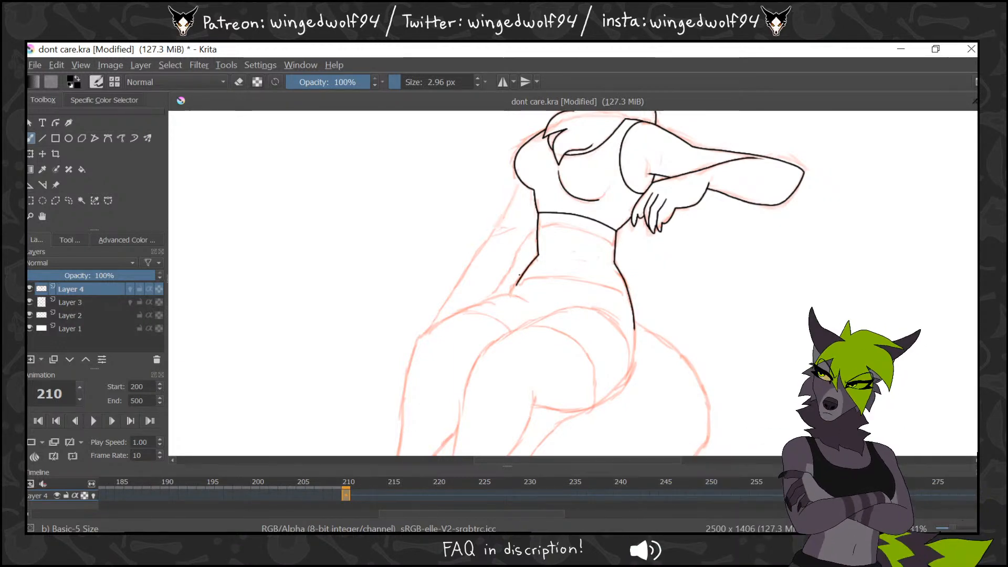
{"action": "left_click_drag", "start_coordinate": [582, 261], "coordinate": [465, 262]}
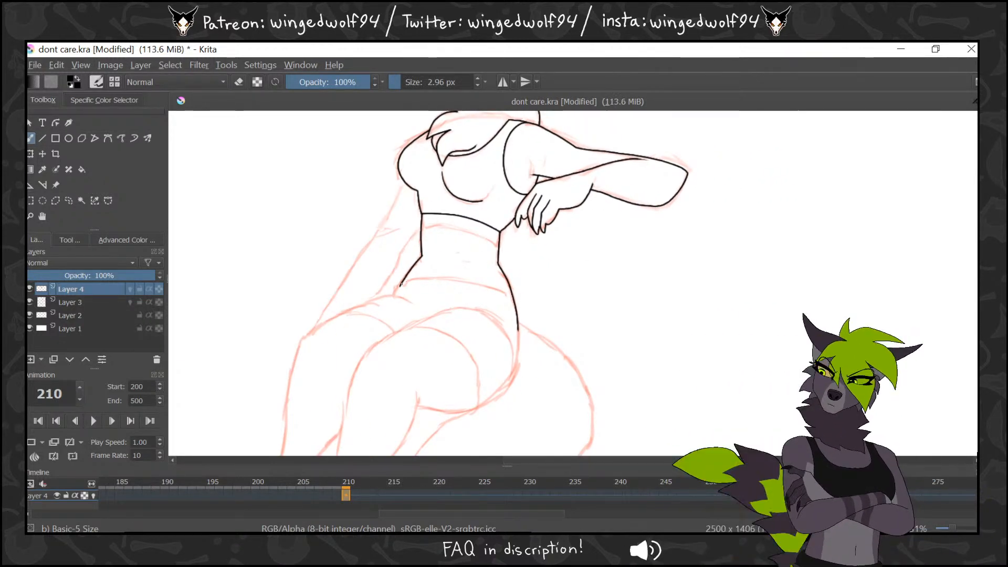
{"action": "mouse_move", "coordinate": [400, 284]}
{"action": "left_mouse_down"}
{"action": "mouse_move", "coordinate": [462, 283]}
{"action": "mouse_move", "coordinate": [513, 299]}
{"action": "left_mouse_up"}
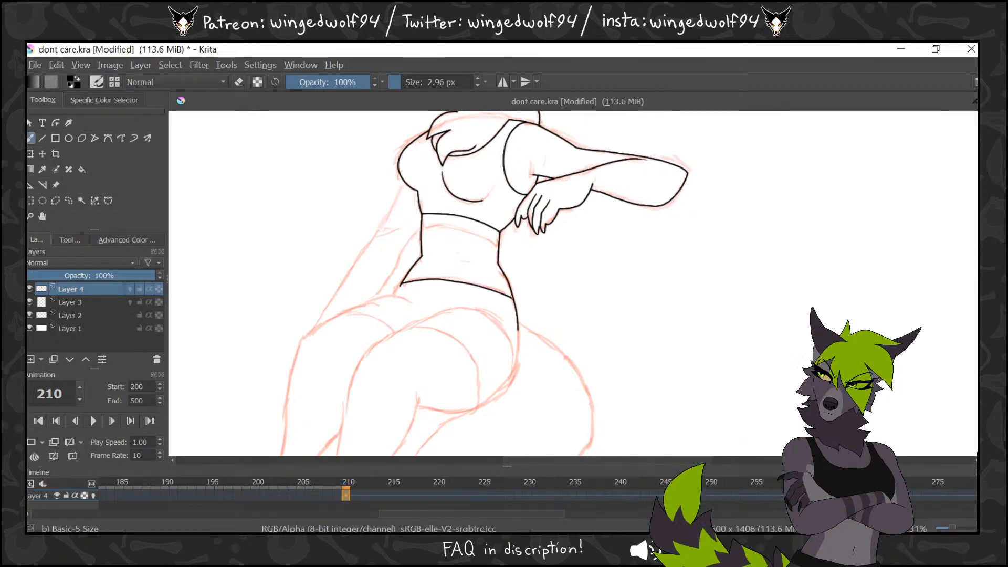
Ink the outer and inner outlines of the straight arm reaching down to the far thigh
{"action": "mouse_move", "coordinate": [713, 246]}
{"action": "left_mouse_down"}
{"action": "mouse_move", "coordinate": [767, 380]}
{"action": "mouse_move", "coordinate": [699, 168]}
{"action": "left_mouse_up"}
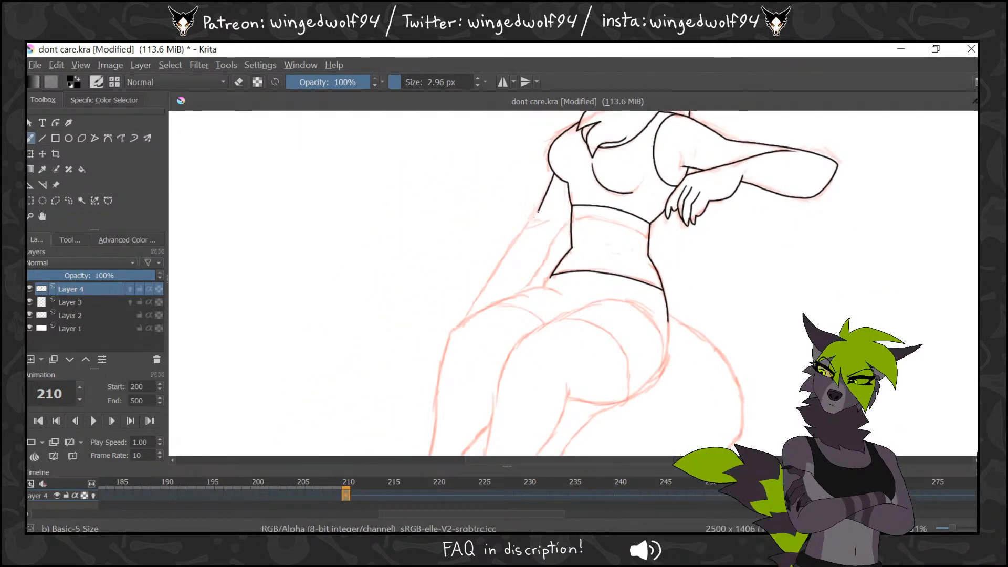
{"action": "left_click_drag", "start_coordinate": [538, 211], "coordinate": [468, 316]}
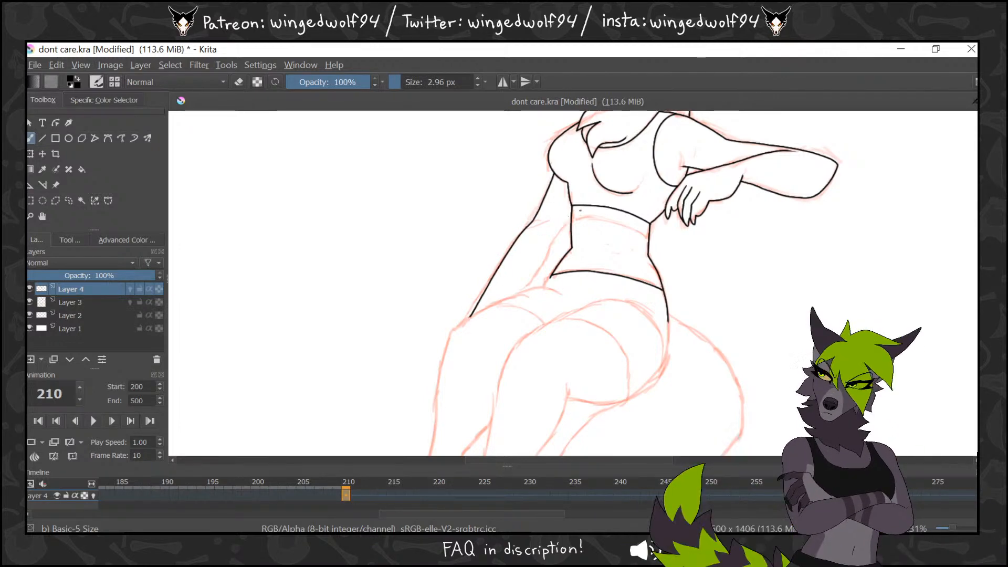
{"action": "left_click_drag", "start_coordinate": [552, 239], "coordinate": [512, 299]}
Add a new paint layer above Layer 4 and create a keyframe on it at frame 210
{"action": "left_click", "coordinate": [30, 216]}
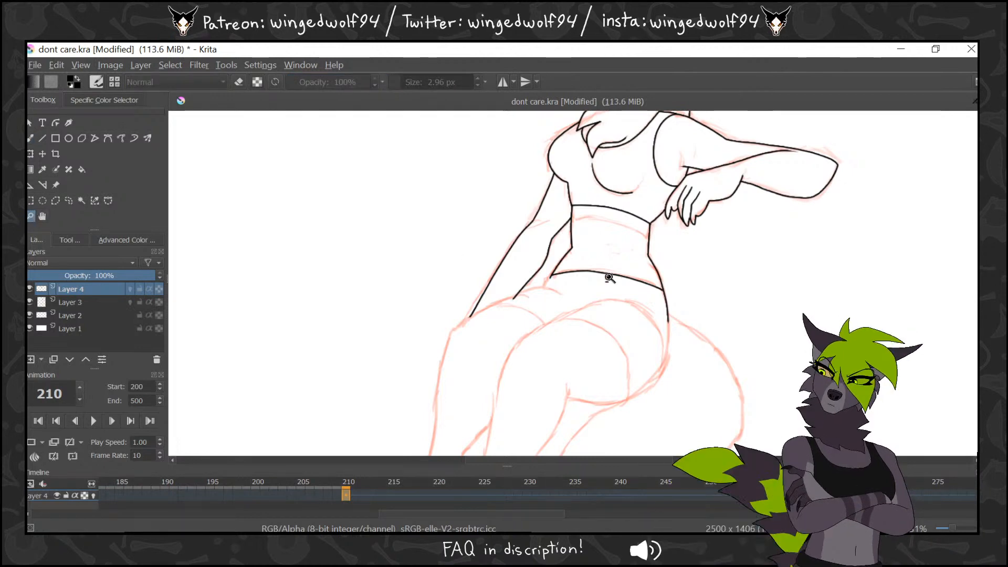
{"action": "left_click", "coordinate": [619, 279]}
{"action": "left_click", "coordinate": [625, 282]}
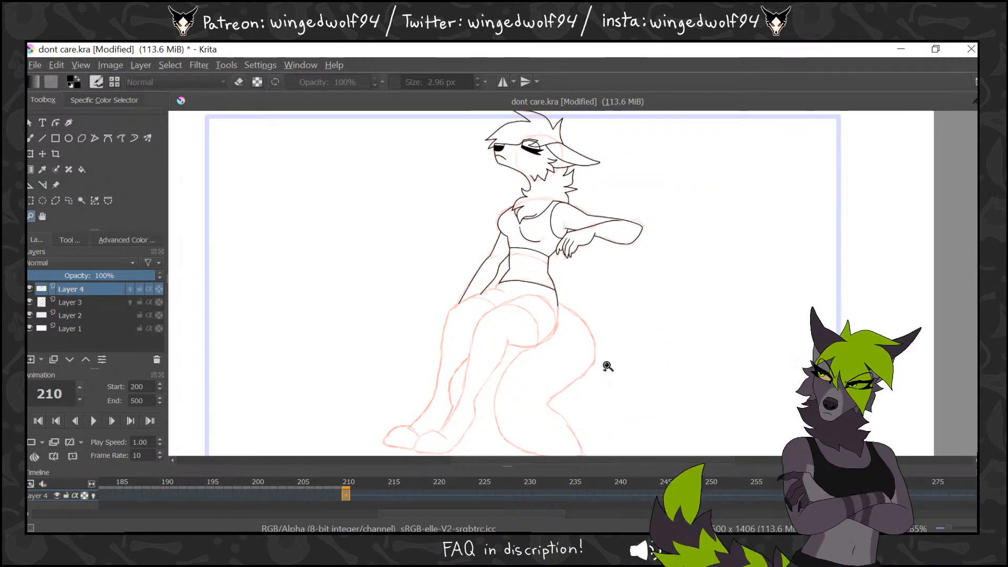
{"action": "mouse_move", "coordinate": [348, 487]}
{"action": "left_mouse_down"}
{"action": "mouse_move", "coordinate": [408, 487]}
{"action": "mouse_move", "coordinate": [359, 487]}
{"action": "left_mouse_up"}
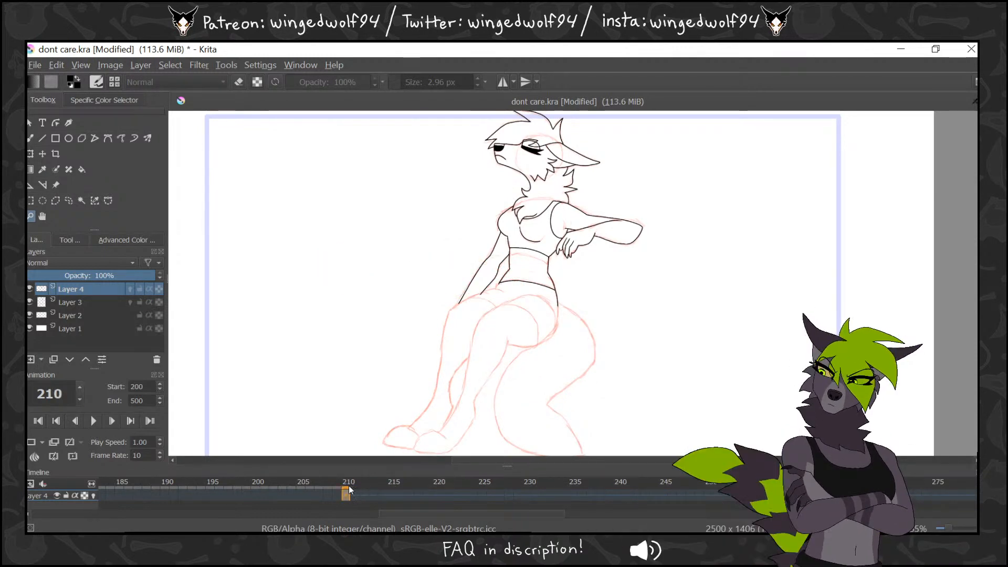
{"action": "key", "text": "Insert"}
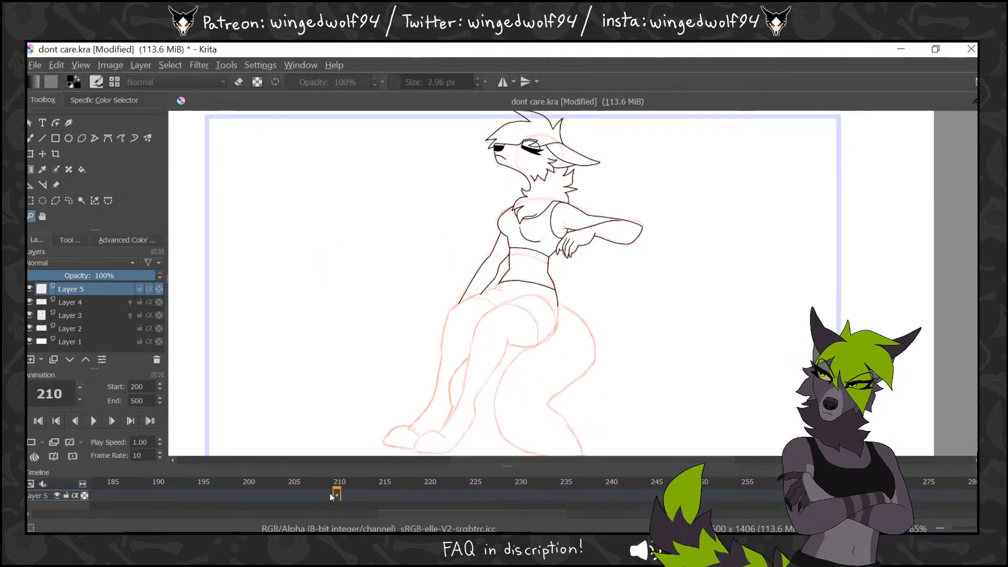
{"action": "left_click", "coordinate": [30, 442]}
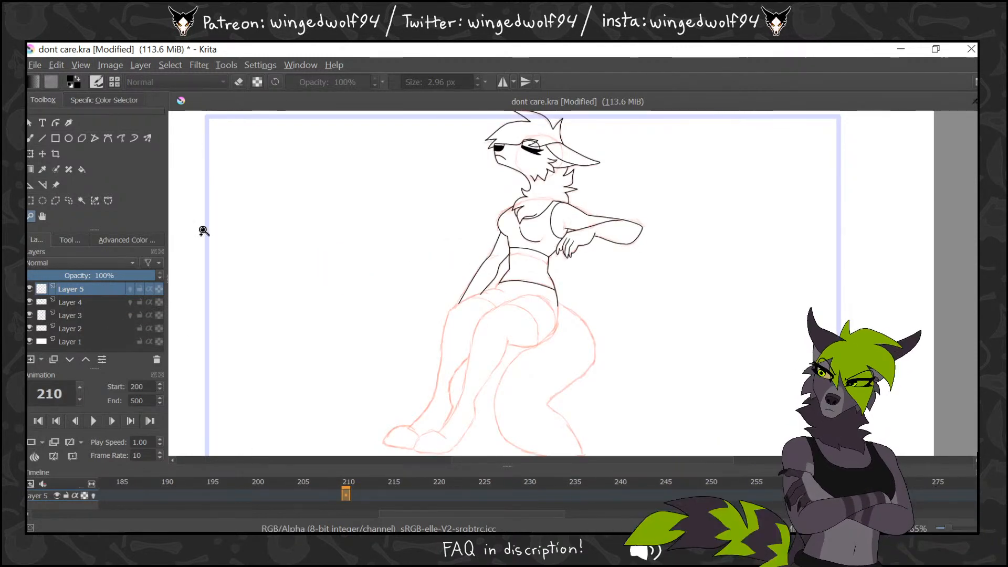
With the brush on Layer 5, ink the top of the near thigh, the front of the leg and the first toe line
{"action": "left_click", "coordinate": [414, 262]}
{"action": "key", "text": "b"}
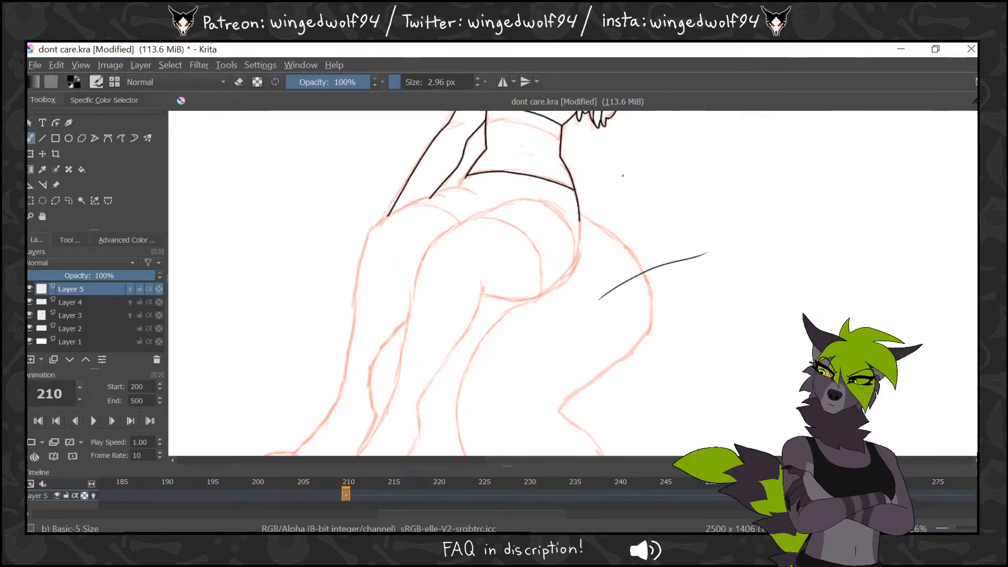
{"action": "left_click_drag", "start_coordinate": [655, 259], "coordinate": [659, 129]}
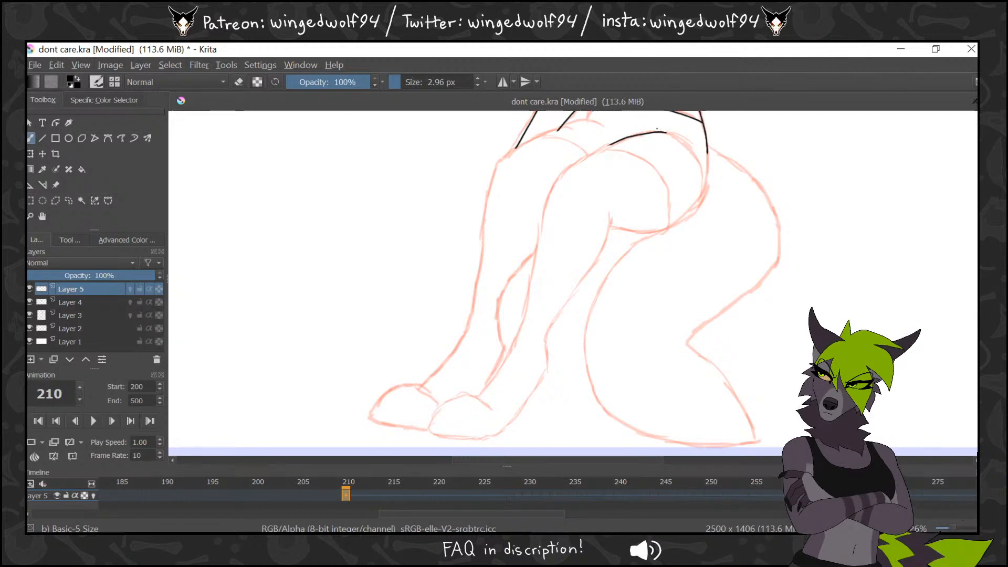
{"action": "left_click_drag", "start_coordinate": [660, 133], "coordinate": [623, 140]}
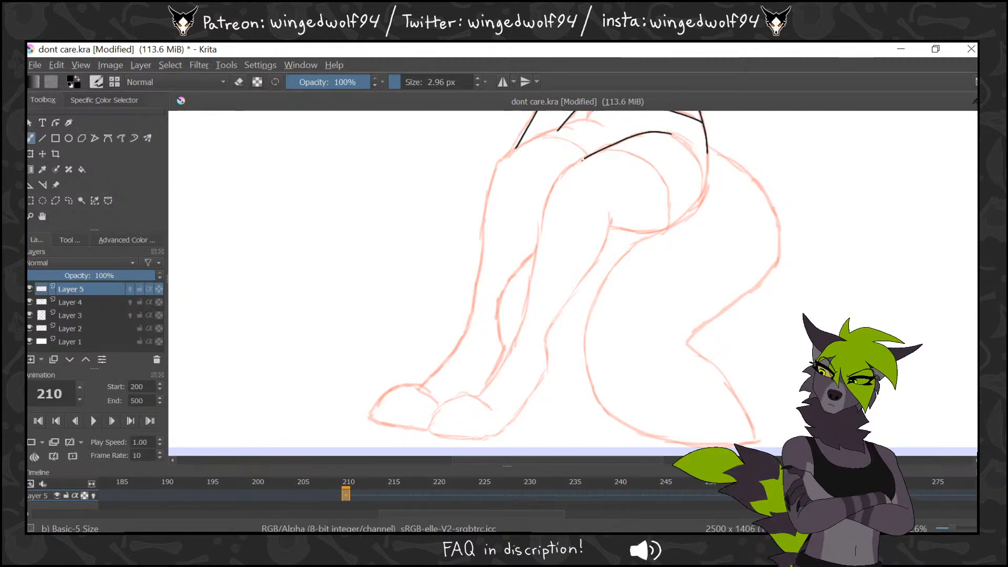
{"action": "mouse_move", "coordinate": [573, 165]}
{"action": "left_mouse_down"}
{"action": "mouse_move", "coordinate": [550, 192]}
{"action": "mouse_move", "coordinate": [518, 338]}
{"action": "mouse_move", "coordinate": [466, 436]}
{"action": "left_mouse_up"}
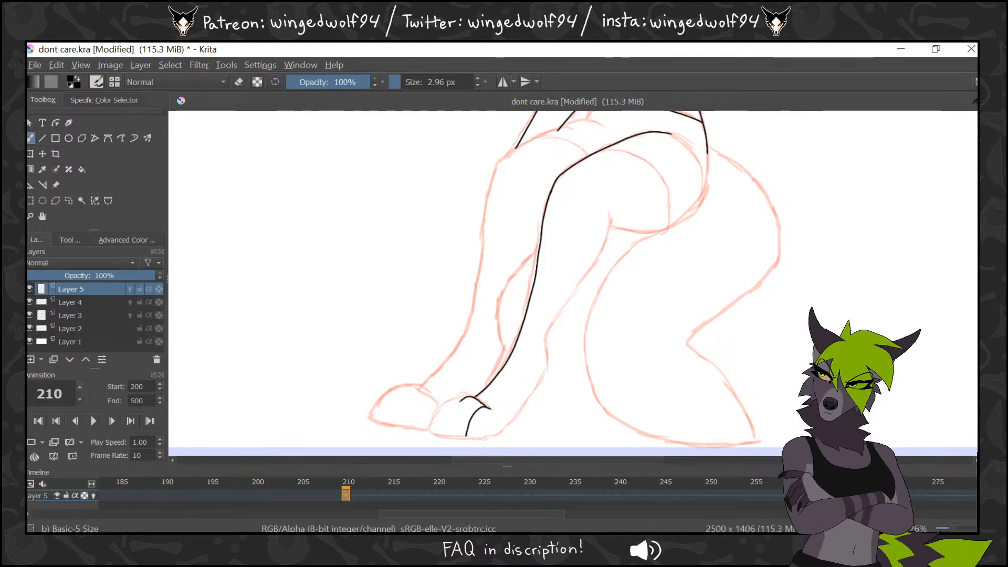
Ink the near foot's toes and sole and the back of the lower leg up to behind the knee, redoing the calf stroke
{"action": "mouse_move", "coordinate": [472, 397]}
{"action": "left_mouse_down"}
{"action": "mouse_move", "coordinate": [447, 434]}
{"action": "mouse_move", "coordinate": [448, 401]}
{"action": "mouse_move", "coordinate": [432, 426]}
{"action": "mouse_move", "coordinate": [457, 439]}
{"action": "mouse_move", "coordinate": [499, 432]}
{"action": "mouse_move", "coordinate": [546, 370]}
{"action": "mouse_move", "coordinate": [550, 325]}
{"action": "left_mouse_up"}
{"action": "left_click_drag", "start_coordinate": [581, 283], "coordinate": [608, 238]}
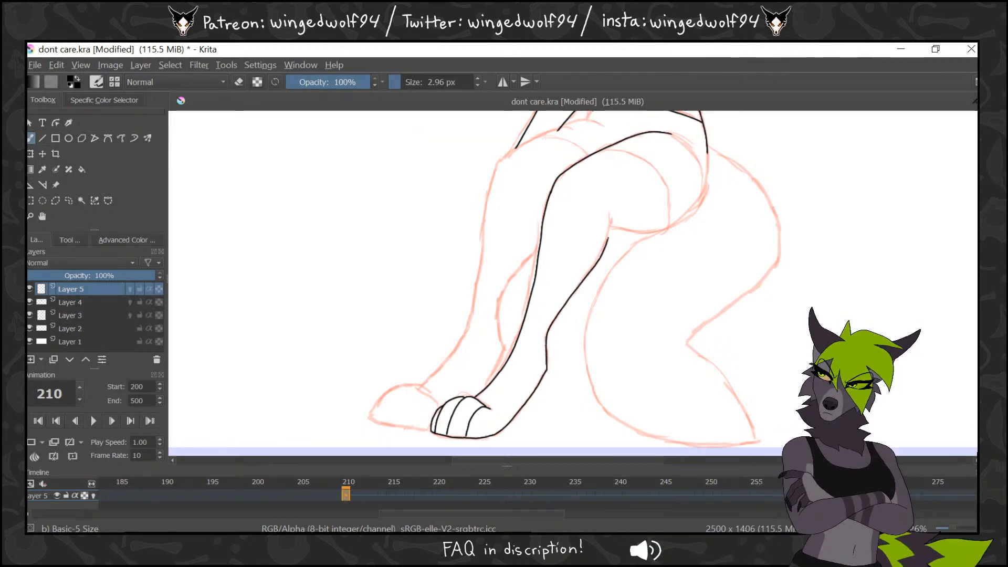
{"action": "key", "text": "ctrl+z"}
{"action": "left_click_drag", "start_coordinate": [546, 371], "coordinate": [545, 352]}
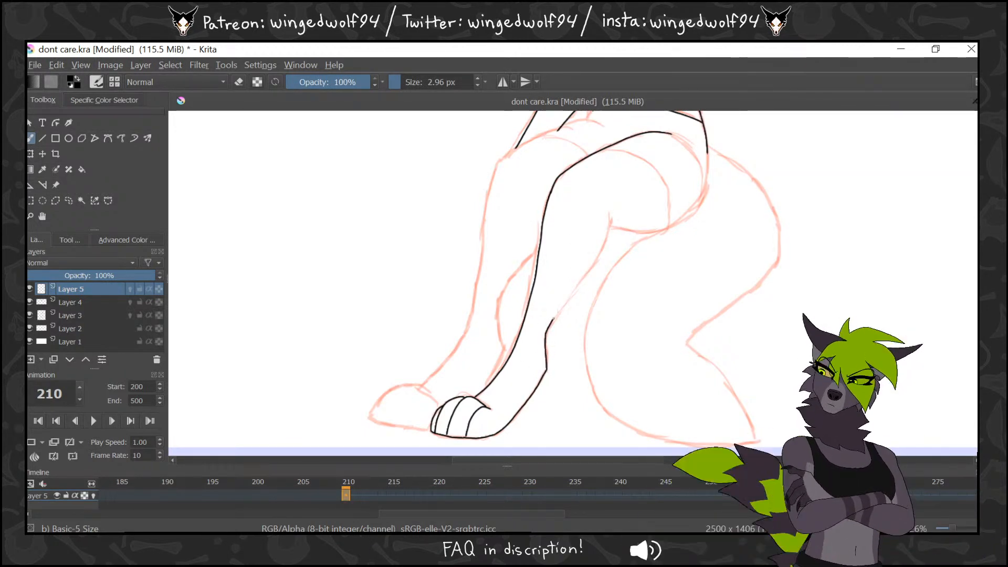
{"action": "left_click_drag", "start_coordinate": [551, 318], "coordinate": [608, 216]}
Ink the curve of the hip and seat into the underside of the near thigh, undoing an unwanted stroke
{"action": "left_click_drag", "start_coordinate": [762, 222], "coordinate": [698, 269]}
{"action": "mouse_move", "coordinate": [652, 211]}
{"action": "left_mouse_down"}
{"action": "mouse_move", "coordinate": [648, 237]}
{"action": "mouse_move", "coordinate": [595, 270]}
{"action": "mouse_move", "coordinate": [559, 266]}
{"action": "left_mouse_up"}
{"action": "key", "text": "ctrl+z"}
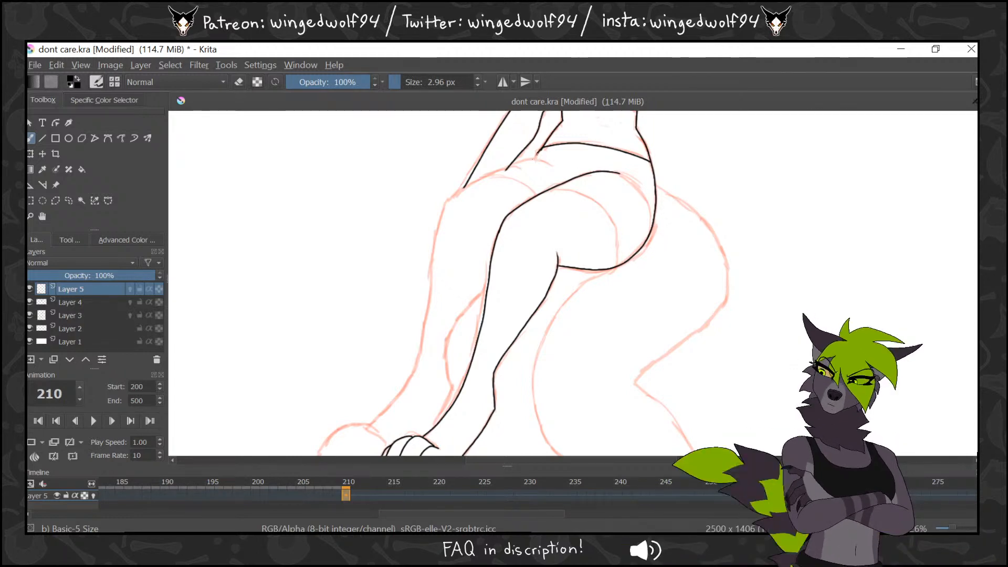
Ink the top of the far thigh down to the knee, and the far foot with its toes
{"action": "left_click_drag", "start_coordinate": [506, 169], "coordinate": [447, 204]}
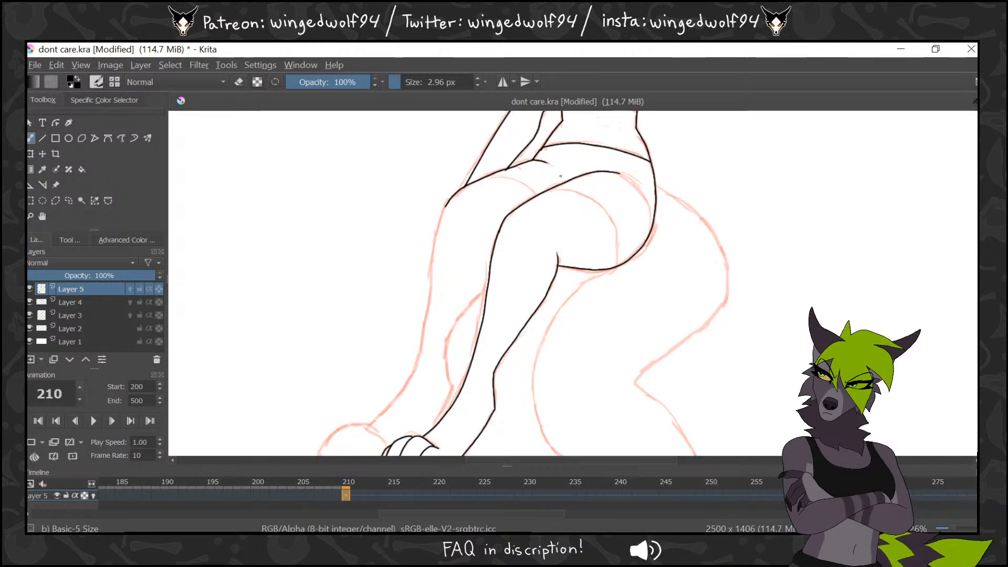
{"action": "left_click_drag", "start_coordinate": [579, 264], "coordinate": [704, 184]}
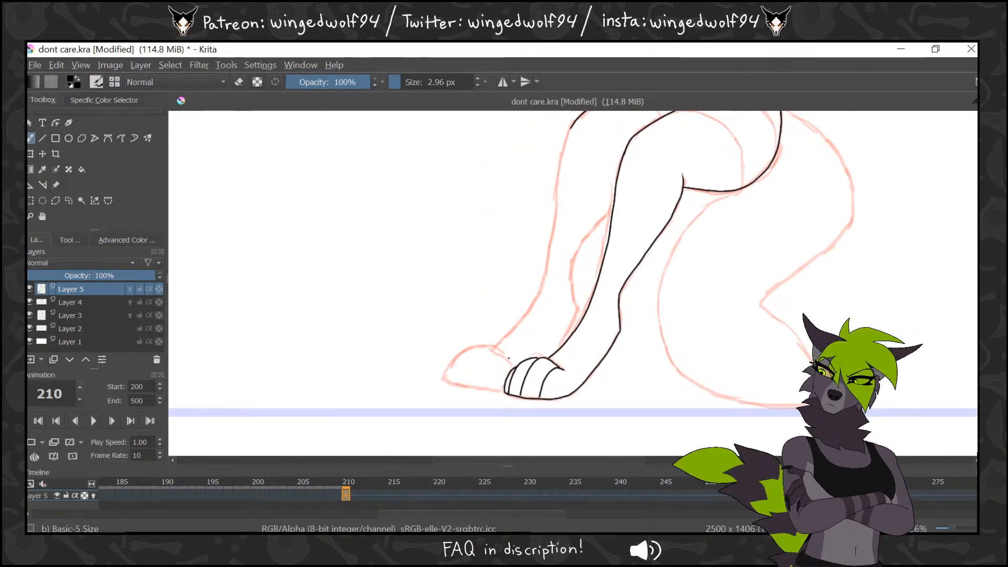
{"action": "mouse_move", "coordinate": [508, 360]}
{"action": "left_mouse_down"}
{"action": "mouse_move", "coordinate": [485, 382]}
{"action": "mouse_move", "coordinate": [471, 362]}
{"action": "mouse_move", "coordinate": [465, 384]}
{"action": "left_mouse_up"}
{"action": "left_click_drag", "start_coordinate": [481, 348], "coordinate": [455, 383]}
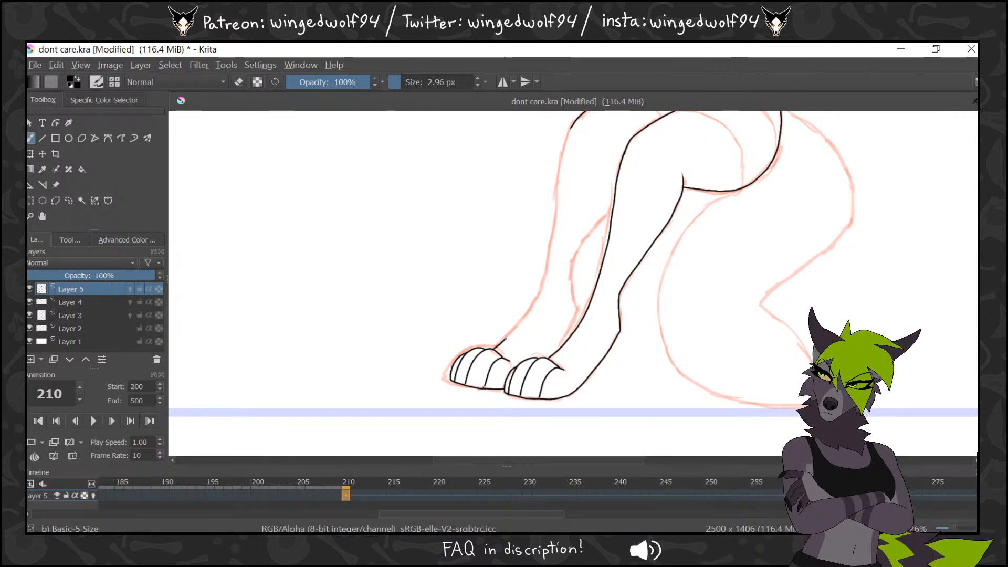
Ink the front of the far leg from ankle to knee and the visible back edge of its calf
{"action": "left_click_drag", "start_coordinate": [494, 348], "coordinate": [534, 303]}
{"action": "left_click_drag", "start_coordinate": [546, 269], "coordinate": [555, 220]}
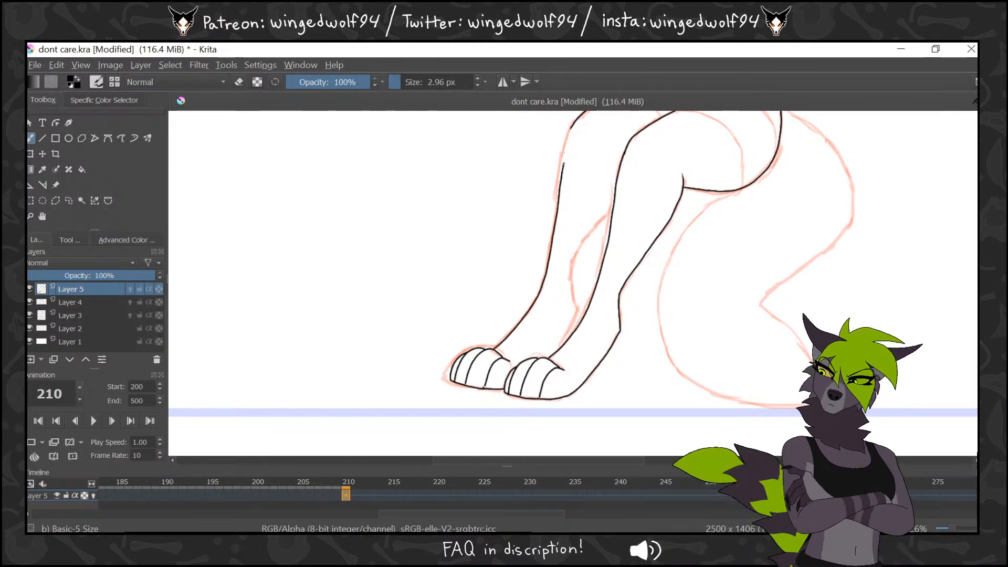
{"action": "left_click_drag", "start_coordinate": [563, 164], "coordinate": [587, 112]}
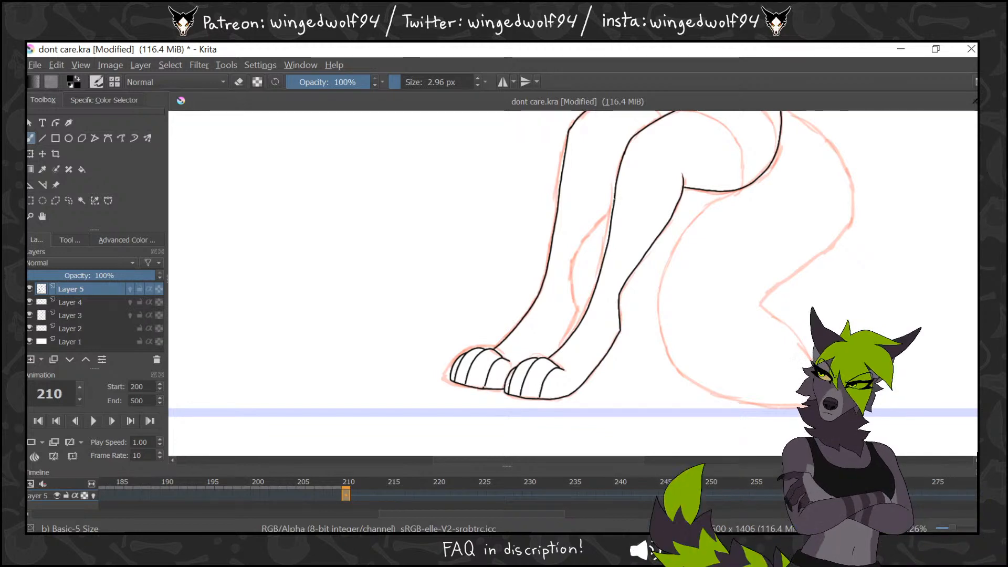
{"action": "mouse_move", "coordinate": [596, 225]}
{"action": "left_mouse_down"}
{"action": "mouse_move", "coordinate": [571, 272]}
{"action": "mouse_move", "coordinate": [569, 318]}
{"action": "left_mouse_up"}
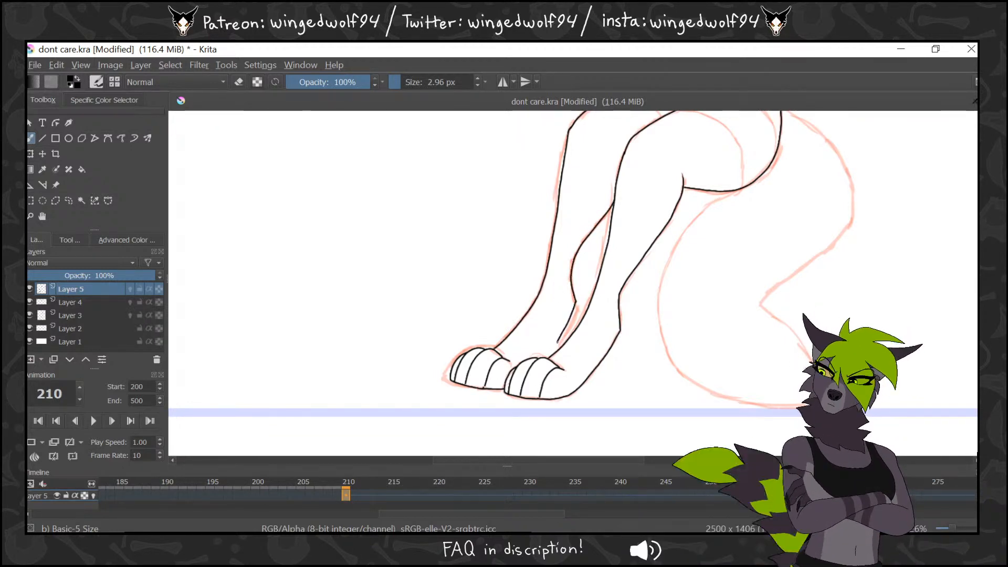
Ink the curved hems of the shorts across the far and near thighs
{"action": "mouse_move", "coordinate": [805, 232]}
{"action": "left_mouse_down"}
{"action": "mouse_move", "coordinate": [731, 310]}
{"action": "mouse_move", "coordinate": [571, 408]}
{"action": "left_mouse_up"}
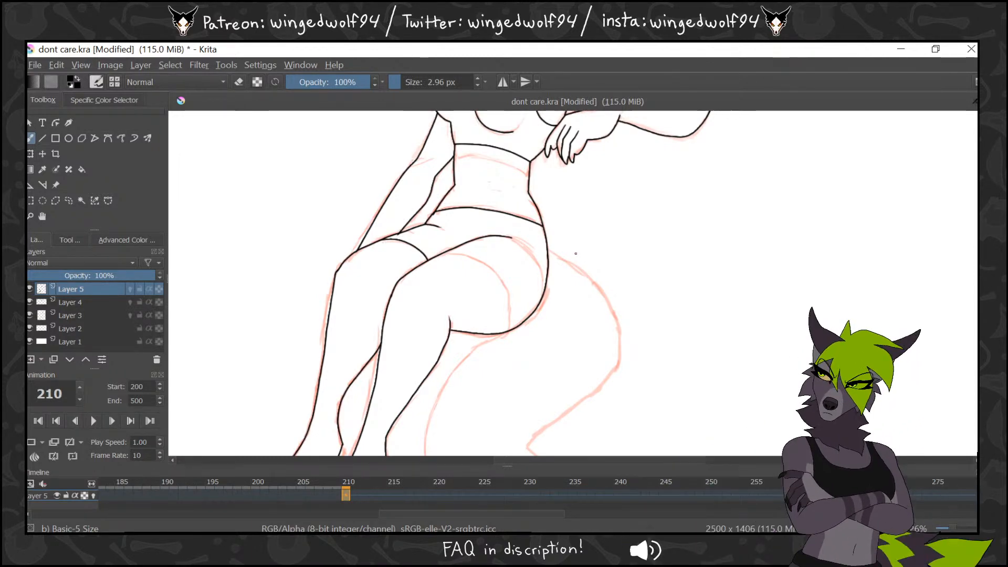
{"action": "left_click_drag", "start_coordinate": [609, 254], "coordinate": [577, 186]}
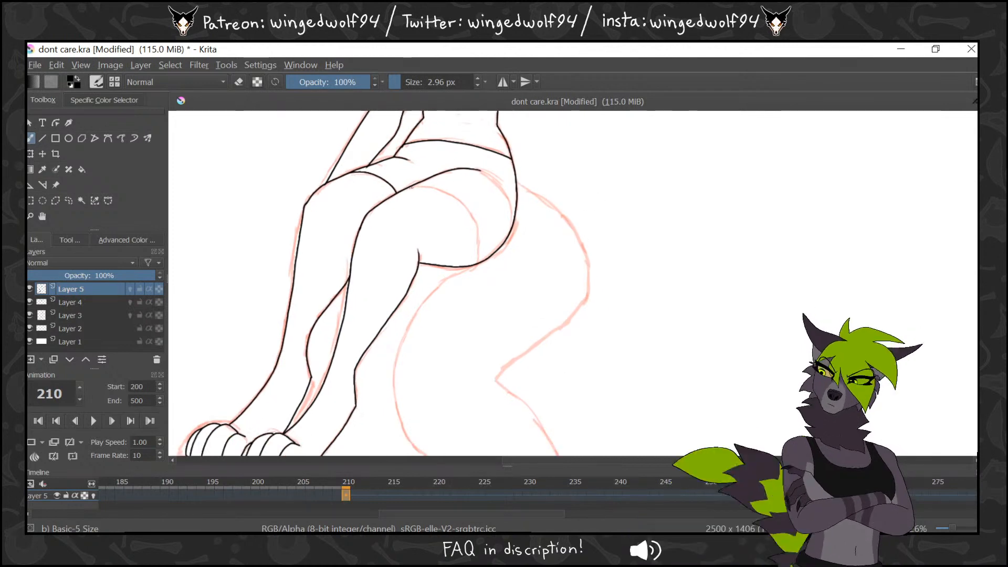
{"action": "mouse_move", "coordinate": [414, 185]}
{"action": "left_mouse_down"}
{"action": "mouse_move", "coordinate": [460, 203]}
{"action": "mouse_move", "coordinate": [474, 256]}
{"action": "left_mouse_up"}
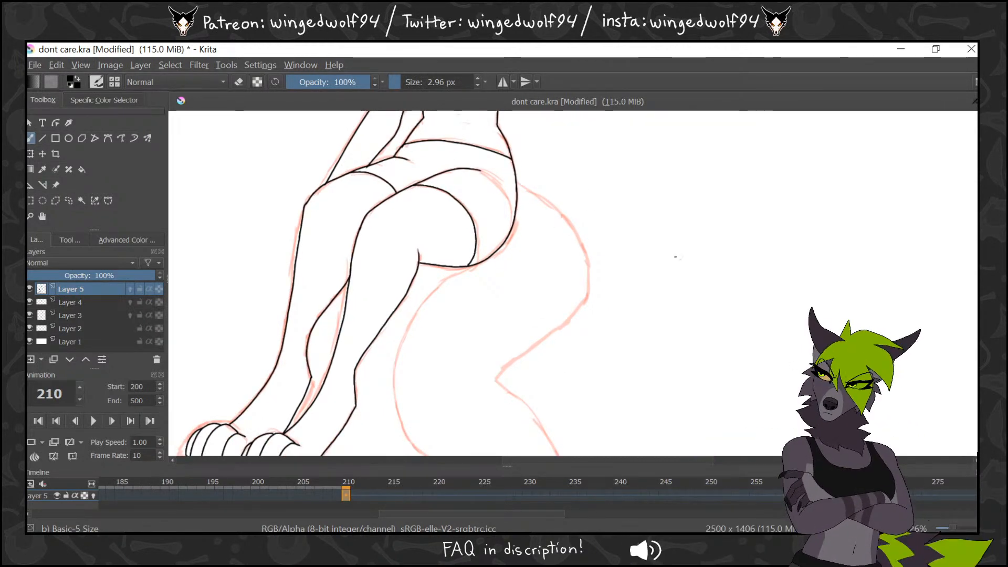
Copy Layer 5's keyframe from frame 210 to frame 214
{"action": "mouse_move", "coordinate": [640, 262]}
{"action": "left_mouse_down"}
{"action": "mouse_move", "coordinate": [659, 279]}
{"action": "mouse_move", "coordinate": [709, 216]}
{"action": "mouse_move", "coordinate": [712, 295]}
{"action": "mouse_move", "coordinate": [737, 267]}
{"action": "left_mouse_up"}
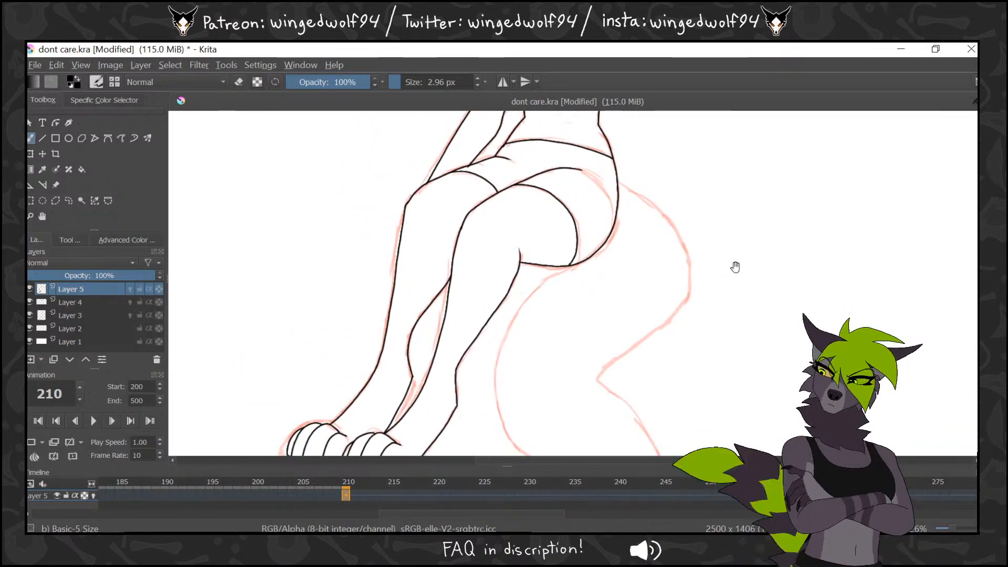
{"action": "left_click", "coordinate": [356, 496]}
{"action": "left_click", "coordinate": [360, 489]}
{"action": "key", "text": "Right"}
{"action": "key", "text": "Right"}
{"action": "key", "text": "Right"}
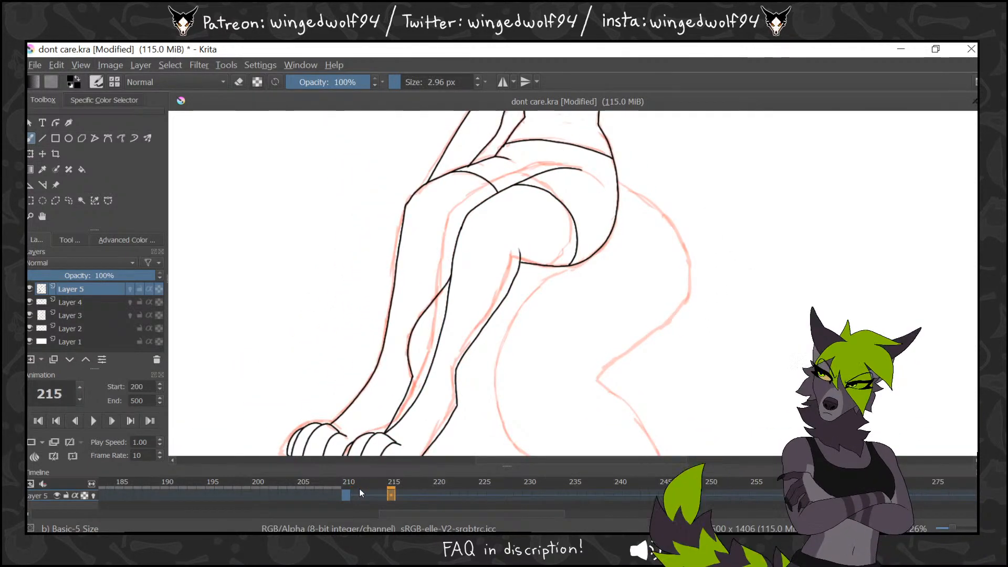
{"action": "key", "text": "Left"}
{"action": "key", "text": "Left"}
{"action": "key", "text": "Right"}
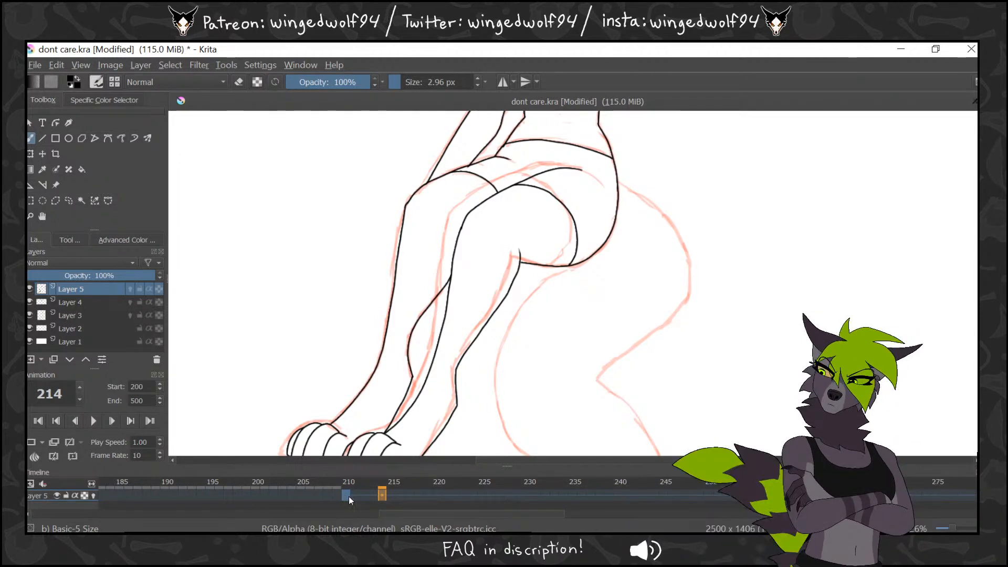
{"action": "left_click_drag", "start_coordinate": [349, 496], "coordinate": [382, 496]}
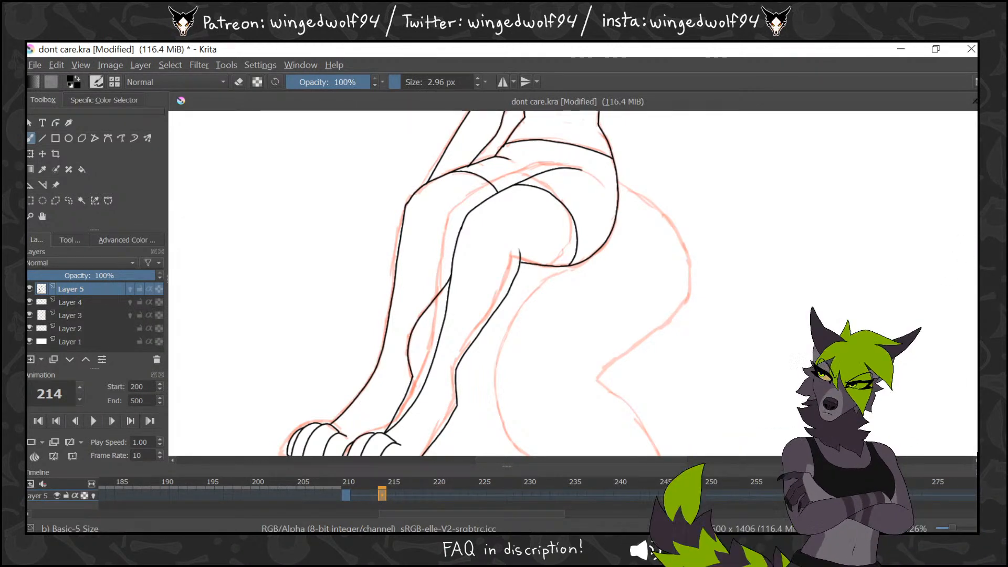
On frame 214, lasso the near leg's line art with the freehand selection, delete it and deselect
{"action": "mouse_move", "coordinate": [976, 314]}
{"action": "left_mouse_down"}
{"action": "mouse_move", "coordinate": [976, 236]}
{"action": "mouse_move", "coordinate": [975, 324]}
{"action": "left_mouse_up"}
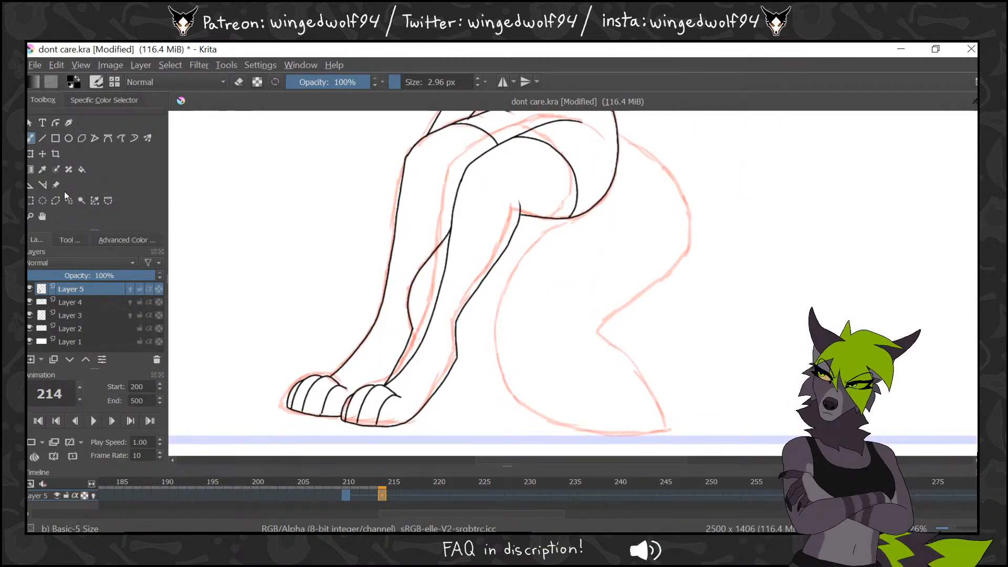
{"action": "left_click", "coordinate": [68, 200]}
{"action": "mouse_move", "coordinate": [624, 197]}
{"action": "left_mouse_down"}
{"action": "mouse_move", "coordinate": [601, 131]}
{"action": "mouse_move", "coordinate": [565, 116]}
{"action": "mouse_move", "coordinate": [514, 128]}
{"action": "mouse_move", "coordinate": [440, 213]}
{"action": "mouse_move", "coordinate": [446, 227]}
{"action": "mouse_move", "coordinate": [403, 366]}
{"action": "mouse_move", "coordinate": [388, 388]}
{"action": "mouse_move", "coordinate": [365, 379]}
{"action": "mouse_move", "coordinate": [351, 390]}
{"action": "mouse_move", "coordinate": [340, 423]}
{"action": "mouse_move", "coordinate": [625, 270]}
{"action": "left_mouse_up"}
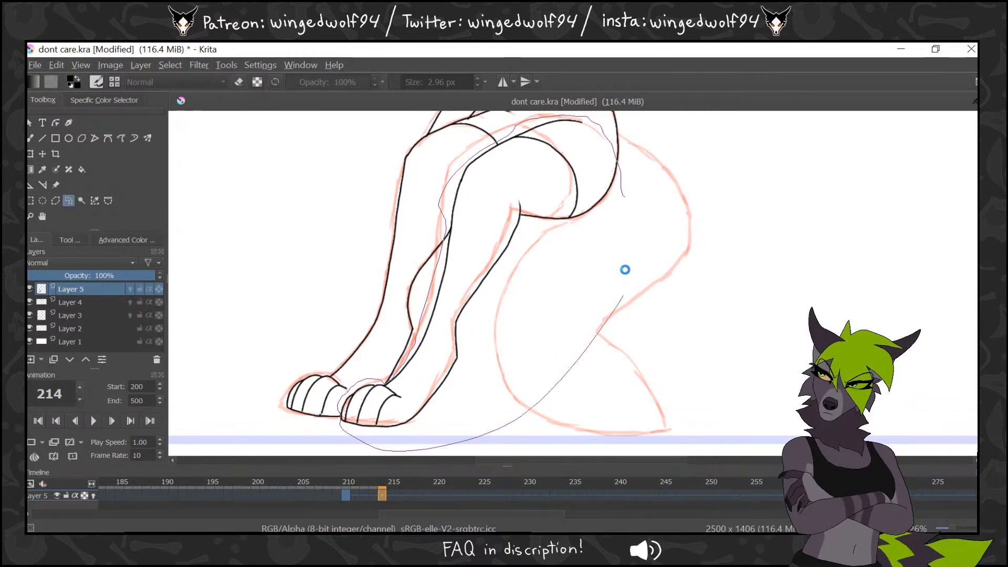
{"action": "key", "text": "Delete"}
{"action": "key", "text": "ctrl+shift+a"}
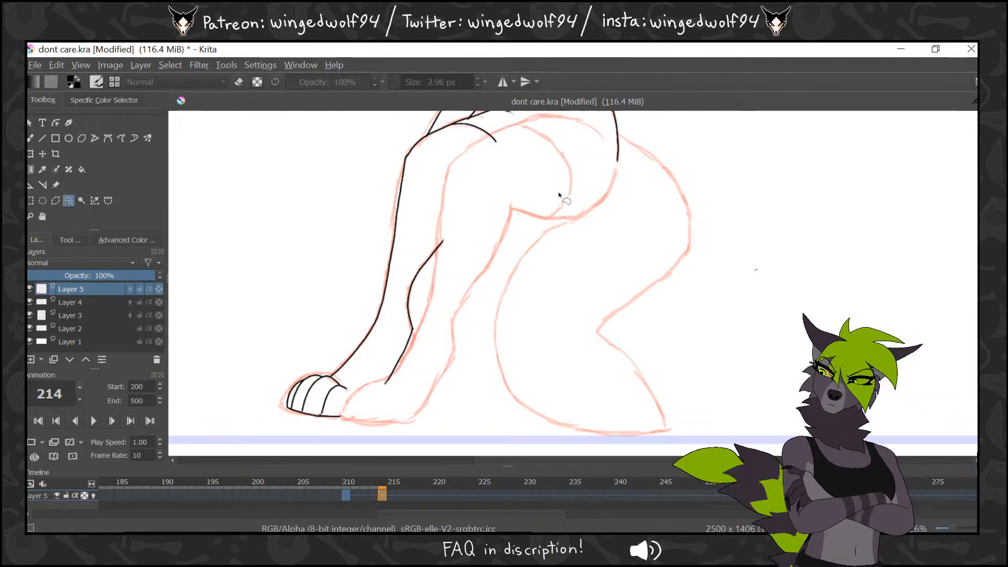
Erase the leftover line ends of the far leg where the near leg overlaps it, and clear the selection
{"action": "left_click_drag", "start_coordinate": [445, 224], "coordinate": [443, 255]}
{"action": "left_click_drag", "start_coordinate": [496, 133], "coordinate": [513, 153]}
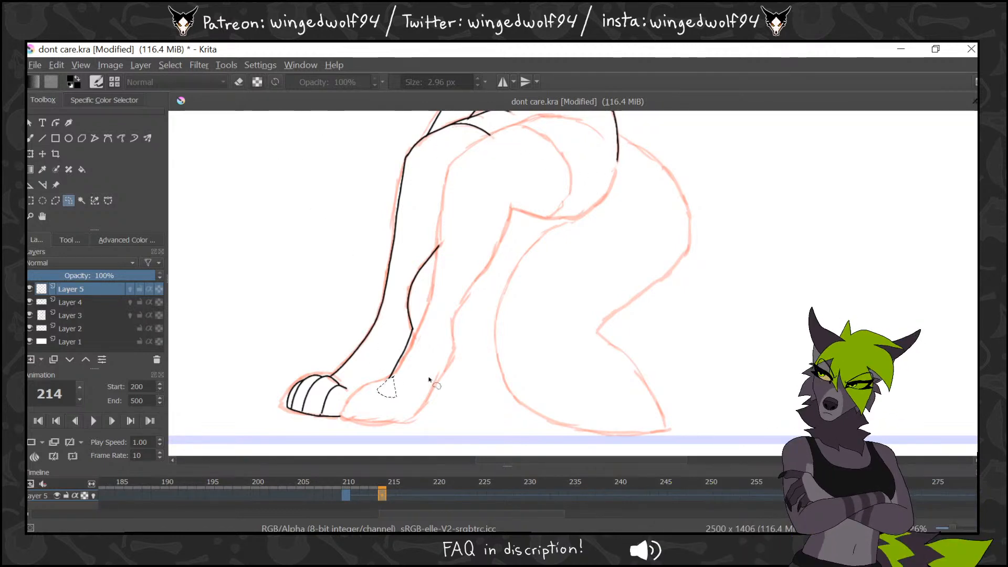
{"action": "left_click", "coordinate": [170, 64]}
{"action": "left_click", "coordinate": [192, 96]}
Turn on onion skins for Layer 5 and ink the near leg's thigh top and front edge with the brush
{"action": "left_click", "coordinate": [31, 138]}
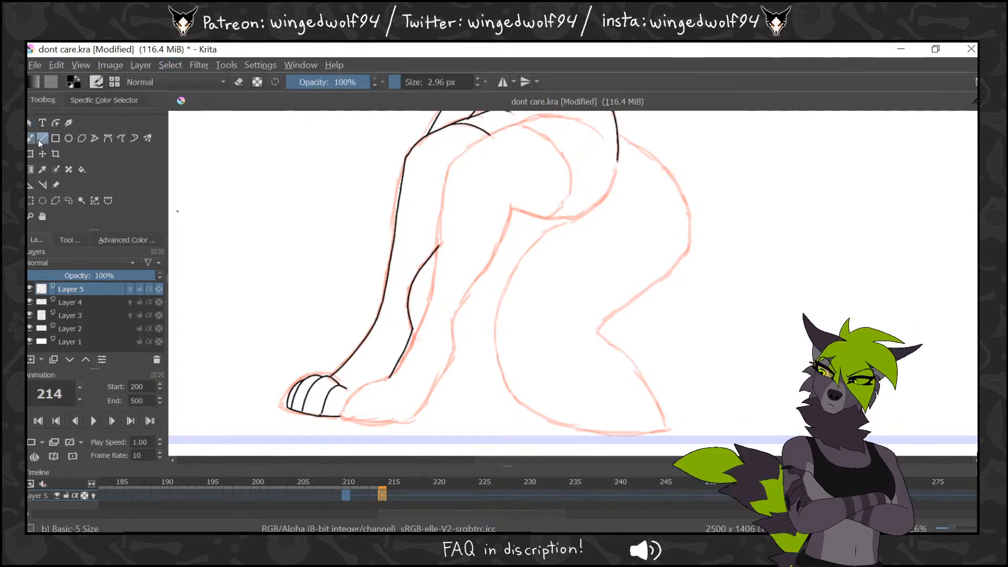
{"action": "left_click", "coordinate": [89, 495]}
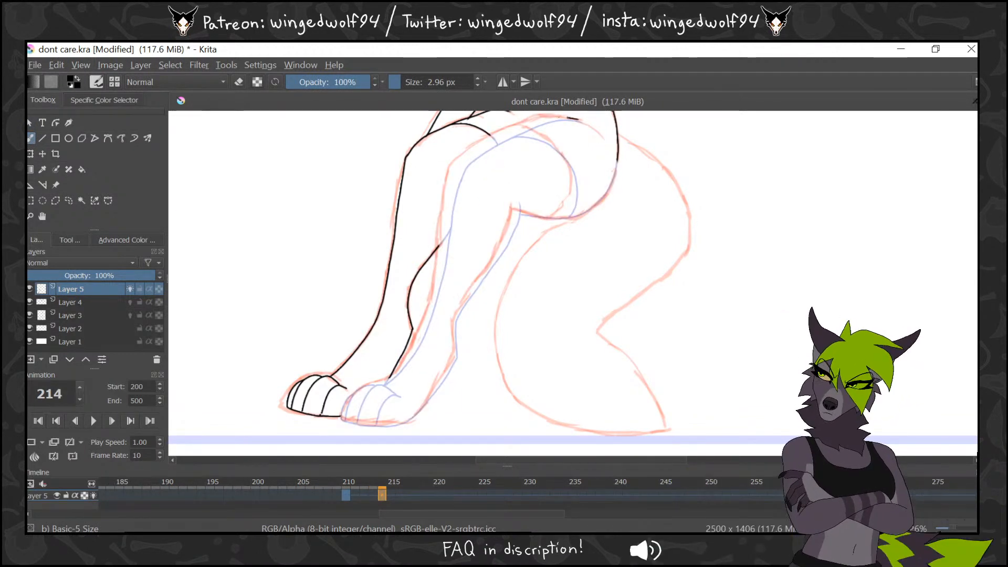
{"action": "left_click_drag", "start_coordinate": [577, 118], "coordinate": [527, 119]}
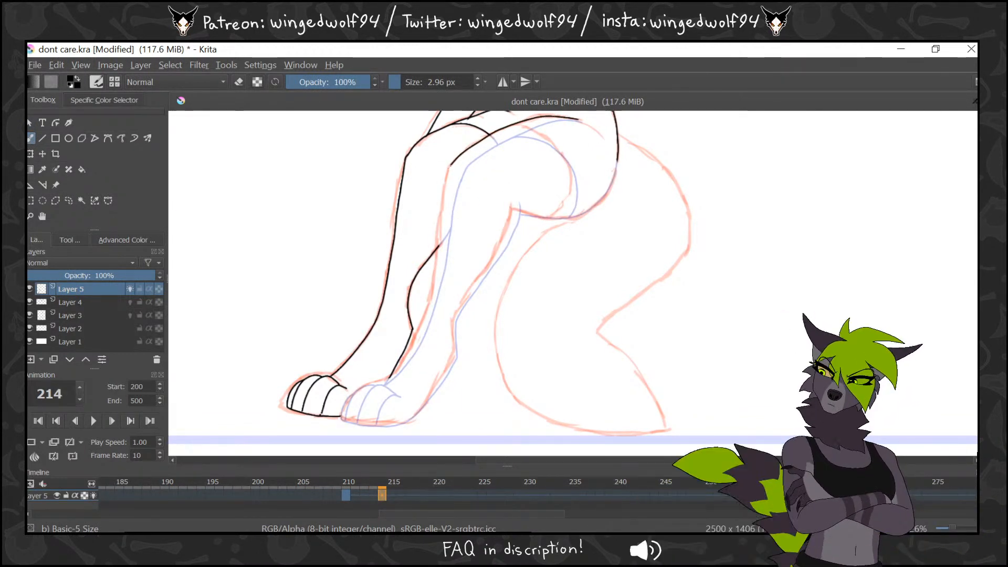
{"action": "left_click_drag", "start_coordinate": [450, 166], "coordinate": [436, 260]}
{"action": "left_click_drag", "start_coordinate": [429, 303], "coordinate": [419, 333]}
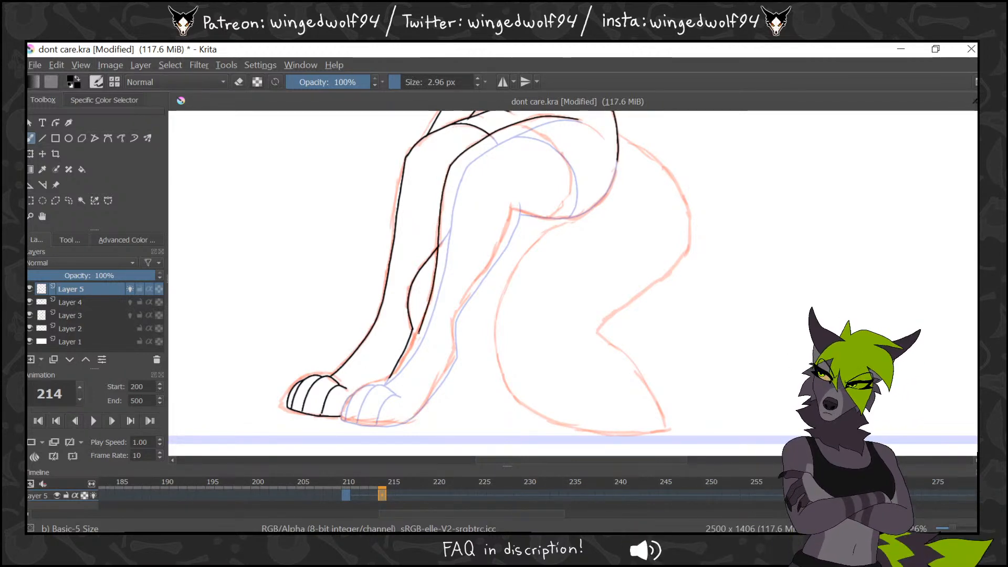
{"action": "left_click_drag", "start_coordinate": [400, 368], "coordinate": [389, 377]}
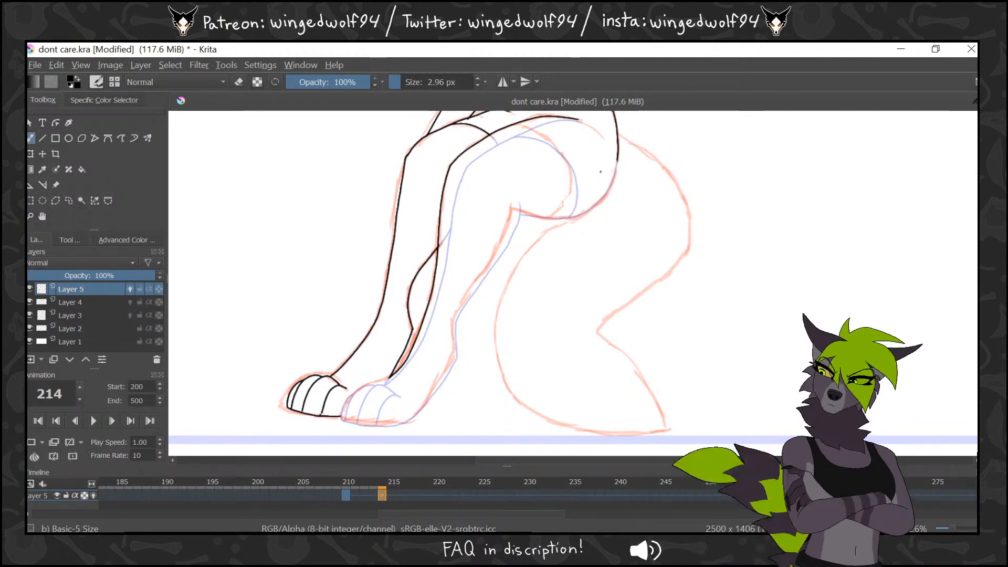
Ink the seat, thigh underside and shorts hem of the near leg, comparing with the previous frame
{"action": "mouse_move", "coordinate": [618, 157]}
{"action": "left_mouse_down"}
{"action": "mouse_move", "coordinate": [586, 211]}
{"action": "mouse_move", "coordinate": [526, 214]}
{"action": "left_mouse_up"}
{"action": "key", "text": "Left"}
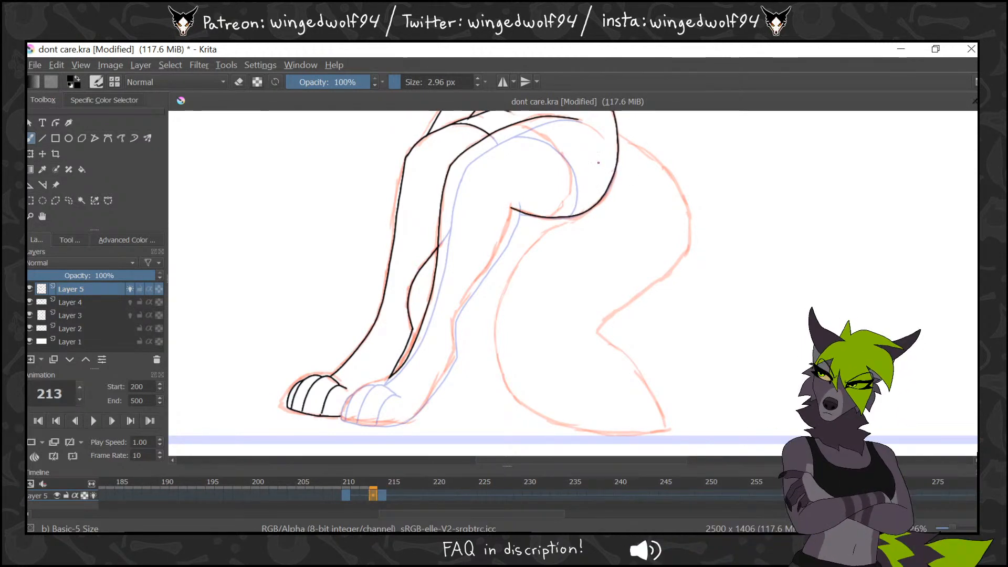
{"action": "key", "text": "Right"}
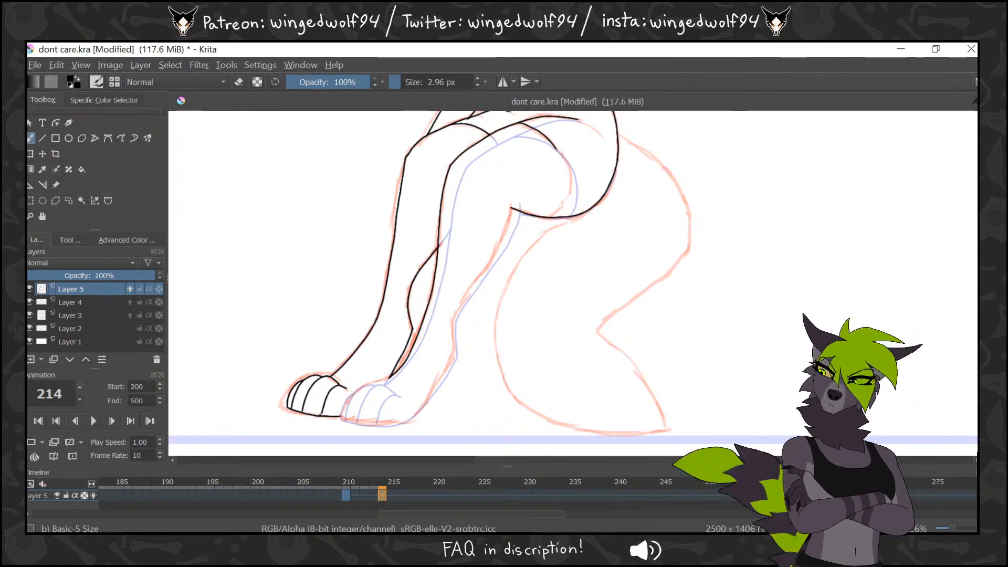
{"action": "key", "text": "Left"}
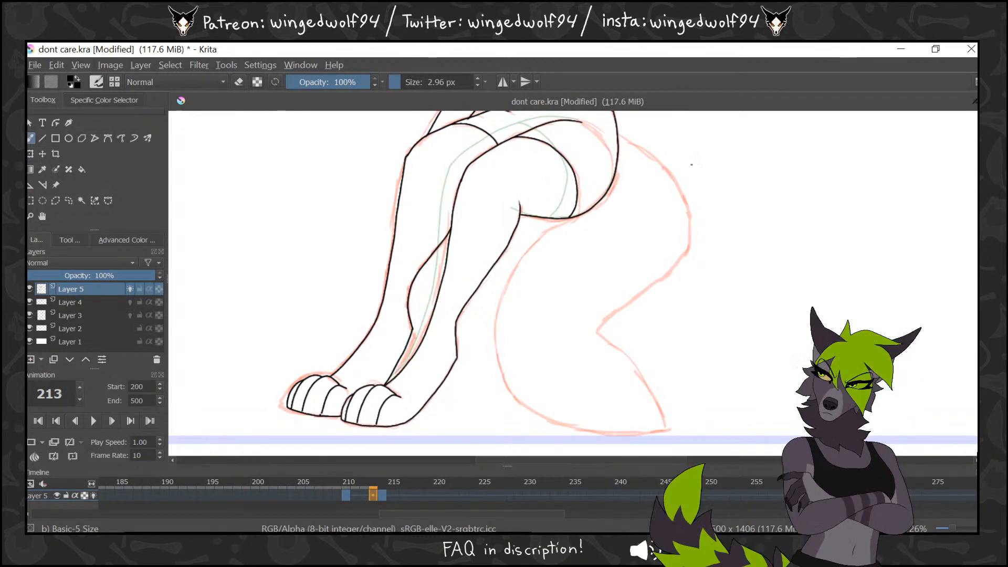
{"action": "key", "text": "Right"}
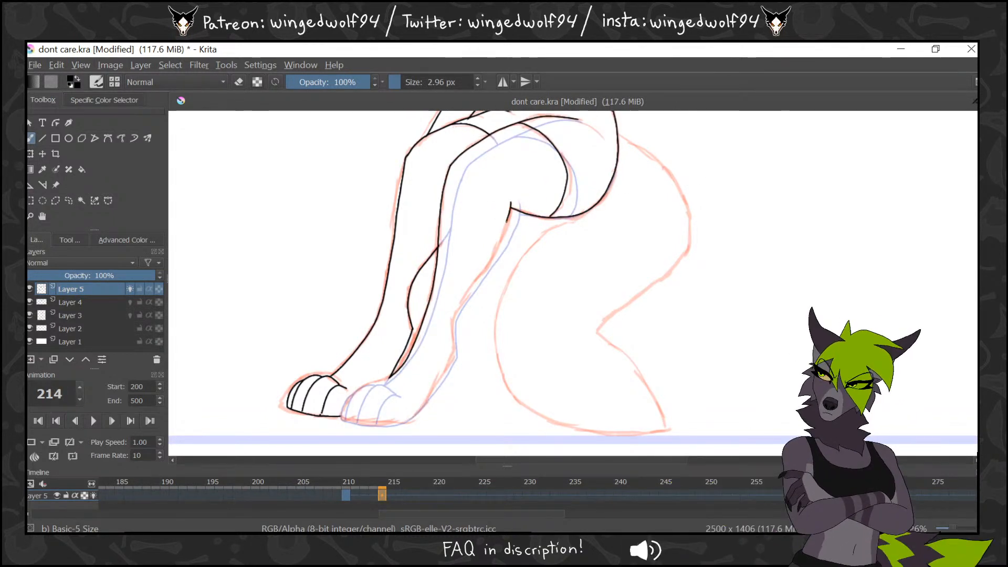
Ink the back of the near lower leg and the near foot's toes and sole, comparing frames 213 and 214
{"action": "left_click_drag", "start_coordinate": [511, 207], "coordinate": [494, 249]}
{"action": "left_click_drag", "start_coordinate": [475, 282], "coordinate": [415, 413]}
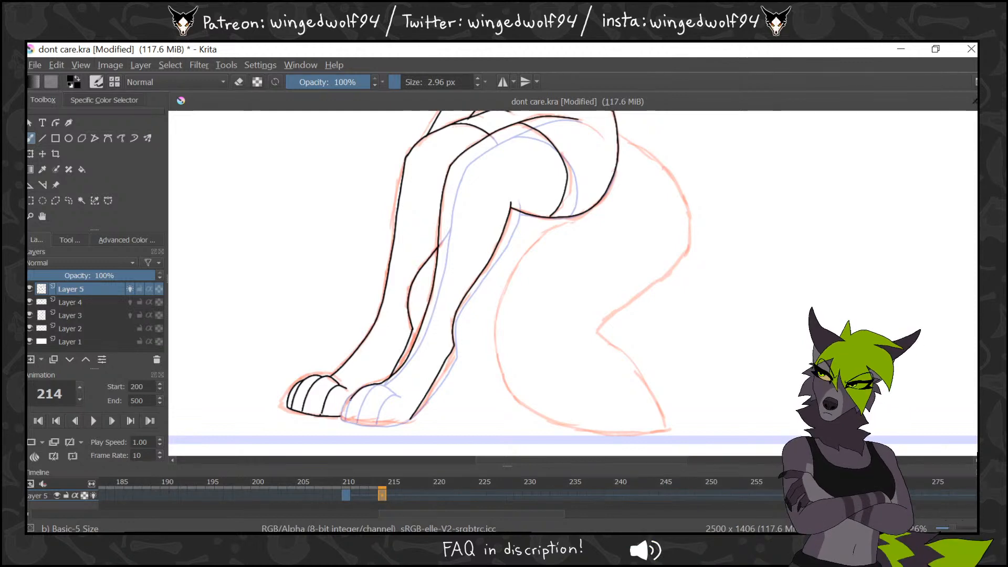
{"action": "left_click_drag", "start_coordinate": [394, 390], "coordinate": [389, 392]}
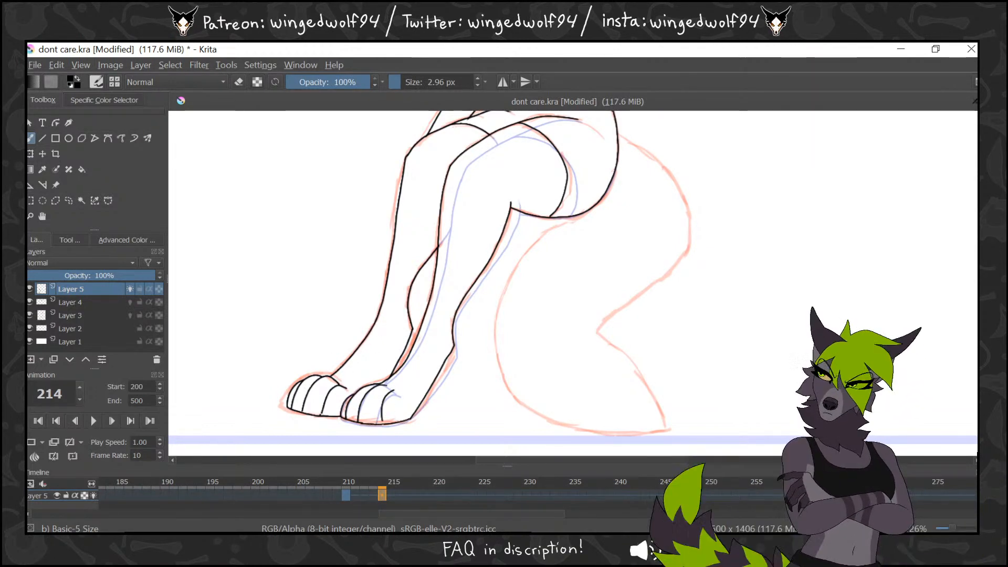
{"action": "key", "text": "comma"}
{"action": "key", "text": "period"}
{"action": "key", "text": "comma"}
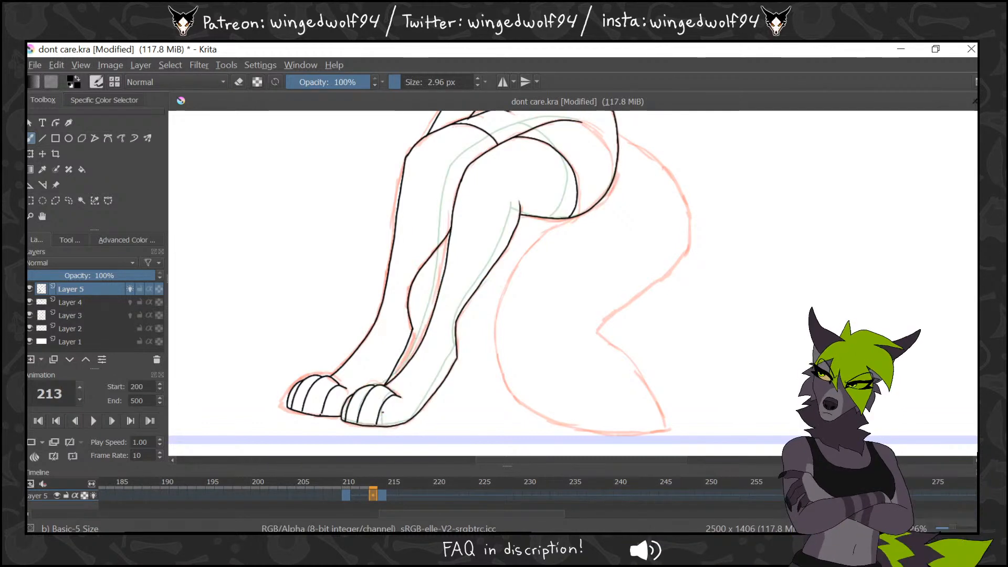
{"action": "key", "text": "period"}
Create a blank keyframe at frame 215 on Layer 5 and ink the extended leg's upper edge from hip to ankle
{"action": "key", "text": "period"}
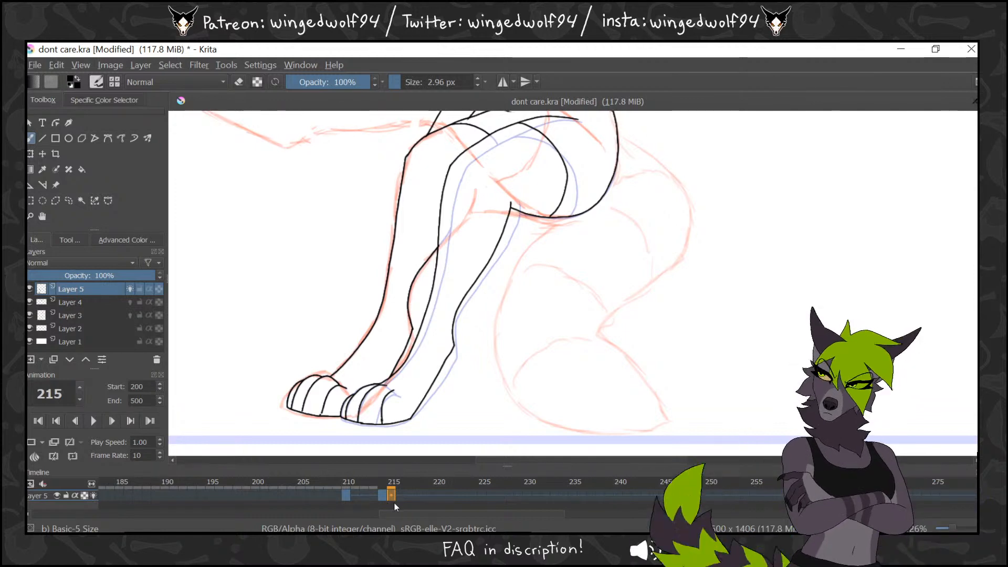
{"action": "left_click", "coordinate": [33, 442]}
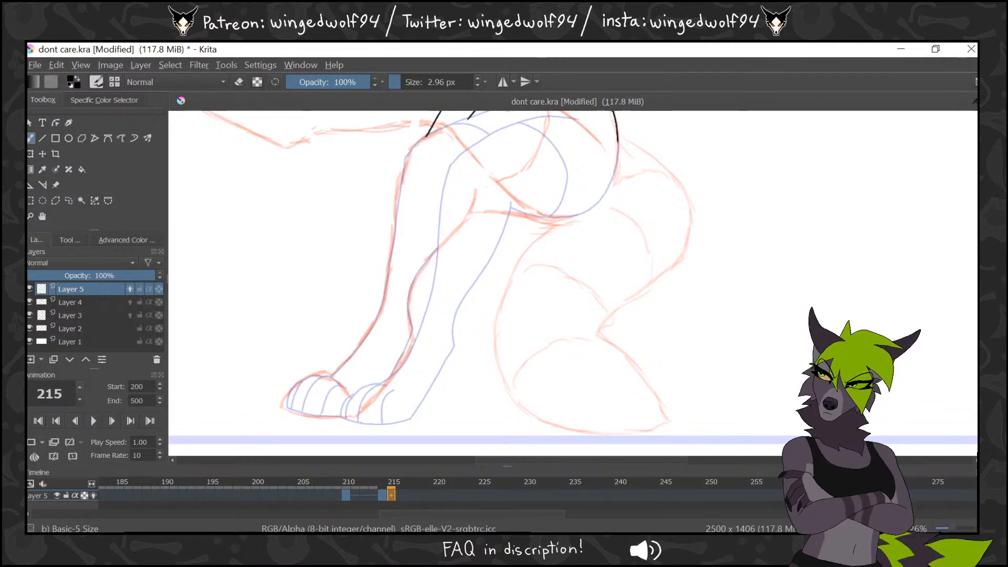
{"action": "scroll", "coordinate": [525, 284], "scroll_direction": "up", "scroll_amount": 3}
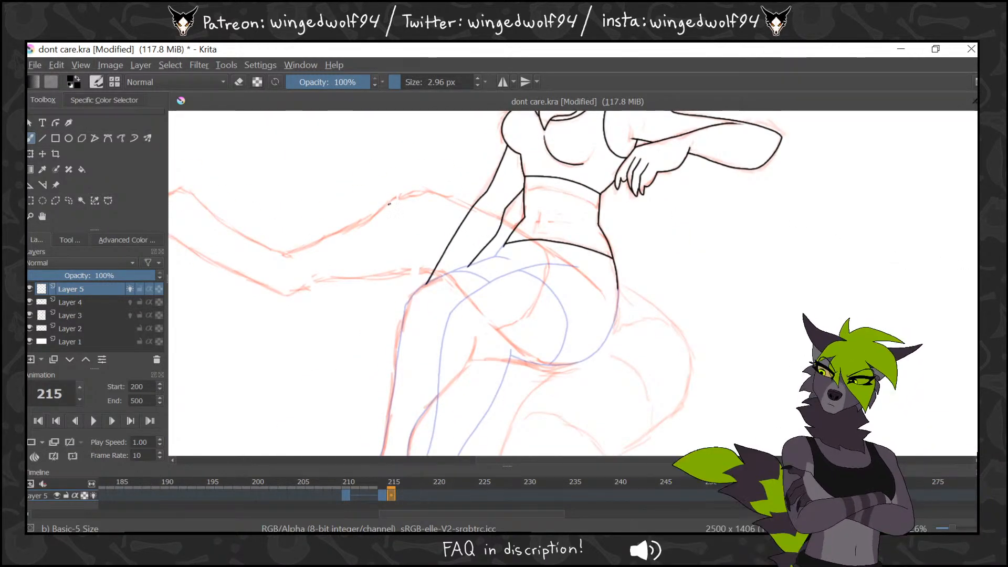
{"action": "mouse_move", "coordinate": [388, 203]}
{"action": "left_mouse_down"}
{"action": "mouse_move", "coordinate": [455, 201]}
{"action": "mouse_move", "coordinate": [559, 256]}
{"action": "left_mouse_up"}
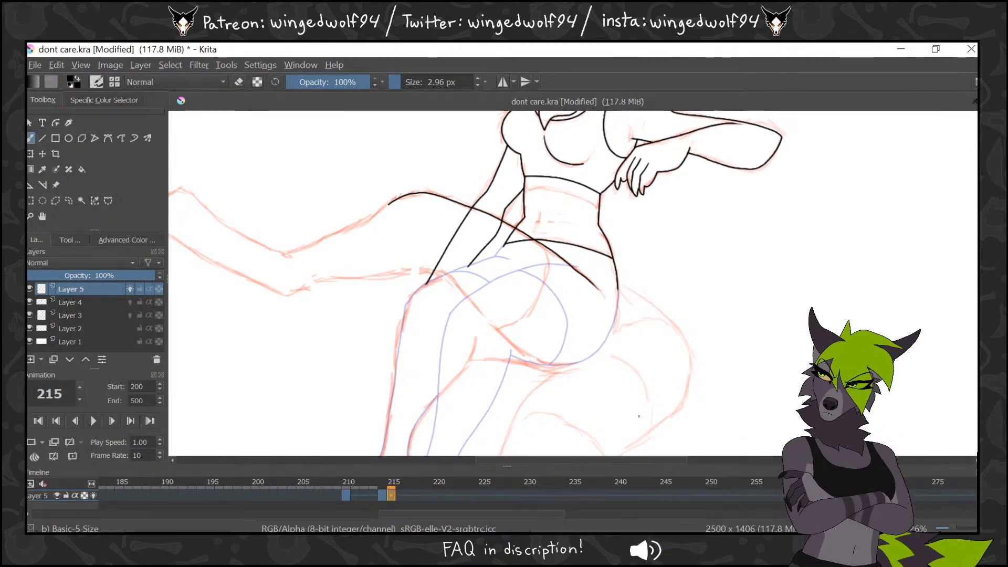
{"action": "scroll", "coordinate": [572, 283], "scroll_direction": "left", "scroll_amount": 5}
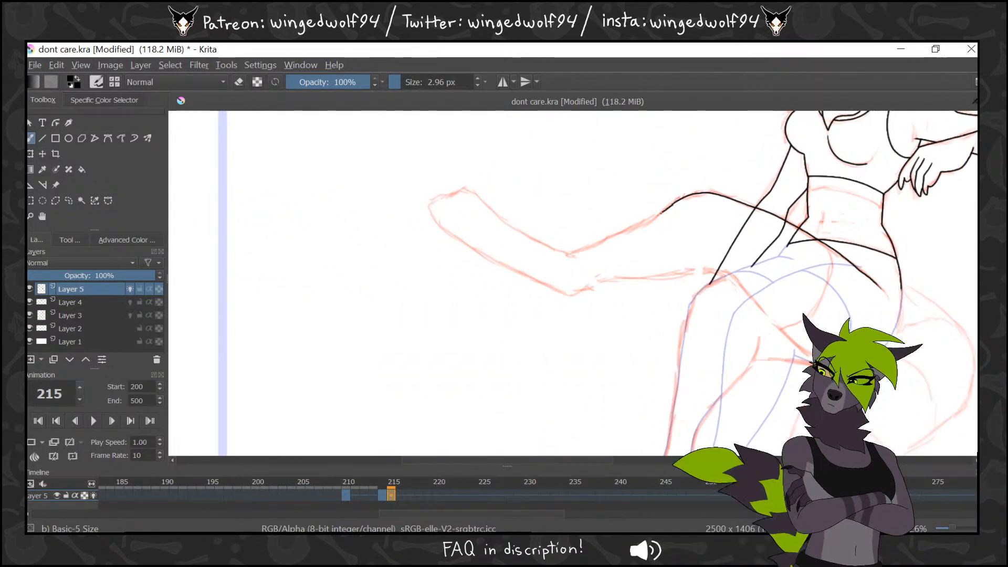
{"action": "left_click_drag", "start_coordinate": [673, 202], "coordinate": [572, 253]}
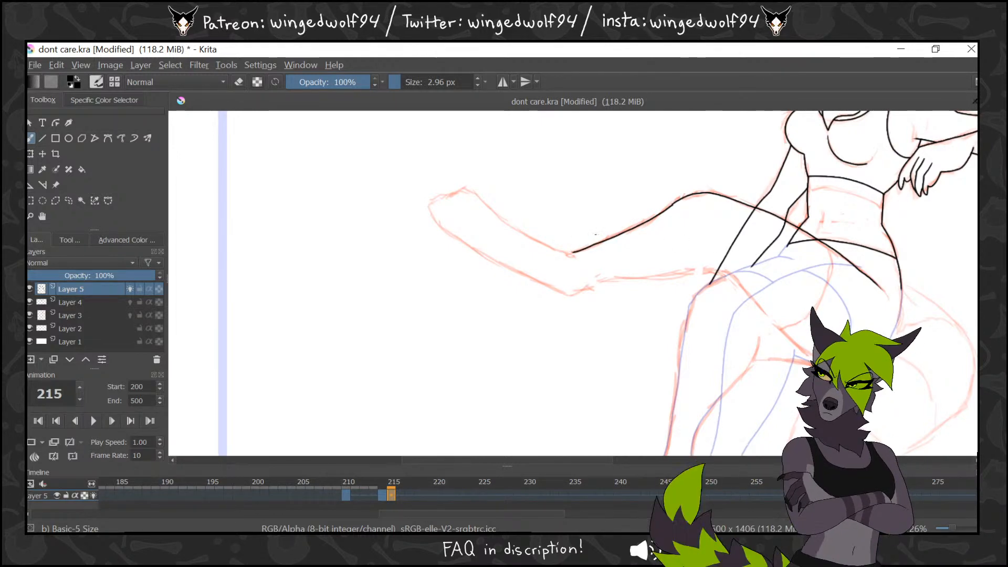
Ink the extended leg's upper foot edge, toes and sole back to the heel on frame 215
{"action": "mouse_move", "coordinate": [568, 253]}
{"action": "left_mouse_down"}
{"action": "mouse_move", "coordinate": [487, 201]}
{"action": "mouse_move", "coordinate": [442, 198]}
{"action": "mouse_move", "coordinate": [435, 204]}
{"action": "mouse_move", "coordinate": [464, 214]}
{"action": "mouse_move", "coordinate": [444, 216]}
{"action": "left_mouse_up"}
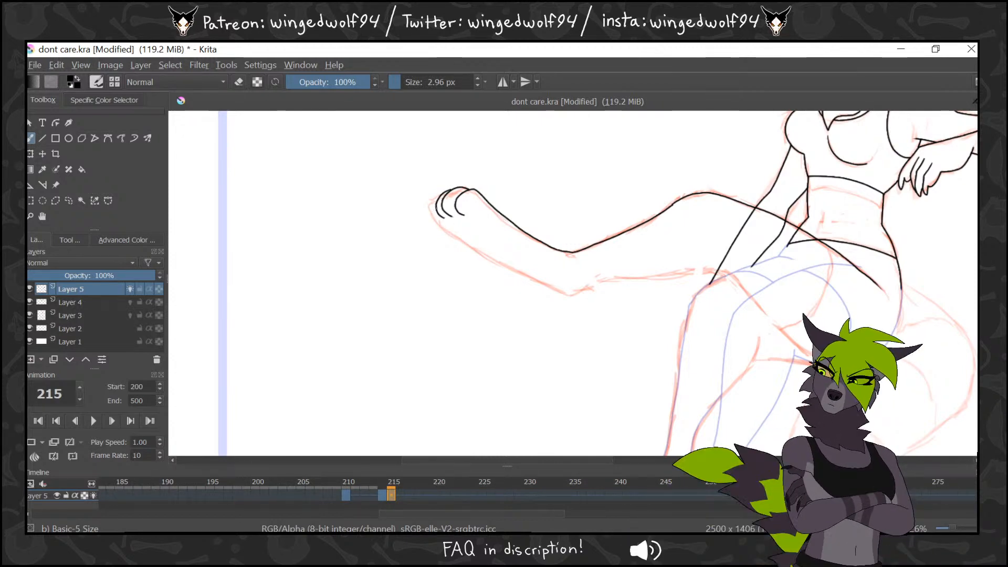
{"action": "mouse_move", "coordinate": [450, 189]}
{"action": "left_mouse_down"}
{"action": "mouse_move", "coordinate": [440, 227]}
{"action": "mouse_move", "coordinate": [523, 273]}
{"action": "left_mouse_up"}
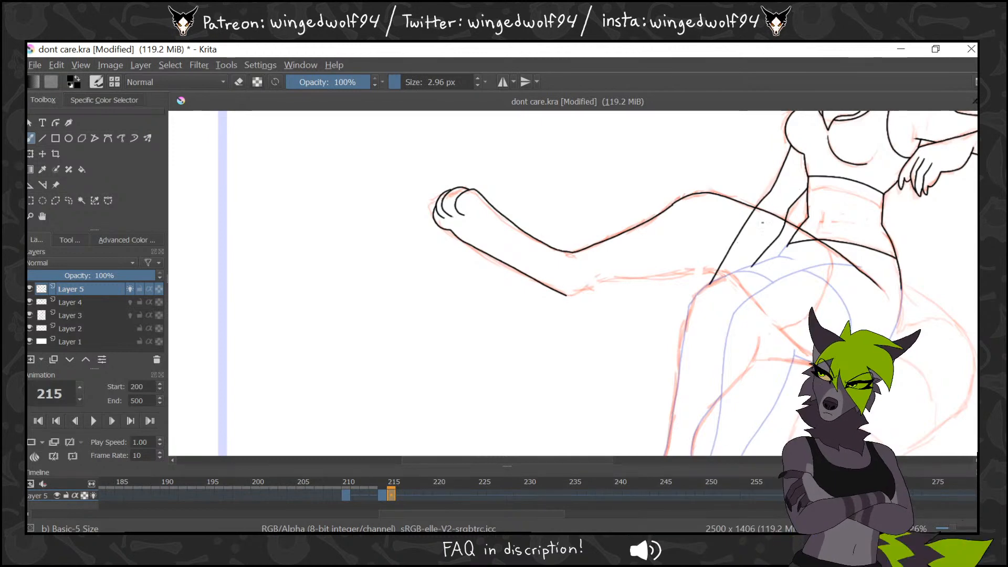
Ink the extended leg's underside from the heel along the calf and thigh, and close the curve of the seat
{"action": "left_click_drag", "start_coordinate": [753, 296], "coordinate": [567, 266]}
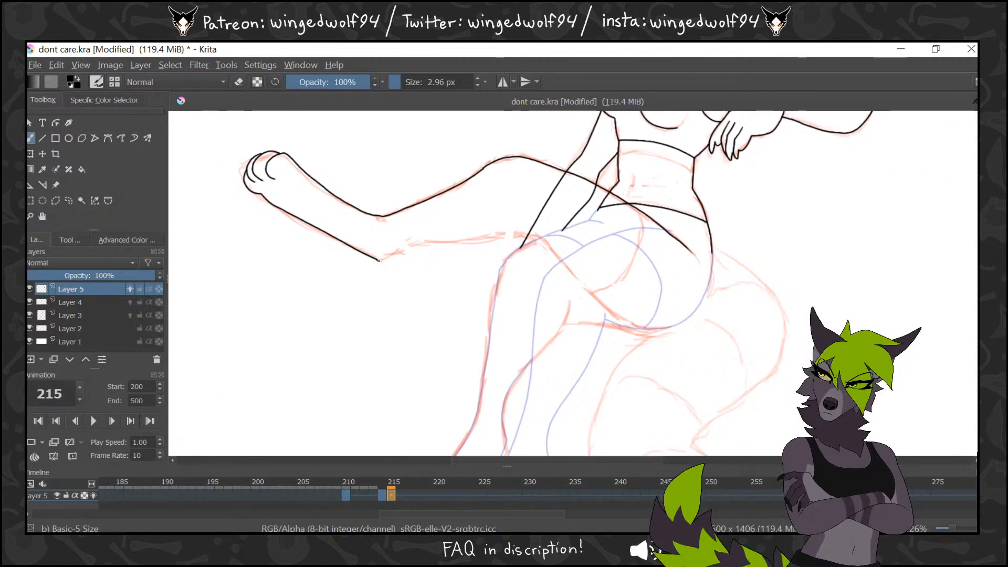
{"action": "left_click_drag", "start_coordinate": [386, 257], "coordinate": [522, 233]}
{"action": "key", "text": "ctrl+z"}
{"action": "key", "text": "ctrl+z"}
{"action": "key", "text": "ctrl+z"}
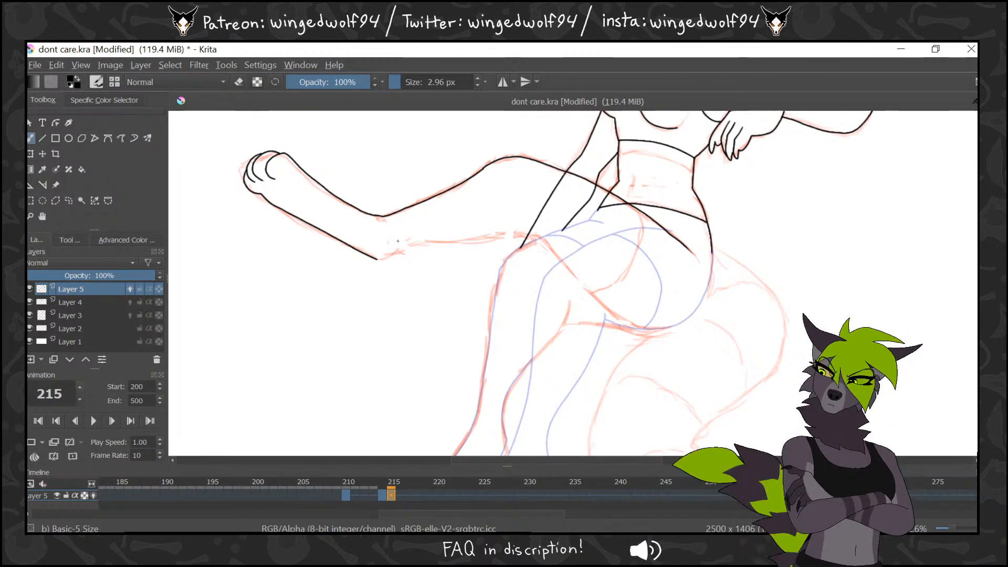
{"action": "mouse_move", "coordinate": [382, 259]}
{"action": "left_mouse_down"}
{"action": "mouse_move", "coordinate": [424, 242]}
{"action": "mouse_move", "coordinate": [506, 234]}
{"action": "left_mouse_up"}
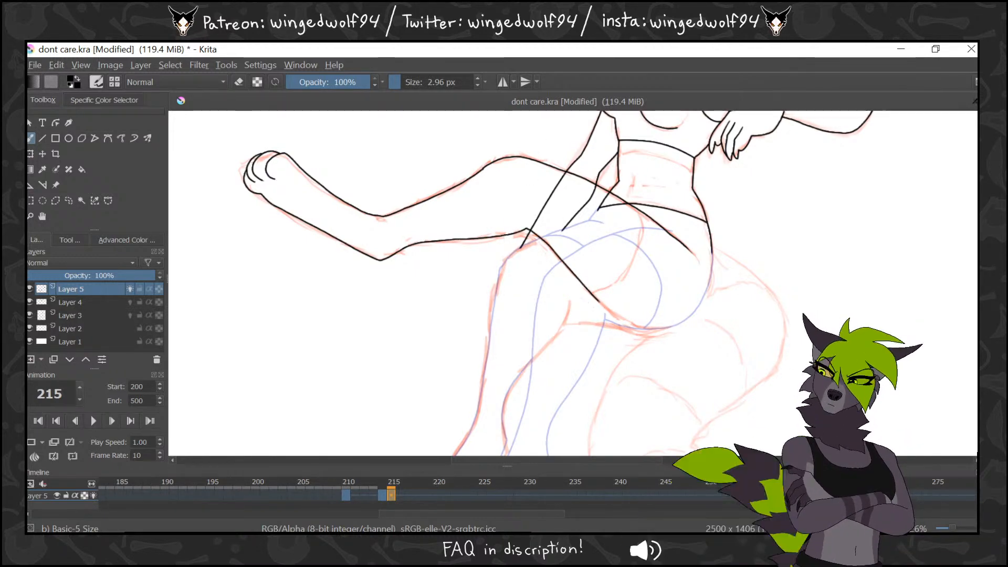
{"action": "mouse_move", "coordinate": [598, 302]}
{"action": "left_mouse_down"}
{"action": "mouse_move", "coordinate": [634, 326]}
{"action": "mouse_move", "coordinate": [698, 307]}
{"action": "left_mouse_up"}
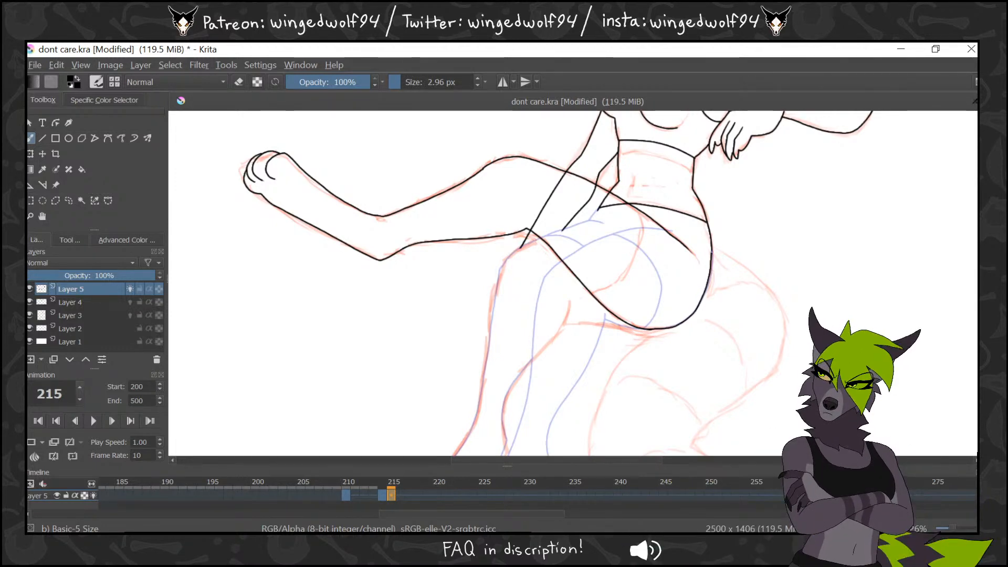
Compare with frame 214 and ink the curved shorts hem across the near thigh on frame 215
{"action": "key", "text": "Left"}
{"action": "key", "text": "Right"}
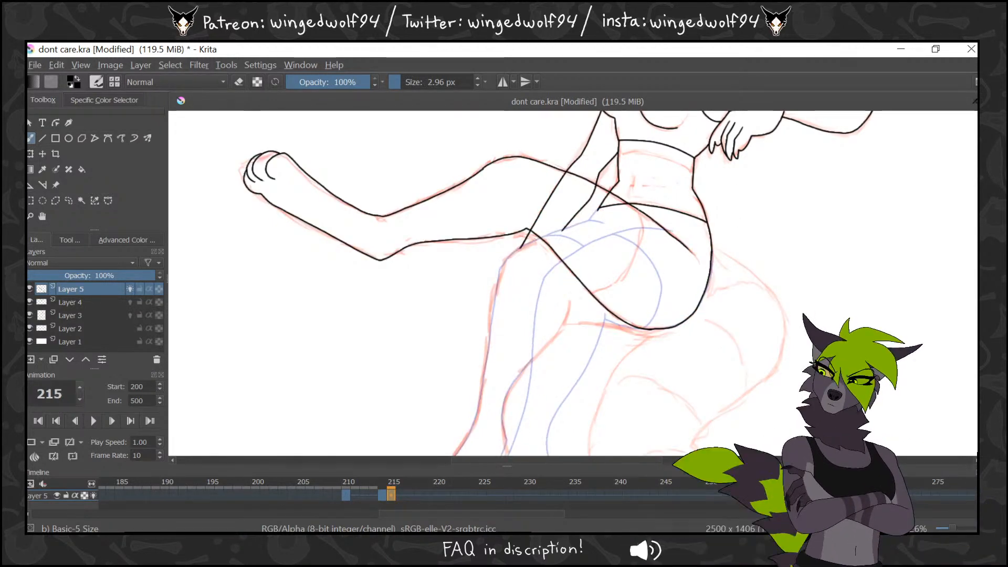
{"action": "mouse_move", "coordinate": [632, 209]}
{"action": "left_mouse_down"}
{"action": "mouse_move", "coordinate": [643, 229]}
{"action": "mouse_move", "coordinate": [630, 271]}
{"action": "mouse_move", "coordinate": [592, 290]}
{"action": "left_mouse_up"}
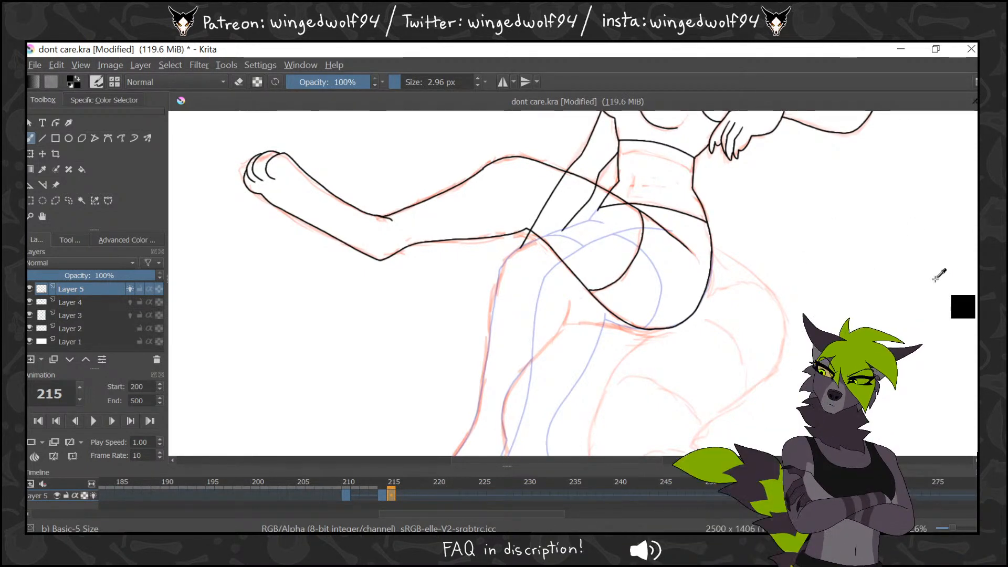
{"action": "left_click_drag", "start_coordinate": [976, 284], "coordinate": [975, 304]}
Ink the planted leg's front edge from knee to foot, its thigh underside and its back edge down to the ankle
{"action": "mouse_move", "coordinate": [536, 148]}
{"action": "left_mouse_down"}
{"action": "mouse_move", "coordinate": [505, 168]}
{"action": "mouse_move", "coordinate": [488, 255]}
{"action": "left_mouse_up"}
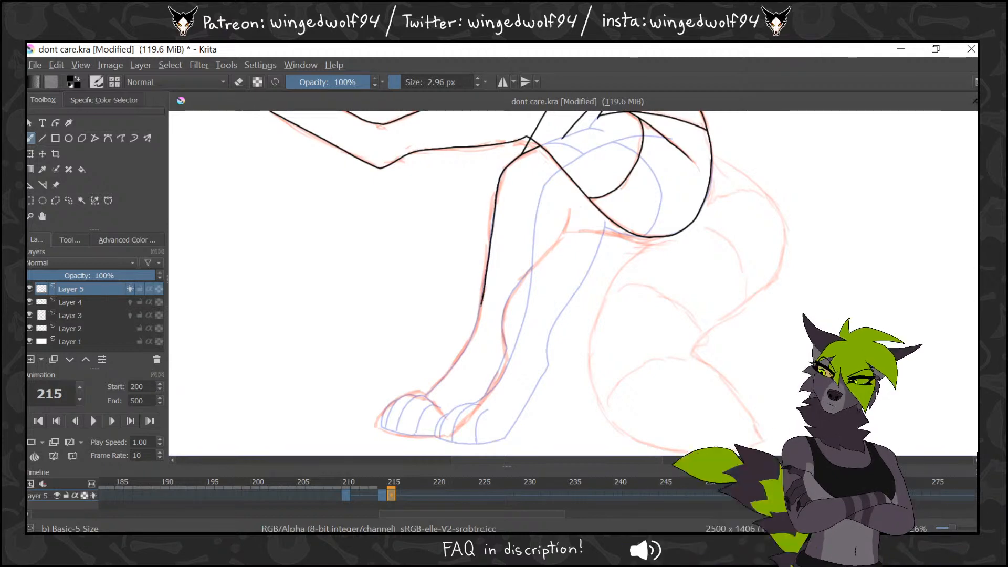
{"action": "mouse_move", "coordinate": [481, 305]}
{"action": "left_mouse_down"}
{"action": "mouse_move", "coordinate": [469, 344]}
{"action": "mouse_move", "coordinate": [424, 394]}
{"action": "left_mouse_up"}
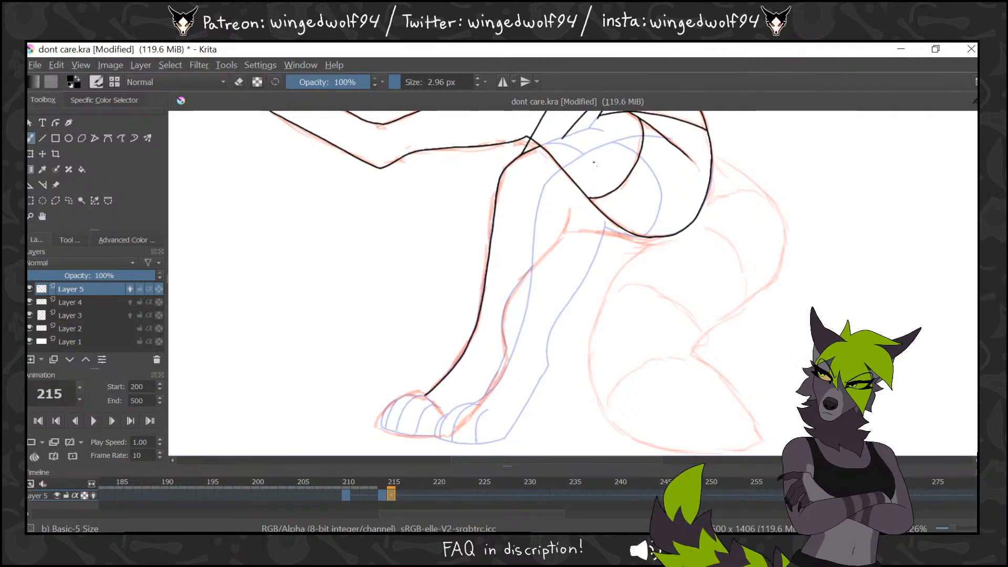
{"action": "mouse_move", "coordinate": [607, 233]}
{"action": "left_mouse_down"}
{"action": "mouse_move", "coordinate": [565, 225]}
{"action": "mouse_move", "coordinate": [569, 207]}
{"action": "mouse_move", "coordinate": [562, 235]}
{"action": "mouse_move", "coordinate": [515, 291]}
{"action": "mouse_move", "coordinate": [489, 390]}
{"action": "left_mouse_up"}
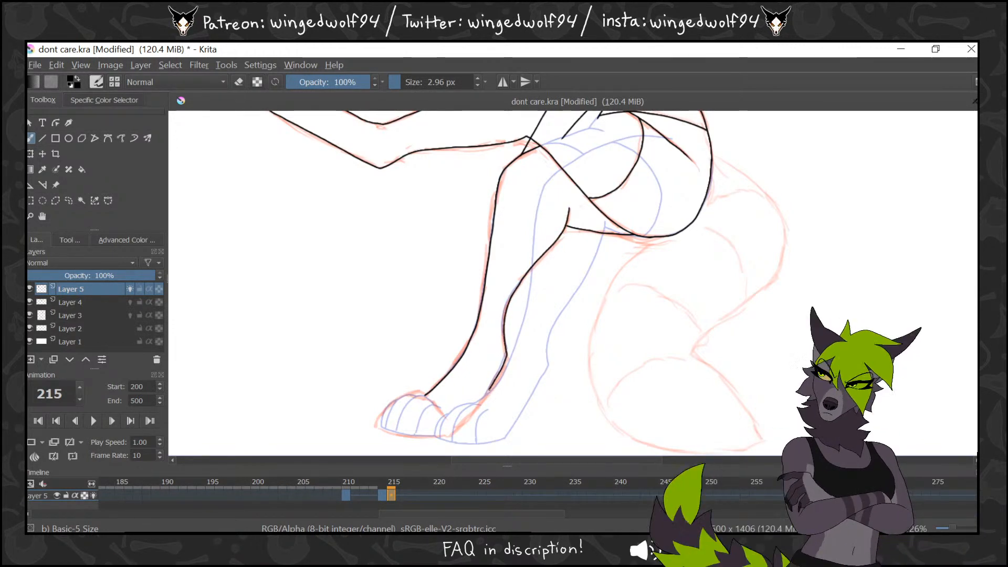
Ink the planted foot's toes and sole on frame 215, comparing with the previous frame
{"action": "mouse_move", "coordinate": [462, 422]}
{"action": "left_mouse_down"}
{"action": "mouse_move", "coordinate": [429, 405]}
{"action": "mouse_move", "coordinate": [417, 434]}
{"action": "left_mouse_up"}
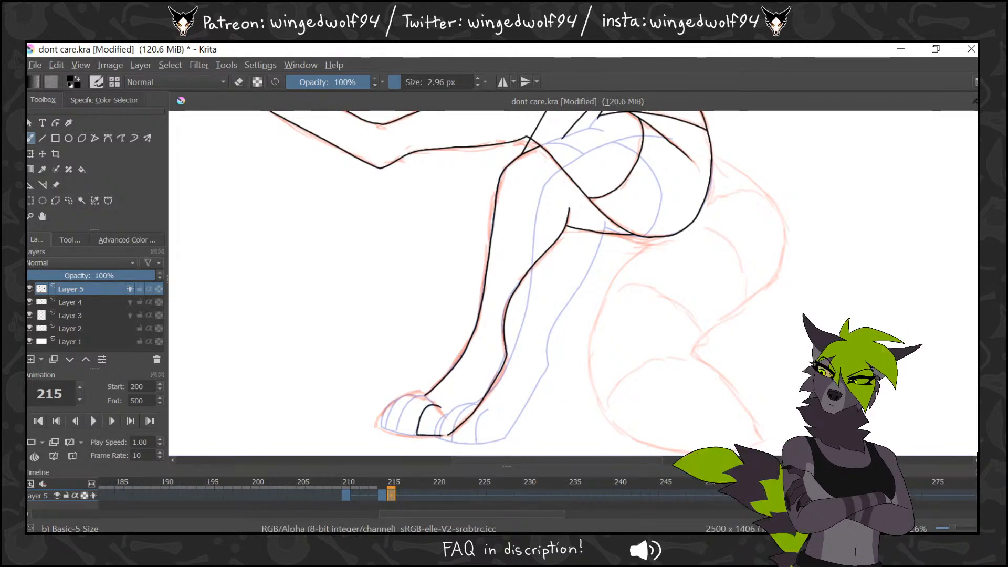
{"action": "mouse_move", "coordinate": [426, 396]}
{"action": "left_mouse_down"}
{"action": "mouse_move", "coordinate": [404, 403]}
{"action": "mouse_move", "coordinate": [397, 431]}
{"action": "mouse_move", "coordinate": [446, 434]}
{"action": "mouse_move", "coordinate": [386, 431]}
{"action": "left_mouse_up"}
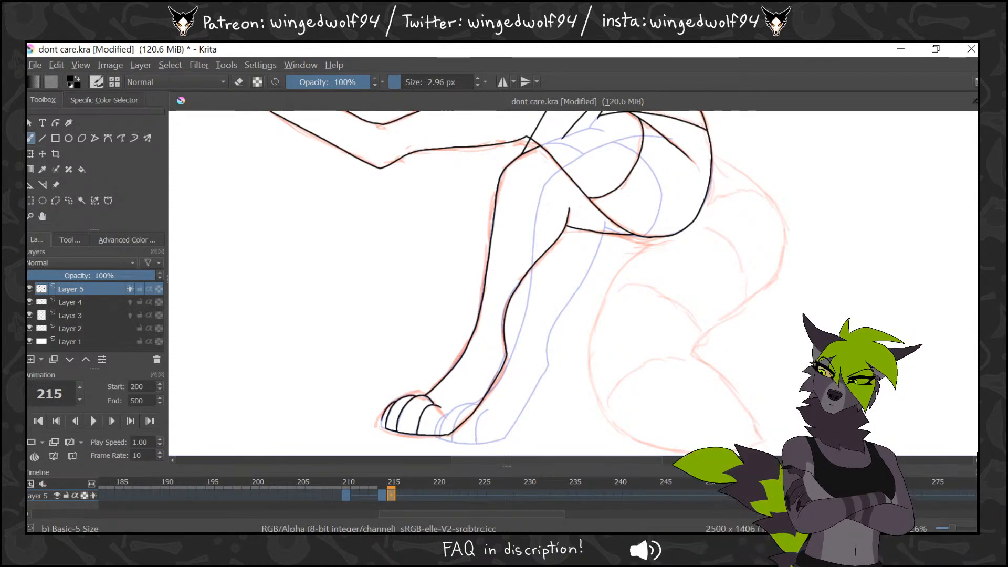
{"action": "key", "text": "Left"}
{"action": "key", "text": "Right"}
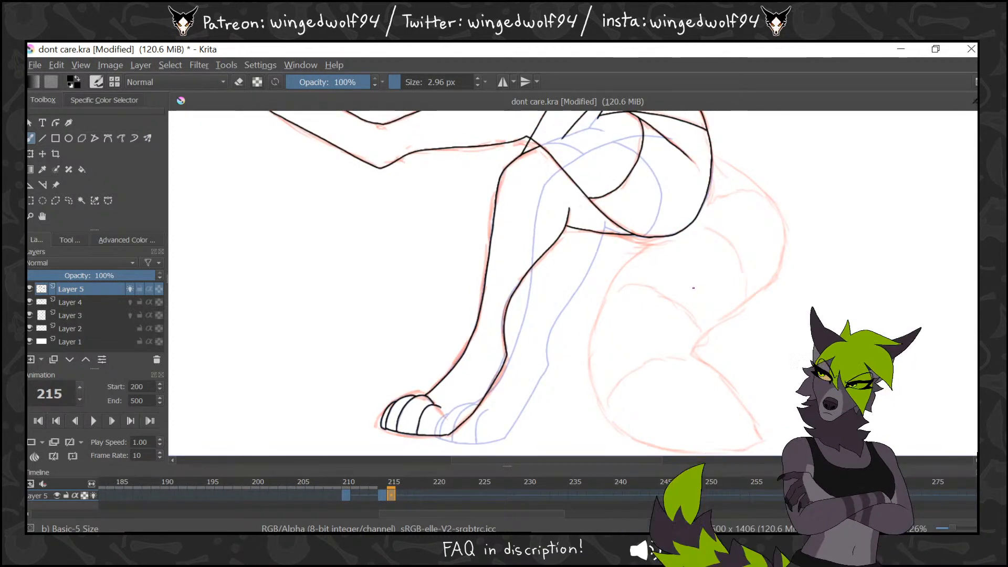
Ink the short hem line on the planted leg's thigh, flipping between frames 214 and 215 to compare
{"action": "key", "text": "Left"}
{"action": "key", "text": "Right"}
{"action": "key", "text": "Left"}
{"action": "key", "text": "Right"}
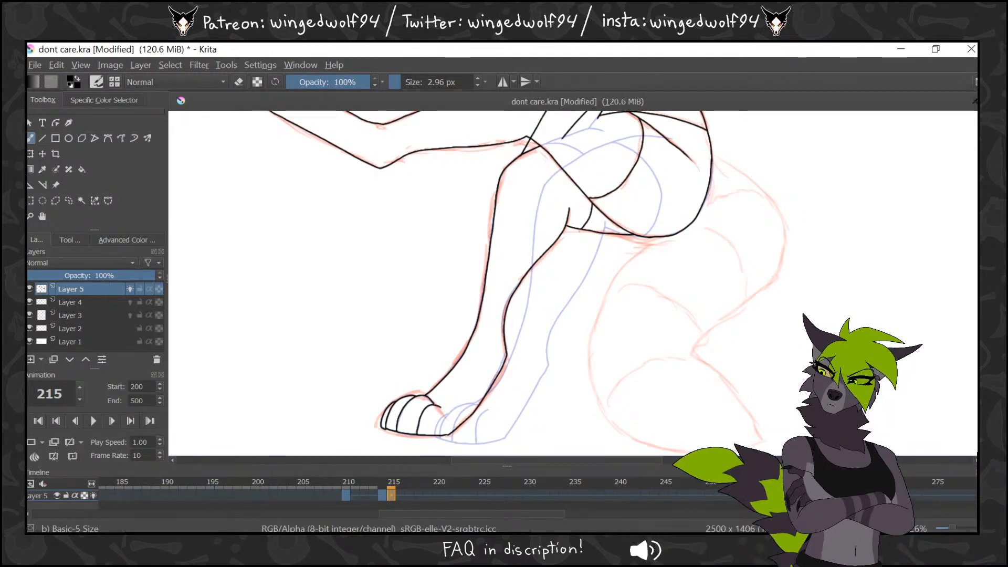
{"action": "scroll", "coordinate": [941, 297], "scroll_direction": "up", "scroll_amount": 3}
{"action": "key", "text": "Left"}
{"action": "key", "text": "Right"}
Create a blank keyframe at frame 216 on Layer 5 and ink the extended leg's upper edge from hip to toes
{"action": "key", "text": "Right"}
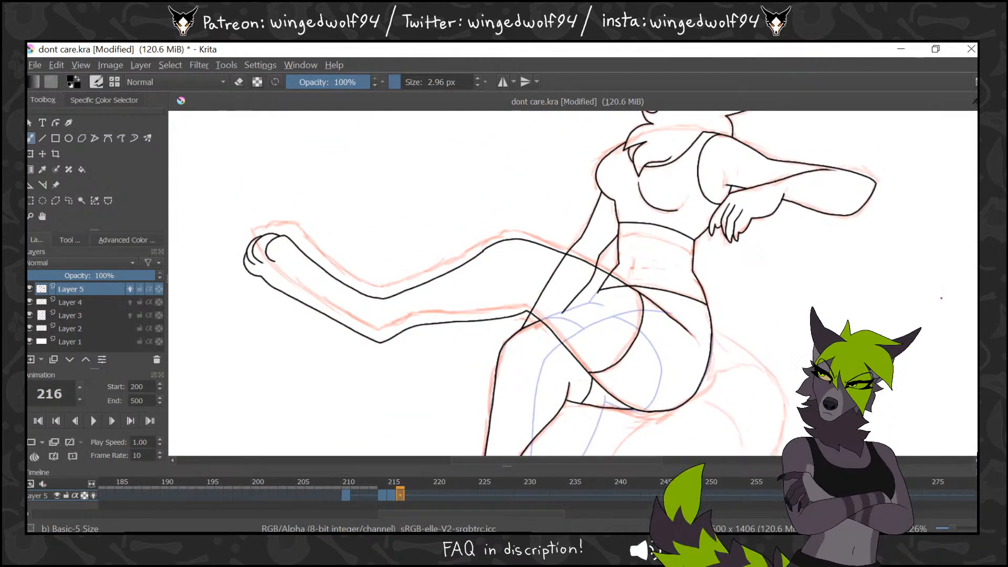
{"action": "left_click", "coordinate": [33, 442]}
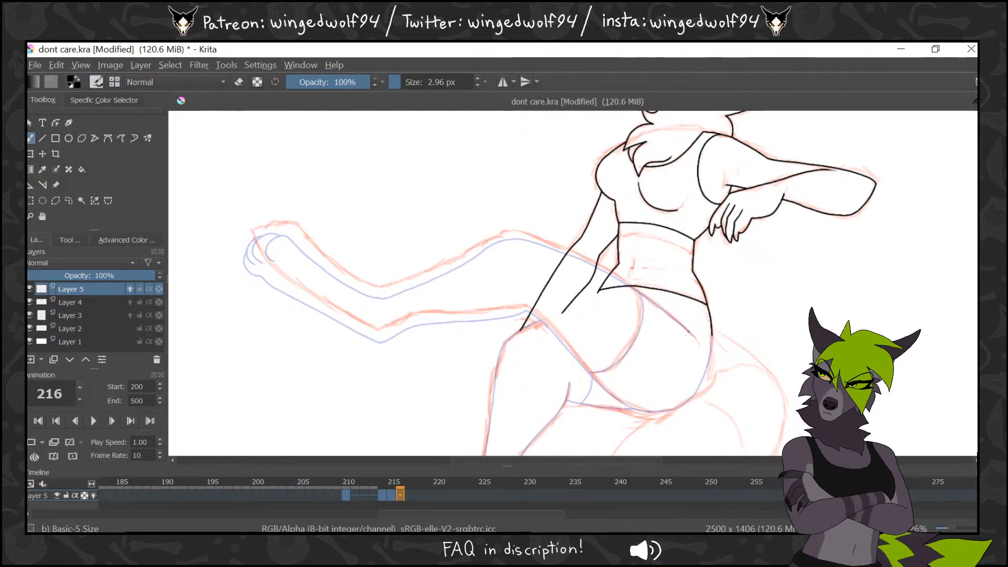
{"action": "mouse_move", "coordinate": [498, 235]}
{"action": "left_mouse_down"}
{"action": "mouse_move", "coordinate": [598, 265]}
{"action": "mouse_move", "coordinate": [677, 321]}
{"action": "left_mouse_up"}
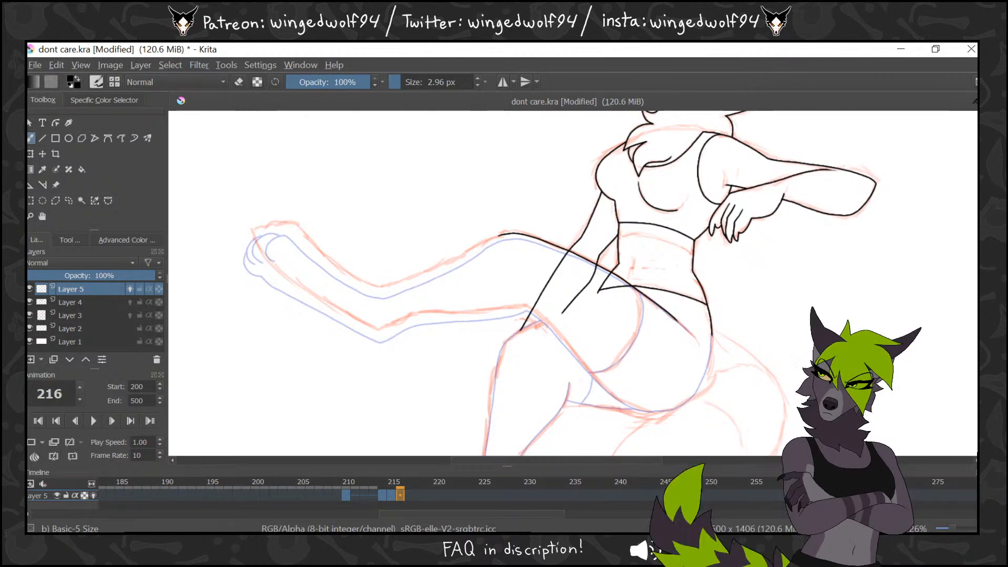
{"action": "mouse_move", "coordinate": [483, 241]}
{"action": "left_mouse_down"}
{"action": "mouse_move", "coordinate": [379, 287]}
{"action": "mouse_move", "coordinate": [342, 272]}
{"action": "mouse_move", "coordinate": [300, 227]}
{"action": "mouse_move", "coordinate": [285, 230]}
{"action": "mouse_move", "coordinate": [291, 251]}
{"action": "mouse_move", "coordinate": [269, 236]}
{"action": "left_mouse_up"}
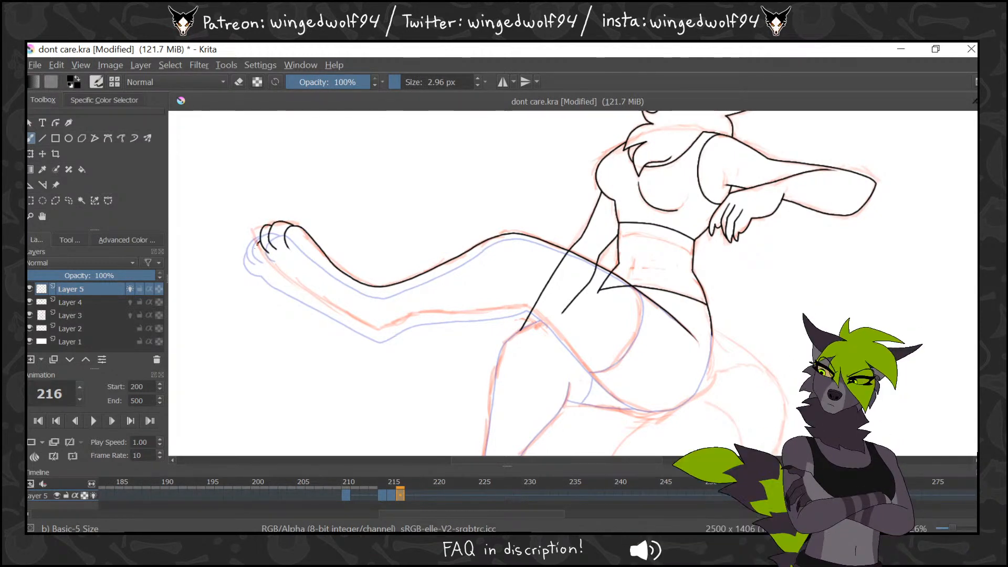
Ink the extended leg's sole, calf and thigh underside, and the curve of the seat on frame 216
{"action": "mouse_move", "coordinate": [257, 244]}
{"action": "left_mouse_down"}
{"action": "mouse_move", "coordinate": [262, 260]}
{"action": "mouse_move", "coordinate": [329, 302]}
{"action": "left_mouse_up"}
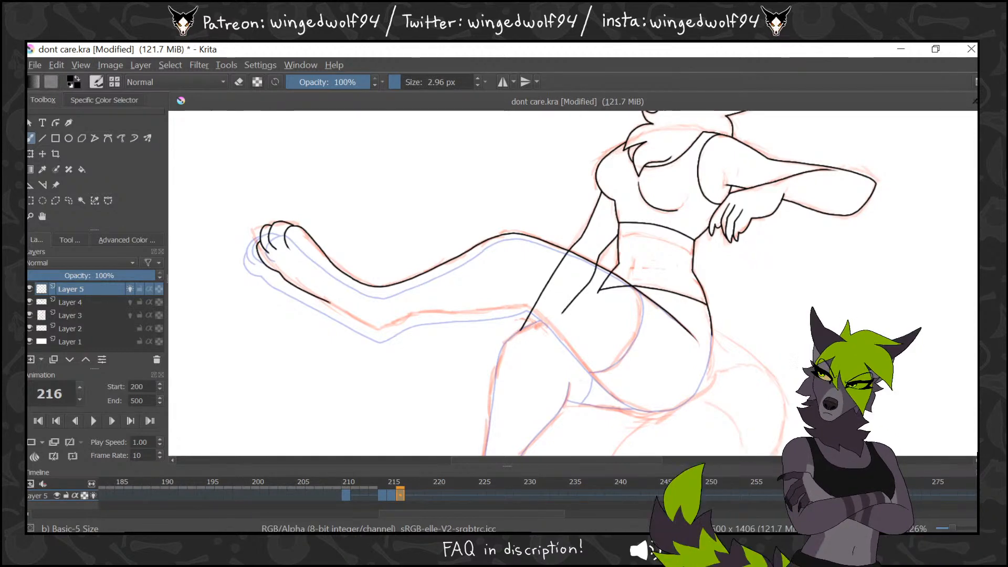
{"action": "left_click_drag", "start_coordinate": [374, 326], "coordinate": [376, 327]}
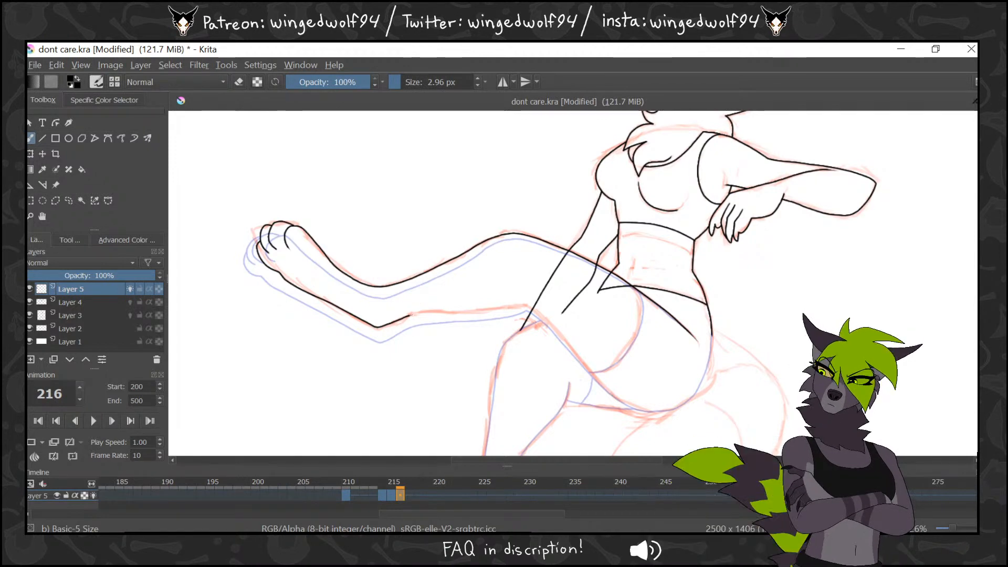
{"action": "mouse_move", "coordinate": [411, 314]}
{"action": "left_mouse_down"}
{"action": "mouse_move", "coordinate": [524, 306]}
{"action": "mouse_move", "coordinate": [645, 410]}
{"action": "mouse_move", "coordinate": [682, 405]}
{"action": "mouse_move", "coordinate": [708, 360]}
{"action": "left_mouse_up"}
Compare with frame 215 and ink the shorts hem across the near thigh on frame 216
{"action": "key", "text": "Left"}
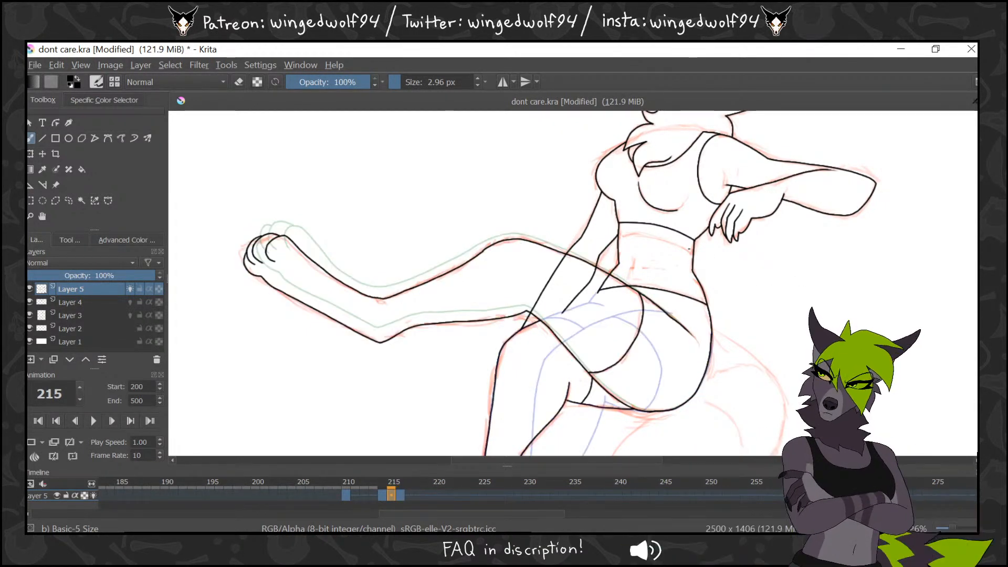
{"action": "key", "text": "Right"}
{"action": "left_click_drag", "start_coordinate": [640, 292], "coordinate": [639, 320]}
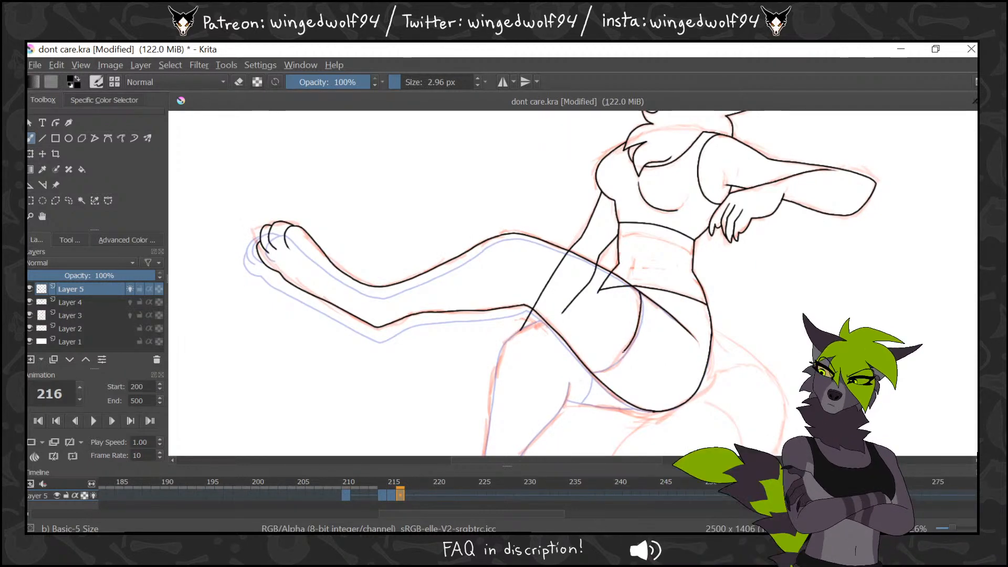
Ink the planted leg's front edge, thigh underside and back edge on frame 216, comparing with frame 215
{"action": "scroll", "coordinate": [572, 283], "scroll_direction": "down", "scroll_amount": 5}
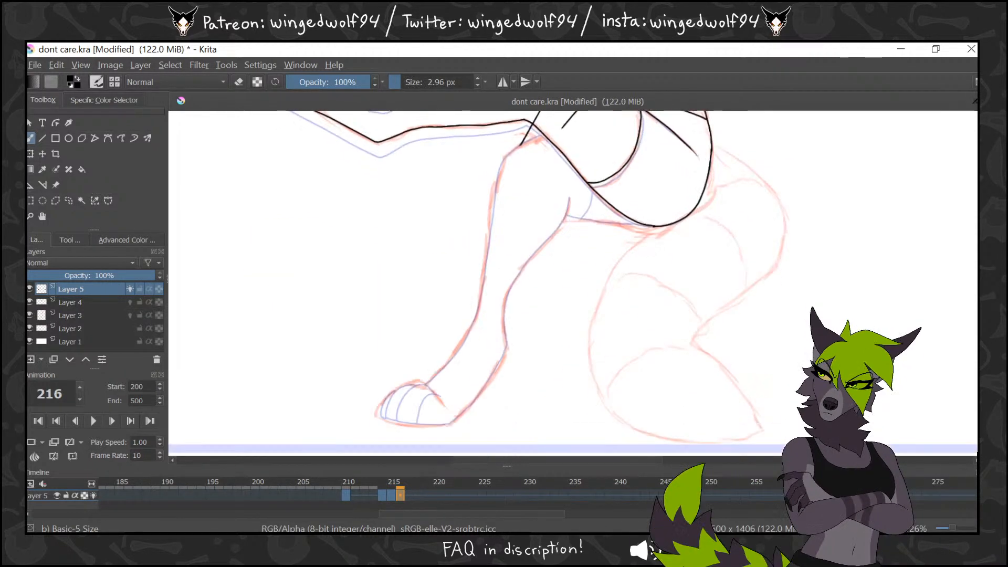
{"action": "key", "text": "Left"}
{"action": "key", "text": "Right"}
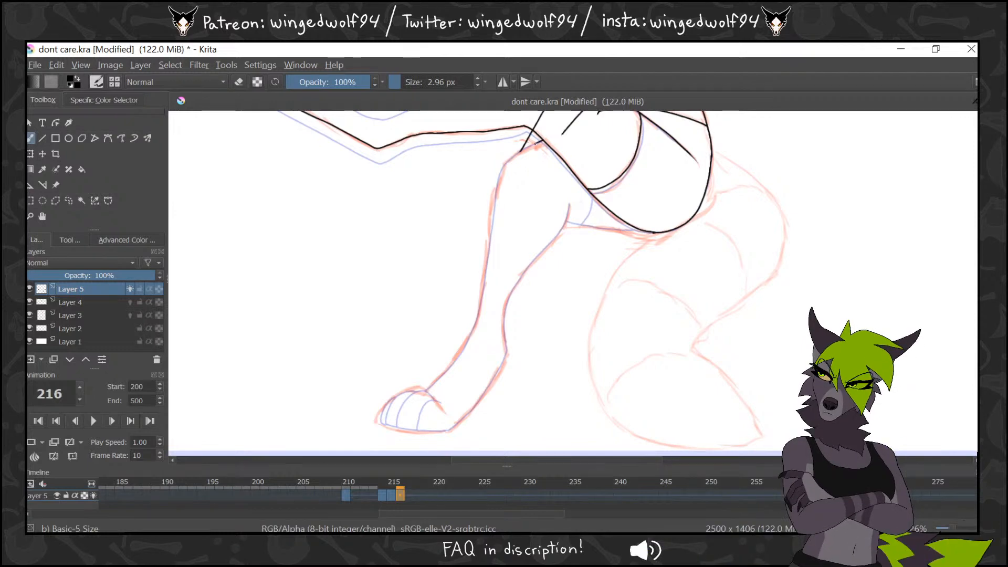
{"action": "left_click_drag", "start_coordinate": [498, 175], "coordinate": [494, 208]}
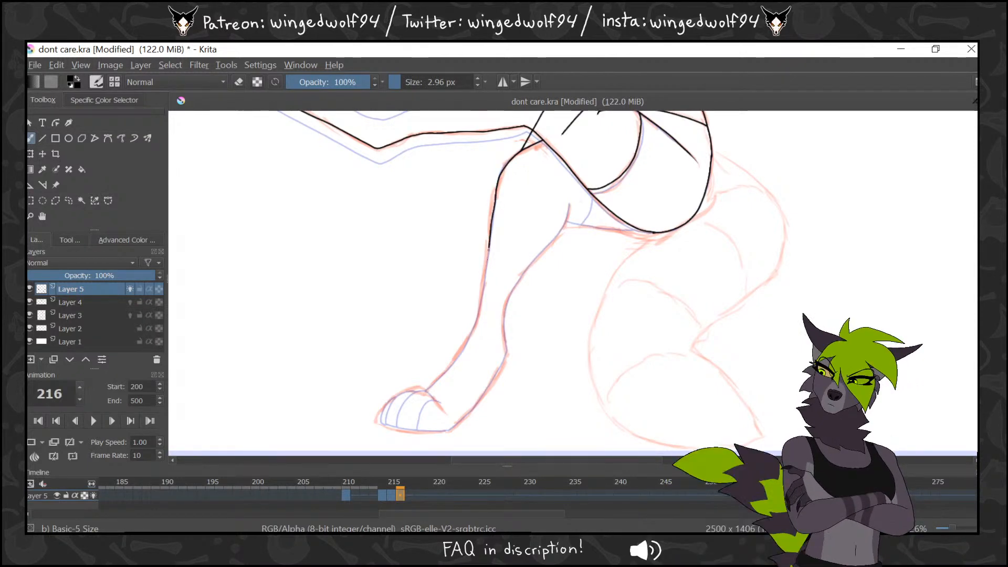
{"action": "mouse_move", "coordinate": [488, 250]}
{"action": "left_mouse_down"}
{"action": "mouse_move", "coordinate": [471, 335]}
{"action": "mouse_move", "coordinate": [438, 380]}
{"action": "left_mouse_up"}
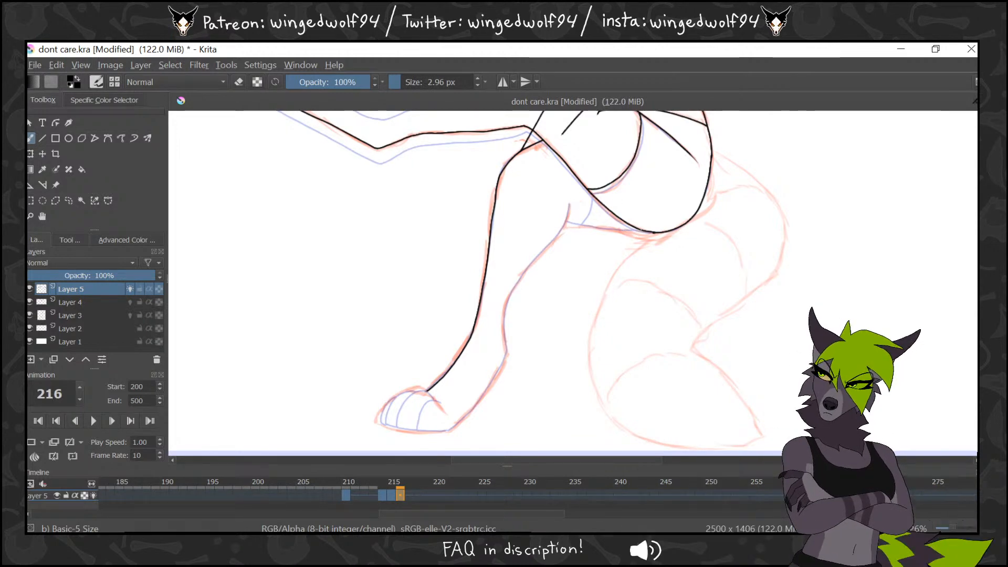
{"action": "mouse_move", "coordinate": [571, 223]}
{"action": "left_mouse_down"}
{"action": "mouse_move", "coordinate": [564, 218]}
{"action": "mouse_move", "coordinate": [509, 301]}
{"action": "mouse_move", "coordinate": [508, 350]}
{"action": "left_mouse_up"}
Ink the planted foot's heel, sole and toes, and the short hem line on that leg's thigh on frame 216
{"action": "mouse_move", "coordinate": [420, 412]}
{"action": "left_mouse_down"}
{"action": "mouse_move", "coordinate": [425, 432]}
{"action": "mouse_move", "coordinate": [450, 430]}
{"action": "mouse_move", "coordinate": [507, 351]}
{"action": "left_mouse_up"}
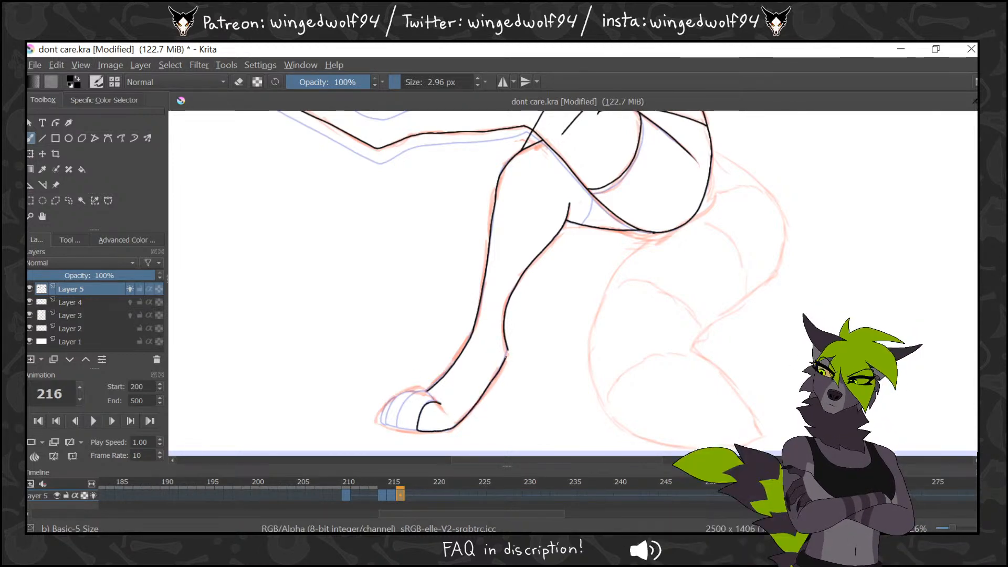
{"action": "mouse_move", "coordinate": [403, 404]}
{"action": "left_mouse_down"}
{"action": "mouse_move", "coordinate": [428, 392]}
{"action": "mouse_move", "coordinate": [385, 419]}
{"action": "left_mouse_up"}
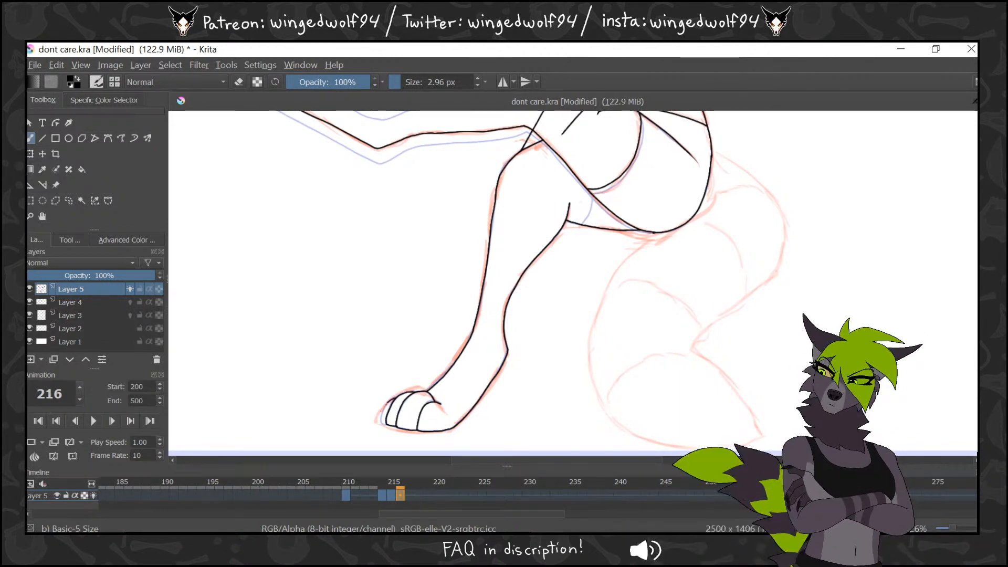
{"action": "key", "text": "Left"}
{"action": "key", "text": "Right"}
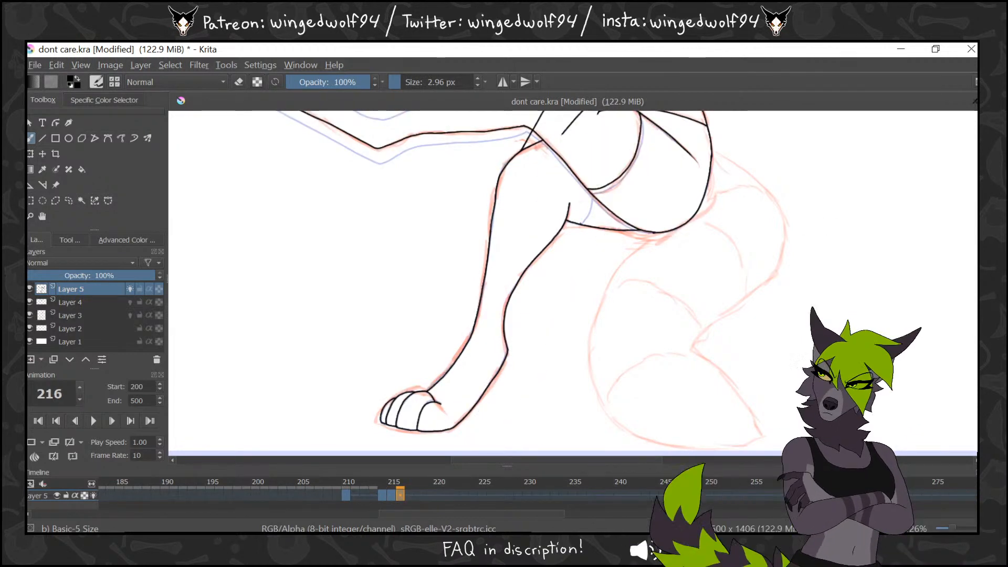
{"action": "key", "text": "Right"}
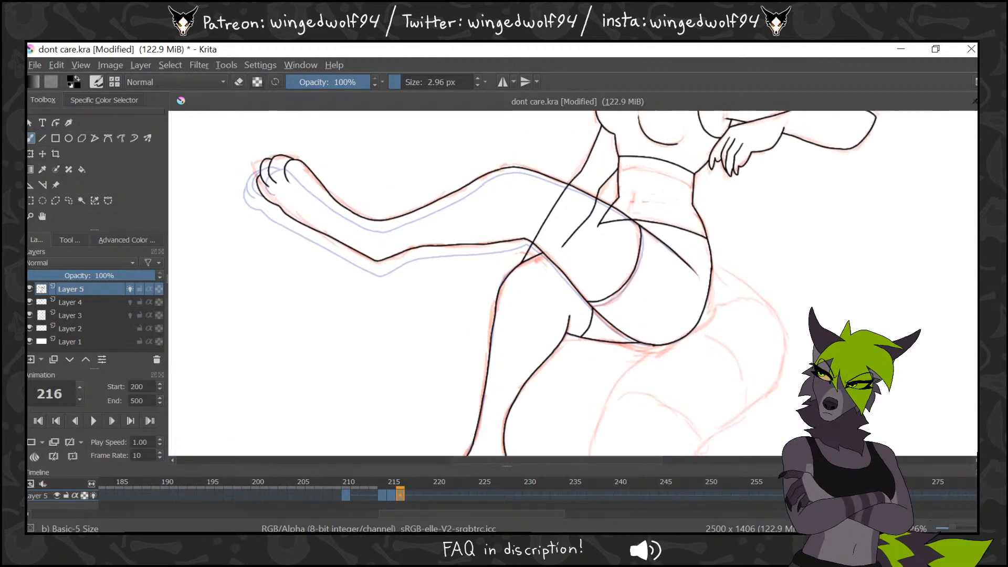
Create a blank keyframe at frame 219 on Layer 5 and ink the near thigh's top edge from hip to knee
{"action": "key", "text": "Right"}
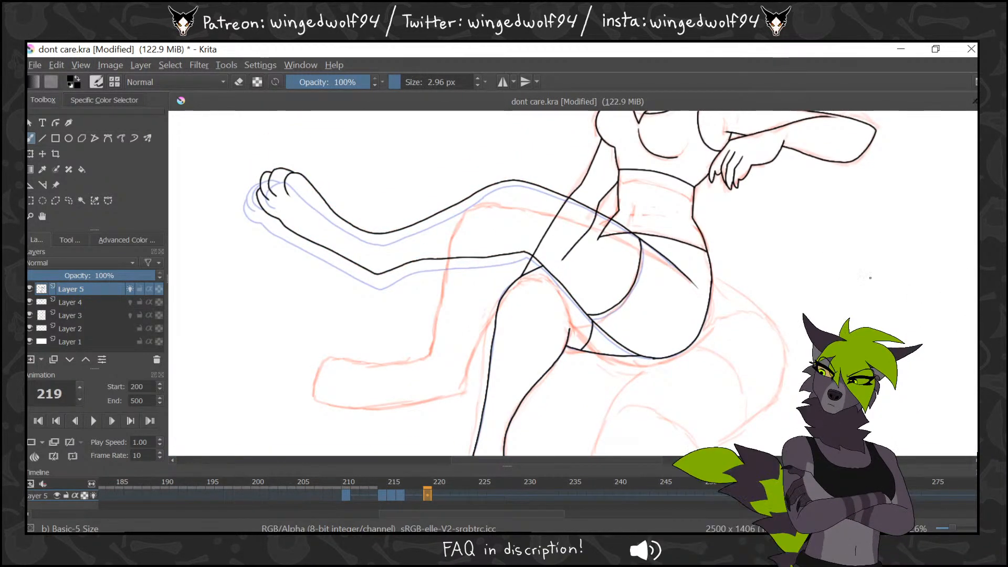
{"action": "left_click", "coordinate": [31, 441]}
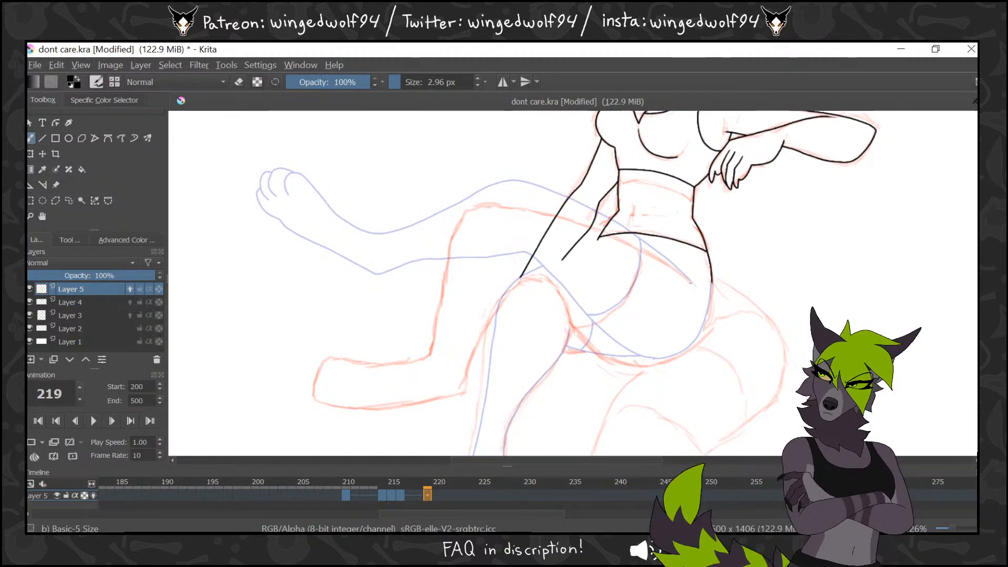
{"action": "left_click_drag", "start_coordinate": [683, 277], "coordinate": [655, 256]}
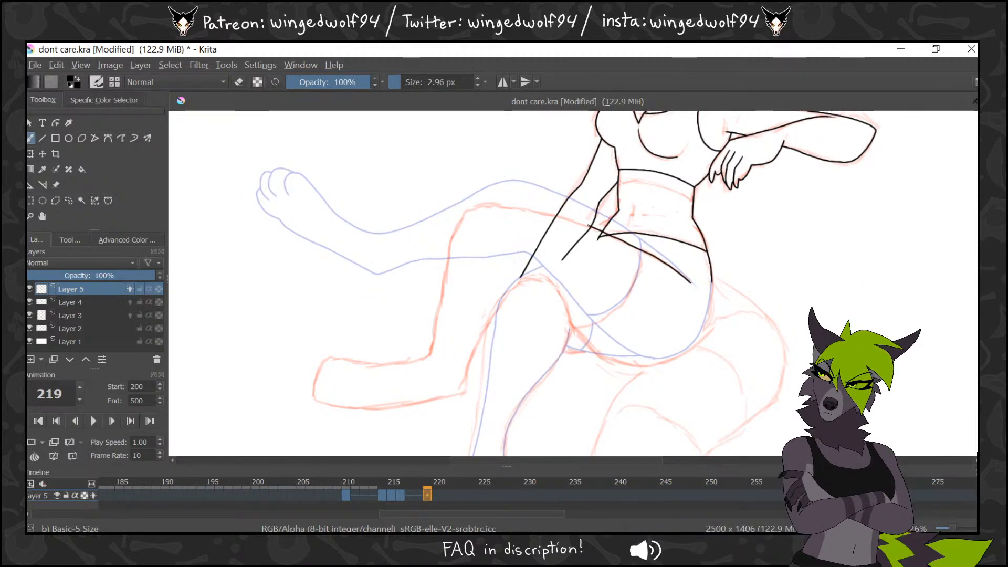
{"action": "left_click_drag", "start_coordinate": [590, 227], "coordinate": [548, 214]}
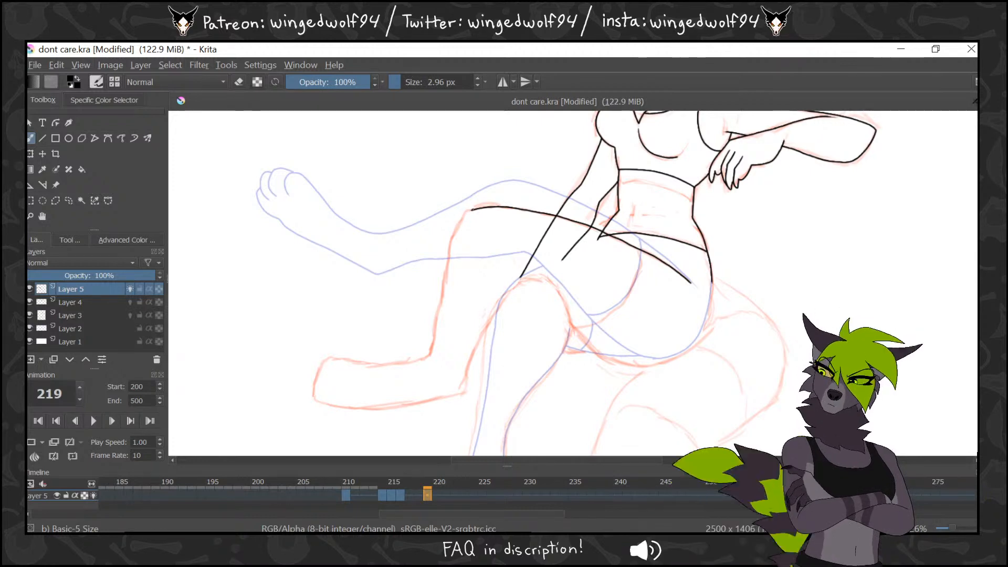
Ink the crossed leg's shin, calf, sole and toes on frame 219 and compare it with frame 218
{"action": "mouse_move", "coordinate": [469, 211]}
{"action": "left_mouse_down"}
{"action": "mouse_move", "coordinate": [430, 355]}
{"action": "mouse_move", "coordinate": [328, 361]}
{"action": "mouse_move", "coordinate": [314, 375]}
{"action": "mouse_move", "coordinate": [350, 376]}
{"action": "mouse_move", "coordinate": [346, 396]}
{"action": "mouse_move", "coordinate": [382, 402]}
{"action": "mouse_move", "coordinate": [456, 390]}
{"action": "mouse_move", "coordinate": [465, 370]}
{"action": "left_mouse_up"}
{"action": "left_click_drag", "start_coordinate": [488, 318], "coordinate": [497, 303]}
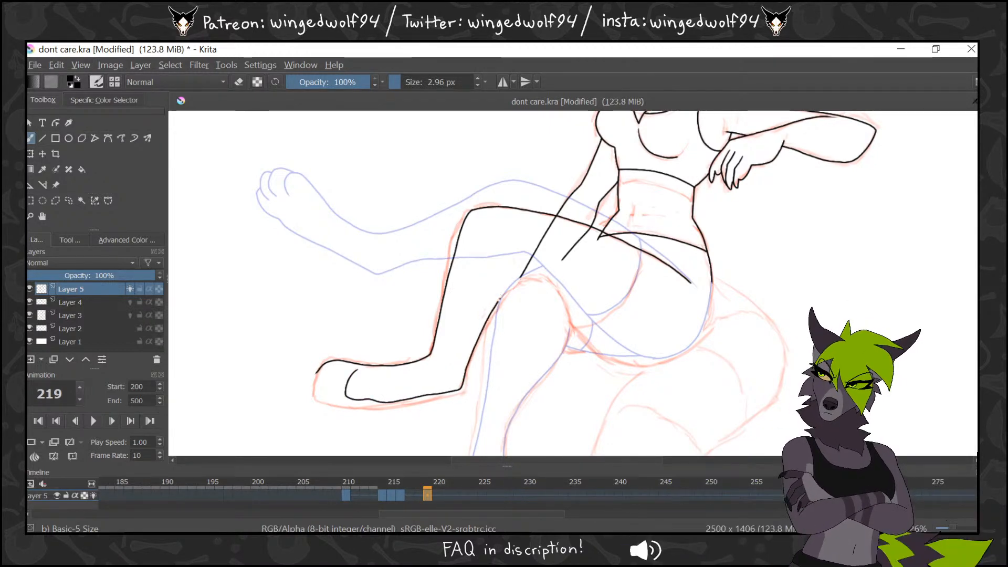
{"action": "mouse_move", "coordinate": [348, 363]}
{"action": "left_mouse_down"}
{"action": "mouse_move", "coordinate": [329, 381]}
{"action": "mouse_move", "coordinate": [347, 397]}
{"action": "left_mouse_up"}
{"action": "left_click_drag", "start_coordinate": [333, 361], "coordinate": [326, 366]}
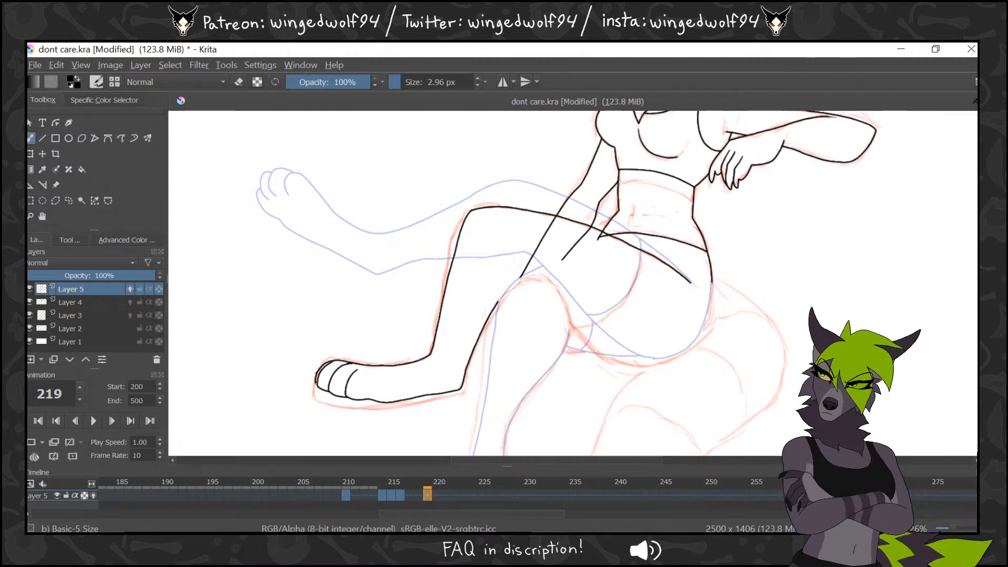
{"action": "key", "text": "Left"}
{"action": "key", "text": "Right"}
{"action": "key", "text": "Left"}
{"action": "key", "text": "Right"}
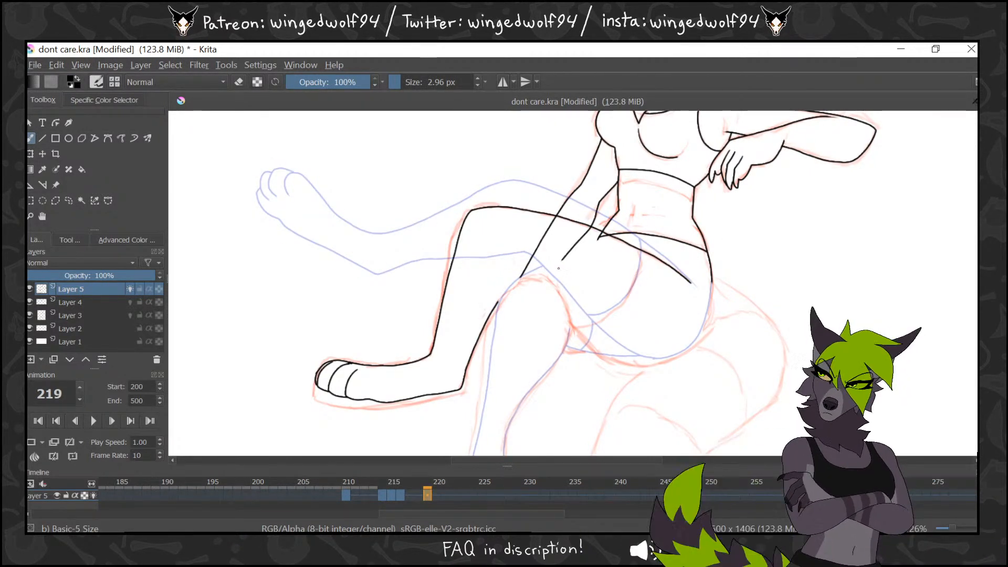
Ink the curve over the planted knee, that leg's upper front edge, and the thigh underside up to the hip on frame 219
{"action": "left_click_drag", "start_coordinate": [542, 276], "coordinate": [522, 280]}
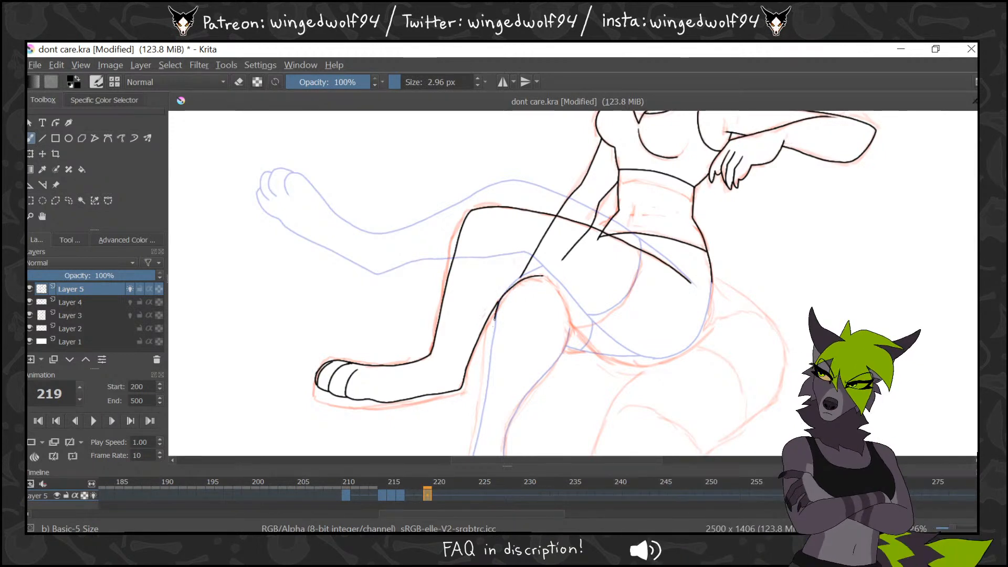
{"action": "left_click_drag", "start_coordinate": [494, 320], "coordinate": [492, 344]}
{"action": "left_click_drag", "start_coordinate": [486, 378], "coordinate": [480, 420]}
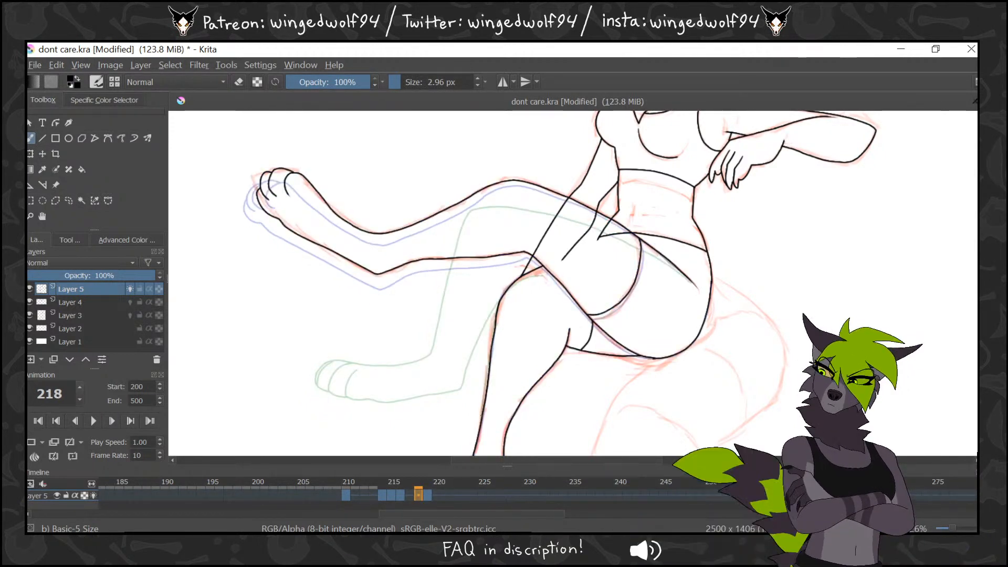
{"action": "key", "text": "Left"}
{"action": "key", "text": "Right"}
{"action": "left_click_drag", "start_coordinate": [543, 275], "coordinate": [571, 322]}
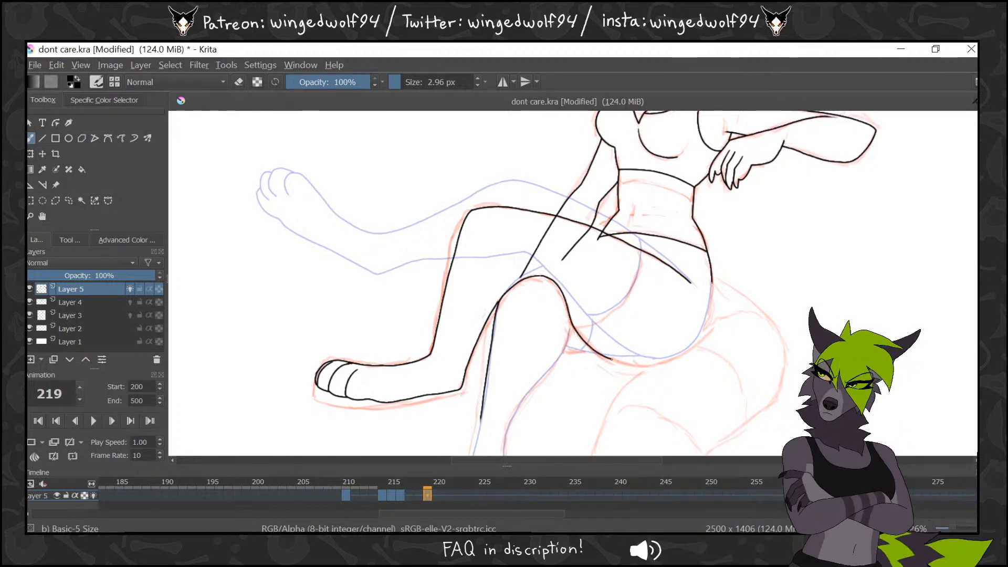
{"action": "mouse_move", "coordinate": [611, 360]}
{"action": "left_mouse_down"}
{"action": "mouse_move", "coordinate": [676, 355]}
{"action": "mouse_move", "coordinate": [711, 291]}
{"action": "left_mouse_up"}
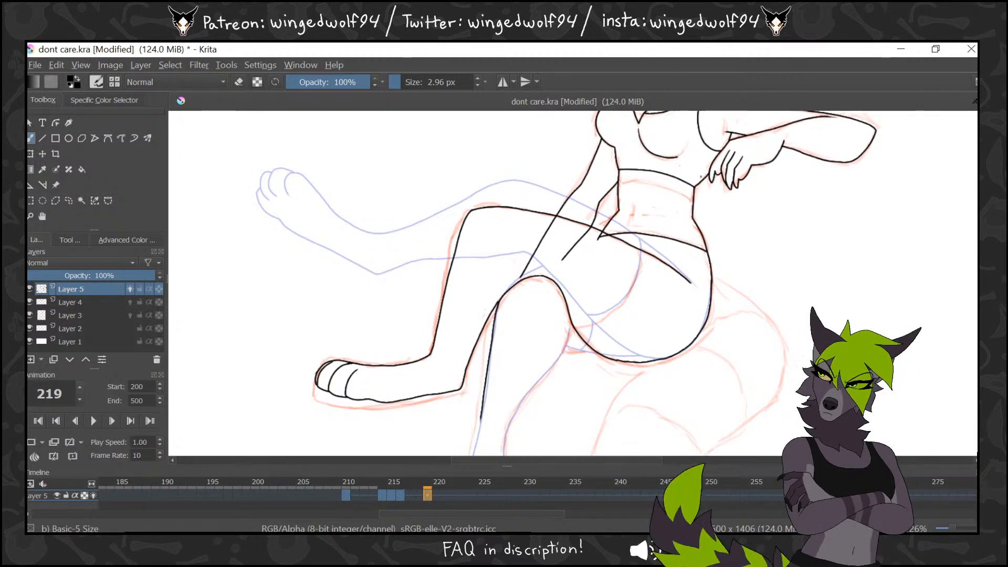
Open the program preferences and examine the animation cache options and the General cursor, window, tools and miscellaneous settings
{"action": "left_click", "coordinate": [285, 65]}
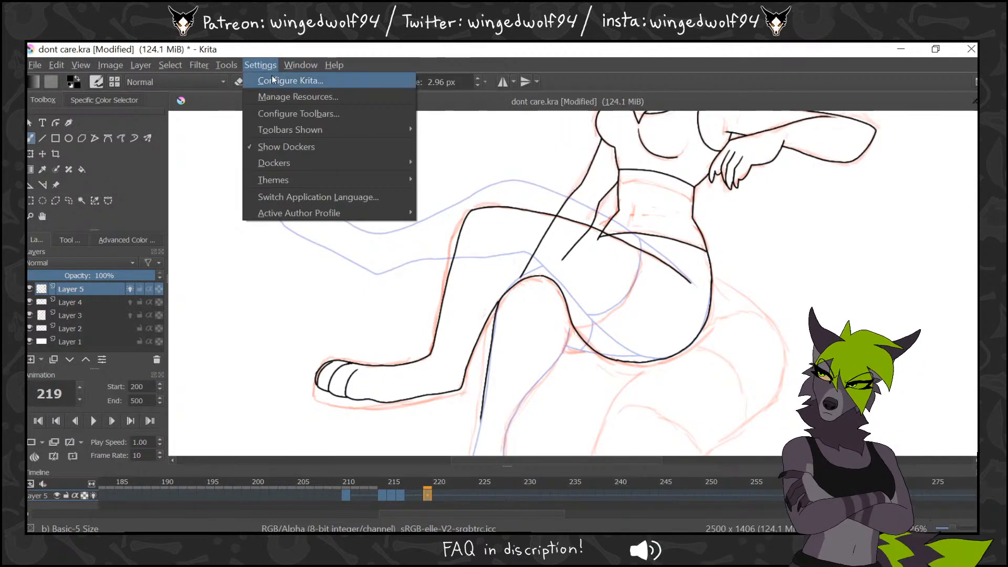
{"action": "left_click", "coordinate": [277, 79]}
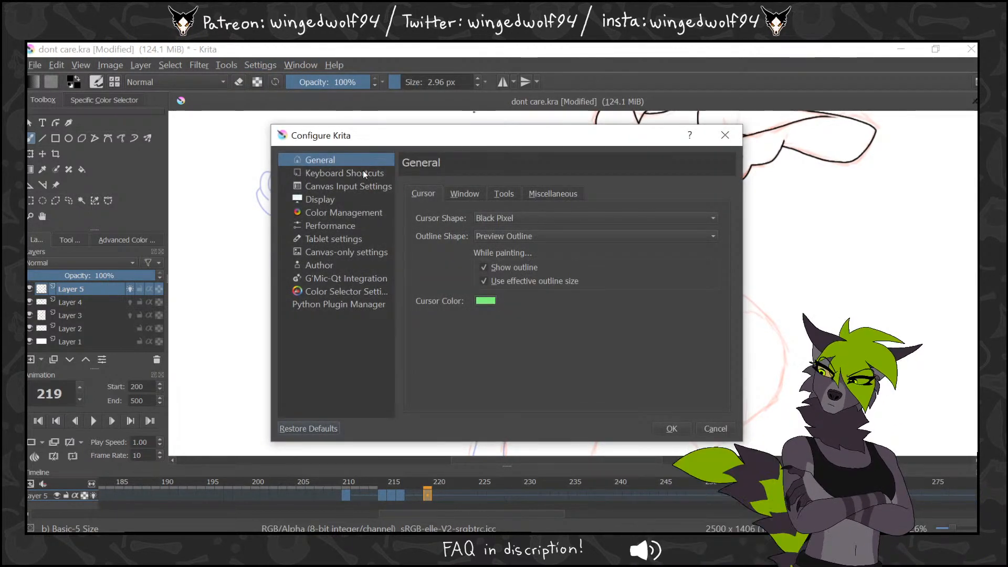
{"action": "left_click", "coordinate": [330, 225]}
{"action": "left_click", "coordinate": [501, 202]}
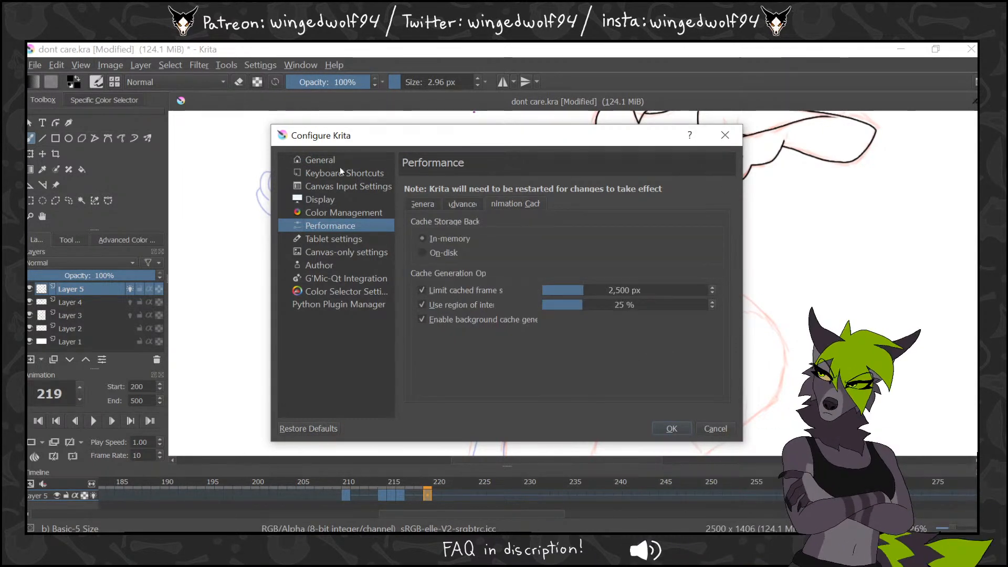
{"action": "left_click", "coordinate": [336, 156]}
{"action": "left_click", "coordinate": [505, 193]}
{"action": "left_click", "coordinate": [552, 193]}
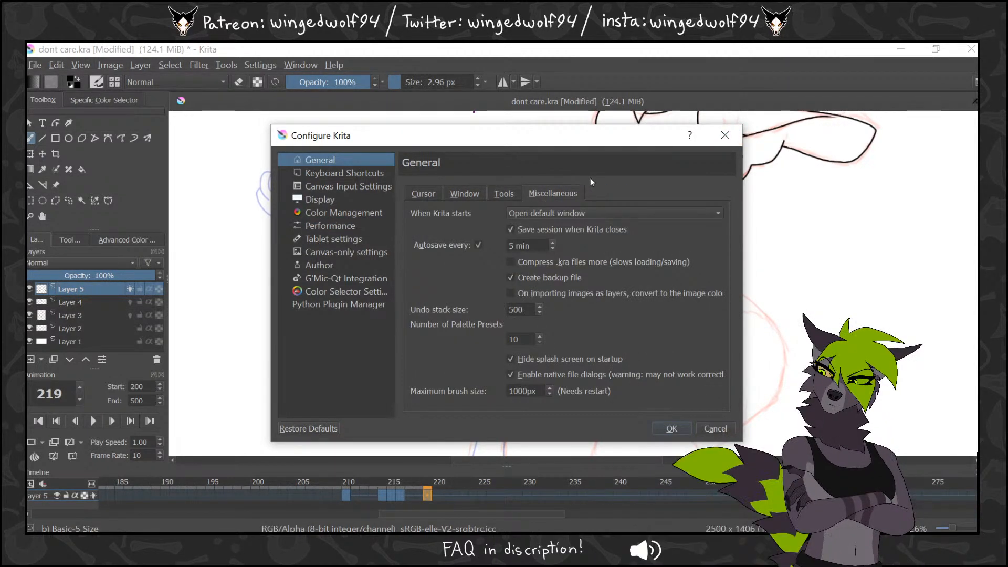
{"action": "left_click", "coordinate": [504, 193]}
{"action": "left_click", "coordinate": [479, 191]}
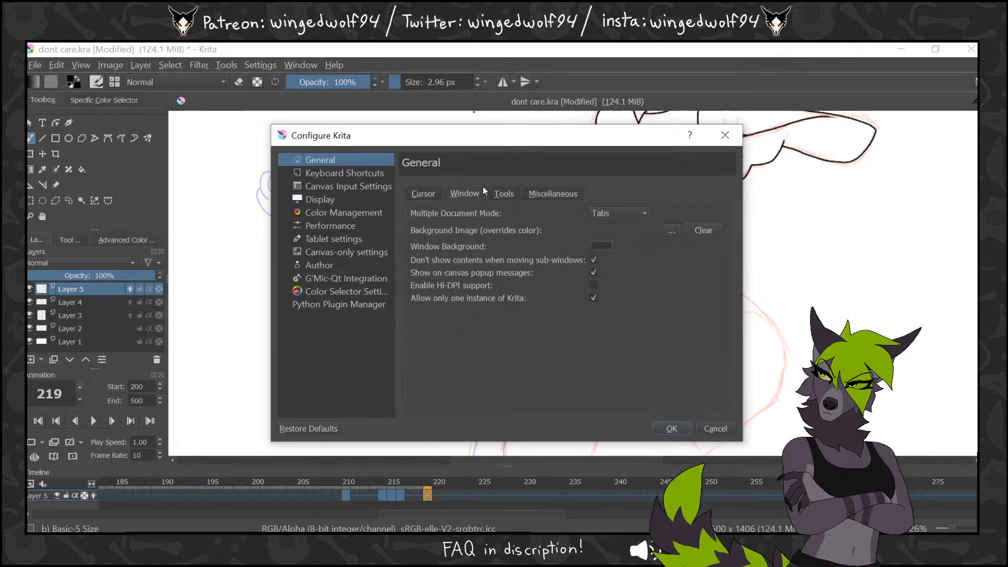
{"action": "left_click", "coordinate": [423, 193]}
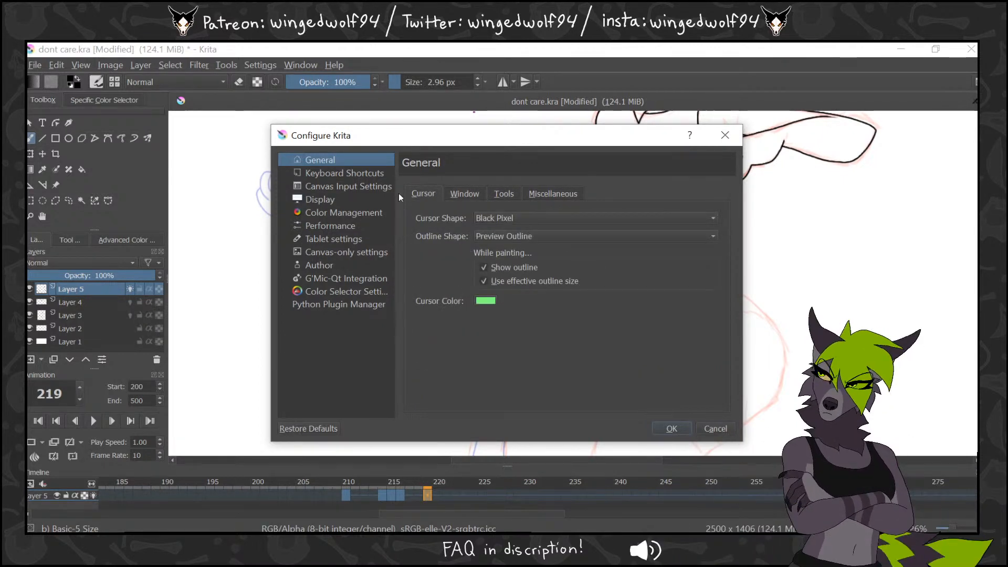
Examine the Performance preferences, covering the animation cache, multithreading and memory settings
{"action": "left_click", "coordinate": [367, 174]}
{"action": "left_click", "coordinate": [354, 159]}
{"action": "left_click", "coordinate": [357, 223]}
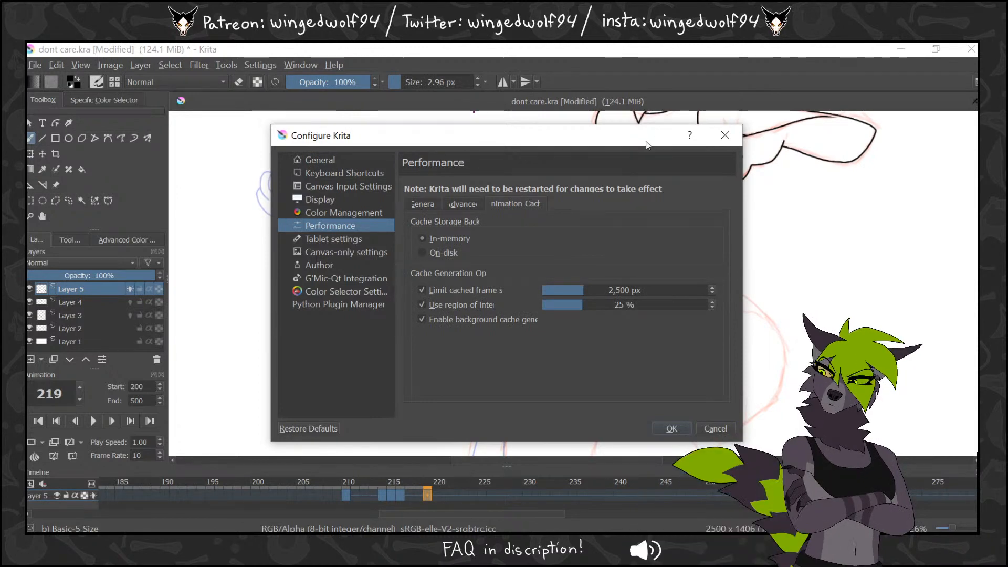
{"action": "left_click", "coordinate": [472, 203]}
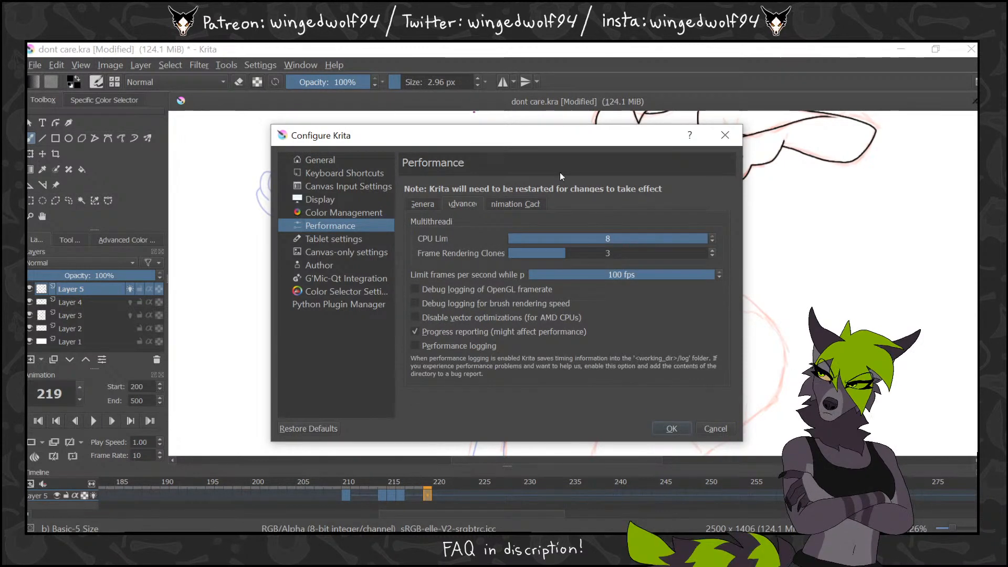
{"action": "left_click", "coordinate": [431, 202]}
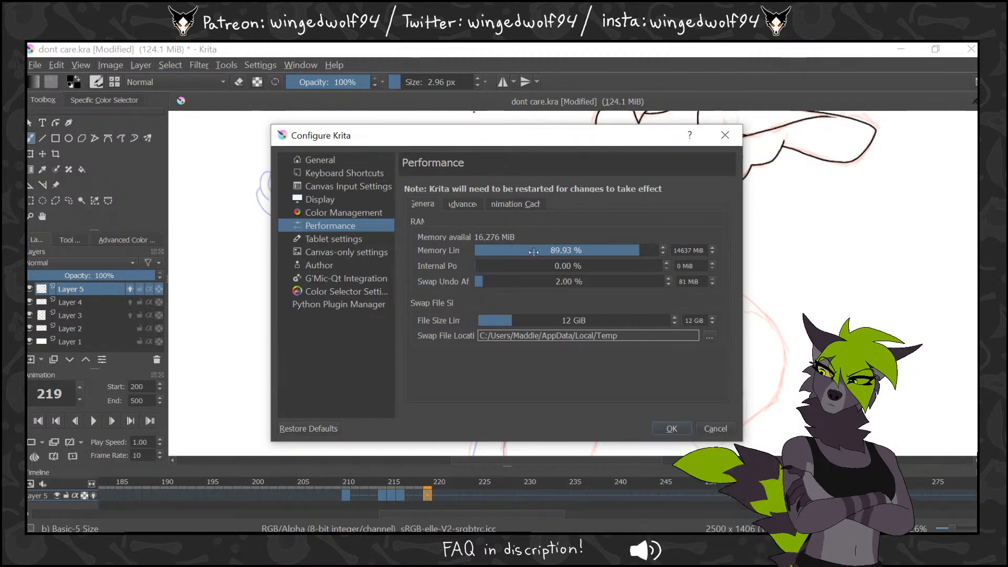
{"action": "left_click", "coordinate": [467, 204]}
{"action": "left_click", "coordinate": [505, 206]}
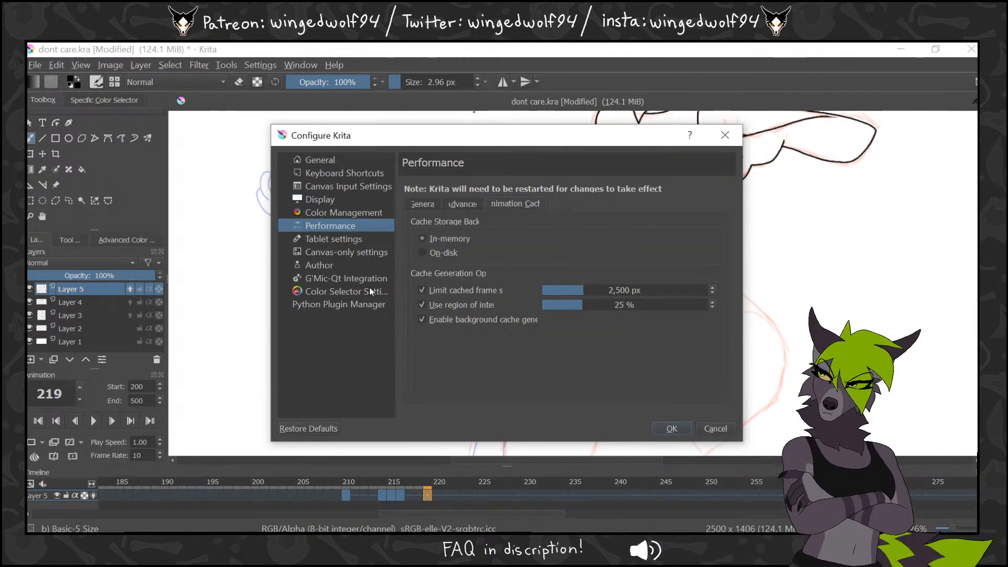
Examine the canvas renderer choices in the Display preferences and close the preferences
{"action": "left_click", "coordinate": [364, 200]}
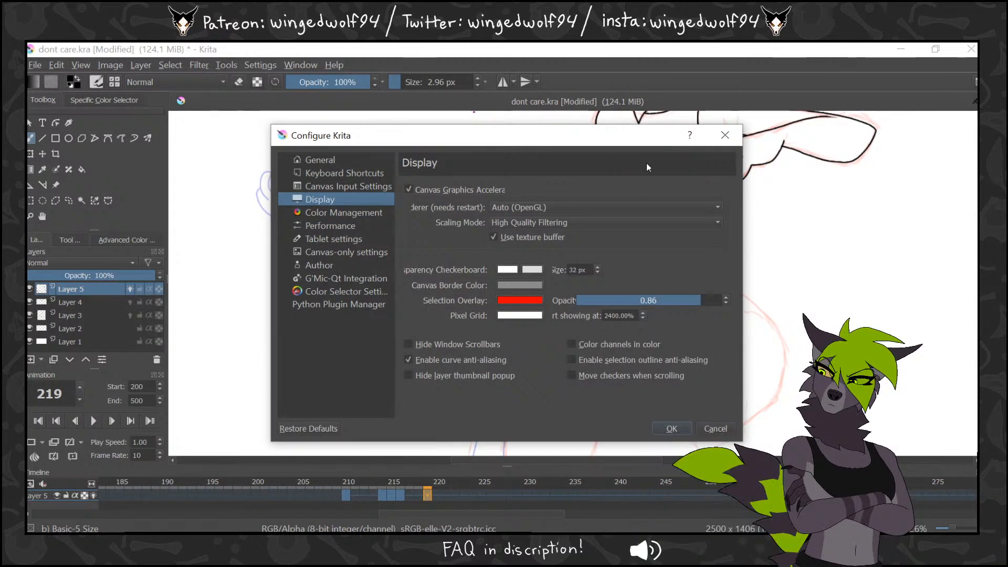
{"action": "left_click", "coordinate": [553, 207]}
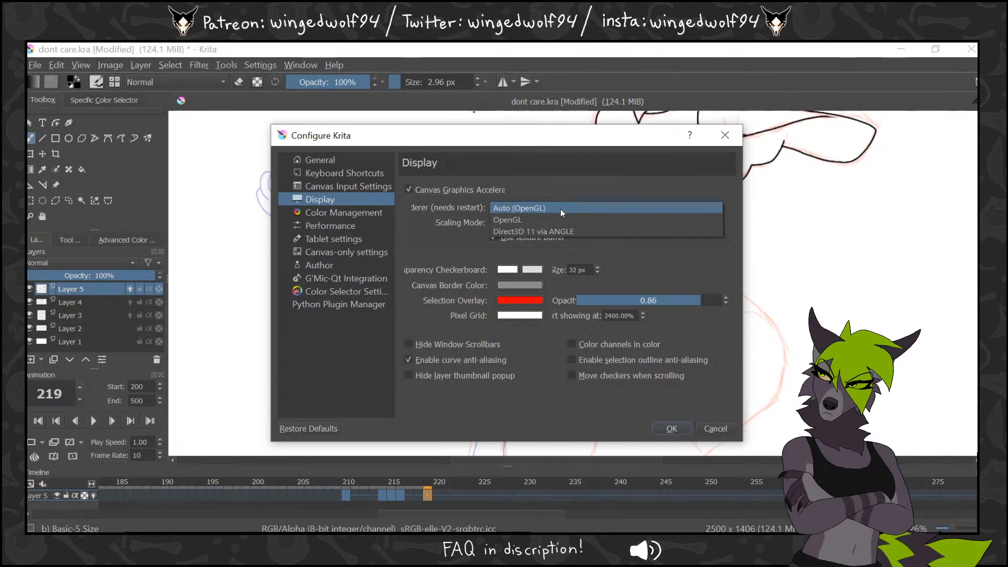
{"action": "left_click", "coordinate": [560, 209]}
{"action": "left_click", "coordinate": [546, 206]}
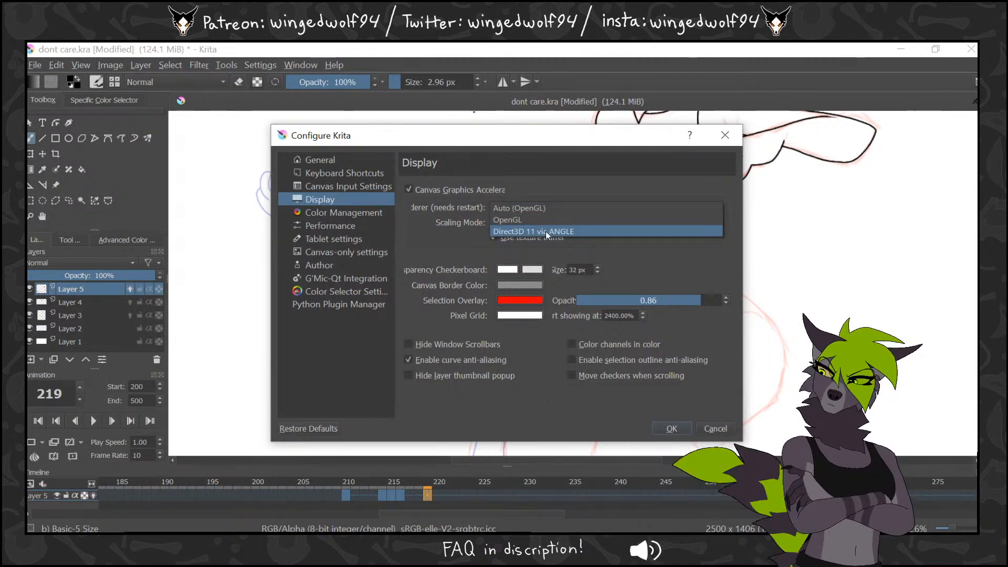
{"action": "left_click", "coordinate": [575, 168]}
{"action": "left_click", "coordinate": [671, 427]}
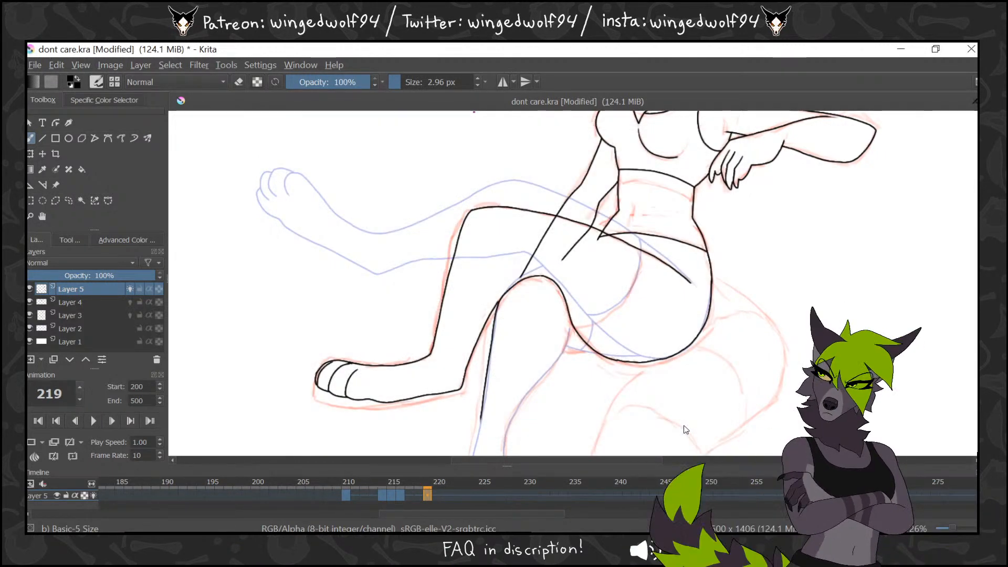
Select the thigh underside line on frame 219 with a freehand selection, erase it and deselect
{"action": "left_click", "coordinate": [409, 494]}
{"action": "left_click", "coordinate": [428, 494]}
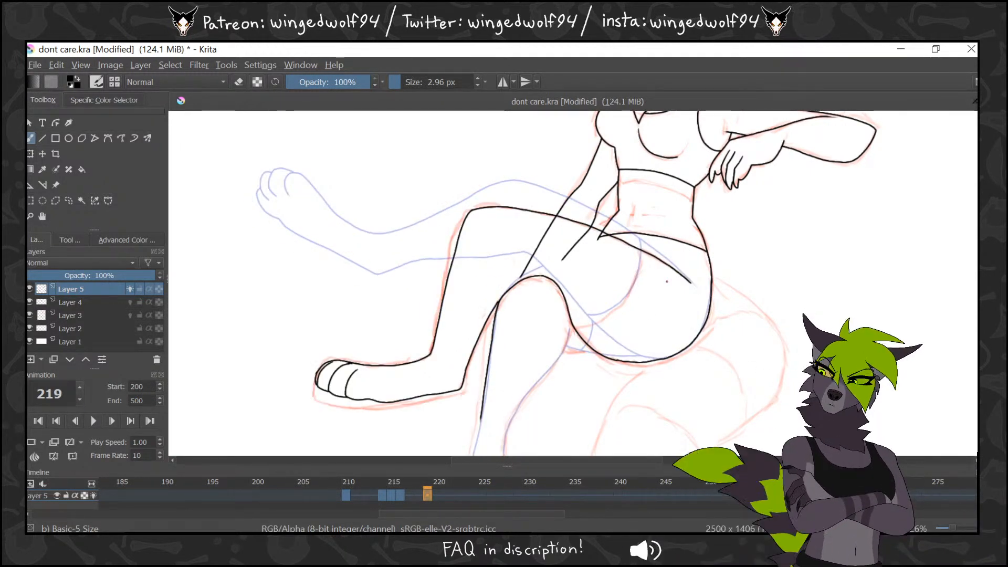
{"action": "left_click", "coordinate": [68, 201]}
{"action": "left_click_drag", "start_coordinate": [627, 290], "coordinate": [619, 292]}
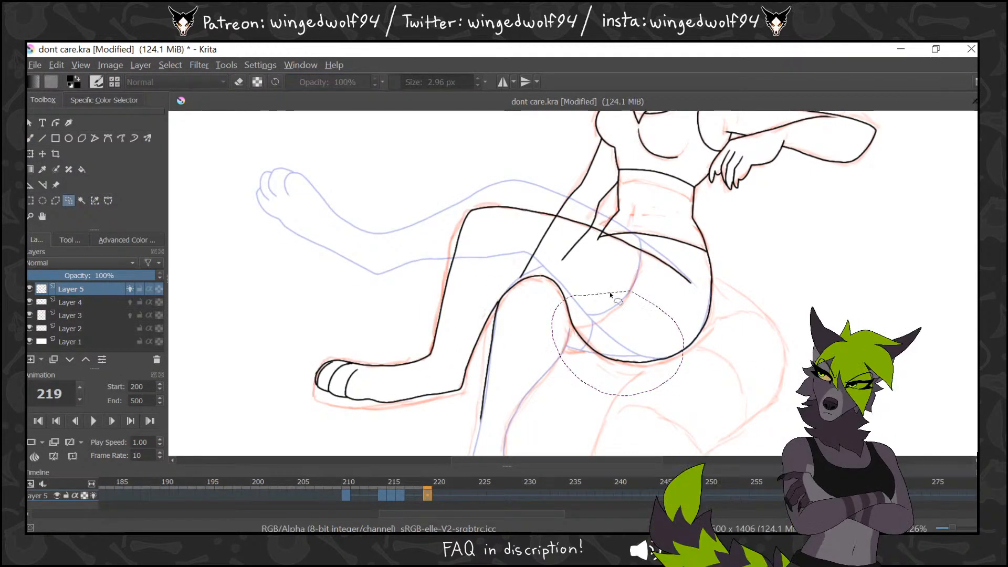
{"action": "left_click", "coordinate": [170, 65]}
{"action": "left_click", "coordinate": [192, 96]}
{"action": "left_click", "coordinate": [31, 138]}
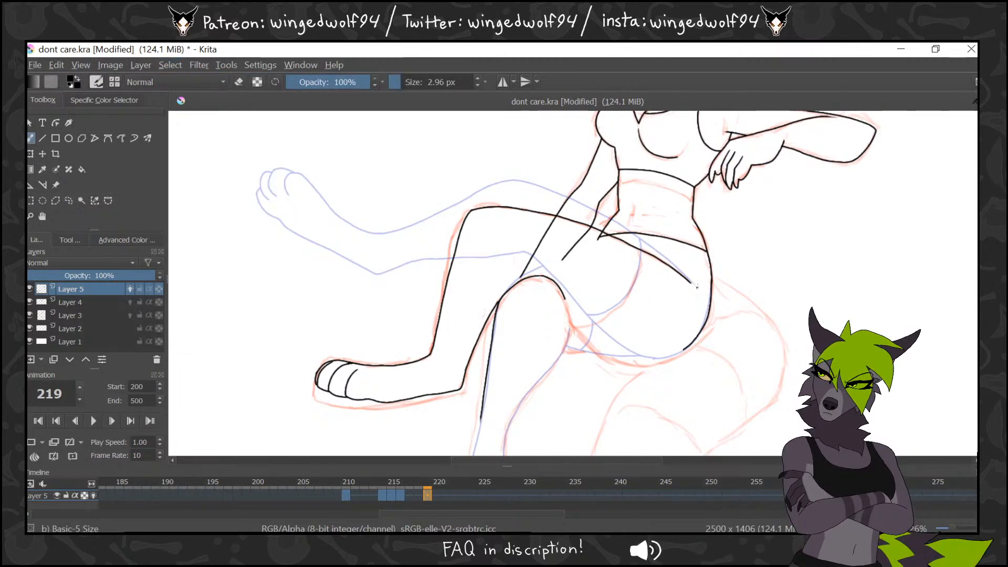
Redraw the thigh underside from the knee to the hip and ink the shorts hem across the near thigh on frame 219
{"action": "key", "text": "Left"}
{"action": "key", "text": "Right"}
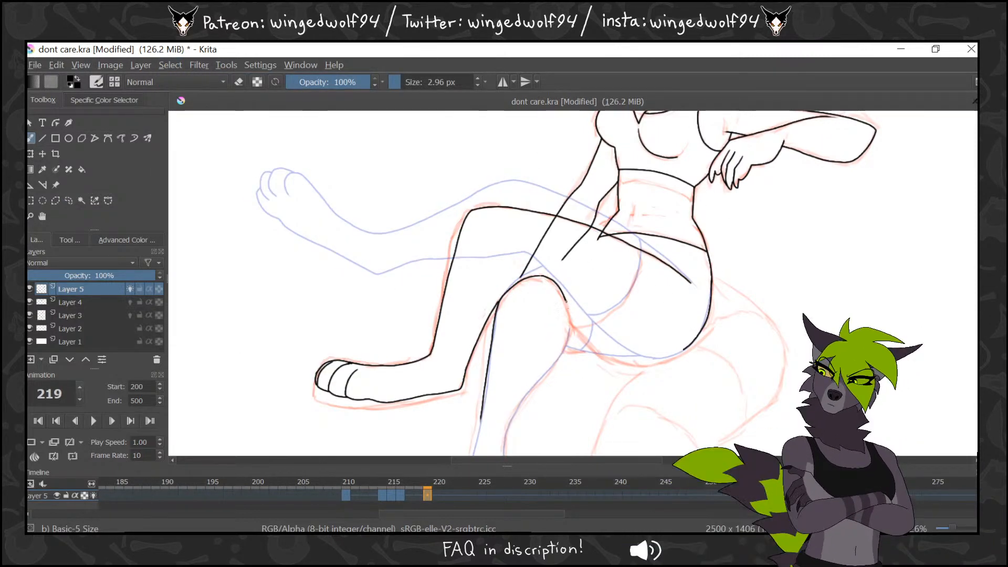
{"action": "mouse_move", "coordinate": [567, 304]}
{"action": "left_mouse_down"}
{"action": "mouse_move", "coordinate": [606, 347]}
{"action": "mouse_move", "coordinate": [653, 356]}
{"action": "mouse_move", "coordinate": [685, 348]}
{"action": "left_mouse_up"}
{"action": "key", "text": "Left"}
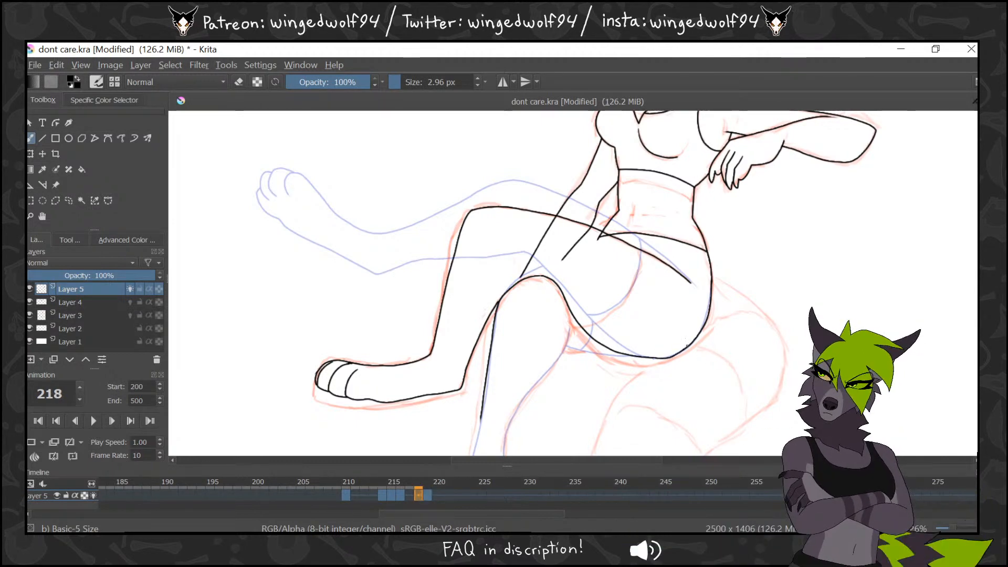
{"action": "key", "text": "Right"}
{"action": "left_click_drag", "start_coordinate": [638, 249], "coordinate": [635, 268]}
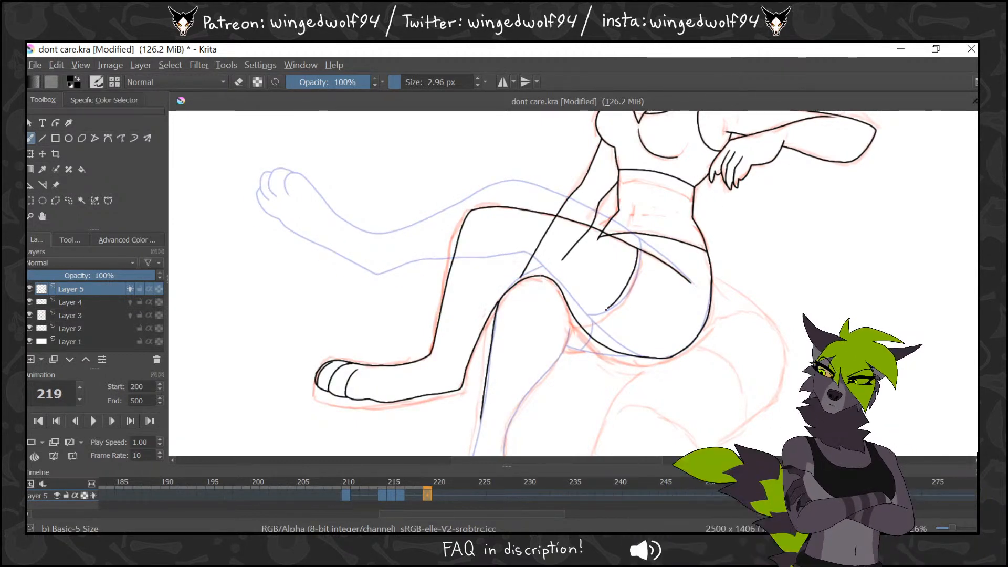
Ink the planted leg's lower front edge, back edge, heel, sole and first toe, plus its thigh underside and short hem, on frame 219
{"action": "scroll", "coordinate": [534, 256], "scroll_direction": "down", "scroll_amount": 5}
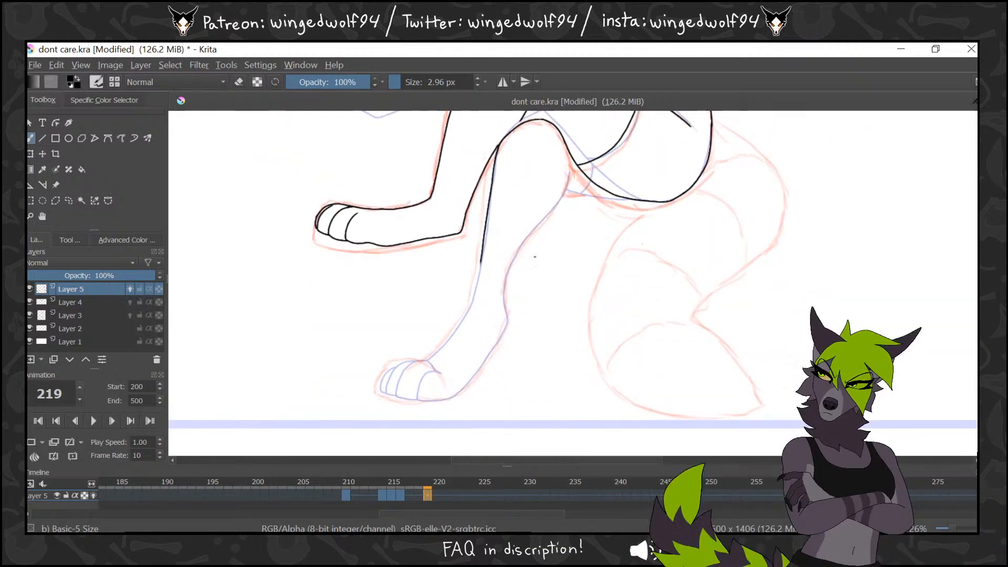
{"action": "left_click_drag", "start_coordinate": [480, 261], "coordinate": [476, 282]}
{"action": "mouse_move", "coordinate": [463, 318]}
{"action": "left_mouse_down"}
{"action": "mouse_move", "coordinate": [427, 359]}
{"action": "mouse_move", "coordinate": [418, 399]}
{"action": "mouse_move", "coordinate": [449, 398]}
{"action": "mouse_move", "coordinate": [474, 378]}
{"action": "mouse_move", "coordinate": [507, 322]}
{"action": "mouse_move", "coordinate": [504, 296]}
{"action": "left_mouse_up"}
{"action": "left_click_drag", "start_coordinate": [516, 253], "coordinate": [568, 180]}
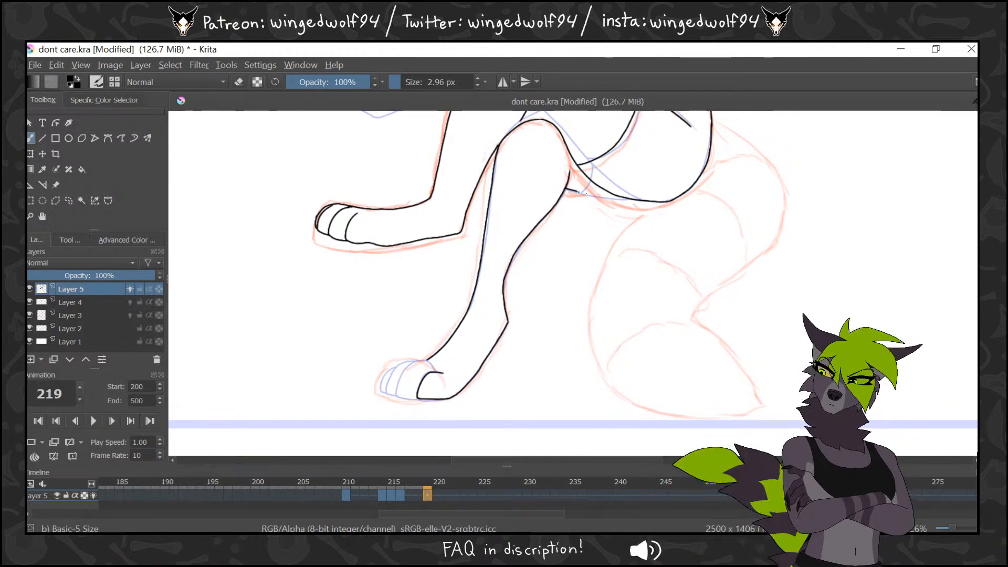
{"action": "left_click_drag", "start_coordinate": [581, 192], "coordinate": [589, 182]}
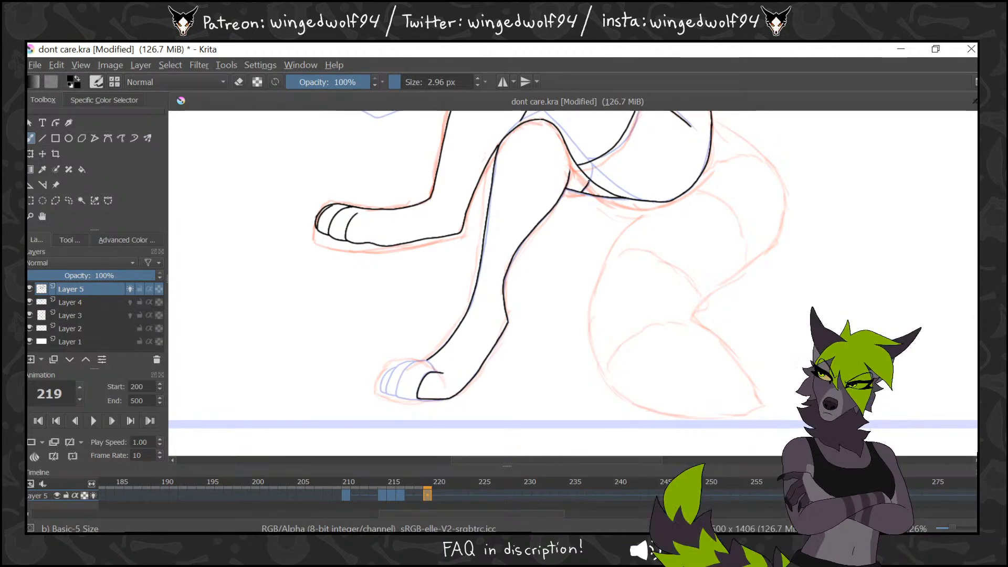
Ink the remaining toes of the planted foot on frame 219 and compare with frame 218
{"action": "mouse_move", "coordinate": [431, 367]}
{"action": "left_mouse_down"}
{"action": "mouse_move", "coordinate": [414, 361]}
{"action": "mouse_move", "coordinate": [397, 397]}
{"action": "left_mouse_up"}
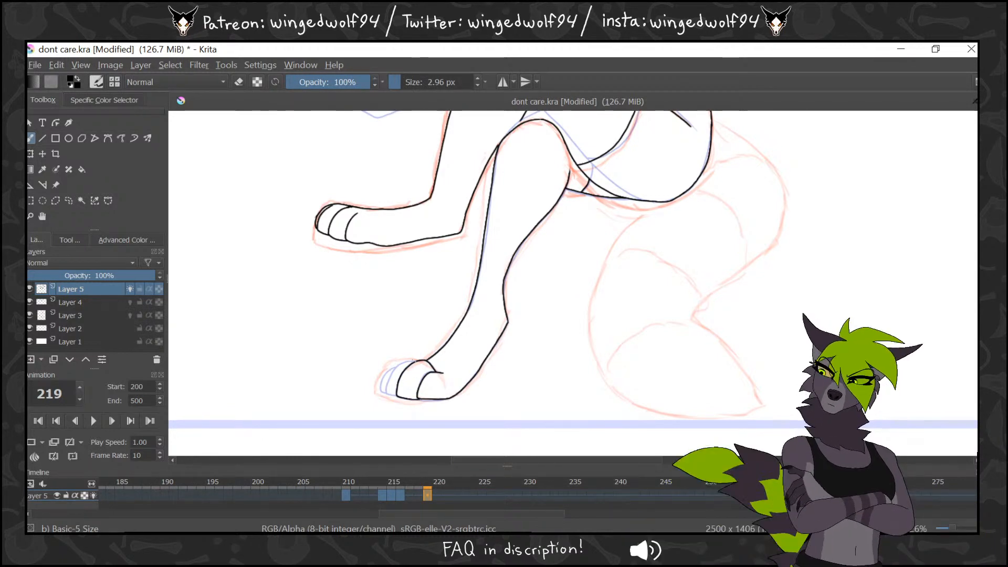
{"action": "left_click_drag", "start_coordinate": [402, 363], "coordinate": [389, 396]}
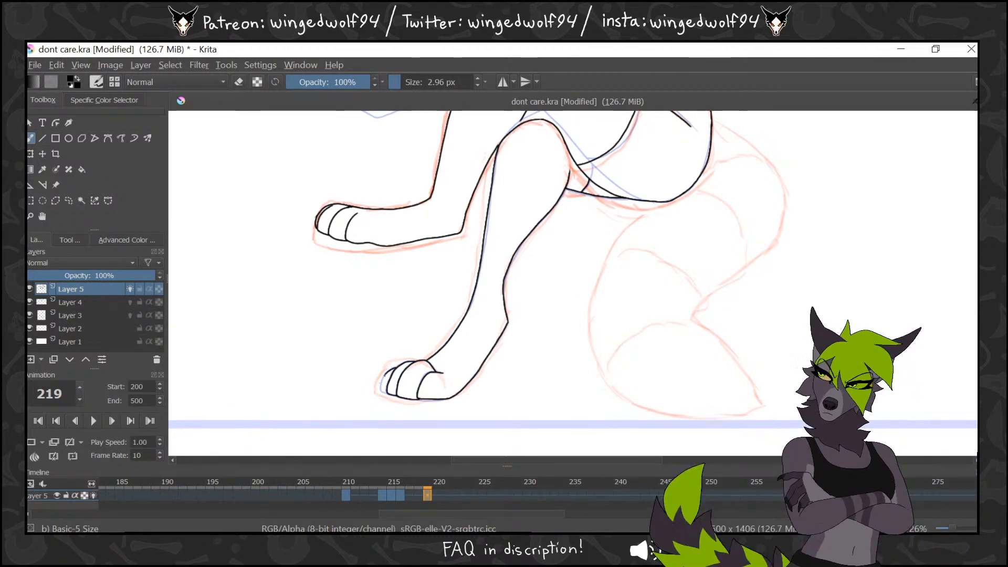
{"action": "key", "text": "Left"}
{"action": "key", "text": "Right"}
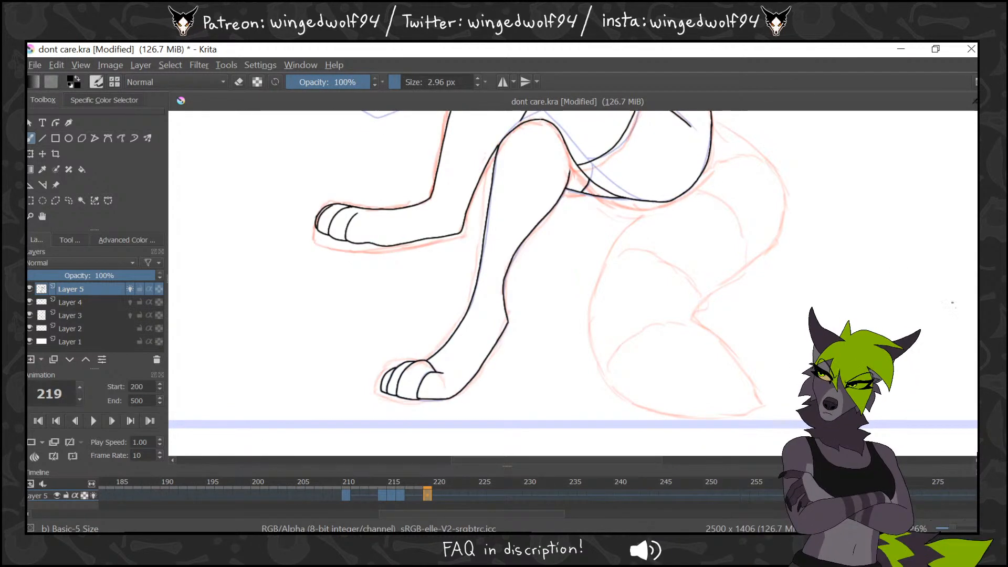
Step back and forth through the frames around 219 to check the leg movement, ending on frame 220
{"action": "scroll", "coordinate": [931, 292], "scroll_direction": "up", "scroll_amount": 4}
{"action": "key", "text": "Left"}
{"action": "key", "text": "Left"}
{"action": "key", "text": "Right"}
{"action": "key", "text": "Right"}
{"action": "key", "text": "Right"}
{"action": "key", "text": "Right"}
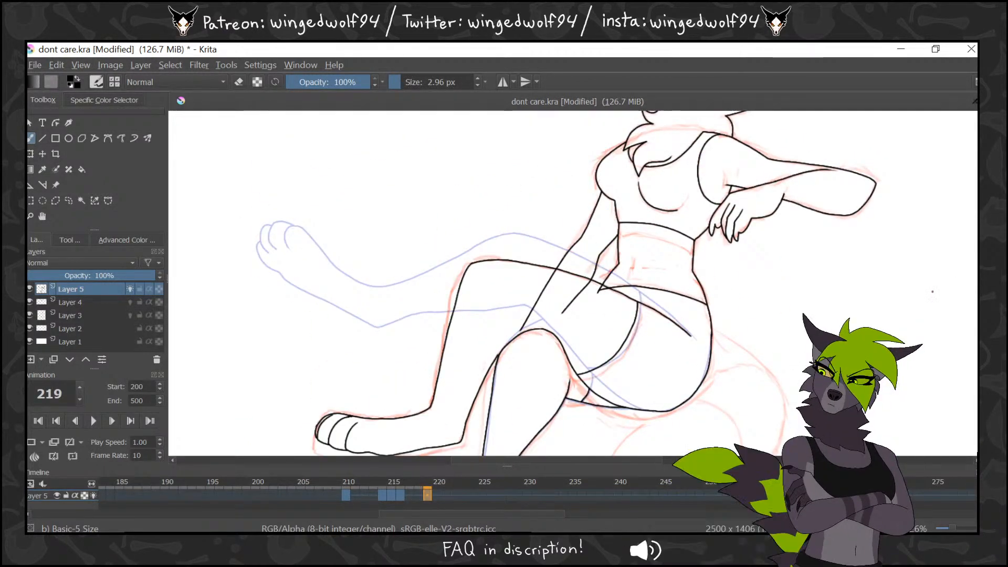
{"action": "key", "text": "Left"}
{"action": "key", "text": "Left"}
{"action": "key", "text": "Right"}
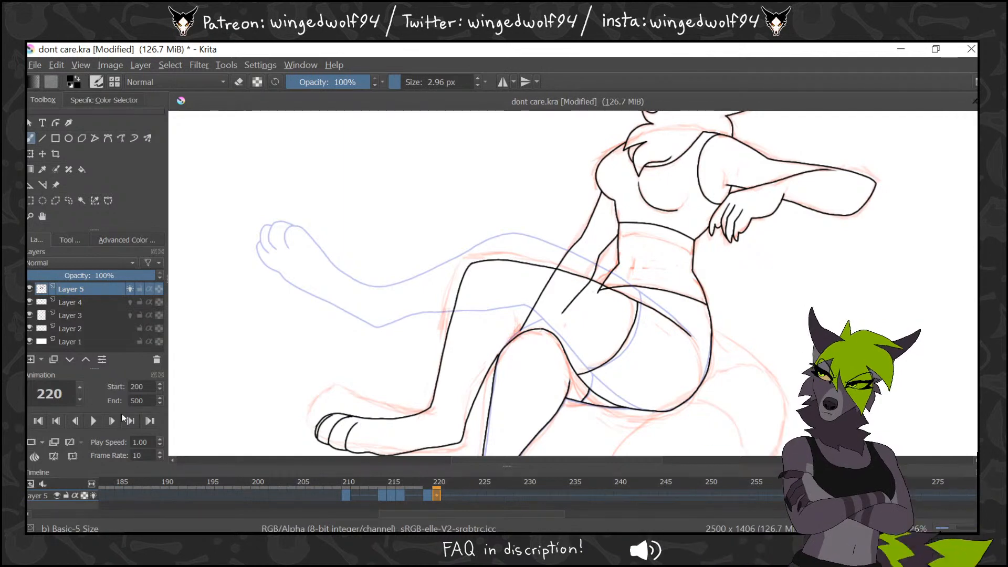
Duplicate the frame 219 line art onto frame 220 and erase the raised crossed leg and hip lines from it
{"action": "key", "text": "Left"}
{"action": "left_click", "coordinate": [438, 495]}
{"action": "left_click", "coordinate": [54, 442]}
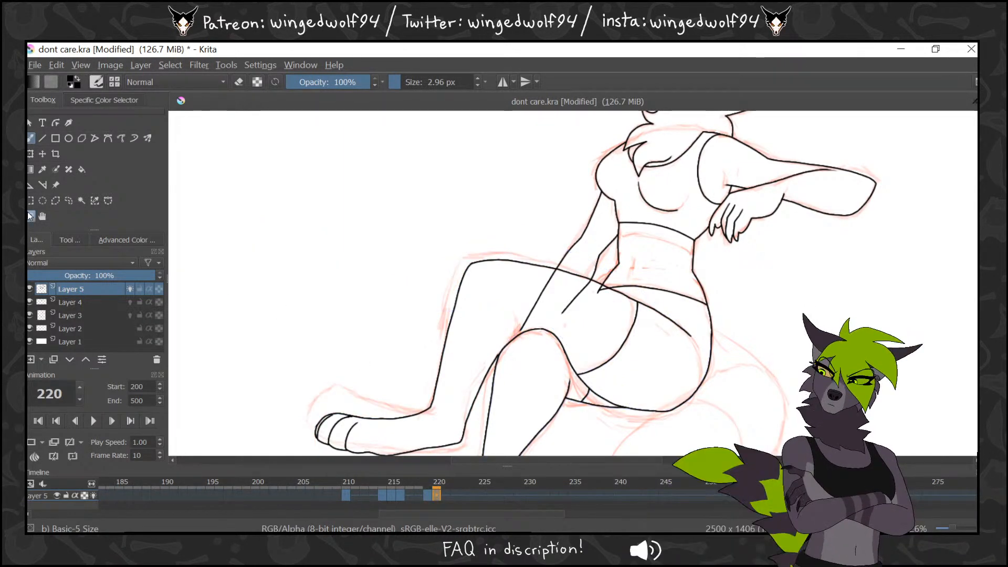
{"action": "left_click", "coordinate": [30, 215]}
{"action": "right_click", "coordinate": [379, 288]}
{"action": "left_click", "coordinate": [70, 203]}
{"action": "left_click_drag", "start_coordinate": [657, 253], "coordinate": [781, 286]}
{"action": "mouse_move", "coordinate": [728, 374]}
{"action": "left_mouse_down"}
{"action": "mouse_move", "coordinate": [666, 322]}
{"action": "mouse_move", "coordinate": [630, 333]}
{"action": "mouse_move", "coordinate": [593, 404]}
{"action": "mouse_move", "coordinate": [536, 224]}
{"action": "left_mouse_up"}
{"action": "key", "text": "Delete"}
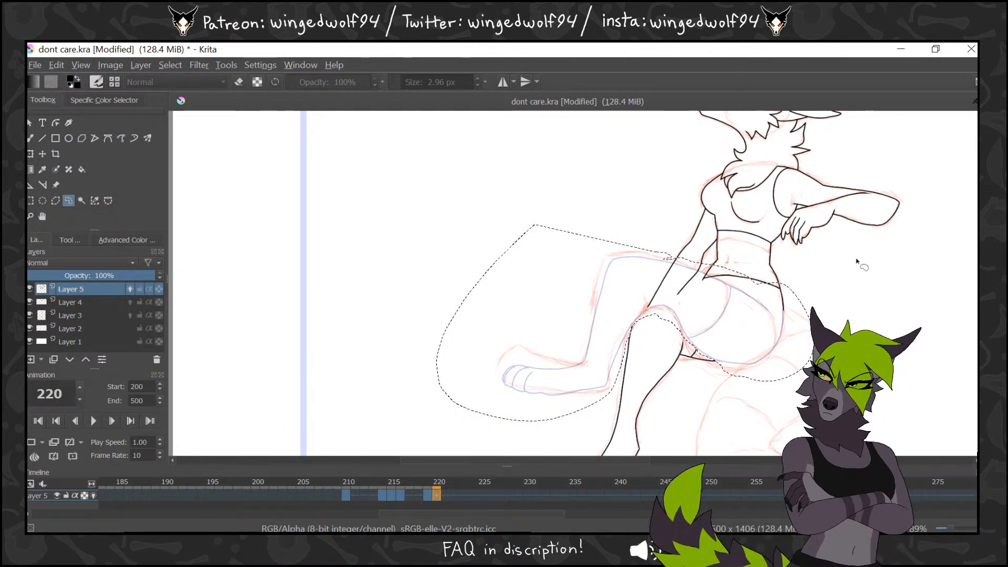
{"action": "left_click", "coordinate": [855, 260]}
Ink the crossed leg's upper thigh line, knee, shin, toes and sole on frame 220, with the toes raised higher
{"action": "left_click", "coordinate": [30, 215]}
{"action": "left_click_drag", "start_coordinate": [486, 185], "coordinate": [905, 434]}
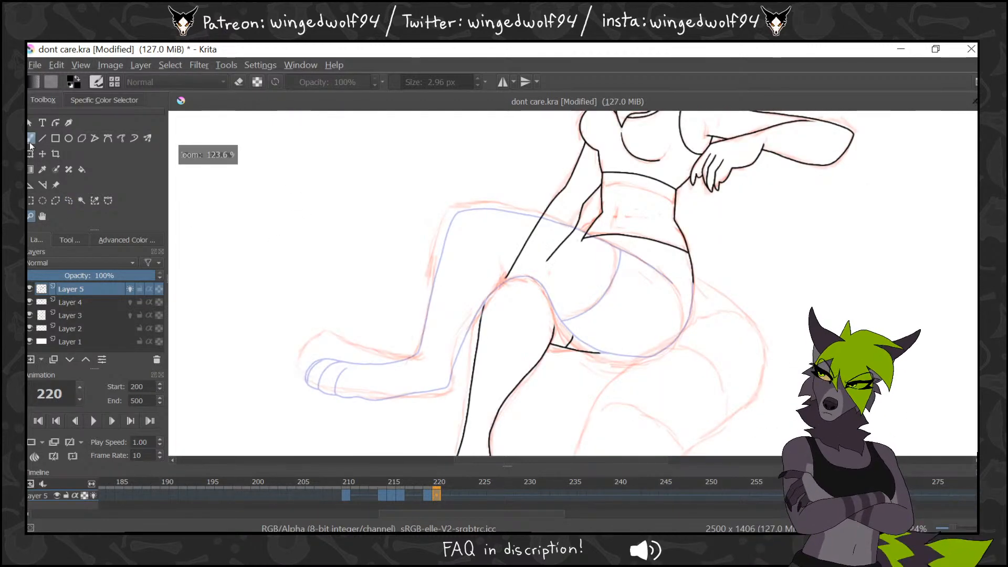
{"action": "left_click", "coordinate": [37, 138]}
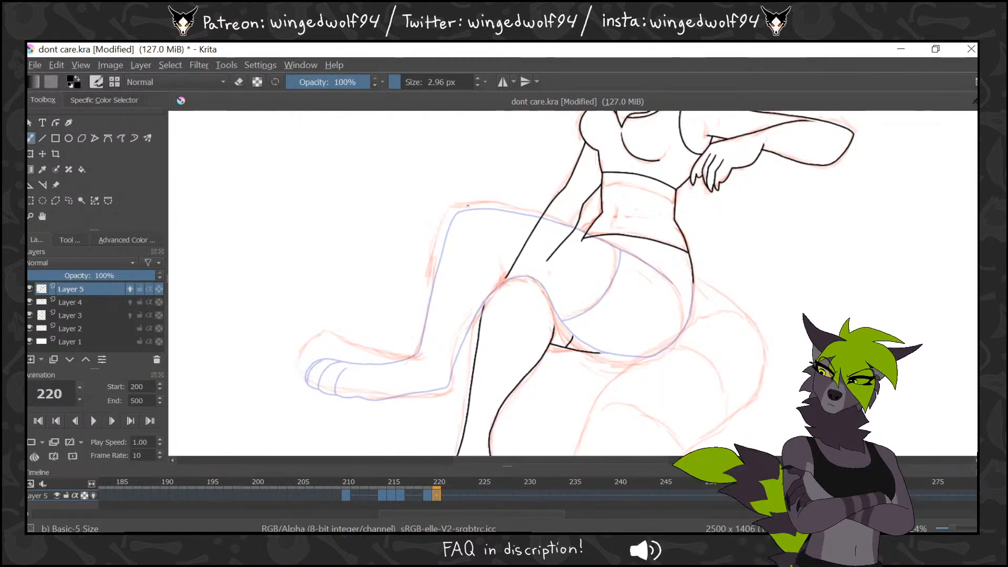
{"action": "mouse_move", "coordinate": [464, 205]}
{"action": "left_mouse_down"}
{"action": "mouse_move", "coordinate": [557, 219]}
{"action": "mouse_move", "coordinate": [672, 282]}
{"action": "left_mouse_up"}
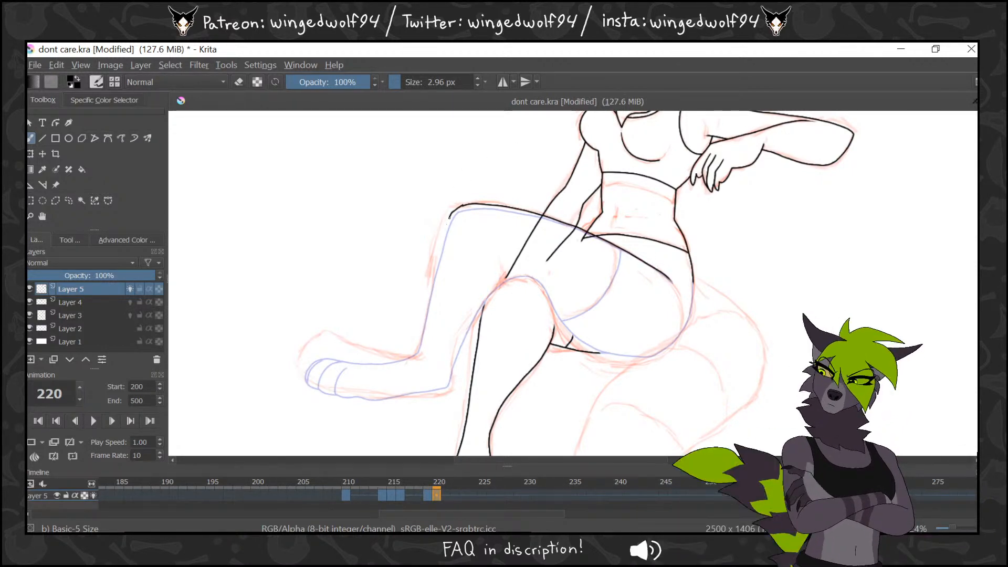
{"action": "mouse_move", "coordinate": [449, 216]}
{"action": "left_mouse_down"}
{"action": "mouse_move", "coordinate": [415, 356]}
{"action": "mouse_move", "coordinate": [356, 344]}
{"action": "mouse_move", "coordinate": [337, 364]}
{"action": "mouse_move", "coordinate": [348, 374]}
{"action": "mouse_move", "coordinate": [358, 375]}
{"action": "mouse_move", "coordinate": [340, 336]}
{"action": "mouse_move", "coordinate": [319, 350]}
{"action": "mouse_move", "coordinate": [334, 372]}
{"action": "left_mouse_up"}
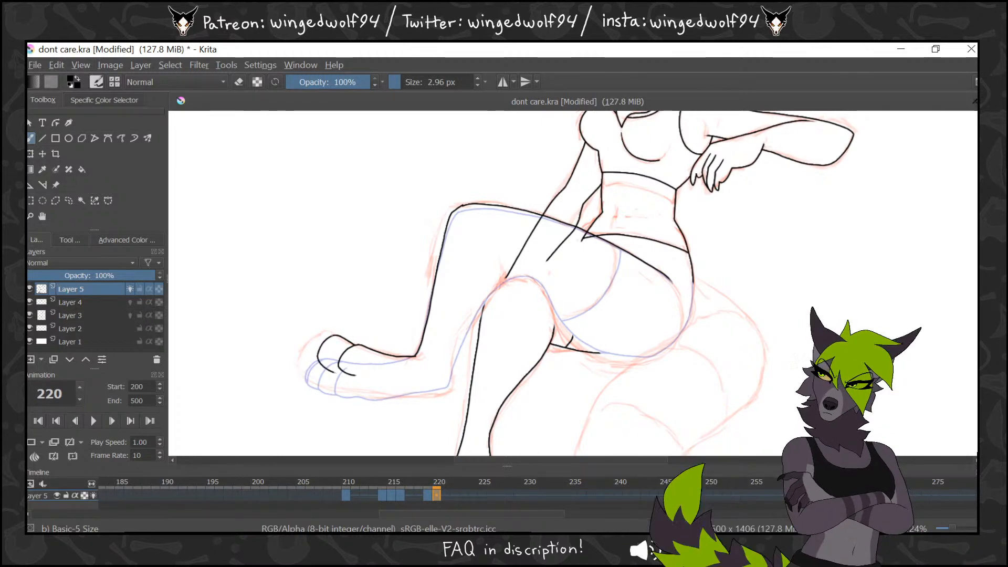
{"action": "mouse_move", "coordinate": [321, 335]}
{"action": "left_mouse_down"}
{"action": "mouse_move", "coordinate": [315, 377]}
{"action": "mouse_move", "coordinate": [349, 390]}
{"action": "mouse_move", "coordinate": [445, 391]}
{"action": "left_mouse_up"}
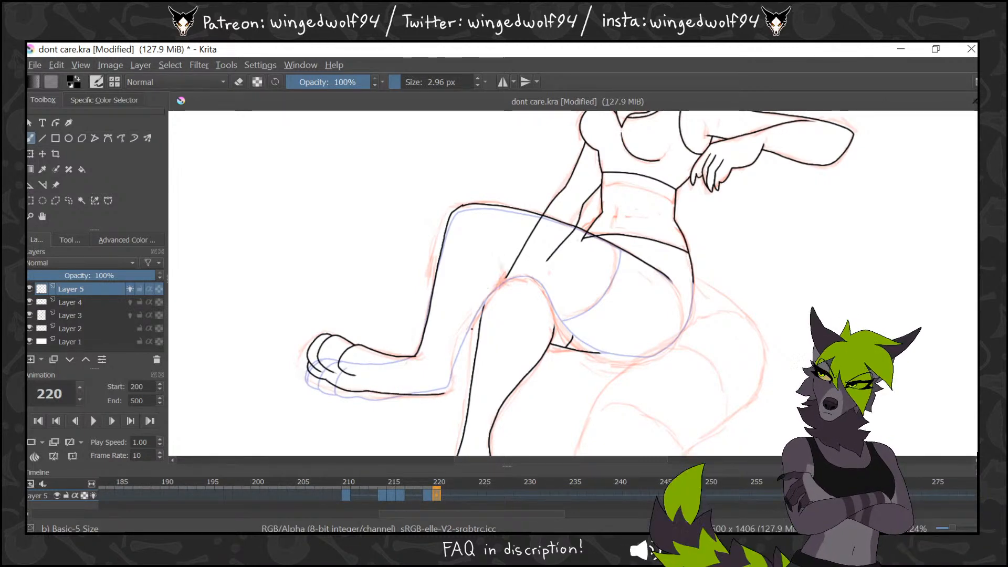
Lasso and erase the rear part of the crossed foot's sole line on frame 220, leaving nothing selected
{"action": "left_click", "coordinate": [68, 200]}
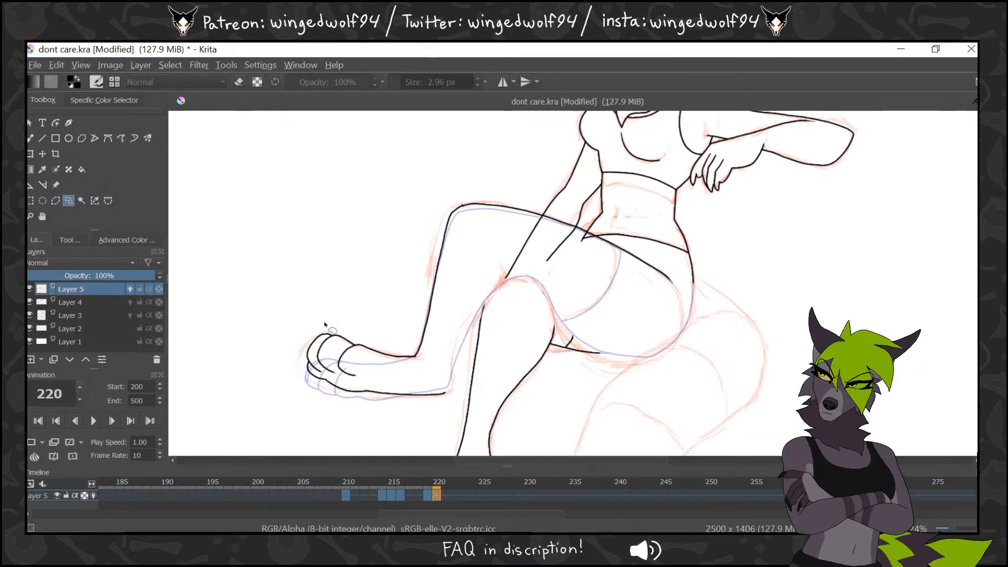
{"action": "mouse_move", "coordinate": [366, 378]}
{"action": "left_mouse_down"}
{"action": "mouse_move", "coordinate": [379, 404]}
{"action": "mouse_move", "coordinate": [436, 370]}
{"action": "left_mouse_up"}
{"action": "key", "text": "Delete"}
{"action": "left_click", "coordinate": [170, 69]}
{"action": "left_click", "coordinate": [189, 97]}
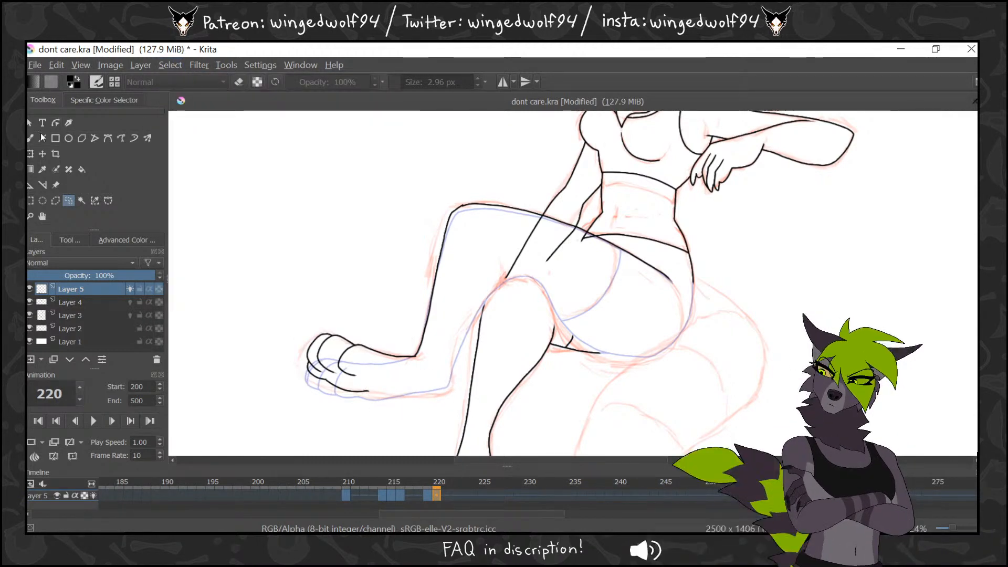
{"action": "left_click", "coordinate": [30, 138]}
{"action": "key", "text": "ctrl+z"}
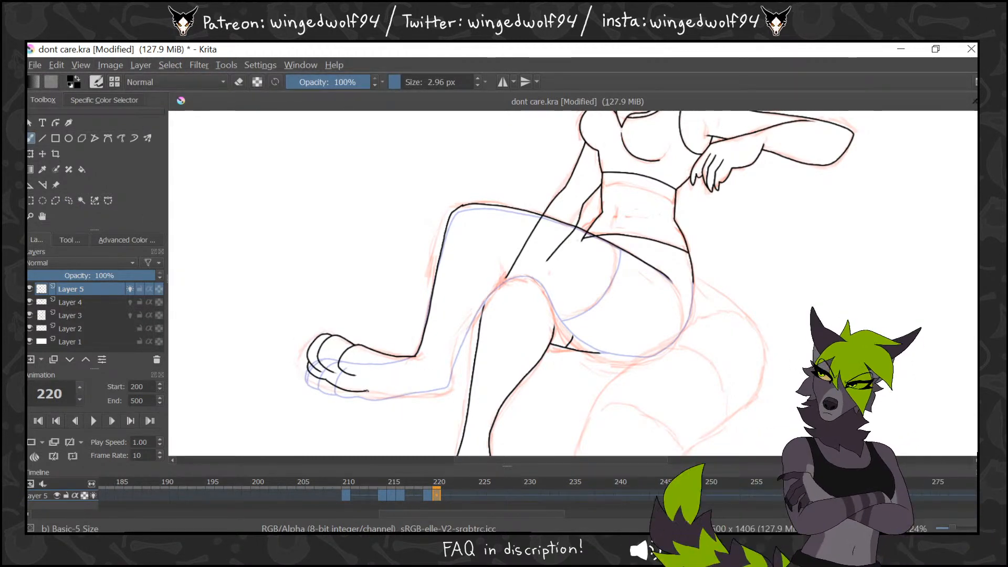
Ink the rear sole, heel, calf and underside of the thigh up to the hip on frame 220, plus the shorts hem
{"action": "mouse_move", "coordinate": [398, 392]}
{"action": "left_mouse_down"}
{"action": "mouse_move", "coordinate": [450, 383]}
{"action": "mouse_move", "coordinate": [467, 330]}
{"action": "mouse_move", "coordinate": [503, 281]}
{"action": "left_mouse_up"}
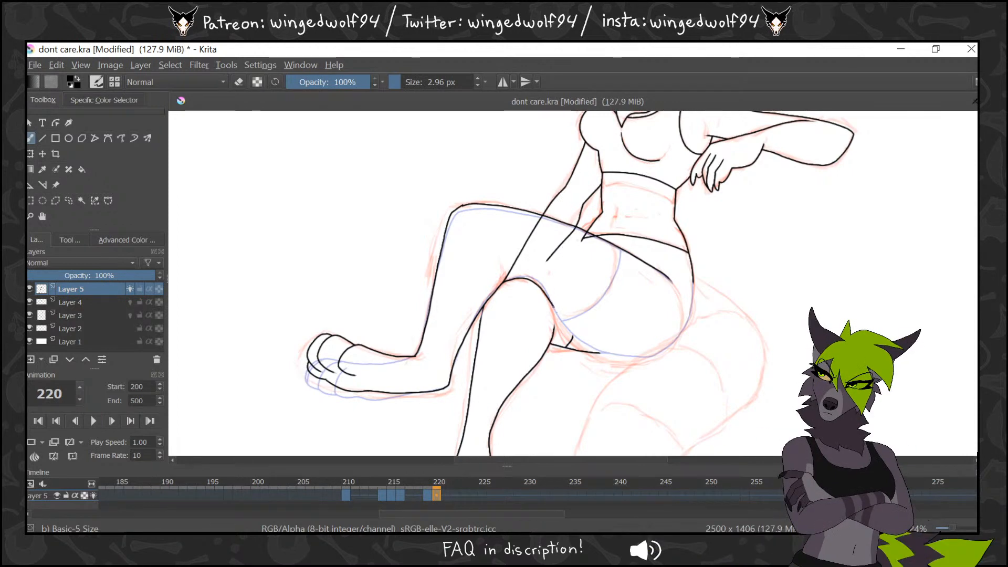
{"action": "mouse_move", "coordinate": [555, 318]}
{"action": "left_mouse_down"}
{"action": "mouse_move", "coordinate": [589, 346]}
{"action": "mouse_move", "coordinate": [644, 357]}
{"action": "mouse_move", "coordinate": [671, 345]}
{"action": "mouse_move", "coordinate": [692, 301]}
{"action": "left_mouse_up"}
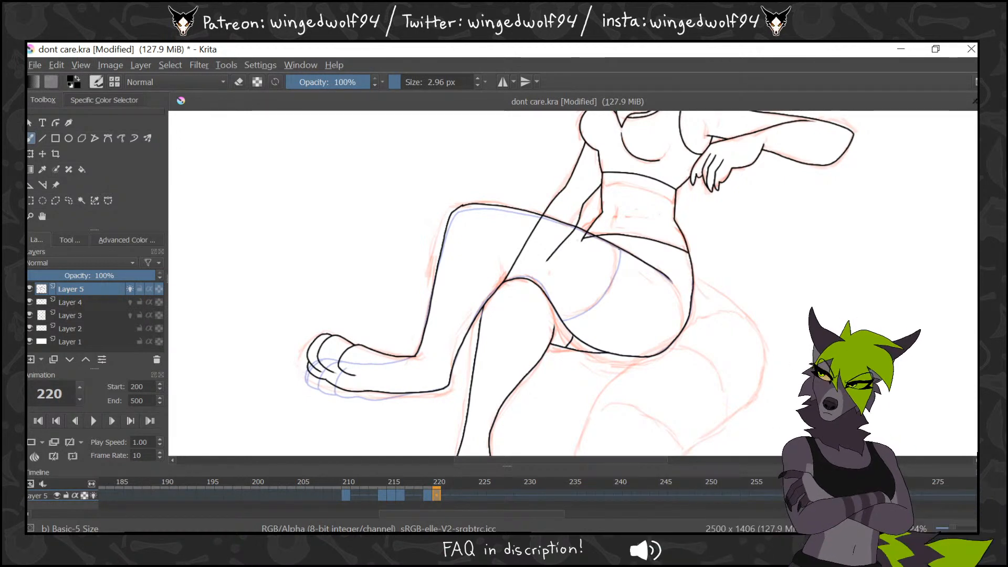
{"action": "left_click_drag", "start_coordinate": [611, 283], "coordinate": [594, 304]}
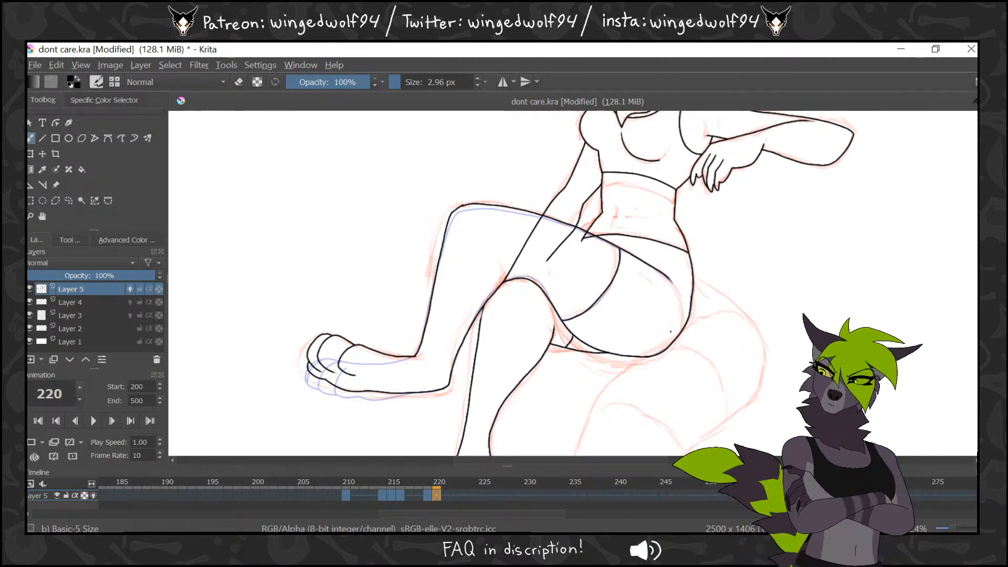
Step back and forth through frames 214 to 222 to check the leg-crossing movement
{"action": "key", "text": "Left"}
{"action": "key", "text": "Left"}
{"action": "key", "text": "Left"}
{"action": "key", "text": "Right"}
{"action": "key", "text": "Right"}
{"action": "key", "text": "Right"}
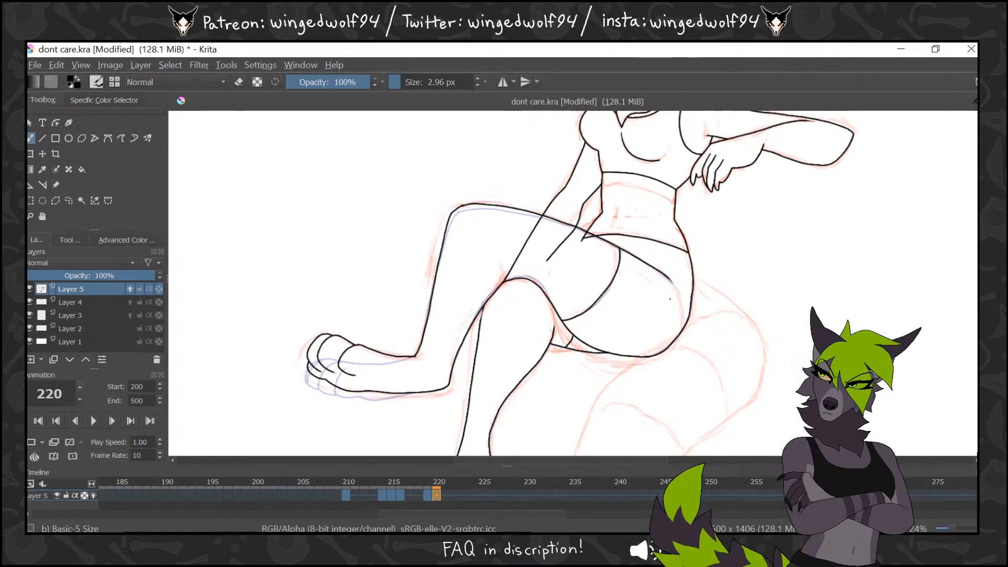
{"action": "key", "text": "Right"}
{"action": "key", "text": "Left"}
{"action": "key", "text": "Left"}
{"action": "key", "text": "Left"}
{"action": "key", "text": "Right"}
{"action": "key", "text": "Right"}
{"action": "key", "text": "Right"}
{"action": "key", "text": "Right"}
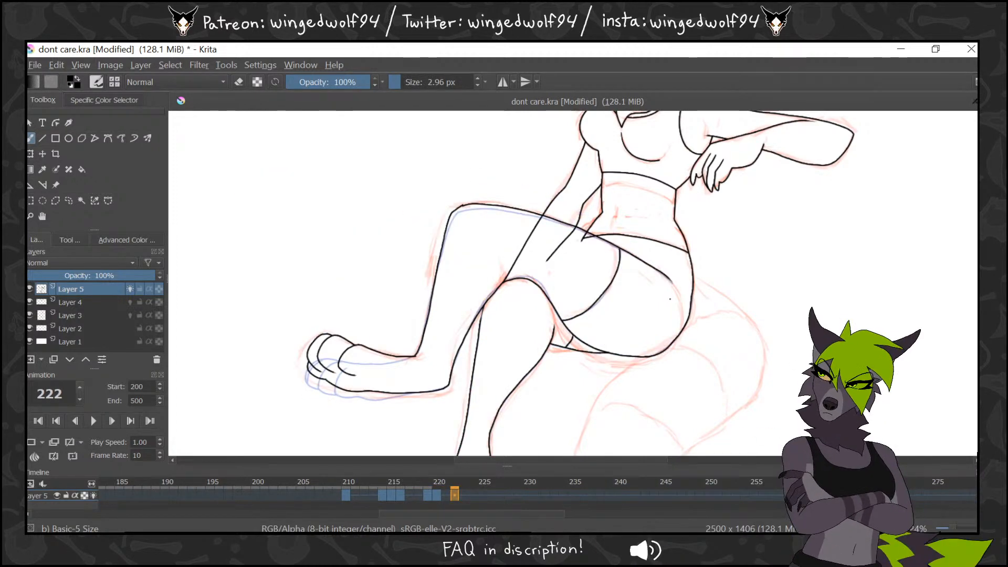
{"action": "key", "text": "Left"}
{"action": "key", "text": "Left"}
{"action": "key", "text": "Right"}
{"action": "key", "text": "Right"}
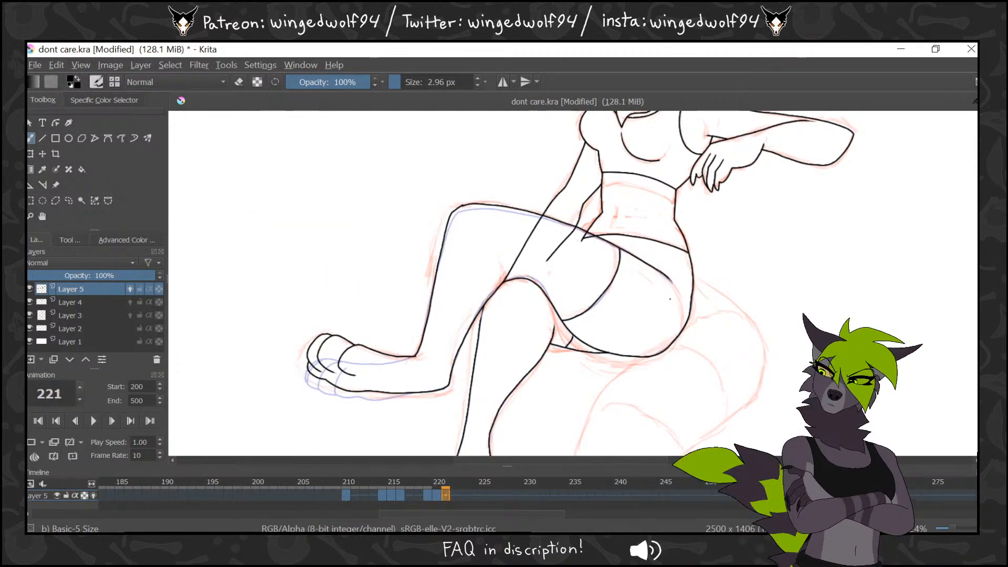
{"action": "key", "text": "Left"}
{"action": "key", "text": "Left"}
{"action": "key", "text": "Left"}
{"action": "key", "text": "Left"}
{"action": "key", "text": "Left"}
{"action": "key", "text": "Left"}
{"action": "key", "text": "Left"}
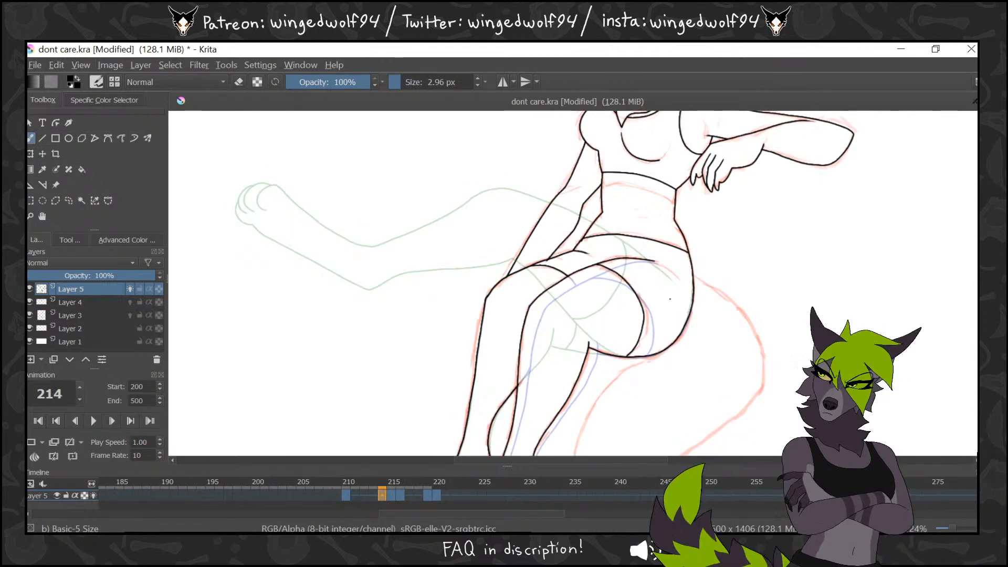
Play the animation from frame 214 with the whole figure in view, and scrub through frames 210 to 220
{"action": "left_click", "coordinate": [29, 216]}
{"action": "left_click_drag", "start_coordinate": [420, 325], "coordinate": [413, 349]}
{"action": "left_click", "coordinate": [94, 420]}
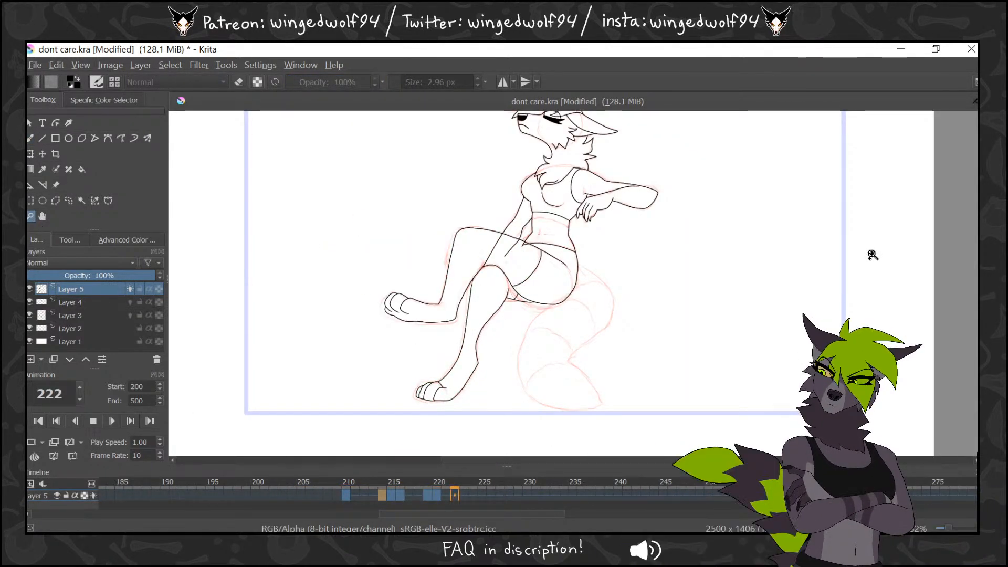
{"action": "left_click", "coordinate": [384, 482]}
{"action": "left_click", "coordinate": [341, 480]}
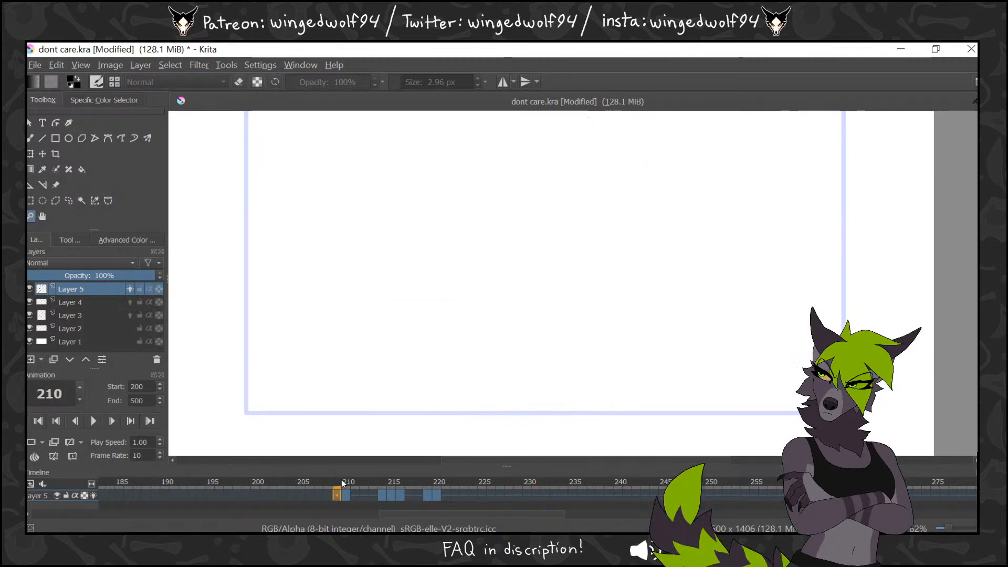
{"action": "left_click", "coordinate": [436, 492]}
{"action": "left_click_drag", "start_coordinate": [436, 491], "coordinate": [371, 484]}
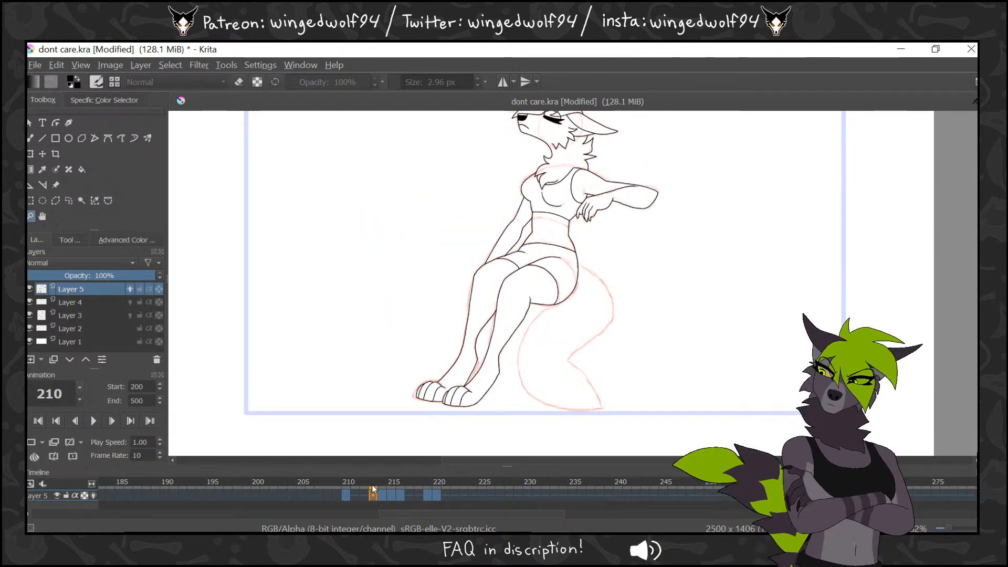
Copy Layer 4's keyframe from frame 210 to frames 214, 215, 216, 219 and 220
{"action": "left_click", "coordinate": [70, 303]}
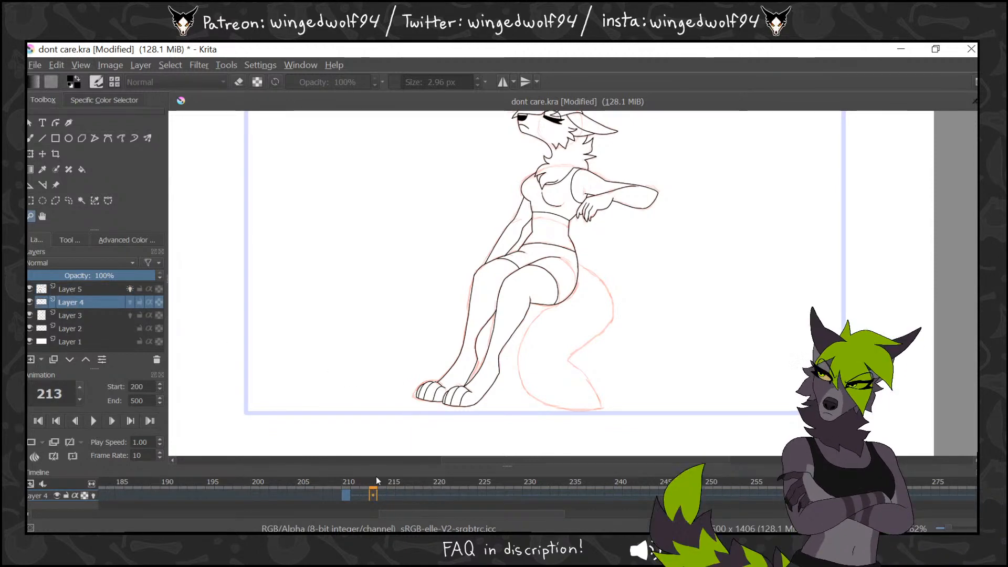
{"action": "left_click_drag", "start_coordinate": [348, 494], "coordinate": [426, 494]}
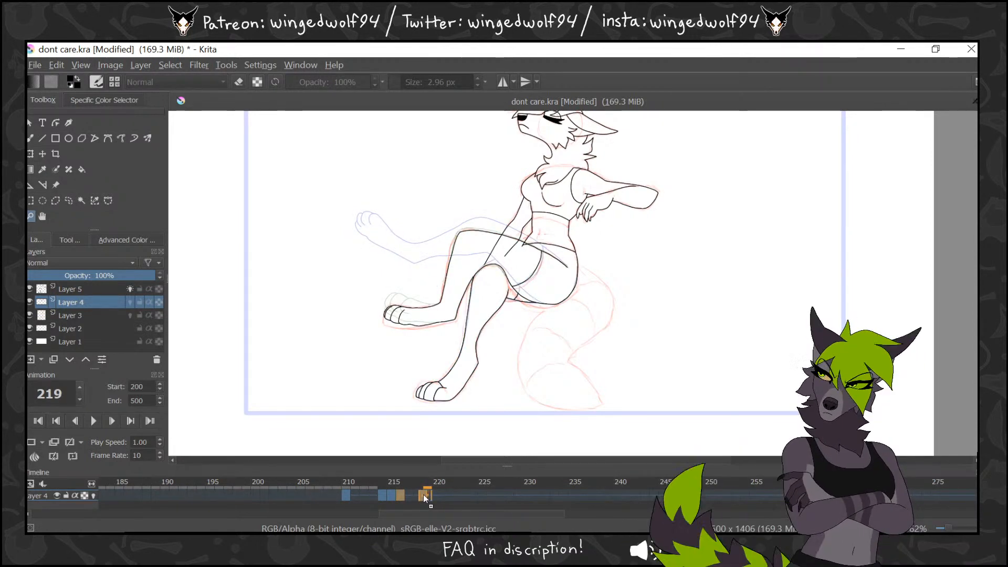
{"action": "left_click", "coordinate": [420, 493]}
{"action": "left_click", "coordinate": [425, 495]}
{"action": "left_click", "coordinate": [436, 495]}
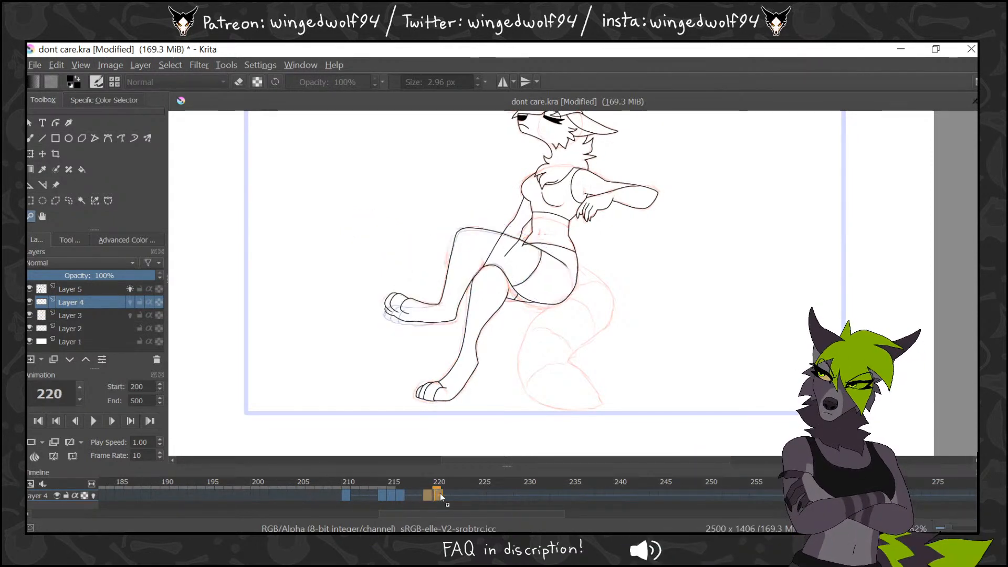
Erase the Layer 4 forearm lines that overlap the crossed thigh on frame 220
{"action": "mouse_move", "coordinate": [394, 146]}
{"action": "left_mouse_down"}
{"action": "mouse_move", "coordinate": [526, 217]}
{"action": "mouse_move", "coordinate": [707, 399]}
{"action": "left_mouse_up"}
{"action": "left_click", "coordinate": [73, 200]}
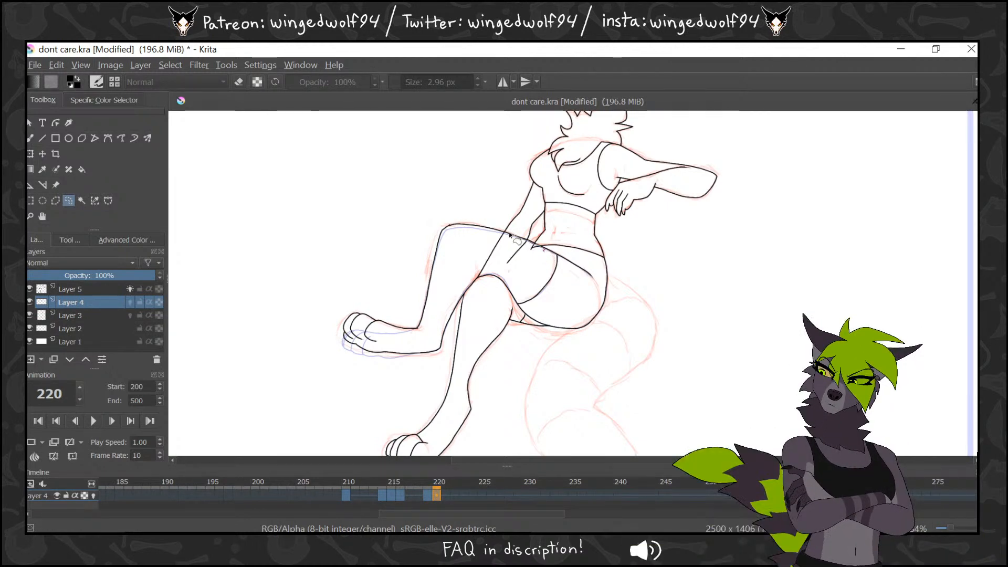
{"action": "key", "text": "ctrl+z"}
{"action": "key", "text": "ctrl+z"}
{"action": "key", "text": "ctrl+z"}
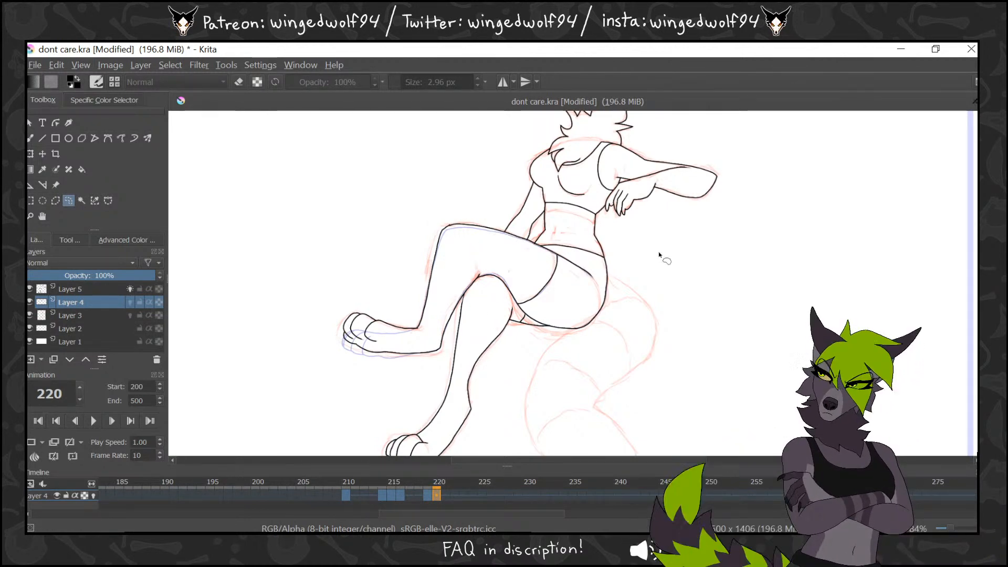
Erase the forearm lines crossing the raised thigh on frames 219, 216 and 215 of Layer 4
{"action": "left_click", "coordinate": [430, 495]}
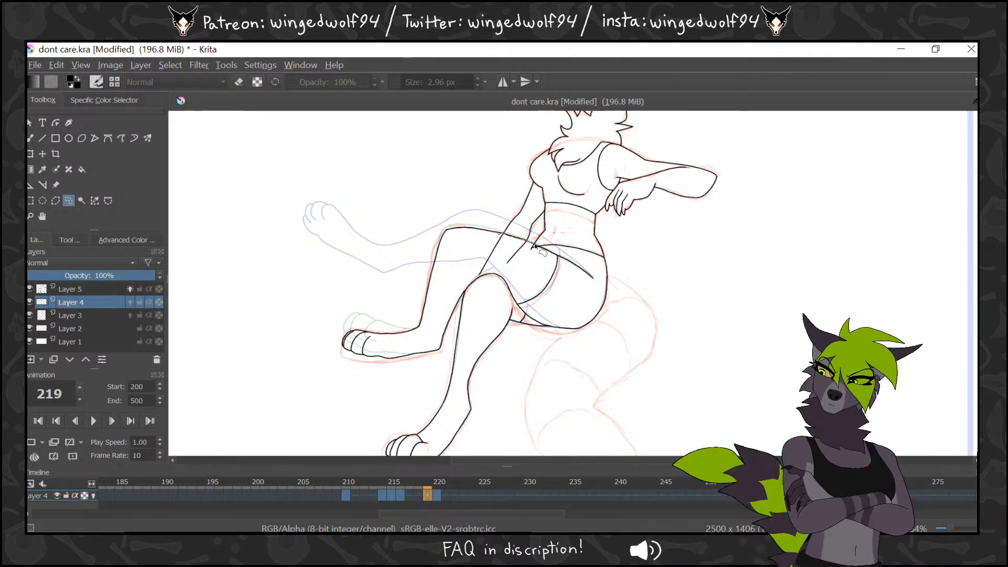
{"action": "mouse_move", "coordinate": [533, 246]}
{"action": "left_mouse_down"}
{"action": "mouse_move", "coordinate": [528, 273]}
{"action": "mouse_move", "coordinate": [489, 275]}
{"action": "left_mouse_up"}
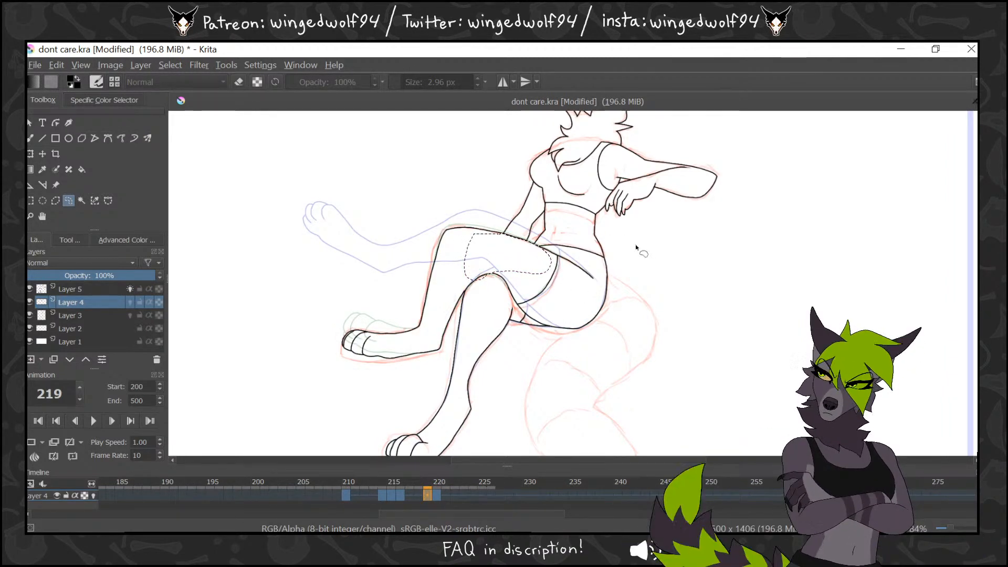
{"action": "left_click", "coordinate": [402, 491]}
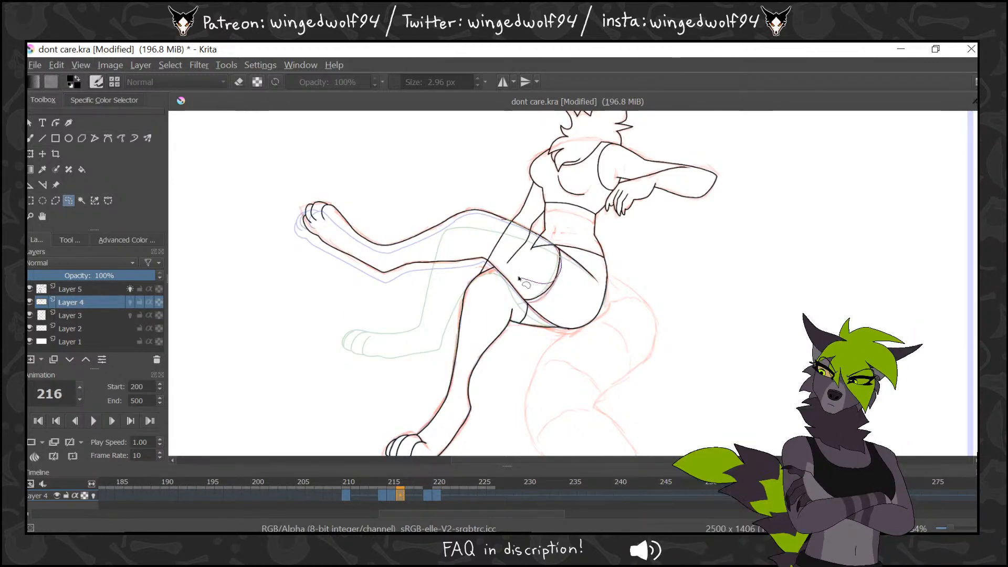
{"action": "mouse_move", "coordinate": [551, 284]}
{"action": "left_mouse_down"}
{"action": "mouse_move", "coordinate": [491, 231]}
{"action": "mouse_move", "coordinate": [548, 281]}
{"action": "mouse_move", "coordinate": [556, 251]}
{"action": "mouse_move", "coordinate": [507, 226]}
{"action": "mouse_move", "coordinate": [486, 232]}
{"action": "left_mouse_up"}
{"action": "left_click", "coordinate": [395, 483]}
{"action": "left_click", "coordinate": [513, 215]}
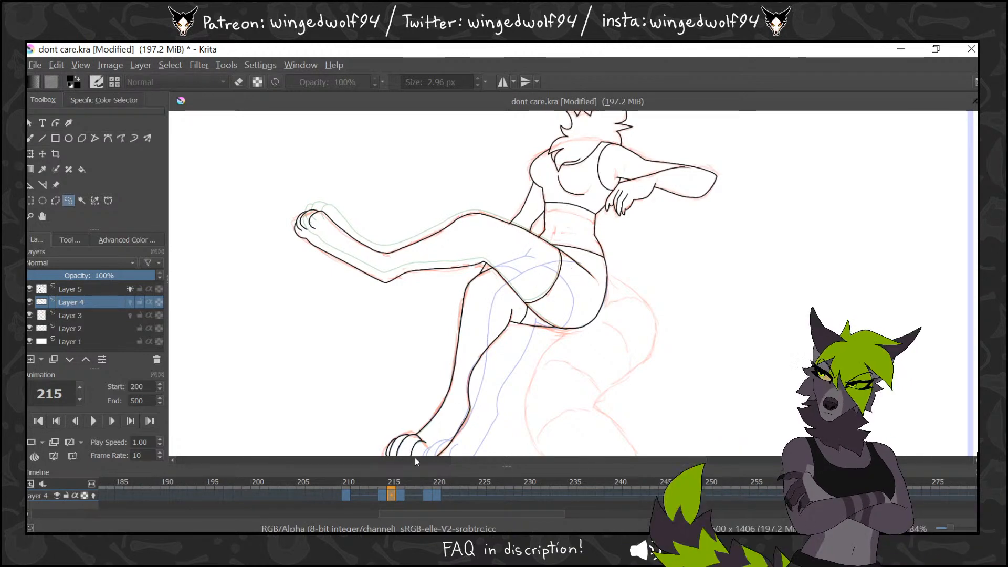
Check frame 214 and merge Layer 5 down into Layer 4
{"action": "key", "text": "Left"}
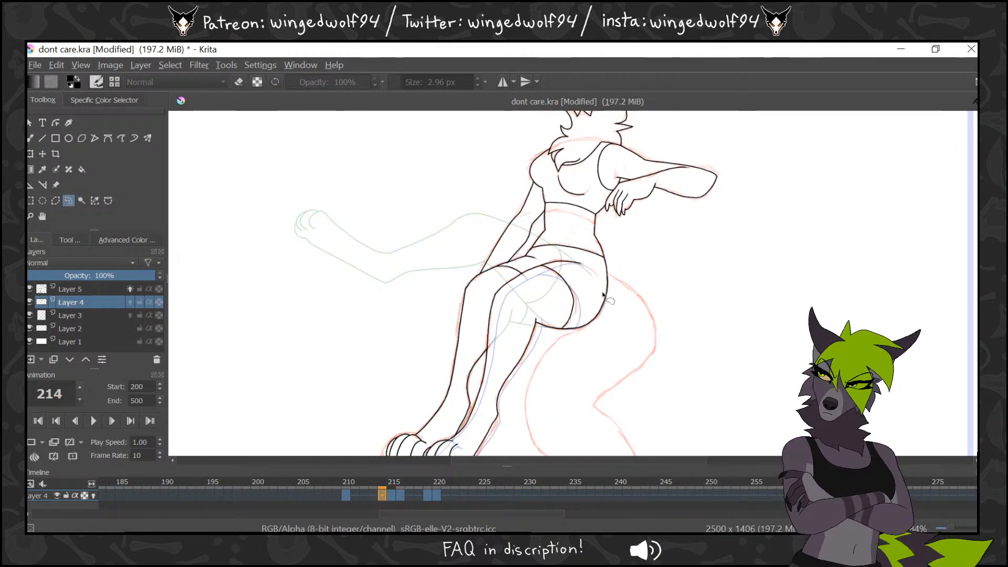
{"action": "key", "text": "minus"}
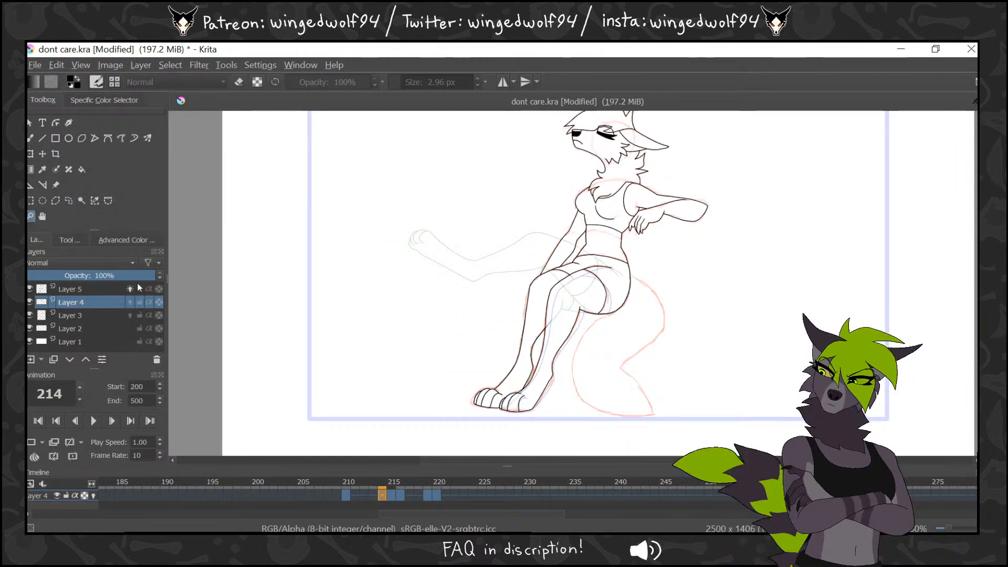
{"action": "left_click", "coordinate": [99, 288]}
{"action": "key", "text": "shift+Delete"}
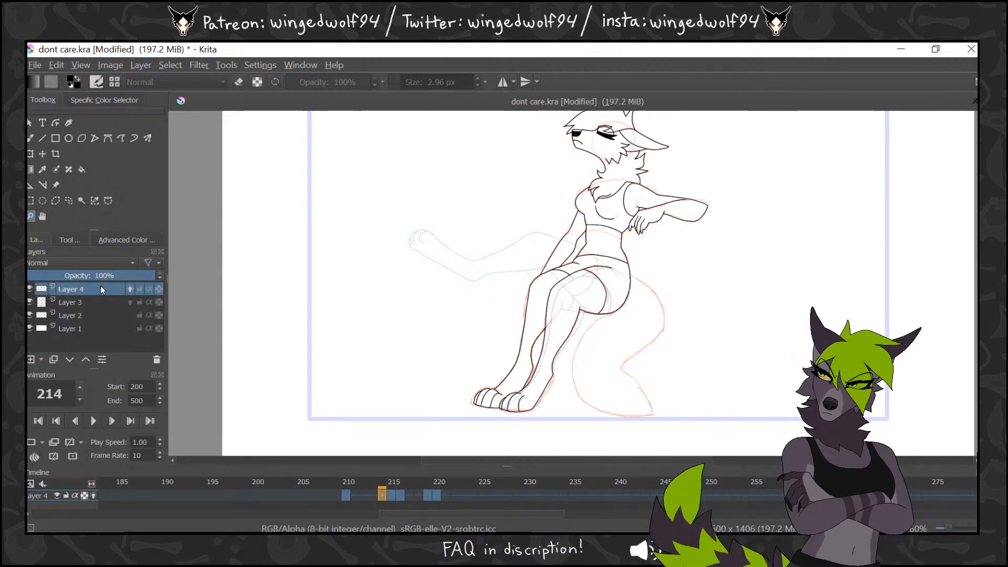
Hide the Layer 3 sketch and play the animation from frame 210
{"action": "left_click", "coordinate": [34, 300]}
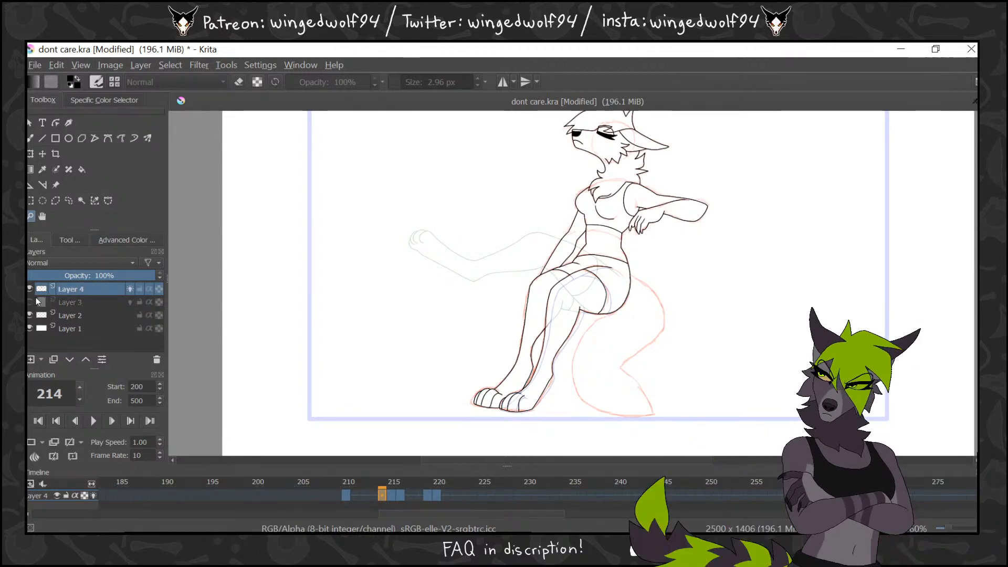
{"action": "left_click", "coordinate": [347, 495]}
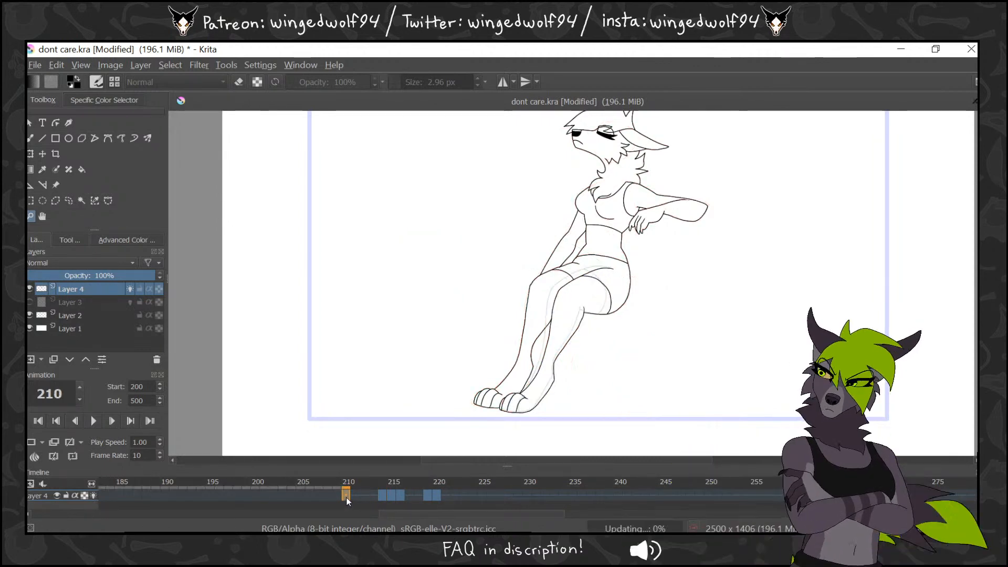
{"action": "left_click", "coordinate": [95, 420]}
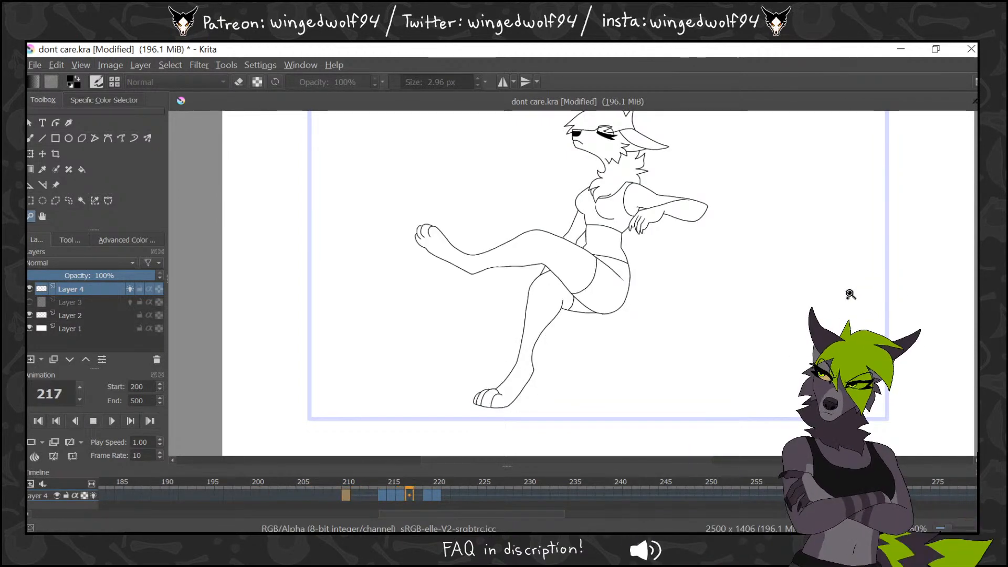
Stop playback, show the Layer 3 sketch again and add a new layer above Layer 4 with a blank frame at 210
{"action": "left_click", "coordinate": [97, 419]}
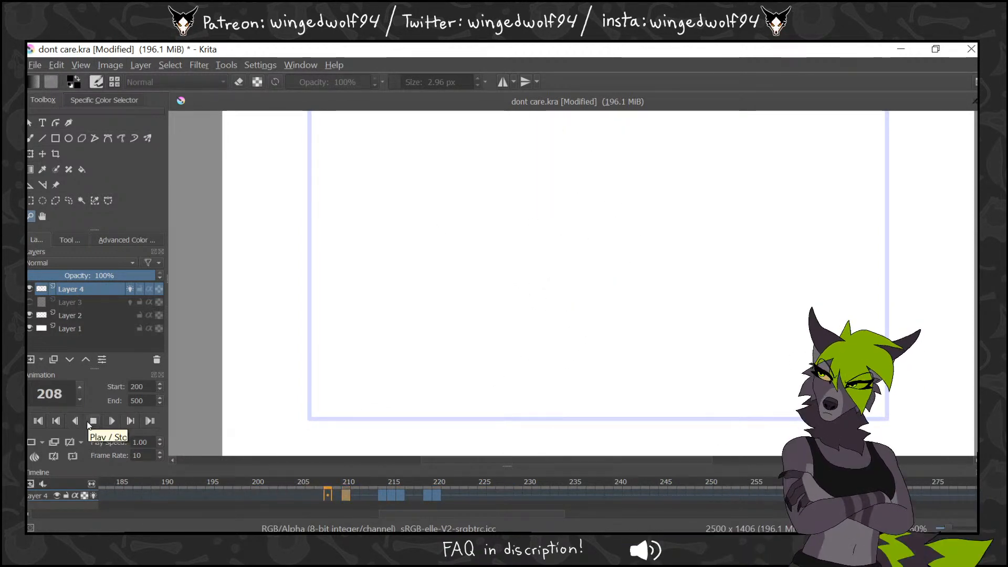
{"action": "left_click", "coordinate": [90, 422]}
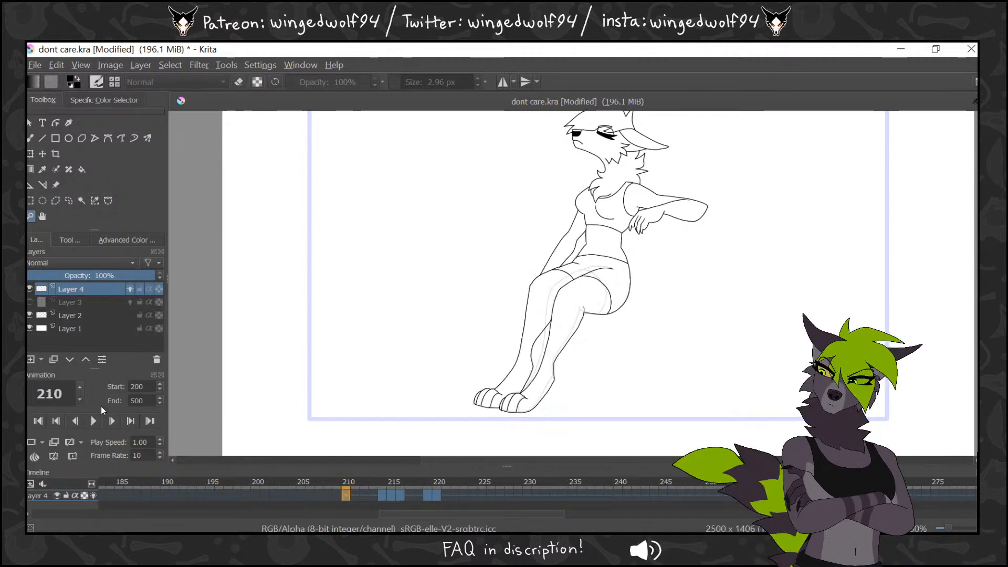
{"action": "left_click", "coordinate": [30, 302]}
{"action": "left_click", "coordinate": [31, 139]}
{"action": "left_click", "coordinate": [32, 359]}
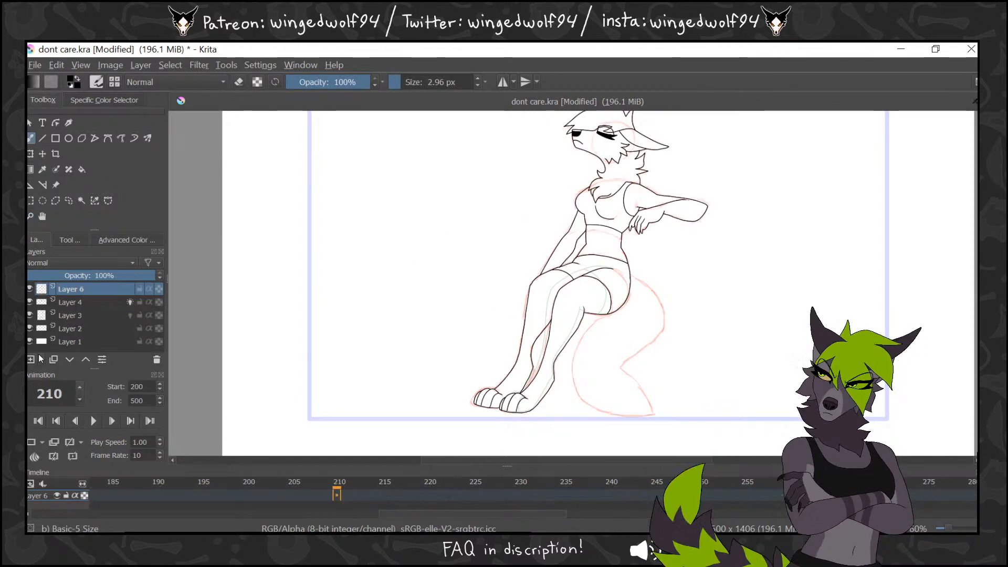
{"action": "mouse_move", "coordinate": [344, 481]}
{"action": "left_mouse_down"}
{"action": "mouse_move", "coordinate": [312, 484]}
{"action": "mouse_move", "coordinate": [339, 492]}
{"action": "left_mouse_up"}
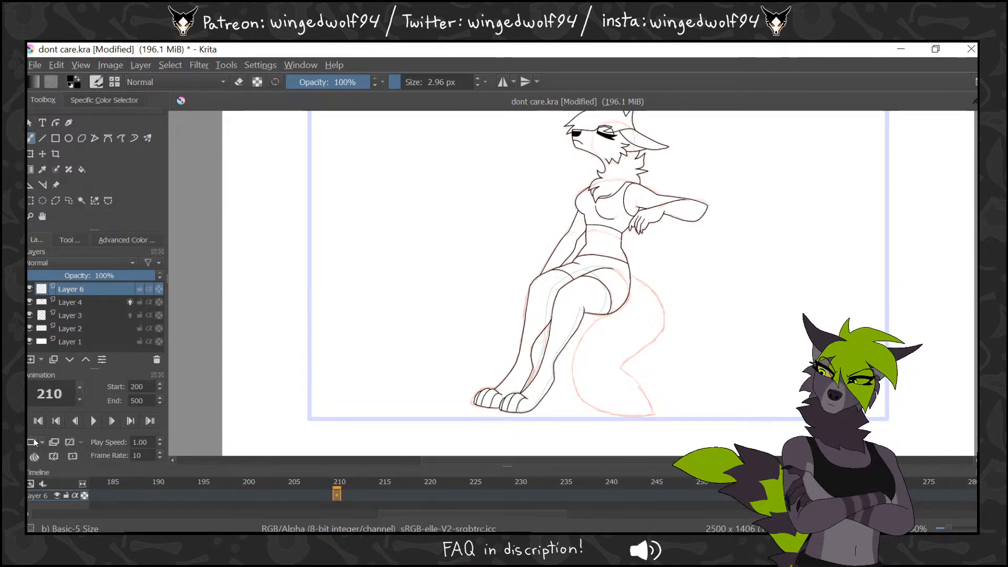
{"action": "left_click", "coordinate": [34, 441]}
Ink the upper half of the tail over the sketch on frame 210, with jagged fur edges and zigzag stripe lines
{"action": "left_click", "coordinate": [30, 216]}
{"action": "mouse_move", "coordinate": [553, 236]}
{"action": "left_mouse_down"}
{"action": "mouse_move", "coordinate": [766, 449]}
{"action": "mouse_move", "coordinate": [805, 466]}
{"action": "left_mouse_up"}
{"action": "left_click", "coordinate": [32, 139]}
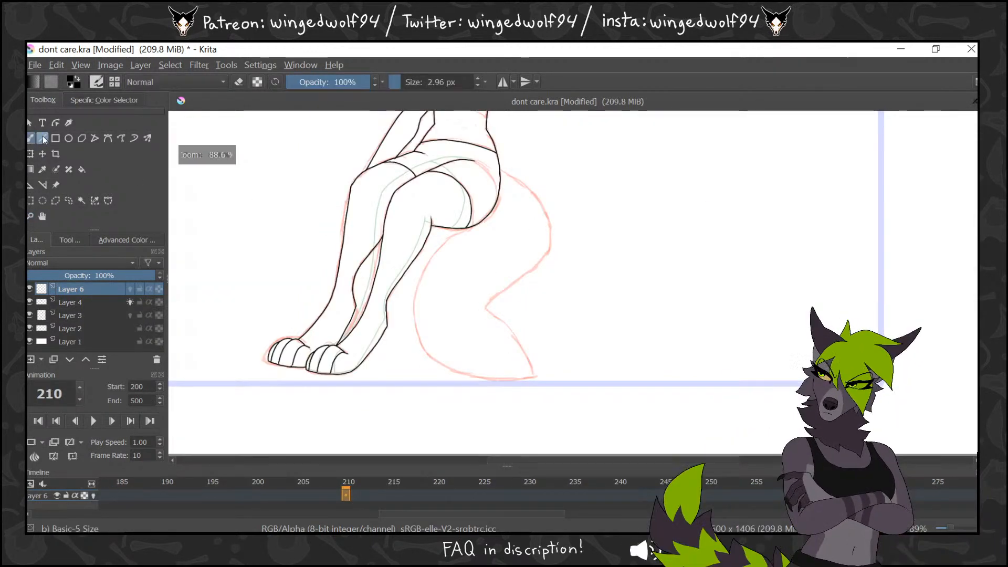
{"action": "mouse_move", "coordinate": [502, 170]}
{"action": "left_mouse_down"}
{"action": "mouse_move", "coordinate": [525, 174]}
{"action": "mouse_move", "coordinate": [509, 180]}
{"action": "mouse_move", "coordinate": [524, 211]}
{"action": "mouse_move", "coordinate": [506, 200]}
{"action": "mouse_move", "coordinate": [490, 218]}
{"action": "mouse_move", "coordinate": [525, 191]}
{"action": "mouse_move", "coordinate": [554, 230]}
{"action": "mouse_move", "coordinate": [539, 223]}
{"action": "mouse_move", "coordinate": [542, 261]}
{"action": "left_mouse_up"}
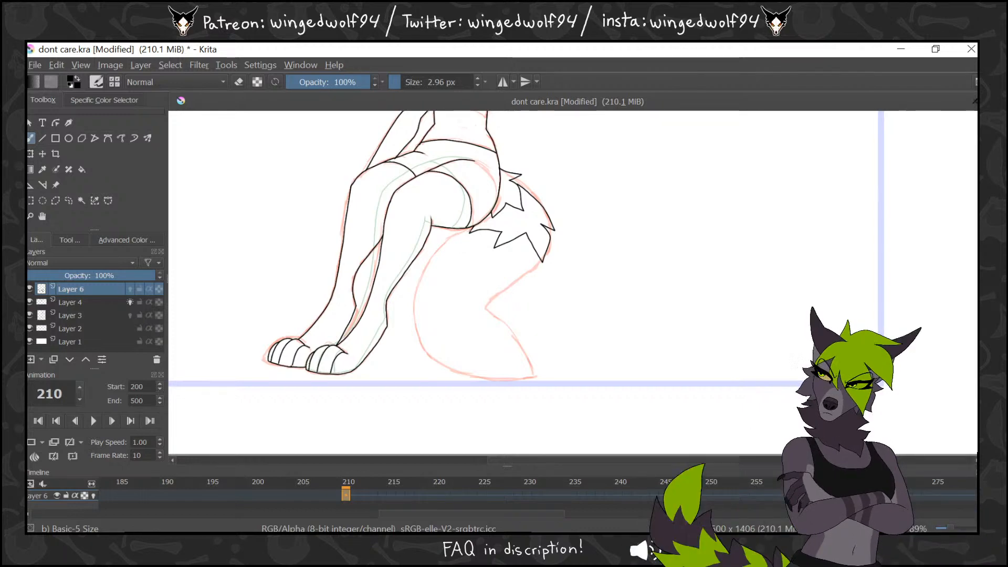
{"action": "left_click_drag", "start_coordinate": [436, 245], "coordinate": [433, 257]}
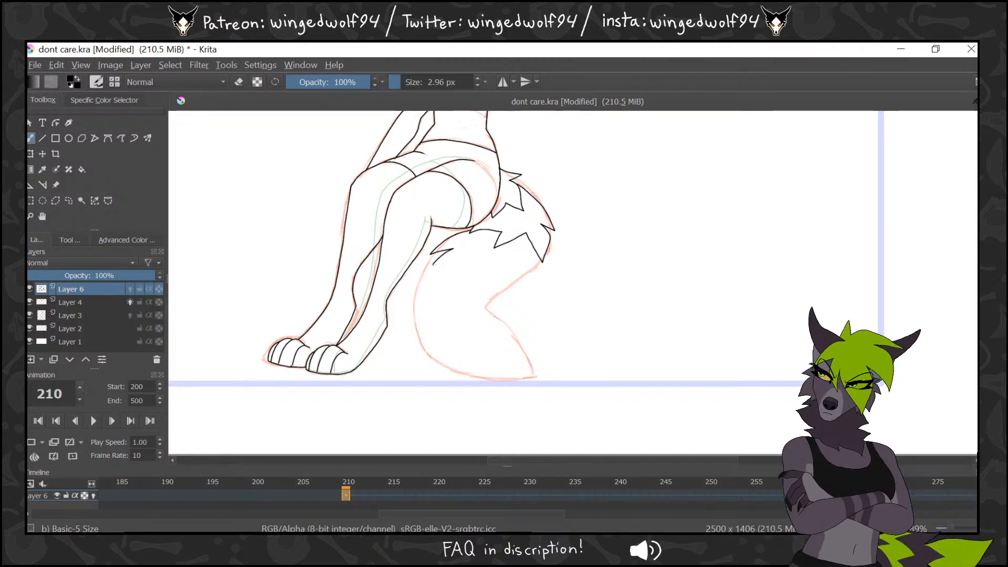
{"action": "mouse_move", "coordinate": [474, 297]}
{"action": "left_mouse_down"}
{"action": "mouse_move", "coordinate": [490, 283]}
{"action": "mouse_move", "coordinate": [497, 299]}
{"action": "mouse_move", "coordinate": [527, 273]}
{"action": "left_mouse_up"}
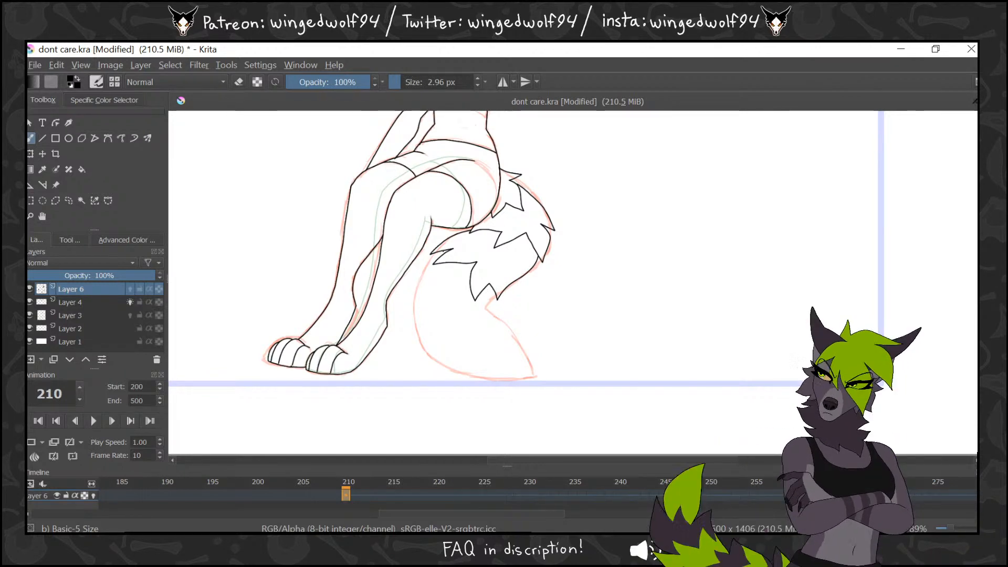
Ink the lower half of the tail down to its tufted tip, adding the remaining zigzag stripe lines
{"action": "left_click_drag", "start_coordinate": [432, 261], "coordinate": [412, 295]}
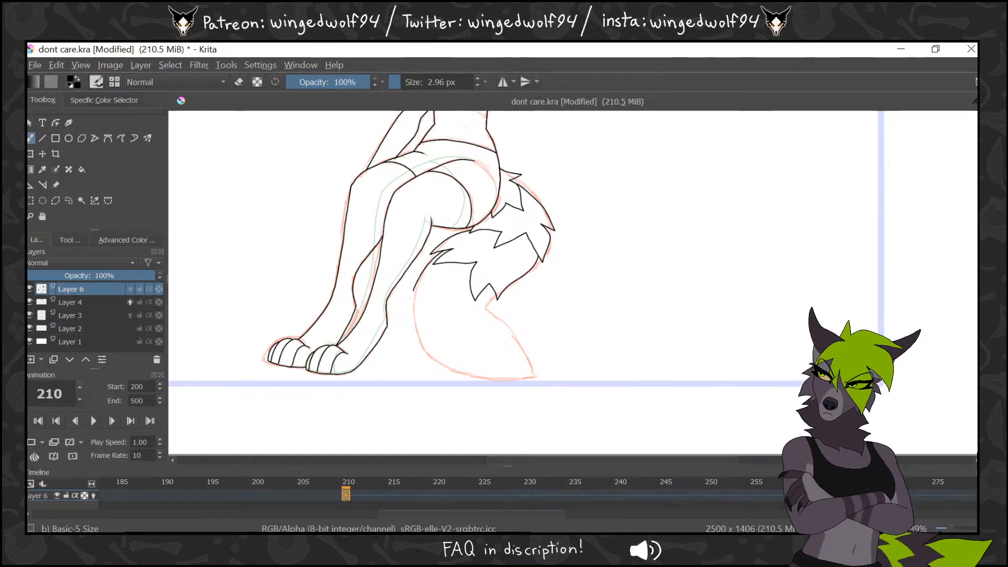
{"action": "mouse_move", "coordinate": [426, 328]}
{"action": "left_mouse_down"}
{"action": "mouse_move", "coordinate": [438, 308]}
{"action": "mouse_move", "coordinate": [467, 331]}
{"action": "left_mouse_up"}
{"action": "mouse_move", "coordinate": [467, 331]}
{"action": "left_mouse_down"}
{"action": "mouse_move", "coordinate": [468, 309]}
{"action": "mouse_move", "coordinate": [494, 314]}
{"action": "mouse_move", "coordinate": [489, 299]}
{"action": "left_mouse_up"}
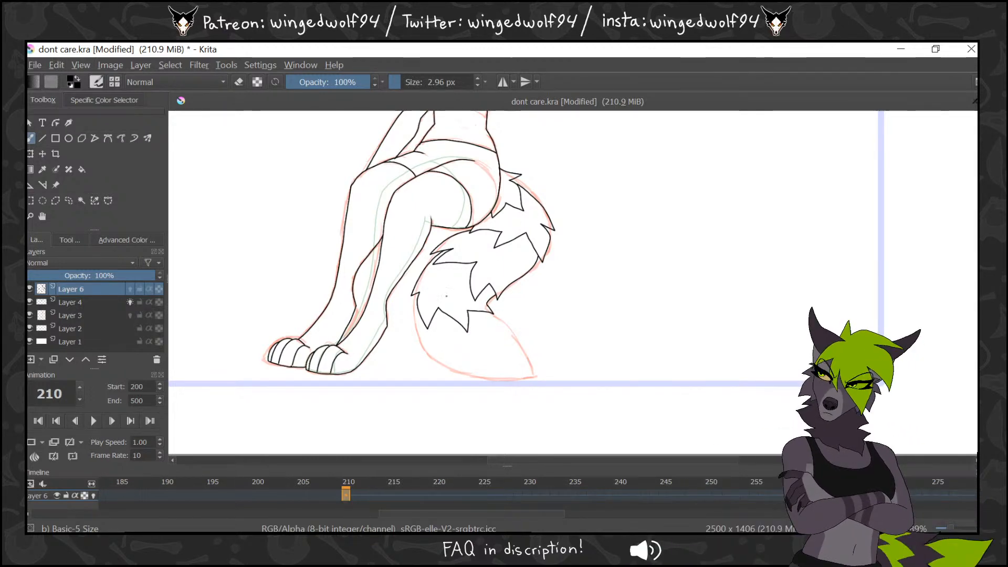
{"action": "mouse_move", "coordinate": [415, 318]}
{"action": "left_mouse_down"}
{"action": "mouse_move", "coordinate": [448, 374]}
{"action": "mouse_move", "coordinate": [452, 346]}
{"action": "mouse_move", "coordinate": [496, 354]}
{"action": "mouse_move", "coordinate": [478, 341]}
{"action": "mouse_move", "coordinate": [507, 333]}
{"action": "left_mouse_up"}
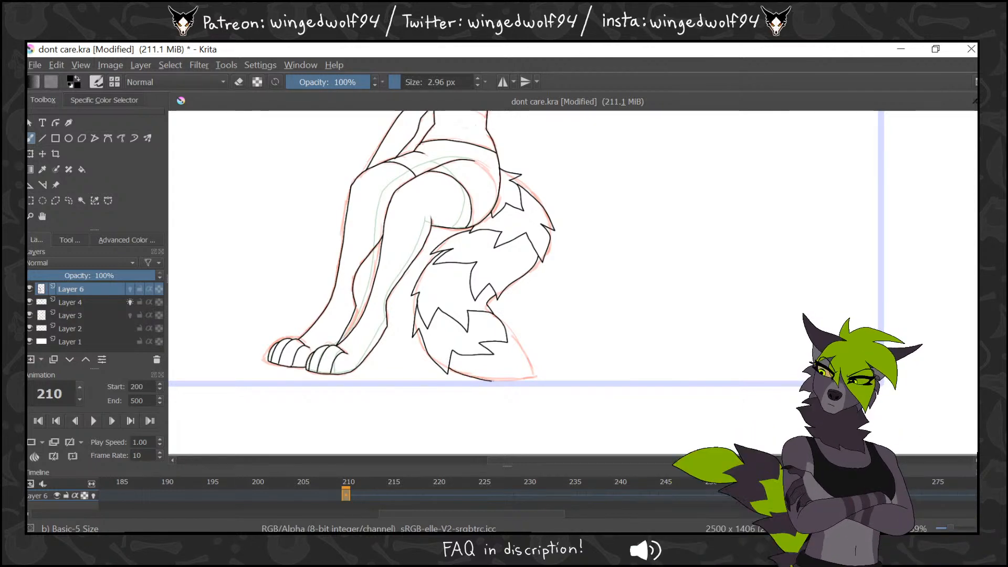
{"action": "left_click_drag", "start_coordinate": [486, 377], "coordinate": [540, 366]}
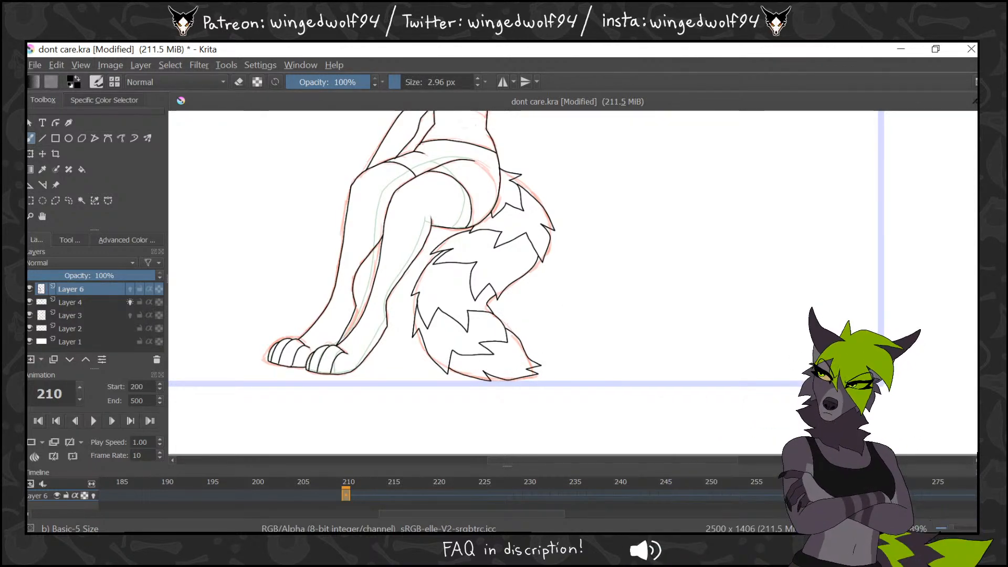
Merge the tail line art down into Layer 4 and play the animation with the Layer 3 sketch hidden
{"action": "mouse_move", "coordinate": [383, 490]}
{"action": "left_mouse_down"}
{"action": "mouse_move", "coordinate": [466, 488]}
{"action": "mouse_move", "coordinate": [366, 481]}
{"action": "left_mouse_up"}
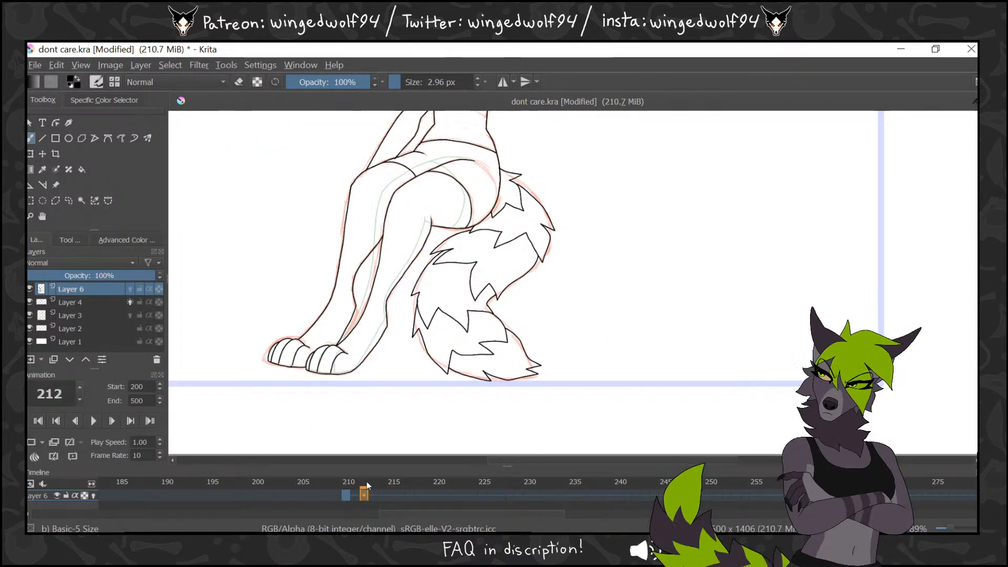
{"action": "key", "text": "ctrl+e"}
{"action": "left_click", "coordinate": [31, 216]}
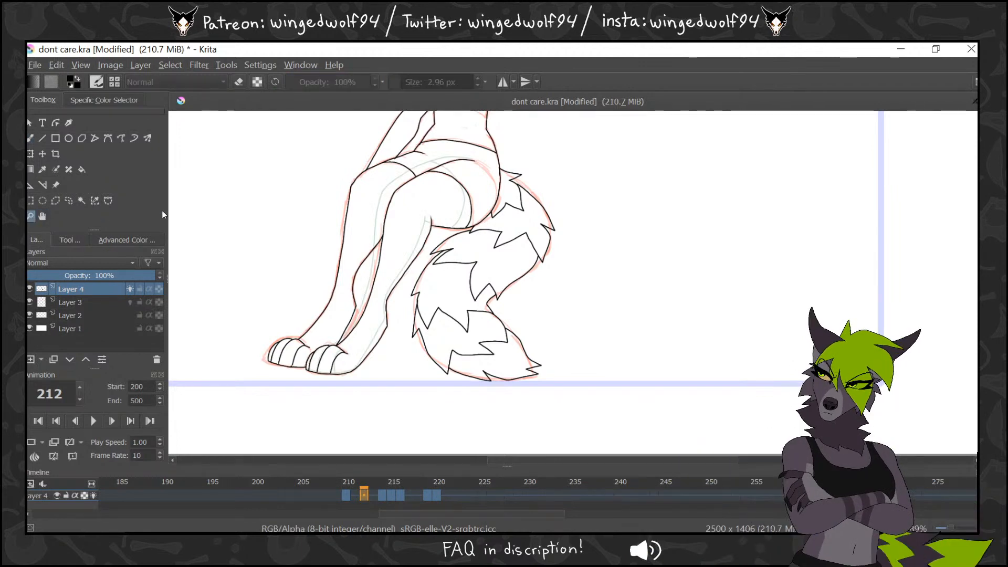
{"action": "left_click", "coordinate": [591, 195]}
{"action": "left_click", "coordinate": [30, 302]}
{"action": "key", "text": "space"}
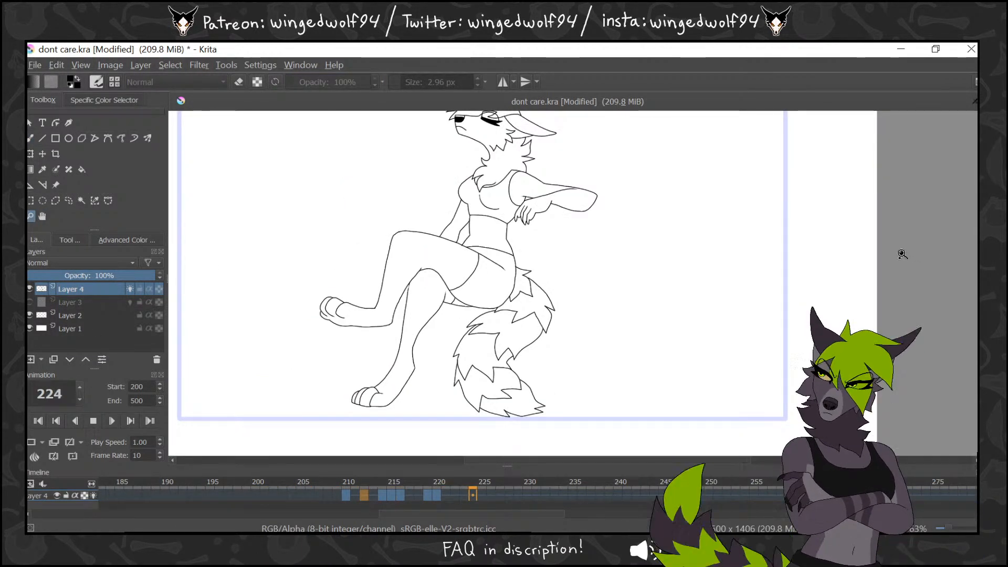
{"action": "left_click", "coordinate": [94, 421]}
Open colors.png from the LOSER folder, sample its dark fur color and return to dont care.kra
{"action": "left_click", "coordinate": [37, 67]}
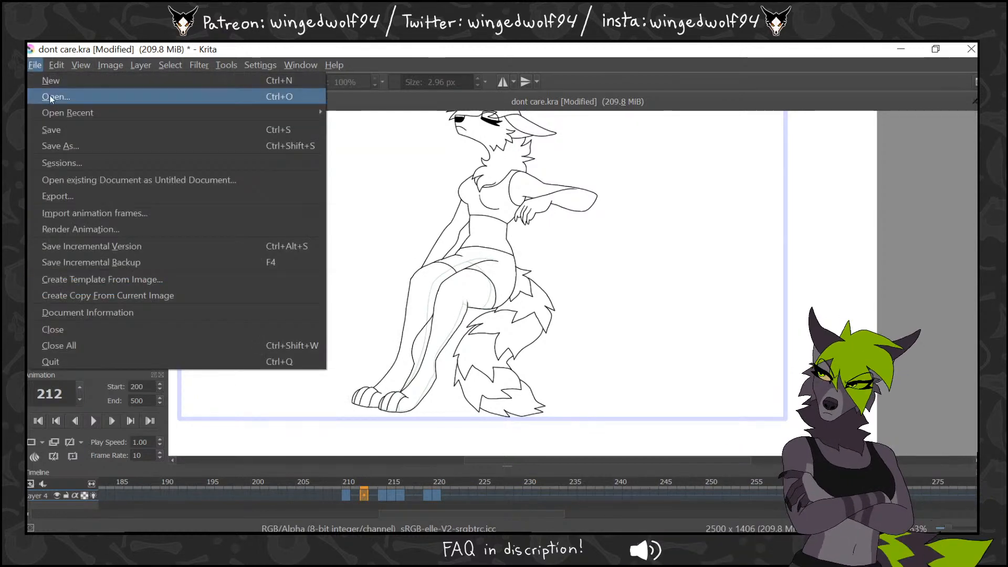
{"action": "left_click", "coordinate": [50, 94]}
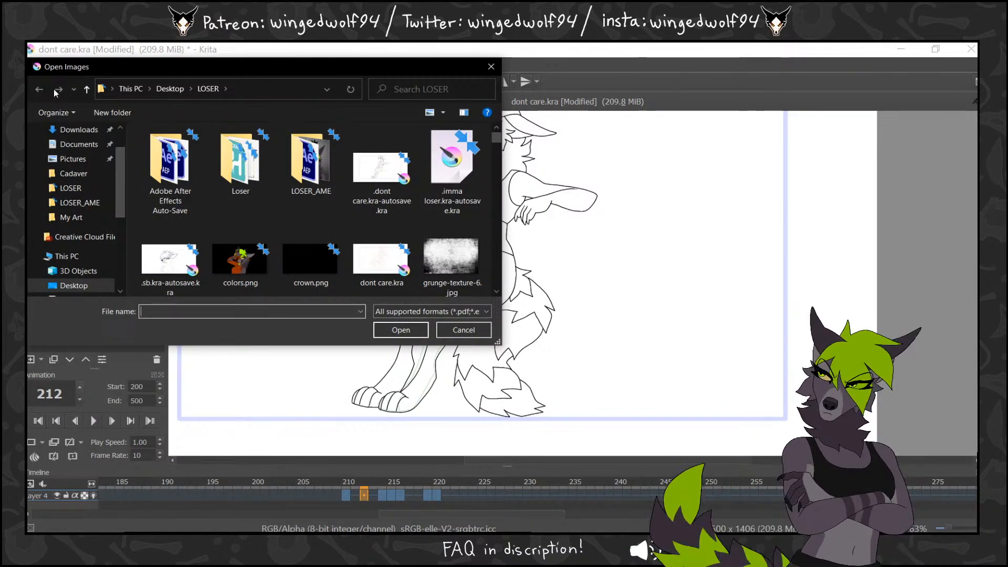
{"action": "left_click", "coordinate": [240, 257]}
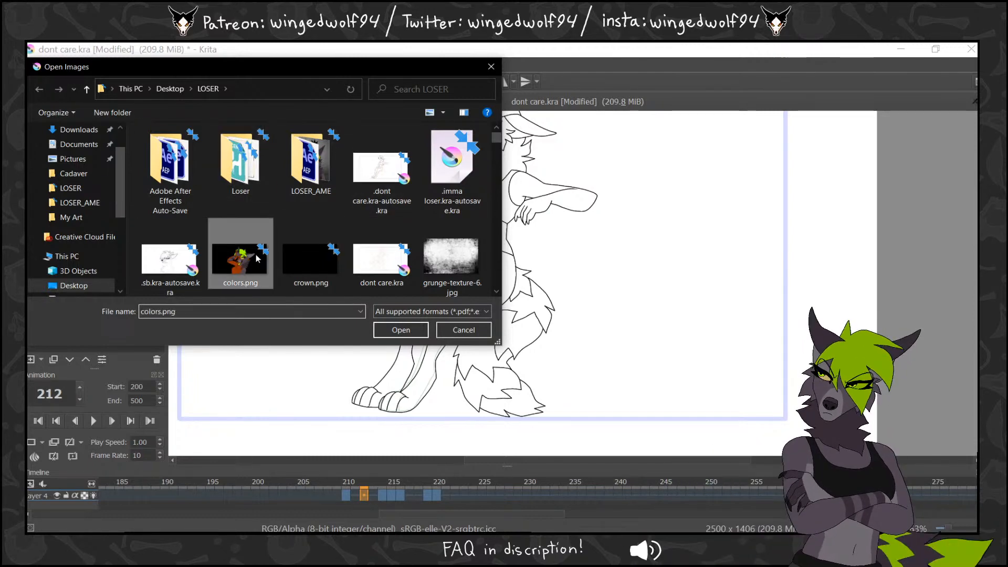
{"action": "left_click", "coordinate": [418, 335]}
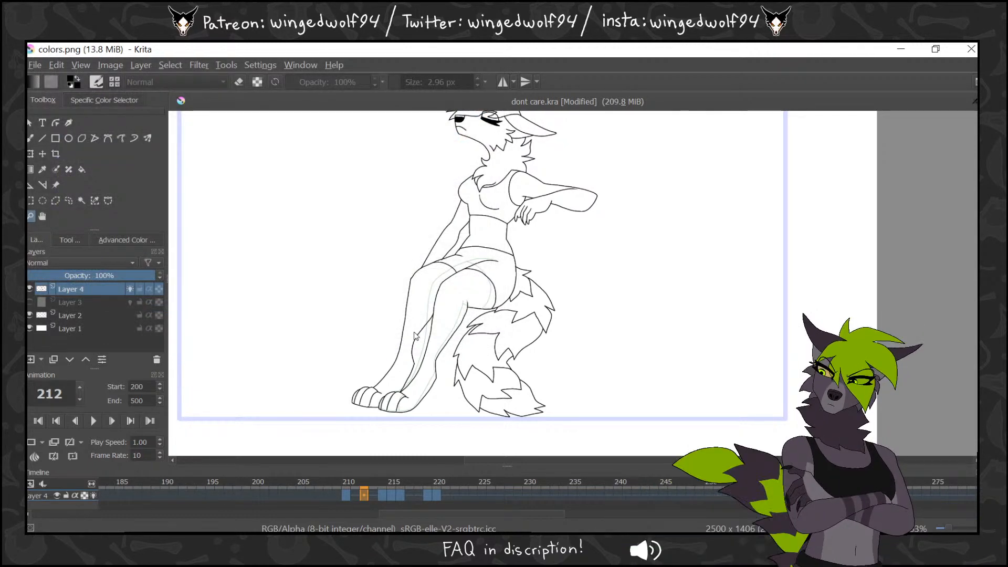
{"action": "key", "text": "f"}
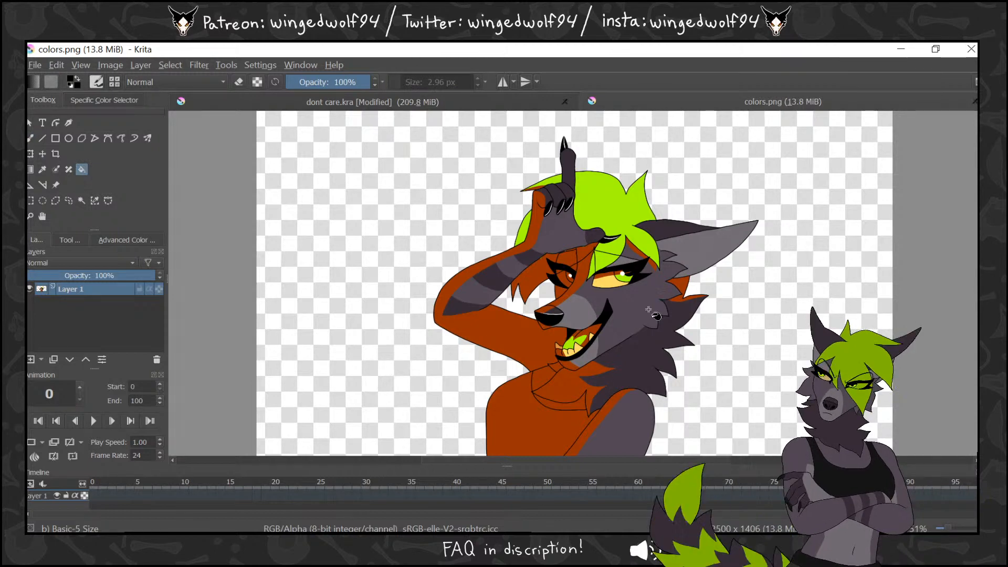
{"action": "left_click", "coordinate": [540, 97]}
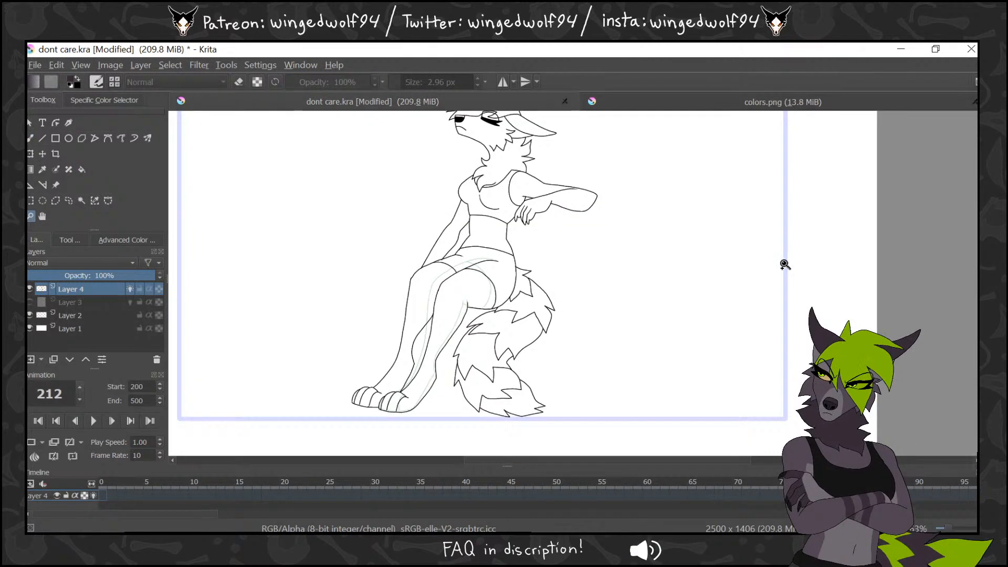
Add a new color layer directly below Layer 4 and create a blank frame on it at 210
{"action": "key", "text": "Insert"}
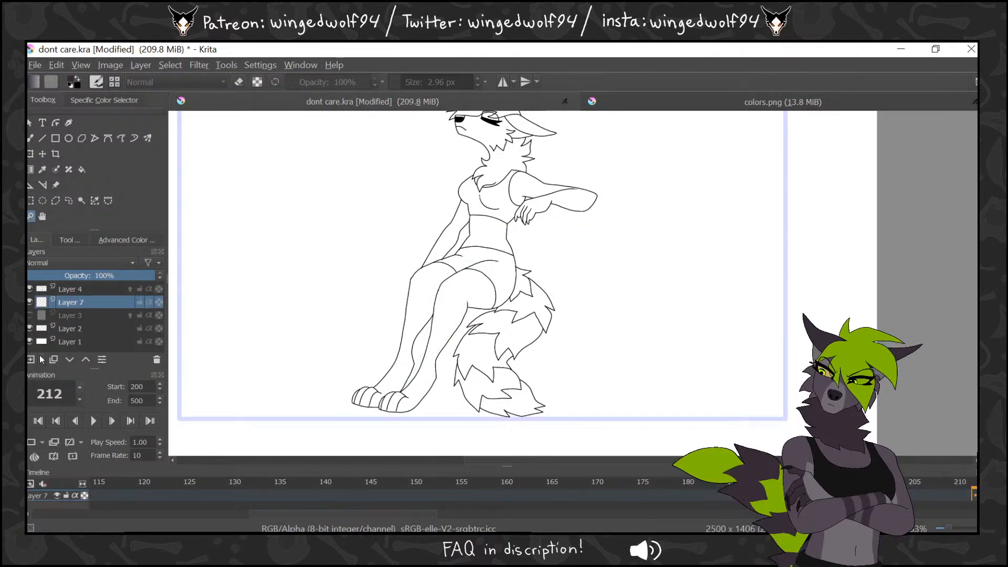
{"action": "left_click_drag", "start_coordinate": [580, 514], "coordinate": [548, 514]}
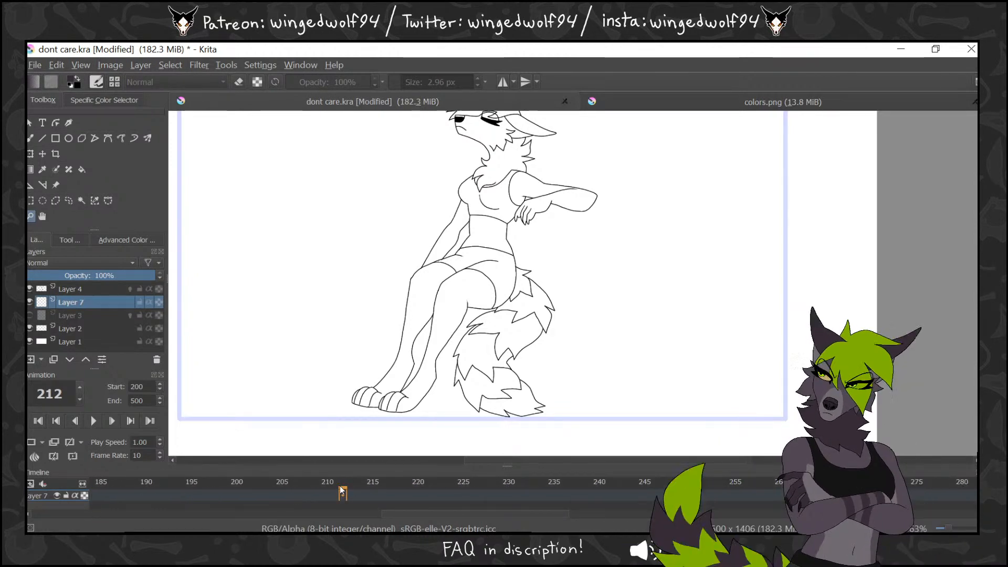
{"action": "mouse_move", "coordinate": [316, 492]}
{"action": "left_mouse_down"}
{"action": "mouse_move", "coordinate": [307, 494]}
{"action": "mouse_move", "coordinate": [325, 495]}
{"action": "left_mouse_up"}
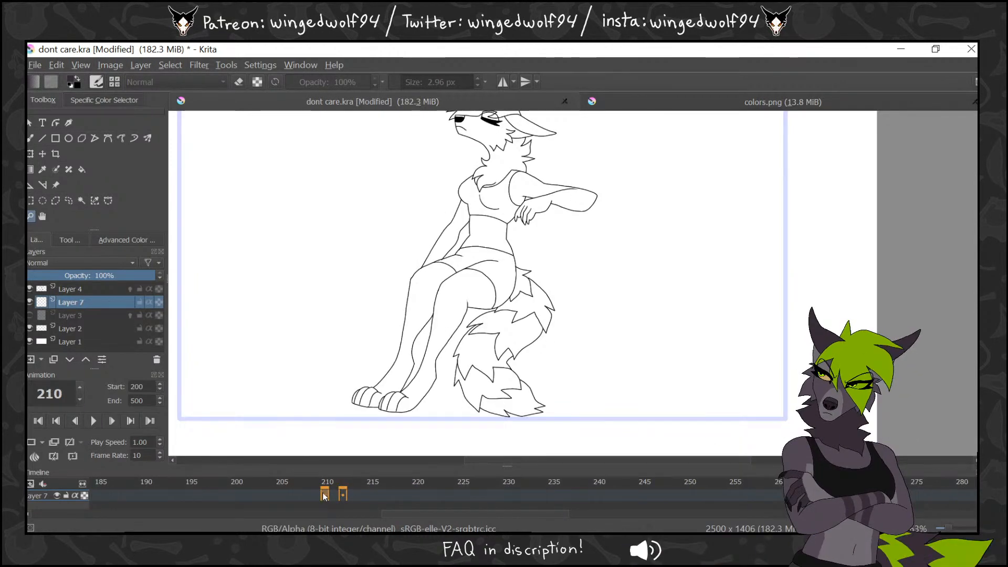
{"action": "left_click", "coordinate": [33, 442]}
Hide Layer 2 and select the character's silhouette by selecting the surrounding background and the arm gap, and inverting the selection
{"action": "left_click", "coordinate": [81, 200]}
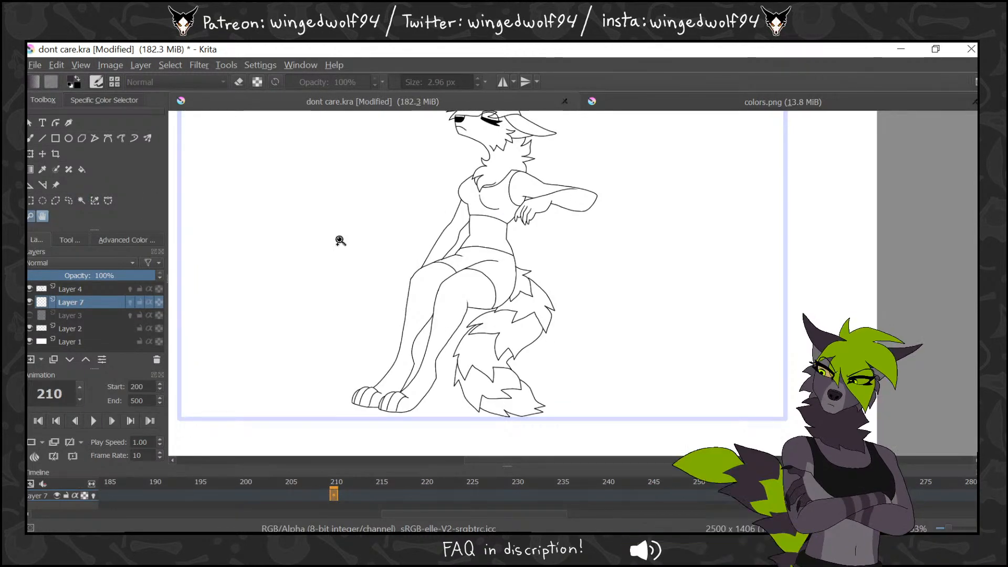
{"action": "left_click", "coordinate": [459, 251], "text": "ctrl"}
{"action": "left_click", "coordinate": [30, 328]}
{"action": "left_click", "coordinate": [500, 225]}
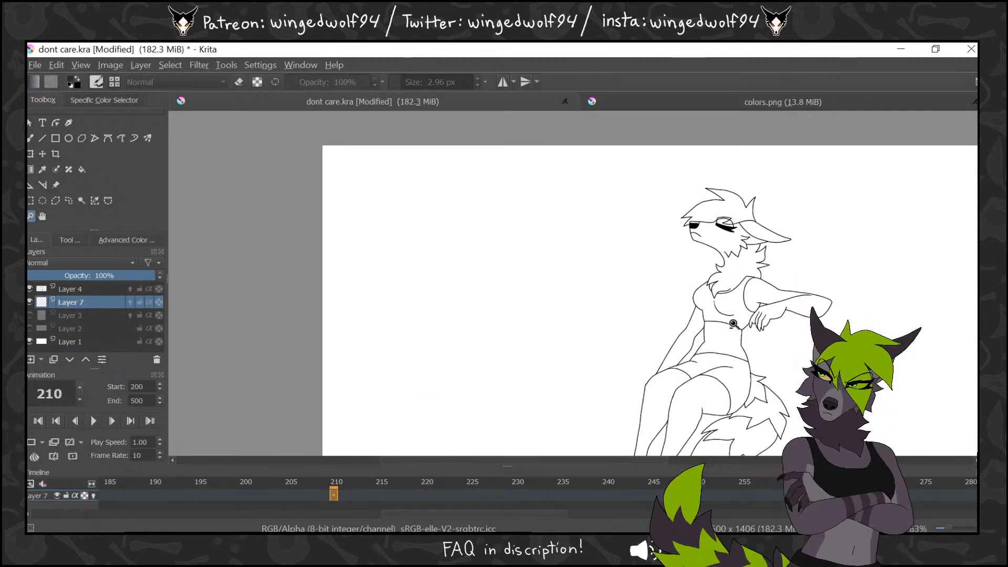
{"action": "key", "text": "minus"}
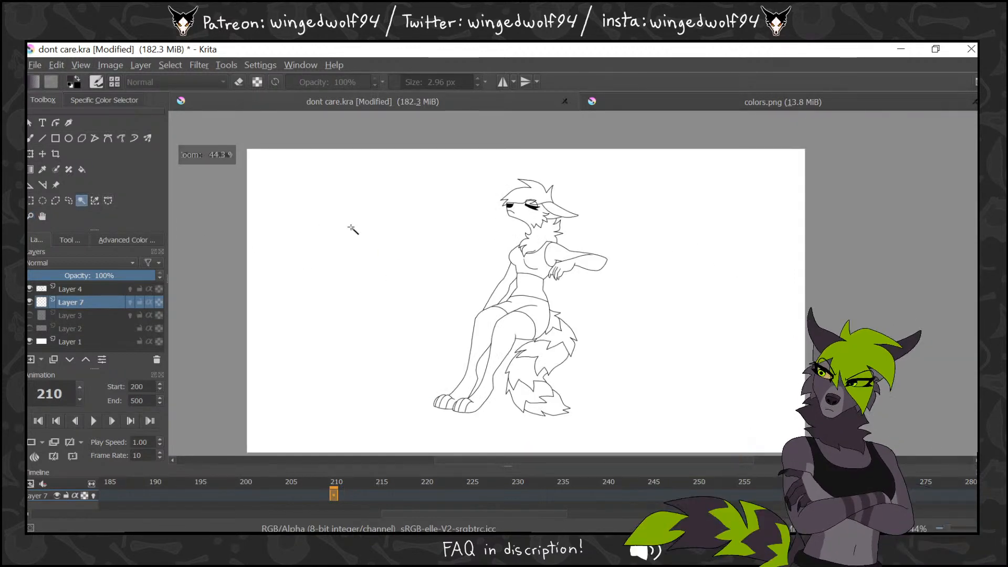
{"action": "left_click", "coordinate": [674, 308]}
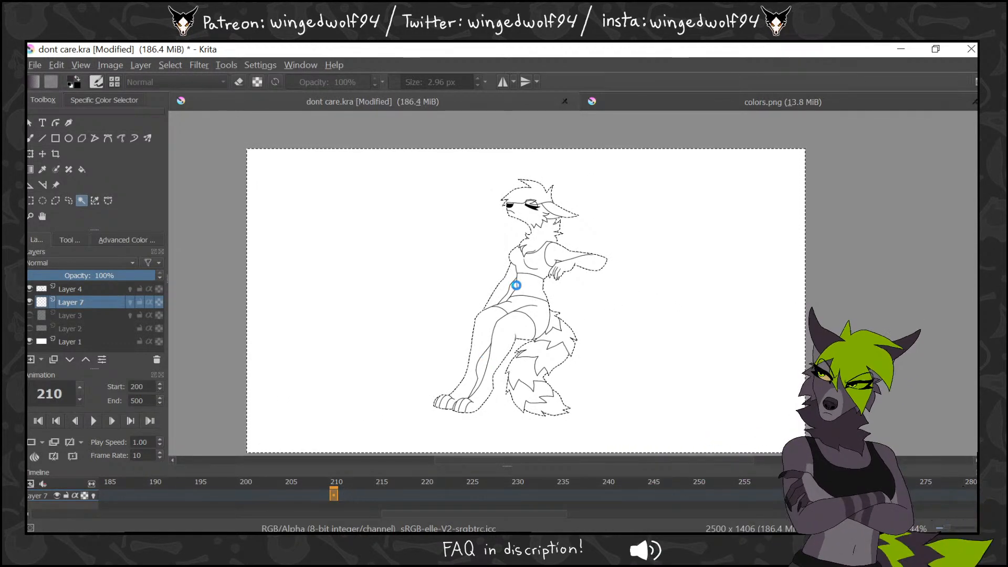
{"action": "left_click", "coordinate": [171, 67]}
{"action": "left_click", "coordinate": [203, 129]}
Change the brush smoothing mode and paint the whole selected silhouette on frame 210 in the dark fur color with a 352.77 px brush
{"action": "left_click", "coordinate": [32, 138]}
{"action": "left_click", "coordinate": [70, 239]}
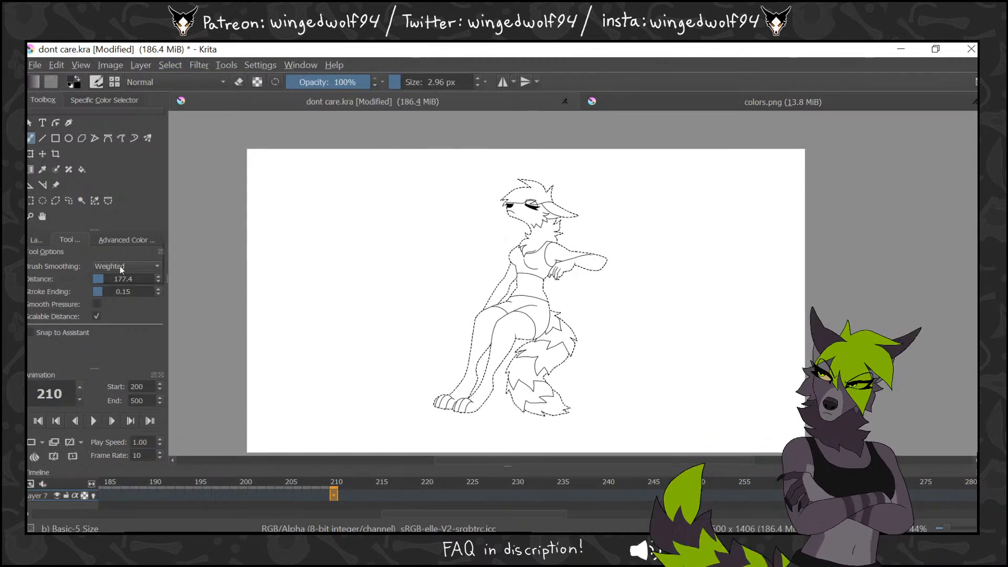
{"action": "left_click", "coordinate": [113, 266]}
{"action": "left_click", "coordinate": [103, 246]}
{"action": "left_click", "coordinate": [37, 239]}
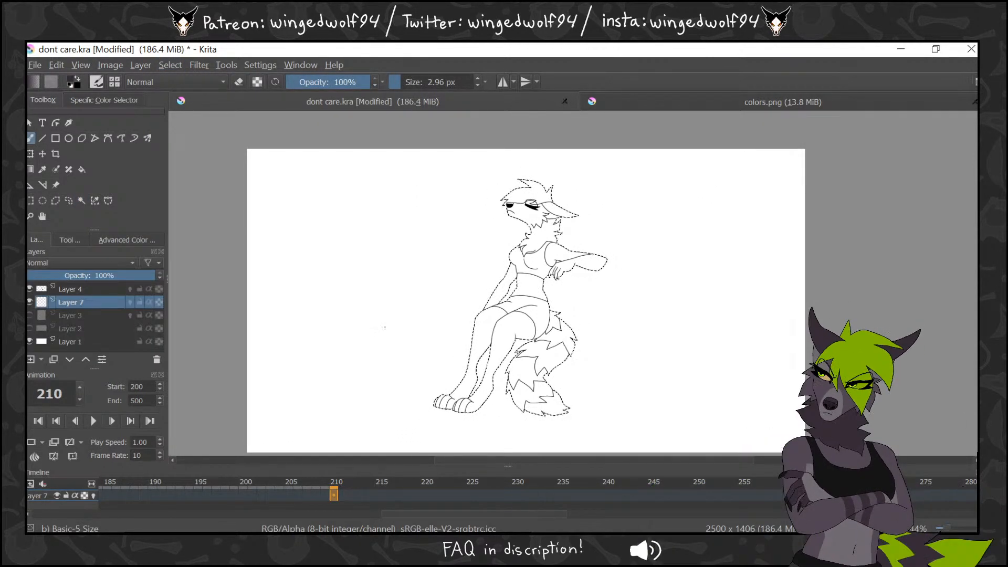
{"action": "left_click_drag", "start_coordinate": [590, 163], "coordinate": [491, 212]}
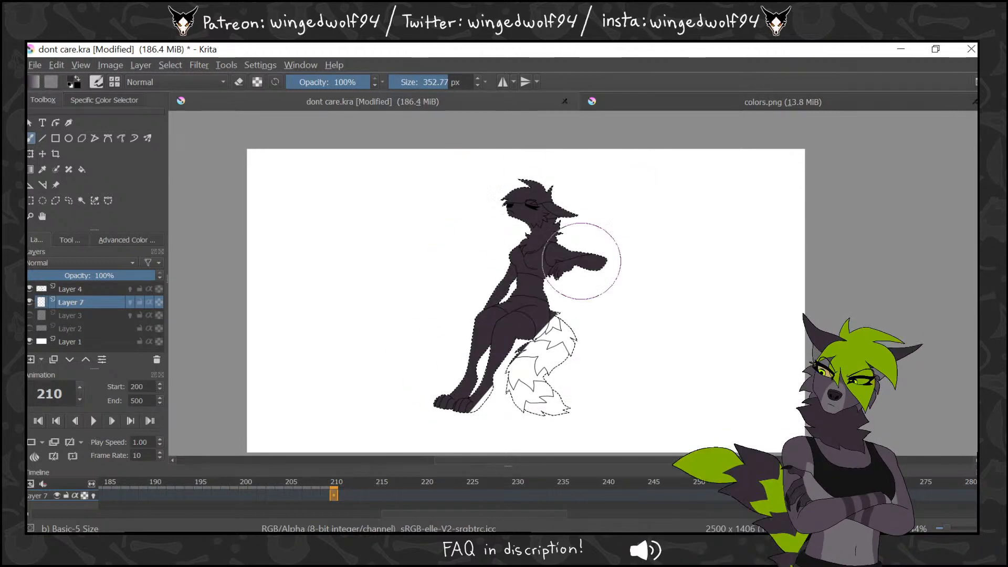
{"action": "mouse_move", "coordinate": [581, 260]}
{"action": "left_mouse_down"}
{"action": "mouse_move", "coordinate": [591, 338]}
{"action": "mouse_move", "coordinate": [561, 455]}
{"action": "left_mouse_up"}
Add a blank color frame at 214 and paint the character's silhouette dark on it, using an inverted selection of the background and arm gap
{"action": "left_click", "coordinate": [343, 493]}
{"action": "left_click", "coordinate": [352, 493]}
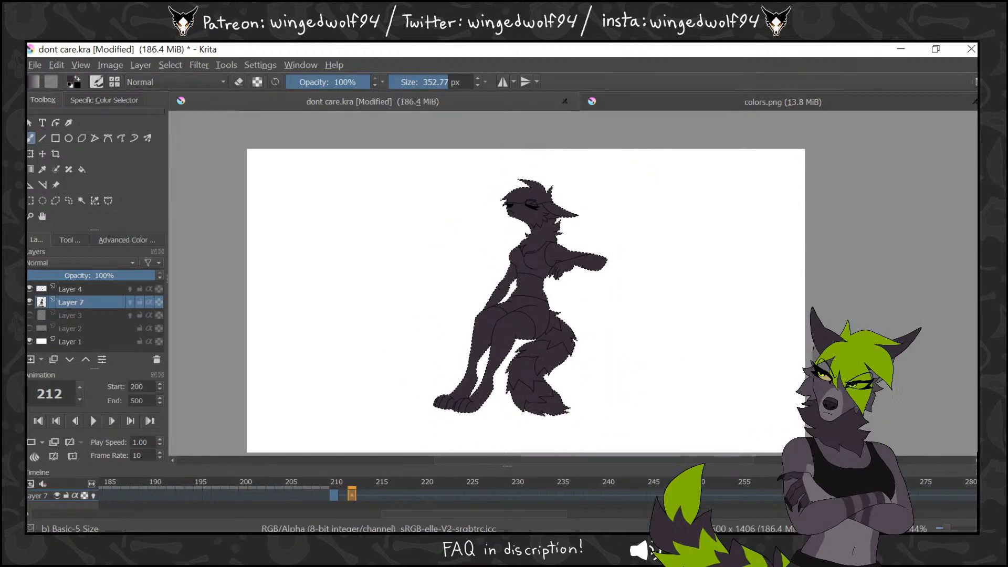
{"action": "left_click", "coordinate": [361, 498]}
{"action": "left_click", "coordinate": [370, 495]}
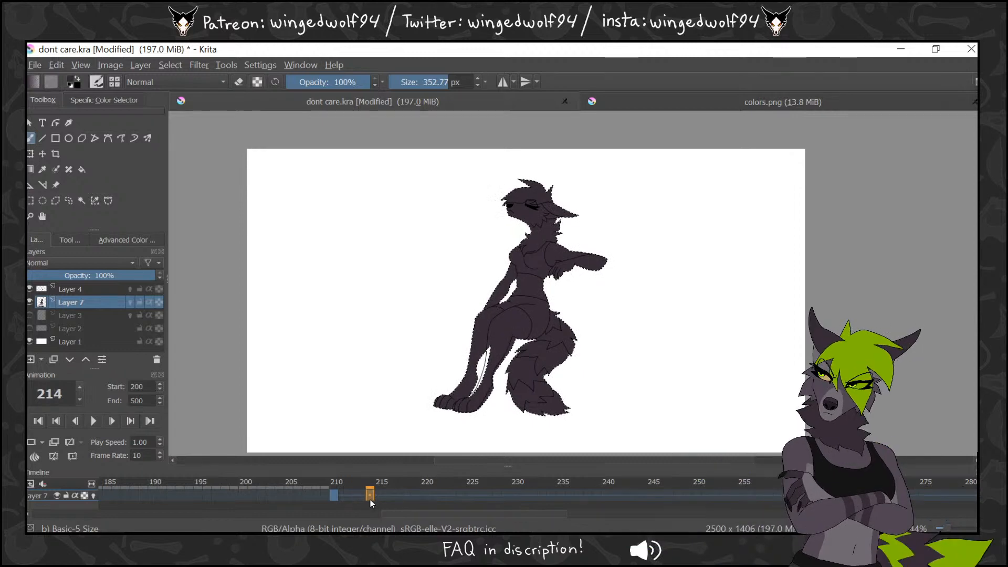
{"action": "left_click", "coordinate": [82, 202]}
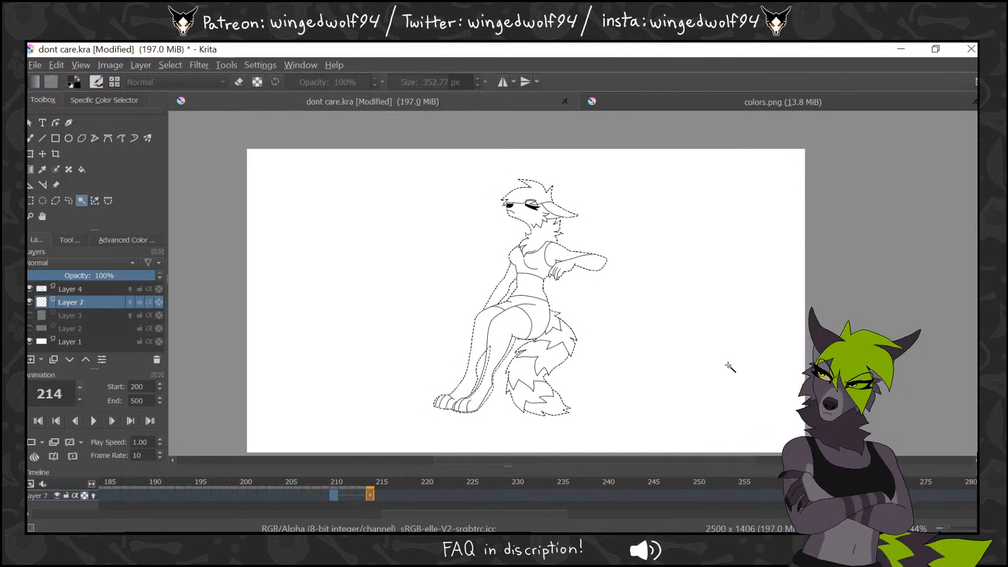
{"action": "left_click", "coordinate": [629, 324]}
{"action": "left_click", "coordinate": [514, 283], "text": "shift"}
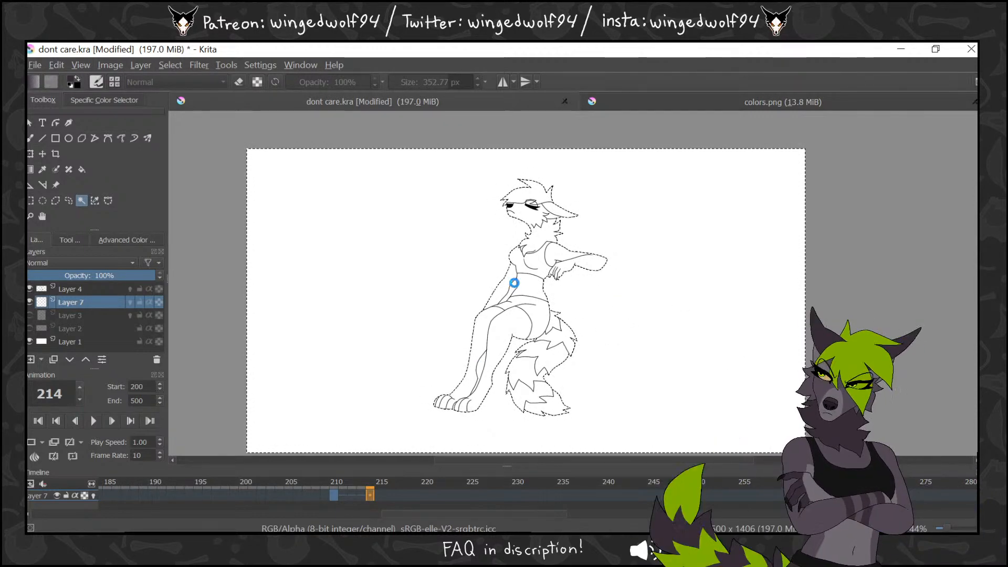
{"action": "left_click", "coordinate": [171, 65]}
{"action": "left_click", "coordinate": [199, 128]}
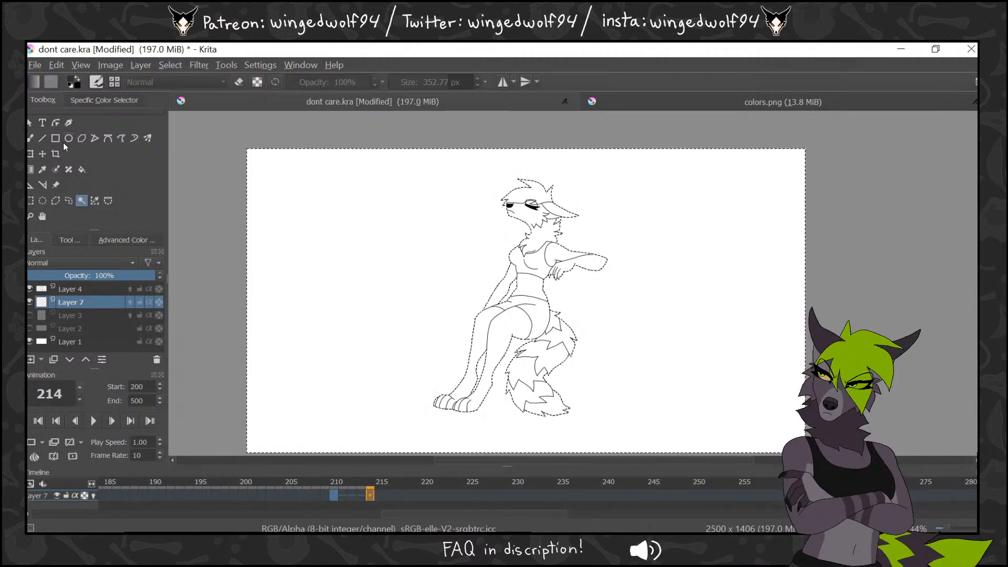
{"action": "left_click", "coordinate": [31, 138]}
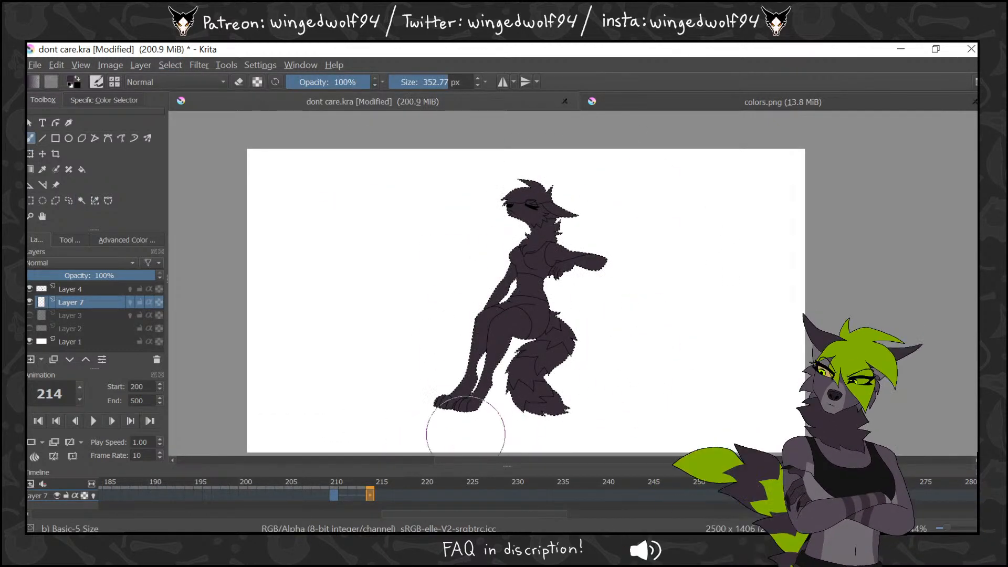
Create a blank color frame at 215, select the leg-raised silhouette by inverting the background selection, and paint it in the dark fur color
{"action": "key", "text": "period"}
{"action": "left_click", "coordinate": [81, 200]}
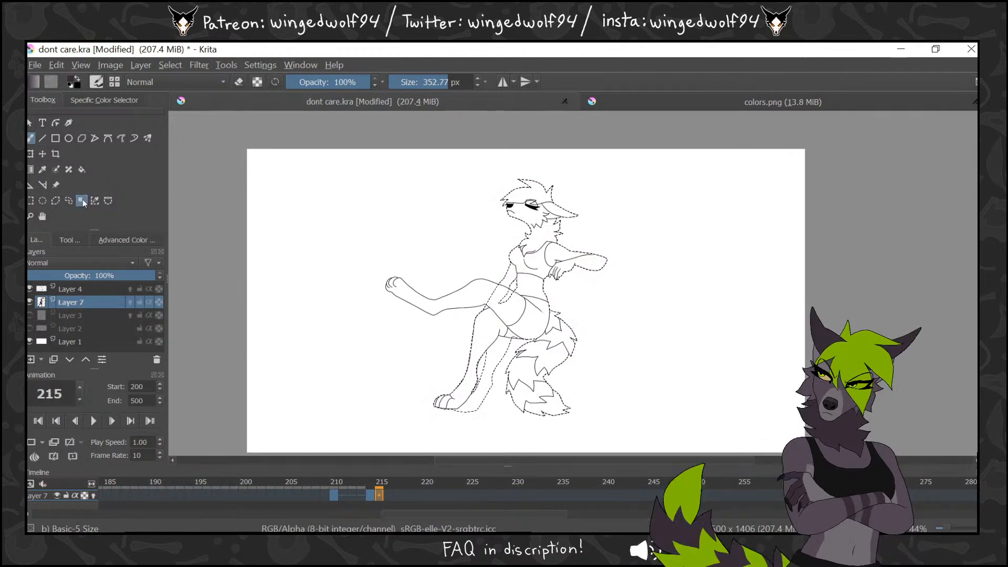
{"action": "left_click", "coordinate": [682, 263]}
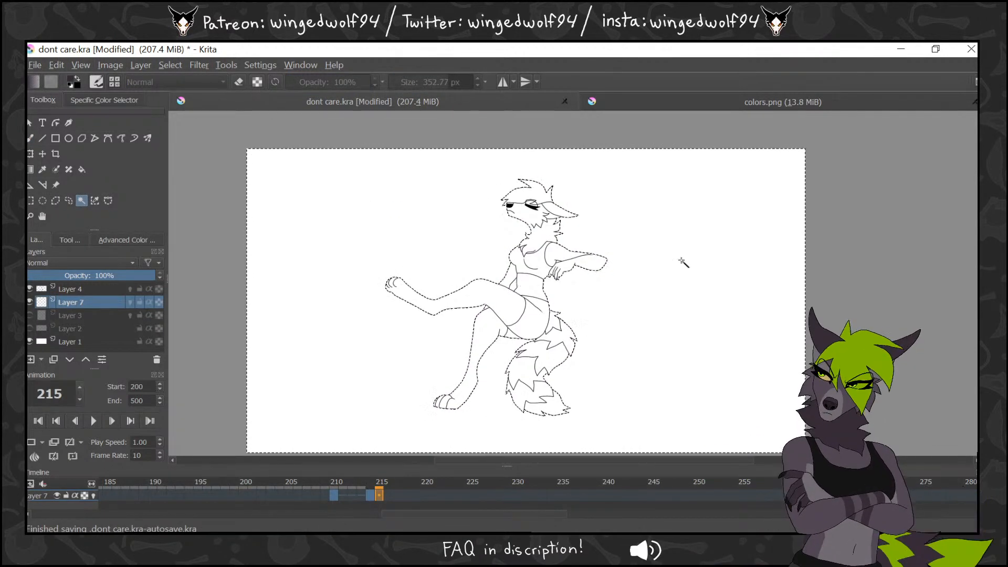
{"action": "left_click", "coordinate": [171, 65]}
{"action": "left_click", "coordinate": [203, 129]}
{"action": "key", "text": "b"}
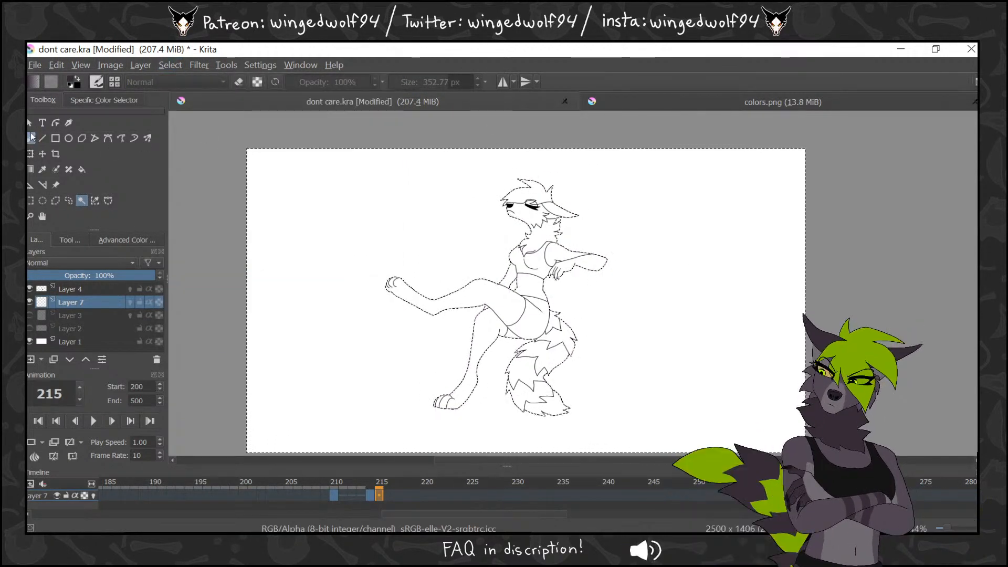
{"action": "mouse_move", "coordinate": [450, 176]}
{"action": "left_mouse_down"}
{"action": "mouse_move", "coordinate": [557, 152]}
{"action": "mouse_move", "coordinate": [589, 206]}
{"action": "left_mouse_up"}
{"action": "key", "text": "ctrl+z"}
{"action": "left_click", "coordinate": [171, 65]}
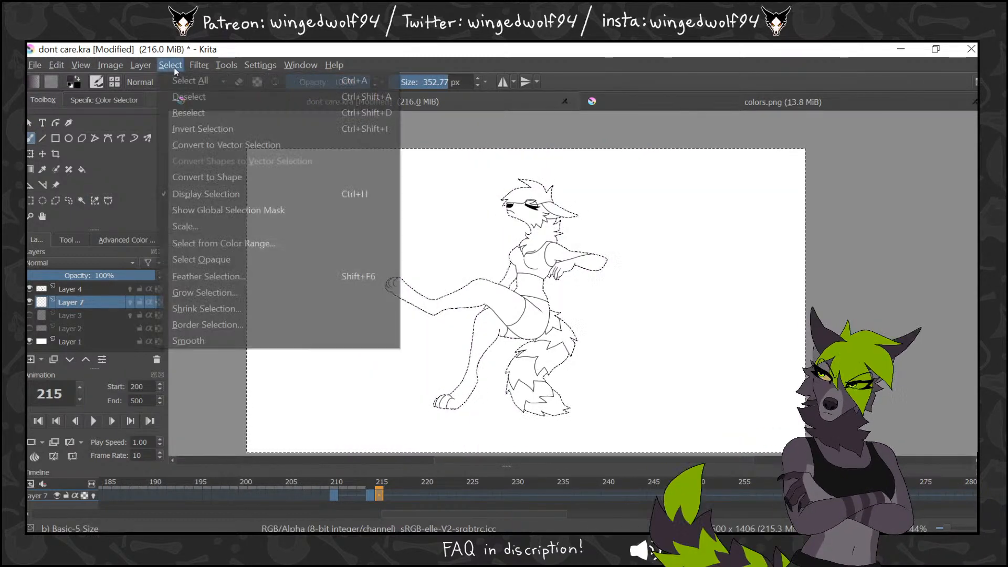
{"action": "left_click", "coordinate": [203, 129]}
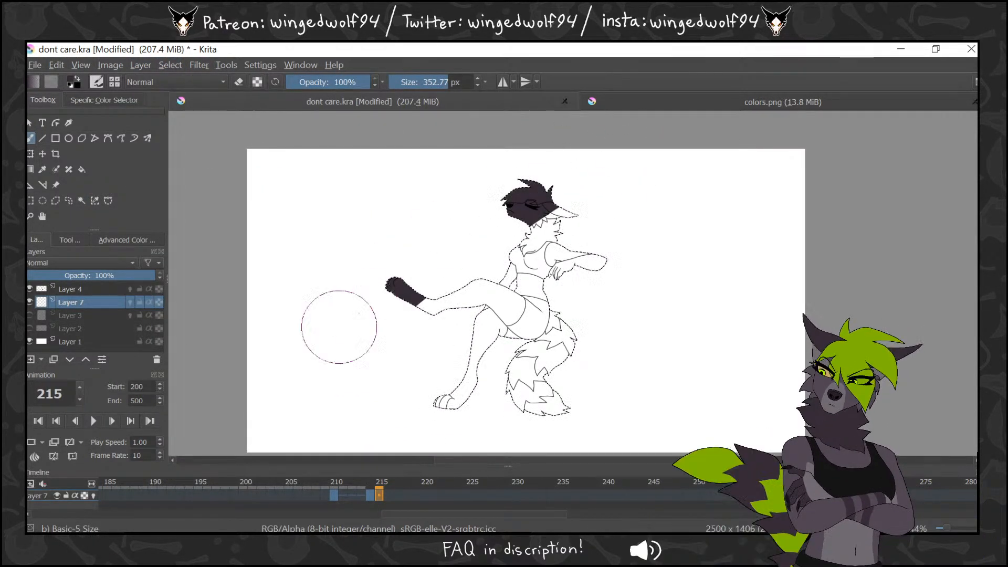
{"action": "left_click_drag", "start_coordinate": [339, 326], "coordinate": [580, 308]}
Give Layer 7 a blank frame at 216 and paint that pose's silhouette dark within an inverted background selection
{"action": "left_click", "coordinate": [389, 496]}
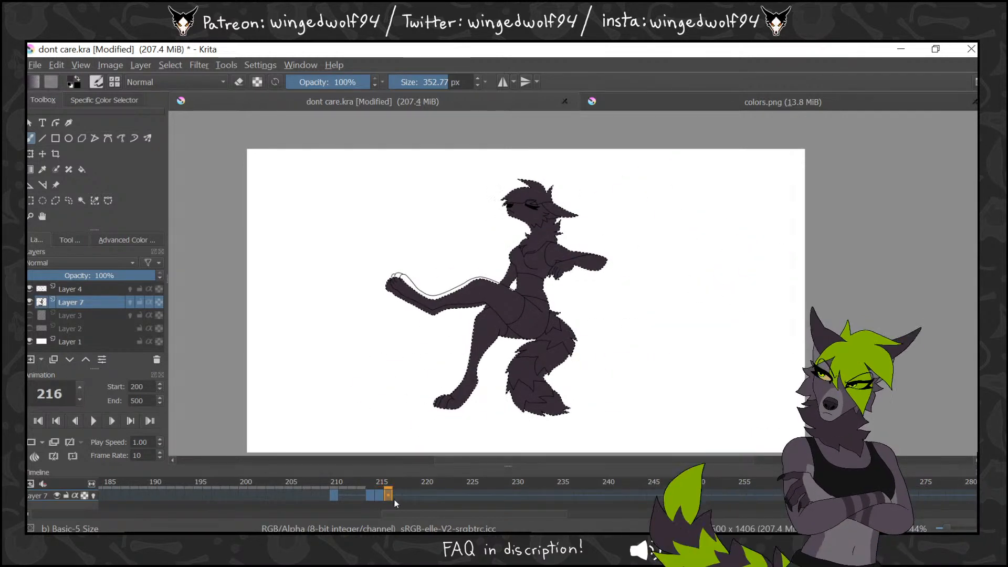
{"action": "left_click", "coordinate": [32, 442]}
{"action": "left_click", "coordinate": [81, 200]}
{"action": "left_click", "coordinate": [367, 214]}
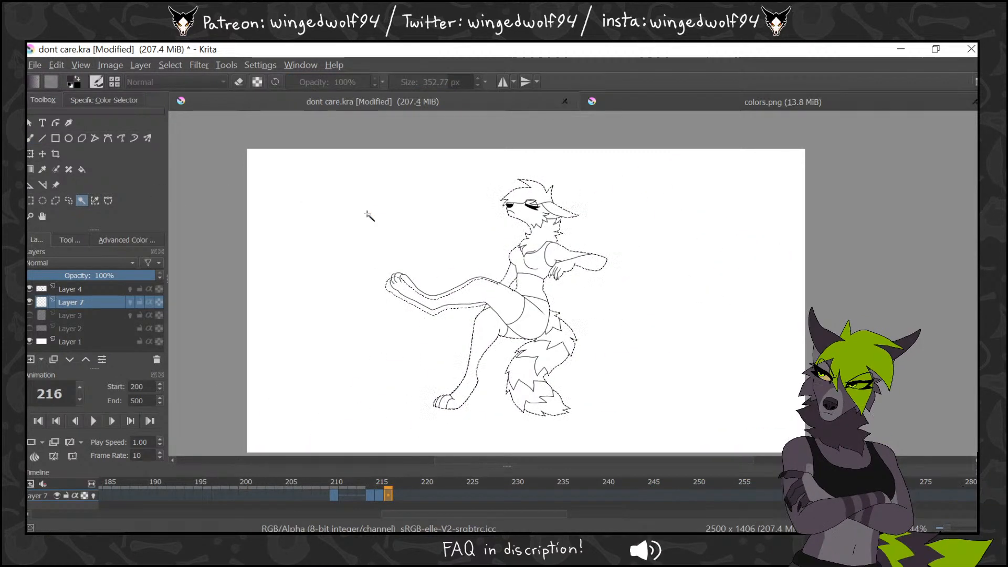
{"action": "left_click", "coordinate": [170, 65]}
{"action": "left_click", "coordinate": [197, 129]}
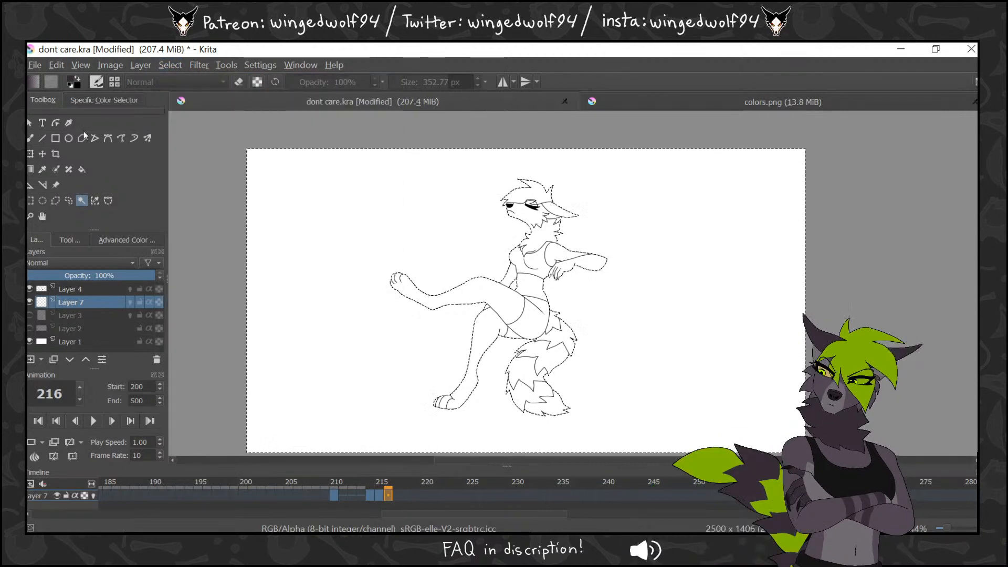
{"action": "left_click", "coordinate": [32, 138]}
{"action": "mouse_move", "coordinate": [391, 301]}
{"action": "left_mouse_down"}
{"action": "mouse_move", "coordinate": [541, 133]}
{"action": "mouse_move", "coordinate": [664, 191]}
{"action": "mouse_move", "coordinate": [571, 419]}
{"action": "left_mouse_up"}
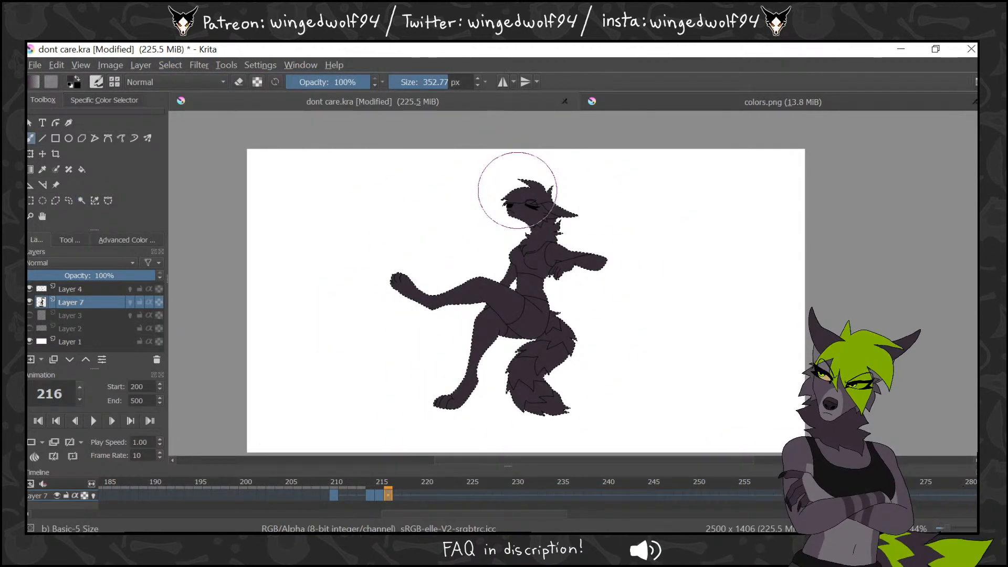
Skip to frame 219, make it a blank color frame, and paint its inverted-selection silhouette in the dark fur color
{"action": "left_click", "coordinate": [398, 495]}
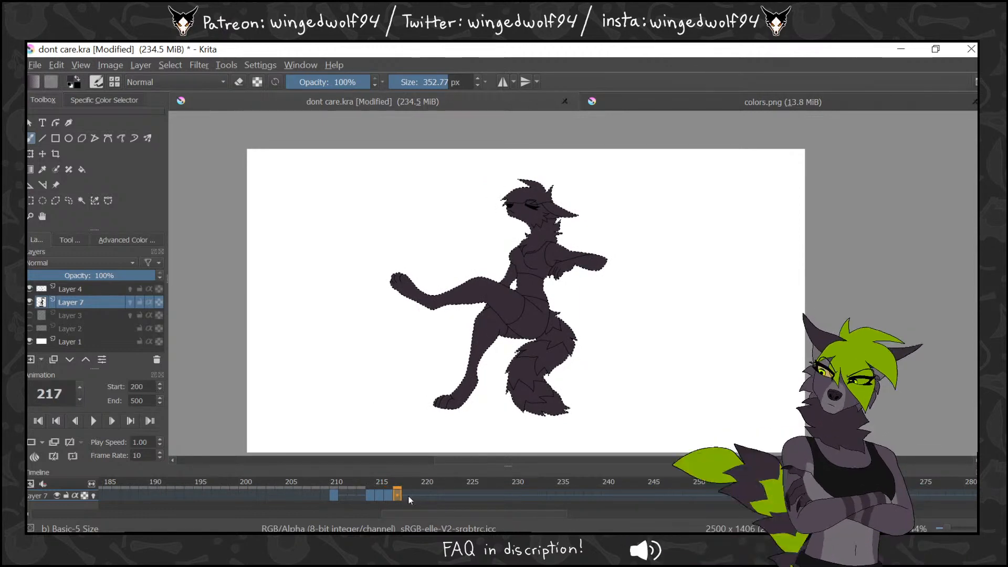
{"action": "left_click", "coordinate": [408, 496]}
{"action": "left_click", "coordinate": [406, 494]}
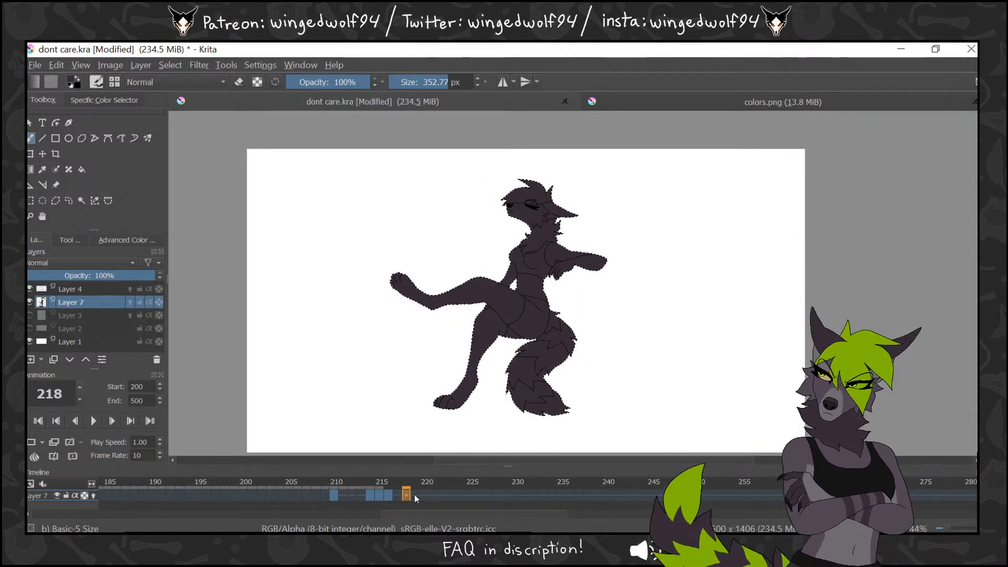
{"action": "left_click", "coordinate": [415, 496]}
{"action": "left_click", "coordinate": [32, 441]}
{"action": "left_click", "coordinate": [82, 201]}
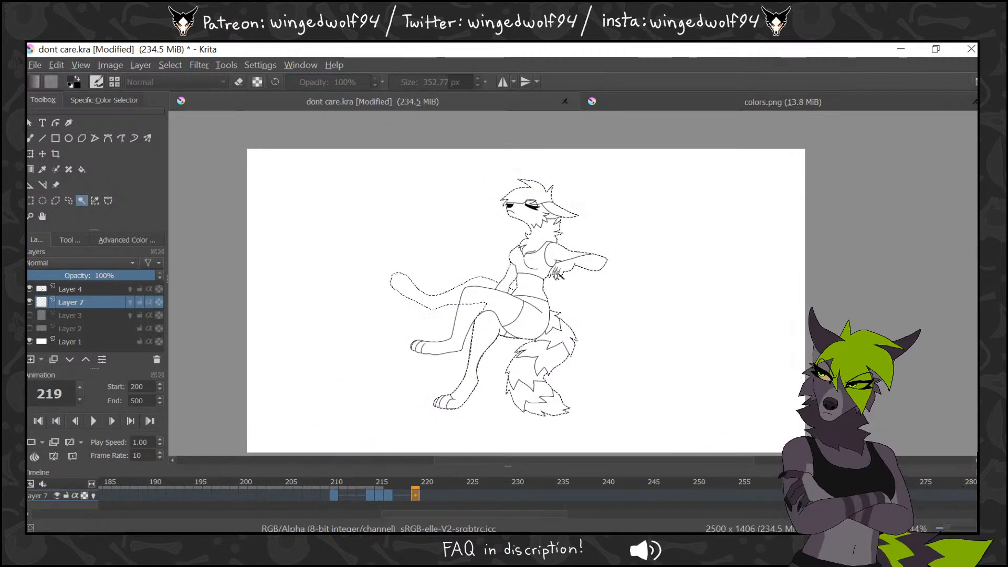
{"action": "left_click", "coordinate": [515, 288]}
{"action": "left_click", "coordinate": [170, 65]}
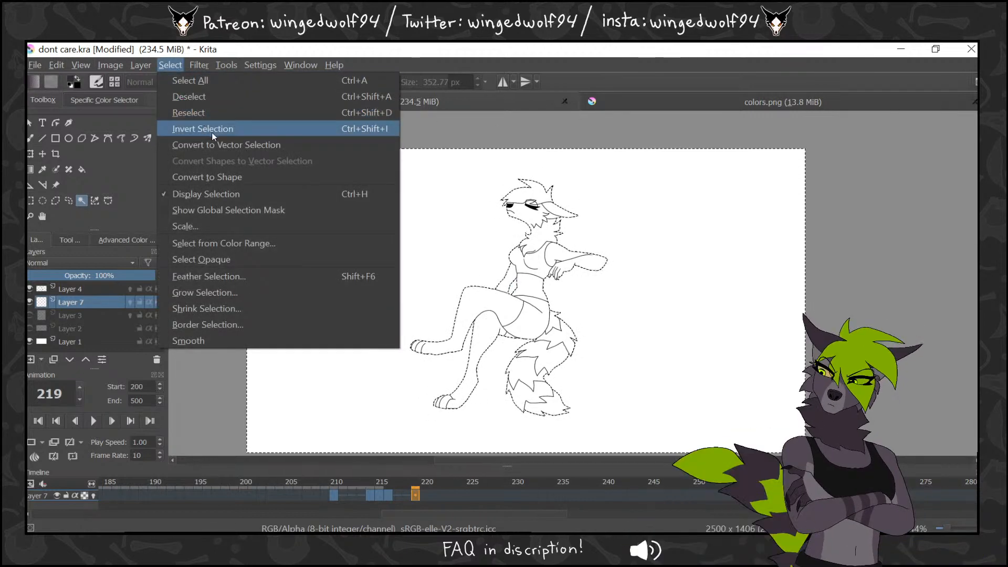
{"action": "left_click", "coordinate": [183, 128]}
{"action": "key", "text": "b"}
{"action": "mouse_move", "coordinate": [407, 333]}
{"action": "left_mouse_down"}
{"action": "mouse_move", "coordinate": [519, 411]}
{"action": "mouse_move", "coordinate": [570, 389]}
{"action": "left_mouse_up"}
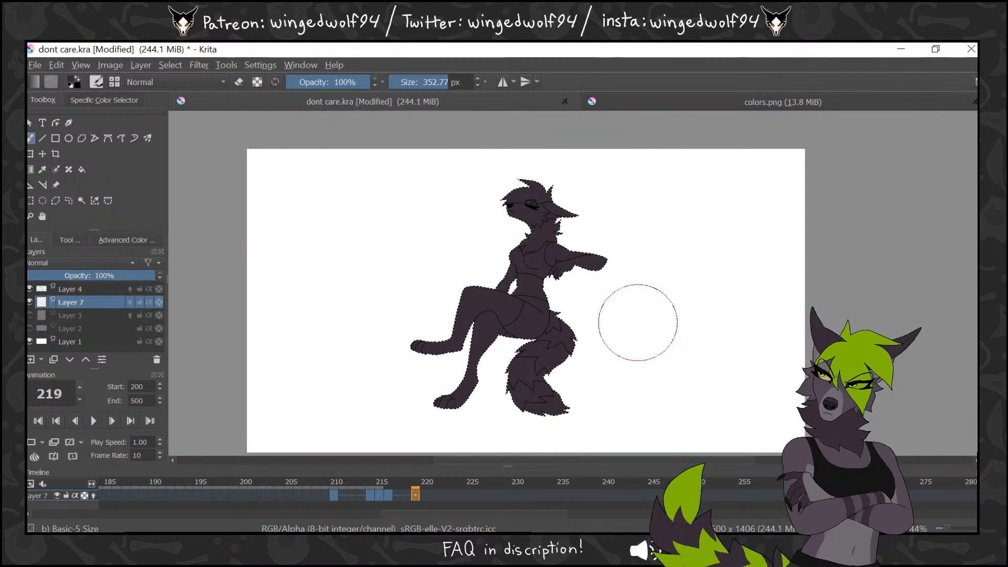
Add a blank color frame at 220 and paint the crossed-leg silhouette dark inside the inverted selection of its surroundings
{"action": "left_click", "coordinate": [424, 496]}
{"action": "key", "text": "ctrl+z"}
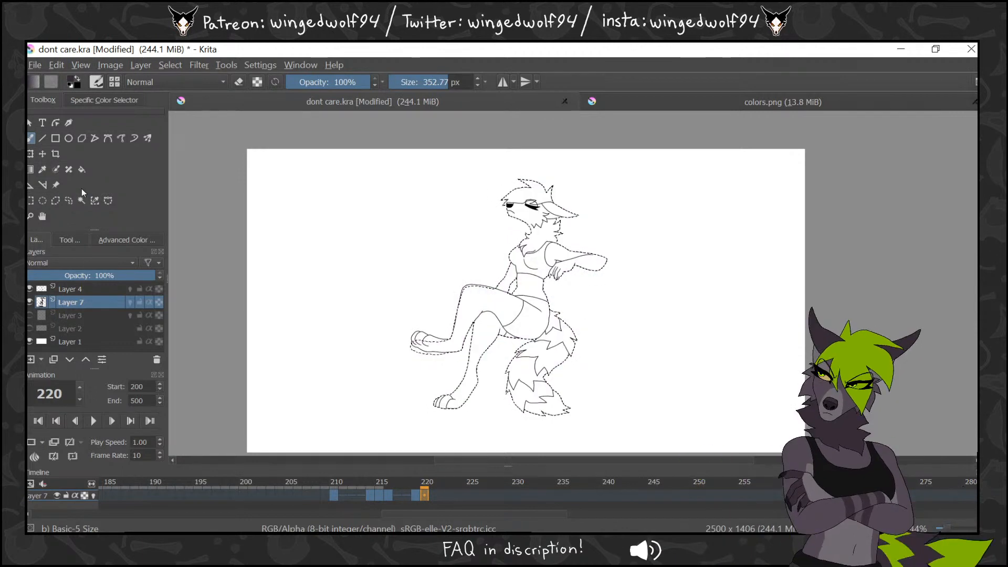
{"action": "left_click", "coordinate": [82, 200]}
{"action": "left_click", "coordinate": [517, 288]}
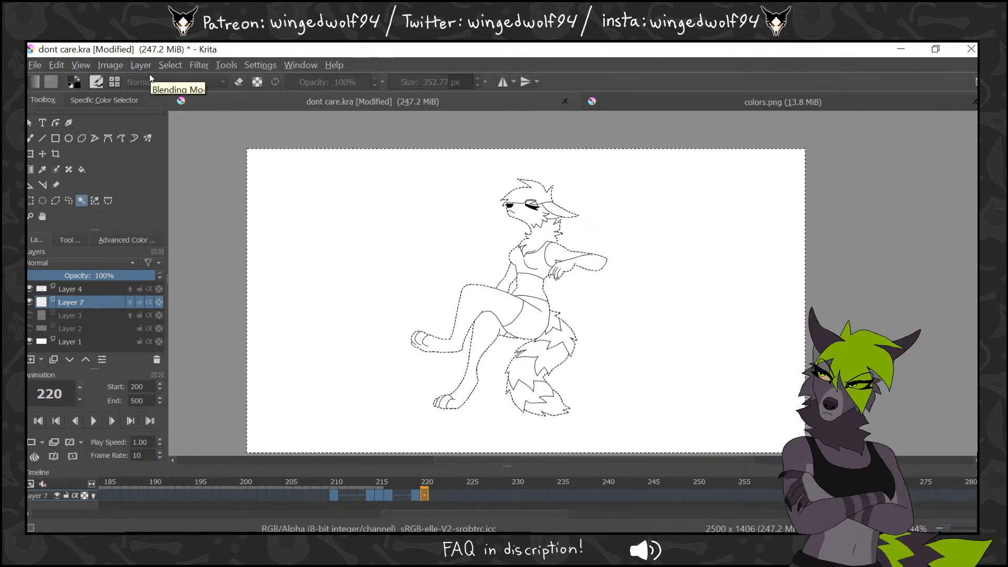
{"action": "left_click", "coordinate": [170, 66]}
{"action": "left_click", "coordinate": [191, 103]}
{"action": "left_click", "coordinate": [33, 137]}
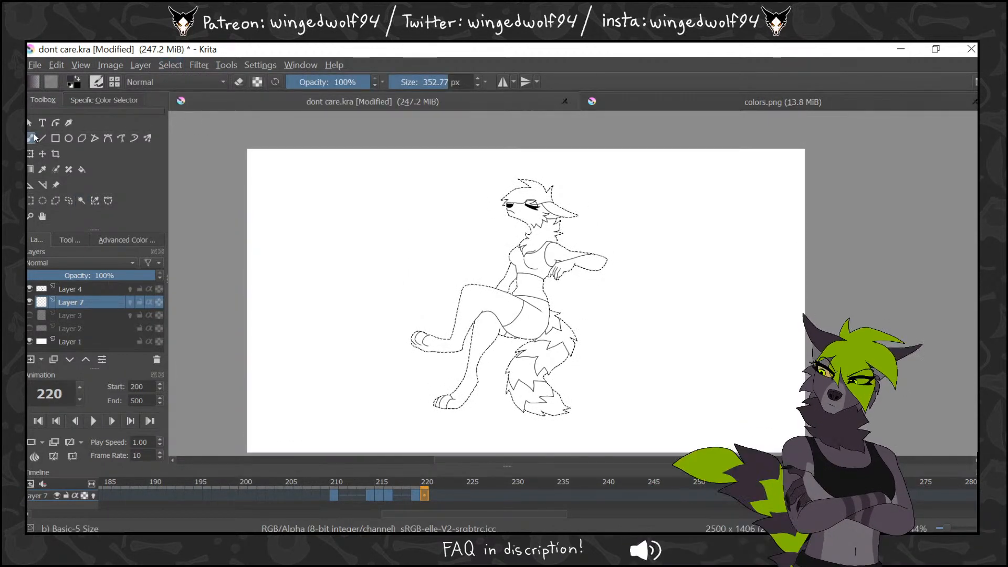
{"action": "mouse_move", "coordinate": [612, 176]}
{"action": "left_mouse_down"}
{"action": "mouse_move", "coordinate": [473, 271]}
{"action": "mouse_move", "coordinate": [451, 396]}
{"action": "mouse_move", "coordinate": [559, 420]}
{"action": "left_mouse_up"}
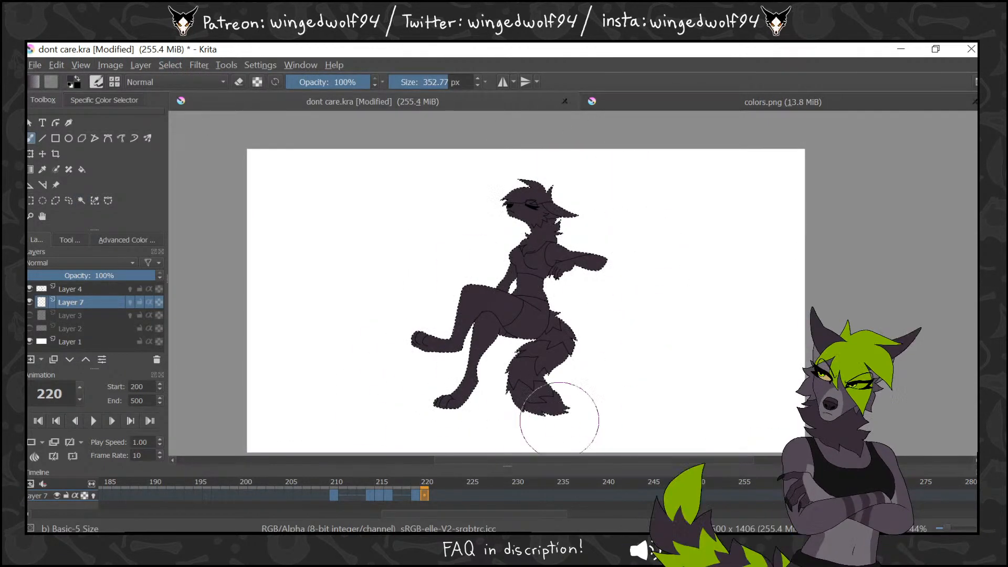
Clear the selection and play the animation from frame 210 to check the base color against the line art
{"action": "left_click", "coordinate": [435, 496]}
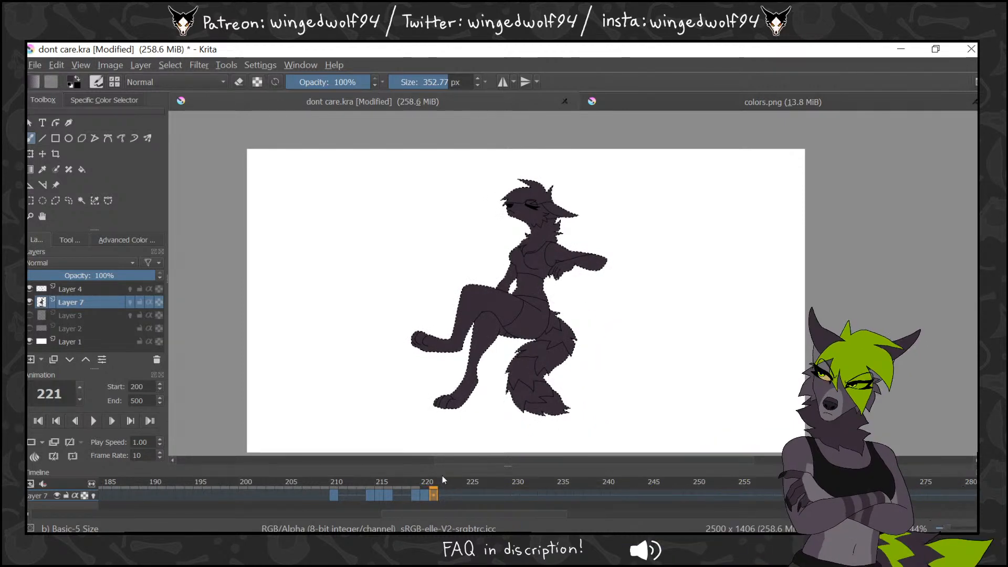
{"action": "left_click", "coordinate": [169, 65]}
{"action": "left_click", "coordinate": [192, 103]}
{"action": "left_click", "coordinate": [331, 494]}
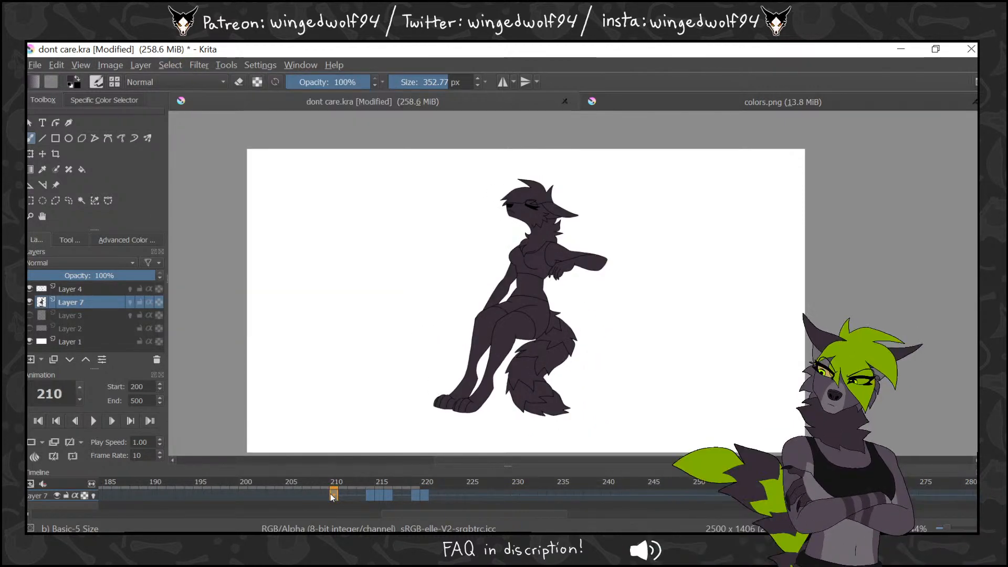
{"action": "key", "text": "space"}
{"action": "key", "text": "space"}
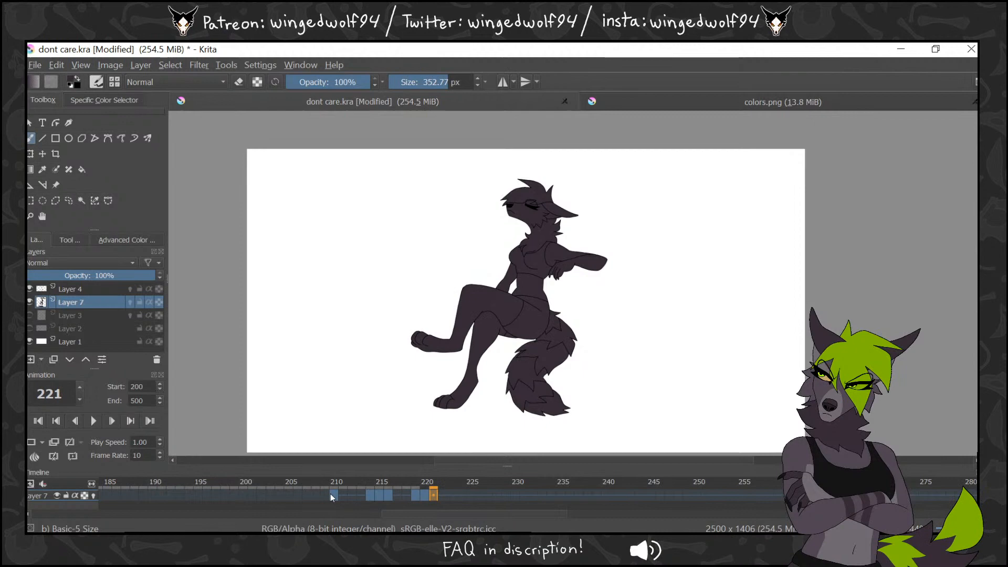
Switch to colors.png, sample the bright green of the hair, and return to dont care.kra
{"action": "left_click", "coordinate": [658, 100]}
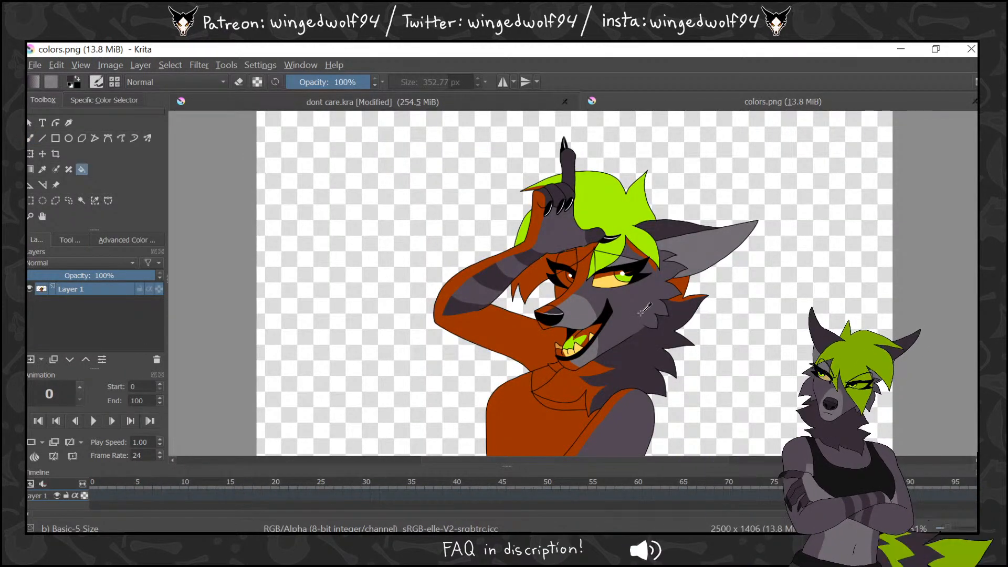
{"action": "left_click", "coordinate": [614, 247]}
{"action": "left_click", "coordinate": [467, 102]}
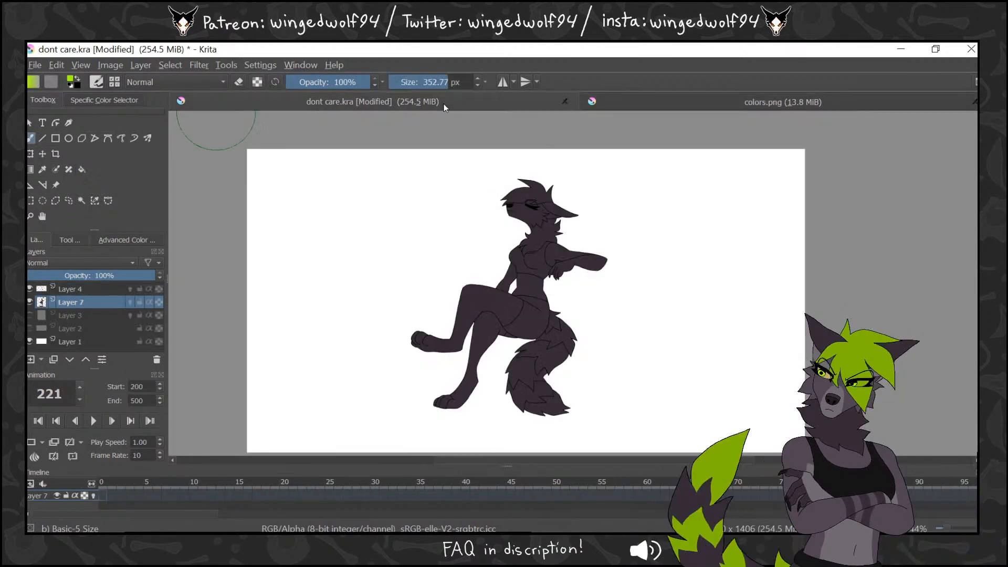
Choose the Fill tool and add a new layer directly above Layer 7 with a blank frame at 210
{"action": "left_click", "coordinate": [83, 169]}
{"action": "left_click_drag", "start_coordinate": [210, 513], "coordinate": [546, 502]}
{"action": "left_click", "coordinate": [341, 495]}
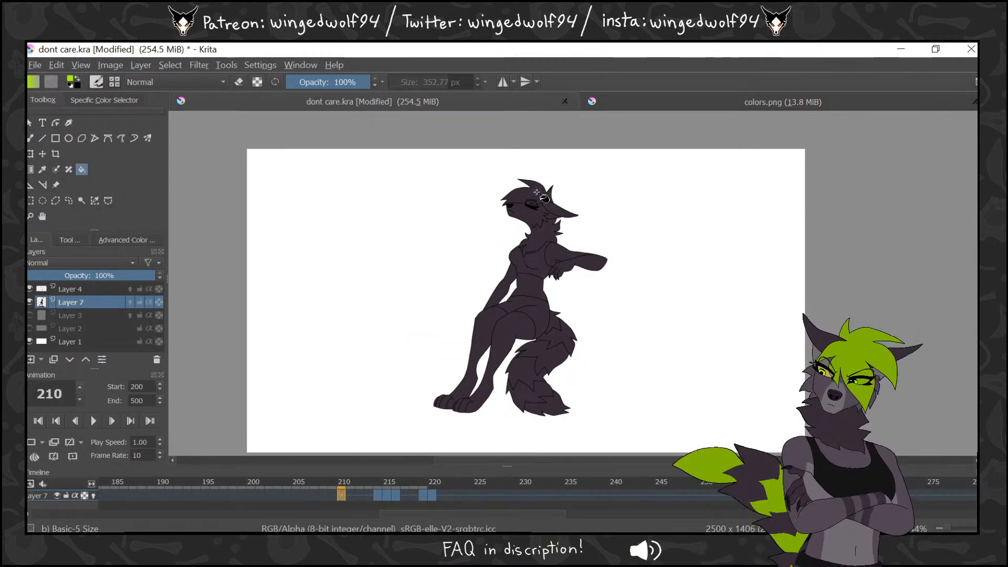
{"action": "key", "text": "Insert"}
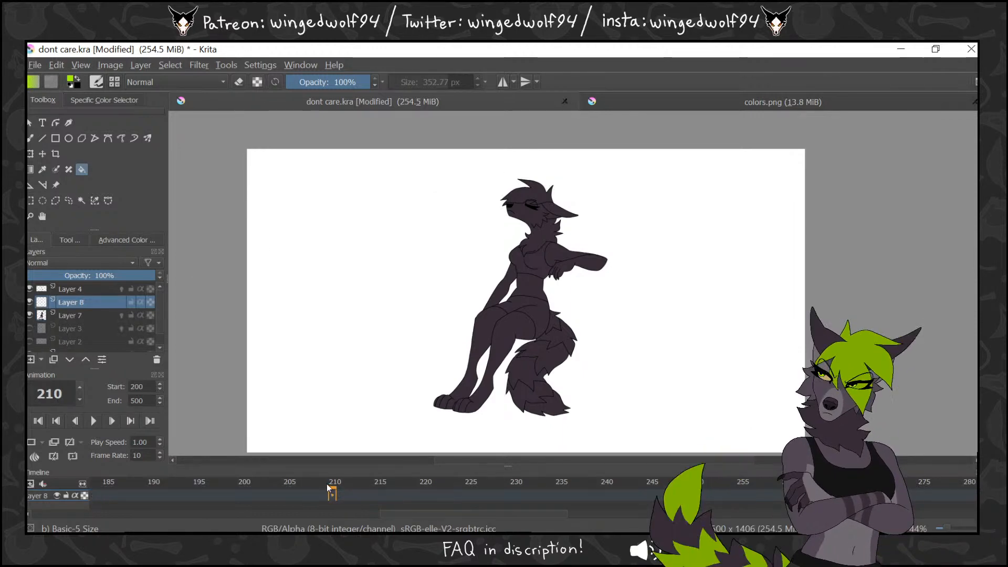
{"action": "key", "text": "Left"}
{"action": "key", "text": "Right"}
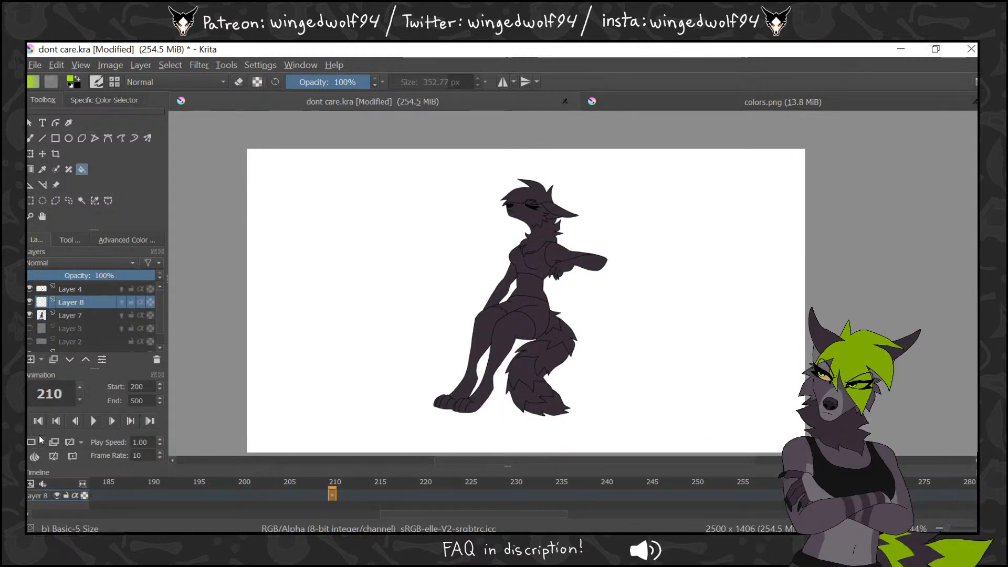
{"action": "left_click", "coordinate": [549, 196]}
{"action": "key", "text": "ctrl+z"}
{"action": "left_click", "coordinate": [69, 240]}
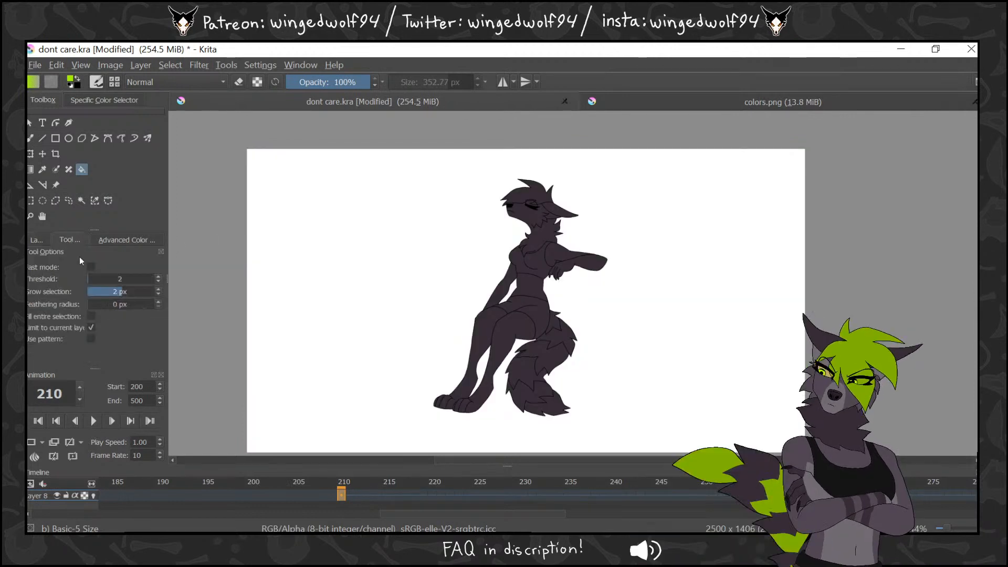
{"action": "left_click", "coordinate": [37, 240]}
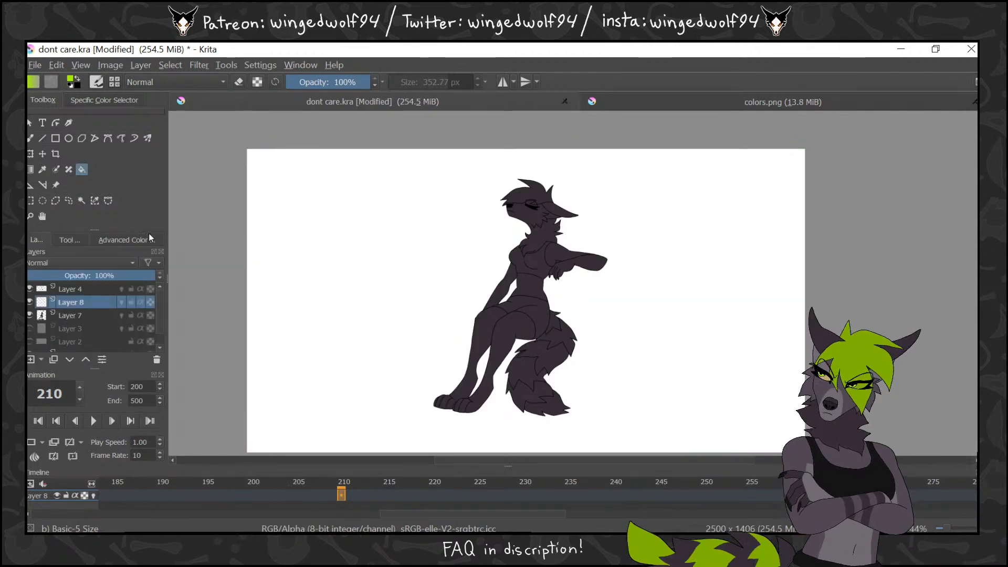
{"action": "left_click", "coordinate": [624, 210]}
{"action": "key", "text": "ctrl+z"}
Turn on Inherit Alpha for Layer 8 so it is confined to the base color beneath
{"action": "left_click", "coordinate": [140, 302]}
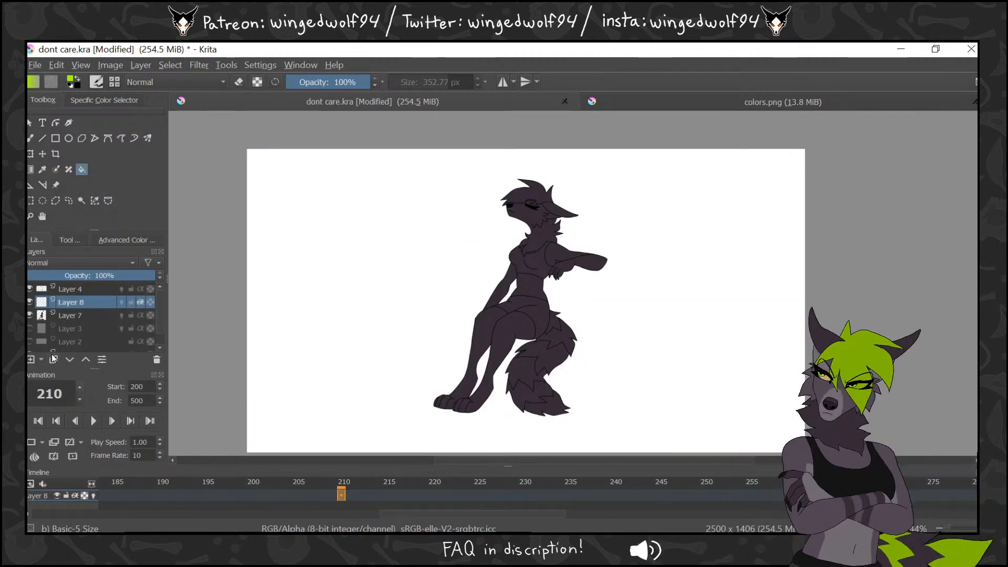
Add a group layer and move Layer 8 and Layer 7 into it, keeping Layer 8 above Layer 7
{"action": "left_click", "coordinate": [41, 360]}
{"action": "left_click", "coordinate": [66, 376]}
{"action": "left_click_drag", "start_coordinate": [83, 314], "coordinate": [81, 310]}
Fill the wolf's hair and the three zigzag tail sections with bright green on Layer 8 at frame 210
{"action": "left_click", "coordinate": [647, 195]}
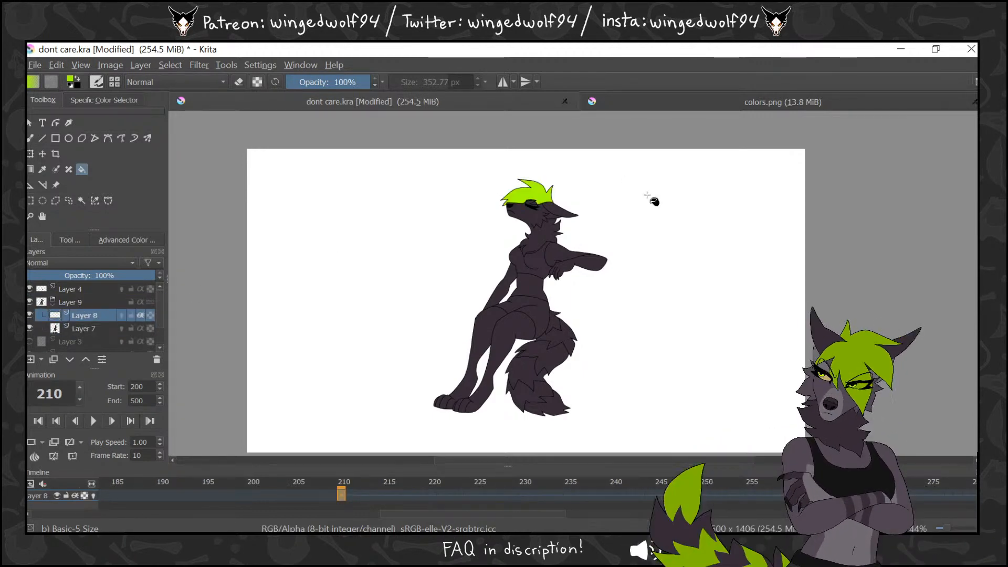
{"action": "left_click", "coordinate": [554, 408]}
{"action": "left_click", "coordinate": [532, 362]}
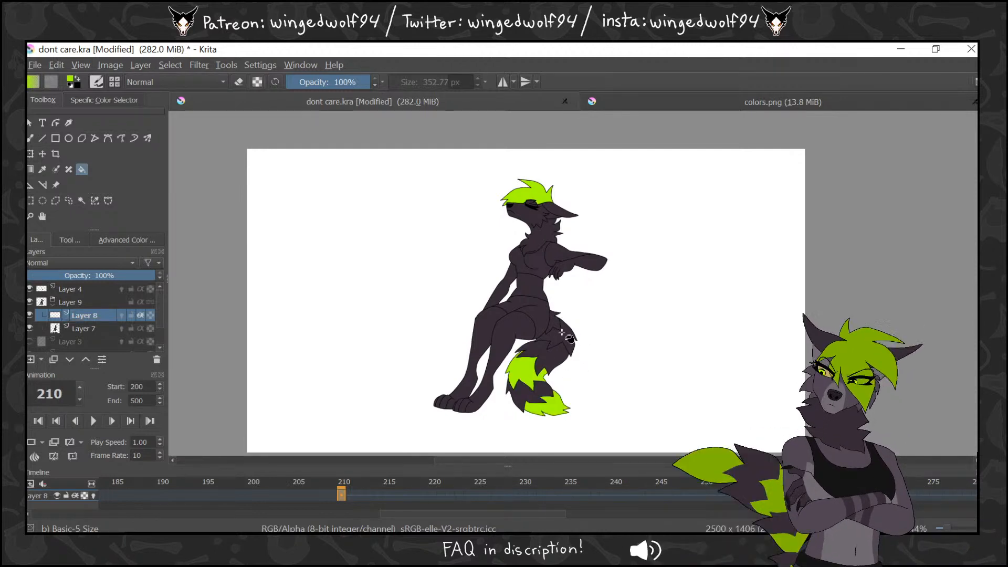
{"action": "left_click", "coordinate": [561, 333]}
{"action": "left_click", "coordinate": [350, 493]}
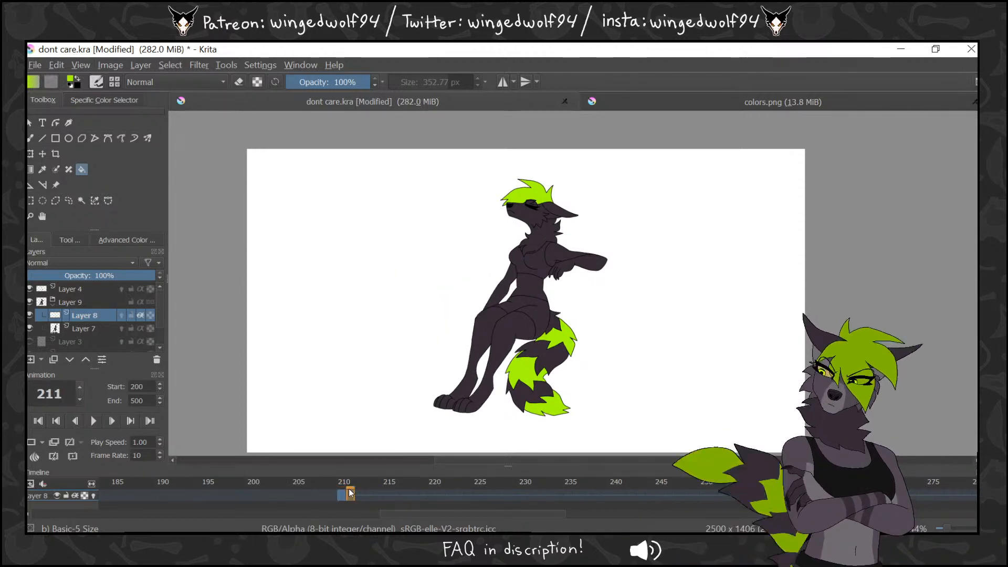
Sample the medium grey fur color in colors.png, return to dont care.kra and fill the wolf's face with it at frame 210
{"action": "left_click", "coordinate": [665, 100]}
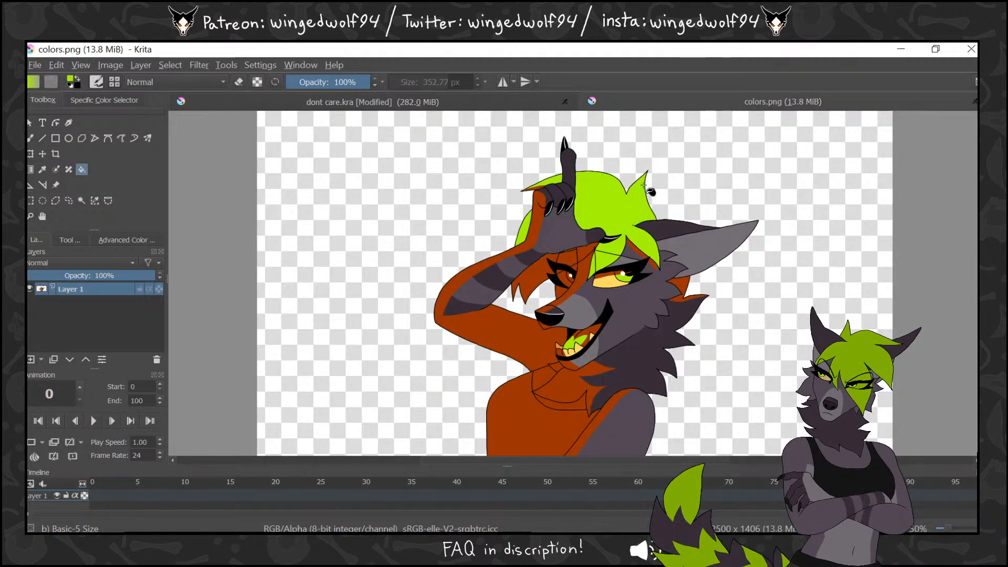
{"action": "left_click", "coordinate": [521, 103]}
{"action": "left_click_drag", "start_coordinate": [199, 515], "coordinate": [543, 512]}
{"action": "left_click", "coordinate": [357, 495]}
{"action": "left_click", "coordinate": [529, 214]}
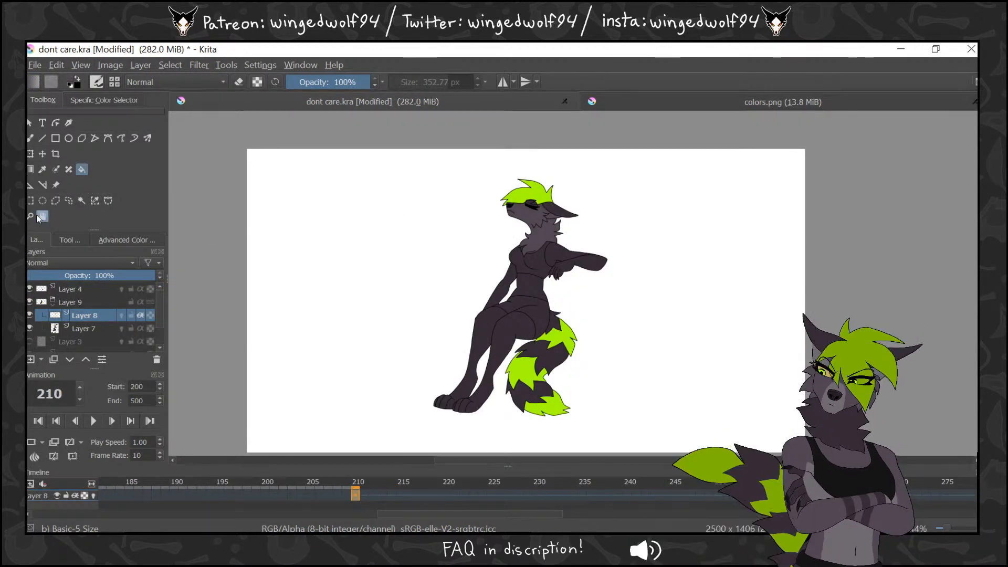
Fill the small gap above the closed eye with the hair's green and draw a thin grey line along the chest neckline
{"action": "key", "text": "b"}
{"action": "scroll", "coordinate": [554, 198], "scroll_direction": "up", "scroll_amount": 3}
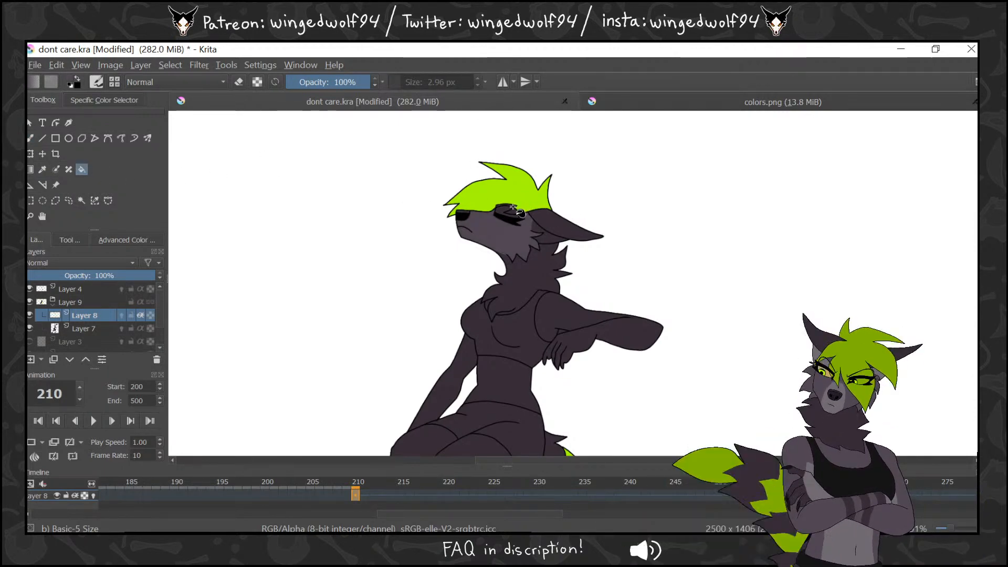
{"action": "left_click", "coordinate": [525, 195], "text": "ctrl"}
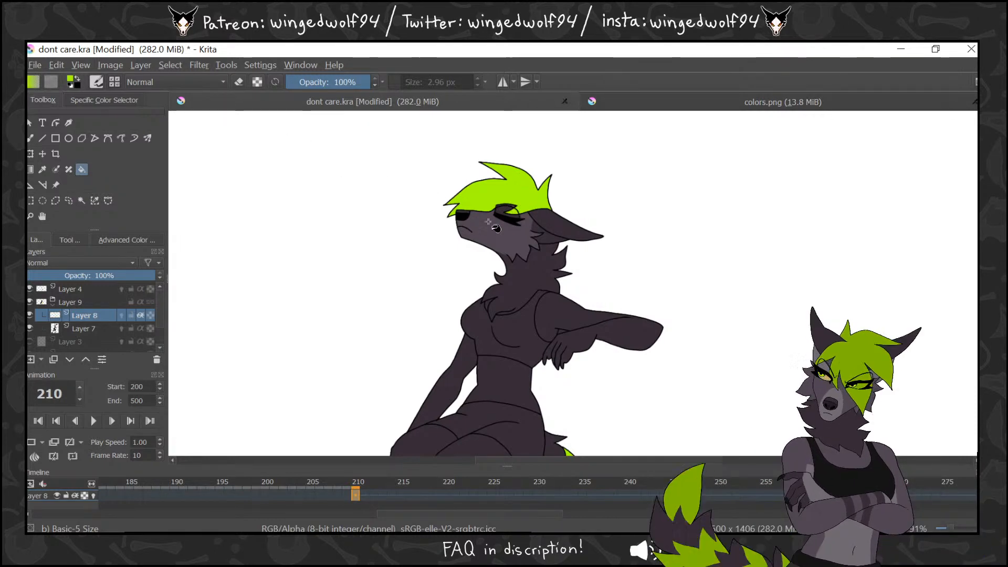
{"action": "key", "text": "b"}
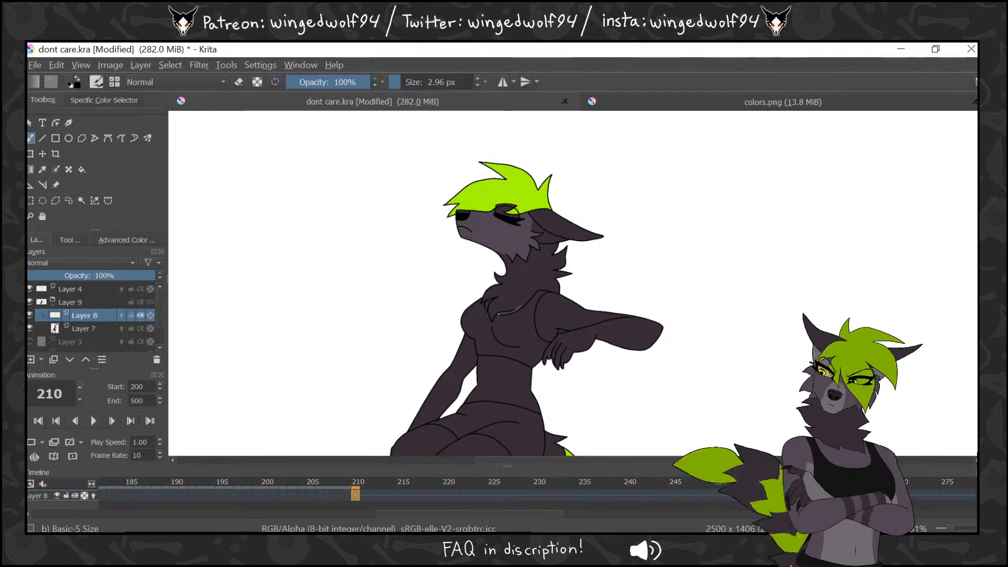
{"action": "key", "text": "f"}
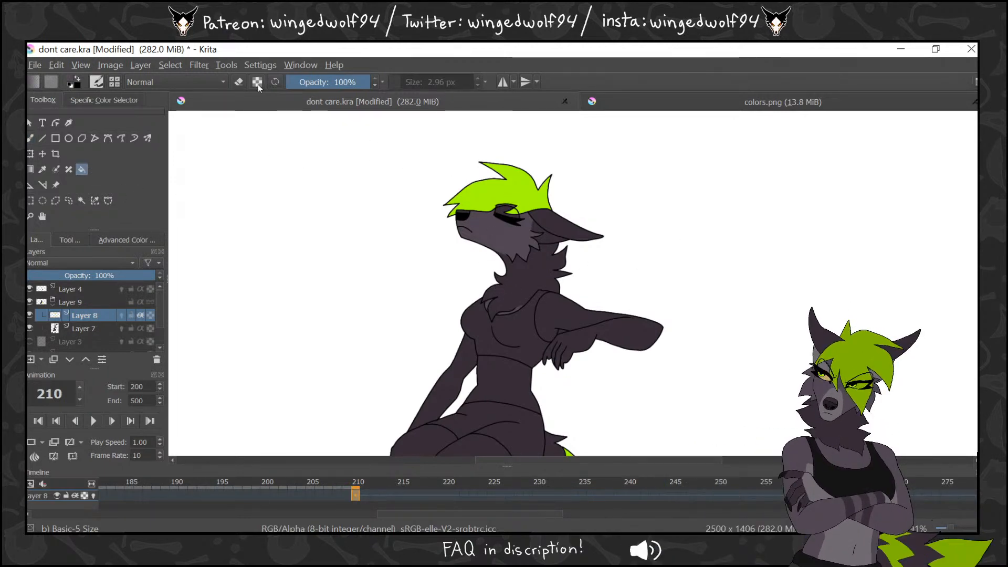
Clear the base color from the gap between arm and torso on Layer 7, then sample the light grey in colors.png for Layer 8
{"action": "left_click", "coordinate": [94, 326]}
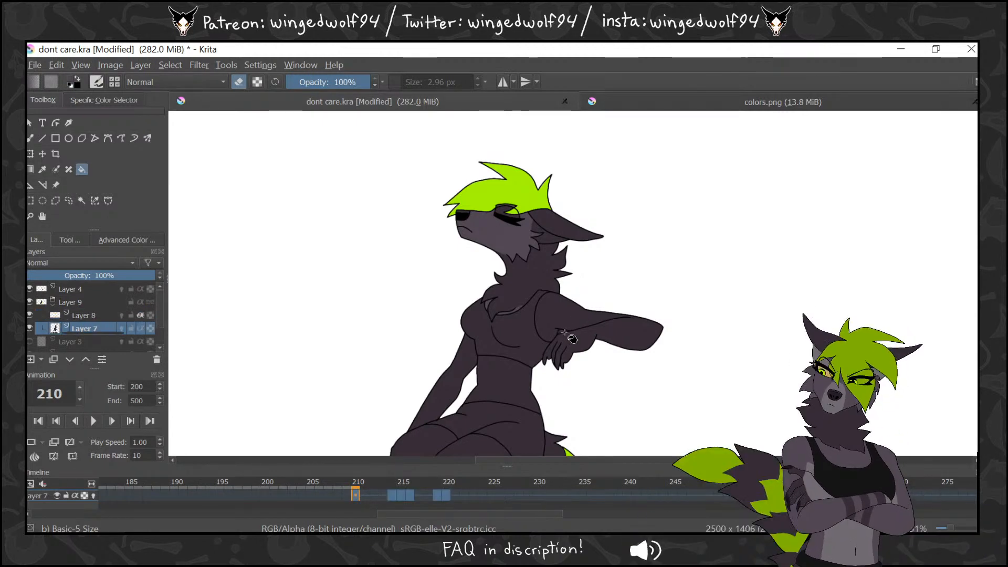
{"action": "left_click", "coordinate": [84, 316]}
{"action": "left_click", "coordinate": [680, 102]}
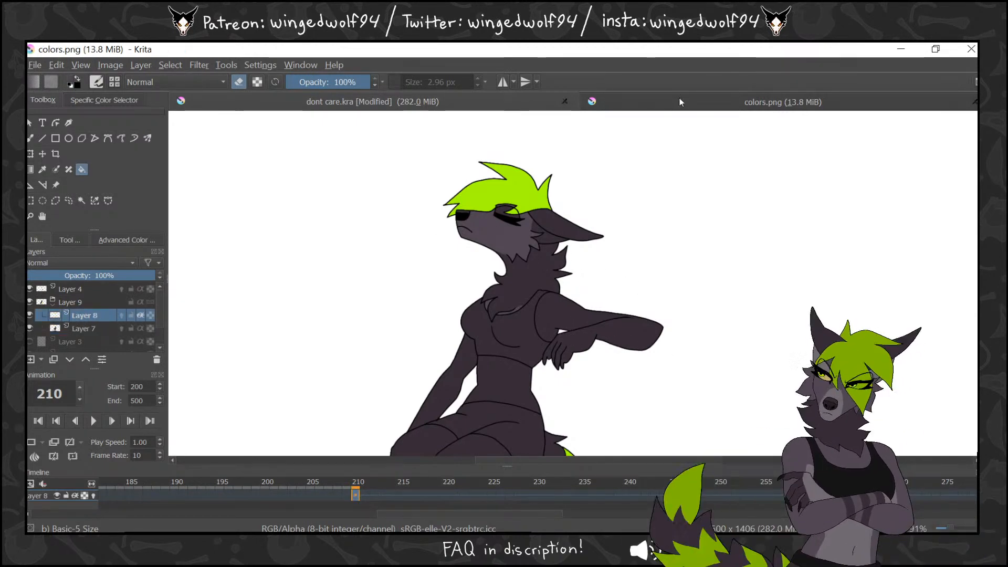
{"action": "key", "text": "e"}
{"action": "left_click", "coordinate": [550, 108]}
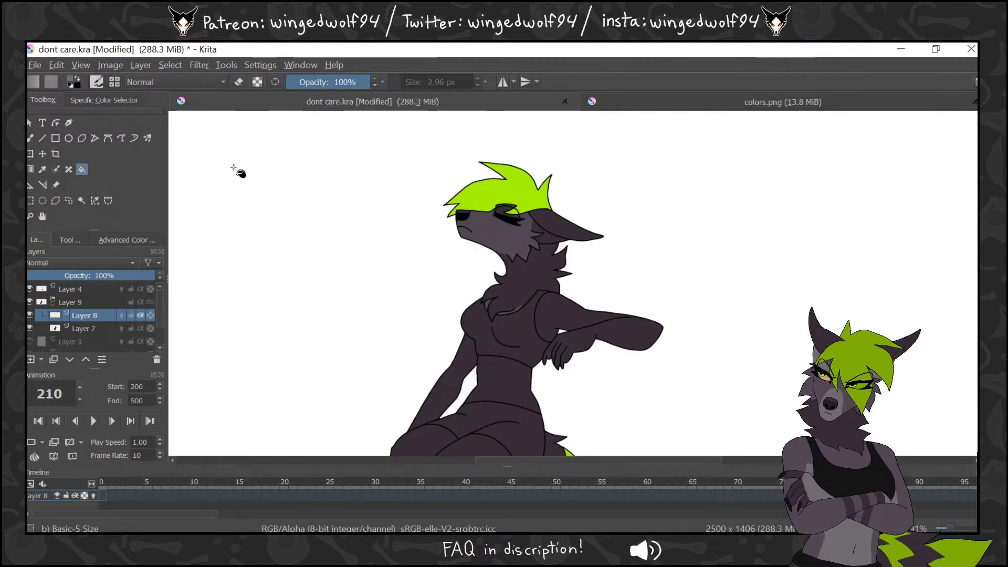
Draw the muzzle boundary with the Freehand Brush and fill the muzzle and inner ear with light grey
{"action": "left_click", "coordinate": [44, 138]}
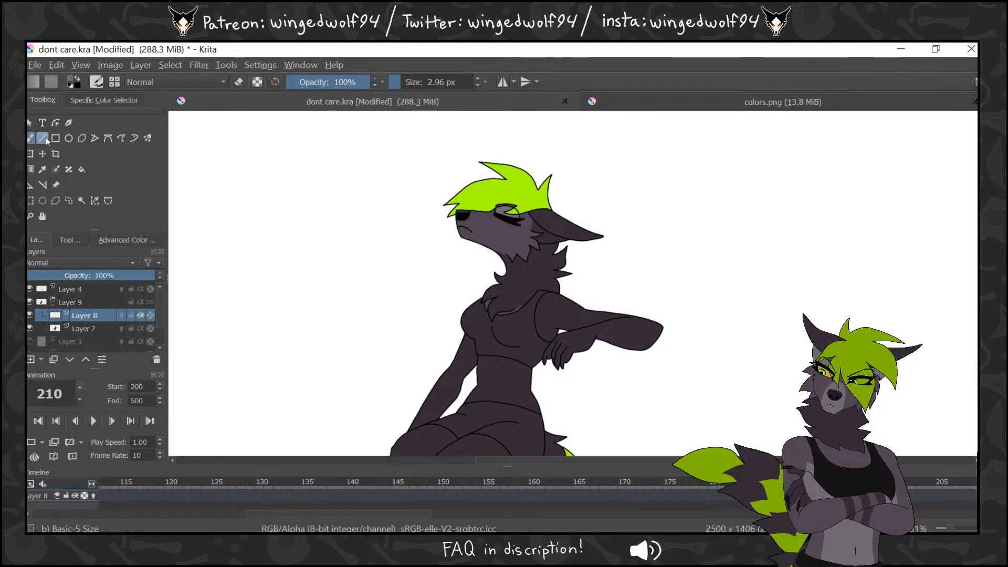
{"action": "left_click_drag", "start_coordinate": [484, 213], "coordinate": [483, 235]}
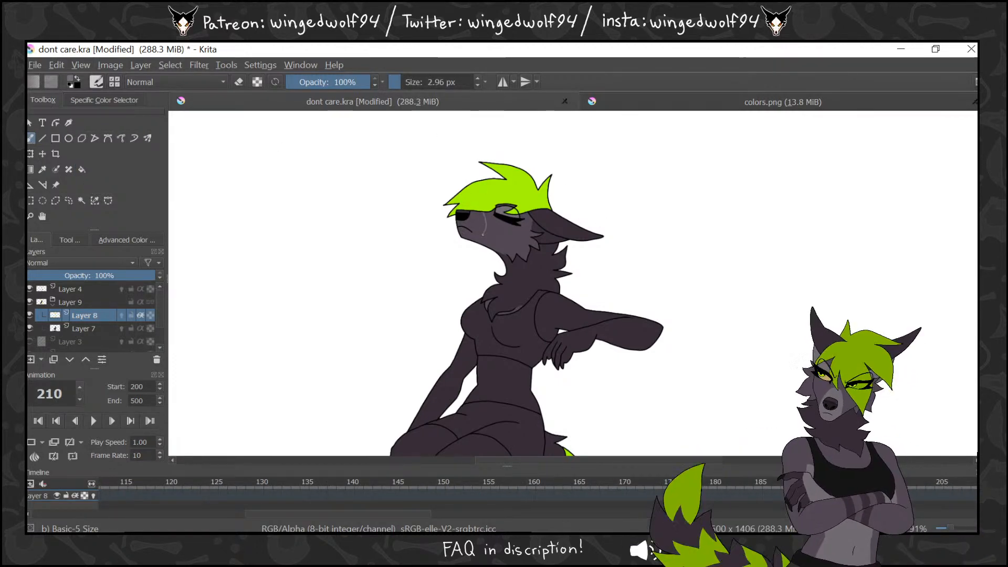
{"action": "key", "text": "f"}
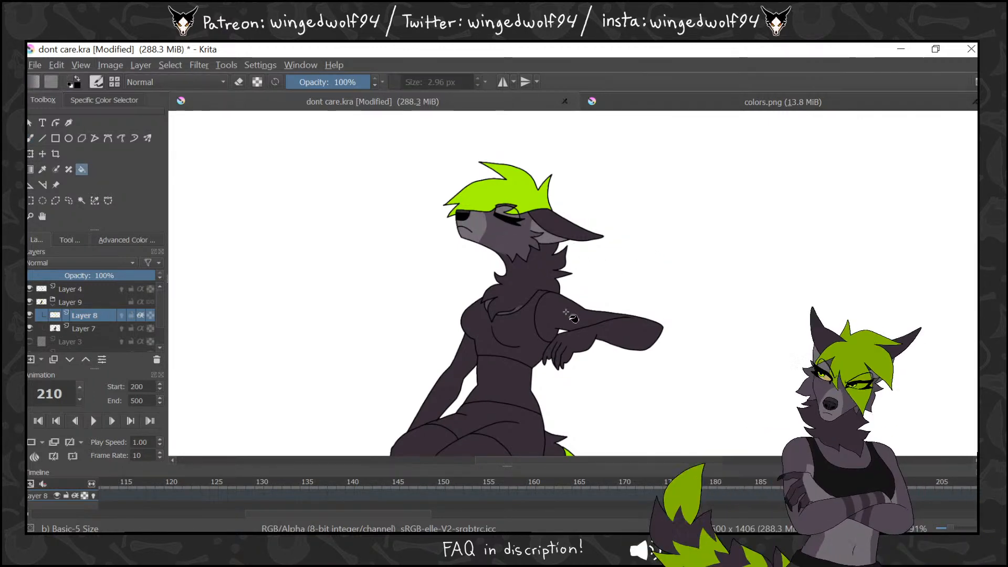
Draw the color boundaries on both arms and fill the upper arms and the bare midriff with medium grey
{"action": "key", "text": "b"}
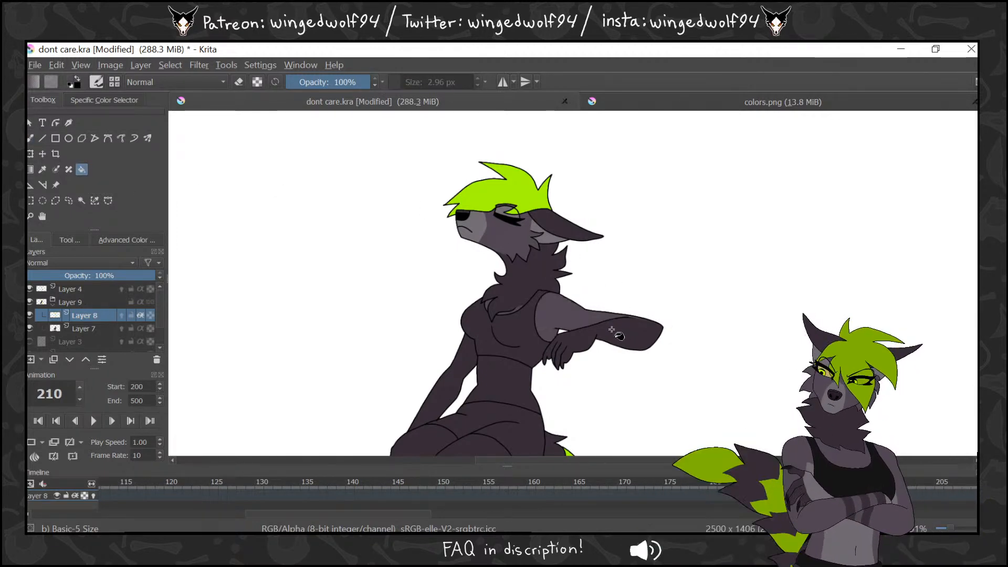
{"action": "key", "text": "f"}
{"action": "key", "text": "b"}
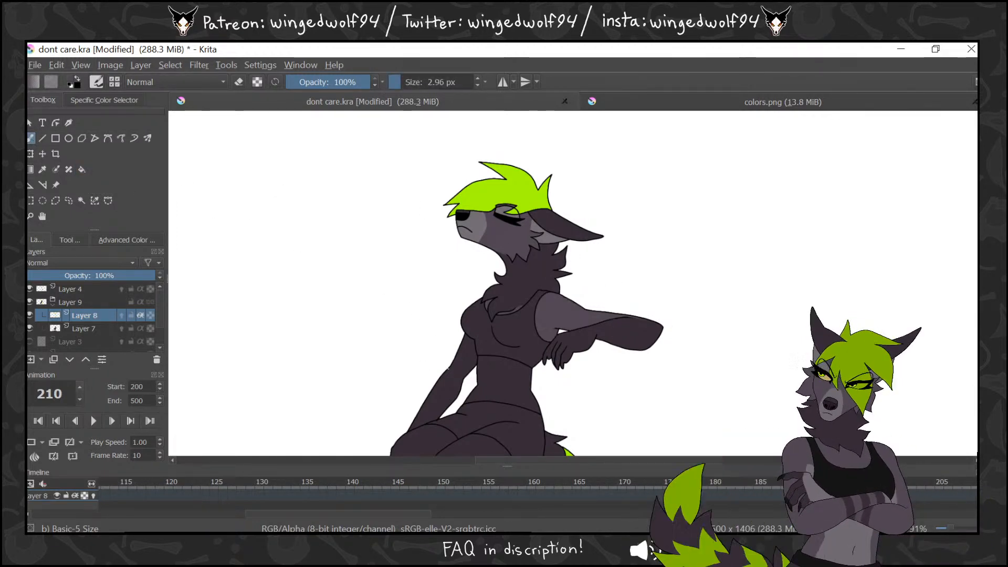
{"action": "left_click", "coordinate": [81, 169]}
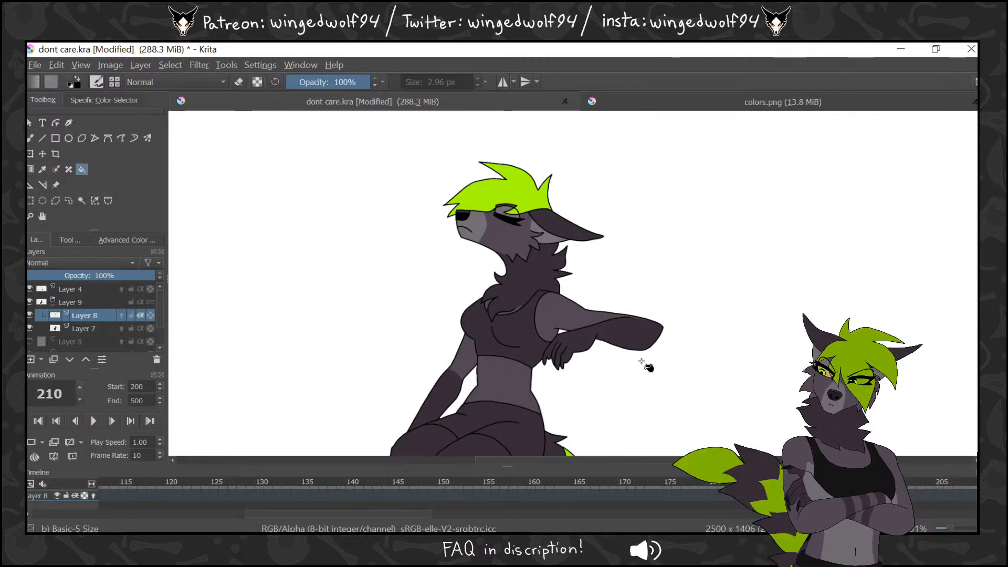
Draw two light grey boundary lines down the midriff and fill the belly area between them
{"action": "key", "text": "ctrl"}
{"action": "key", "text": "b"}
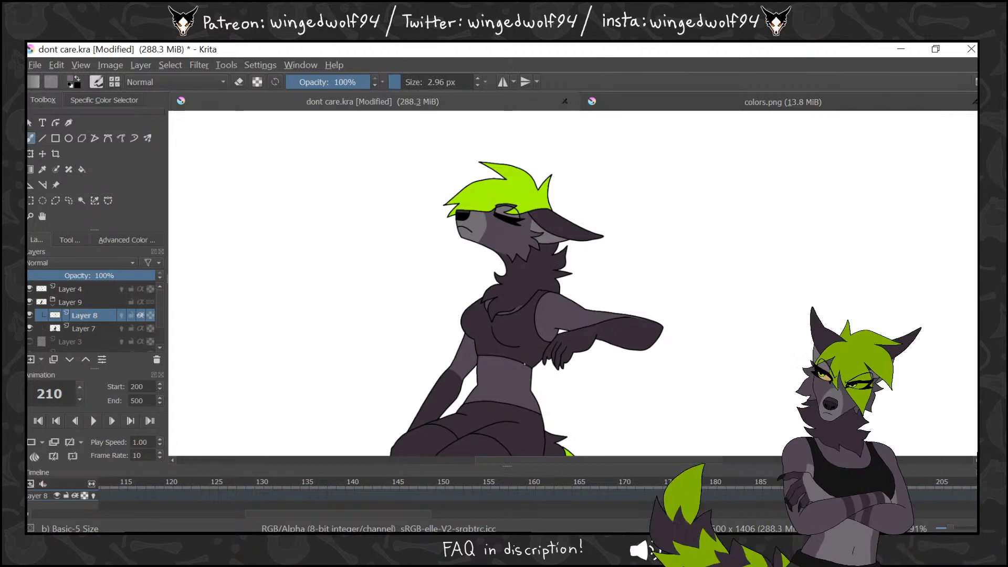
{"action": "mouse_move", "coordinate": [521, 362]}
{"action": "left_mouse_down"}
{"action": "mouse_move", "coordinate": [519, 406]}
{"action": "mouse_move", "coordinate": [482, 380]}
{"action": "left_mouse_up"}
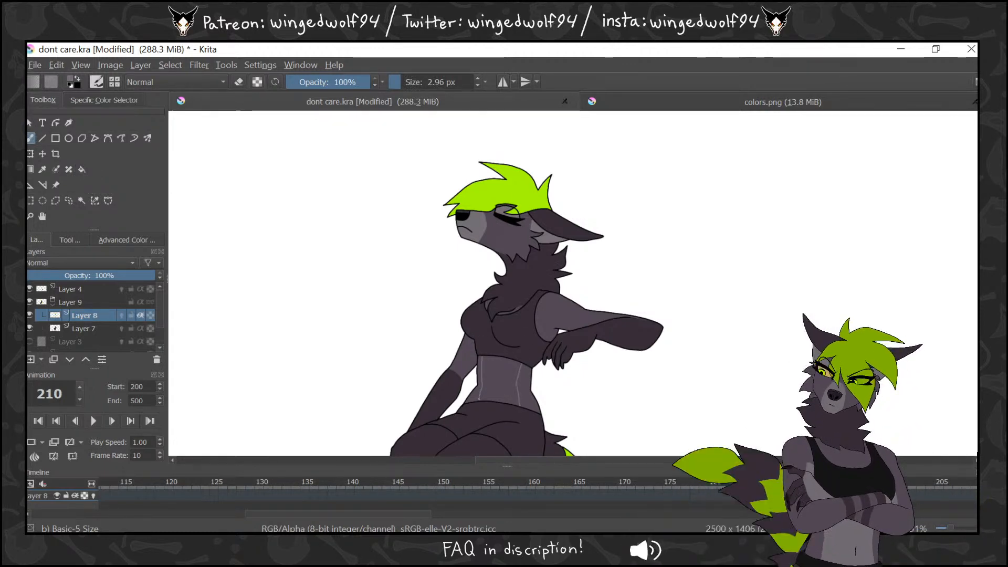
{"action": "left_click", "coordinate": [80, 169]}
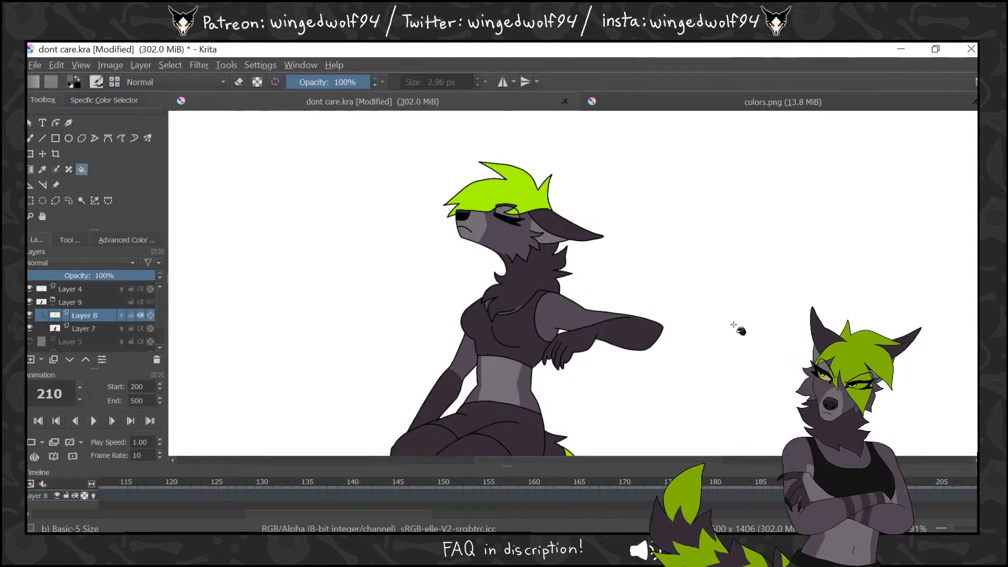
Fill the outlined inner upper arm light grey, then resample the arm's medium grey and fill the bent forearm above the hand
{"action": "key", "text": "b"}
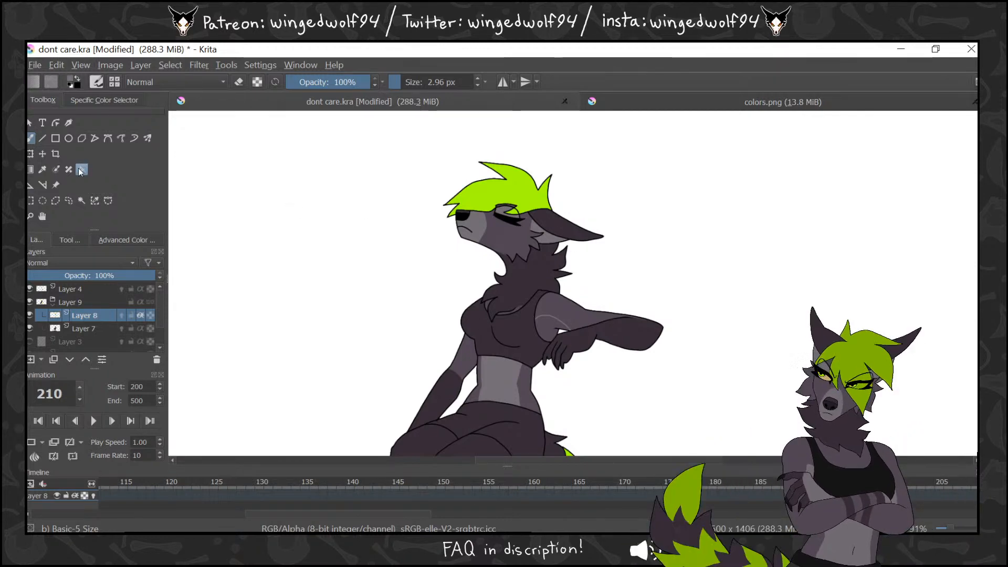
{"action": "left_click", "coordinate": [546, 329]}
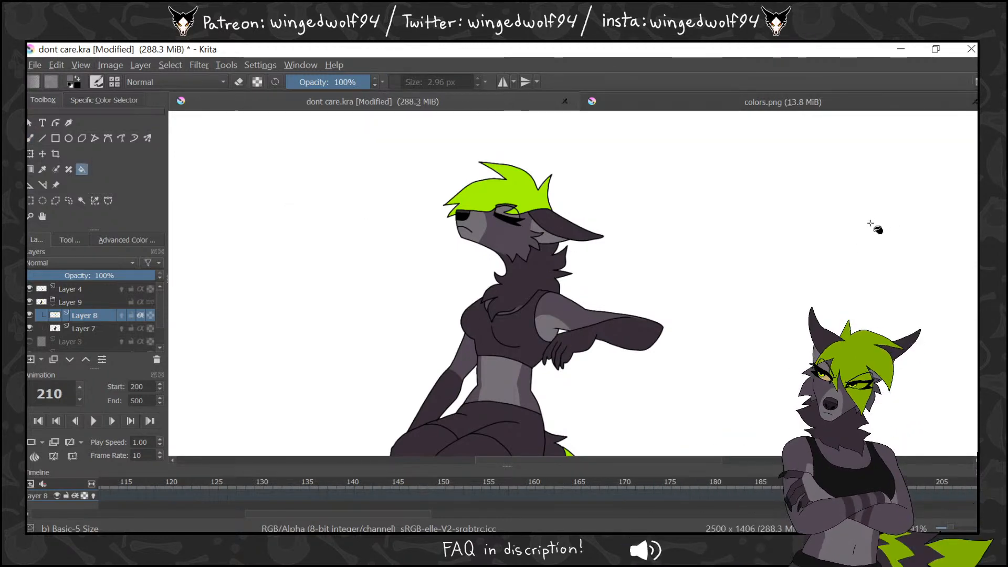
{"action": "left_click", "coordinate": [565, 308], "text": "ctrl"}
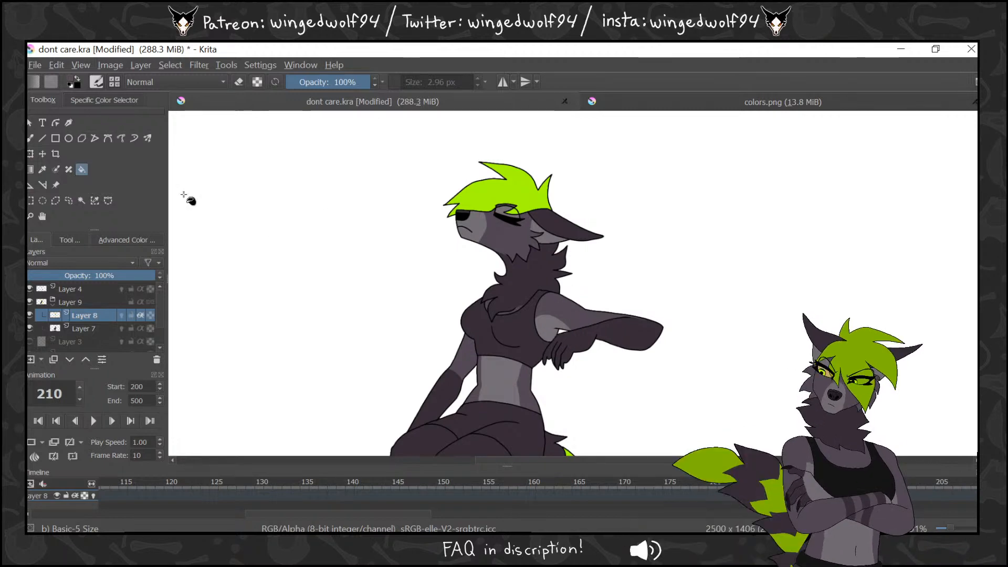
{"action": "key", "text": "b"}
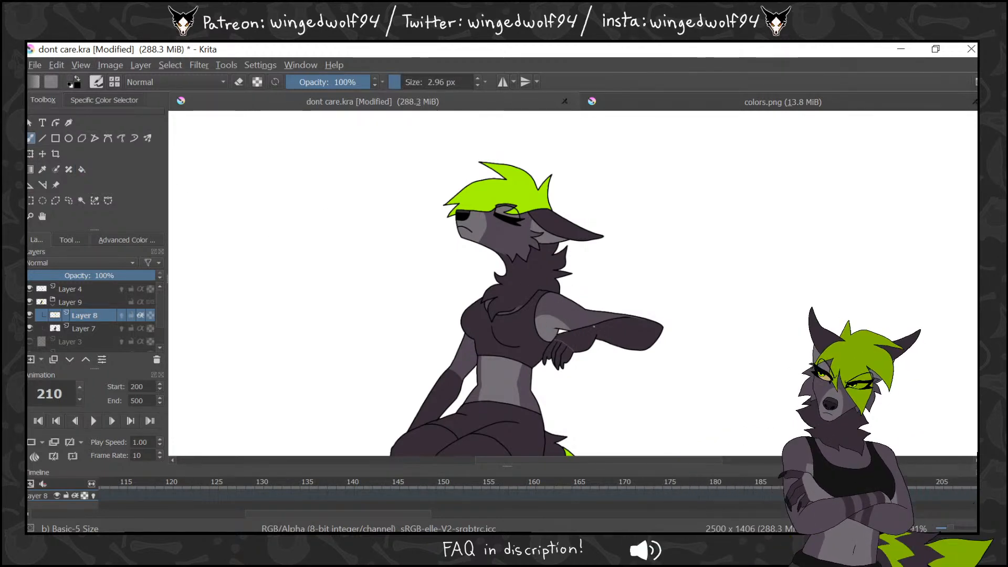
{"action": "left_click", "coordinate": [82, 169]}
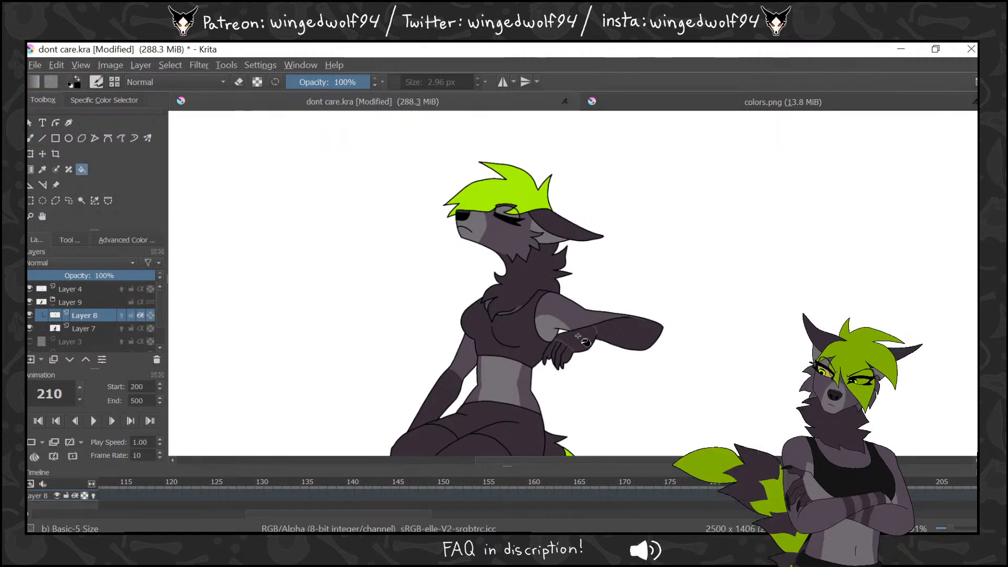
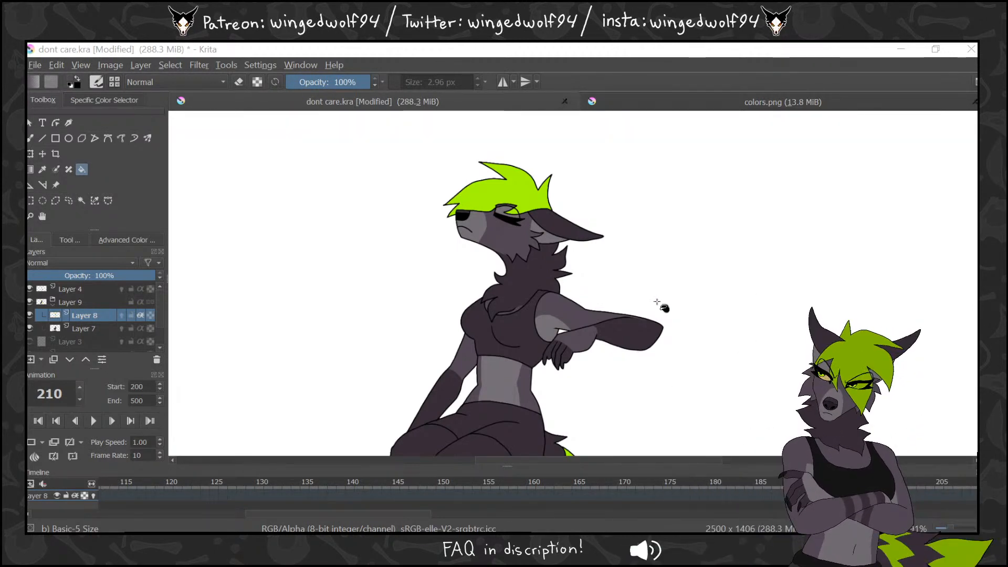
Draw curved band edges across both lower arms at frame 210 and fill alternating bands with medium grey to form stripes
{"action": "key", "text": "space"}
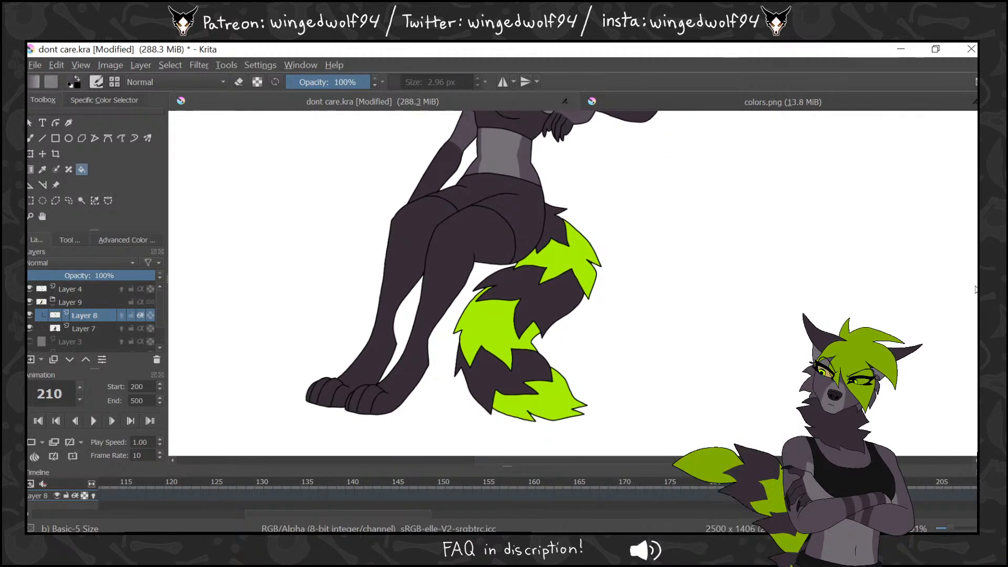
{"action": "key", "text": "space"}
{"action": "key", "text": "Right"}
{"action": "left_click_drag", "start_coordinate": [426, 514], "coordinate": [520, 521]}
{"action": "left_click", "coordinate": [30, 138]}
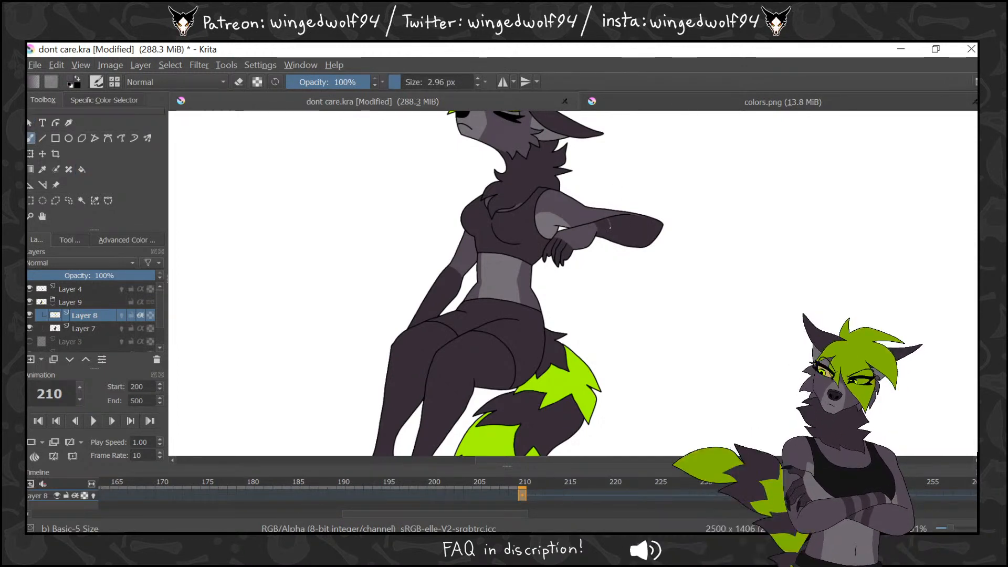
{"action": "left_click_drag", "start_coordinate": [610, 228], "coordinate": [617, 242]}
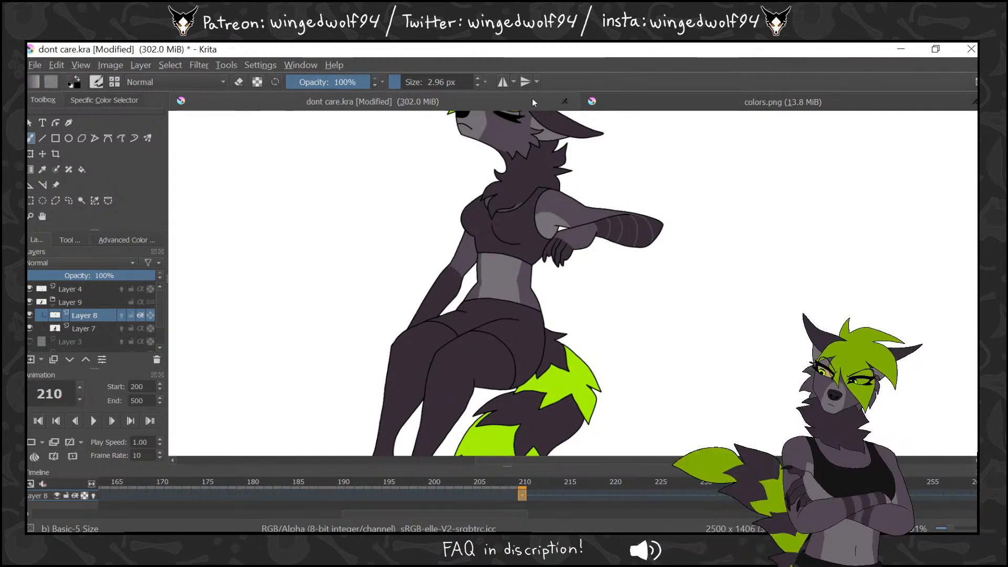
{"action": "left_click", "coordinate": [81, 169]}
{"action": "left_click", "coordinate": [615, 229]}
{"action": "left_click", "coordinate": [643, 229]}
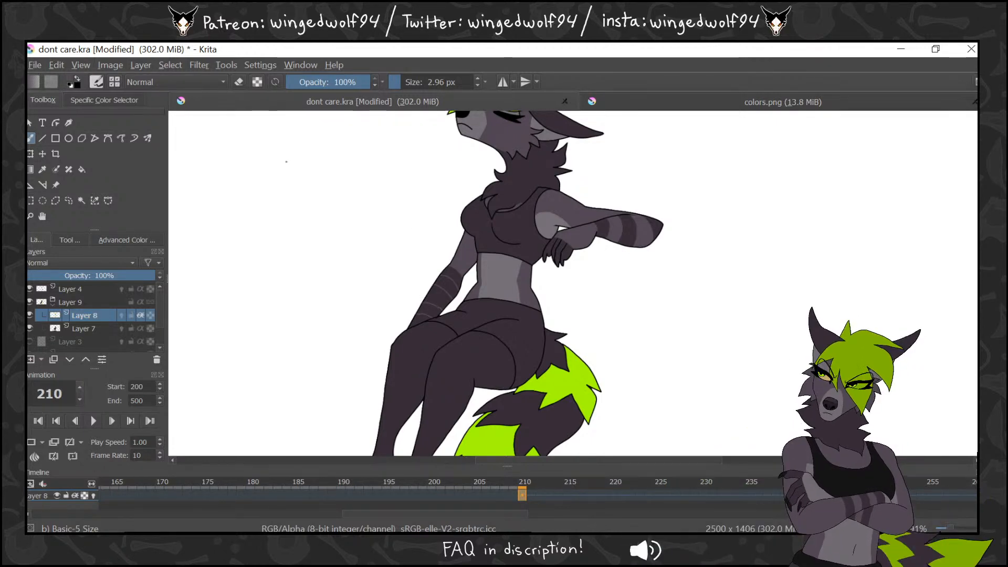
{"action": "left_click", "coordinate": [82, 169]}
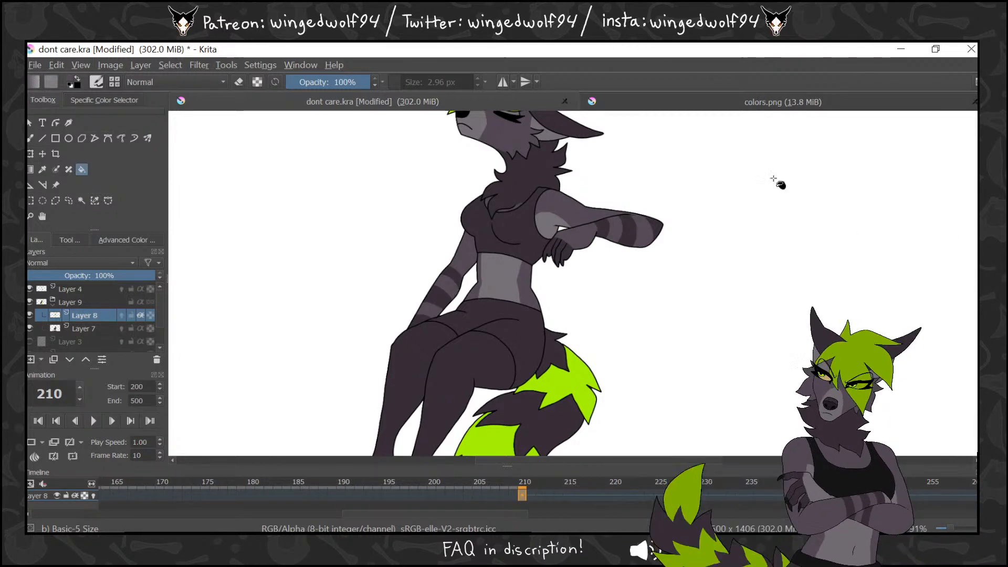
Pick a near-black color and fill the wolf's crop top with it on Layer 8
{"action": "left_click", "coordinate": [121, 239]}
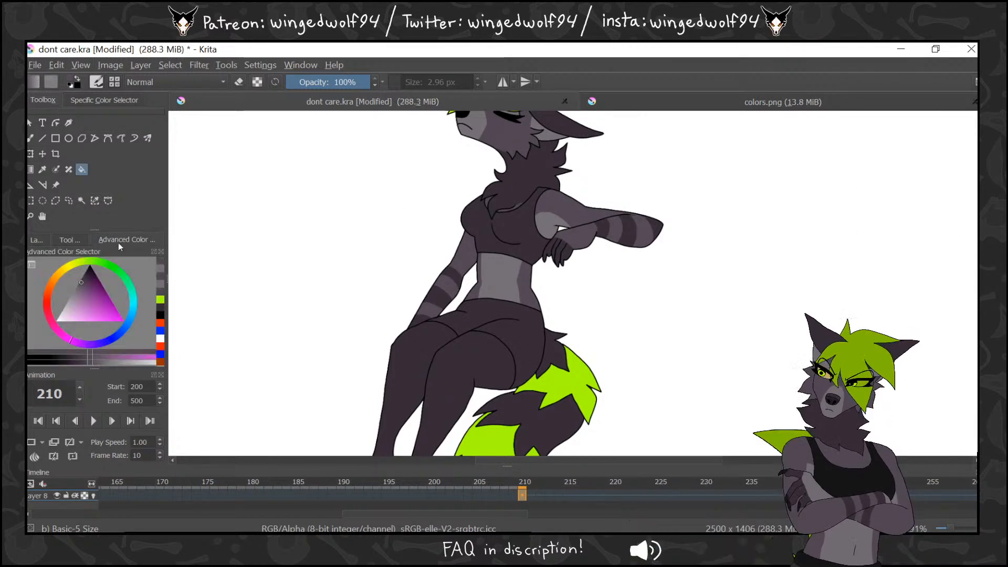
{"action": "left_click", "coordinate": [39, 241]}
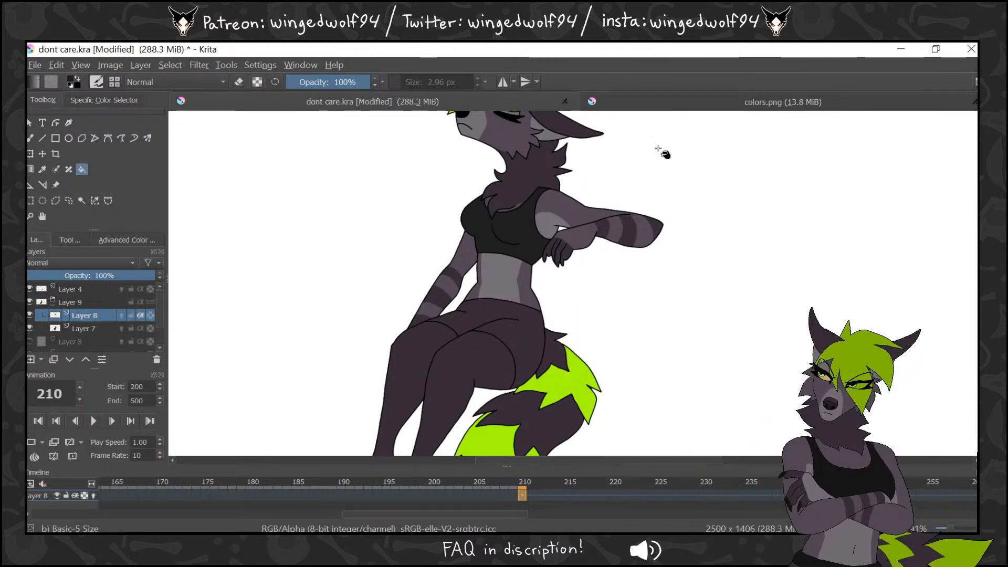
{"action": "scroll", "coordinate": [866, 211], "scroll_direction": "up", "scroll_amount": 3}
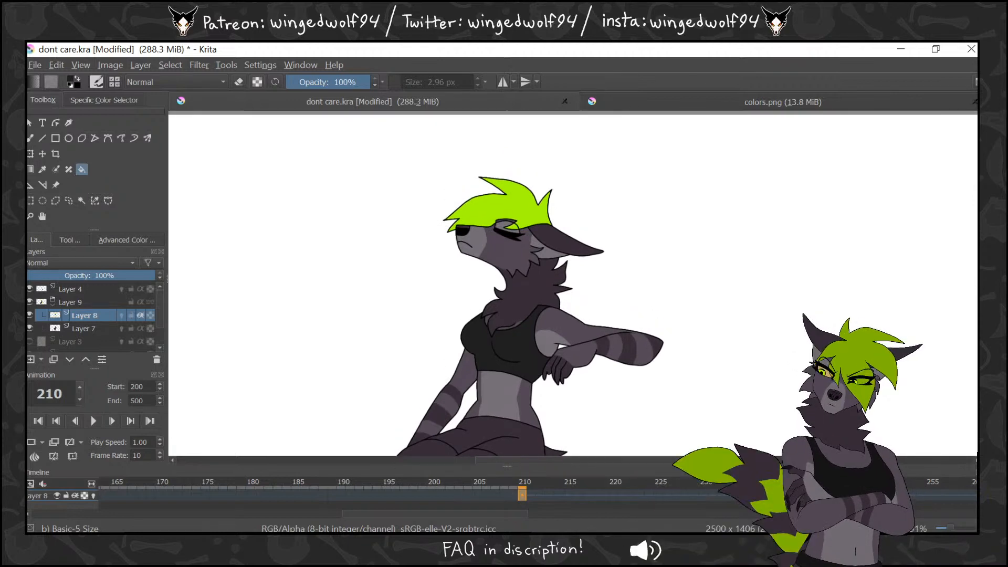
{"action": "scroll", "coordinate": [501, 228], "scroll_direction": "down", "scroll_amount": 6}
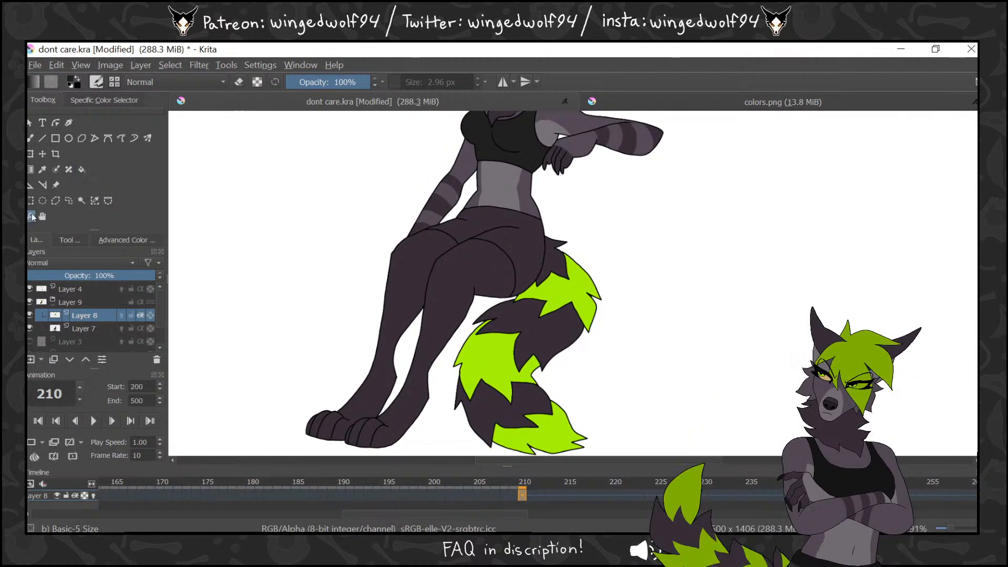
Copy Layer 8's keyframe from frame 210 to frame 214
{"action": "key", "text": "minus"}
{"action": "left_click", "coordinate": [551, 489]}
{"action": "mouse_move", "coordinate": [551, 488]}
{"action": "left_mouse_down"}
{"action": "mouse_move", "coordinate": [580, 488]}
{"action": "mouse_move", "coordinate": [532, 490]}
{"action": "mouse_move", "coordinate": [560, 495]}
{"action": "left_mouse_up"}
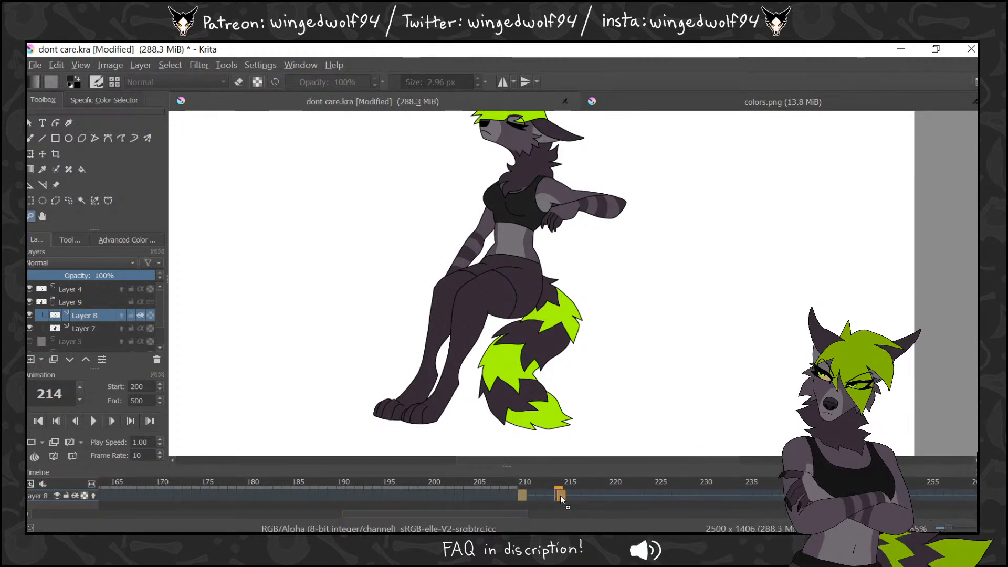
Copy the keyframe at 210 to frame 215 and clear the stray arm stripes overlapping the raised thigh
{"action": "left_click", "coordinate": [524, 495]}
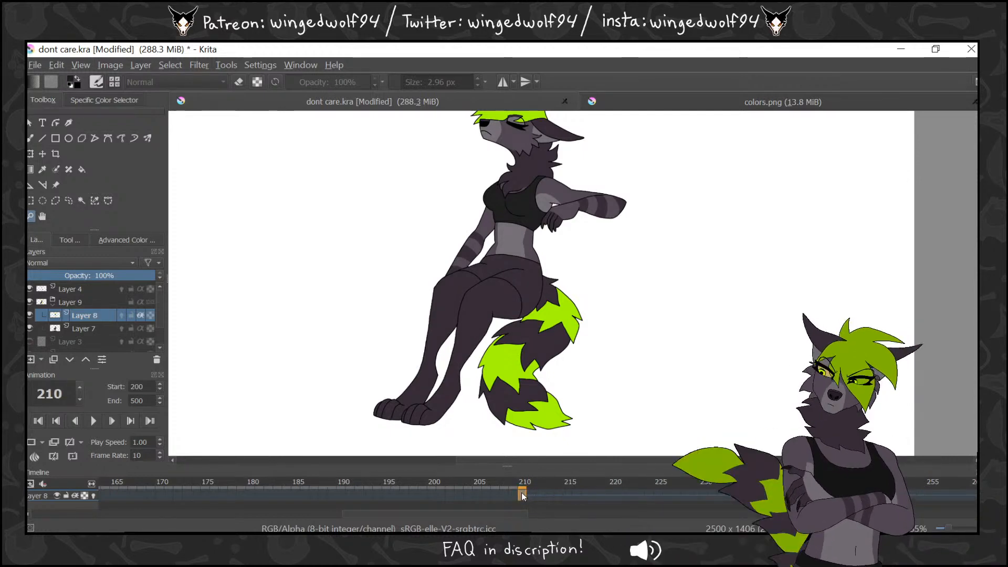
{"action": "left_click_drag", "start_coordinate": [521, 493], "coordinate": [567, 493]}
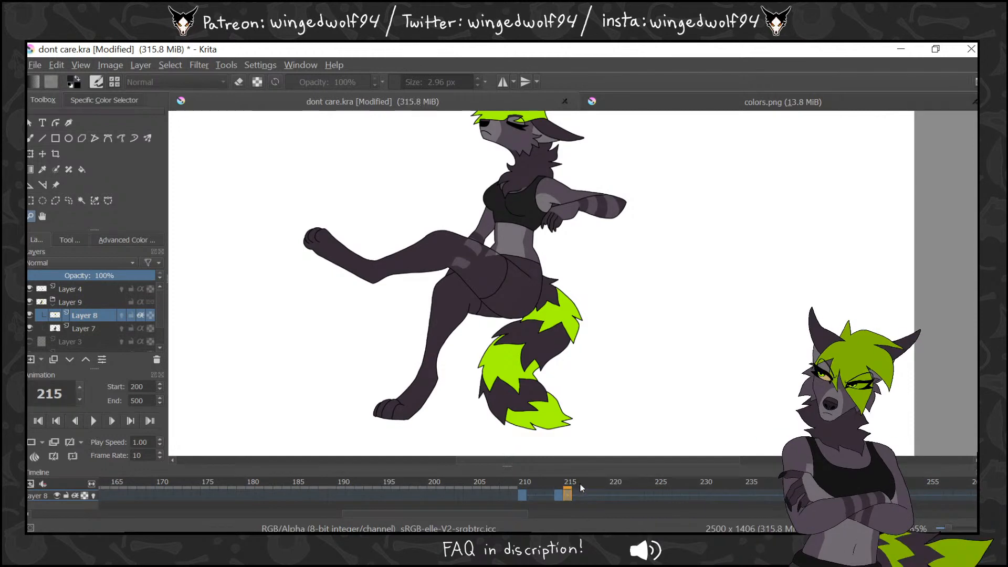
{"action": "key", "text": "f"}
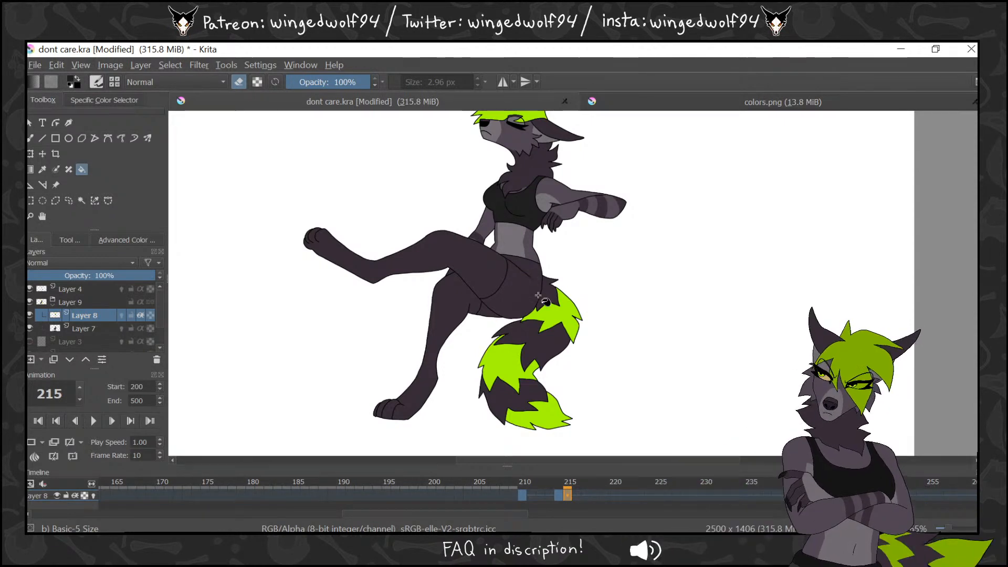
Copy the cleaned keyframe from frame 215 to frame 216 and ready the eraser brush for touch-ups
{"action": "left_click", "coordinate": [524, 493]}
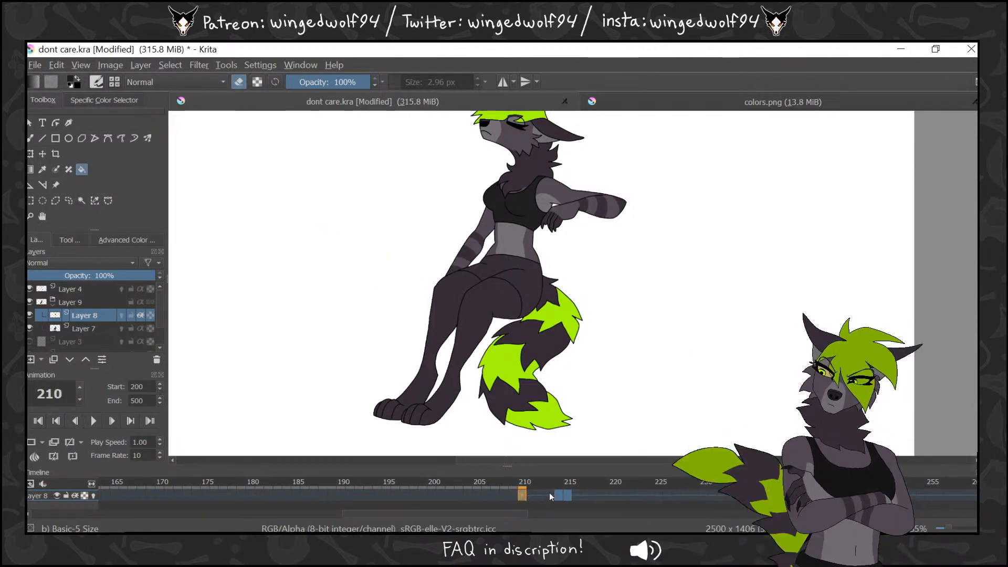
{"action": "left_click", "coordinate": [568, 494]}
{"action": "left_click_drag", "start_coordinate": [567, 494], "coordinate": [576, 494]}
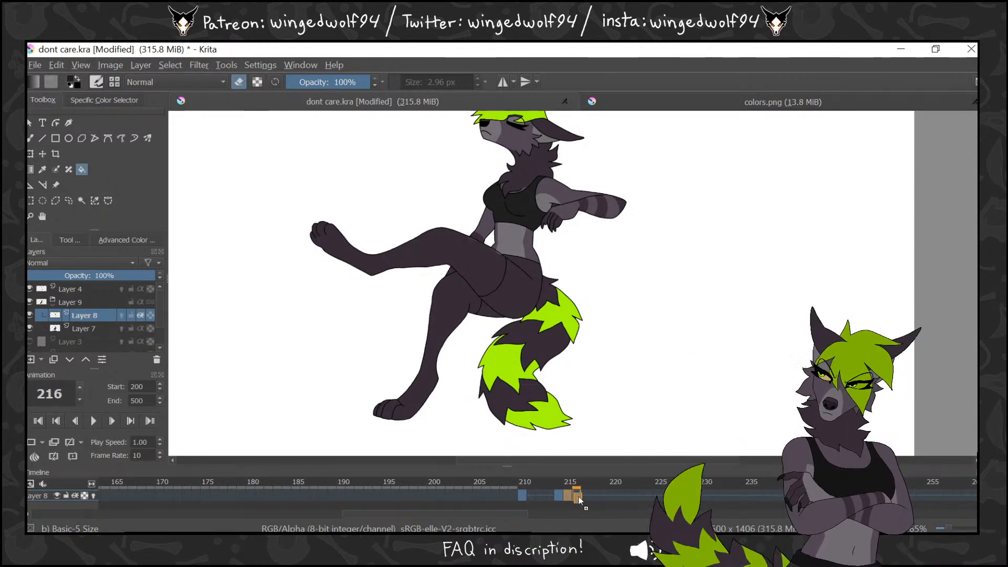
{"action": "key", "text": "b"}
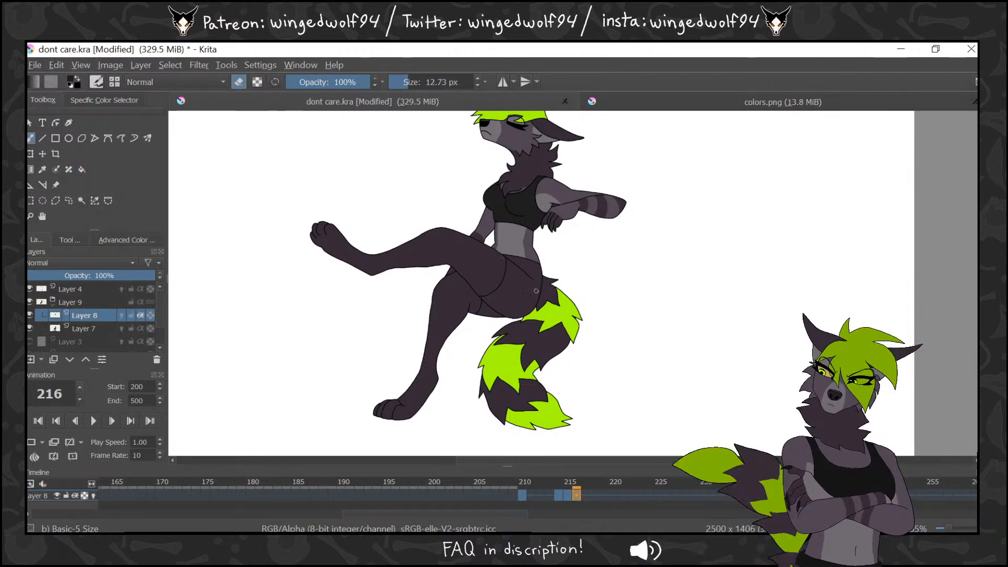
Copy the frame 210 keyframe to frames 219 and 220, keeping the crossed legs free of arm stripes
{"action": "mouse_move", "coordinate": [521, 494]}
{"action": "left_mouse_down"}
{"action": "mouse_move", "coordinate": [615, 497]}
{"action": "mouse_move", "coordinate": [604, 494]}
{"action": "left_mouse_up"}
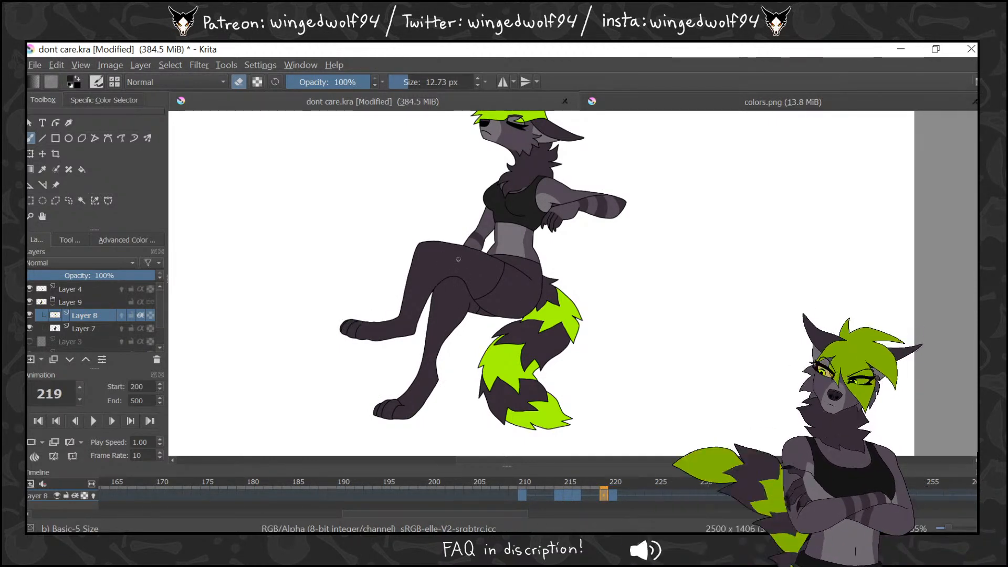
{"action": "left_click", "coordinate": [615, 495]}
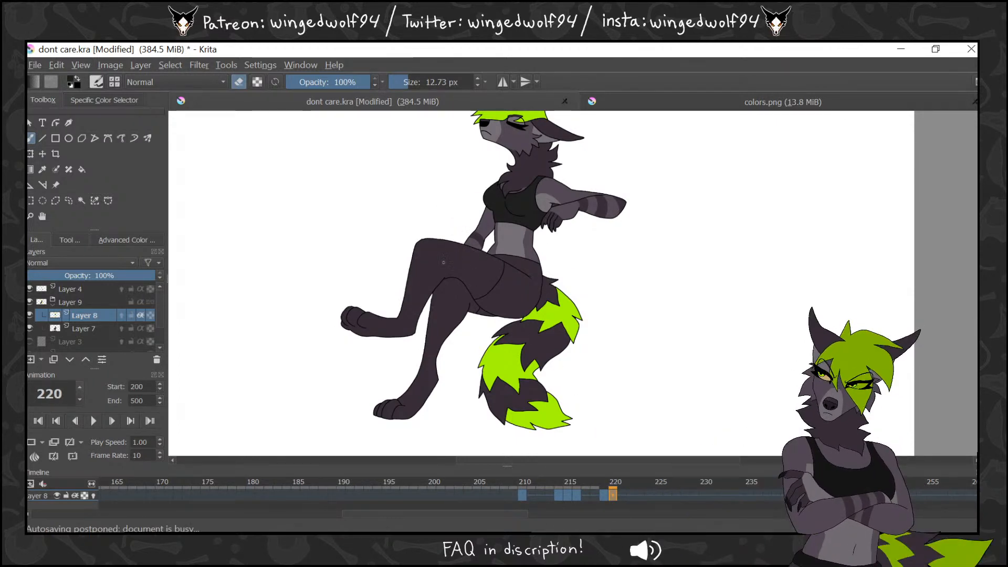
{"action": "left_click", "coordinate": [631, 495]}
{"action": "left_click", "coordinate": [639, 494]}
Flip back and forth through the frames from 210 onward to check how the leg colouring plays
{"action": "left_click", "coordinate": [522, 494]}
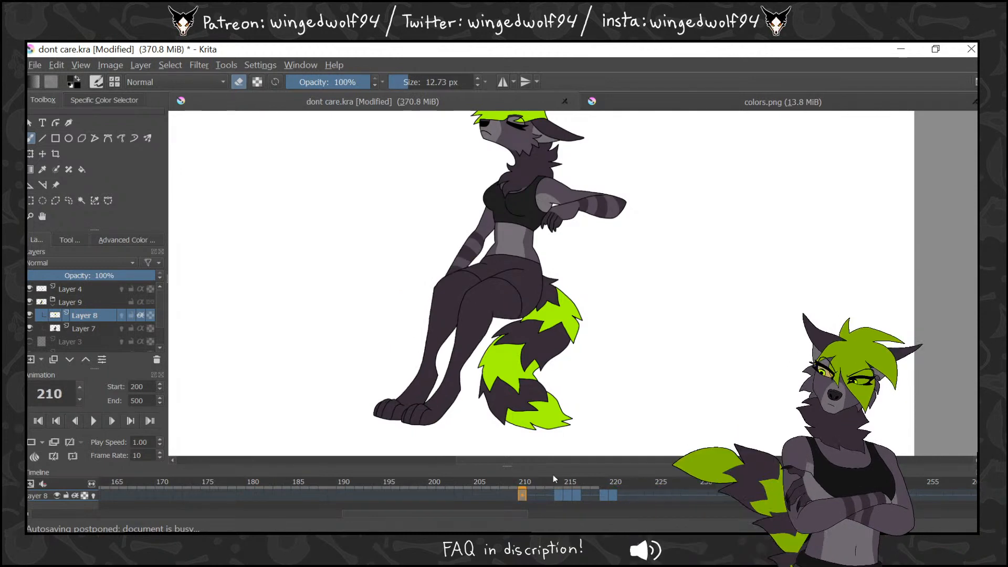
{"action": "key", "text": "Right"}
{"action": "key", "text": "Right"}
{"action": "key", "text": "Right"}
{"action": "key", "text": "Right"}
{"action": "key", "text": "Right"}
{"action": "key", "text": "Right"}
{"action": "key", "text": "Right"}
{"action": "key", "text": "Right"}
{"action": "key", "text": "Right"}
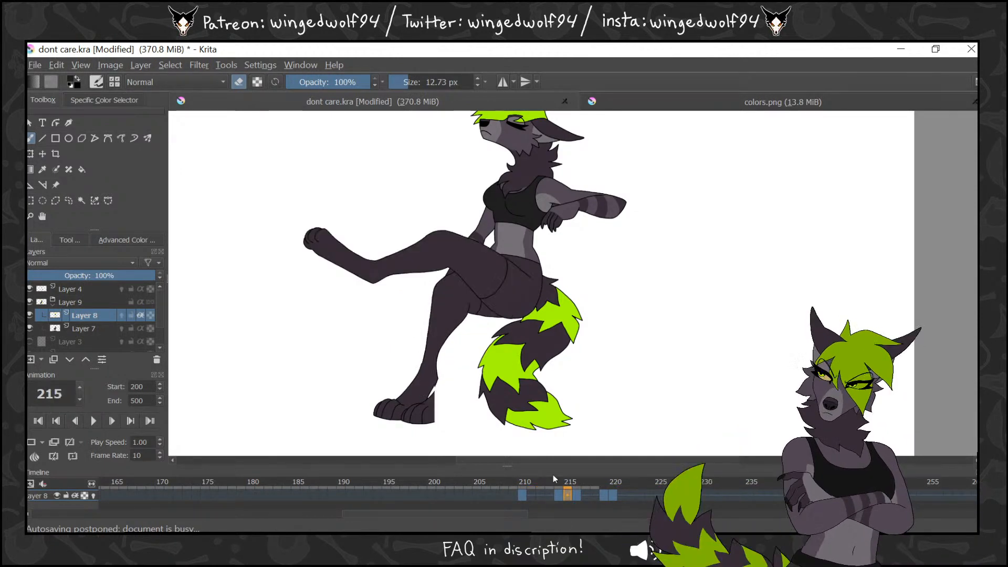
{"action": "key", "text": "Left"}
{"action": "key", "text": "Left"}
{"action": "key", "text": "Left"}
{"action": "key", "text": "Left"}
{"action": "key", "text": "Left"}
{"action": "key", "text": "Left"}
{"action": "key", "text": "Left"}
{"action": "key", "text": "Left"}
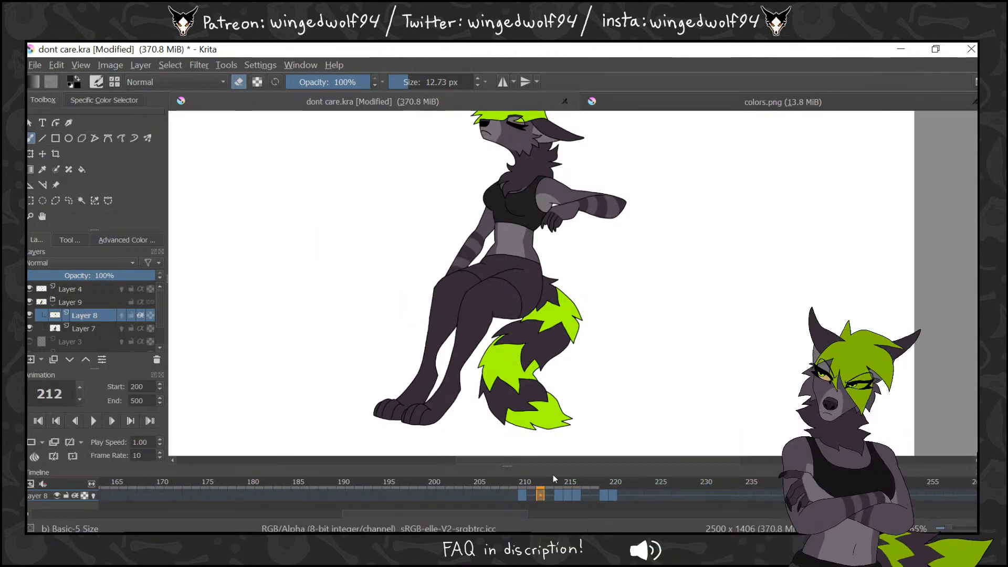
{"action": "key", "text": "Right"}
On Layer 7, clear the small gap between the chest and the bent arm with the erasing Fill tool, working through to frame 220
{"action": "left_click", "coordinate": [78, 328]}
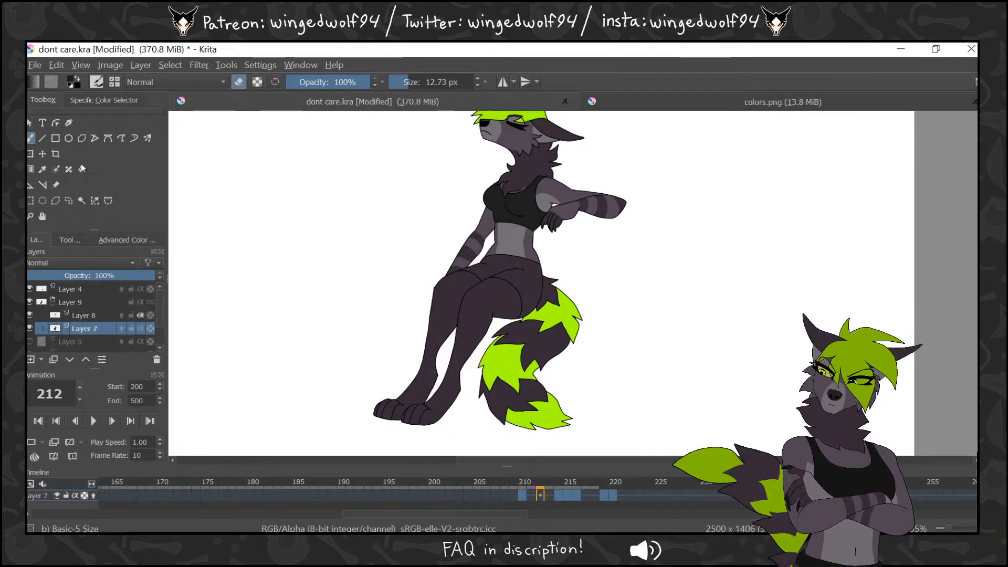
{"action": "left_click", "coordinate": [81, 169]}
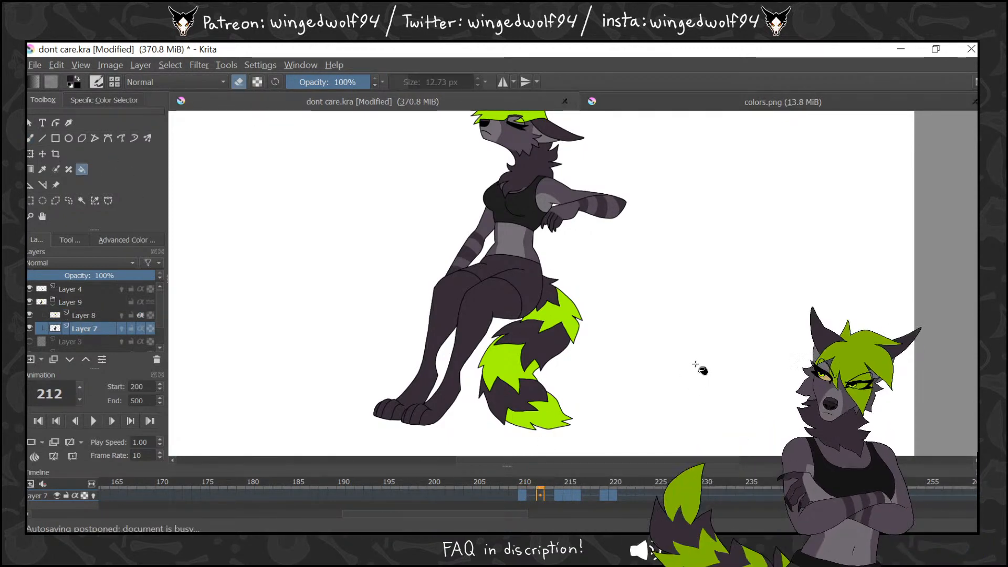
{"action": "key", "text": "Right"}
{"action": "key", "text": "Right"}
{"action": "key", "text": "Right"}
{"action": "key", "text": "Left"}
{"action": "key", "text": "Left"}
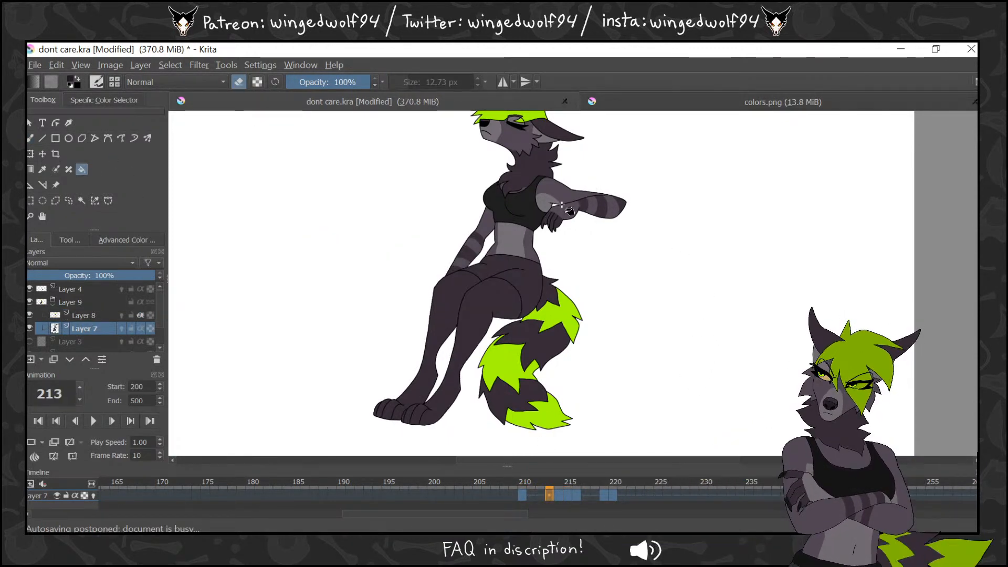
{"action": "key", "text": "Right"}
{"action": "key", "text": "Right"}
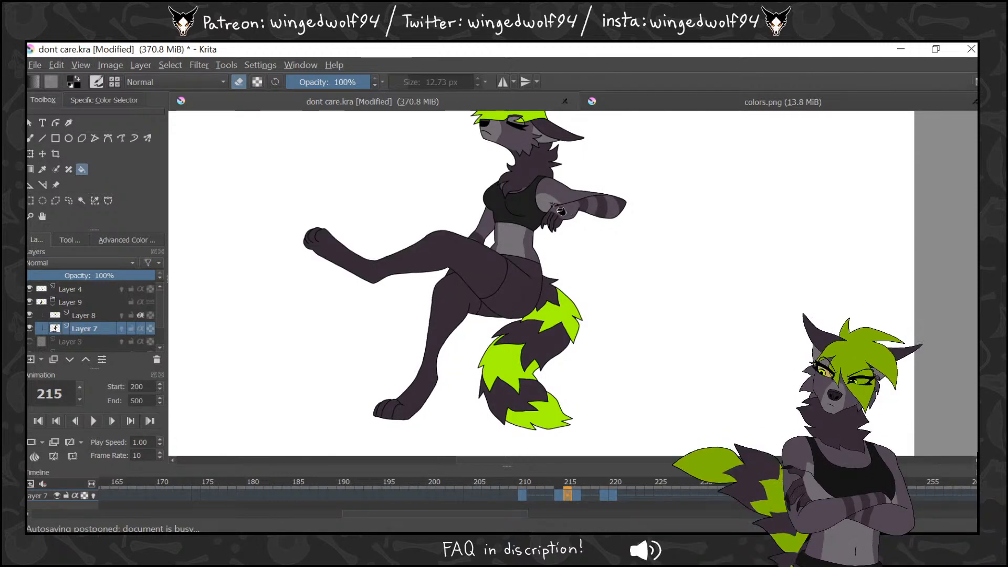
{"action": "key", "text": "Right"}
{"action": "key", "text": "Right"}
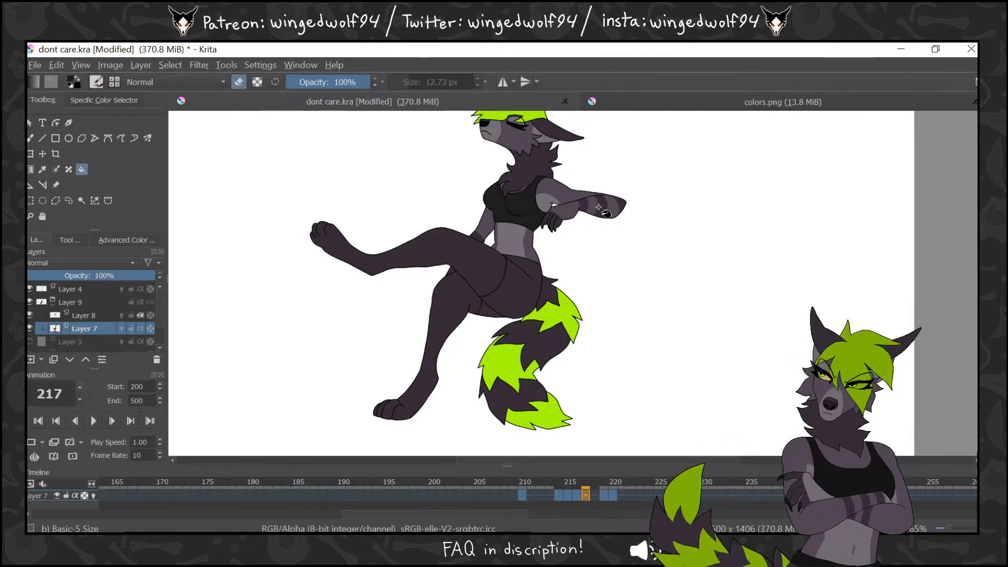
{"action": "key", "text": "Right"}
{"action": "key", "text": "Right"}
{"action": "key", "text": "Right"}
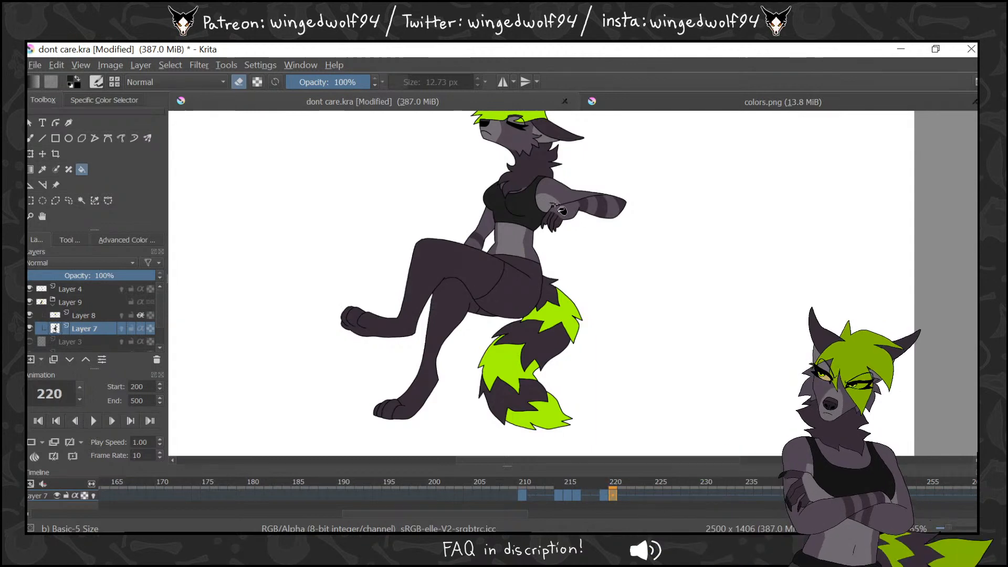
Return to frame 210, focus on the legs and set the freehand brush's smoothing to Weighted
{"action": "key", "text": "Left"}
{"action": "key", "text": "Left"}
{"action": "key", "text": "Left"}
{"action": "key", "text": "Left"}
{"action": "key", "text": "Left"}
{"action": "key", "text": "Left"}
{"action": "key", "text": "Left"}
{"action": "key", "text": "Left"}
{"action": "key", "text": "Left"}
{"action": "key", "text": "Left"}
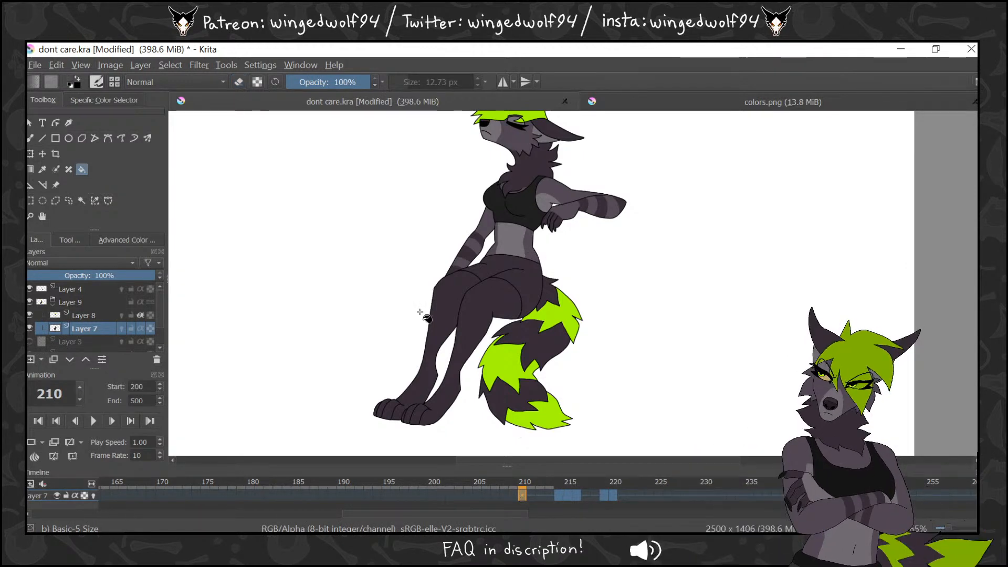
{"action": "left_click", "coordinate": [31, 215]}
{"action": "left_click_drag", "start_coordinate": [362, 215], "coordinate": [687, 443]}
{"action": "left_click", "coordinate": [33, 138]}
{"action": "left_click", "coordinate": [77, 241]}
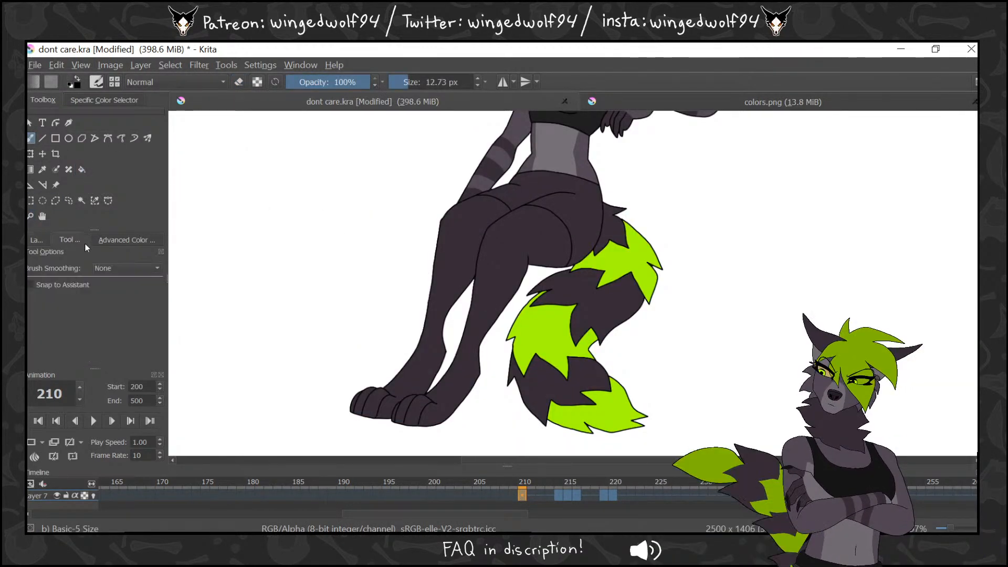
{"action": "left_click", "coordinate": [128, 268]}
{"action": "left_click", "coordinate": [130, 281]}
{"action": "left_click", "coordinate": [40, 240]}
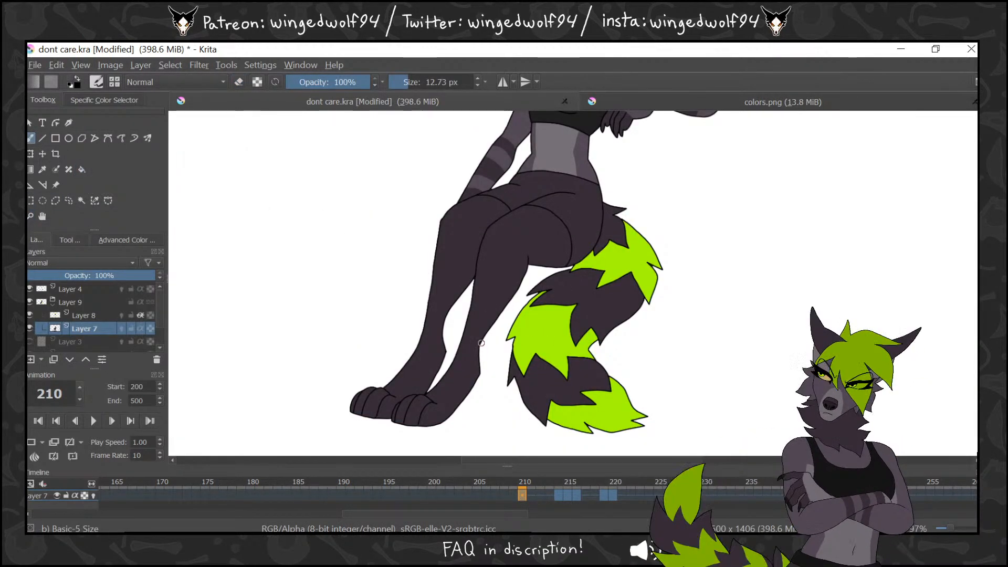
Reduce the brush size to 4.22 px and check the brush smoothing options
{"action": "left_click", "coordinate": [400, 82]}
{"action": "left_click", "coordinate": [72, 240]}
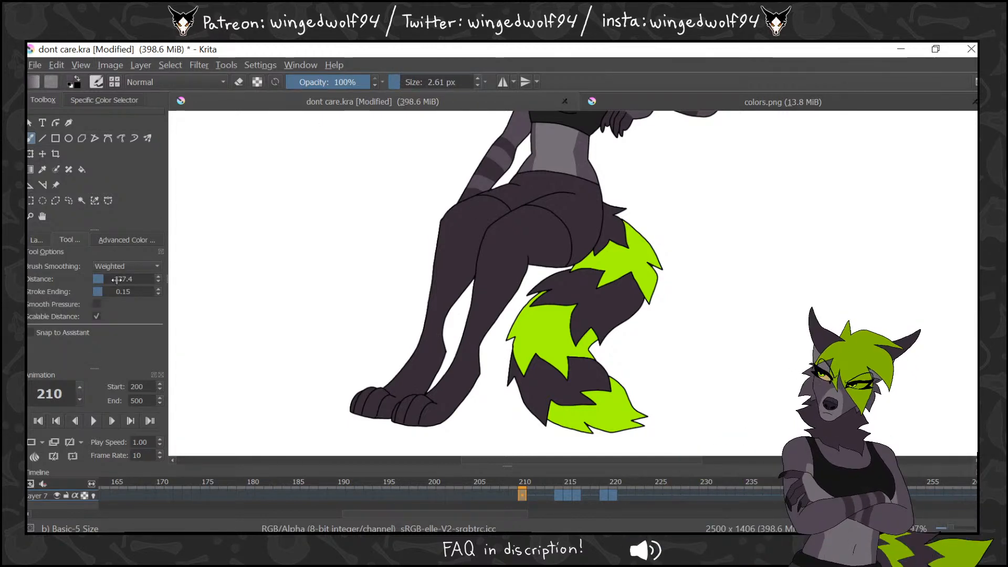
{"action": "left_click", "coordinate": [126, 269]}
{"action": "left_click", "coordinate": [127, 268]}
{"action": "left_click", "coordinate": [36, 240]}
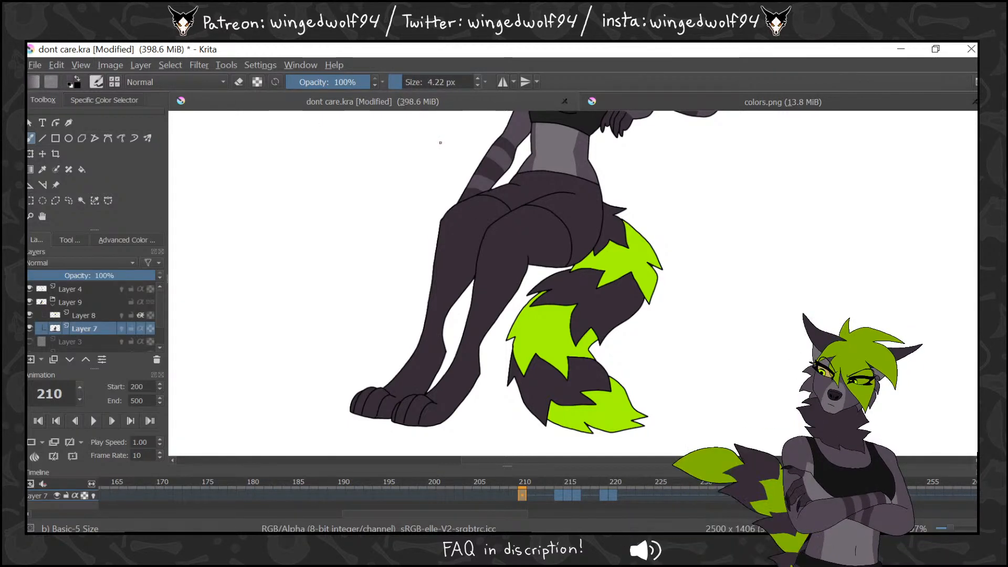
Draw thin grey lines across both ankles on frame 210, switching from Layer 7 to Layer 8
{"action": "key", "text": "Left"}
{"action": "key", "text": "Right"}
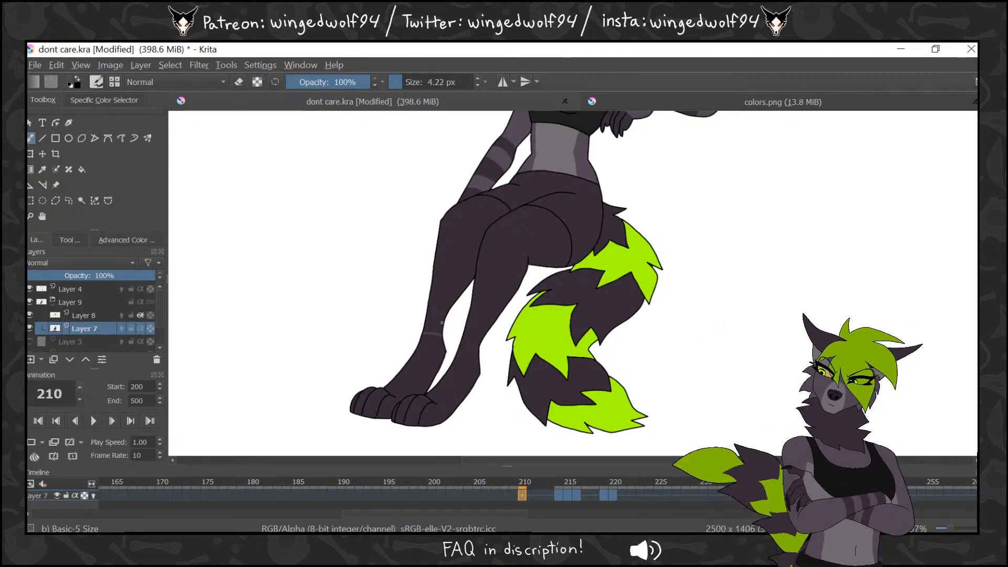
{"action": "key", "text": "Page_Up"}
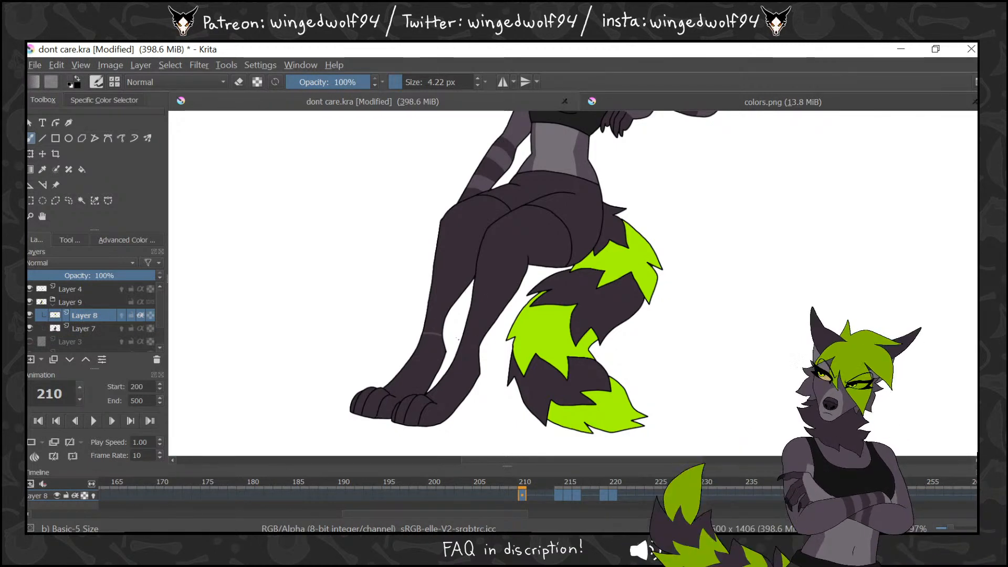
Draw matching grey lines across both ankles on frame 214 of Layer 8, comparing with the previous frame
{"action": "key", "text": "period"}
{"action": "key", "text": "period"}
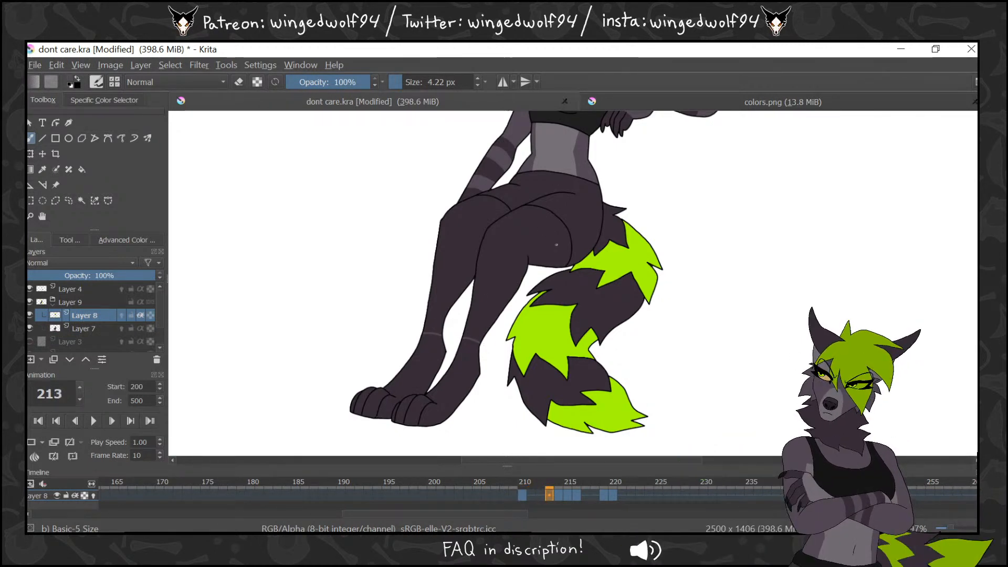
{"action": "key", "text": "period"}
{"action": "key", "text": "period"}
{"action": "key", "text": "comma"}
{"action": "key", "text": "comma"}
{"action": "key", "text": "period"}
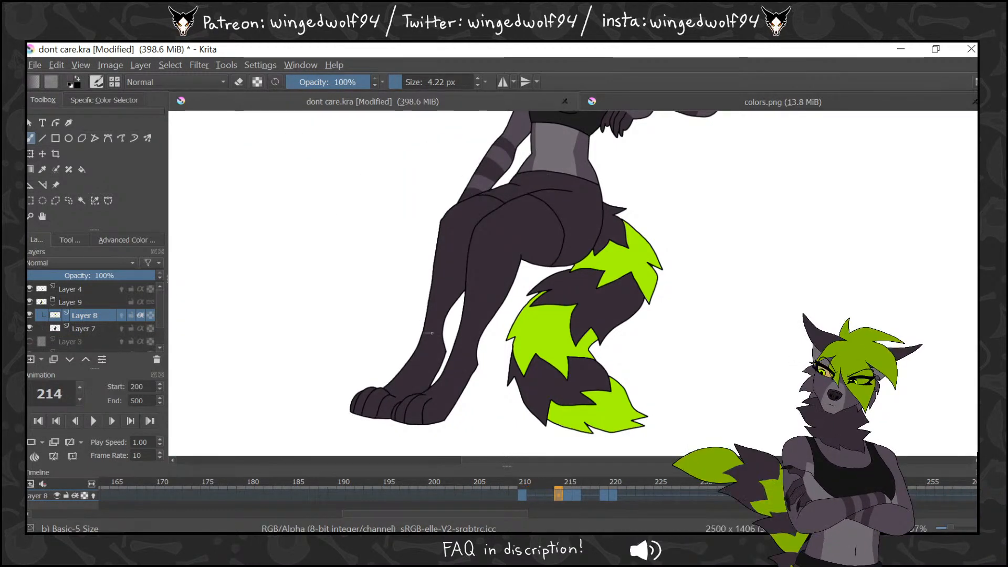
{"action": "left_click_drag", "start_coordinate": [432, 333], "coordinate": [479, 336]}
{"action": "key", "text": "Left"}
{"action": "key", "text": "Right"}
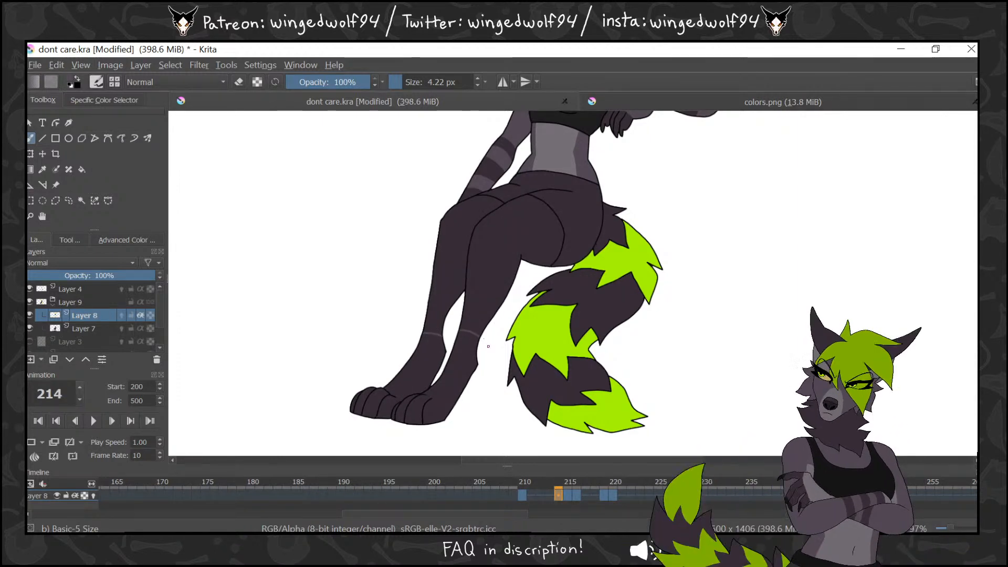
Draw the grey ankle lines on the raised leg and the standing leg in frame 215
{"action": "key", "text": "Right"}
{"action": "left_click_drag", "start_coordinate": [359, 180], "coordinate": [373, 201]}
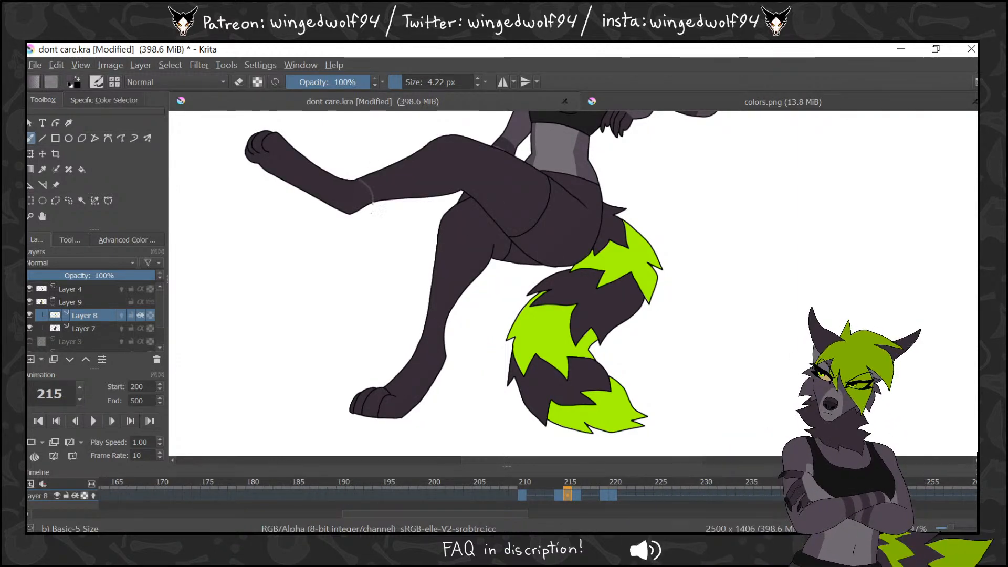
{"action": "key", "text": "Left"}
{"action": "key", "text": "Right"}
{"action": "left_click_drag", "start_coordinate": [424, 332], "coordinate": [442, 334]}
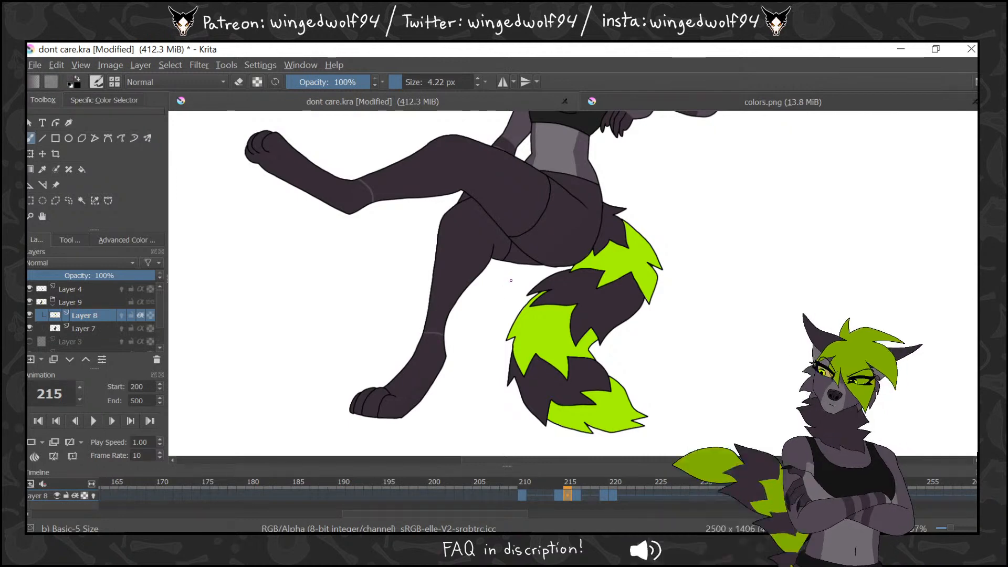
Draw the grey ankle lines on both legs in frame 216
{"action": "key", "text": "Right"}
{"action": "left_click_drag", "start_coordinate": [368, 170], "coordinate": [376, 191]}
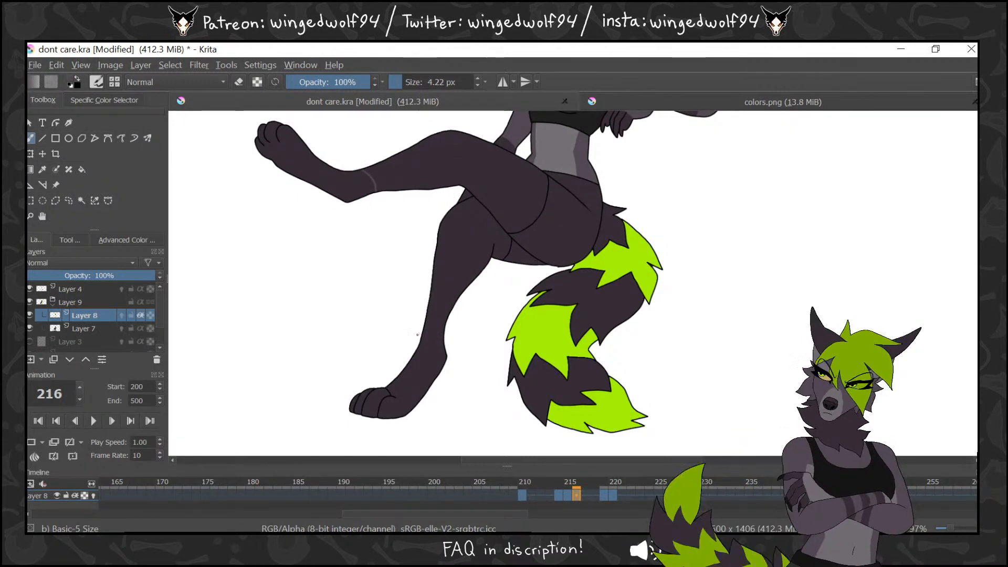
{"action": "key", "text": "Right"}
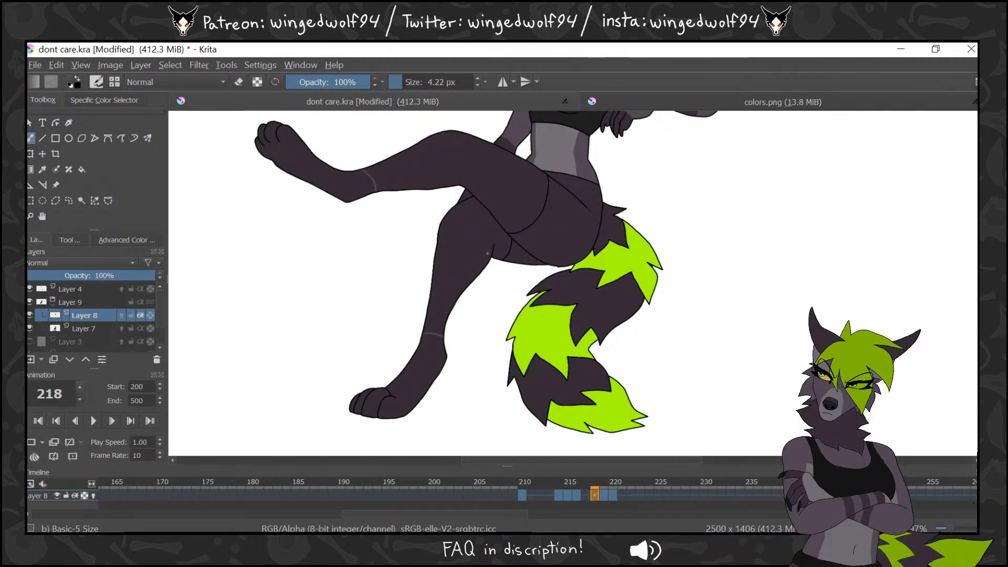
Draw the grey ankle lines on the crossed leg and the standing leg in frame 219
{"action": "key", "text": "Right"}
{"action": "key", "text": "Left"}
{"action": "key", "text": "Right"}
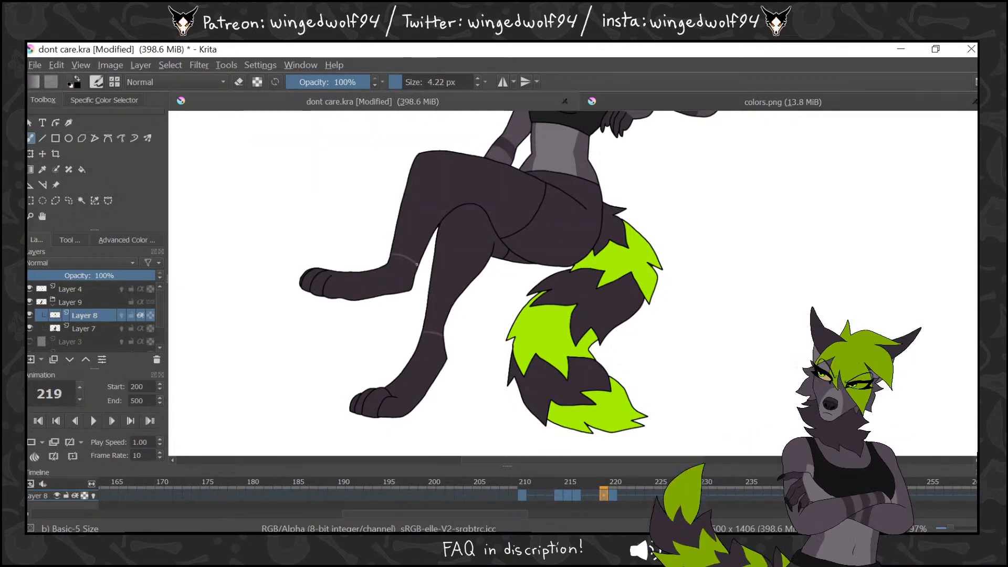
Draw the grey ankle lines on both legs in frame 220, matching their placement in frame 219
{"action": "key", "text": "Right"}
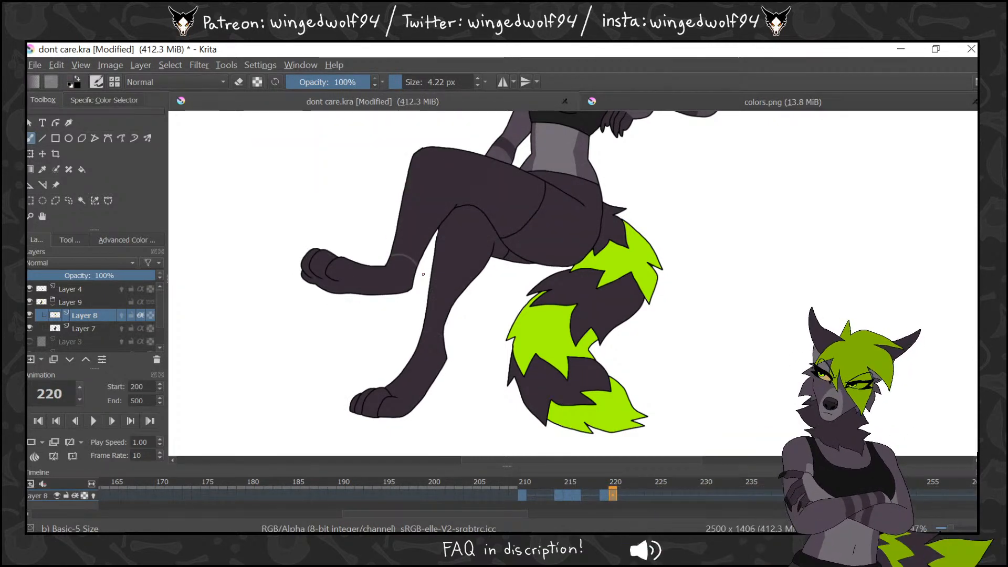
{"action": "key", "text": "Left"}
{"action": "key", "text": "Right"}
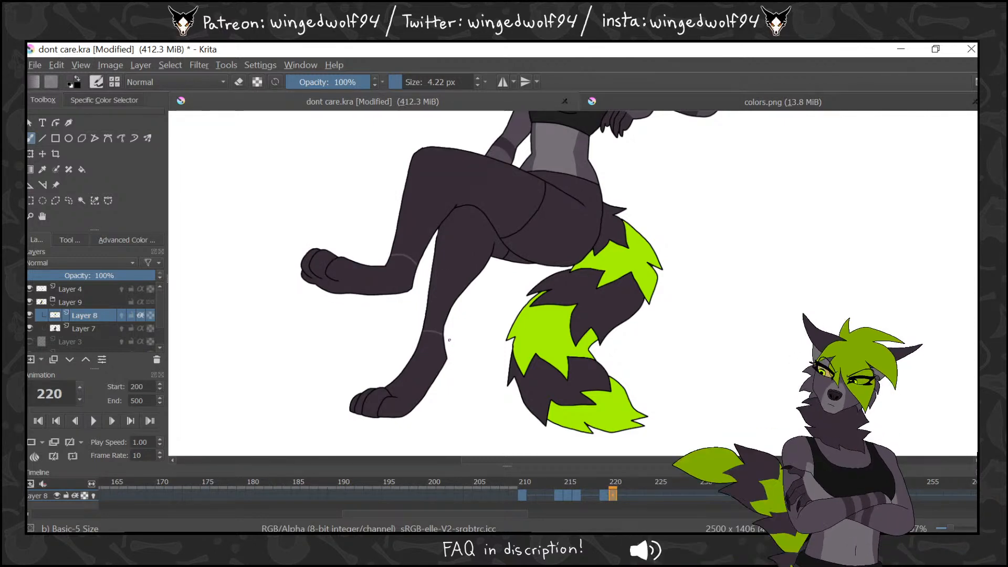
Fill both legs above the ankle lines with the lighter grey in the seated pose held through frames 210 to 213
{"action": "key", "text": "Left"}
{"action": "key", "text": "Left"}
{"action": "key", "text": "Left"}
{"action": "key", "text": "Left"}
{"action": "key", "text": "Left"}
{"action": "key", "text": "Left"}
{"action": "key", "text": "Left"}
{"action": "key", "text": "Left"}
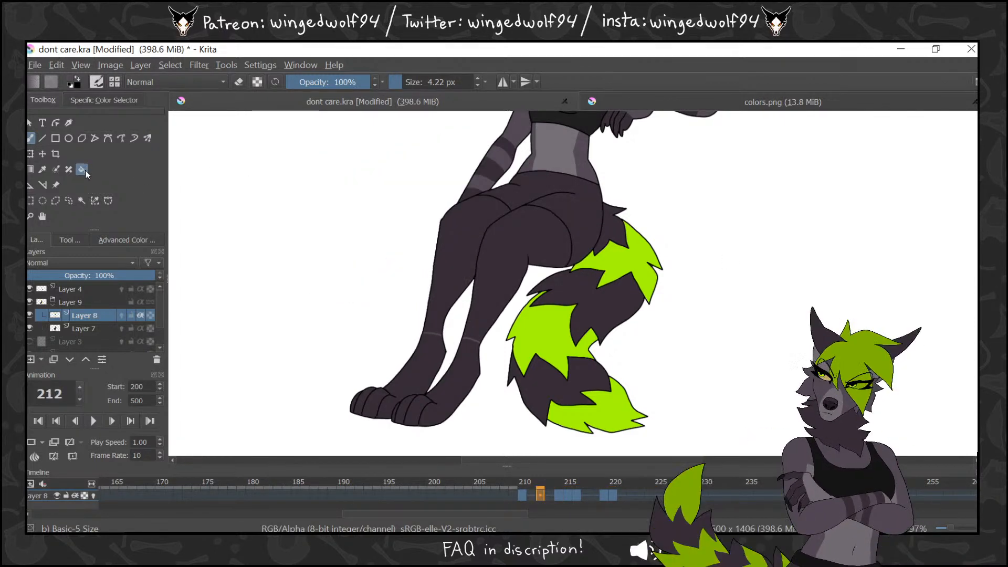
{"action": "key", "text": "Right"}
{"action": "key", "text": "Right"}
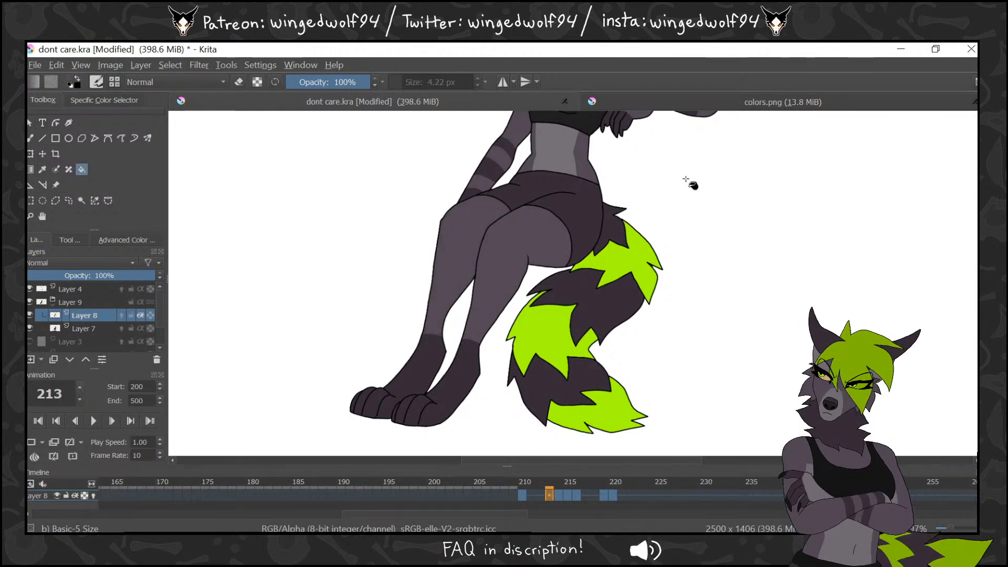
Fill both legs above the ankle lines with the lighter grey in frames 214, 215, 216, 219 and 220
{"action": "key", "text": "Right"}
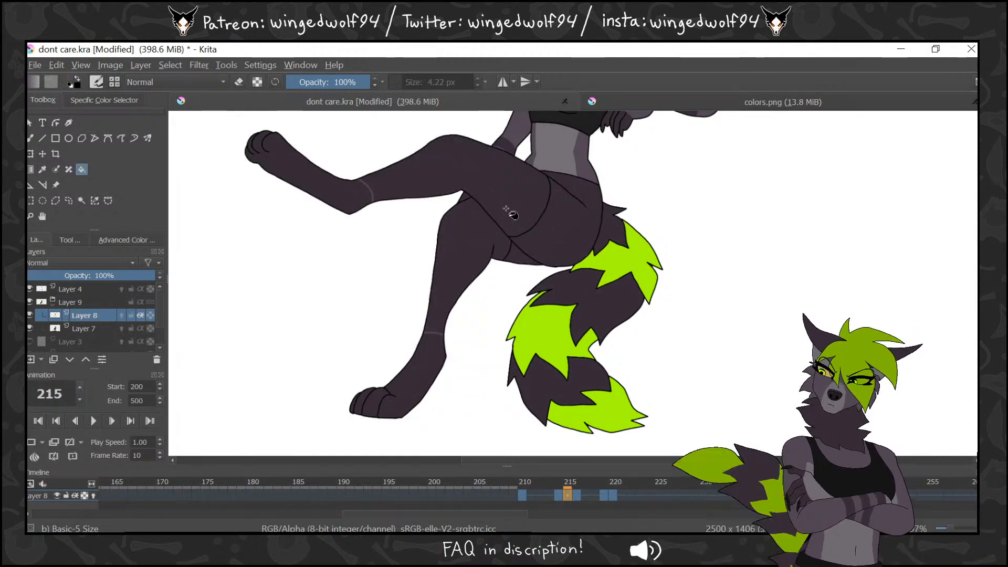
{"action": "key", "text": "Right"}
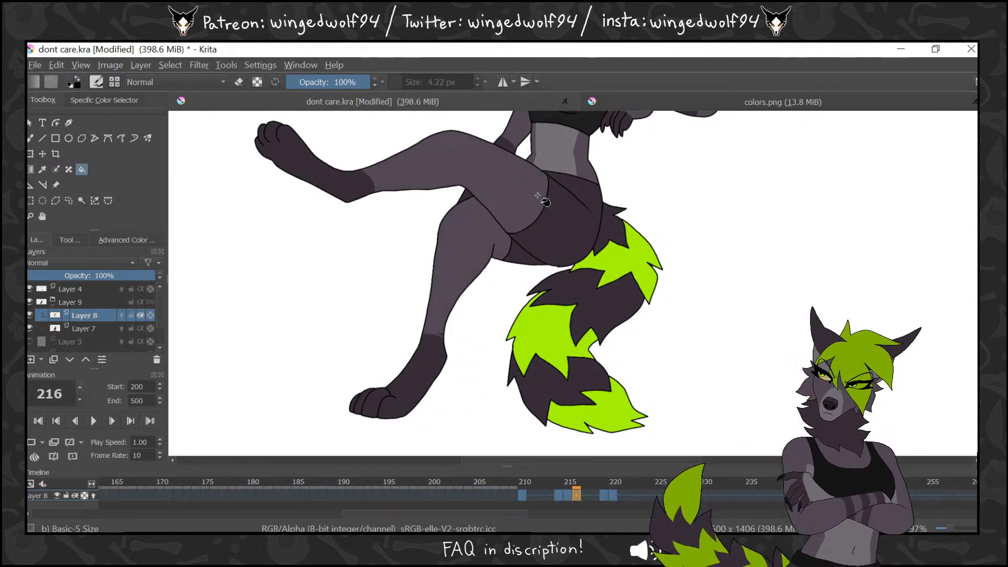
{"action": "key", "text": "Right"}
{"action": "key", "text": "Right"}
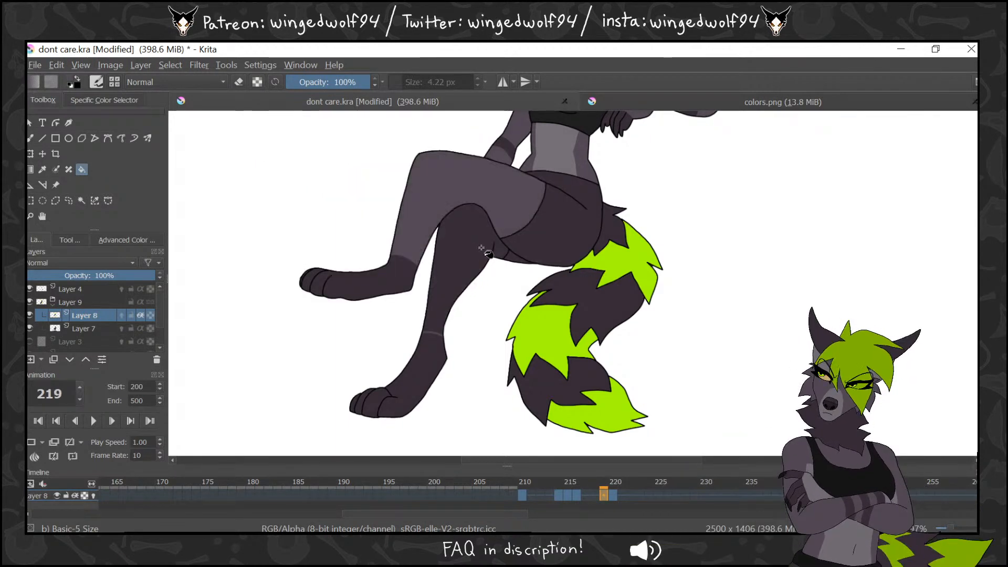
{"action": "key", "text": "Right"}
{"action": "left_click", "coordinate": [531, 185]}
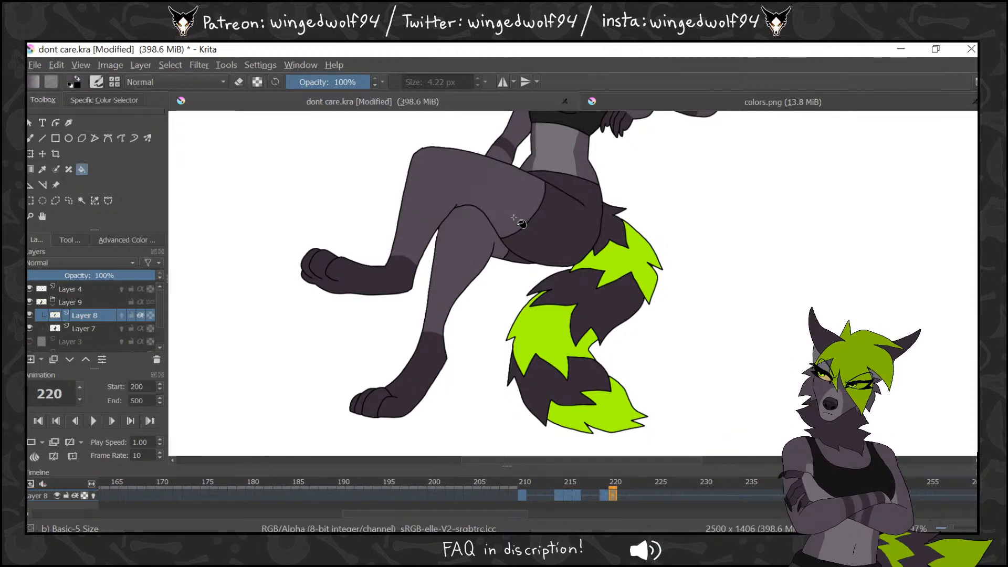
Go back to the pose held from frame 210 and draw a grey line behind the toes of the front foot
{"action": "key", "text": "Left"}
{"action": "key", "text": "Left"}
{"action": "key", "text": "Left"}
{"action": "key", "text": "Left"}
{"action": "key", "text": "Left"}
{"action": "key", "text": "Left"}
{"action": "key", "text": "Left"}
{"action": "key", "text": "Left"}
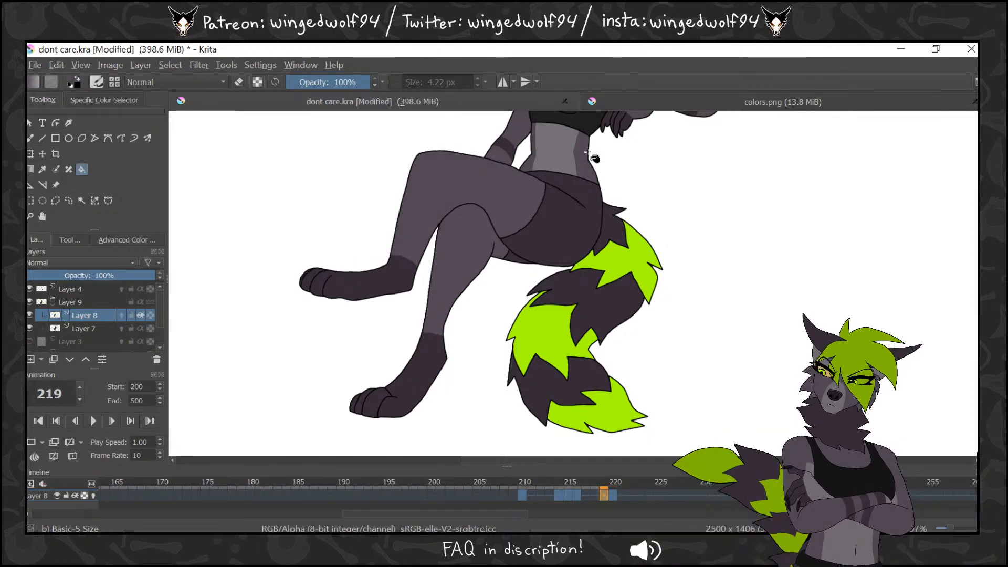
{"action": "key", "text": "Left"}
{"action": "key", "text": "Left"}
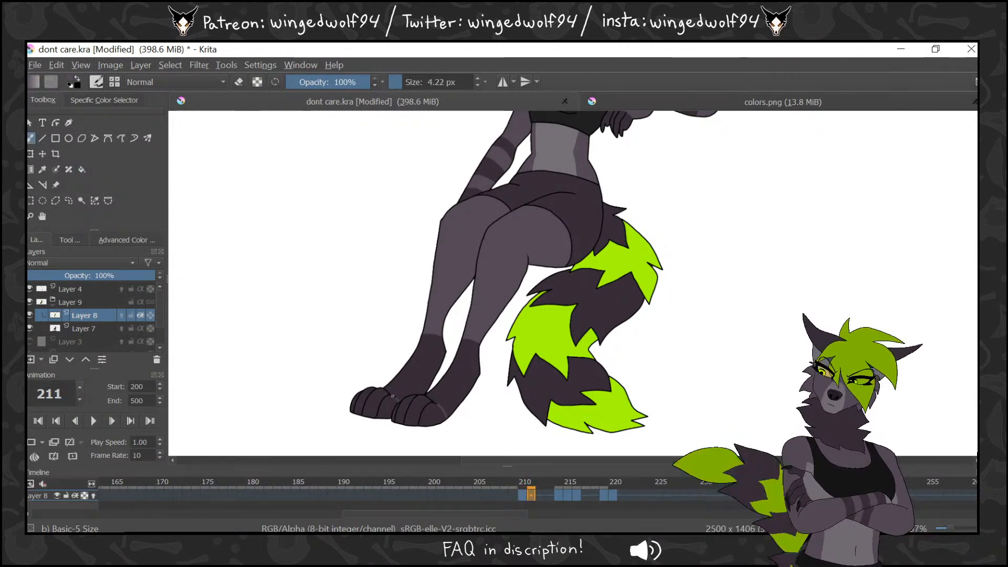
Draw the grey lines behind the toes of the feet in frames 214 and 215
{"action": "key", "text": "Right"}
{"action": "key", "text": "Right"}
{"action": "key", "text": "Right"}
{"action": "key", "text": "Right"}
{"action": "key", "text": "Left"}
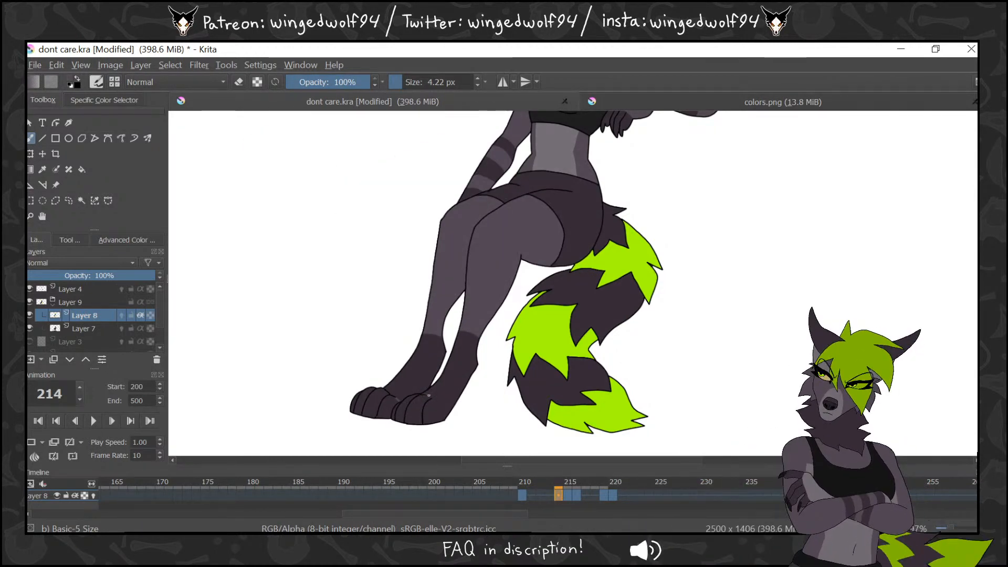
{"action": "key", "text": "Right"}
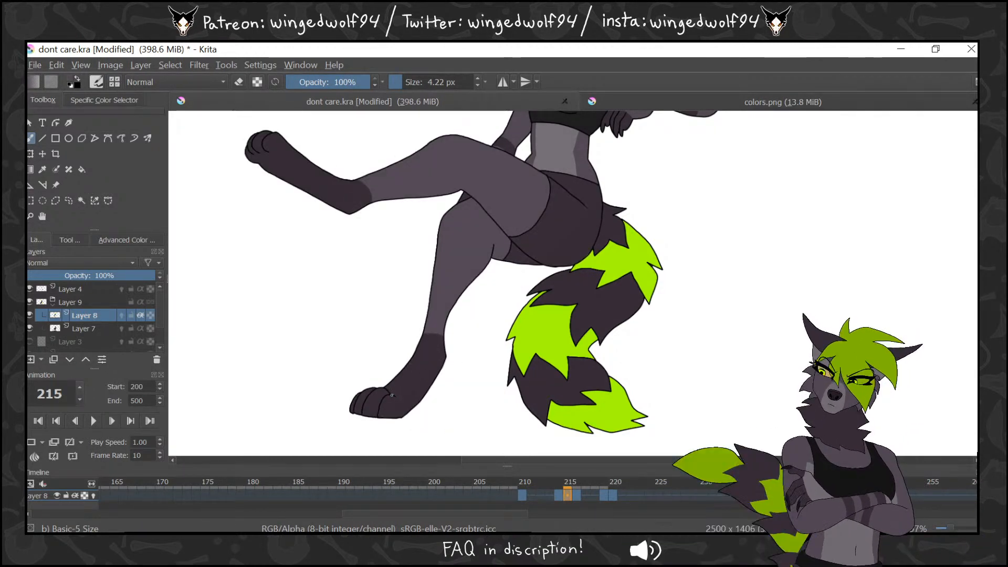
{"action": "key", "text": "Left"}
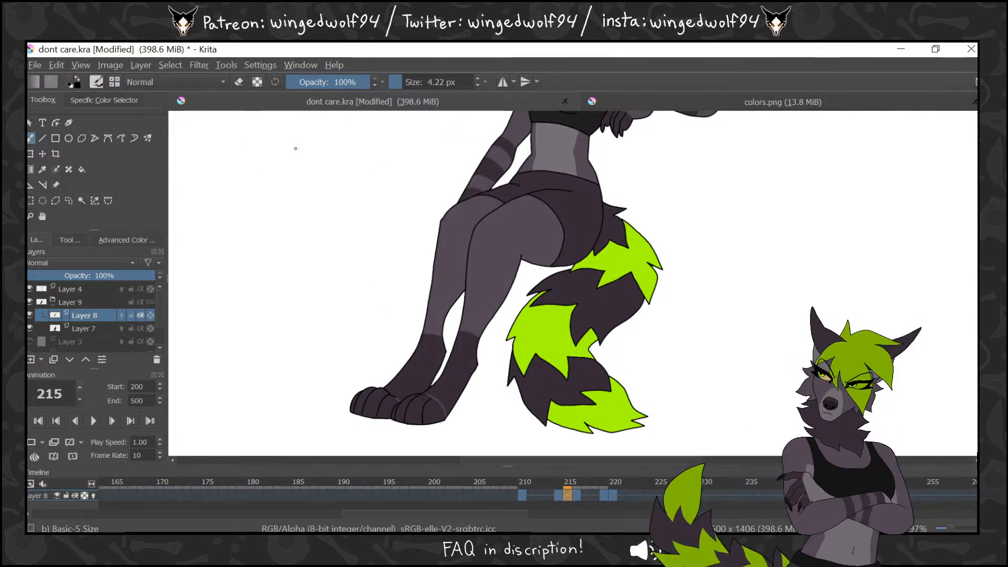
{"action": "key", "text": "Right"}
Draw the grey lines behind the toes of the crossing foot and standing foot in frames 216, 219 and 220
{"action": "key", "text": "Right"}
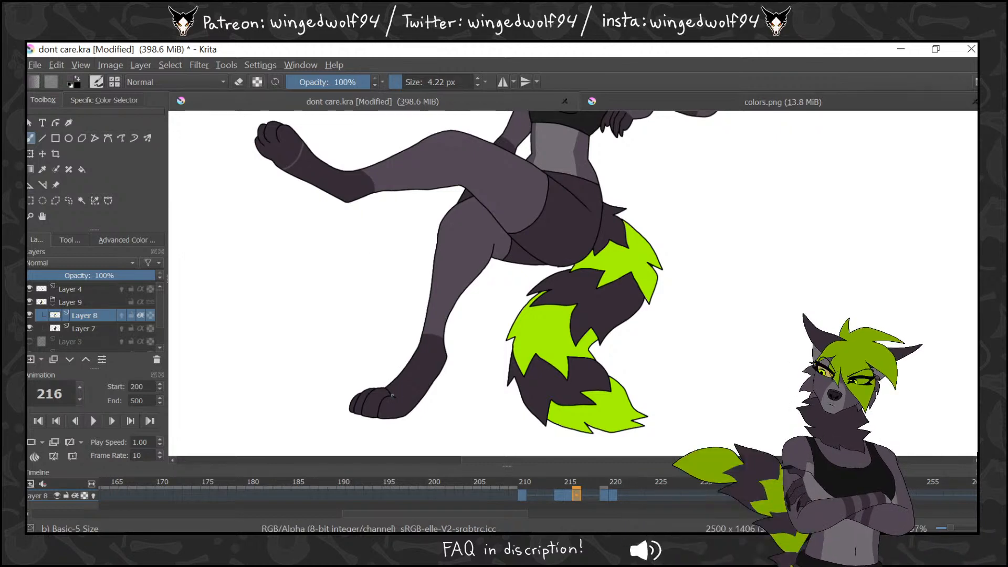
{"action": "left_click_drag", "start_coordinate": [392, 395], "coordinate": [405, 407]}
{"action": "key", "text": "Right"}
{"action": "key", "text": "Right"}
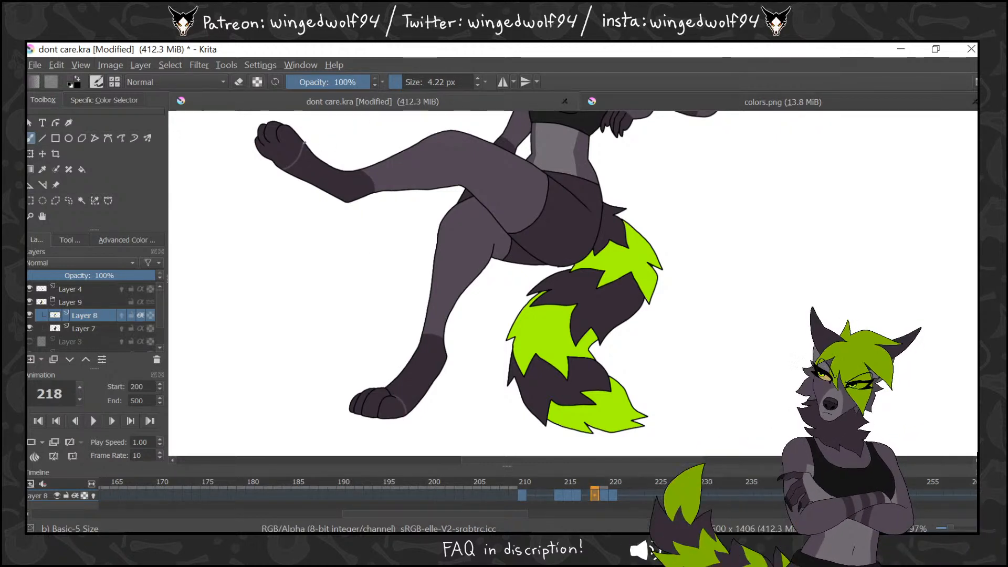
{"action": "key", "text": "Right"}
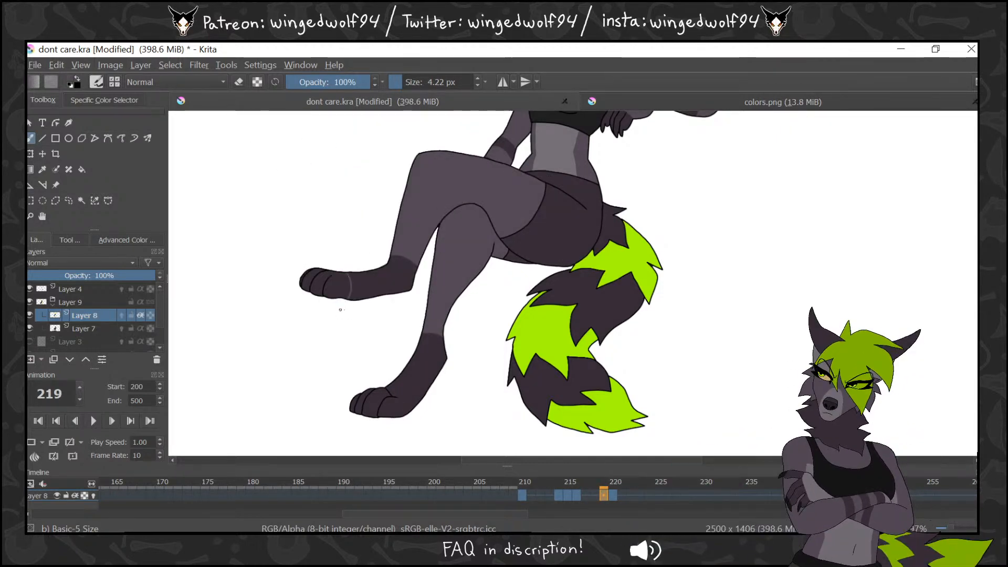
{"action": "key", "text": "Right"}
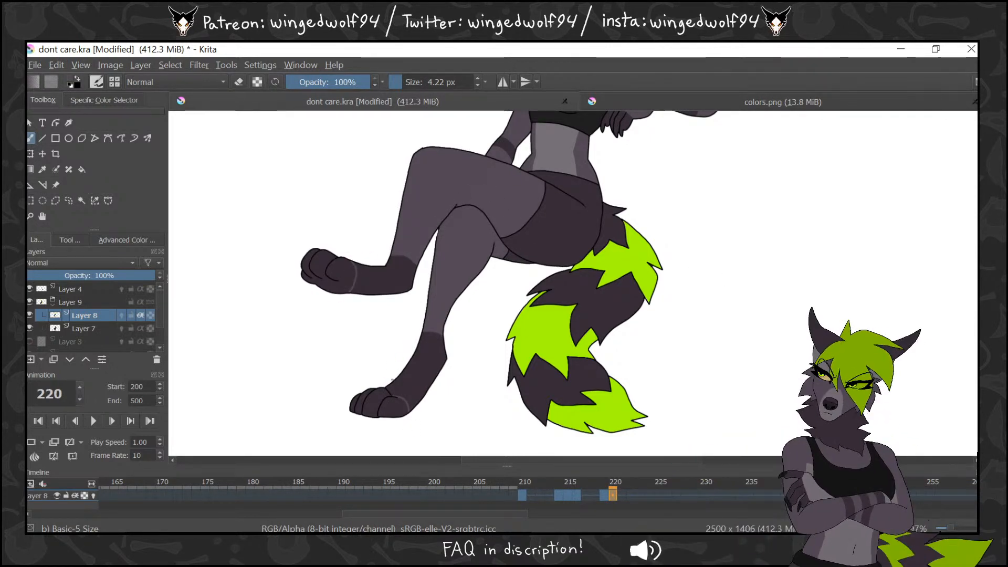
Draw a second grey line higher on the standing foot, working back from frame 220 to frame 213
{"action": "key", "text": "Left"}
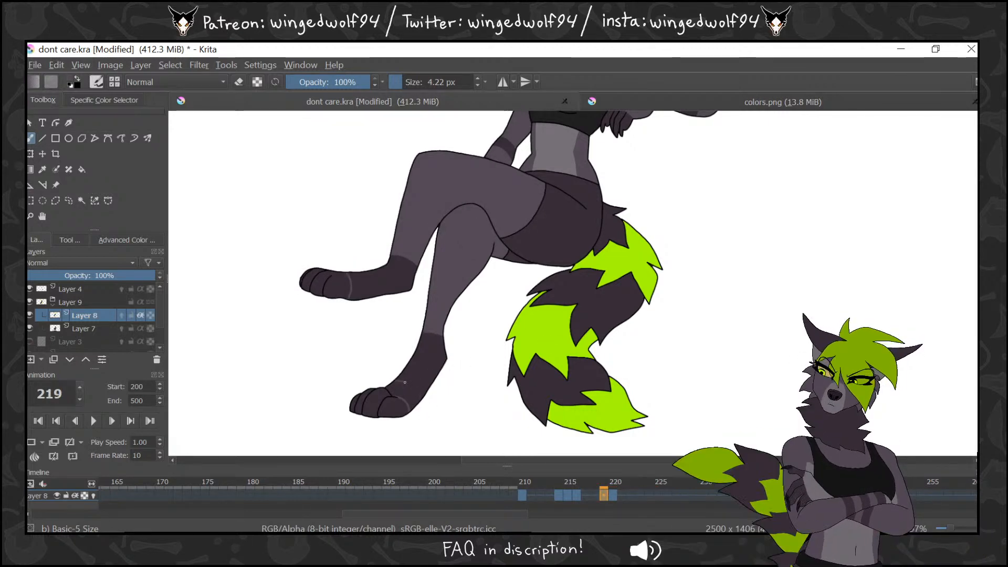
{"action": "key", "text": "Left"}
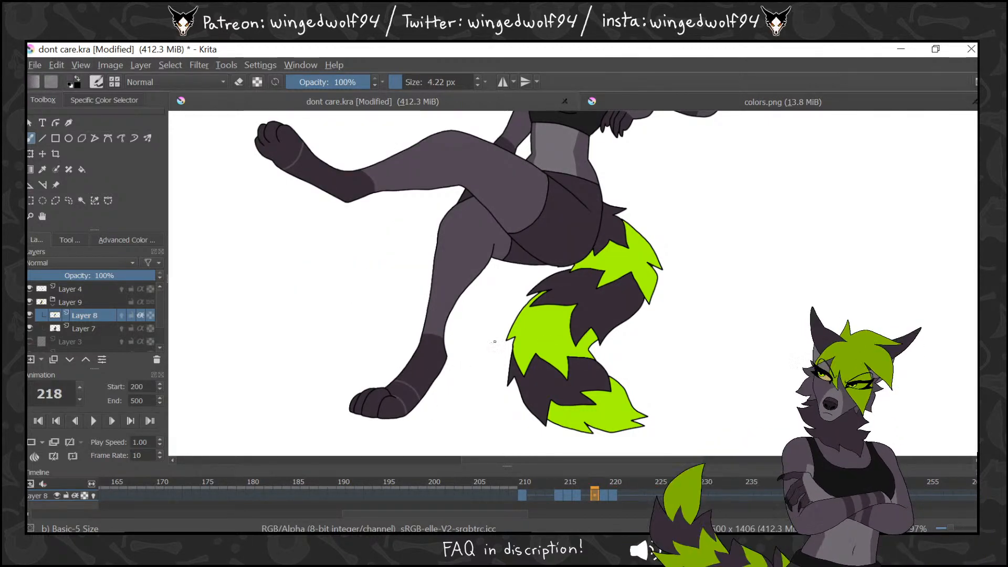
{"action": "key", "text": "Left"}
{"action": "key", "text": "Left"}
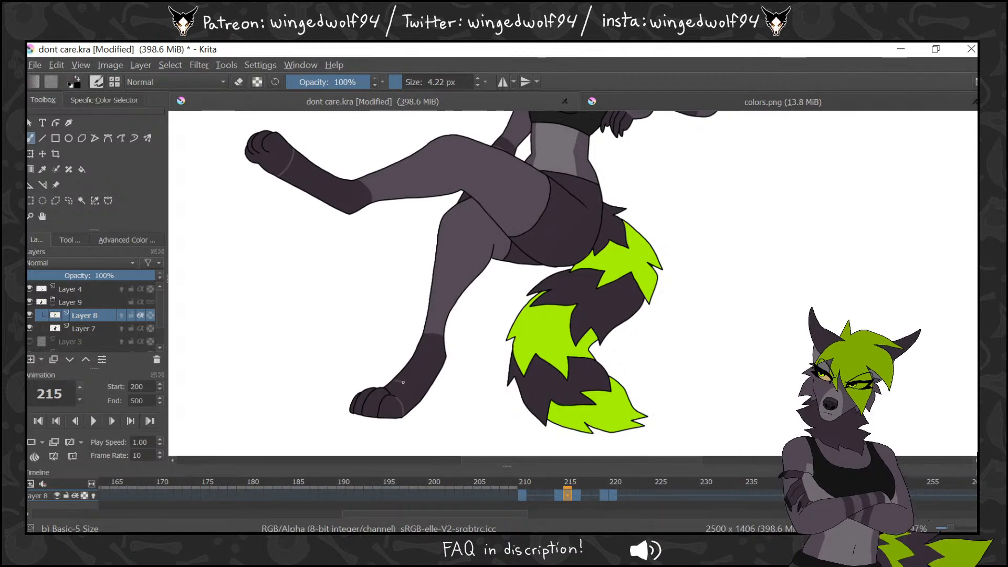
{"action": "key", "text": "Left"}
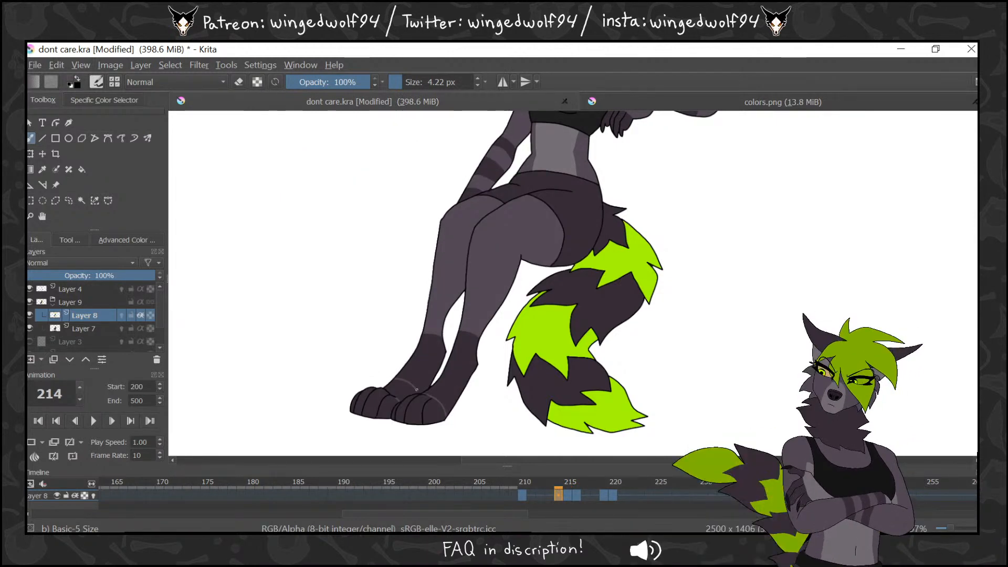
{"action": "key", "text": "Left"}
{"action": "key", "text": "Right"}
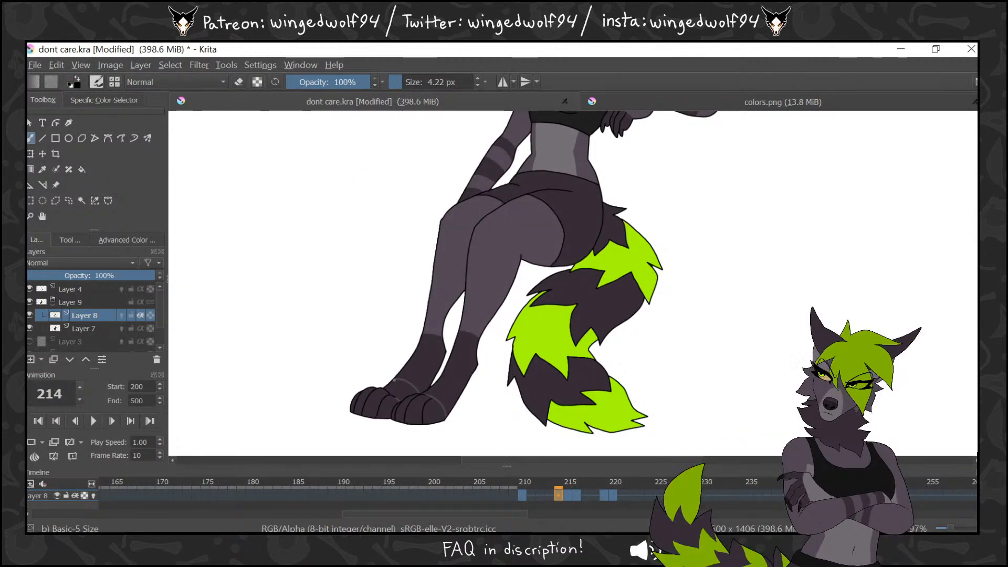
{"action": "key", "text": "Left"}
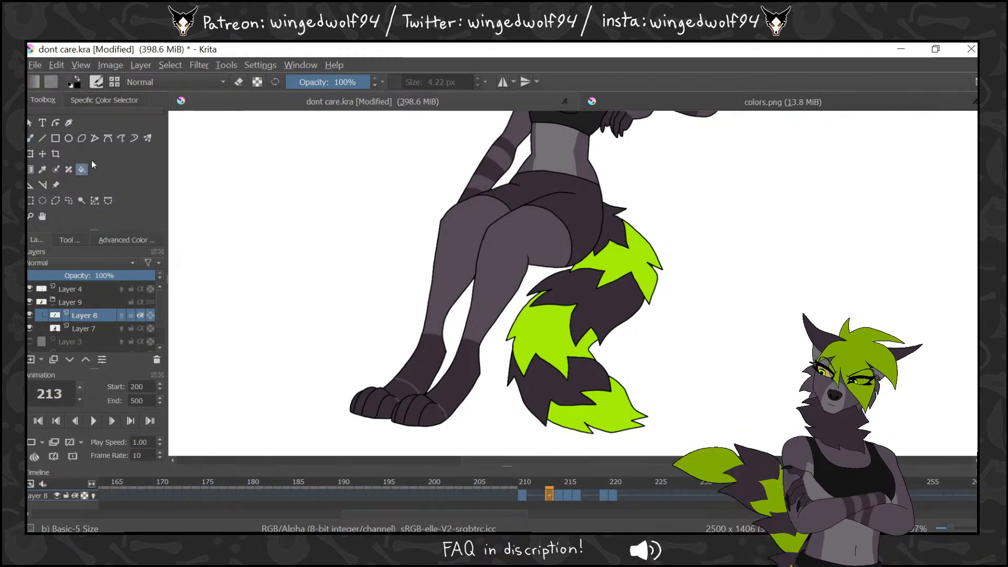
Fill the band between the two lines on the standing foot with the lighter grey in frames 213 through 220
{"action": "key", "text": "Right"}
{"action": "key", "text": "Right"}
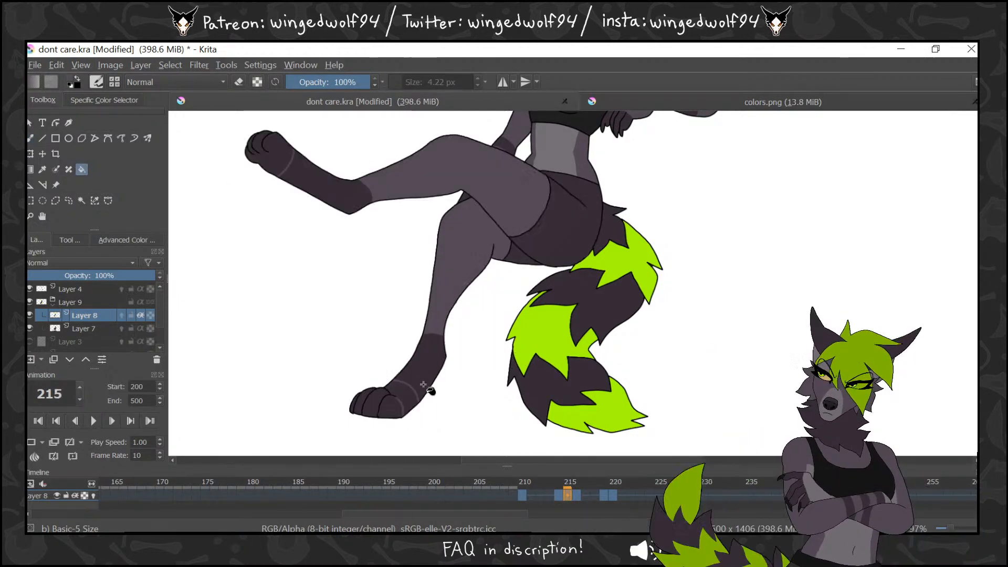
{"action": "key", "text": "Right"}
{"action": "key", "text": "Right"}
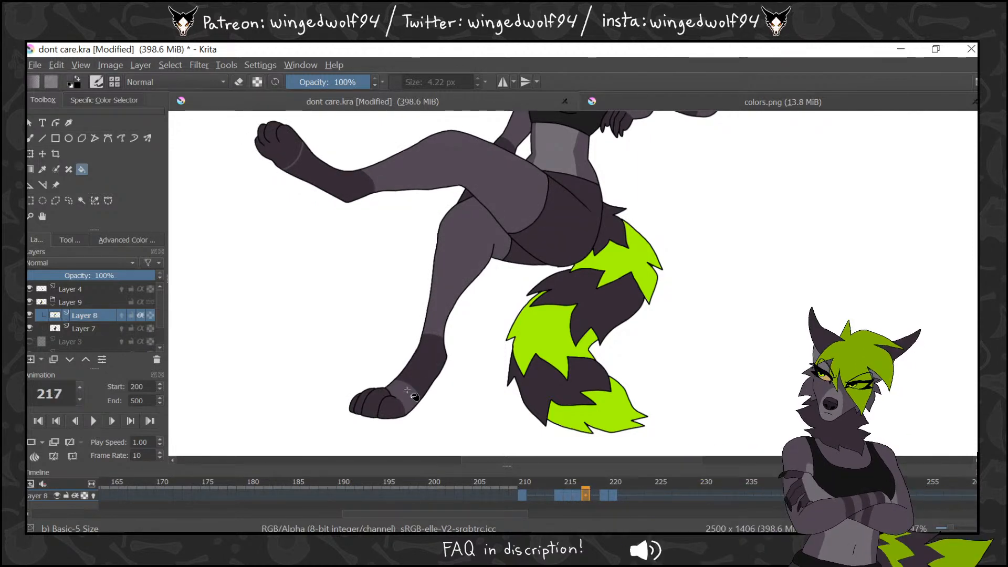
{"action": "key", "text": "Right"}
{"action": "key", "text": "Right"}
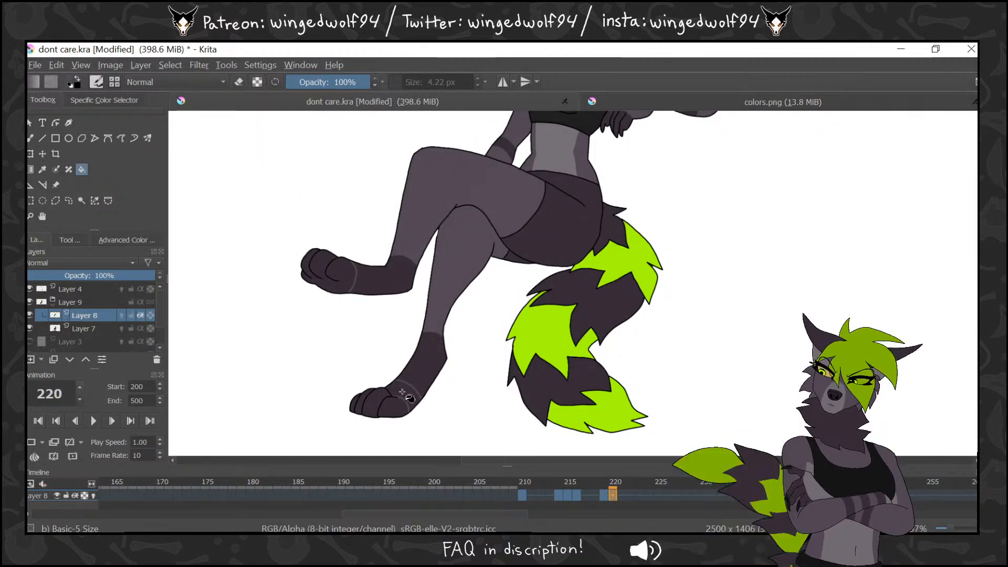
Draw a second grey line higher on the crossing foot in frames 210, 214, 215, 216, 219 and 220
{"action": "left_click", "coordinate": [522, 493]}
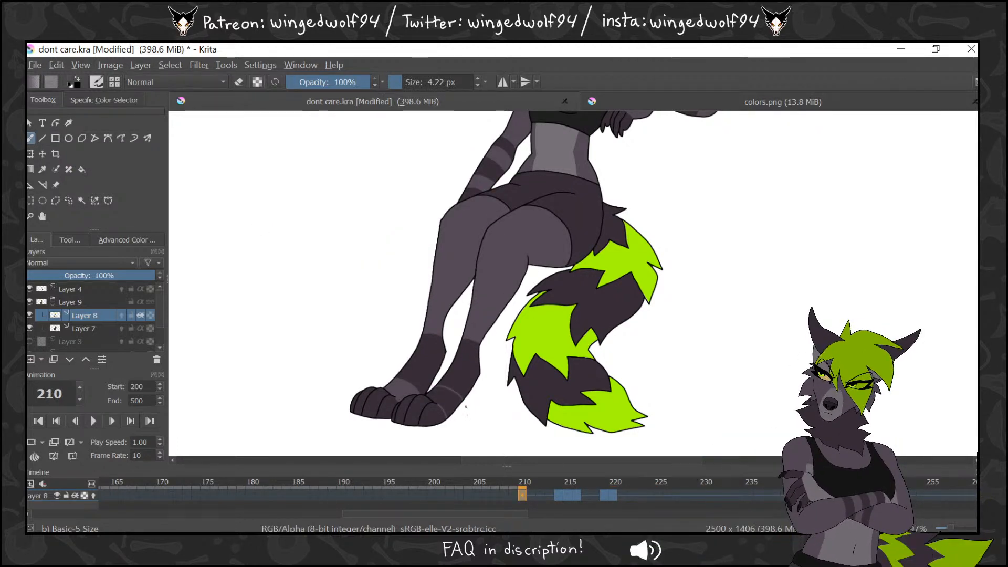
{"action": "key", "text": "period"}
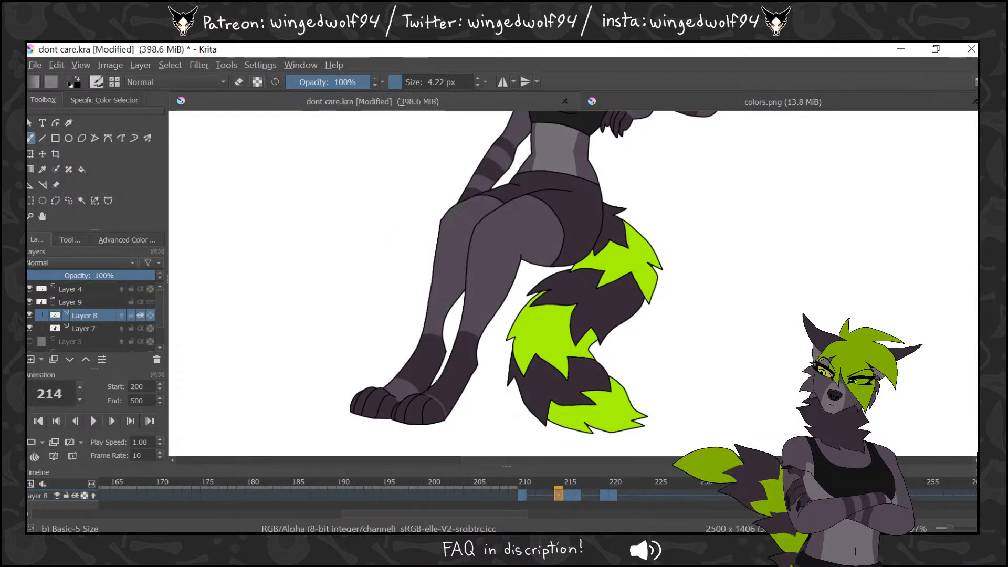
{"action": "key", "text": "period"}
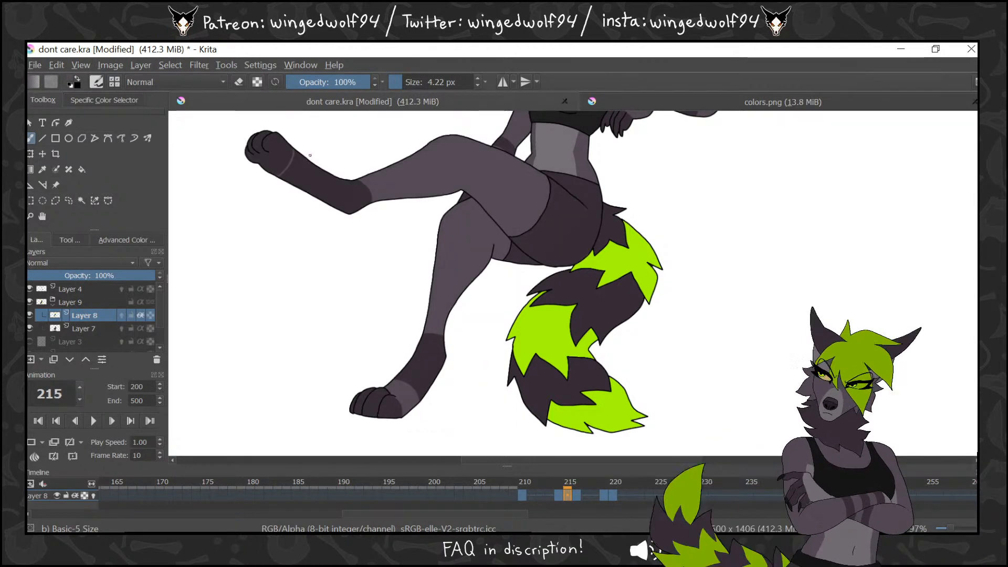
{"action": "key", "text": "period"}
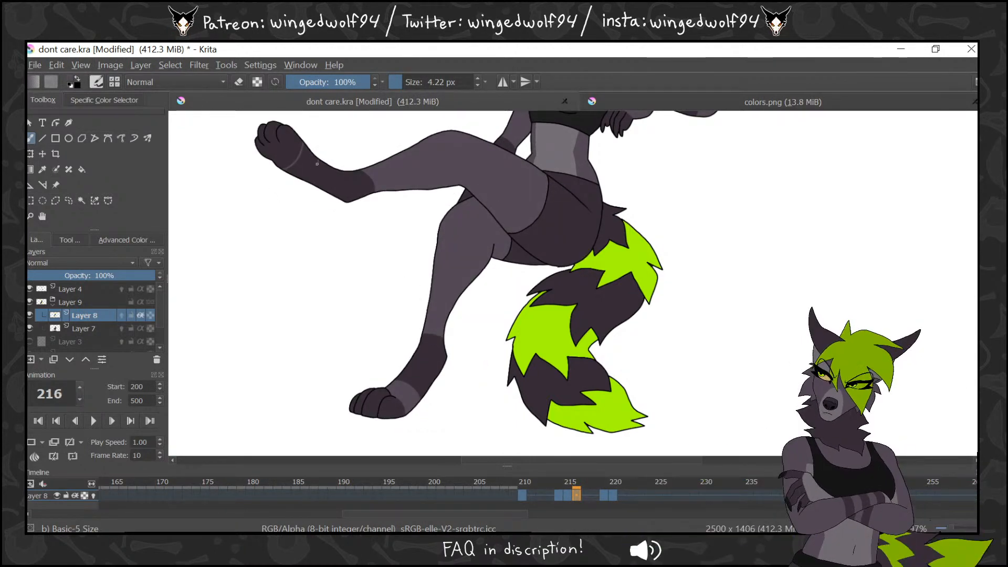
{"action": "key", "text": "period"}
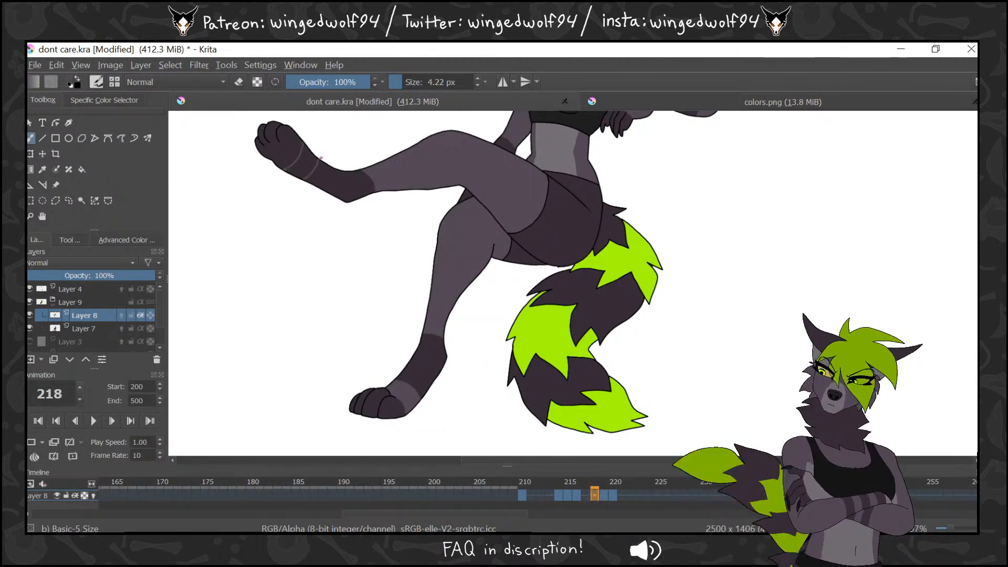
{"action": "key", "text": "period"}
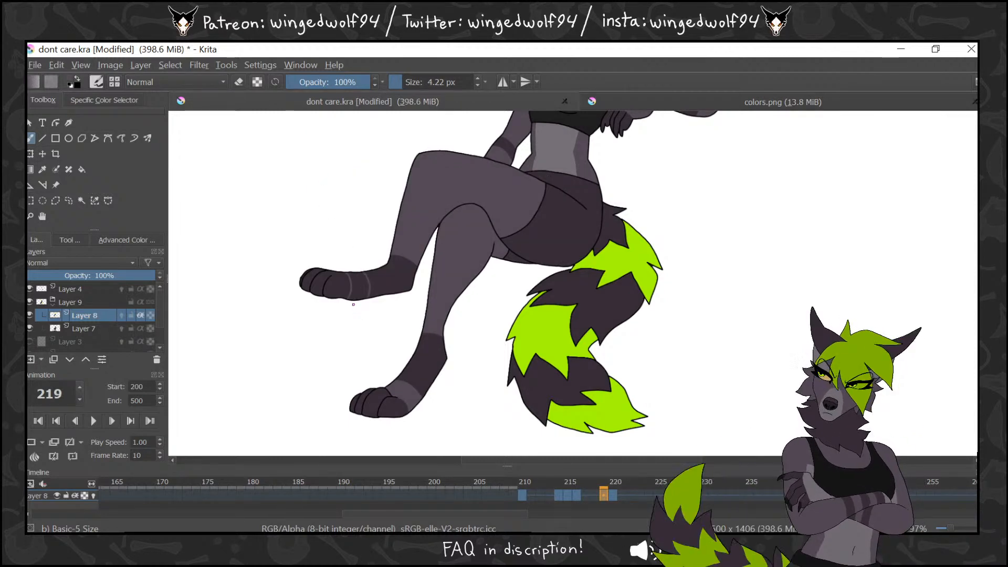
{"action": "key", "text": "period"}
Fill the band between the crossing foot's two lines with the lighter grey in frames 220, 219 and 216
{"action": "left_click", "coordinate": [82, 169]}
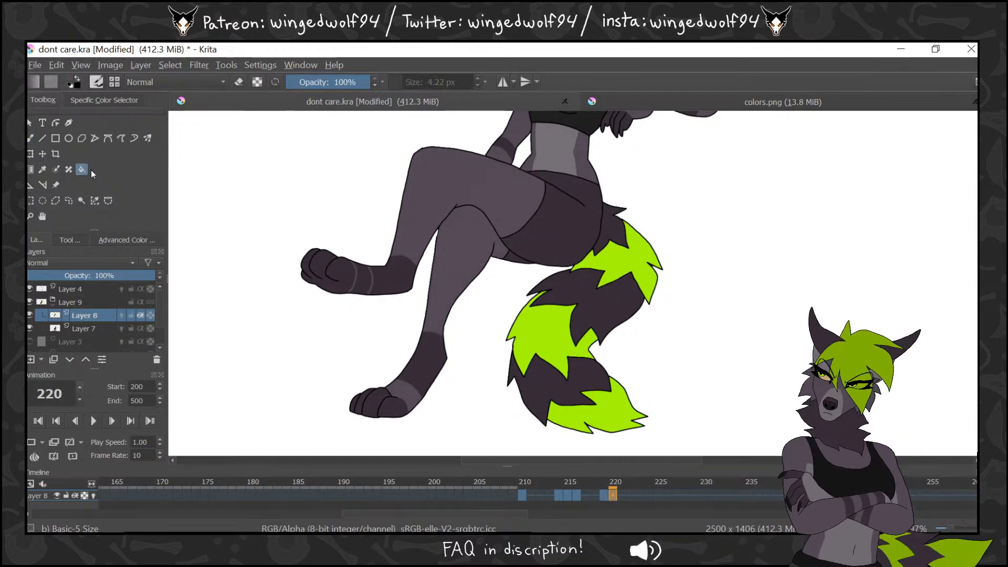
{"action": "key", "text": "comma"}
{"action": "key", "text": "period"}
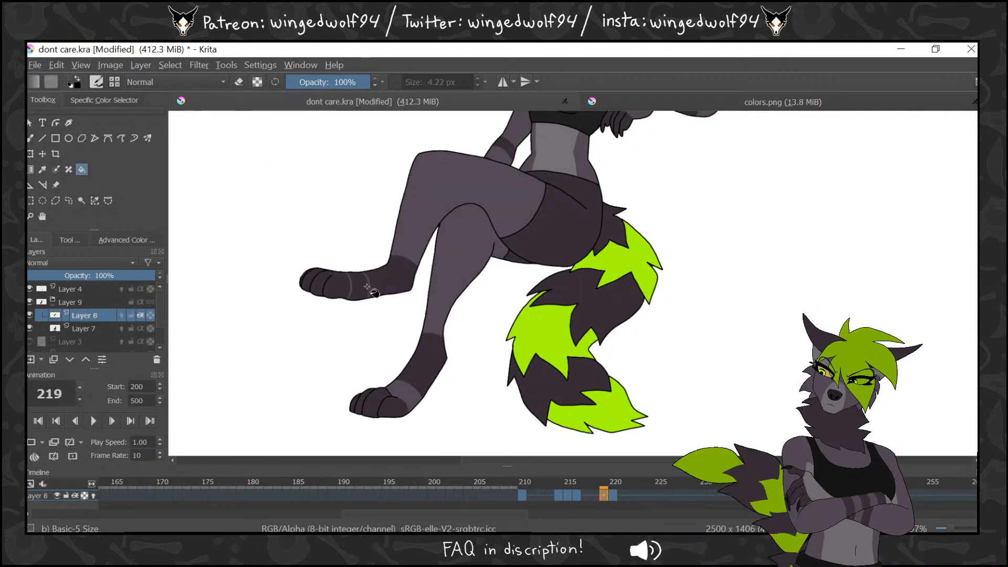
{"action": "key", "text": "comma"}
{"action": "key", "text": "comma"}
{"action": "key", "text": "comma"}
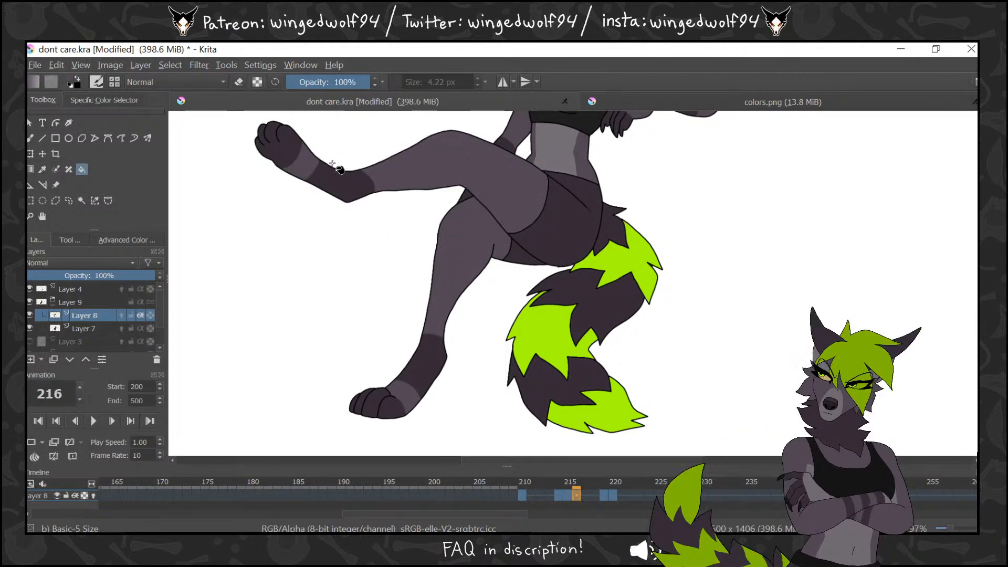
Fill the crossing foot's band with the lighter grey in frames 215 and 214 and in the pose held through frame 213
{"action": "key", "text": "comma"}
{"action": "key", "text": "comma"}
{"action": "key", "text": "comma"}
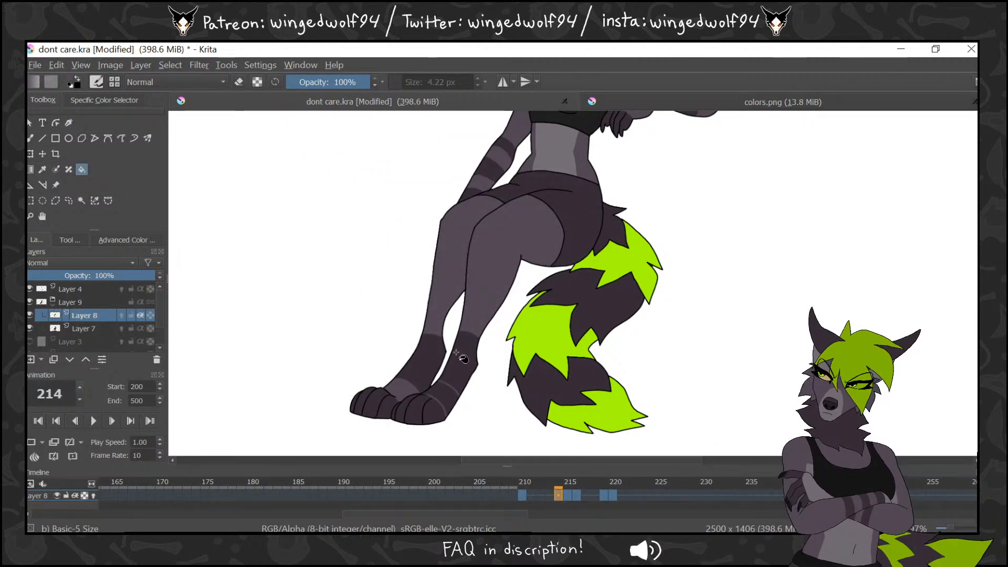
{"action": "key", "text": "period"}
{"action": "key", "text": "period"}
{"action": "key", "text": "period"}
{"action": "key", "text": "period"}
{"action": "key", "text": "period"}
{"action": "key", "text": "period"}
{"action": "key", "text": "period"}
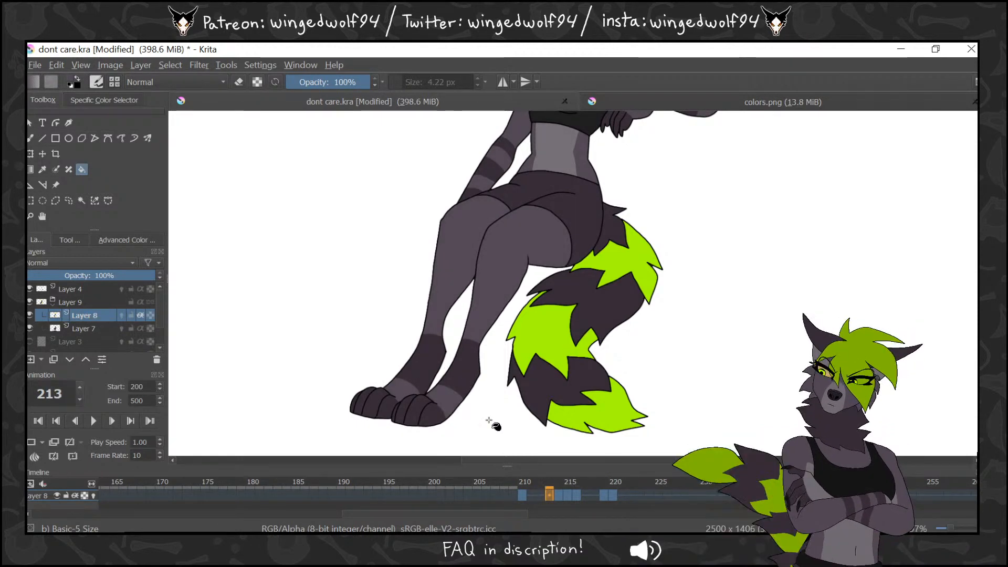
Draw two grey lines for a higher band on both ankles in frames 210 and 214, using onion skins as a guide
{"action": "left_click", "coordinate": [31, 138]}
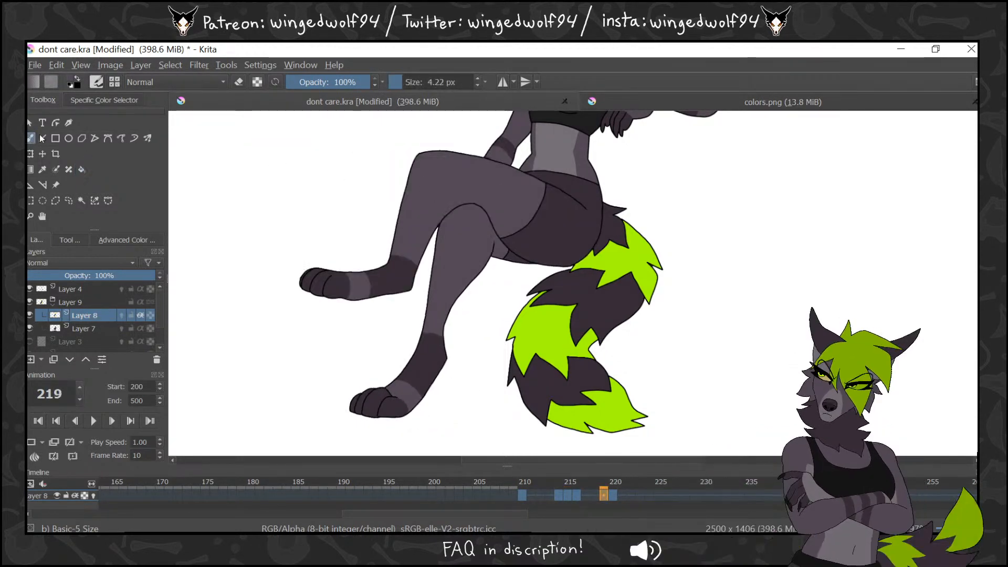
{"action": "left_click", "coordinate": [521, 495]}
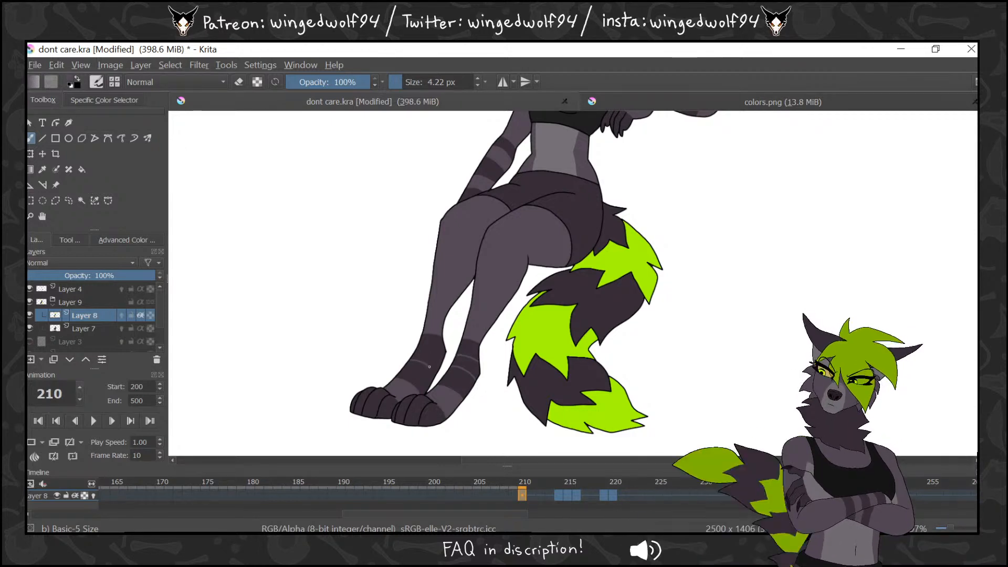
{"action": "key", "text": "period"}
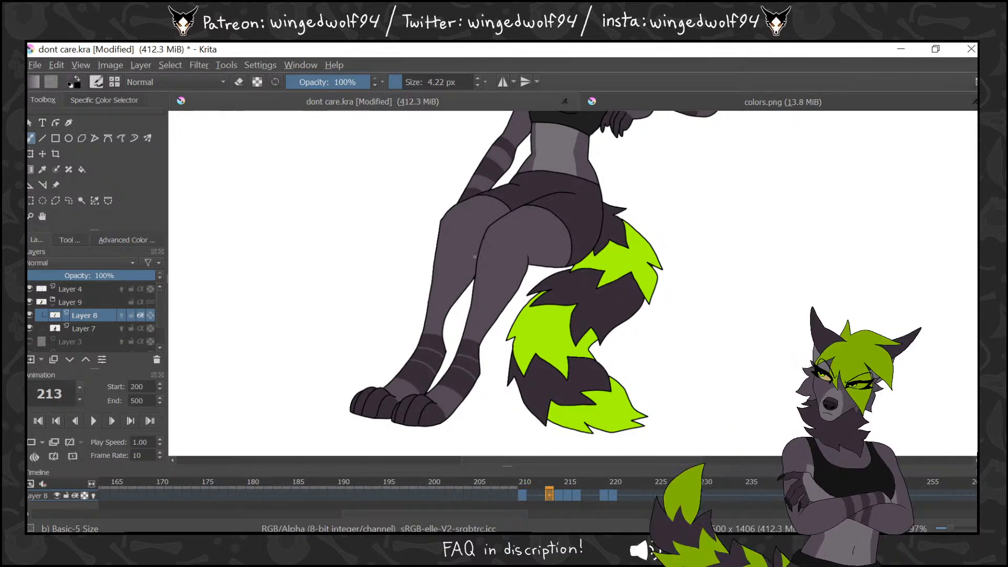
{"action": "key", "text": "period"}
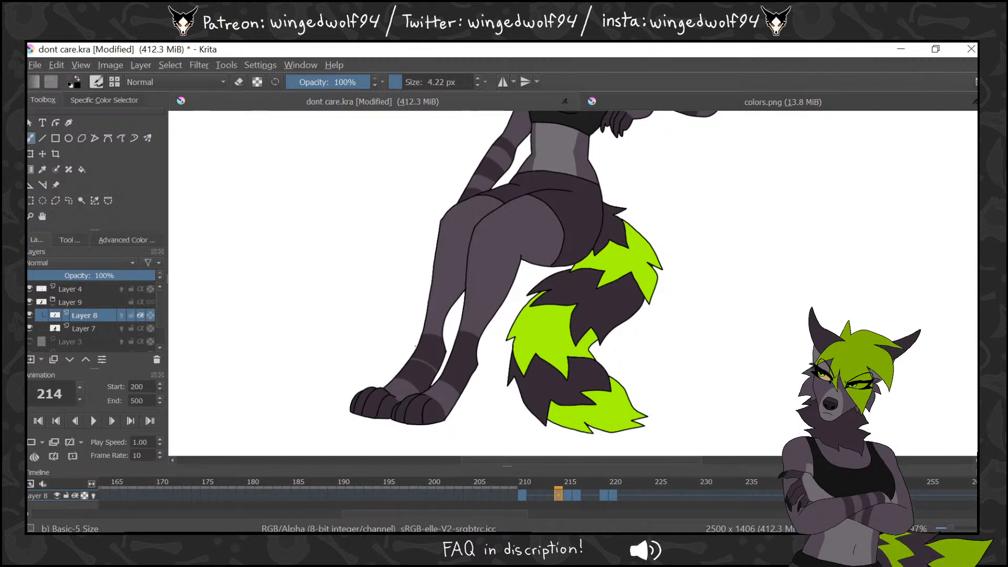
{"action": "left_click", "coordinate": [94, 495]}
{"action": "key", "text": "comma"}
{"action": "key", "text": "period"}
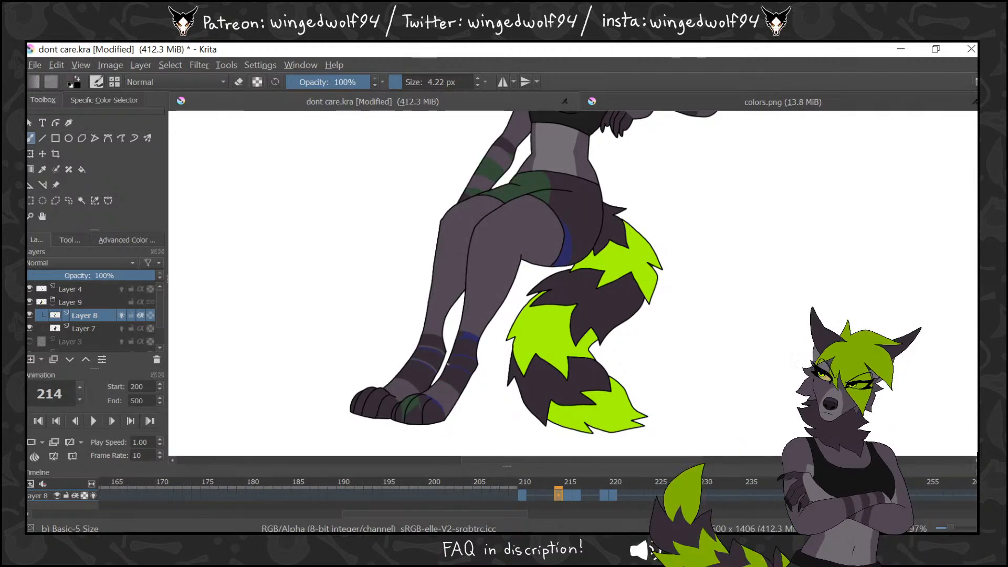
Draw the higher ankle band's grey lines on both legs in frames 215, 216, 219 and 220
{"action": "key", "text": "period"}
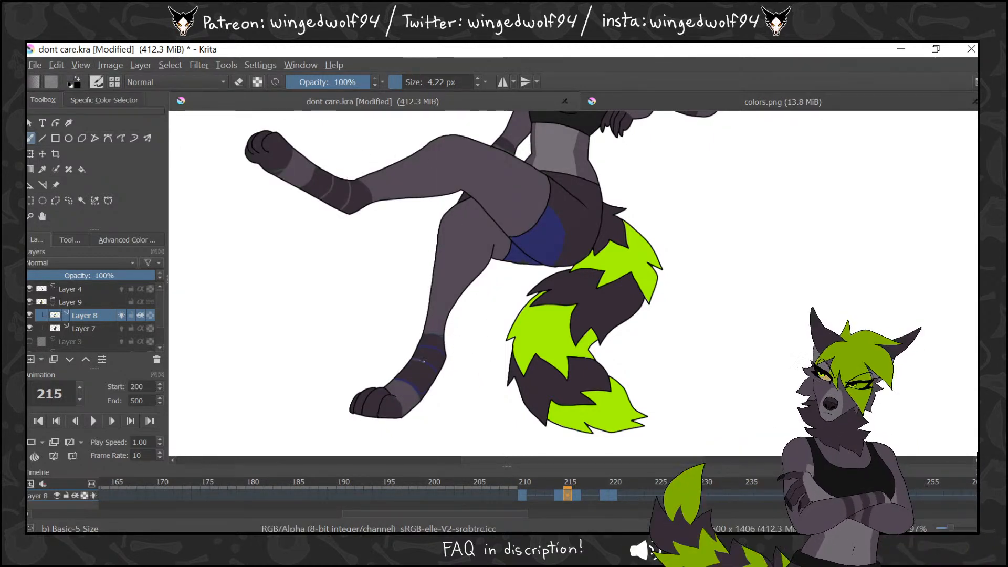
{"action": "key", "text": "."}
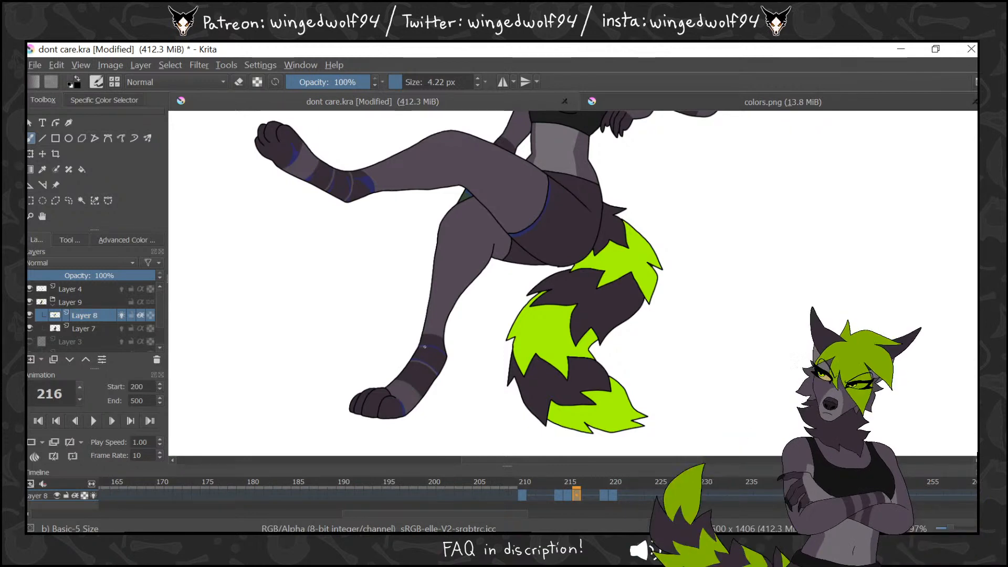
{"action": "key", "text": "period"}
{"action": "key", "text": "period"}
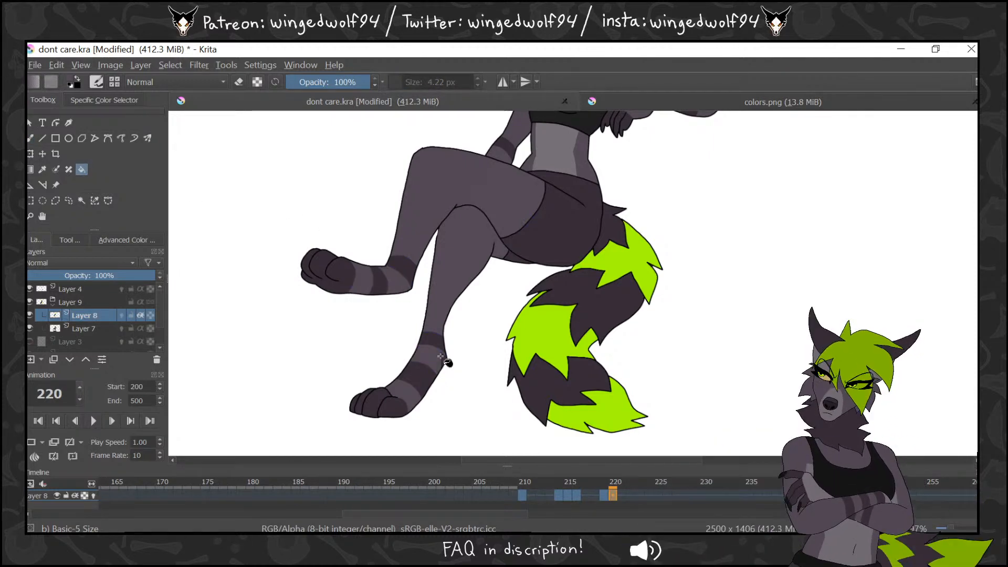
Fill the higher ankle bands on both legs with the lighter grey, working back from frame 220 to the frame 210 pose
{"action": "key", "text": "Left"}
{"action": "key", "text": "Left"}
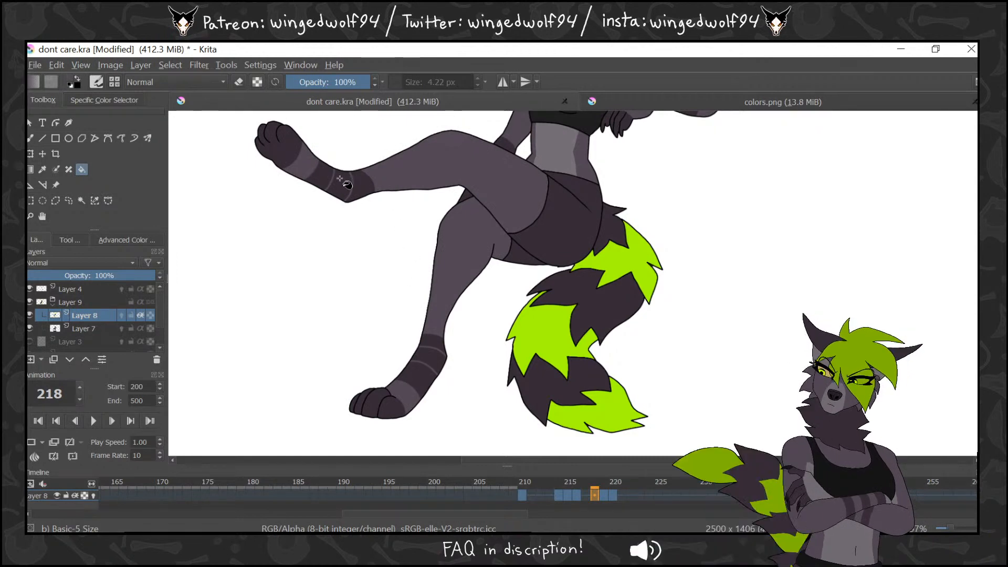
{"action": "key", "text": "Left"}
{"action": "key", "text": "Left"}
{"action": "key", "text": "Left"}
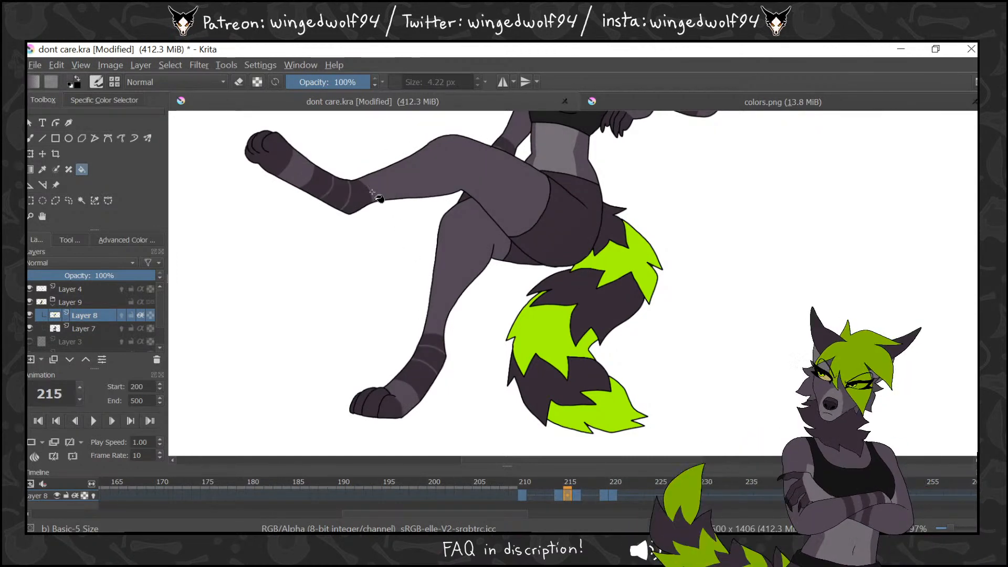
{"action": "key", "text": "Left"}
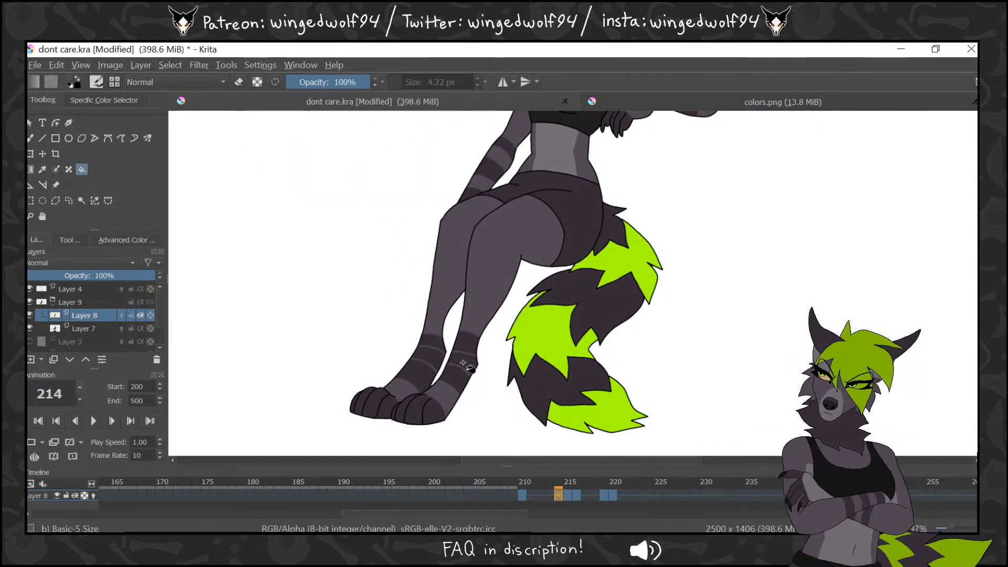
{"action": "key", "text": "Left"}
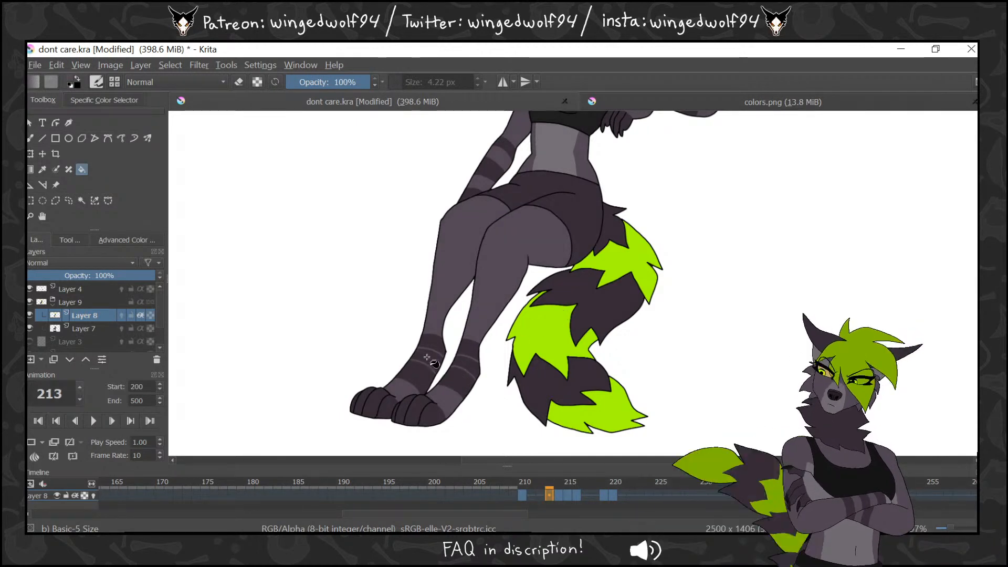
{"action": "key", "text": "Left"}
Go back and forth through frames 212 to 220 to check the ankle bands on both moving feet
{"action": "key", "text": "Right"}
{"action": "key", "text": "Right"}
{"action": "key", "text": "Right"}
{"action": "key", "text": "Right"}
{"action": "key", "text": "Right"}
{"action": "key", "text": "Right"}
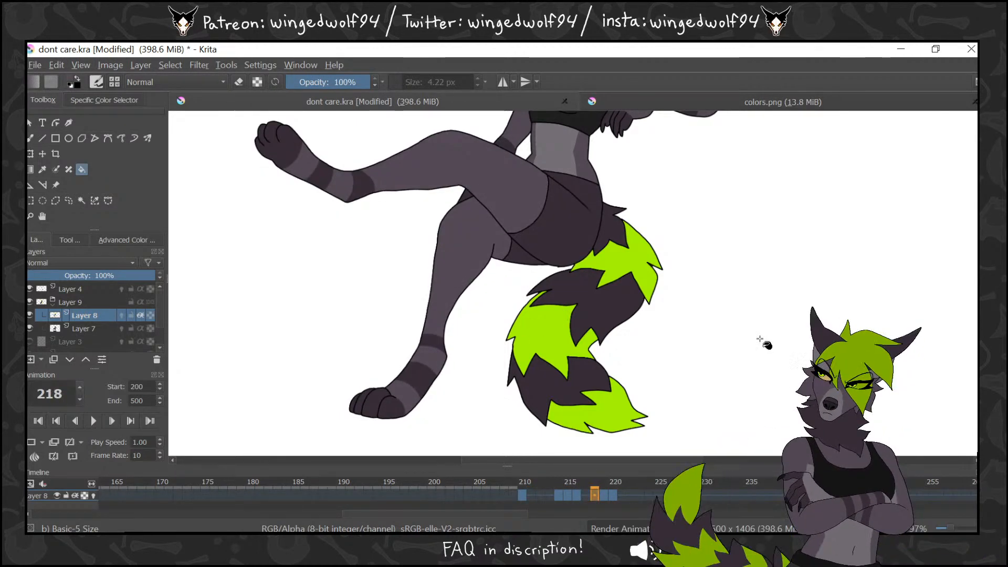
{"action": "key", "text": "Right"}
{"action": "key", "text": "Right"}
{"action": "key", "text": "Right"}
{"action": "key", "text": "Left"}
{"action": "key", "text": "Left"}
{"action": "key", "text": "Left"}
{"action": "key", "text": "Left"}
{"action": "key", "text": "Left"}
{"action": "key", "text": "Left"}
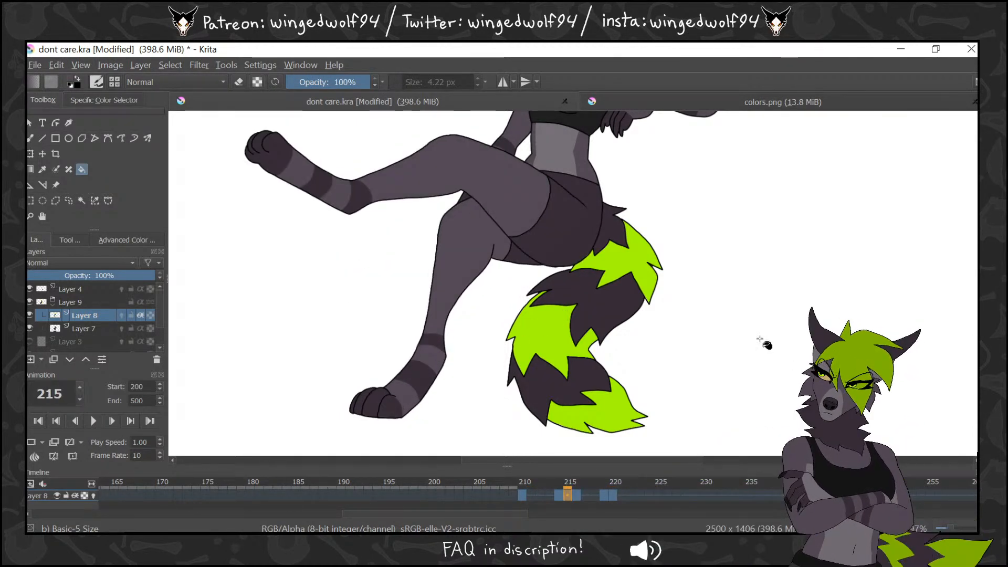
{"action": "key", "text": "Left"}
{"action": "key", "text": "Left"}
{"action": "key", "text": "Left"}
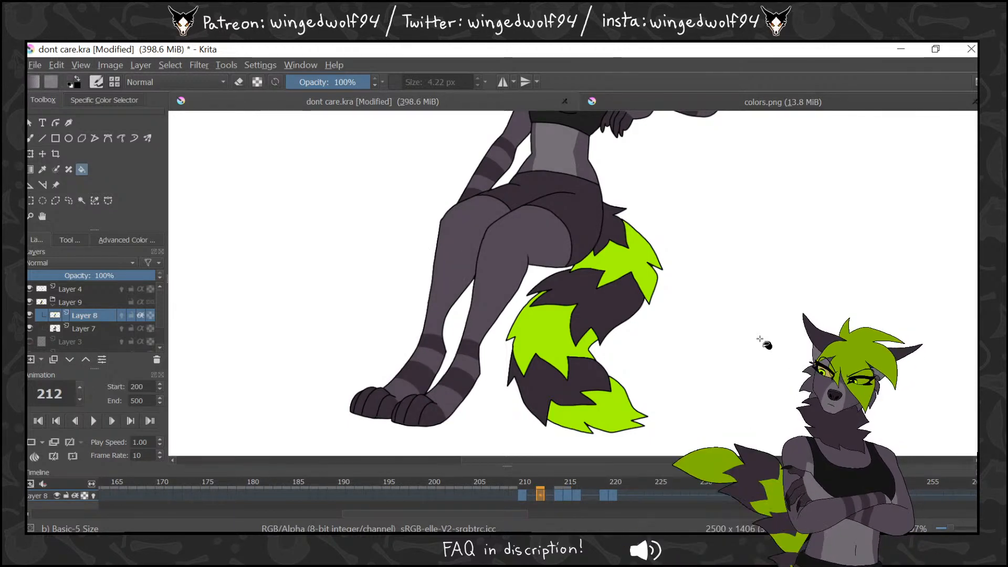
{"action": "key", "text": "Right"}
{"action": "key", "text": "Right"}
{"action": "key", "text": "Right"}
{"action": "key", "text": "Right"}
{"action": "key", "text": "Right"}
{"action": "key", "text": "Right"}
{"action": "key", "text": "Right"}
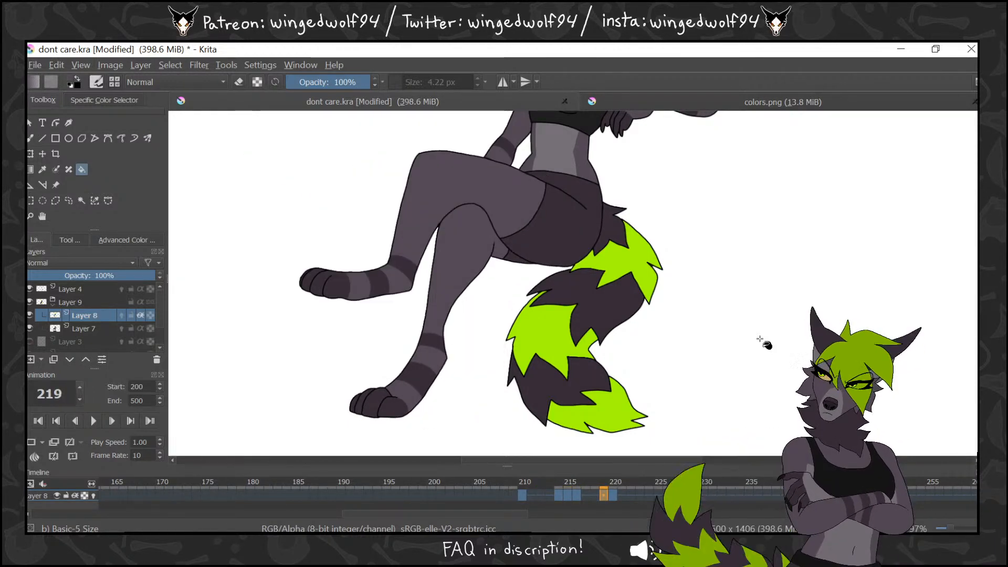
{"action": "key", "text": "Left"}
{"action": "key", "text": "Left"}
{"action": "key", "text": "Left"}
{"action": "key", "text": "Left"}
{"action": "key", "text": "Left"}
{"action": "key", "text": "Left"}
{"action": "key", "text": "Left"}
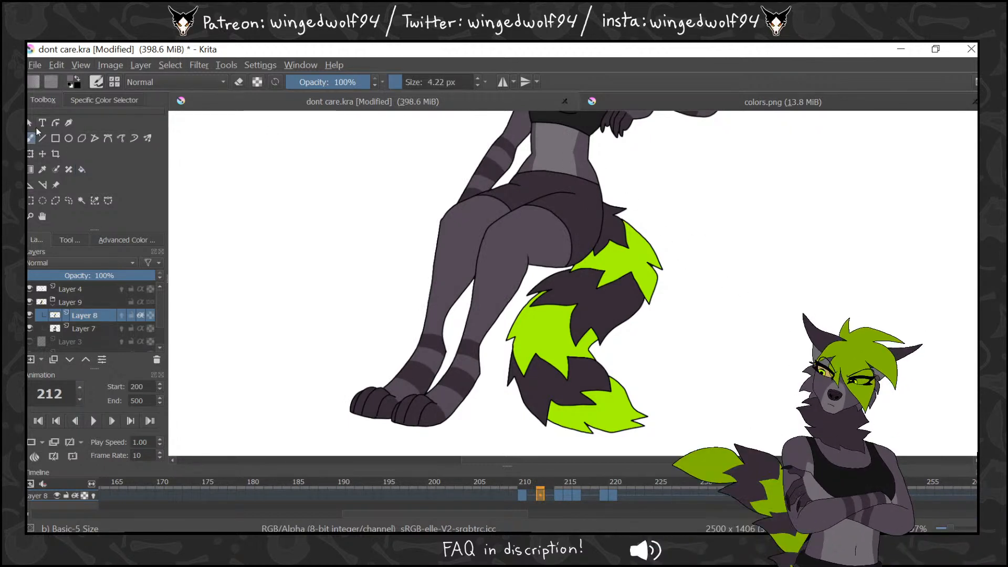
Draw a curved grey line on the back of the standing leg's thigh in frames 210 through 215
{"action": "left_click_drag", "start_coordinate": [540, 495], "coordinate": [523, 494]}
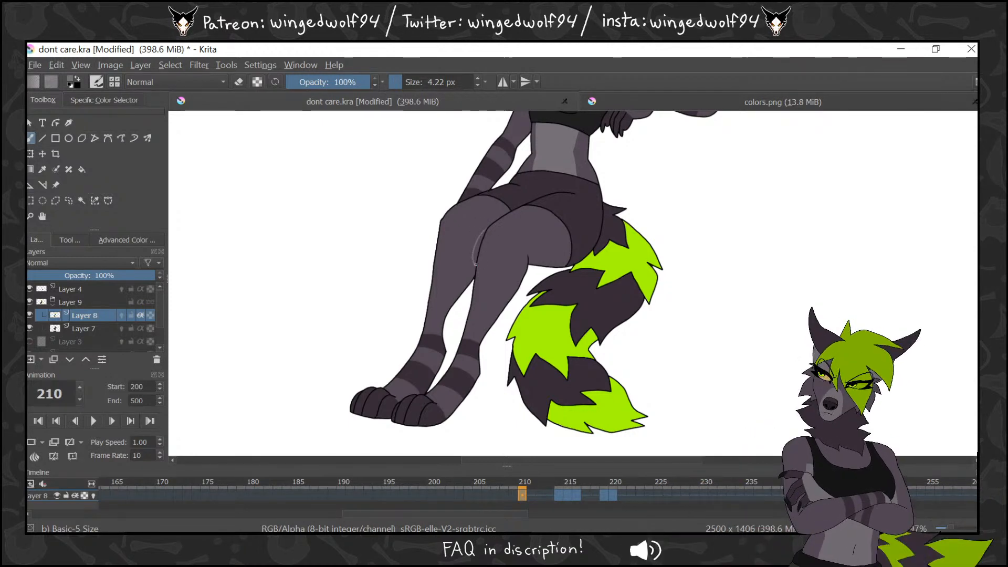
{"action": "key", "text": "Right"}
{"action": "key", "text": "Right"}
{"action": "key", "text": "Right"}
{"action": "key", "text": "Right"}
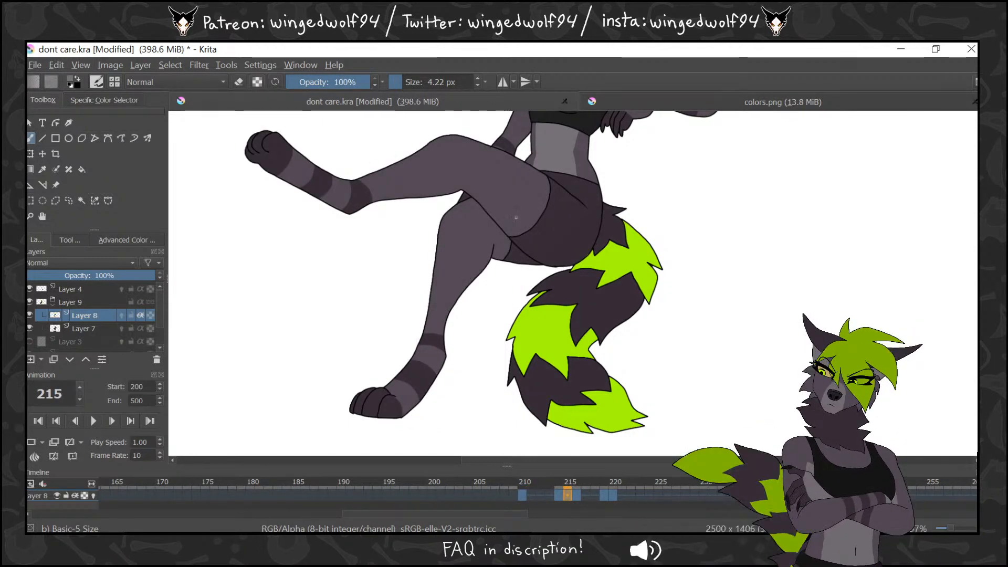
{"action": "key", "text": "Left"}
{"action": "key", "text": "Right"}
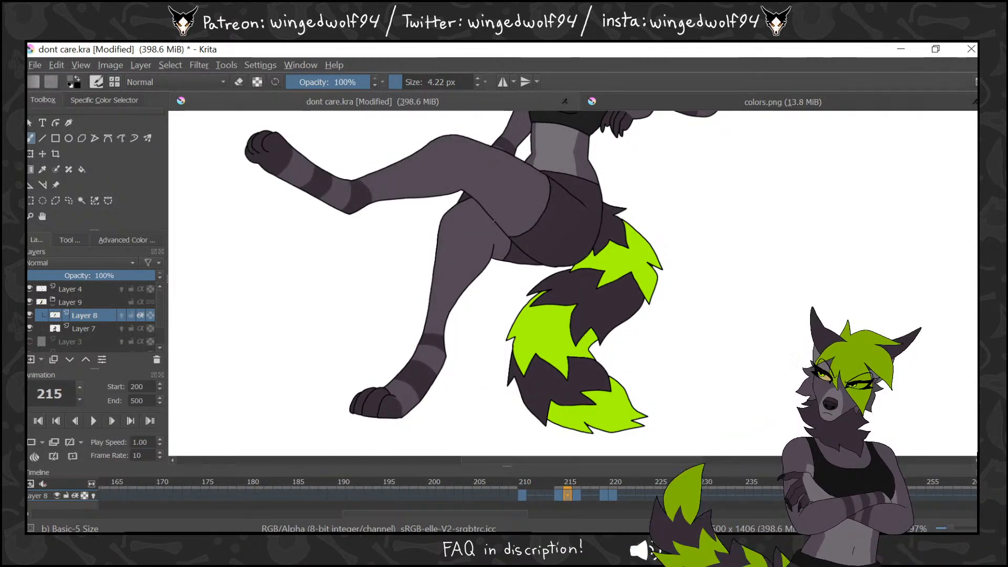
{"action": "mouse_move", "coordinate": [491, 225]}
{"action": "left_mouse_down"}
{"action": "mouse_move", "coordinate": [478, 244]}
{"action": "mouse_move", "coordinate": [488, 260]}
{"action": "left_mouse_up"}
Turn on onion skins and draw the same curved thigh line on the standing leg in frames 216, 219 and 220
{"action": "key", "text": "Right"}
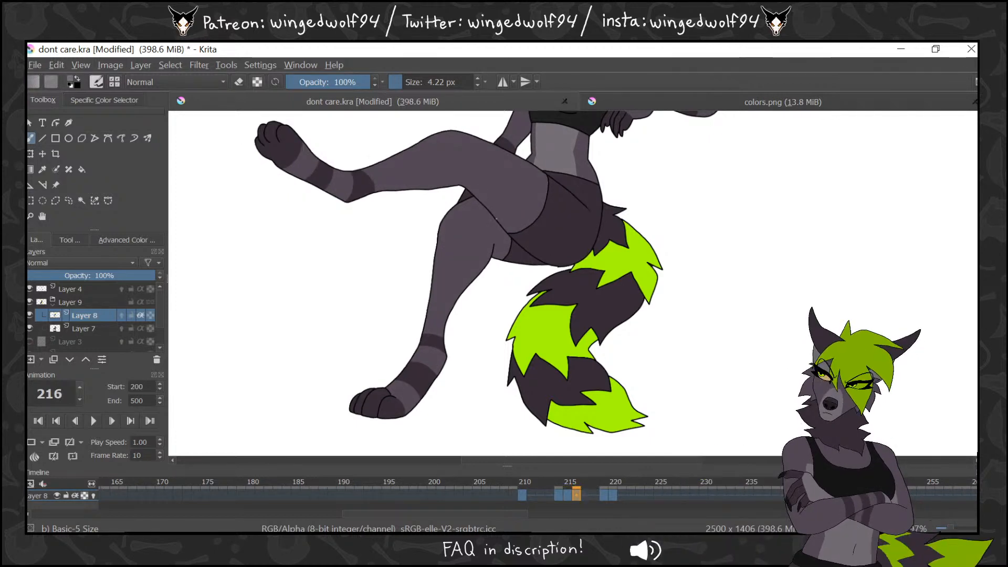
{"action": "key", "text": "Left"}
{"action": "left_click", "coordinate": [93, 495]}
{"action": "key", "text": "Right"}
{"action": "key", "text": "Right"}
{"action": "key", "text": "Right"}
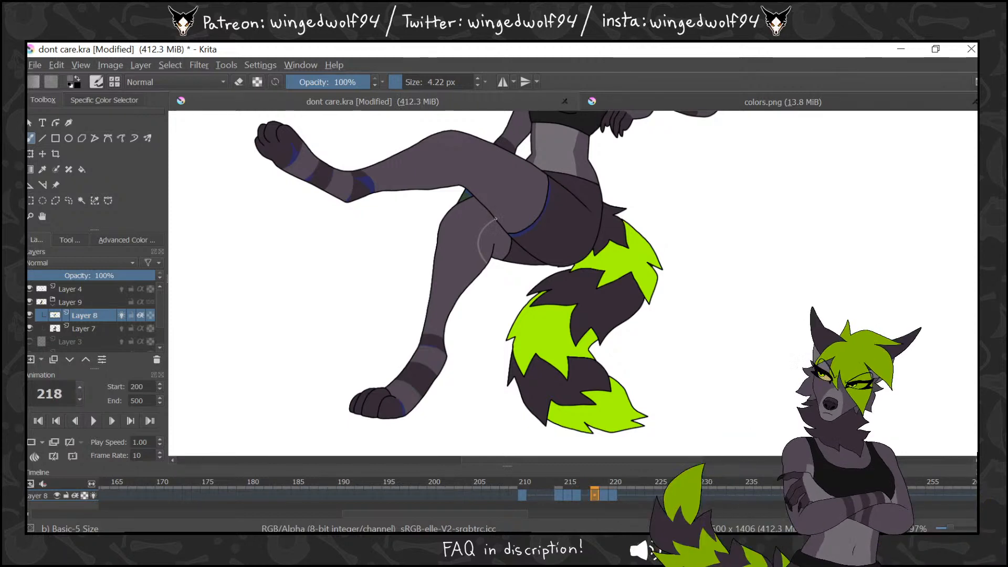
{"action": "key", "text": "Right"}
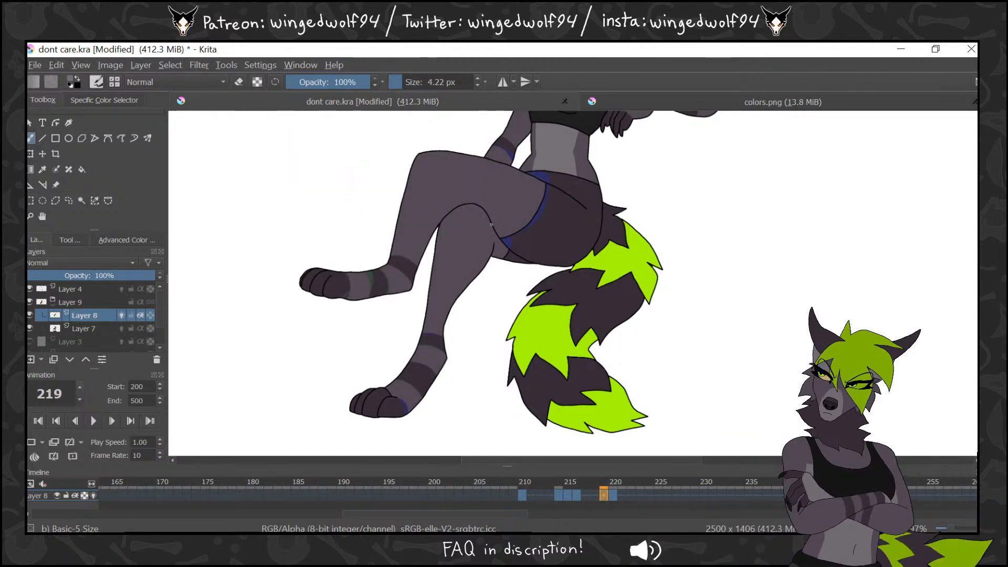
{"action": "key", "text": "Left"}
{"action": "key", "text": "Right"}
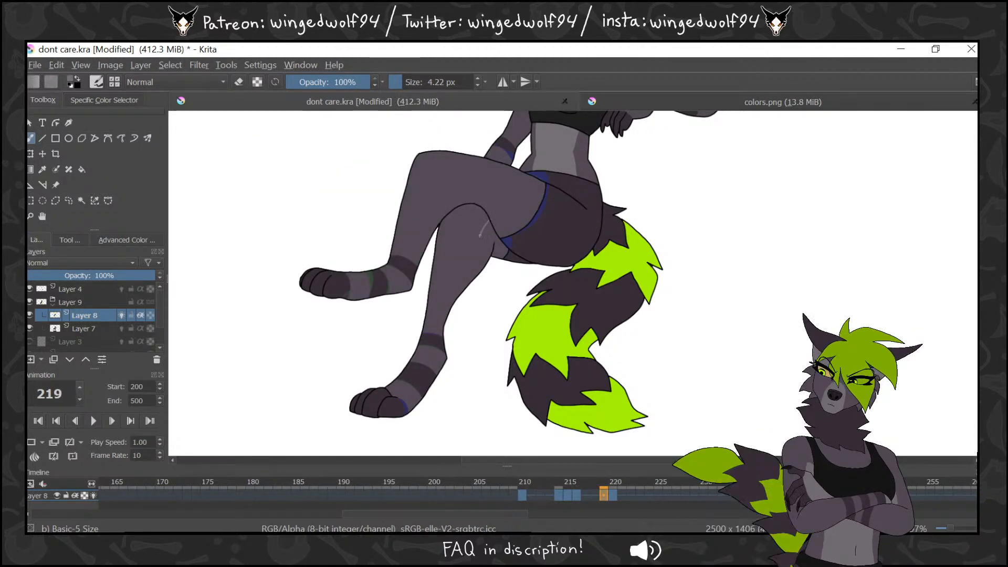
{"action": "key", "text": "Right"}
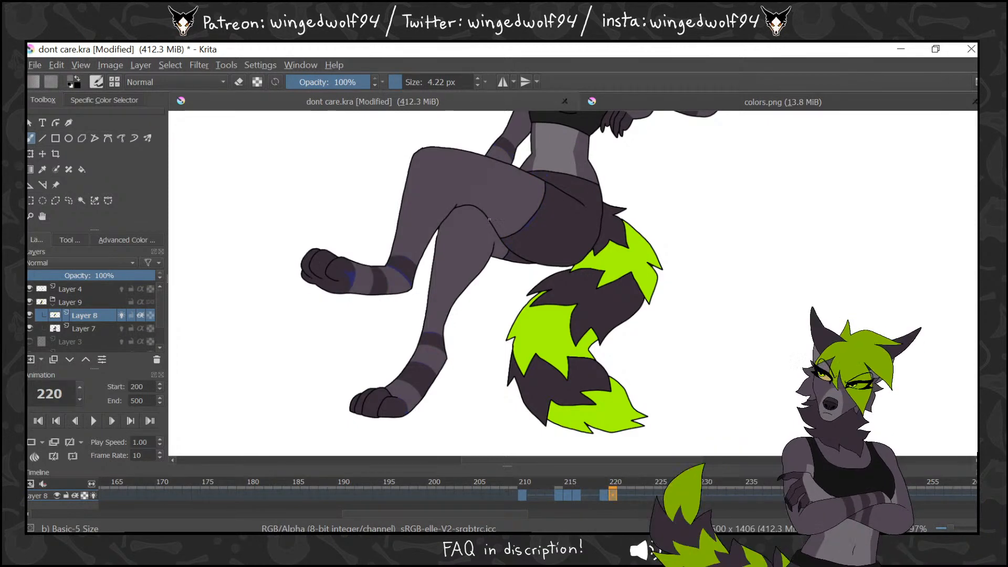
{"action": "key", "text": "Right"}
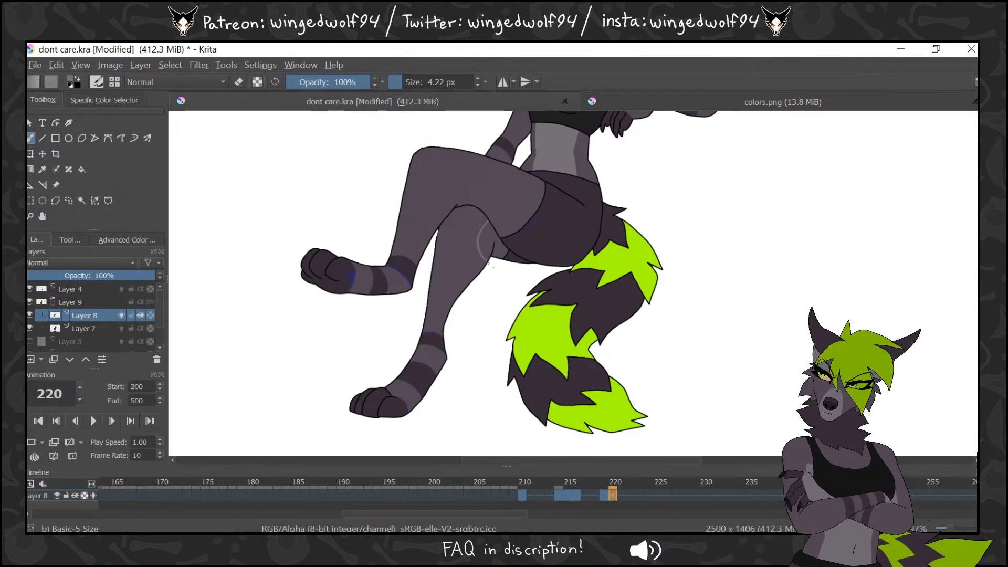
Fill the area behind the standing leg's curved thigh line with the lighter grey, from frame 220 back to the frame 210 pose
{"action": "key", "text": "Left"}
{"action": "key", "text": "Left"}
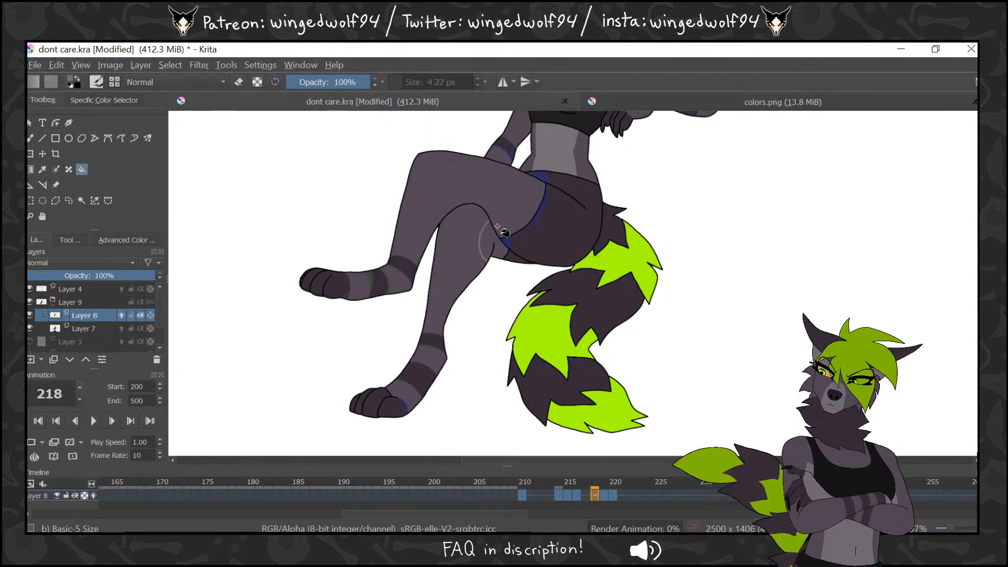
{"action": "key", "text": "Right"}
{"action": "key", "text": "Left"}
{"action": "key", "text": "Left"}
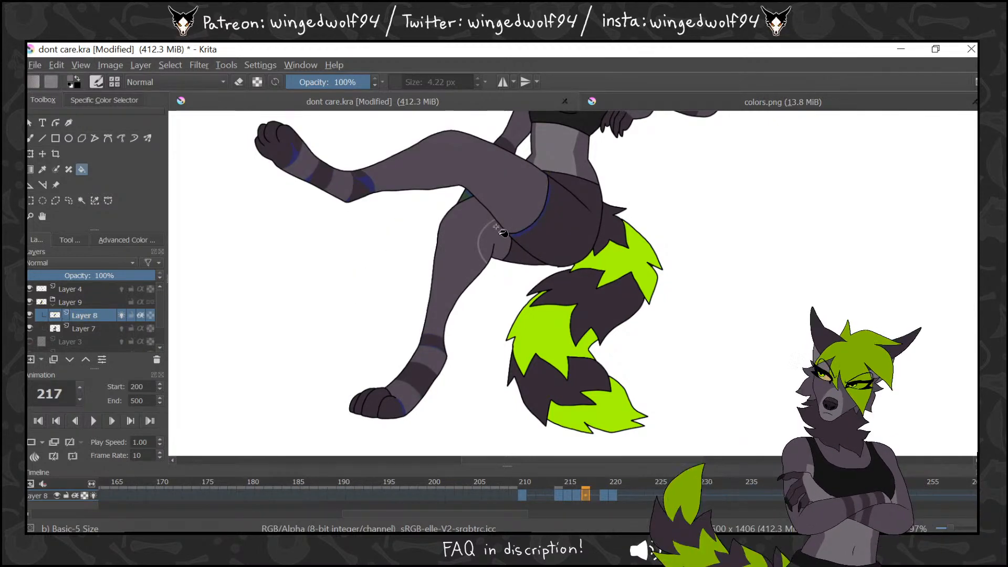
{"action": "key", "text": "Left"}
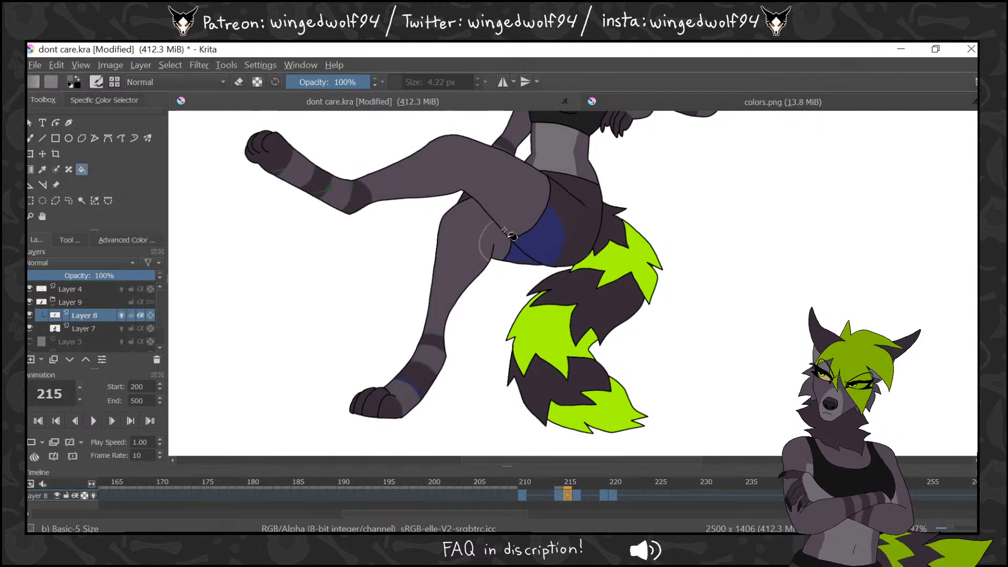
{"action": "key", "text": "Left"}
{"action": "key", "text": "Left"}
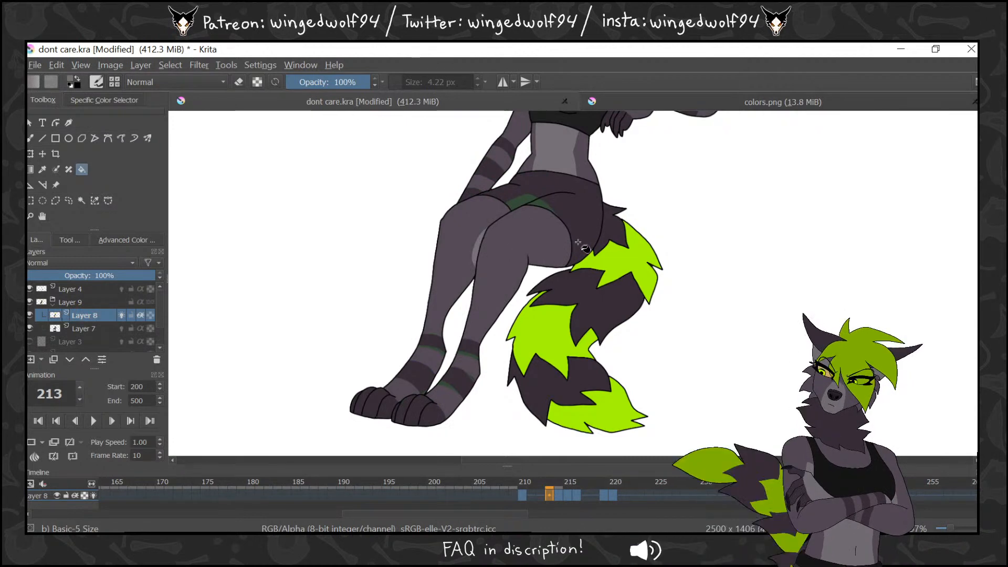
Go back and forth through frames 212 to 221 to check the lighter thigh patch on the standing leg
{"action": "key", "text": "Right"}
{"action": "key", "text": "Right"}
{"action": "key", "text": "Right"}
{"action": "key", "text": "Right"}
{"action": "key", "text": "Right"}
{"action": "key", "text": "Right"}
{"action": "key", "text": "Right"}
{"action": "key", "text": "Right"}
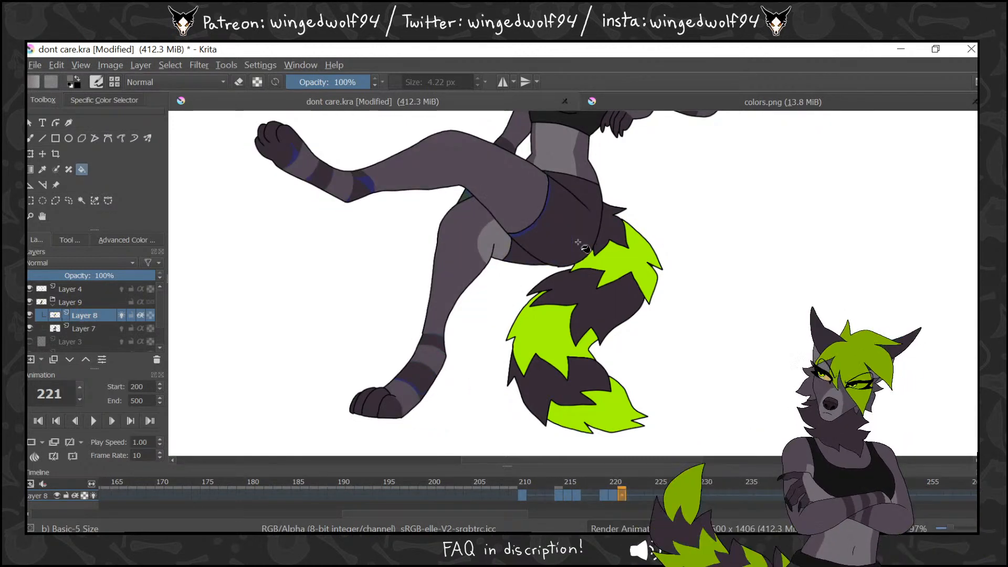
{"action": "key", "text": "Right"}
{"action": "key", "text": "Right"}
{"action": "key", "text": "Left"}
{"action": "key", "text": "Left"}
{"action": "key", "text": "Left"}
{"action": "key", "text": "Left"}
{"action": "key", "text": "Left"}
{"action": "key", "text": "Left"}
{"action": "key", "text": "Left"}
{"action": "key", "text": "Left"}
{"action": "key", "text": "Left"}
{"action": "key", "text": "Left"}
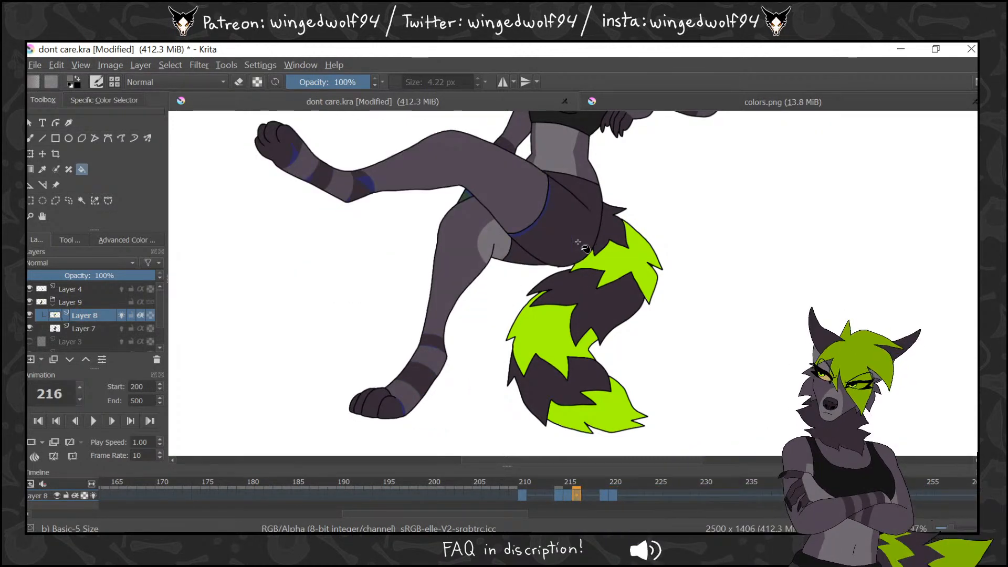
{"action": "key", "text": "Right"}
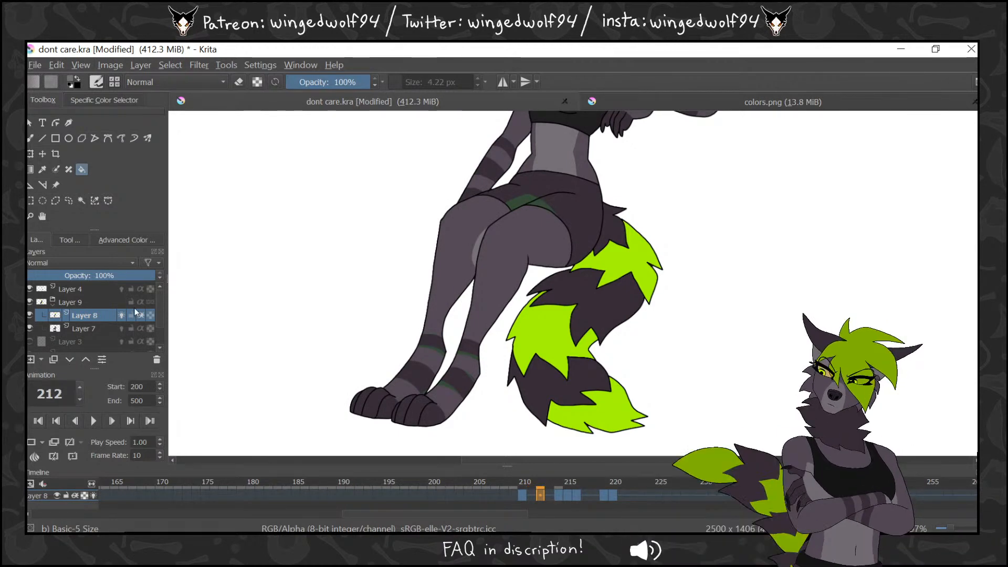
Hide the onion skins and bring the whole character into view at frame 210
{"action": "left_click", "coordinate": [30, 216]}
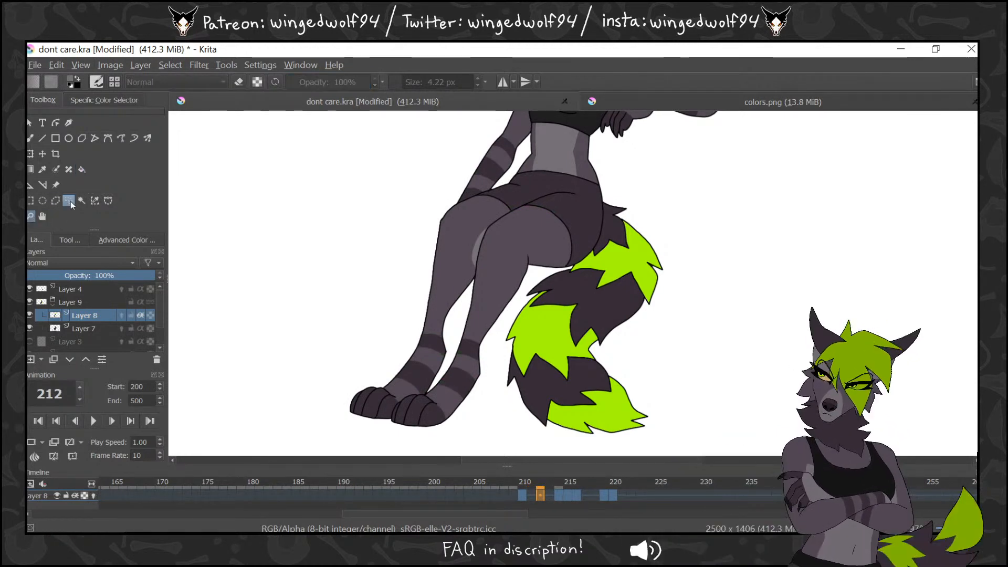
{"action": "left_click", "coordinate": [670, 242], "text": "ctrl"}
{"action": "key", "text": "Left"}
{"action": "key", "text": "Left"}
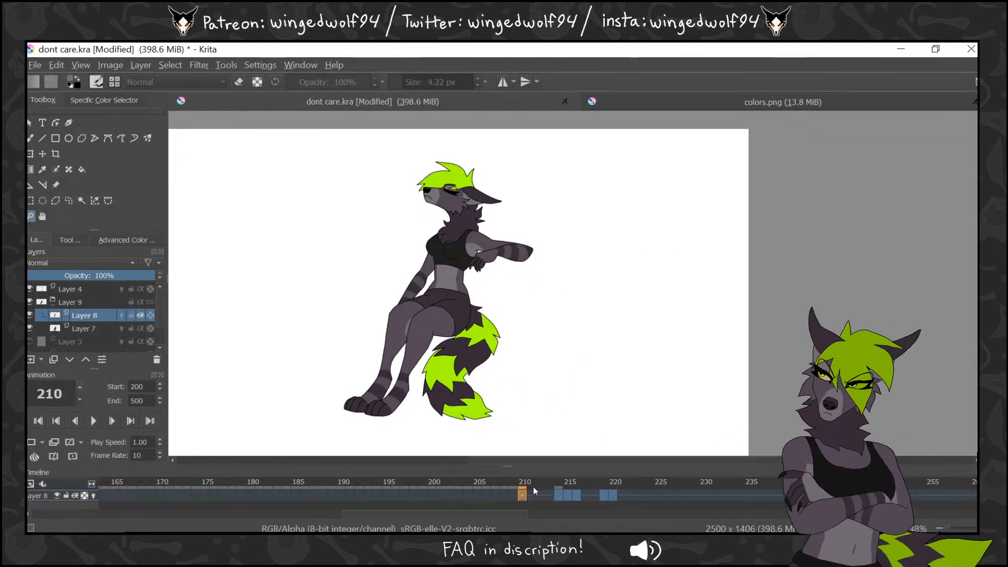
Step back and forth through frames 210 to 222 to check the whole leg-crossing movement
{"action": "key", "text": "Right"}
{"action": "key", "text": "Right"}
{"action": "key", "text": "Right"}
{"action": "key", "text": "Right"}
{"action": "key", "text": "Right"}
{"action": "key", "text": "Right"}
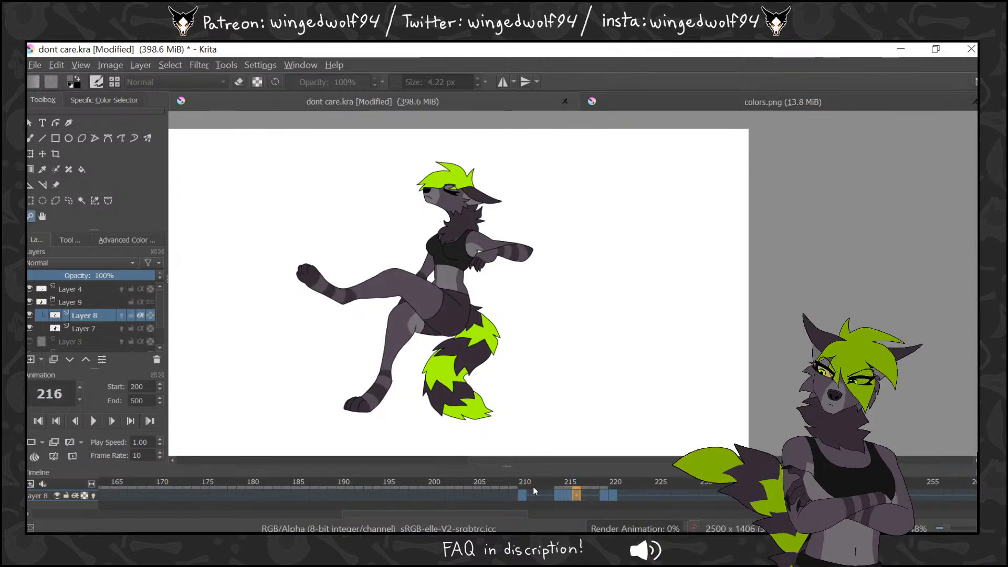
{"action": "key", "text": "Right"}
{"action": "key", "text": "Right"}
{"action": "key", "text": "Right"}
{"action": "key", "text": "Right"}
{"action": "key", "text": "Right"}
{"action": "key", "text": "Right"}
{"action": "key", "text": "Left"}
{"action": "key", "text": "Left"}
{"action": "key", "text": "Left"}
{"action": "key", "text": "Left"}
{"action": "key", "text": "Left"}
{"action": "key", "text": "Left"}
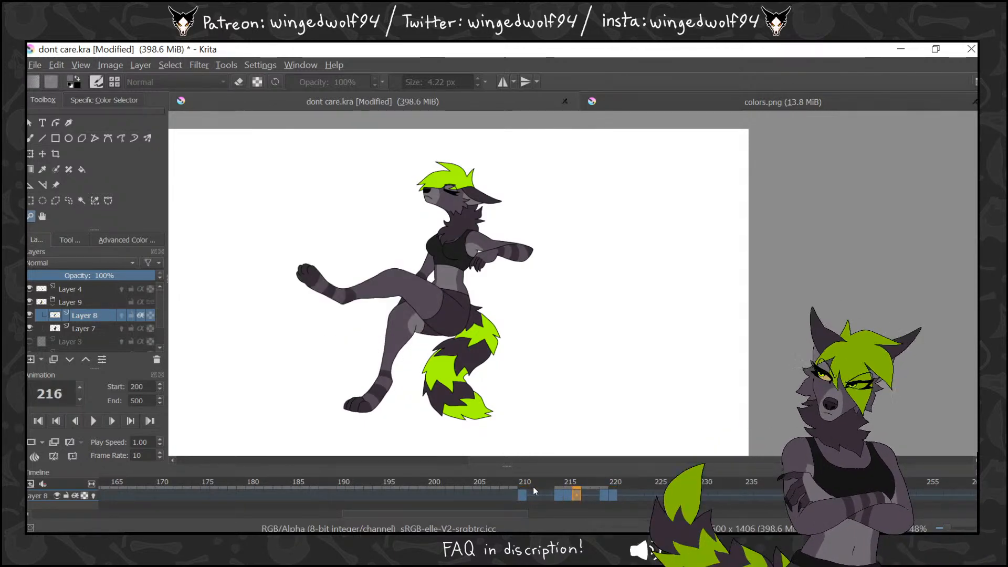
{"action": "key", "text": "Left"}
{"action": "key", "text": "Left"}
{"action": "key", "text": "Left"}
{"action": "key", "text": "Left"}
{"action": "key", "text": "Left"}
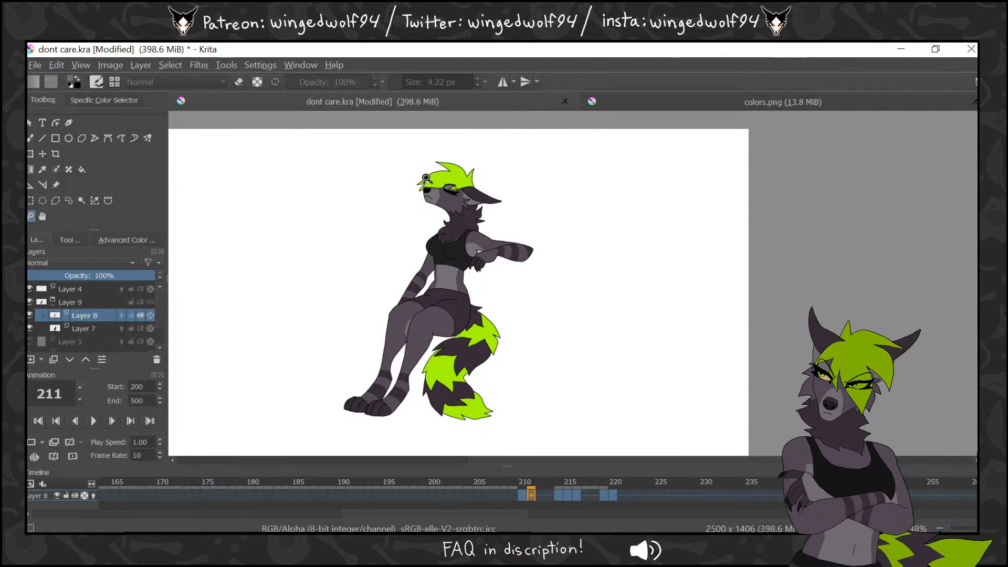
Pick up the lime green of the hair as the painting colour and reduce the brush size to 2.61 px
{"action": "left_click_drag", "start_coordinate": [401, 141], "coordinate": [556, 269]}
{"action": "left_click", "coordinate": [31, 139]}
{"action": "left_click", "coordinate": [476, 204], "text": "ctrl"}
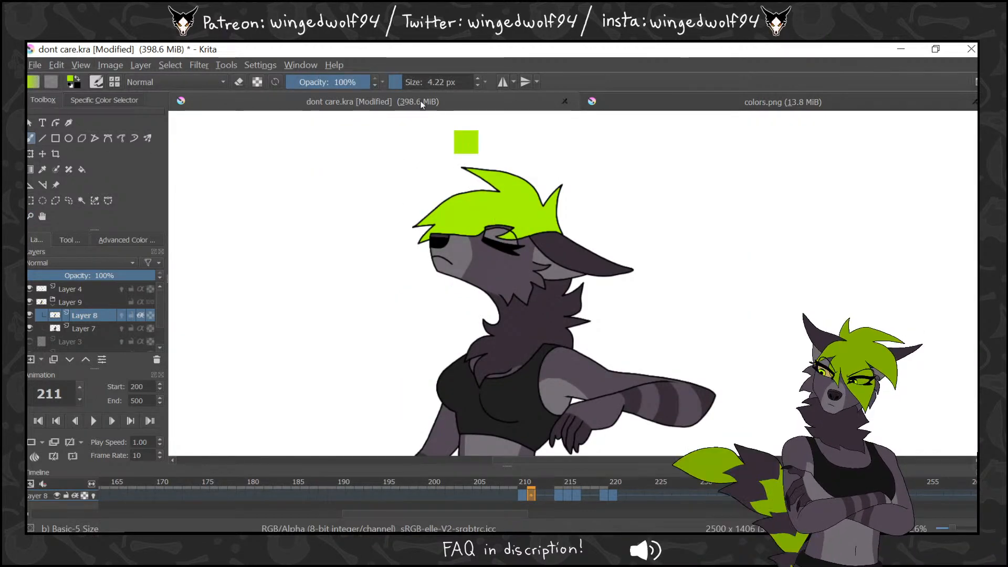
{"action": "key", "text": "bracketleft"}
{"action": "key", "text": "bracketleft"}
Outline the toe pads and the sole pad on the raised foot in frame 215 with lime green
{"action": "scroll", "coordinate": [572, 284], "scroll_direction": "down", "scroll_amount": 5}
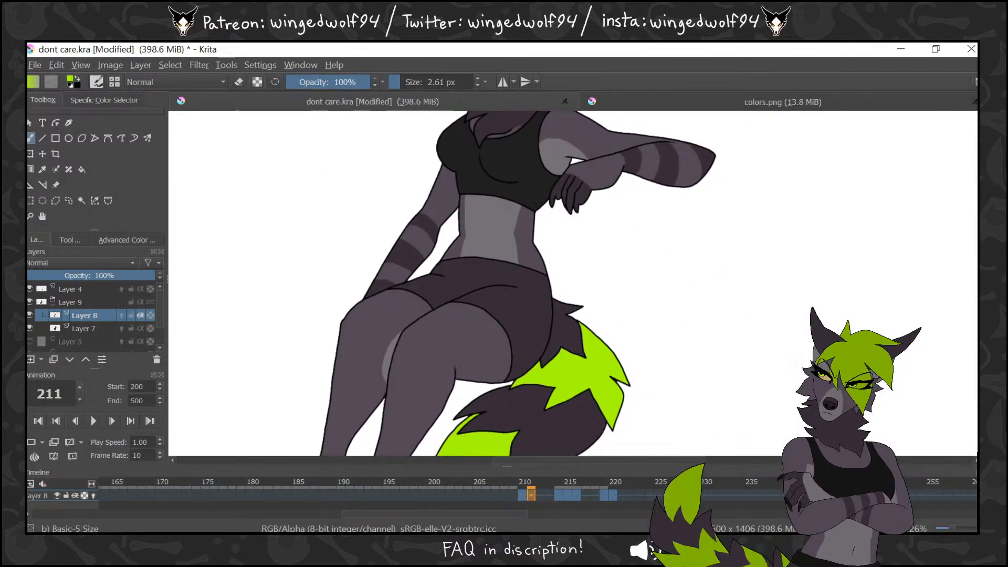
{"action": "scroll", "coordinate": [879, 314], "scroll_direction": "down", "scroll_amount": 2}
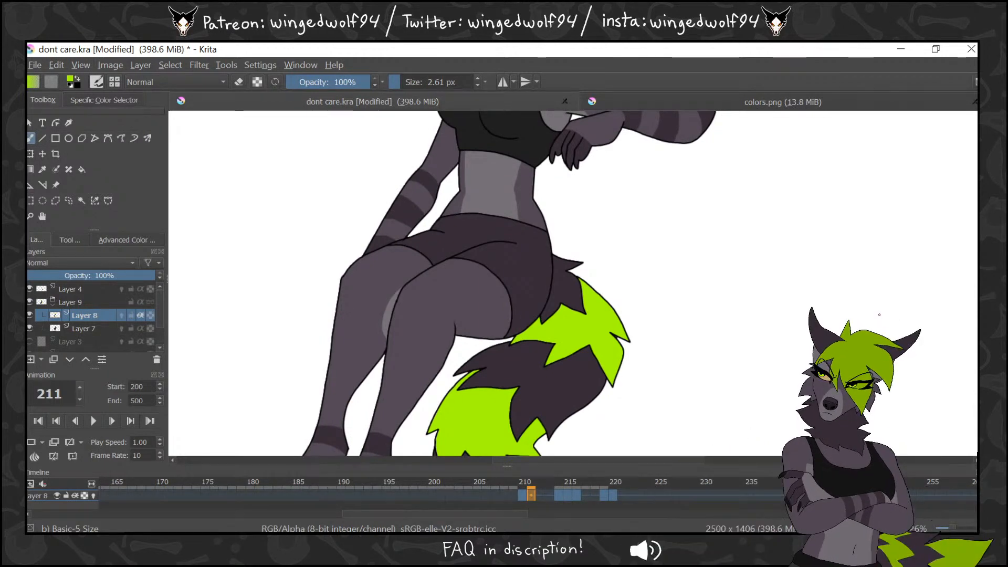
{"action": "key", "text": "Left"}
{"action": "scroll", "coordinate": [964, 290], "scroll_direction": "down", "scroll_amount": 5}
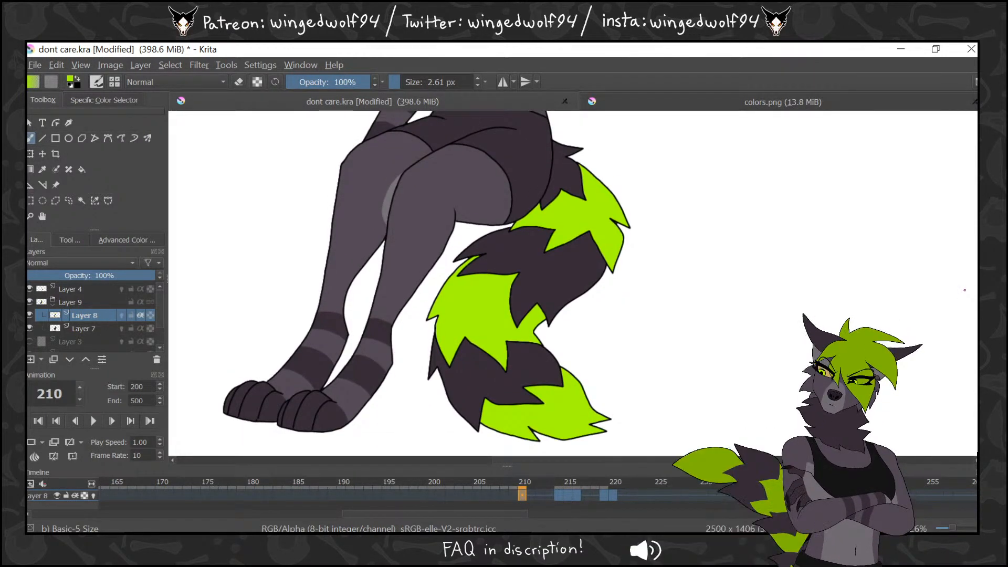
{"action": "key", "text": "Right"}
{"action": "key", "text": "Right"}
{"action": "key", "text": "Right"}
{"action": "key", "text": "Right"}
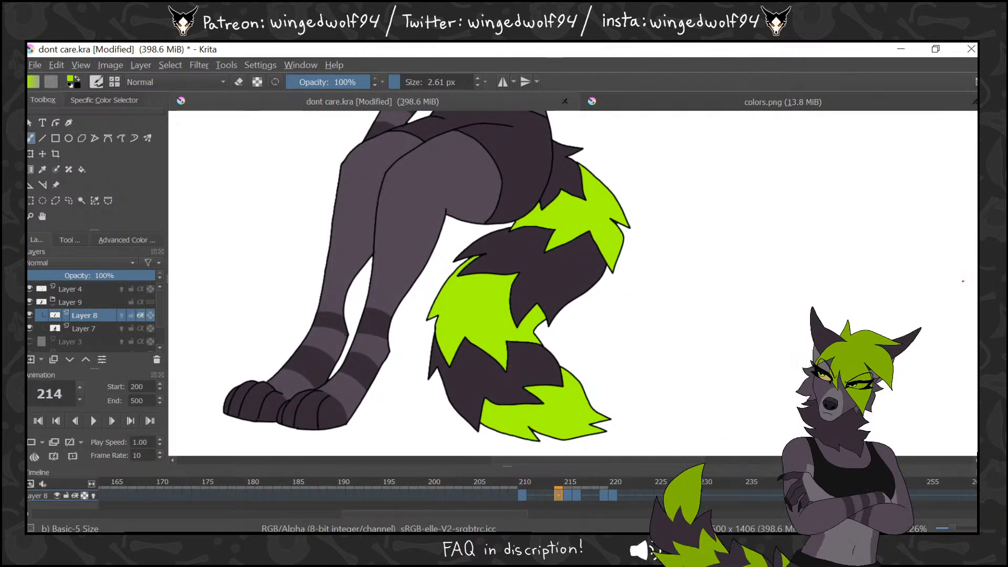
{"action": "key", "text": "Right"}
{"action": "scroll", "coordinate": [630, 450], "scroll_direction": "up", "scroll_amount": 5}
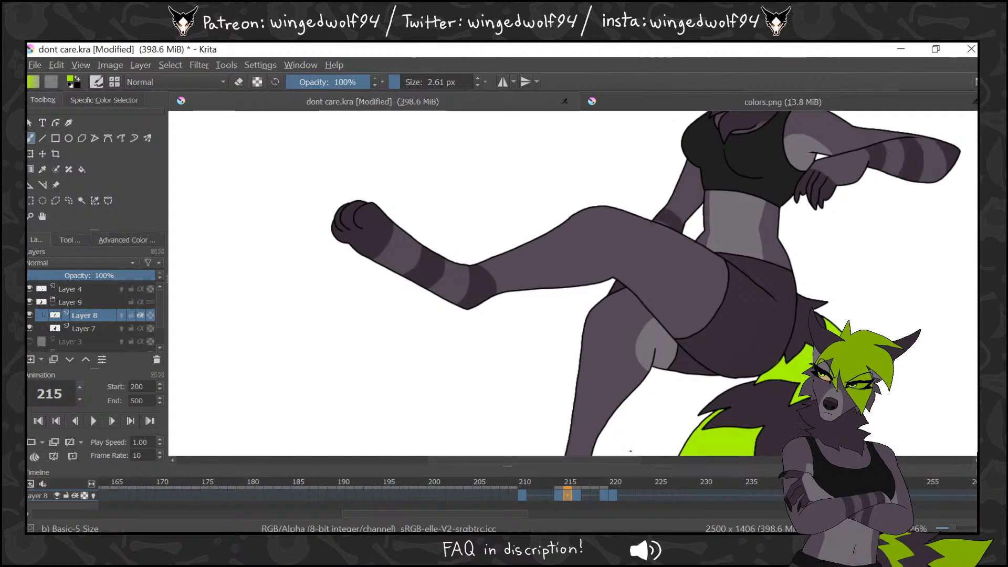
{"action": "mouse_move", "coordinate": [360, 210]}
{"action": "left_mouse_down"}
{"action": "mouse_move", "coordinate": [349, 212]}
{"action": "mouse_move", "coordinate": [353, 229]}
{"action": "mouse_move", "coordinate": [342, 229]}
{"action": "mouse_move", "coordinate": [338, 214]}
{"action": "mouse_move", "coordinate": [349, 241]}
{"action": "mouse_move", "coordinate": [370, 247]}
{"action": "left_mouse_up"}
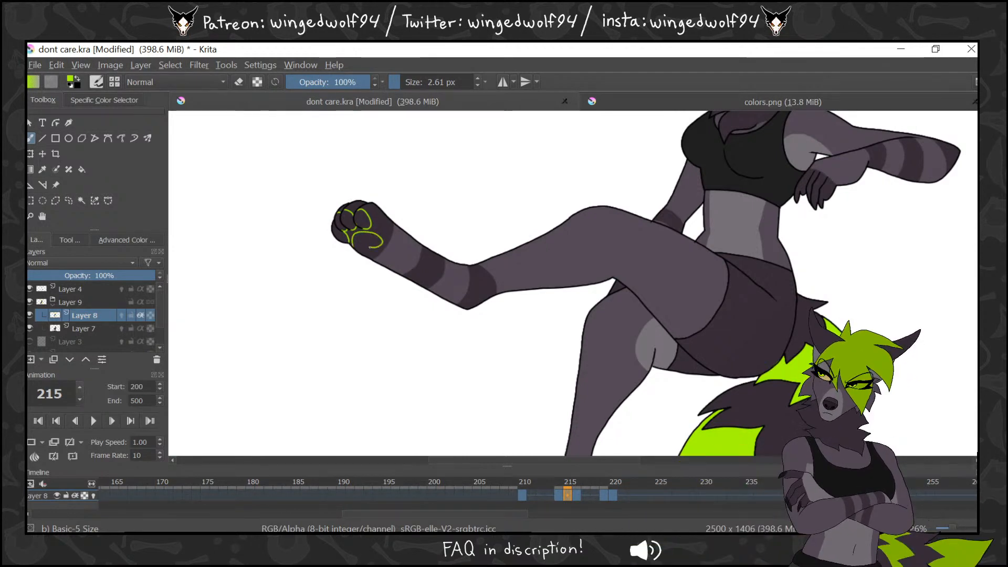
Fill the outlined toe and sole pads on the raised foot in frame 215 with lime green
{"action": "key", "text": "f"}
{"action": "left_click", "coordinate": [362, 217]}
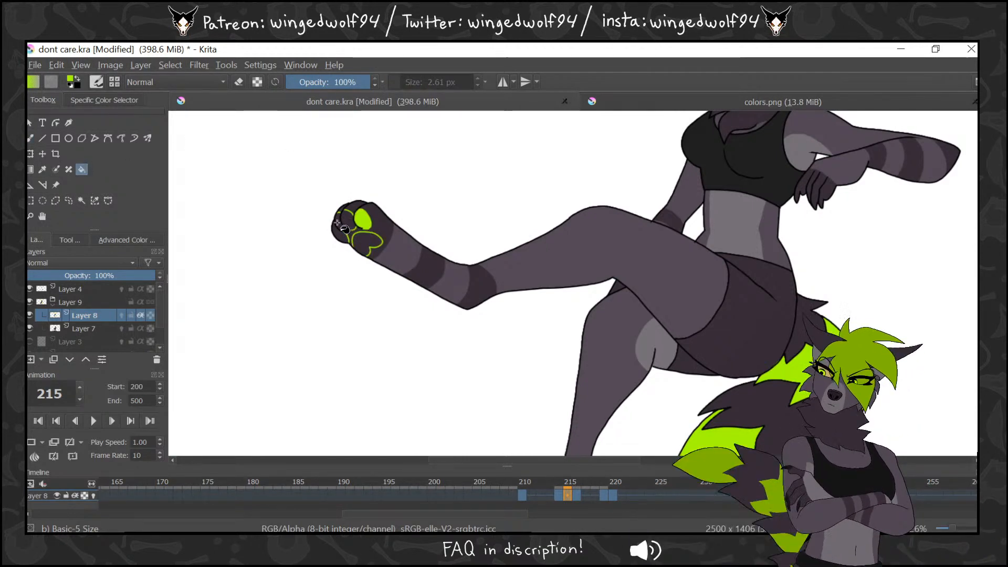
{"action": "left_click", "coordinate": [341, 229]}
{"action": "left_click", "coordinate": [370, 243]}
Outline the toe pads and the lobed sole pad on the raised foot in frame 216, redoing a misplaced stroke
{"action": "key", "text": "b"}
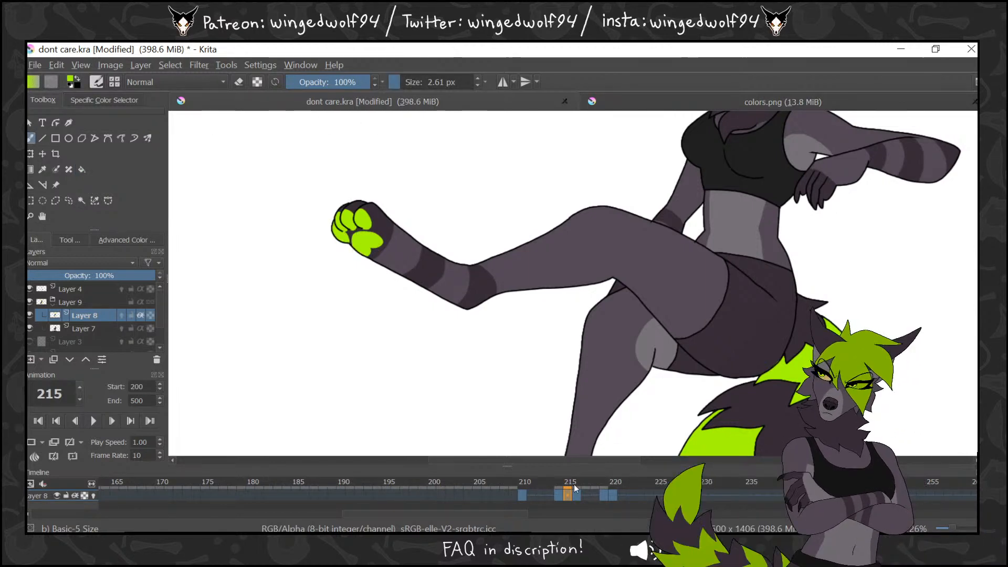
{"action": "left_click", "coordinate": [578, 482]}
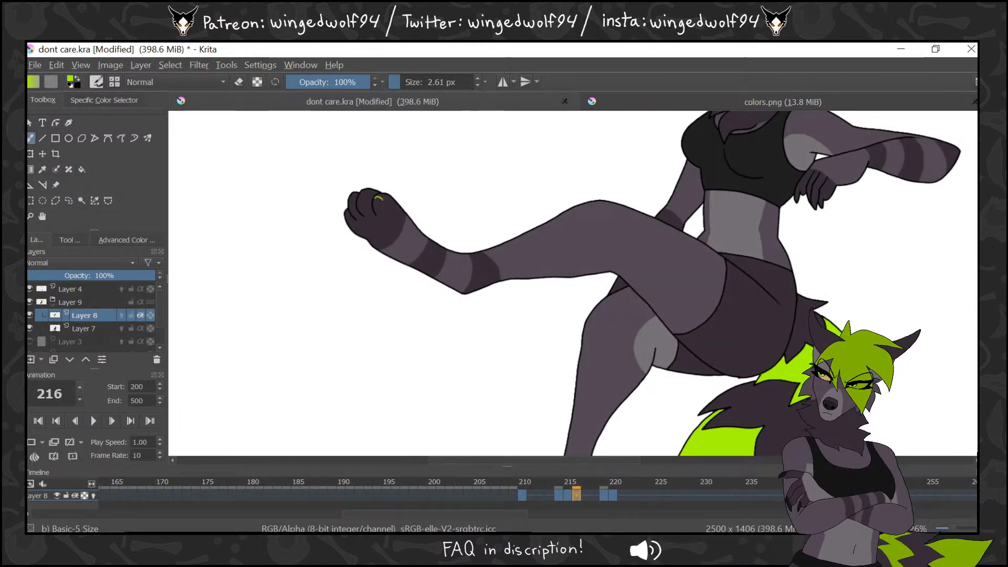
{"action": "mouse_move", "coordinate": [379, 198]}
{"action": "left_mouse_down"}
{"action": "mouse_move", "coordinate": [365, 215]}
{"action": "mouse_move", "coordinate": [359, 199]}
{"action": "left_mouse_up"}
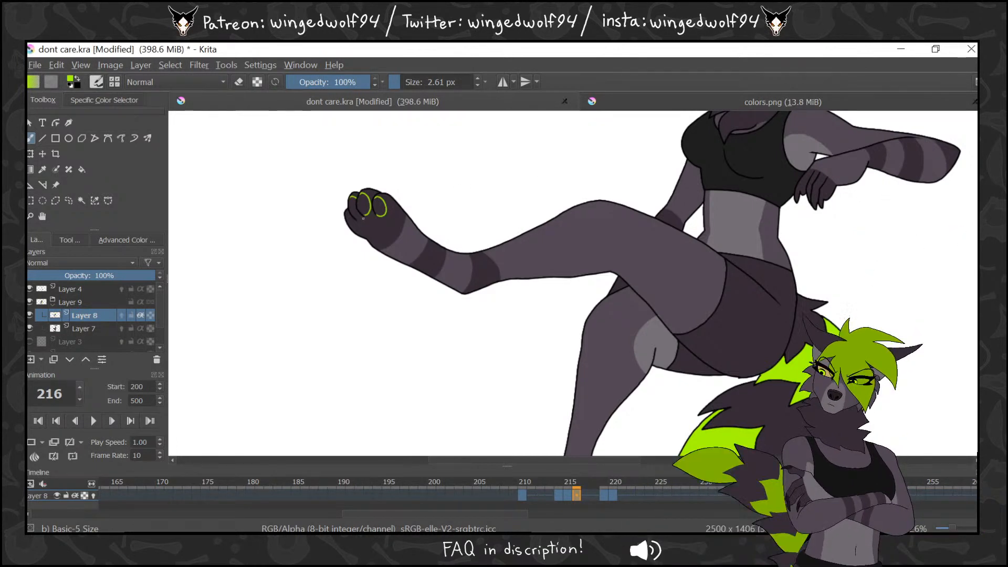
{"action": "key", "text": "ctrl+z"}
{"action": "left_click_drag", "start_coordinate": [360, 213], "coordinate": [353, 230]}
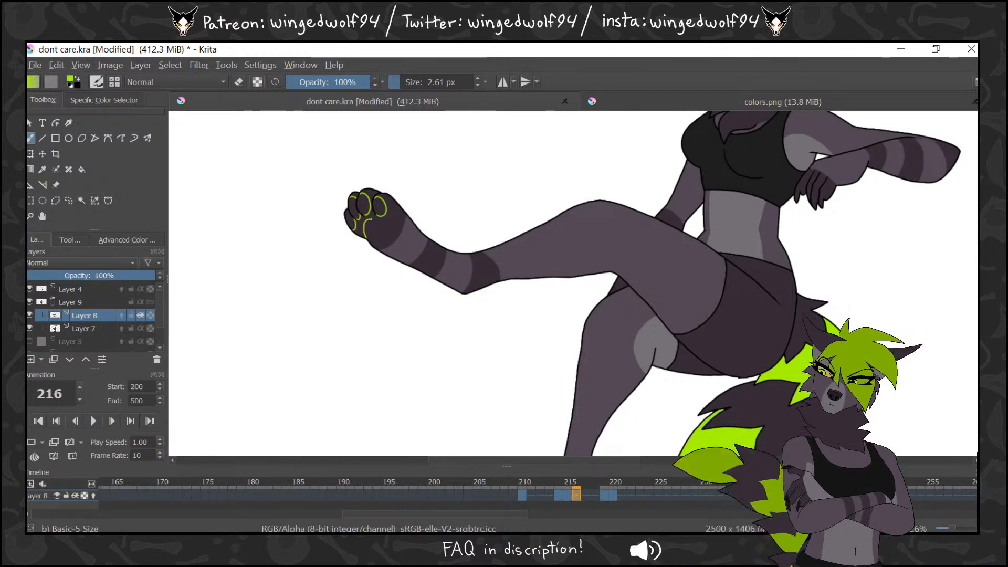
{"action": "left_click_drag", "start_coordinate": [379, 220], "coordinate": [391, 231]}
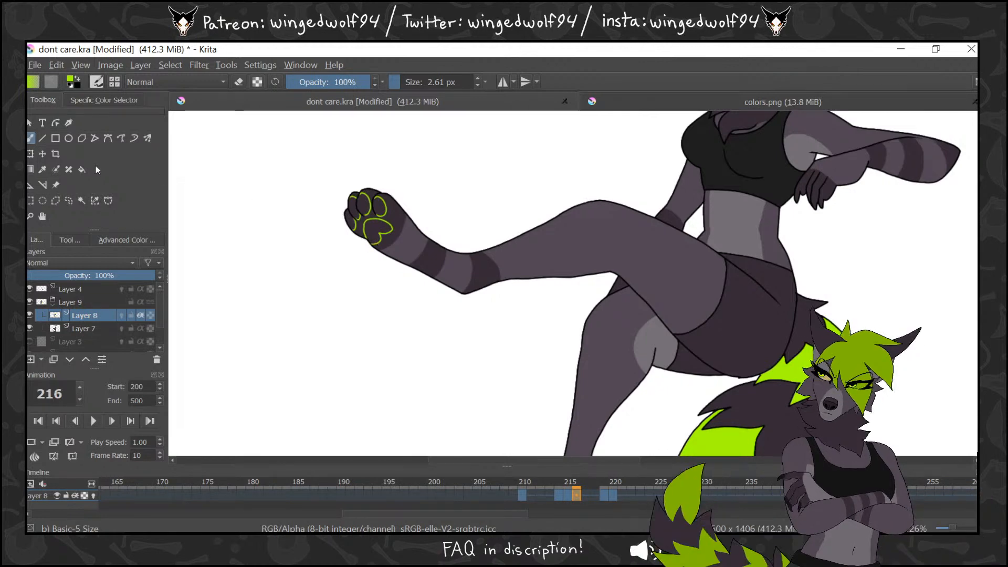
Fill the sole pad and the toe pads on the raised foot in frame 216 with lime green
{"action": "left_click", "coordinate": [82, 169]}
{"action": "left_click", "coordinate": [376, 231]}
{"action": "left_click", "coordinate": [355, 207]}
{"action": "left_click", "coordinate": [351, 220]}
{"action": "left_click", "coordinate": [364, 204]}
{"action": "left_click", "coordinate": [379, 207]}
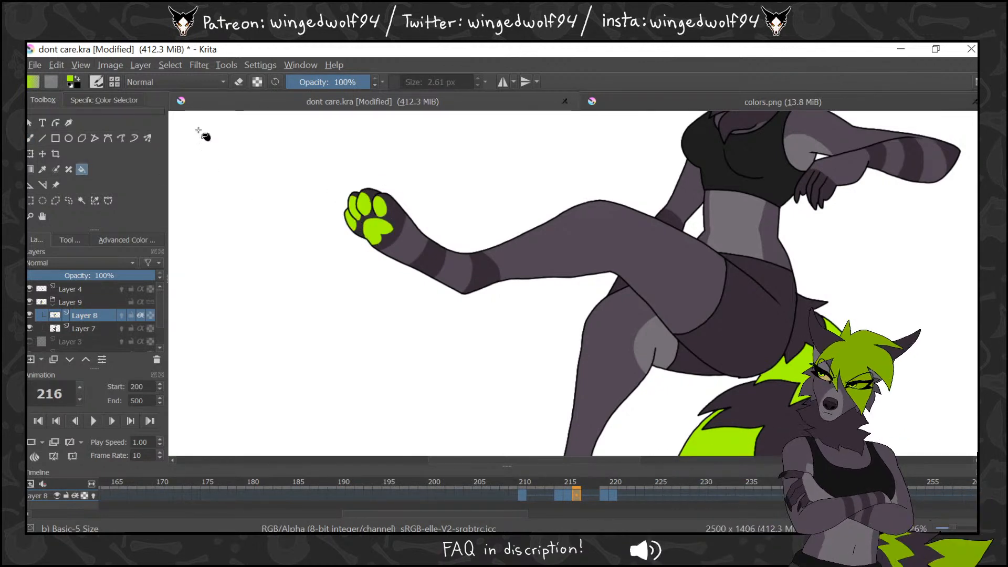
Draw lime green pad lines along the undersides of the crossed foot's toes in frame 219
{"action": "left_click", "coordinate": [31, 138]}
{"action": "left_click", "coordinate": [601, 495]}
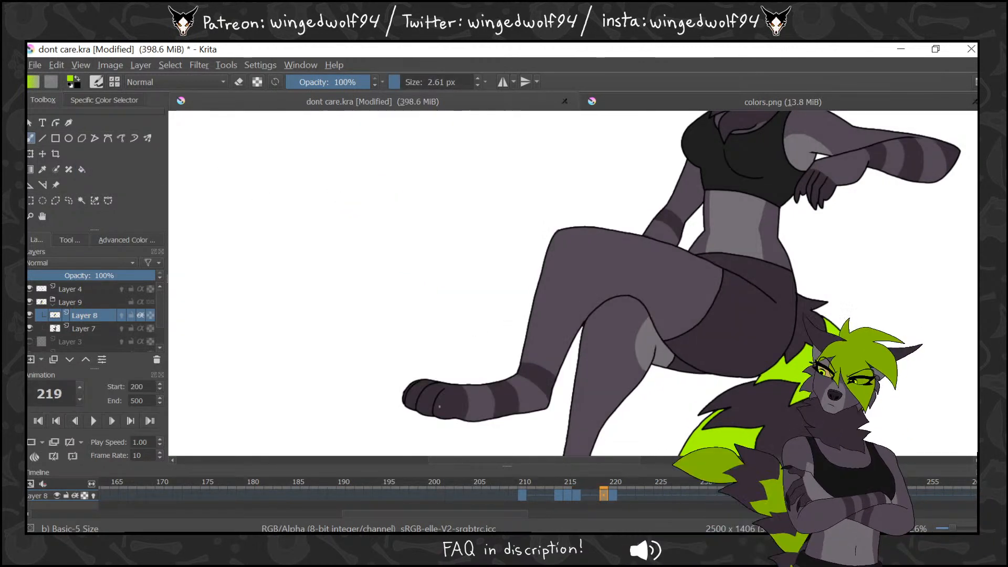
{"action": "left_click_drag", "start_coordinate": [432, 411], "coordinate": [419, 405]}
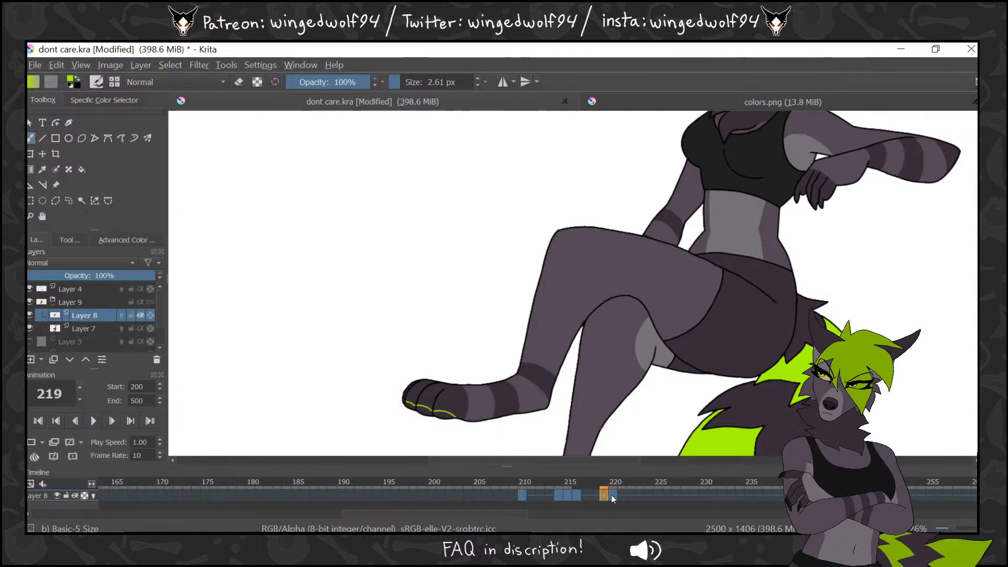
Outline and fill the crossed foot's paw pads in frame 220, and fill the toe pads in frame 219 with lime green
{"action": "key", "text": "Right"}
{"action": "mouse_move", "coordinate": [449, 384]}
{"action": "left_mouse_down"}
{"action": "mouse_move", "coordinate": [454, 396]}
{"action": "mouse_move", "coordinate": [415, 377]}
{"action": "mouse_move", "coordinate": [420, 392]}
{"action": "mouse_move", "coordinate": [459, 408]}
{"action": "left_mouse_up"}
{"action": "key", "text": "f"}
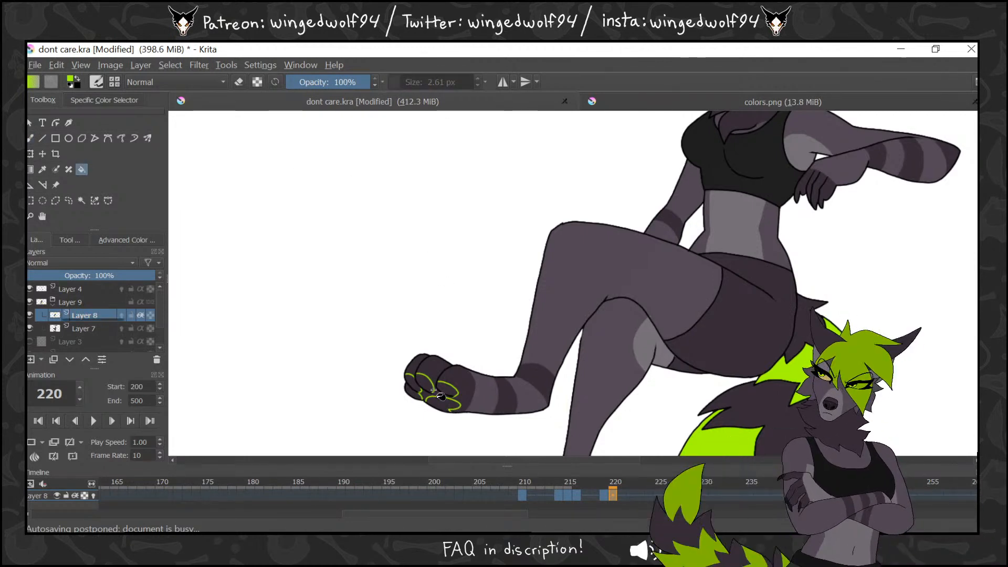
{"action": "left_click", "coordinate": [443, 403]}
{"action": "left_click", "coordinate": [425, 382]}
{"action": "left_click", "coordinate": [414, 389]}
{"action": "left_click", "coordinate": [450, 391]}
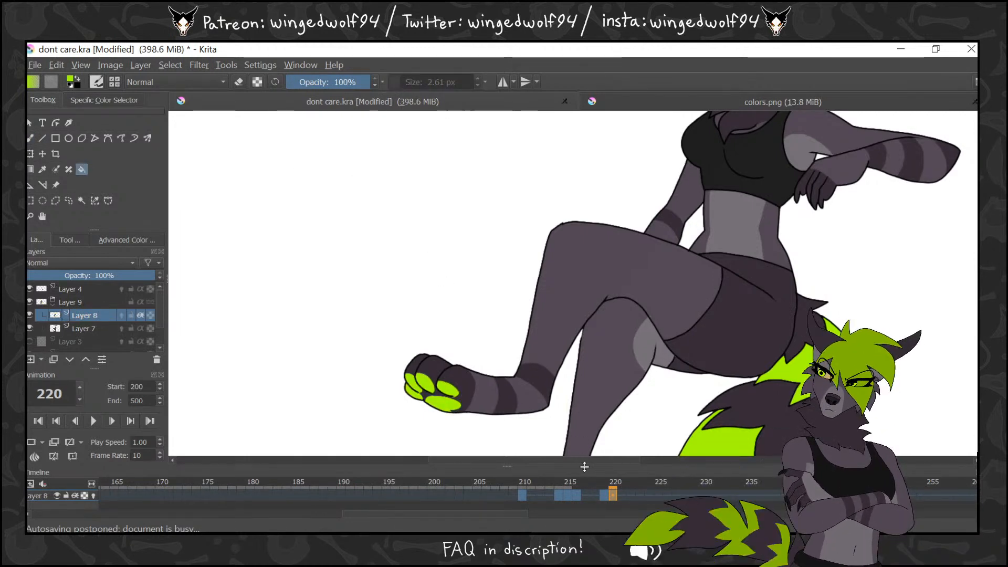
{"action": "left_click", "coordinate": [605, 494]}
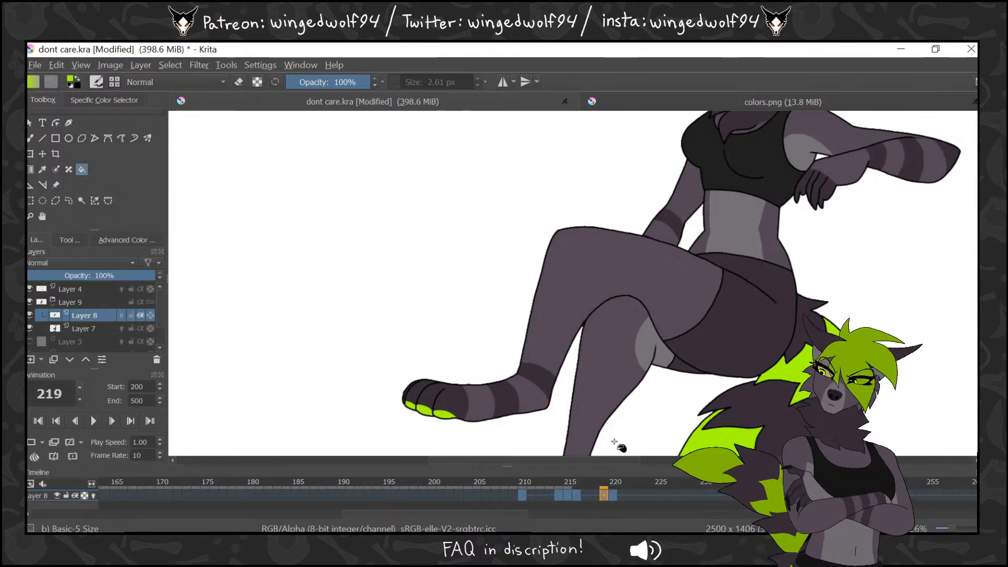
Step back and forth through frames 210 to 221 and play the animation to check the green paw pads
{"action": "key", "text": "Left"}
{"action": "key", "text": "Left"}
{"action": "key", "text": "Left"}
{"action": "left_click", "coordinate": [29, 215]}
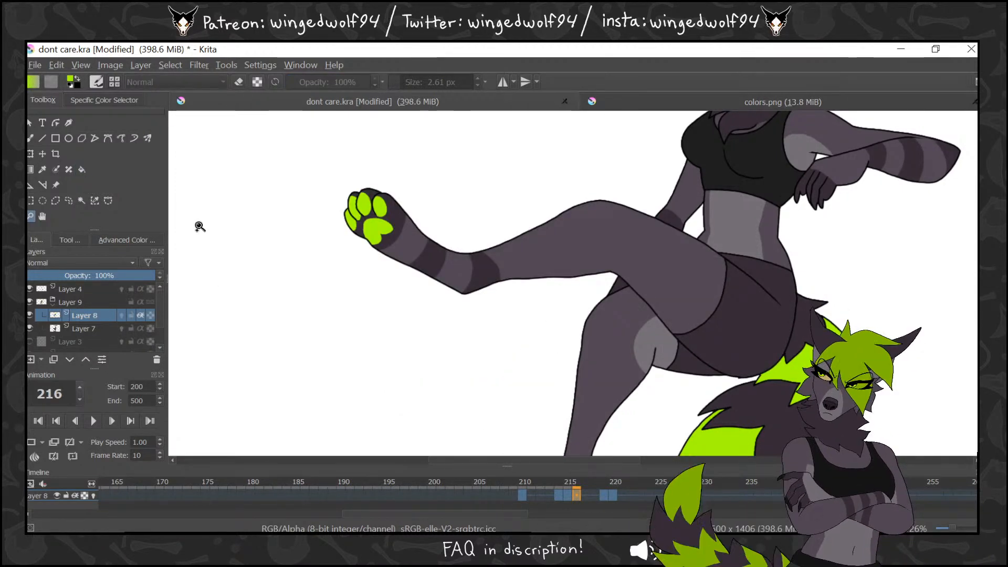
{"action": "left_click", "coordinate": [424, 252], "text": "alt"}
{"action": "left_click", "coordinate": [523, 494]}
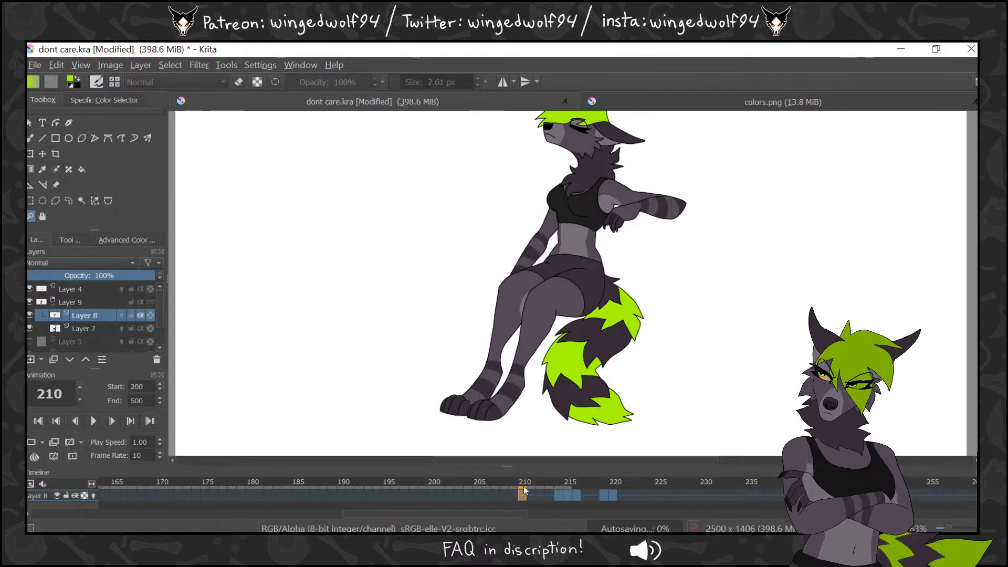
{"action": "key", "text": "Right"}
{"action": "key", "text": "Right"}
{"action": "key", "text": "Right"}
{"action": "key", "text": "Right"}
{"action": "key", "text": "Right"}
{"action": "key", "text": "Right"}
{"action": "key", "text": "Right"}
{"action": "key", "text": "Right"}
{"action": "key", "text": "Right"}
{"action": "key", "text": "Right"}
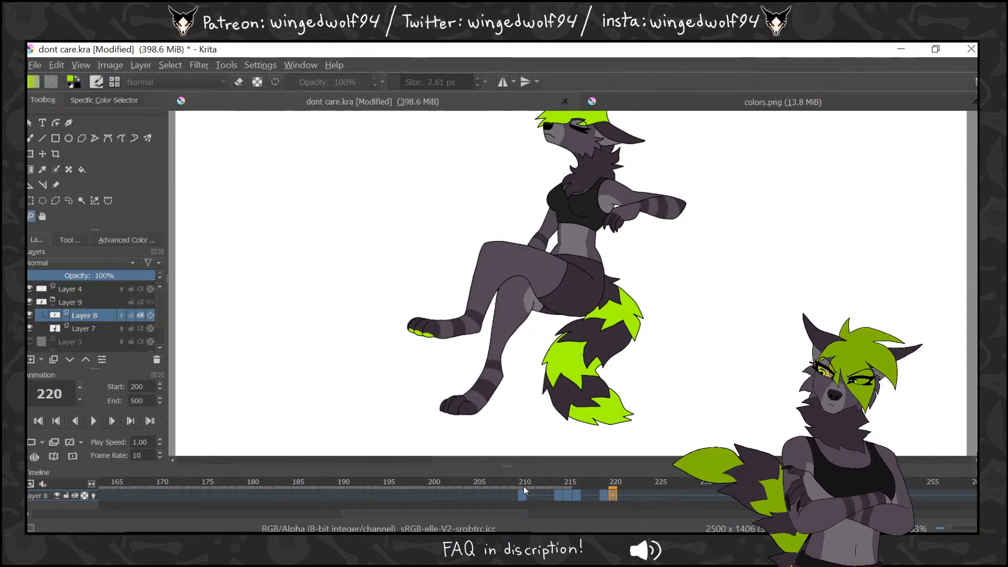
{"action": "key", "text": "Right"}
{"action": "key", "text": "Right"}
{"action": "key", "text": "Right"}
{"action": "key", "text": "Left"}
{"action": "key", "text": "Left"}
{"action": "key", "text": "Left"}
{"action": "key", "text": "Left"}
{"action": "key", "text": "Left"}
{"action": "key", "text": "Left"}
{"action": "key", "text": "Left"}
{"action": "key", "text": "Left"}
{"action": "key", "text": "Left"}
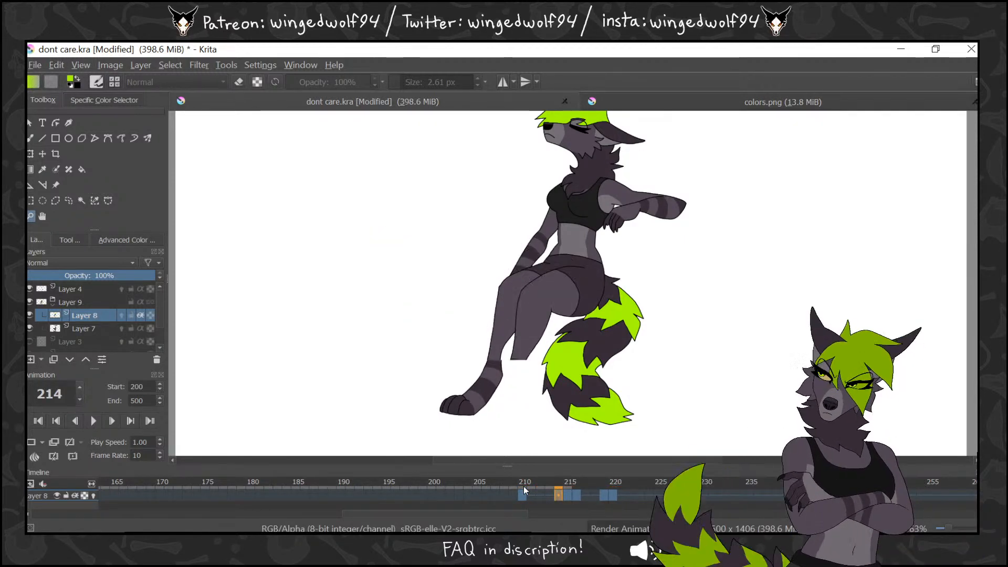
{"action": "key", "text": "Left"}
{"action": "key", "text": "Left"}
{"action": "key", "text": "Left"}
{"action": "key", "text": "Right"}
{"action": "key", "text": "Right"}
{"action": "key", "text": "Right"}
{"action": "key", "text": "Right"}
{"action": "key", "text": "Right"}
{"action": "key", "text": "Right"}
{"action": "key", "text": "Right"}
{"action": "key", "text": "Right"}
{"action": "key", "text": "Right"}
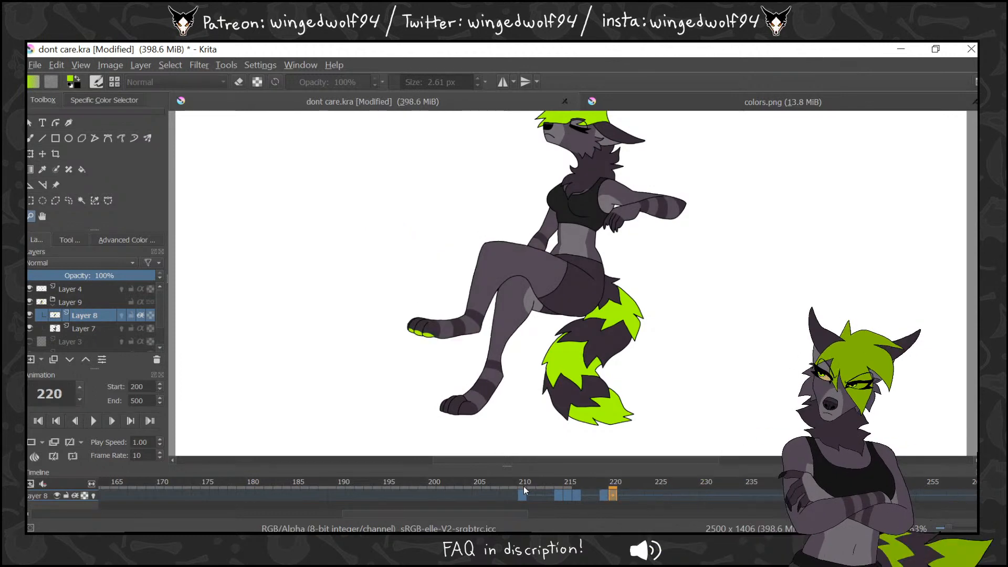
{"action": "key", "text": "Right"}
{"action": "left_click", "coordinate": [94, 421]}
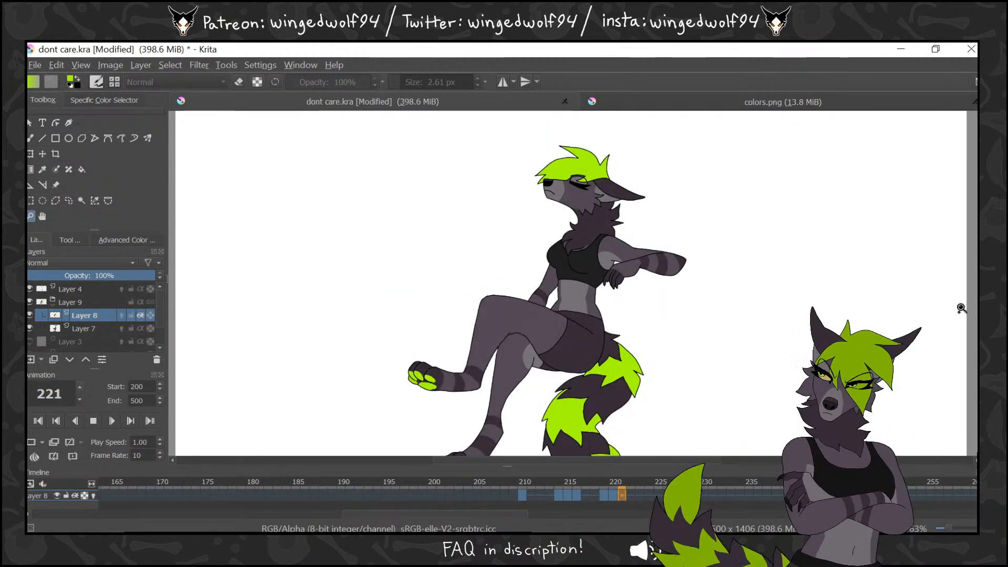
{"action": "key", "text": "space"}
In colors.png, sample the rust-orange colour and paint marks with an 11.78 px brush on the empty area beside the head
{"action": "left_click", "coordinate": [742, 99]}
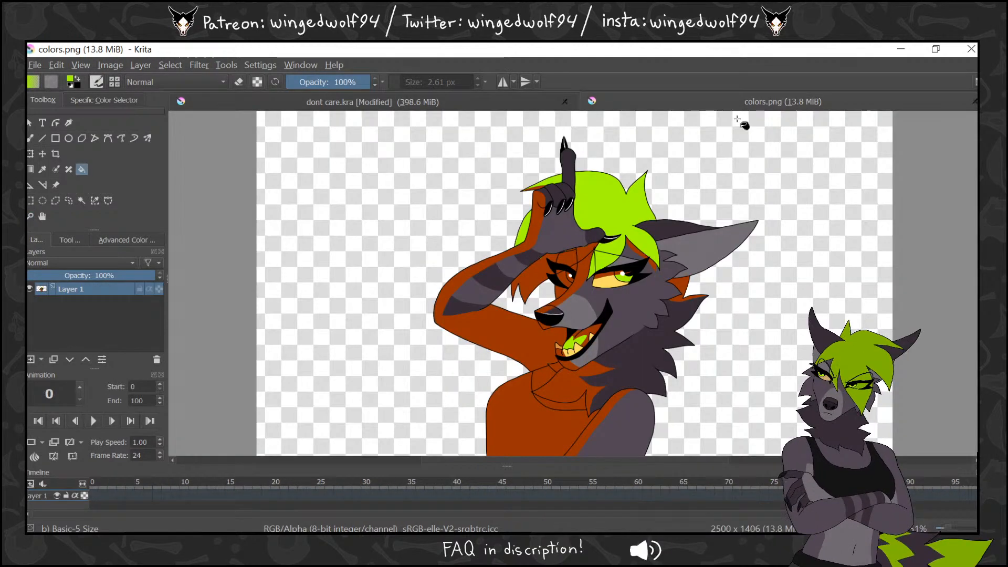
{"action": "left_click", "coordinate": [538, 223], "text": "ctrl"}
{"action": "left_click", "coordinate": [31, 138]}
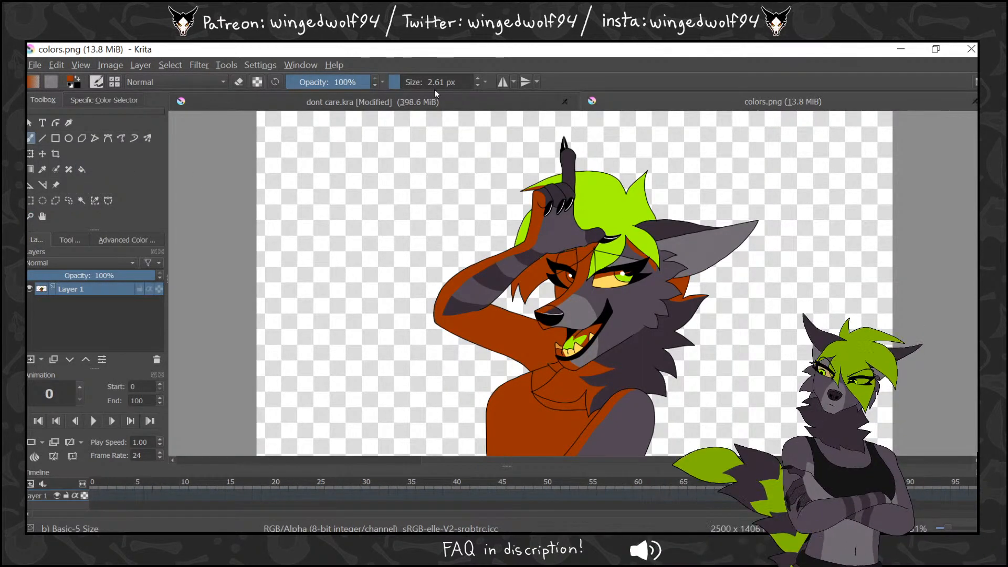
{"action": "left_click", "coordinate": [407, 83]}
{"action": "left_click_drag", "start_coordinate": [380, 198], "coordinate": [393, 228]}
{"action": "mouse_move", "coordinate": [414, 198]}
{"action": "left_mouse_down"}
{"action": "mouse_move", "coordinate": [405, 206]}
{"action": "mouse_move", "coordinate": [424, 201]}
{"action": "left_mouse_up"}
{"action": "key", "text": "ctrl+Tab"}
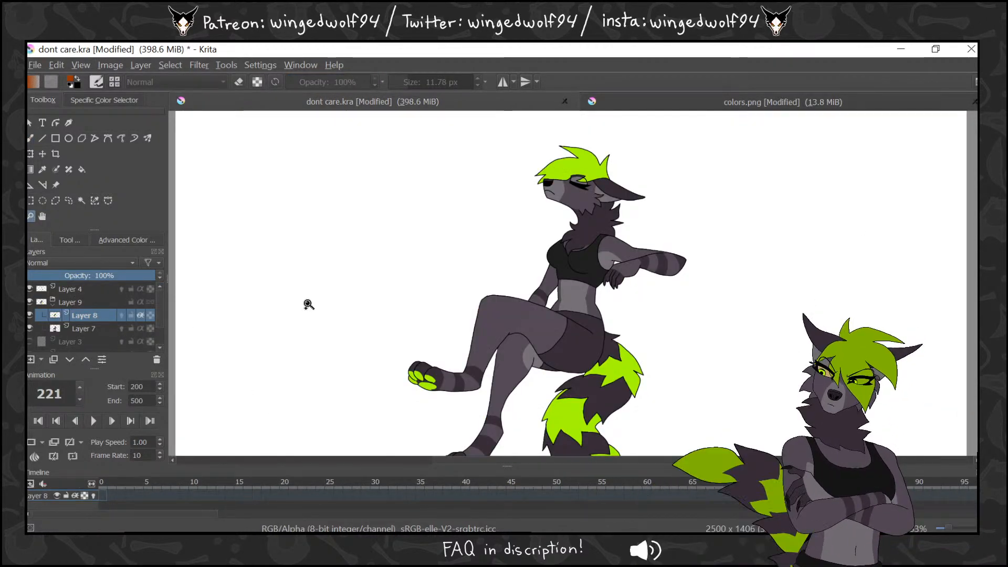
Close in on the character's head and upper body in frame 221 and set the brush size to 3.77 px
{"action": "left_click_drag", "start_coordinate": [530, 140], "coordinate": [556, 126]}
{"action": "left_click", "coordinate": [33, 138]}
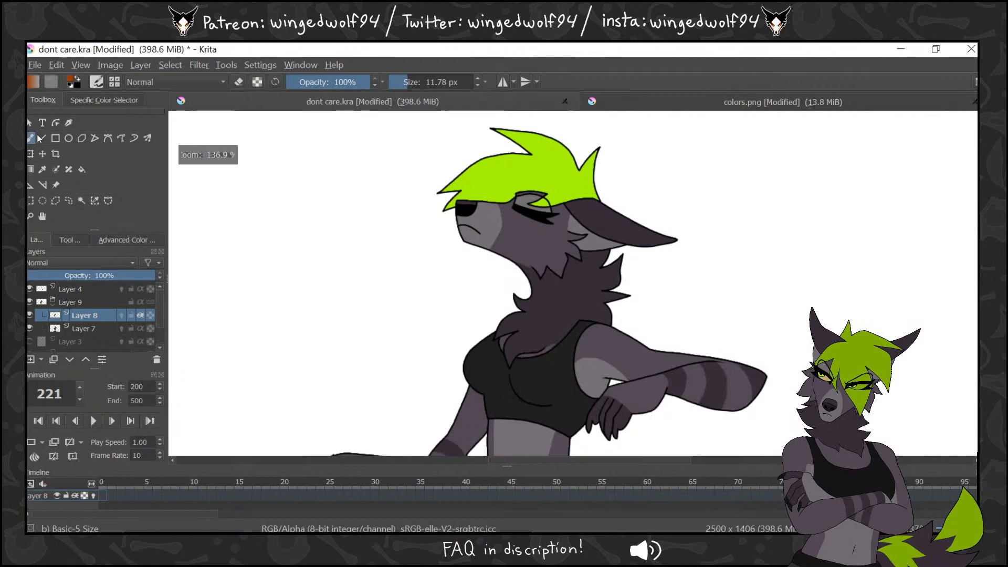
{"action": "left_click", "coordinate": [401, 81]}
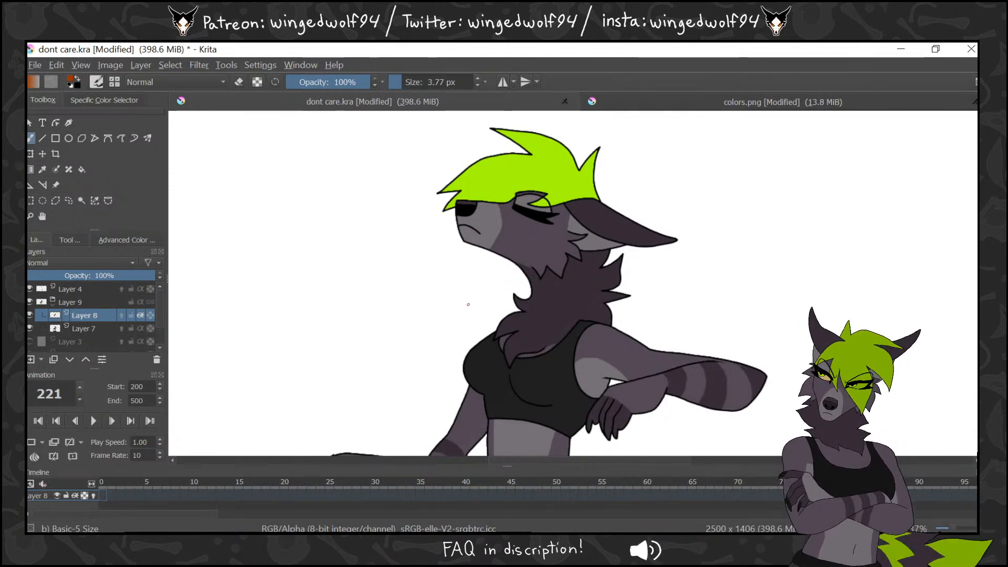
Merge Layer 8 into the layer below and add a new layer above it with Luminosity blending and 48% opacity
{"action": "key", "text": "ctrl+e"}
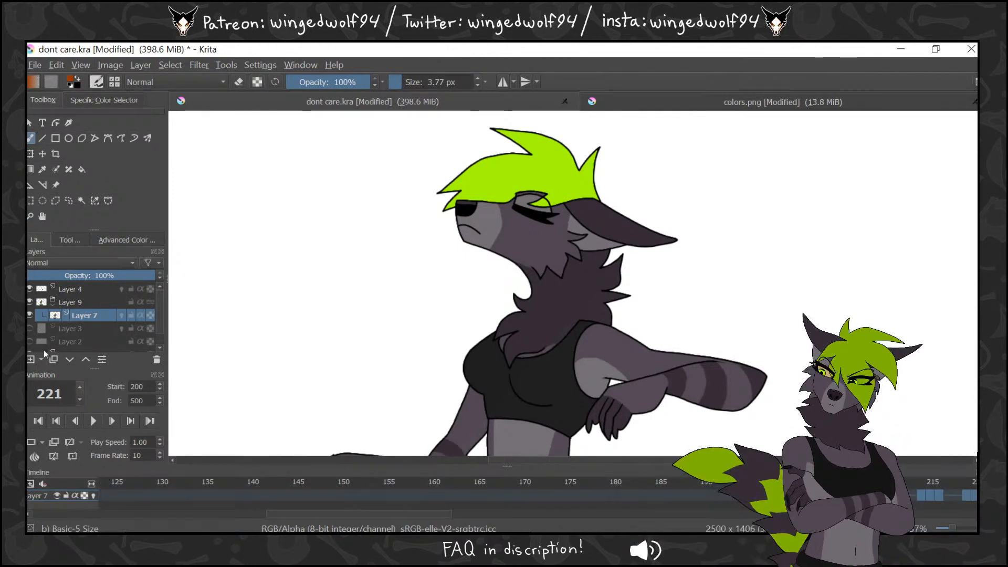
{"action": "left_click", "coordinate": [31, 359]}
{"action": "left_click", "coordinate": [73, 262]}
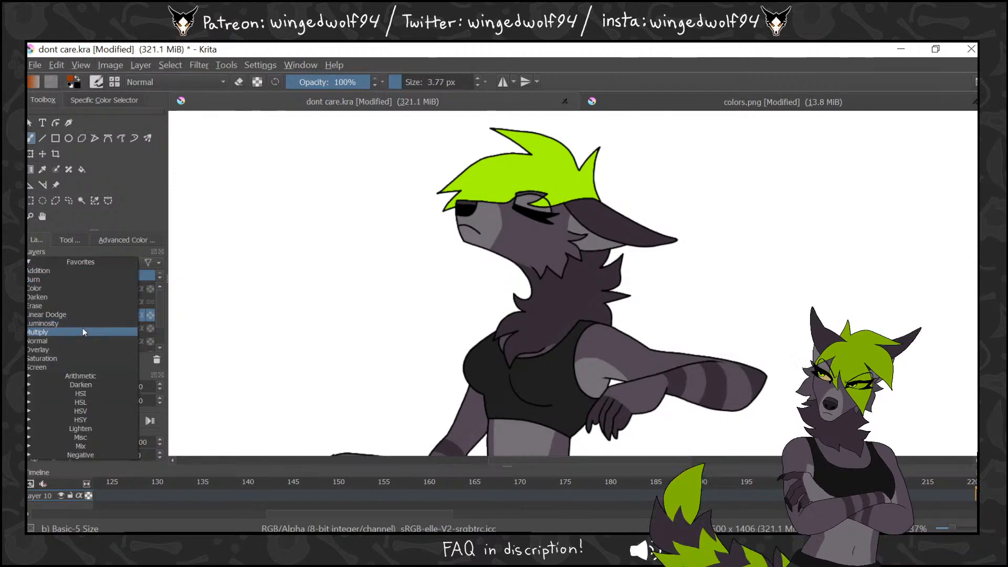
{"action": "left_click", "coordinate": [83, 325]}
{"action": "left_click", "coordinate": [82, 274]}
{"action": "left_click_drag", "start_coordinate": [81, 273], "coordinate": [88, 275]}
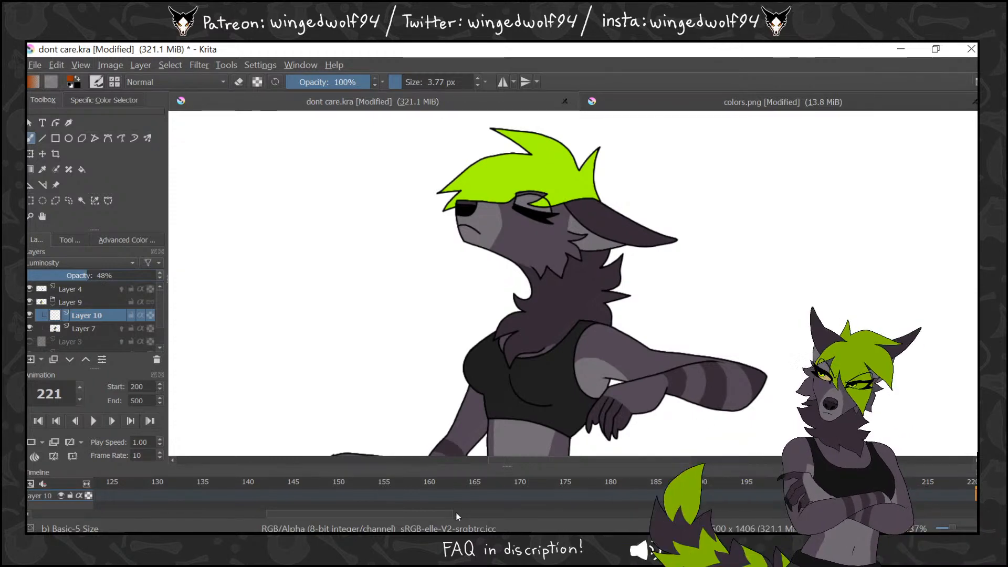
Add a blank keyframe at frame 210 on the new layer
{"action": "left_click_drag", "start_coordinate": [456, 512], "coordinate": [533, 514]}
{"action": "mouse_move", "coordinate": [433, 482]}
{"action": "left_mouse_down"}
{"action": "mouse_move", "coordinate": [349, 483]}
{"action": "mouse_move", "coordinate": [358, 482]}
{"action": "left_mouse_up"}
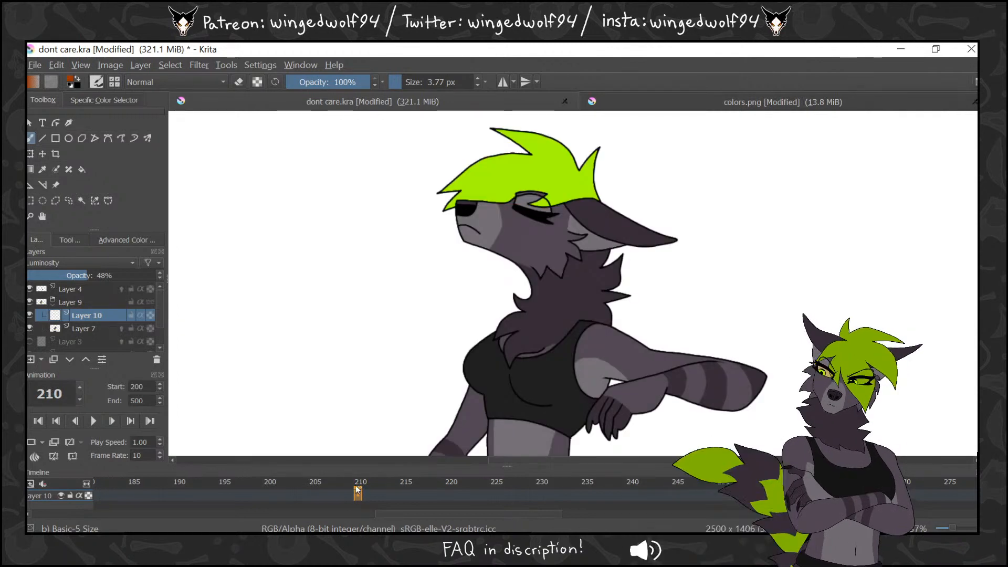
{"action": "left_click", "coordinate": [36, 440]}
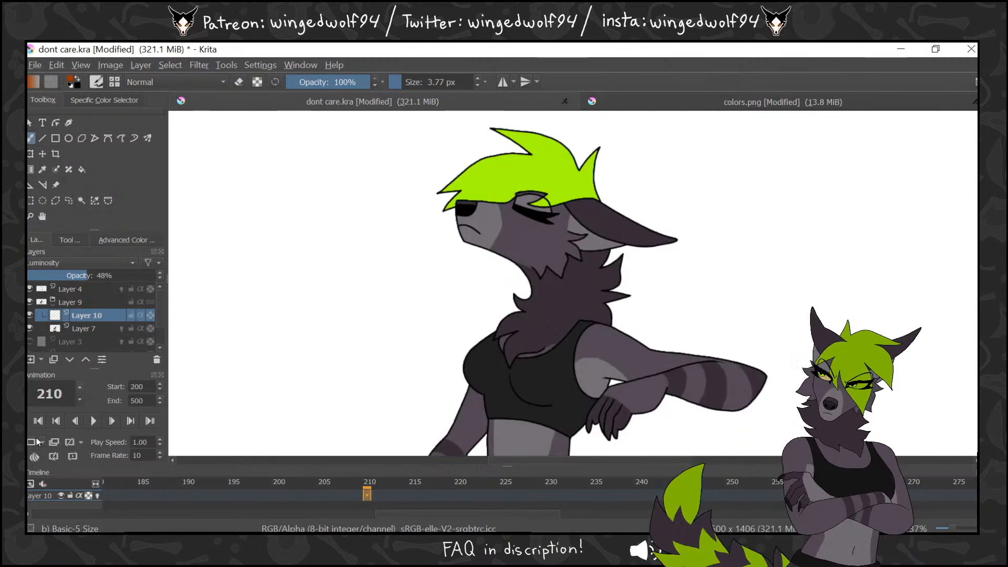
Choose a brush smoothing mode for the shading lines and undo the test strokes around the shorts
{"action": "left_click_drag", "start_coordinate": [974, 218], "coordinate": [971, 310]}
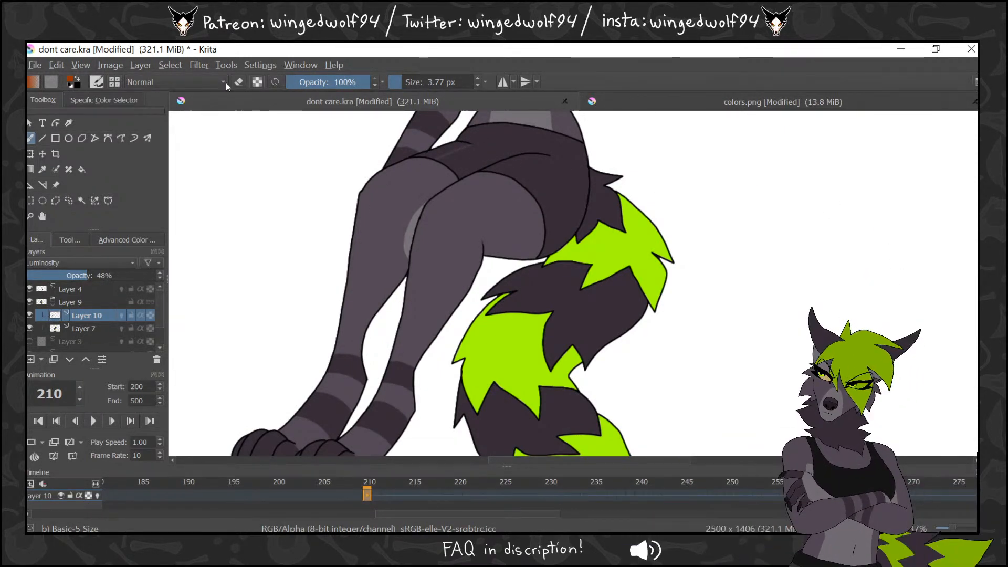
{"action": "left_click", "coordinate": [170, 65]}
{"action": "left_click", "coordinate": [119, 157]}
{"action": "left_click", "coordinate": [70, 240]}
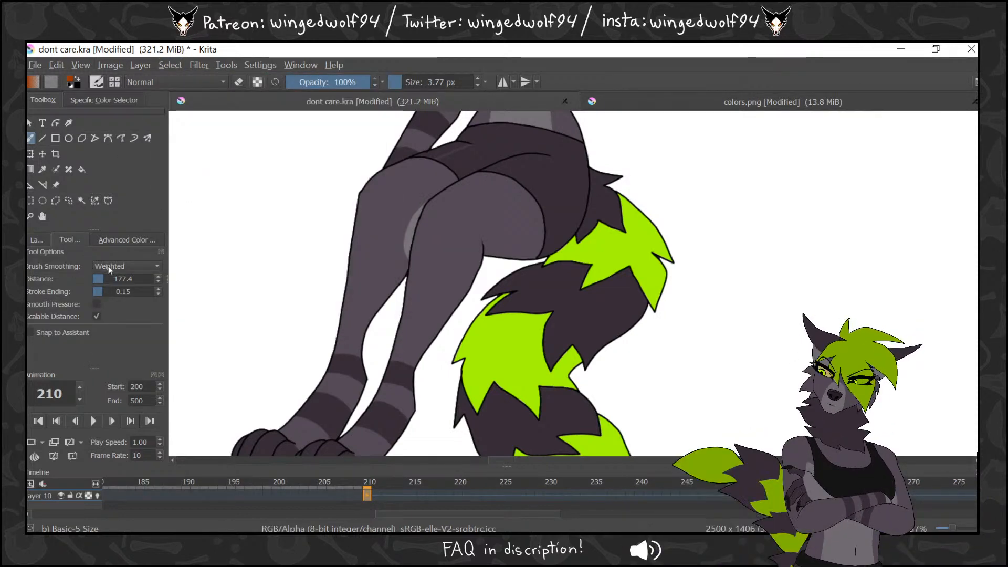
{"action": "left_click", "coordinate": [110, 266]}
{"action": "left_click", "coordinate": [122, 264]}
{"action": "left_click", "coordinate": [37, 240]}
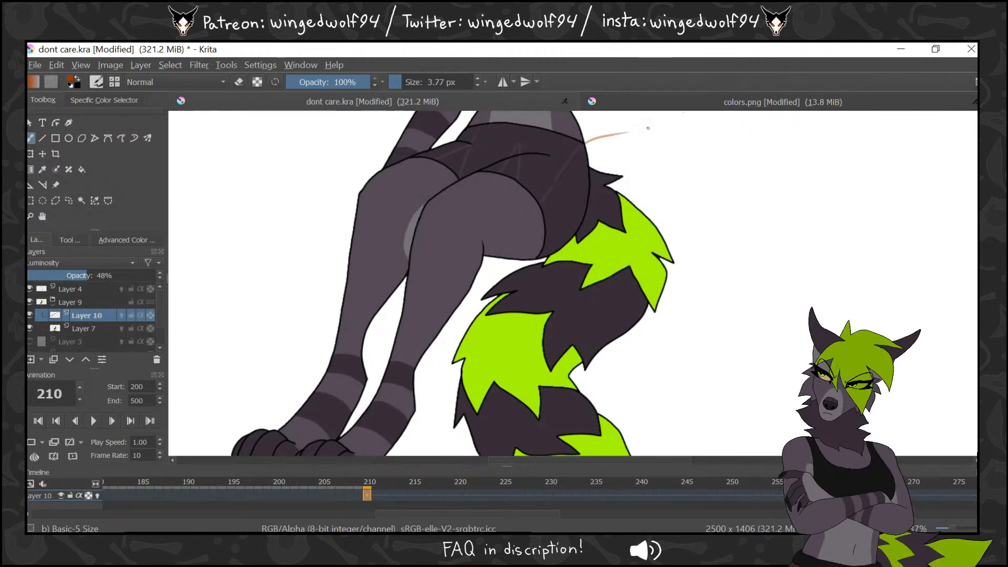
{"action": "key", "text": "ctrl+z"}
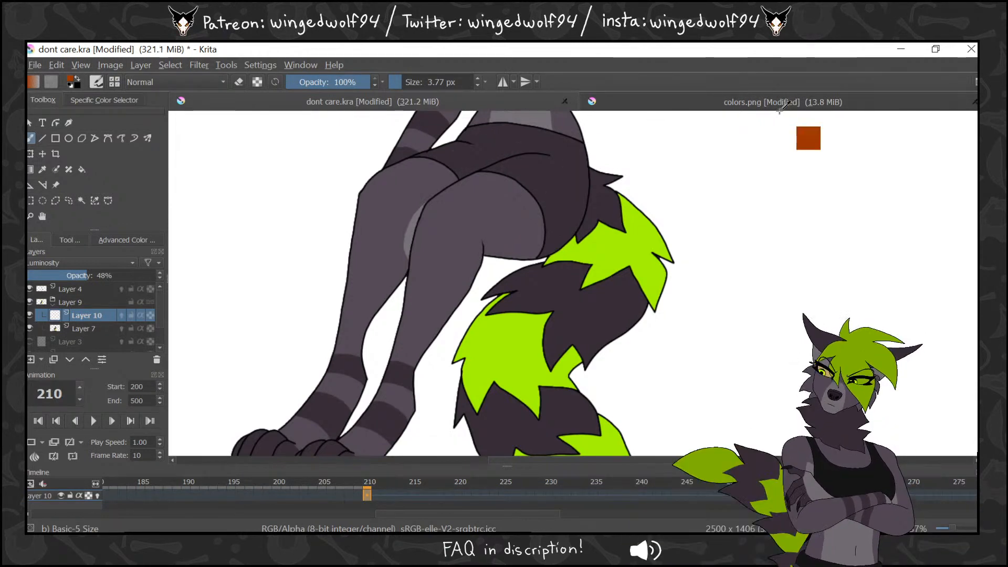
Set Layer 10 to Multiply and draw a rust-brown shadow line from the shorts down the front leg to the foot in frame 210
{"action": "left_click", "coordinate": [92, 262]}
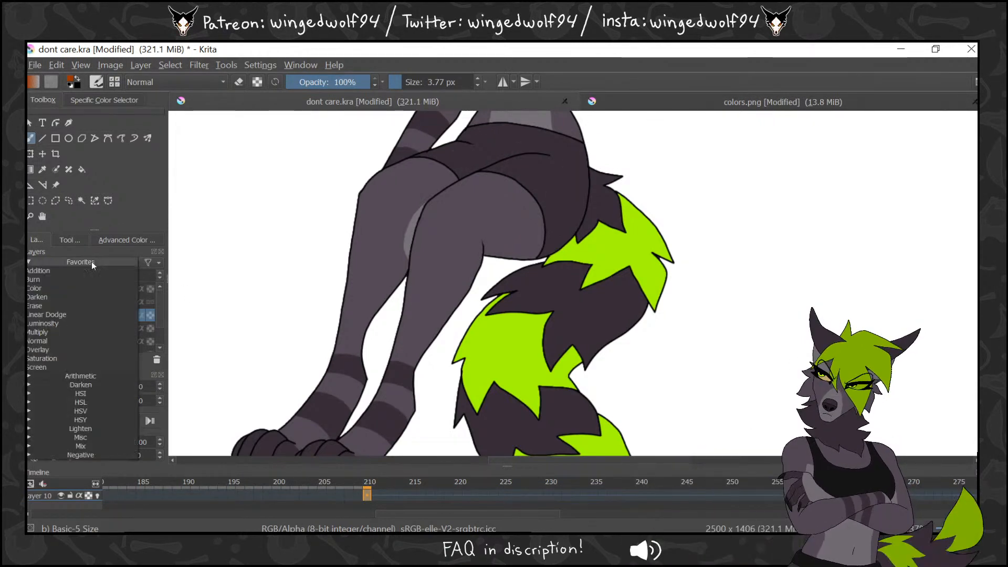
{"action": "left_click", "coordinate": [74, 326]}
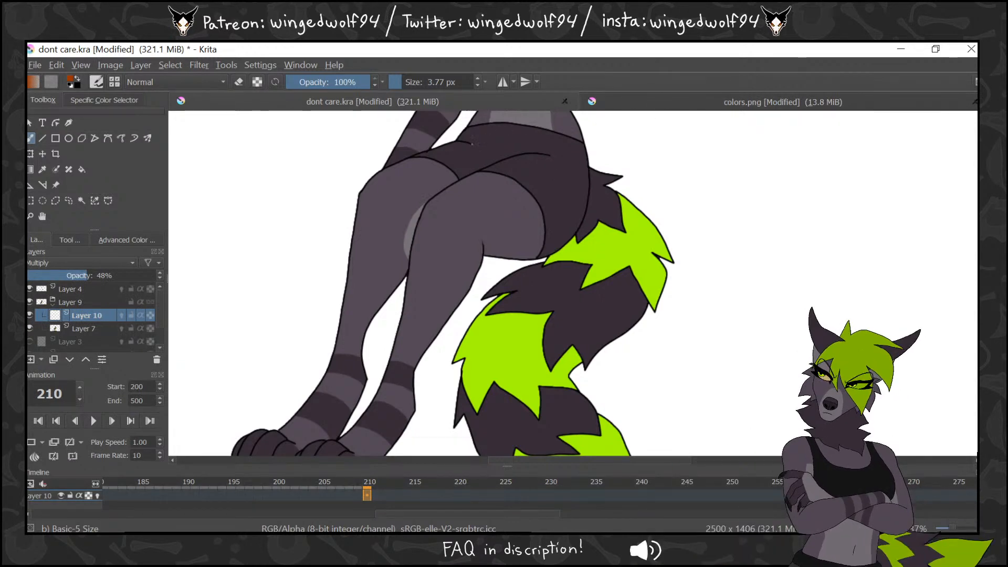
{"action": "left_click_drag", "start_coordinate": [390, 182], "coordinate": [373, 202]}
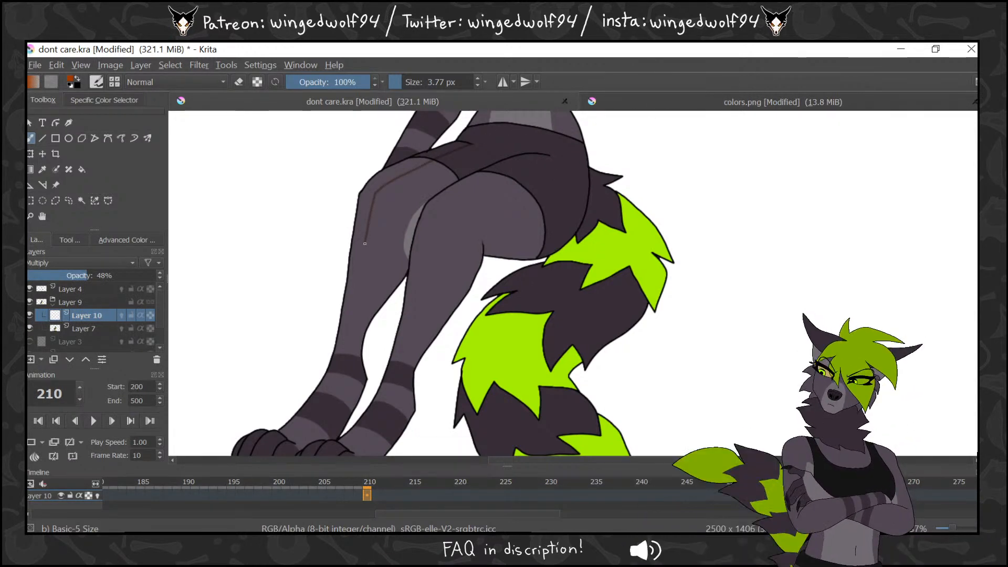
{"action": "left_click_drag", "start_coordinate": [365, 243], "coordinate": [350, 312]}
{"action": "left_click_drag", "start_coordinate": [337, 373], "coordinate": [318, 404]}
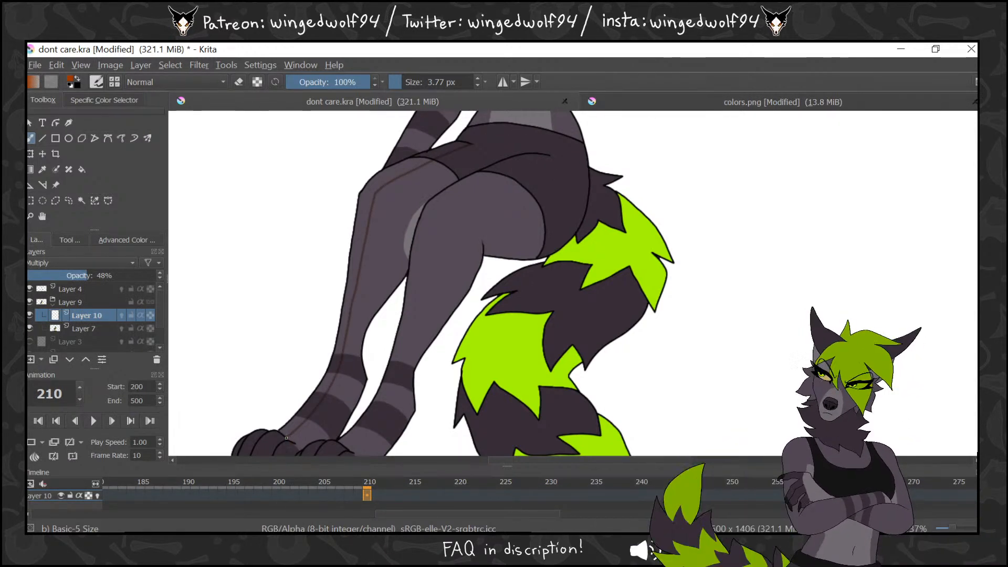
{"action": "mouse_move", "coordinate": [967, 333]}
{"action": "left_mouse_down"}
{"action": "mouse_move", "coordinate": [968, 257]}
{"action": "mouse_move", "coordinate": [967, 339]}
{"action": "left_mouse_up"}
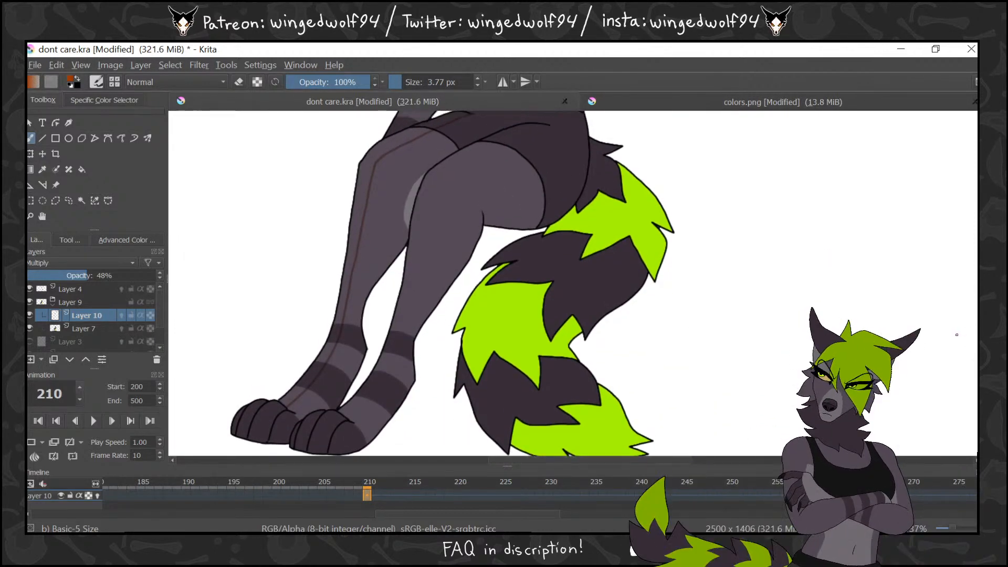
Copy the frame 210 shadow line to frame 215, then lasso and delete the part crossing the raised thigh
{"action": "left_click", "coordinate": [393, 493]}
{"action": "left_click", "coordinate": [405, 493]}
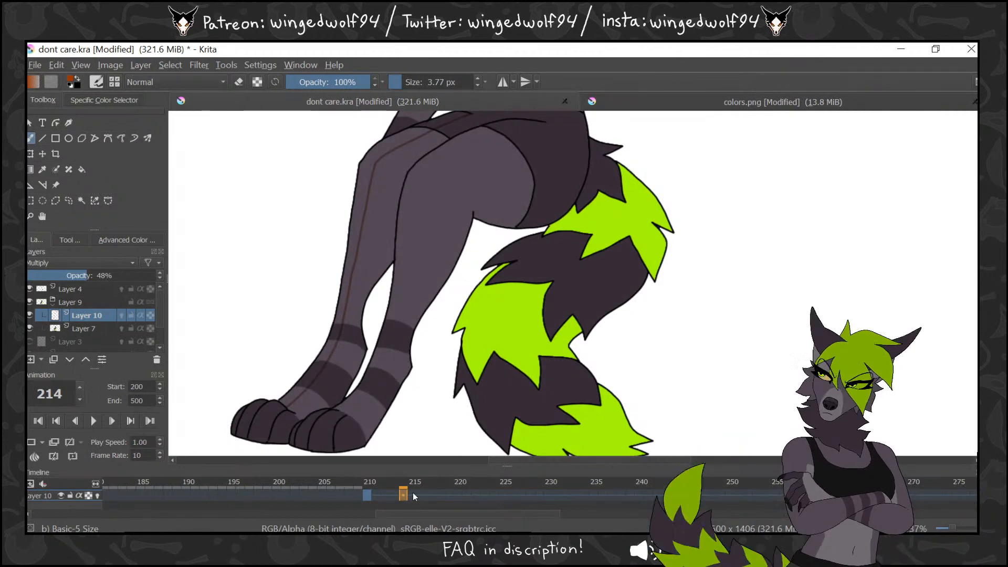
{"action": "left_click", "coordinate": [415, 494]}
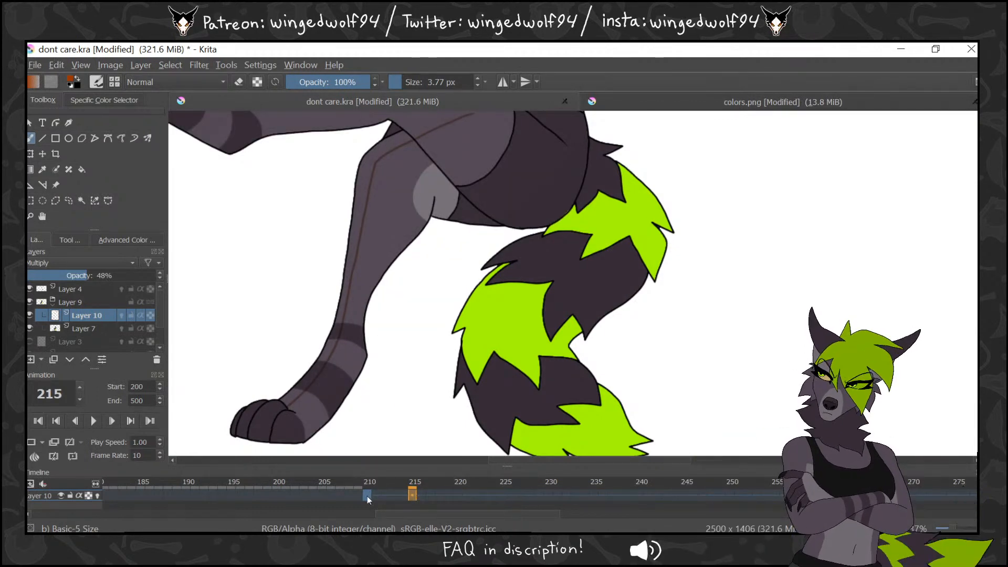
{"action": "left_click", "coordinate": [366, 495]}
{"action": "left_click", "coordinate": [413, 494]}
{"action": "left_click_drag", "start_coordinate": [414, 495], "coordinate": [414, 494]}
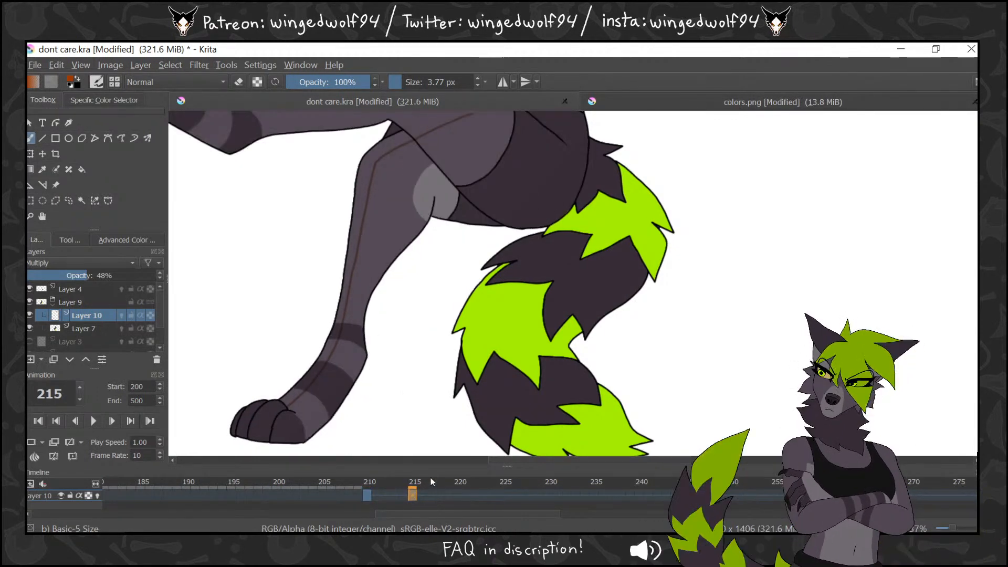
{"action": "left_click", "coordinate": [67, 199]}
{"action": "mouse_move", "coordinate": [414, 130]}
{"action": "left_mouse_down"}
{"action": "mouse_move", "coordinate": [498, 138]}
{"action": "mouse_move", "coordinate": [527, 119]}
{"action": "left_mouse_up"}
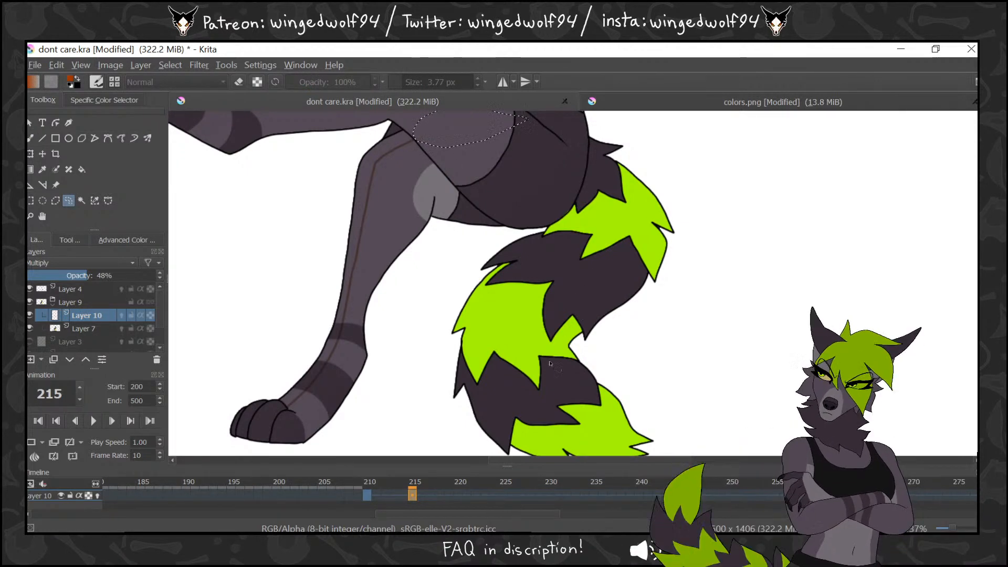
Give frame 216 its own shadow keyframe, clear the selection and touch up the line's upper end with the brush
{"action": "left_click", "coordinate": [422, 495]}
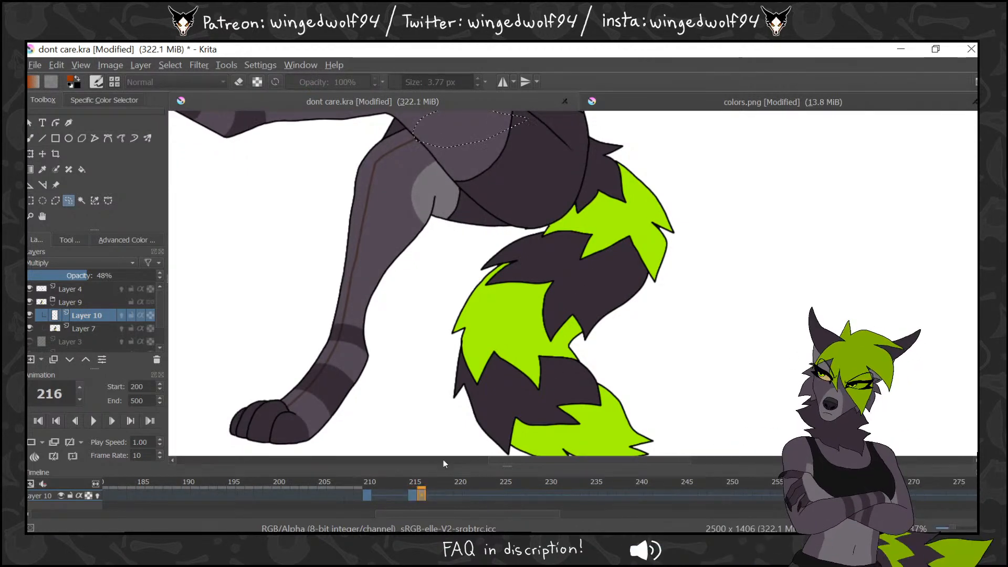
{"action": "left_click", "coordinate": [171, 65]}
{"action": "left_click", "coordinate": [188, 98]}
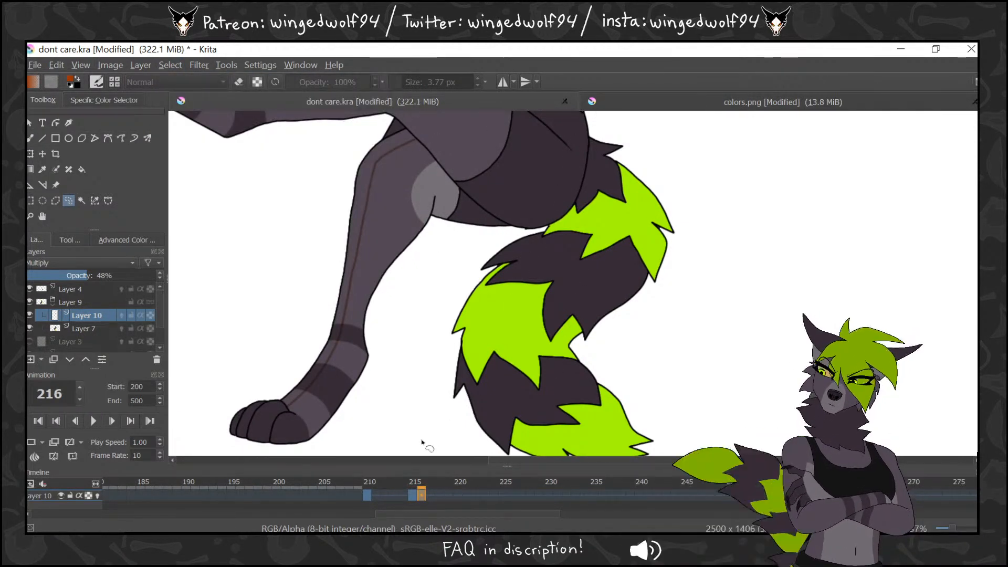
{"action": "key", "text": "b"}
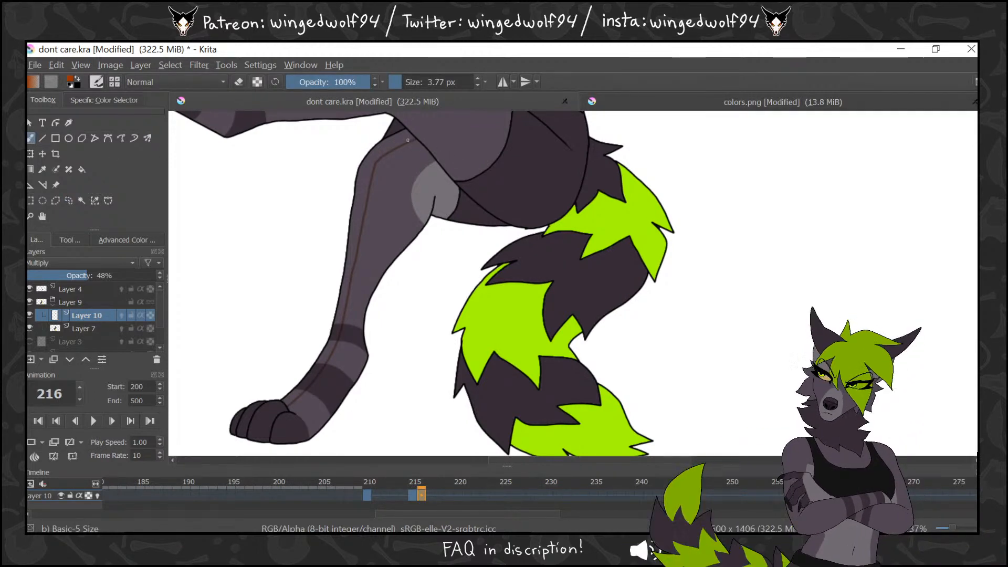
In frames 219 and 220, lasso and delete the end of the shadow line that overlaps the crossed thigh
{"action": "left_click_drag", "start_coordinate": [433, 495], "coordinate": [448, 495]}
{"action": "left_click", "coordinate": [69, 201]}
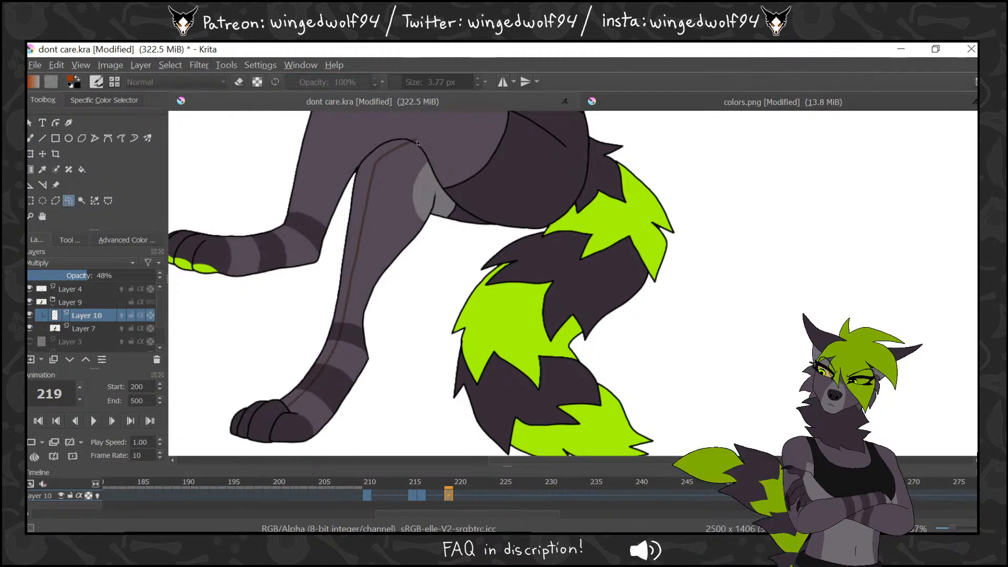
{"action": "left_click_drag", "start_coordinate": [406, 132], "coordinate": [410, 143]}
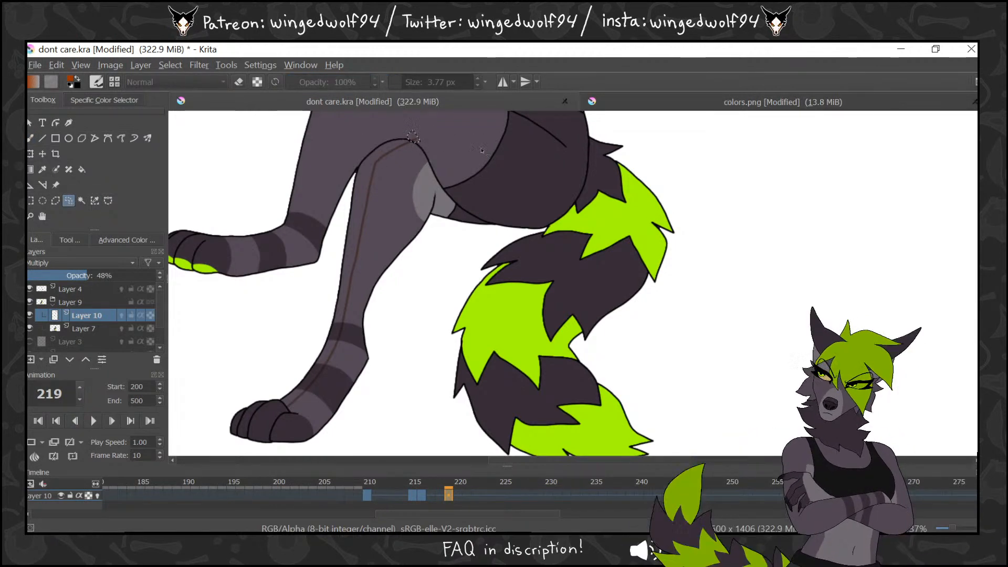
{"action": "left_click", "coordinate": [457, 495]}
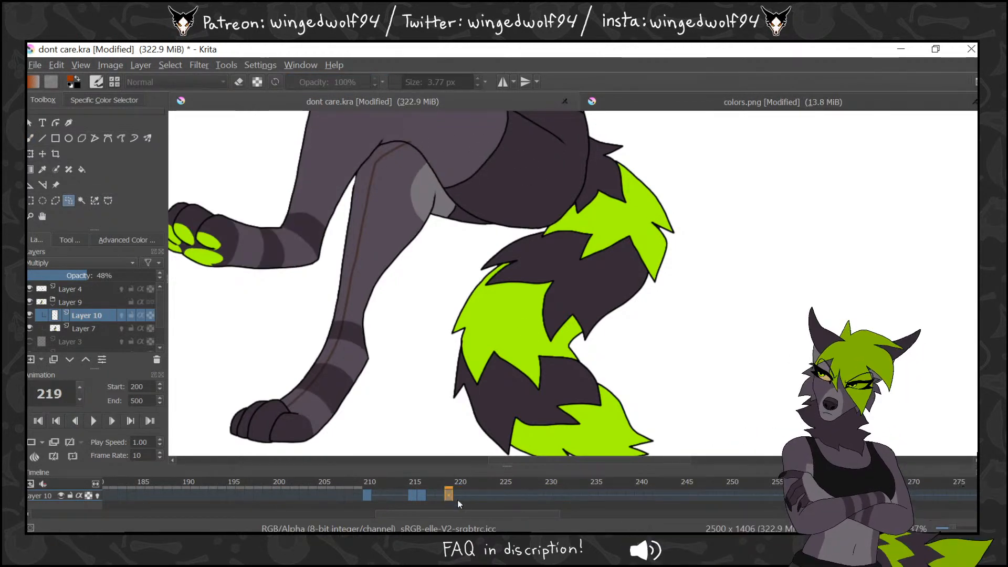
{"action": "left_click", "coordinate": [458, 495]}
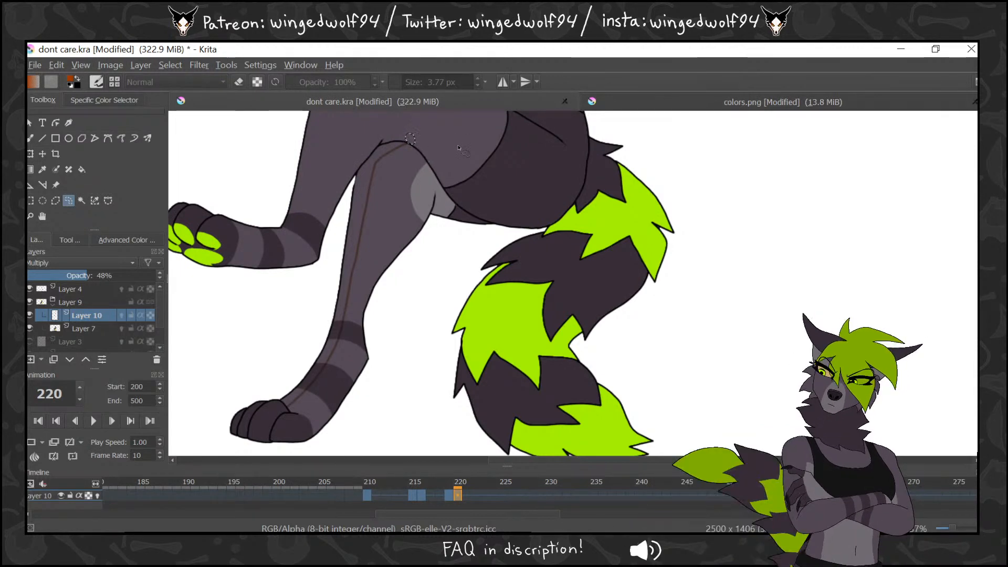
{"action": "left_click_drag", "start_coordinate": [470, 495], "coordinate": [498, 496]}
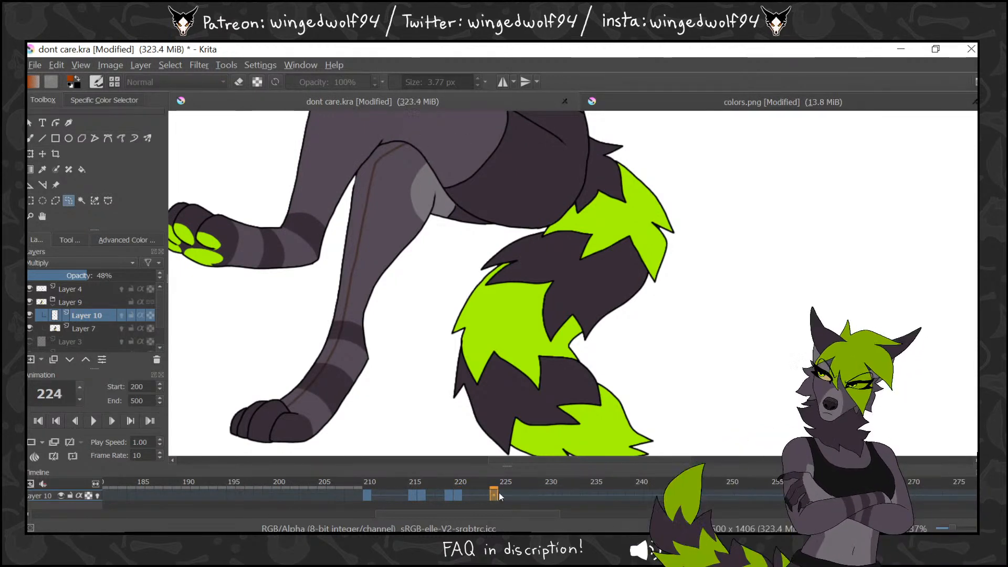
Fill the front leg's shadow strip and the far arm with rust brown in frame 210, and enable alpha inheritance on Layer 10
{"action": "left_click", "coordinate": [82, 169]}
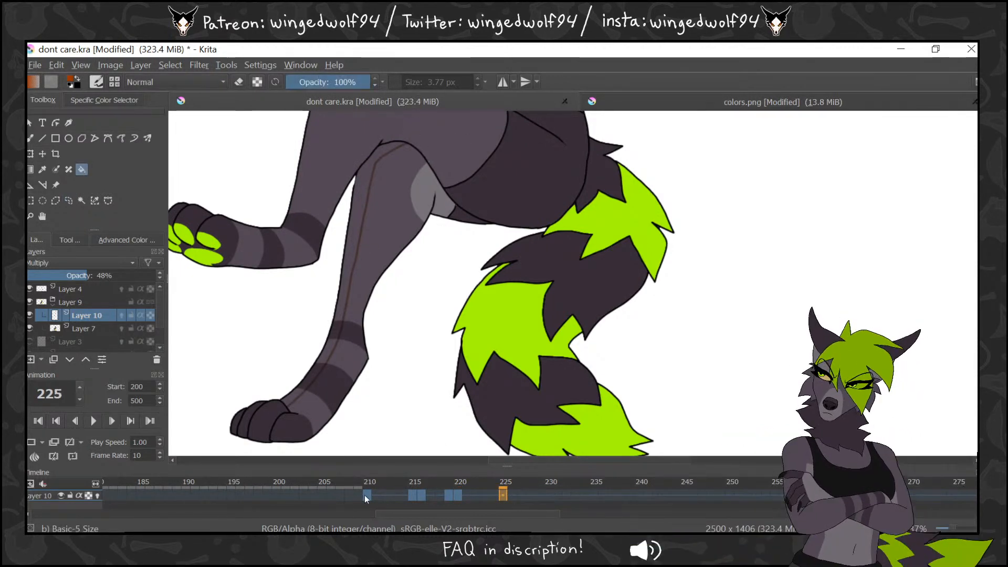
{"action": "left_click", "coordinate": [367, 494]}
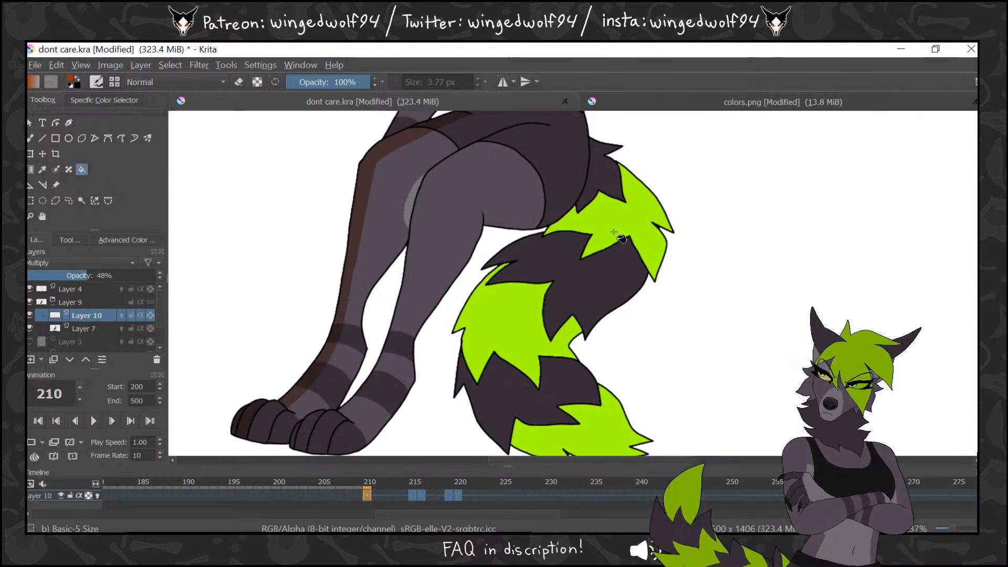
{"action": "scroll", "coordinate": [517, 163], "scroll_direction": "down", "scroll_amount": 1}
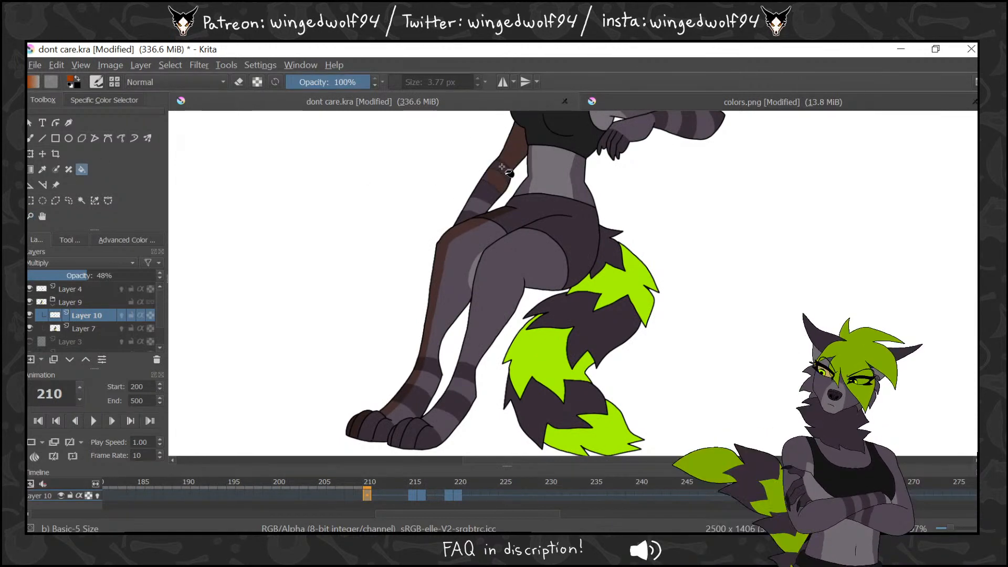
{"action": "left_click", "coordinate": [140, 315]}
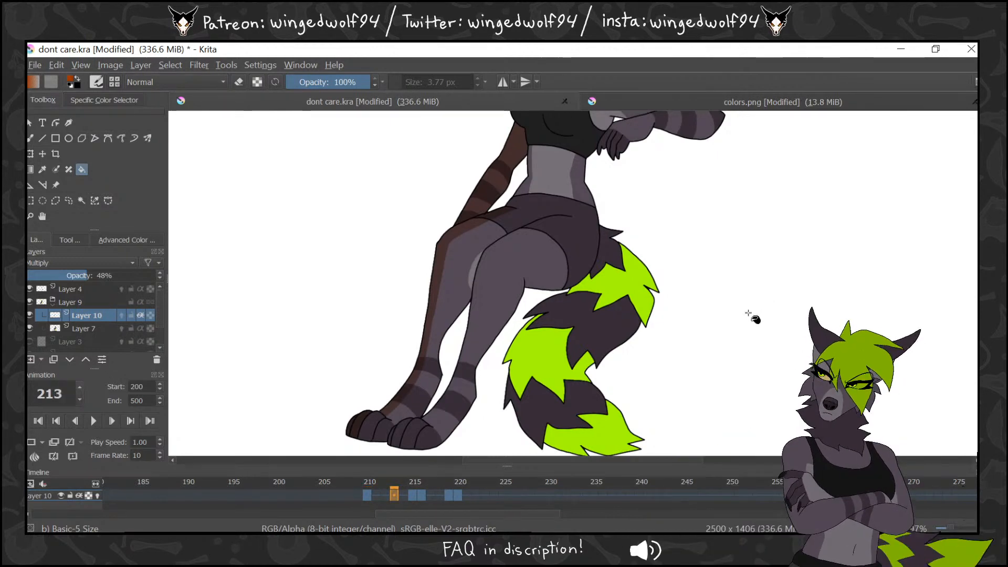
Fill the far arm and the standing leg's shadow strip with rust brown in frame 215
{"action": "key", "text": "period"}
{"action": "key", "text": "period"}
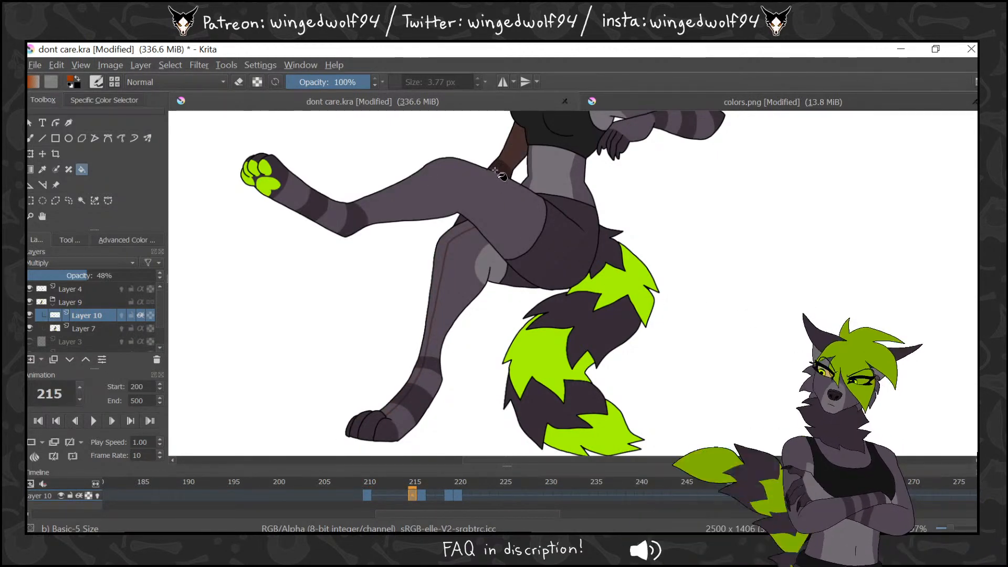
{"action": "left_click", "coordinate": [456, 344]}
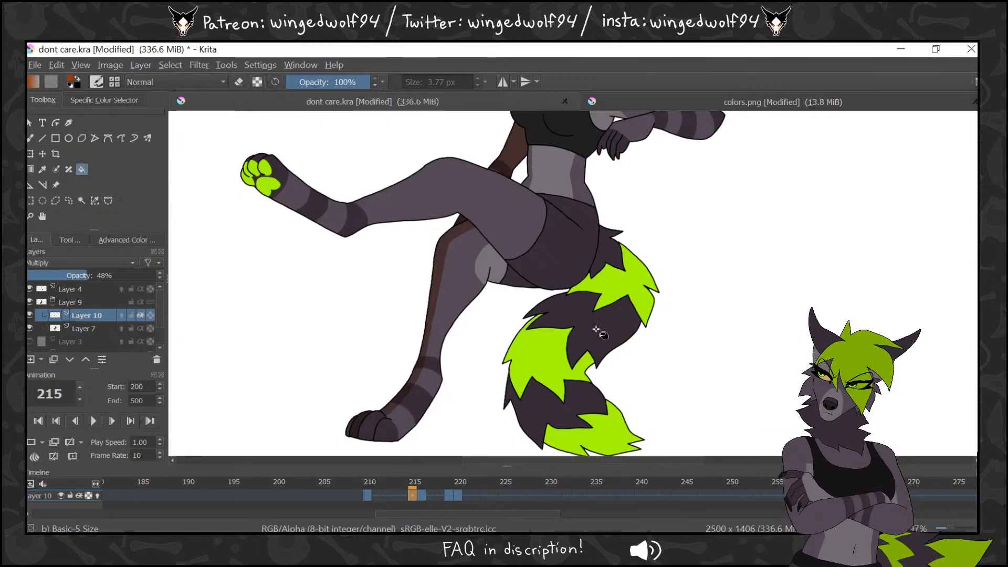
Fill the far arm and the standing leg's shadow strip with rust brown in frames 216 and 219
{"action": "key", "text": "Left"}
{"action": "key", "text": "Right"}
{"action": "key", "text": "Right"}
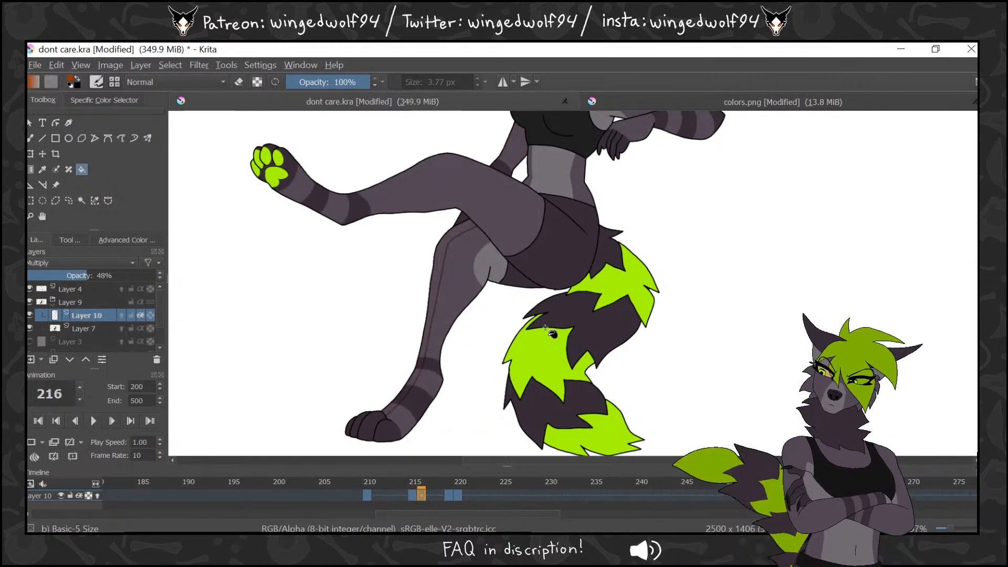
{"action": "left_click", "coordinate": [503, 166]}
{"action": "left_click", "coordinate": [462, 218]}
{"action": "left_click", "coordinate": [459, 230]}
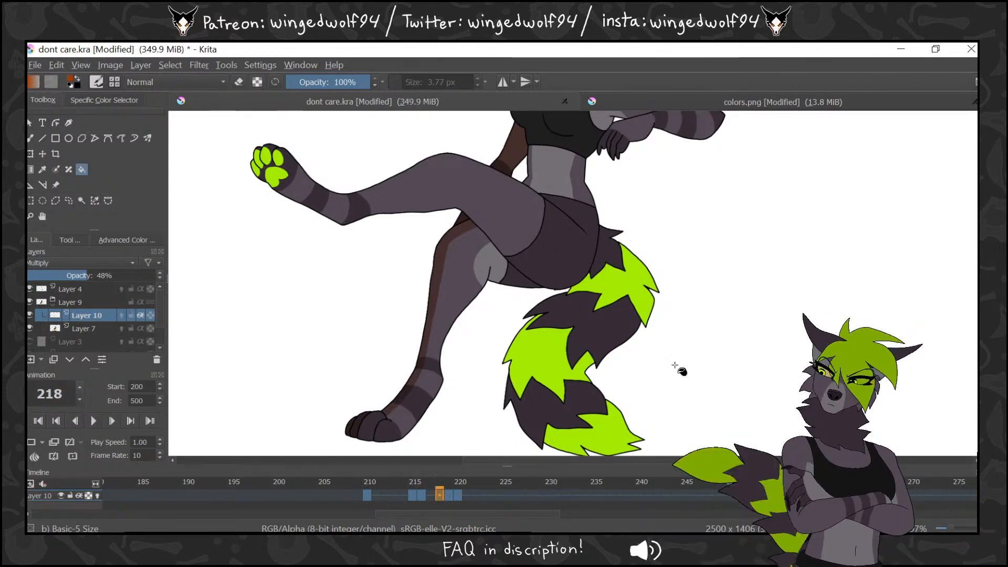
{"action": "key", "text": "Right"}
{"action": "left_click", "coordinate": [446, 302]}
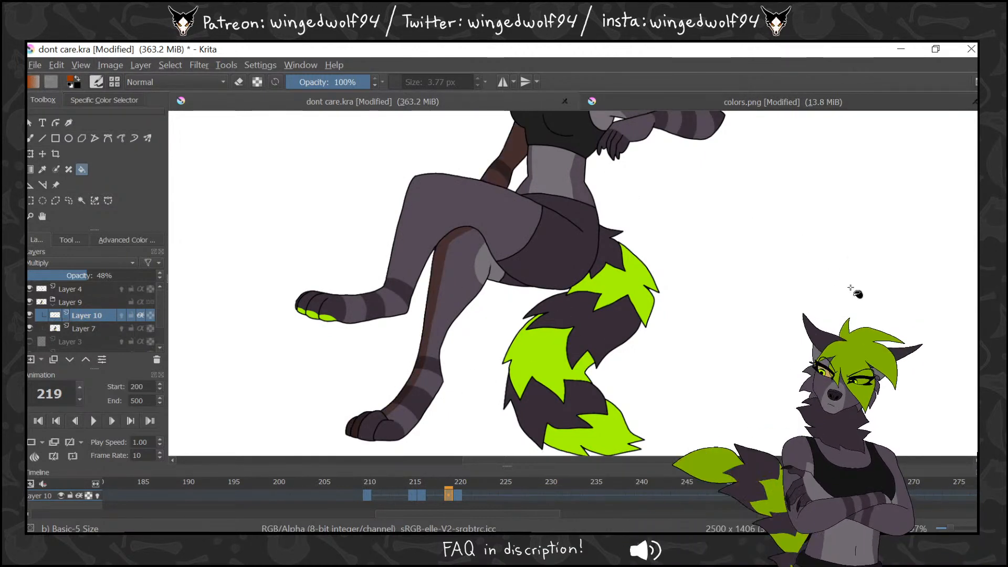
Step through frames 212 to 220 and check the rust-brown shadows on the far arm and standing leg
{"action": "key", "text": "Left"}
{"action": "key", "text": "Left"}
{"action": "key", "text": "Left"}
{"action": "key", "text": "Left"}
{"action": "key", "text": "Left"}
{"action": "key", "text": "Left"}
{"action": "key", "text": "Left"}
{"action": "key", "text": "Right"}
{"action": "key", "text": "Right"}
{"action": "key", "text": "Right"}
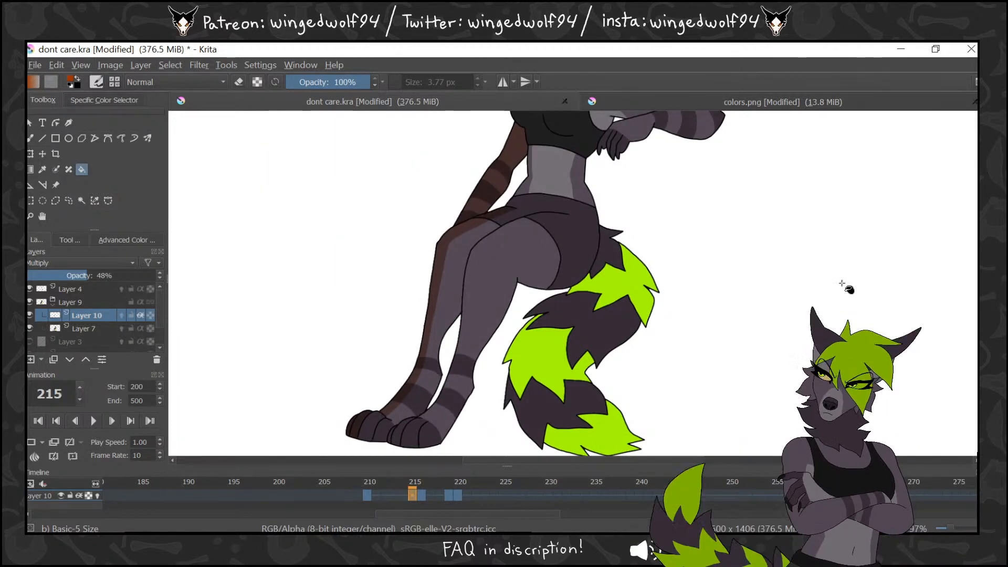
{"action": "key", "text": "Right"}
{"action": "key", "text": "Right"}
{"action": "key", "text": "Right"}
{"action": "key", "text": "Right"}
{"action": "key", "text": "Right"}
{"action": "key", "text": "Right"}
{"action": "key", "text": "Right"}
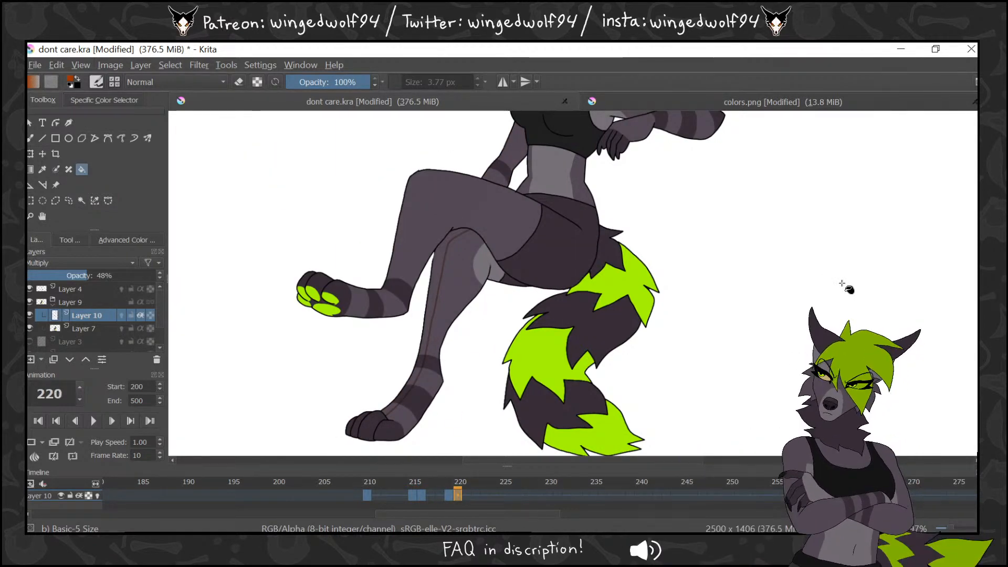
{"action": "key", "text": "Left"}
{"action": "key", "text": "Right"}
Fill the standing leg's shadow strip, its ankle stripes and the far arm with rust brown in frame 220
{"action": "left_click", "coordinate": [441, 263]}
{"action": "left_click", "coordinate": [512, 152]}
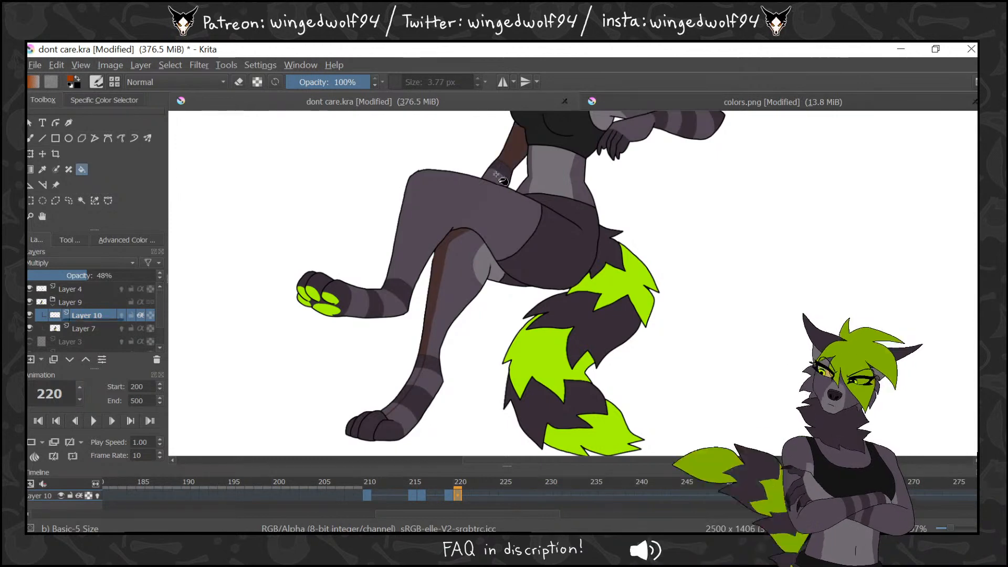
{"action": "left_click", "coordinate": [501, 168]}
{"action": "left_click", "coordinate": [496, 175]}
{"action": "left_click", "coordinate": [420, 364]}
{"action": "left_click", "coordinate": [412, 380]}
{"action": "left_click", "coordinate": [406, 394]}
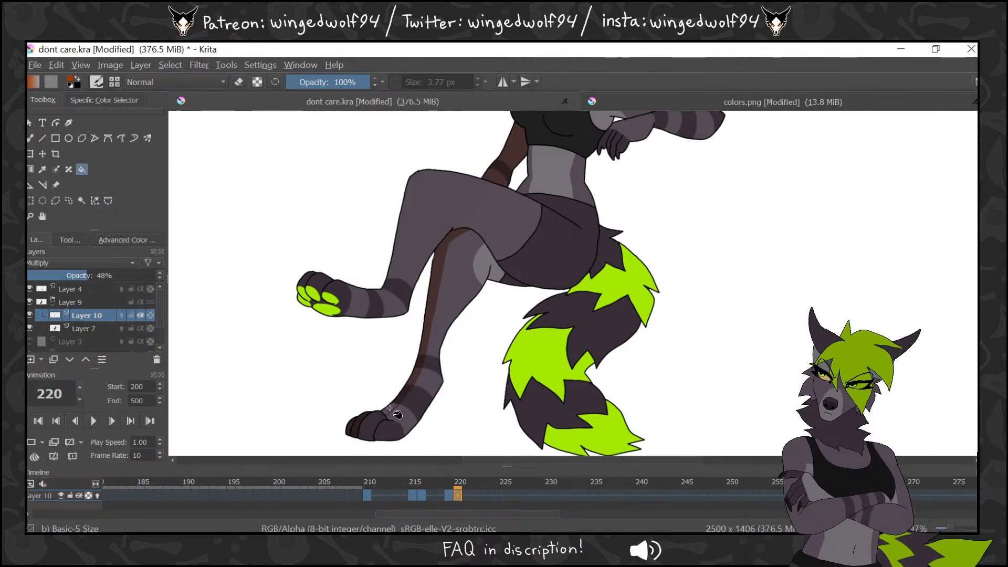
With the brush, outline the second shadow along the inner side of the standing leg in frame 210
{"action": "left_click", "coordinate": [30, 138]}
{"action": "key", "text": "Left"}
{"action": "key", "text": "Left"}
{"action": "key", "text": "Left"}
{"action": "key", "text": "Left"}
{"action": "key", "text": "Left"}
{"action": "key", "text": "Left"}
{"action": "key", "text": "Left"}
{"action": "key", "text": "Left"}
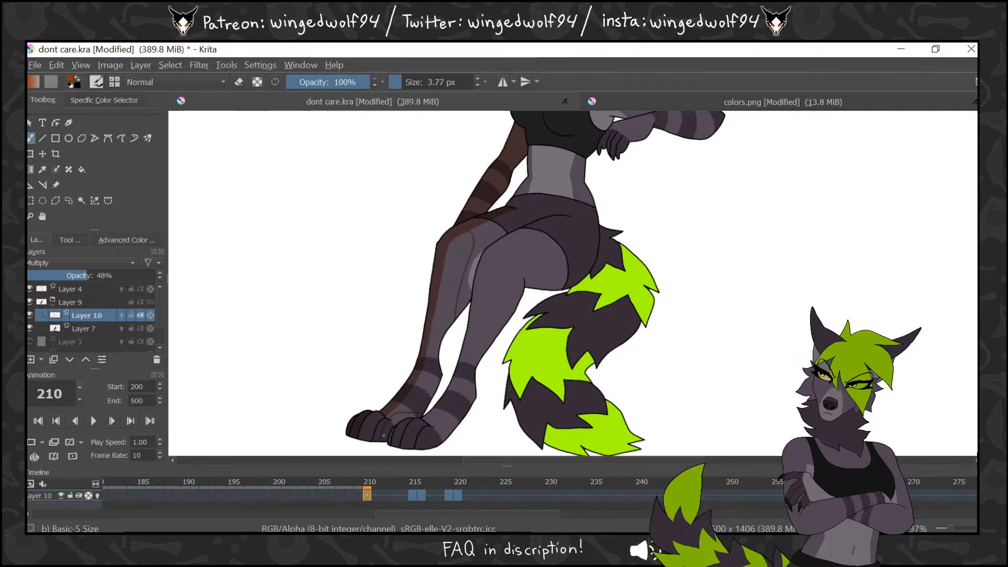
Turn on onion skins for Layer 10 and compare the standing leg's shadow outline around frames 213 to 215
{"action": "key", "text": "Right"}
{"action": "key", "text": "Right"}
{"action": "key", "text": "Right"}
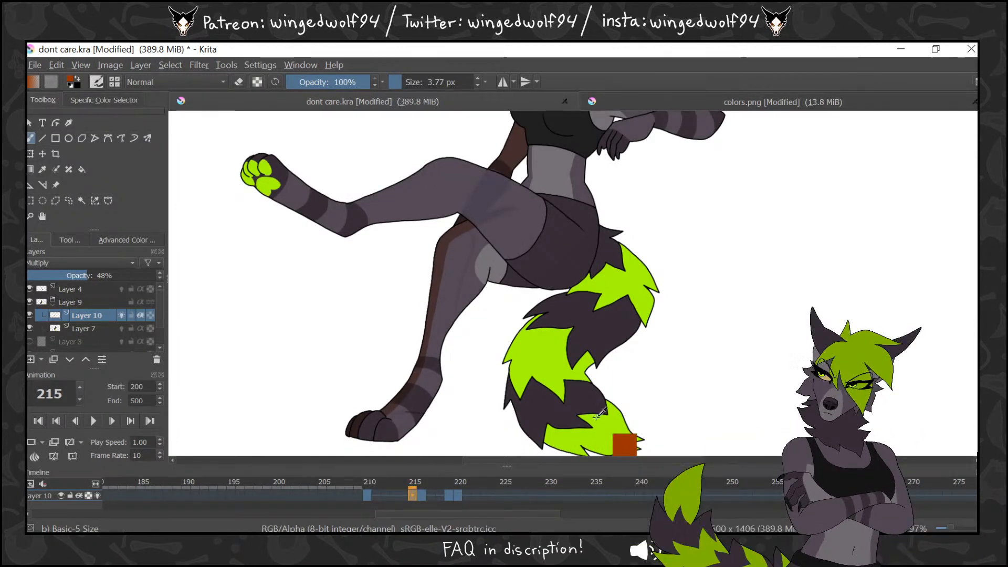
{"action": "key", "text": "Left"}
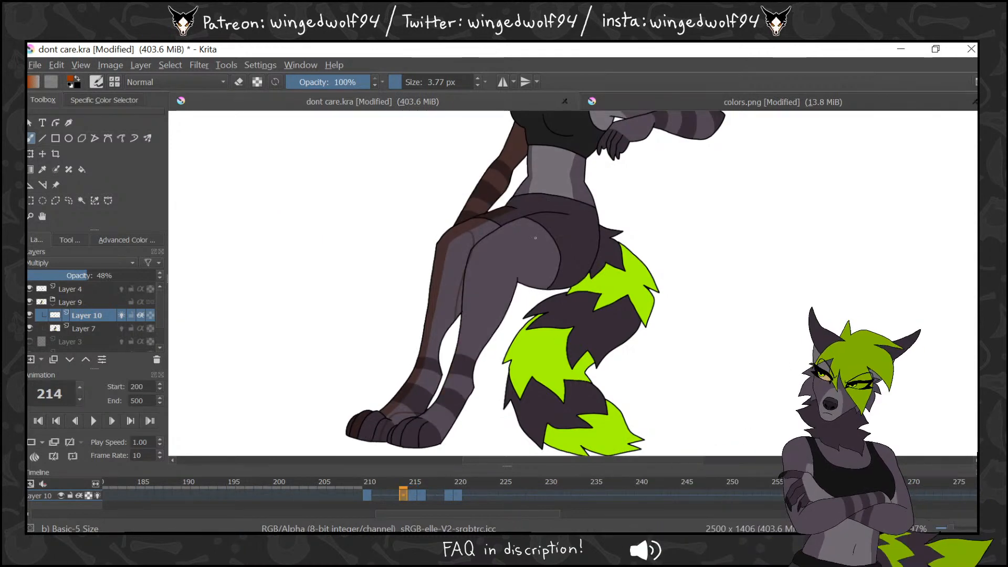
{"action": "key", "text": "Left"}
{"action": "key", "text": "Right"}
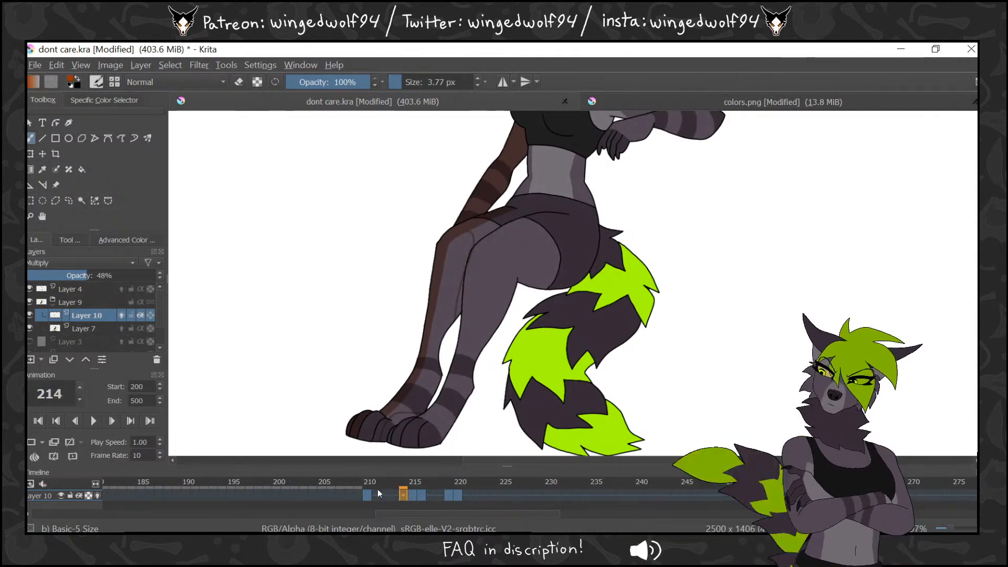
Duplicate the shadow keyframe into frame 214, then lasso the standing leg's inner shadow line there and delete it
{"action": "key", "text": "Left"}
{"action": "key", "text": "Left"}
{"action": "key", "text": "Left"}
{"action": "key", "text": "Left"}
{"action": "key", "text": "Right"}
{"action": "key", "text": "Right"}
{"action": "key", "text": "Right"}
{"action": "key", "text": "Right"}
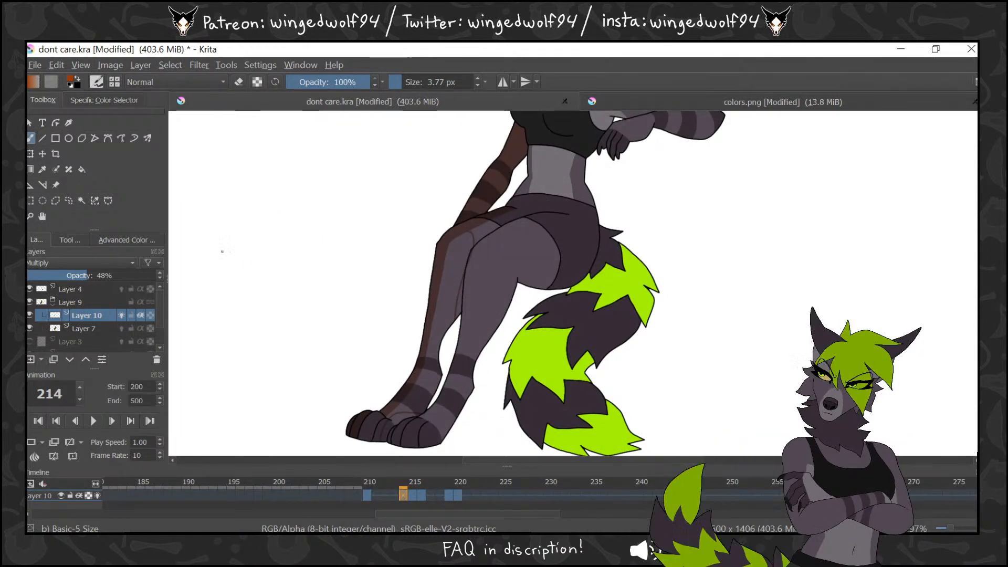
{"action": "left_click", "coordinate": [68, 201]}
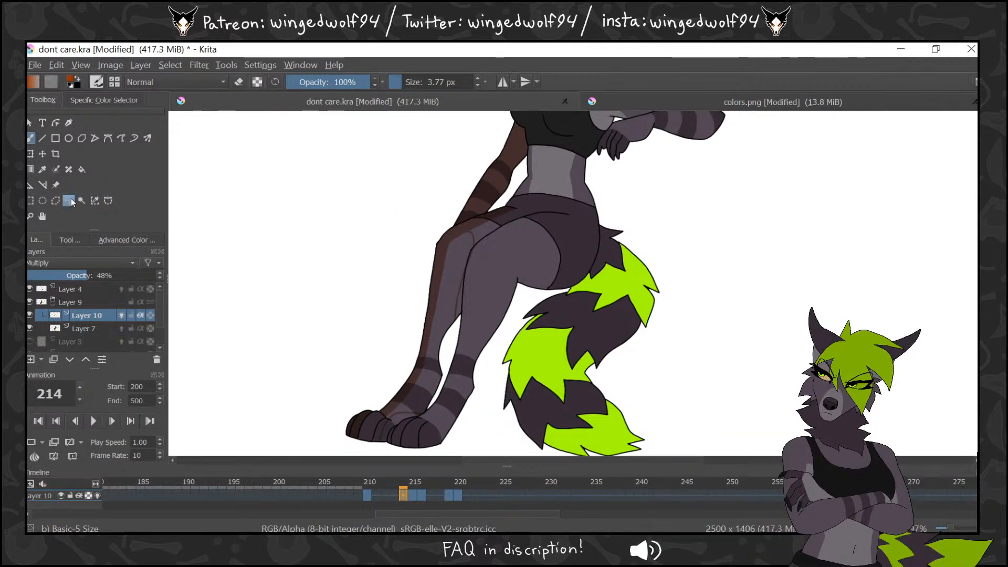
{"action": "left_click_drag", "start_coordinate": [474, 233], "coordinate": [454, 342]}
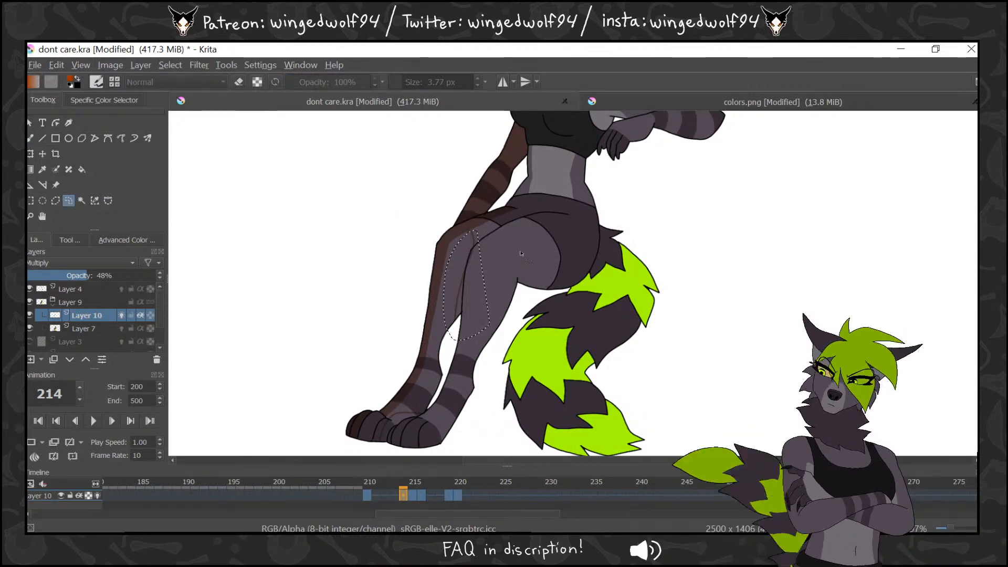
{"action": "key", "text": "ctrl+shift+a"}
{"action": "key", "text": "b"}
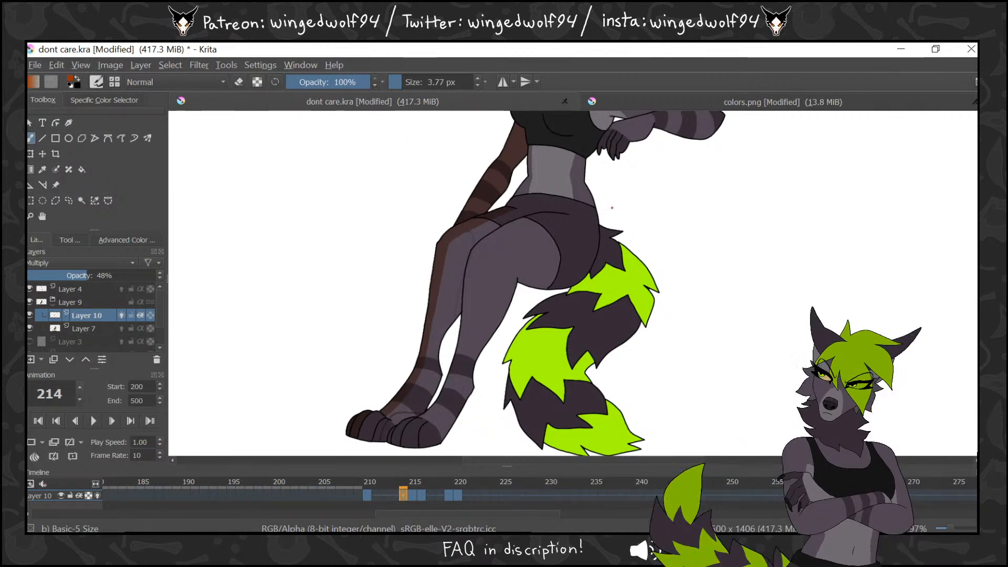
Redraw the standing leg's inner shadow line in frame 214 to fit the shifted near leg, comparing with earlier frames
{"action": "key", "text": "Left"}
{"action": "key", "text": "Right"}
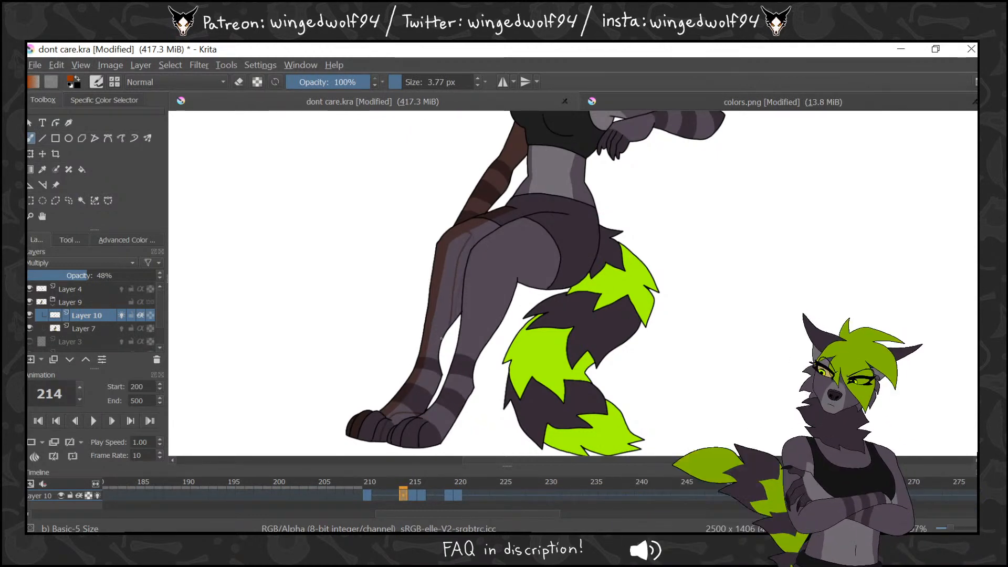
{"action": "key", "text": "Left"}
{"action": "key", "text": "Left"}
{"action": "key", "text": "Right"}
{"action": "key", "text": "Right"}
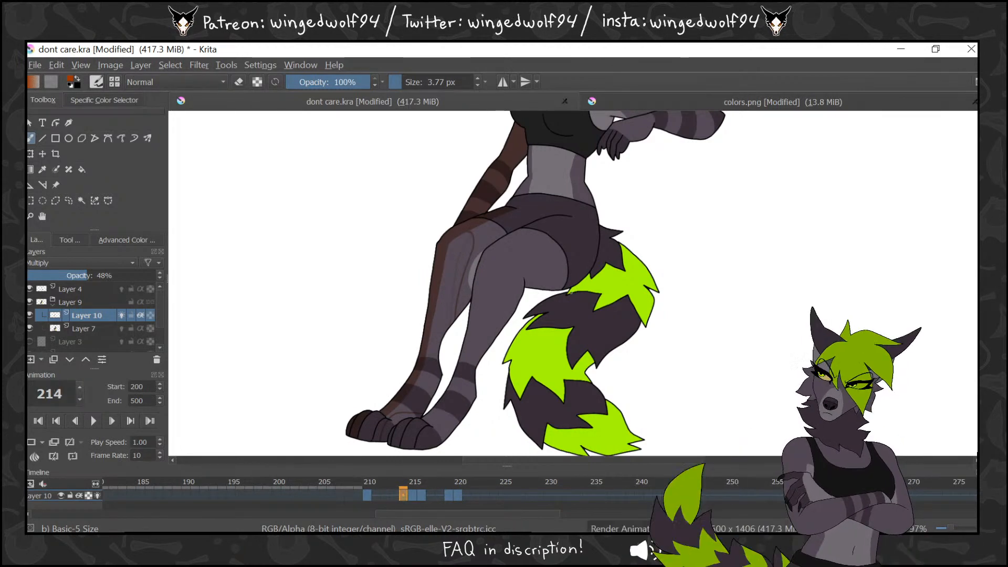
Draw the shadow outline beneath the raised thigh on the standing leg in frames 215, 216, 219 and 220
{"action": "key", "text": "Right"}
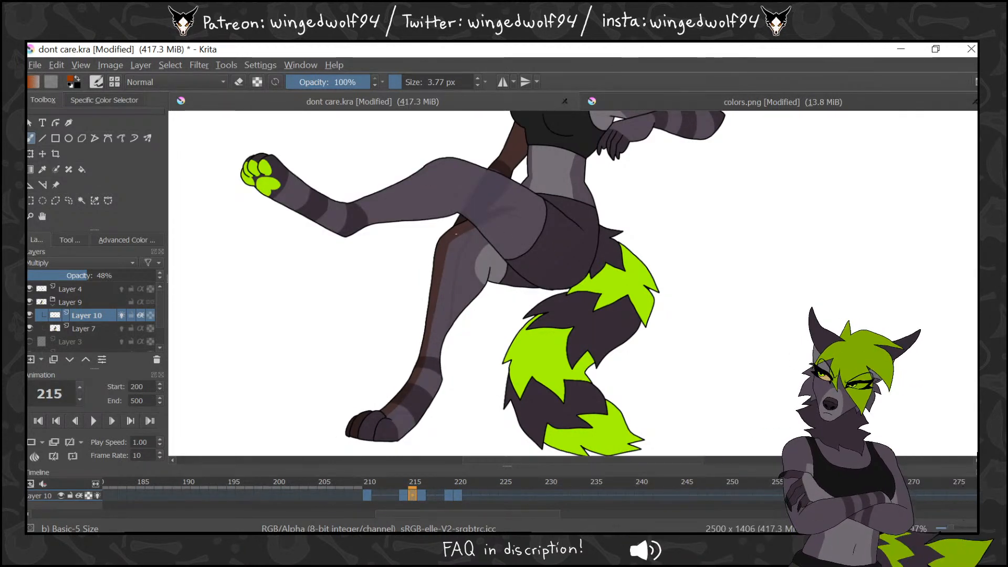
{"action": "key", "text": "Right"}
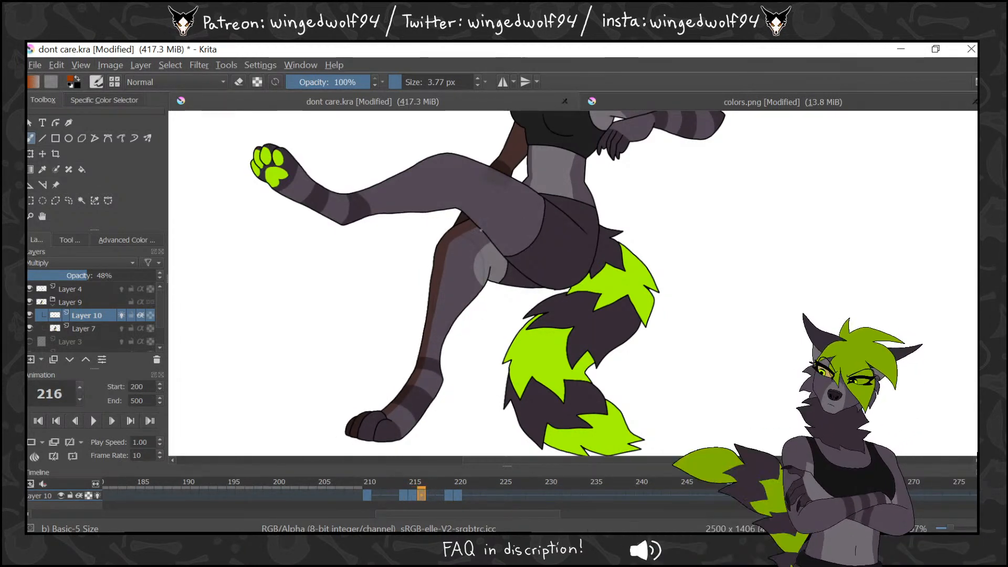
{"action": "key", "text": "Right"}
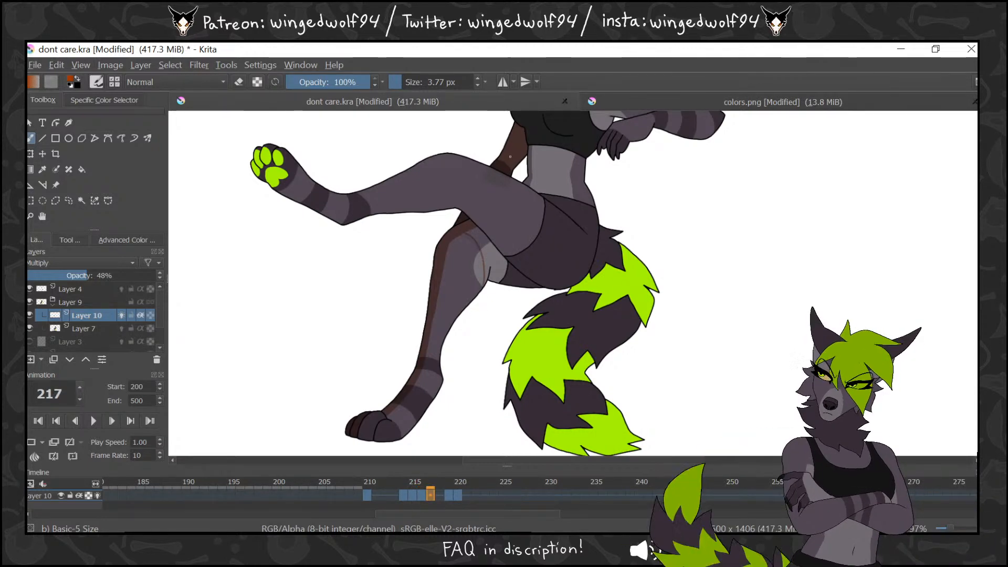
{"action": "key", "text": "Right"}
{"action": "key", "text": "Right"}
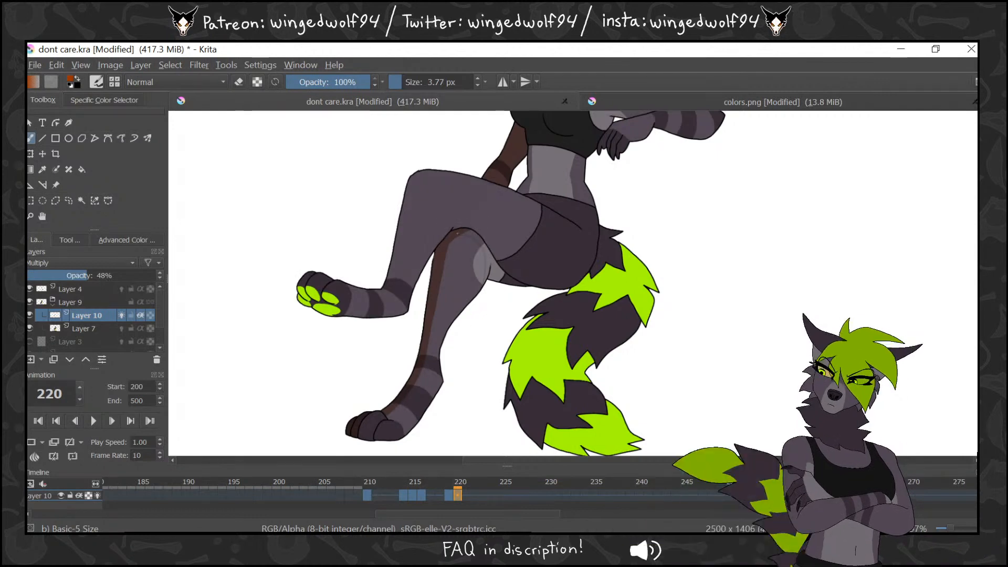
Turn off onion skins and fill the shadow under the crossed thigh with rust brown in frames 220, 219 and 216
{"action": "left_click_drag", "start_coordinate": [485, 264], "coordinate": [483, 283]}
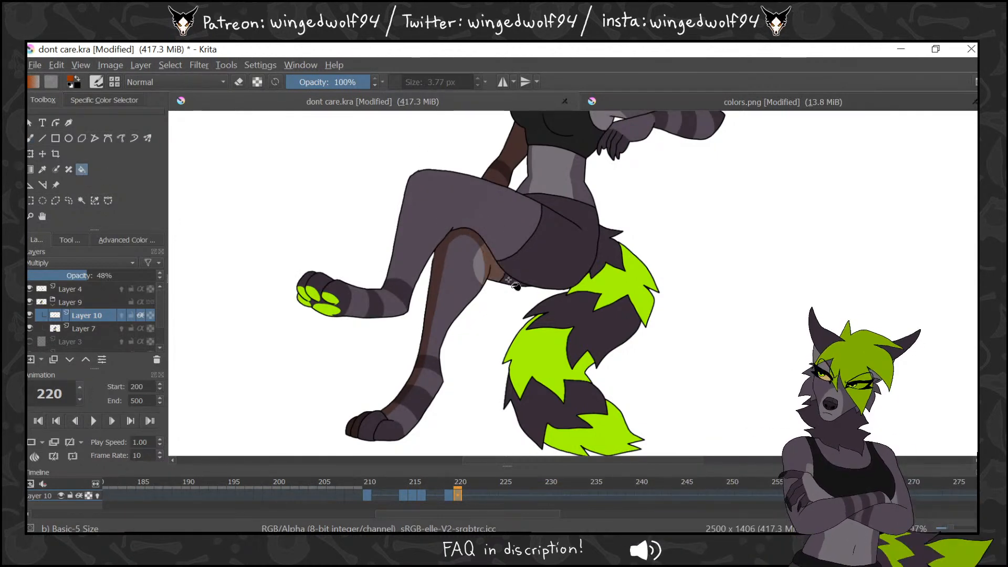
{"action": "key", "text": "Left"}
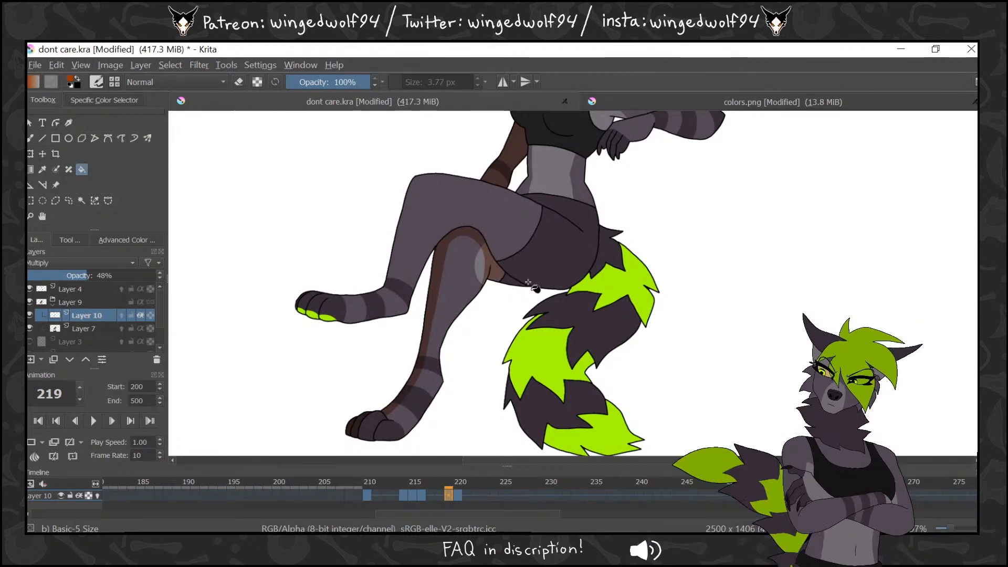
{"action": "key", "text": "Left"}
{"action": "left_click", "coordinate": [538, 244]}
{"action": "key", "text": "Left"}
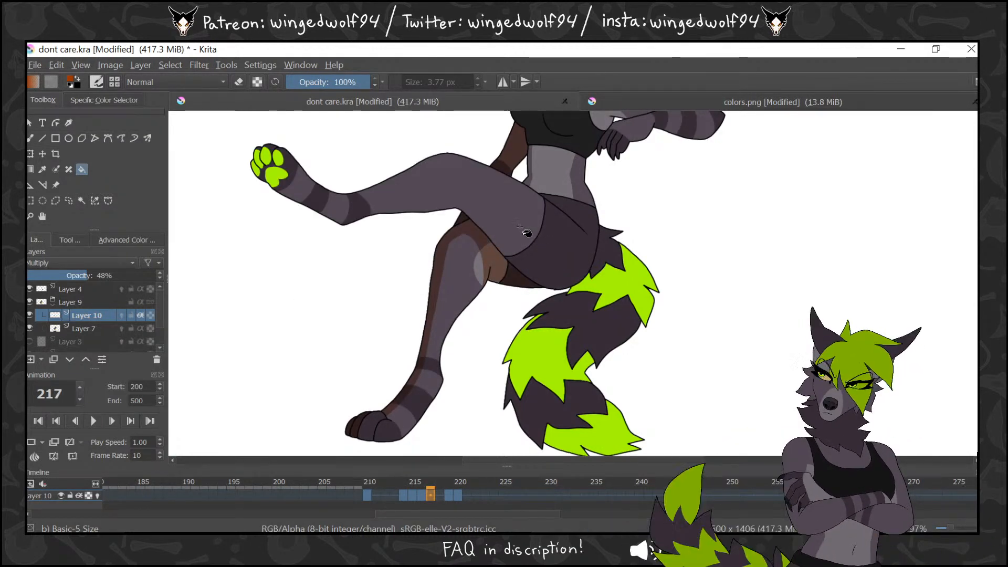
Fill the standing leg's inner shadow with rust brown in frames 215, 214 and the held drawing of frame 210
{"action": "key", "text": "Left"}
{"action": "key", "text": "Left"}
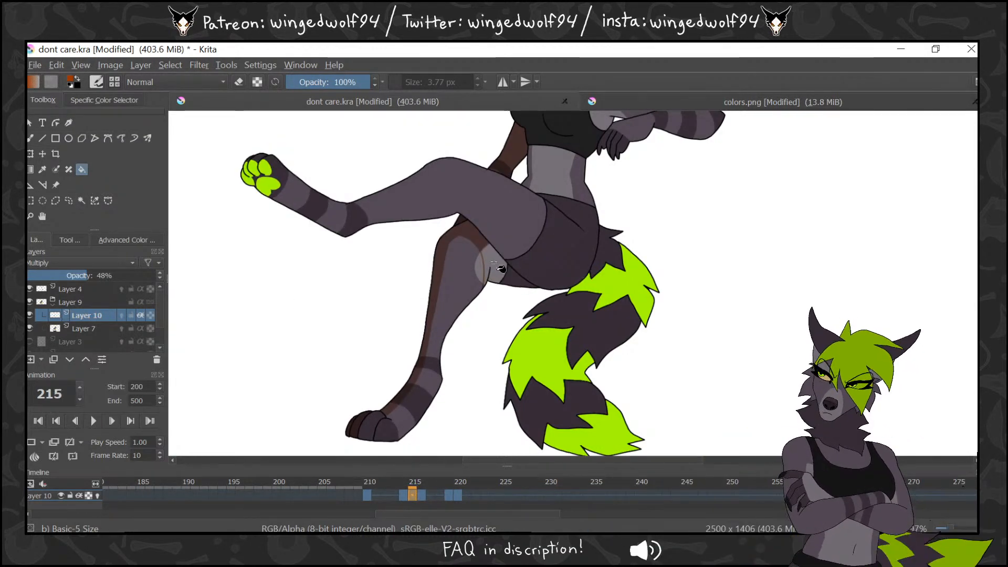
{"action": "key", "text": "Left"}
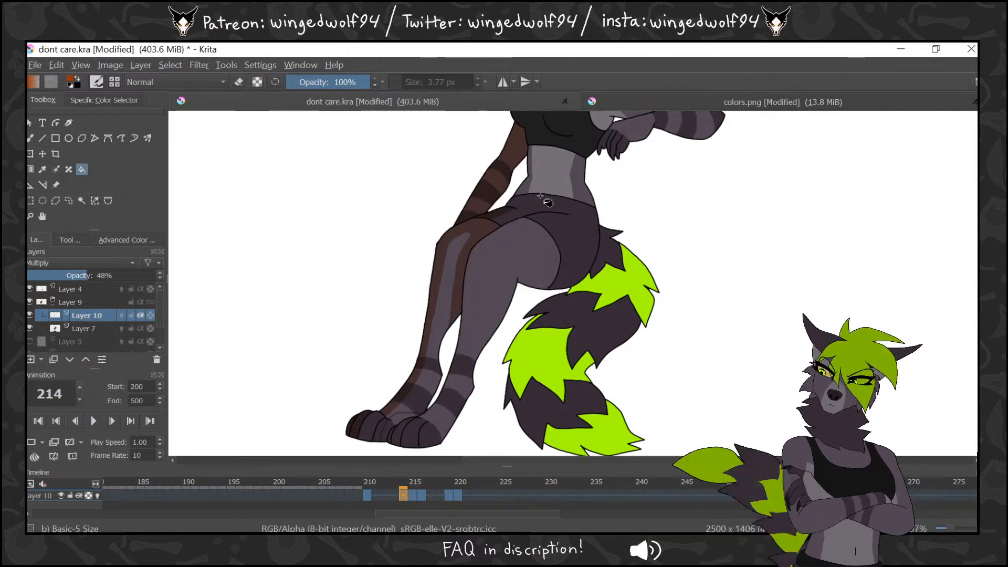
{"action": "key", "text": "Left"}
{"action": "key", "text": "Left"}
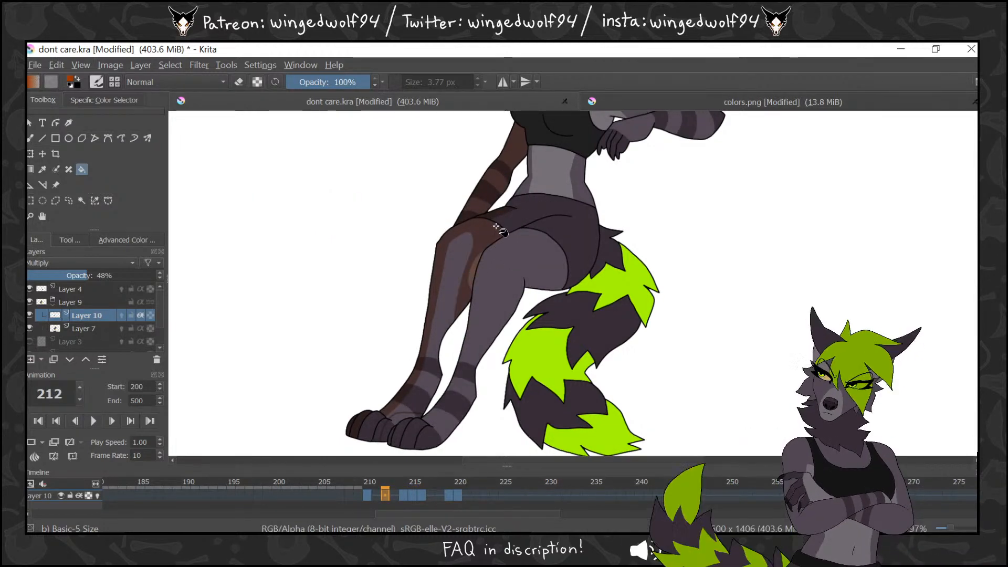
Fill the far foot's shadow beside the near foot with rust brown in frames 210 and 214, checking through frame 215
{"action": "key", "text": "Left"}
{"action": "key", "text": "Right"}
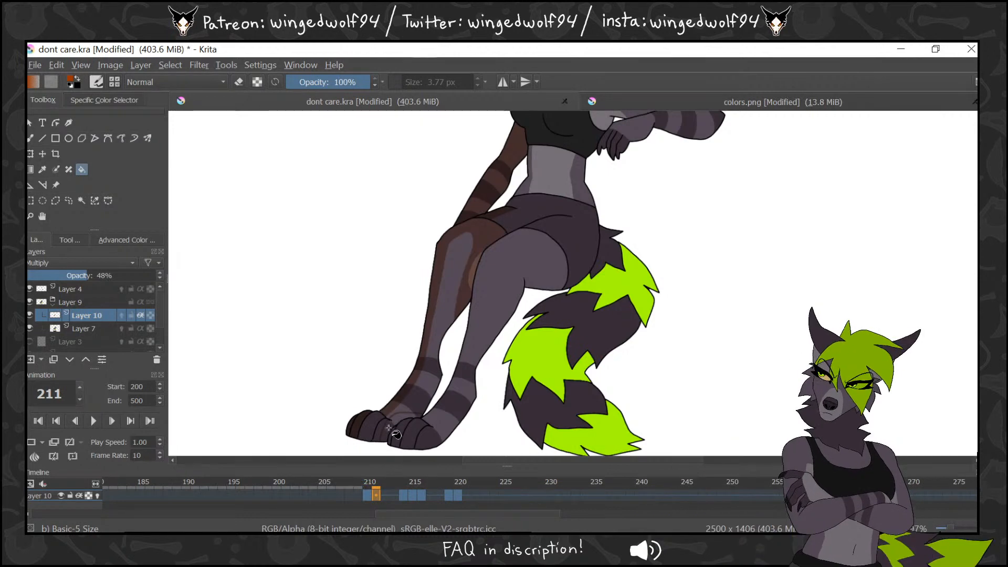
{"action": "key", "text": "Right"}
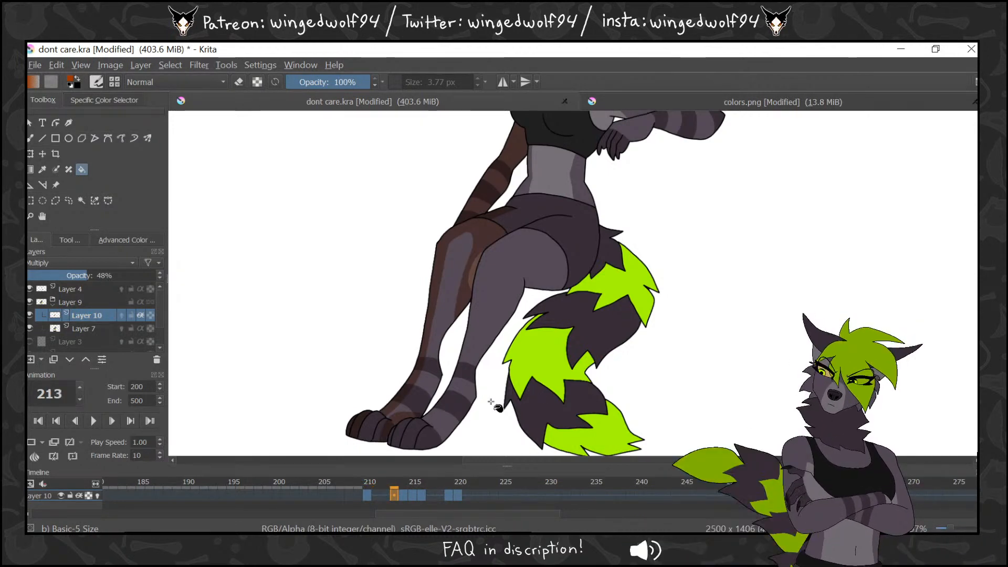
{"action": "key", "text": "Right"}
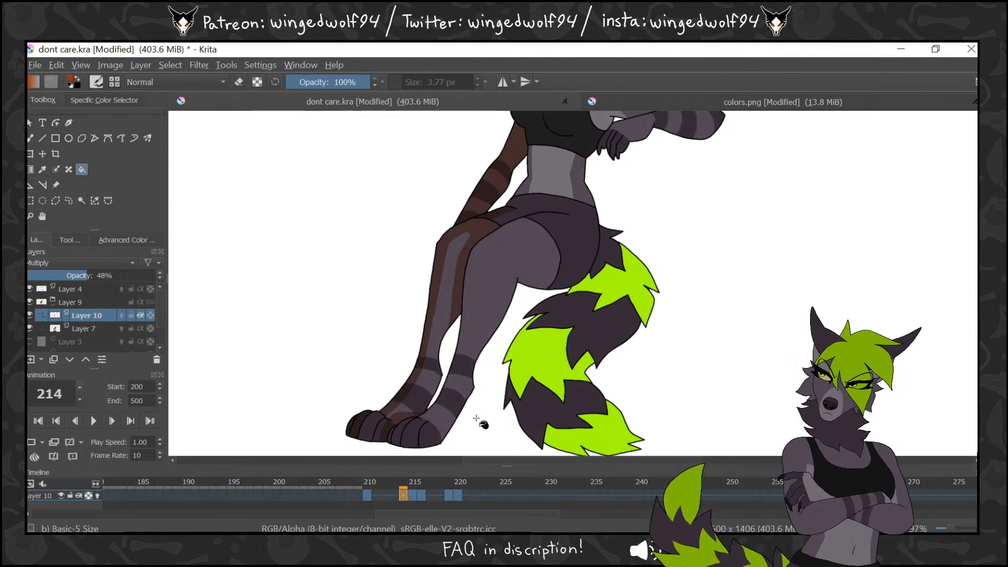
{"action": "key", "text": "Right"}
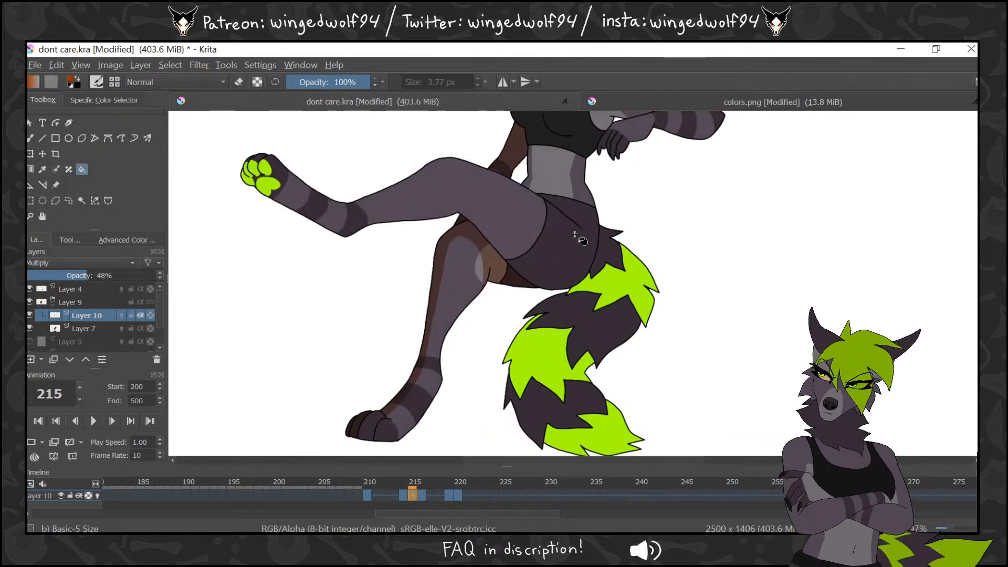
With the brush, draw a shadow line down the far side of the belly in frame 210
{"action": "left_click", "coordinate": [30, 140]}
{"action": "left_click", "coordinate": [368, 495]}
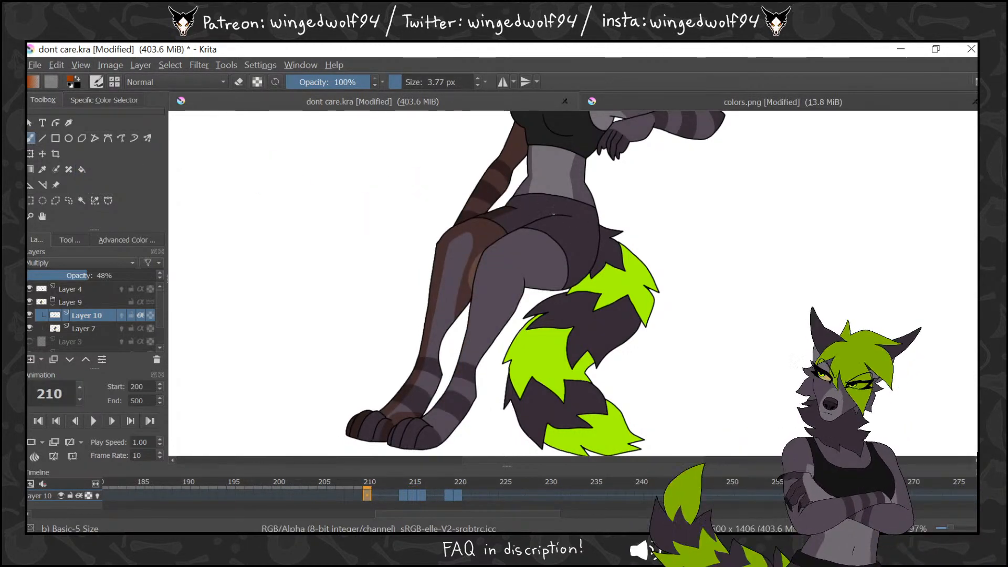
{"action": "left_click_drag", "start_coordinate": [535, 198], "coordinate": [537, 176]}
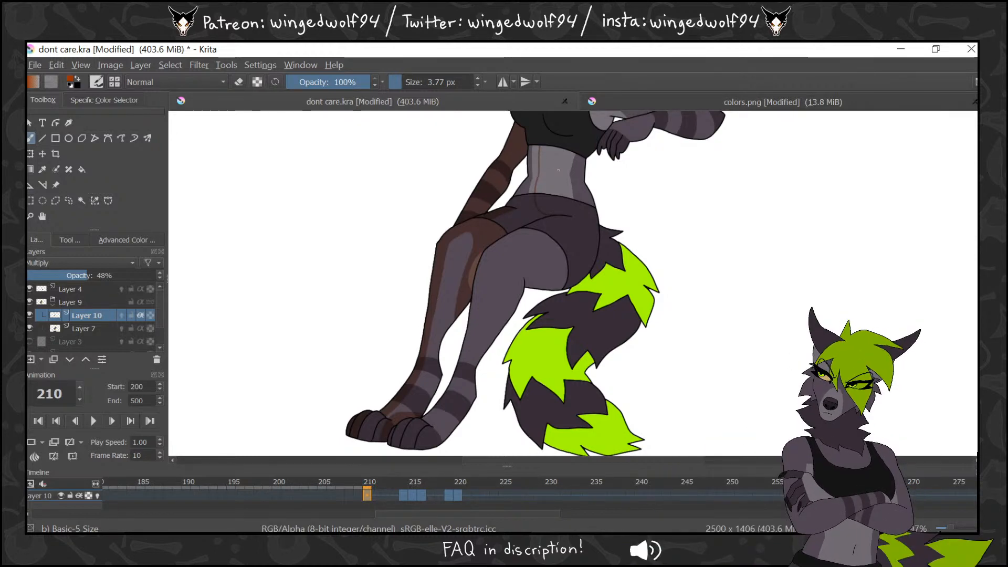
Turn on onion skins for Layer 10 and draw the belly's shadow line in frame 214
{"action": "key", "text": "period"}
{"action": "key", "text": "period"}
{"action": "key", "text": "period"}
{"action": "key", "text": "period"}
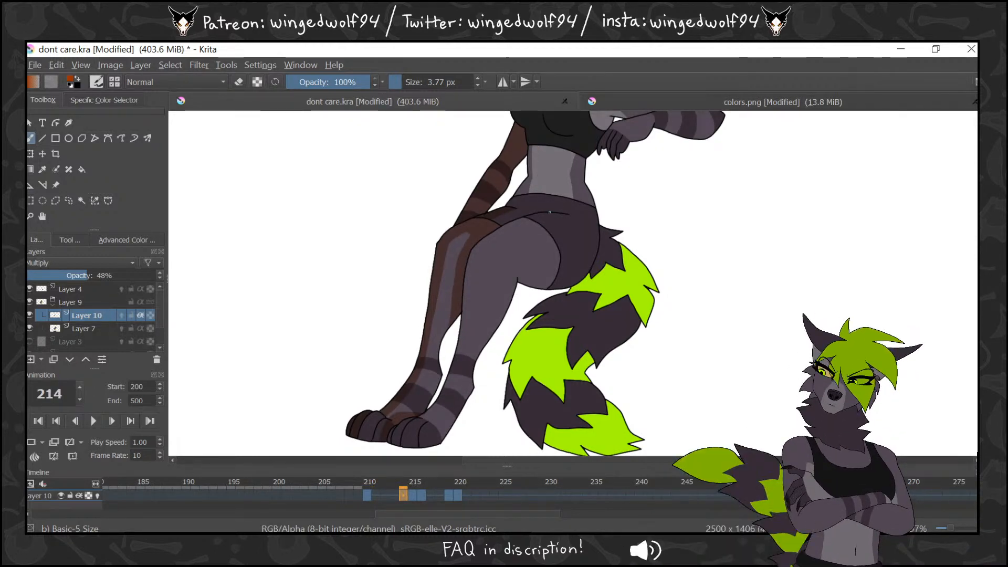
{"action": "left_click", "coordinate": [97, 496]}
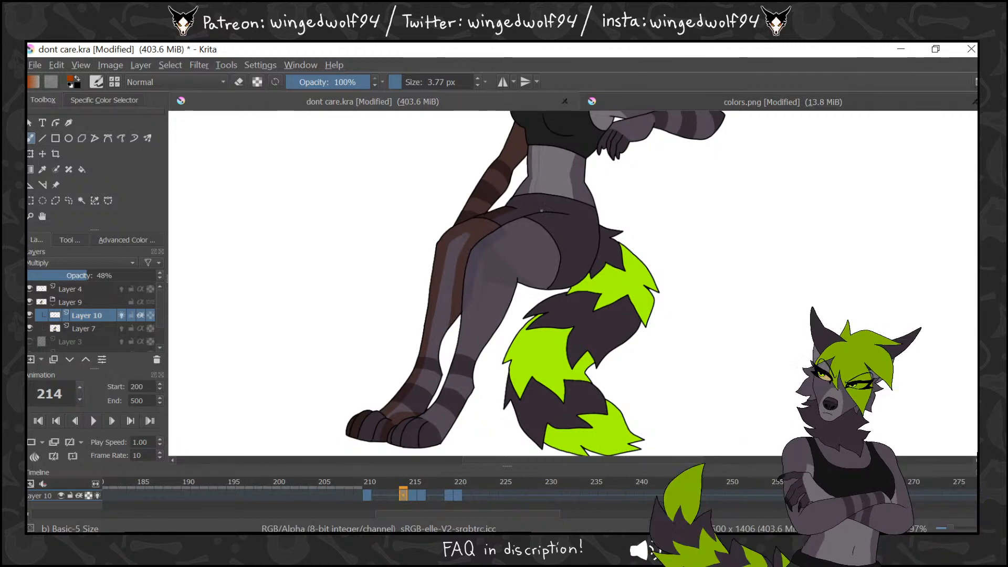
{"action": "left_click_drag", "start_coordinate": [541, 210], "coordinate": [539, 150]}
Draw the matching shadow line down the belly in frames 215 and 216
{"action": "key", "text": "period"}
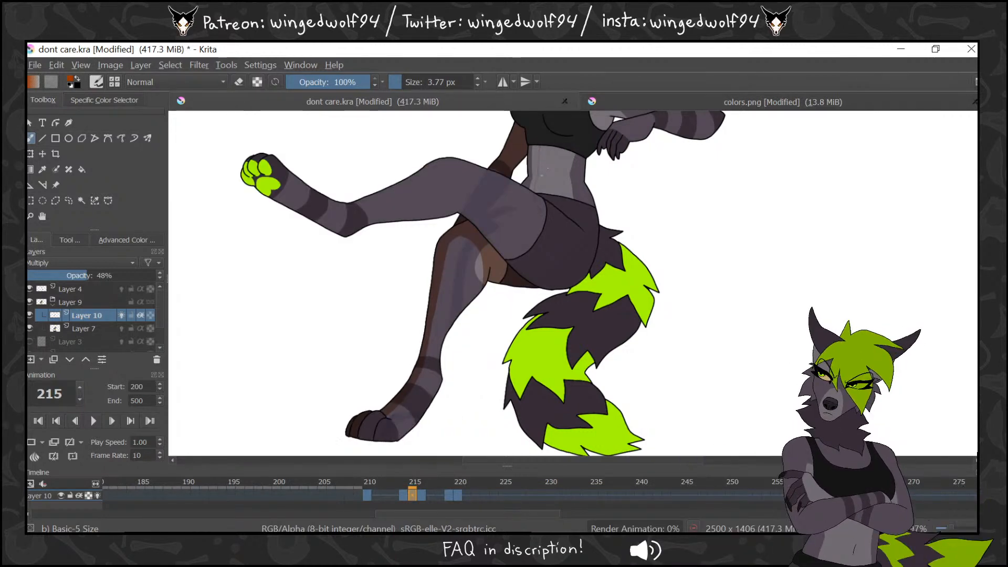
{"action": "left_click_drag", "start_coordinate": [535, 185], "coordinate": [537, 161]}
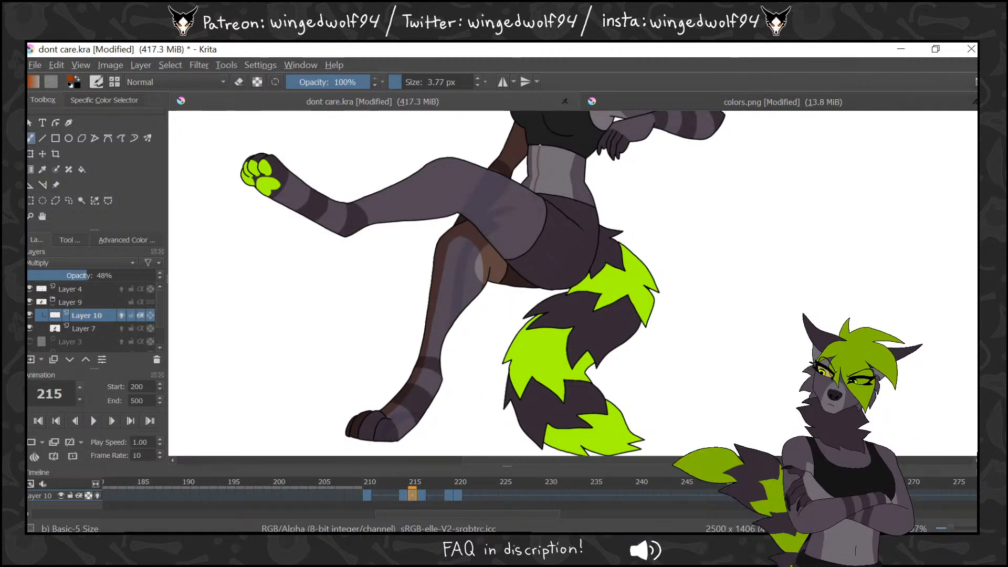
{"action": "key", "text": "period"}
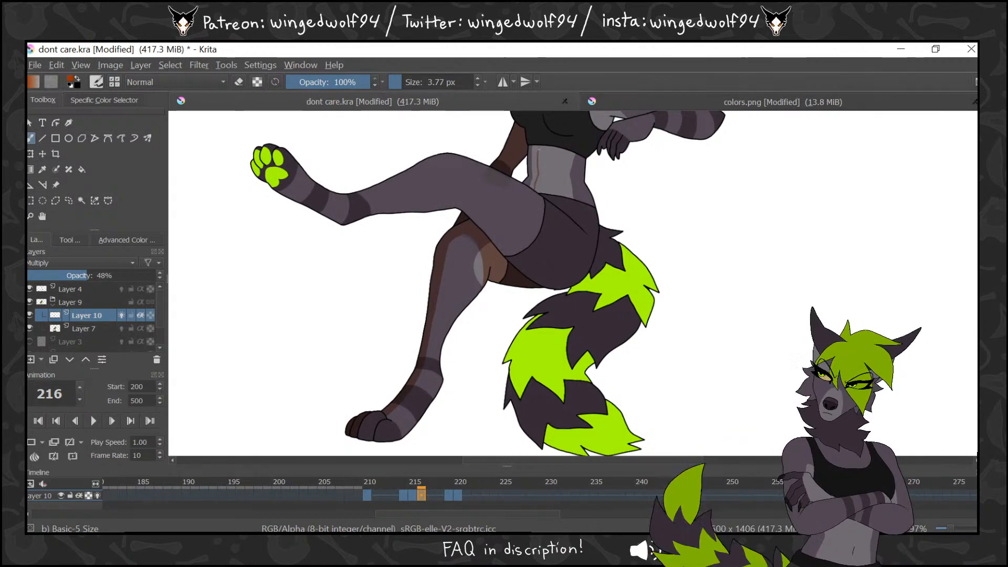
Draw the belly's shadow line down the far side in frames 219 and 220
{"action": "key", "text": "period"}
{"action": "key", "text": "period"}
{"action": "key", "text": "period"}
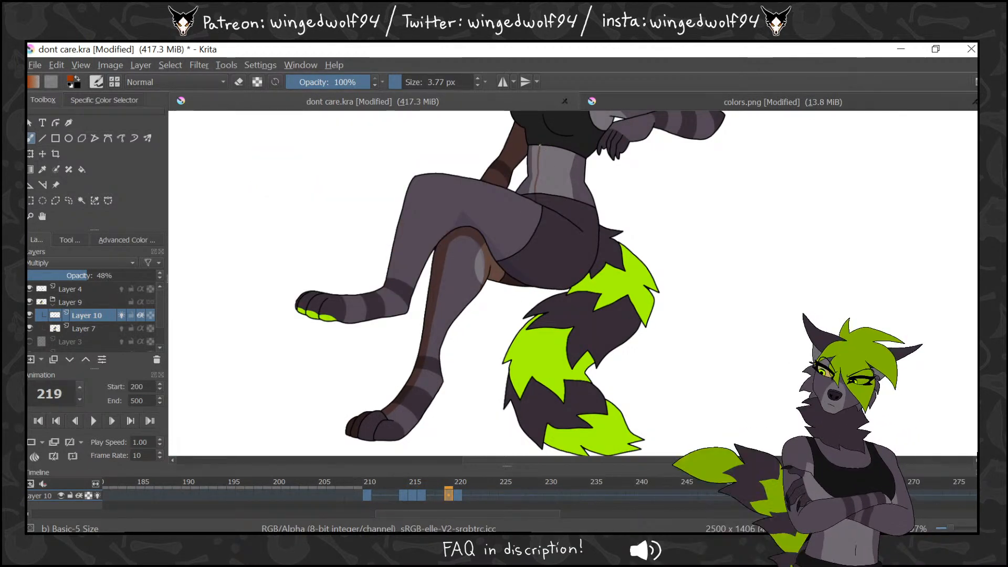
{"action": "key", "text": "period"}
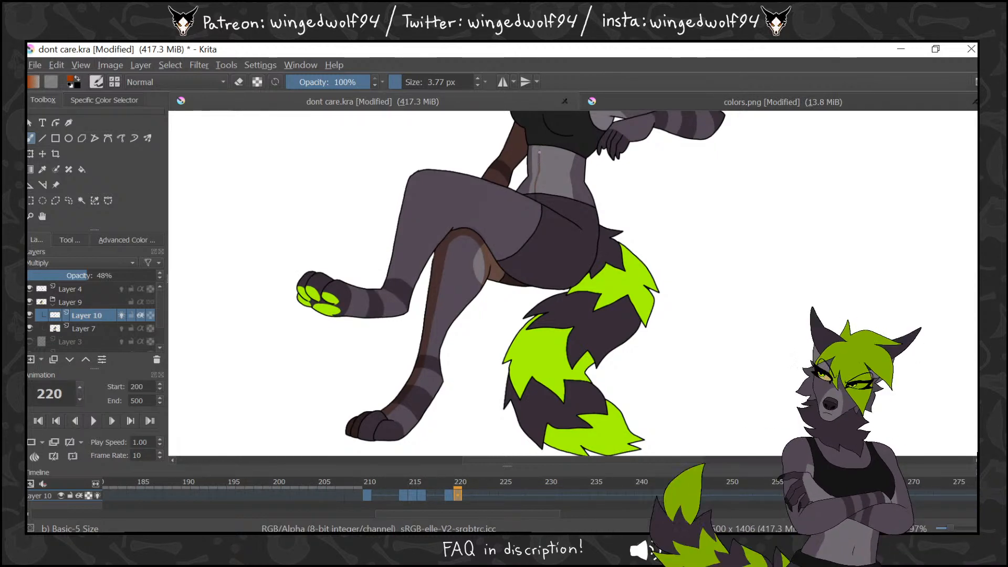
Fill the belly's far-side shadow with rust brown in frames 220, 219, 216, 215, 214 and 210
{"action": "left_click", "coordinate": [80, 171]}
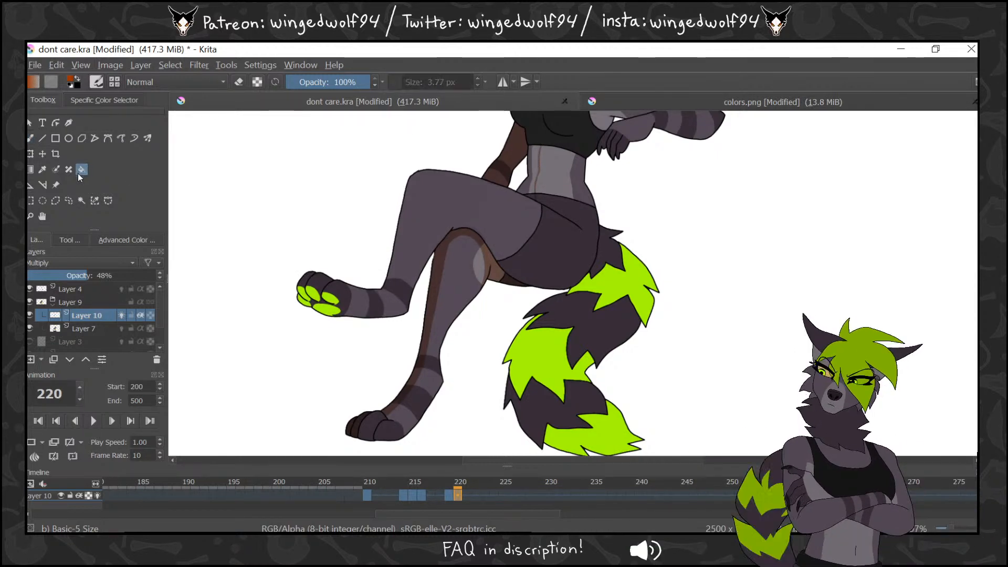
{"action": "left_click", "coordinate": [528, 186]}
{"action": "key", "text": "comma"}
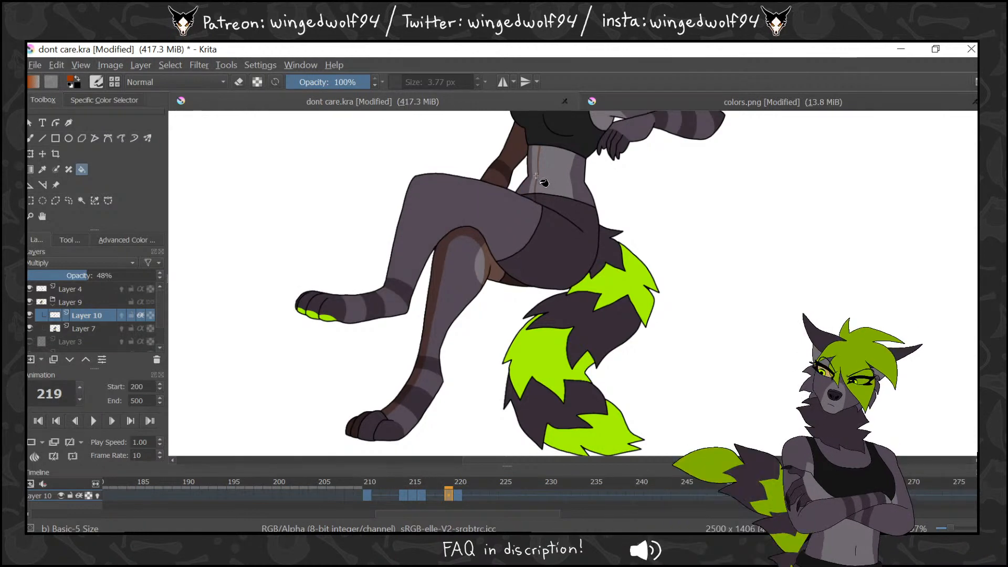
{"action": "key", "text": "comma"}
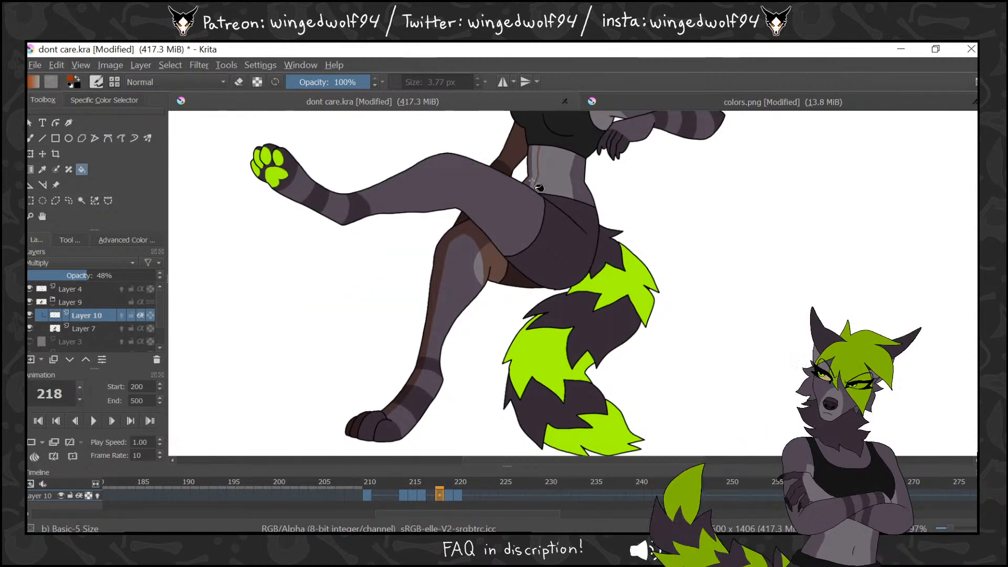
{"action": "key", "text": "comma"}
{"action": "key", "text": "comma"}
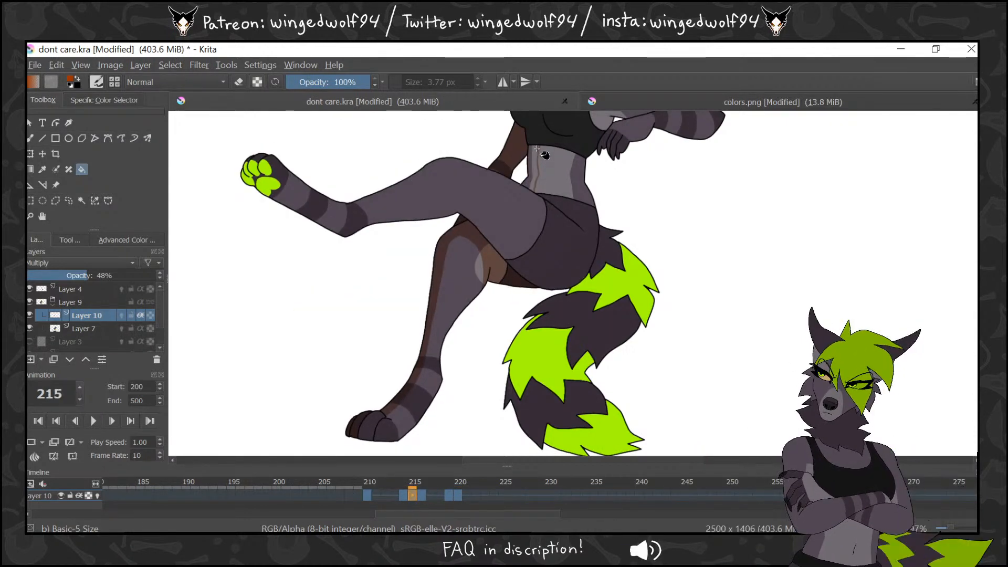
{"action": "key", "text": "comma"}
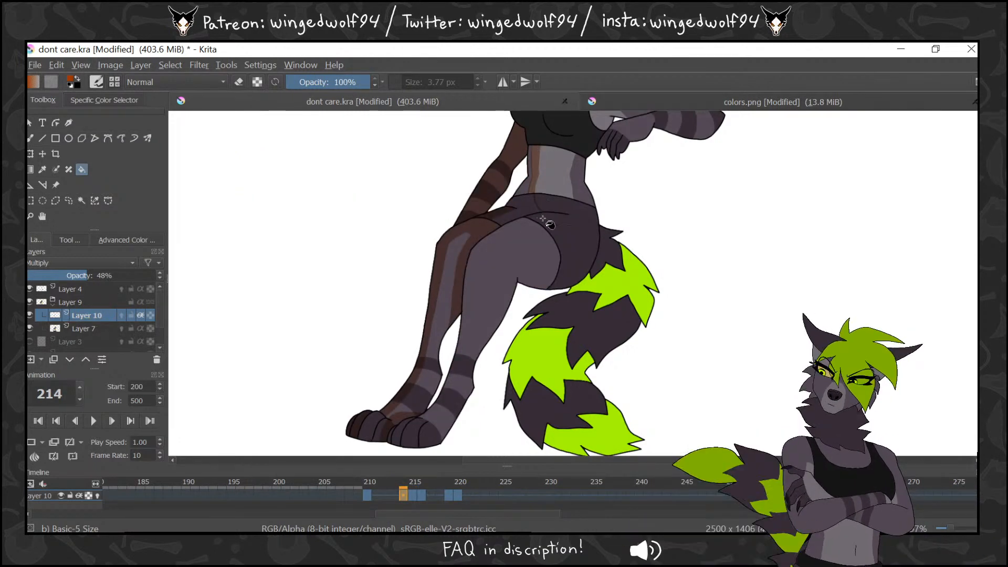
{"action": "key", "text": "comma"}
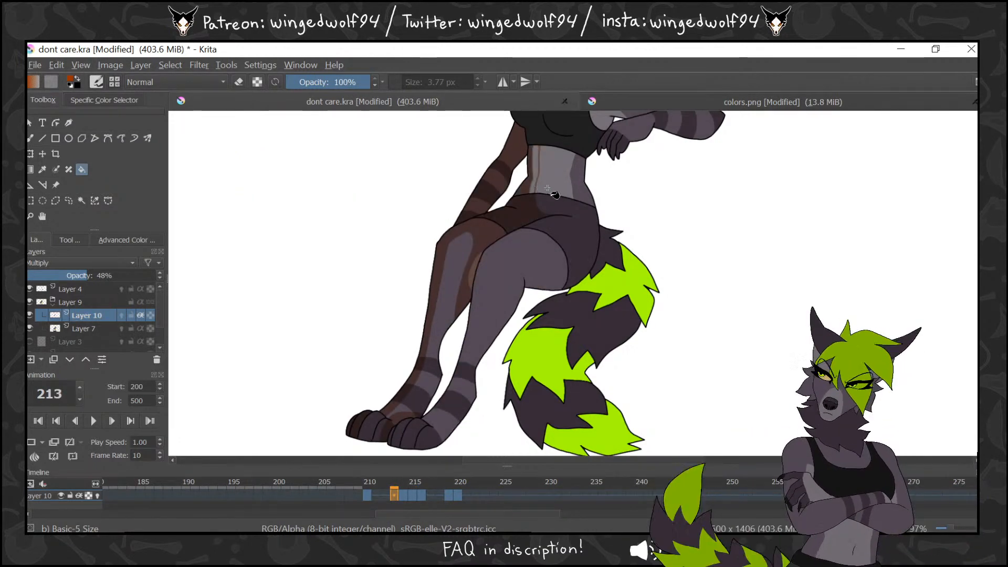
{"action": "key", "text": "comma"}
{"action": "key", "text": "comma"}
Step through frames 210 to 221 and back to check the leg, arm and belly shadows
{"action": "key", "text": "period"}
{"action": "key", "text": "period"}
{"action": "key", "text": "period"}
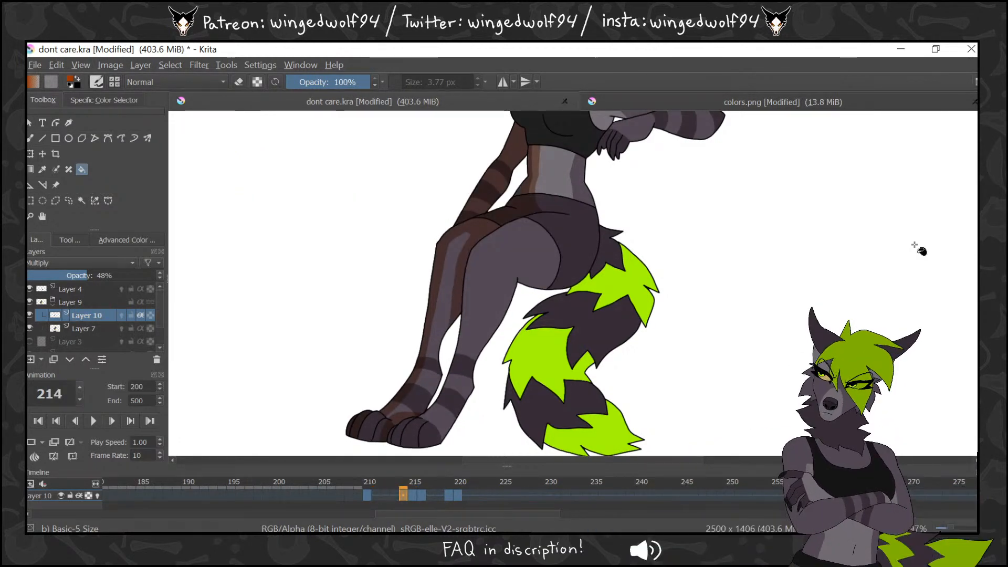
{"action": "key", "text": "period"}
{"action": "key", "text": "period"}
{"action": "key", "text": "period"}
{"action": "key", "text": "period"}
{"action": "key", "text": "period"}
{"action": "key", "text": "period"}
{"action": "key", "text": "period"}
{"action": "key", "text": "period"}
{"action": "key", "text": "period"}
{"action": "key", "text": "period"}
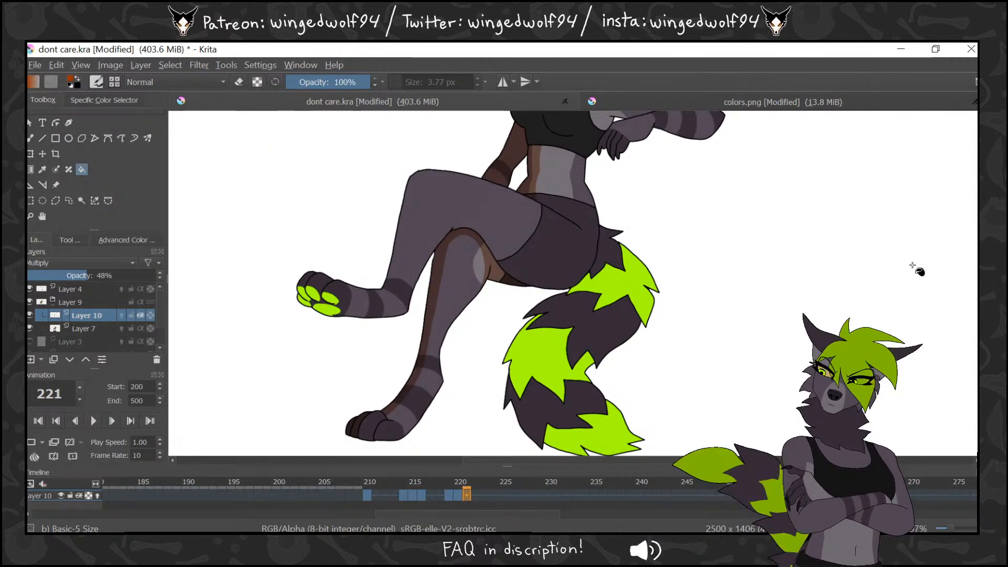
{"action": "key", "text": "comma"}
{"action": "key", "text": "comma"}
{"action": "key", "text": "comma"}
{"action": "key", "text": "comma"}
{"action": "key", "text": "comma"}
{"action": "key", "text": "comma"}
{"action": "key", "text": "comma"}
{"action": "key", "text": "comma"}
{"action": "key", "text": "comma"}
{"action": "key", "text": "comma"}
{"action": "key", "text": "comma"}
{"action": "key", "text": "comma"}
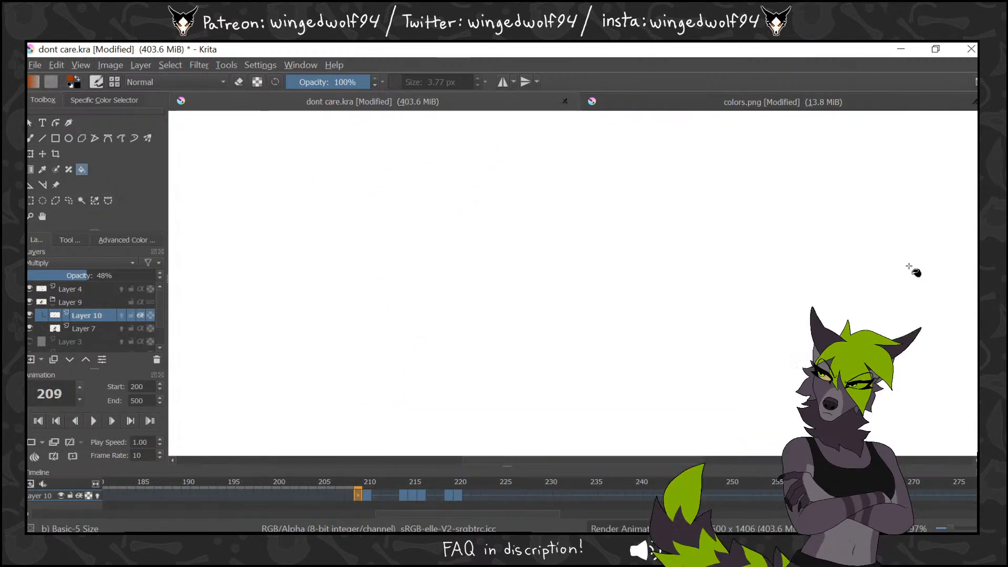
Add a new layer above Layer 10 and create a keyframe on it at frame 210
{"action": "key", "text": "period"}
{"action": "left_click", "coordinate": [32, 138]}
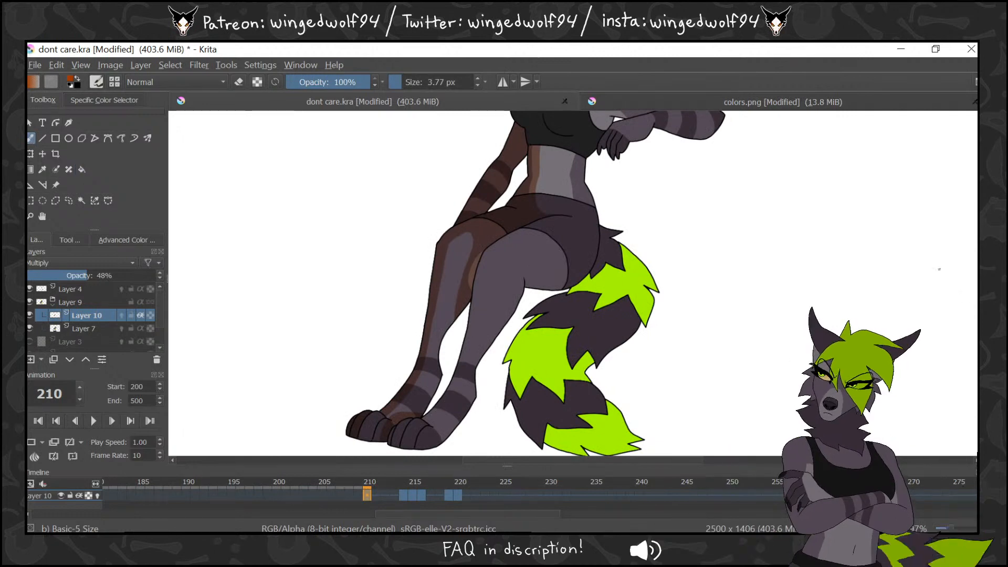
{"action": "scroll", "coordinate": [573, 283], "scroll_direction": "up", "scroll_amount": 5}
{"action": "scroll", "coordinate": [572, 284], "scroll_direction": "down", "scroll_amount": 1}
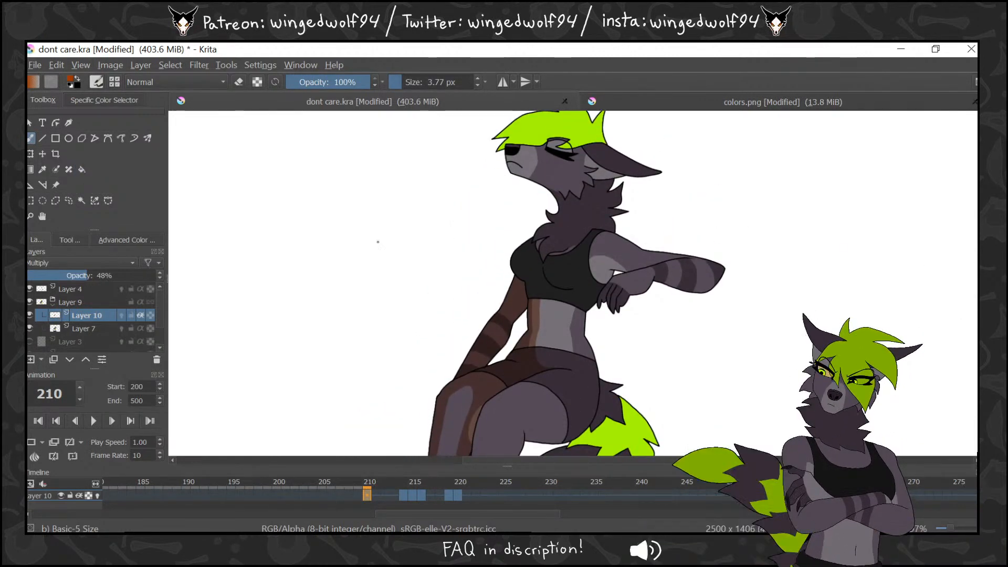
{"action": "left_click", "coordinate": [37, 359]}
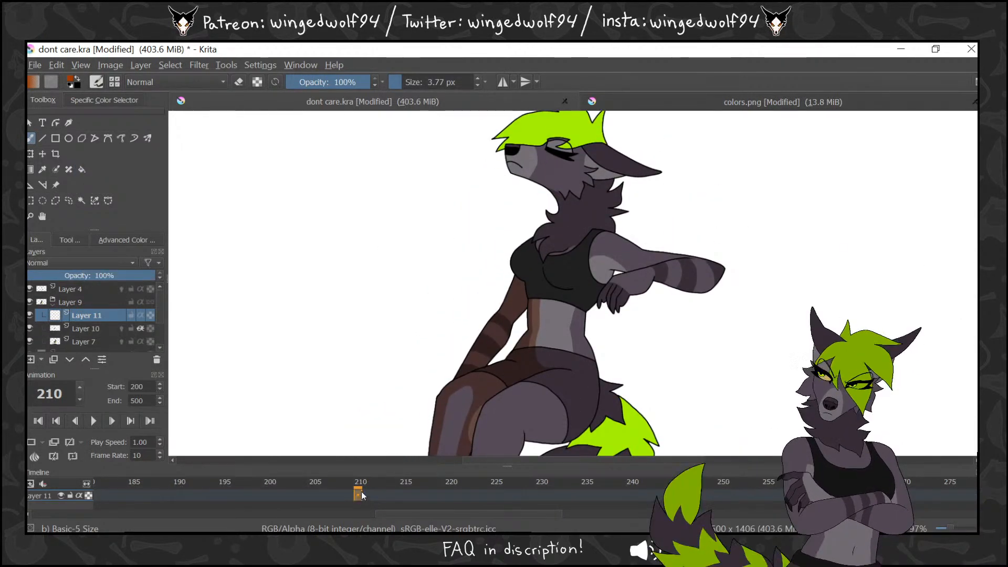
{"action": "left_click", "coordinate": [37, 442]}
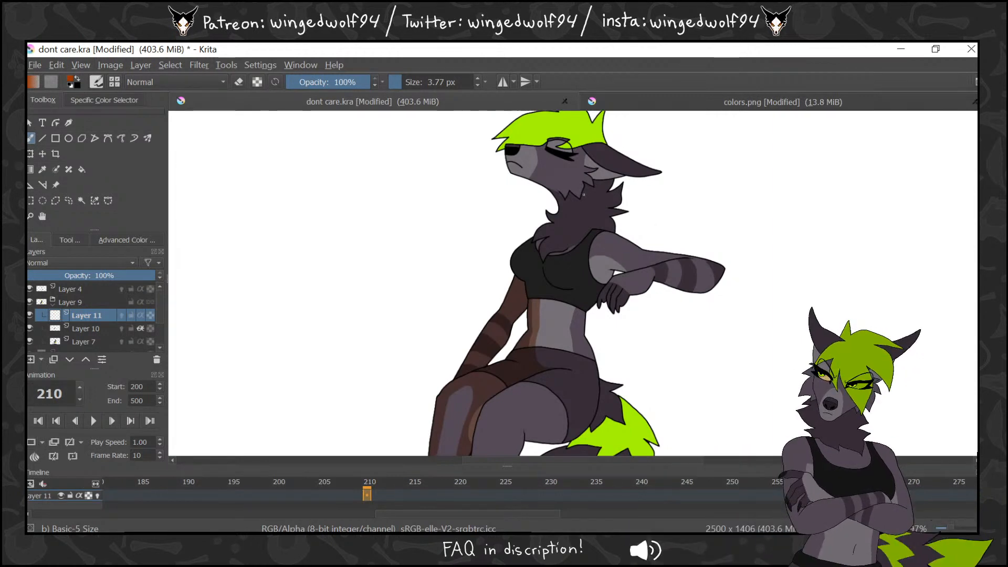
Outline the shadow edges on the neck fur, the chest of the top, and the muzzle and jaw in rust brown
{"action": "mouse_move", "coordinate": [583, 201]}
{"action": "left_mouse_down"}
{"action": "mouse_move", "coordinate": [594, 197]}
{"action": "mouse_move", "coordinate": [582, 236]}
{"action": "left_mouse_up"}
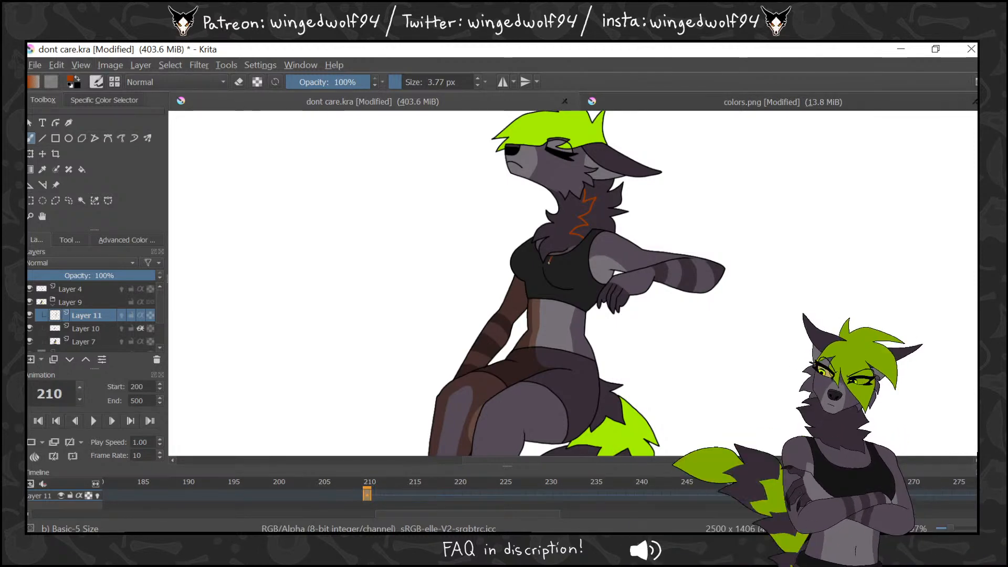
{"action": "left_click_drag", "start_coordinate": [549, 258], "coordinate": [579, 288]}
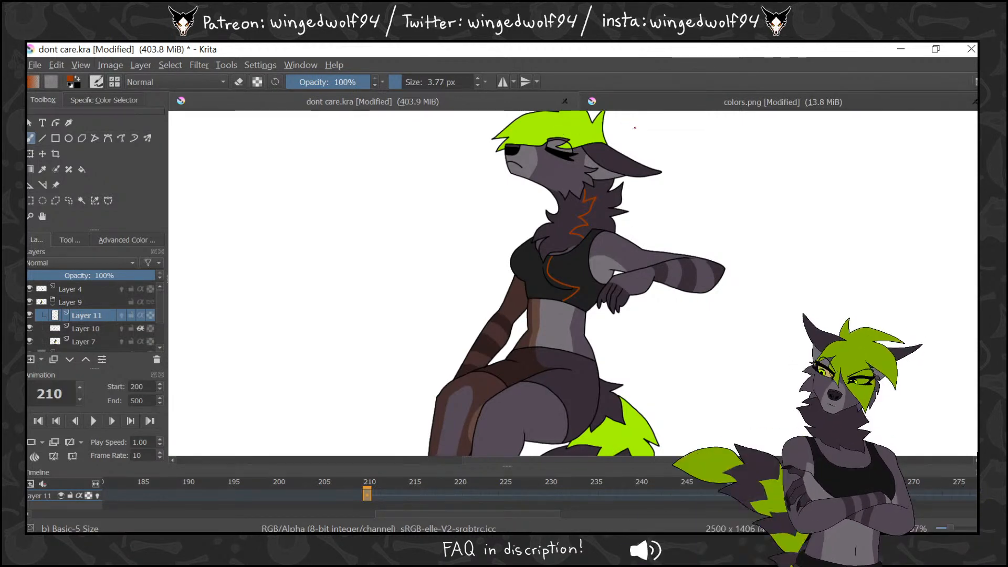
{"action": "left_click_drag", "start_coordinate": [513, 146], "coordinate": [515, 168]}
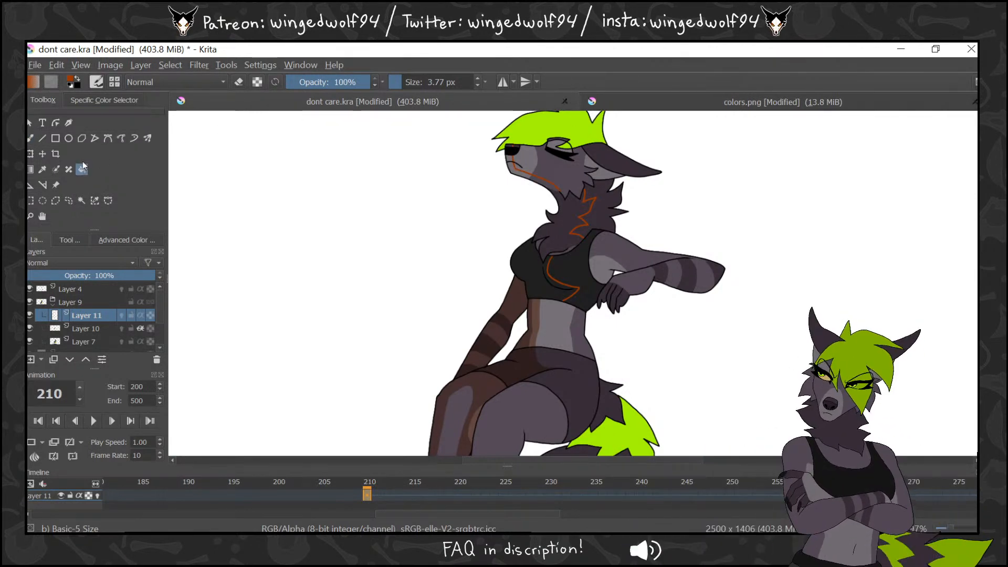
Fill the muzzle, jaw, neck, chest and far ear shadow areas with rust brown
{"action": "key", "text": "f"}
{"action": "left_click", "coordinate": [509, 145]}
{"action": "left_click", "coordinate": [509, 160]}
{"action": "left_click", "coordinate": [517, 172]}
{"action": "left_click", "coordinate": [545, 183]}
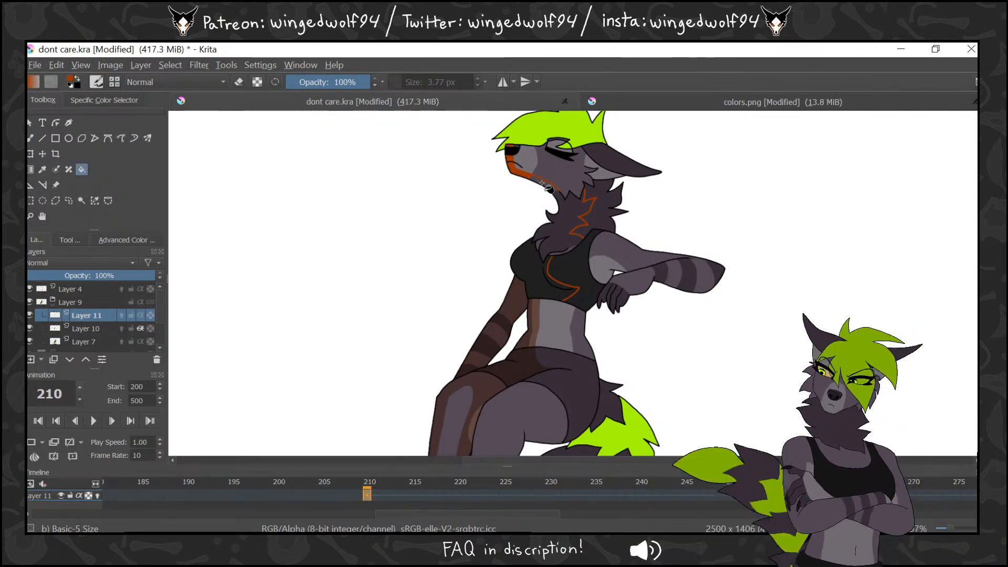
{"action": "left_click", "coordinate": [576, 207]}
{"action": "left_click", "coordinate": [563, 252]}
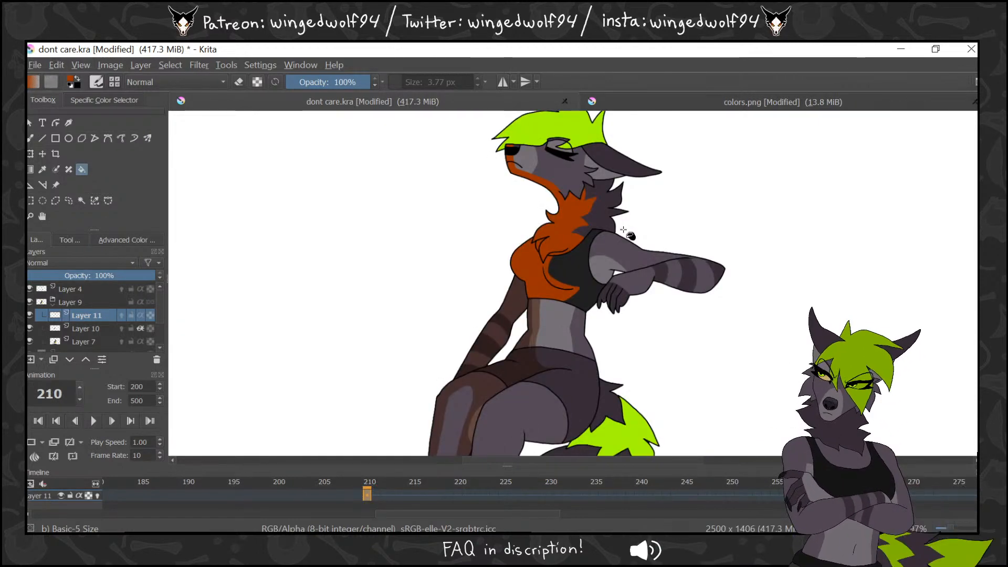
{"action": "left_click", "coordinate": [607, 180]}
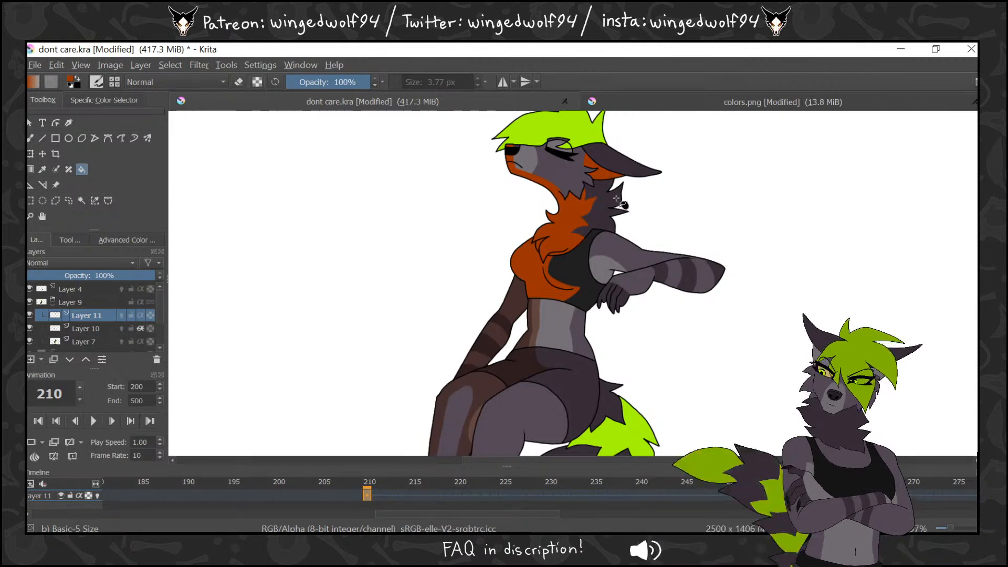
Draw the shadow edge across the hair fringe, turn on Inherit Alpha for Layer 11, and fill the fringe's lower part with rust brown
{"action": "key", "text": "b"}
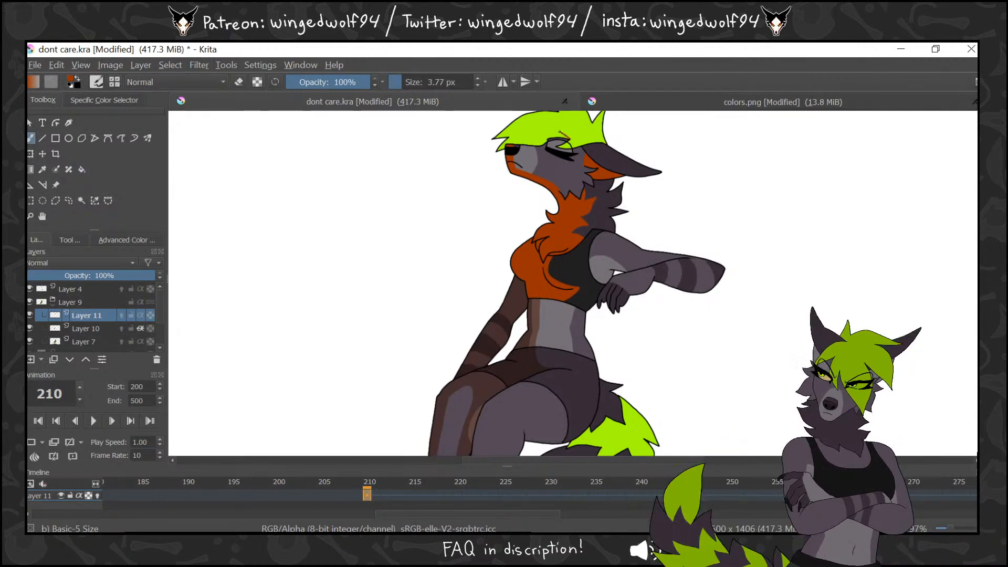
{"action": "left_click_drag", "start_coordinate": [528, 126], "coordinate": [486, 142]}
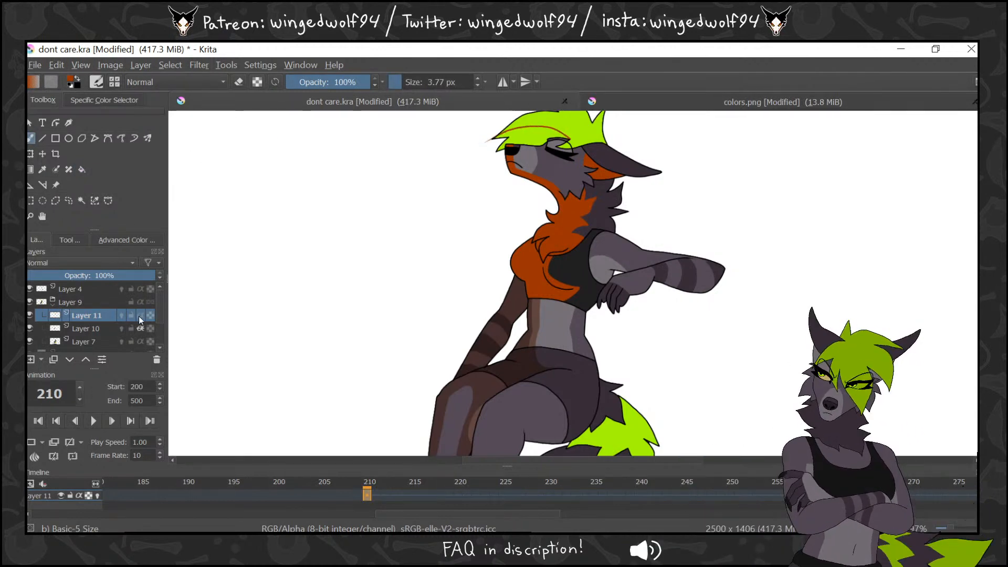
{"action": "left_click", "coordinate": [81, 169]}
{"action": "left_click", "coordinate": [570, 146]}
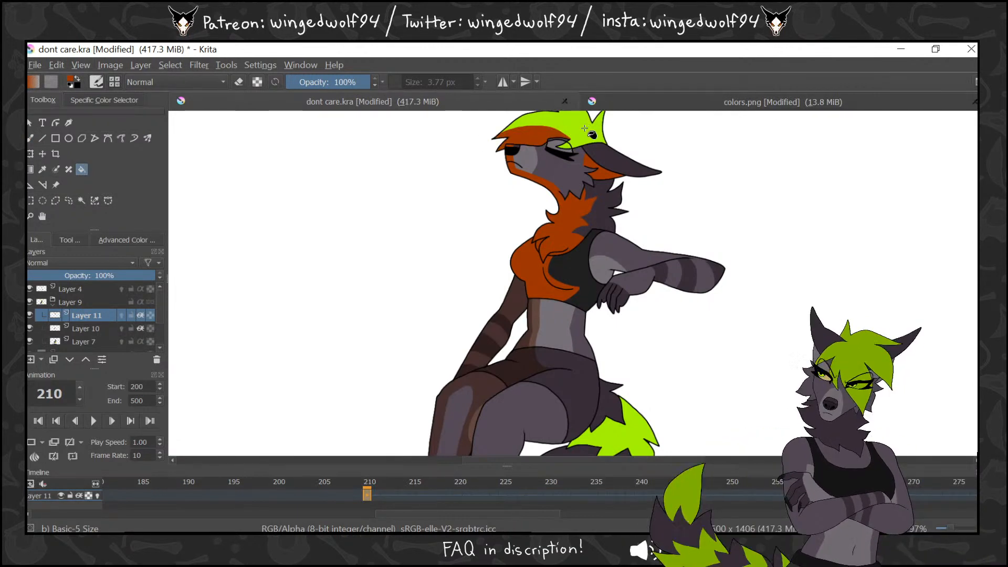
Outline shadows on the two hair tufts on top of the head and fill them with rust brown
{"action": "left_click", "coordinate": [31, 139]}
{"action": "left_click_drag", "start_coordinate": [982, 213], "coordinate": [981, 187]}
{"action": "left_click_drag", "start_coordinate": [530, 179], "coordinate": [561, 191]}
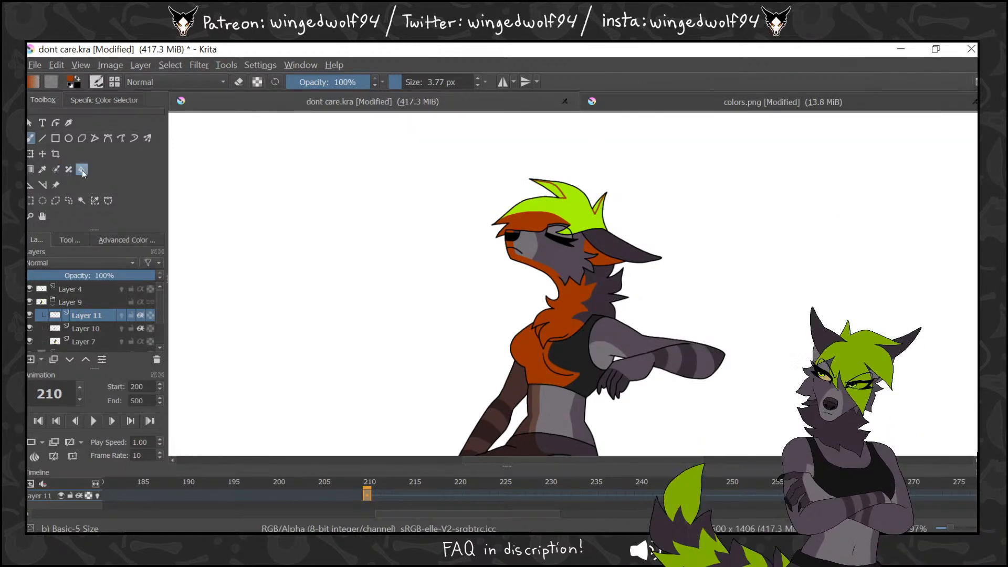
{"action": "left_click", "coordinate": [541, 179]}
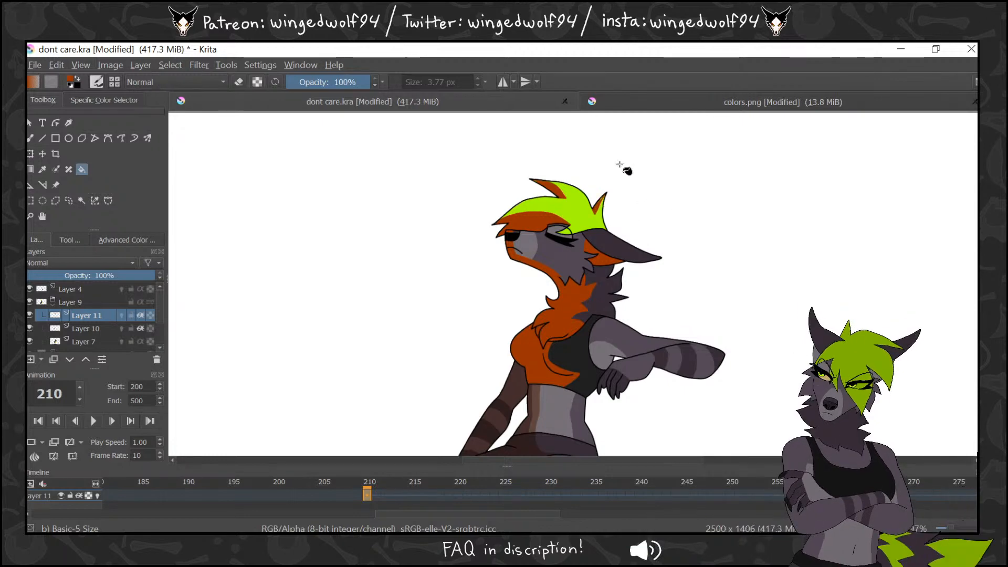
{"action": "key", "text": "b"}
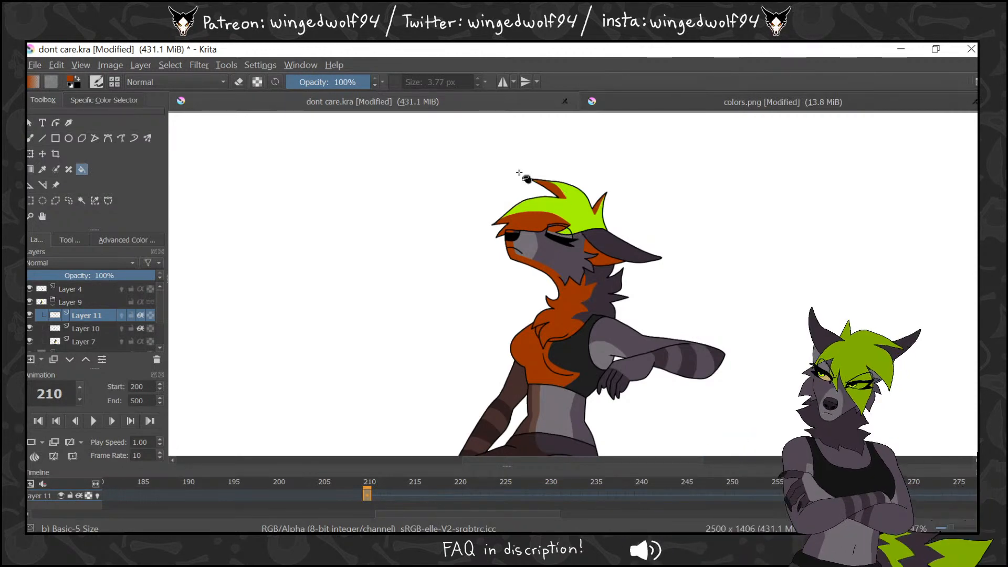
Outline the shadow under the near arm and on the top's side beside the hand, and fill it with rust brown
{"action": "key", "text": "b"}
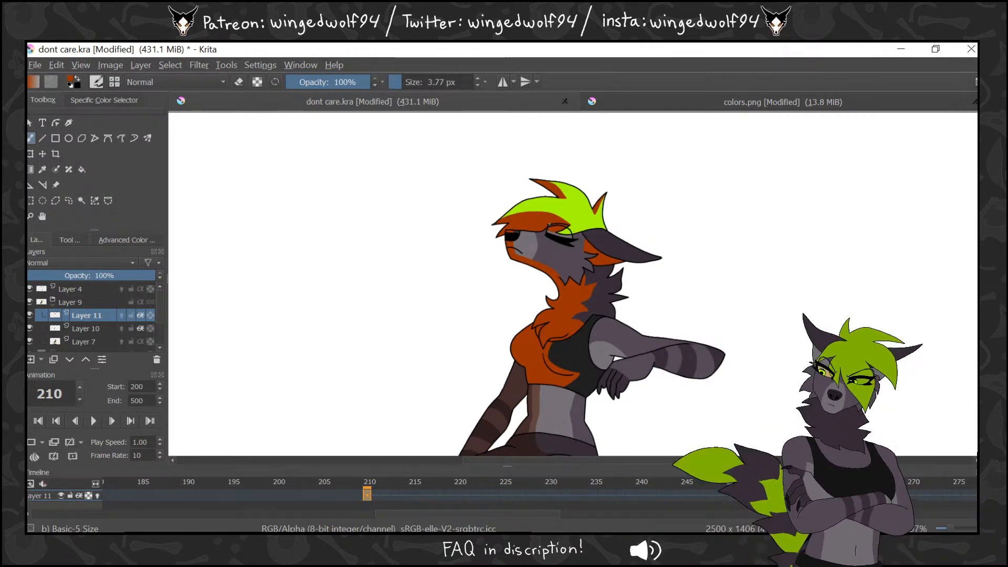
{"action": "scroll", "coordinate": [672, 221], "scroll_direction": "down", "scroll_amount": 5}
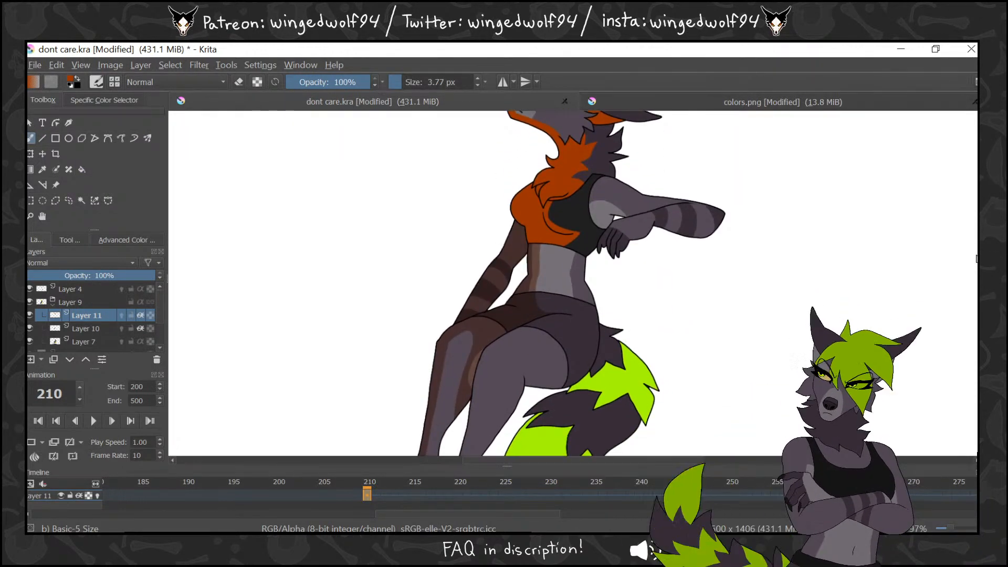
{"action": "mouse_move", "coordinate": [658, 223]}
{"action": "left_mouse_down"}
{"action": "mouse_move", "coordinate": [604, 224]}
{"action": "mouse_move", "coordinate": [593, 262]}
{"action": "left_mouse_up"}
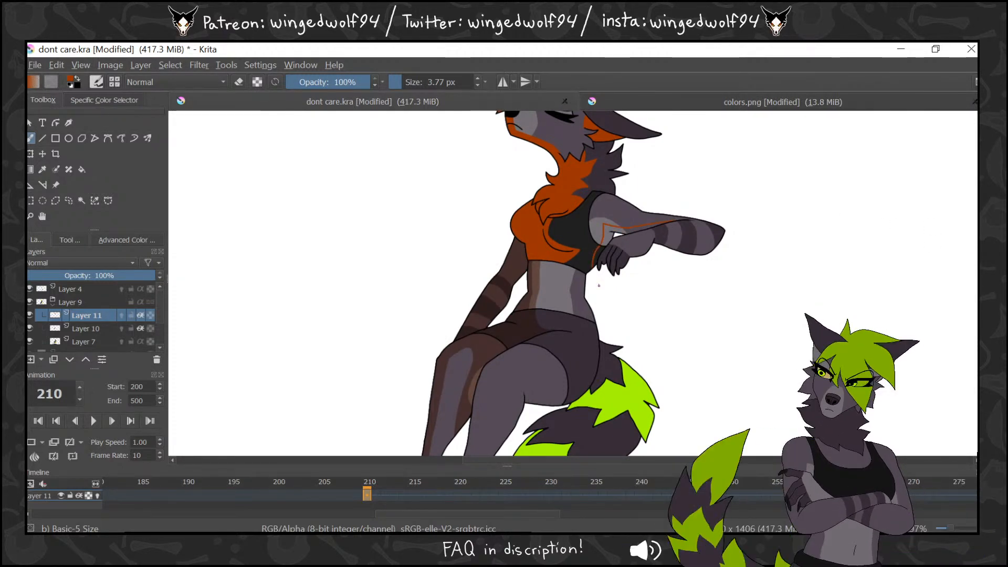
{"action": "left_click", "coordinate": [85, 170]}
{"action": "left_click", "coordinate": [607, 243]}
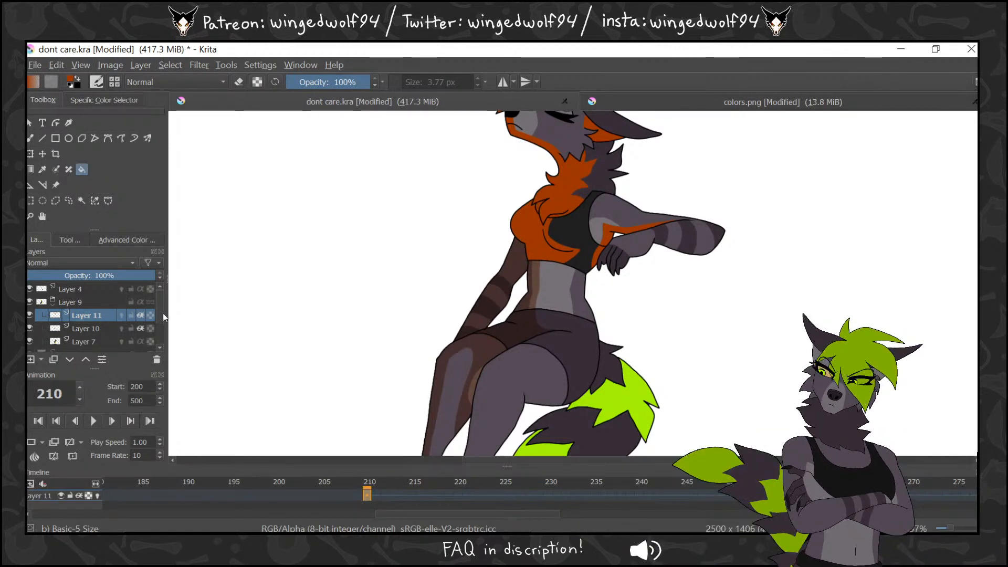
Set Layer 10's opacity to 100% and merge Layer 11 down into it while at frame 223
{"action": "left_click", "coordinate": [105, 328]}
{"action": "left_click_drag", "start_coordinate": [91, 275], "coordinate": [162, 275]}
{"action": "left_click", "coordinate": [96, 315]}
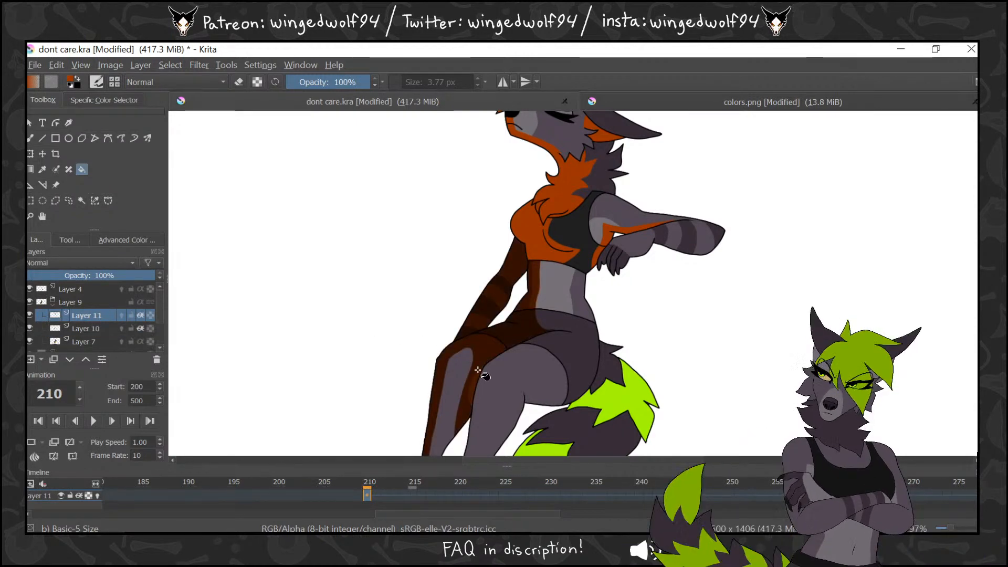
{"action": "left_click_drag", "start_coordinate": [369, 480], "coordinate": [484, 488]}
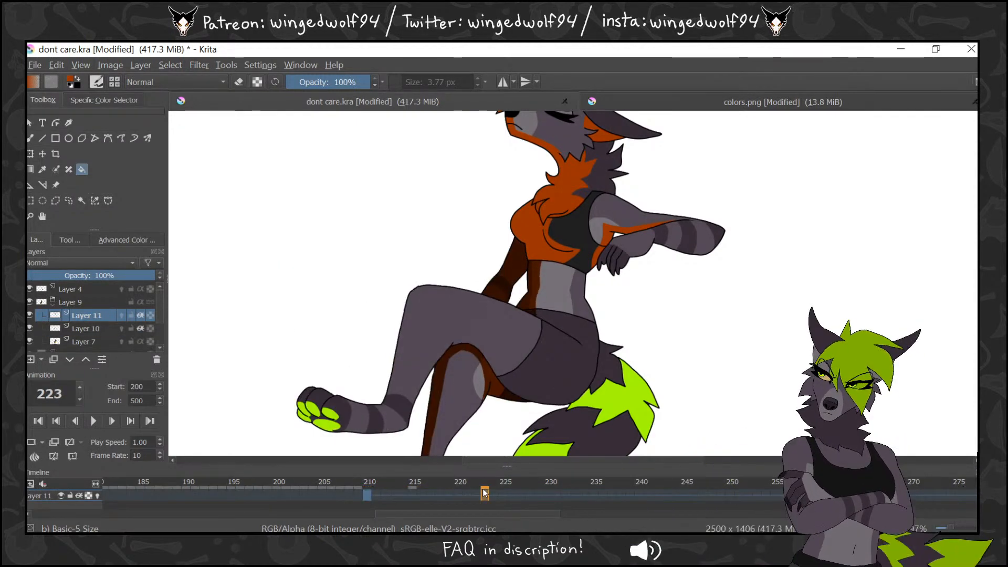
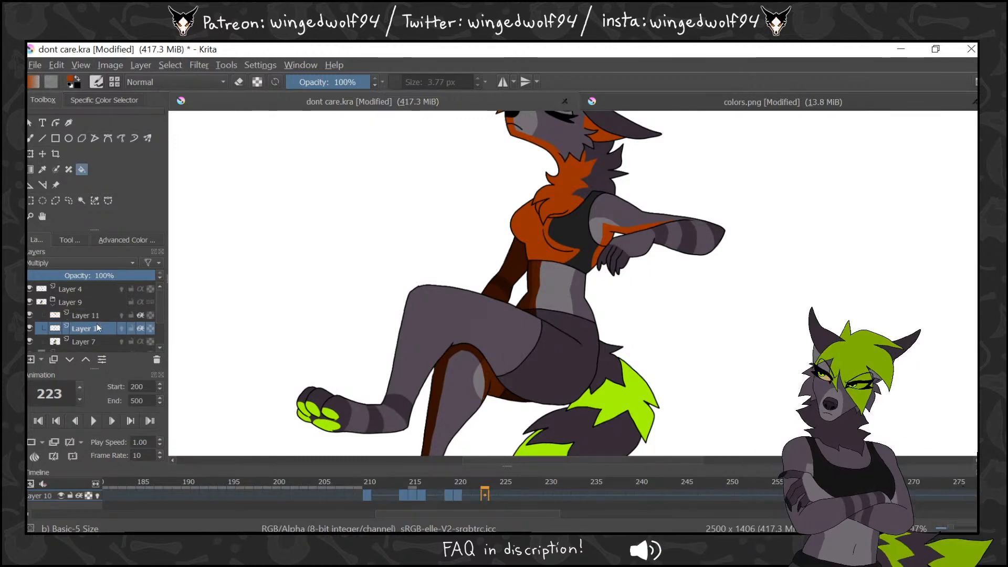
{"action": "key", "text": "ctrl+e"}
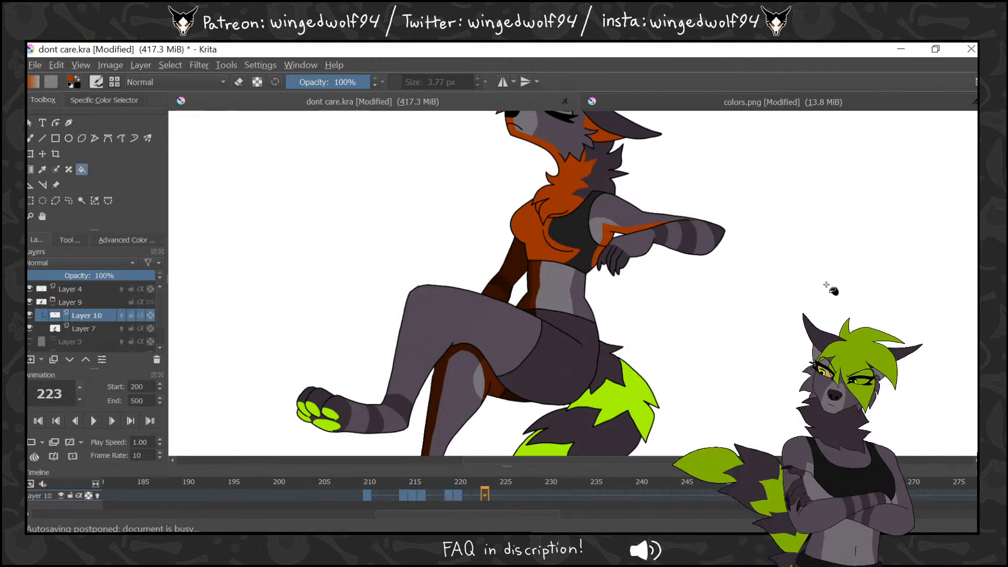
Set Layer 10's blending mode to Multiply, turn on its Inherit Alpha, and lower its opacity to 47%
{"action": "left_click", "coordinate": [66, 263]}
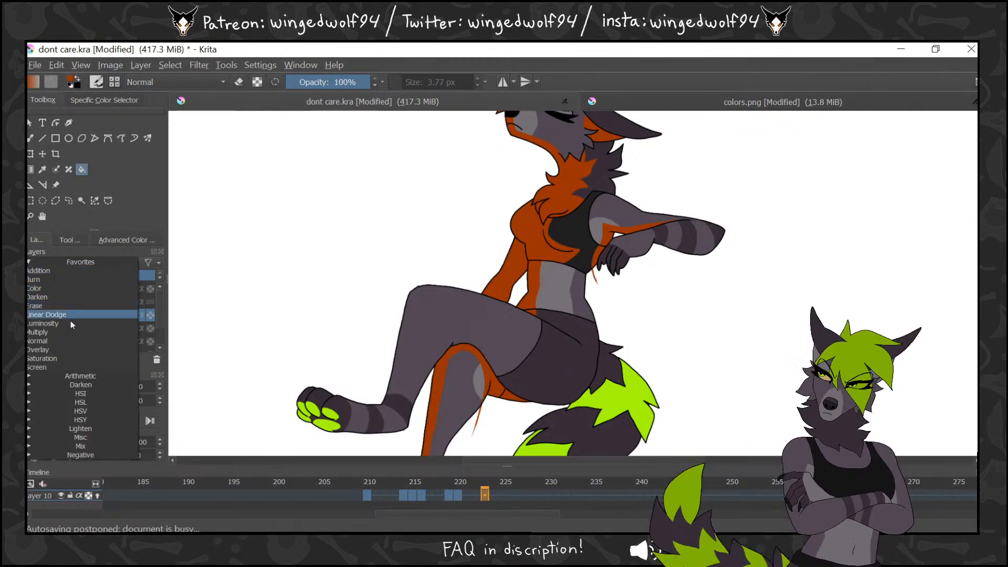
{"action": "left_click", "coordinate": [105, 331]}
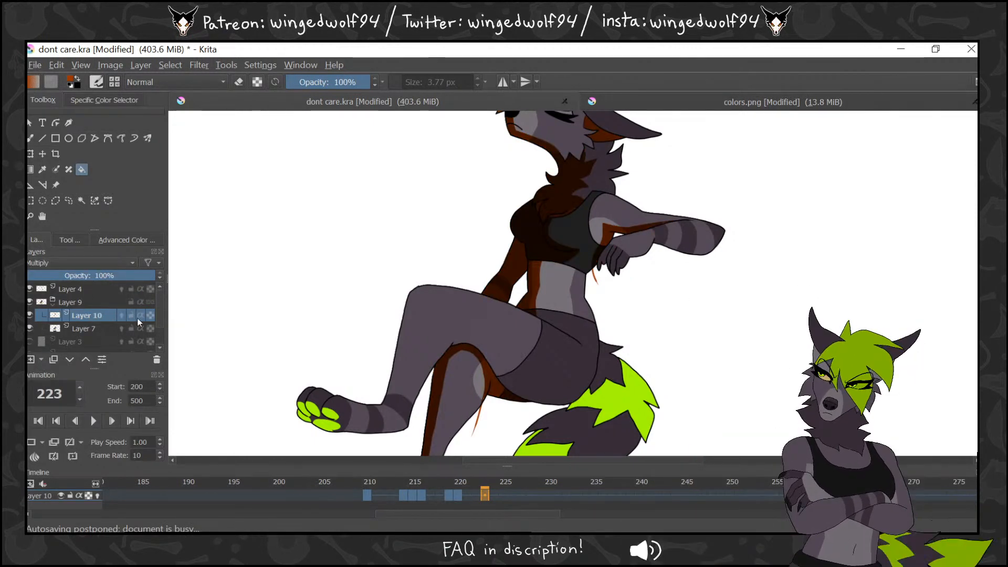
{"action": "left_click", "coordinate": [140, 315]}
{"action": "left_click", "coordinate": [89, 275]}
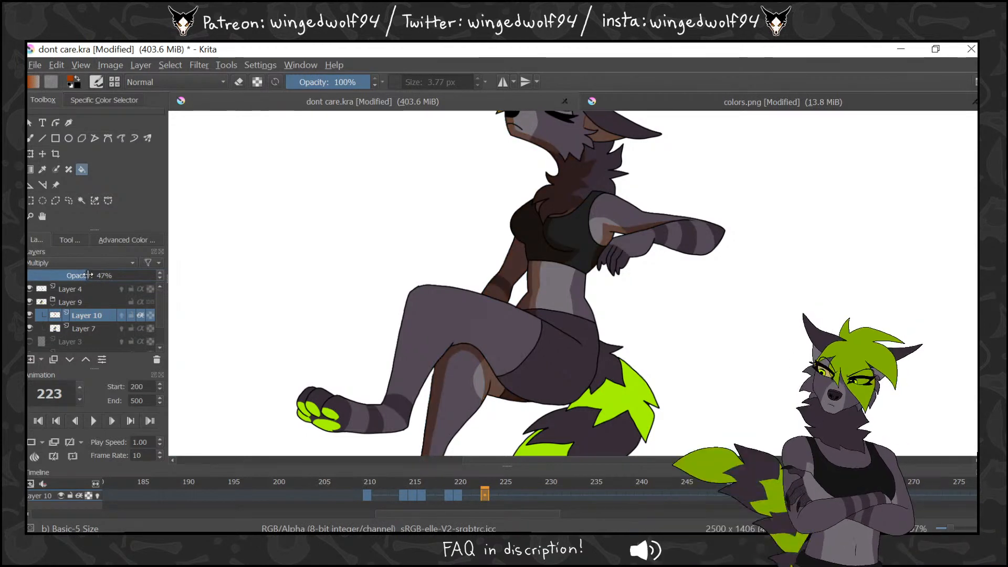
View the whole figure and step through the leg-crossing animation from frame 210 to frame 221
{"action": "left_click_drag", "start_coordinate": [980, 247], "coordinate": [980, 273]}
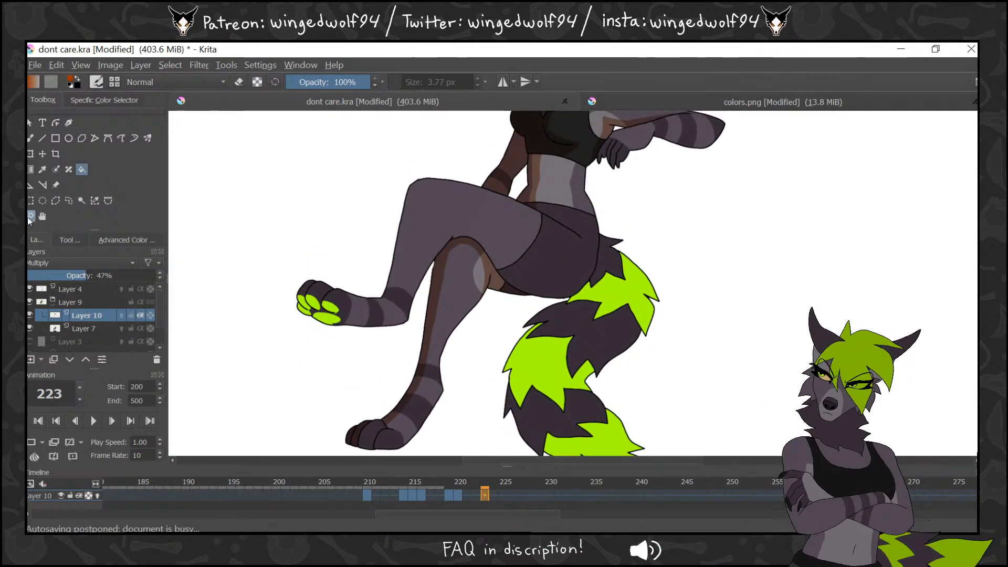
{"action": "left_click", "coordinate": [32, 217]}
{"action": "left_click", "coordinate": [712, 257], "text": "ctrl"}
{"action": "left_click", "coordinate": [713, 260], "text": "ctrl"}
{"action": "left_click", "coordinate": [363, 488]}
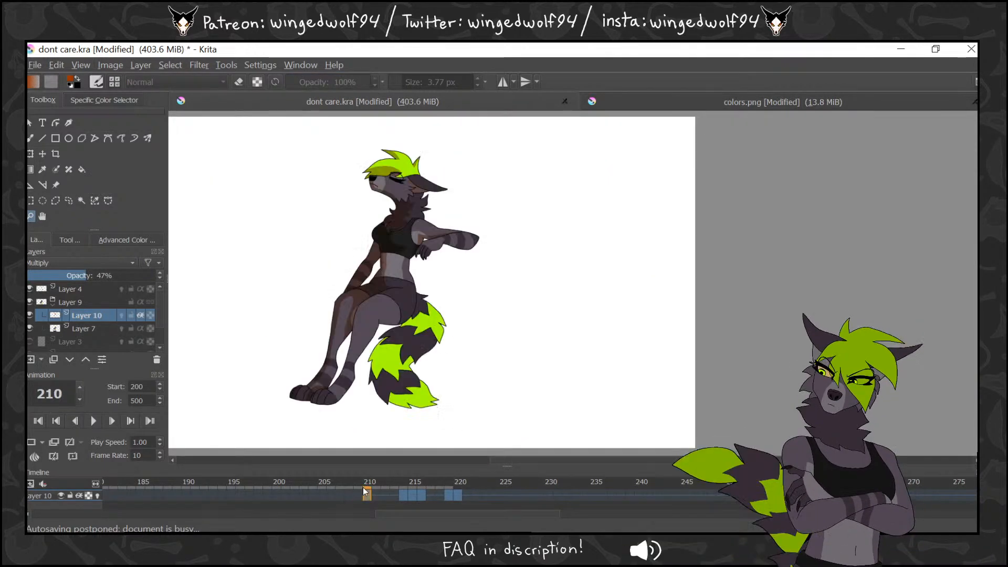
{"action": "key", "text": "Right"}
{"action": "key", "text": "Right"}
{"action": "key", "text": "Right"}
{"action": "key", "text": "Right"}
{"action": "key", "text": "Right"}
{"action": "key", "text": "Right"}
{"action": "key", "text": "Right"}
{"action": "key", "text": "Right"}
{"action": "key", "text": "Right"}
{"action": "key", "text": "Right"}
{"action": "key", "text": "Right"}
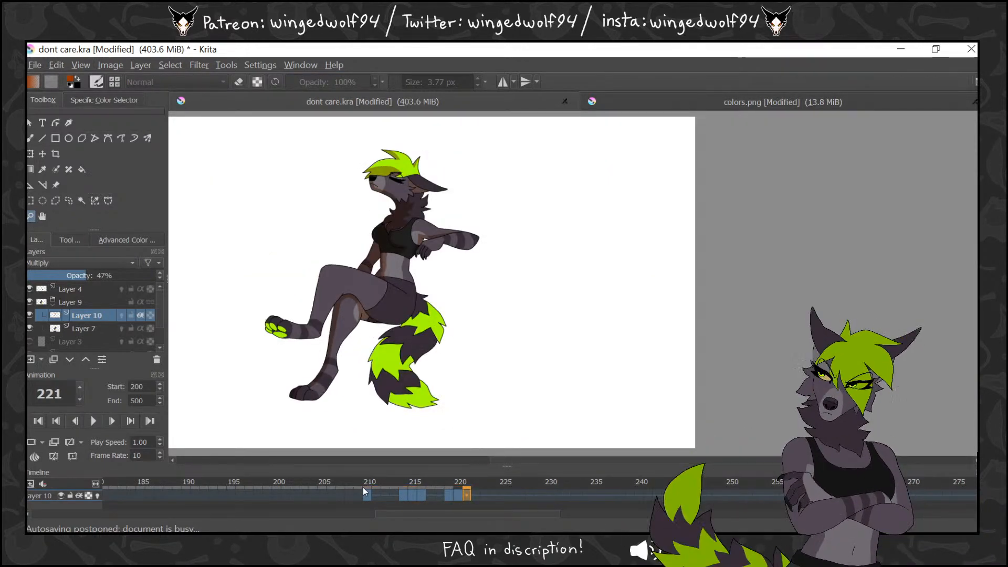
View the figure closer and review the shading back and forth across frames 210 to 221
{"action": "left_click_drag", "start_coordinate": [266, 150], "coordinate": [530, 423]}
{"action": "left_click", "coordinate": [369, 489]}
{"action": "key", "text": "Right"}
{"action": "key", "text": "Right"}
{"action": "key", "text": "Right"}
{"action": "key", "text": "Right"}
{"action": "key", "text": "Right"}
{"action": "key", "text": "Right"}
{"action": "key", "text": "Right"}
{"action": "key", "text": "Right"}
{"action": "key", "text": "Right"}
{"action": "key", "text": "Right"}
{"action": "key", "text": "Right"}
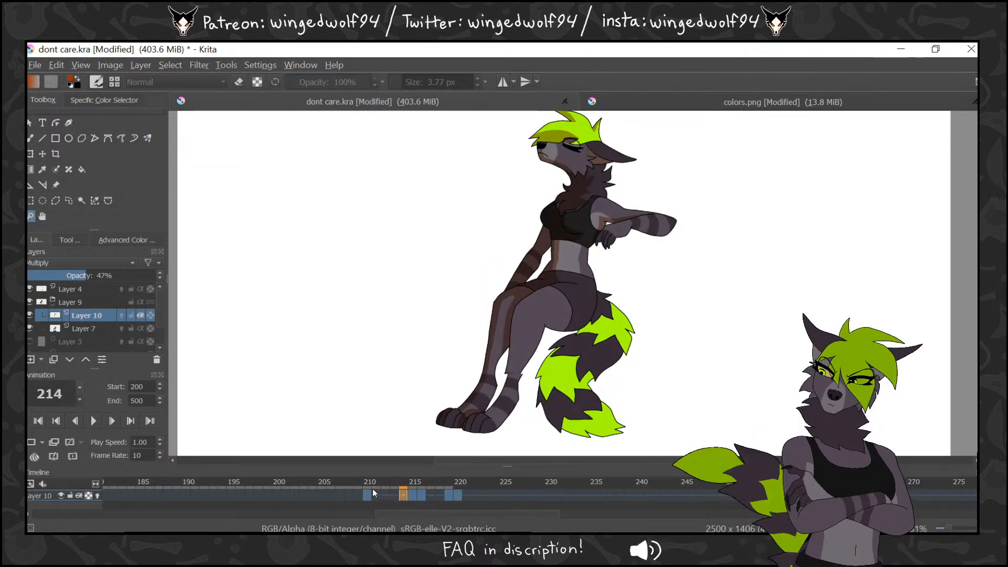
{"action": "key", "text": "Left"}
{"action": "key", "text": "Left"}
{"action": "key", "text": "Left"}
{"action": "key", "text": "Left"}
{"action": "key", "text": "Left"}
{"action": "key", "text": "Left"}
{"action": "key", "text": "Left"}
{"action": "key", "text": "Left"}
{"action": "key", "text": "Left"}
{"action": "key", "text": "Left"}
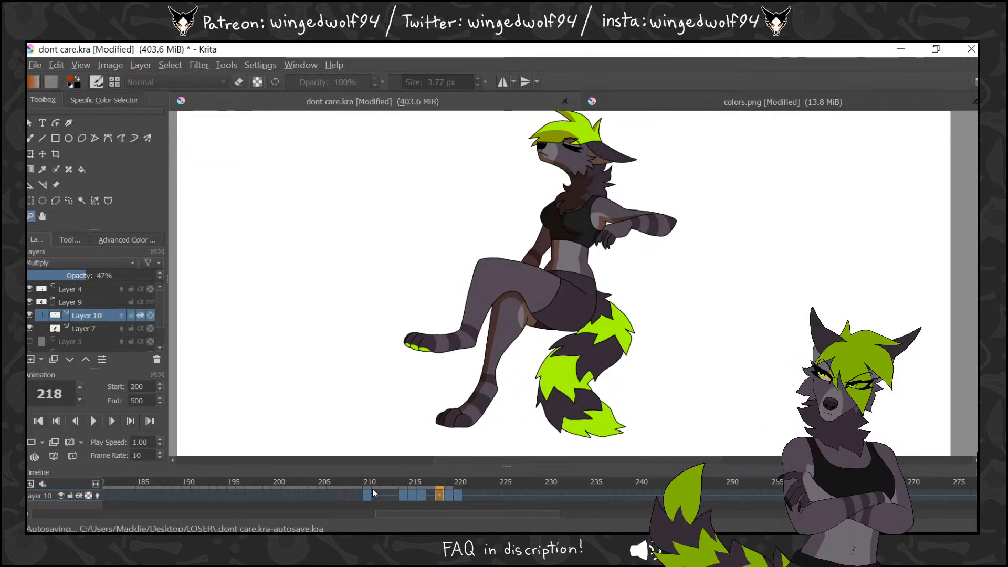
{"action": "key", "text": "Right"}
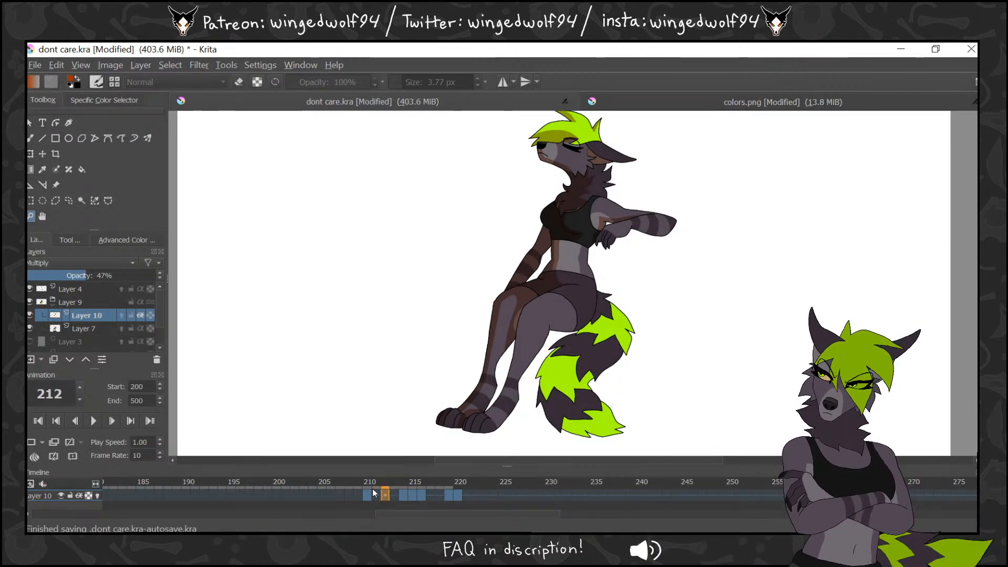
Draw the shadow edge along the front of the near thigh and shin, down to the foot, on frame 210
{"action": "key", "text": "Left"}
{"action": "key", "text": "Left"}
{"action": "scroll", "coordinate": [584, 390], "scroll_direction": "up", "scroll_amount": 2}
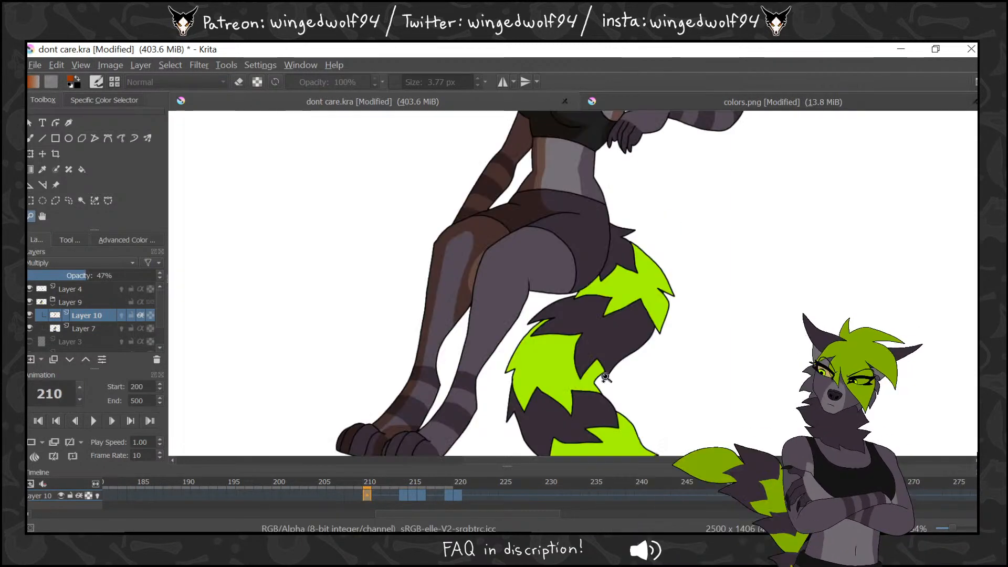
{"action": "key", "text": "b"}
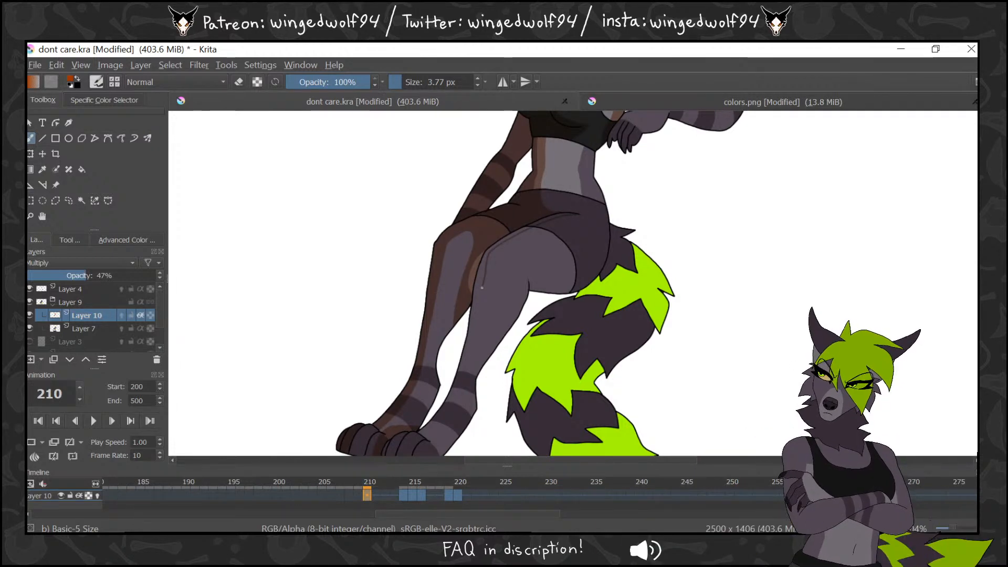
{"action": "left_click_drag", "start_coordinate": [488, 254], "coordinate": [471, 335]}
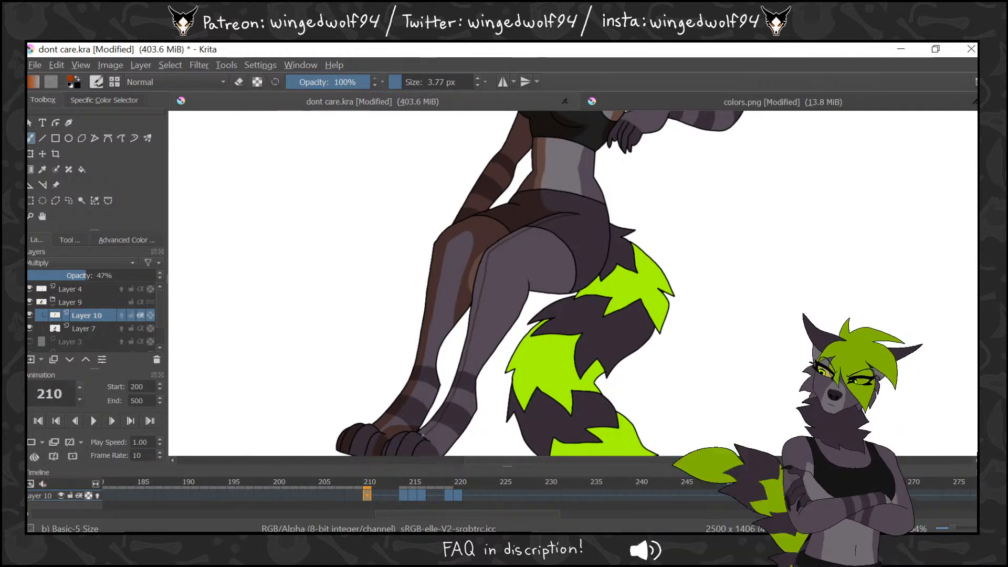
Draw the shadow edge along the front of the near thigh and shin on frame 214
{"action": "key", "text": "period"}
{"action": "key", "text": "period"}
{"action": "key", "text": "period"}
{"action": "key", "text": "period"}
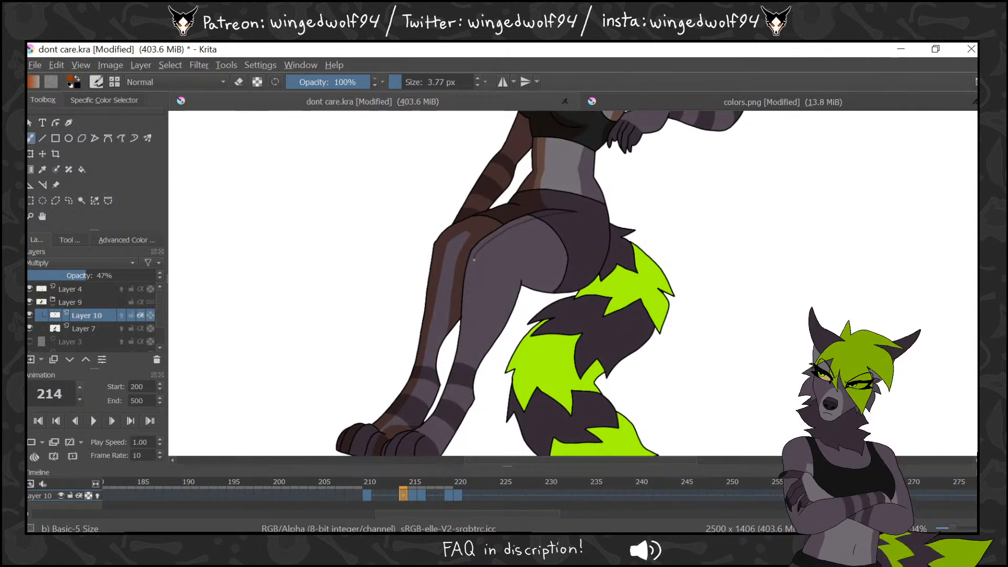
{"action": "left_click_drag", "start_coordinate": [474, 259], "coordinate": [468, 298]}
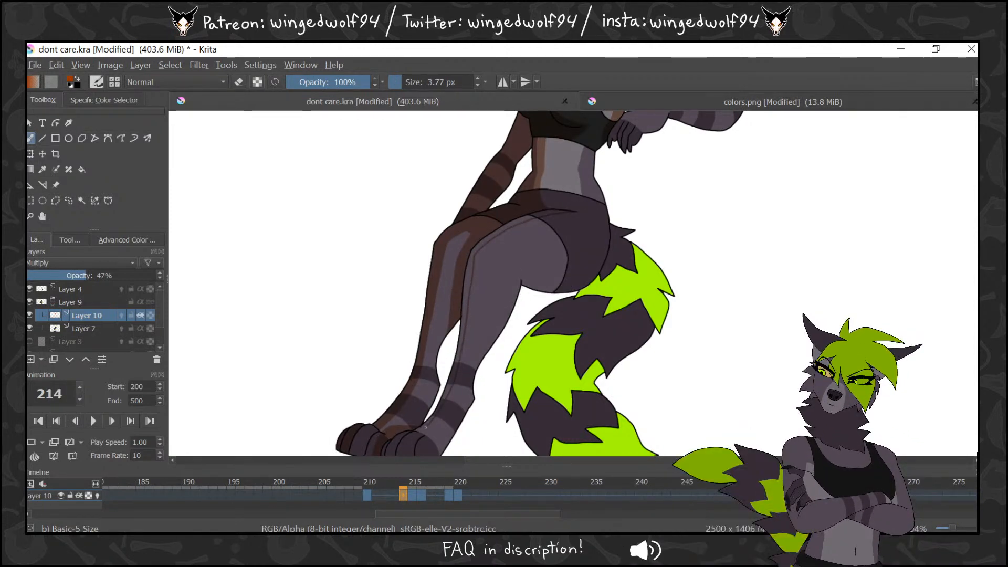
Draw the shadow edge along the raised leg's knee and shin on frames 215, 216, 219 and 220
{"action": "key", "text": "period"}
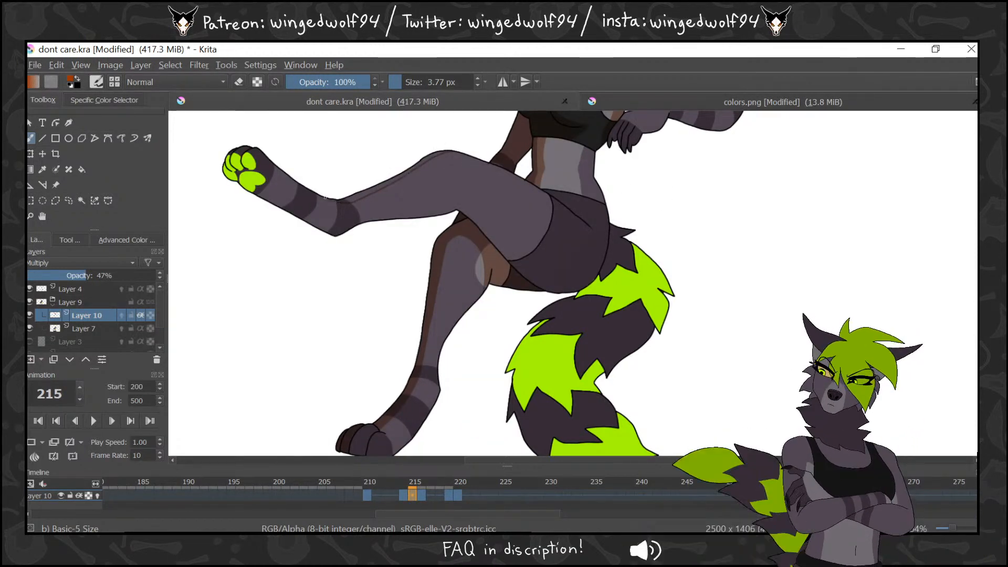
{"action": "key", "text": "period"}
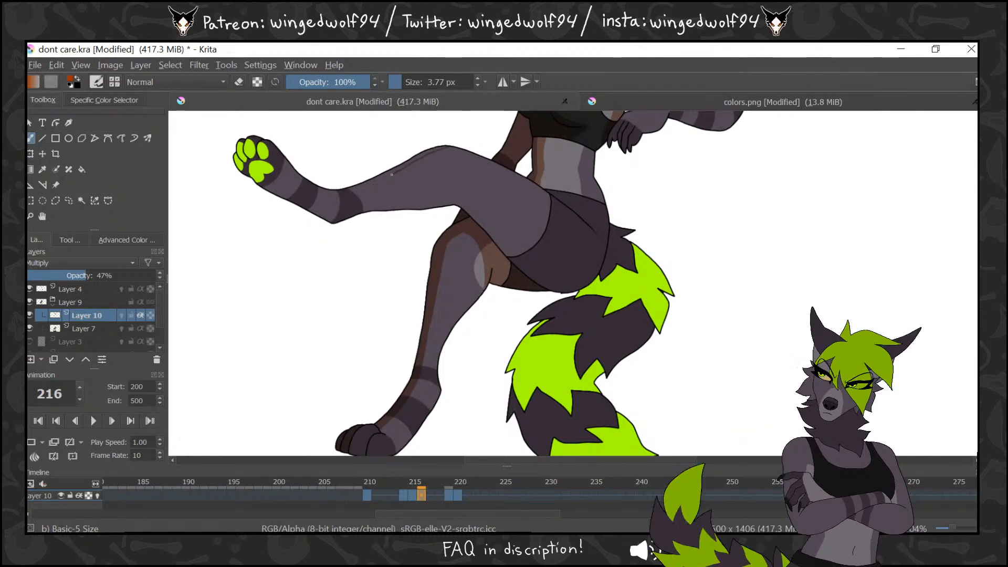
{"action": "key", "text": "period"}
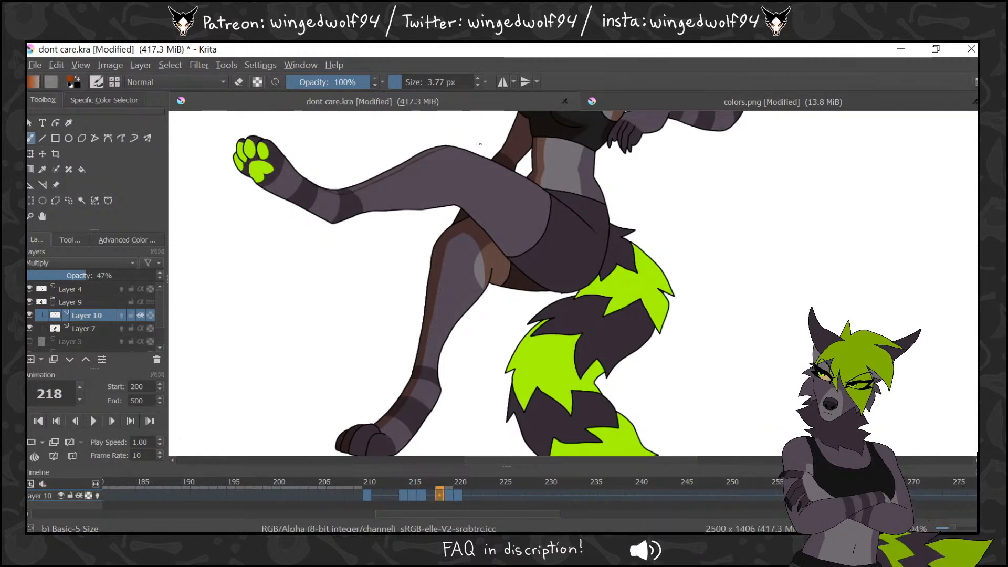
{"action": "key", "text": "period"}
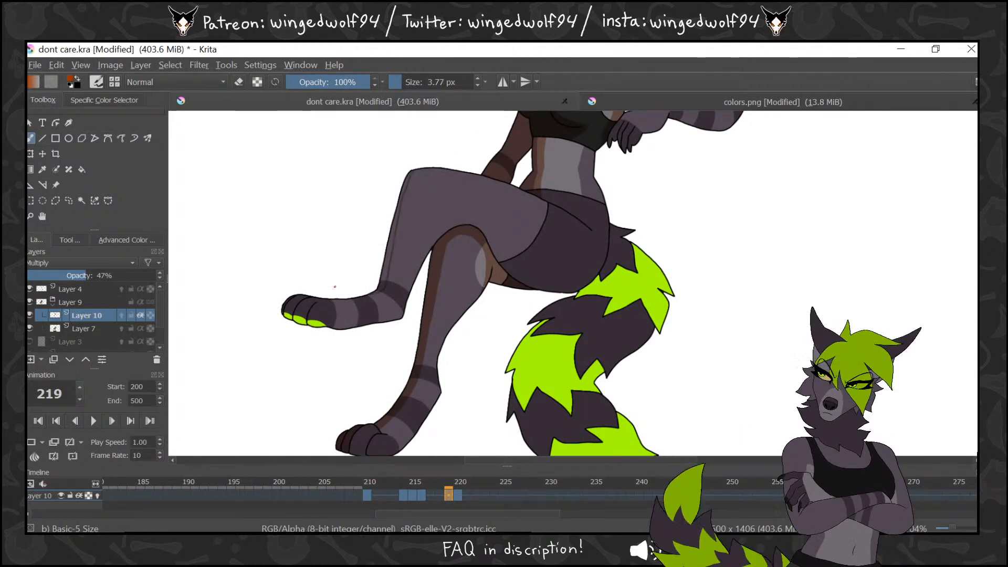
{"action": "key", "text": "period"}
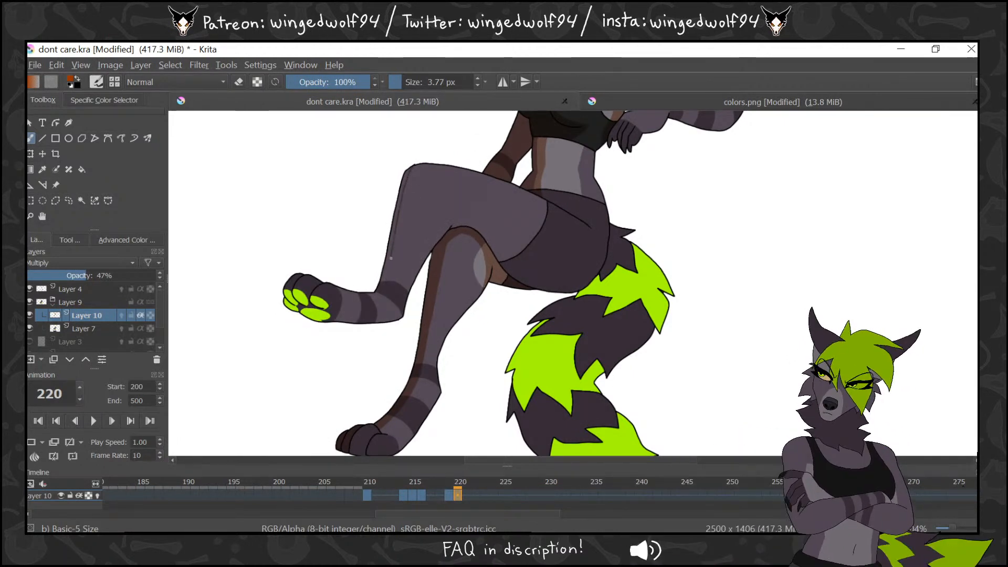
Fill the outlined shadow strip on the crossing leg with rust brown, working back from frame 220 to frame 214
{"action": "key", "text": "f"}
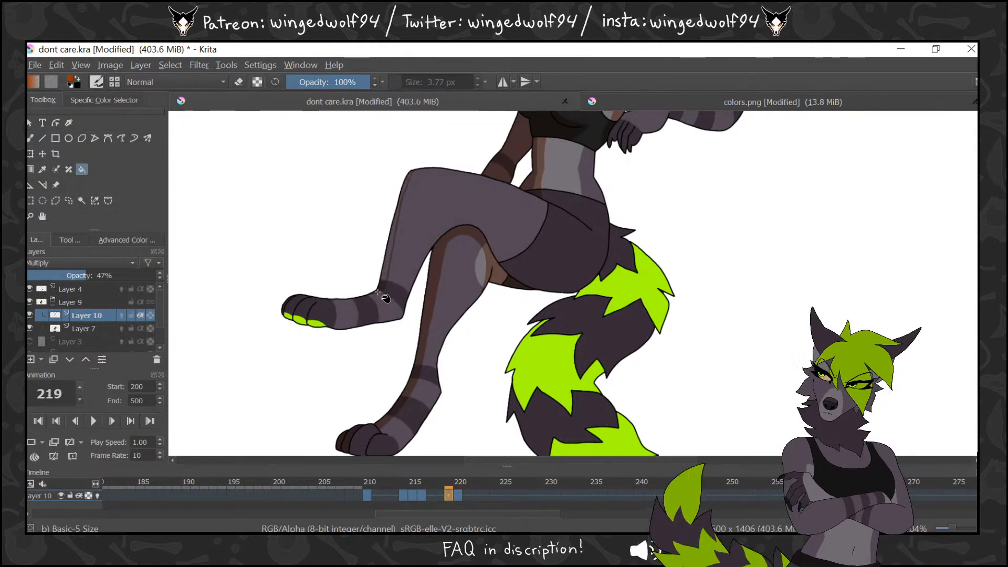
{"action": "key", "text": "Left"}
{"action": "key", "text": "Left"}
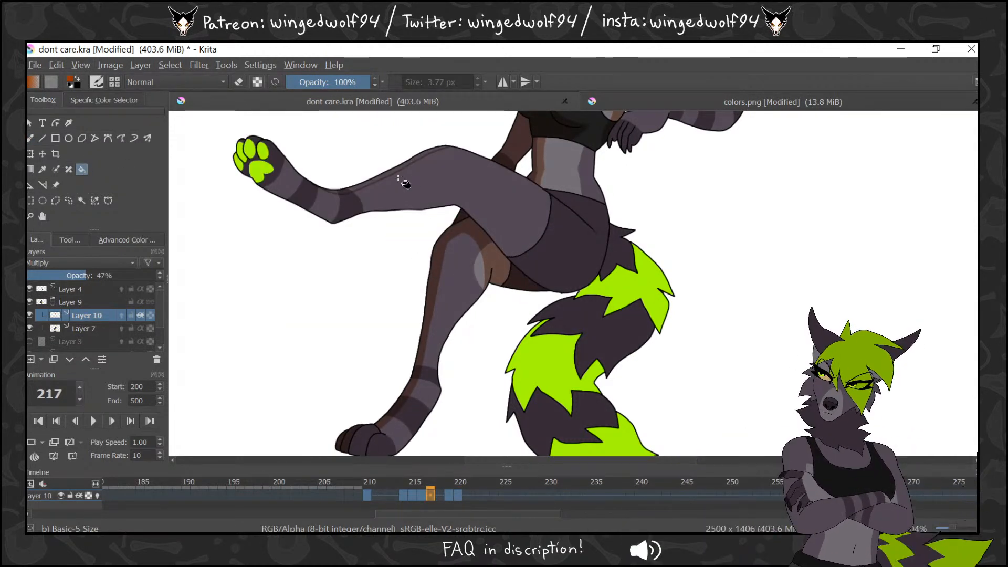
{"action": "key", "text": "Right"}
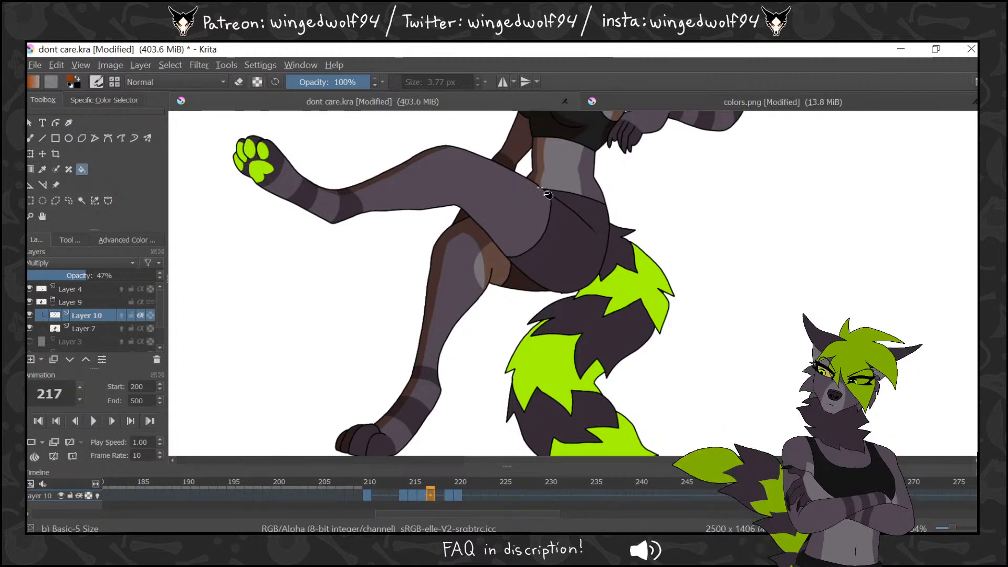
{"action": "key", "text": "Left"}
{"action": "key", "text": "Left"}
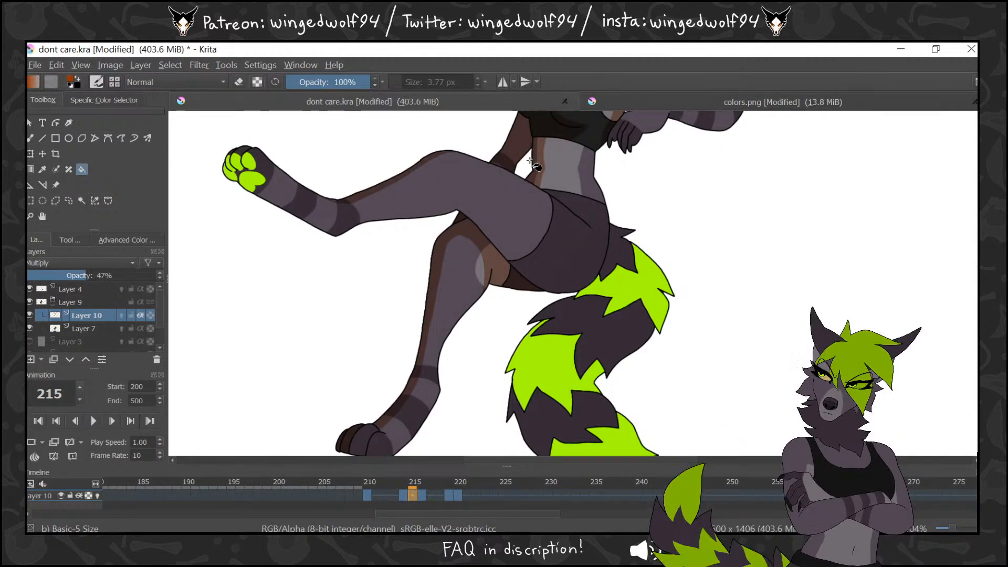
{"action": "key", "text": "Left"}
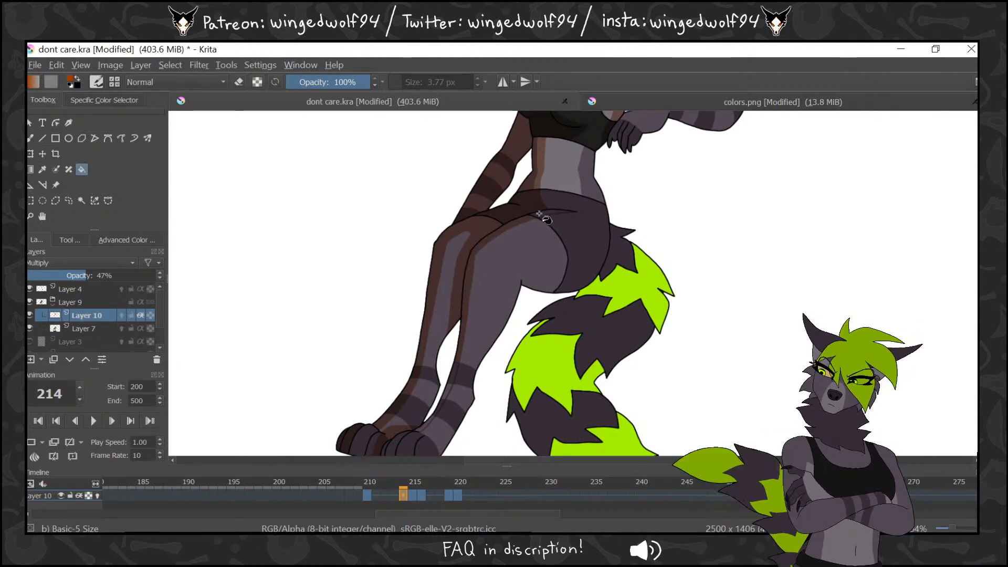
Fill the near leg's shadow strip with rust brown on the drawing held before frame 214, and compare it with the neighbouring frames
{"action": "scroll", "coordinate": [771, 288], "scroll_direction": "down", "scroll_amount": 3}
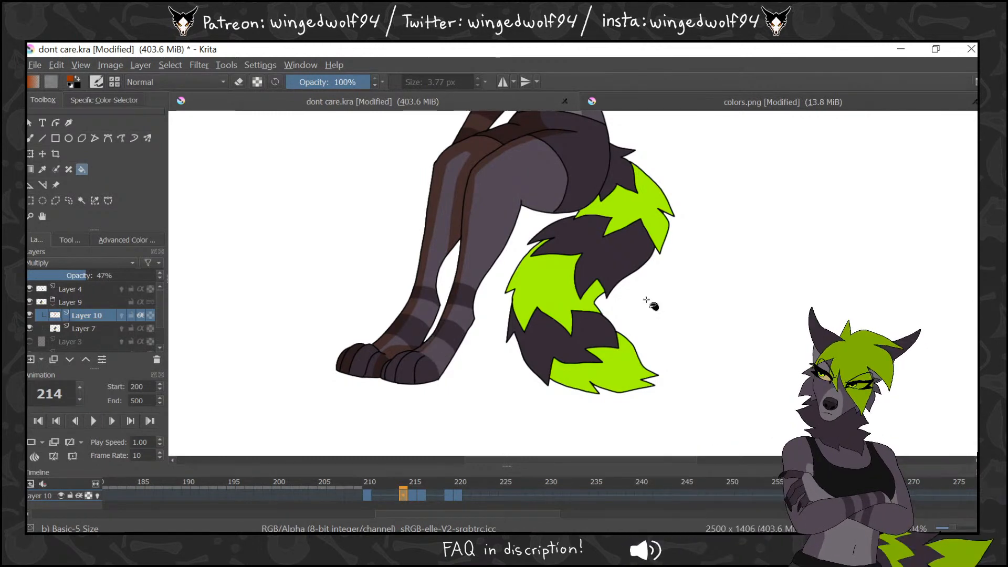
{"action": "key", "text": "Left"}
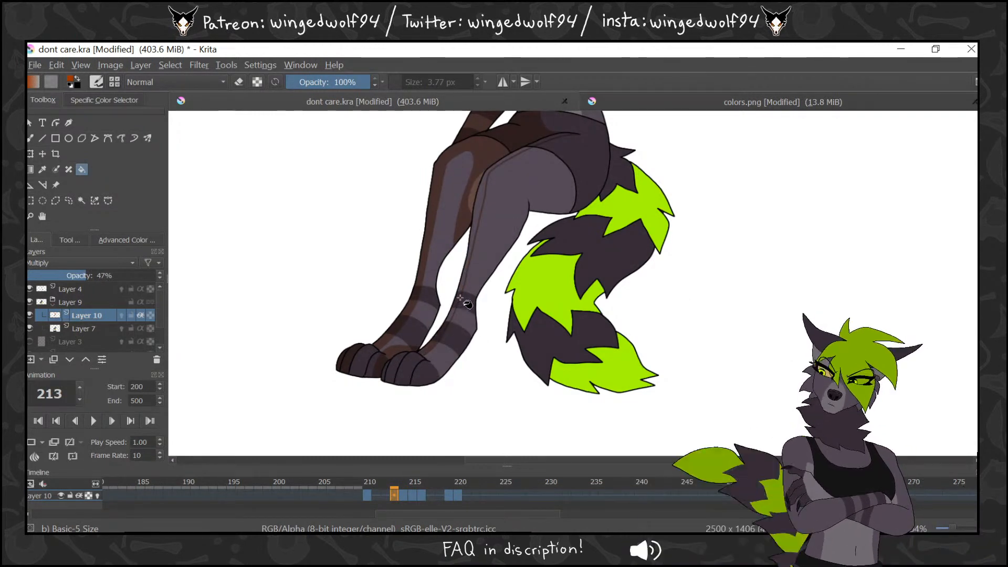
{"action": "key", "text": "Left"}
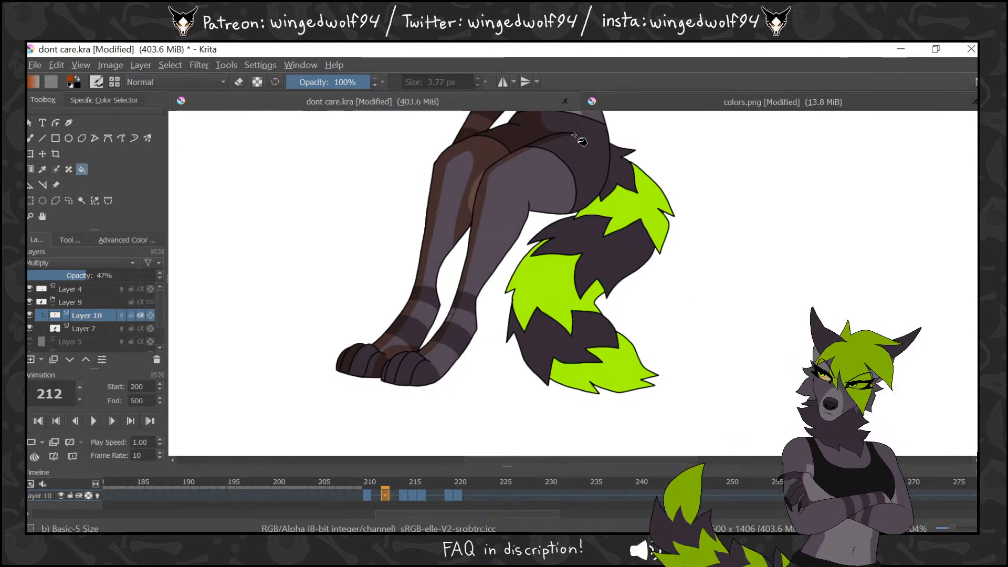
{"action": "key", "text": "Left"}
{"action": "key", "text": "Right"}
{"action": "key", "text": "Right"}
{"action": "key", "text": "Right"}
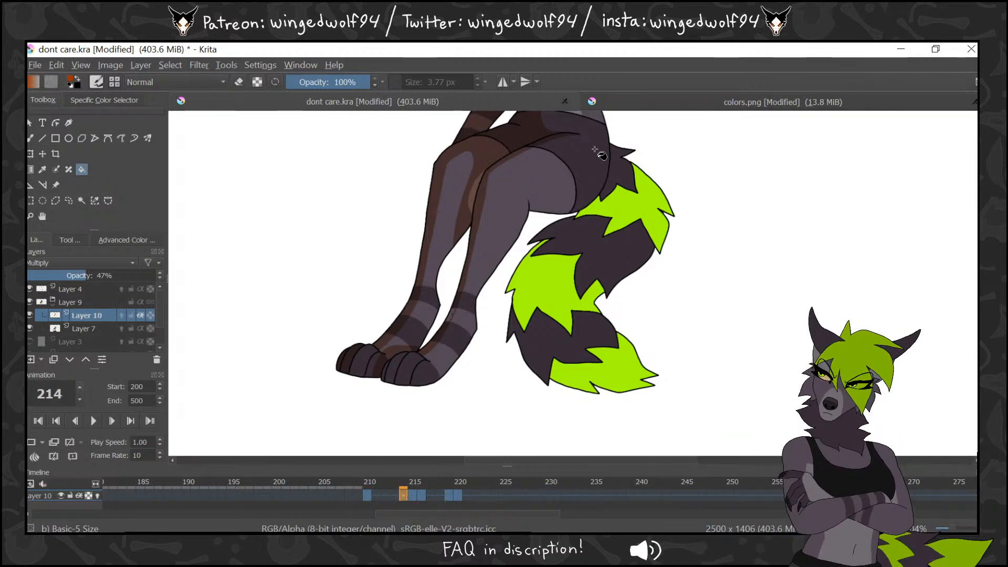
{"action": "key", "text": "Left"}
{"action": "key", "text": "Left"}
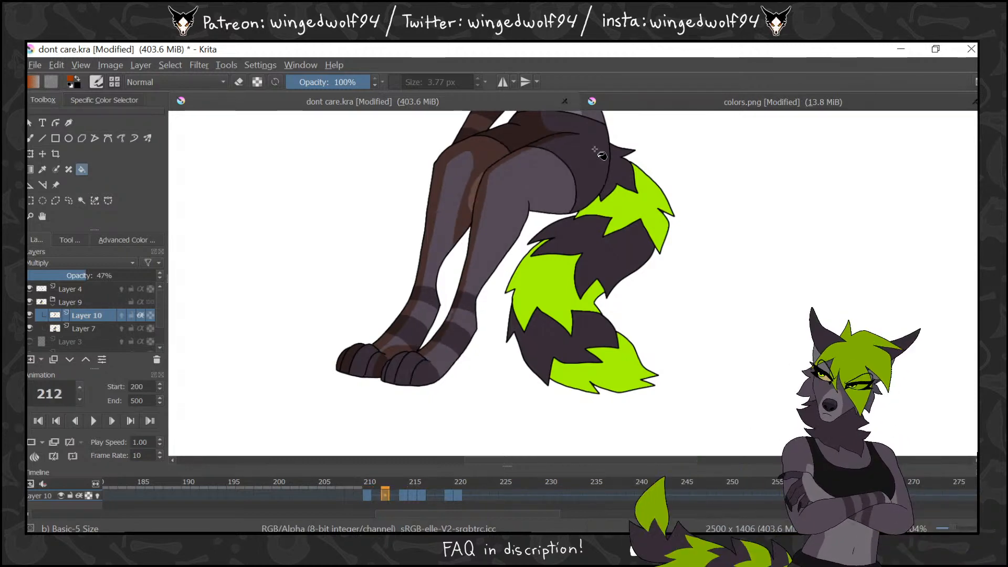
View more of the figure and review the leg shadows across the frames from 210 onward
{"action": "left_click", "coordinate": [32, 217]}
{"action": "left_click", "coordinate": [601, 222], "text": "ctrl"}
{"action": "left_click", "coordinate": [367, 495]}
{"action": "left_click_drag", "start_coordinate": [980, 268], "coordinate": [979, 247]}
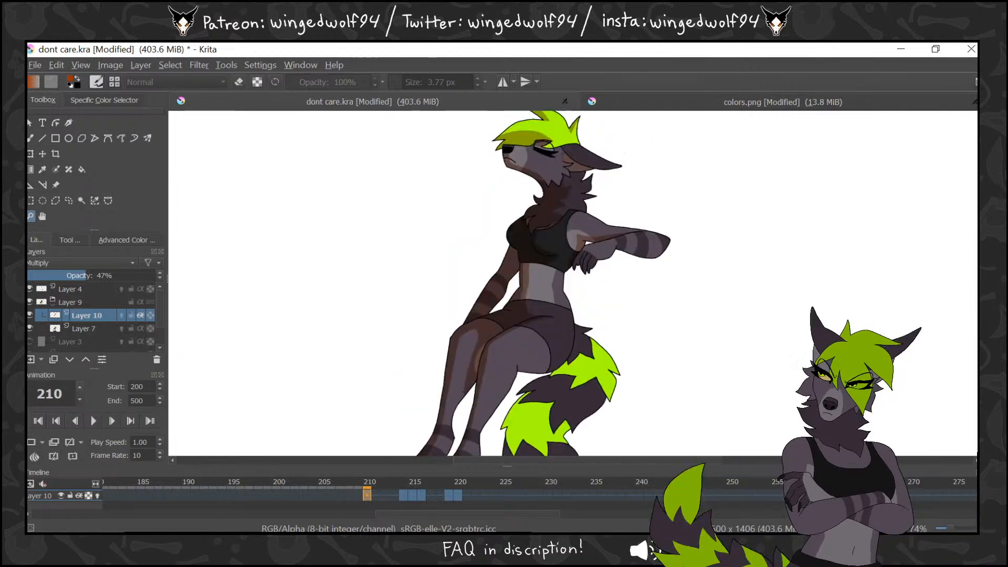
{"action": "scroll", "coordinate": [970, 278], "scroll_direction": "down", "scroll_amount": 2}
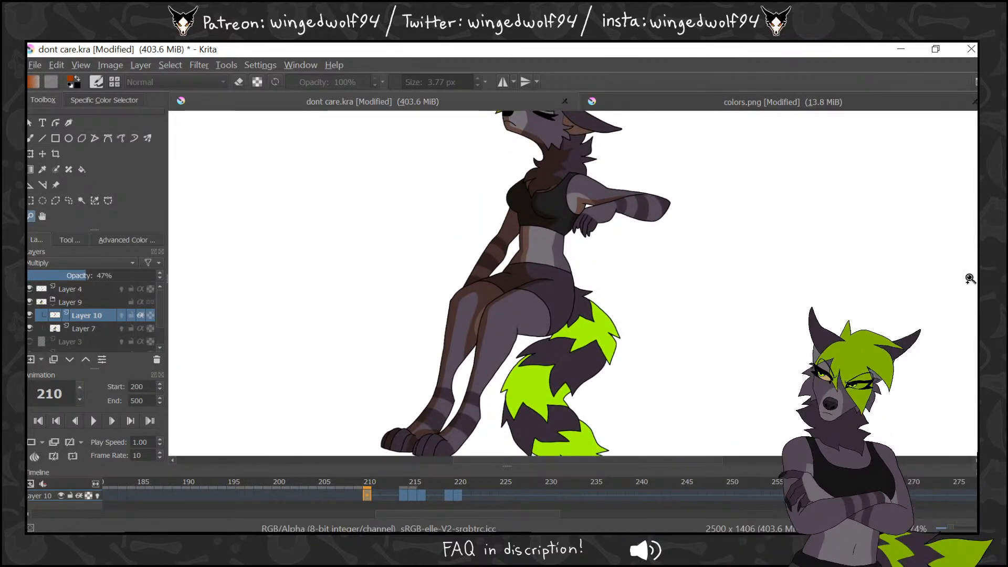
{"action": "key", "text": "Left"}
{"action": "key", "text": "space"}
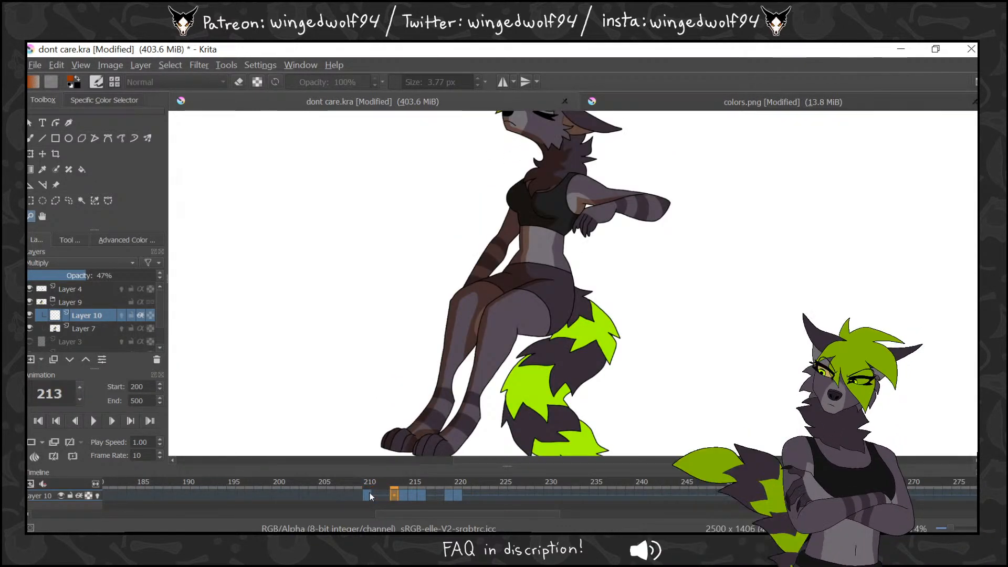
{"action": "key", "text": "Left"}
{"action": "key", "text": "Left"}
{"action": "key", "text": "Left"}
{"action": "key", "text": "Left"}
{"action": "key", "text": "Left"}
{"action": "key", "text": "Left"}
{"action": "key", "text": "Left"}
{"action": "key", "text": "Left"}
{"action": "key", "text": "Left"}
{"action": "key", "text": "Left"}
{"action": "key", "text": "Left"}
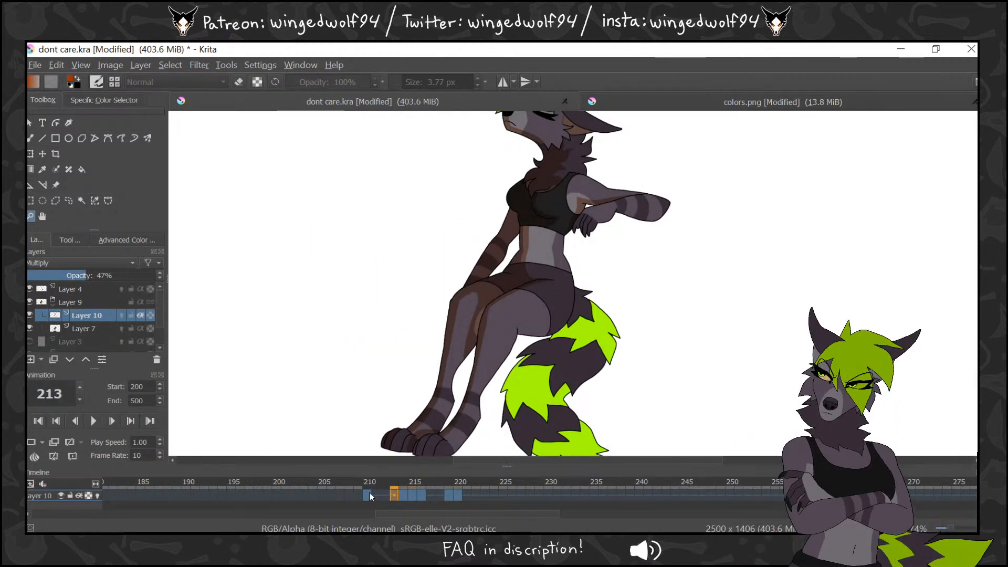
Extend the shadow onto the raised leg's ankle and foot on frame 215, filling the paw pads and sole with rust brown
{"action": "key", "text": "Right"}
{"action": "key", "text": "Right"}
{"action": "key", "text": "b"}
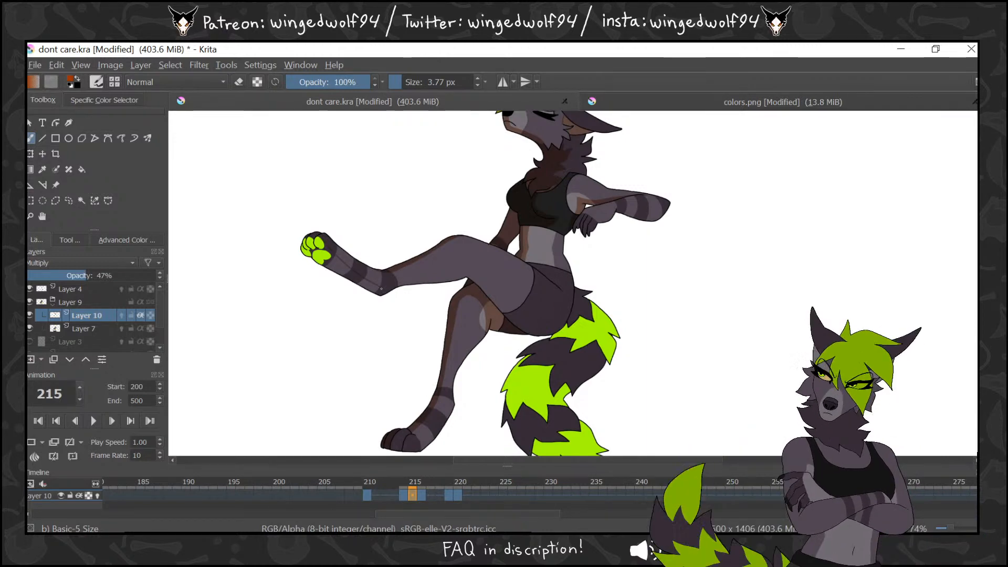
{"action": "key", "text": "f"}
{"action": "left_click", "coordinate": [321, 248]}
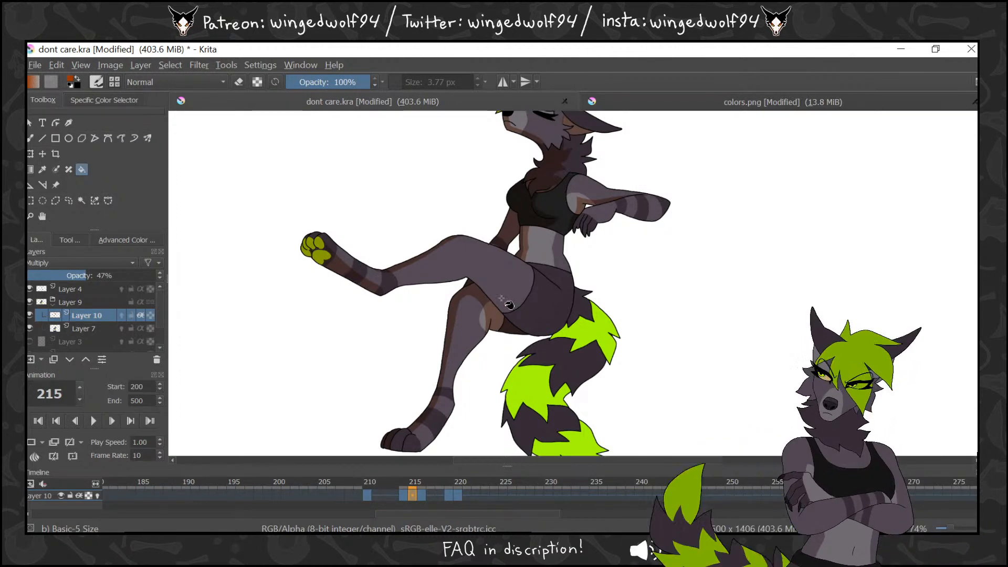
Extend the shadow onto the raised leg's ankle and foot on frame 216, filling the paw pads and sole with rust brown
{"action": "left_click", "coordinate": [426, 492]}
{"action": "left_click", "coordinate": [30, 139]}
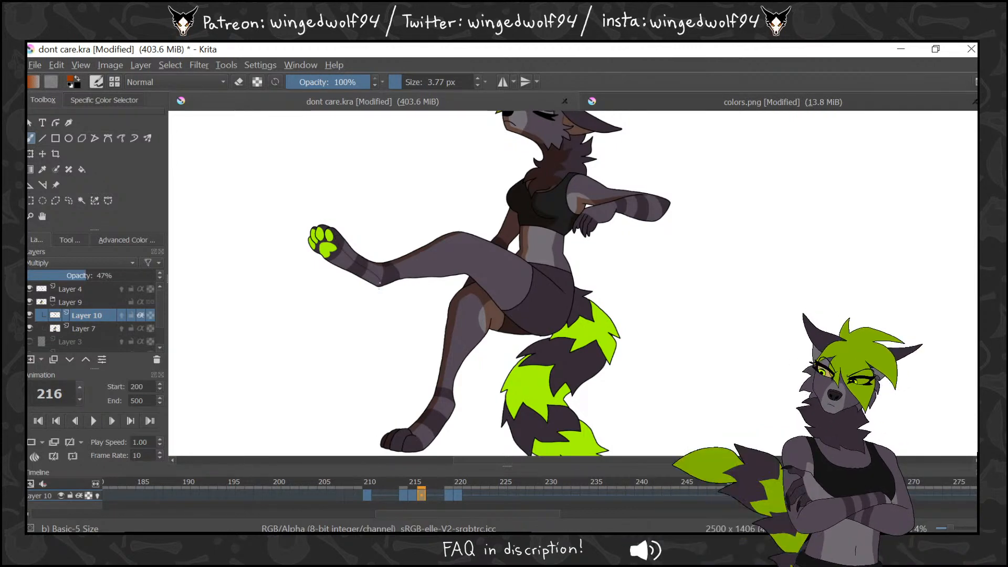
{"action": "key", "text": "f"}
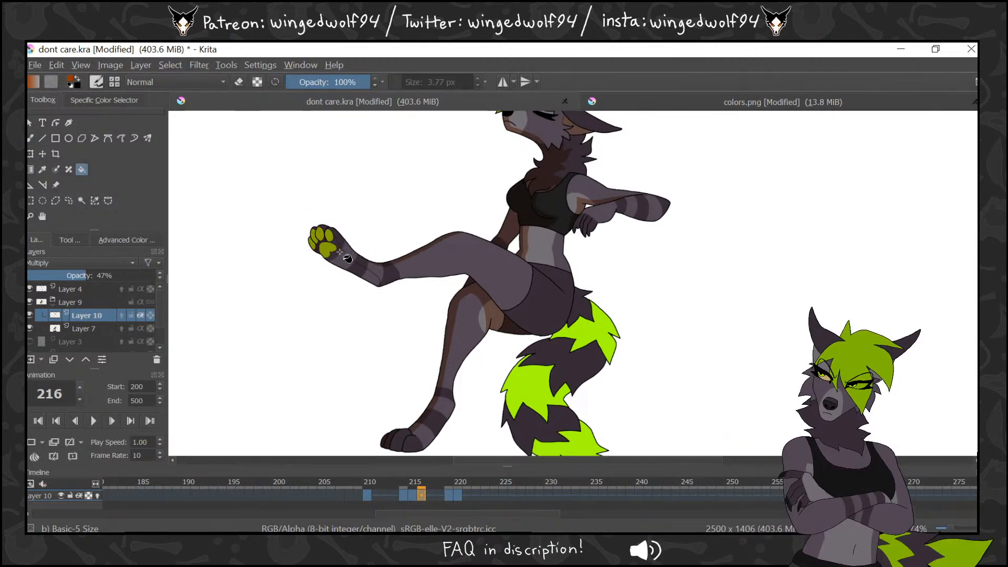
{"action": "left_click", "coordinate": [364, 276]}
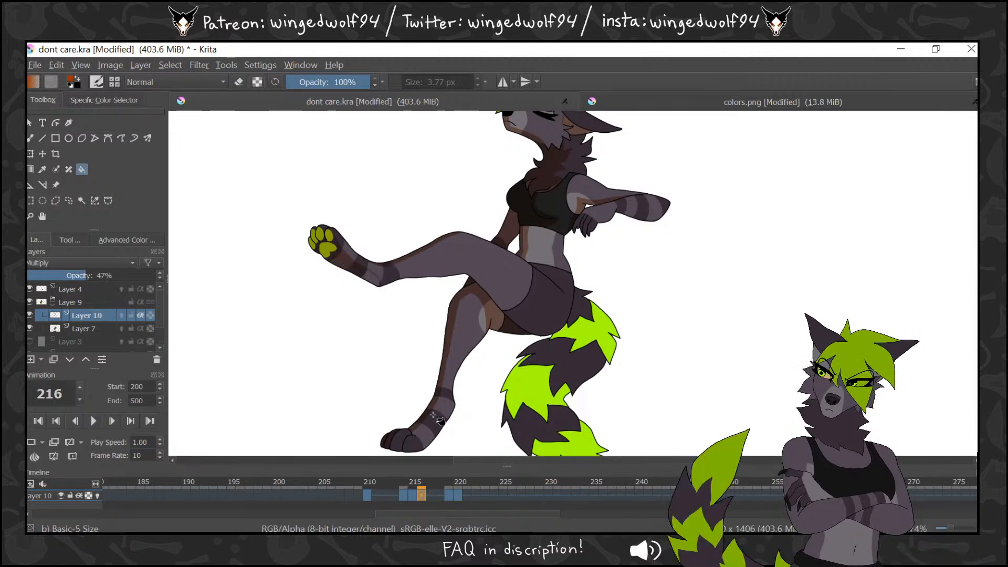
Outline the foot shadow on frame 220 and fill the raised foot's underside and paw pads with rust brown
{"action": "left_click", "coordinate": [445, 496]}
{"action": "key", "text": "period"}
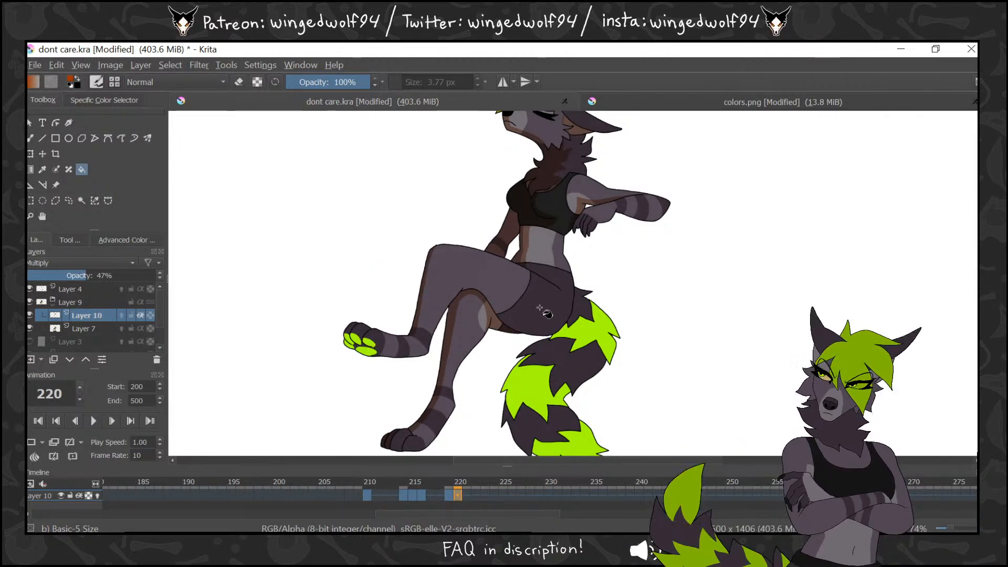
{"action": "left_click", "coordinate": [31, 138]}
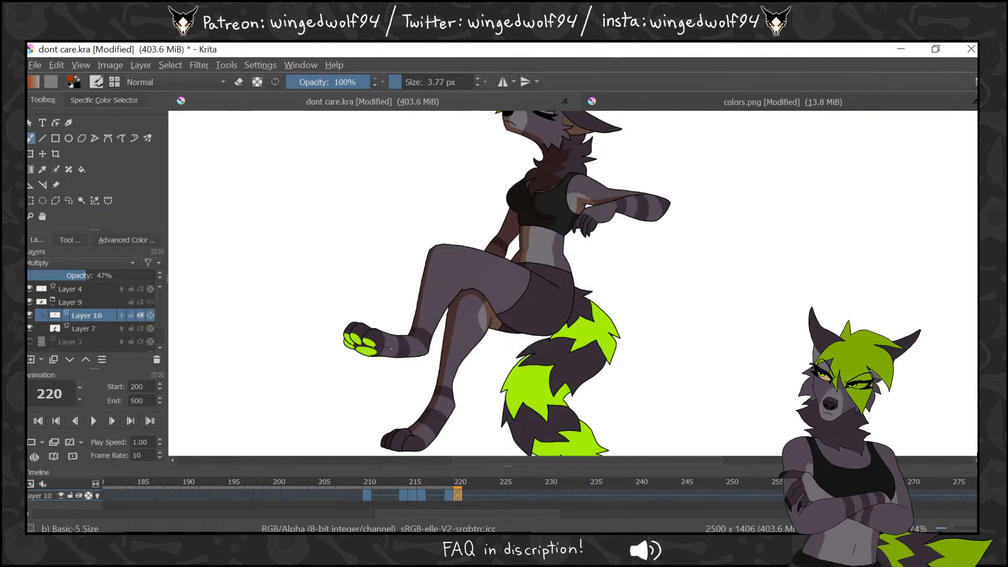
{"action": "key", "text": "f"}
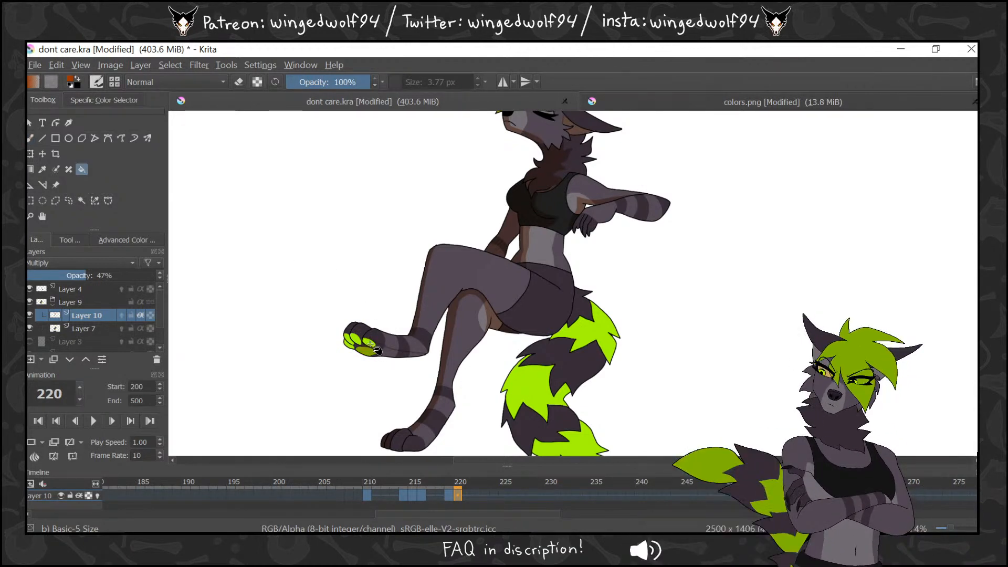
{"action": "left_click", "coordinate": [369, 343]}
{"action": "left_click", "coordinate": [356, 339]}
{"action": "left_click", "coordinate": [347, 337]}
{"action": "left_click", "coordinate": [348, 345]}
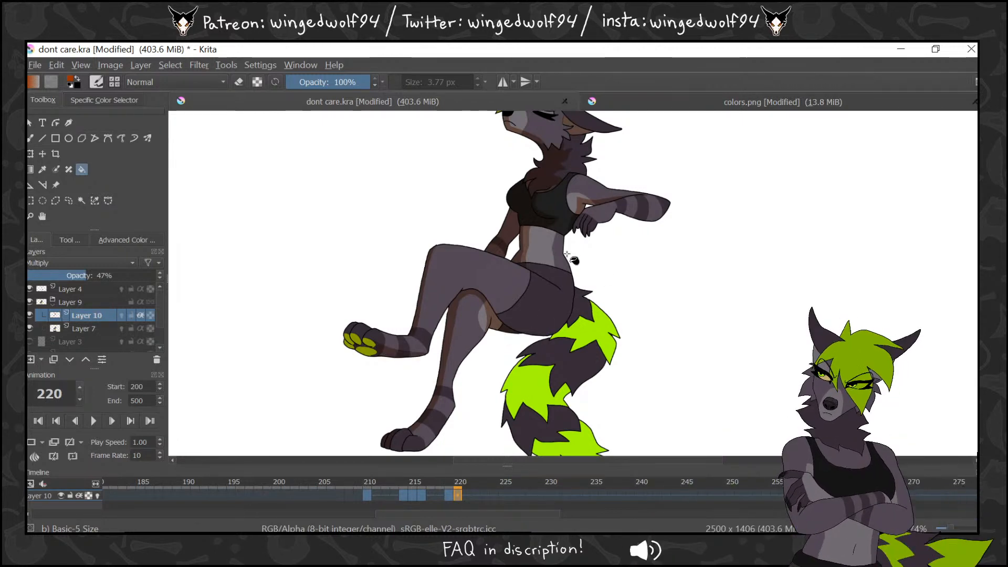
Compare the leg and foot shadows by stepping back and forth through the frames between 210 and 220
{"action": "key", "text": "Left"}
{"action": "key", "text": "Left"}
{"action": "key", "text": "Left"}
{"action": "key", "text": "Left"}
{"action": "key", "text": "Left"}
{"action": "key", "text": "Left"}
{"action": "key", "text": "Left"}
{"action": "key", "text": "Left"}
{"action": "key", "text": "Left"}
{"action": "key", "text": "Left"}
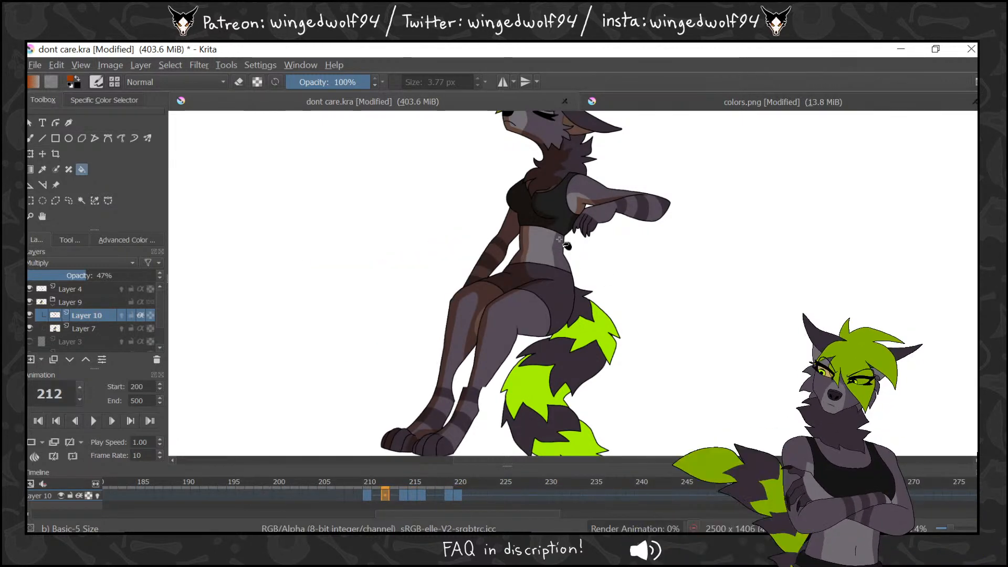
{"action": "key", "text": "Right"}
{"action": "key", "text": "Right"}
{"action": "key", "text": "Right"}
{"action": "key", "text": "Right"}
{"action": "key", "text": "Right"}
{"action": "key", "text": "Right"}
{"action": "key", "text": "Right"}
{"action": "key", "text": "Right"}
{"action": "key", "text": "Right"}
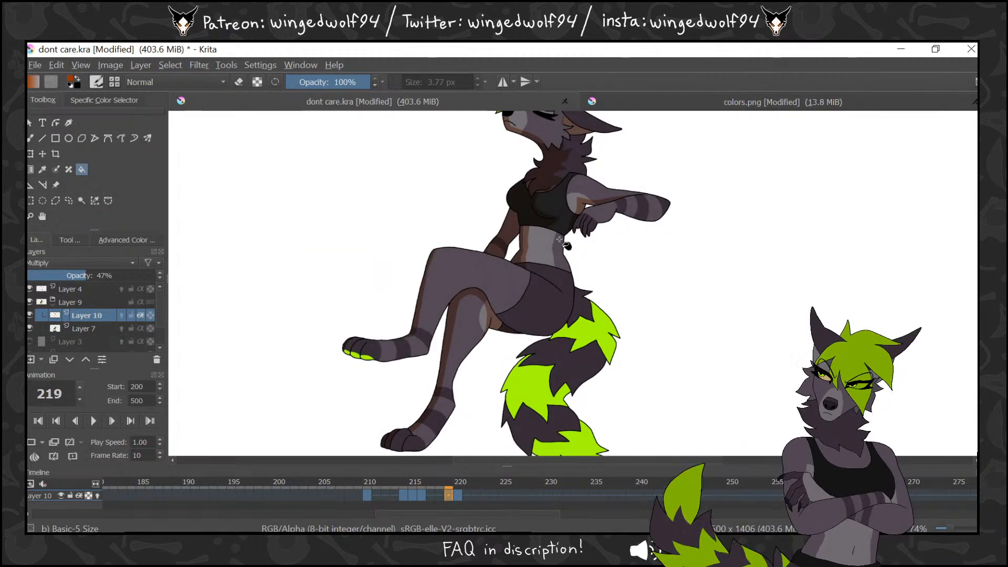
{"action": "key", "text": "Left"}
{"action": "key", "text": "Left"}
{"action": "key", "text": "Left"}
Add a new layer above Layer 10 and draw a rust-brown shadow line along the whole tail on frame 210
{"action": "left_click", "coordinate": [43, 140]}
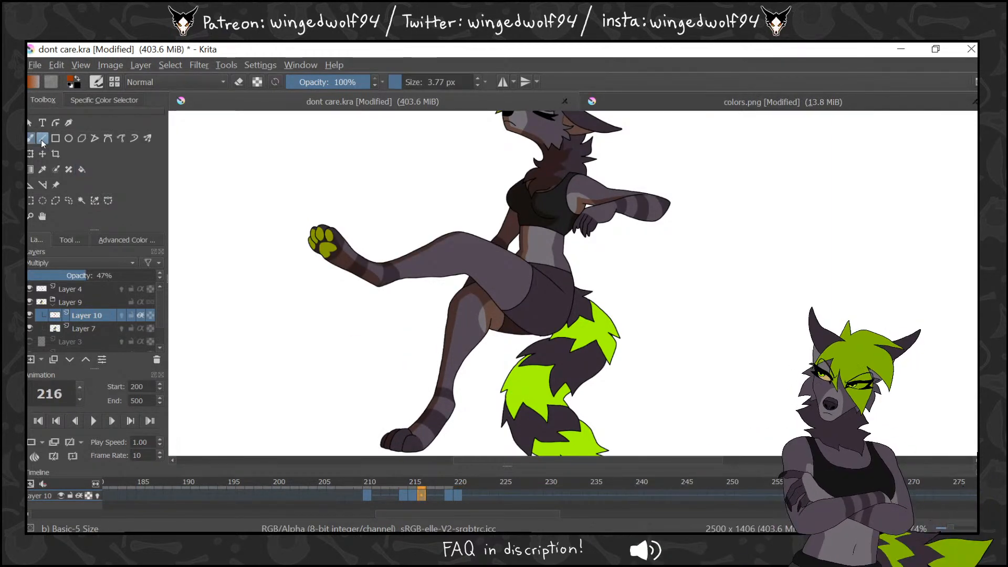
{"action": "scroll", "coordinate": [956, 299], "scroll_direction": "down", "scroll_amount": 2}
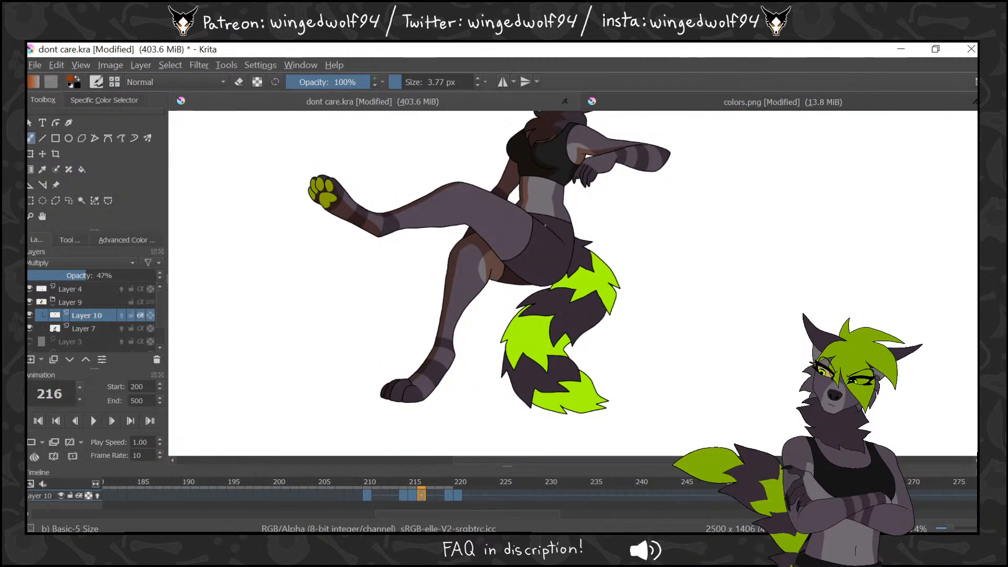
{"action": "left_click", "coordinate": [31, 360]}
{"action": "mouse_move", "coordinate": [412, 484]}
{"action": "left_mouse_down"}
{"action": "mouse_move", "coordinate": [352, 485]}
{"action": "mouse_move", "coordinate": [360, 487]}
{"action": "left_mouse_up"}
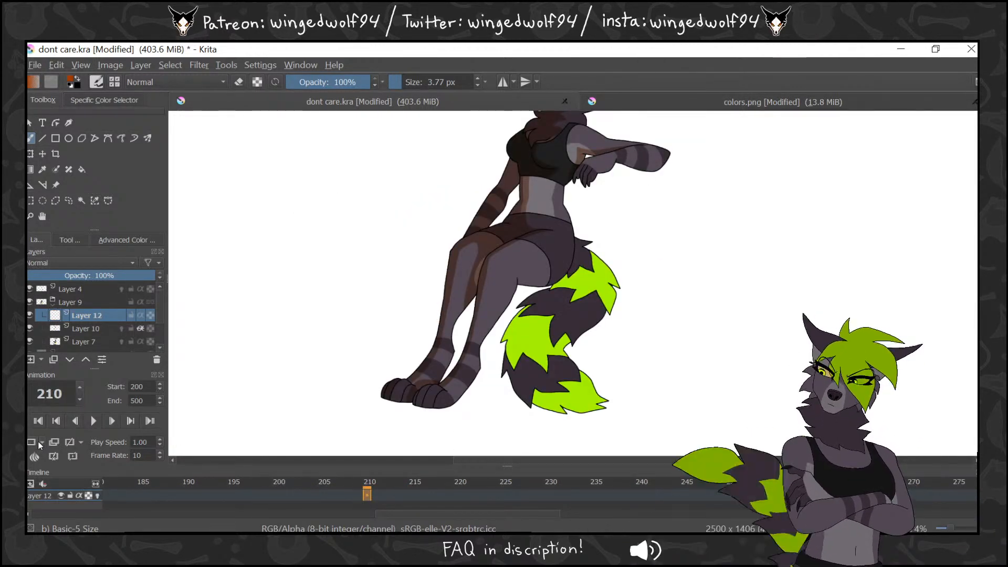
{"action": "left_click_drag", "start_coordinate": [583, 248], "coordinate": [585, 268]}
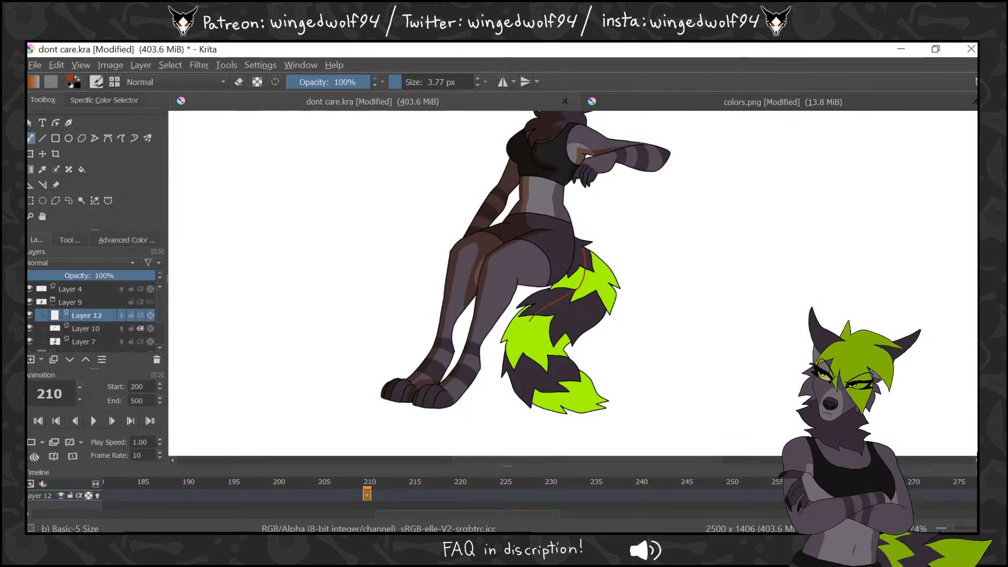
{"action": "left_click_drag", "start_coordinate": [539, 376], "coordinate": [567, 396]}
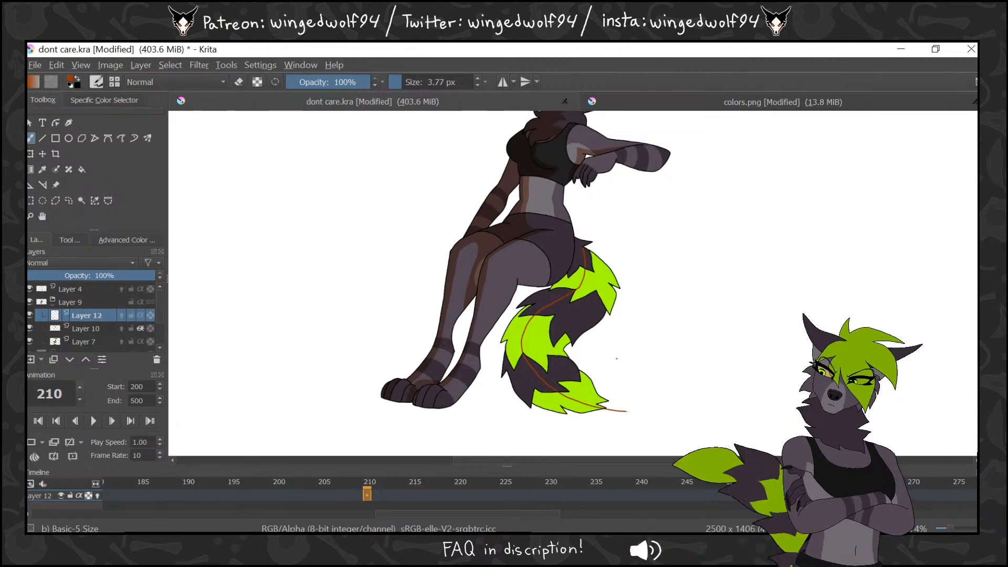
Fill the inner side of the tail, along the outlined shadow line, with rust brown on frame 210
{"action": "key", "text": "f"}
{"action": "left_click", "coordinate": [561, 404]}
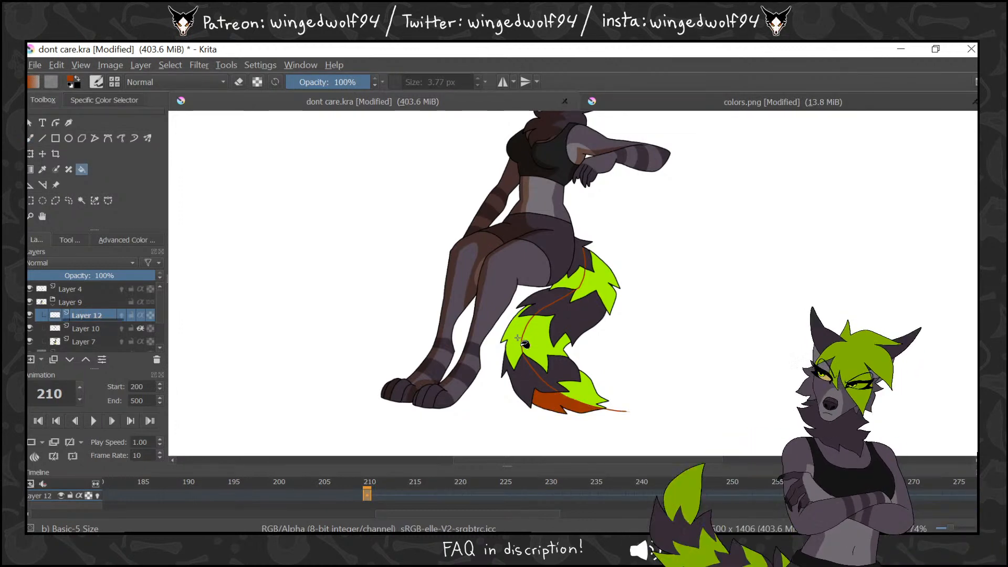
{"action": "left_click", "coordinate": [525, 345]}
{"action": "left_click", "coordinate": [536, 302]}
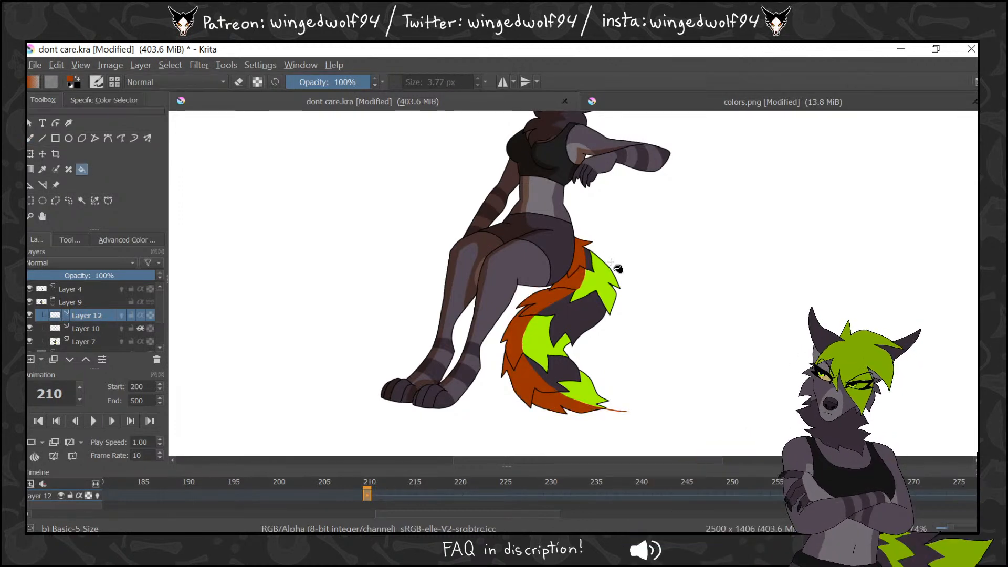
Raise Layer 10's opacity to 100% and merge the tail shadow layer down into it
{"action": "left_click", "coordinate": [89, 328]}
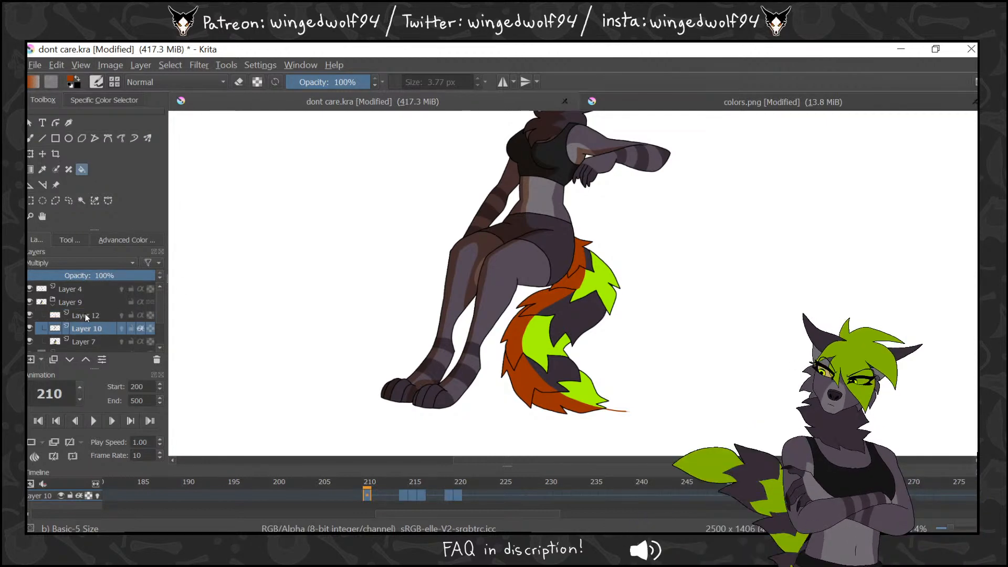
{"action": "left_click", "coordinate": [87, 315]}
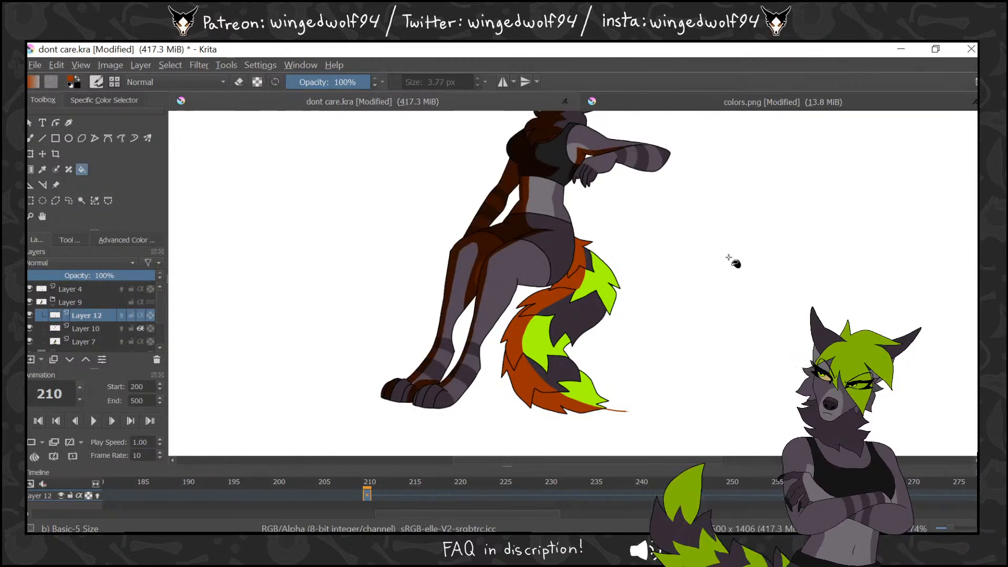
{"action": "key", "text": "ctrl+e"}
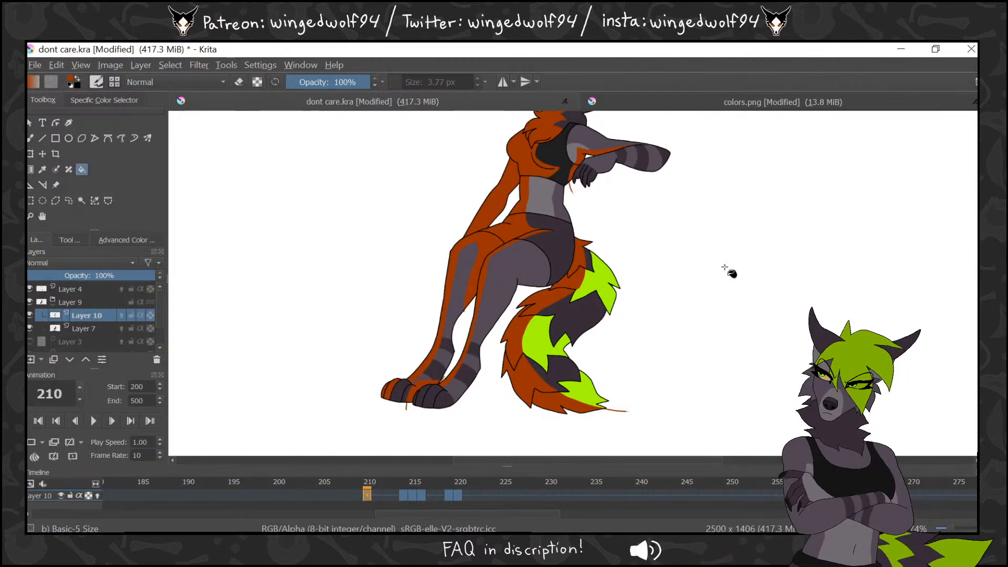
Set the merged shadow layer to Multiply at 48% opacity and make it inherit alpha from the layer below
{"action": "left_click", "coordinate": [61, 262]}
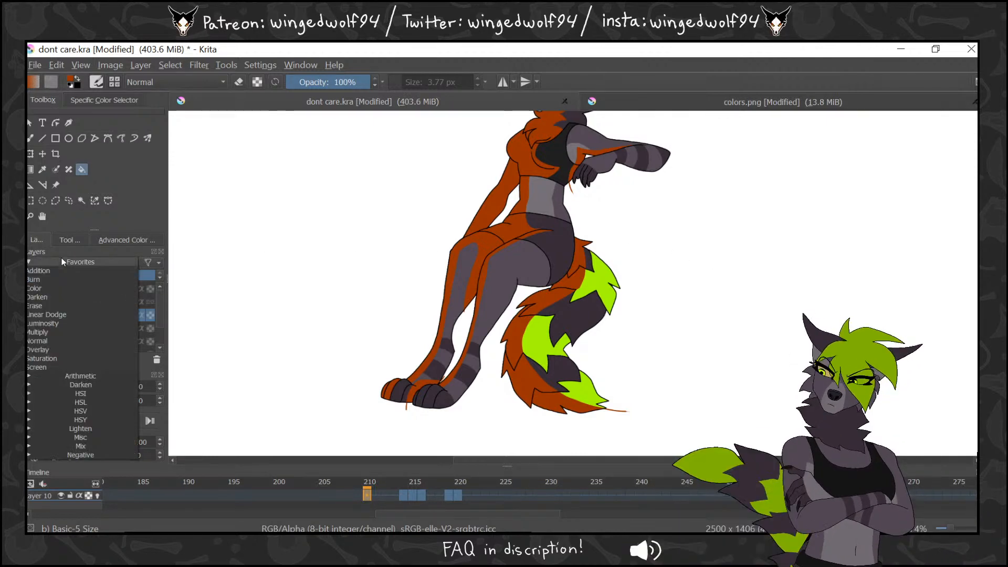
{"action": "left_click", "coordinate": [53, 332]}
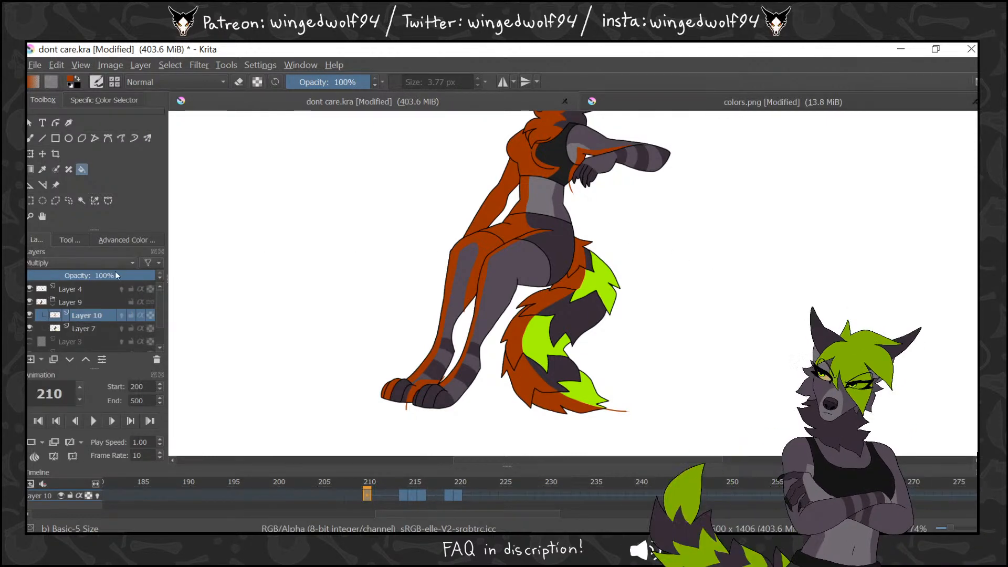
{"action": "left_click_drag", "start_coordinate": [115, 274], "coordinate": [88, 274]}
{"action": "left_click", "coordinate": [31, 216]}
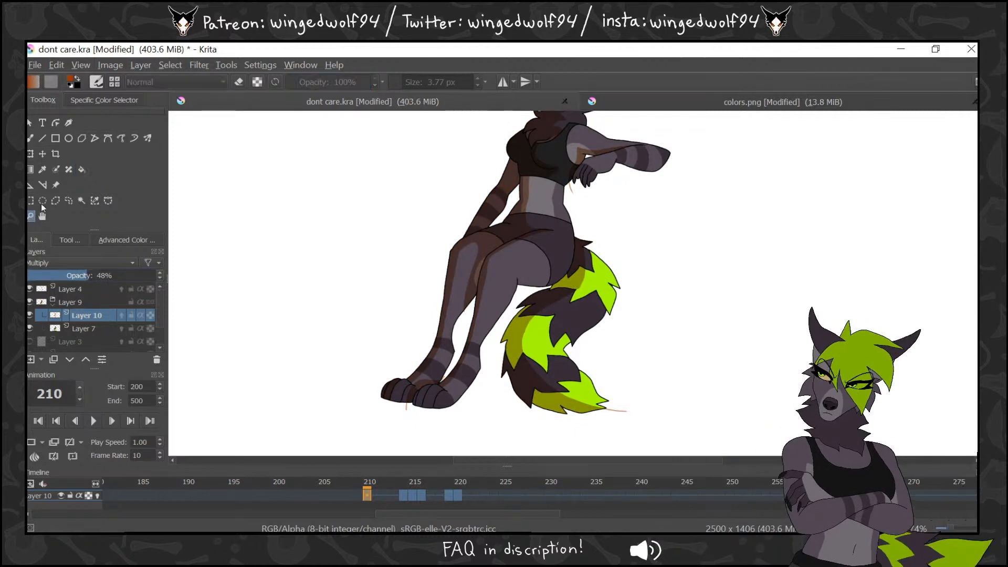
{"action": "left_click", "coordinate": [140, 315]}
View the whole figure and review the body, leg and tail shadows across frames 210 to 221
{"action": "left_click", "coordinate": [571, 245], "text": "ctrl"}
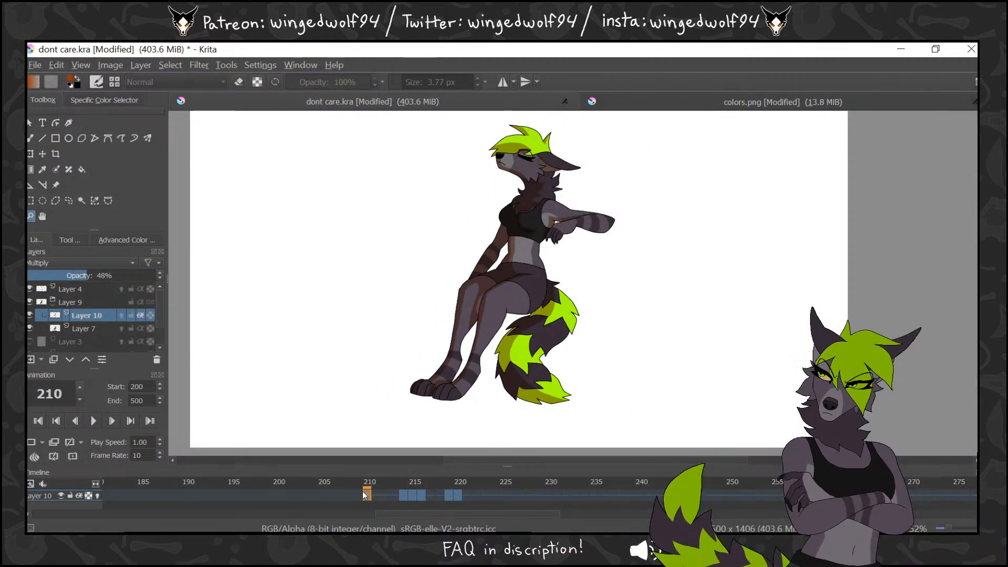
{"action": "key", "text": "Right"}
{"action": "key", "text": "Right"}
{"action": "key", "text": "Right"}
{"action": "key", "text": "Right"}
{"action": "key", "text": "Right"}
{"action": "key", "text": "Right"}
{"action": "key", "text": "Right"}
{"action": "key", "text": "Right"}
{"action": "key", "text": "Right"}
{"action": "key", "text": "Right"}
{"action": "key", "text": "Right"}
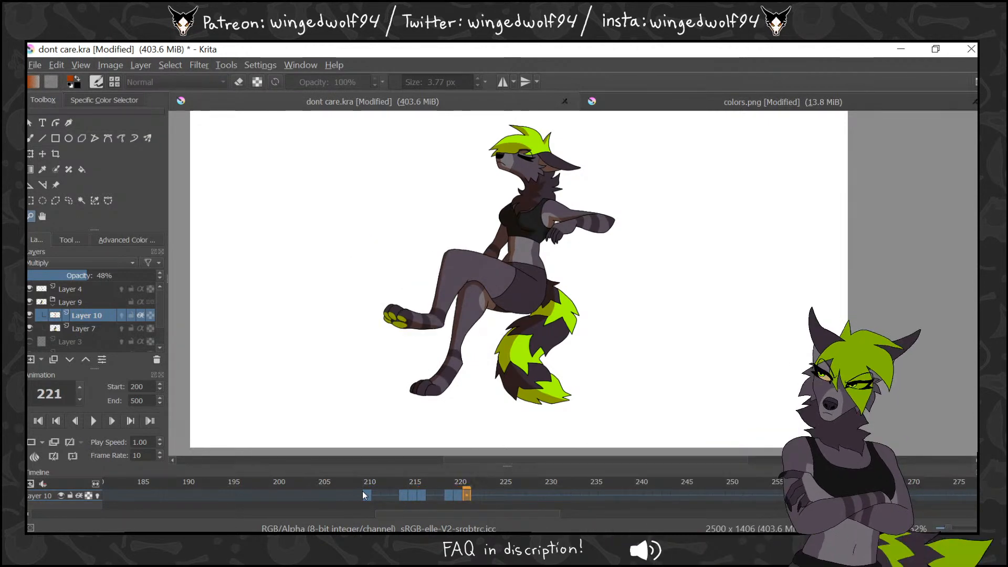
{"action": "key", "text": "Left"}
{"action": "key", "text": "Left"}
{"action": "key", "text": "Left"}
{"action": "key", "text": "Left"}
{"action": "key", "text": "Left"}
{"action": "key", "text": "Left"}
{"action": "key", "text": "Left"}
{"action": "key", "text": "Left"}
{"action": "key", "text": "Left"}
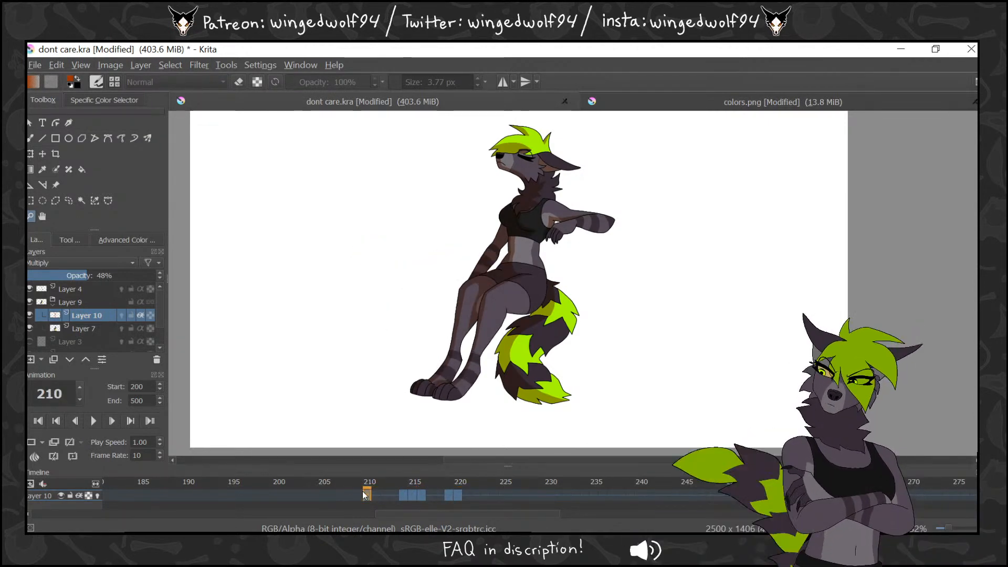
{"action": "left_click", "coordinate": [31, 359]}
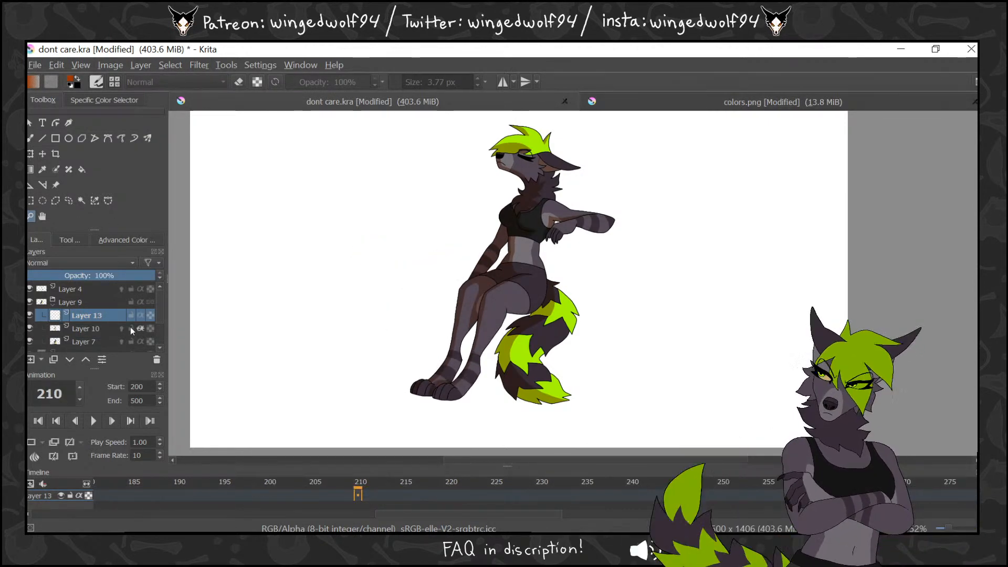
{"action": "left_click", "coordinate": [66, 277]}
{"action": "key", "text": "ctrl+z"}
{"action": "key", "text": "ctrl+z"}
Try to paint a small white highlight on the nose on Layer 4 at frame 210, and undo the stroke
{"action": "left_click", "coordinate": [85, 287]}
{"action": "left_click", "coordinate": [127, 239]}
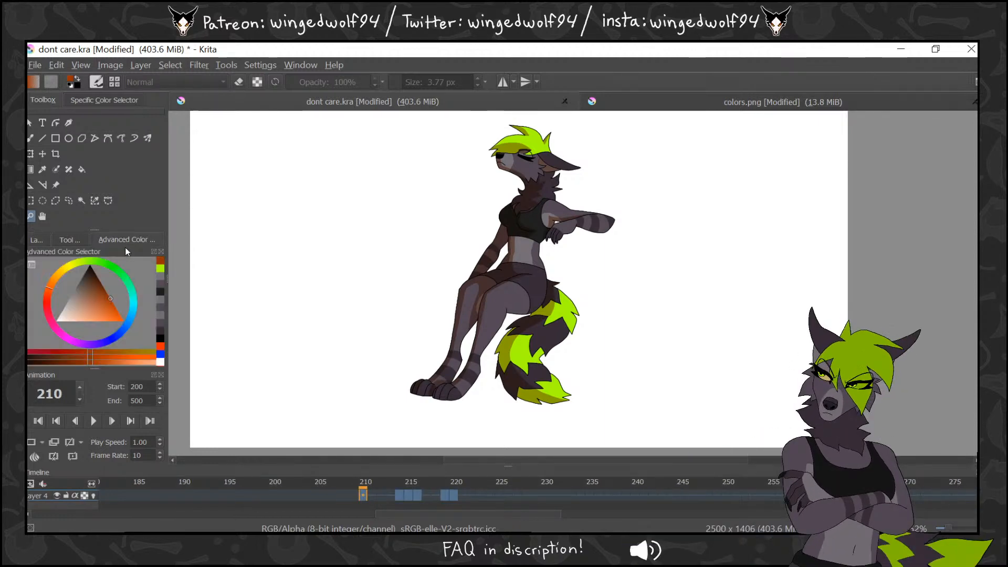
{"action": "left_click_drag", "start_coordinate": [283, 149], "coordinate": [353, 140]}
{"action": "key", "text": "b"}
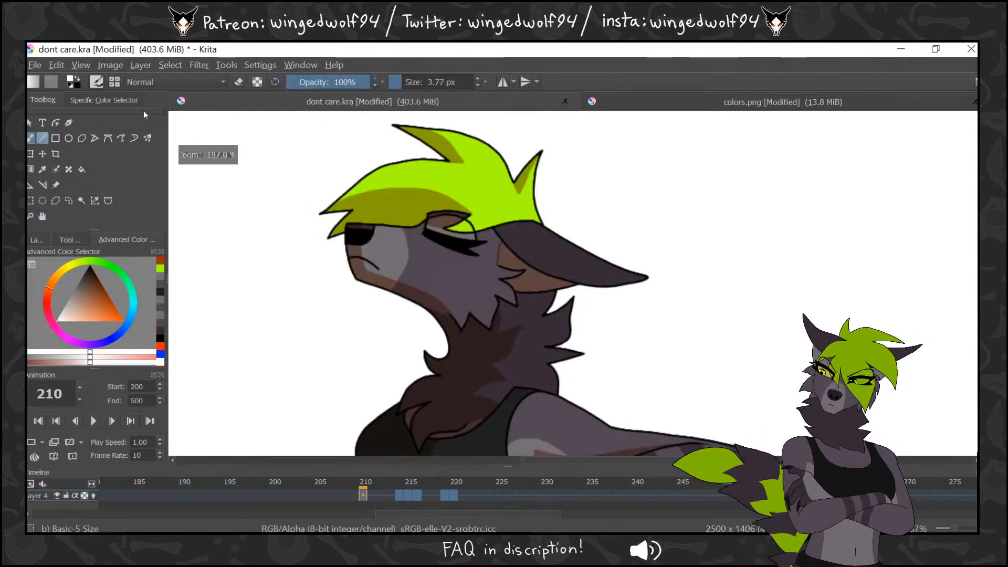
{"action": "left_click", "coordinate": [70, 239]}
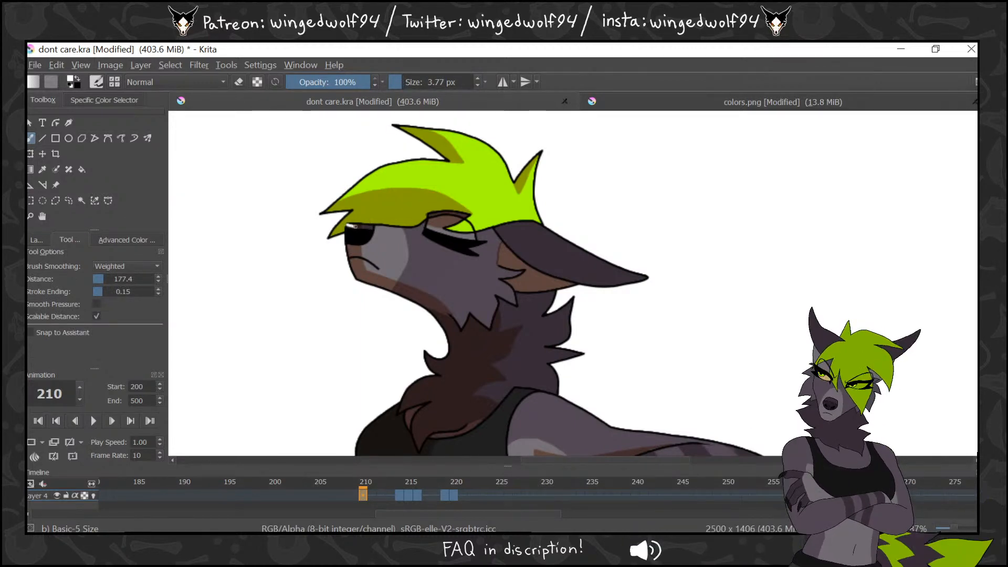
{"action": "key", "text": "ctrl+z"}
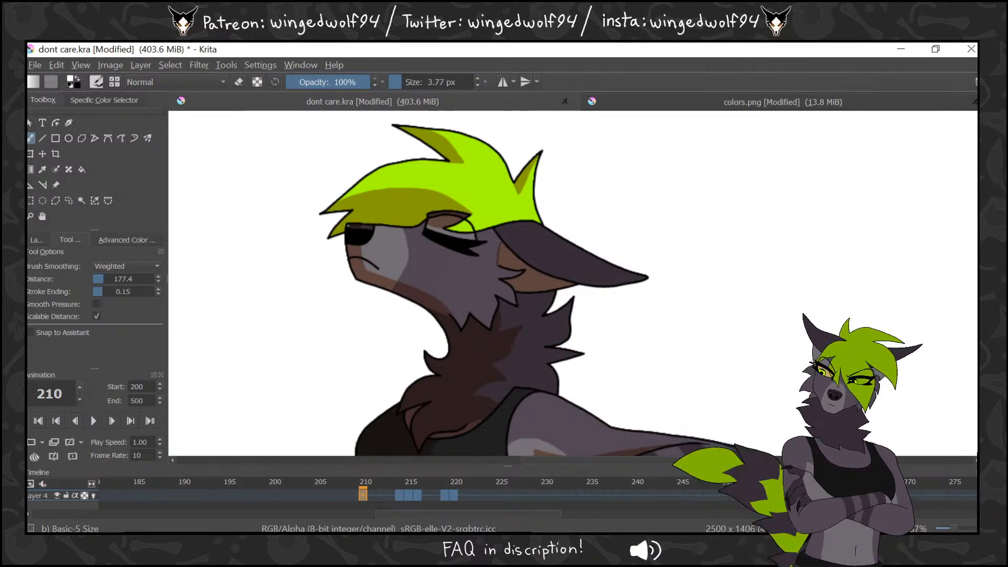
Draw a light highlight stroke along the top of the wolf's nose on frame 210
{"action": "left_click_drag", "start_coordinate": [348, 226], "coordinate": [370, 228]}
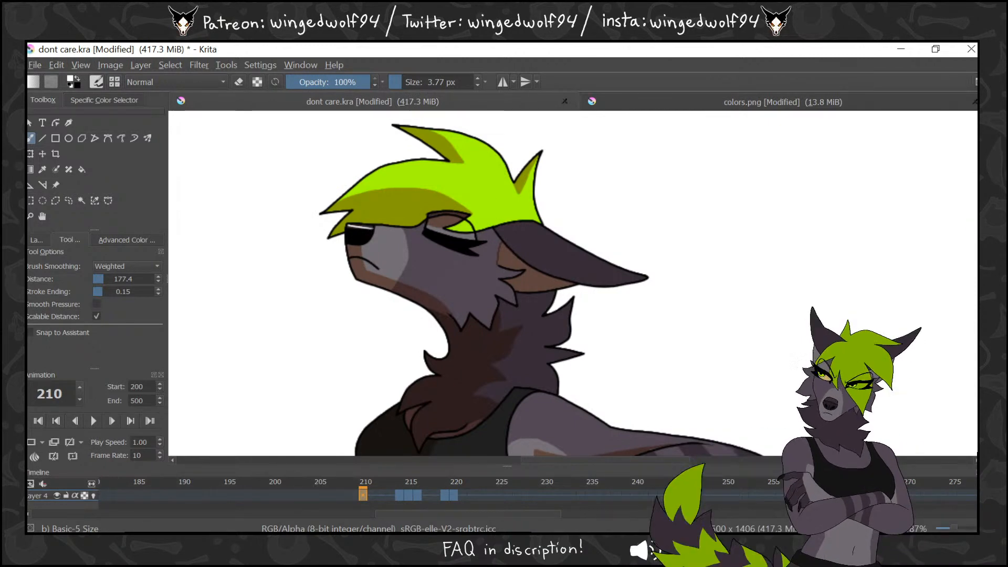
Pick the tail's bright green as the brush colour and add a new layer above Layer 10
{"action": "left_click_drag", "start_coordinate": [975, 223], "coordinate": [975, 359]}
{"action": "left_click", "coordinate": [428, 283], "text": "ctrl"}
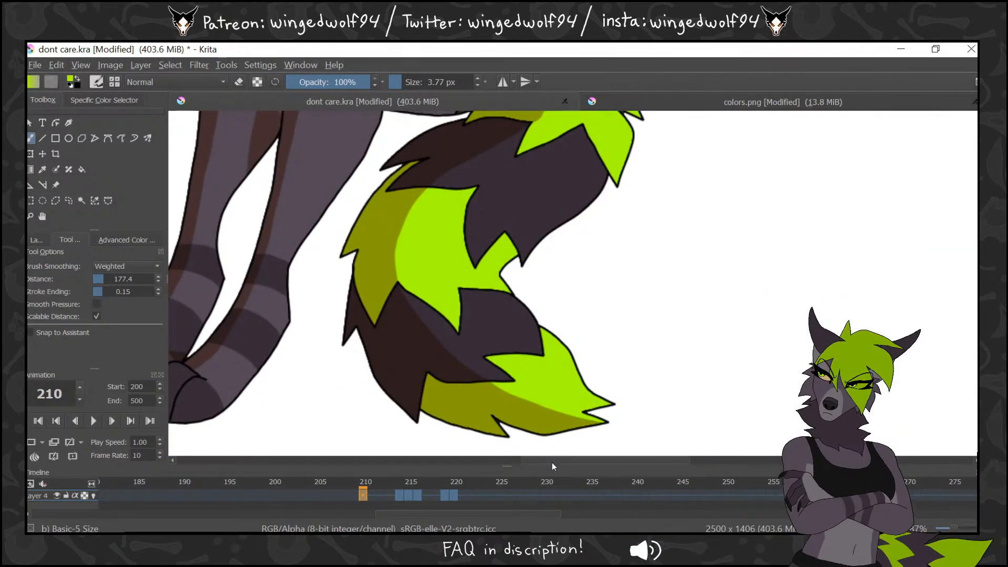
{"action": "left_click_drag", "start_coordinate": [552, 462], "coordinate": [495, 462]}
{"action": "left_click", "coordinate": [36, 239]}
{"action": "left_click", "coordinate": [81, 315]}
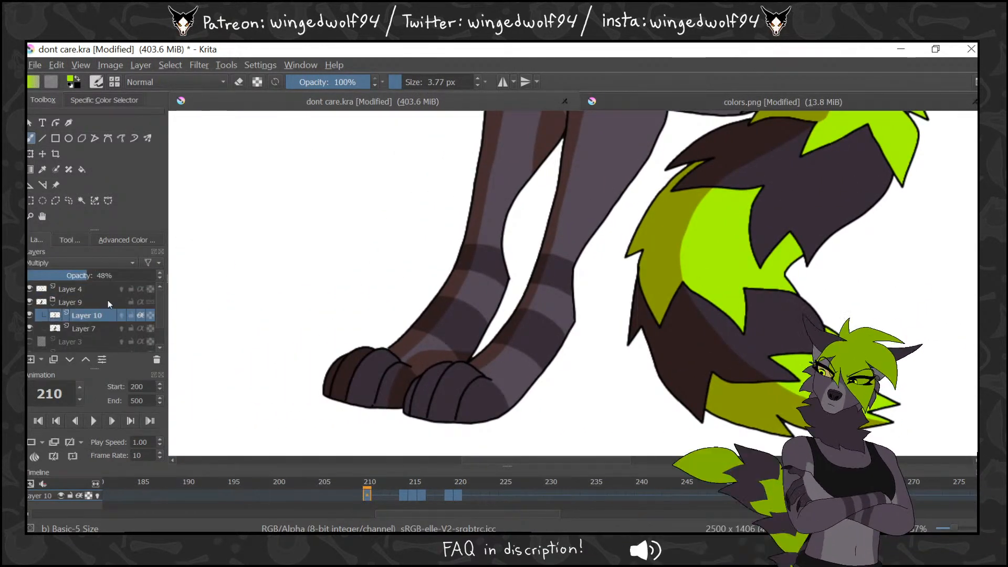
{"action": "left_click", "coordinate": [30, 359]}
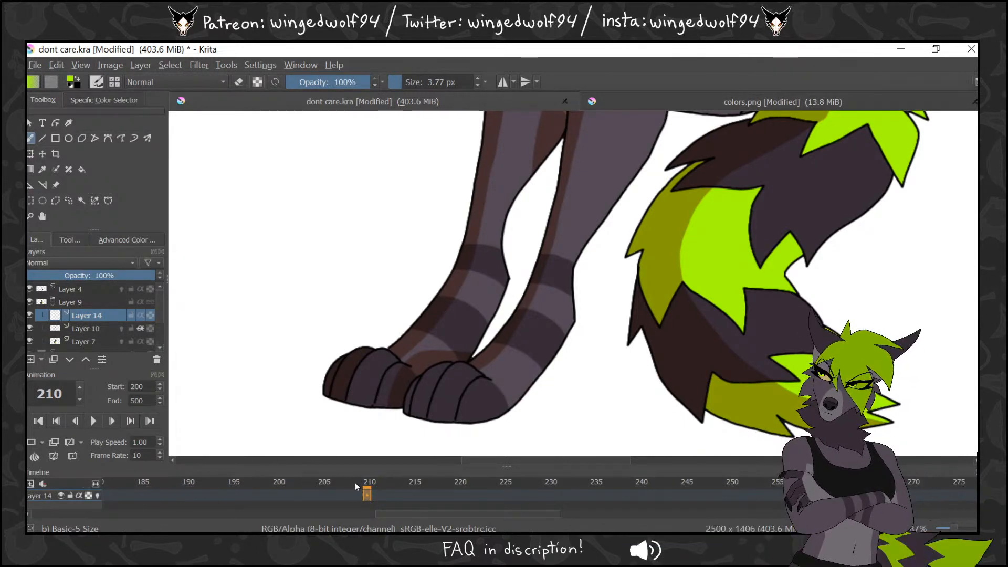
Create a blank keyframe at frame 215 and paint bright green highlights on the raised paw's pads with a 7.71 px brush
{"action": "left_click", "coordinate": [385, 486]}
{"action": "mouse_move", "coordinate": [411, 486]}
{"action": "left_mouse_down"}
{"action": "mouse_move", "coordinate": [442, 484]}
{"action": "mouse_move", "coordinate": [405, 483]}
{"action": "mouse_move", "coordinate": [415, 485]}
{"action": "left_mouse_up"}
{"action": "left_click", "coordinate": [35, 440]}
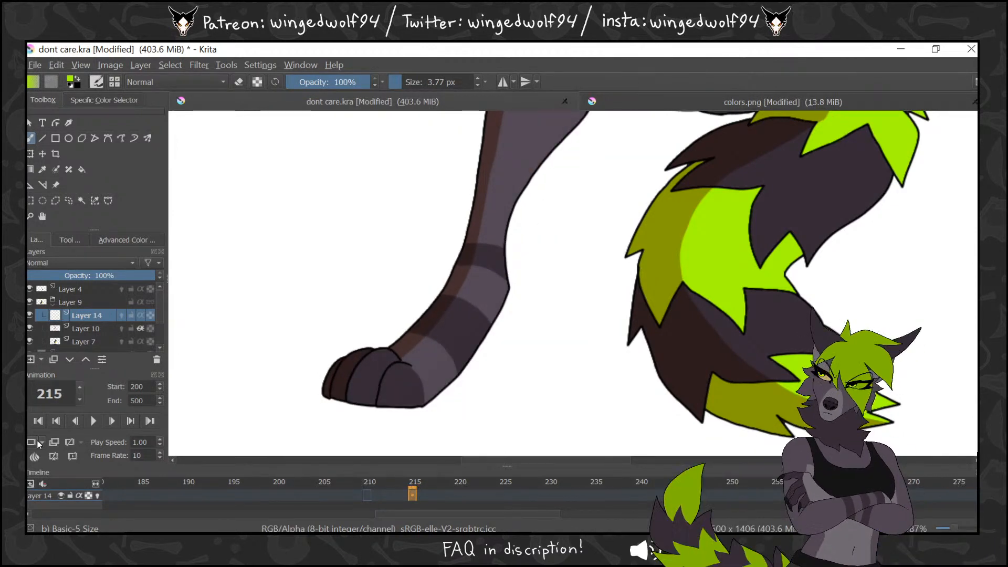
{"action": "scroll", "coordinate": [572, 283], "scroll_direction": "up", "scroll_amount": 5}
{"action": "scroll", "coordinate": [572, 283], "scroll_direction": "up", "scroll_amount": 1}
{"action": "left_click_drag", "start_coordinate": [587, 460], "coordinate": [529, 460]}
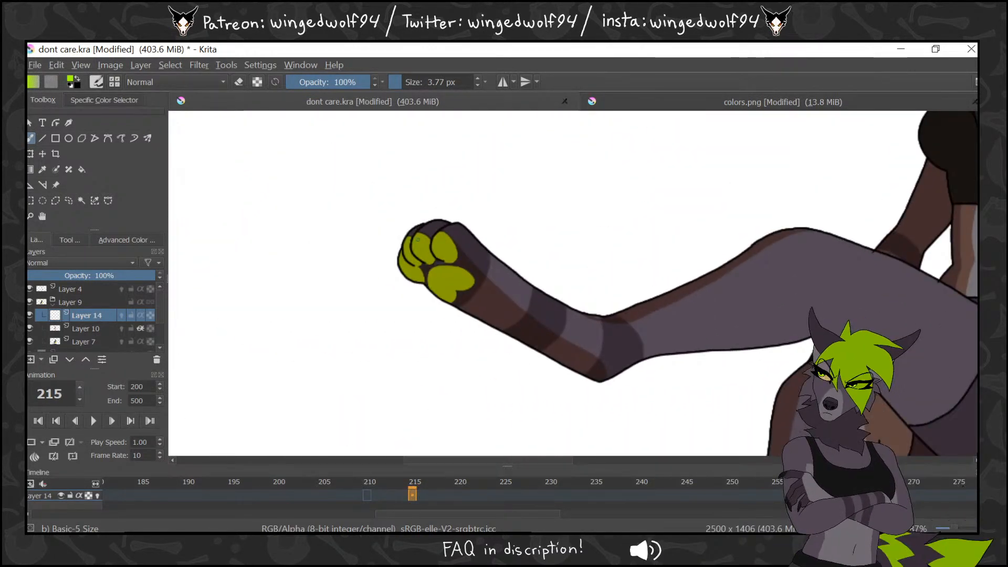
{"action": "left_click", "coordinate": [404, 82]}
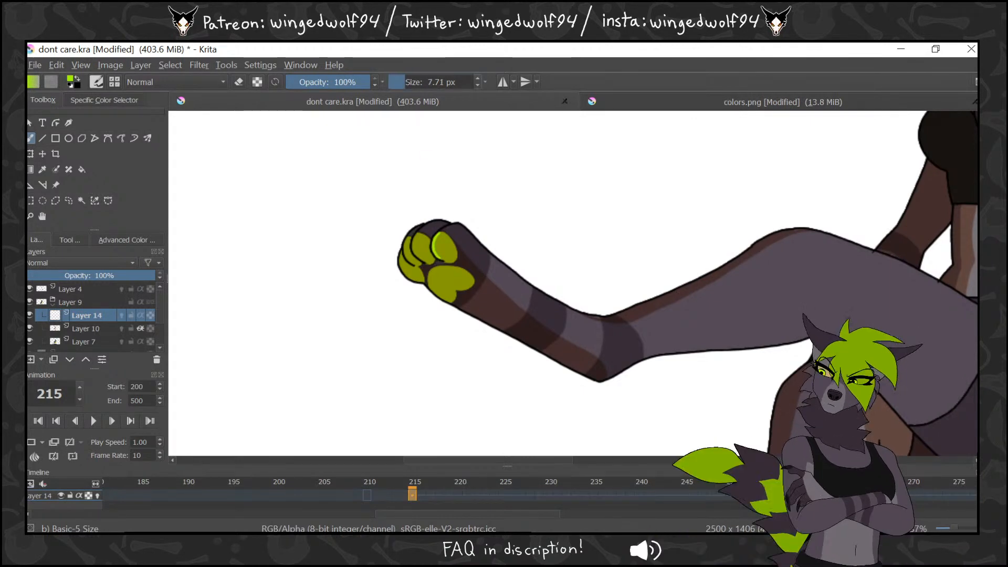
{"action": "mouse_move", "coordinate": [442, 233]}
{"action": "left_mouse_down"}
{"action": "mouse_move", "coordinate": [444, 261]}
{"action": "mouse_move", "coordinate": [410, 262]}
{"action": "left_mouse_up"}
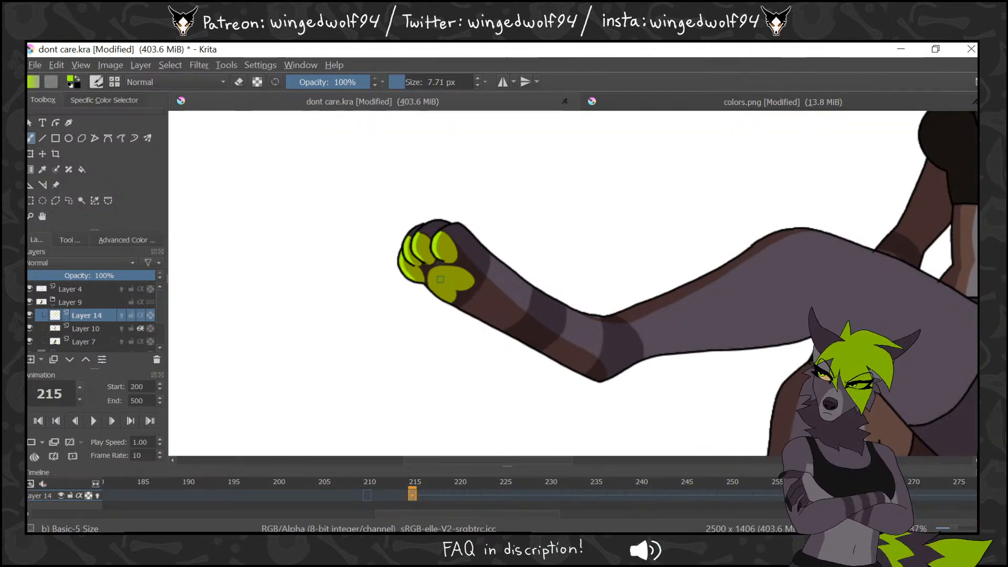
Paint bright green highlights along the edges of the paw pads on frames 216 and 220
{"action": "key", "text": "Right"}
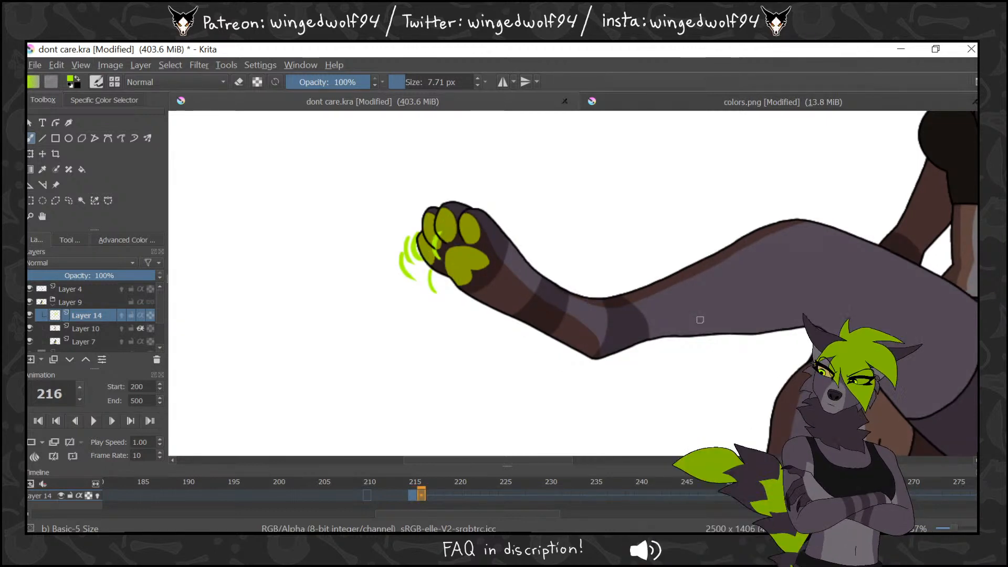
{"action": "left_click_drag", "start_coordinate": [466, 214], "coordinate": [462, 223]}
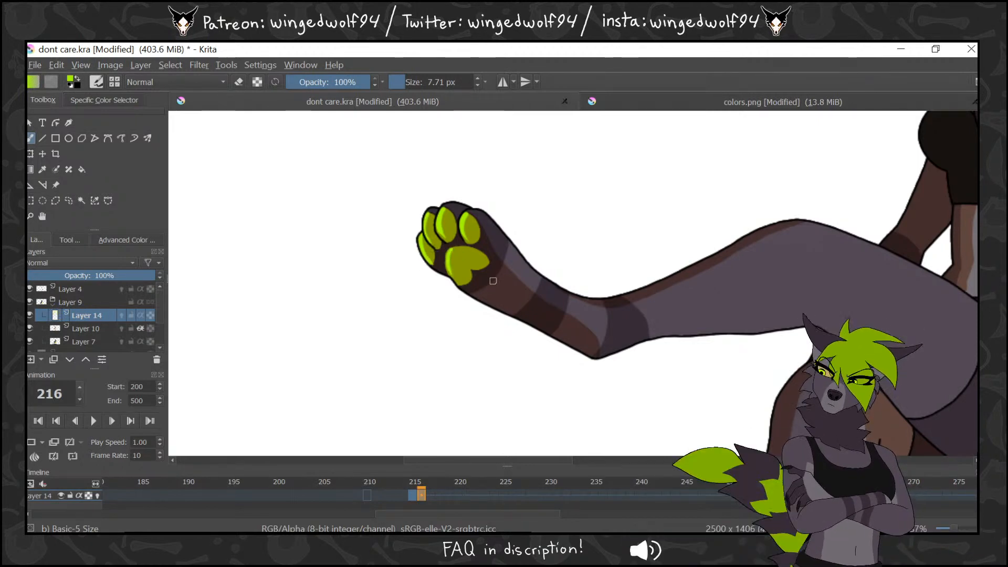
{"action": "key", "text": "Right"}
{"action": "key", "text": "Right"}
{"action": "key", "text": "Right"}
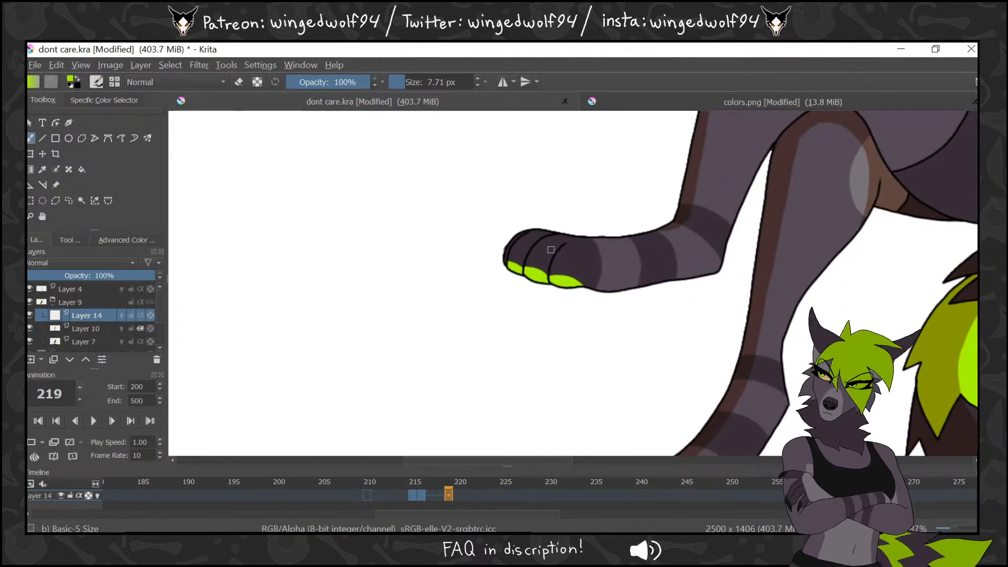
{"action": "key", "text": "Right"}
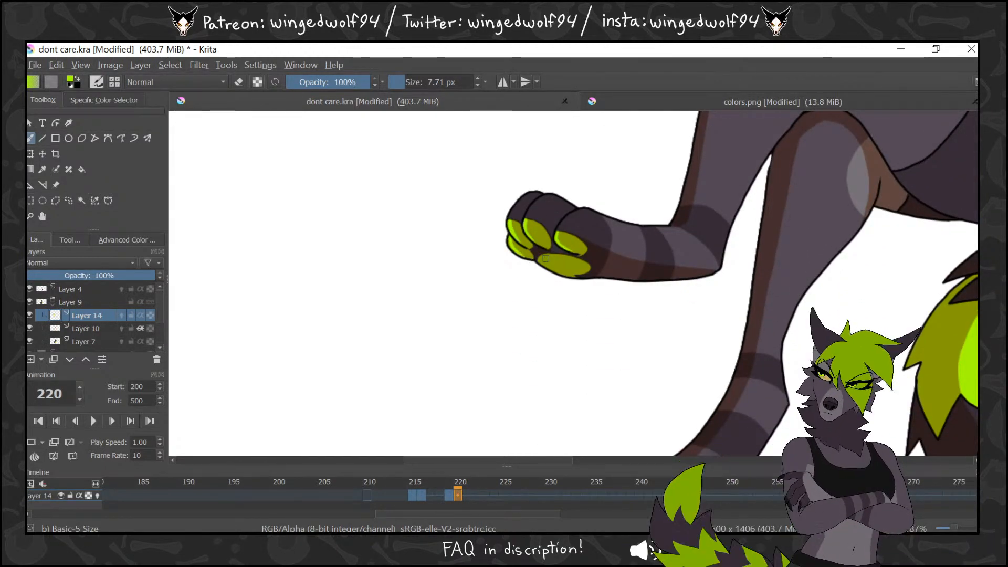
Play the animation from frame 210 with the whole character in view to check the paw pad highlights
{"action": "left_click", "coordinate": [31, 216]}
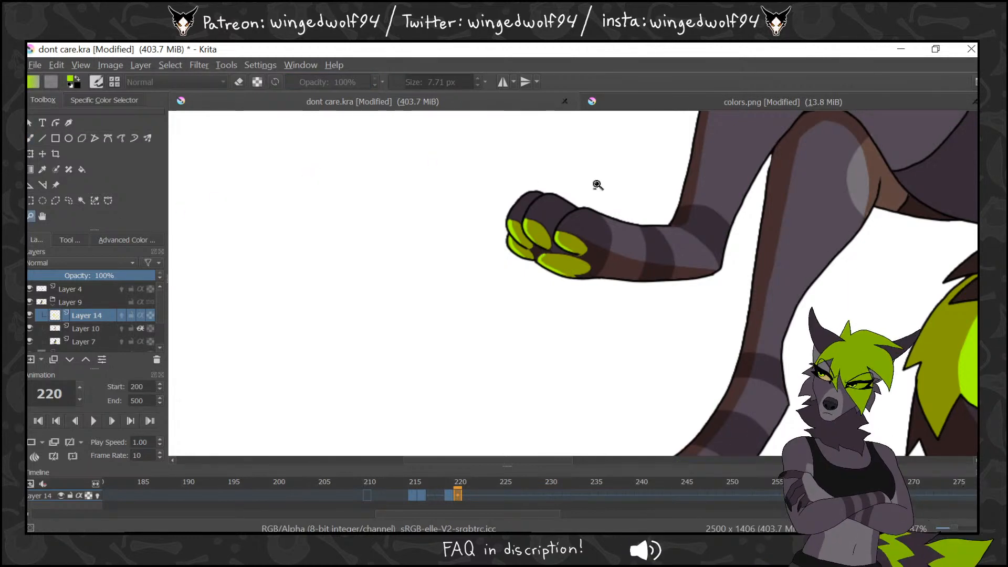
{"action": "left_click", "coordinate": [674, 187], "text": "ctrl"}
{"action": "left_click", "coordinate": [674, 187], "text": "ctrl"}
{"action": "left_click", "coordinate": [675, 186], "text": "ctrl"}
{"action": "left_click_drag", "start_coordinate": [979, 278], "coordinate": [978, 314]}
{"action": "scroll", "coordinate": [916, 260], "scroll_direction": "up", "scroll_amount": 3}
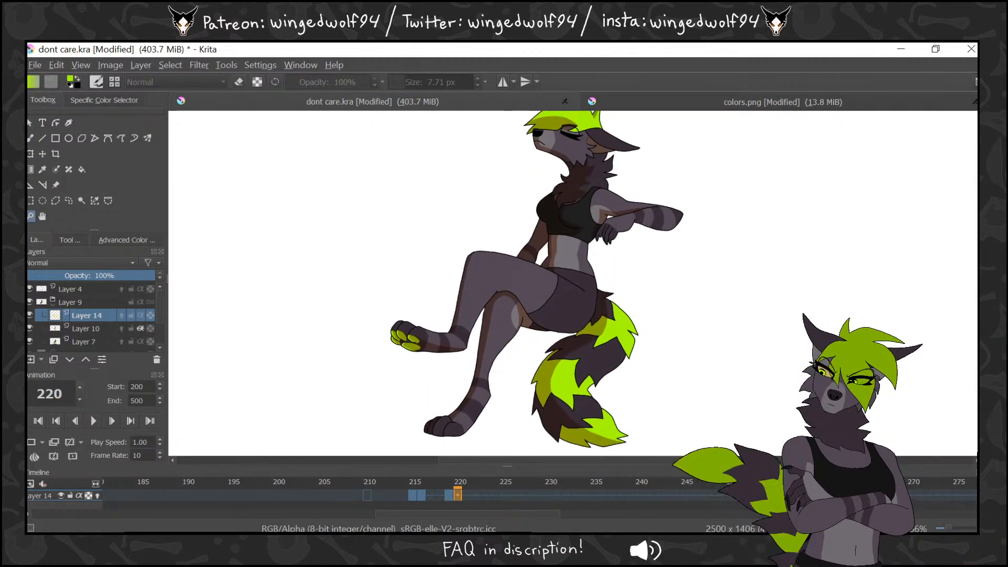
{"action": "left_click", "coordinate": [361, 487]}
{"action": "key", "text": "space"}
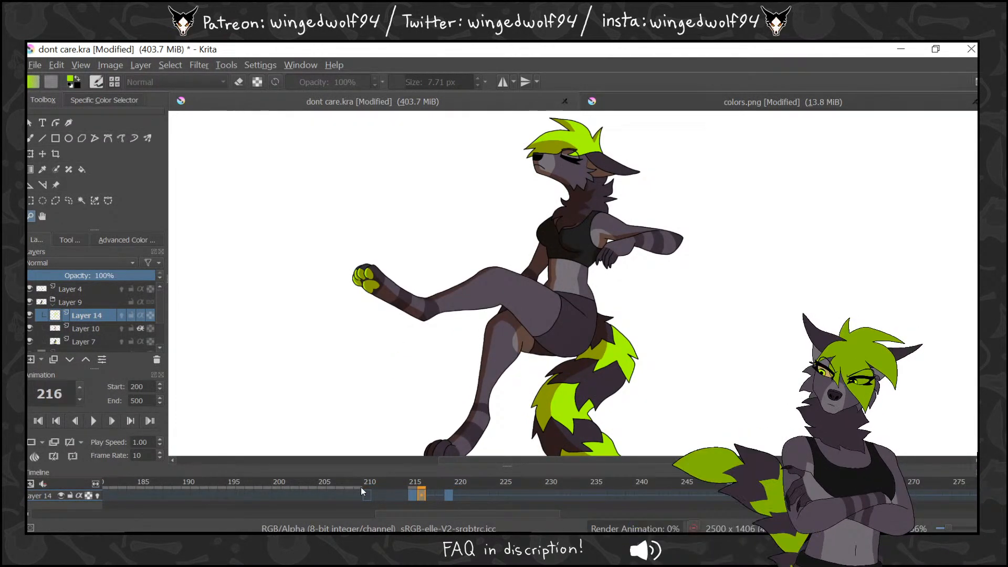
{"action": "key", "text": "space"}
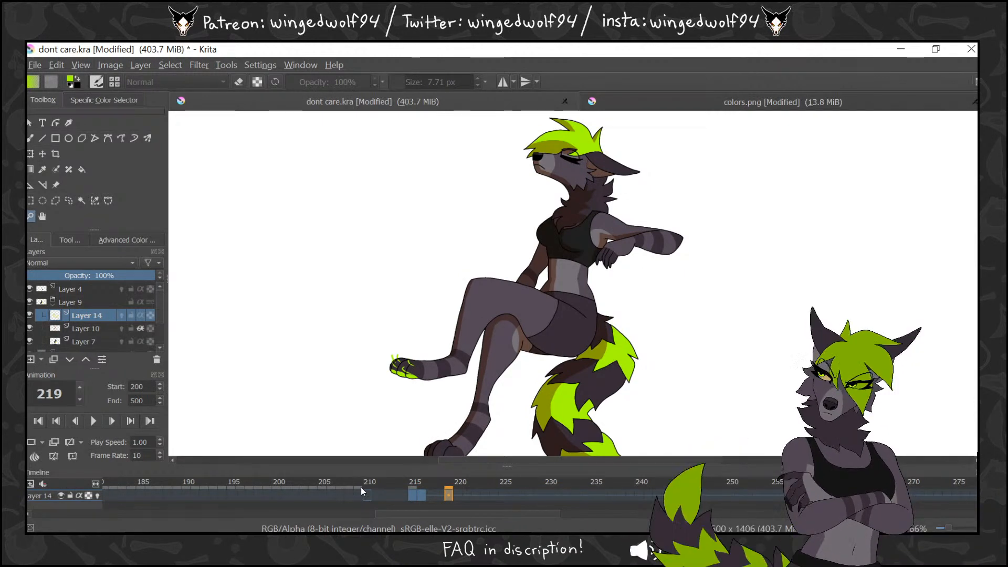
{"action": "key", "text": "Left"}
{"action": "key", "text": "Right"}
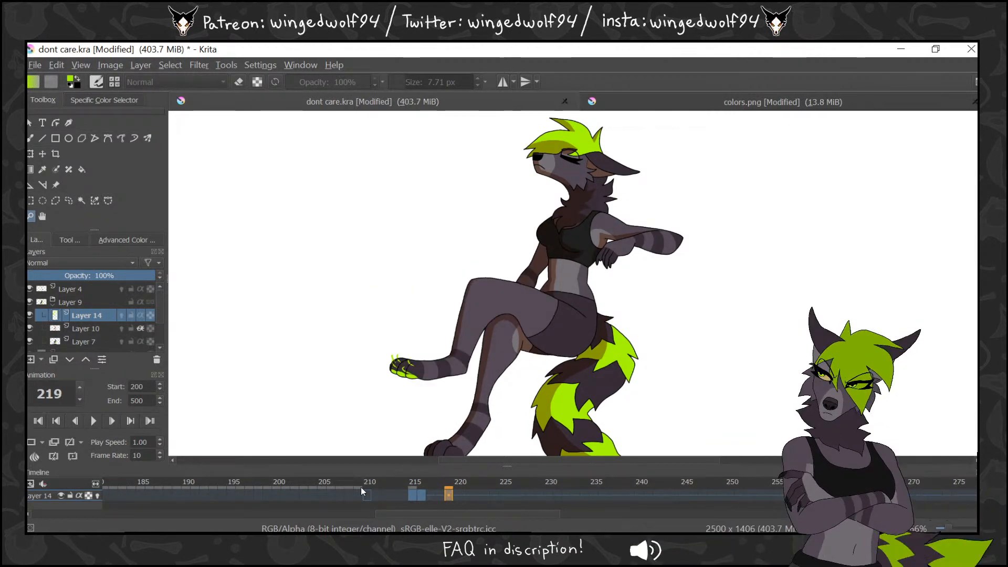
Replace the stray highlights on Layer 14 at frame 219 with a blank keyframe
{"action": "key", "text": "Right"}
{"action": "mouse_move", "coordinate": [448, 494]}
{"action": "left_mouse_down"}
{"action": "mouse_move", "coordinate": [458, 496]}
{"action": "mouse_move", "coordinate": [436, 496]}
{"action": "mouse_move", "coordinate": [446, 496]}
{"action": "left_mouse_up"}
{"action": "left_click", "coordinate": [448, 495]}
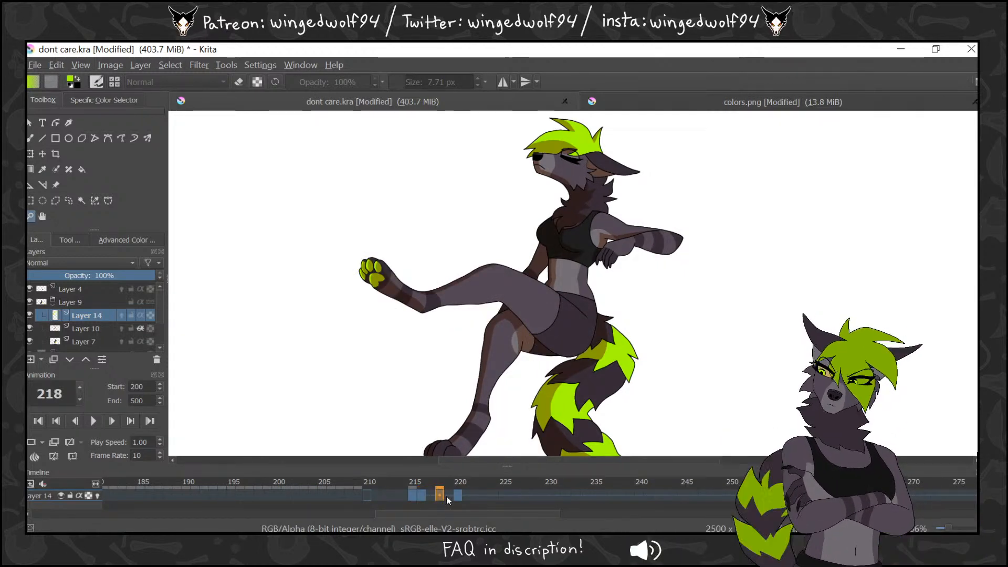
{"action": "left_click", "coordinate": [37, 441]}
Step back and forth through frames 210 to 221 to examine the leg movement and paw pad highlights
{"action": "left_click", "coordinate": [368, 495]}
{"action": "key", "text": "Right"}
{"action": "key", "text": "Right"}
{"action": "key", "text": "Right"}
{"action": "key", "text": "Right"}
{"action": "key", "text": "Right"}
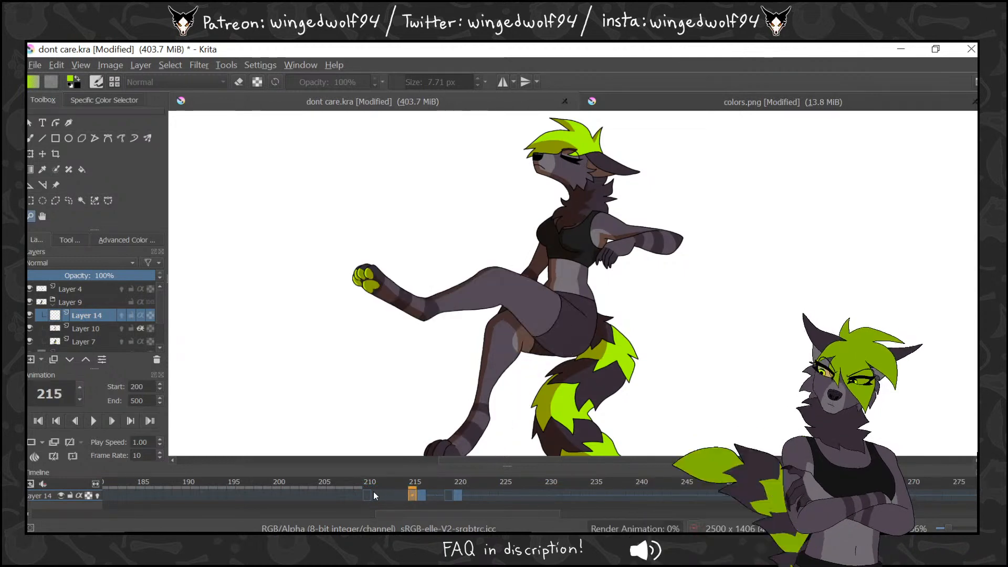
{"action": "key", "text": "Right"}
{"action": "key", "text": "Right"}
{"action": "key", "text": "Right"}
{"action": "key", "text": "Right"}
{"action": "key", "text": "Right"}
{"action": "key", "text": "Right"}
{"action": "key", "text": "Right"}
{"action": "key", "text": "Right"}
{"action": "key", "text": "Left"}
{"action": "key", "text": "Left"}
{"action": "key", "text": "Left"}
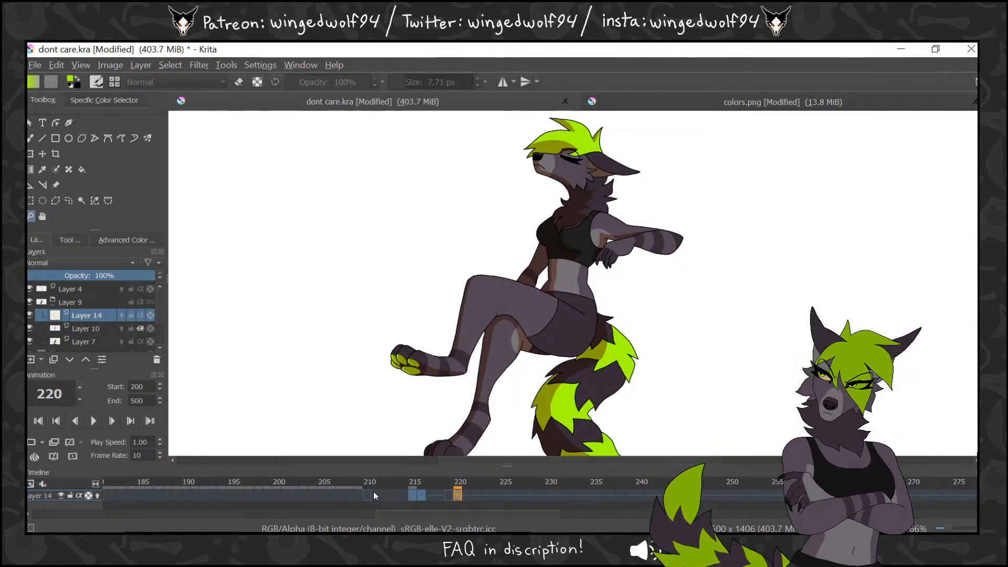
{"action": "key", "text": "Left"}
{"action": "key", "text": "Left"}
{"action": "key", "text": "Left"}
{"action": "key", "text": "Left"}
{"action": "key", "text": "Left"}
{"action": "key", "text": "Left"}
{"action": "key", "text": "Left"}
{"action": "key", "text": "Right"}
{"action": "key", "text": "Right"}
{"action": "key", "text": "Right"}
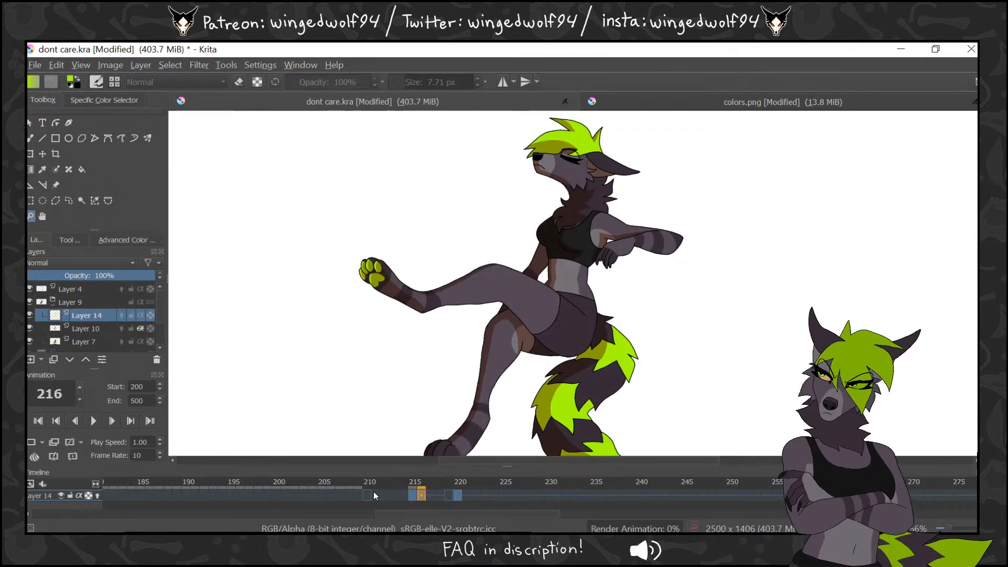
{"action": "key", "text": "Right"}
{"action": "key", "text": "Right"}
{"action": "key", "text": "Right"}
{"action": "key", "text": "Right"}
{"action": "key", "text": "Right"}
{"action": "key", "text": "Right"}
{"action": "key", "text": "Left"}
{"action": "key", "text": "Left"}
{"action": "key", "text": "Left"}
{"action": "key", "text": "Left"}
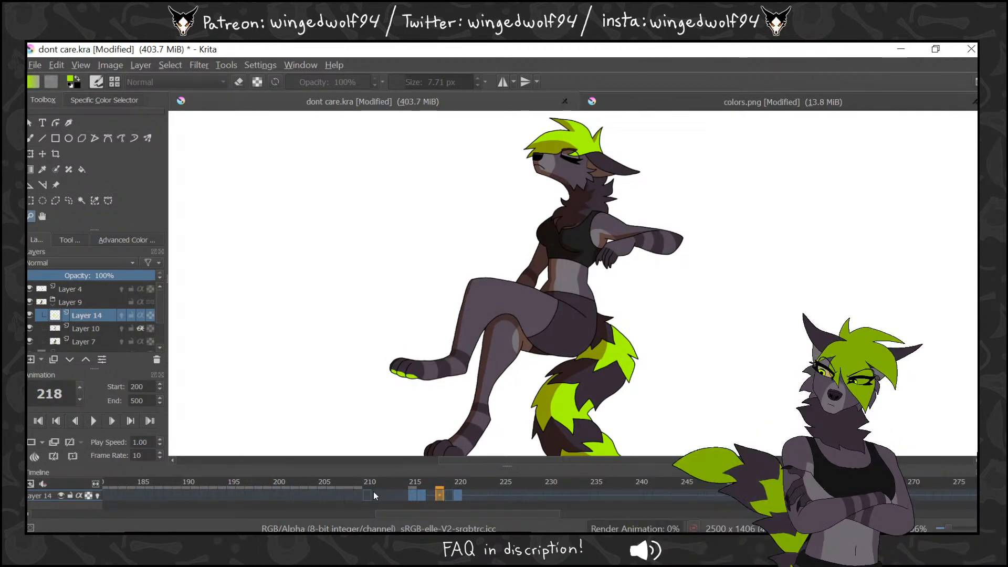
{"action": "key", "text": "Left"}
{"action": "key", "text": "Left"}
{"action": "key", "text": "Left"}
{"action": "key", "text": "Left"}
{"action": "key", "text": "Left"}
{"action": "key", "text": "Left"}
{"action": "key", "text": "Left"}
{"action": "key", "text": "Right"}
{"action": "key", "text": "Right"}
{"action": "key", "text": "Right"}
{"action": "key", "text": "Right"}
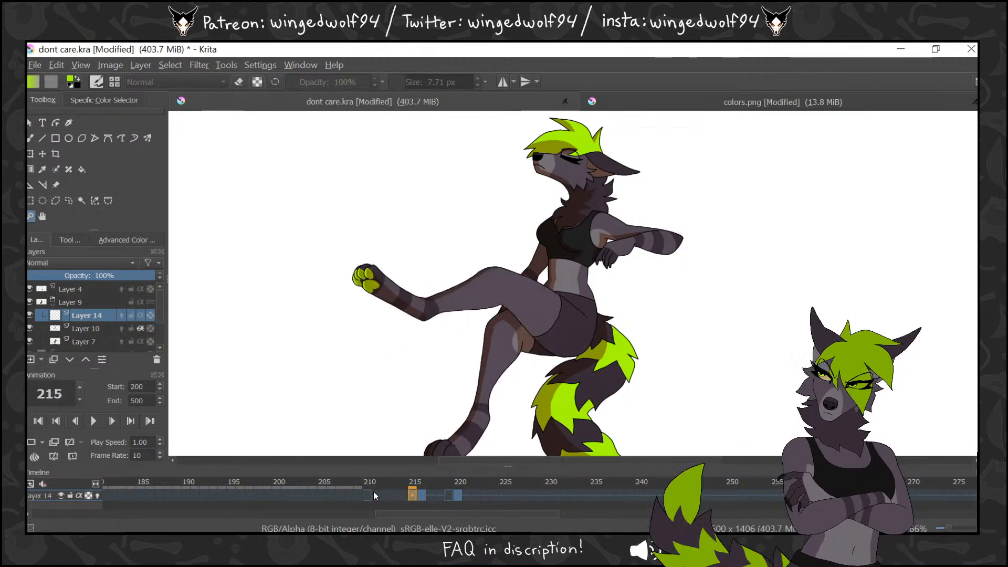
{"action": "key", "text": "Right"}
{"action": "key", "text": "Right"}
{"action": "key", "text": "Right"}
{"action": "key", "text": "Right"}
{"action": "key", "text": "Right"}
{"action": "key", "text": "Right"}
{"action": "key", "text": "Left"}
{"action": "key", "text": "Left"}
{"action": "key", "text": "Left"}
{"action": "key", "text": "Left"}
{"action": "key", "text": "Left"}
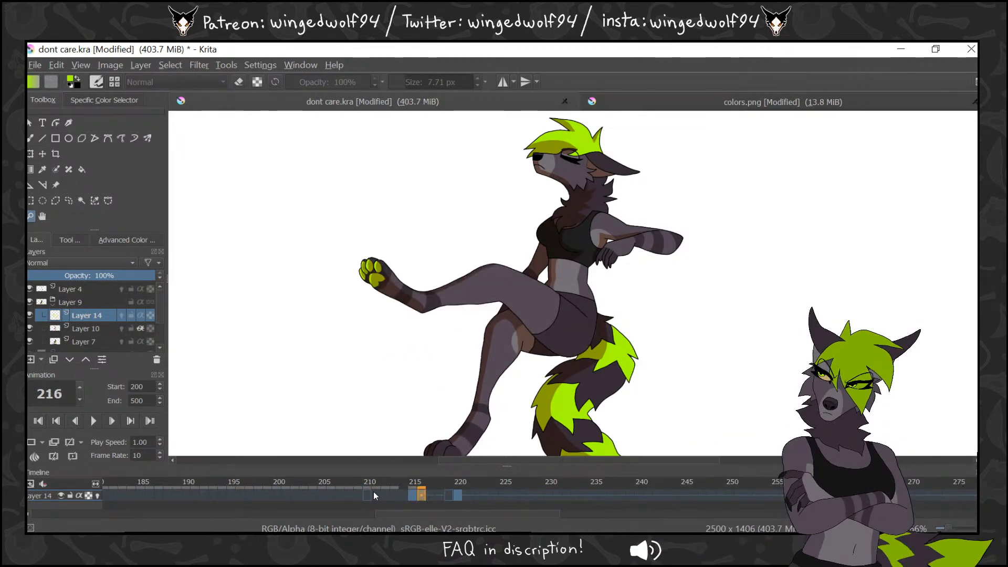
{"action": "key", "text": "Left"}
{"action": "key", "text": "Left"}
{"action": "key", "text": "Left"}
{"action": "key", "text": "Left"}
{"action": "key", "text": "Left"}
{"action": "key", "text": "Right"}
{"action": "key", "text": "Right"}
{"action": "key", "text": "Right"}
{"action": "key", "text": "Right"}
{"action": "key", "text": "Right"}
{"action": "key", "text": "Right"}
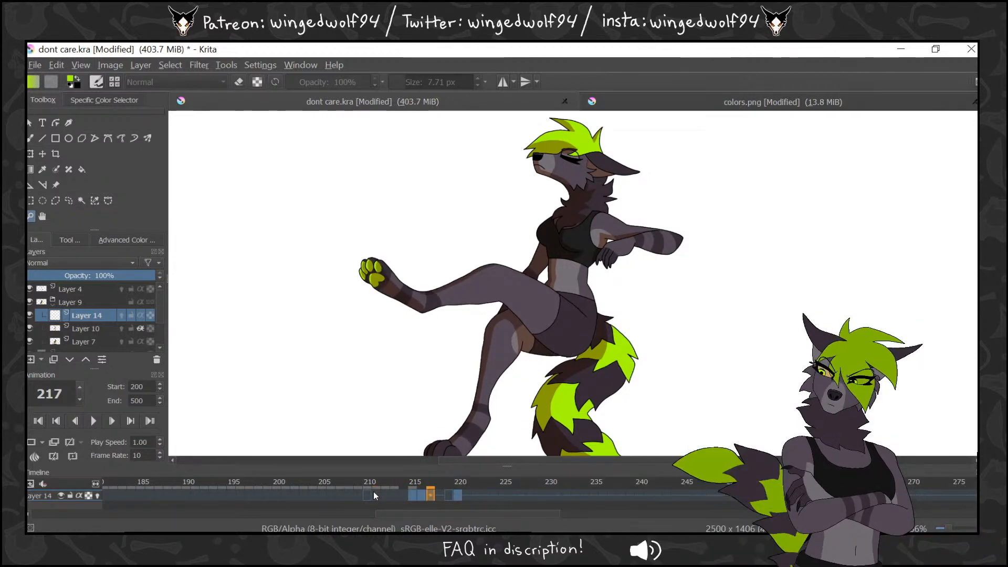
{"action": "key", "text": "Right"}
{"action": "key", "text": "Right"}
{"action": "key", "text": "Right"}
{"action": "key", "text": "Right"}
{"action": "key", "text": "Left"}
{"action": "key", "text": "Left"}
{"action": "key", "text": "Left"}
{"action": "key", "text": "Left"}
{"action": "key", "text": "Left"}
{"action": "key", "text": "Left"}
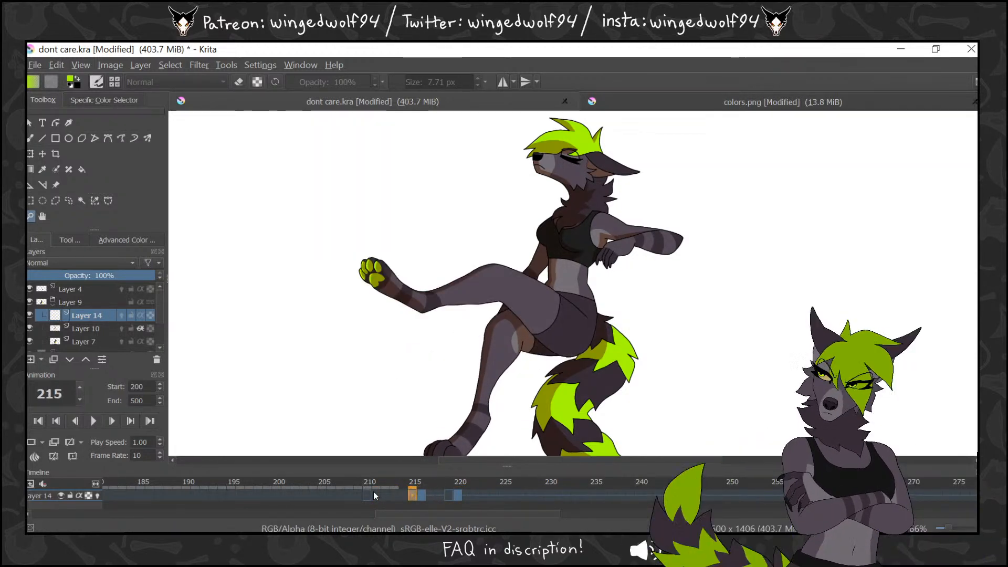
{"action": "key", "text": "Left"}
{"action": "key", "text": "Left"}
{"action": "key", "text": "Left"}
{"action": "key", "text": "Left"}
{"action": "key", "text": "Right"}
{"action": "key", "text": "Right"}
{"action": "key", "text": "Right"}
{"action": "key", "text": "Right"}
{"action": "key", "text": "Right"}
{"action": "key", "text": "Right"}
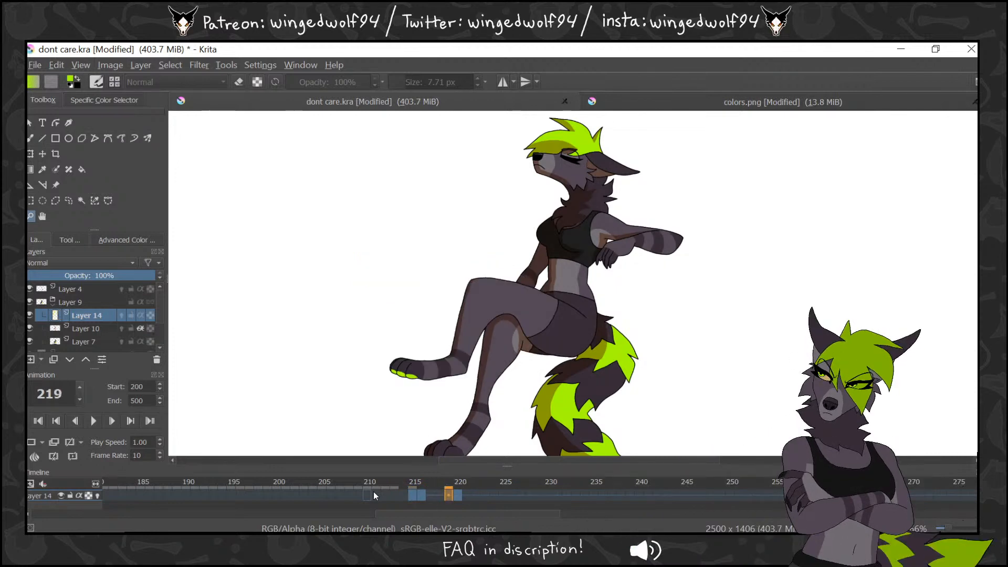
{"action": "key", "text": "Left"}
{"action": "key", "text": "Left"}
{"action": "key", "text": "Left"}
{"action": "key", "text": "Left"}
{"action": "key", "text": "Left"}
{"action": "key", "text": "Left"}
{"action": "key", "text": "Left"}
{"action": "key", "text": "Left"}
{"action": "key", "text": "Left"}
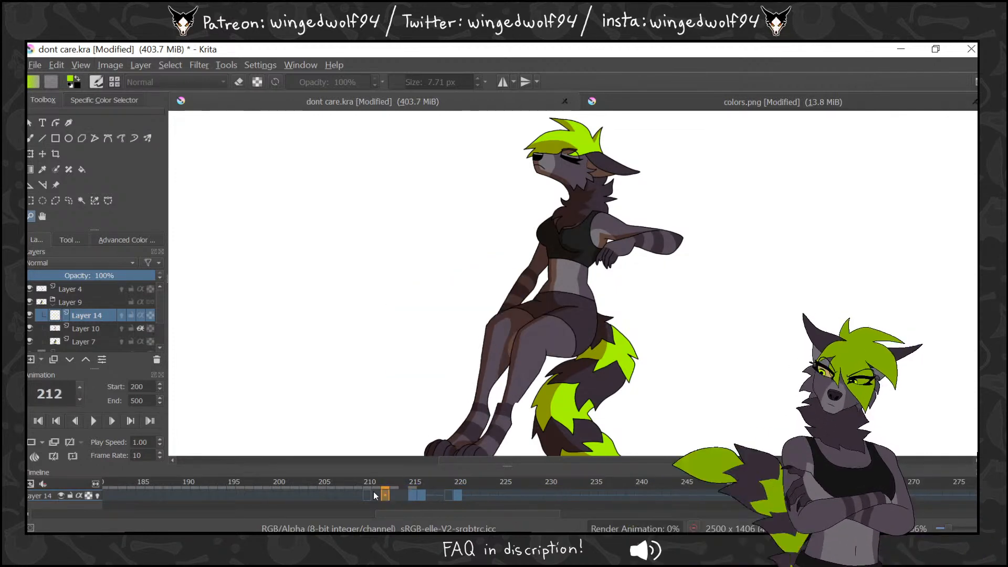
{"action": "key", "text": "Right"}
{"action": "key", "text": "Right"}
{"action": "key", "text": "Right"}
{"action": "key", "text": "Right"}
{"action": "key", "text": "Right"}
{"action": "key", "text": "Right"}
{"action": "key", "text": "Right"}
{"action": "key", "text": "Right"}
{"action": "key", "text": "Right"}
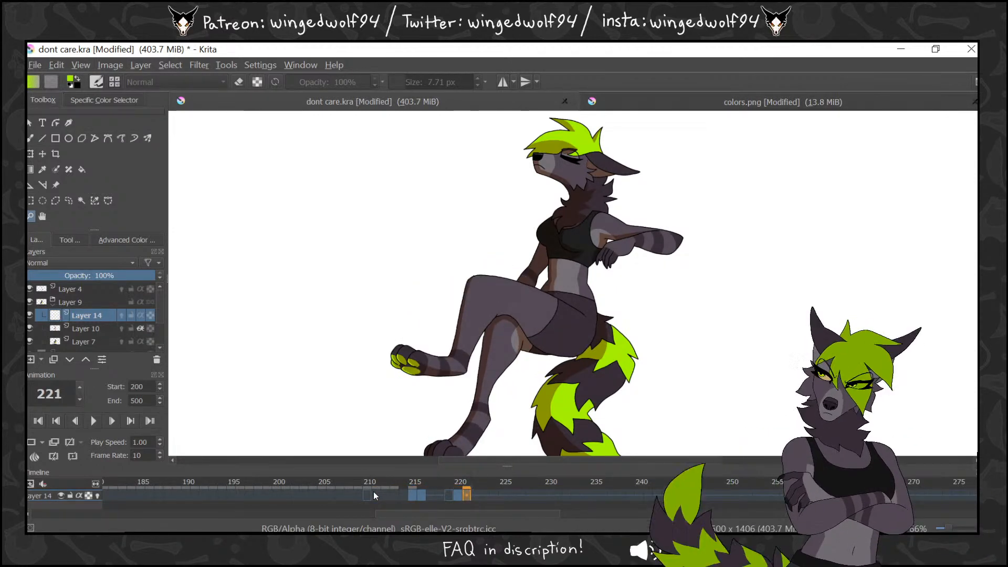
{"action": "key", "text": "Left"}
{"action": "key", "text": "Left"}
{"action": "key", "text": "Left"}
{"action": "key", "text": "Left"}
{"action": "key", "text": "Left"}
{"action": "key", "text": "Left"}
{"action": "key", "text": "Left"}
{"action": "key", "text": "Left"}
{"action": "key", "text": "Left"}
{"action": "key", "text": "Left"}
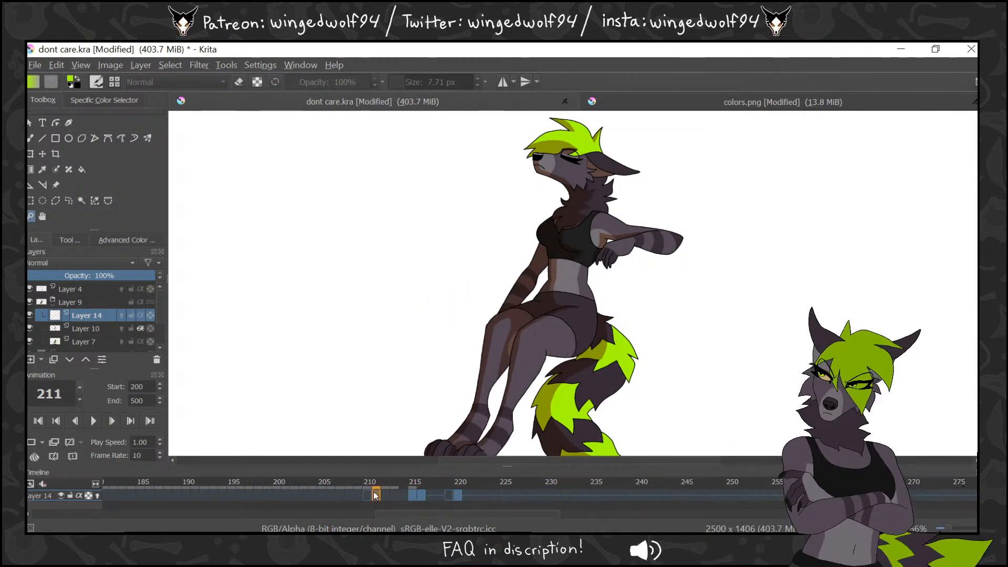
Step through the leg movement from frame 211 and play the animation to check the paw pad highlights
{"action": "key", "text": "Right"}
{"action": "key", "text": "Right"}
{"action": "key", "text": "Right"}
{"action": "key", "text": "Right"}
{"action": "key", "text": "Right"}
{"action": "key", "text": "Right"}
{"action": "key", "text": "Right"}
{"action": "key", "text": "Right"}
{"action": "key", "text": "Right"}
{"action": "key", "text": "Right"}
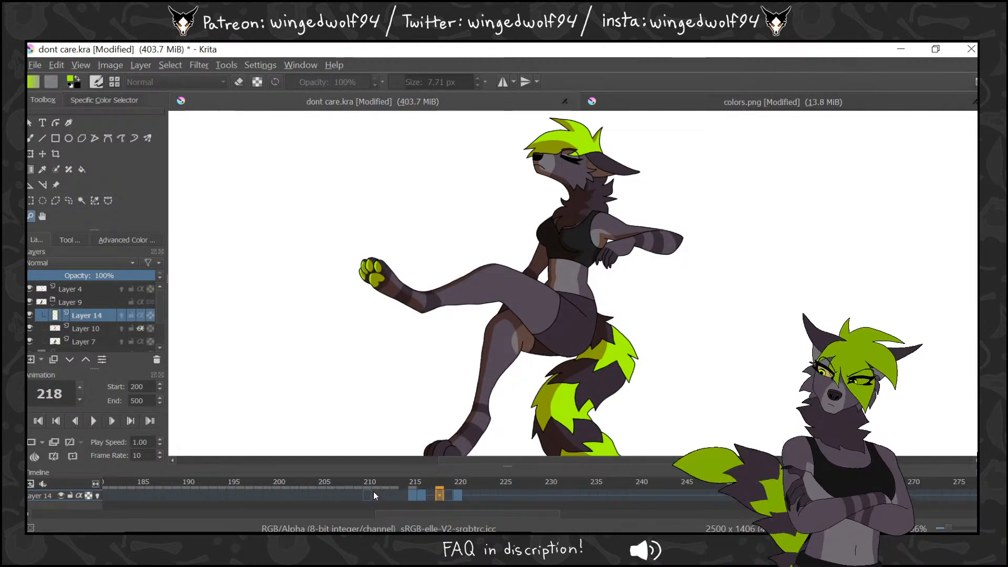
{"action": "key", "text": "space"}
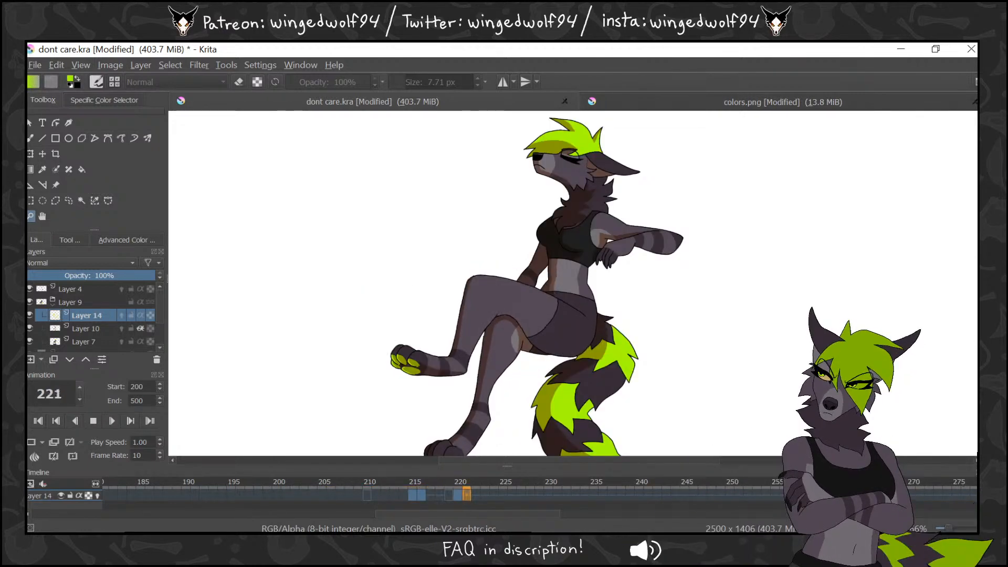
{"action": "left_click", "coordinate": [93, 422]}
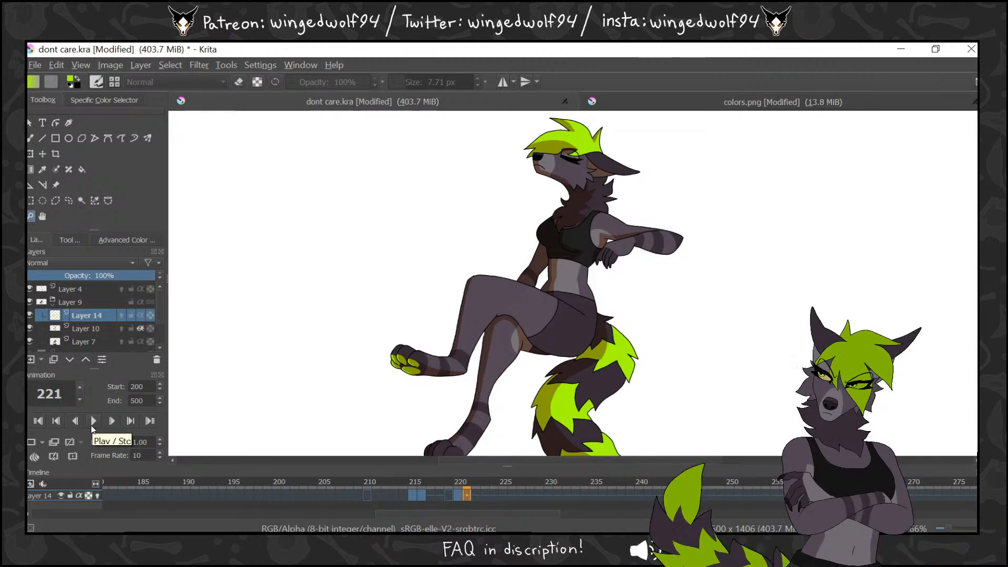
Hide the white background Layer 1 and limit the animation range to frames 210 through 222
{"action": "scroll", "coordinate": [157, 313], "scroll_direction": "down", "scroll_amount": 1}
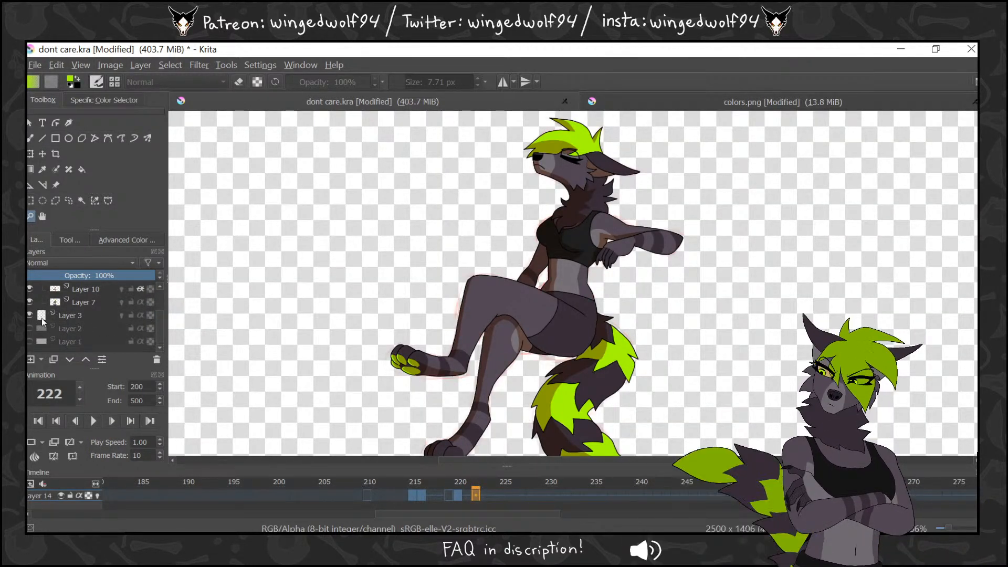
{"action": "mouse_move", "coordinate": [478, 482]}
{"action": "left_mouse_down"}
{"action": "mouse_move", "coordinate": [493, 483]}
{"action": "mouse_move", "coordinate": [478, 485]}
{"action": "left_mouse_up"}
{"action": "double_click", "coordinate": [138, 401]}
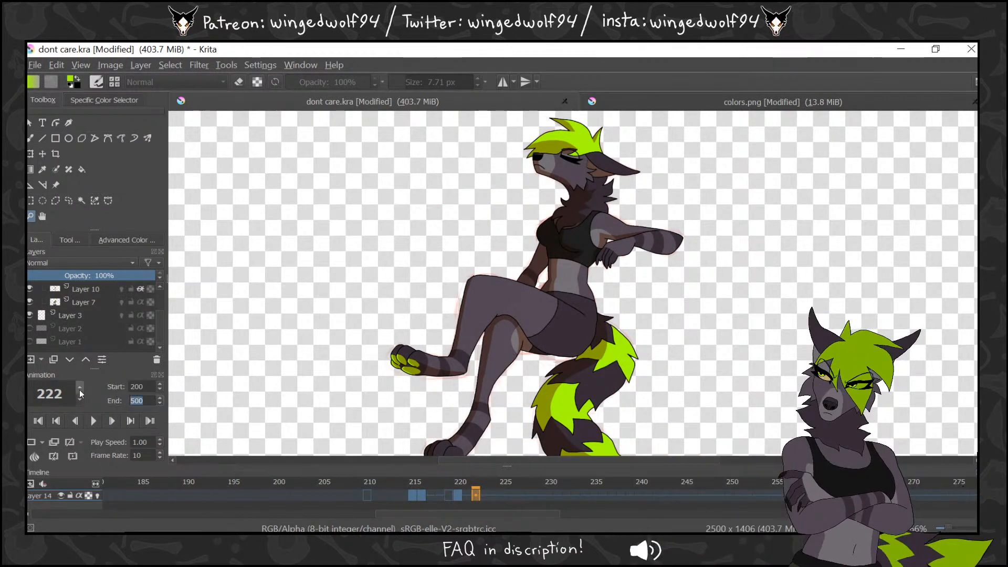
{"action": "left_click", "coordinate": [367, 494]}
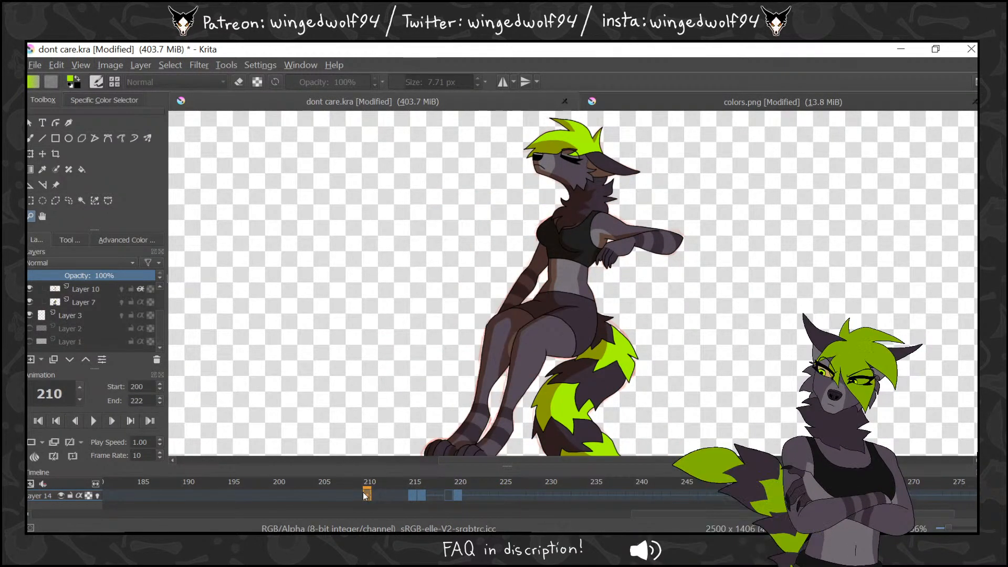
{"action": "key", "text": "Left"}
{"action": "key", "text": "Right"}
{"action": "double_click", "coordinate": [138, 386]}
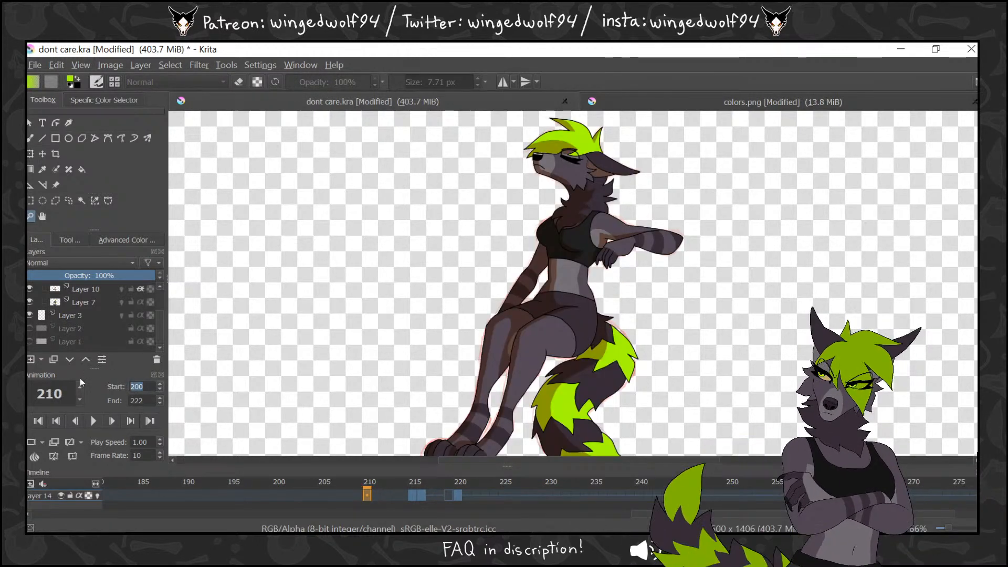
{"action": "type", "text": "210"}
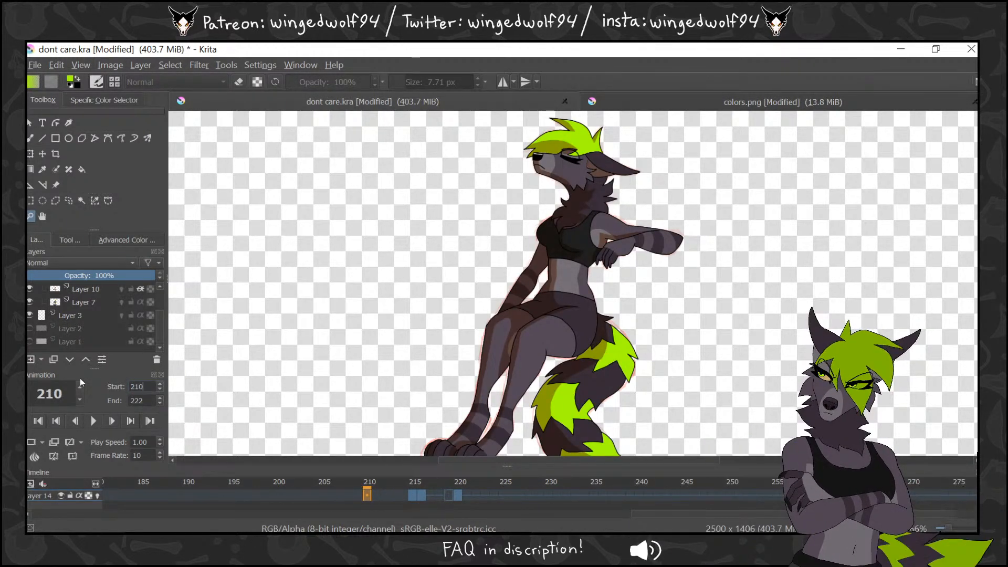
Hide the Layer 3 sketch and play the animation over the transparent background
{"action": "left_click", "coordinate": [30, 315]}
{"action": "left_click", "coordinate": [94, 420]}
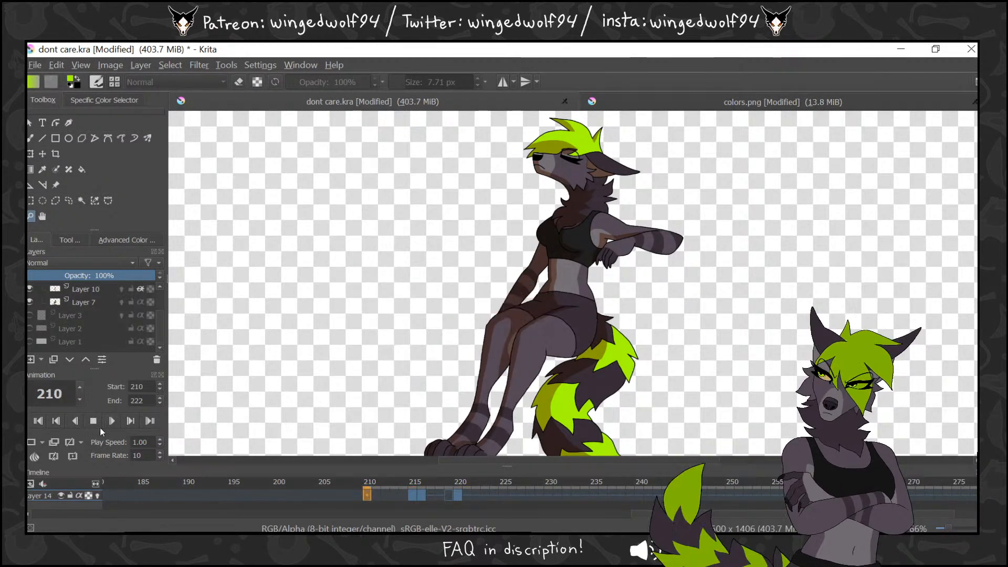
Add a new layer above Layer 4 and create a keyframe on it at frame 210
{"action": "scroll", "coordinate": [90, 299], "scroll_direction": "up", "scroll_amount": 1}
{"action": "left_click", "coordinate": [84, 290]}
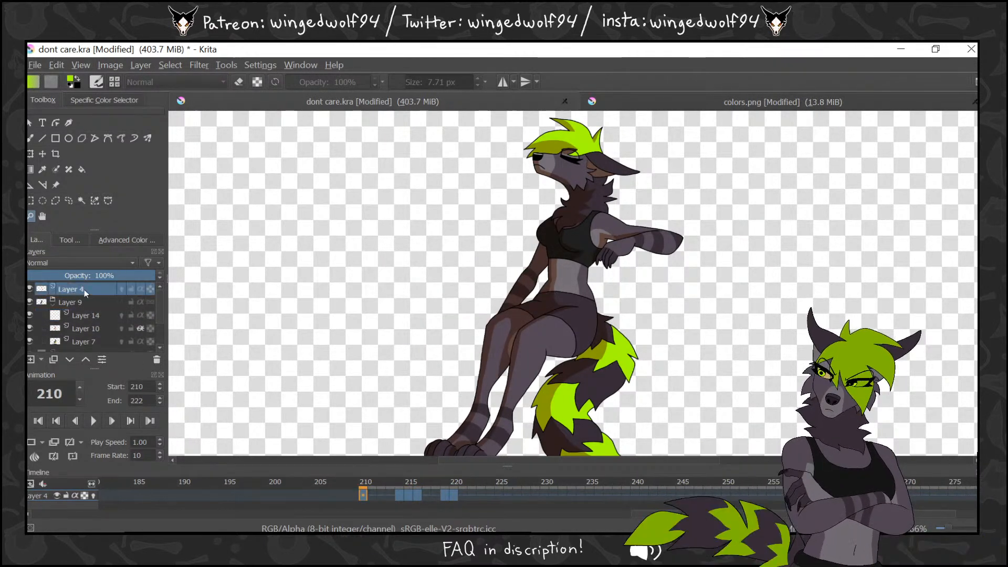
{"action": "left_click", "coordinate": [31, 361]}
{"action": "left_click", "coordinate": [350, 488]}
{"action": "left_click", "coordinate": [358, 489]}
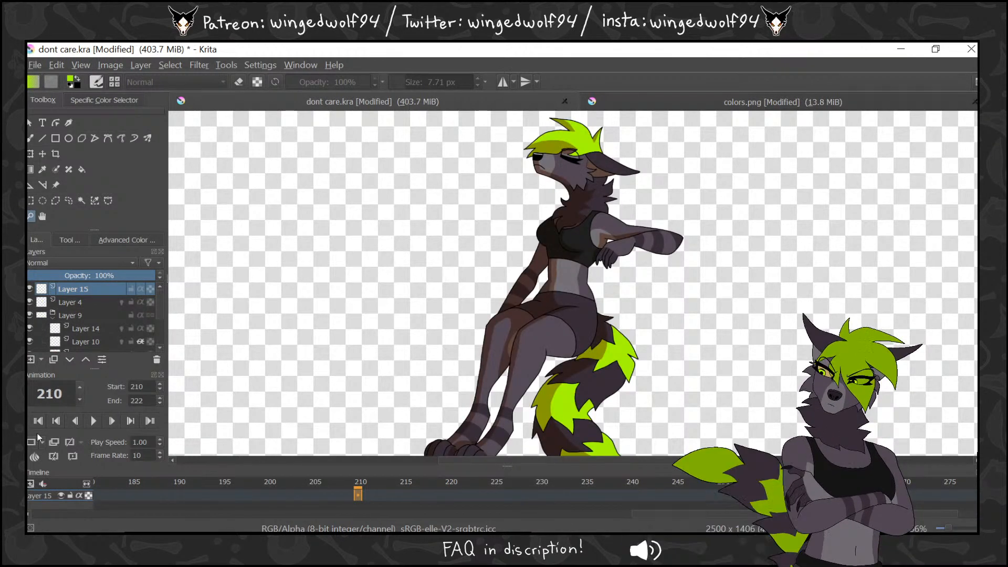
{"action": "left_click", "coordinate": [31, 442]}
Paint a white highlight along the upper edge of the wolf's nose on Layer 15 at frame 210
{"action": "left_click", "coordinate": [126, 239]}
{"action": "left_click", "coordinate": [56, 321]}
{"action": "left_click", "coordinate": [36, 239]}
{"action": "left_click_drag", "start_coordinate": [529, 139], "coordinate": [427, 124]}
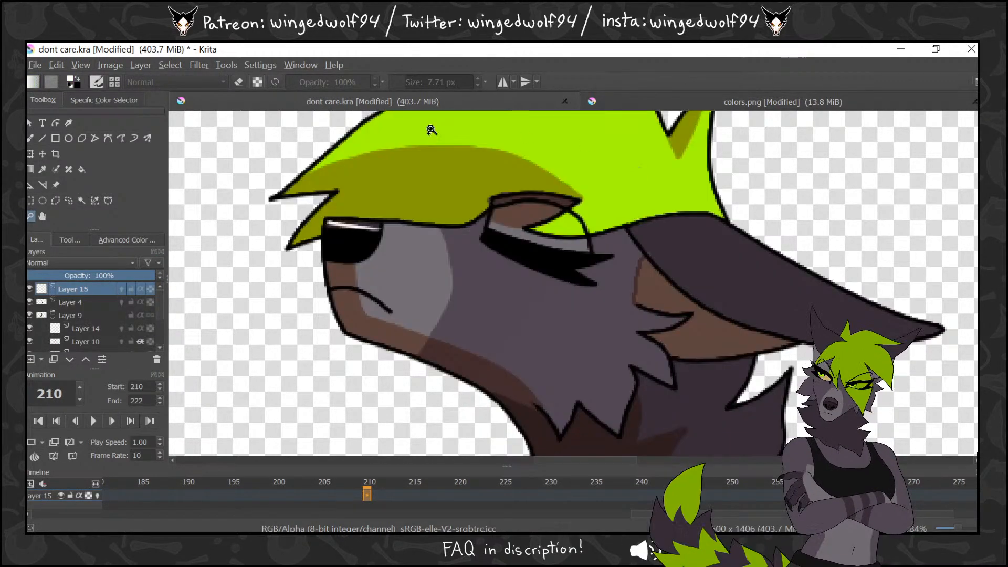
{"action": "key", "text": "b"}
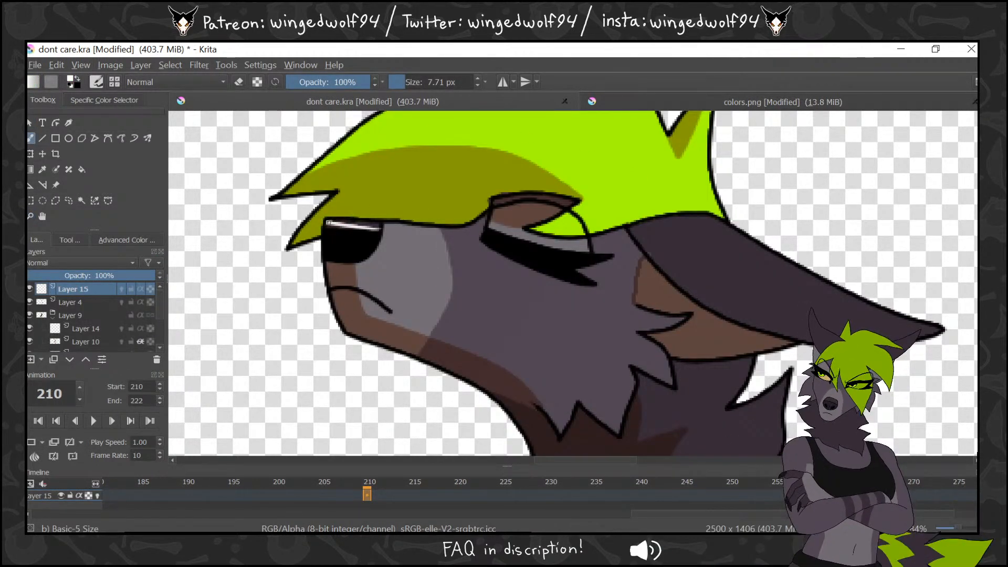
{"action": "left_click_drag", "start_coordinate": [326, 223], "coordinate": [354, 227]}
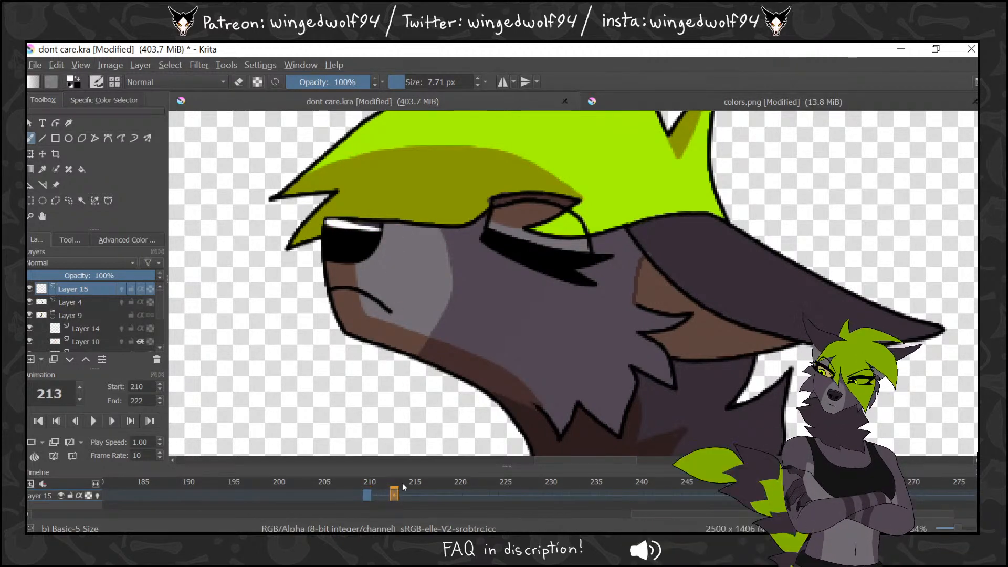
Scrub to frame 230 and play the animation with the whole character in view to check the nose highlight
{"action": "left_click_drag", "start_coordinate": [402, 487], "coordinate": [548, 492]}
{"action": "key", "text": "ctrl+space"}
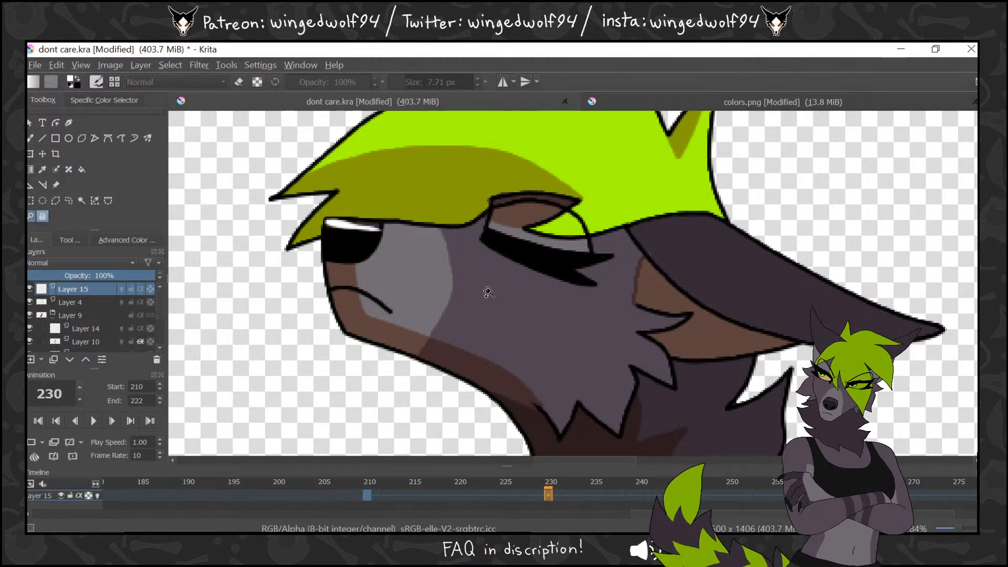
{"action": "left_click_drag", "start_coordinate": [488, 292], "coordinate": [668, 362]}
{"action": "left_click", "coordinate": [94, 422]}
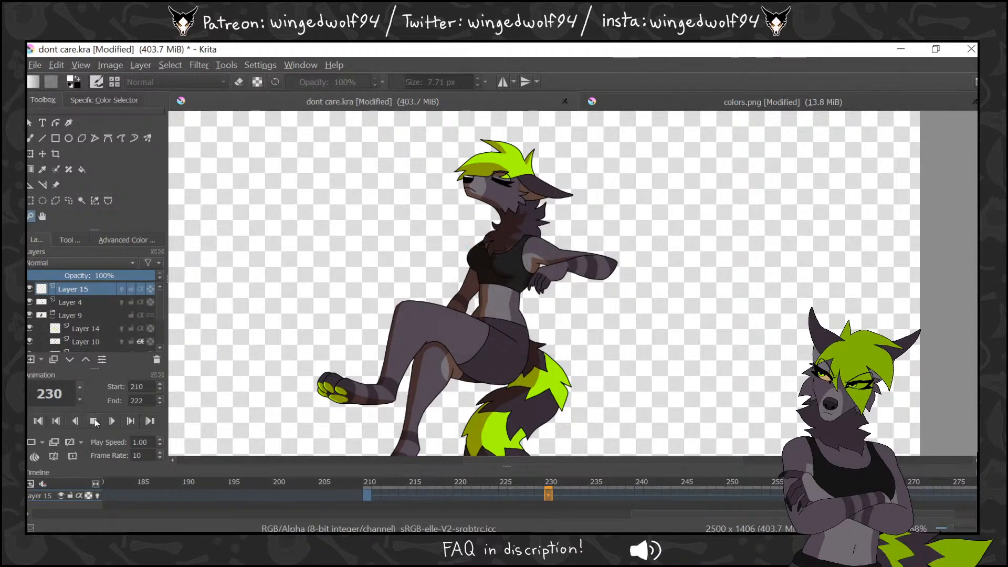
{"action": "left_click", "coordinate": [95, 420]}
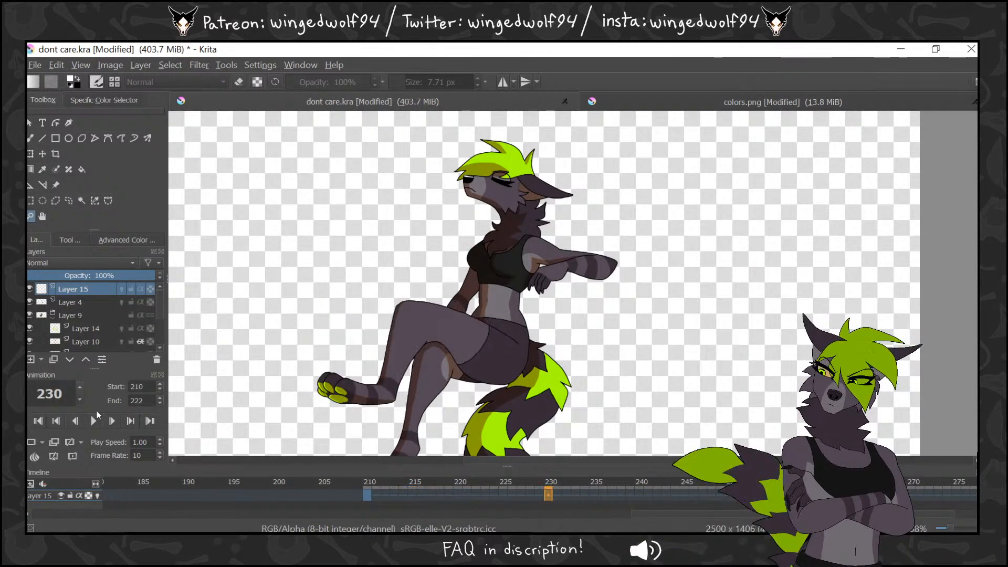
Render frames 210 to 222 as a PNG image sequence with the base name "dont care"
{"action": "left_click", "coordinate": [35, 64]}
{"action": "left_click", "coordinate": [142, 226]}
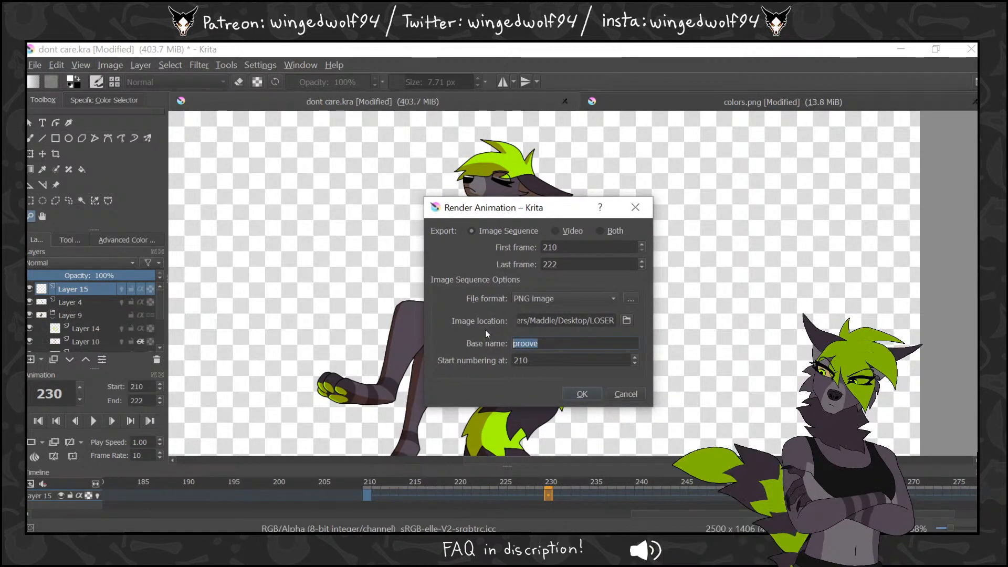
{"action": "type", "text": "dont care"}
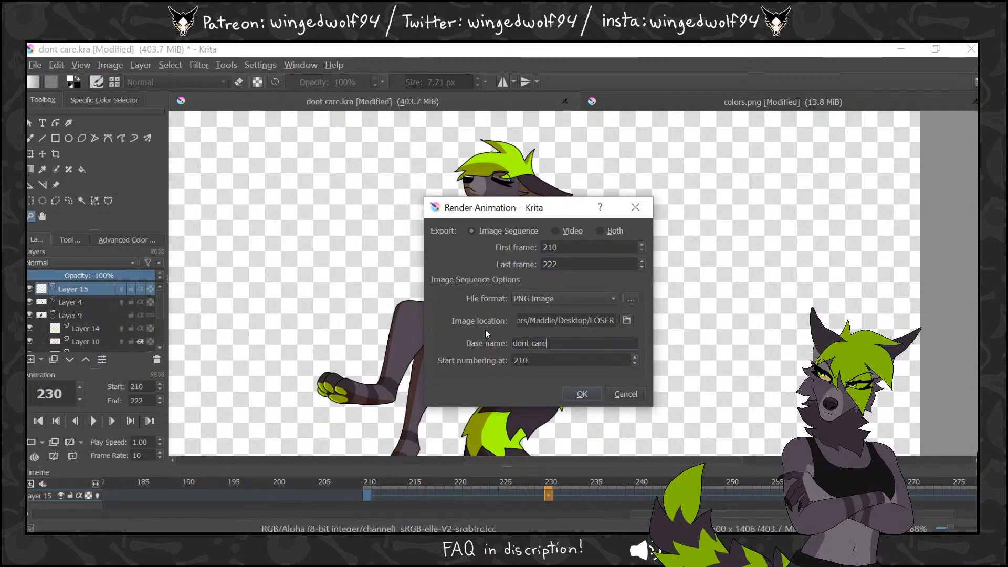
{"action": "left_click", "coordinate": [580, 394]}
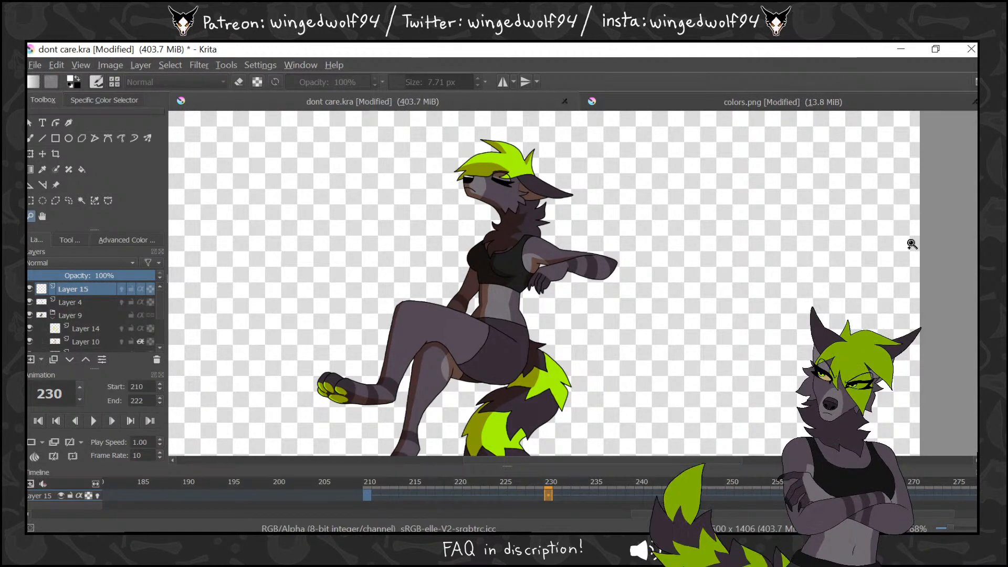
Play the animation twice from frame 210 to review the finished leg-crossing motion
{"action": "left_click", "coordinate": [369, 494]}
{"action": "key", "text": "space"}
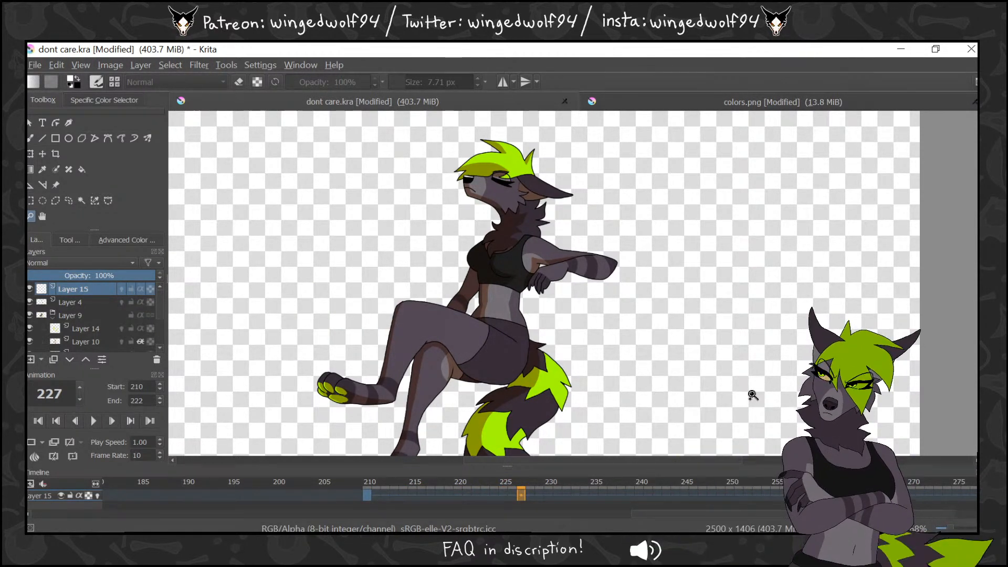
{"action": "left_click", "coordinate": [370, 496]}
{"action": "key", "text": "space"}
{"action": "key", "text": "space"}
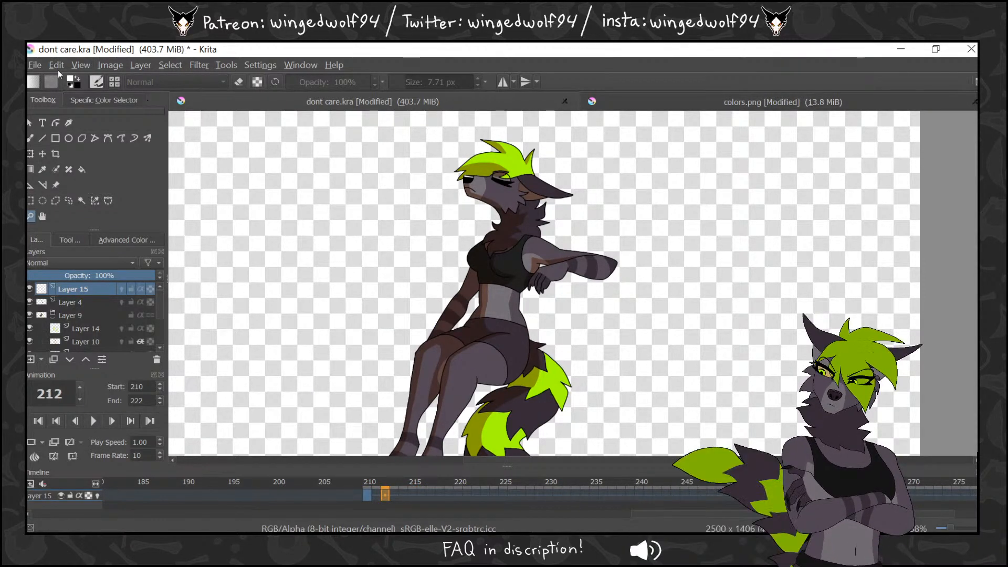
Save the document and show the Layer 3 sketch again
{"action": "left_click", "coordinate": [35, 64]}
{"action": "left_click", "coordinate": [174, 128]}
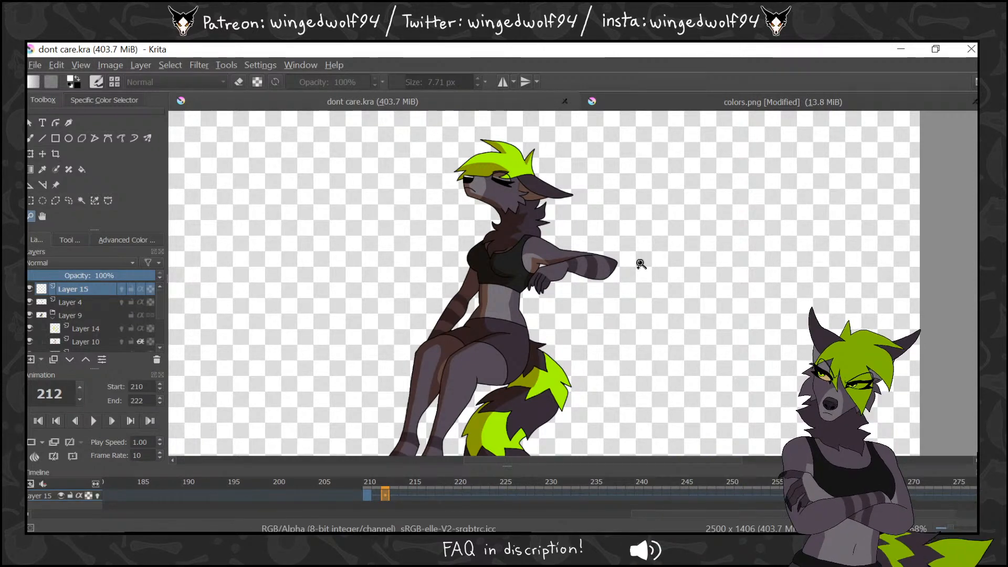
{"action": "scroll", "coordinate": [32, 326], "scroll_direction": "down", "scroll_amount": 1}
{"action": "left_click", "coordinate": [30, 328]}
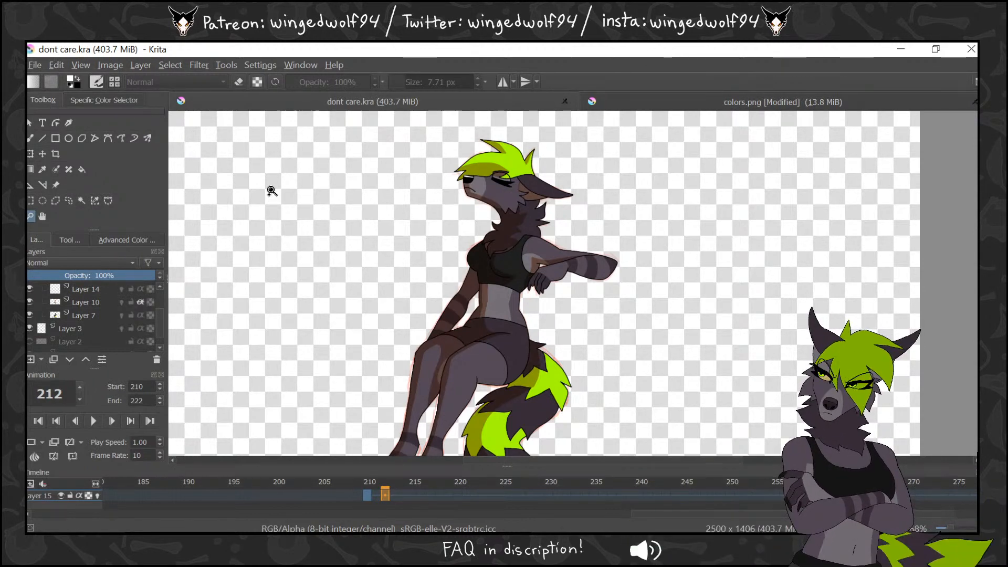
{"action": "left_click", "coordinate": [572, 314], "text": "ctrl"}
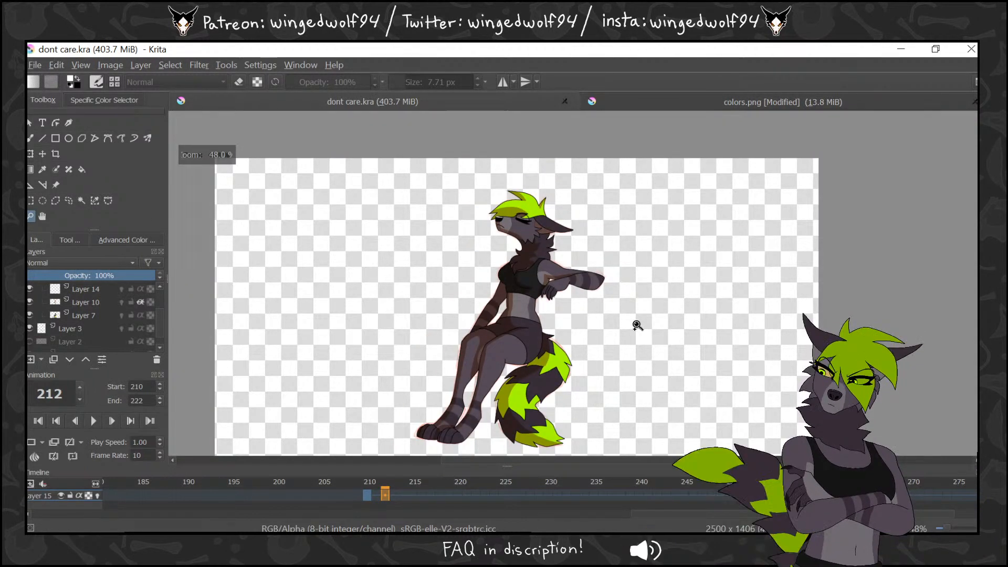
Merge the Multiply shading on Layer 10 and the highlights on Layer 14 down into Layer 7
{"action": "scroll", "coordinate": [105, 315], "scroll_direction": "up", "scroll_amount": 1}
{"action": "left_click", "coordinate": [85, 317]}
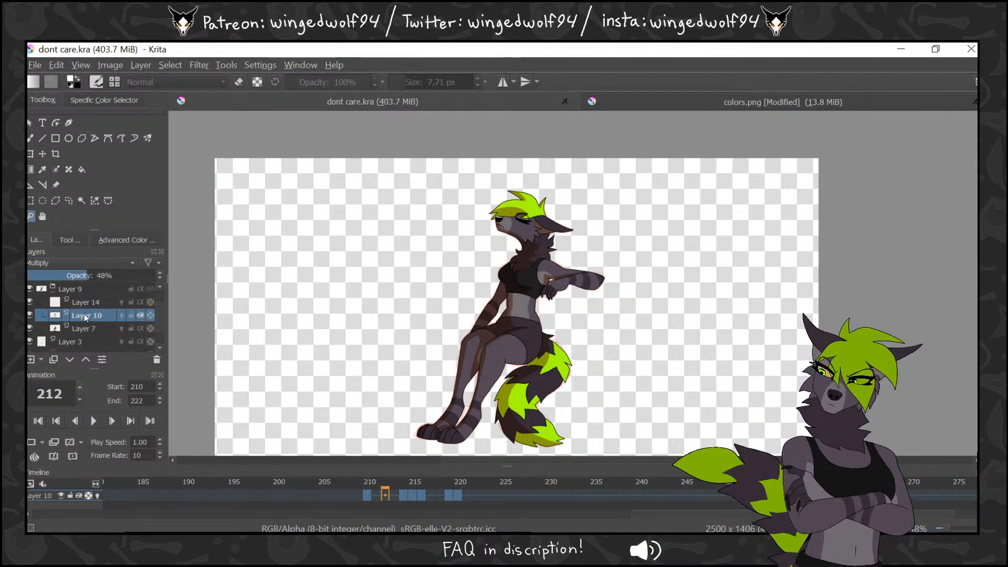
{"action": "key", "text": "shift+Delete"}
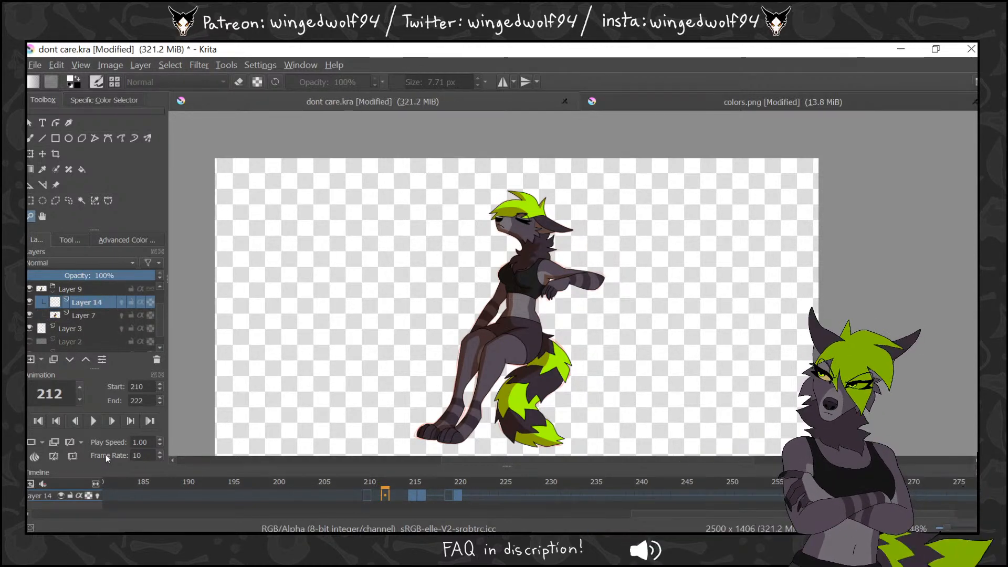
{"action": "left_click_drag", "start_coordinate": [159, 315], "coordinate": [160, 289]}
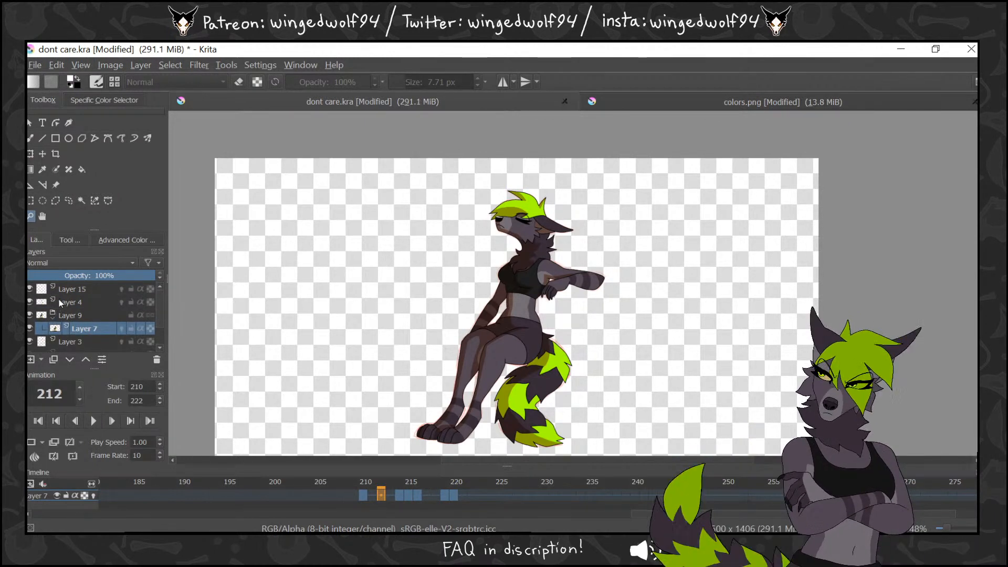
Move Layer 4 and Layer 15 into the Layer 9 group and merge each one down into Layer 7
{"action": "left_click_drag", "start_coordinate": [57, 303], "coordinate": [77, 316]}
{"action": "key", "text": "ctrl+e"}
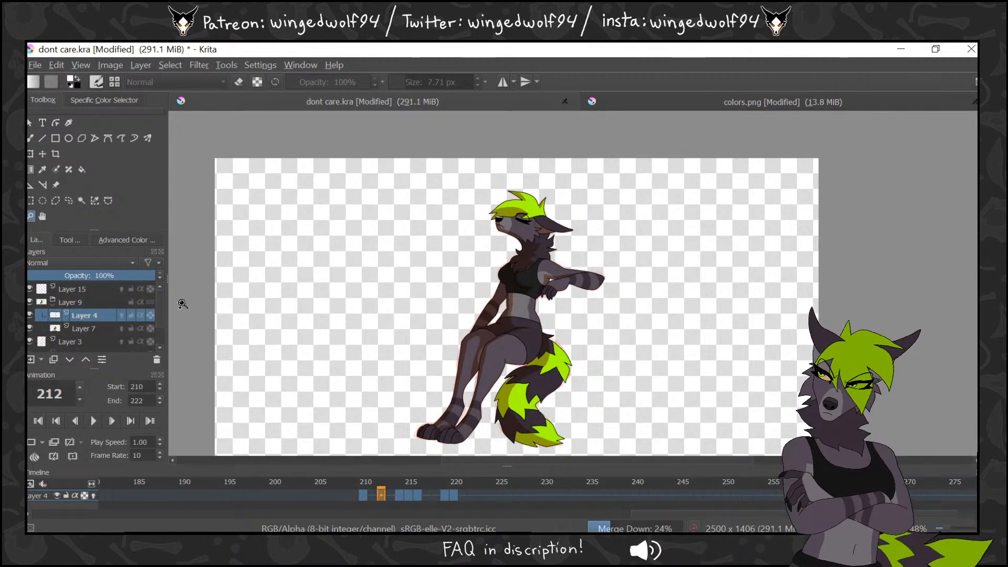
{"action": "left_click", "coordinate": [75, 293]}
{"action": "mouse_move", "coordinate": [75, 295]}
{"action": "left_mouse_down"}
{"action": "mouse_move", "coordinate": [85, 314]}
{"action": "mouse_move", "coordinate": [89, 301]}
{"action": "left_mouse_up"}
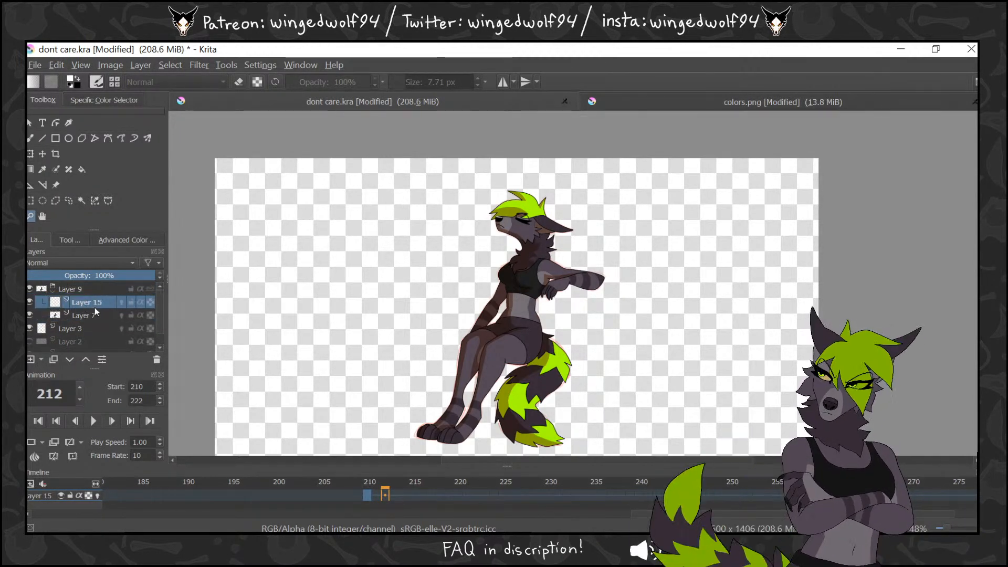
{"action": "key", "text": "ctrl+e"}
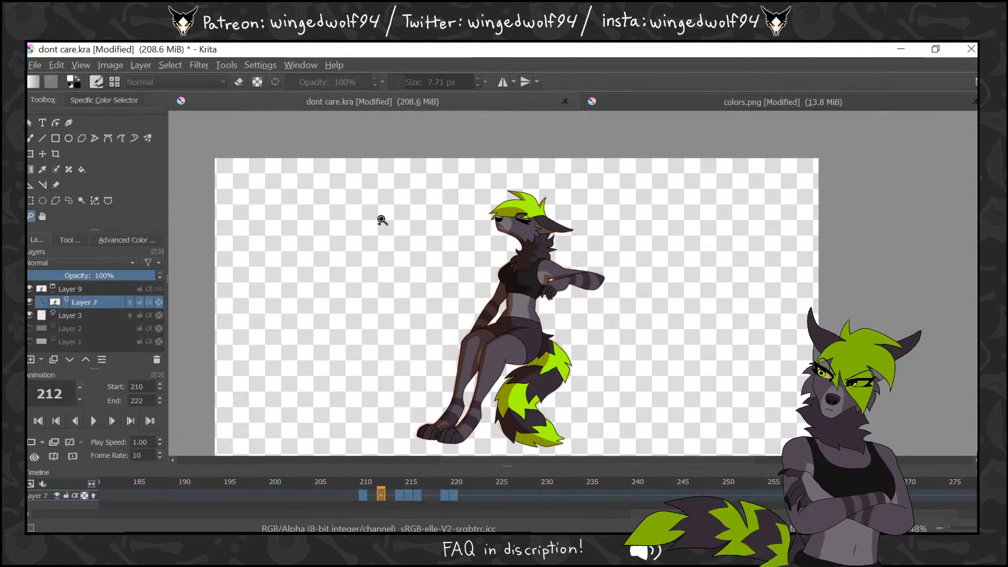
With the Layer 9 group collapsed, show the white background Layer 1 and add a new layer above Layer 3
{"action": "left_click", "coordinate": [52, 292]}
{"action": "left_click", "coordinate": [29, 328]}
{"action": "left_click", "coordinate": [108, 302]}
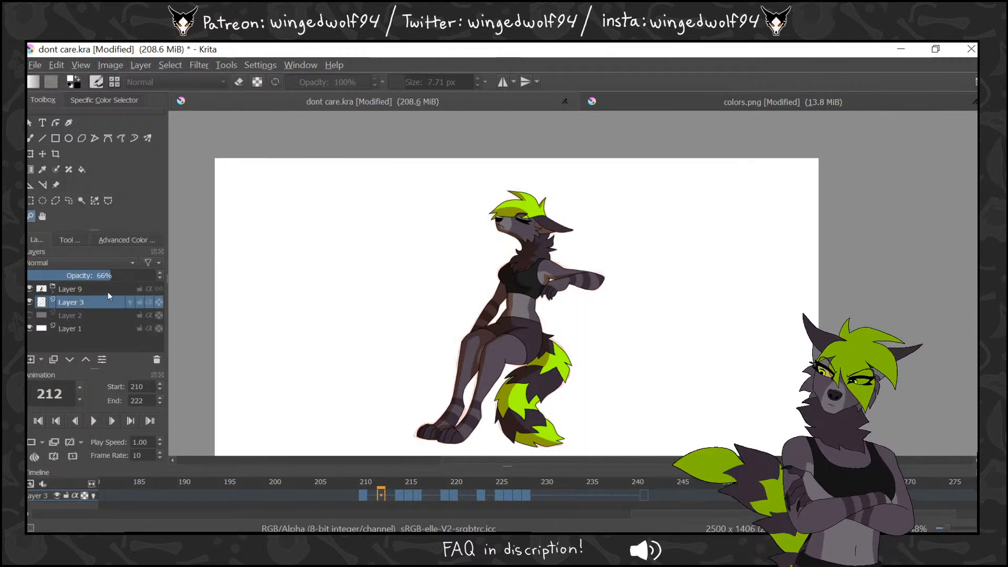
{"action": "left_click", "coordinate": [31, 360]}
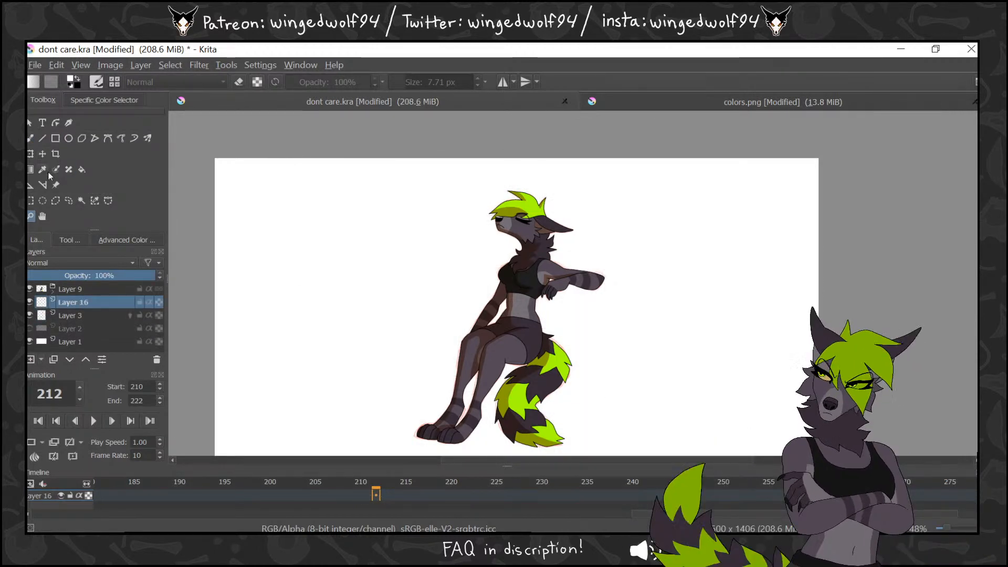
Choose black for the freehand brush and go to frame 223 on Layer 16, where the next sketch pose starts
{"action": "left_click", "coordinate": [129, 242]}
{"action": "left_click", "coordinate": [91, 270]}
{"action": "left_click", "coordinate": [37, 240]}
{"action": "left_click", "coordinate": [32, 138]}
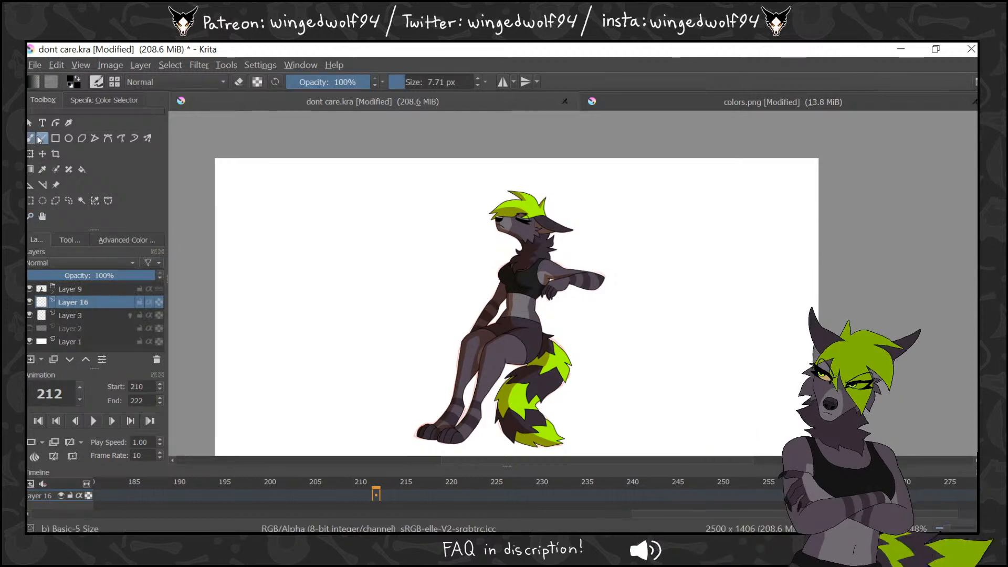
{"action": "left_click_drag", "start_coordinate": [377, 484], "coordinate": [480, 489]}
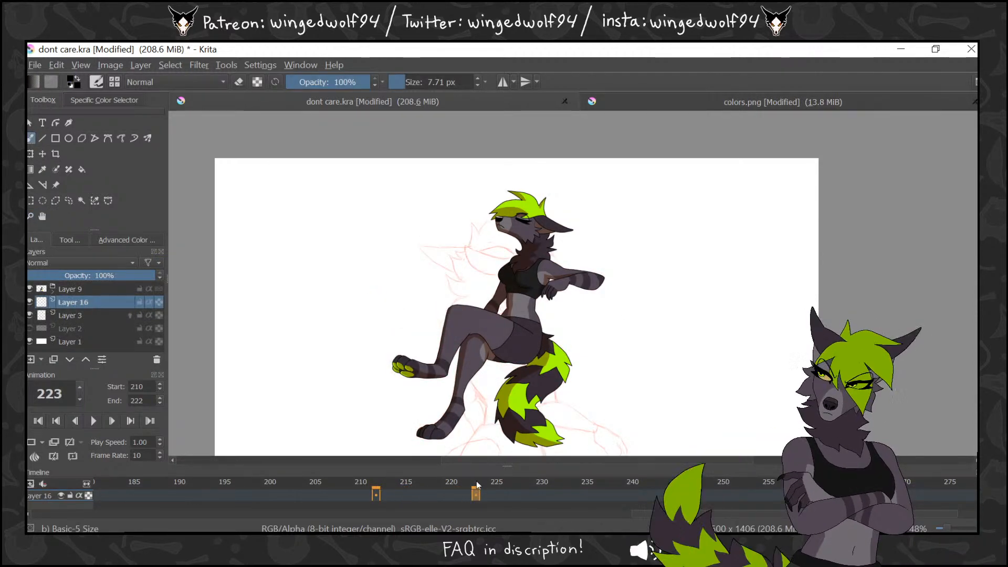
Expand the Layer 9 group and insert a blank frame at frame 223 on Layer 7 to clear the coloured pose there
{"action": "left_click", "coordinate": [75, 290]}
{"action": "left_click", "coordinate": [53, 291]}
{"action": "left_click", "coordinate": [84, 303]}
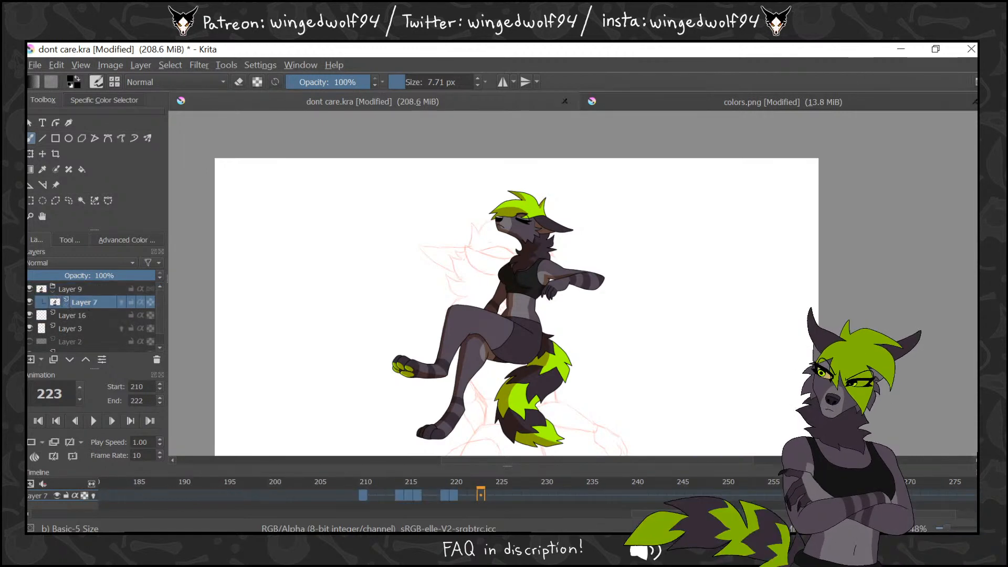
{"action": "left_click", "coordinate": [473, 496]}
{"action": "left_click", "coordinate": [480, 496]}
{"action": "left_click", "coordinate": [32, 442]}
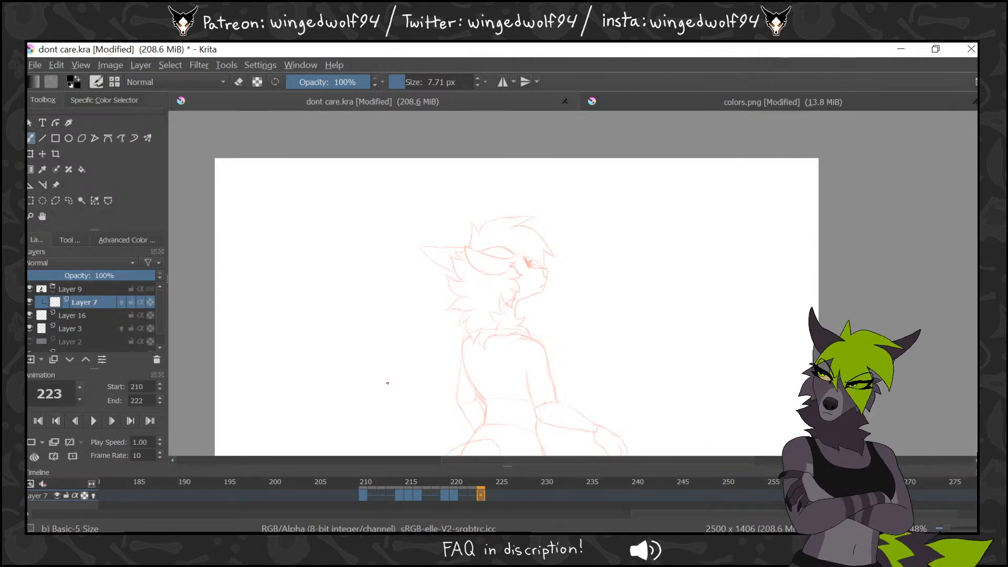
{"action": "left_click_drag", "start_coordinate": [976, 254], "coordinate": [976, 277]}
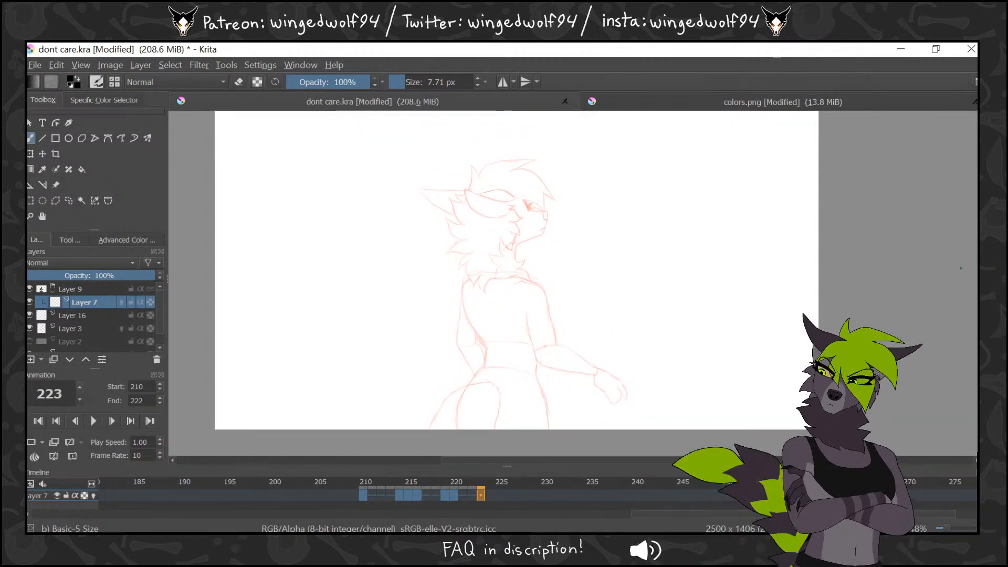
Collapse the Layer 9 group, make Layer 16 the active layer and go to frame 223
{"action": "left_click", "coordinate": [52, 292]}
{"action": "left_click", "coordinate": [55, 315]}
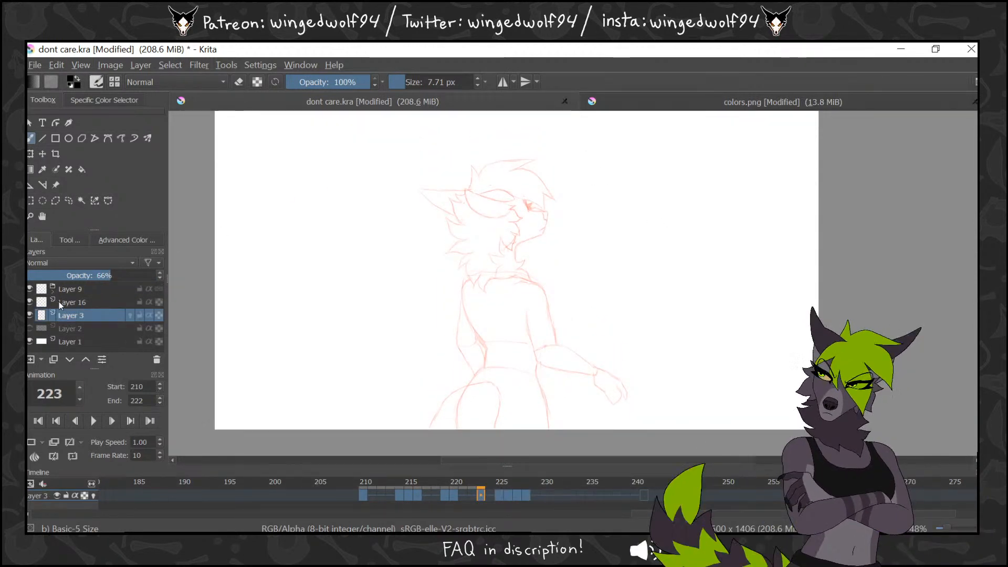
{"action": "left_click", "coordinate": [58, 302]}
{"action": "left_click", "coordinate": [31, 302]}
{"action": "left_click", "coordinate": [31, 304]}
{"action": "left_click", "coordinate": [469, 494]}
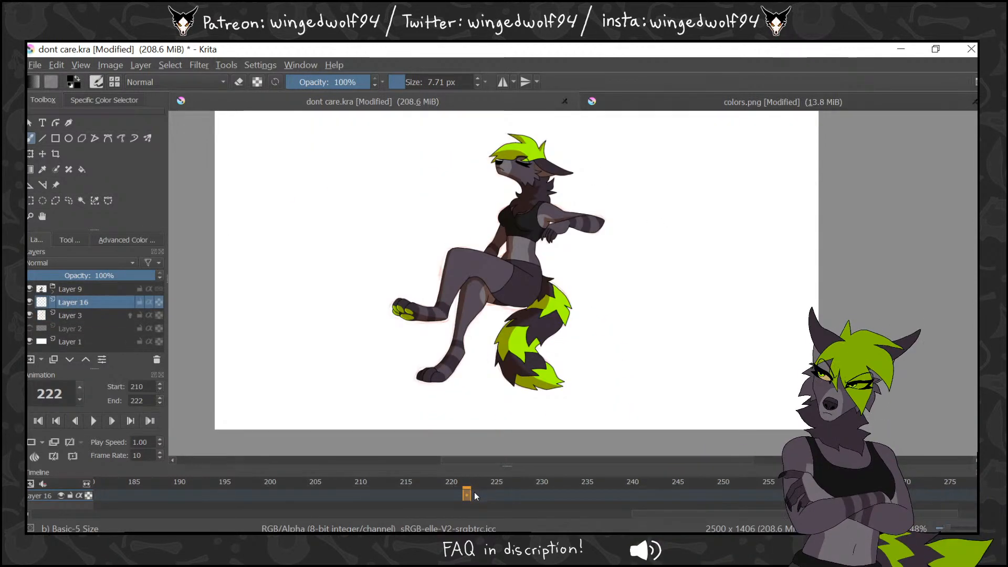
{"action": "left_click", "coordinate": [475, 494]}
Set the freehand brush size to 4.71 px, try a test stroke on frame 220 and undo it
{"action": "left_click", "coordinate": [119, 239]}
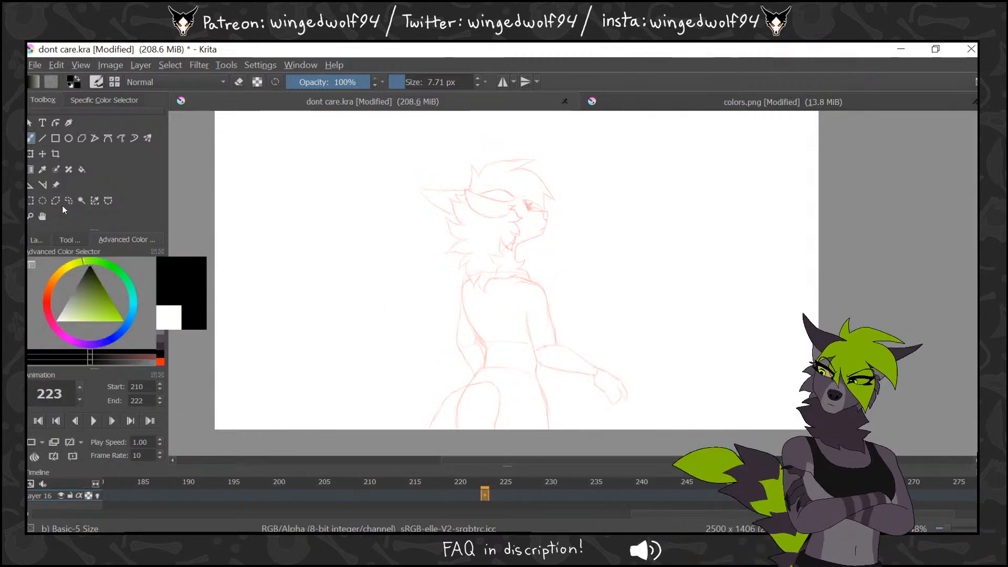
{"action": "left_click", "coordinate": [31, 216]}
{"action": "left_click", "coordinate": [494, 208]}
{"action": "left_click", "coordinate": [30, 139]}
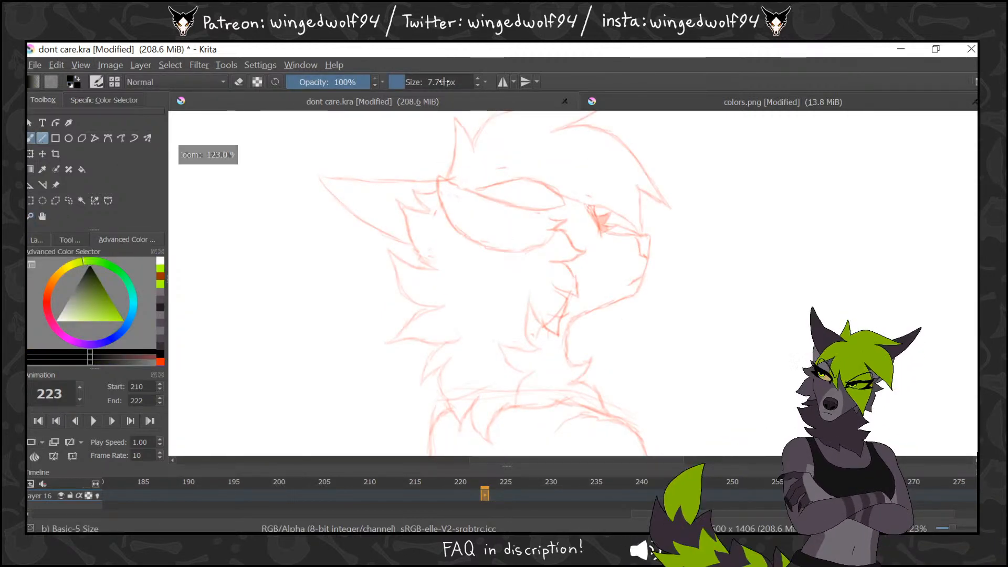
{"action": "left_click", "coordinate": [402, 79]}
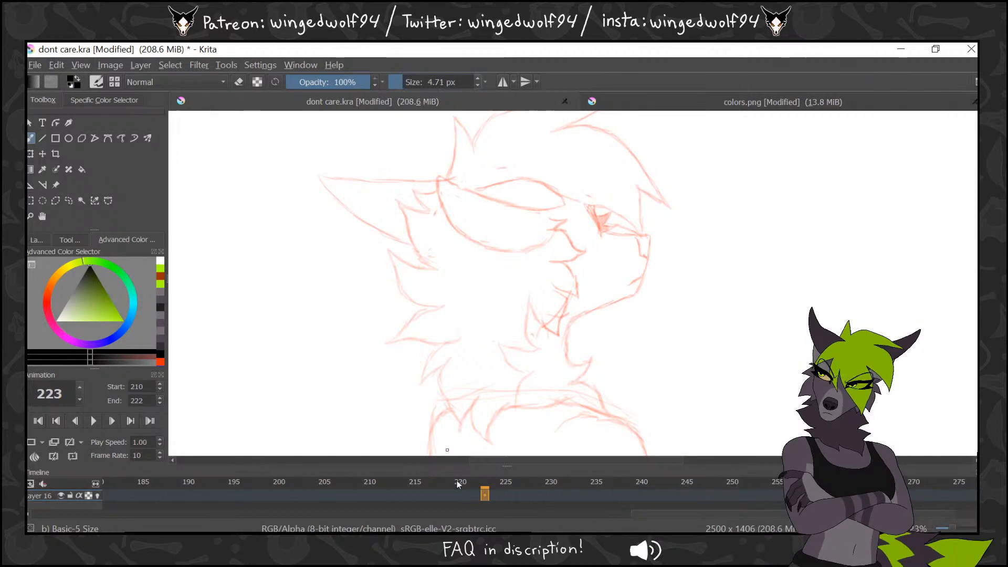
{"action": "left_click", "coordinate": [459, 493]}
{"action": "mouse_move", "coordinate": [642, 351]}
{"action": "left_mouse_down"}
{"action": "mouse_move", "coordinate": [716, 403]}
{"action": "mouse_move", "coordinate": [803, 326]}
{"action": "left_mouse_up"}
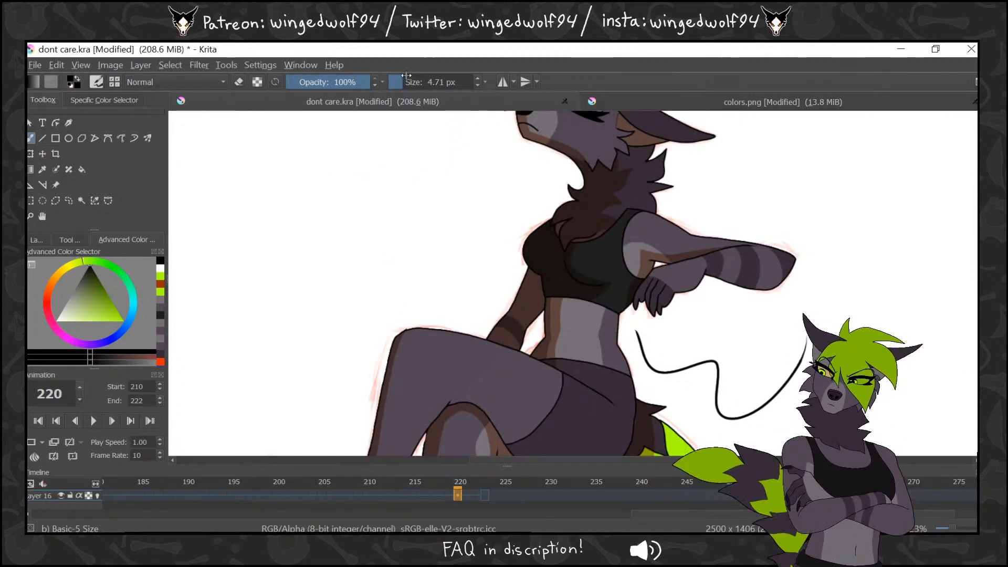
{"action": "key", "text": "ctrl+z"}
Reduce the freehand brush size to 2.96 px, checking it with test strokes that are undone, and return to frame 223
{"action": "left_click_drag", "start_coordinate": [407, 75], "coordinate": [397, 75]}
{"action": "mouse_move", "coordinate": [400, 132]}
{"action": "left_mouse_down"}
{"action": "mouse_move", "coordinate": [512, 212]}
{"action": "mouse_move", "coordinate": [555, 188]}
{"action": "mouse_move", "coordinate": [582, 241]}
{"action": "mouse_move", "coordinate": [682, 233]}
{"action": "left_mouse_up"}
{"action": "left_click", "coordinate": [485, 493]}
{"action": "key", "text": "ctrl+z"}
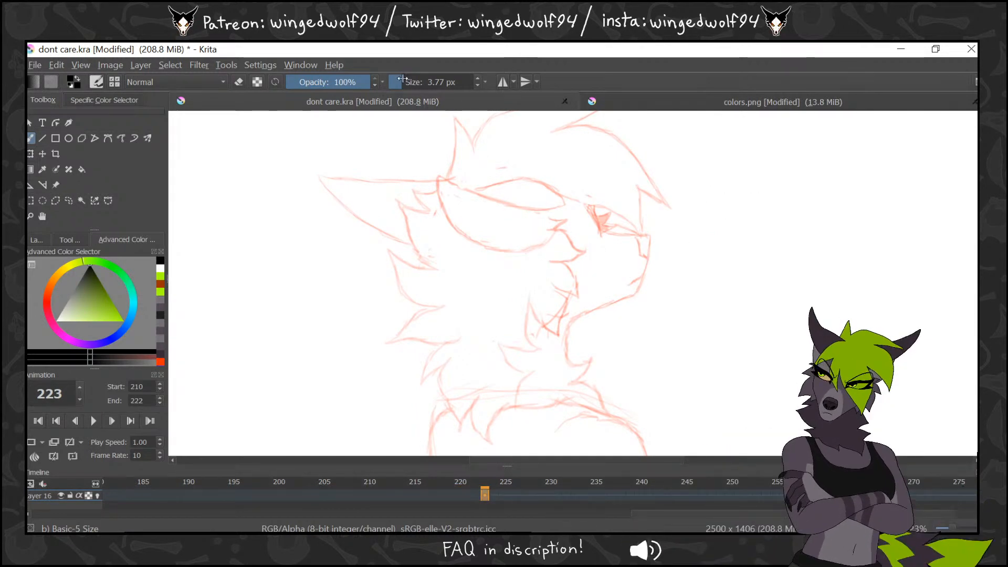
{"action": "left_click_drag", "start_coordinate": [402, 79], "coordinate": [401, 79]}
{"action": "mouse_move", "coordinate": [461, 135]}
{"action": "left_mouse_down"}
{"action": "mouse_move", "coordinate": [566, 214]}
{"action": "mouse_move", "coordinate": [751, 183]}
{"action": "left_mouse_up"}
{"action": "key", "text": "ctrl+z"}
Ink the jagged cheek fur in black over the red head sketch on Layer 16 at frame 223
{"action": "left_click", "coordinate": [49, 239]}
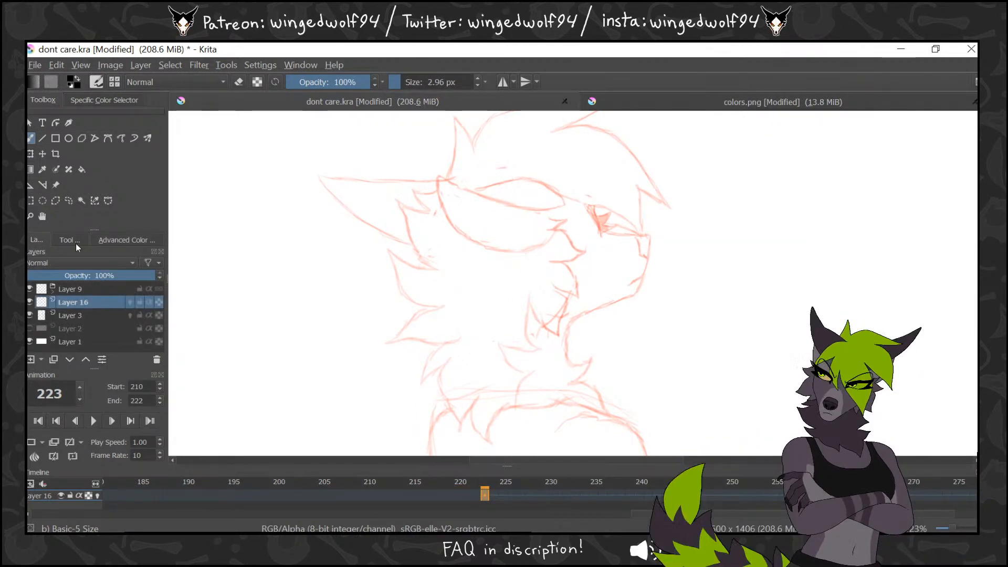
{"action": "key", "text": "Left"}
{"action": "key", "text": "Right"}
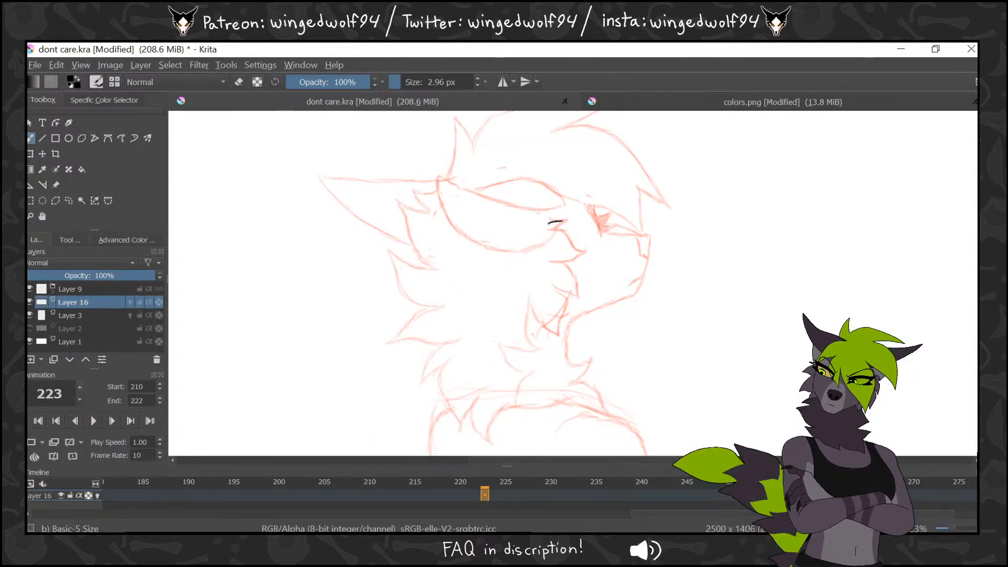
{"action": "mouse_move", "coordinate": [561, 221]}
{"action": "left_mouse_down"}
{"action": "mouse_move", "coordinate": [551, 230]}
{"action": "mouse_move", "coordinate": [587, 252]}
{"action": "left_mouse_up"}
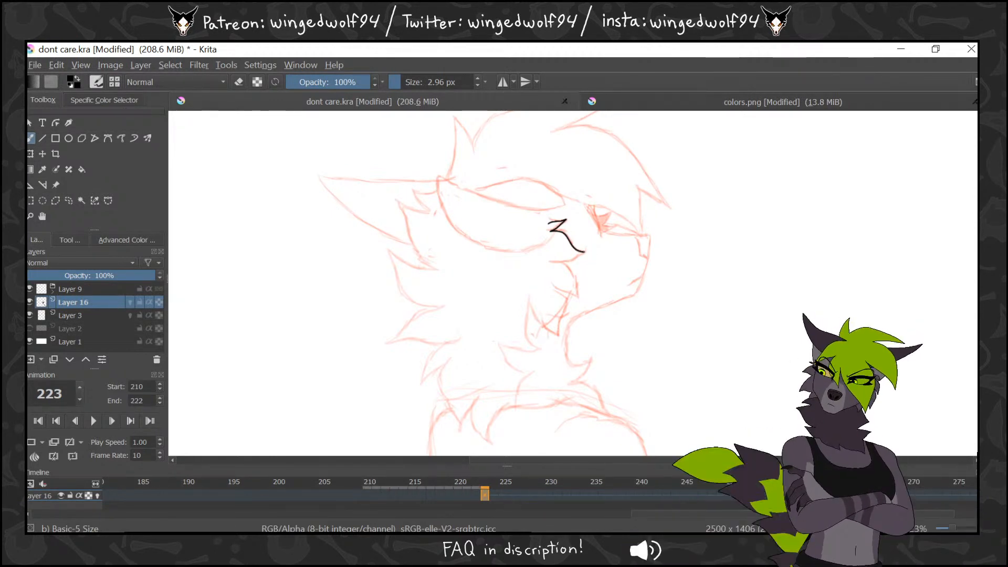
{"action": "mouse_move", "coordinate": [584, 253]}
{"action": "left_mouse_down"}
{"action": "mouse_move", "coordinate": [579, 296]}
{"action": "mouse_move", "coordinate": [546, 330]}
{"action": "left_mouse_up"}
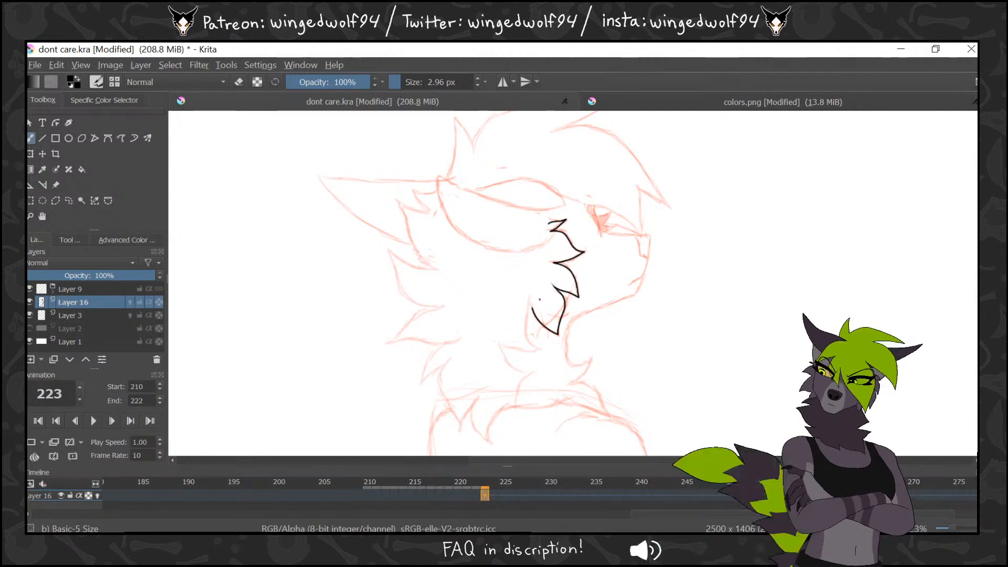
Ink the outline of the near ear, including its inner fold and the short line joining it to the cheek fur
{"action": "left_click_drag", "start_coordinate": [540, 181], "coordinate": [564, 204]}
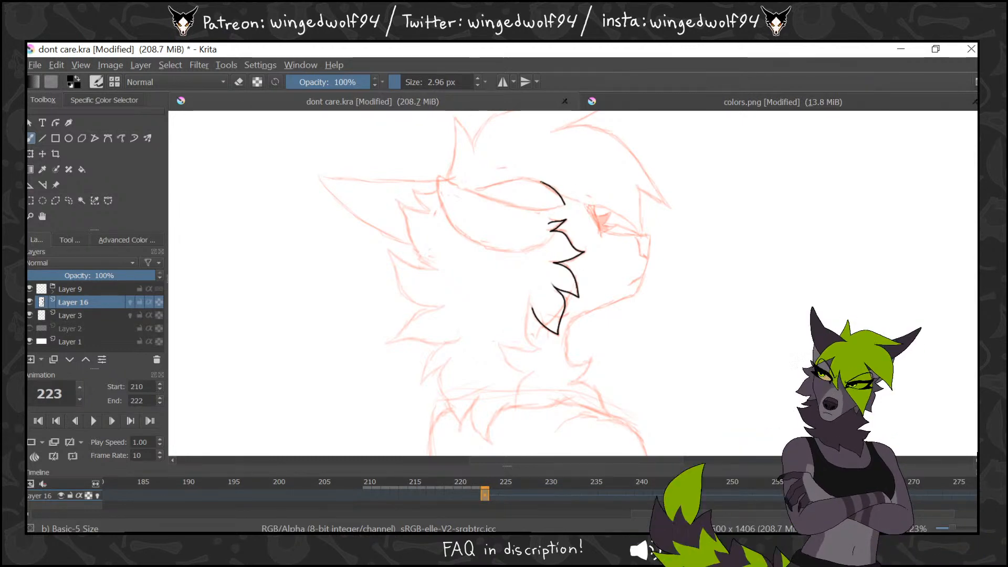
{"action": "mouse_move", "coordinate": [505, 180]}
{"action": "left_mouse_down"}
{"action": "mouse_move", "coordinate": [470, 190]}
{"action": "mouse_move", "coordinate": [437, 180]}
{"action": "mouse_move", "coordinate": [452, 221]}
{"action": "mouse_move", "coordinate": [492, 249]}
{"action": "mouse_move", "coordinate": [539, 241]}
{"action": "mouse_move", "coordinate": [536, 209]}
{"action": "left_mouse_up"}
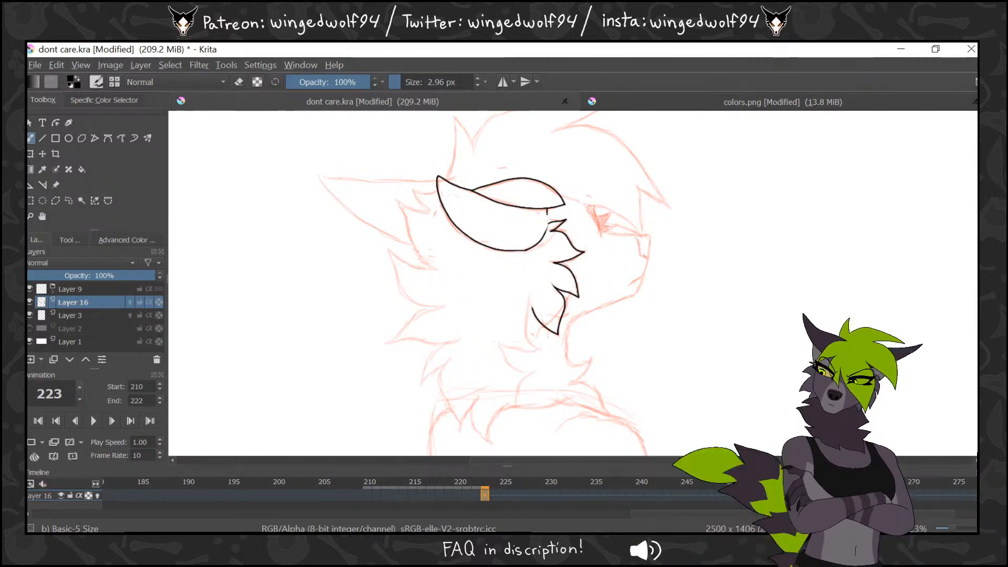
{"action": "left_click_drag", "start_coordinate": [546, 211], "coordinate": [548, 222]}
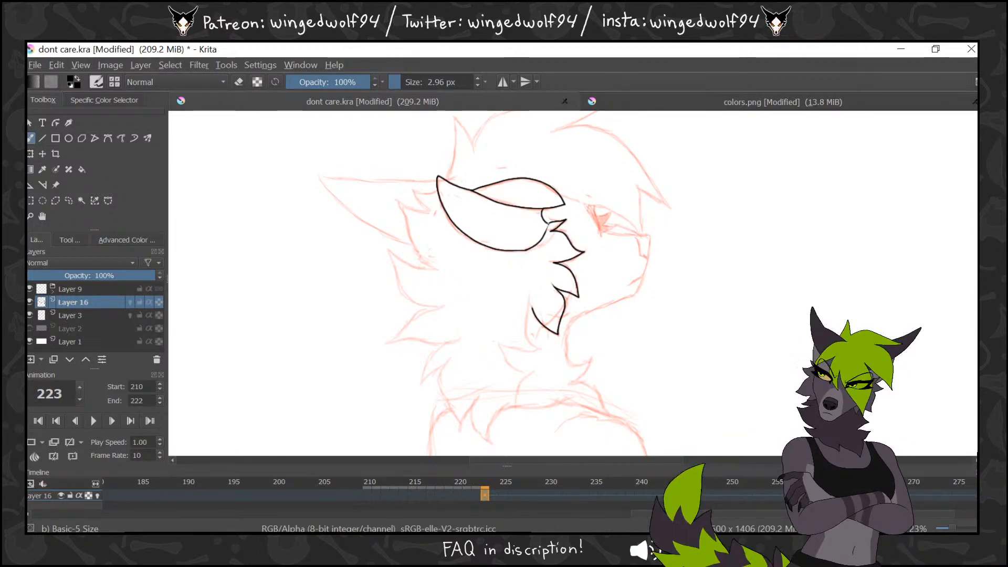
Ink the hair outline from the base of the ear over the crown to the pointed fringe, closing it along the brow
{"action": "scroll", "coordinate": [572, 283], "scroll_direction": "up", "scroll_amount": 3}
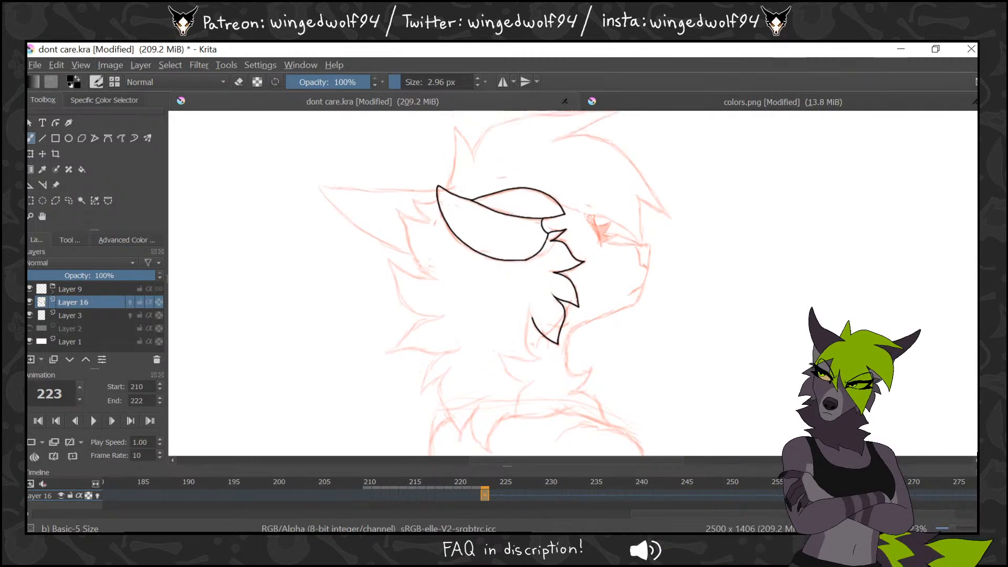
{"action": "mouse_move", "coordinate": [449, 240]}
{"action": "left_mouse_down"}
{"action": "mouse_move", "coordinate": [454, 180]}
{"action": "mouse_move", "coordinate": [471, 212]}
{"action": "mouse_move", "coordinate": [525, 165]}
{"action": "left_mouse_up"}
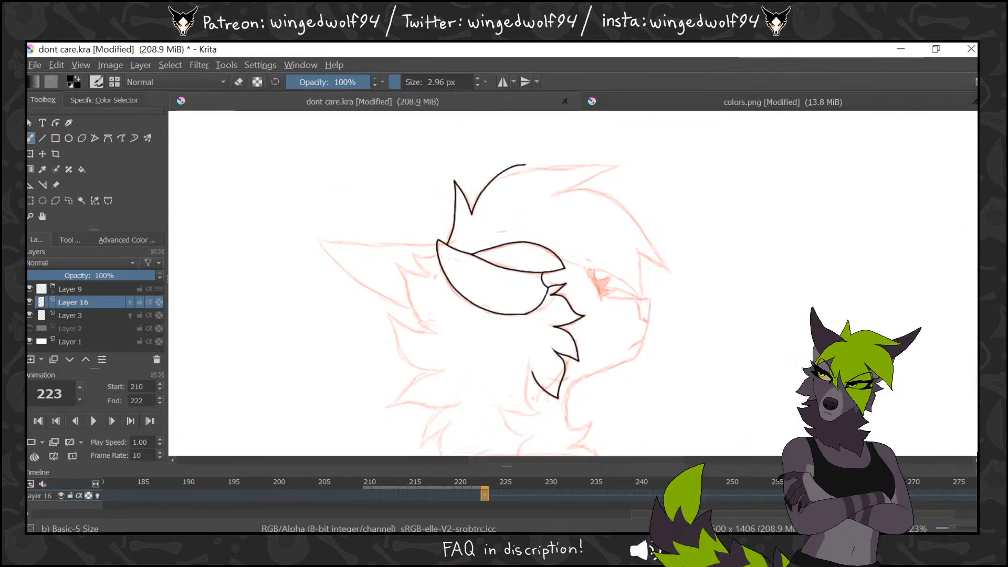
{"action": "mouse_move", "coordinate": [549, 198]}
{"action": "left_mouse_down"}
{"action": "mouse_move", "coordinate": [577, 183]}
{"action": "mouse_move", "coordinate": [561, 167]}
{"action": "mouse_move", "coordinate": [494, 180]}
{"action": "left_mouse_up"}
{"action": "left_click_drag", "start_coordinate": [472, 213], "coordinate": [449, 238]}
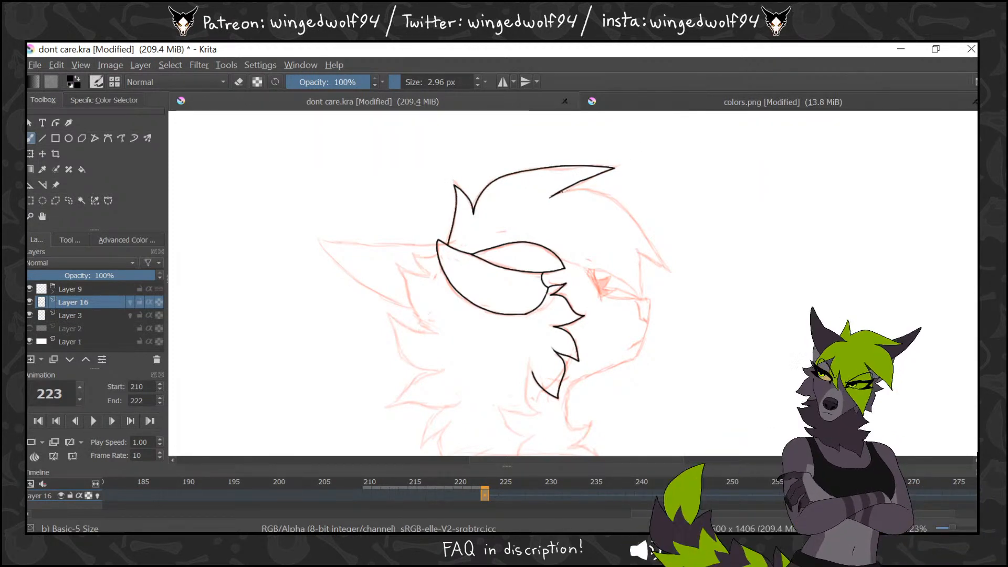
{"action": "mouse_move", "coordinate": [584, 188]}
{"action": "left_mouse_down"}
{"action": "mouse_move", "coordinate": [622, 207]}
{"action": "mouse_move", "coordinate": [666, 267]}
{"action": "mouse_move", "coordinate": [638, 252]}
{"action": "left_mouse_up"}
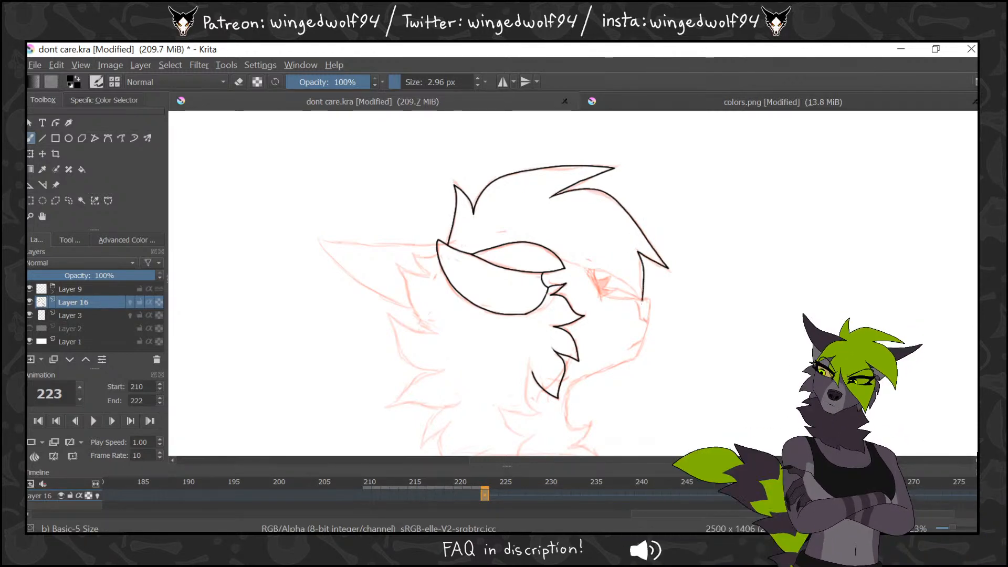
{"action": "left_click_drag", "start_coordinate": [641, 300], "coordinate": [564, 261]}
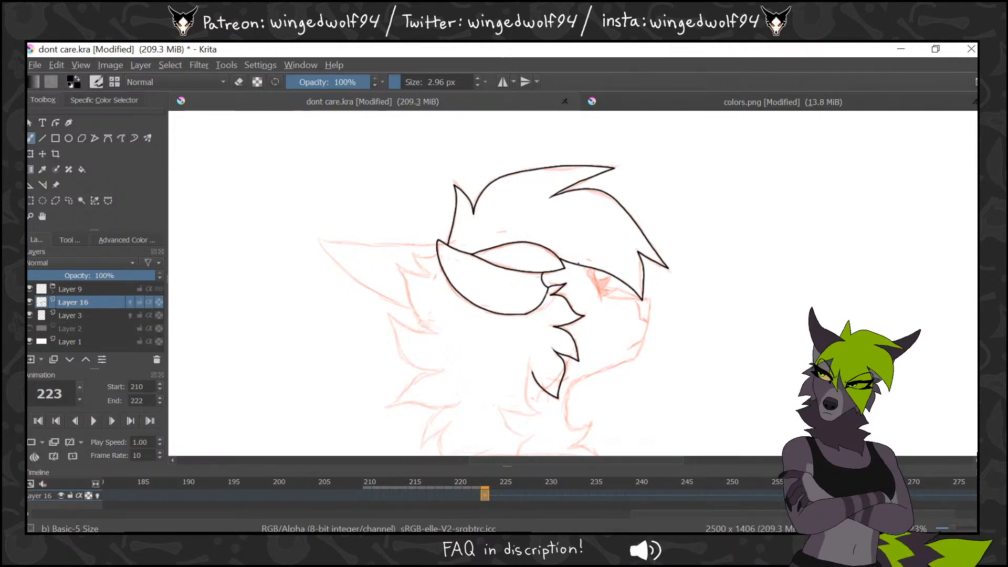
Ink the jagged mane fur behind the ear and down the back of the neck to the shoulders
{"action": "mouse_move", "coordinate": [713, 281]}
{"action": "left_mouse_down"}
{"action": "mouse_move", "coordinate": [605, 223]}
{"action": "mouse_move", "coordinate": [573, 221]}
{"action": "left_mouse_up"}
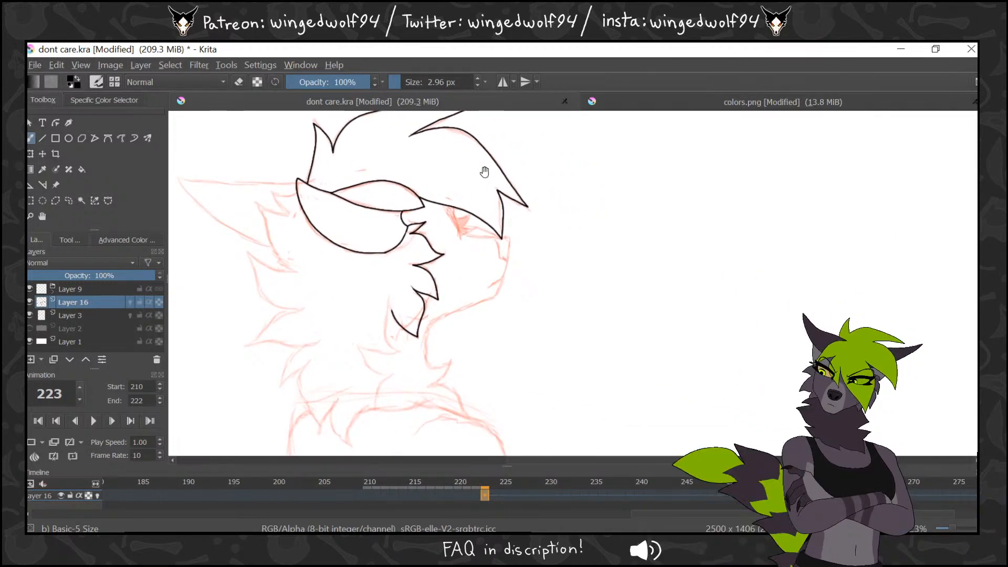
{"action": "mouse_move", "coordinate": [297, 195]}
{"action": "left_mouse_down"}
{"action": "mouse_move", "coordinate": [273, 193]}
{"action": "mouse_move", "coordinate": [294, 216]}
{"action": "mouse_move", "coordinate": [258, 206]}
{"action": "mouse_move", "coordinate": [274, 253]}
{"action": "mouse_move", "coordinate": [299, 270]}
{"action": "mouse_move", "coordinate": [273, 268]}
{"action": "mouse_move", "coordinate": [248, 250]}
{"action": "mouse_move", "coordinate": [266, 298]}
{"action": "mouse_move", "coordinate": [304, 306]}
{"action": "mouse_move", "coordinate": [282, 316]}
{"action": "left_mouse_up"}
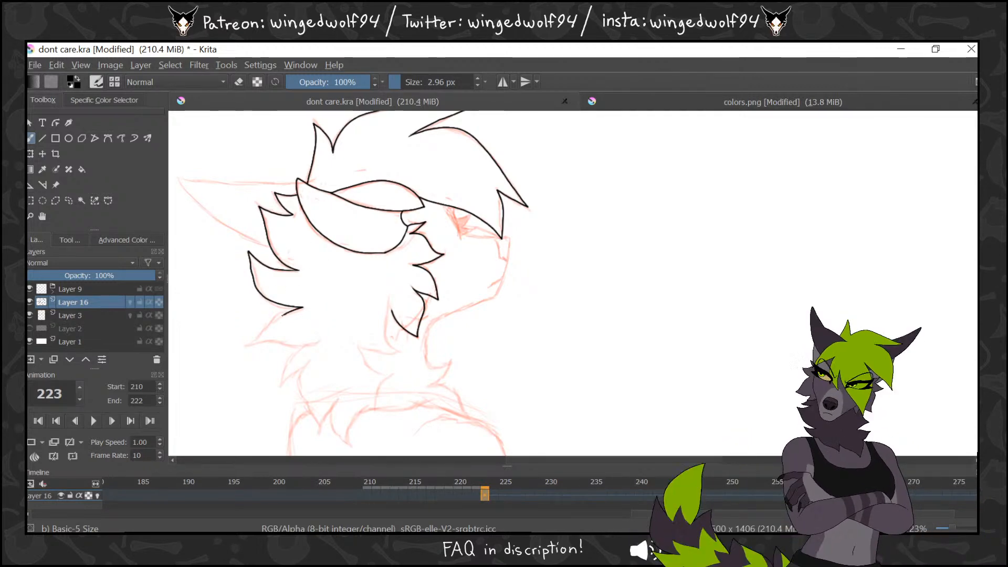
{"action": "mouse_move", "coordinate": [248, 344]}
{"action": "left_mouse_down"}
{"action": "mouse_move", "coordinate": [314, 342]}
{"action": "mouse_move", "coordinate": [282, 383]}
{"action": "mouse_move", "coordinate": [309, 362]}
{"action": "left_mouse_up"}
{"action": "left_click_drag", "start_coordinate": [315, 415], "coordinate": [337, 400]}
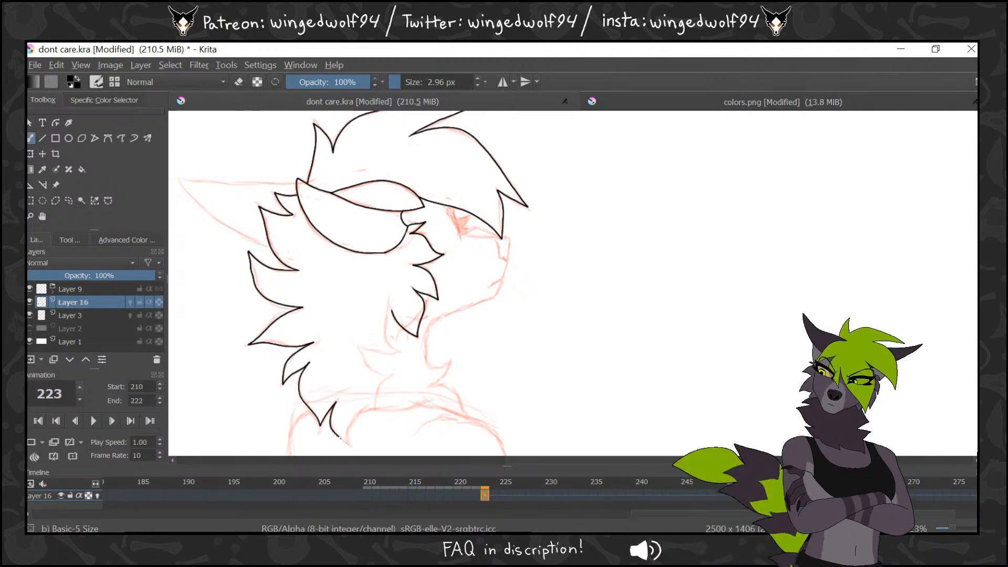
{"action": "left_click_drag", "start_coordinate": [340, 438], "coordinate": [361, 424]}
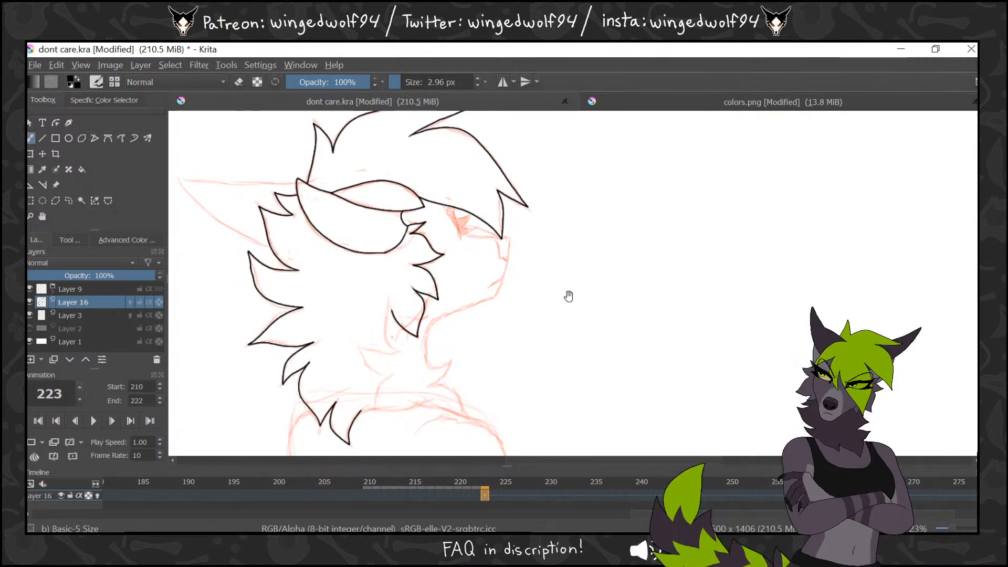
Ink the eye, the muzzle and mouth, and the front of the neck down to the shoulder
{"action": "left_click_drag", "start_coordinate": [568, 296], "coordinate": [558, 251]}
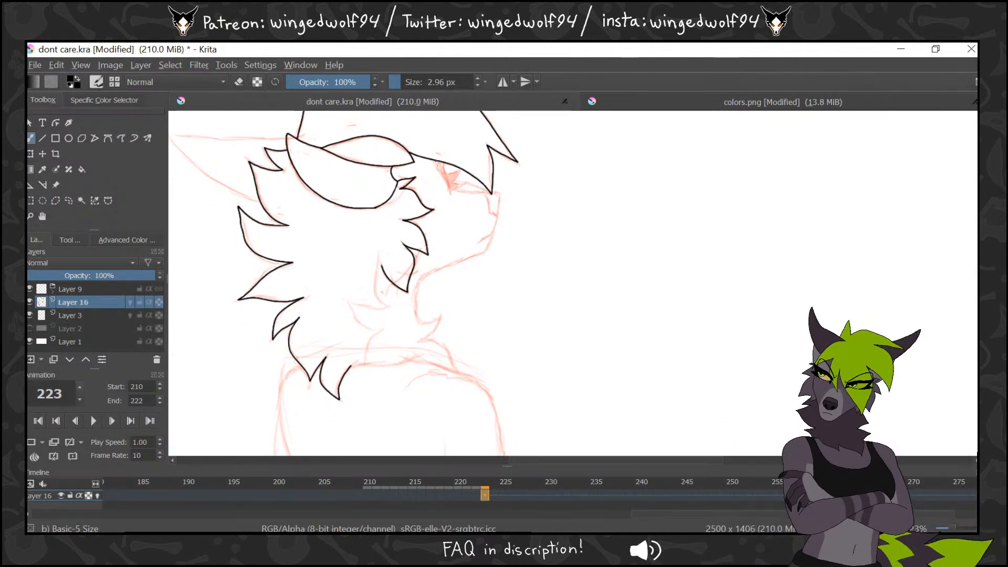
{"action": "left_click_drag", "start_coordinate": [477, 187], "coordinate": [472, 191]}
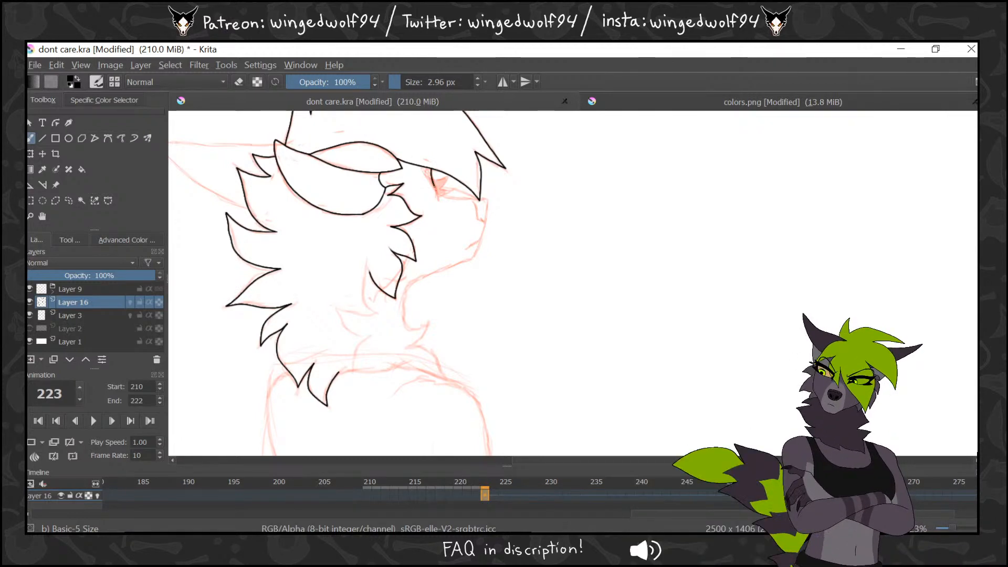
{"action": "mouse_move", "coordinate": [454, 197]}
{"action": "left_mouse_down"}
{"action": "mouse_move", "coordinate": [484, 198]}
{"action": "mouse_move", "coordinate": [488, 209]}
{"action": "mouse_move", "coordinate": [480, 236]}
{"action": "mouse_move", "coordinate": [464, 248]}
{"action": "mouse_move", "coordinate": [479, 243]}
{"action": "mouse_move", "coordinate": [473, 255]}
{"action": "mouse_move", "coordinate": [408, 281]}
{"action": "mouse_move", "coordinate": [403, 299]}
{"action": "mouse_move", "coordinate": [413, 328]}
{"action": "mouse_move", "coordinate": [429, 323]}
{"action": "mouse_move", "coordinate": [407, 346]}
{"action": "mouse_move", "coordinate": [433, 352]}
{"action": "left_mouse_up"}
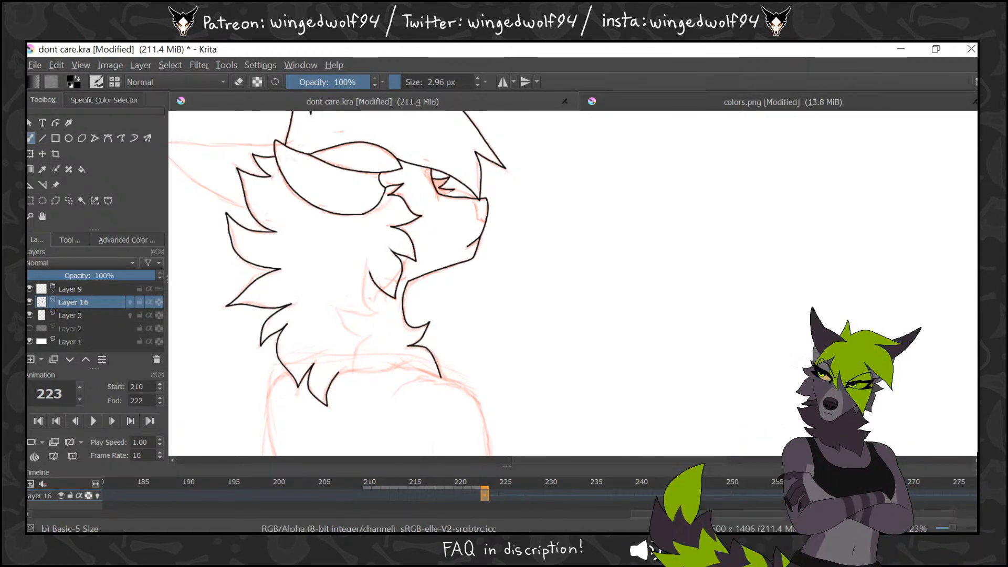
Fill the dark part of the eye with black, undoing the first fill and applying it again
{"action": "left_click", "coordinate": [81, 169]}
{"action": "left_click", "coordinate": [443, 183]}
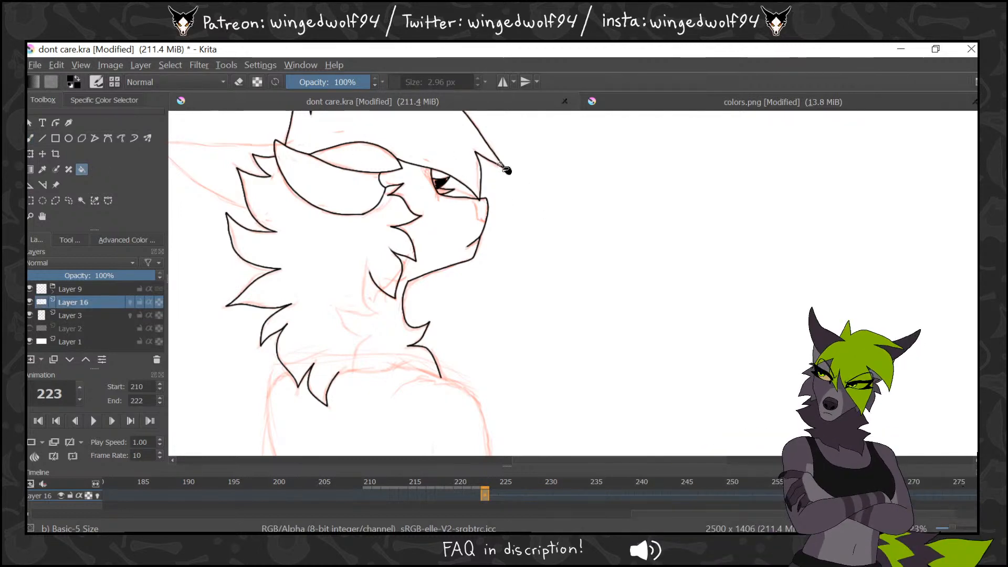
{"action": "key", "text": "ctrl+z"}
{"action": "left_click", "coordinate": [75, 240]}
{"action": "left_click", "coordinate": [44, 237]}
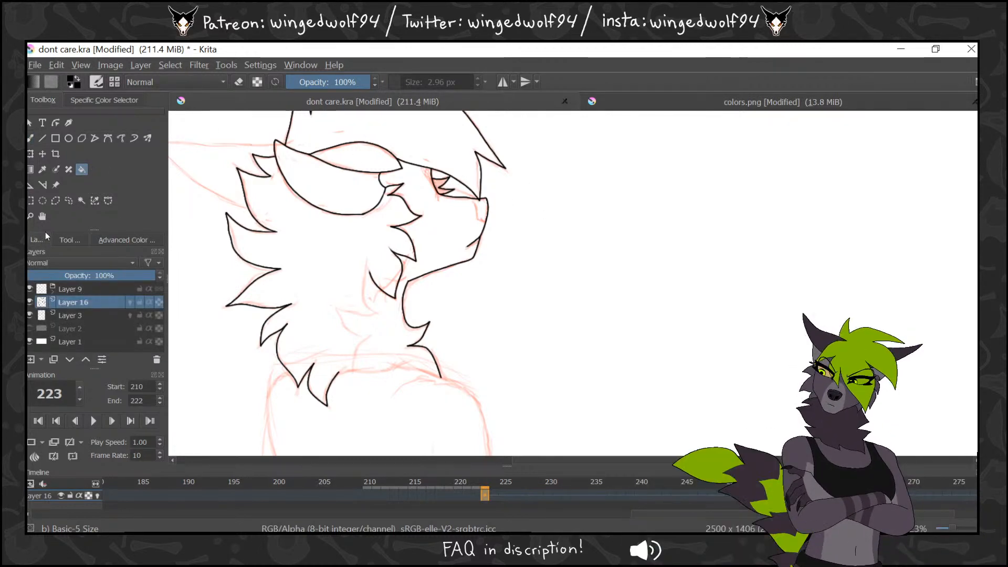
{"action": "left_click", "coordinate": [444, 185]}
{"action": "key", "text": "b"}
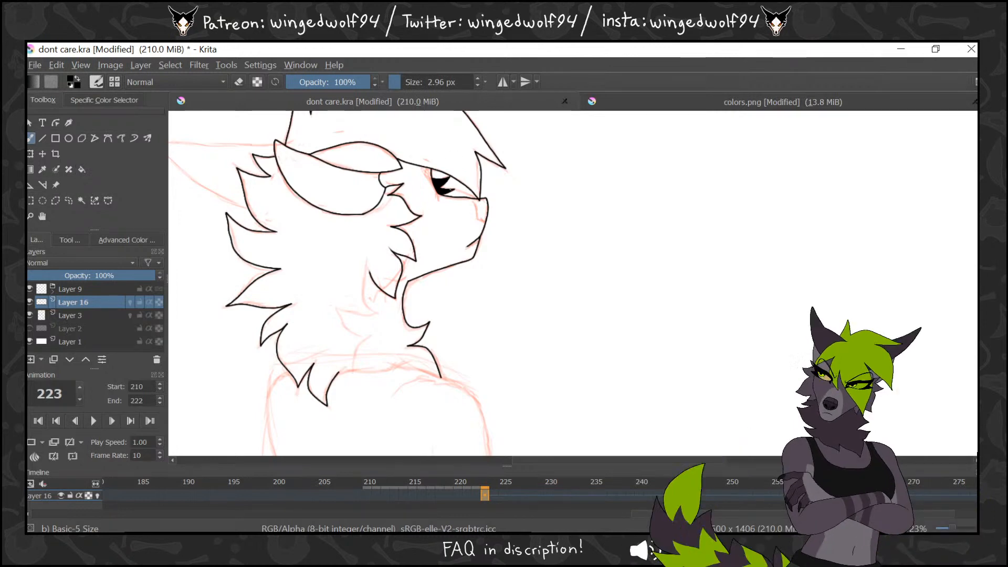
Outline the nose at the tip of the muzzle and fill it with black
{"action": "mouse_move", "coordinate": [475, 209]}
{"action": "left_mouse_down"}
{"action": "mouse_move", "coordinate": [484, 221]}
{"action": "mouse_move", "coordinate": [487, 205]}
{"action": "left_mouse_up"}
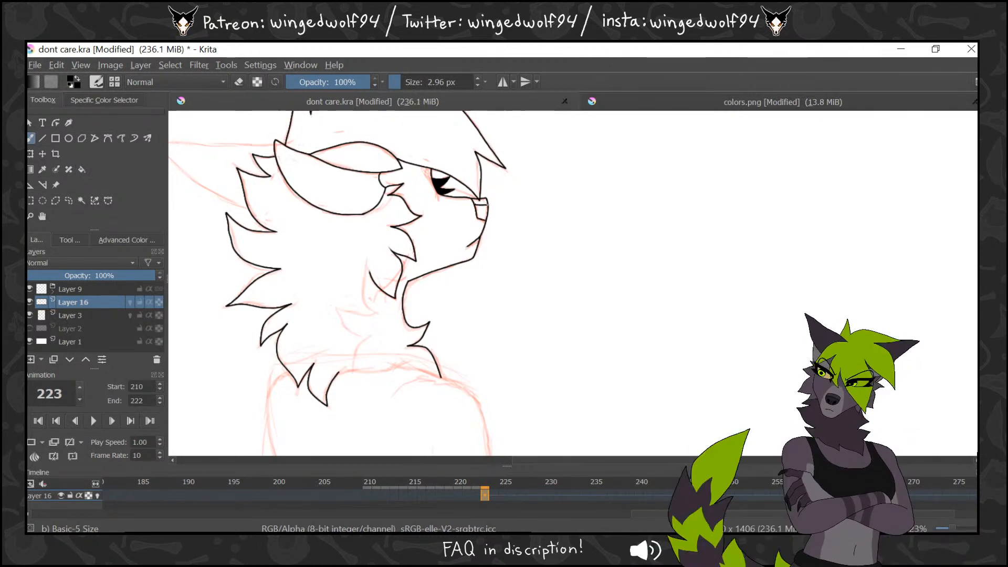
{"action": "left_click", "coordinate": [81, 169]}
{"action": "left_click", "coordinate": [480, 210]}
{"action": "key", "text": "b"}
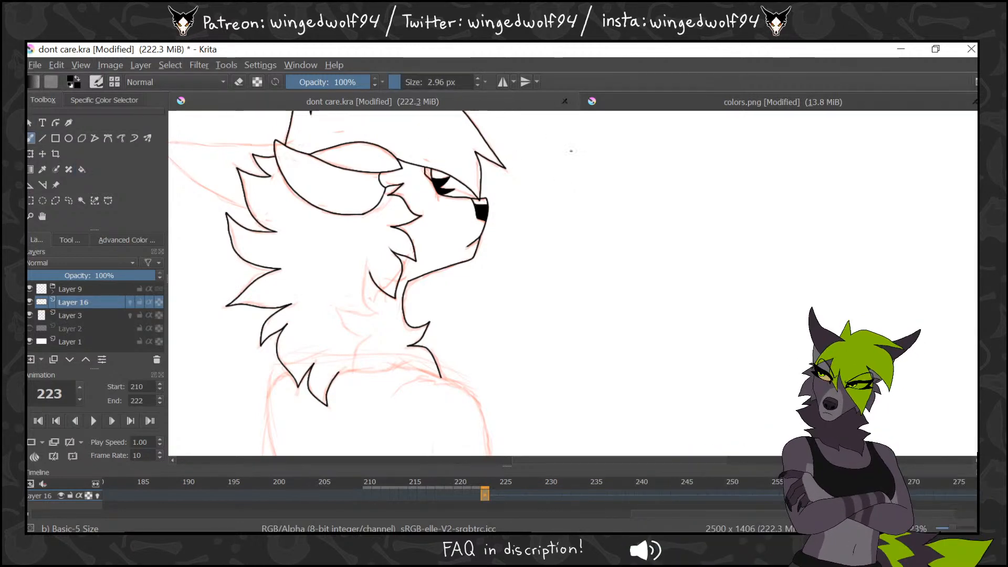
{"action": "left_click_drag", "start_coordinate": [531, 173], "coordinate": [669, 222]}
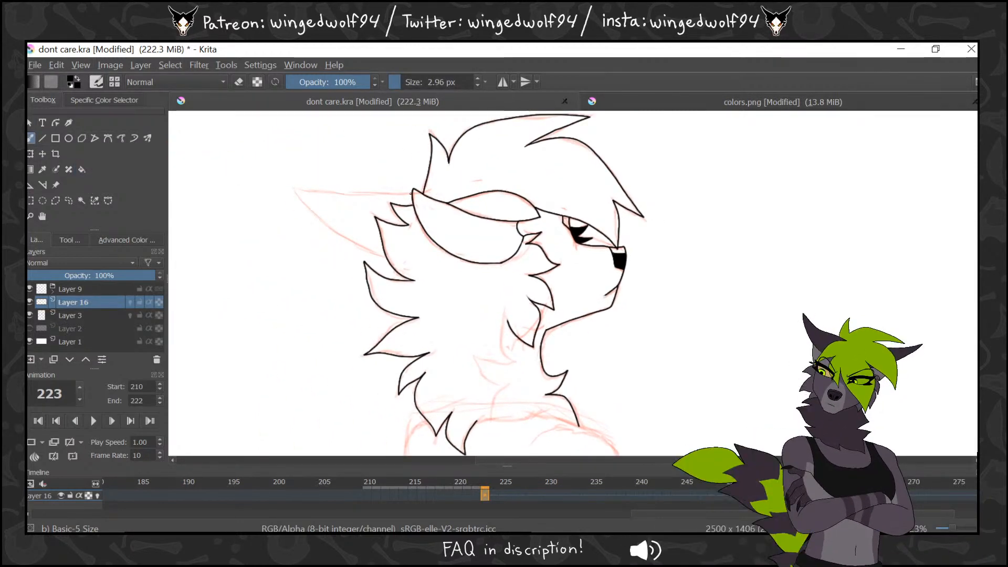
Ink the pointed ear extending behind the head, and the shoulder line down the outer edge of the outstretched arm to the elbow
{"action": "mouse_move", "coordinate": [411, 193]}
{"action": "left_mouse_down"}
{"action": "mouse_move", "coordinate": [298, 189]}
{"action": "mouse_move", "coordinate": [311, 210]}
{"action": "left_mouse_up"}
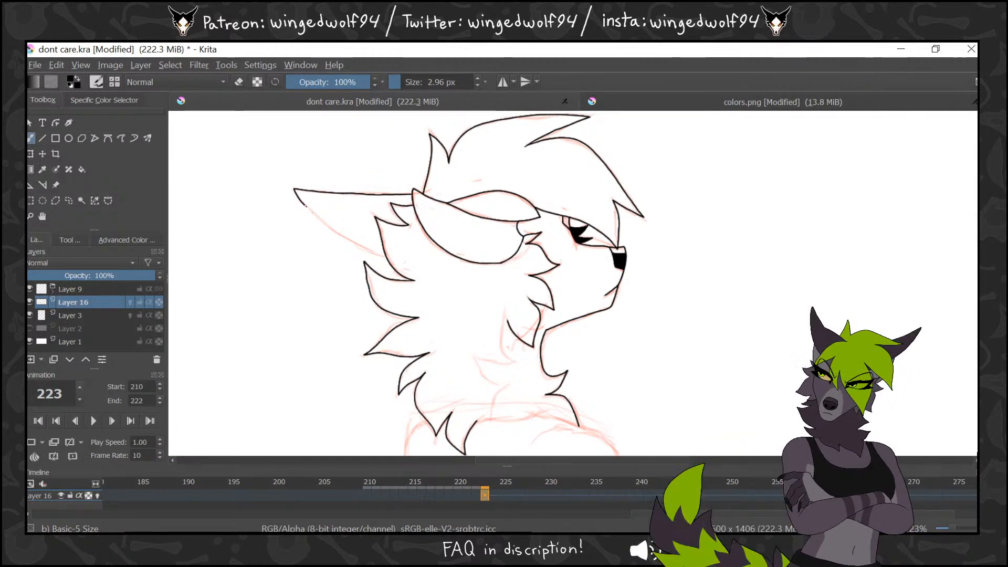
{"action": "left_click_drag", "start_coordinate": [345, 239], "coordinate": [386, 257]}
{"action": "left_click_drag", "start_coordinate": [646, 288], "coordinate": [602, 121]}
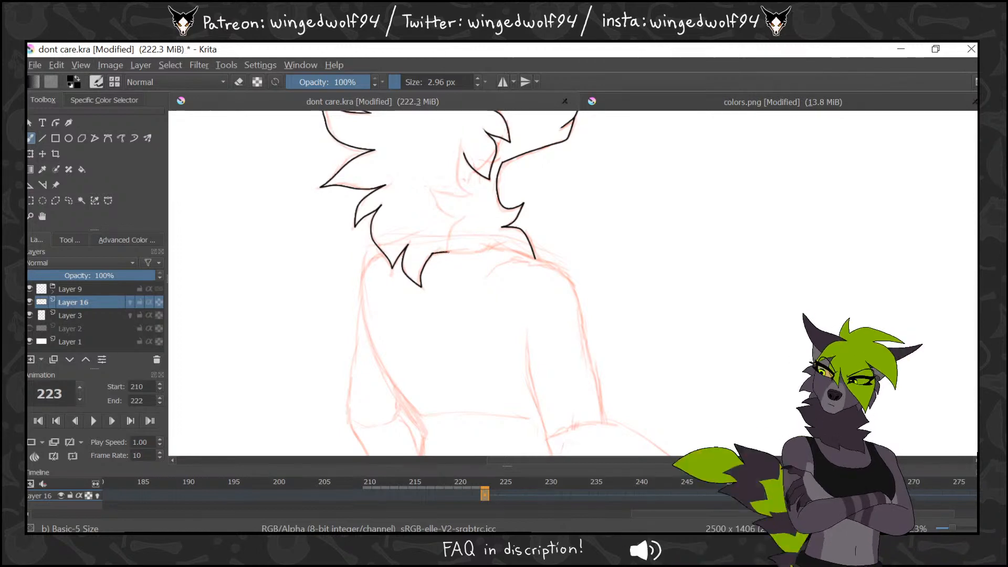
{"action": "mouse_move", "coordinate": [447, 251]}
{"action": "left_mouse_down"}
{"action": "mouse_move", "coordinate": [500, 249]}
{"action": "mouse_move", "coordinate": [555, 269]}
{"action": "mouse_move", "coordinate": [582, 317]}
{"action": "left_mouse_up"}
{"action": "left_click_drag", "start_coordinate": [592, 365], "coordinate": [602, 419]}
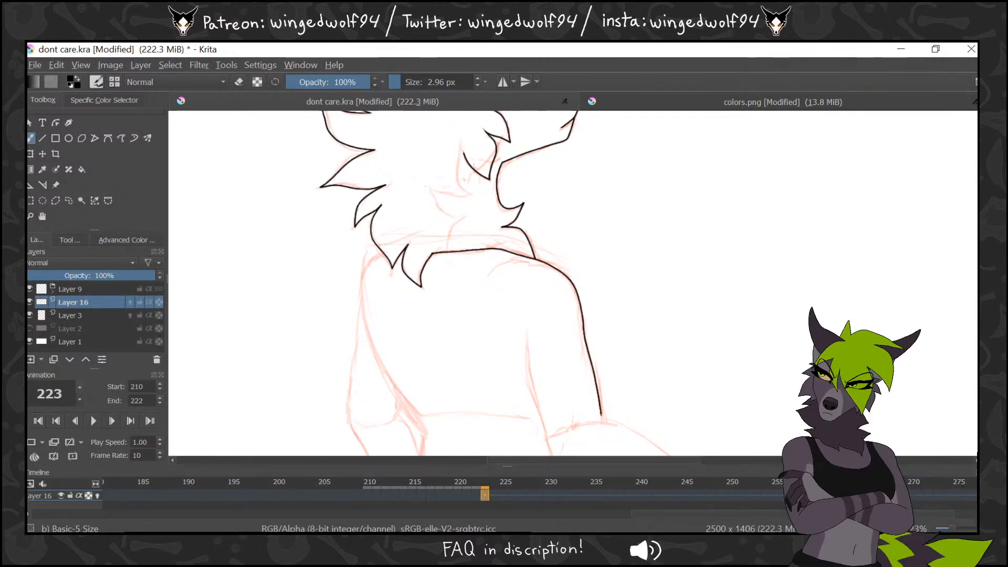
Ink the inner edge of the upper arm and both sides of the forearm to the wrist, redoing the underside stroke once
{"action": "left_click_drag", "start_coordinate": [682, 366], "coordinate": [540, 233]}
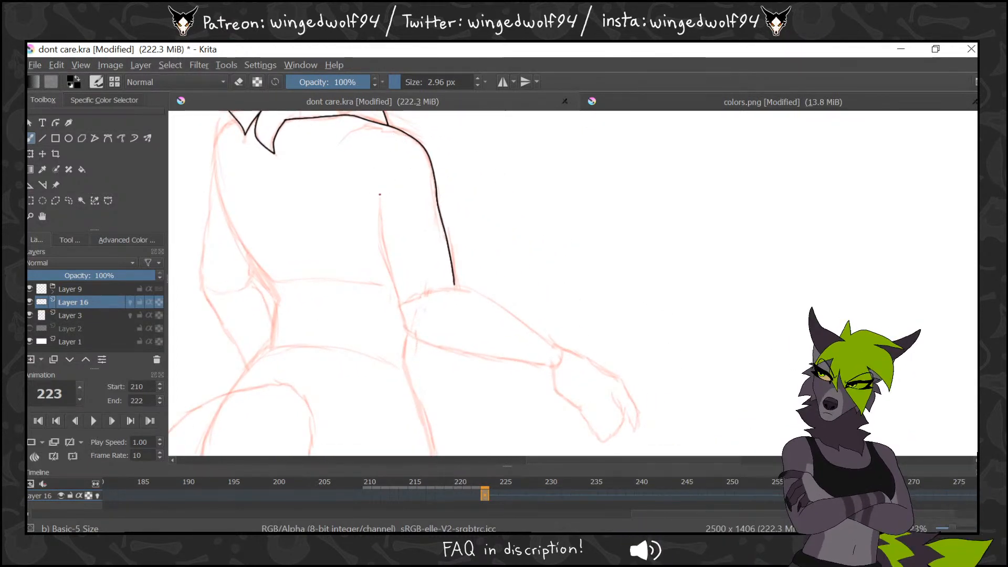
{"action": "left_click_drag", "start_coordinate": [379, 195], "coordinate": [379, 206]}
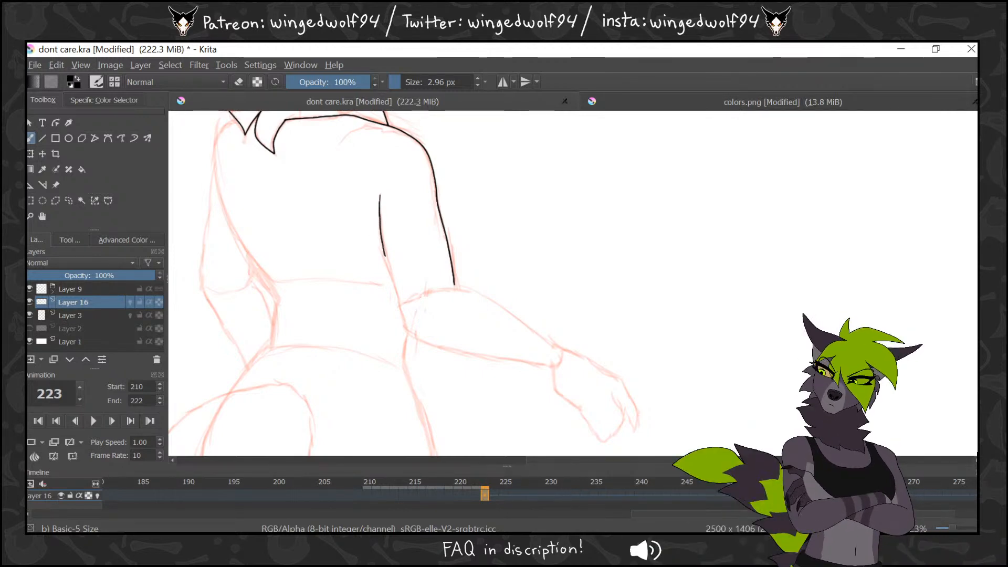
{"action": "mouse_move", "coordinate": [385, 256]}
{"action": "left_mouse_down"}
{"action": "mouse_move", "coordinate": [408, 331]}
{"action": "mouse_move", "coordinate": [458, 353]}
{"action": "left_mouse_up"}
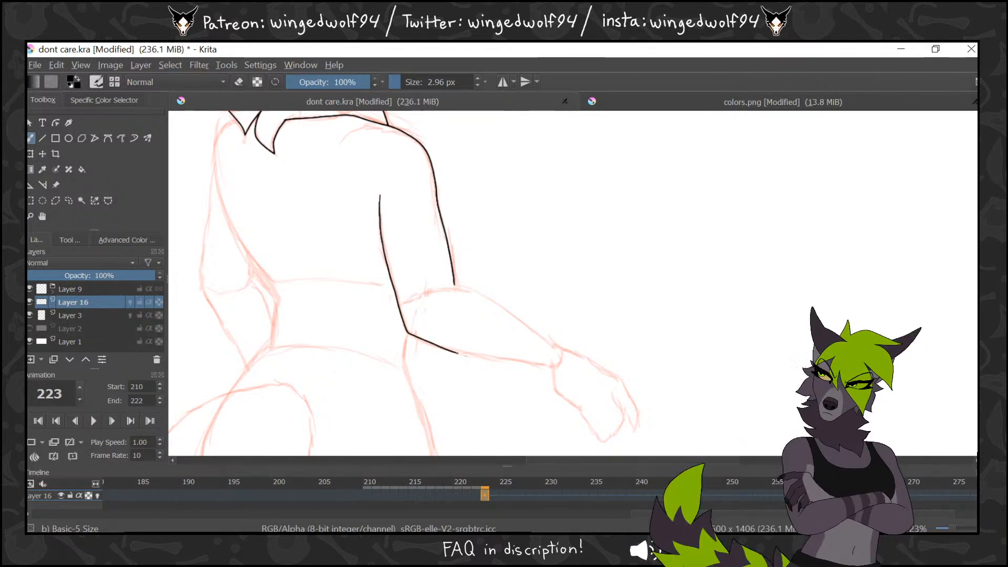
{"action": "key", "text": "ctrl+z"}
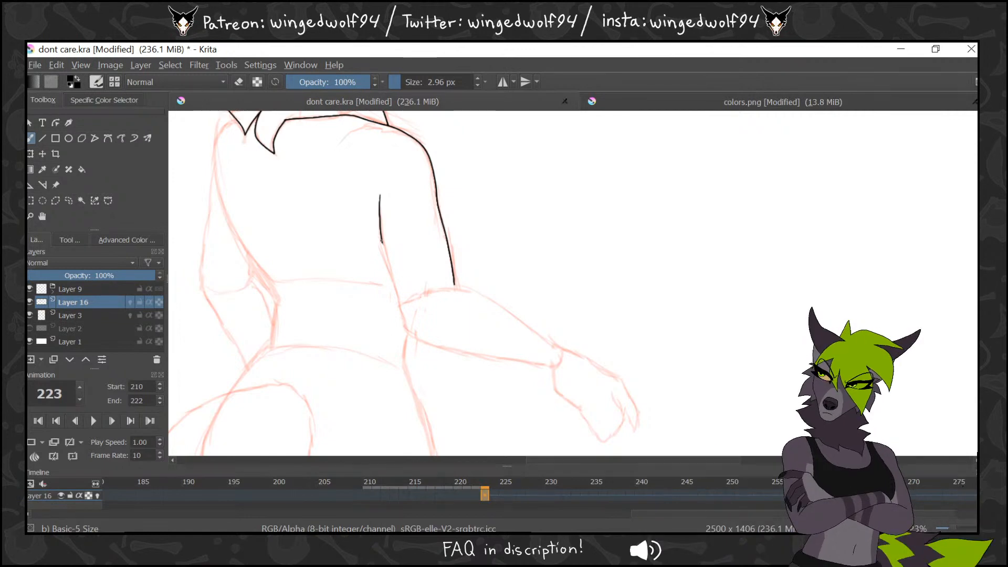
{"action": "mouse_move", "coordinate": [382, 241]}
{"action": "left_mouse_down"}
{"action": "mouse_move", "coordinate": [404, 321]}
{"action": "mouse_move", "coordinate": [467, 351]}
{"action": "mouse_move", "coordinate": [550, 363]}
{"action": "left_mouse_up"}
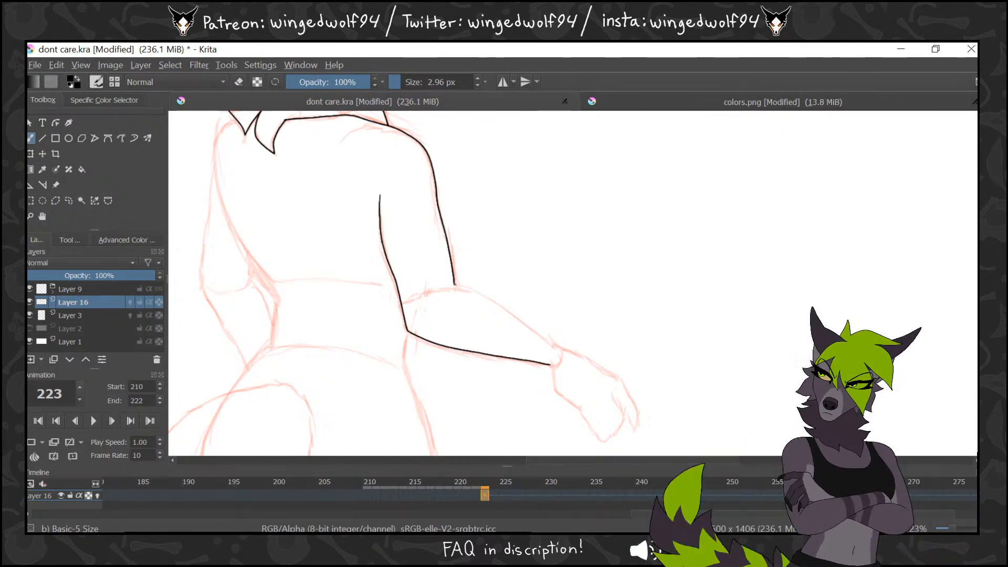
{"action": "left_click_drag", "start_coordinate": [474, 290], "coordinate": [513, 314]}
{"action": "left_click_drag", "start_coordinate": [558, 346], "coordinate": [564, 350]}
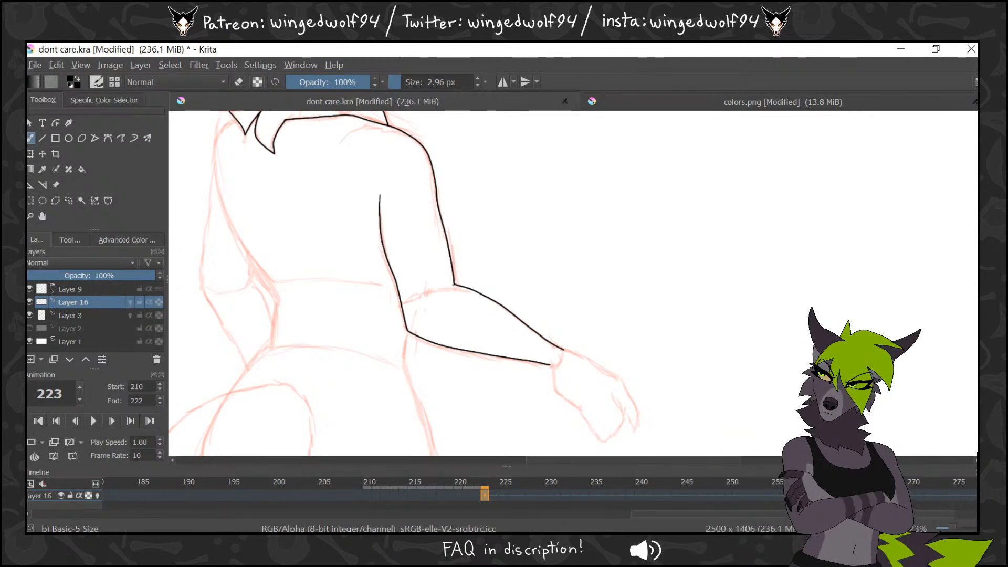
Ink the hand of the outstretched arm from the wrist, including the curled fingers and their pointed tips
{"action": "left_click_drag", "start_coordinate": [650, 341], "coordinate": [561, 271]}
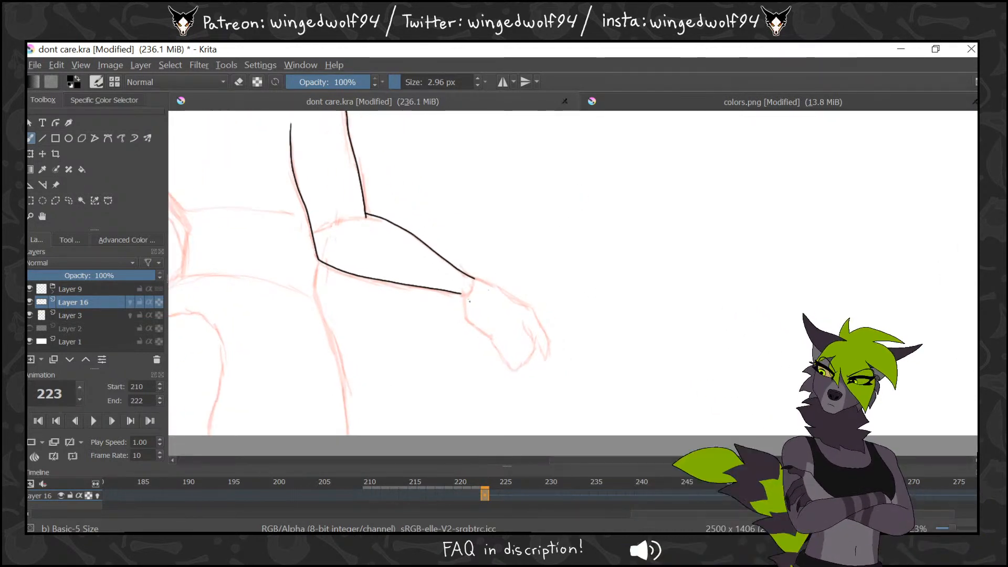
{"action": "mouse_move", "coordinate": [461, 294]}
{"action": "left_mouse_down"}
{"action": "mouse_move", "coordinate": [465, 316]}
{"action": "mouse_move", "coordinate": [487, 334]}
{"action": "left_mouse_up"}
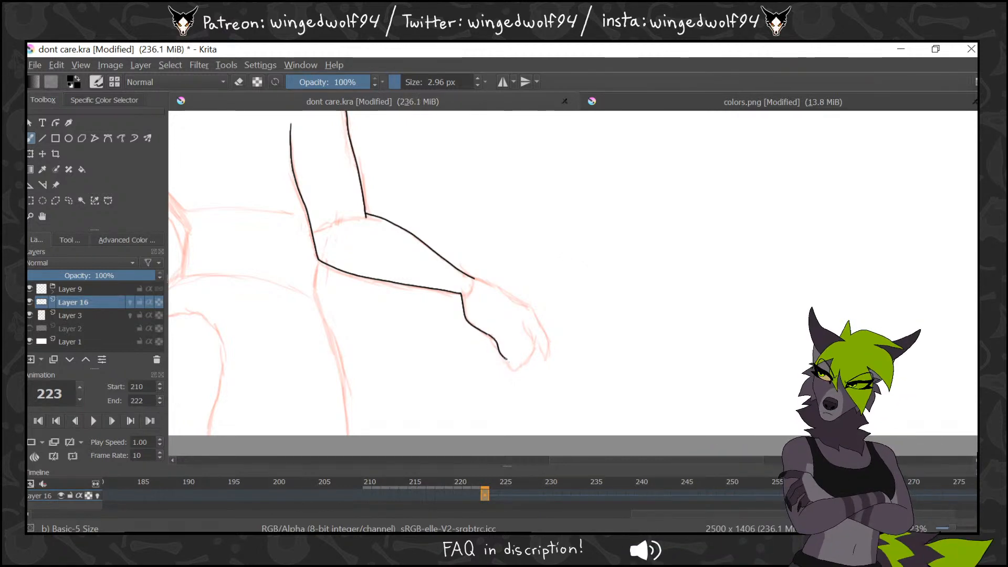
{"action": "mouse_move", "coordinate": [493, 338]}
{"action": "left_mouse_down"}
{"action": "mouse_move", "coordinate": [506, 366]}
{"action": "mouse_move", "coordinate": [506, 337]}
{"action": "mouse_move", "coordinate": [521, 347]}
{"action": "mouse_move", "coordinate": [509, 368]}
{"action": "left_mouse_up"}
{"action": "mouse_move", "coordinate": [521, 318]}
{"action": "left_mouse_down"}
{"action": "mouse_move", "coordinate": [531, 341]}
{"action": "mouse_move", "coordinate": [522, 359]}
{"action": "left_mouse_up"}
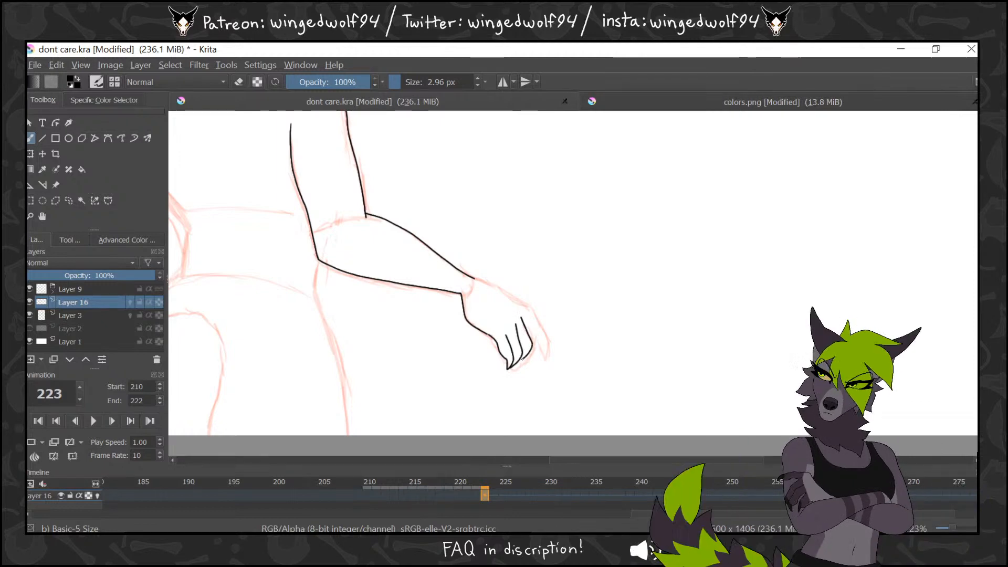
{"action": "key", "text": "ctrl+z"}
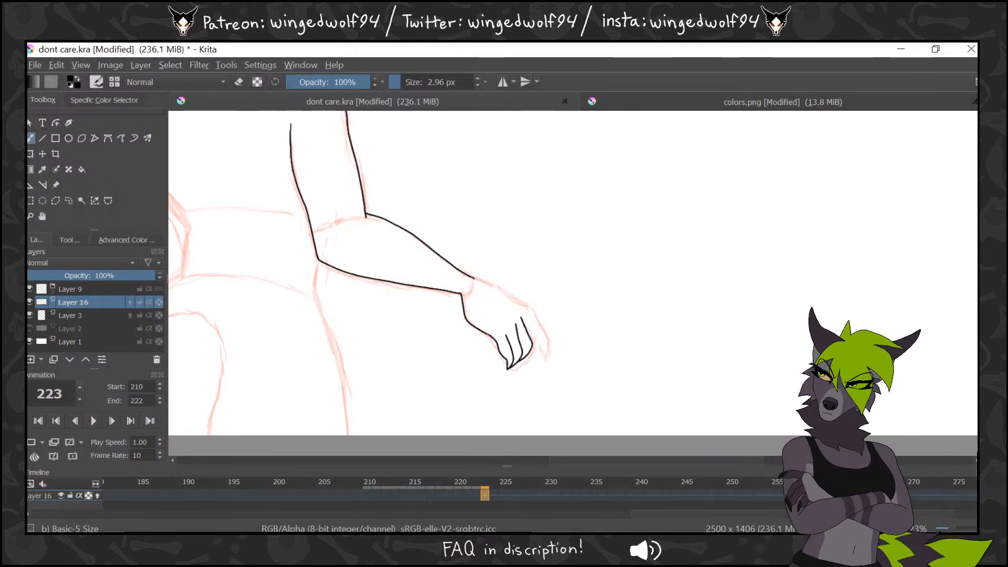
{"action": "mouse_move", "coordinate": [527, 305]}
{"action": "left_mouse_down"}
{"action": "mouse_move", "coordinate": [542, 345]}
{"action": "mouse_move", "coordinate": [525, 324]}
{"action": "mouse_move", "coordinate": [531, 339]}
{"action": "left_mouse_up"}
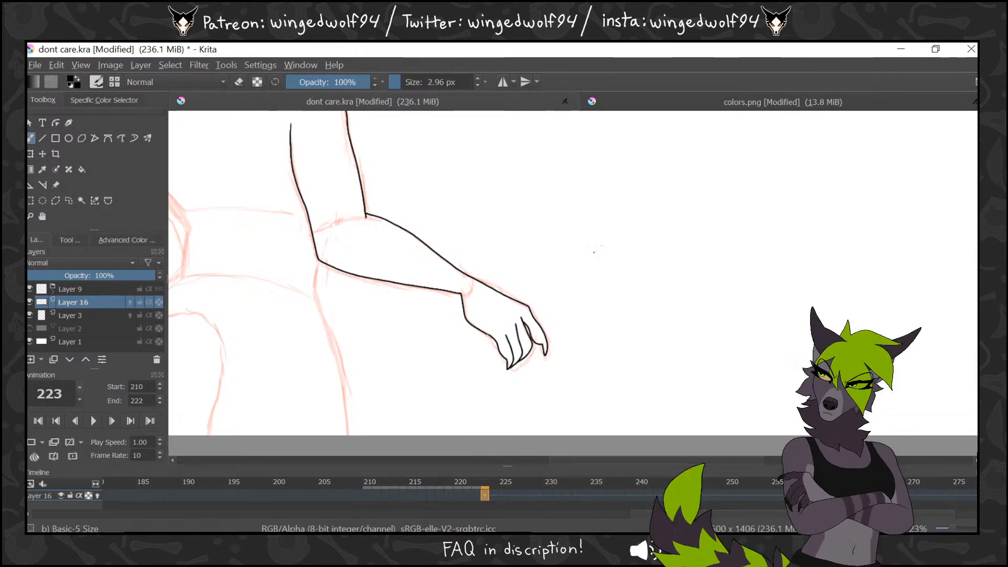
Ink the hip line below the elbow and the tail's outline with fur tufts and a jagged marking across it
{"action": "left_click_drag", "start_coordinate": [449, 277], "coordinate": [580, 220]}
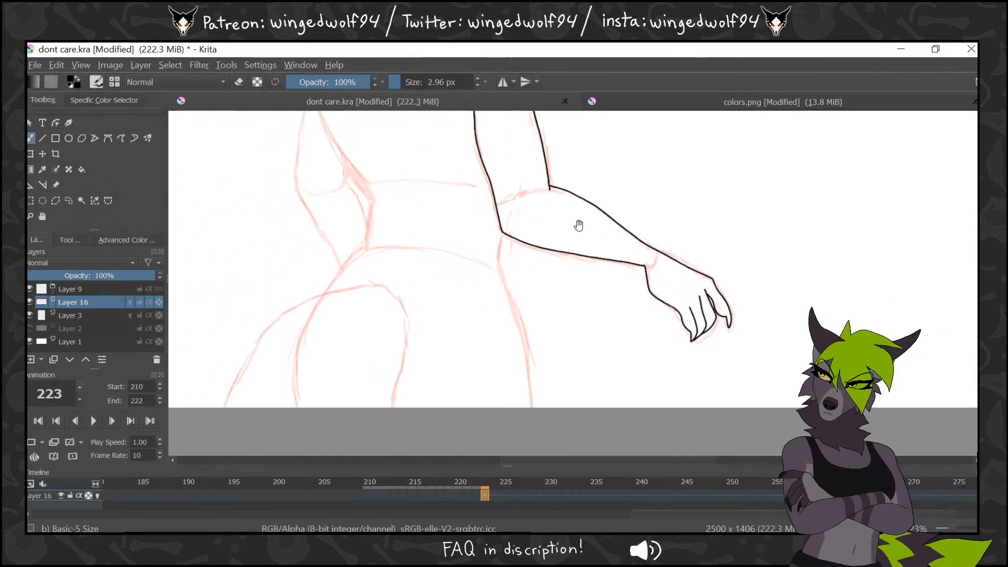
{"action": "mouse_move", "coordinate": [501, 234]}
{"action": "left_mouse_down"}
{"action": "mouse_move", "coordinate": [496, 267]}
{"action": "mouse_move", "coordinate": [521, 328]}
{"action": "mouse_move", "coordinate": [532, 408]}
{"action": "left_mouse_up"}
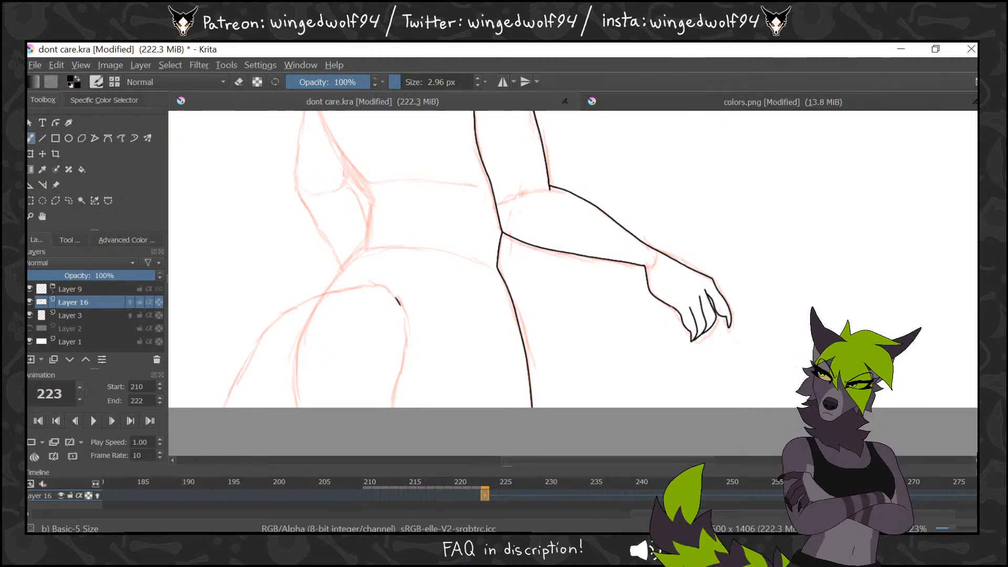
{"action": "mouse_move", "coordinate": [328, 277]}
{"action": "left_mouse_down"}
{"action": "mouse_move", "coordinate": [339, 293]}
{"action": "mouse_move", "coordinate": [239, 344]}
{"action": "mouse_move", "coordinate": [274, 353]}
{"action": "left_mouse_up"}
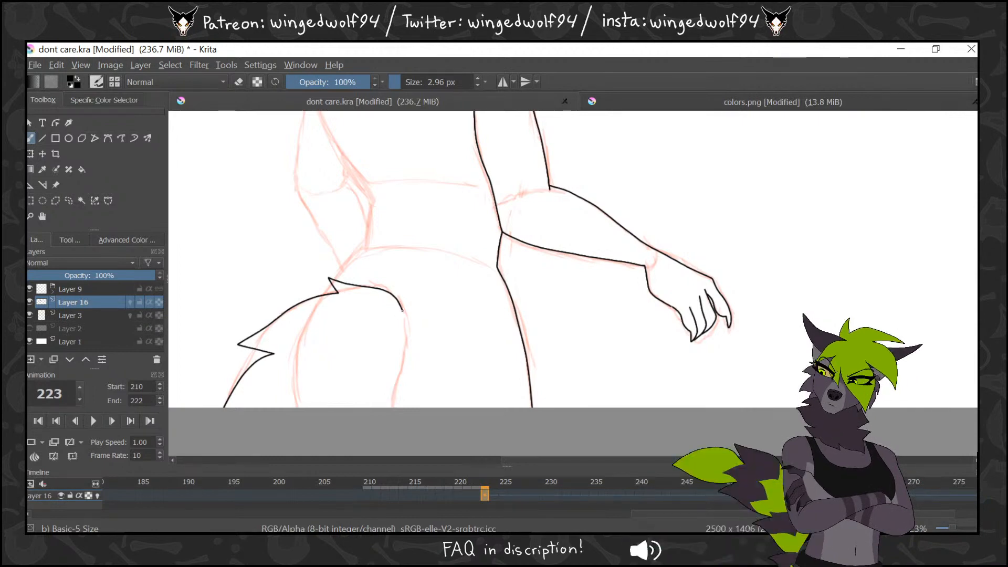
{"action": "mouse_move", "coordinate": [403, 311]}
{"action": "left_mouse_down"}
{"action": "mouse_move", "coordinate": [413, 366]}
{"action": "mouse_move", "coordinate": [391, 348]}
{"action": "mouse_move", "coordinate": [389, 407]}
{"action": "left_mouse_up"}
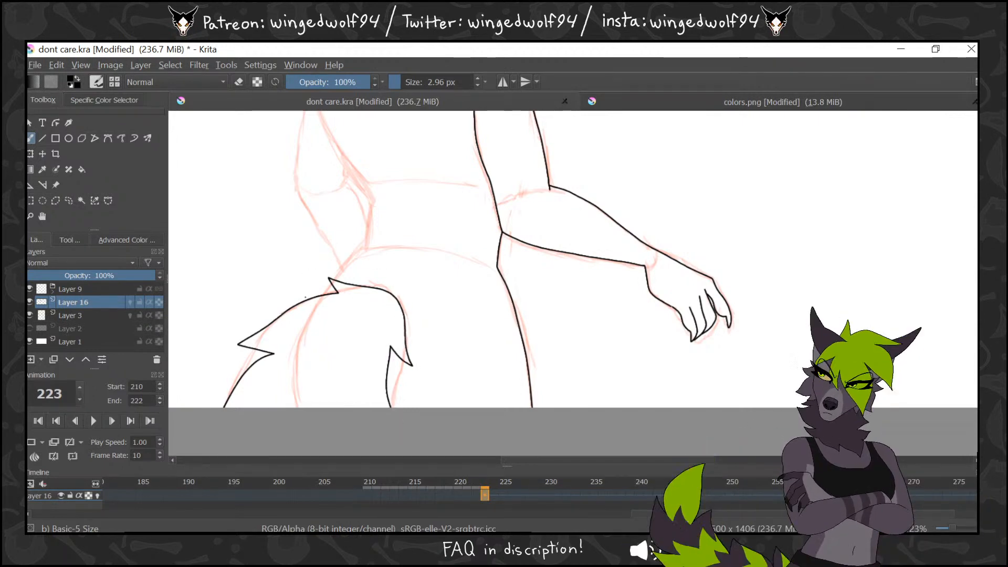
{"action": "mouse_move", "coordinate": [319, 331]}
{"action": "left_mouse_down"}
{"action": "mouse_move", "coordinate": [308, 370]}
{"action": "mouse_move", "coordinate": [352, 350]}
{"action": "left_mouse_up"}
{"action": "left_click_drag", "start_coordinate": [377, 381], "coordinate": [387, 389]}
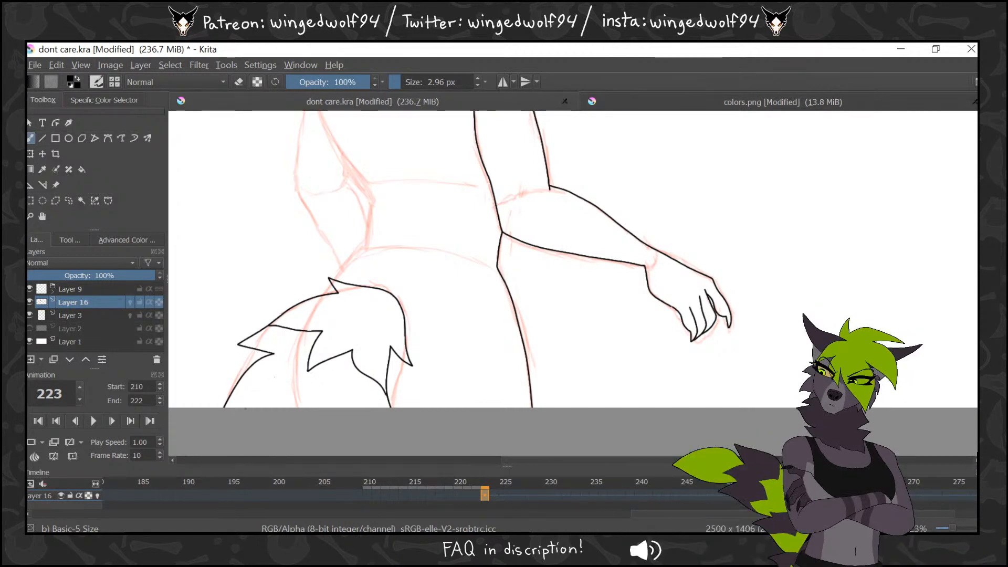
Ink the opposite shoulder and that side of the back, through the waist down to the base of the tail
{"action": "left_click_drag", "start_coordinate": [611, 285], "coordinate": [605, 387]}
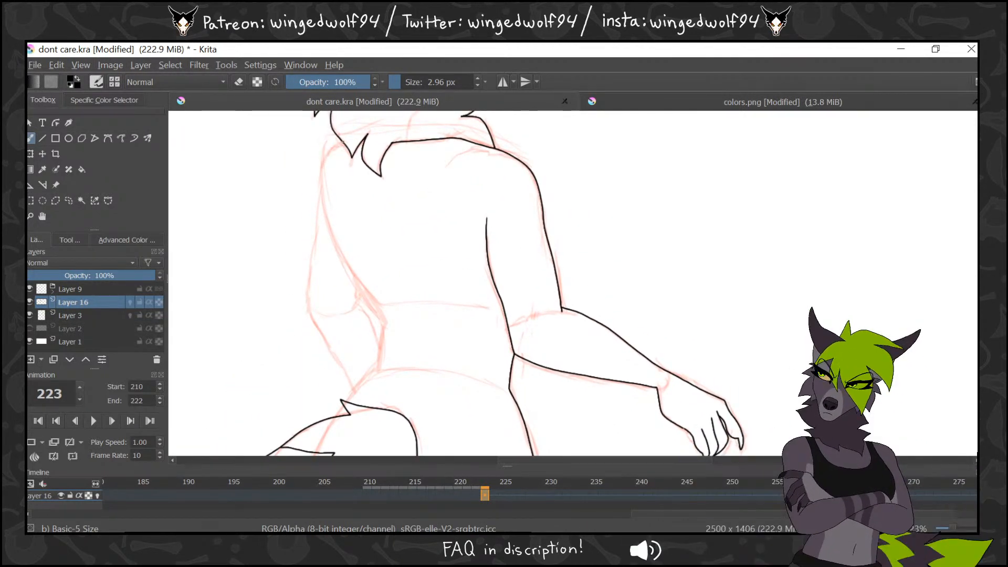
{"action": "left_click_drag", "start_coordinate": [324, 166], "coordinate": [320, 178]}
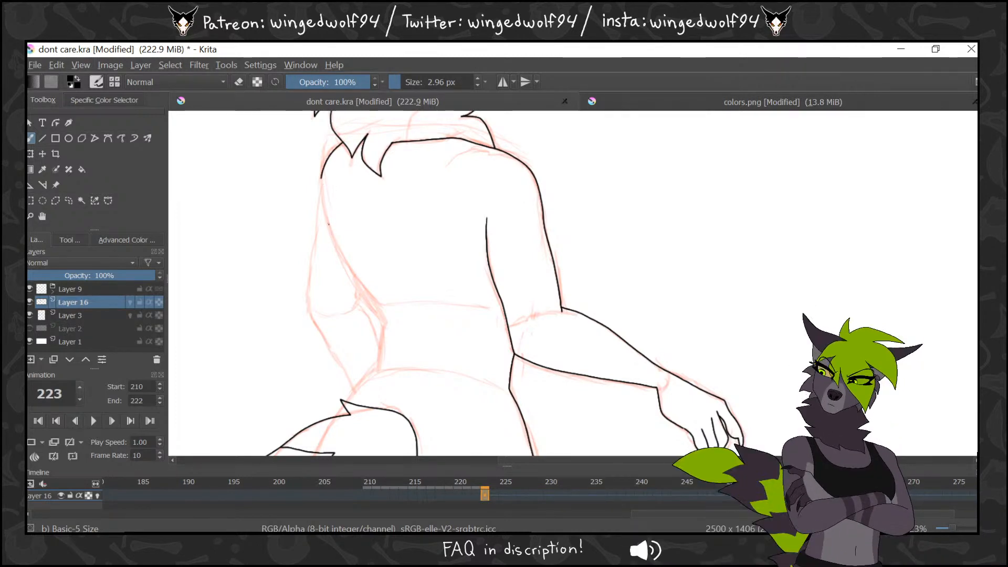
{"action": "mouse_move", "coordinate": [328, 219]}
{"action": "left_mouse_down"}
{"action": "mouse_move", "coordinate": [380, 305]}
{"action": "mouse_move", "coordinate": [378, 359]}
{"action": "left_mouse_up"}
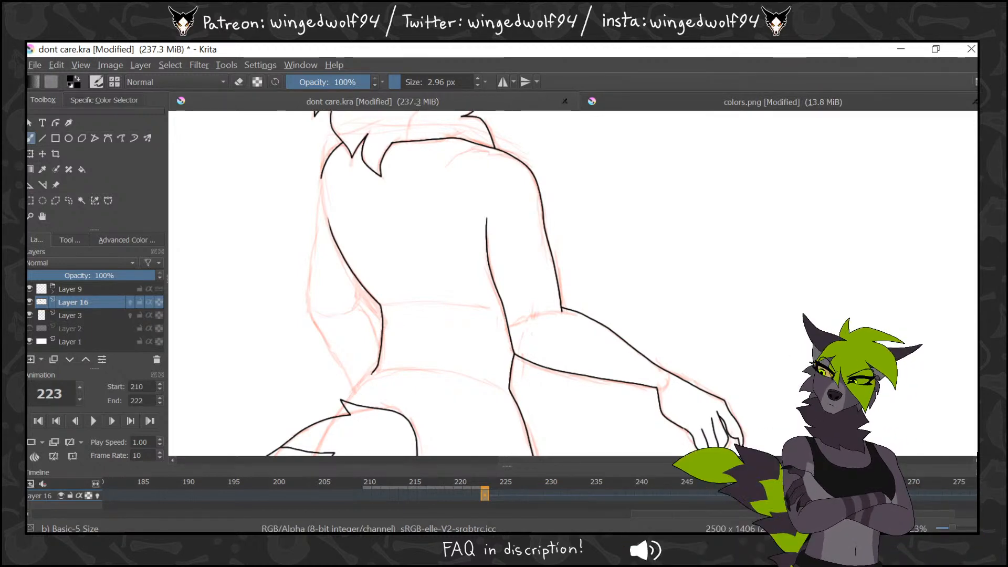
{"action": "left_click_drag", "start_coordinate": [378, 365], "coordinate": [347, 401]}
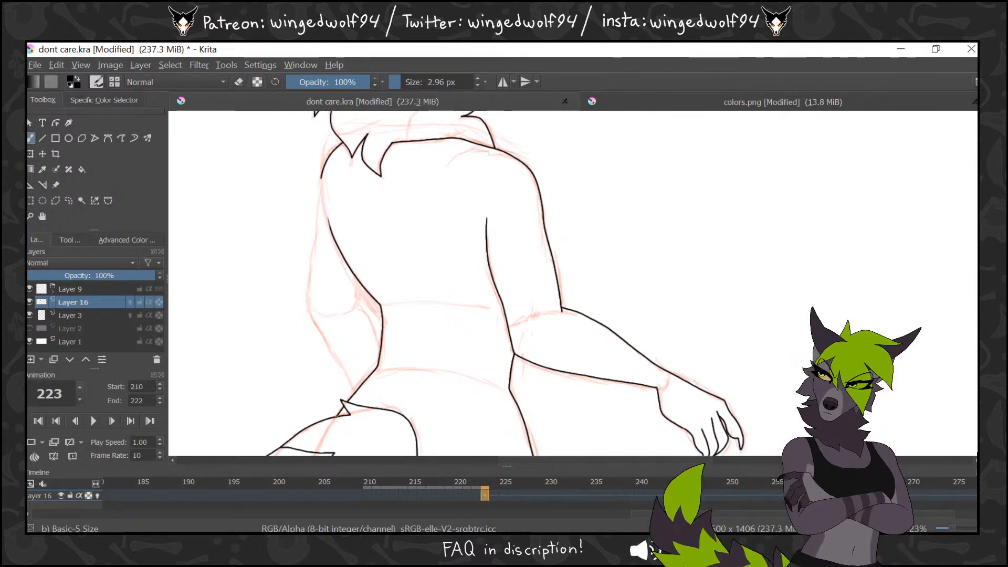
Ink the bent arm beside the back, from the shoulder past the elbow to the hip, including its inner edge
{"action": "mouse_move", "coordinate": [589, 406]}
{"action": "left_mouse_down"}
{"action": "mouse_move", "coordinate": [643, 187]}
{"action": "mouse_move", "coordinate": [635, 326]}
{"action": "mouse_move", "coordinate": [605, 403]}
{"action": "left_mouse_up"}
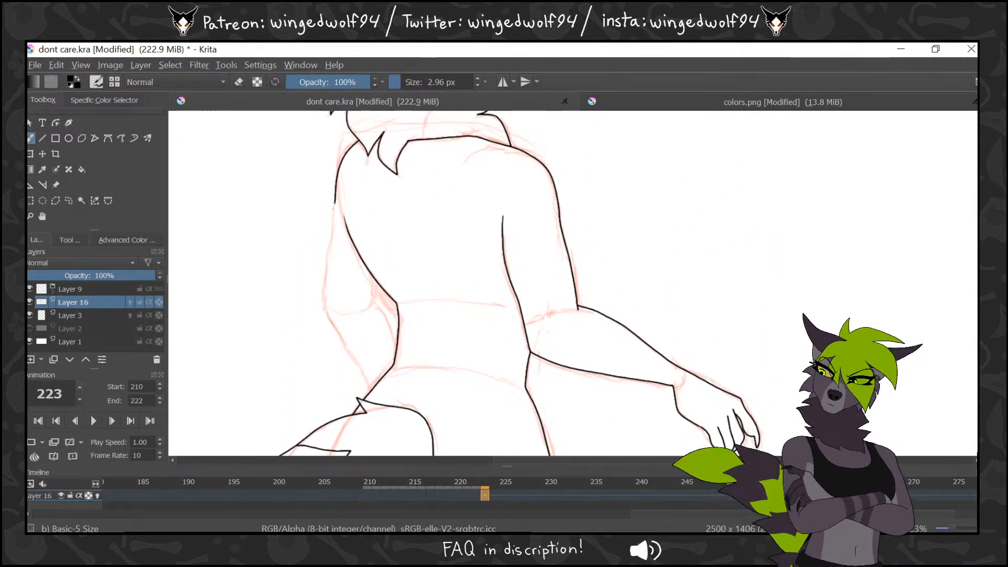
{"action": "mouse_move", "coordinate": [334, 205]}
{"action": "left_mouse_down"}
{"action": "mouse_move", "coordinate": [324, 281]}
{"action": "mouse_move", "coordinate": [331, 320]}
{"action": "left_mouse_up"}
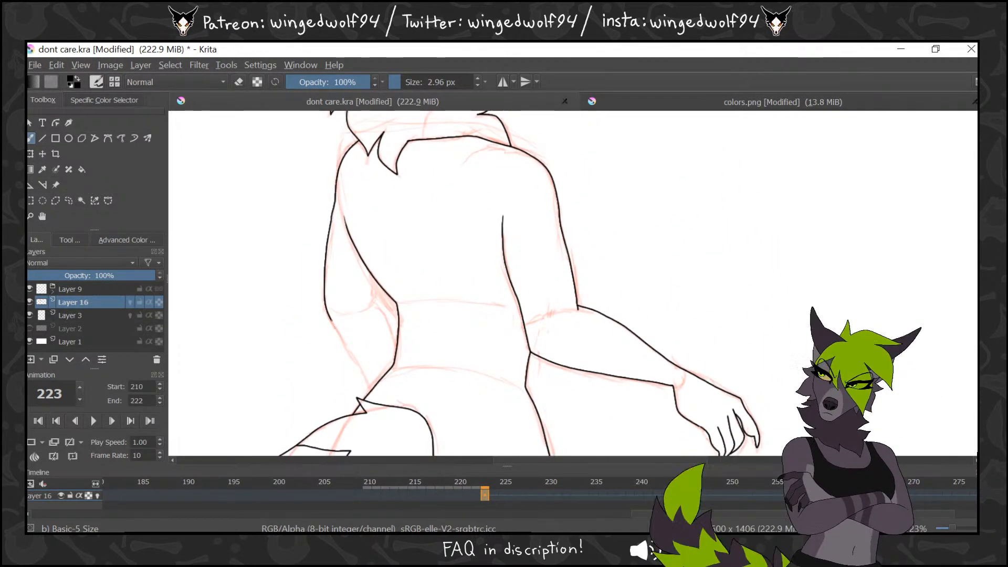
{"action": "left_click_drag", "start_coordinate": [355, 360], "coordinate": [367, 381]}
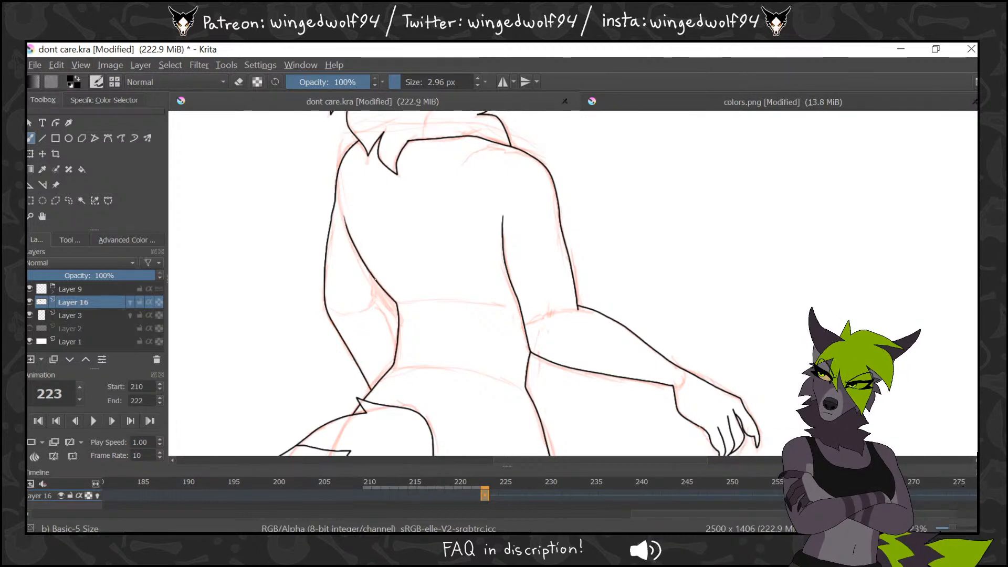
{"action": "left_click_drag", "start_coordinate": [376, 280], "coordinate": [372, 293]}
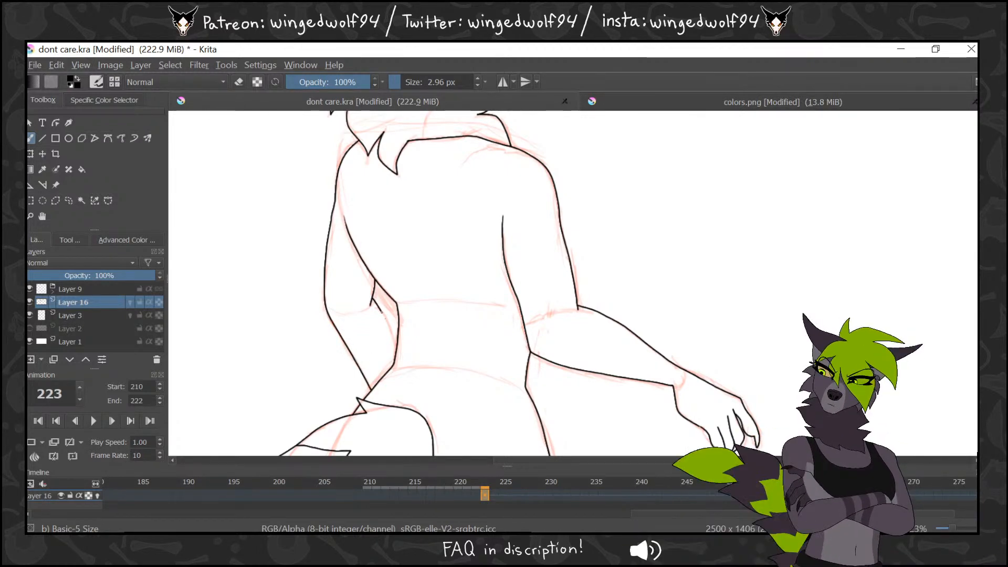
{"action": "left_click_drag", "start_coordinate": [393, 339], "coordinate": [396, 349]}
Examine the whole inked figure at frame 223 and compare it with the coloured pose at frame 222
{"action": "left_click_drag", "start_coordinate": [669, 275], "coordinate": [657, 393]}
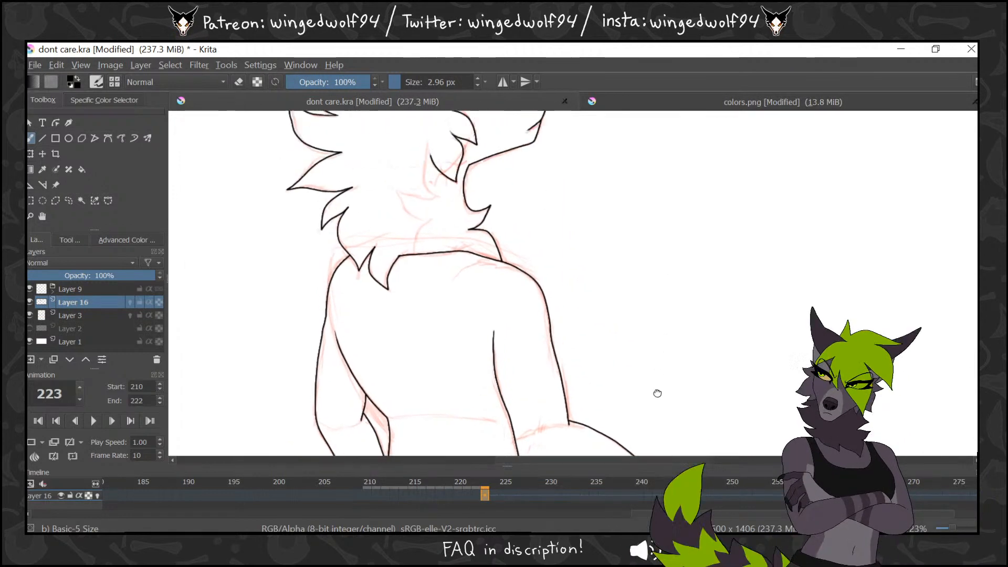
{"action": "left_click_drag", "start_coordinate": [703, 249], "coordinate": [702, 337]}
{"action": "left_click", "coordinate": [31, 216]}
{"action": "left_click", "coordinate": [584, 281], "text": "ctrl"}
{"action": "left_click", "coordinate": [590, 284], "text": "ctrl"}
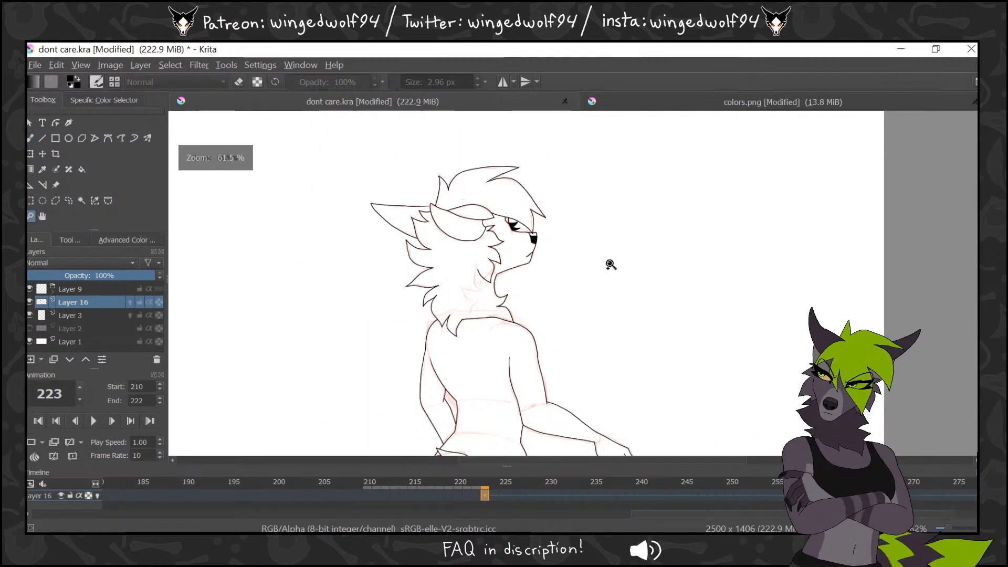
{"action": "left_click_drag", "start_coordinate": [980, 284], "coordinate": [981, 295]}
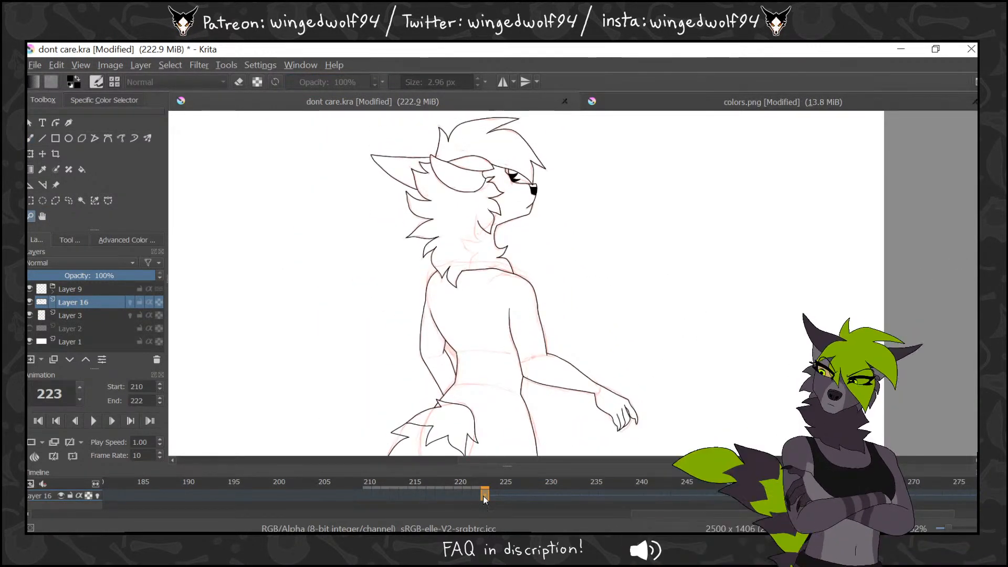
{"action": "key", "text": "Left"}
{"action": "key", "text": "Right"}
{"action": "left_click", "coordinate": [477, 495]}
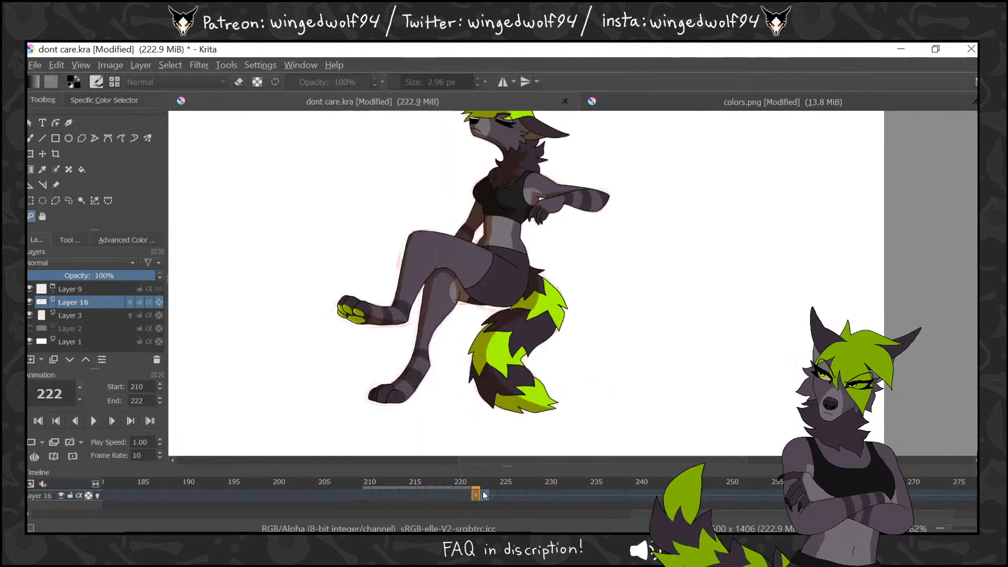
{"action": "left_click", "coordinate": [484, 495]}
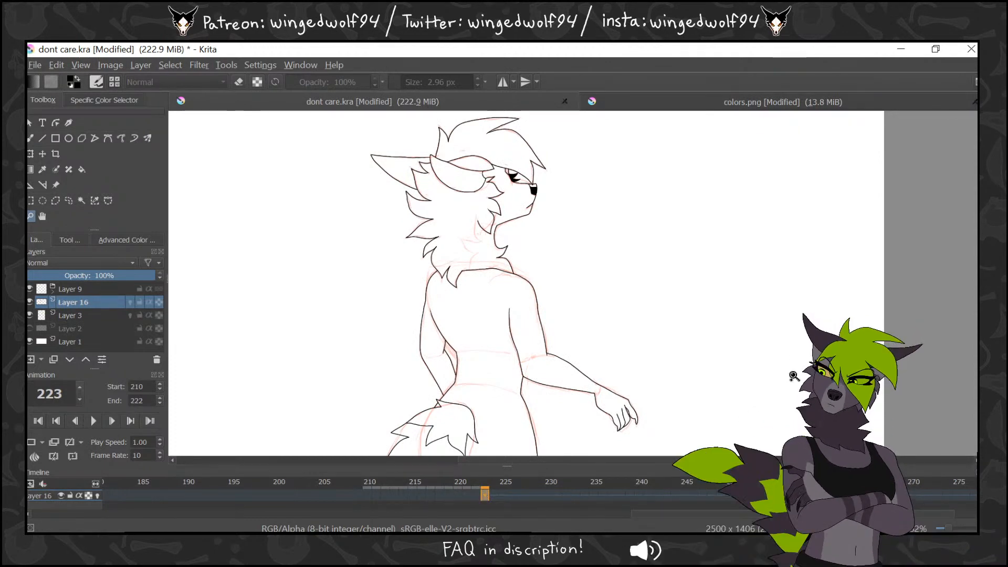
Switch back to the Freehand Brush and compare the torso area at frame 223 with the previous frame
{"action": "scroll", "coordinate": [792, 375], "scroll_direction": "down", "scroll_amount": 2}
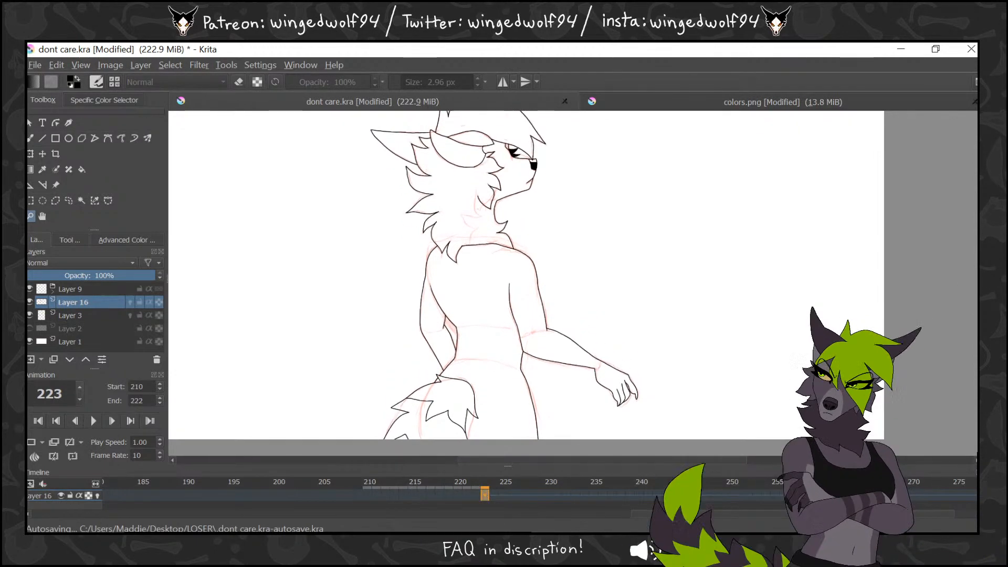
{"action": "scroll", "coordinate": [533, 221], "scroll_direction": "up", "scroll_amount": 2}
{"action": "scroll", "coordinate": [697, 382], "scroll_direction": "up", "scroll_amount": 3}
{"action": "left_click", "coordinate": [41, 138]}
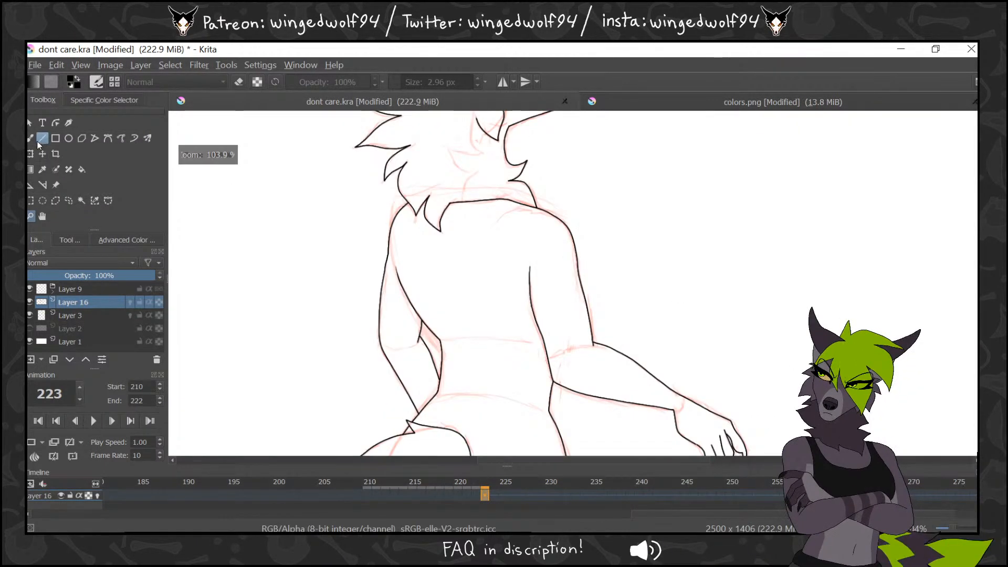
{"action": "key", "text": "b"}
{"action": "key", "text": "Left"}
{"action": "key", "text": "Right"}
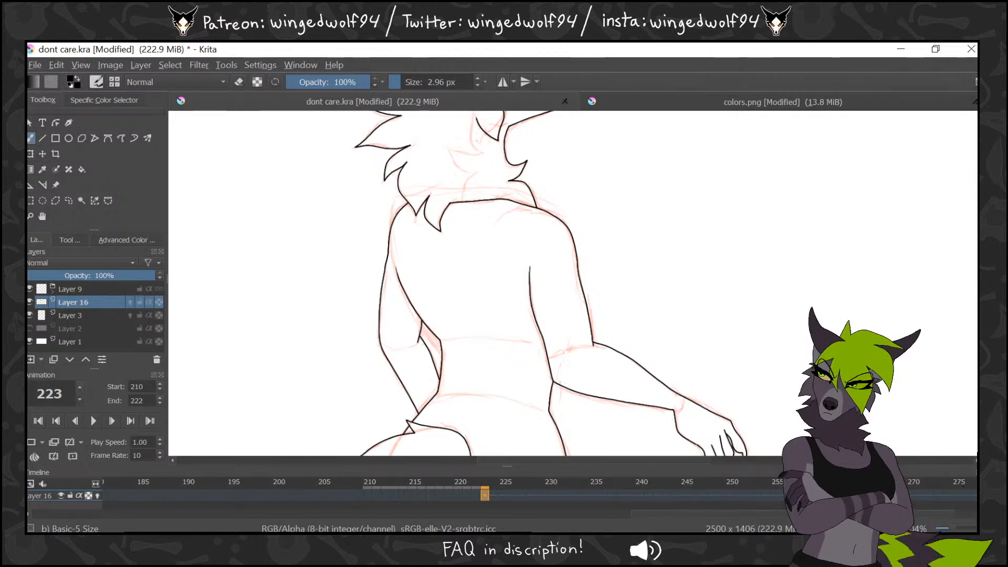
Ink the lower edge of the top's back band across the torso at frame 223 and compare it with the previous frame
{"action": "mouse_move", "coordinate": [457, 326]}
{"action": "left_mouse_down"}
{"action": "mouse_move", "coordinate": [435, 328]}
{"action": "mouse_move", "coordinate": [507, 320]}
{"action": "left_mouse_up"}
{"action": "key", "text": "ctrl+z"}
{"action": "left_click_drag", "start_coordinate": [428, 329], "coordinate": [539, 328]}
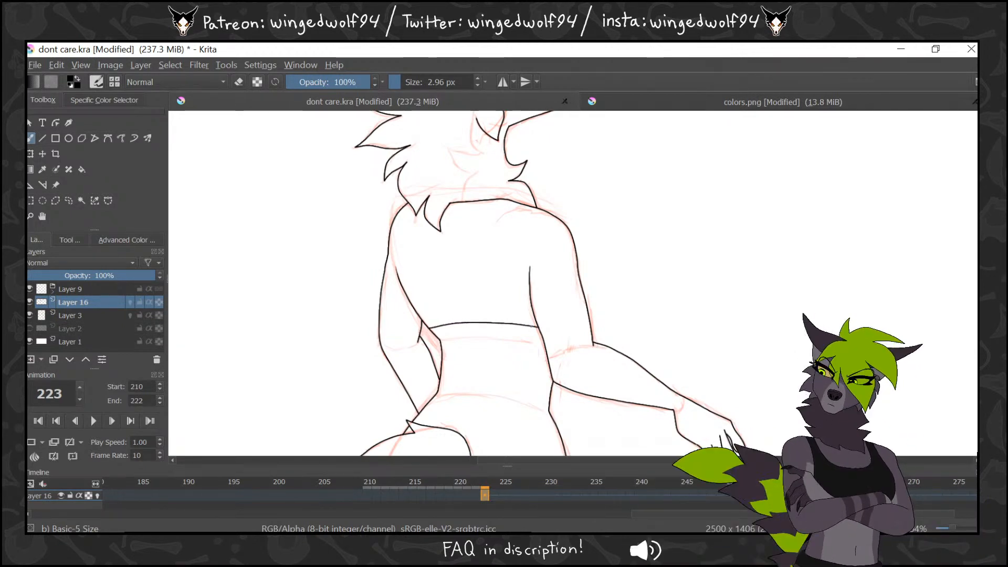
{"action": "key", "text": "Left"}
{"action": "key", "text": "Right"}
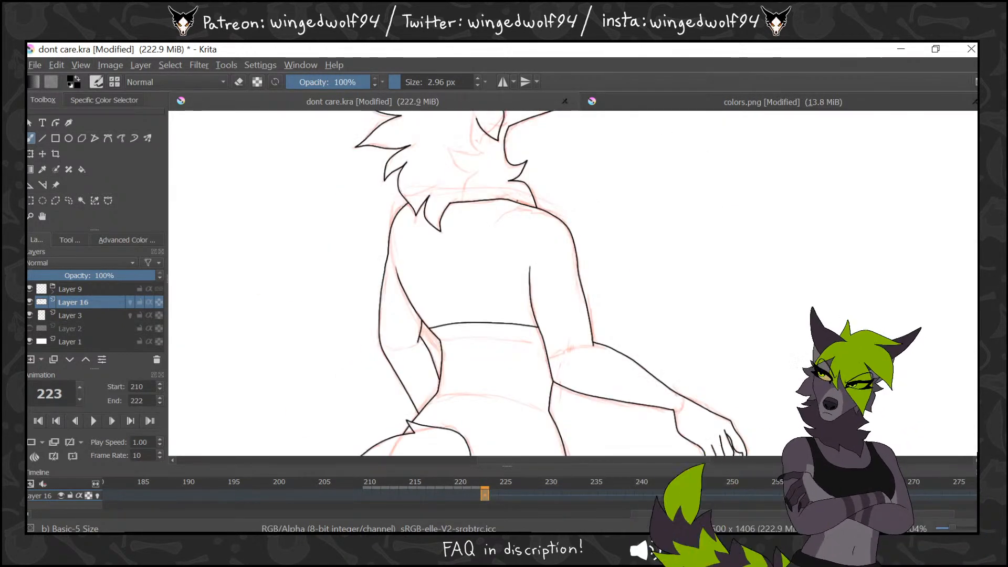
Ink the top's two double-lined straps from the shoulders so they cross in the middle of the back
{"action": "mouse_move", "coordinate": [512, 203]}
{"action": "left_mouse_down"}
{"action": "mouse_move", "coordinate": [466, 238]}
{"action": "mouse_move", "coordinate": [443, 276]}
{"action": "mouse_move", "coordinate": [460, 273]}
{"action": "mouse_move", "coordinate": [513, 211]}
{"action": "left_mouse_up"}
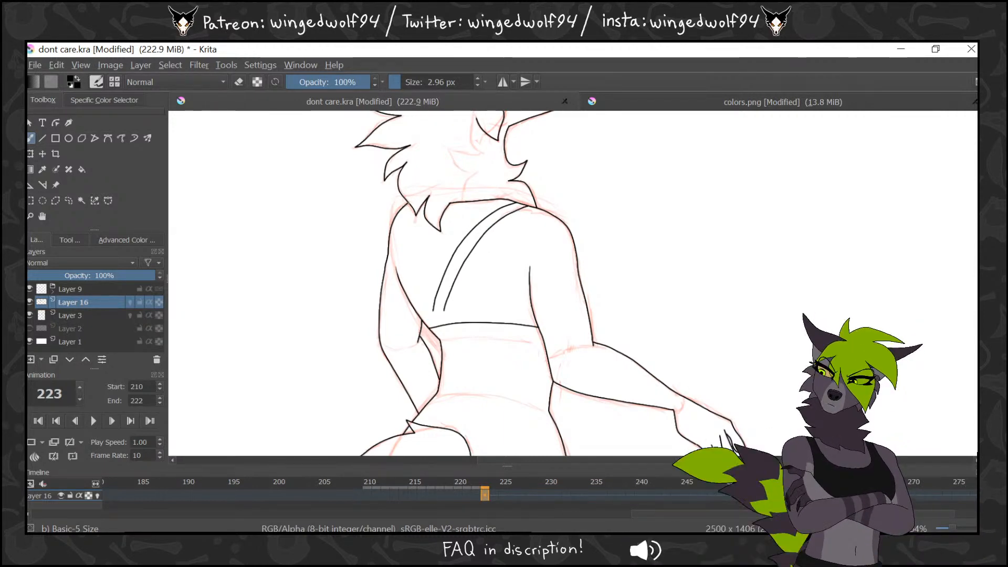
{"action": "left_click_drag", "start_coordinate": [420, 241], "coordinate": [433, 256]}
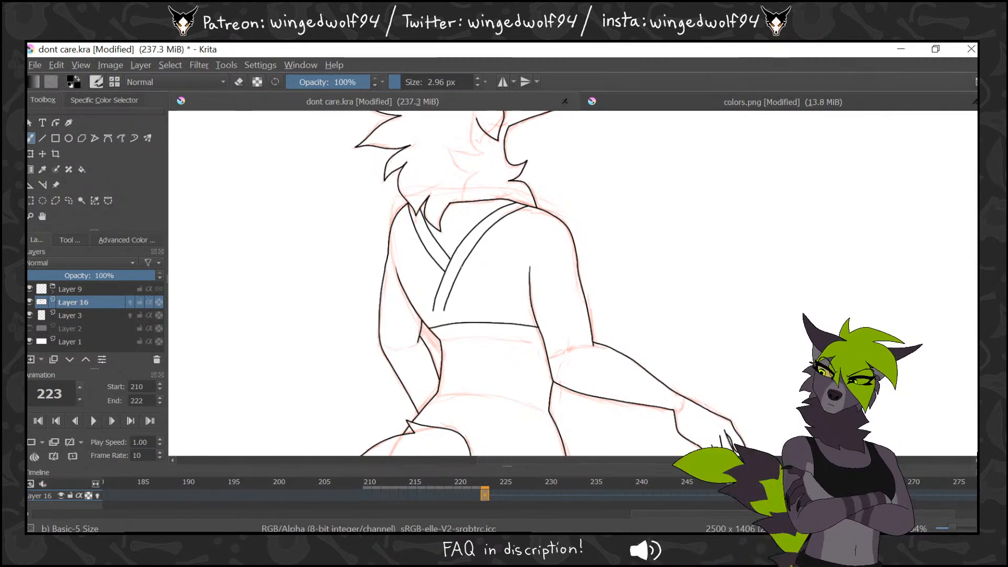
{"action": "key", "text": "ctrl+z"}
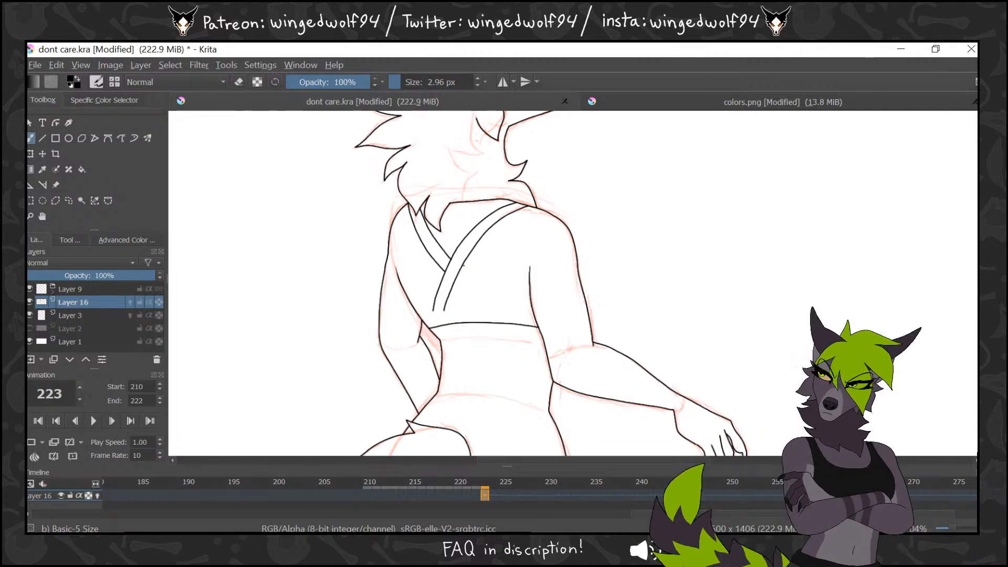
{"action": "left_click_drag", "start_coordinate": [462, 266], "coordinate": [479, 287]}
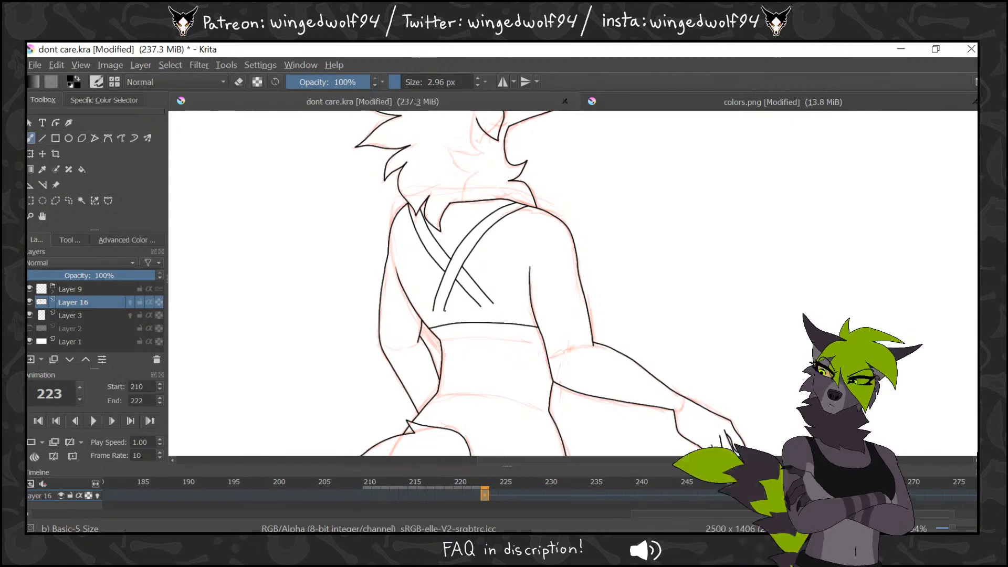
Ink the upper edge of the top's back band, closing the triangular gap between the straps and reaching both sides
{"action": "left_click_drag", "start_coordinate": [445, 310], "coordinate": [481, 307]}
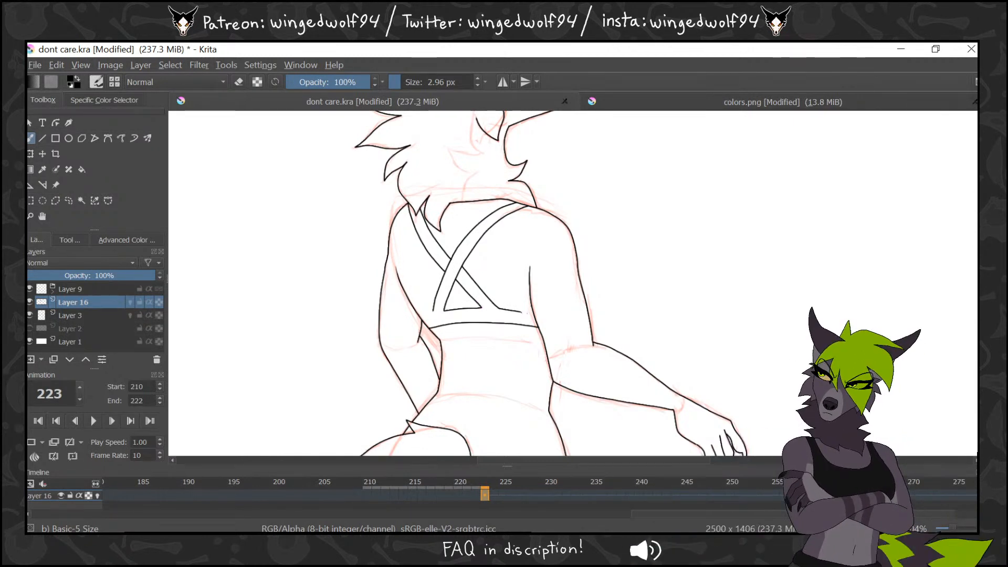
{"action": "left_click_drag", "start_coordinate": [501, 309], "coordinate": [531, 314]}
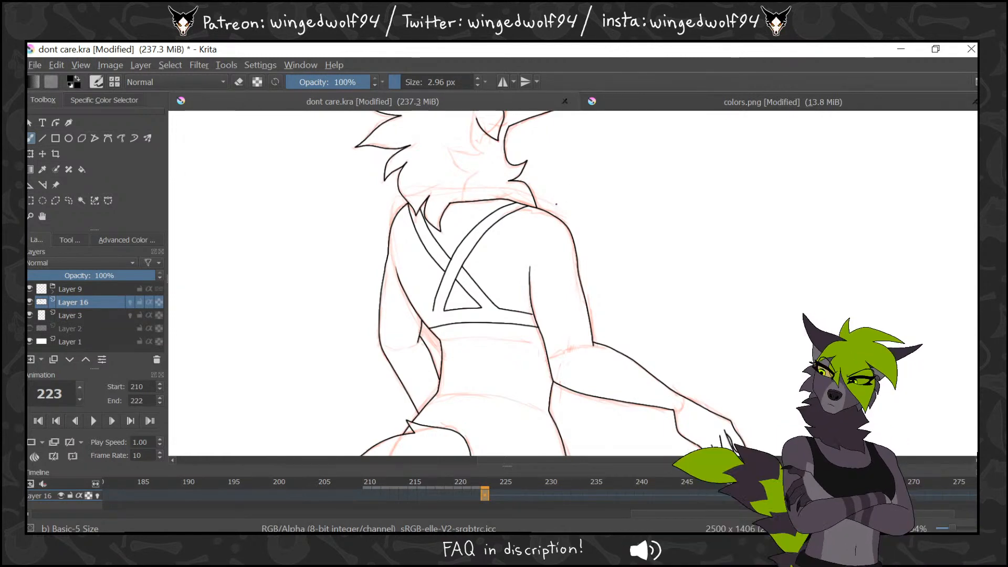
{"action": "left_click_drag", "start_coordinate": [433, 311], "coordinate": [423, 316]}
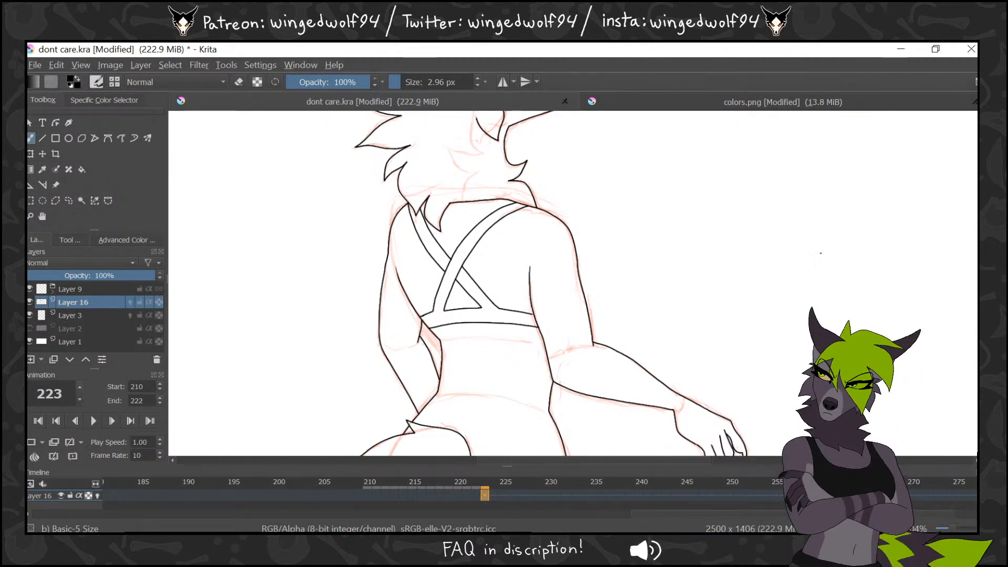
Ink the curved waistband line across the lower back, from above the tail base to the opposite hip
{"action": "scroll", "coordinate": [813, 256], "scroll_direction": "up", "scroll_amount": 6}
{"action": "scroll", "coordinate": [813, 256], "scroll_direction": "down", "scroll_amount": 8}
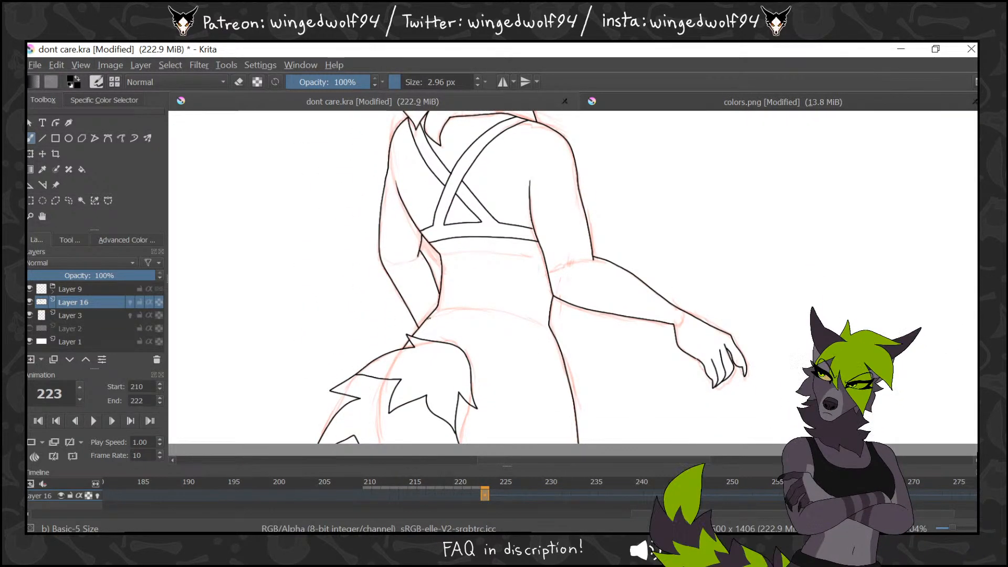
{"action": "left_click_drag", "start_coordinate": [458, 317], "coordinate": [555, 340]}
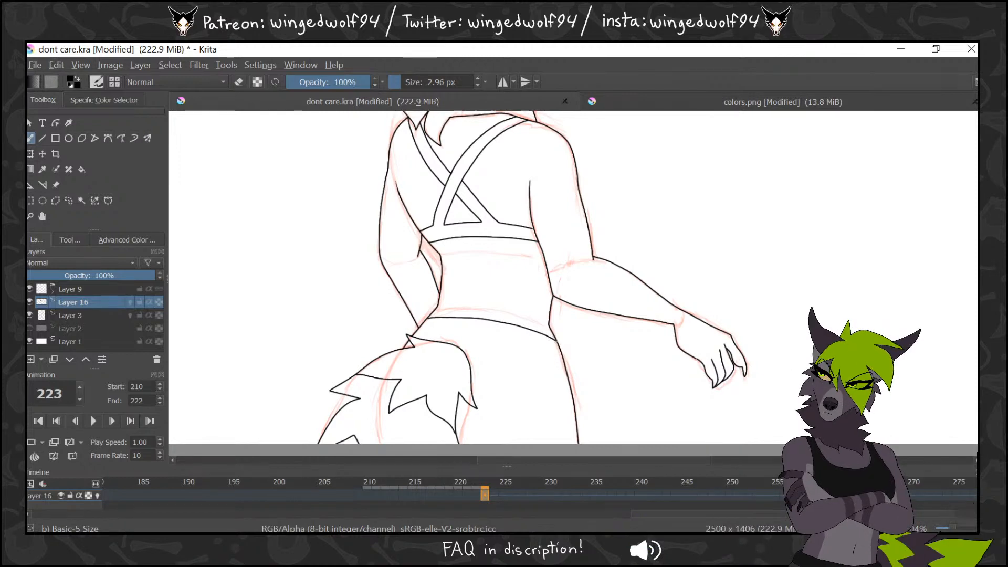
Examine the whole figure and step through the frames from 223 to about 230 to review the sketched arm movement
{"action": "left_click", "coordinate": [42, 216]}
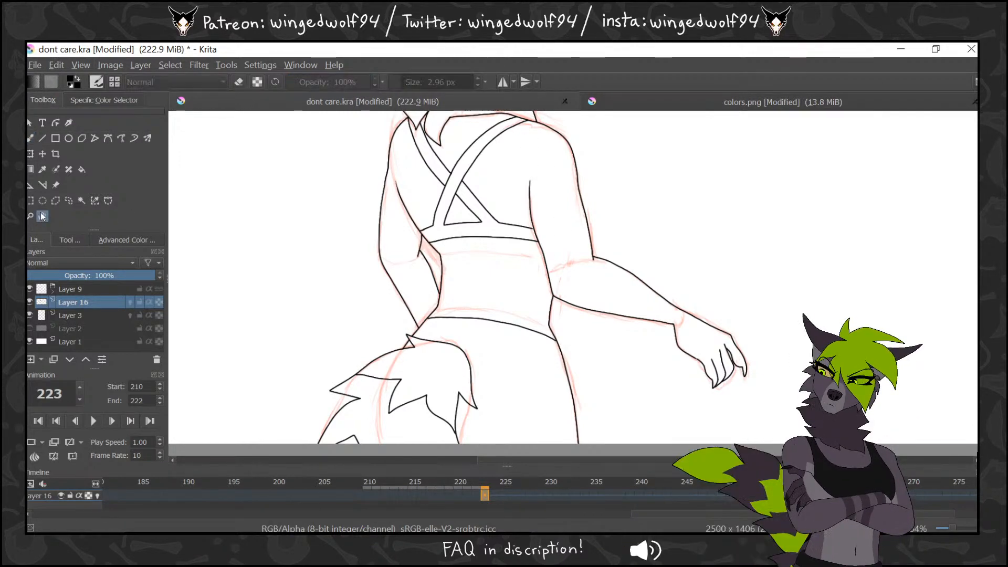
{"action": "left_click", "coordinate": [31, 217]}
{"action": "left_click", "coordinate": [688, 228], "text": "ctrl"}
{"action": "left_click", "coordinate": [694, 229], "text": "ctrl"}
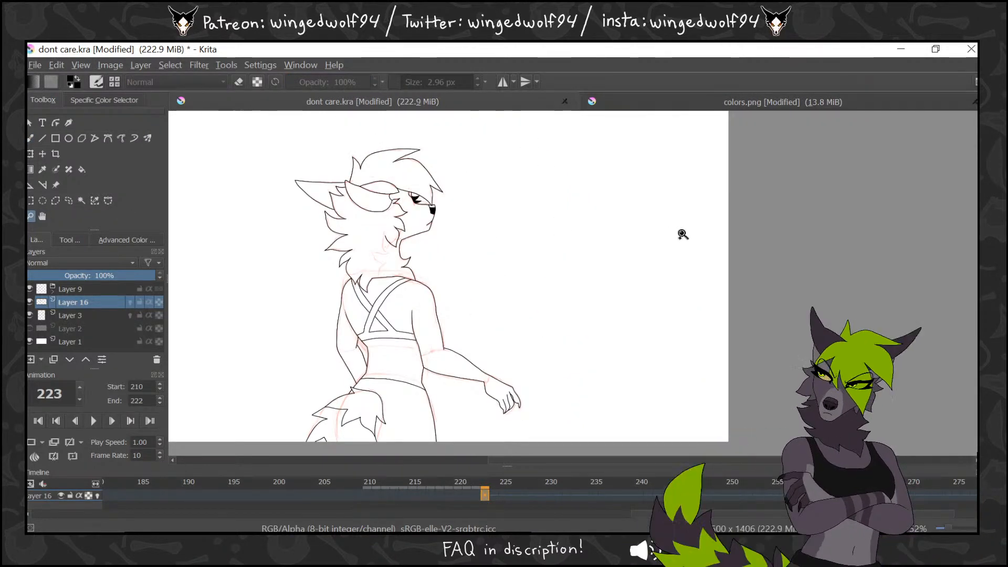
{"action": "left_click", "coordinate": [477, 492]}
{"action": "key", "text": "Right"}
{"action": "key", "text": "Right"}
{"action": "key", "text": "Right"}
{"action": "key", "text": "Right"}
{"action": "key", "text": "Right"}
{"action": "key", "text": "Right"}
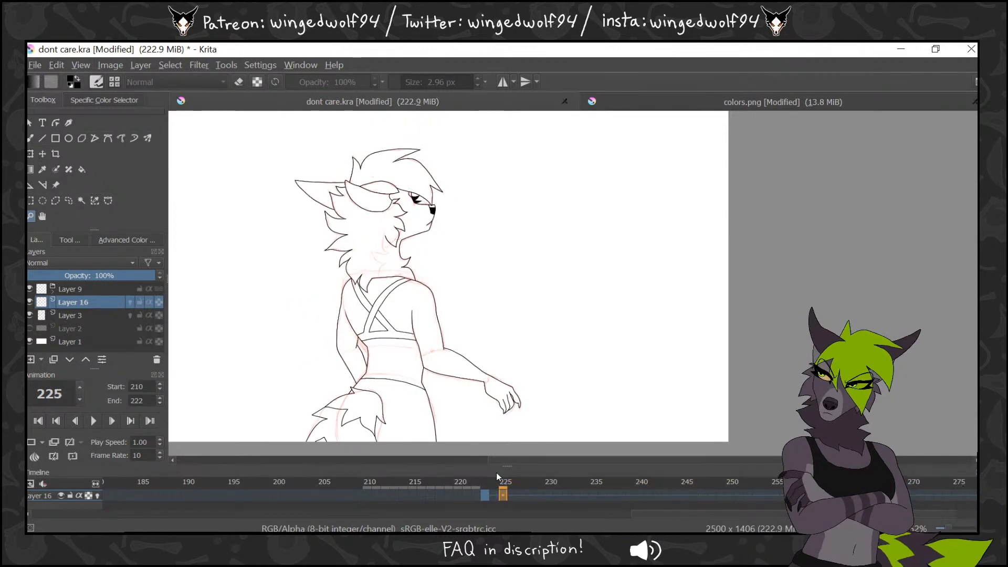
{"action": "key", "text": "Right"}
{"action": "key", "text": "Right"}
{"action": "key", "text": "Right"}
{"action": "key", "text": "Right"}
{"action": "key", "text": "Right"}
{"action": "key", "text": "Left"}
{"action": "key", "text": "Left"}
{"action": "key", "text": "Left"}
{"action": "key", "text": "Left"}
{"action": "key", "text": "Left"}
{"action": "key", "text": "Left"}
{"action": "key", "text": "Left"}
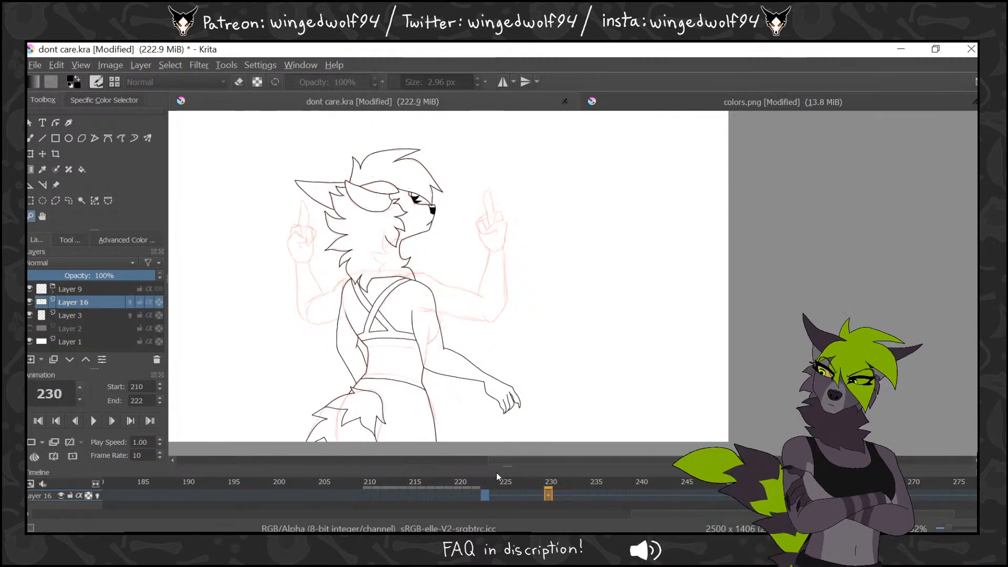
{"action": "key", "text": "Left"}
{"action": "key", "text": "Left"}
{"action": "key", "text": "Left"}
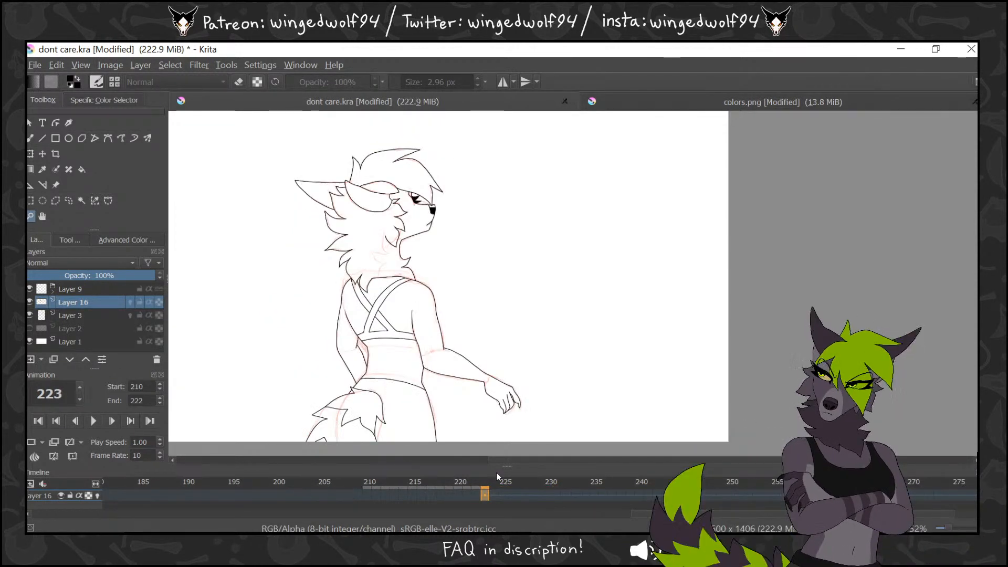
Copy the inked keyframe at frame 223 on Layer 16 to frame 225
{"action": "left_click", "coordinate": [483, 495]}
{"action": "key", "text": "Right"}
{"action": "key", "text": "Right"}
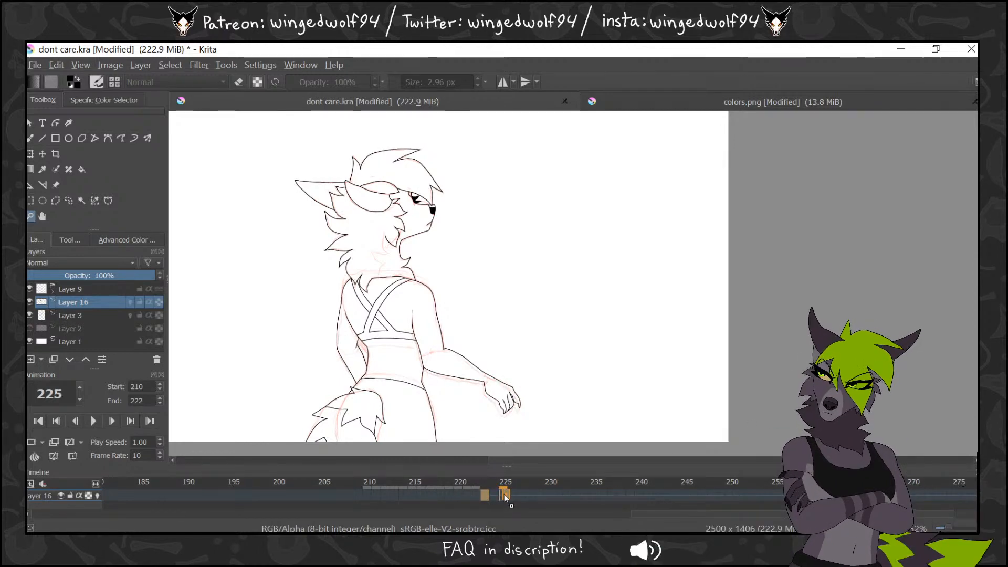
Select the inked outstretched arm and the bent arm with freehand outlines at frame 225 and delete both, then deselect
{"action": "left_click", "coordinate": [69, 199]}
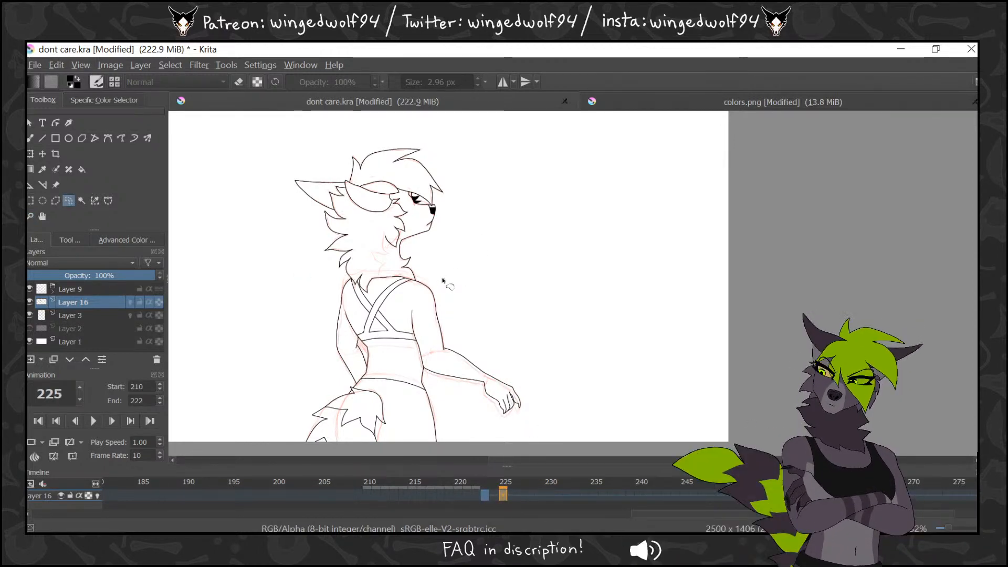
{"action": "mouse_move", "coordinate": [442, 278]}
{"action": "left_mouse_down"}
{"action": "mouse_move", "coordinate": [432, 377]}
{"action": "mouse_move", "coordinate": [551, 312]}
{"action": "left_mouse_up"}
{"action": "key", "text": "Delete"}
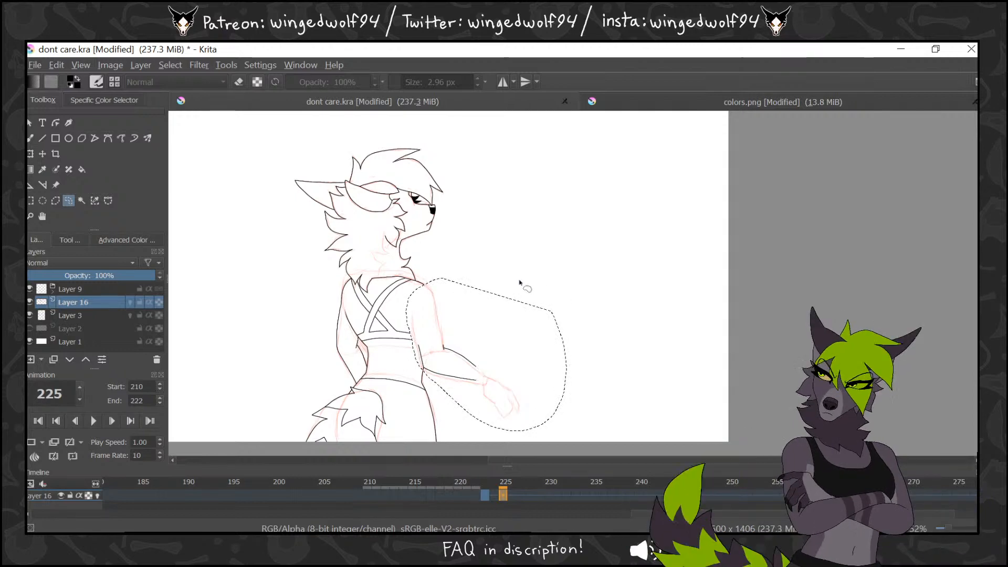
{"action": "mouse_move", "coordinate": [352, 336]}
{"action": "left_mouse_down"}
{"action": "mouse_move", "coordinate": [367, 365]}
{"action": "mouse_move", "coordinate": [358, 384]}
{"action": "left_mouse_up"}
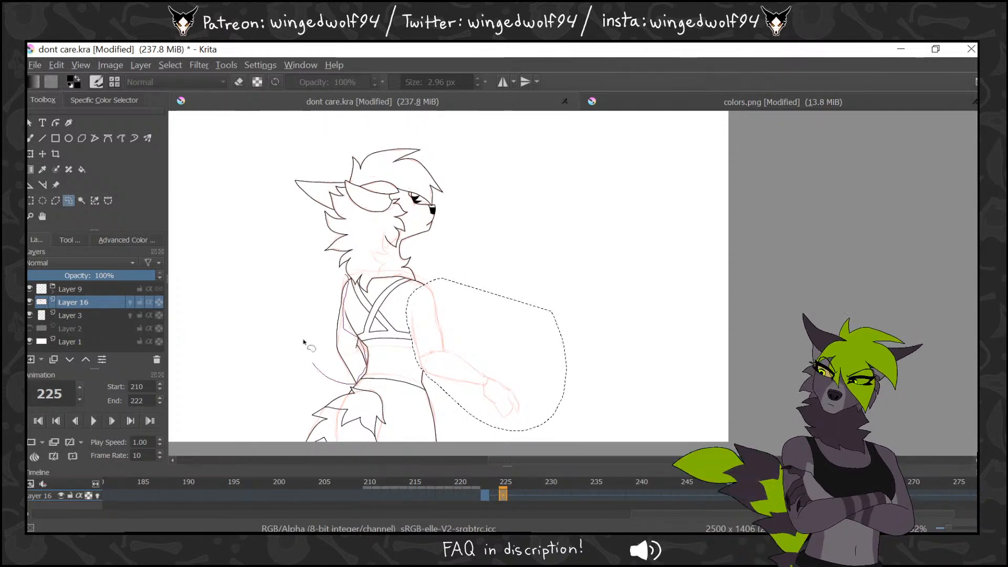
{"action": "left_click_drag", "start_coordinate": [304, 341], "coordinate": [336, 278]}
{"action": "key", "text": "Delete"}
{"action": "left_click", "coordinate": [586, 246]}
Turn on onion skins for Layer 16, switch to the Freehand Brush and clear any selection, ready to redraw the outstretched arm
{"action": "left_click", "coordinate": [31, 215]}
{"action": "left_click_drag", "start_coordinate": [347, 211], "coordinate": [630, 437]}
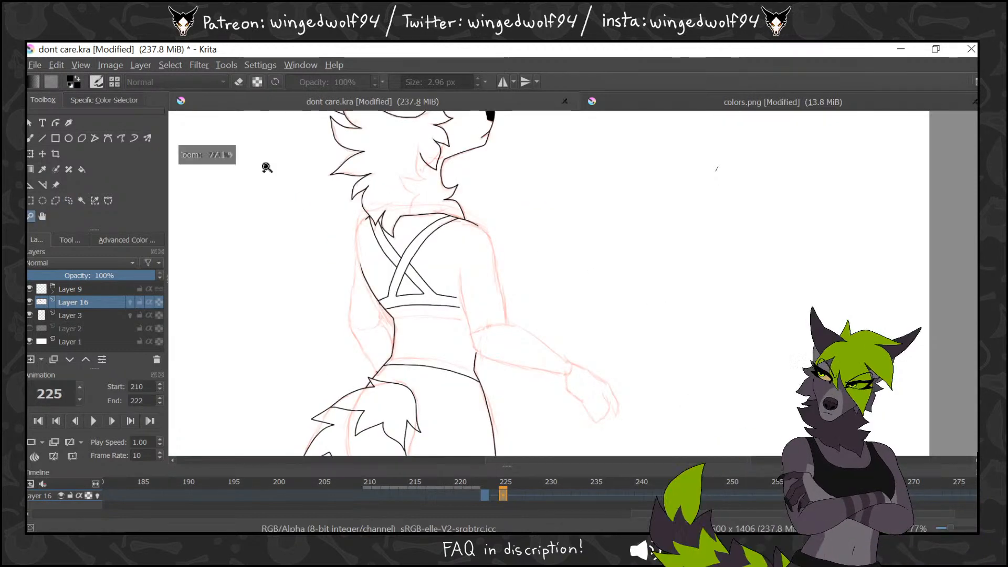
{"action": "key", "text": "b"}
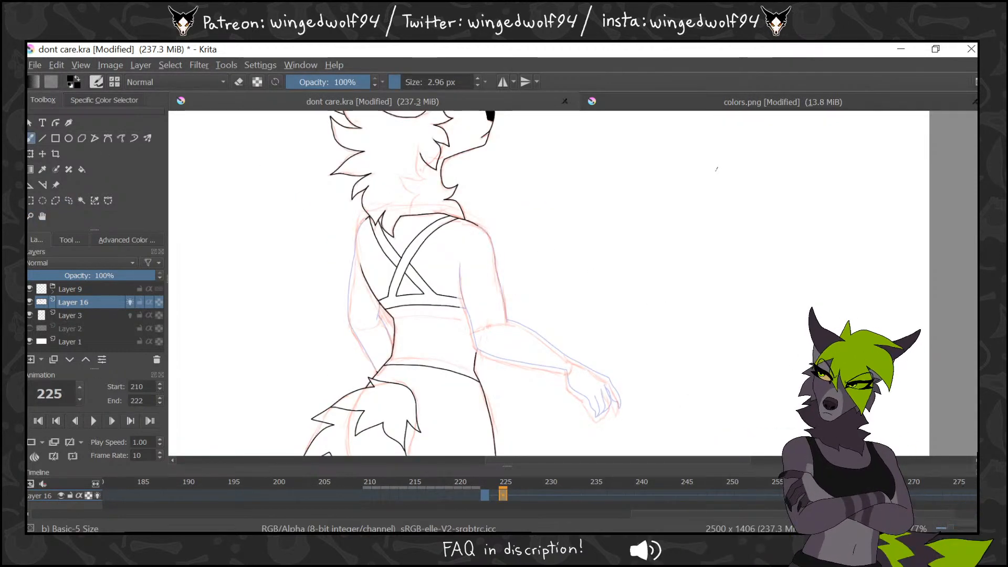
{"action": "left_click", "coordinate": [31, 215]}
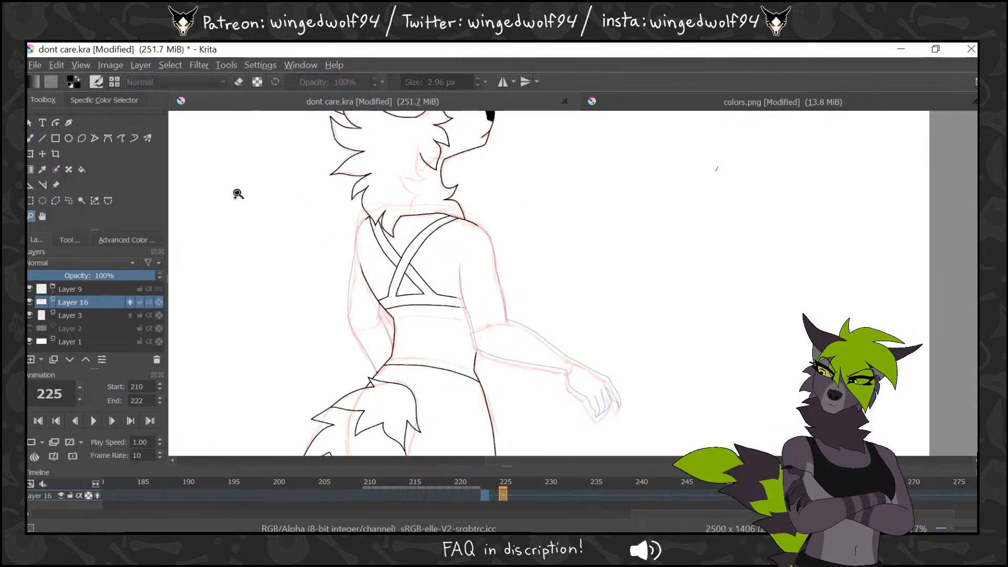
{"action": "left_click_drag", "start_coordinate": [423, 212], "coordinate": [802, 448]}
{"action": "left_click", "coordinate": [30, 138]}
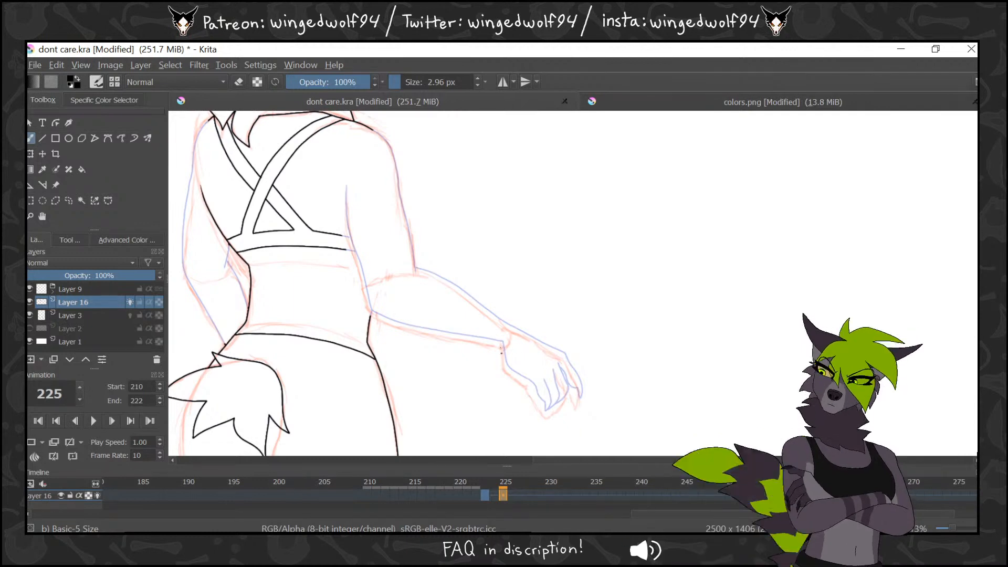
{"action": "left_click", "coordinate": [170, 65]}
{"action": "left_click", "coordinate": [191, 93]}
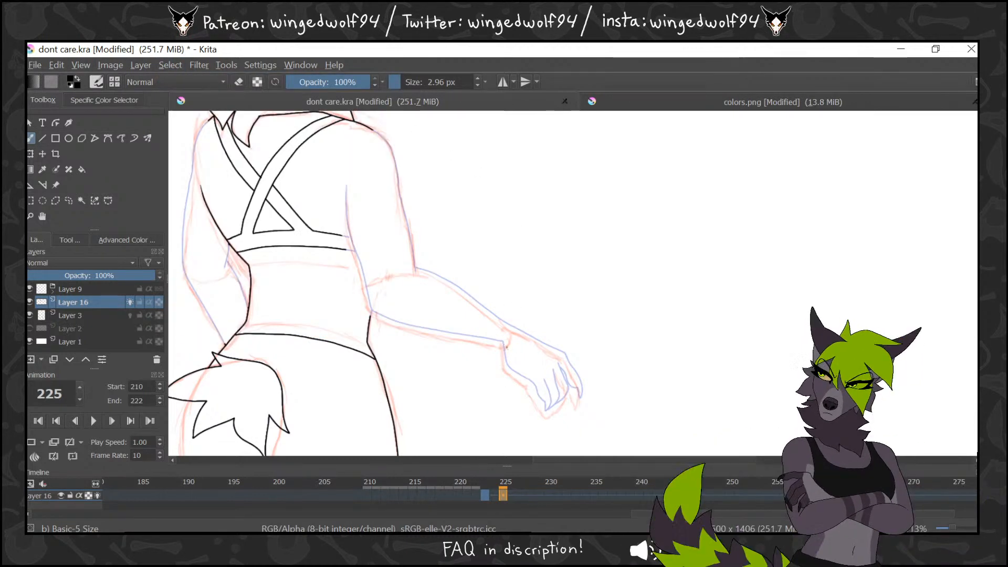
Ink the outstretched hand at frame 225 over the red sketch, from the wrist along the palm through the fingers and their dividing lines
{"action": "left_click_drag", "start_coordinate": [501, 349], "coordinate": [541, 408]}
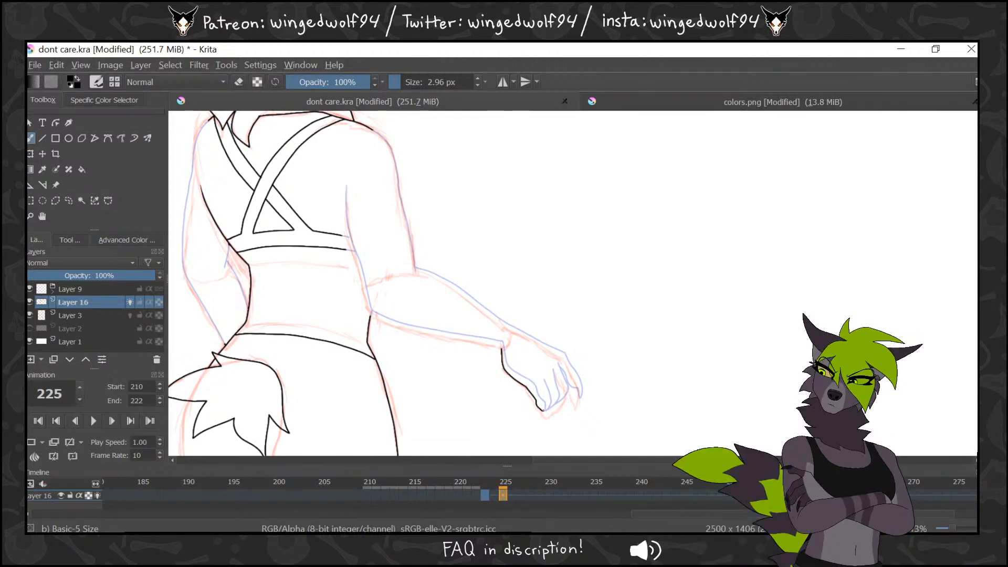
{"action": "left_click_drag", "start_coordinate": [543, 410], "coordinate": [546, 415]}
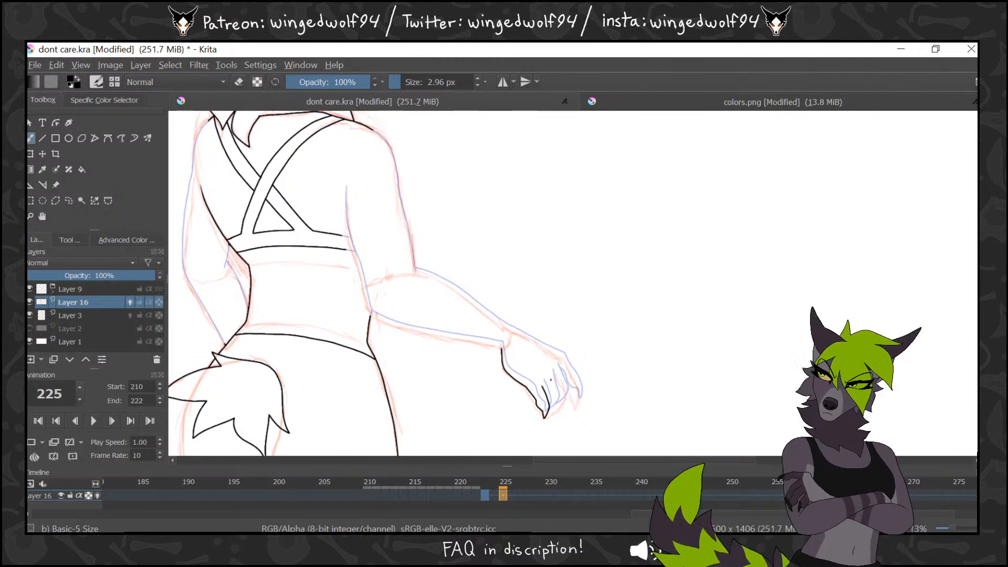
{"action": "left_click_drag", "start_coordinate": [555, 373], "coordinate": [564, 401]}
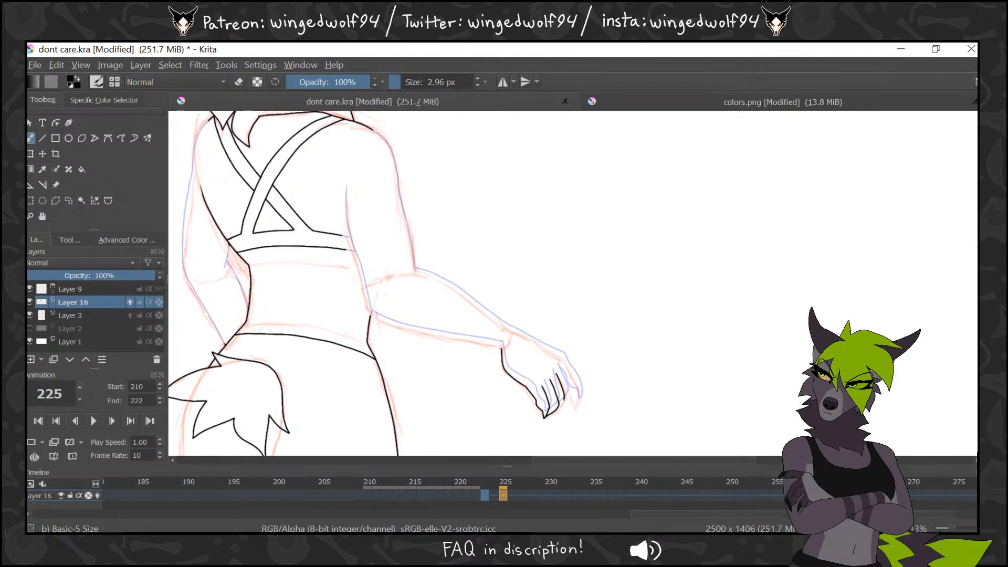
{"action": "mouse_move", "coordinate": [544, 349]}
{"action": "left_mouse_down"}
{"action": "mouse_move", "coordinate": [575, 382]}
{"action": "mouse_move", "coordinate": [575, 404]}
{"action": "mouse_move", "coordinate": [557, 374]}
{"action": "left_mouse_up"}
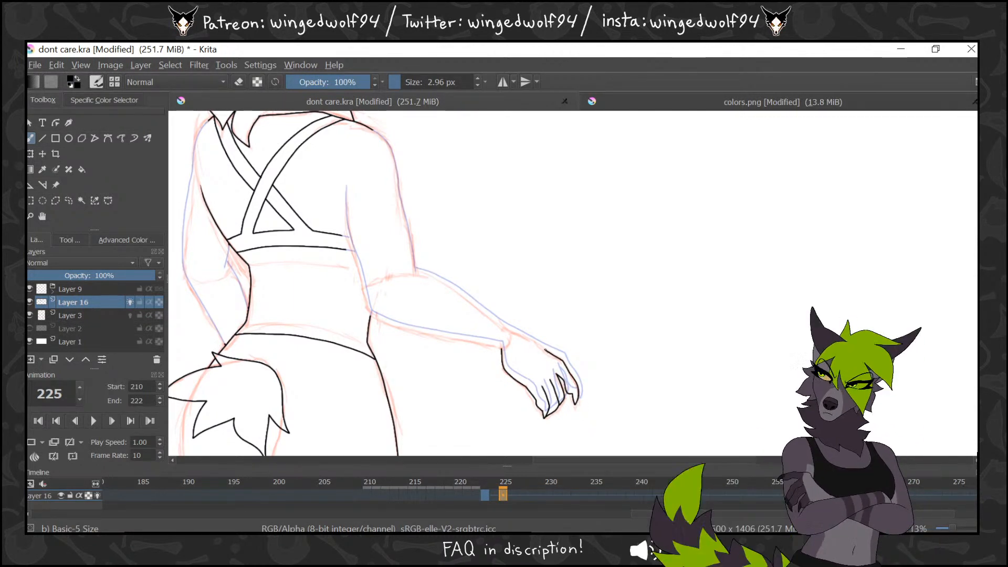
Ink the outstretched arm from the back of the hand to the shoulder, including the inner upper arm and the forearm's underside
{"action": "left_click_drag", "start_coordinate": [529, 342], "coordinate": [545, 350]}
{"action": "left_click_drag", "start_coordinate": [492, 319], "coordinate": [432, 278]}
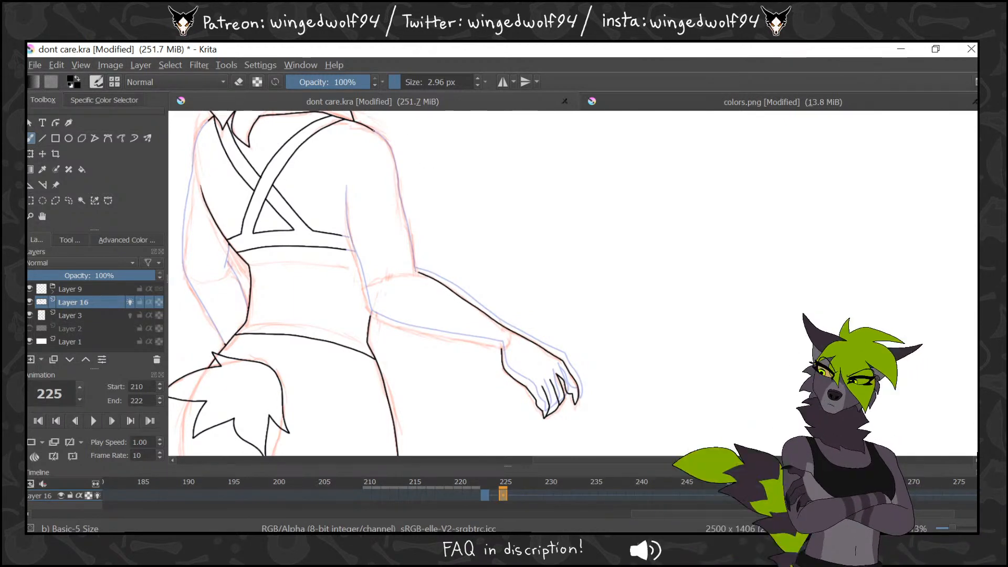
{"action": "left_click_drag", "start_coordinate": [392, 156], "coordinate": [414, 259]}
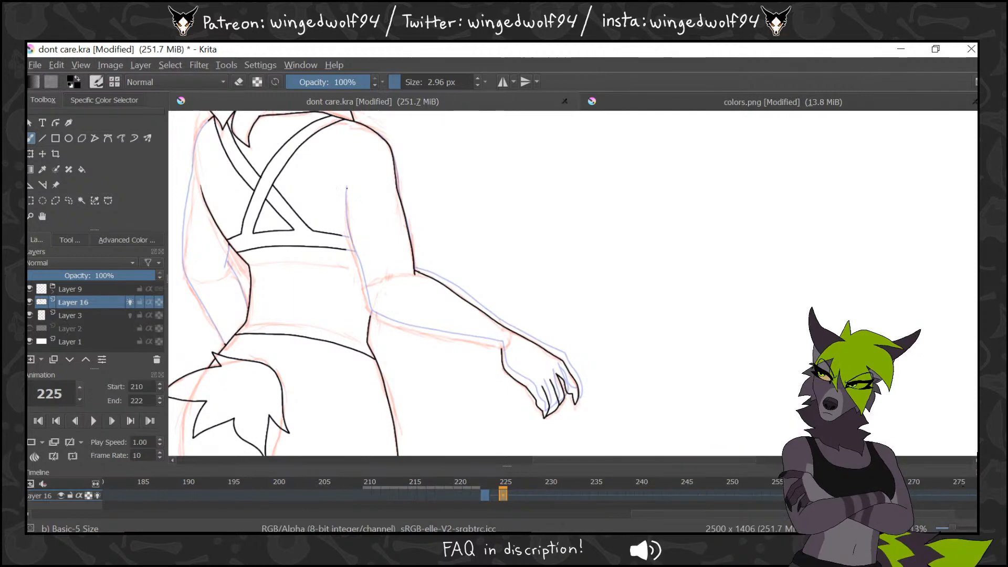
{"action": "mouse_move", "coordinate": [346, 185]}
{"action": "left_mouse_down"}
{"action": "mouse_move", "coordinate": [366, 305]}
{"action": "mouse_move", "coordinate": [400, 325]}
{"action": "mouse_move", "coordinate": [501, 347]}
{"action": "left_mouse_up"}
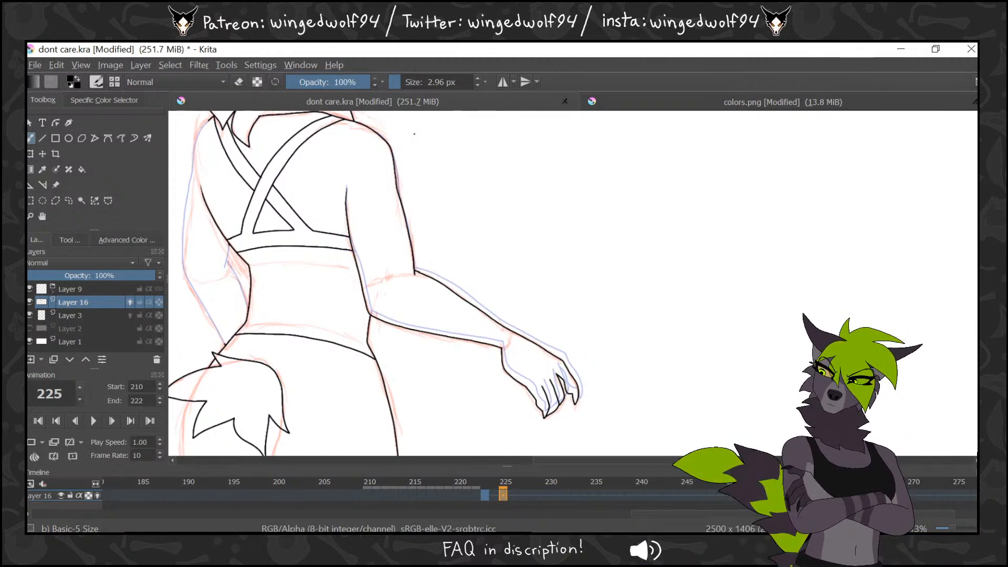
Ink the bent arm beside the back from shoulder to hip, including its inner edge, check neighbouring frames and advance to frame 226
{"action": "left_click_drag", "start_coordinate": [556, 460], "coordinate": [527, 460]}
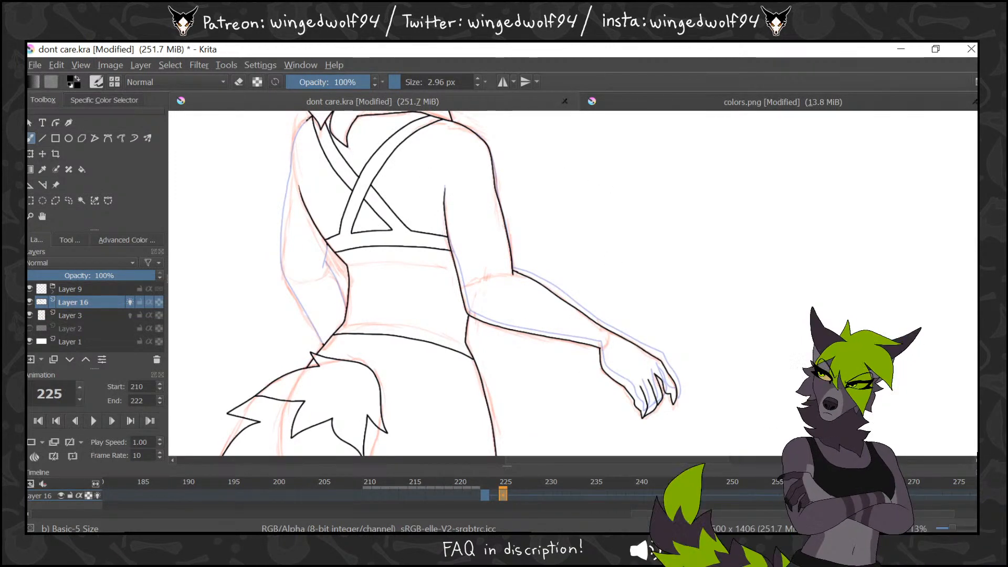
{"action": "mouse_move", "coordinate": [292, 187]}
{"action": "left_mouse_down"}
{"action": "mouse_move", "coordinate": [286, 278]}
{"action": "mouse_move", "coordinate": [323, 344]}
{"action": "mouse_move", "coordinate": [347, 303]}
{"action": "mouse_move", "coordinate": [330, 249]}
{"action": "left_mouse_up"}
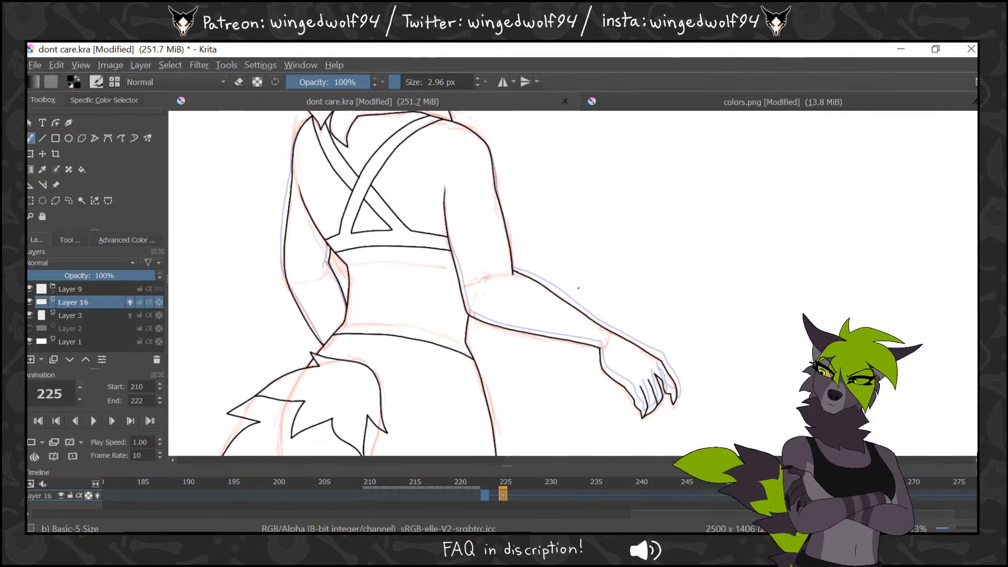
{"action": "key", "text": "Left"}
{"action": "key", "text": "Right"}
{"action": "key", "text": "Right"}
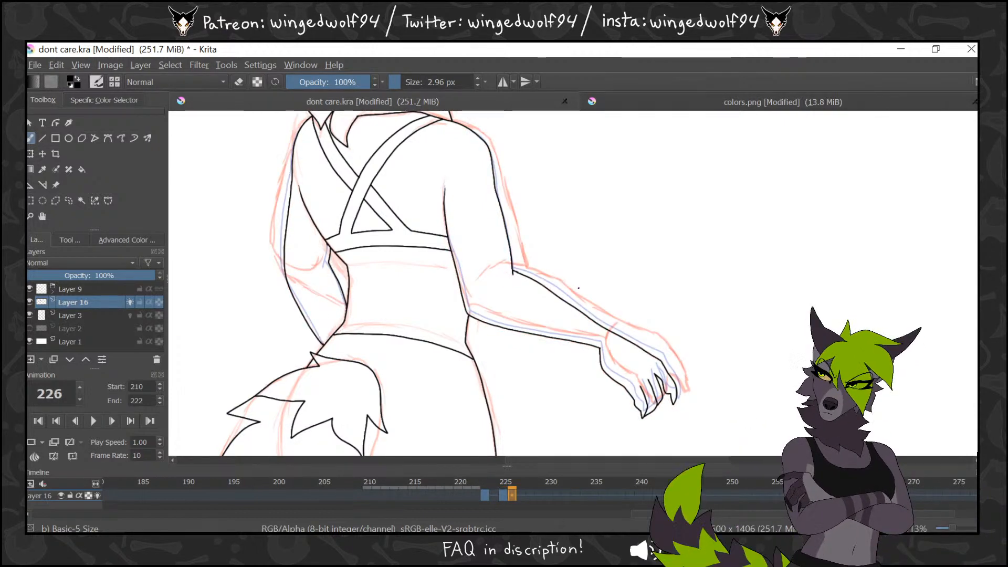
Copy the Layer 16 drawing from frame 223 to frame 226 and delete its outstretched arm with a freehand selection
{"action": "left_click", "coordinate": [486, 494]}
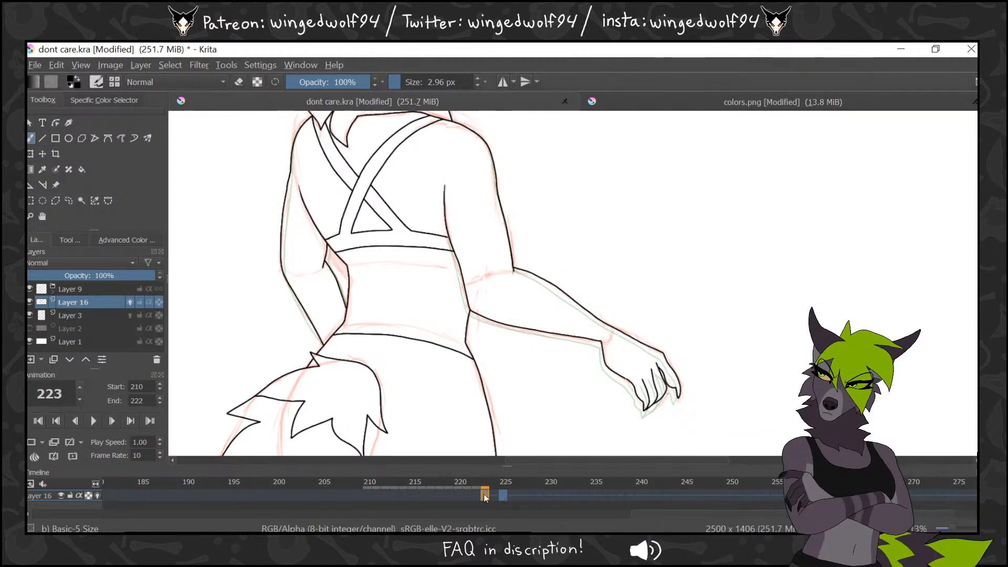
{"action": "left_click_drag", "start_coordinate": [486, 494], "coordinate": [512, 493]}
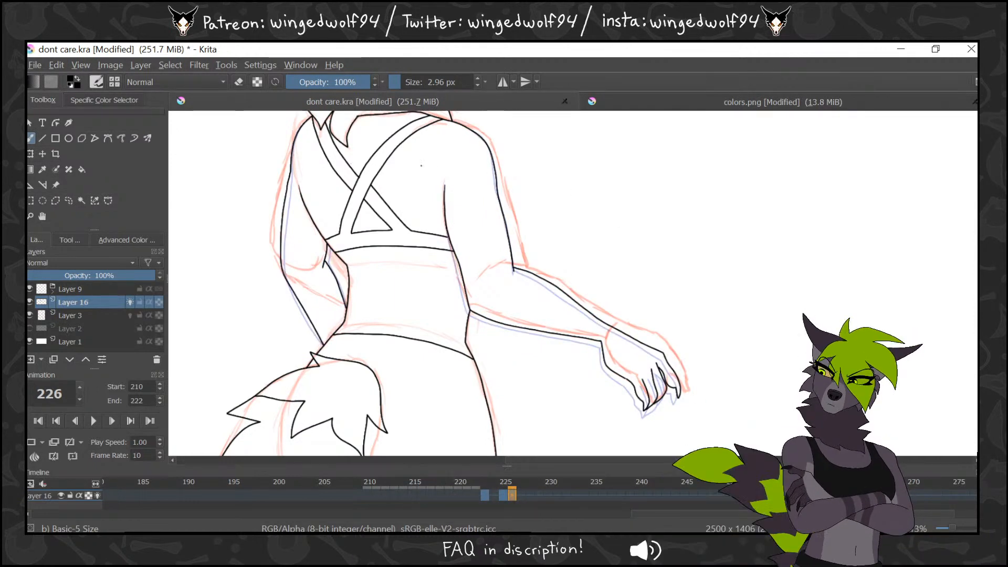
{"action": "left_click", "coordinate": [68, 200]}
{"action": "mouse_move", "coordinate": [490, 131]}
{"action": "left_mouse_down"}
{"action": "mouse_move", "coordinate": [461, 119]}
{"action": "mouse_move", "coordinate": [444, 135]}
{"action": "mouse_move", "coordinate": [445, 239]}
{"action": "left_mouse_up"}
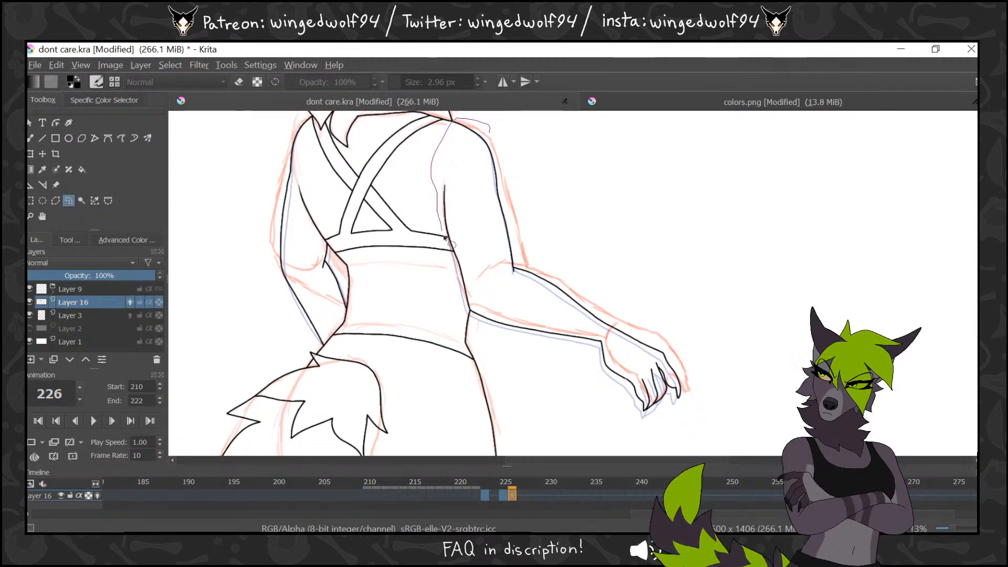
{"action": "mouse_move", "coordinate": [464, 306]}
{"action": "left_mouse_down"}
{"action": "mouse_move", "coordinate": [533, 380]}
{"action": "mouse_move", "coordinate": [774, 238]}
{"action": "mouse_move", "coordinate": [769, 213]}
{"action": "left_mouse_up"}
{"action": "key", "text": "Delete"}
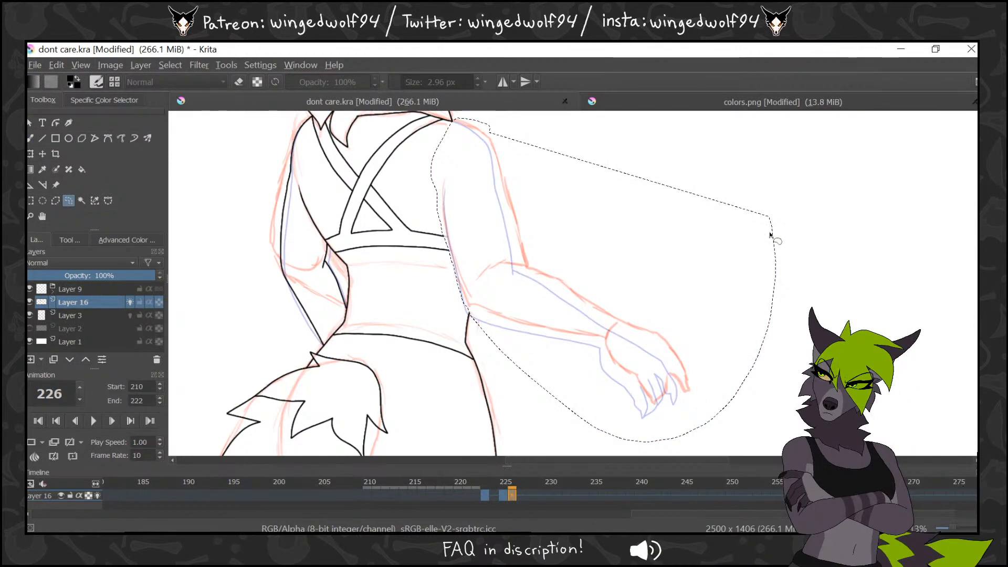
Delete the bent arm beside the back at frame 226, clear the selection and return to the Freehand Brush
{"action": "left_click", "coordinate": [770, 232]}
{"action": "mouse_move", "coordinate": [308, 118]}
{"action": "left_mouse_down"}
{"action": "mouse_move", "coordinate": [293, 223]}
{"action": "mouse_move", "coordinate": [336, 256]}
{"action": "mouse_move", "coordinate": [346, 307]}
{"action": "mouse_move", "coordinate": [328, 349]}
{"action": "mouse_move", "coordinate": [238, 153]}
{"action": "mouse_move", "coordinate": [305, 117]}
{"action": "left_mouse_up"}
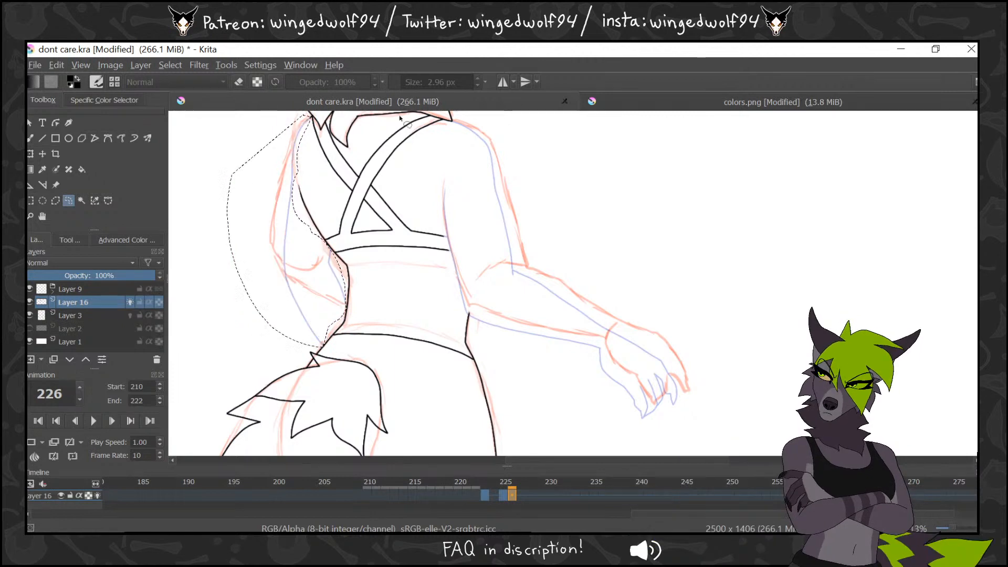
{"action": "left_click", "coordinate": [170, 65]}
{"action": "left_click", "coordinate": [189, 84]}
{"action": "key", "text": "b"}
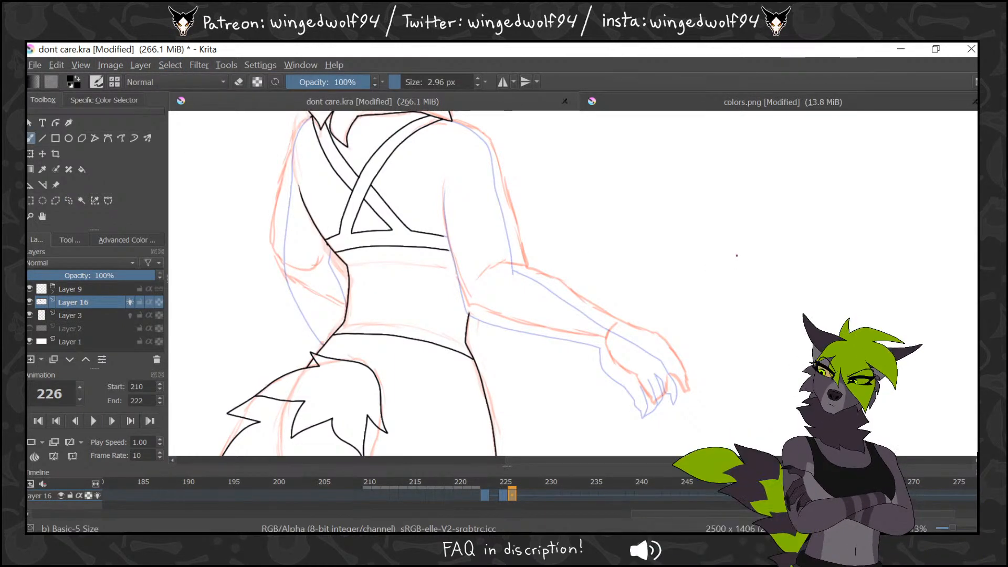
{"action": "key", "text": "Left"}
{"action": "key", "text": "Right"}
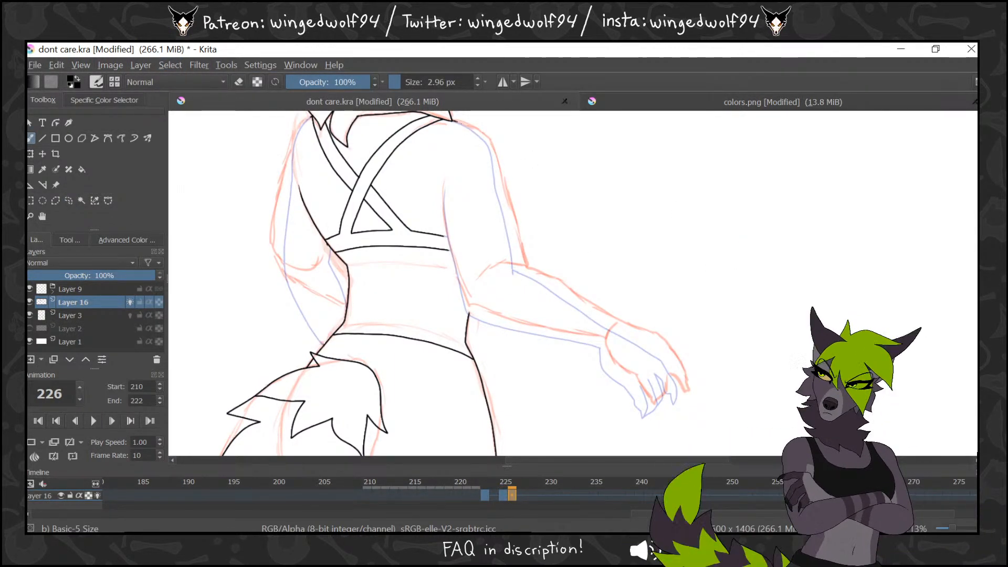
Ink the outer edge of the outstretched arm and its hand at frame 226 over the red sketch, including the finger lines
{"action": "left_click_drag", "start_coordinate": [472, 127], "coordinate": [515, 219]}
{"action": "left_click_drag", "start_coordinate": [522, 263], "coordinate": [616, 317]}
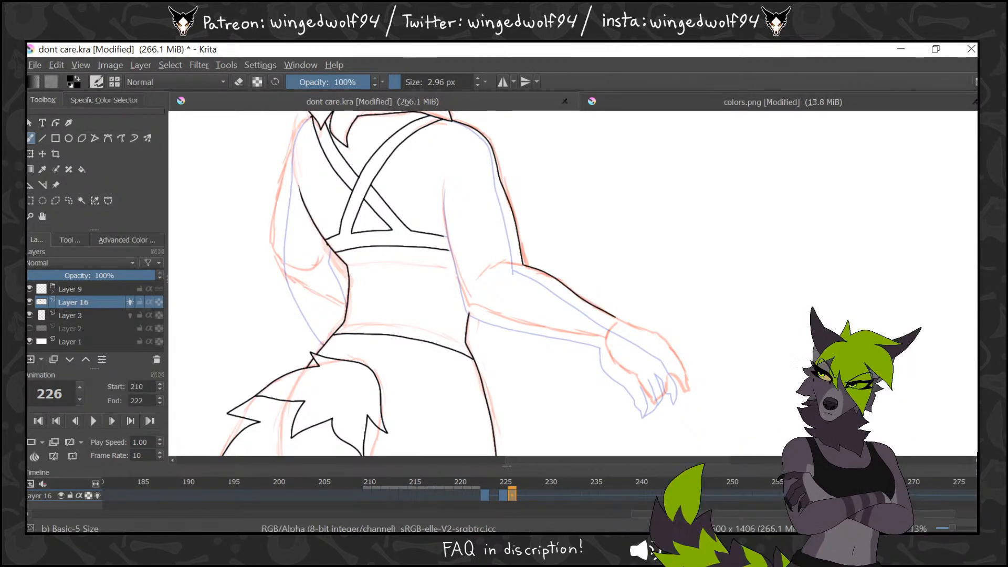
{"action": "left_click_drag", "start_coordinate": [628, 367], "coordinate": [646, 395]}
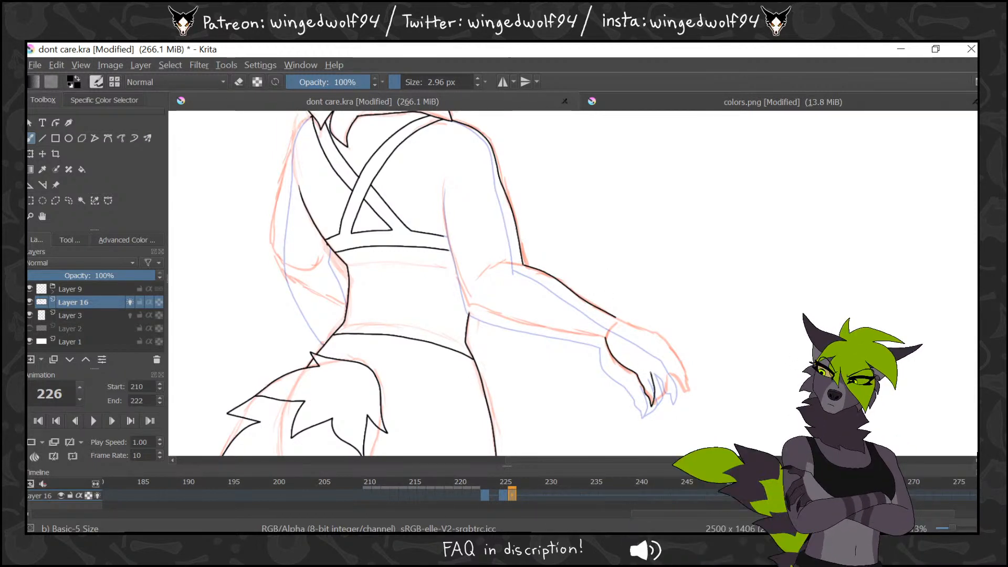
{"action": "left_click_drag", "start_coordinate": [652, 405], "coordinate": [656, 358]}
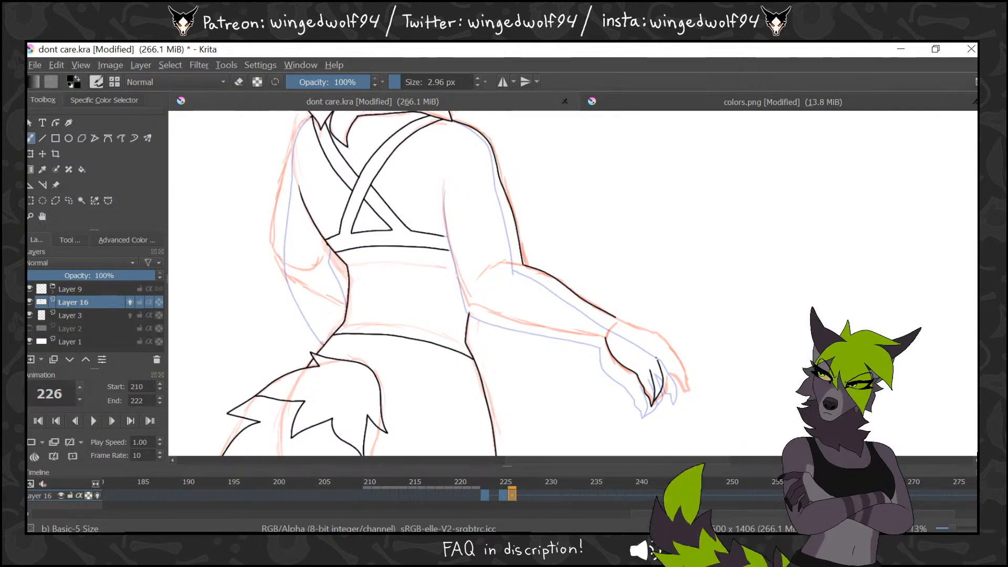
{"action": "left_click_drag", "start_coordinate": [655, 397], "coordinate": [667, 382]}
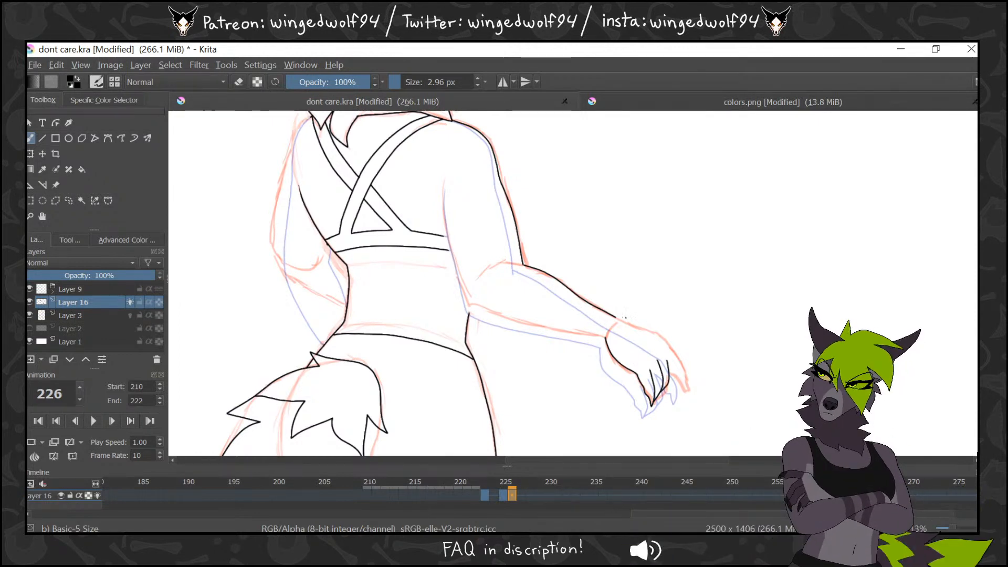
{"action": "mouse_move", "coordinate": [615, 317]}
{"action": "left_mouse_down"}
{"action": "mouse_move", "coordinate": [655, 335]}
{"action": "mouse_move", "coordinate": [688, 387]}
{"action": "mouse_move", "coordinate": [676, 378]}
{"action": "left_mouse_up"}
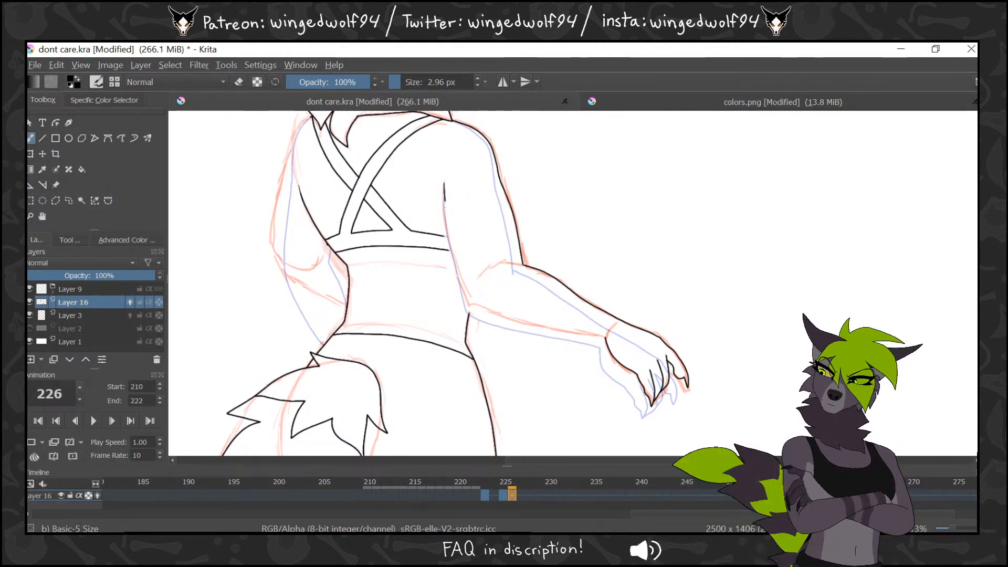
{"action": "left_click_drag", "start_coordinate": [444, 203], "coordinate": [468, 310]}
{"action": "key", "text": "ctrl+z"}
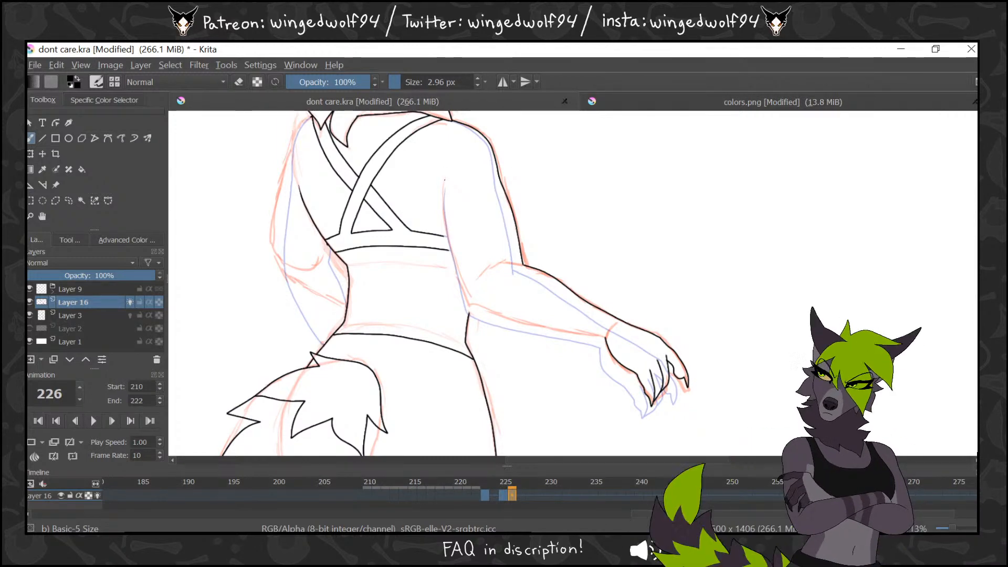
{"action": "left_click_drag", "start_coordinate": [446, 210], "coordinate": [474, 299]}
{"action": "key", "text": "ctrl+z"}
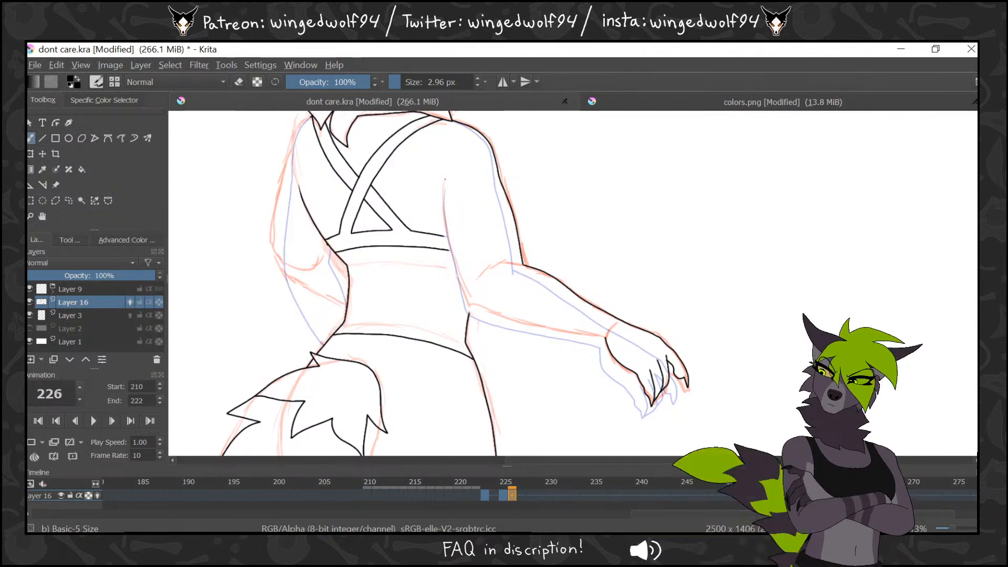
Ink the outstretched arm's inner edge and underside, join the adjoining torso lines to it, and outline the bent arm from shoulder to waist
{"action": "mouse_move", "coordinate": [445, 179]}
{"action": "left_mouse_down"}
{"action": "mouse_move", "coordinate": [469, 281]}
{"action": "mouse_move", "coordinate": [505, 315]}
{"action": "mouse_move", "coordinate": [577, 330]}
{"action": "left_mouse_up"}
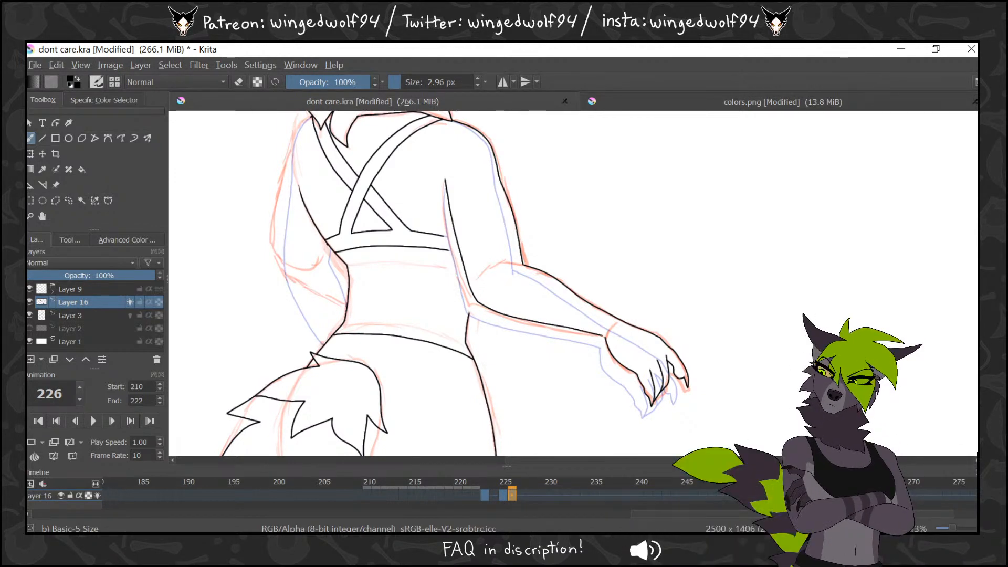
{"action": "left_click_drag", "start_coordinate": [473, 297], "coordinate": [469, 305]}
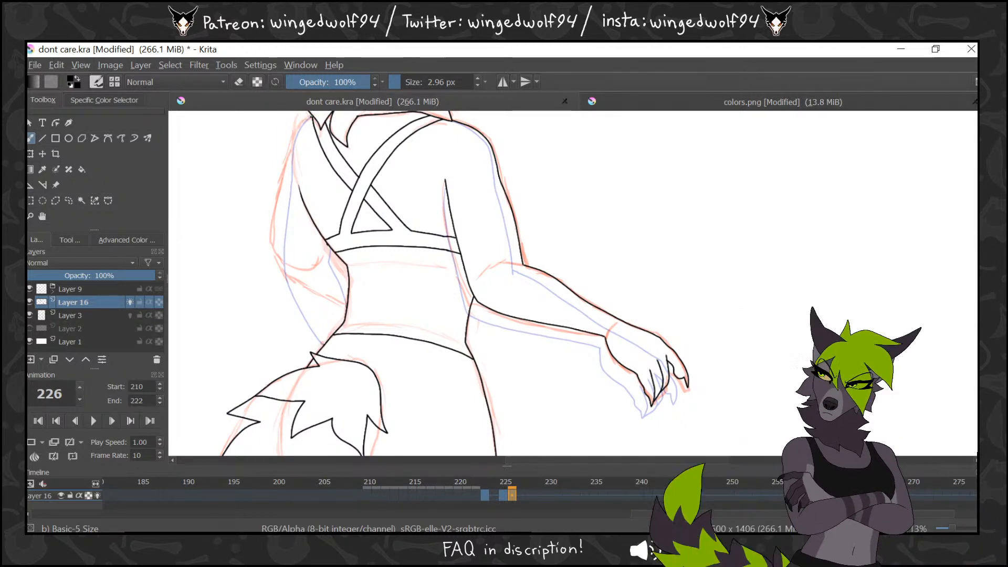
{"action": "left_click_drag", "start_coordinate": [293, 139], "coordinate": [287, 157]}
{"action": "left_click_drag", "start_coordinate": [279, 196], "coordinate": [274, 247]}
{"action": "left_click_drag", "start_coordinate": [298, 282], "coordinate": [340, 304]}
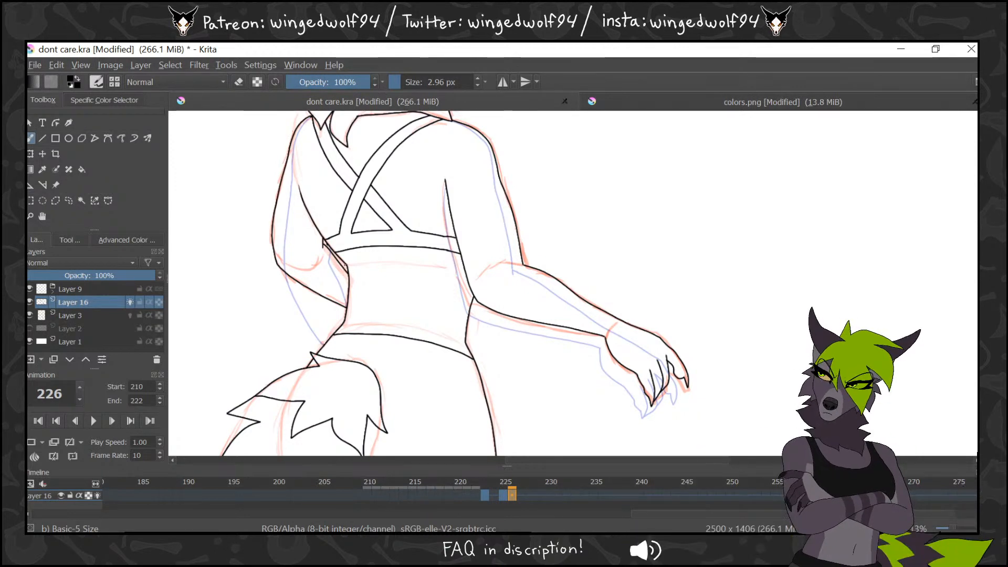
Check the neighbouring frames with the whole figure in view and move the Layer 16 drawing from frame 223 to frame 227
{"action": "left_click", "coordinate": [31, 216]}
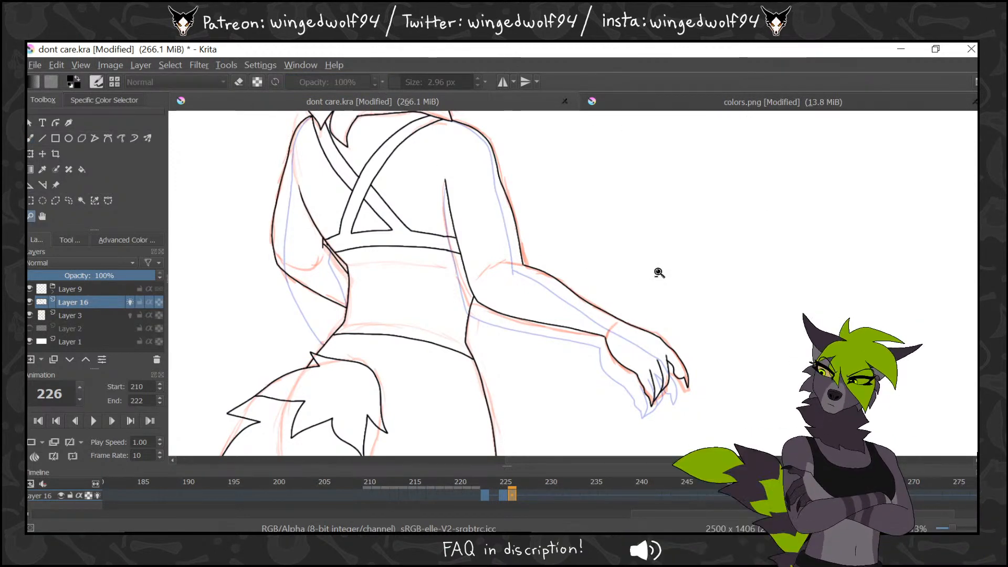
{"action": "key", "text": "minus"}
{"action": "key", "text": "minus"}
{"action": "left_click", "coordinate": [489, 490]}
{"action": "left_click", "coordinate": [499, 483]}
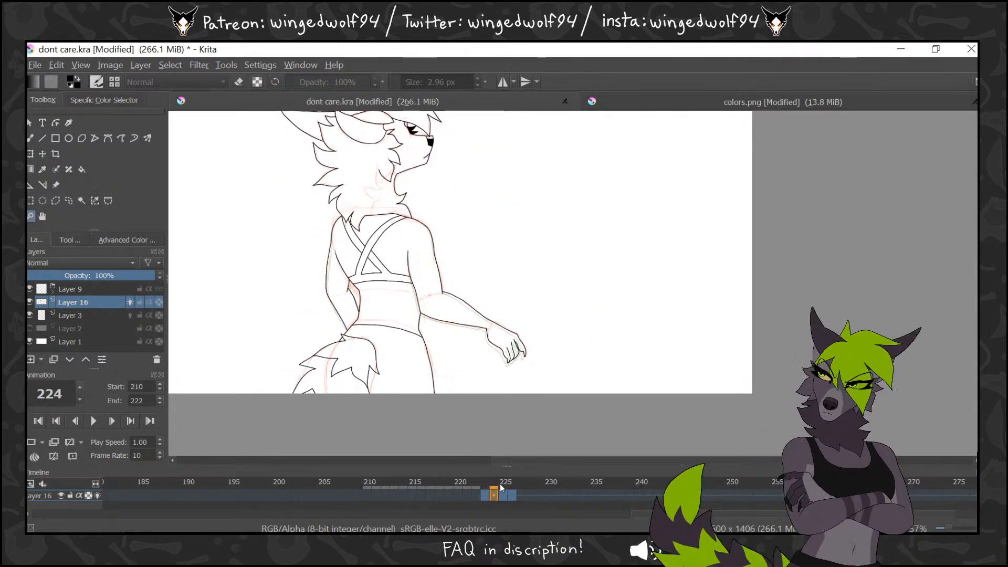
{"action": "key", "text": "space"}
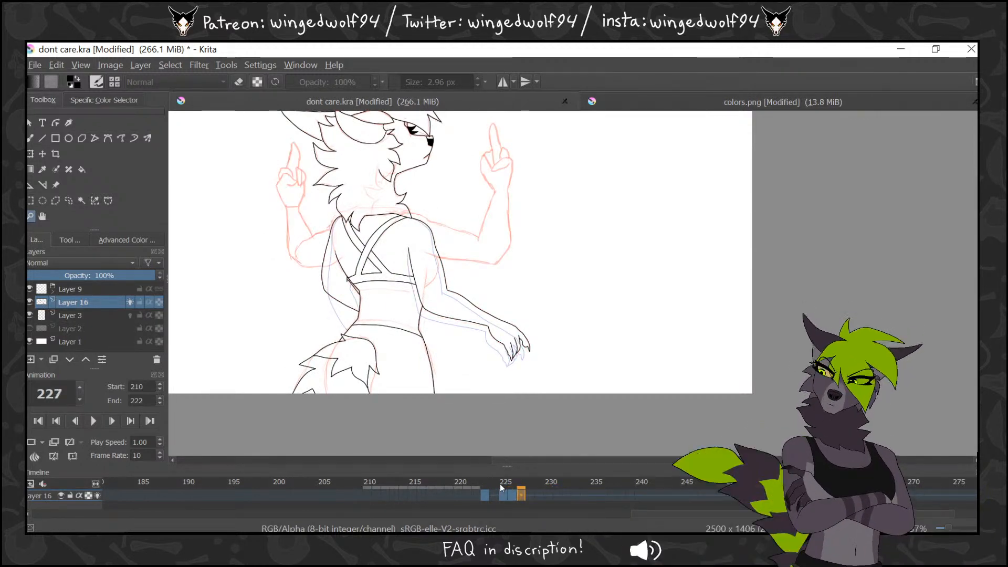
{"action": "left_click", "coordinate": [486, 494]}
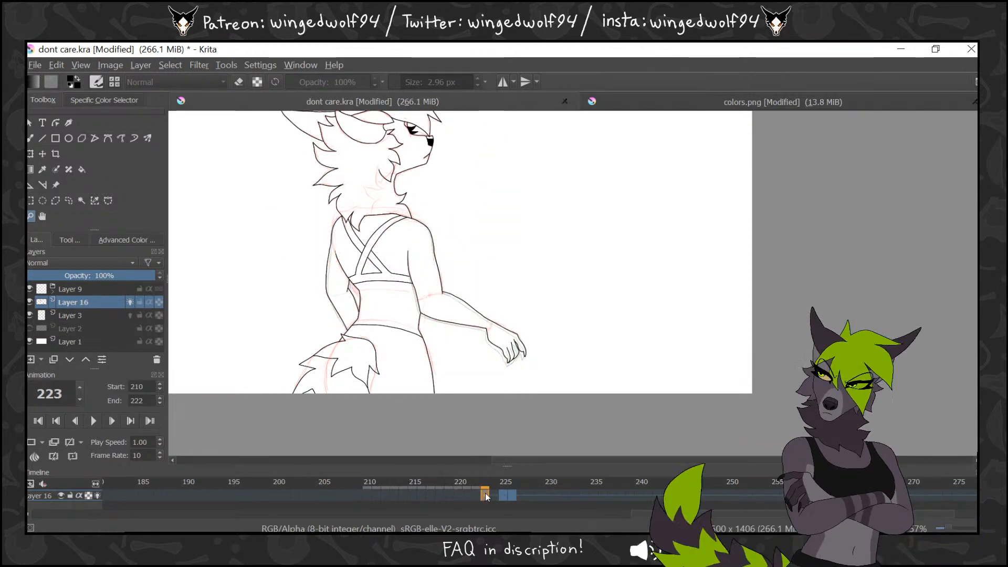
{"action": "left_click_drag", "start_coordinate": [485, 492], "coordinate": [524, 495]}
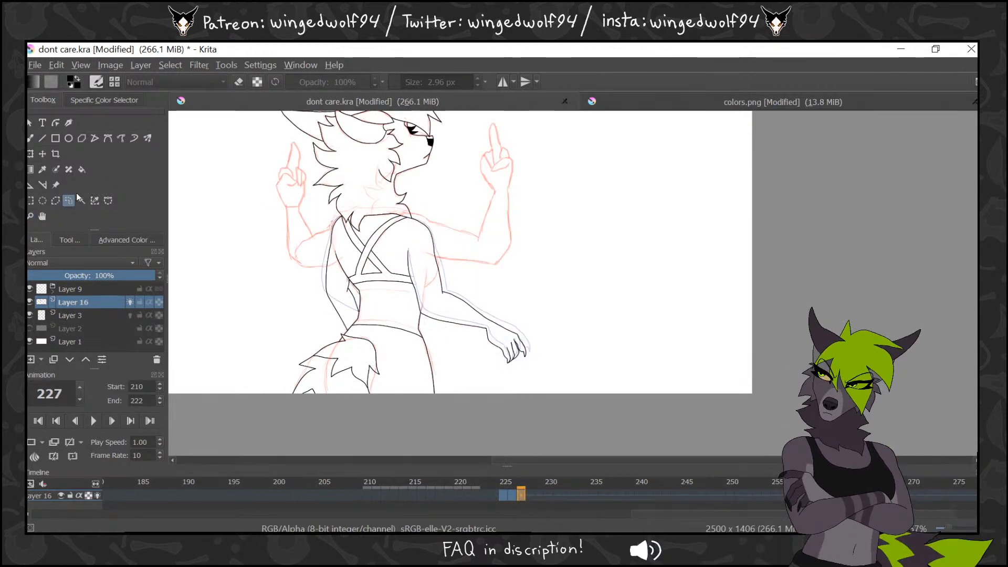
Delete both the outstretched and the bent arm at frame 227 with freehand selections and clear the selection
{"action": "left_click_drag", "start_coordinate": [416, 213], "coordinate": [399, 217]}
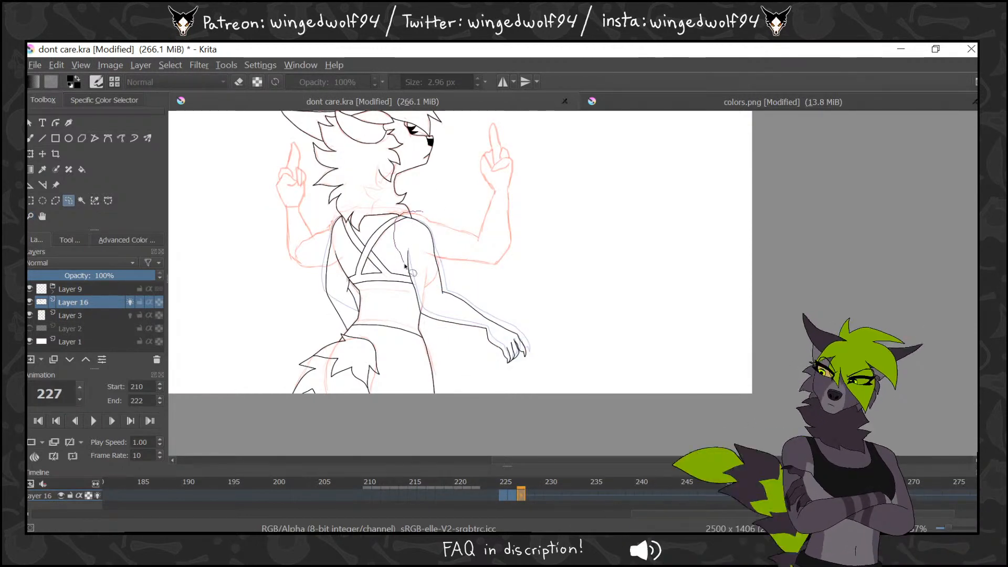
{"action": "mouse_move", "coordinate": [405, 266]}
{"action": "left_mouse_down"}
{"action": "mouse_move", "coordinate": [428, 323]}
{"action": "mouse_move", "coordinate": [581, 278]}
{"action": "left_mouse_up"}
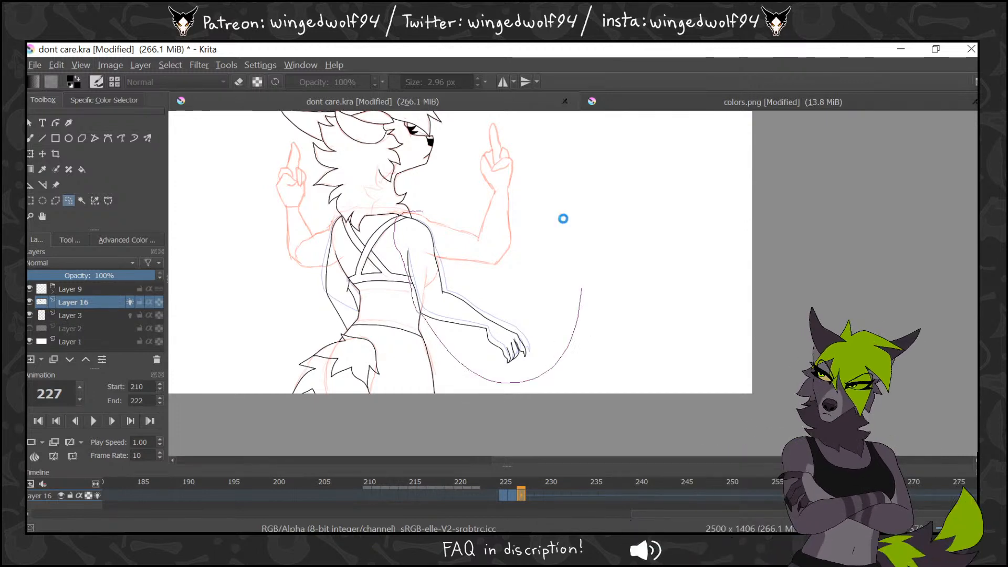
{"action": "left_click", "coordinate": [602, 226]}
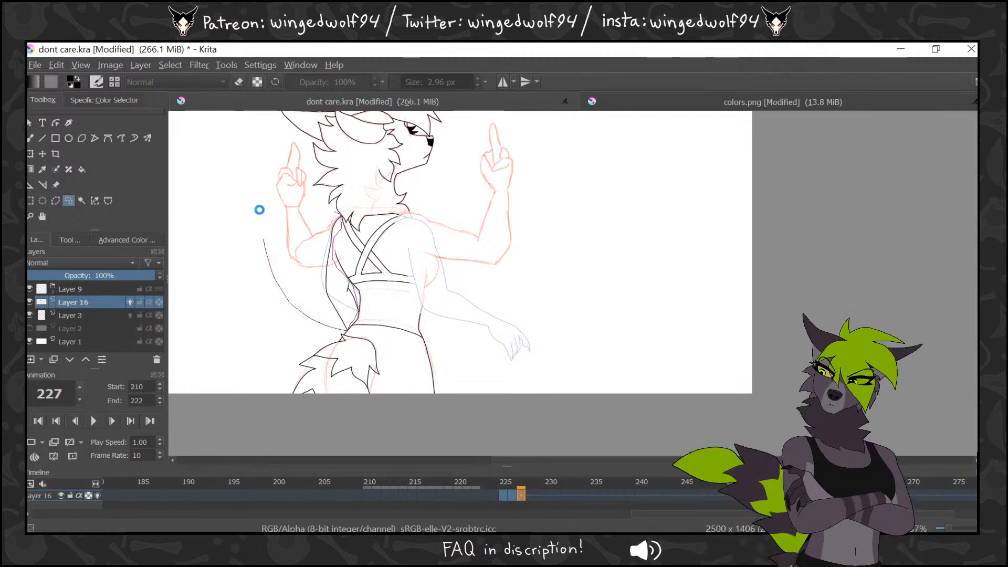
{"action": "key", "text": "Delete"}
{"action": "left_click", "coordinate": [633, 221]}
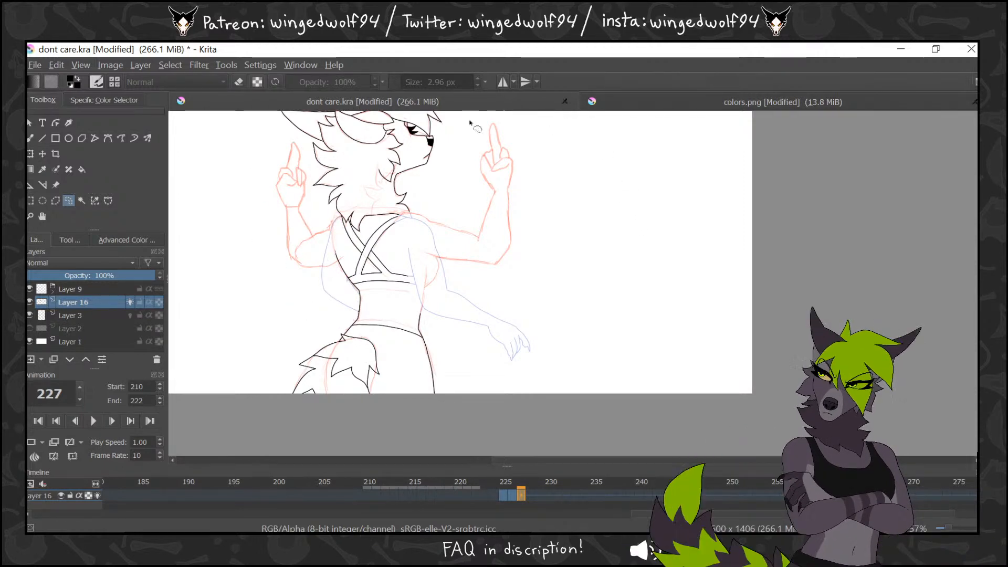
Copy the armless Layer 16 drawing from frame 227 to frame 228
{"action": "scroll", "coordinate": [416, 288], "scroll_direction": "up", "scroll_amount": 3}
{"action": "key", "text": "b"}
{"action": "key", "text": "e"}
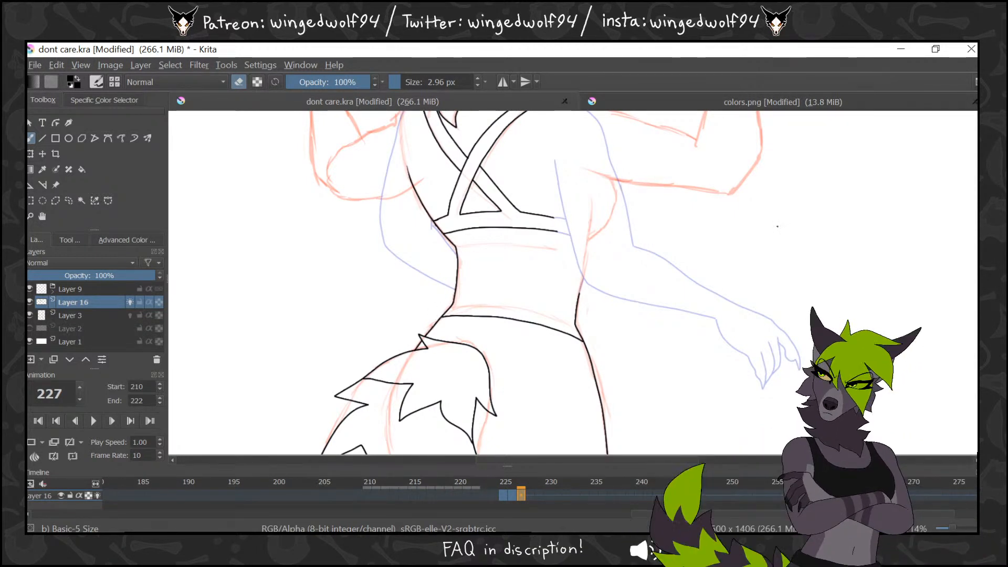
{"action": "left_click", "coordinate": [31, 216]}
{"action": "right_click", "coordinate": [565, 247]}
{"action": "right_click", "coordinate": [566, 248]}
{"action": "left_click_drag", "start_coordinate": [523, 495], "coordinate": [528, 497]}
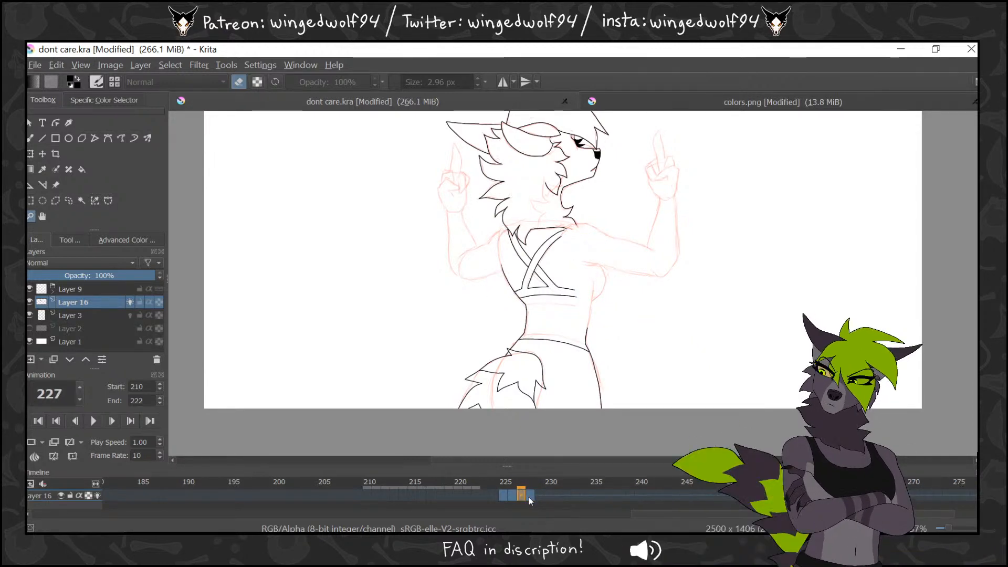
Ink the raised hand beside the face at frame 227, from the wrist through the folded fingers, raised middle finger and palm edge
{"action": "left_click", "coordinate": [573, 178]}
{"action": "key", "text": "b"}
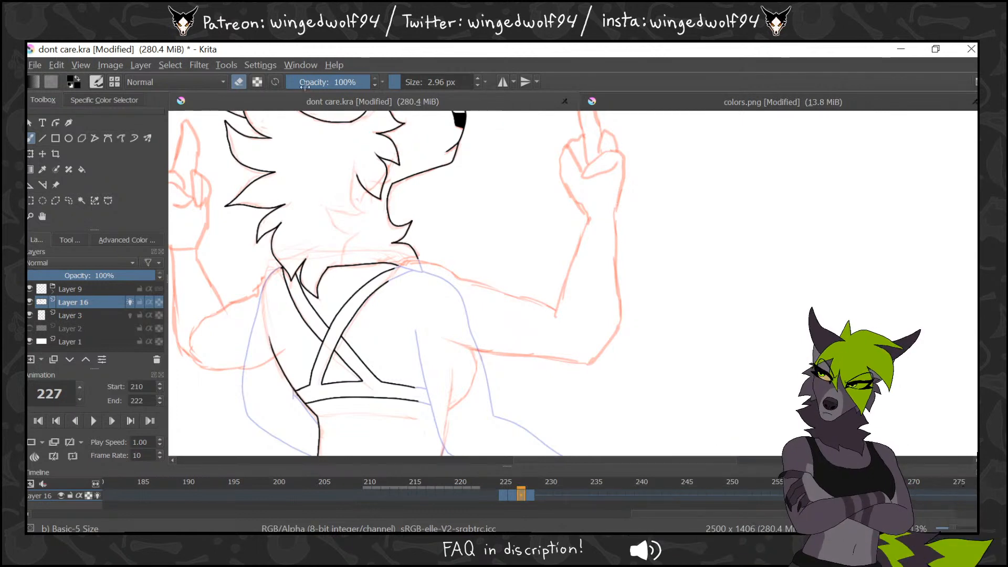
{"action": "key", "text": "e"}
{"action": "mouse_move", "coordinate": [613, 210]}
{"action": "left_mouse_down"}
{"action": "mouse_move", "coordinate": [626, 158]}
{"action": "mouse_move", "coordinate": [613, 153]}
{"action": "mouse_move", "coordinate": [590, 175]}
{"action": "mouse_move", "coordinate": [611, 172]}
{"action": "left_mouse_up"}
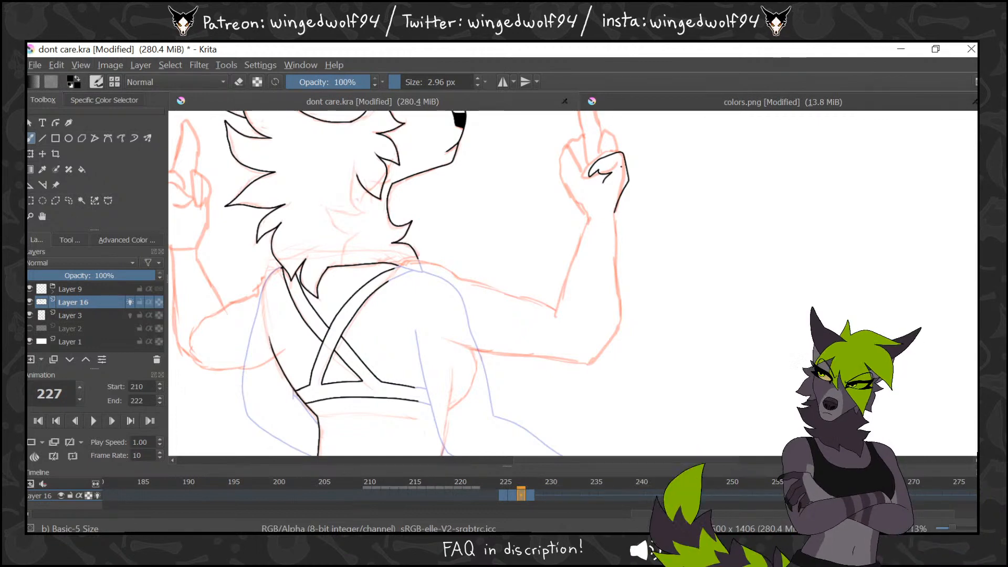
{"action": "scroll", "coordinate": [621, 166], "scroll_direction": "up", "scroll_amount": 3}
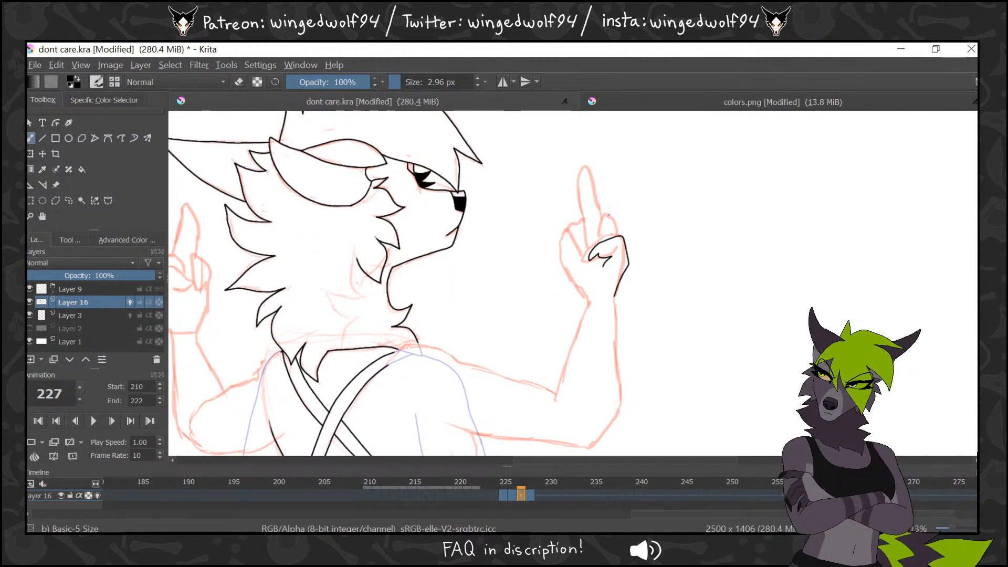
{"action": "left_click_drag", "start_coordinate": [622, 225], "coordinate": [620, 215]}
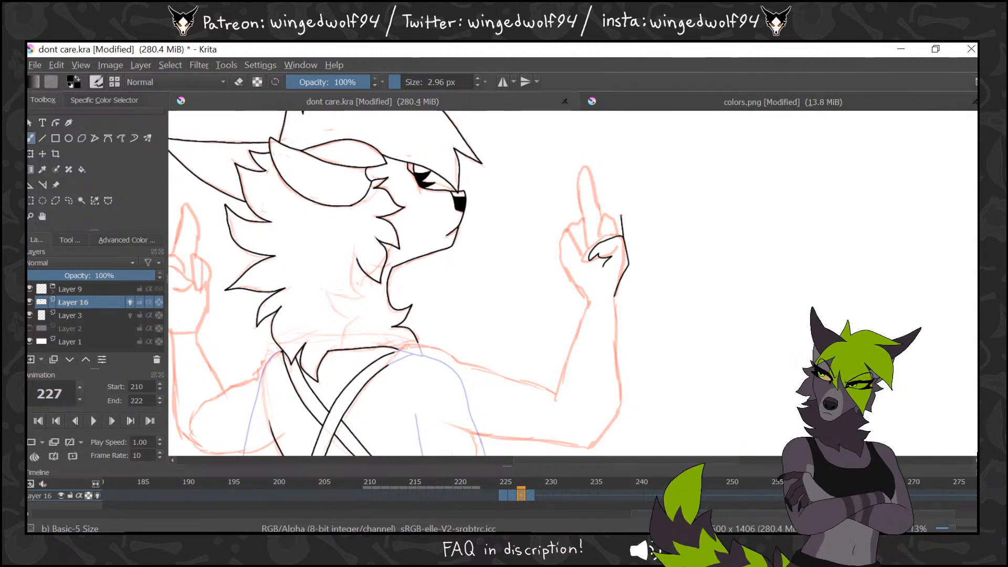
{"action": "left_click_drag", "start_coordinate": [607, 214], "coordinate": [603, 220]}
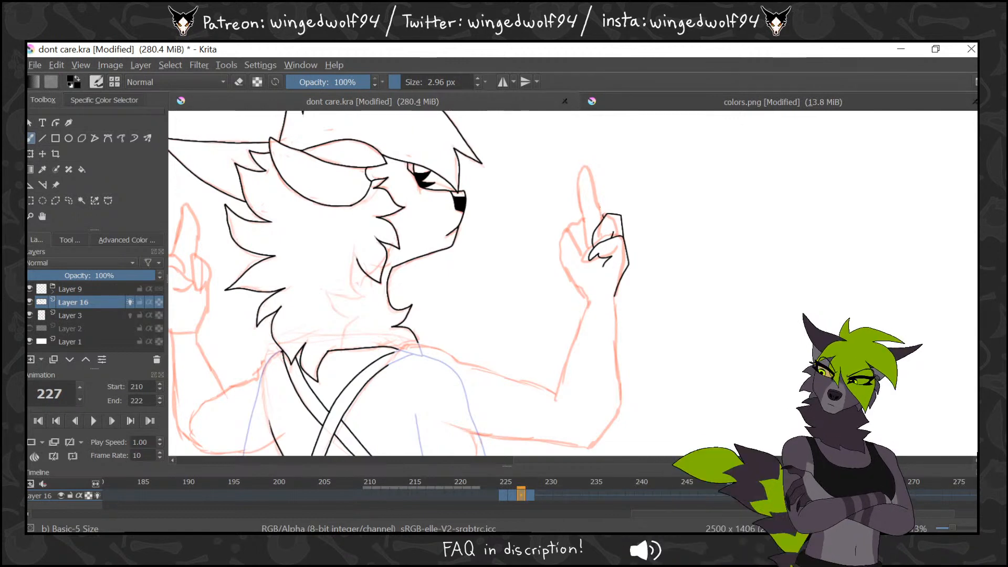
{"action": "mouse_move", "coordinate": [602, 211]}
{"action": "left_mouse_down"}
{"action": "mouse_move", "coordinate": [582, 162]}
{"action": "mouse_move", "coordinate": [584, 209]}
{"action": "left_mouse_up"}
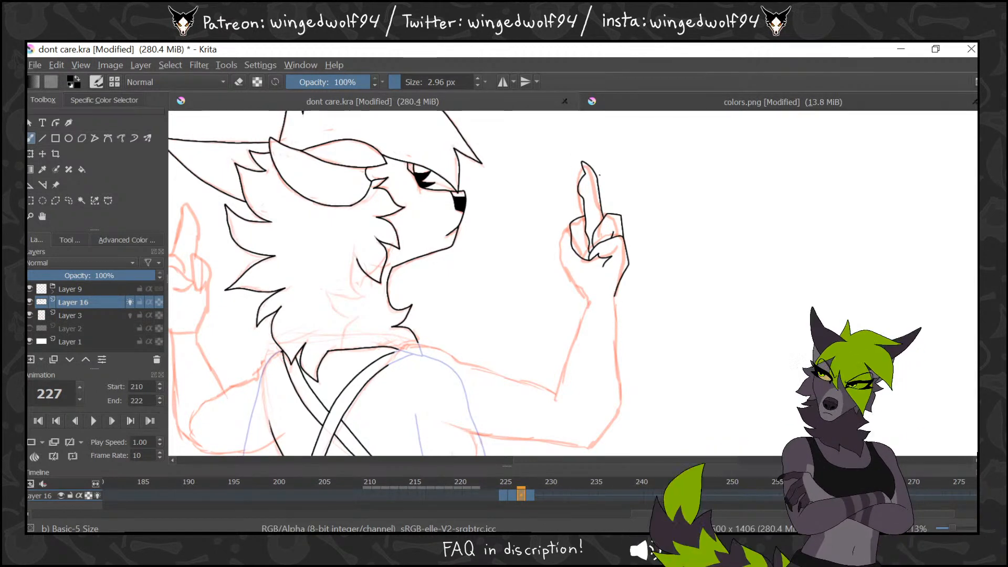
{"action": "left_click_drag", "start_coordinate": [558, 252], "coordinate": [569, 263]}
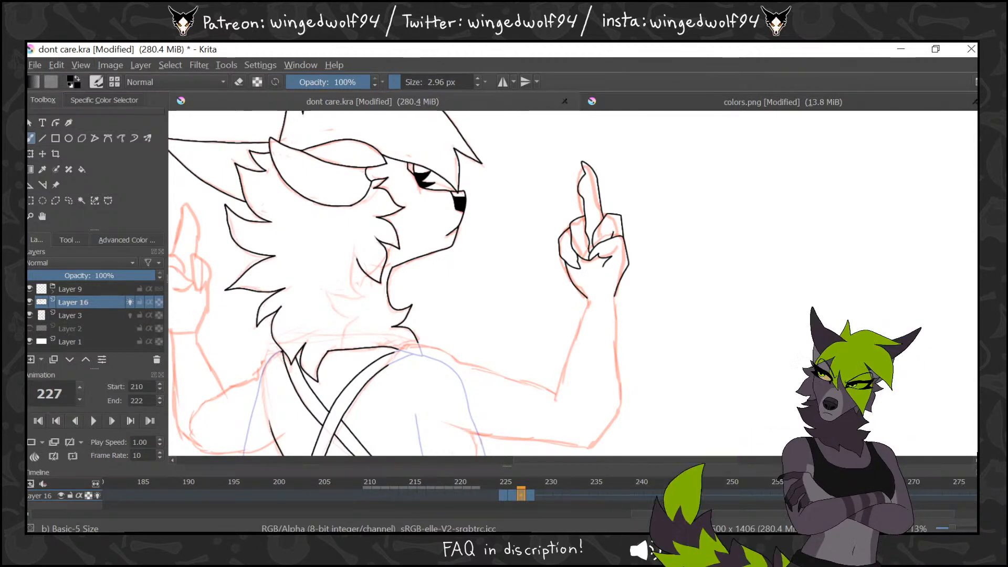
Ink the arm beside the face at frame 227 over the sketch, tracing the shoulder, upper arm, elbow and both forearm edges
{"action": "scroll", "coordinate": [398, 283], "scroll_direction": "down", "scroll_amount": 3}
{"action": "left_click_drag", "start_coordinate": [588, 199], "coordinate": [555, 300]}
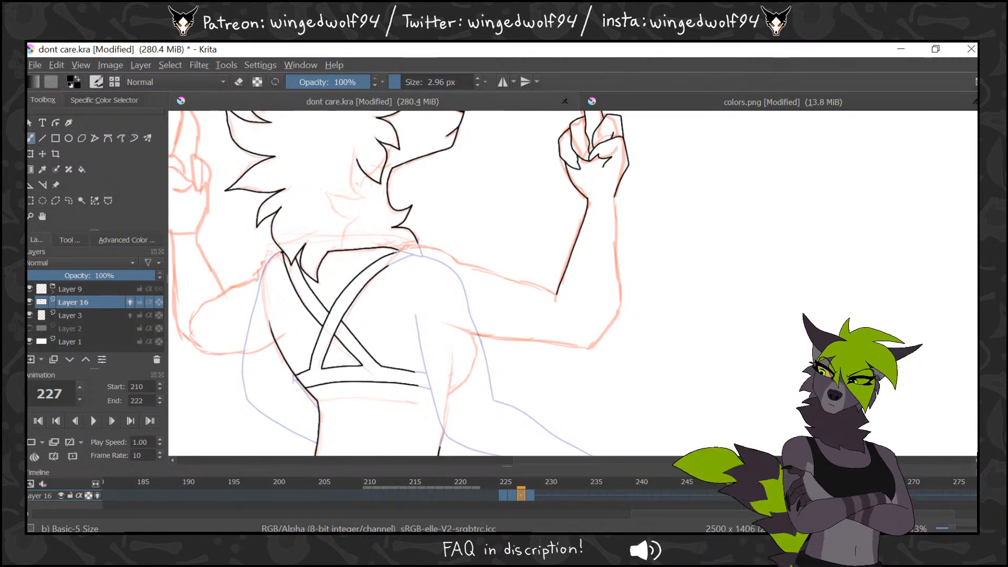
{"action": "left_click_drag", "start_coordinate": [400, 247], "coordinate": [512, 279]}
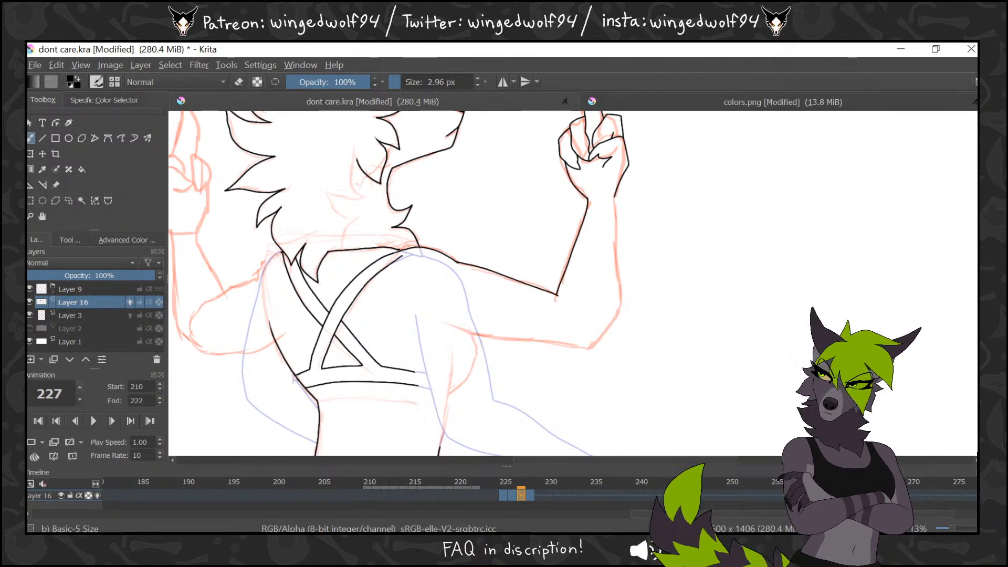
{"action": "key", "text": "Left"}
{"action": "key", "text": "Left"}
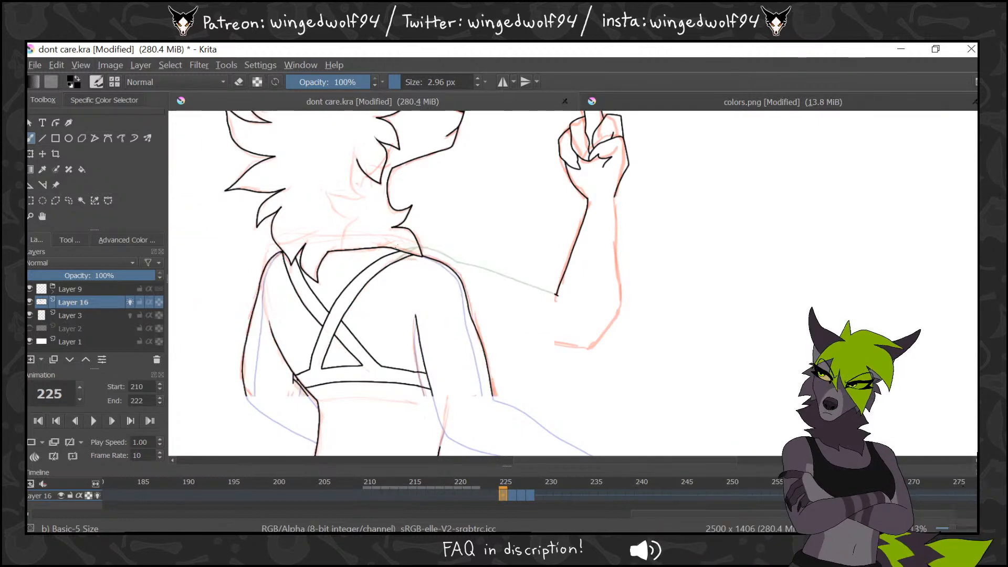
{"action": "key", "text": "Right"}
{"action": "key", "text": "Right"}
{"action": "key", "text": "Right"}
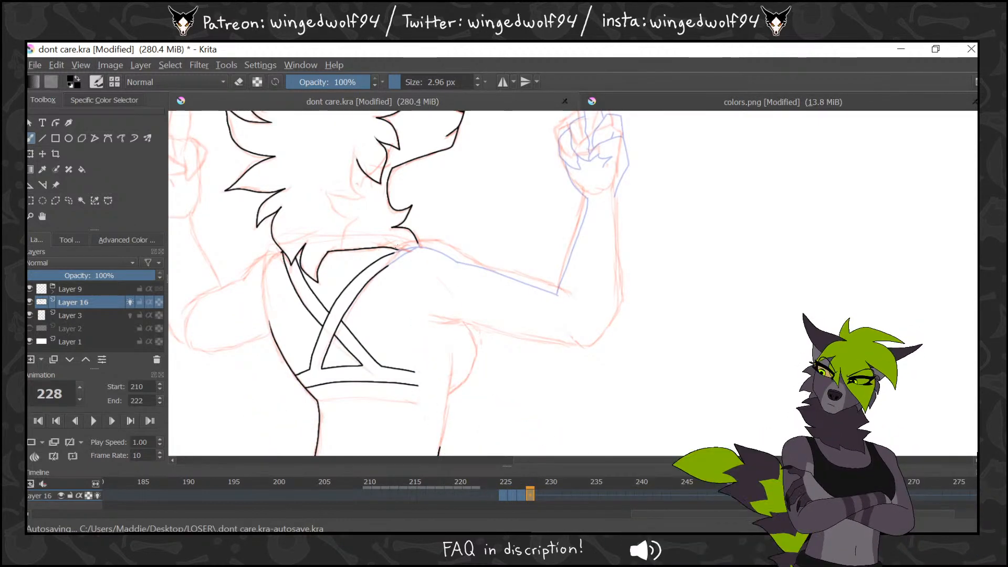
{"action": "key", "text": "Left"}
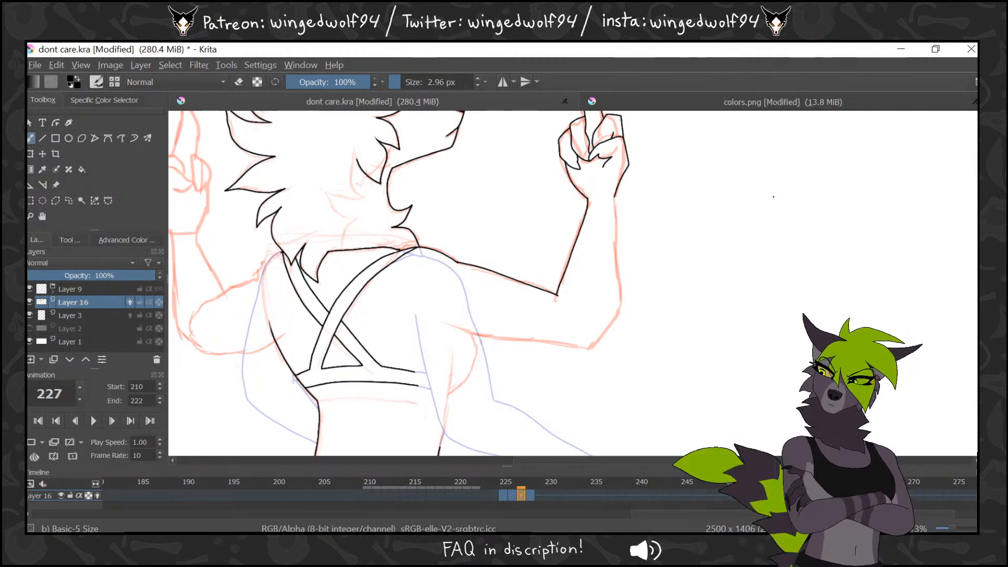
{"action": "mouse_move", "coordinate": [445, 324]}
{"action": "left_mouse_down"}
{"action": "mouse_move", "coordinate": [591, 345]}
{"action": "mouse_move", "coordinate": [620, 278]}
{"action": "left_mouse_up"}
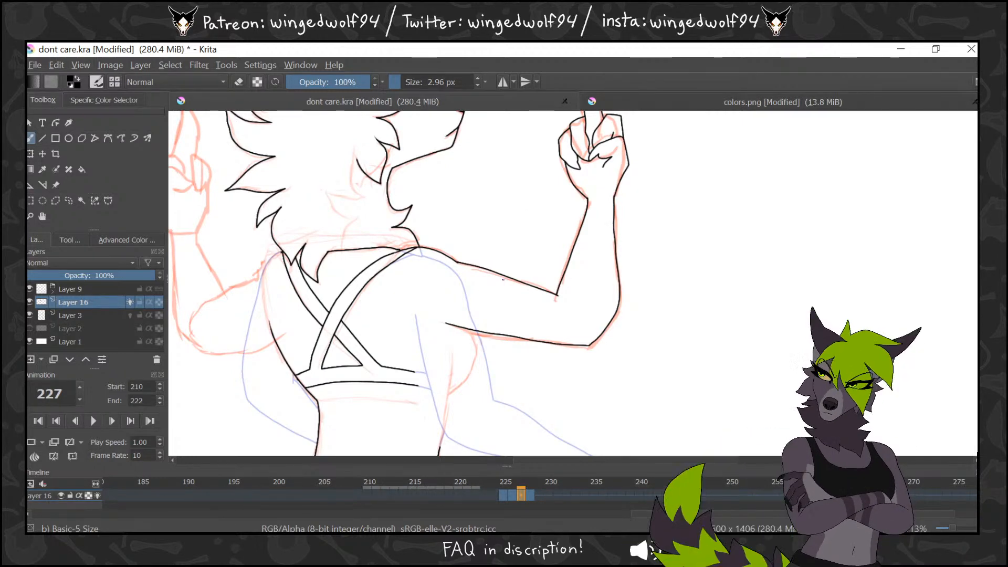
Ink the chest curve below that arm at frame 227 and extend the crop top's hem and armhole edge to meet it
{"action": "mouse_move", "coordinate": [975, 270]}
{"action": "left_mouse_down"}
{"action": "mouse_move", "coordinate": [975, 319]}
{"action": "mouse_move", "coordinate": [975, 274]}
{"action": "left_mouse_up"}
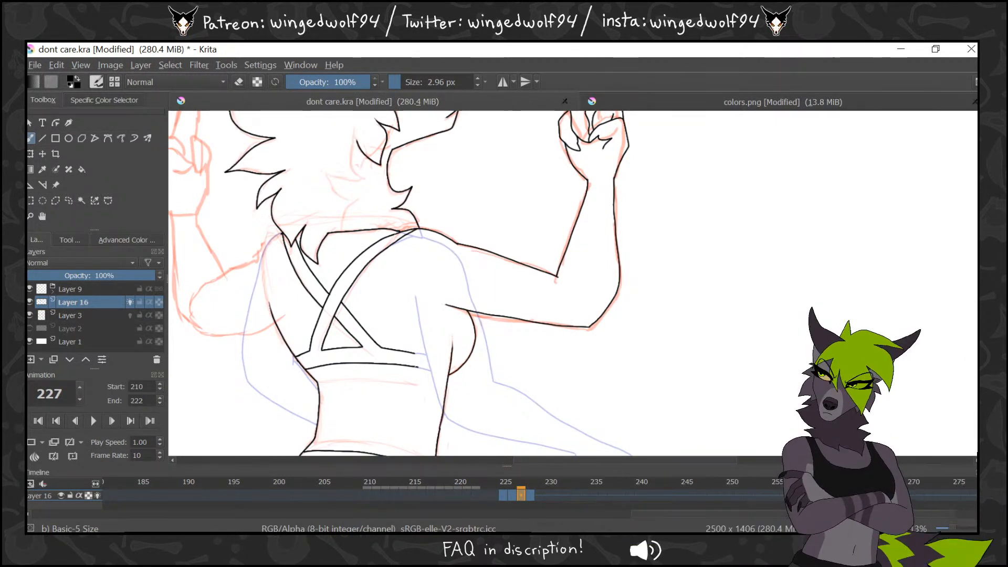
{"action": "left_click_drag", "start_coordinate": [423, 367], "coordinate": [441, 374]}
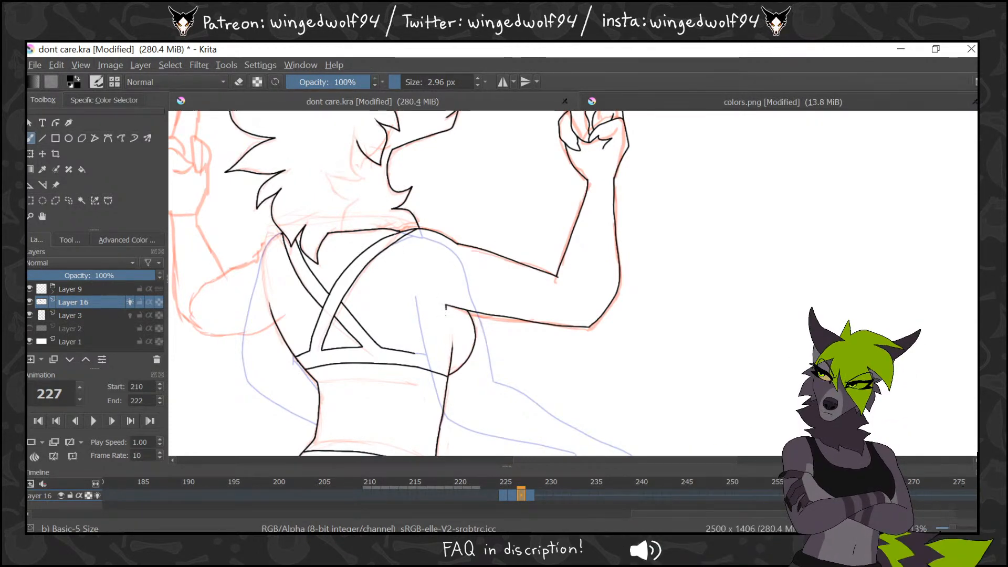
{"action": "left_click_drag", "start_coordinate": [426, 350], "coordinate": [417, 353]}
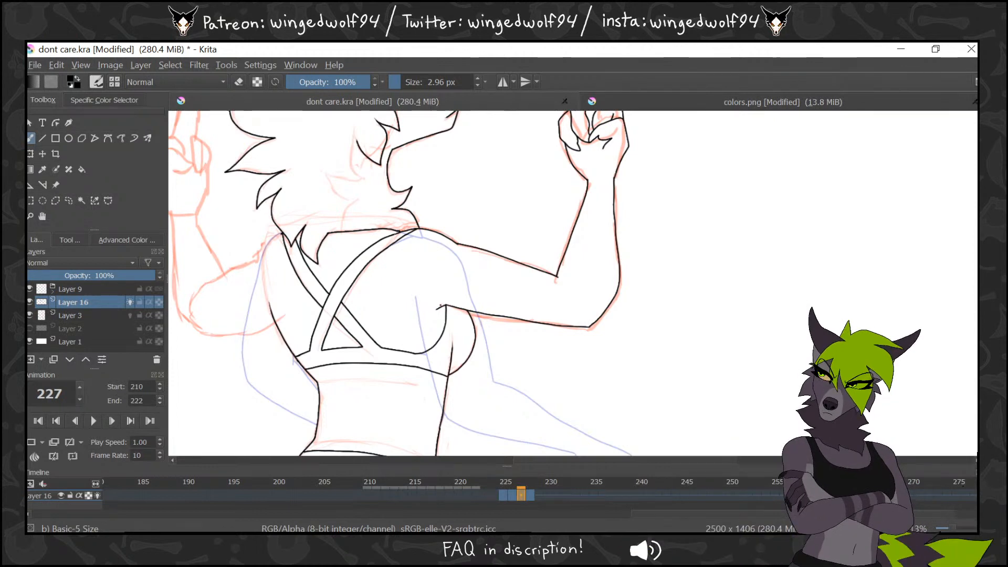
Ink the other raised arm behind the head at frame 227, including upper arm, elbow, forearm, folded fingers and raised middle finger
{"action": "left_click_drag", "start_coordinate": [586, 460], "coordinate": [557, 460]}
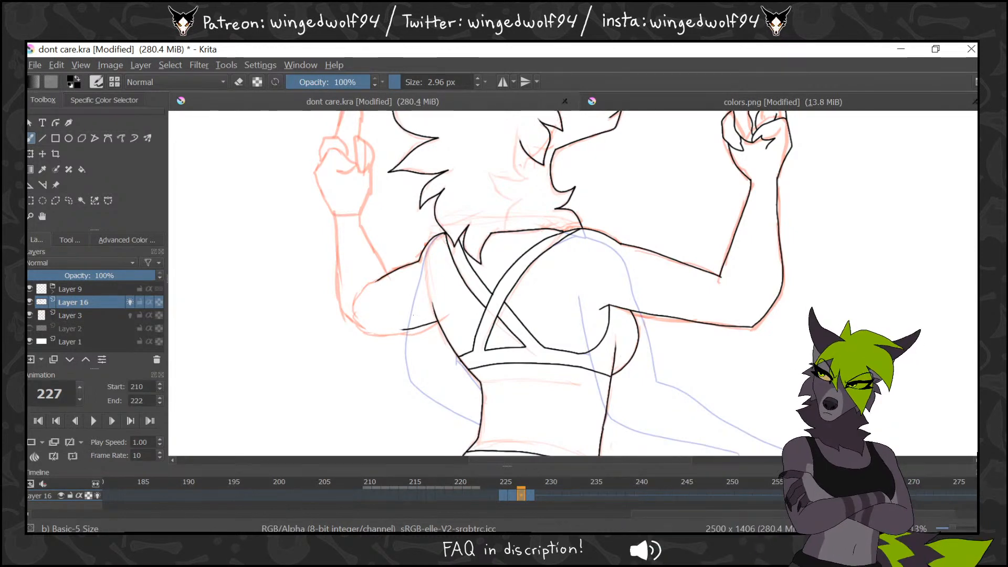
{"action": "left_click_drag", "start_coordinate": [427, 325], "coordinate": [413, 328]}
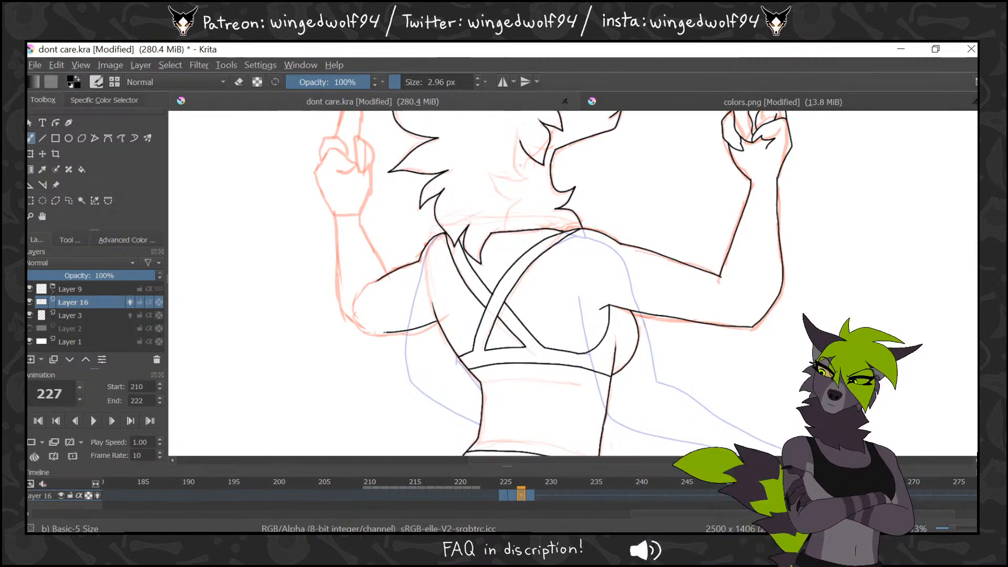
{"action": "left_click_drag", "start_coordinate": [471, 153], "coordinate": [487, 241]}
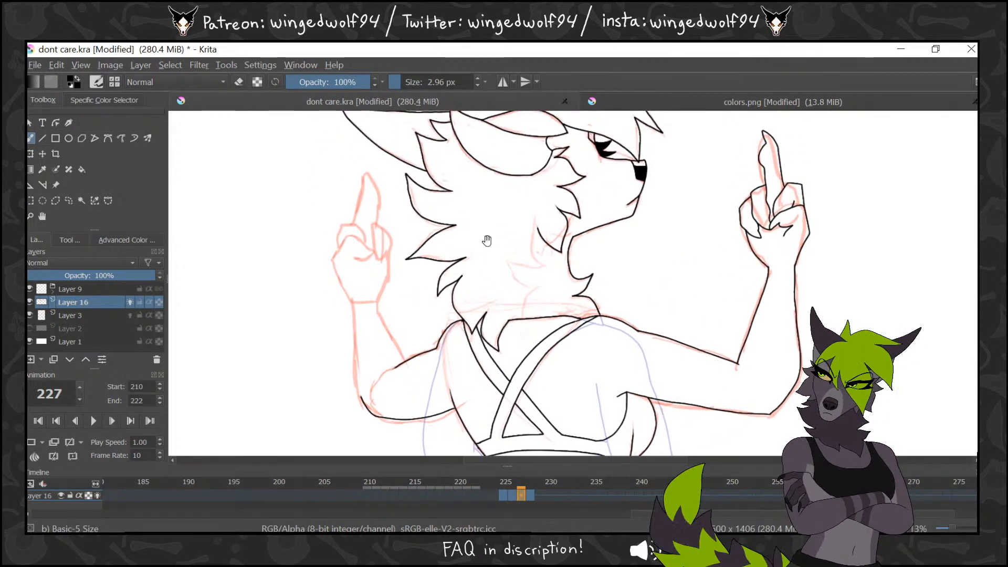
{"action": "left_click_drag", "start_coordinate": [362, 244], "coordinate": [349, 301]}
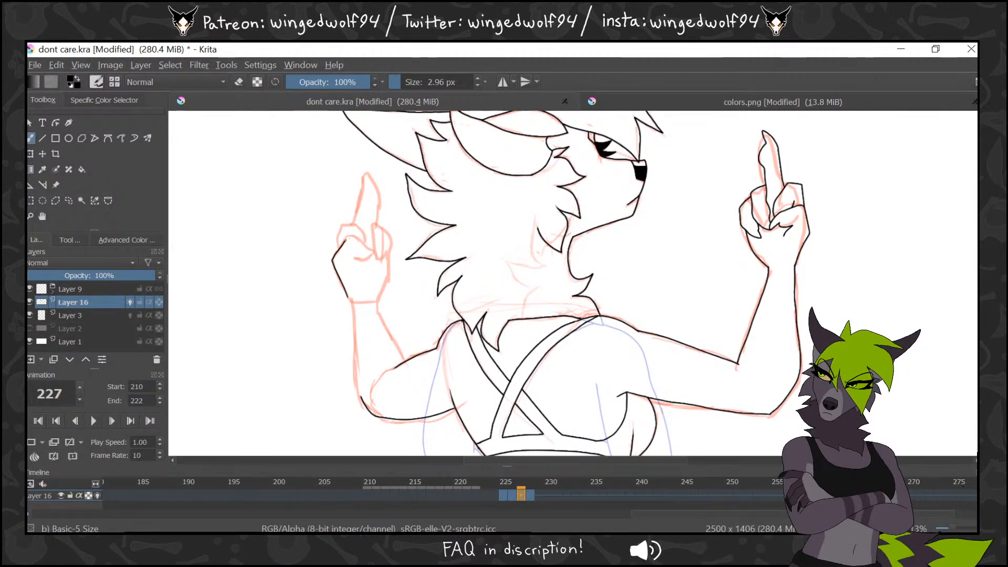
{"action": "mouse_move", "coordinate": [377, 264]}
{"action": "left_mouse_down"}
{"action": "mouse_move", "coordinate": [365, 254]}
{"action": "mouse_move", "coordinate": [366, 271]}
{"action": "left_mouse_up"}
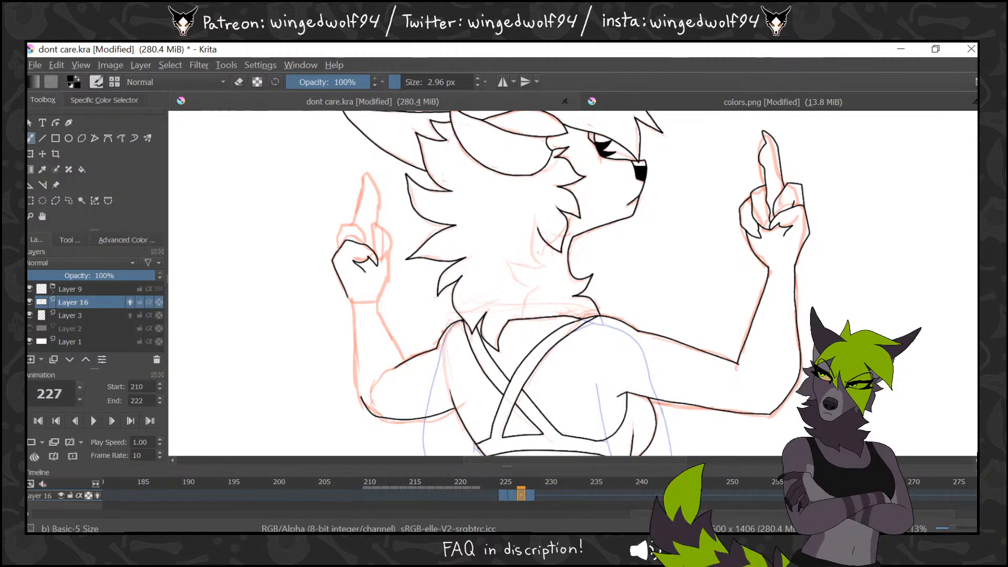
{"action": "left_click_drag", "start_coordinate": [341, 225], "coordinate": [359, 227]}
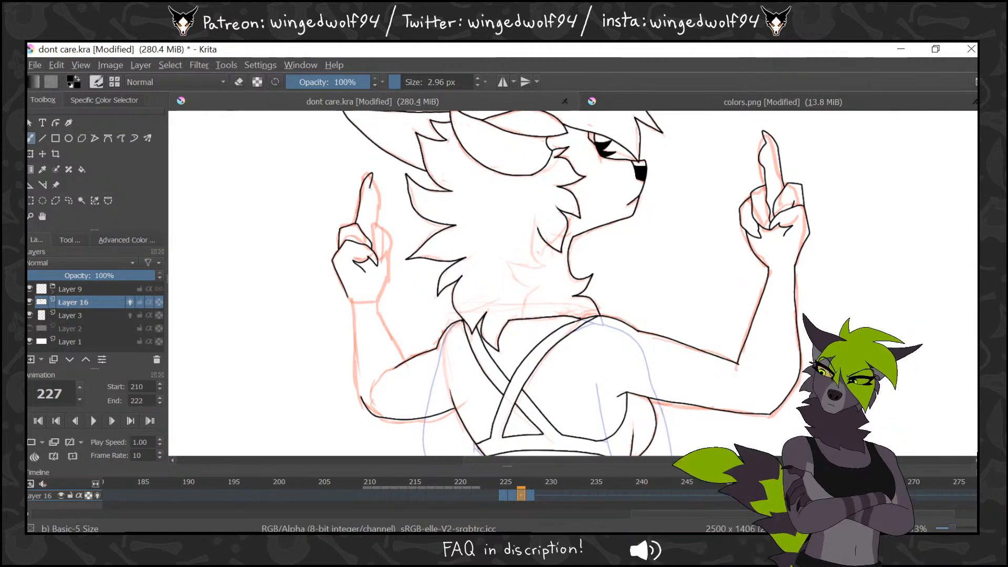
{"action": "mouse_move", "coordinate": [370, 186]}
{"action": "left_mouse_down"}
{"action": "mouse_move", "coordinate": [371, 236]}
{"action": "mouse_move", "coordinate": [383, 229]}
{"action": "mouse_move", "coordinate": [380, 261]}
{"action": "left_mouse_up"}
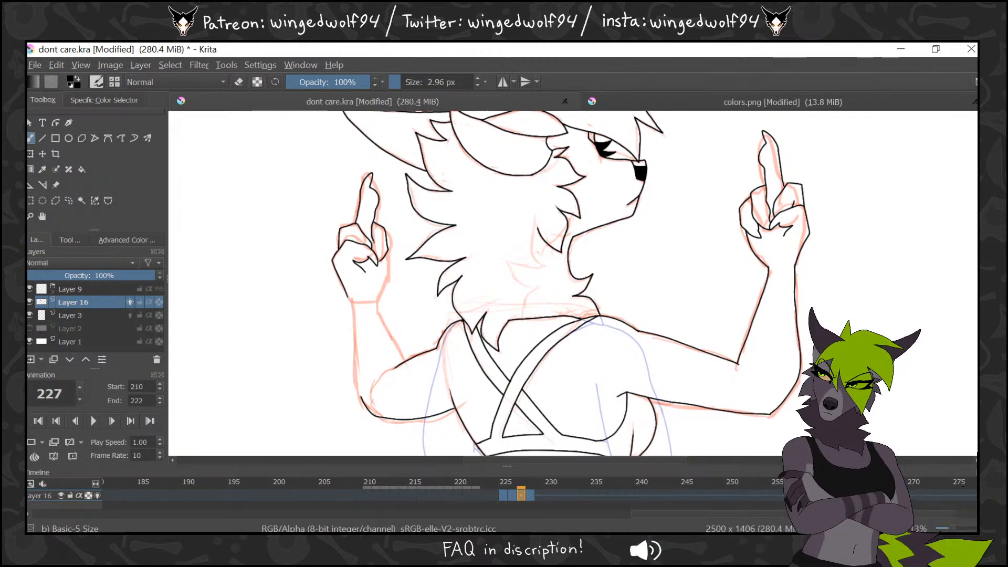
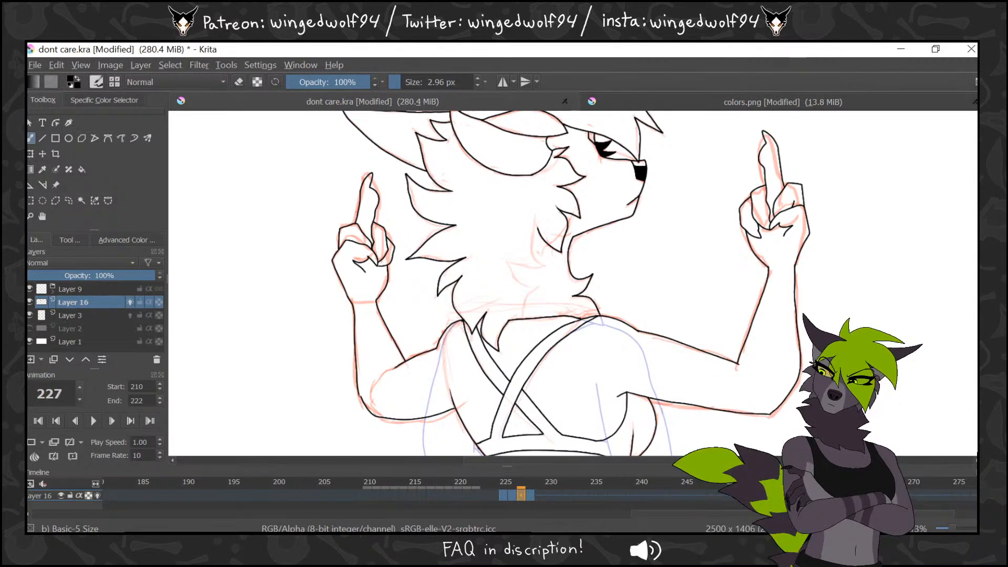
Compare the neighbouring frames, then copy both inked hands at frame 227 with freehand selections and paste them as a new layer
{"action": "left_click", "coordinate": [512, 494]}
{"action": "left_click", "coordinate": [521, 493]}
{"action": "left_click", "coordinate": [530, 494]}
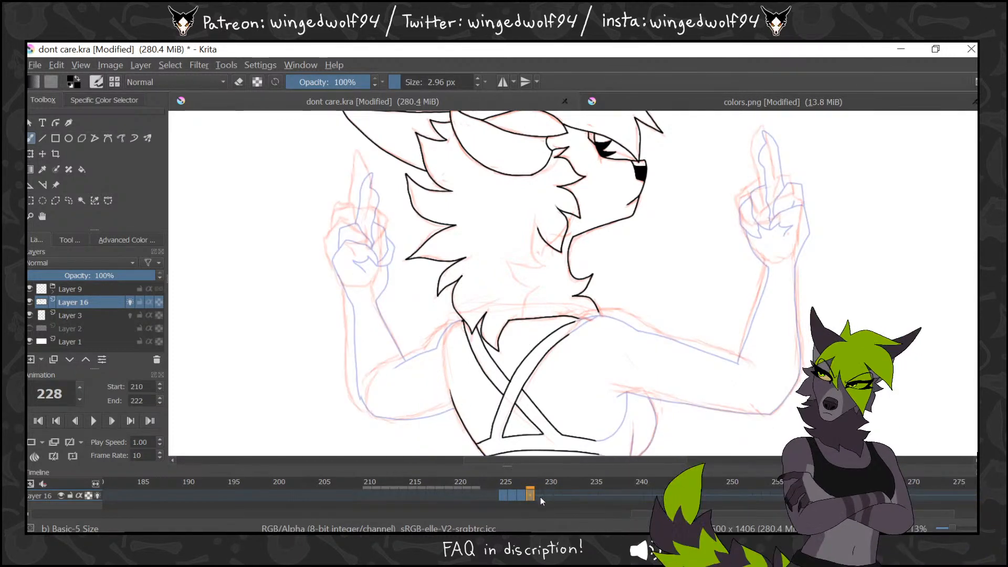
{"action": "left_click", "coordinate": [521, 489]}
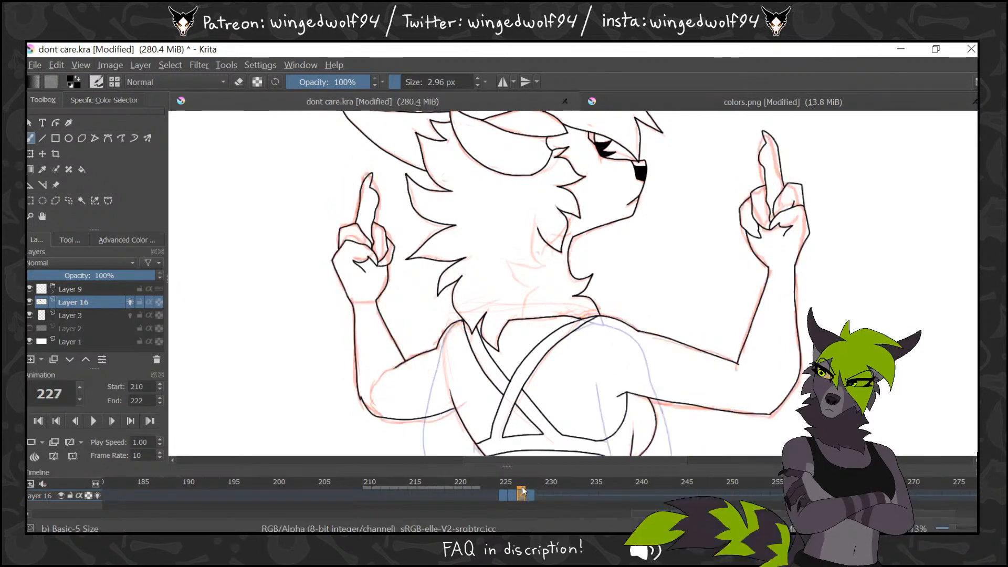
{"action": "left_click", "coordinate": [69, 201]}
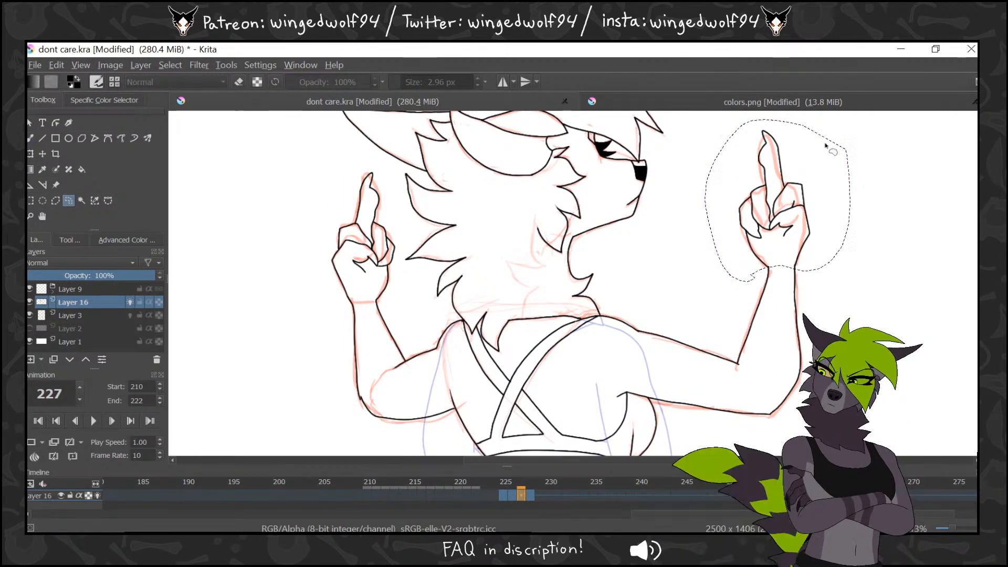
{"action": "mouse_move", "coordinate": [363, 150]}
{"action": "left_mouse_down"}
{"action": "mouse_move", "coordinate": [391, 175]}
{"action": "mouse_move", "coordinate": [389, 300]}
{"action": "left_mouse_up"}
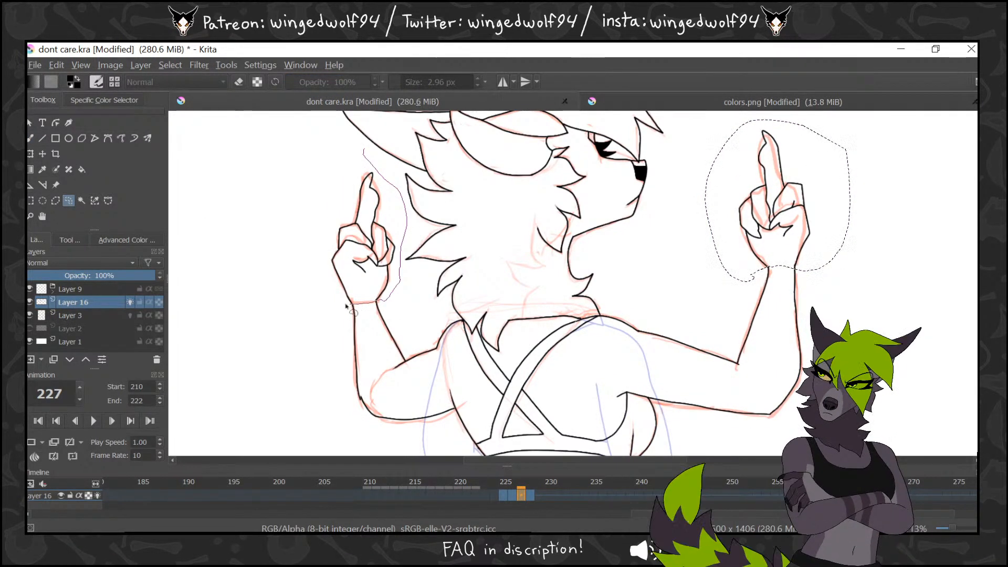
{"action": "key", "text": "Delete"}
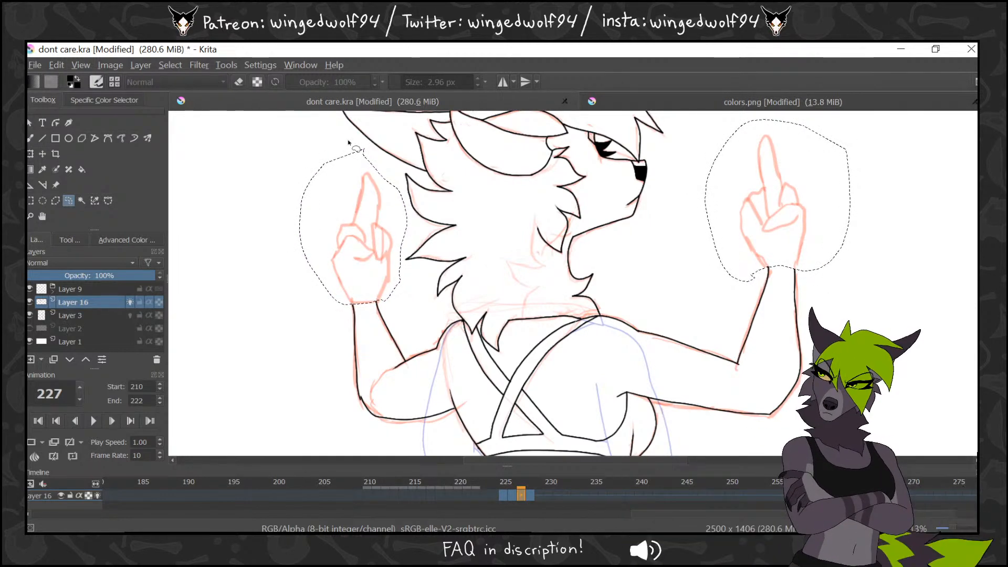
{"action": "key", "text": "ctrl+z"}
{"action": "key", "text": "ctrl+v"}
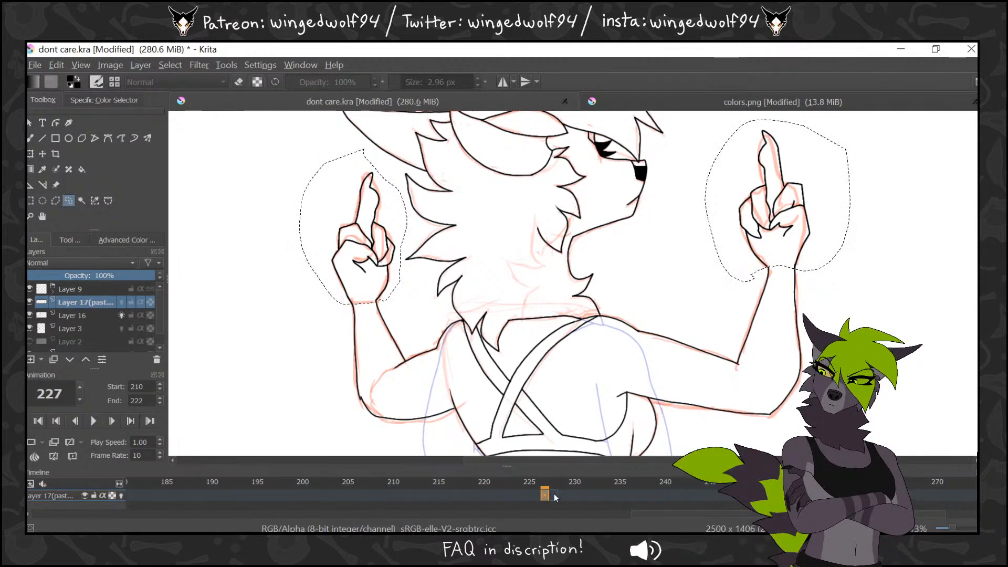
Bring the pasted hands to frame 228 and shift both slightly upward toward the sketch
{"action": "left_click", "coordinate": [555, 494]}
{"action": "key", "text": "ctrl+t"}
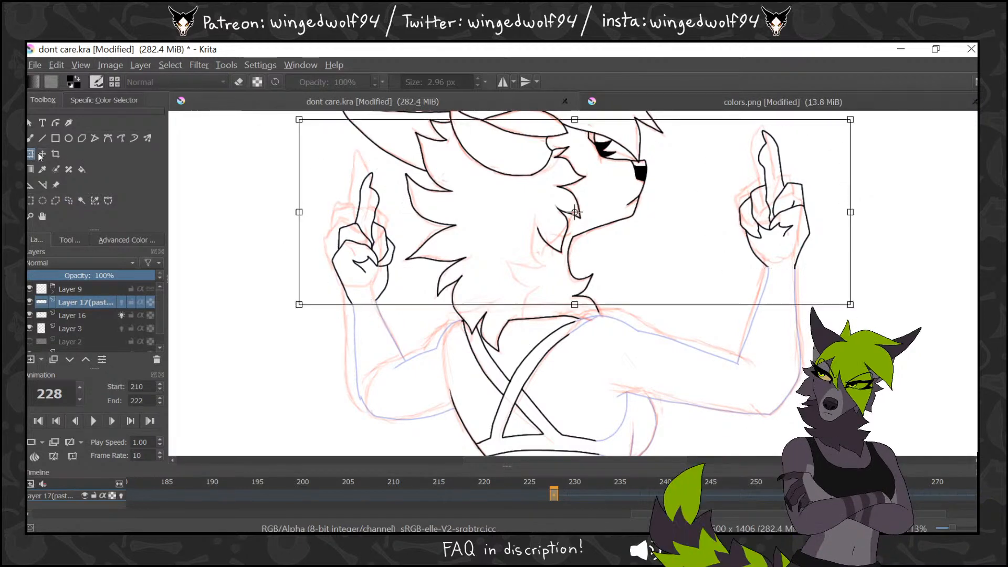
{"action": "left_click_drag", "start_coordinate": [808, 219], "coordinate": [807, 206]}
Select the pasted hand behind the head, rotate it slightly counterclockwise, shift it up and left onto the sketch, and clear the selection
{"action": "left_click", "coordinate": [68, 201]}
{"action": "mouse_move", "coordinate": [850, 173]}
{"action": "left_mouse_down"}
{"action": "mouse_move", "coordinate": [702, 252]}
{"action": "mouse_move", "coordinate": [860, 195]}
{"action": "left_mouse_up"}
{"action": "mouse_move", "coordinate": [371, 155]}
{"action": "left_mouse_down"}
{"action": "mouse_move", "coordinate": [322, 195]}
{"action": "mouse_move", "coordinate": [405, 263]}
{"action": "left_mouse_up"}
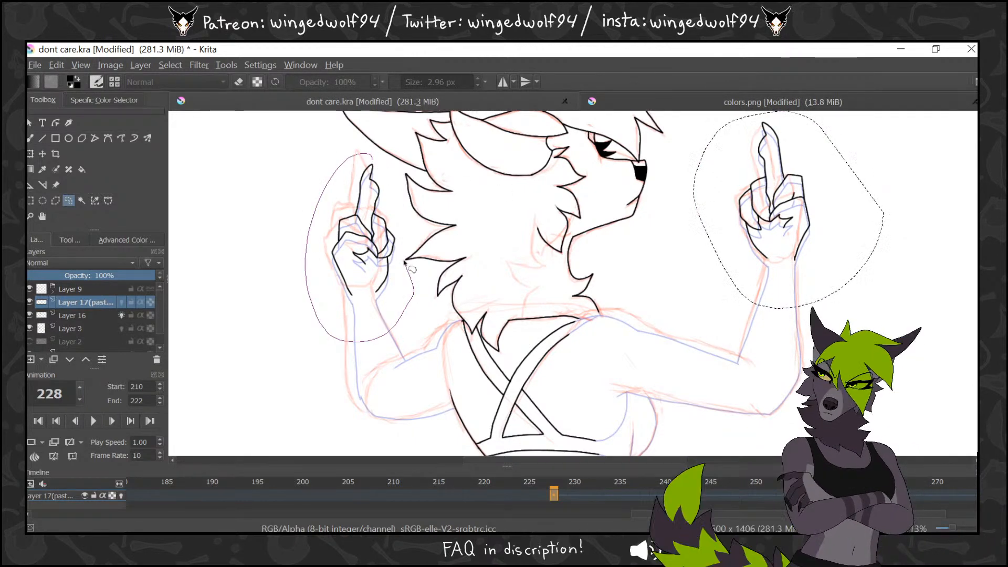
{"action": "left_click", "coordinate": [30, 154]}
{"action": "left_click_drag", "start_coordinate": [391, 137], "coordinate": [387, 136]}
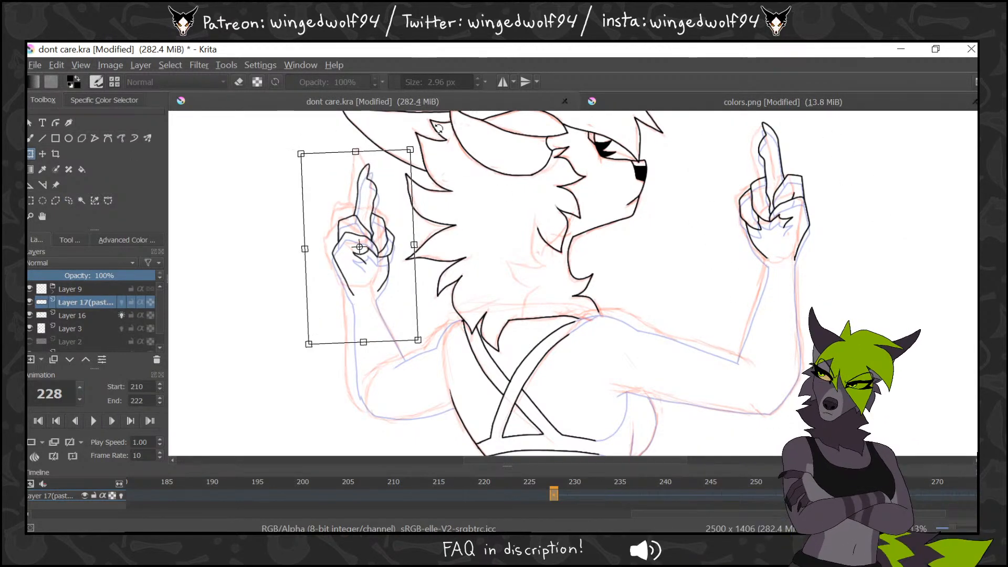
{"action": "left_click_drag", "start_coordinate": [394, 194], "coordinate": [390, 190]}
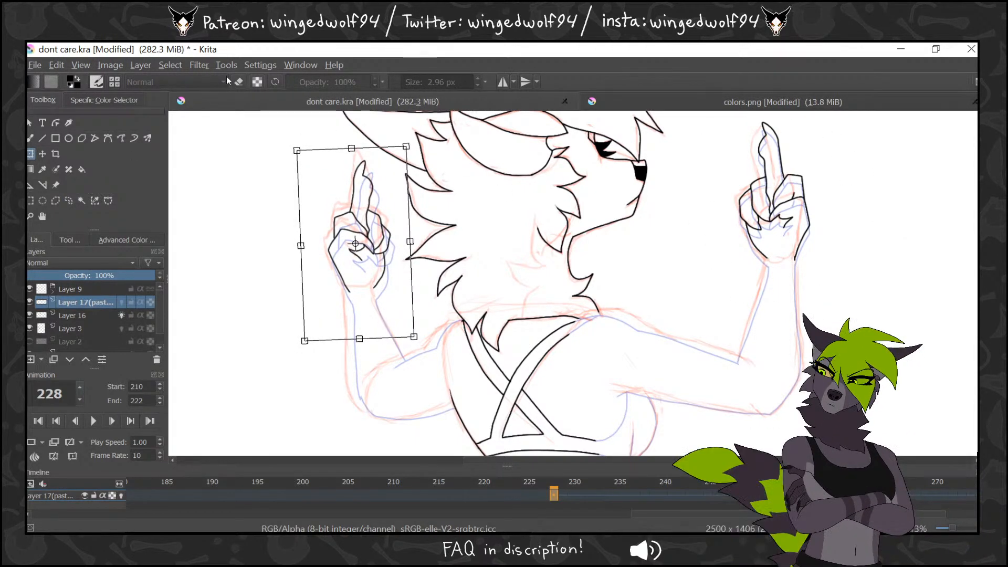
{"action": "left_click", "coordinate": [170, 65]}
{"action": "left_click", "coordinate": [185, 99]}
{"action": "left_click", "coordinate": [30, 138]}
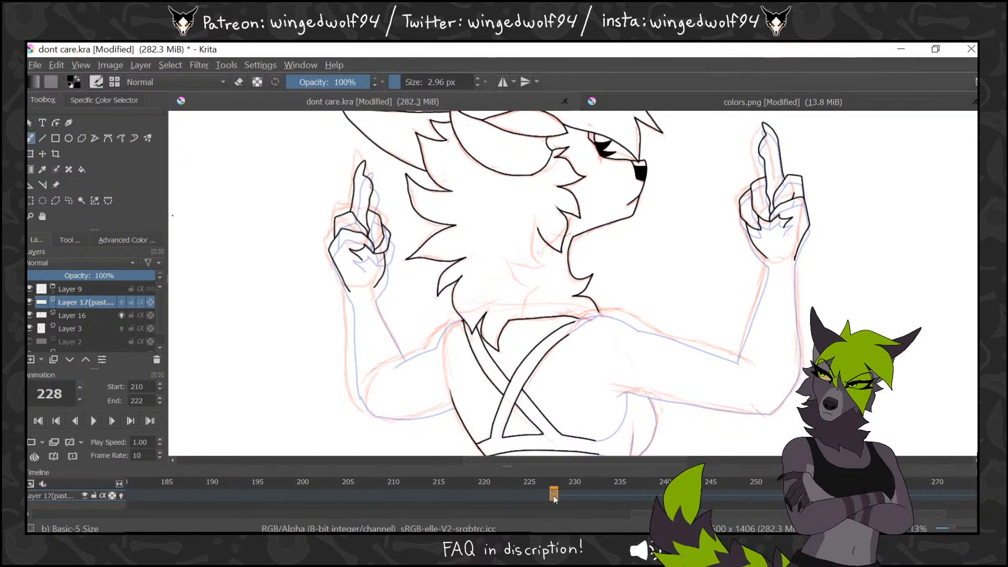
Merge the pasted hands layer down into Layer 16 and check the result against frame 227
{"action": "left_click", "coordinate": [563, 493]}
{"action": "left_click", "coordinate": [556, 496]}
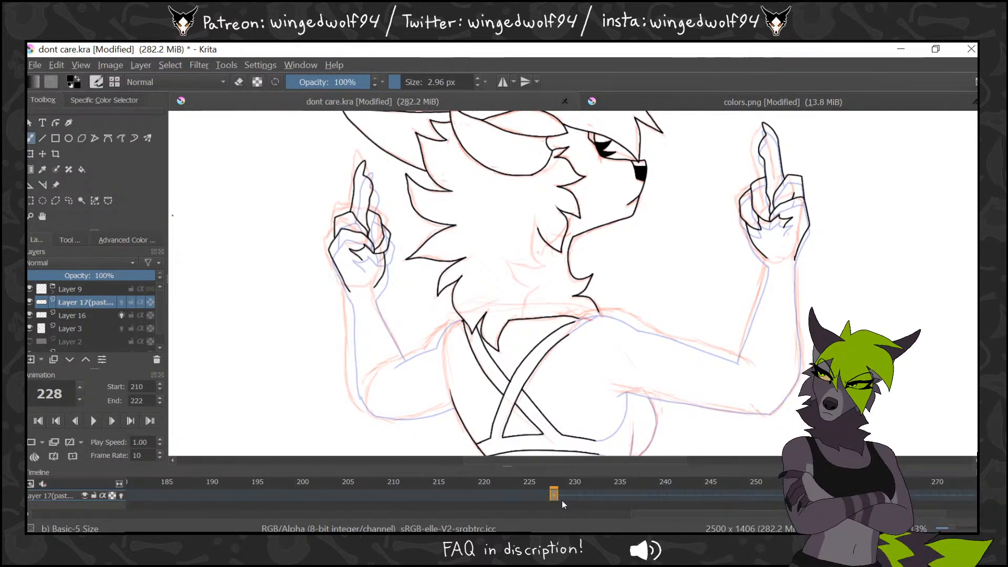
{"action": "key", "text": "ctrl+e"}
{"action": "left_click", "coordinate": [521, 494]}
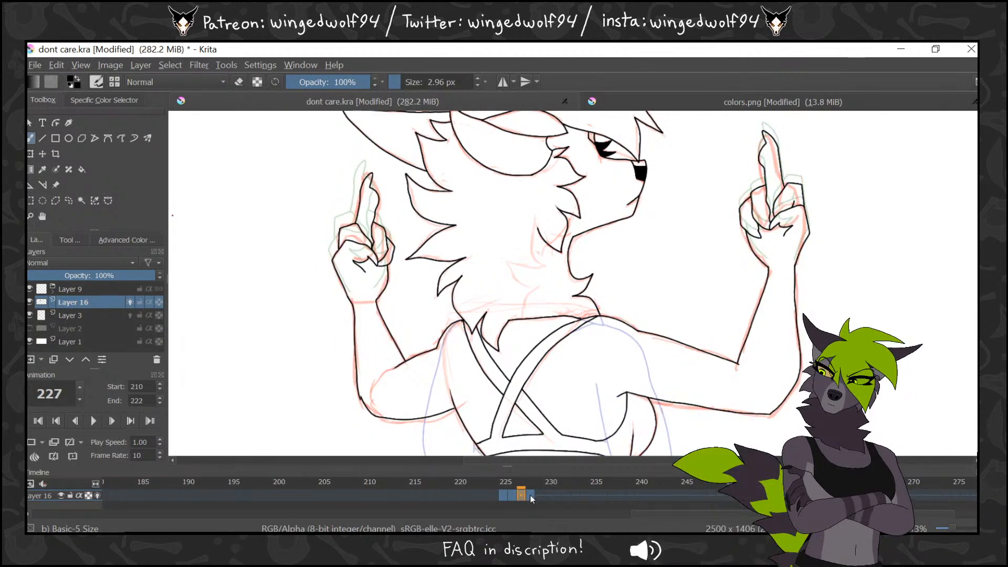
Ink both arms, the chest curve and the missing crop top edges at frame 228 over the sketch
{"action": "left_click", "coordinate": [531, 495]}
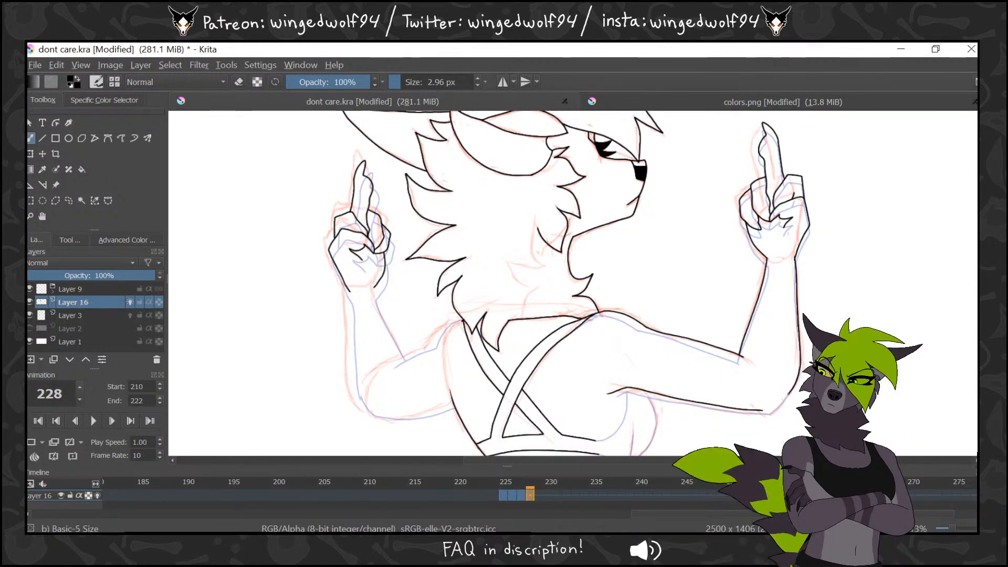
{"action": "scroll", "coordinate": [572, 284], "scroll_direction": "down", "scroll_amount": 3}
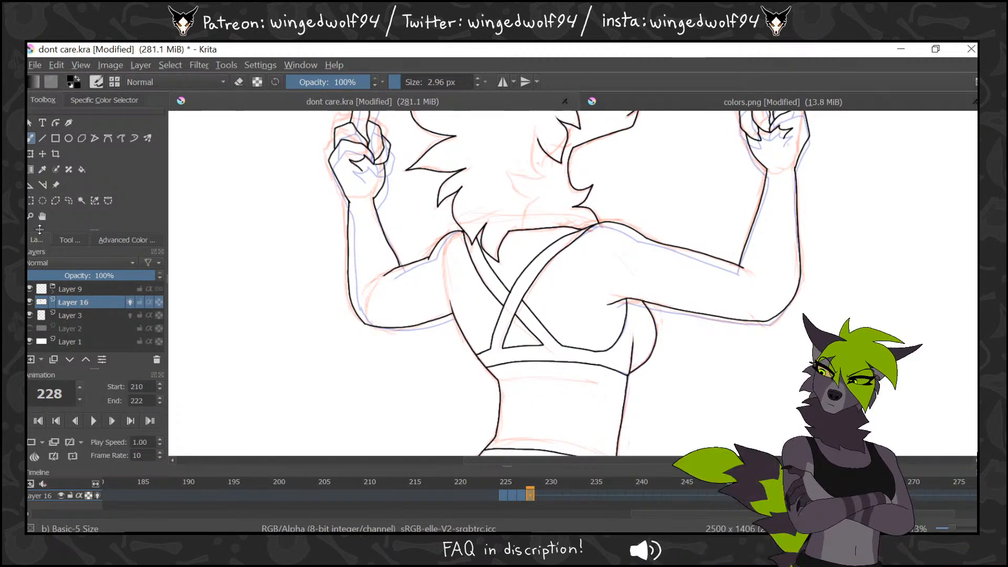
Bring the whole figure into view, turn off onion skinning for Layer 16 and hide the Layer 3 sketch
{"action": "left_click", "coordinate": [33, 216]}
{"action": "left_click", "coordinate": [682, 304], "text": "ctrl"}
{"action": "left_click", "coordinate": [682, 304], "text": "ctrl"}
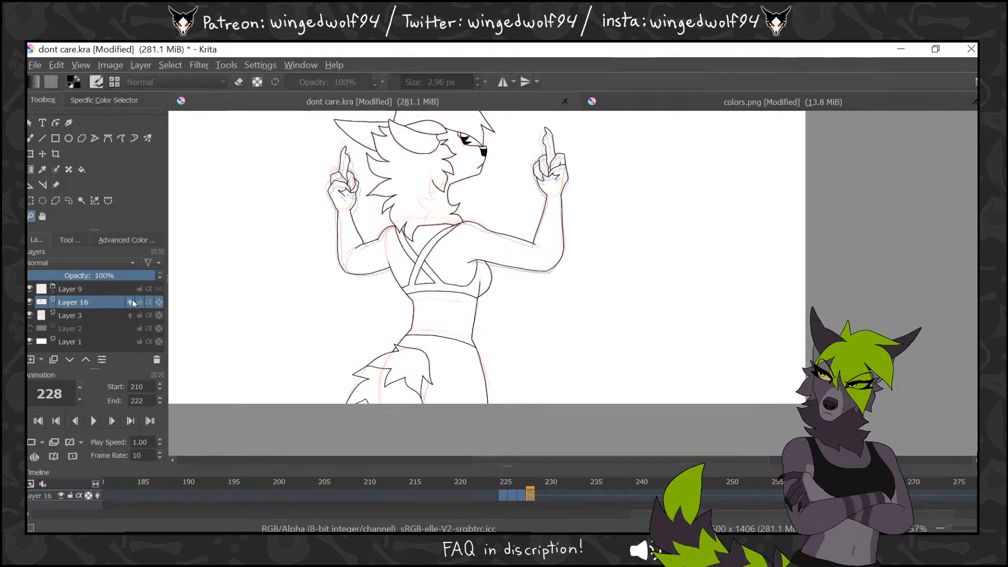
{"action": "left_click", "coordinate": [130, 302]}
{"action": "left_click", "coordinate": [30, 316]}
Flip forward from frame 225 past frame 228 and back to frame 224 to examine the arm movement on Layer 16
{"action": "left_click", "coordinate": [501, 495]}
{"action": "key", "text": "Right"}
{"action": "key", "text": "Right"}
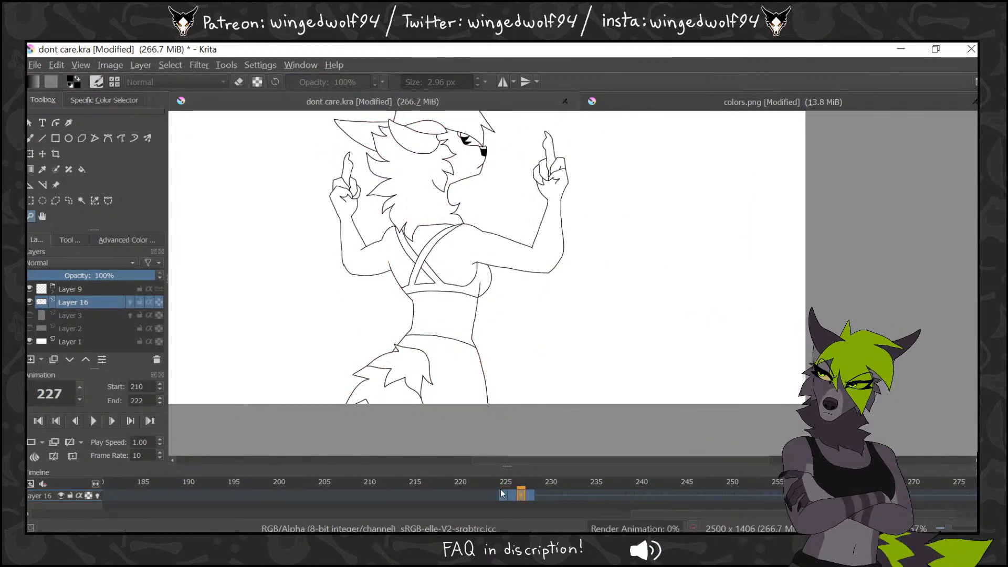
{"action": "key", "text": "Right"}
{"action": "key", "text": "Right"}
{"action": "key", "text": "Right"}
{"action": "key", "text": "Right"}
{"action": "key", "text": "Left"}
{"action": "key", "text": "Left"}
{"action": "key", "text": "Left"}
{"action": "key", "text": "Left"}
{"action": "key", "text": "Left"}
{"action": "key", "text": "Left"}
{"action": "key", "text": "Left"}
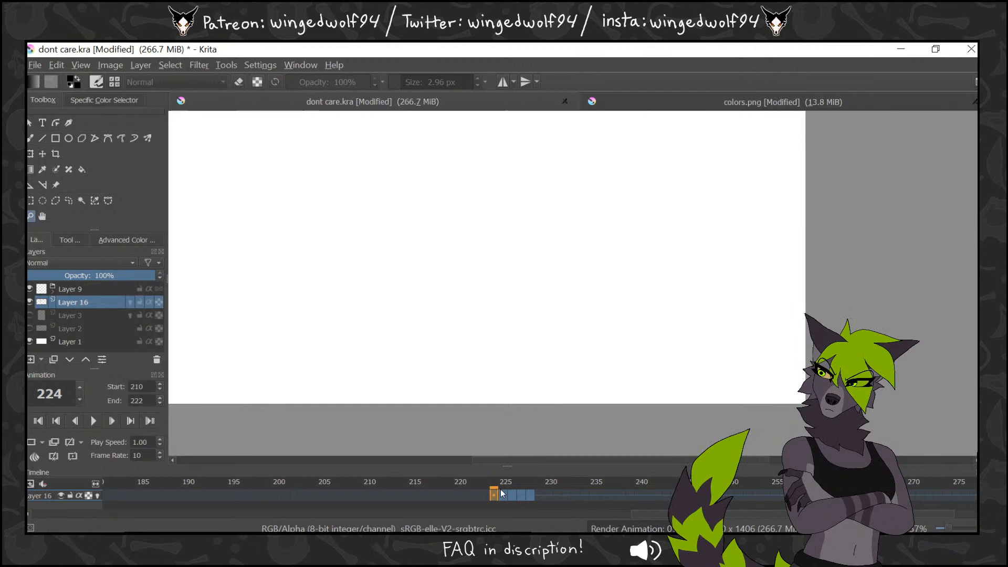
Extend the playback range to end at frame 240 and play the animation through the raised-arms frames
{"action": "left_click", "coordinate": [95, 421]}
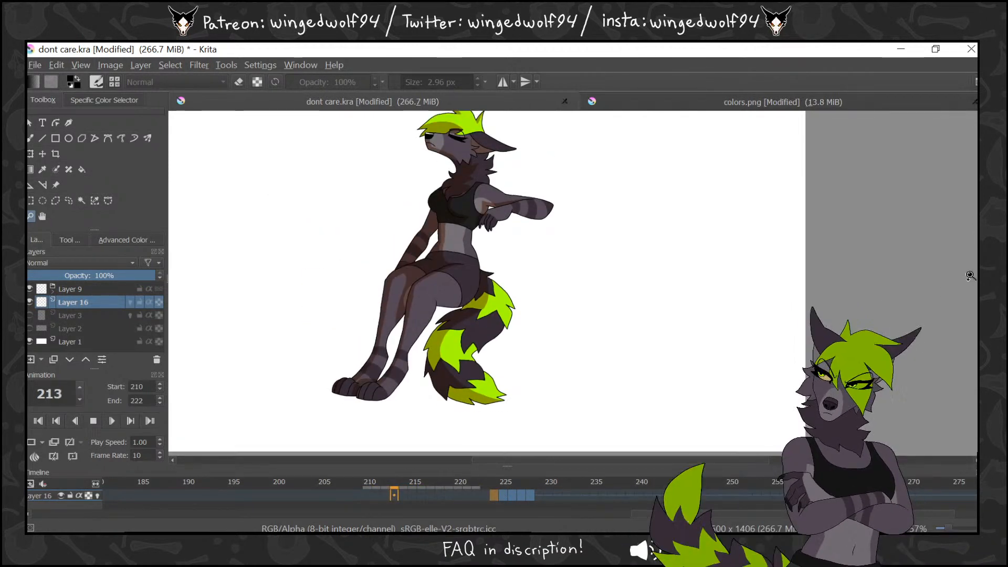
{"action": "key", "text": "space"}
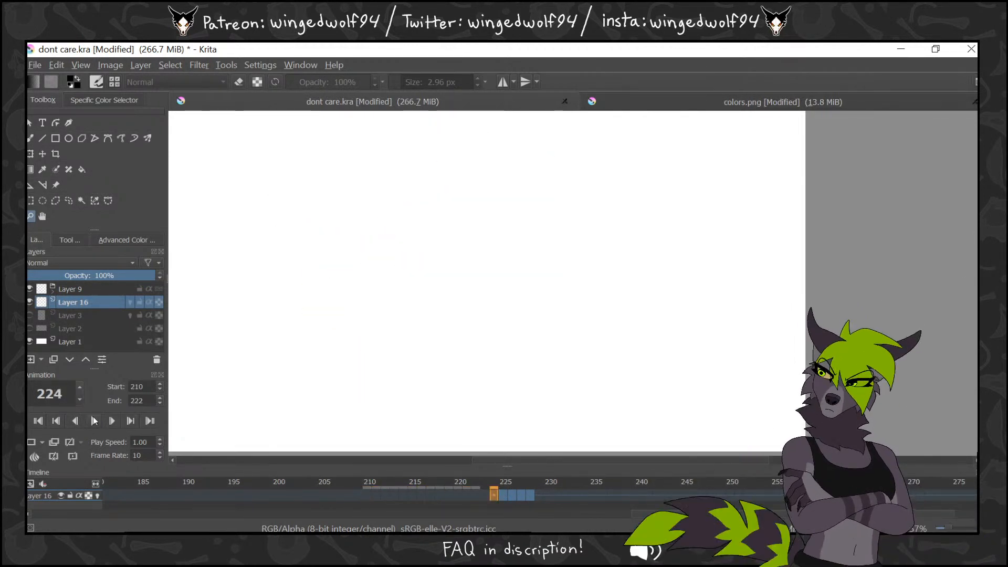
{"action": "left_click", "coordinate": [539, 495]}
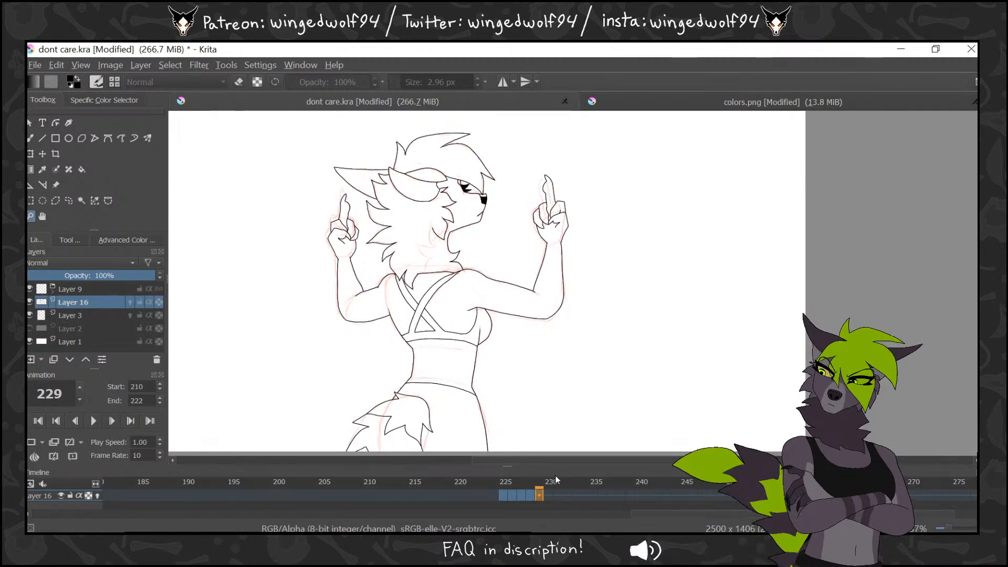
{"action": "mouse_move", "coordinate": [556, 479]}
{"action": "left_mouse_down"}
{"action": "mouse_move", "coordinate": [676, 483]}
{"action": "mouse_move", "coordinate": [622, 486]}
{"action": "mouse_move", "coordinate": [651, 486]}
{"action": "mouse_move", "coordinate": [640, 487]}
{"action": "left_mouse_up"}
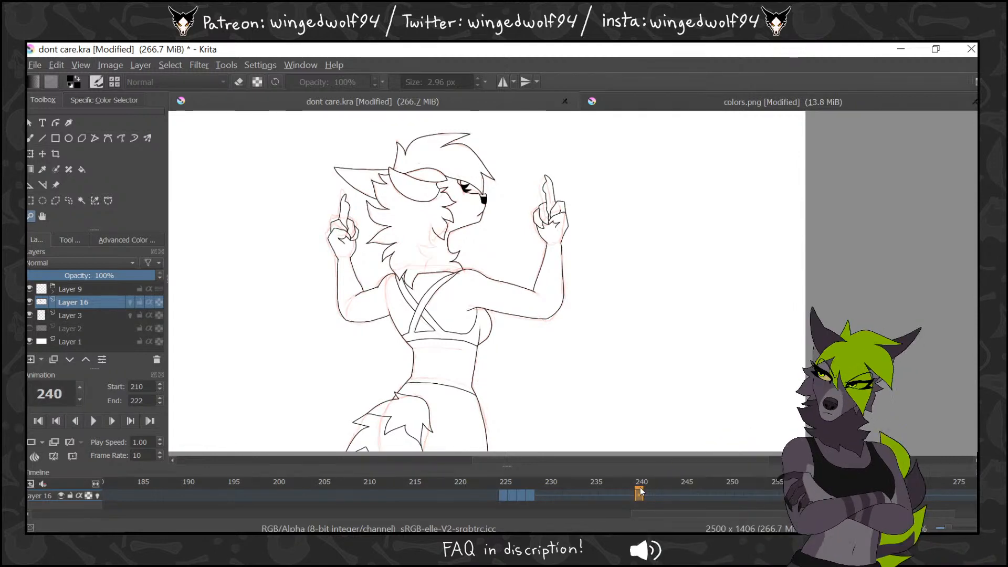
{"action": "double_click", "coordinate": [148, 400]}
{"action": "type", "text": "240"}
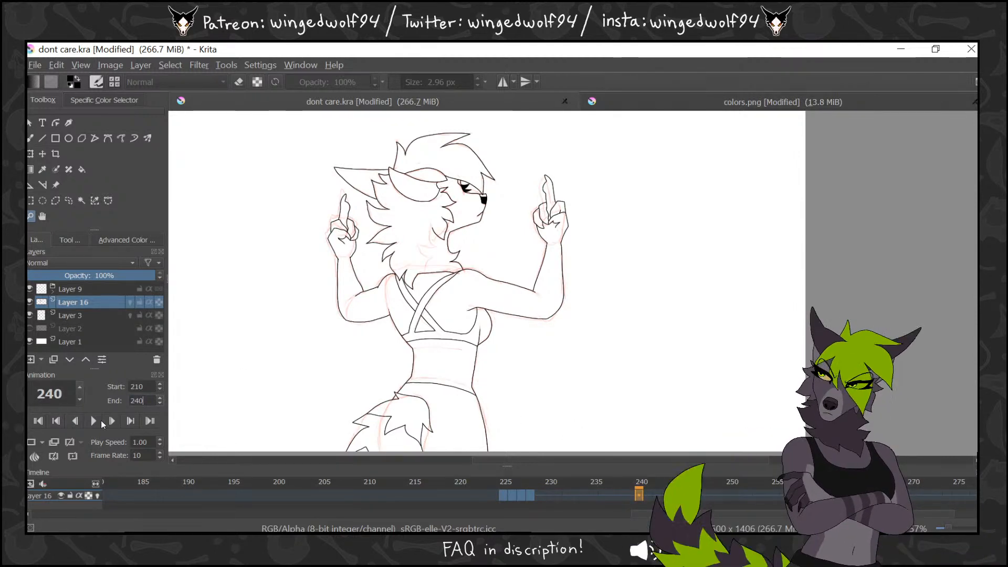
{"action": "left_click", "coordinate": [93, 420]}
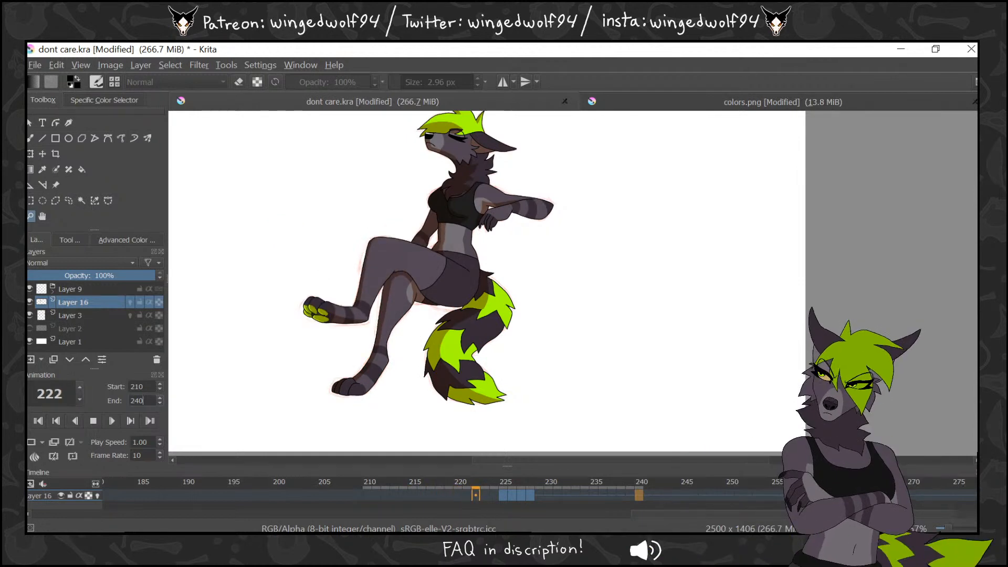
{"action": "left_click", "coordinate": [94, 420]}
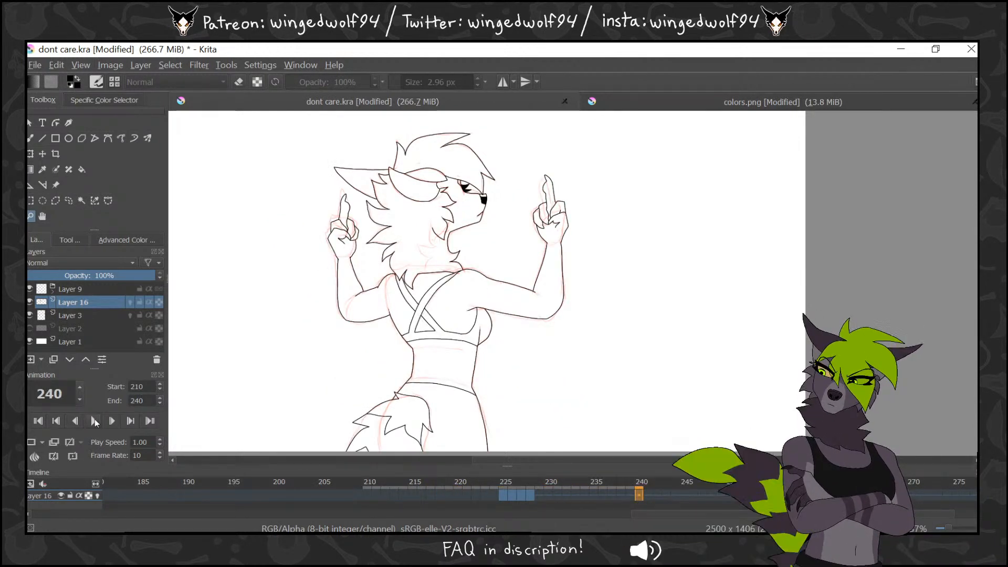
Hide the Layer 3 sketch and flip through frames 225 to 228 on Layer 16
{"action": "left_click", "coordinate": [30, 315]}
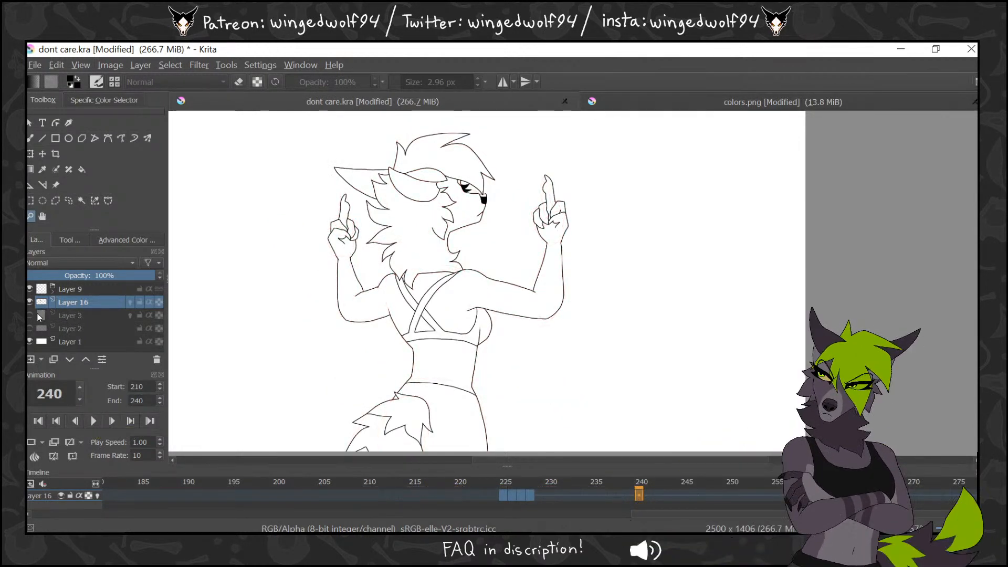
{"action": "left_click", "coordinate": [501, 495]}
{"action": "key", "text": "Right"}
{"action": "key", "text": "Right"}
{"action": "key", "text": "Right"}
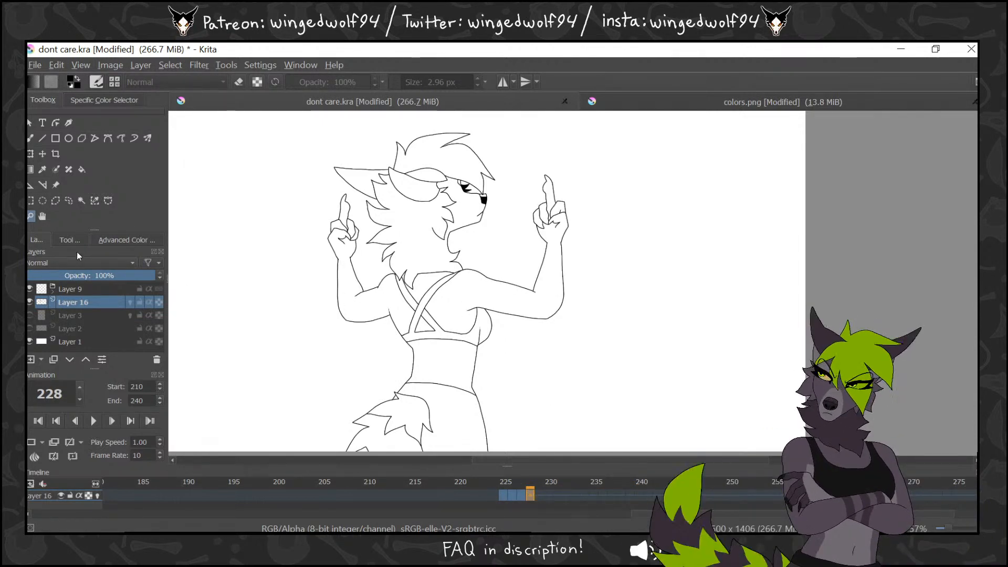
Sample the dark fur colour from colors.png, return to dont care.kra and bring the whole canvas into view
{"action": "left_click", "coordinate": [65, 237]}
{"action": "left_click", "coordinate": [45, 238]}
{"action": "left_click", "coordinate": [675, 106]}
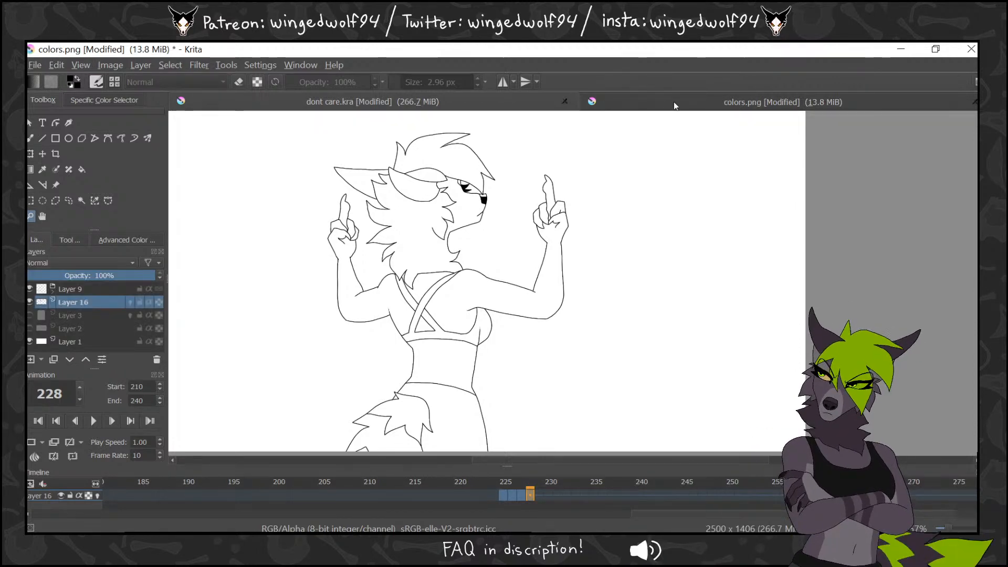
{"action": "left_click", "coordinate": [518, 95]}
{"action": "left_click", "coordinate": [32, 217]}
{"action": "left_click", "coordinate": [492, 158], "text": "ctrl"}
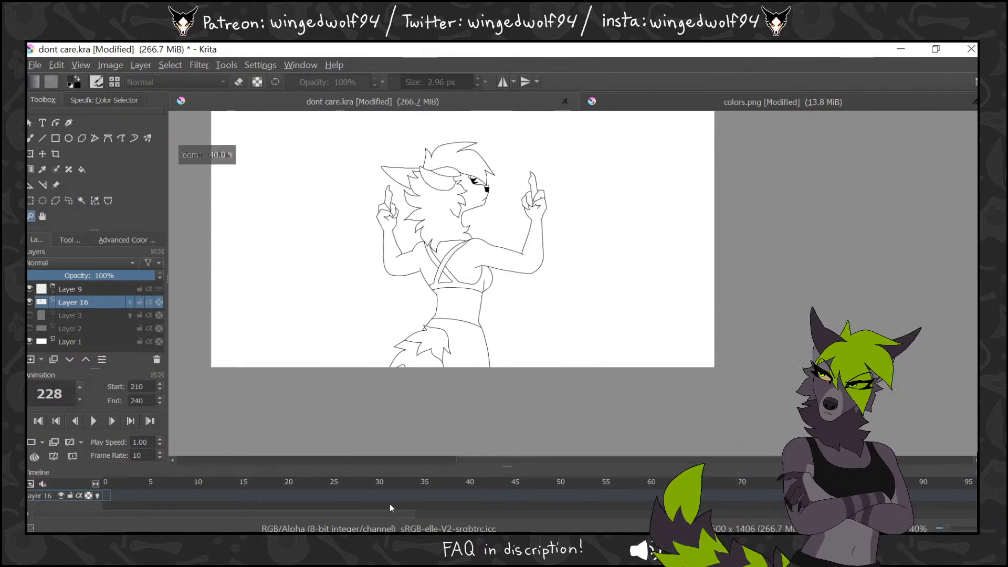
Add a new layer between Layer 16 and Layer 3 and create a blank keyframe on it at frame 225
{"action": "left_click_drag", "start_coordinate": [391, 513], "coordinate": [936, 515]}
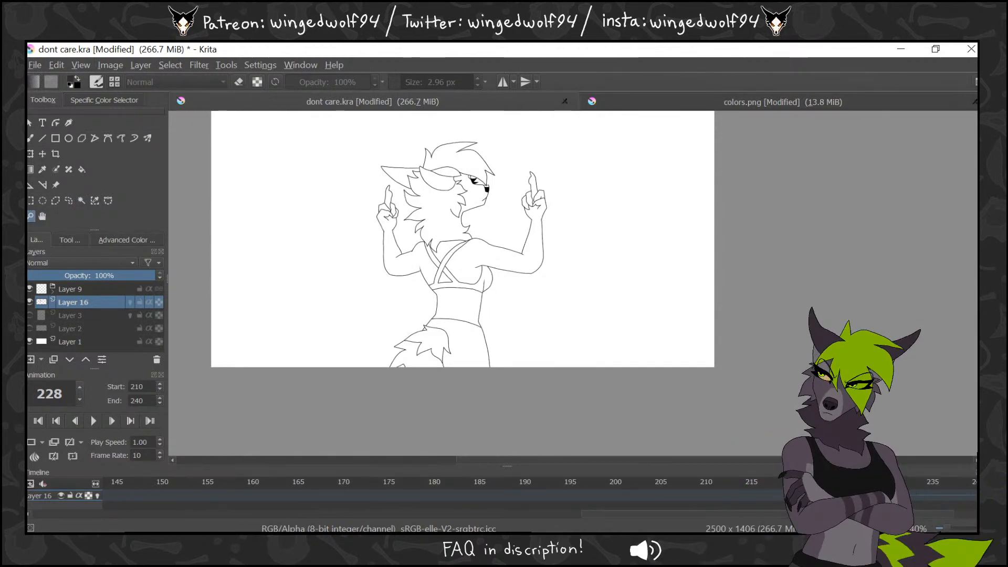
{"action": "left_click", "coordinate": [842, 495]}
{"action": "left_click", "coordinate": [59, 315]}
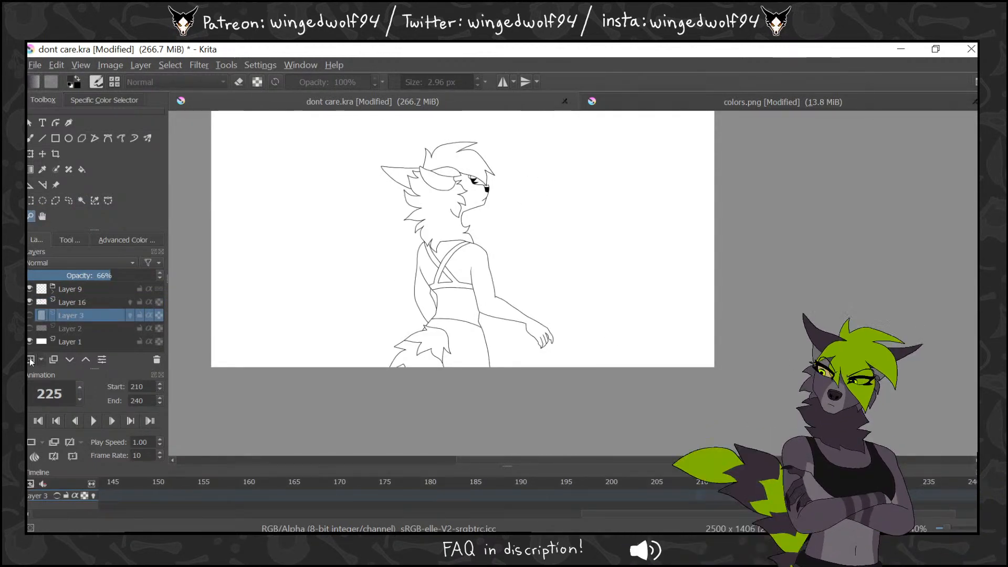
{"action": "left_click", "coordinate": [30, 359]}
{"action": "key", "text": "Left"}
{"action": "key", "text": "Right"}
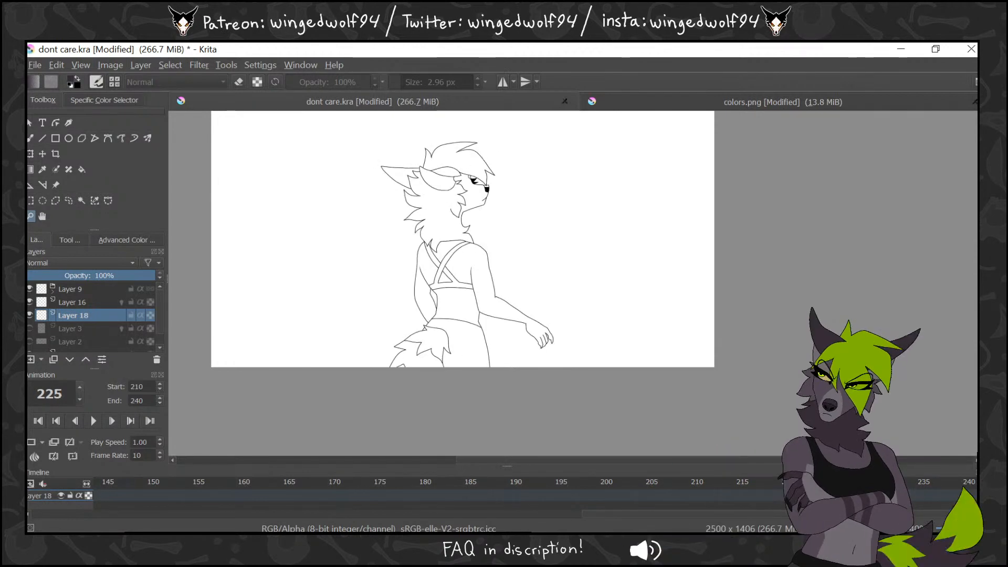
{"action": "left_click", "coordinate": [32, 442]}
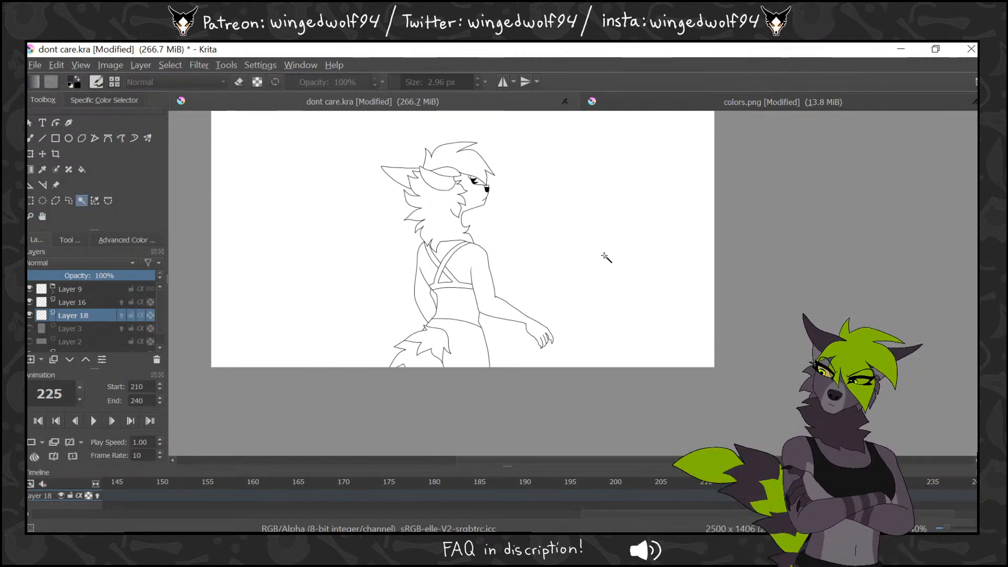
Select the background and the white of the eye at frame 225, invert the selection and paint the figure in the dark fur colour
{"action": "left_click", "coordinate": [601, 223]}
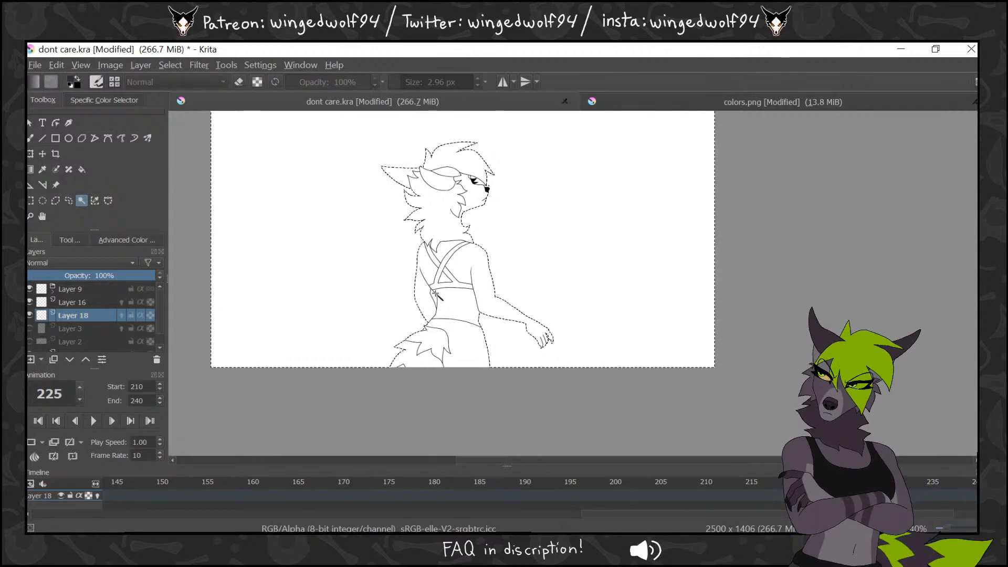
{"action": "left_click", "coordinate": [483, 181], "text": "shift"}
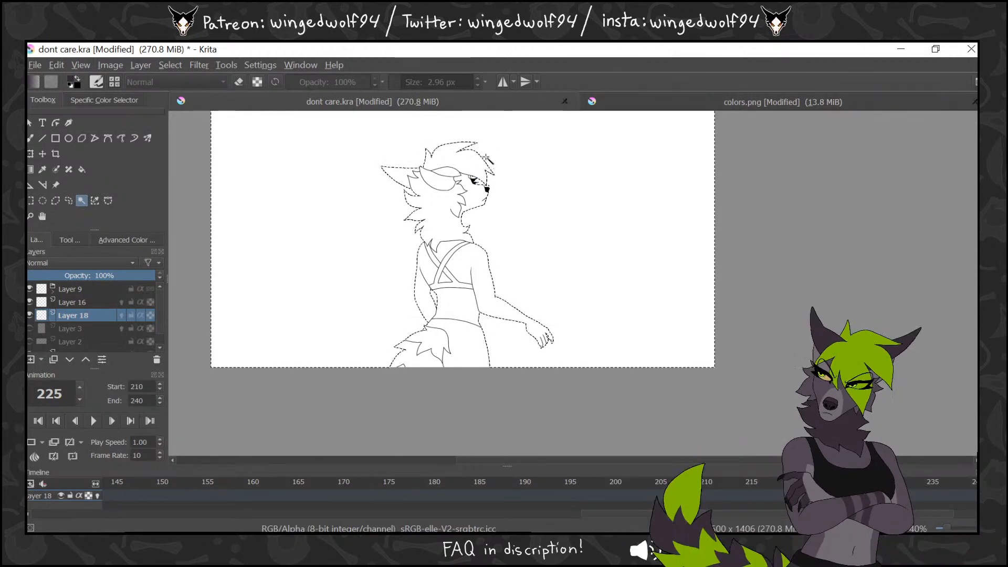
{"action": "left_click", "coordinate": [178, 66]}
{"action": "left_click", "coordinate": [195, 128]}
{"action": "left_click", "coordinate": [31, 138]}
{"action": "left_click", "coordinate": [442, 82]}
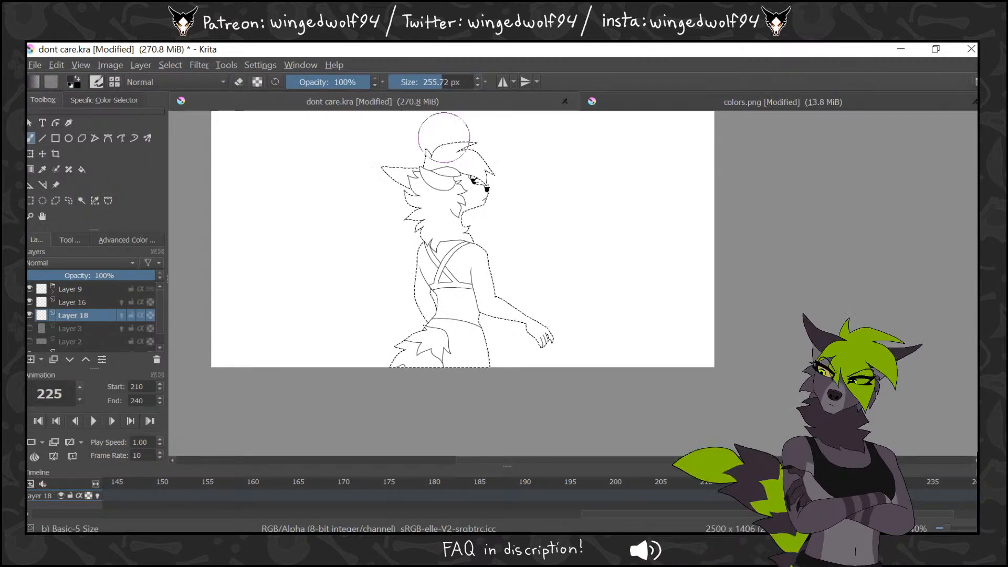
{"action": "mouse_move", "coordinate": [442, 139]}
{"action": "left_mouse_down"}
{"action": "mouse_move", "coordinate": [503, 124]}
{"action": "mouse_move", "coordinate": [519, 156]}
{"action": "mouse_move", "coordinate": [474, 280]}
{"action": "mouse_move", "coordinate": [552, 294]}
{"action": "mouse_move", "coordinate": [566, 336]}
{"action": "mouse_move", "coordinate": [479, 162]}
{"action": "left_mouse_up"}
Create a blank keyframe at frame 226, select the figure by inverting the background selection and paint it in the dark fur colour
{"action": "left_click_drag", "start_coordinate": [643, 512], "coordinate": [666, 513]}
{"action": "left_click", "coordinate": [722, 495]}
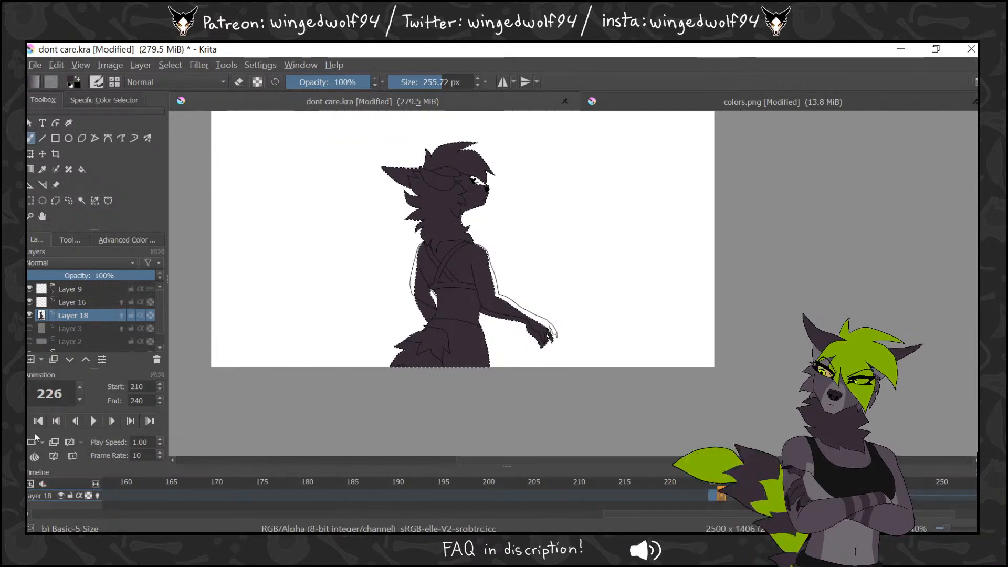
{"action": "left_click", "coordinate": [81, 200]}
{"action": "left_click", "coordinate": [296, 224]}
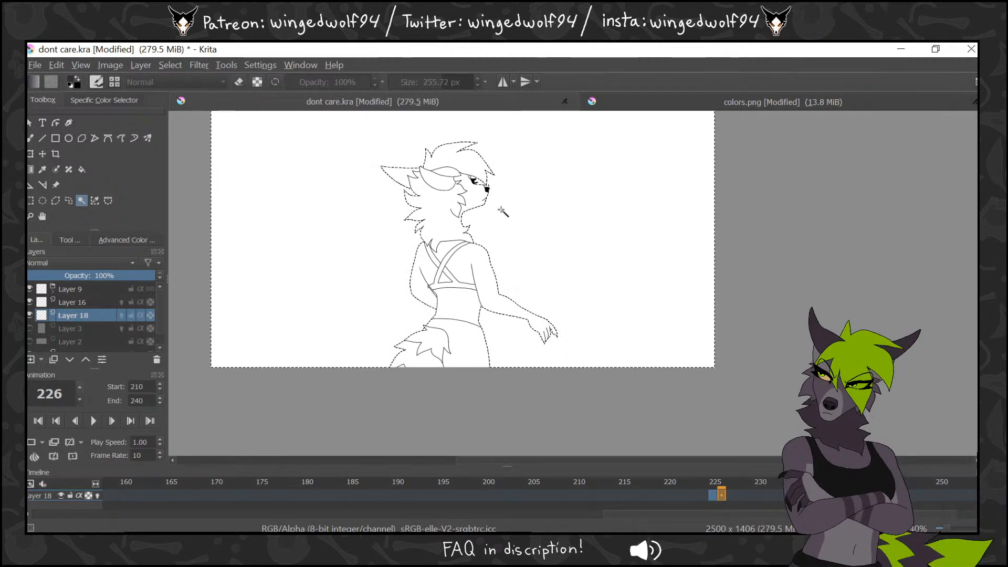
{"action": "left_click", "coordinate": [170, 65]}
{"action": "left_click", "coordinate": [199, 126]}
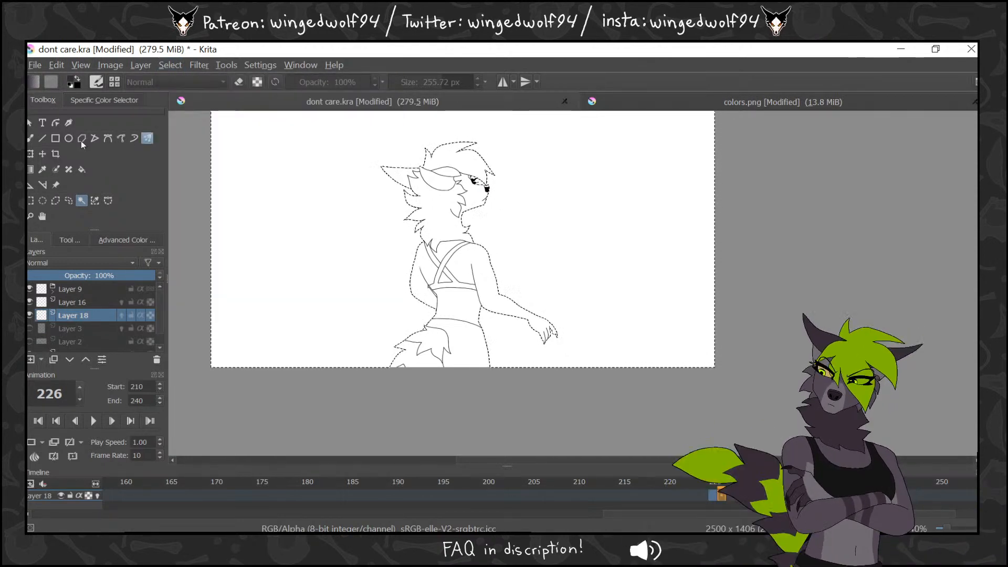
{"action": "key", "text": "b"}
{"action": "mouse_move", "coordinate": [451, 158]}
{"action": "left_mouse_down"}
{"action": "mouse_move", "coordinate": [371, 236]}
{"action": "mouse_move", "coordinate": [439, 338]}
{"action": "mouse_move", "coordinate": [659, 304]}
{"action": "left_mouse_up"}
Create a blank keyframe at frame 227, select the raised-arms figure through the inverted background and paint it in dark fur colour
{"action": "left_click", "coordinate": [731, 495]}
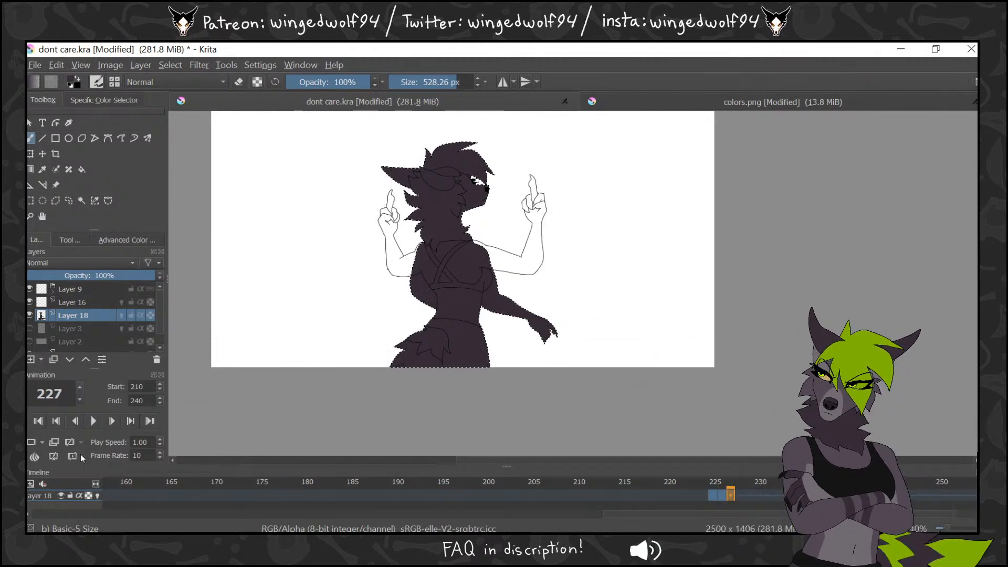
{"action": "left_click", "coordinate": [32, 442]}
{"action": "left_click", "coordinate": [81, 201]}
{"action": "left_click", "coordinate": [227, 195]}
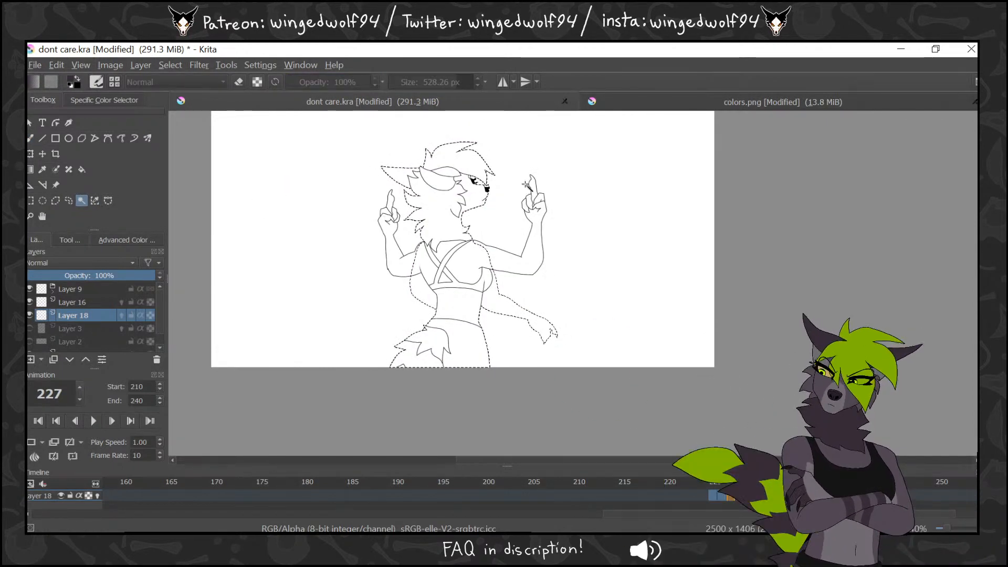
{"action": "left_click", "coordinate": [164, 65]}
{"action": "left_click", "coordinate": [202, 126]}
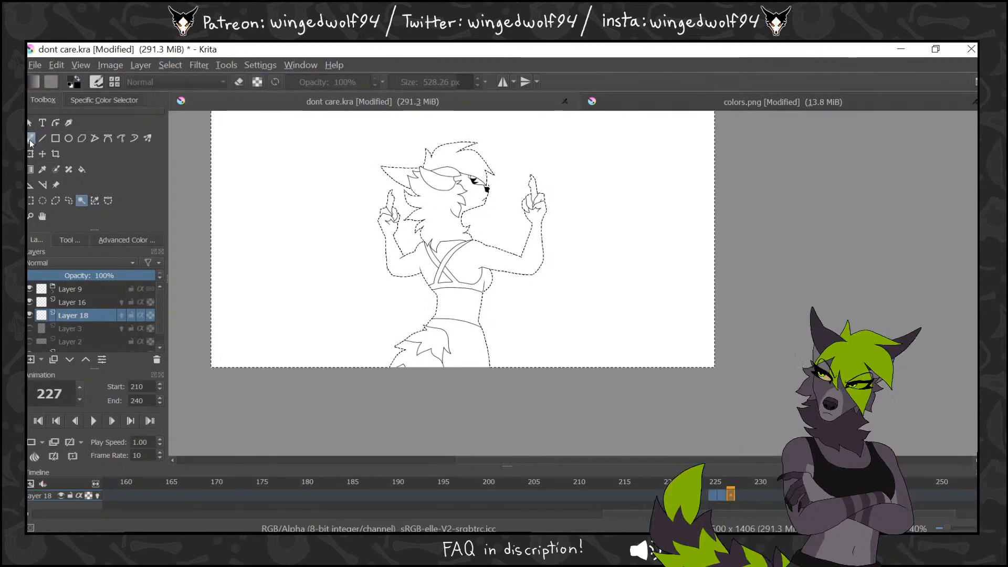
{"action": "left_click", "coordinate": [30, 138]}
{"action": "mouse_move", "coordinate": [506, 168]}
{"action": "left_mouse_down"}
{"action": "mouse_move", "coordinate": [360, 362]}
{"action": "mouse_move", "coordinate": [648, 218]}
{"action": "left_mouse_up"}
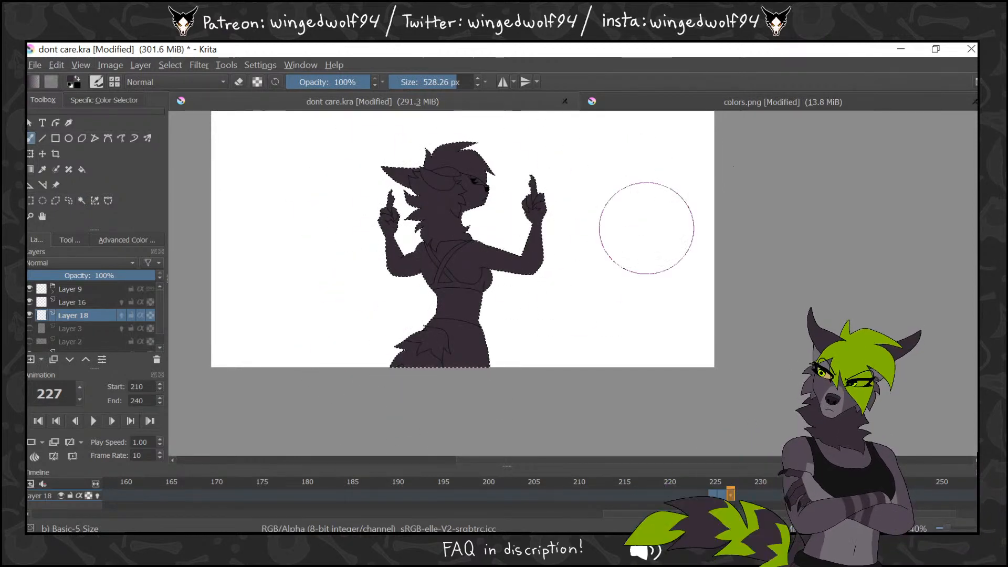
Paint the figure at frame 228 in the dark fur colour on a new keyframe through an inverted background selection, and deselect
{"action": "left_click", "coordinate": [740, 495]}
{"action": "key", "text": "ctrl+z"}
{"action": "key", "text": "ctrl+z"}
{"action": "left_click", "coordinate": [82, 201]}
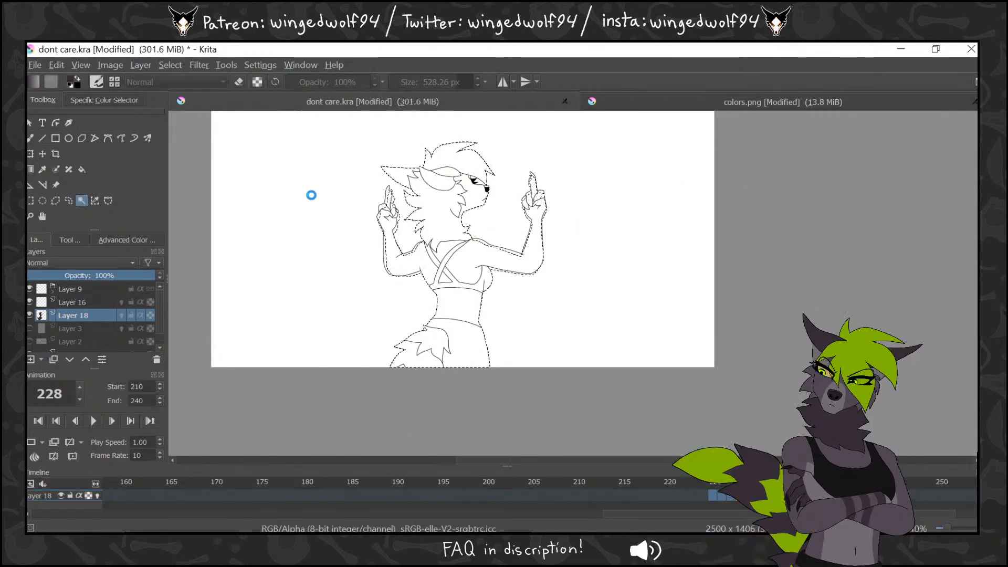
{"action": "left_click", "coordinate": [165, 65]}
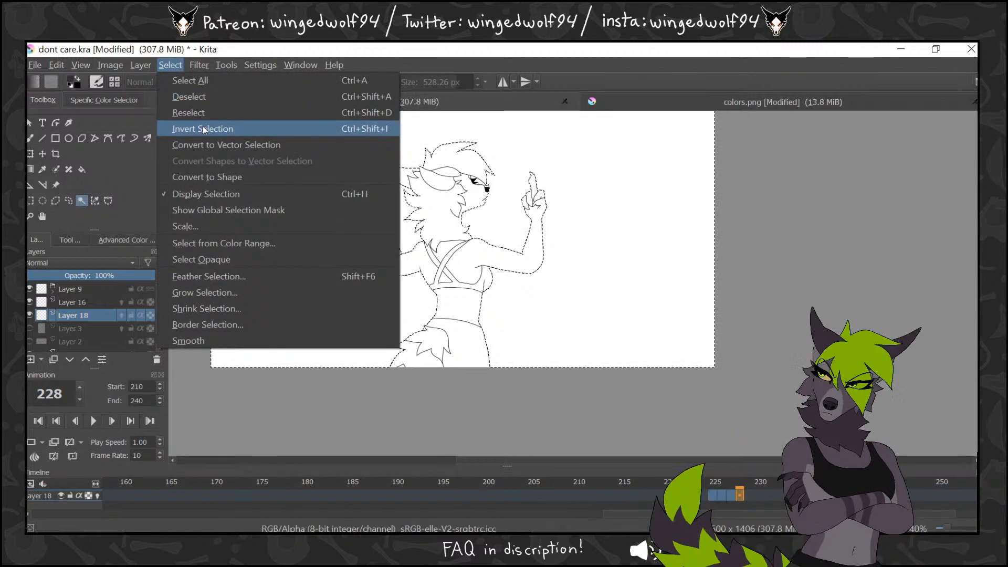
{"action": "left_click", "coordinate": [203, 126]}
{"action": "left_click", "coordinate": [30, 138]}
{"action": "mouse_move", "coordinate": [475, 152]}
{"action": "left_mouse_down"}
{"action": "mouse_move", "coordinate": [333, 194]}
{"action": "mouse_move", "coordinate": [573, 168]}
{"action": "mouse_move", "coordinate": [522, 314]}
{"action": "mouse_move", "coordinate": [555, 140]}
{"action": "left_mouse_up"}
{"action": "left_click", "coordinate": [766, 491]}
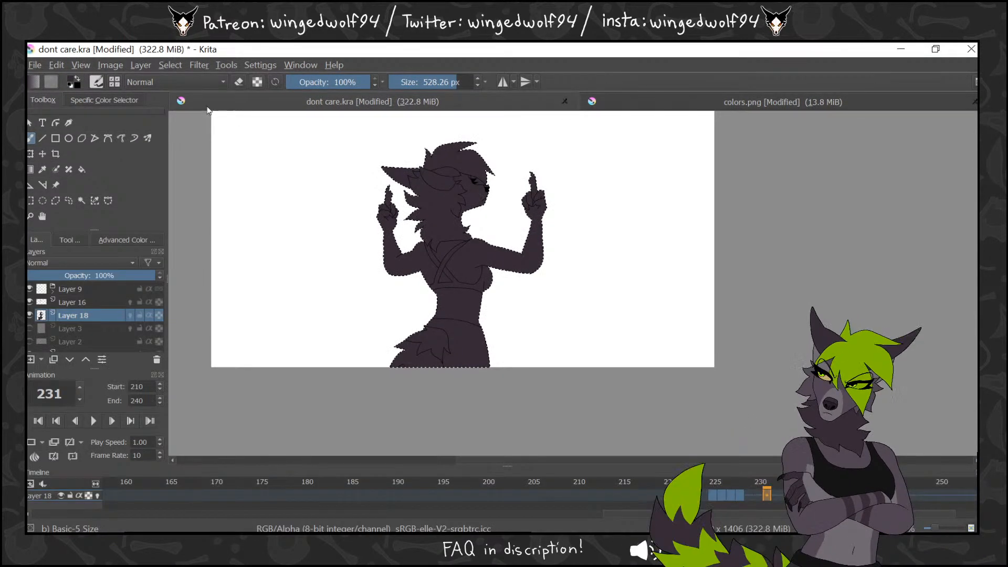
{"action": "left_click", "coordinate": [170, 64]}
{"action": "left_click", "coordinate": [187, 96]}
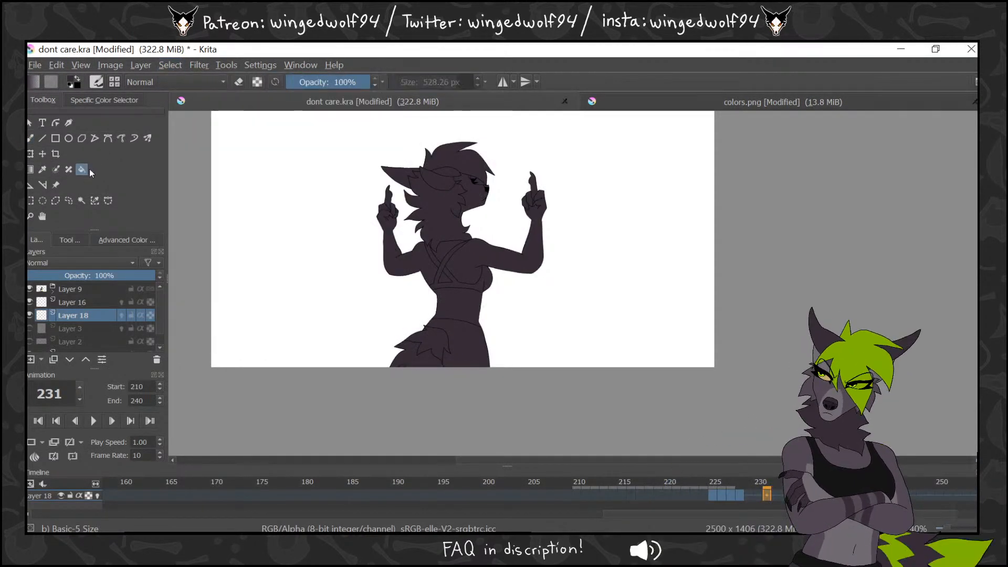
Try to erase the fur colour over the white of the eye using the Fill tool in eraser mode
{"action": "left_click", "coordinate": [81, 169]}
{"action": "left_click", "coordinate": [499, 199]}
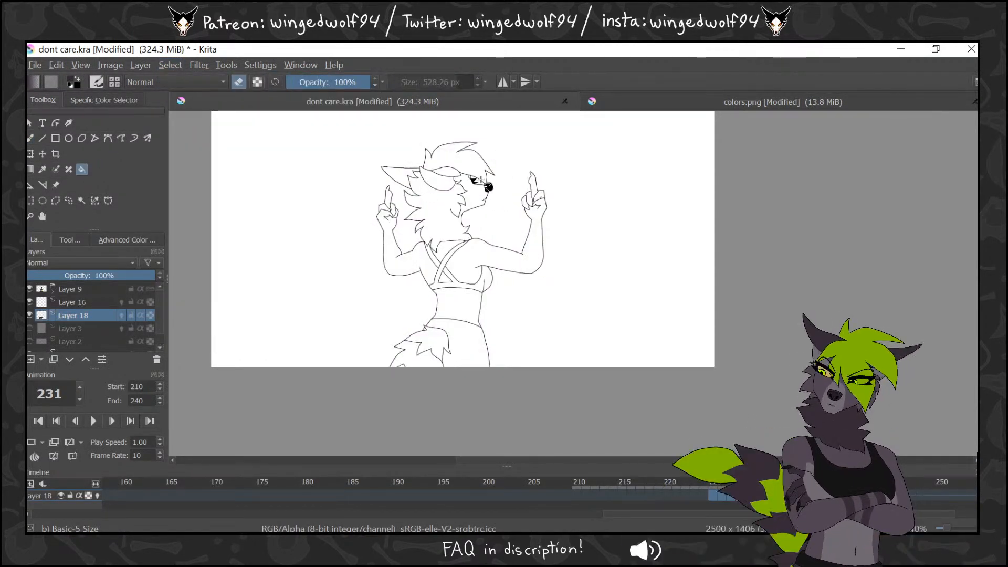
{"action": "key", "text": "ctrl+z"}
{"action": "left_click", "coordinate": [520, 220]}
{"action": "key", "text": "ctrl+z"}
Erase the fur colour from the white of the eye in the frame 228 and 227 drawings with the Fill tool
{"action": "left_click", "coordinate": [70, 239]}
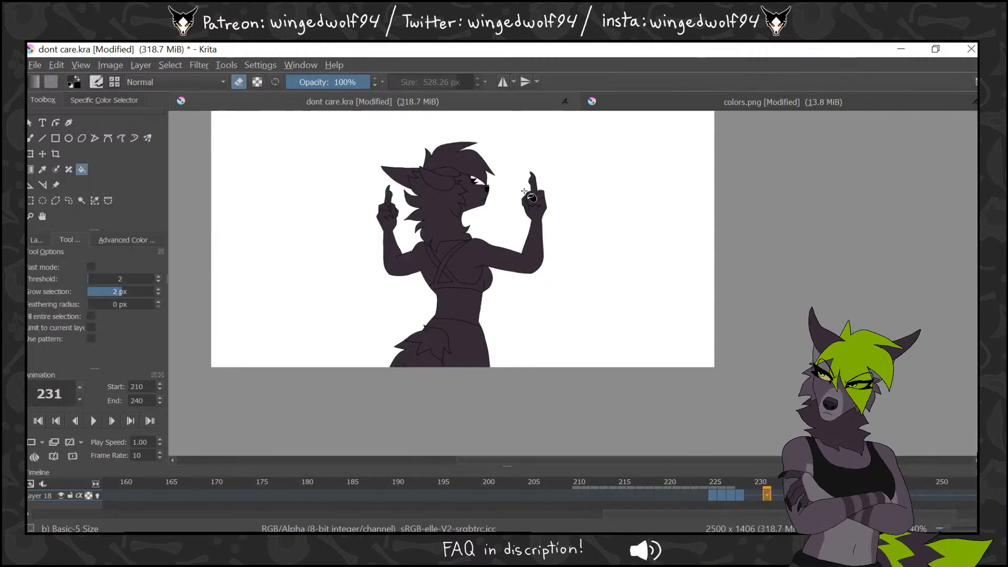
{"action": "key", "text": "Left"}
{"action": "key", "text": "Left"}
{"action": "key", "text": "Left"}
{"action": "key", "text": "Left"}
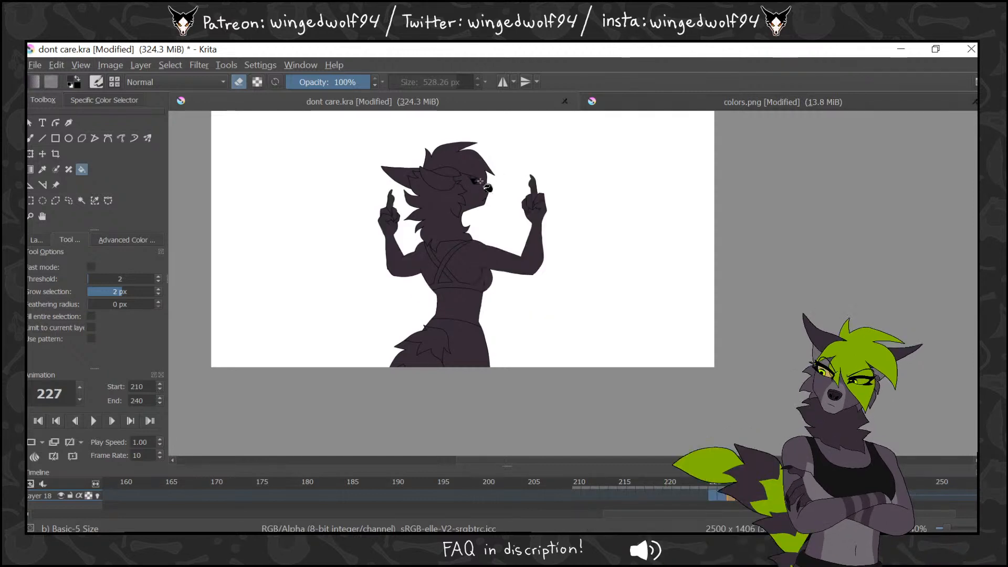
Flip back to frame 224 and forward to frame 229 to examine the dark base colour across the drawings
{"action": "key", "text": "Left"}
{"action": "key", "text": "Left"}
{"action": "key", "text": "Left"}
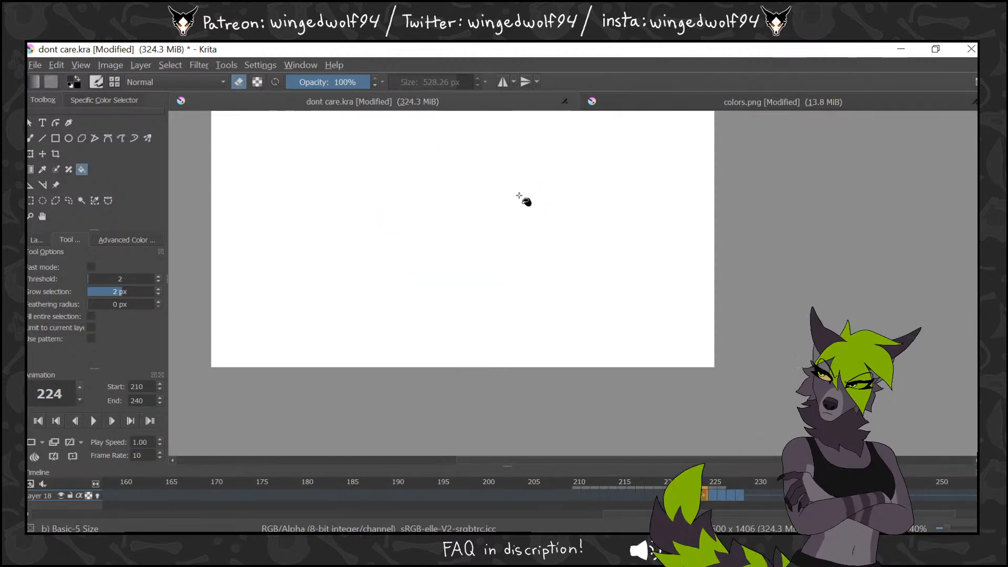
{"action": "key", "text": "Right"}
{"action": "key", "text": "Right"}
{"action": "key", "text": "Right"}
{"action": "key", "text": "Right"}
{"action": "key", "text": "Right"}
Switch to colors.png and sample the fur colour from the wolf's cheek for painting with the brush
{"action": "left_click", "coordinate": [667, 102]}
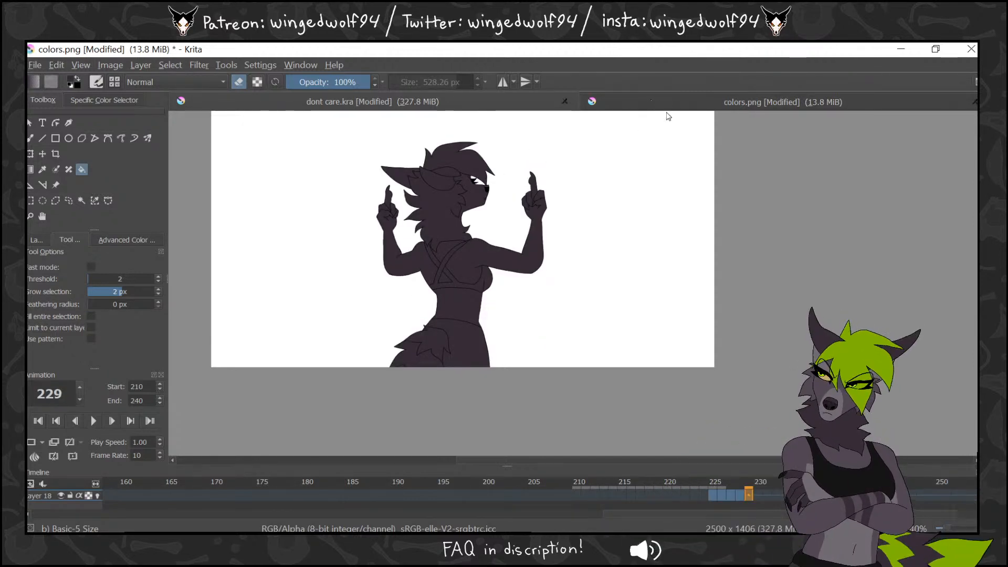
{"action": "left_click", "coordinate": [643, 298], "text": "ctrl"}
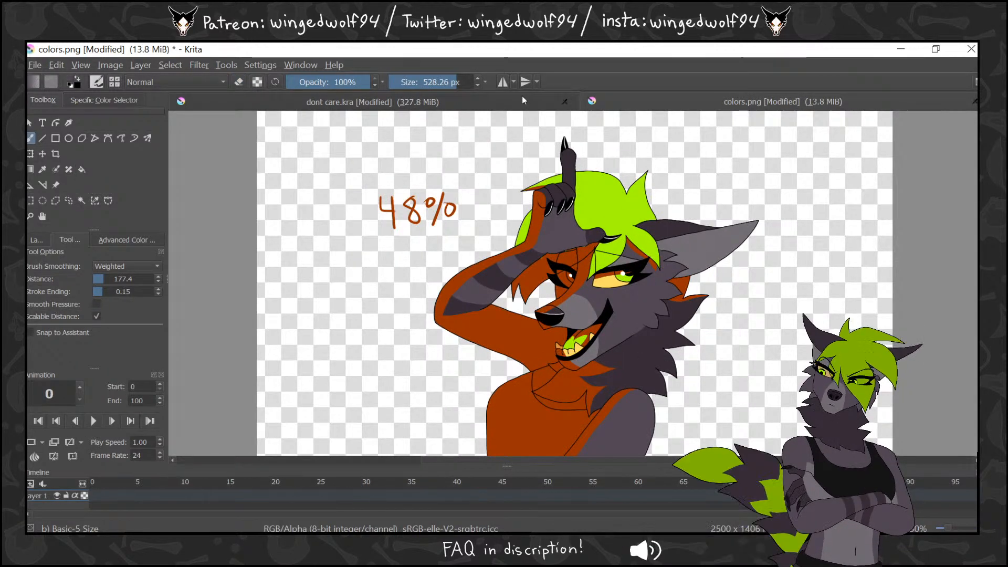
Return to dont care.kra at frame 225, add a new layer above Layer 18 and set the brush size to 2.96 px
{"action": "left_click", "coordinate": [521, 101]}
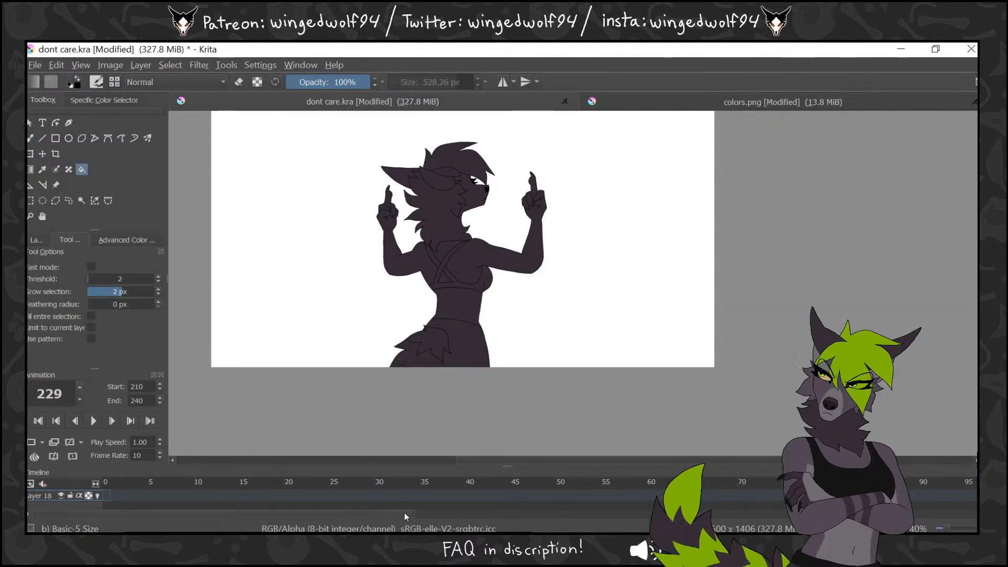
{"action": "left_click_drag", "start_coordinate": [404, 513], "coordinate": [964, 505]}
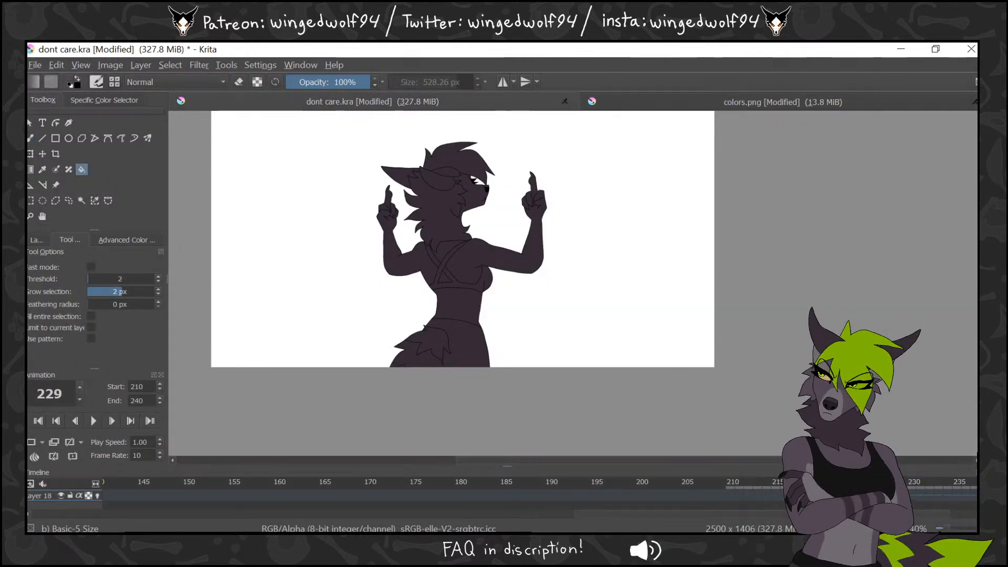
{"action": "left_click", "coordinate": [868, 495]}
{"action": "left_click", "coordinate": [30, 215]}
{"action": "left_click_drag", "start_coordinate": [391, 125], "coordinate": [449, 184]}
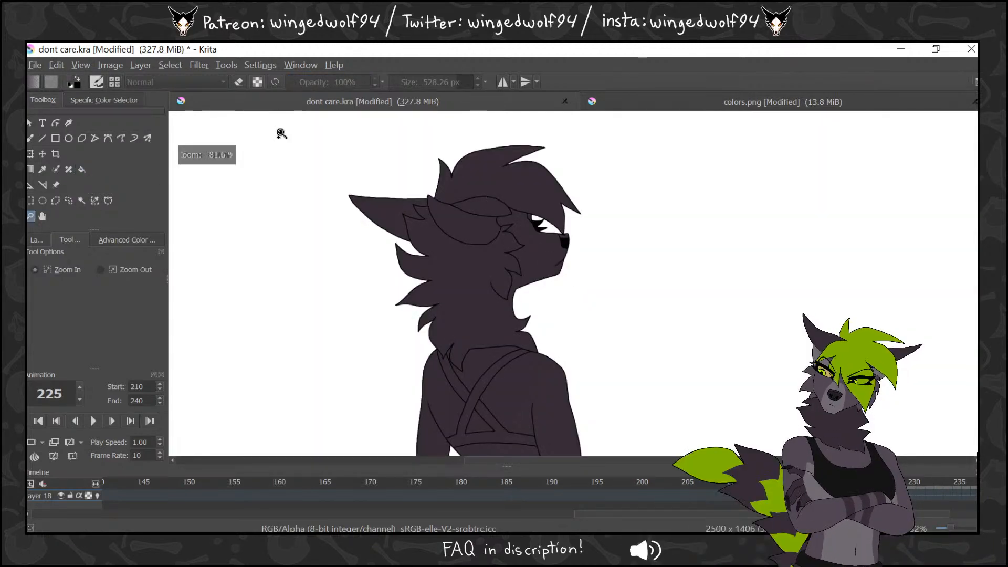
{"action": "key", "text": "b"}
{"action": "left_click", "coordinate": [37, 239]}
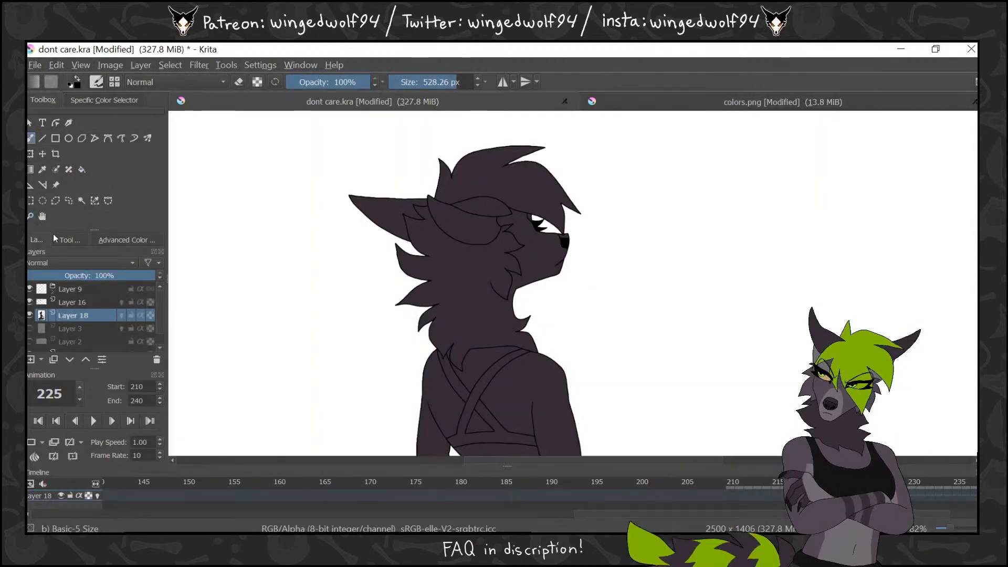
{"action": "left_click", "coordinate": [31, 359]}
{"action": "left_click", "coordinate": [399, 83]}
{"action": "left_click", "coordinate": [70, 240]}
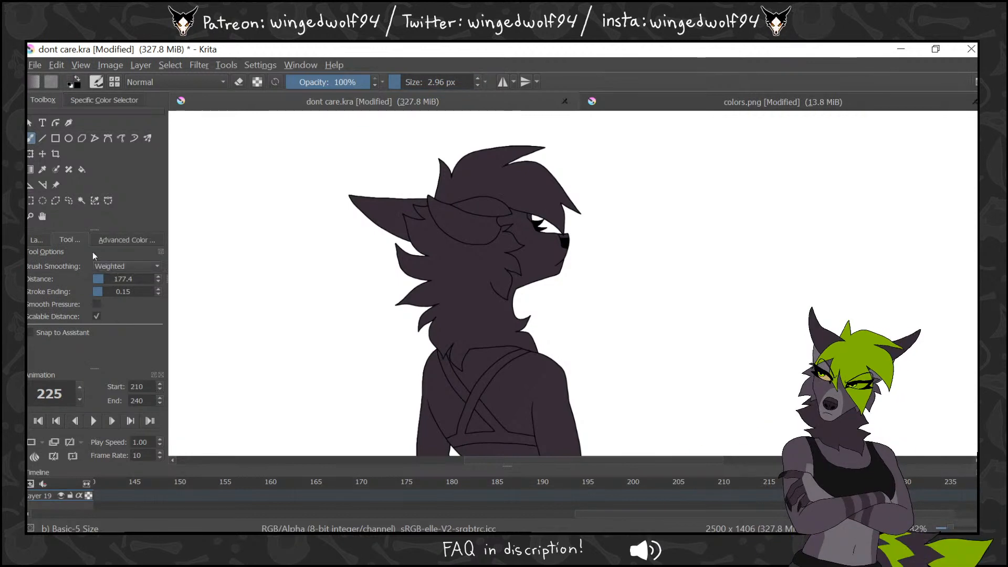
{"action": "left_click", "coordinate": [36, 239]}
Enable alpha inheritance on Layer 19 so its paint is clipped to the base colour below
{"action": "key", "text": "Left"}
{"action": "key", "text": "Right"}
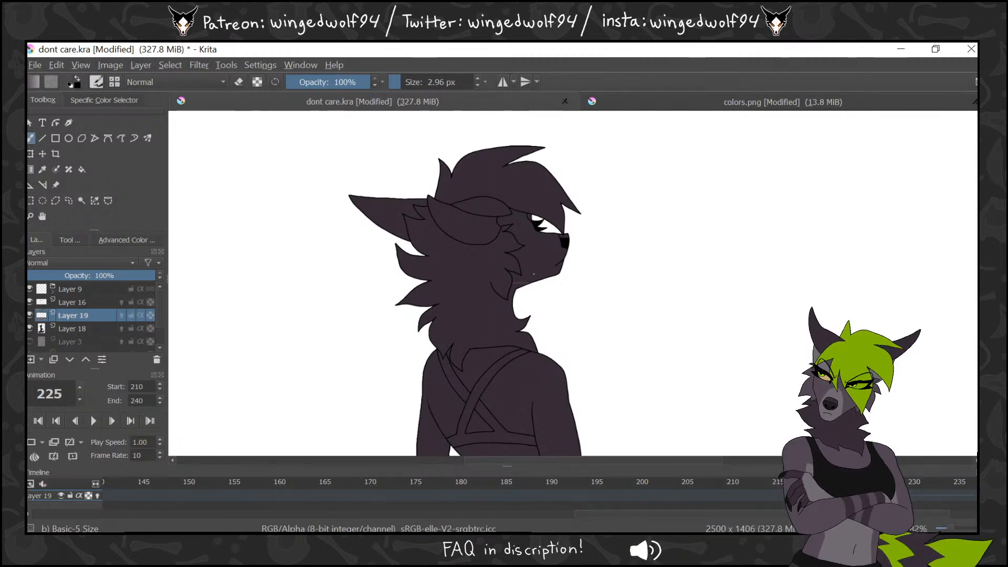
{"action": "left_click", "coordinate": [140, 315]}
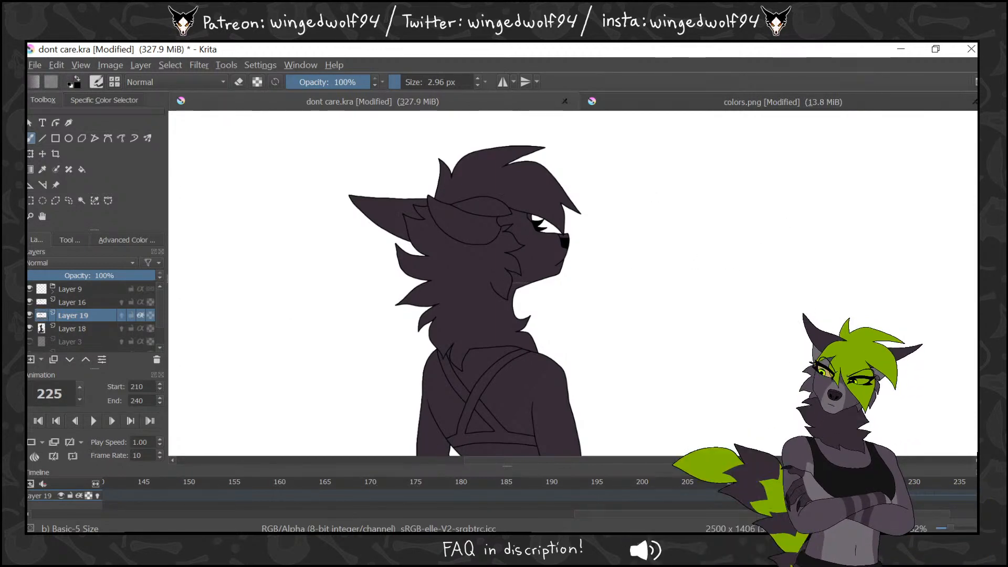
{"action": "key", "text": "Right"}
{"action": "key", "text": "Left"}
{"action": "key", "text": "Left"}
Fill the wolf's face with the sampled fur colour on Layer 19 using the Fill tool
{"action": "left_click", "coordinate": [81, 169]}
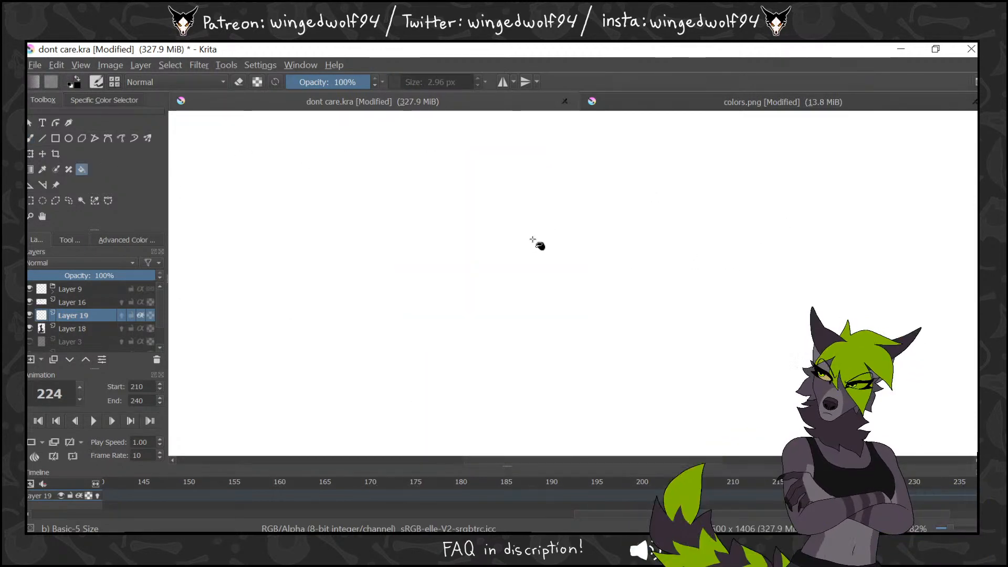
{"action": "key", "text": "Right"}
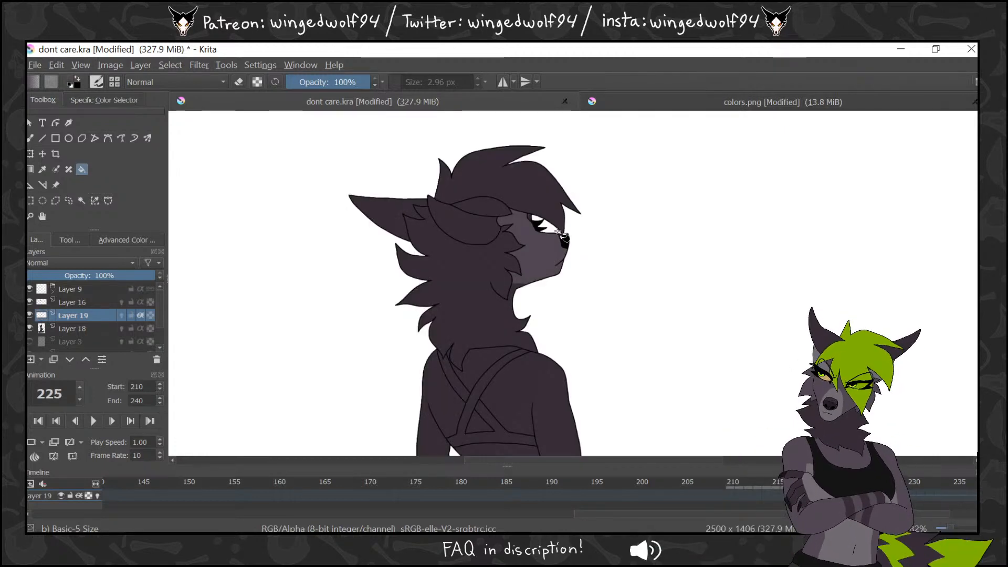
{"action": "left_click", "coordinate": [560, 240]}
{"action": "key", "text": "Right"}
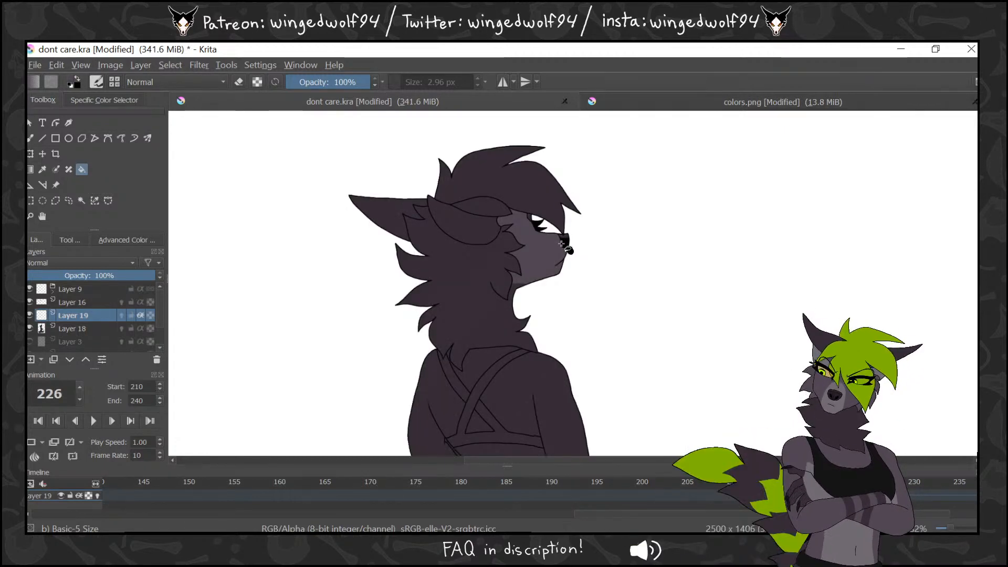
{"action": "key", "text": "Left"}
Sample the bright green hair colour from colors.png and fill the wolf's hair with it at frame 225
{"action": "key", "text": "ctrl+Tab"}
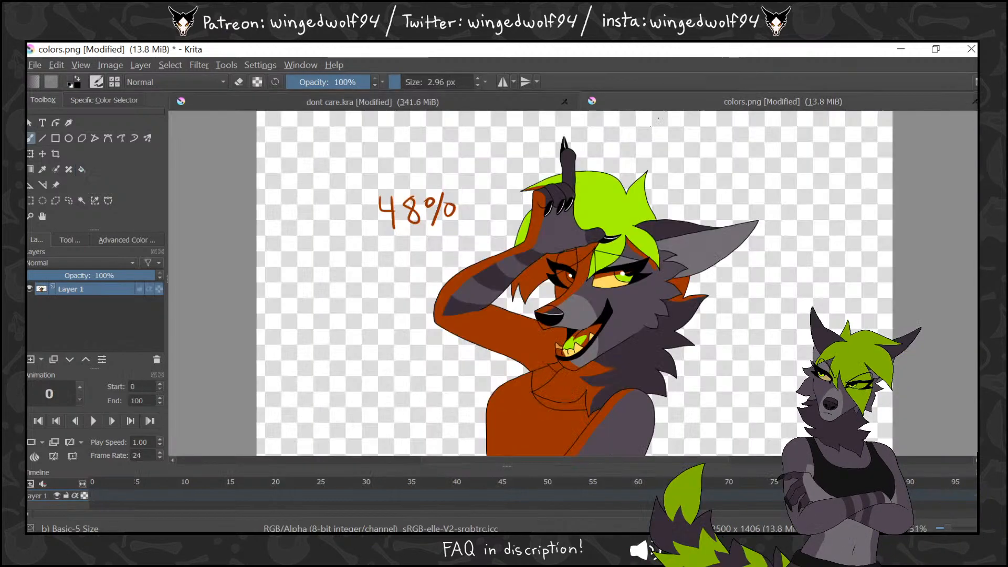
{"action": "left_click", "coordinate": [604, 193], "text": "ctrl"}
{"action": "key", "text": "ctrl+Tab"}
{"action": "left_click", "coordinate": [560, 189]}
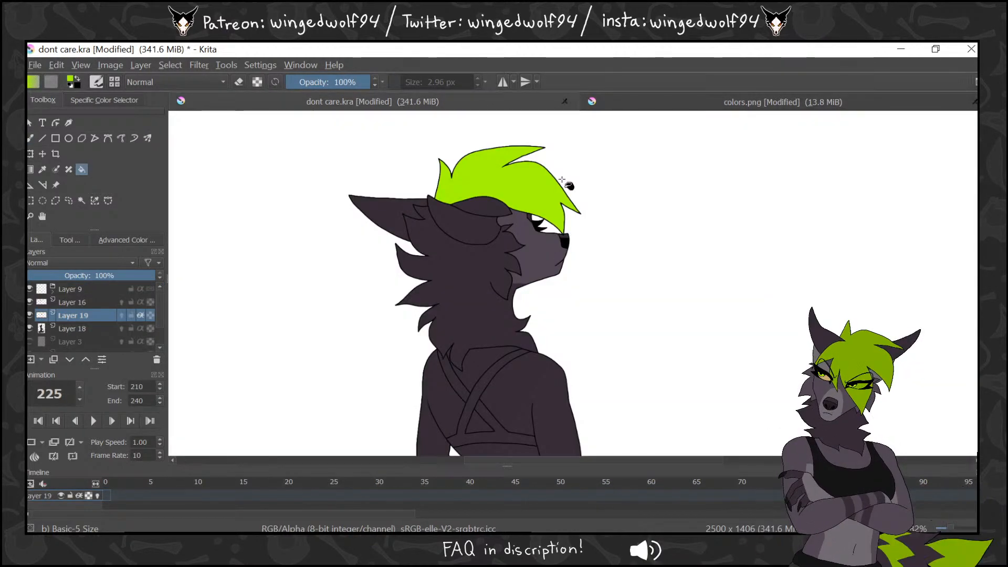
Sample the light grey from colors.png and fill the wolf's inner ear with it at frame 225
{"action": "key", "text": "ctrl+Tab"}
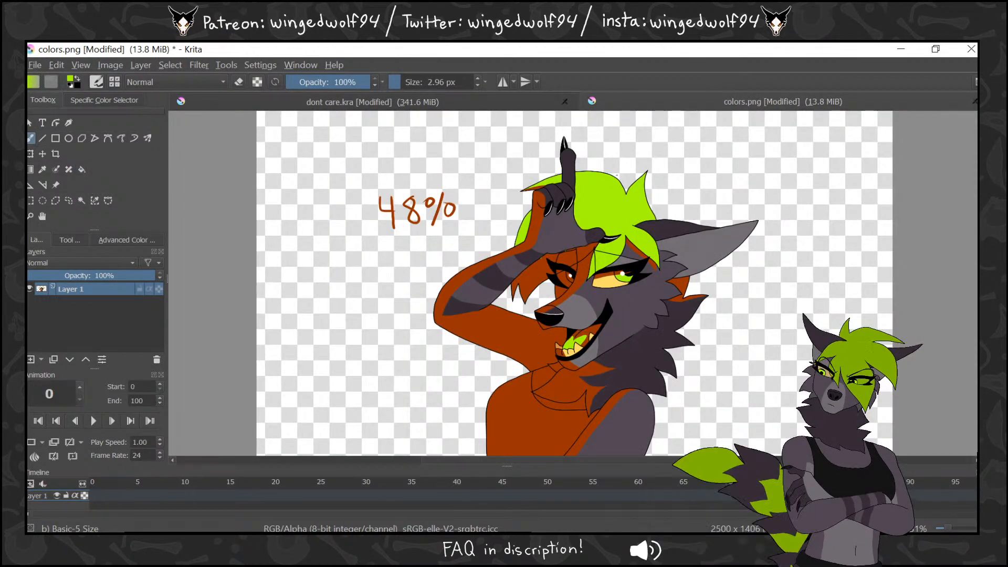
{"action": "key", "text": "ctrl+Tab"}
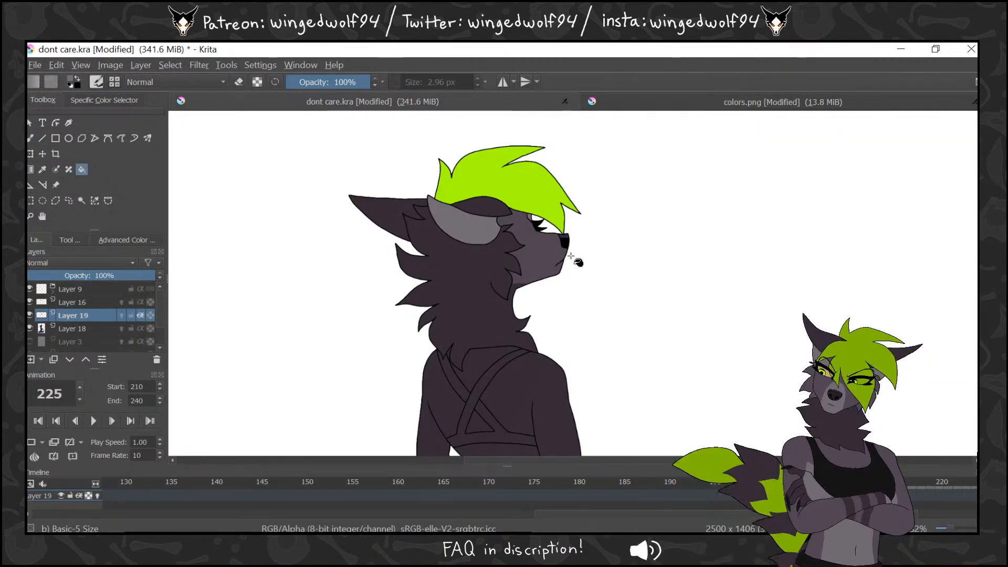
{"action": "scroll", "coordinate": [572, 284], "scroll_direction": "down", "scroll_amount": 2}
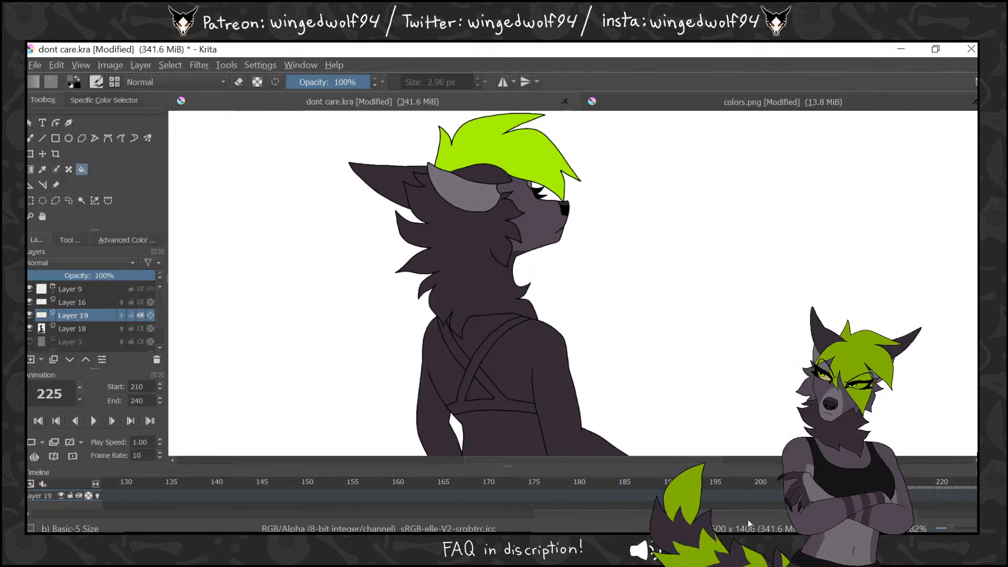
Flip back and forth between frames 225 and 232 to examine the hair, ear and face colours across the drawings
{"action": "key", "text": "Right"}
{"action": "key", "text": "Right"}
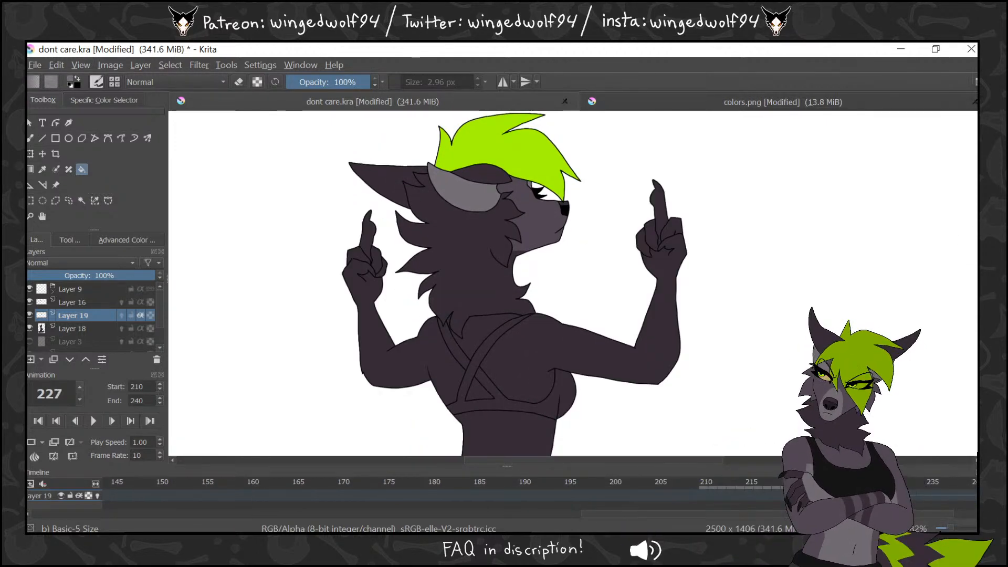
{"action": "key", "text": "Right"}
{"action": "key", "text": "Right"}
{"action": "key", "text": "Right"}
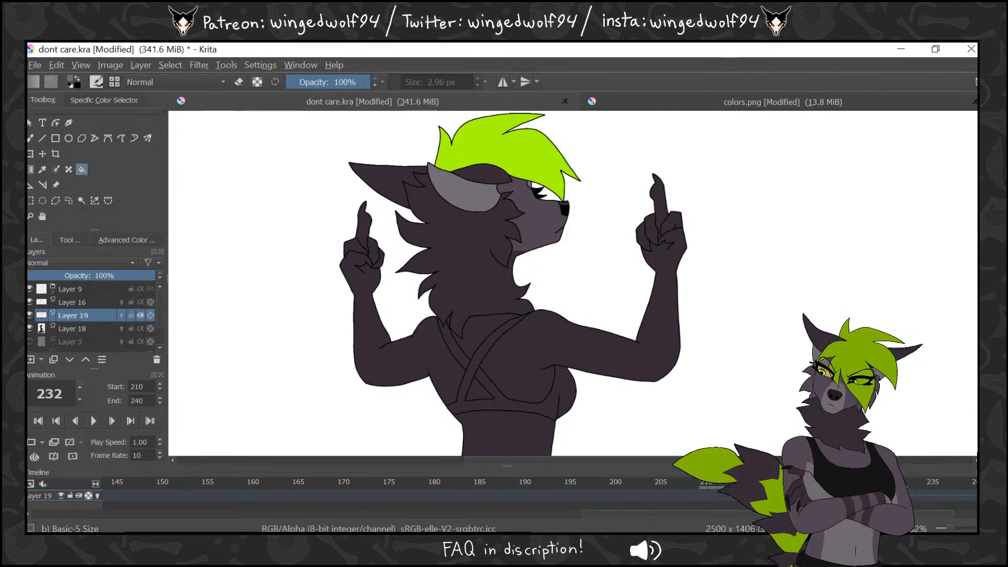
{"action": "key", "text": "Left"}
{"action": "key", "text": "Left"}
{"action": "key", "text": "Left"}
{"action": "key", "text": "Left"}
{"action": "key", "text": "Left"}
{"action": "key", "text": "Left"}
{"action": "key", "text": "Right"}
{"action": "key", "text": "Right"}
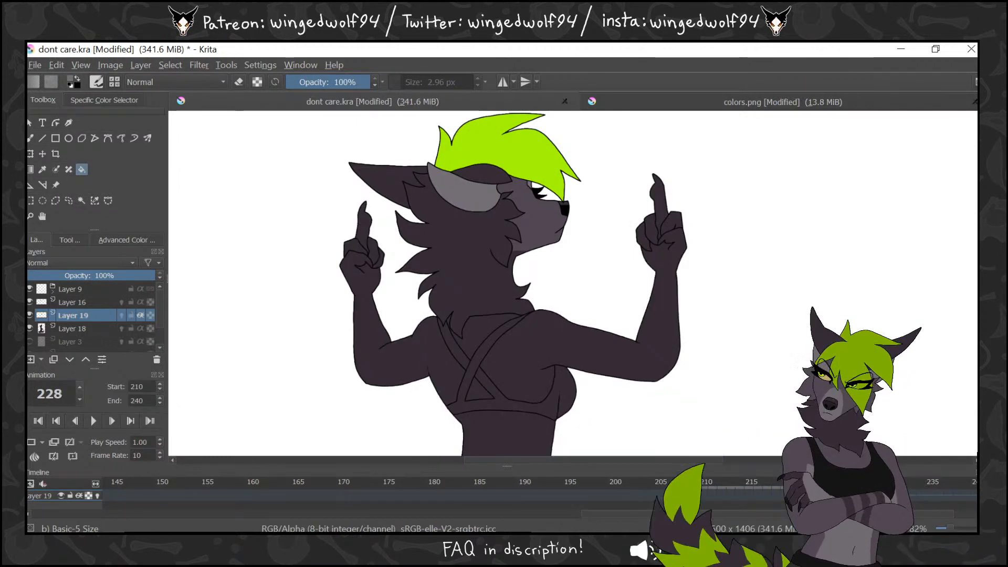
{"action": "key", "text": "Left"}
{"action": "key", "text": "Left"}
{"action": "key", "text": "Left"}
Sample the green from the hair and fill the markings on the wolf's tail at frame 225
{"action": "left_click", "coordinate": [527, 144], "text": "ctrl"}
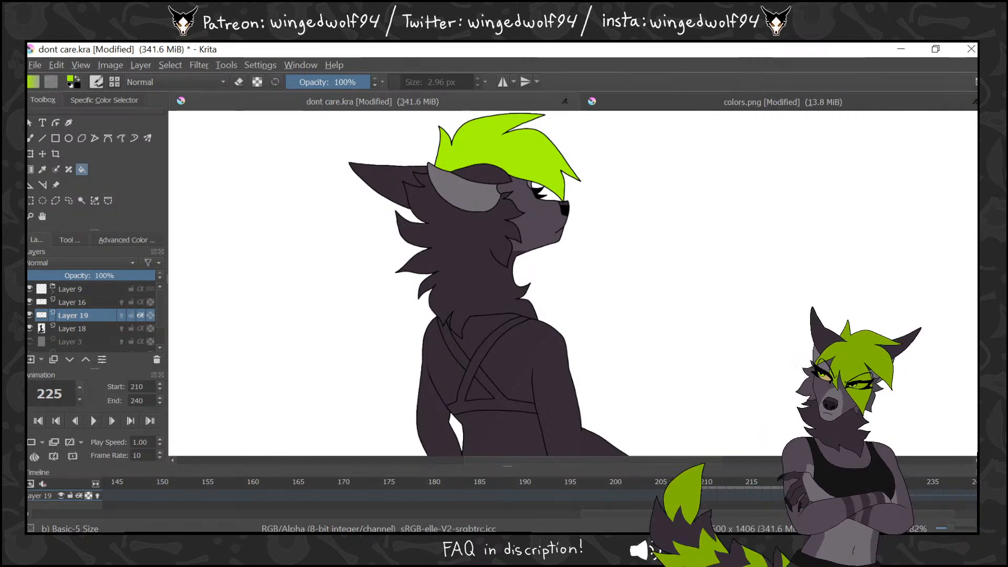
{"action": "scroll", "coordinate": [395, 389], "scroll_direction": "down", "scroll_amount": 5}
{"action": "left_click", "coordinate": [394, 387]}
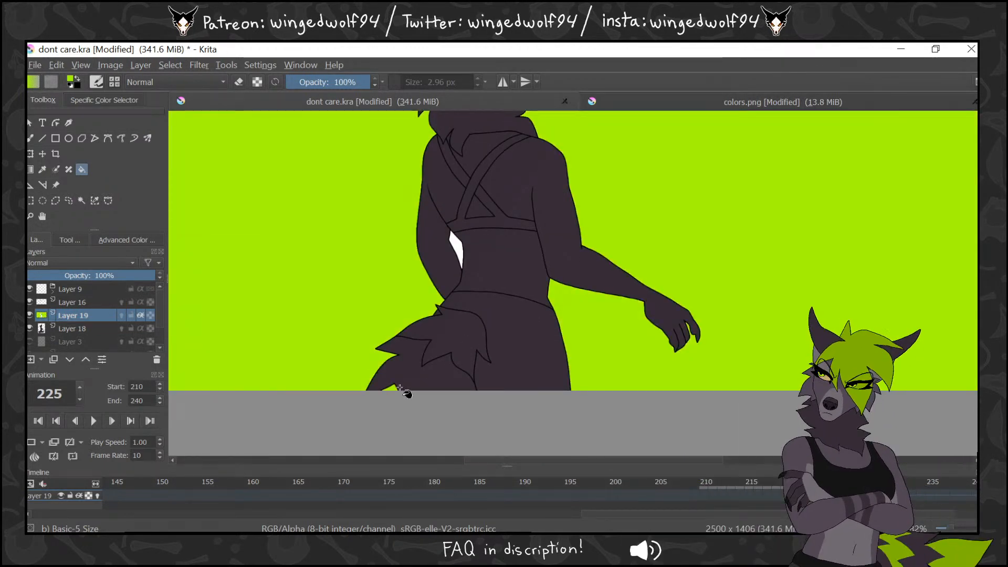
{"action": "key", "text": "ctrl+z"}
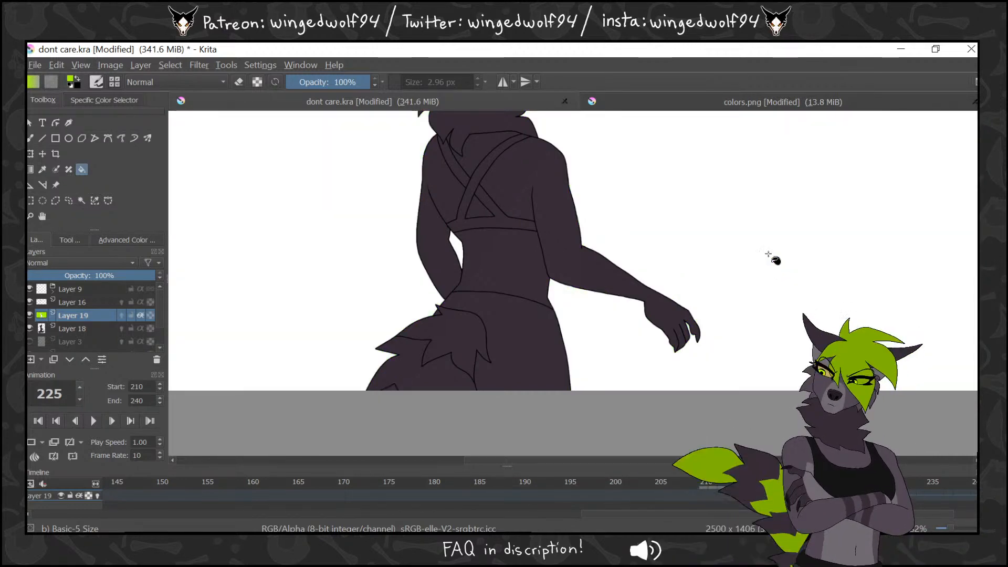
{"action": "left_click", "coordinate": [70, 239]}
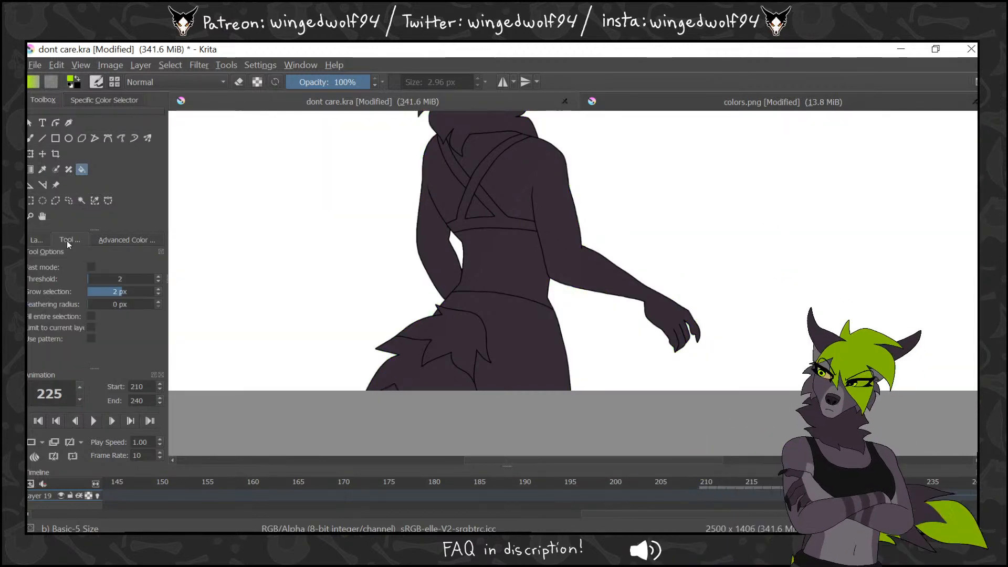
{"action": "left_click", "coordinate": [36, 239]}
{"action": "left_click", "coordinate": [472, 332]}
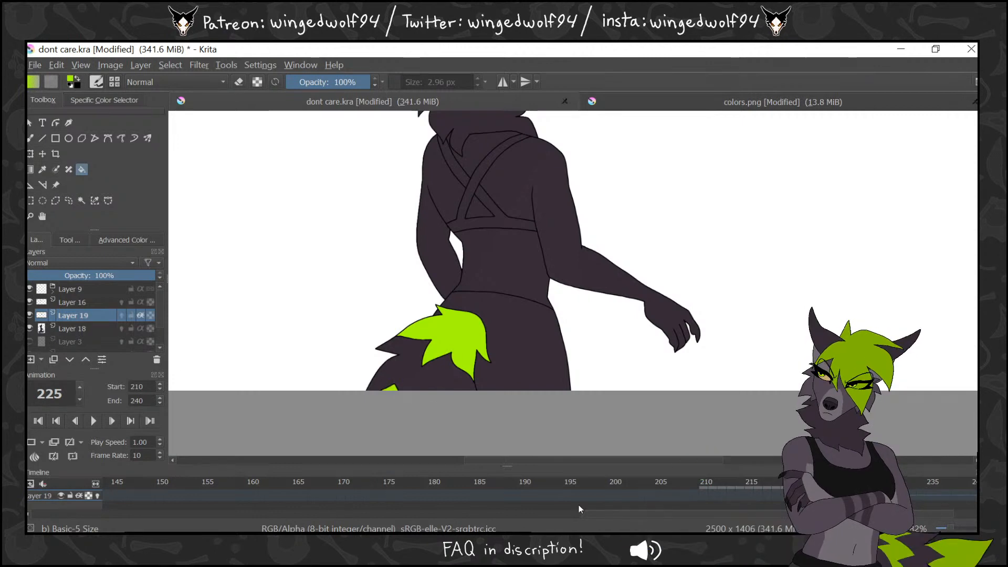
Choose a near-black colour and fill the wolf's trousers with it at frame 226 on Layer 19
{"action": "left_click_drag", "start_coordinate": [579, 509], "coordinate": [688, 514]}
{"action": "key", "text": "period"}
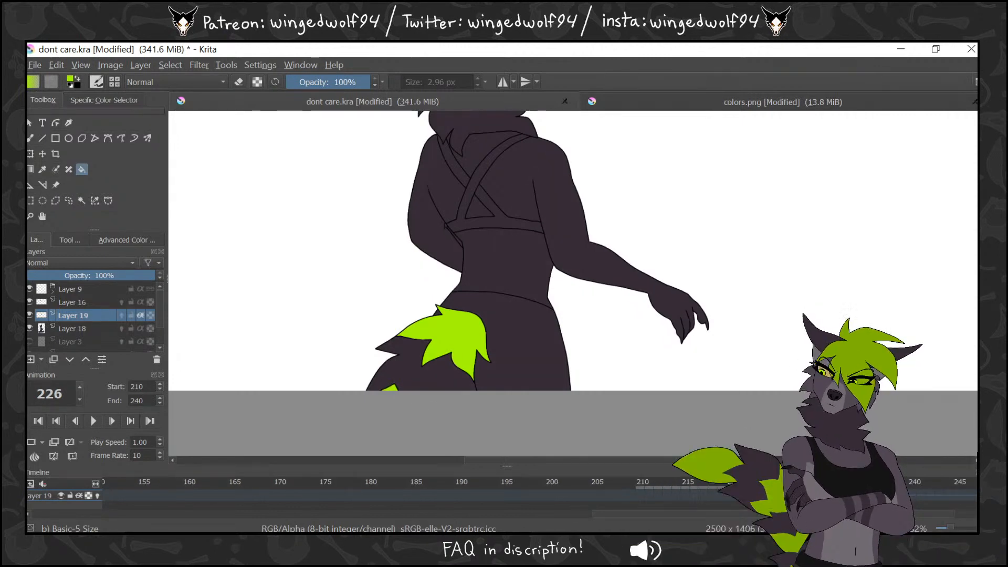
{"action": "left_click", "coordinate": [776, 101]}
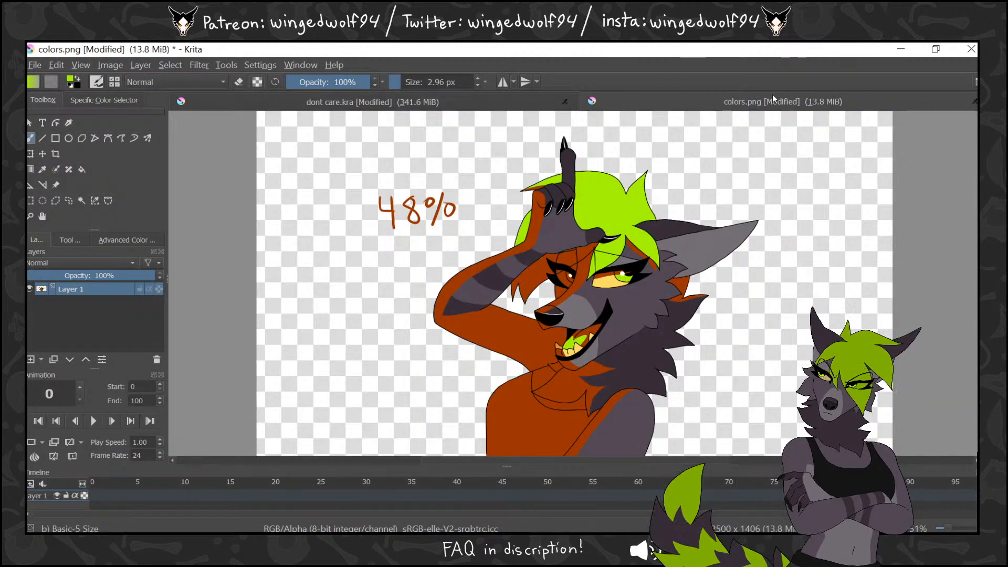
{"action": "left_click", "coordinate": [421, 111]}
{"action": "left_click", "coordinate": [124, 241]}
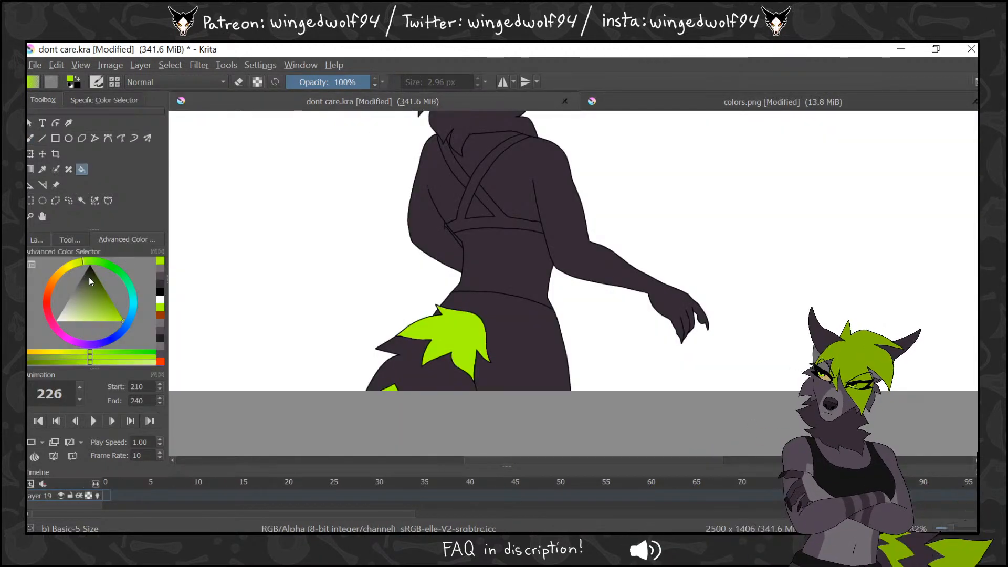
{"action": "left_click", "coordinate": [74, 269]}
{"action": "left_click", "coordinate": [41, 239]}
{"action": "left_click", "coordinate": [523, 336]}
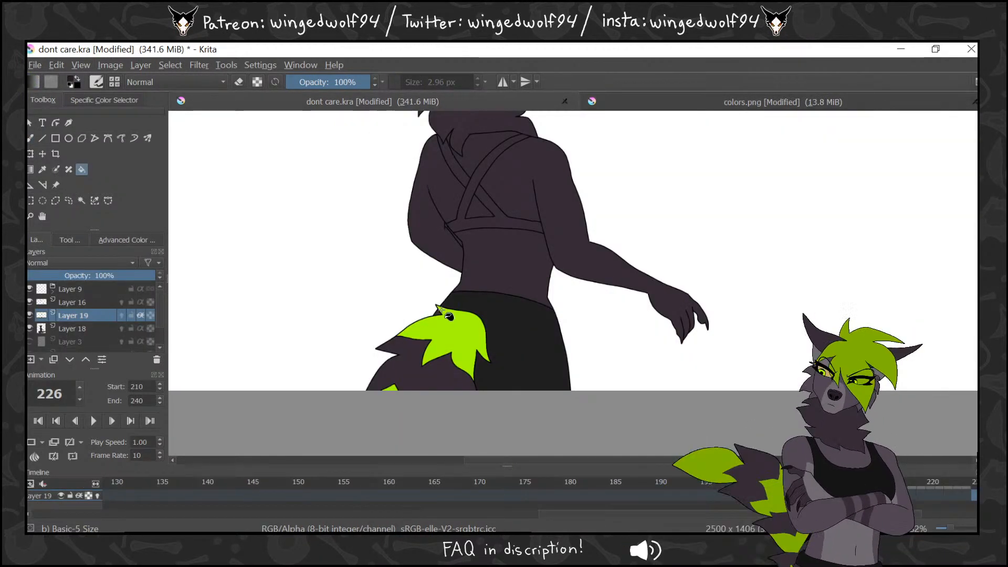
Erase the base colour from the narrow gap between the bent arm and the back on Layer 18 at frame 226
{"action": "left_click", "coordinate": [34, 216]}
{"action": "left_click", "coordinate": [628, 201], "text": "ctrl"}
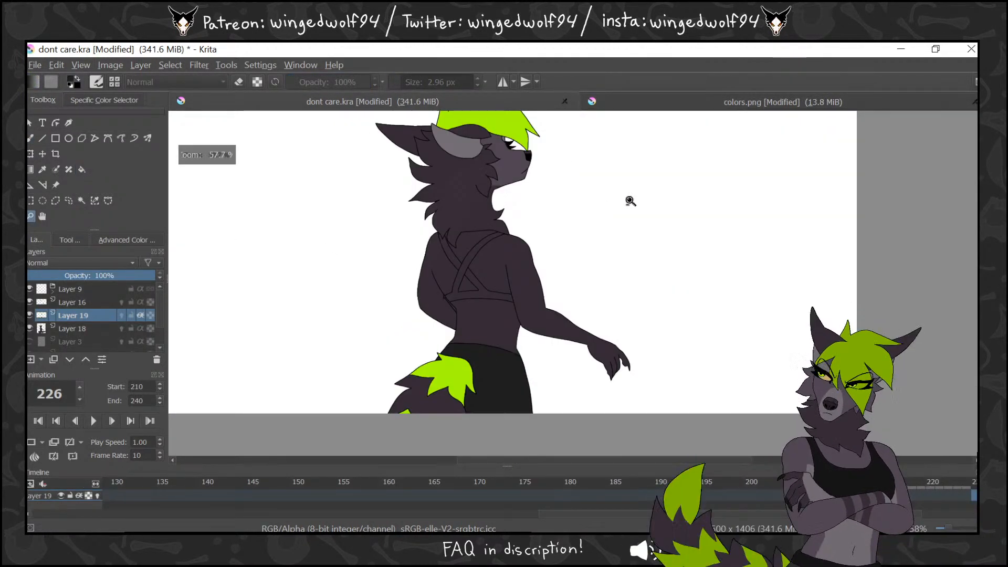
{"action": "left_click_drag", "start_coordinate": [415, 268], "coordinate": [530, 356]}
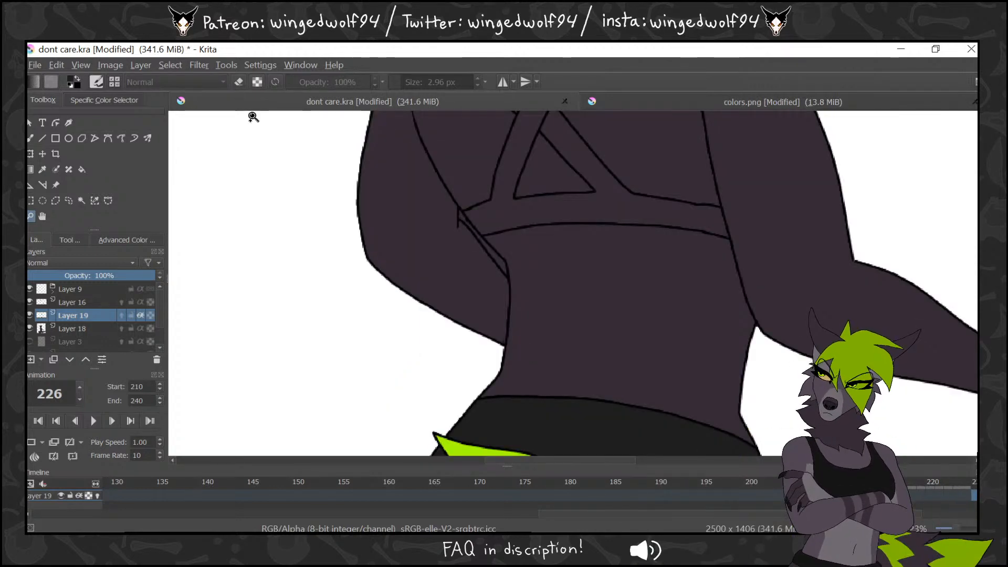
{"action": "key", "text": "Page_Down"}
{"action": "left_click", "coordinate": [82, 169]}
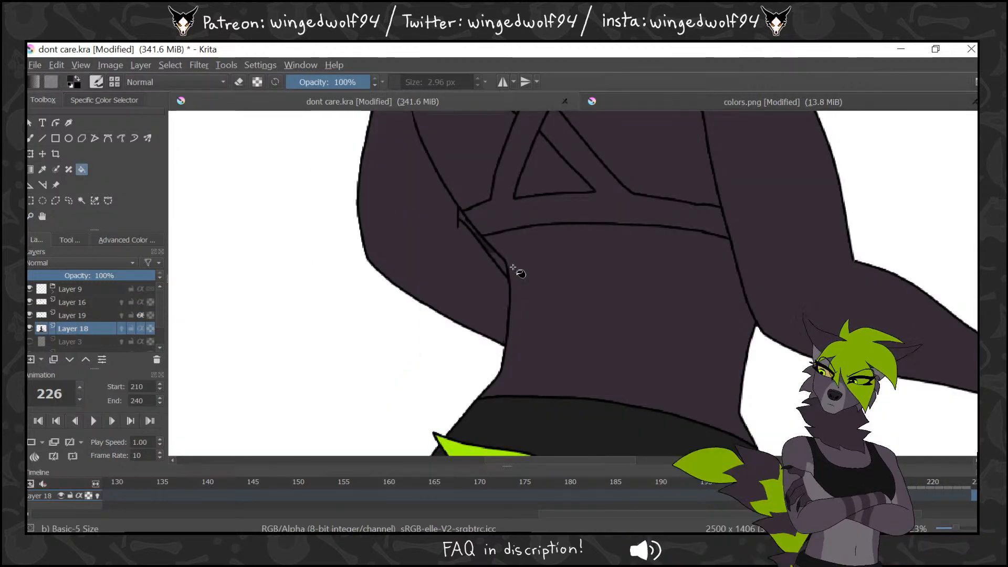
{"action": "key", "text": "ctrl+z"}
{"action": "left_click", "coordinate": [241, 82]}
{"action": "left_click", "coordinate": [462, 215]}
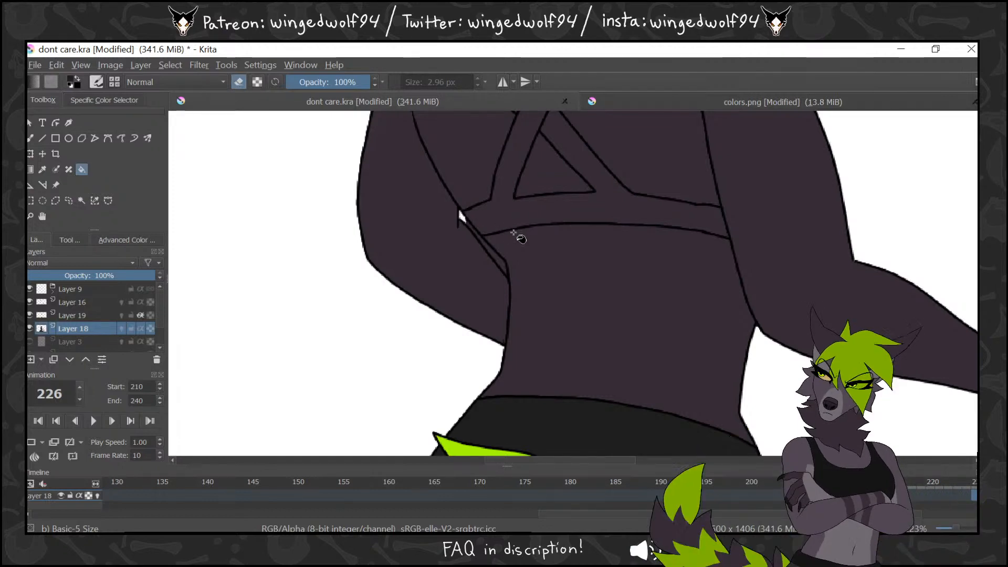
{"action": "left_click", "coordinate": [503, 265]}
{"action": "key", "text": "b"}
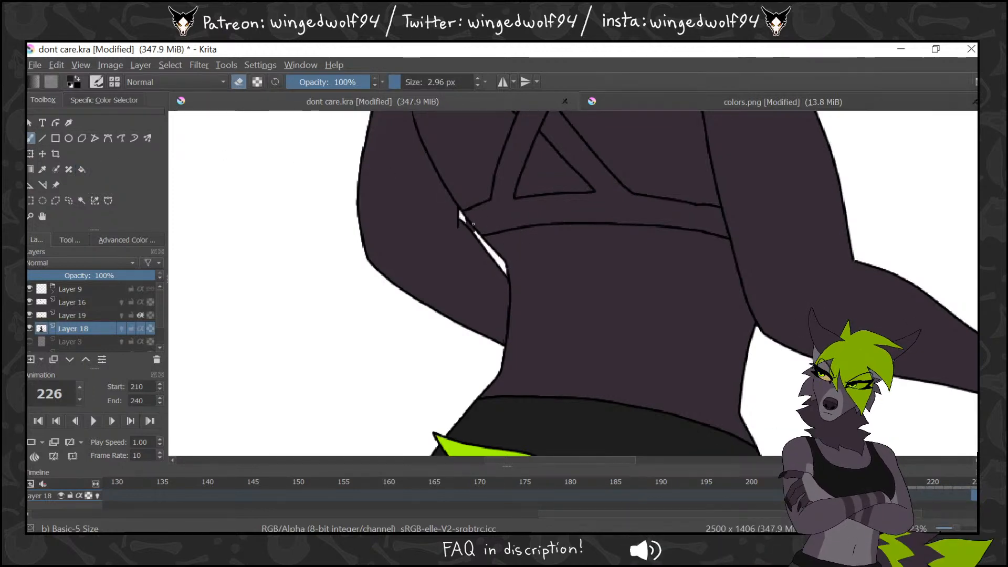
{"action": "left_click_drag", "start_coordinate": [461, 213], "coordinate": [479, 233]}
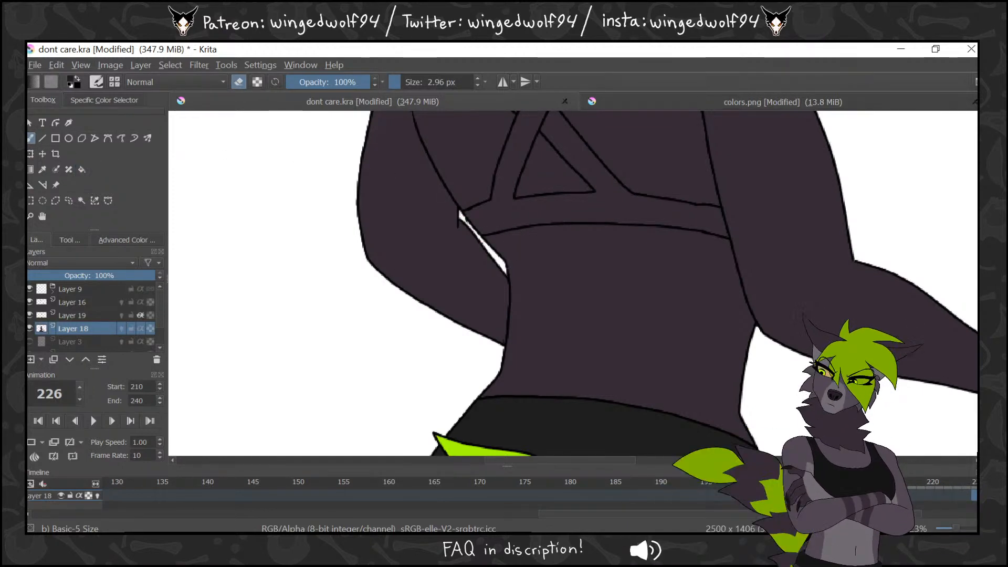
Step back and forth through frames 224 to 229 to check the arm movement and colouring of the back-view figure
{"action": "key", "text": "e"}
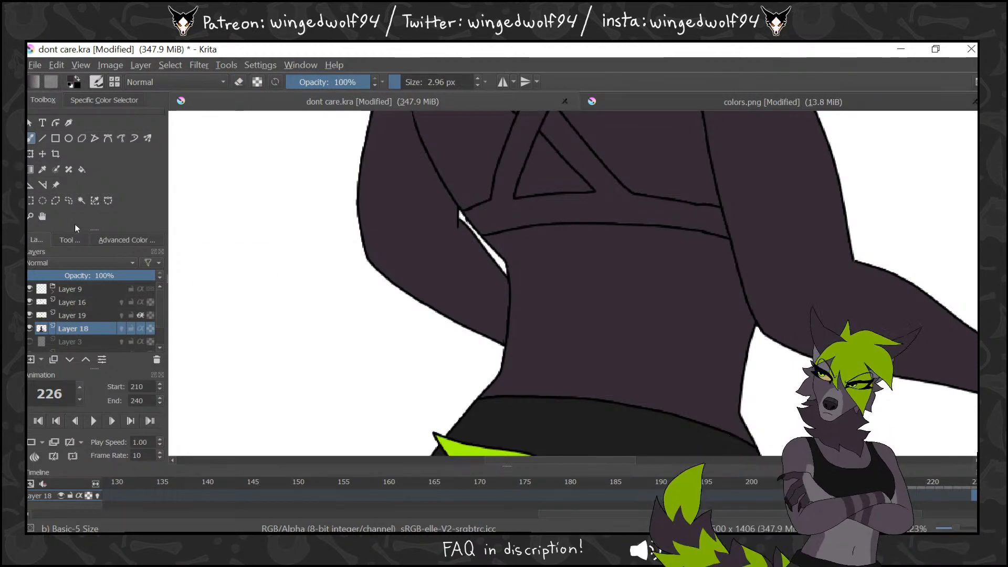
{"action": "left_click", "coordinate": [31, 216]}
{"action": "left_click", "coordinate": [647, 261], "text": "ctrl"}
{"action": "left_click", "coordinate": [647, 261], "text": "ctrl"}
{"action": "left_click", "coordinate": [646, 260], "text": "ctrl"}
{"action": "left_click", "coordinate": [973, 495]}
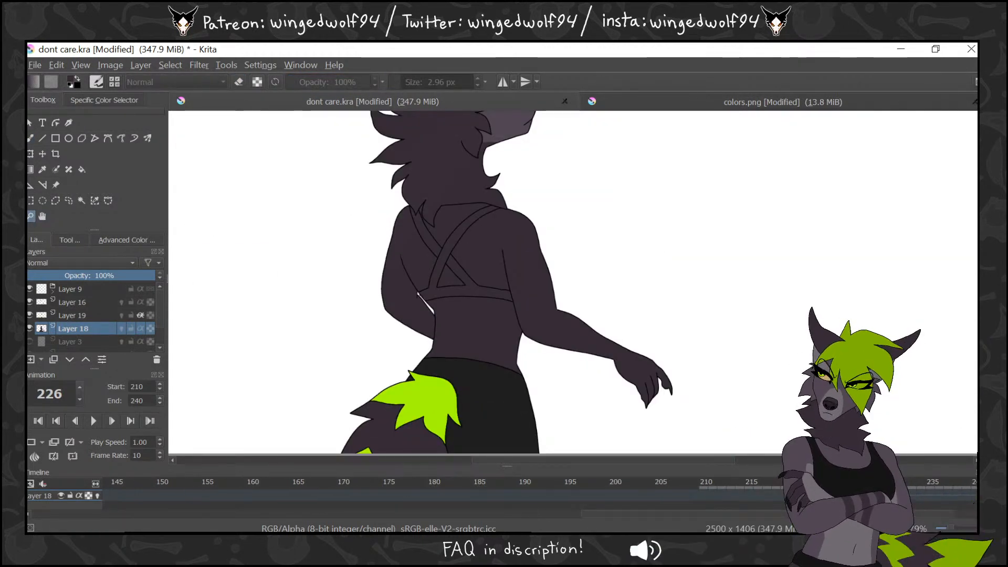
{"action": "key", "text": "Left"}
{"action": "key", "text": "Right"}
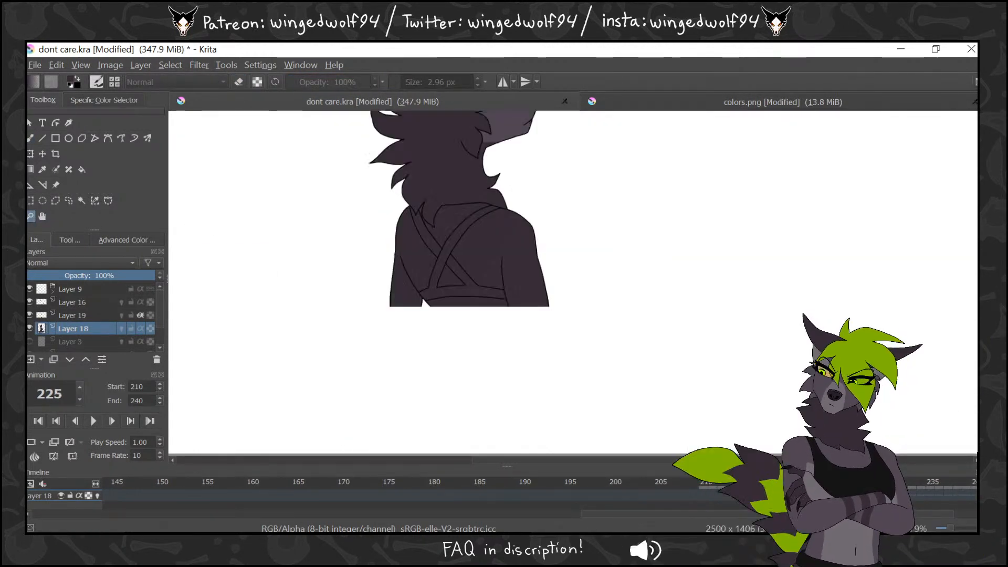
{"action": "key", "text": "Right"}
{"action": "key", "text": "Right"}
{"action": "key", "text": "Right"}
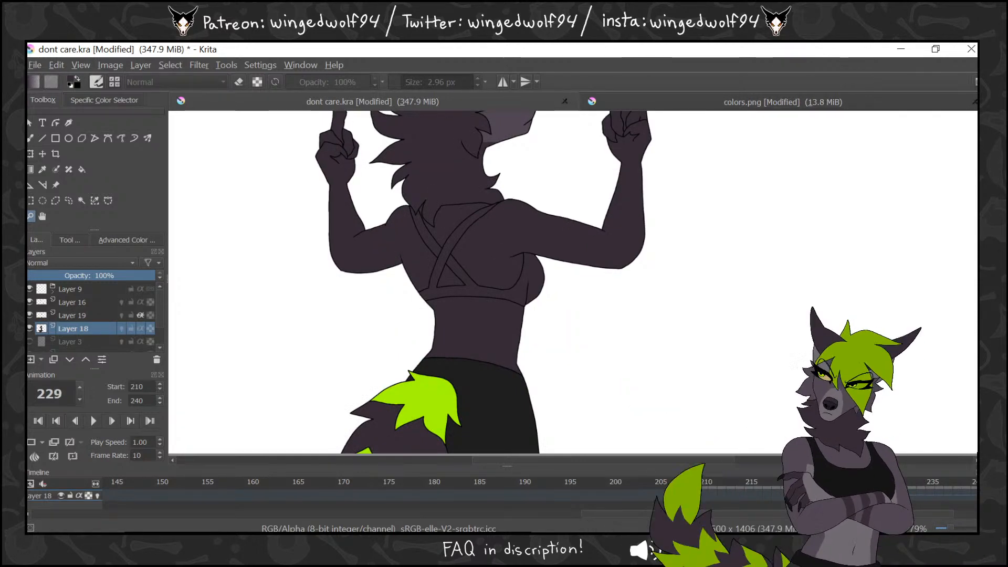
{"action": "key", "text": "Left"}
{"action": "key", "text": "Left"}
{"action": "key", "text": "Left"}
{"action": "key", "text": "Left"}
{"action": "key", "text": "Left"}
{"action": "key", "text": "Right"}
{"action": "key", "text": "Right"}
{"action": "key", "text": "Right"}
{"action": "key", "text": "Right"}
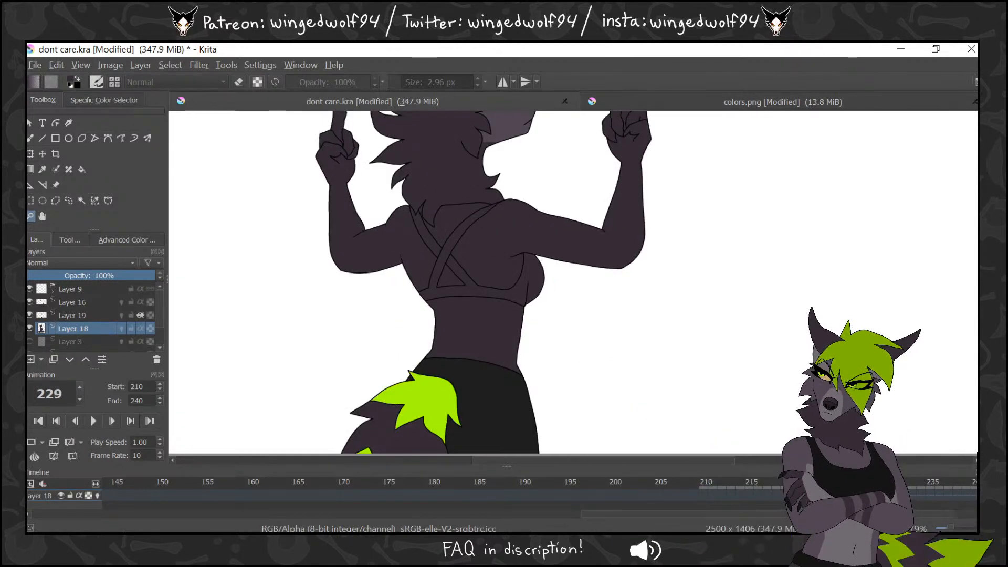
{"action": "key", "text": "Left"}
{"action": "key", "text": "Left"}
{"action": "key", "text": "Left"}
{"action": "key", "text": "Right"}
{"action": "key", "text": "Right"}
{"action": "key", "text": "Right"}
{"action": "key", "text": "Right"}
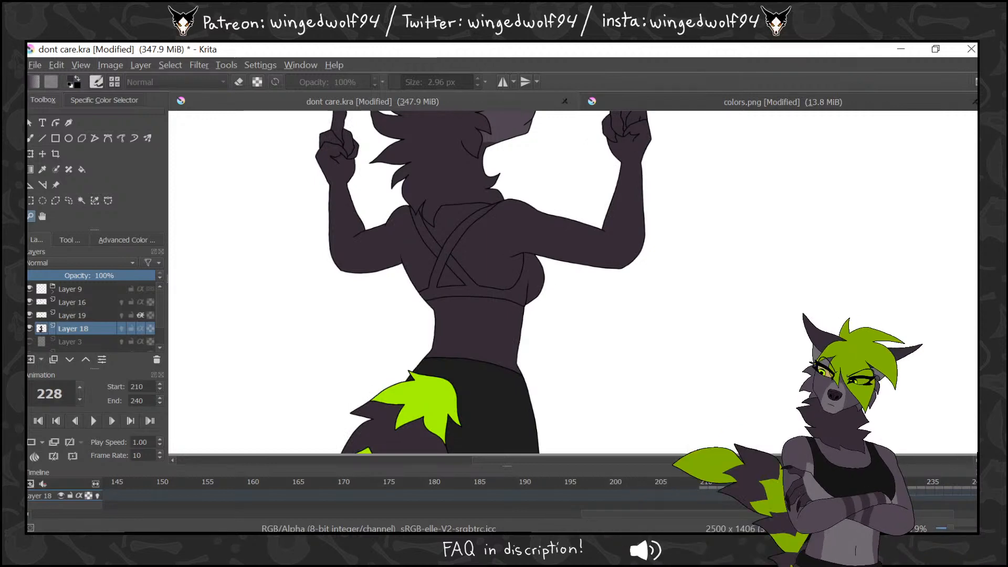
{"action": "key", "text": "Left"}
{"action": "key", "text": "Left"}
{"action": "key", "text": "Left"}
{"action": "key", "text": "Left"}
{"action": "key", "text": "Right"}
{"action": "key", "text": "Right"}
{"action": "key", "text": "Right"}
{"action": "key", "text": "Right"}
{"action": "key", "text": "Left"}
{"action": "key", "text": "Left"}
{"action": "key", "text": "Left"}
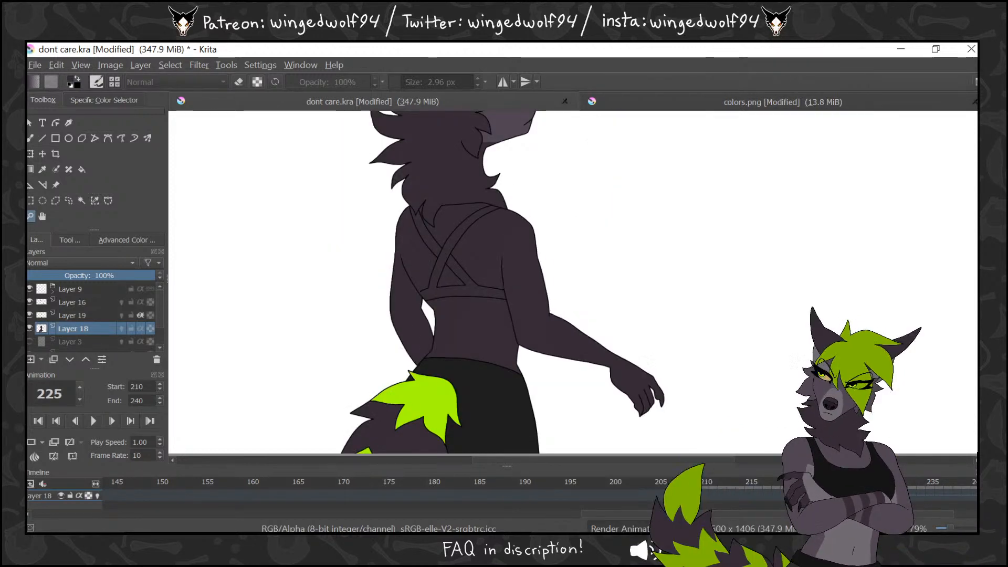
{"action": "key", "text": "Left"}
{"action": "key", "text": "Right"}
{"action": "key", "text": "Right"}
{"action": "key", "text": "Right"}
{"action": "key", "text": "Right"}
{"action": "key", "text": "Left"}
{"action": "key", "text": "Left"}
{"action": "key", "text": "Left"}
{"action": "key", "text": "Left"}
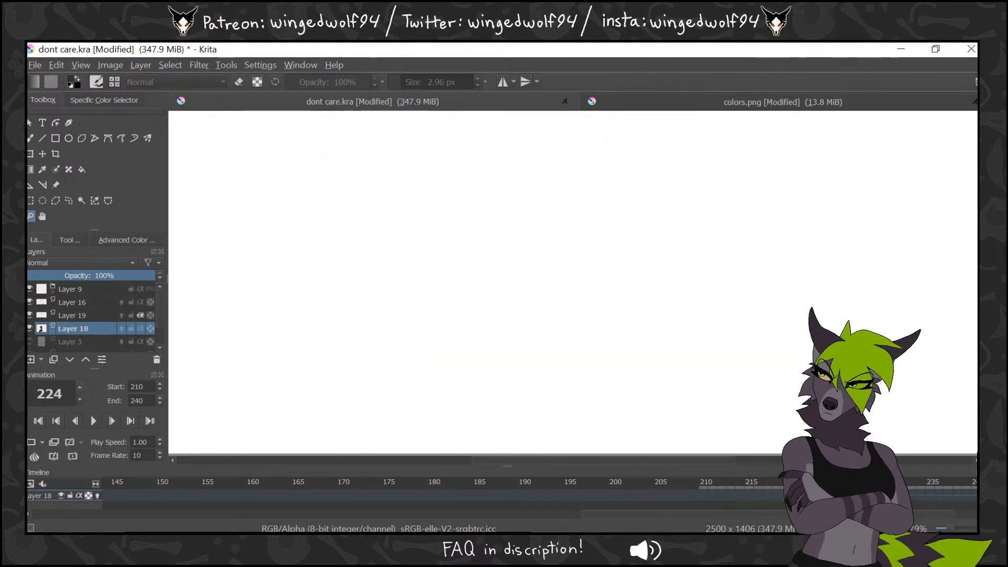
{"action": "key", "text": "Right"}
{"action": "key", "text": "Right"}
{"action": "key", "text": "Left"}
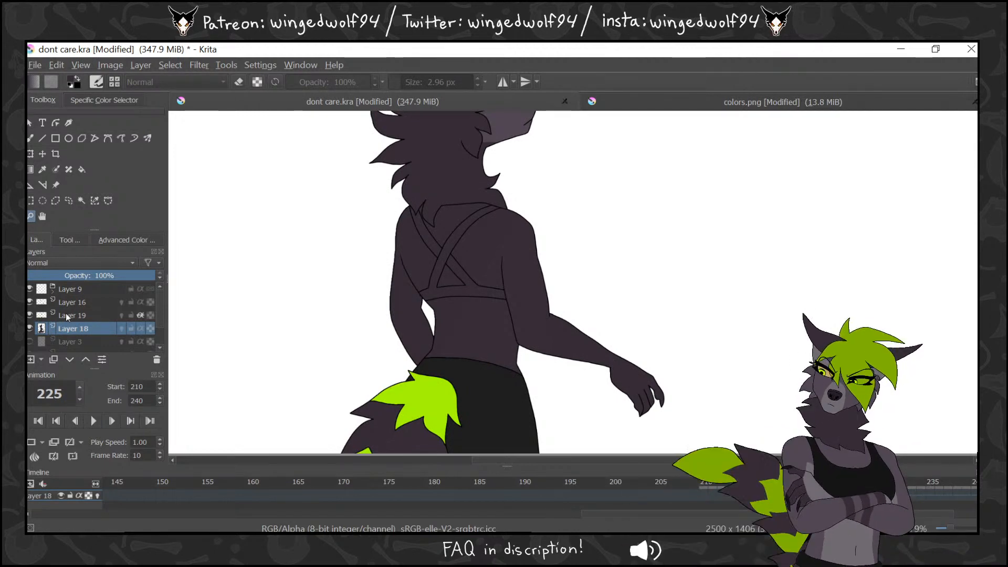
Merge Layer 19 down into Layer 18 and draw thin light boundary lines across both elbows on frame 225
{"action": "left_click", "coordinate": [74, 318]}
{"action": "key", "text": "ctrl+e"}
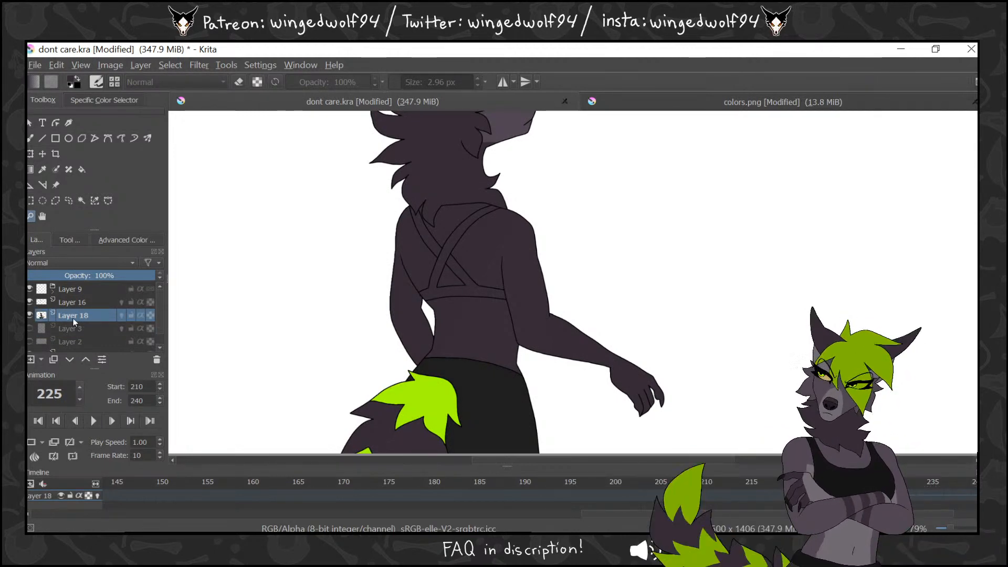
{"action": "key", "text": "f"}
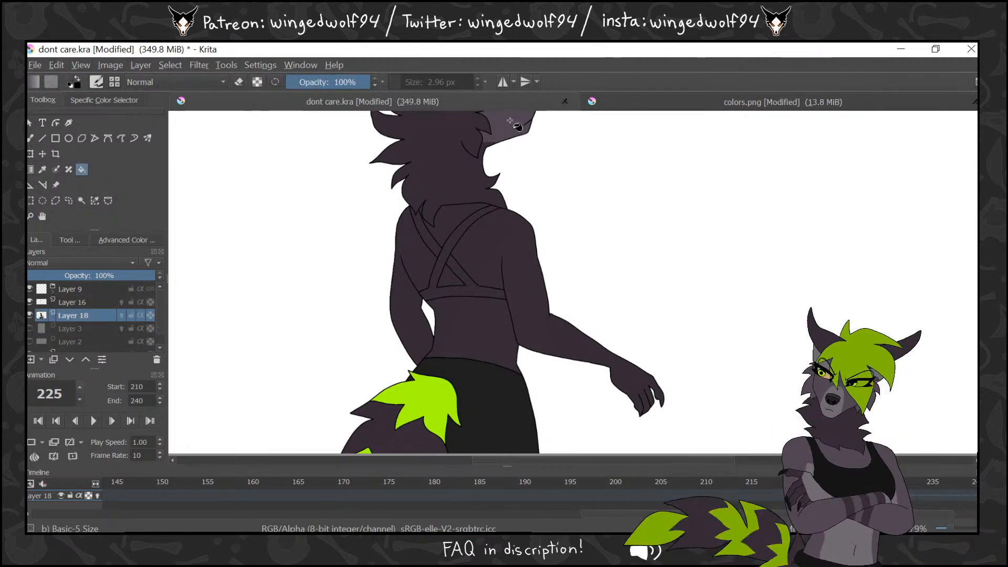
{"action": "left_click", "coordinate": [39, 140]}
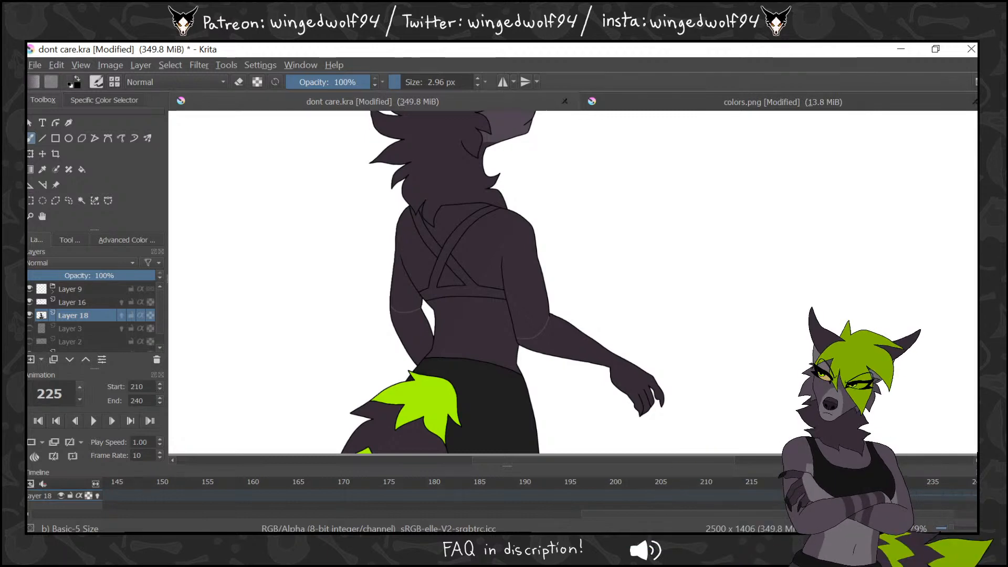
Draw matching thin boundary lines across both elbows on frames 226, 227 and 228
{"action": "key", "text": "period"}
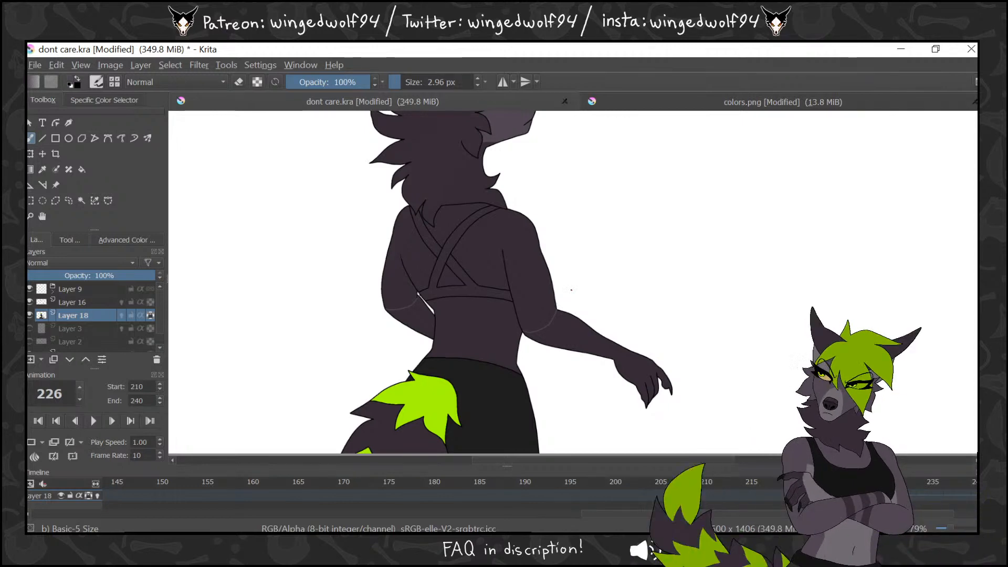
{"action": "key", "text": "period"}
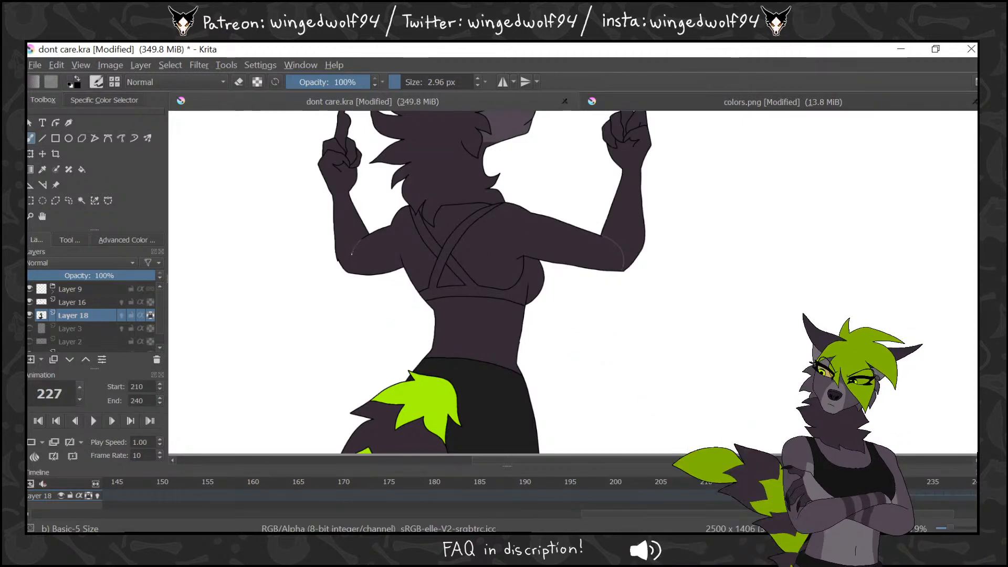
{"action": "key", "text": "period"}
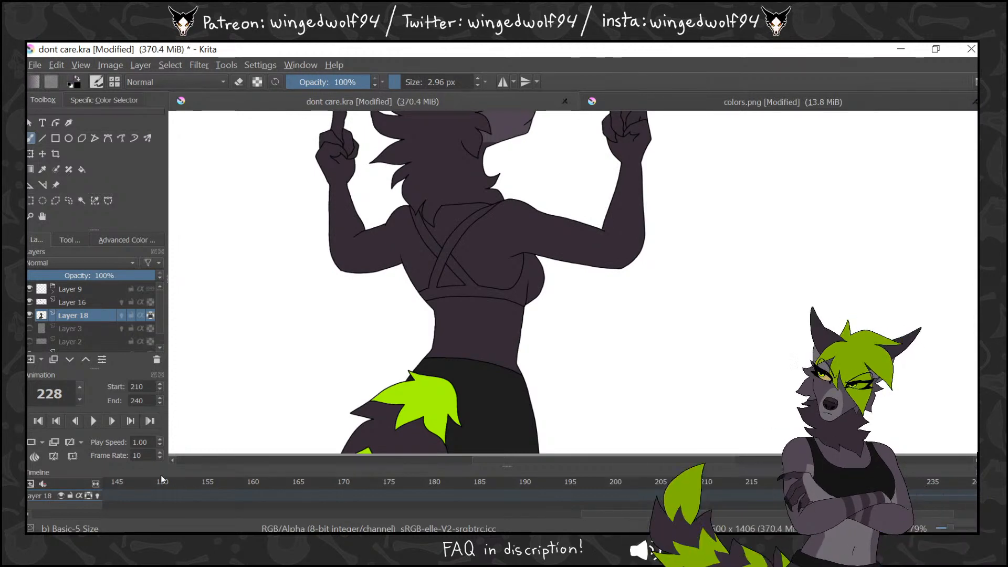
{"action": "key", "text": "period"}
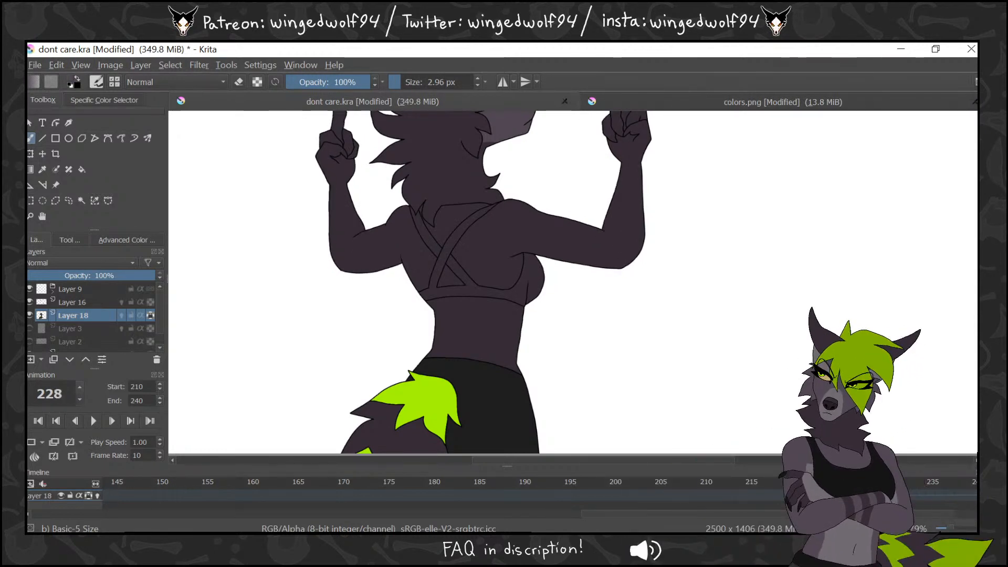
{"action": "left_click_drag", "start_coordinate": [620, 242], "coordinate": [618, 268]}
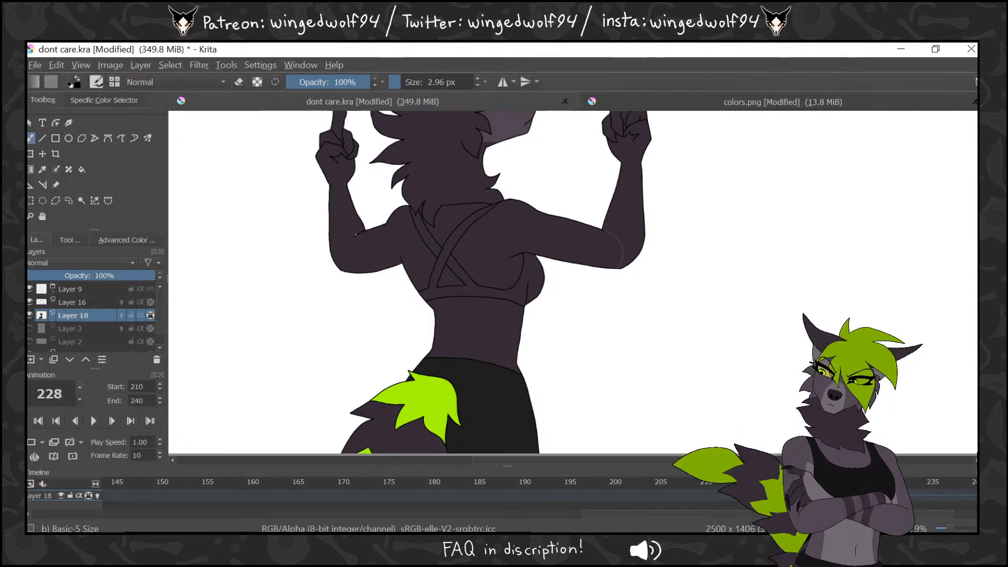
Fill the upper arms, back and waist on frame 228 with the lighter grey-purple, leaving forearms and top dark
{"action": "key", "text": "f"}
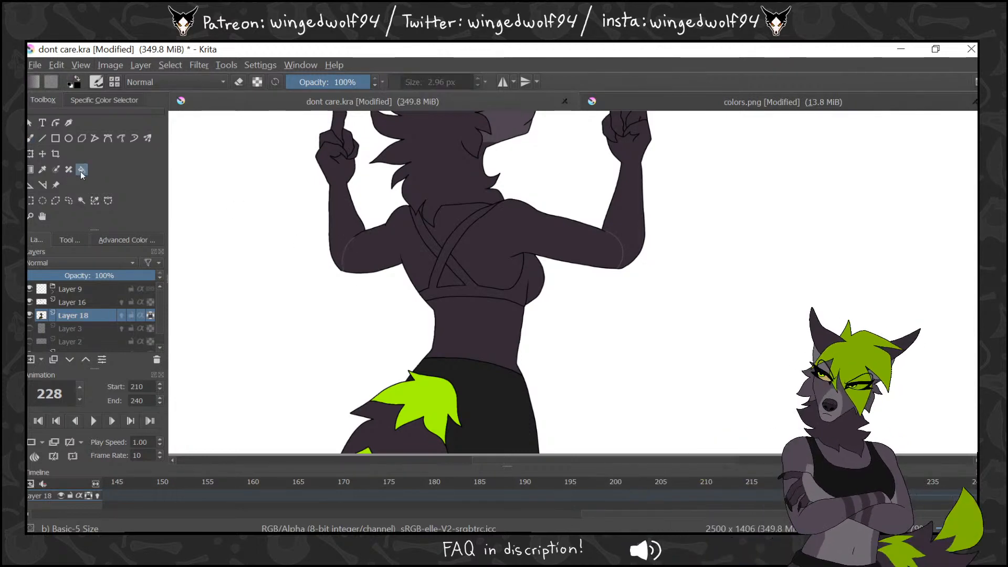
{"action": "left_click", "coordinate": [536, 223]}
{"action": "left_click", "coordinate": [450, 223]}
{"action": "left_click", "coordinate": [414, 246]}
{"action": "left_click", "coordinate": [450, 277]}
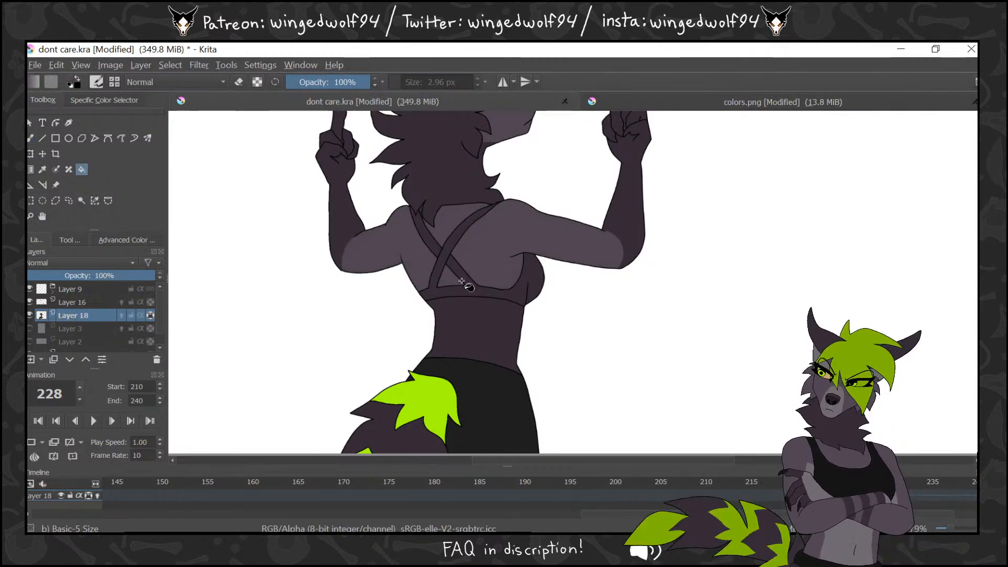
{"action": "left_click", "coordinate": [502, 322]}
Fill the upper arms, the back areas between the straps and the waist on frame 227 with the same lighter grey-purple
{"action": "key", "text": "Left"}
{"action": "left_click", "coordinate": [525, 231]}
{"action": "left_click", "coordinate": [452, 225]}
{"action": "left_click", "coordinate": [423, 205]}
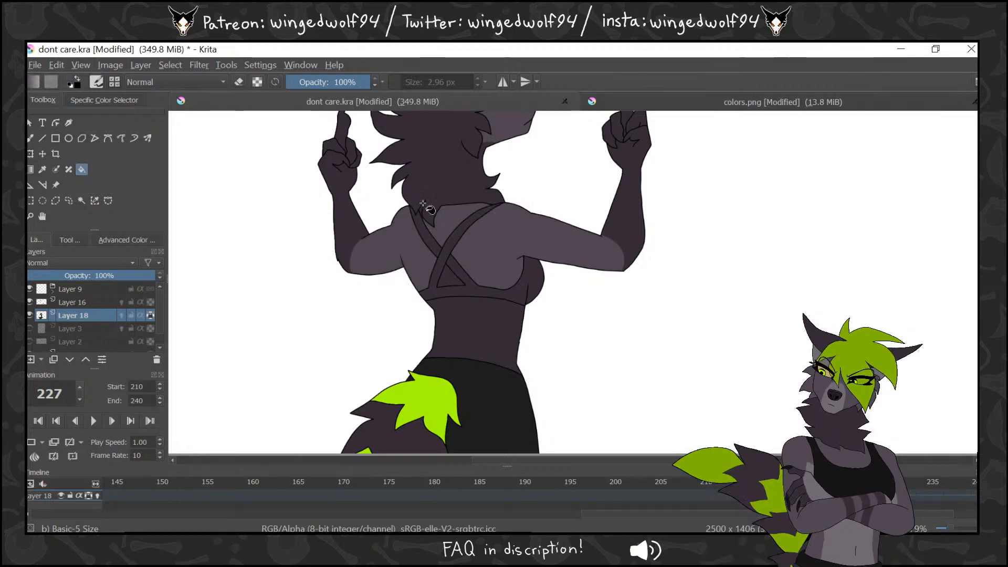
{"action": "key", "text": "Right"}
{"action": "key", "text": "Right"}
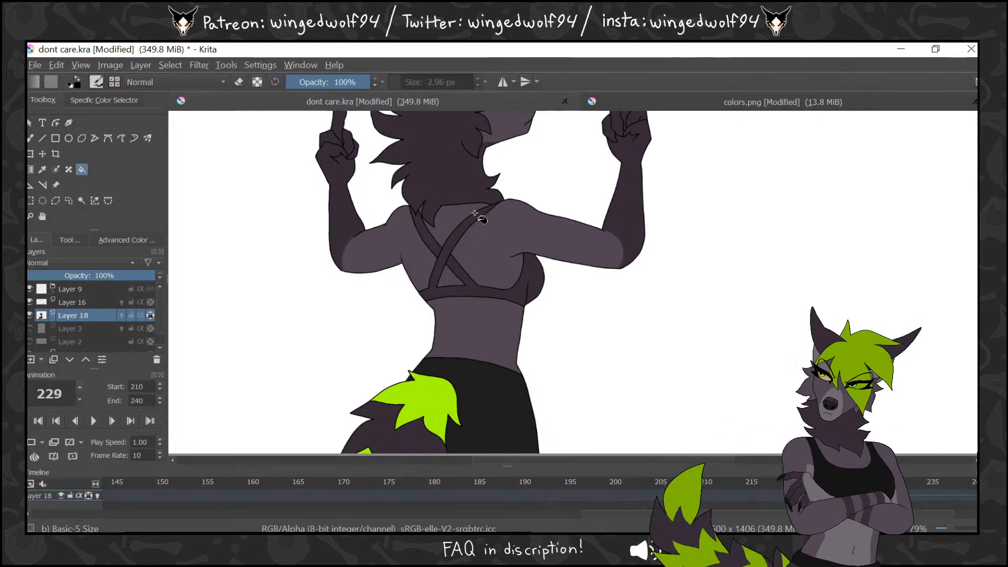
{"action": "key", "text": "Left"}
{"action": "left_click", "coordinate": [453, 278]}
{"action": "left_click", "coordinate": [470, 318]}
Fill frame 226's upper arms, back and waist with the lighter grey-purple up to the elbow lines
{"action": "key", "text": "Left"}
{"action": "left_click", "coordinate": [498, 249]}
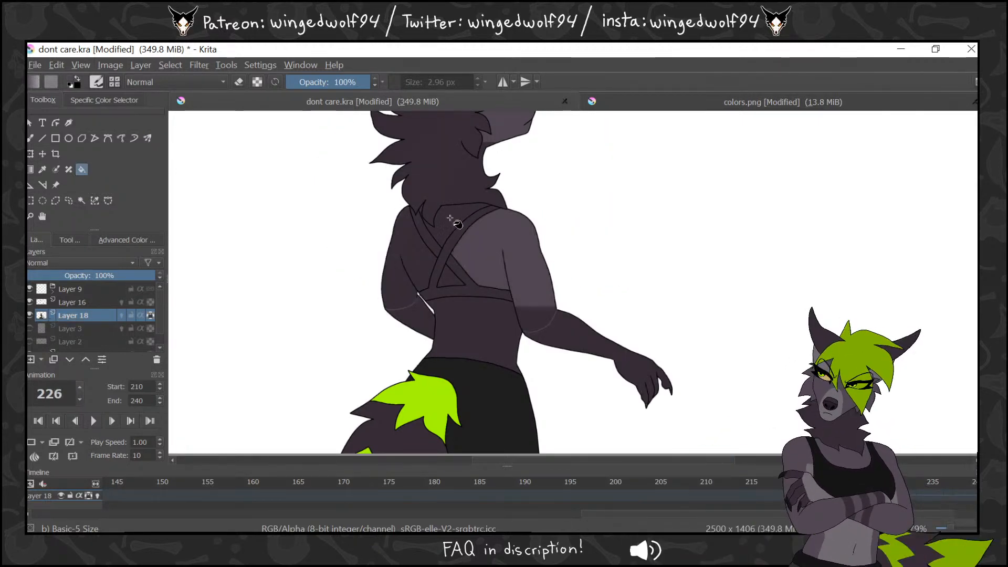
{"action": "left_click", "coordinate": [448, 217]}
{"action": "left_click", "coordinate": [445, 275]}
{"action": "left_click", "coordinate": [472, 319]}
Fill frame 225's upper arms, back areas between the straps and waist with the lighter grey-purple
{"action": "key", "text": "Left"}
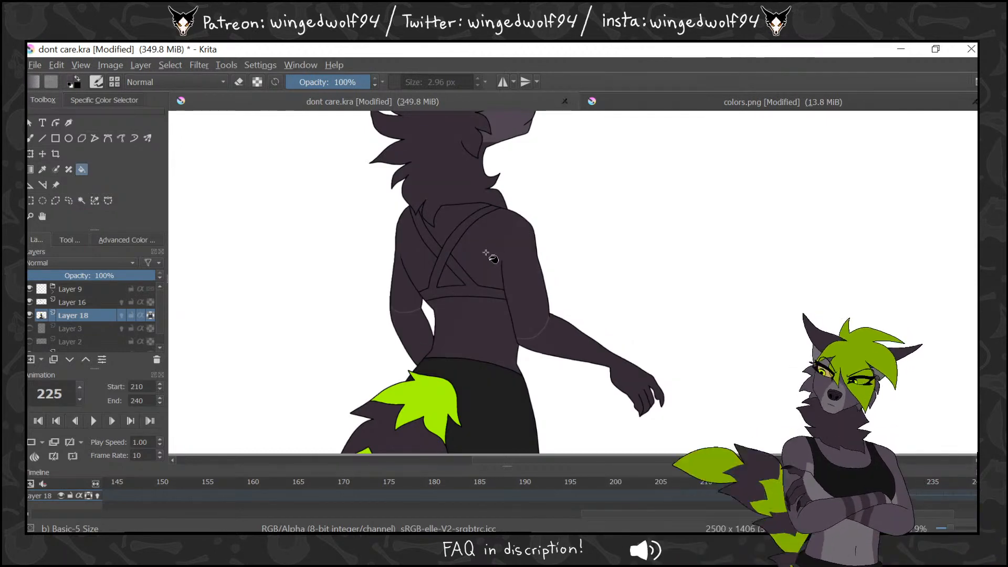
{"action": "left_click", "coordinate": [484, 250]}
{"action": "left_click", "coordinate": [459, 218]}
{"action": "left_click", "coordinate": [414, 252]}
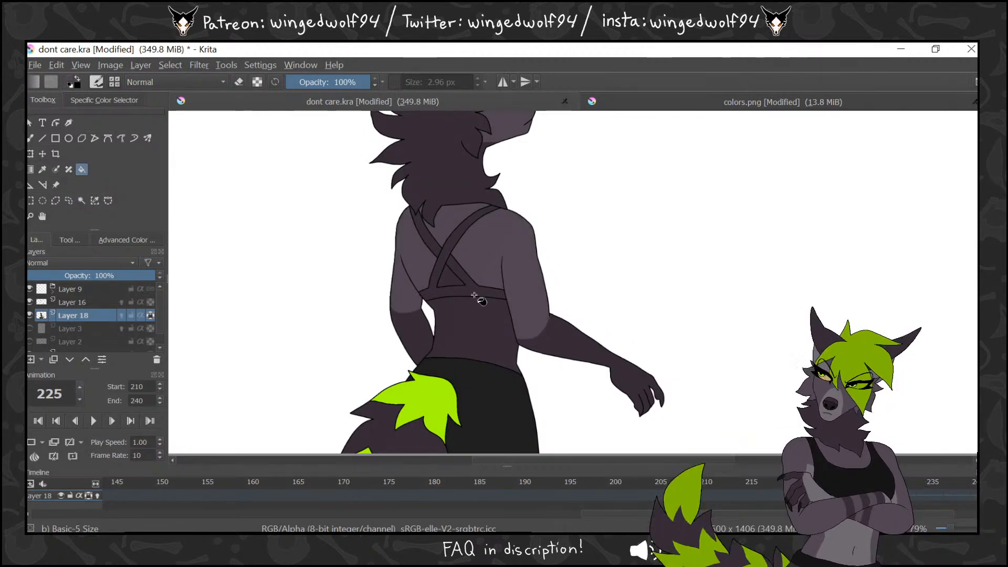
{"action": "left_click", "coordinate": [450, 275]}
{"action": "left_click", "coordinate": [475, 323]}
{"action": "key", "text": "Left"}
{"action": "key", "text": "Right"}
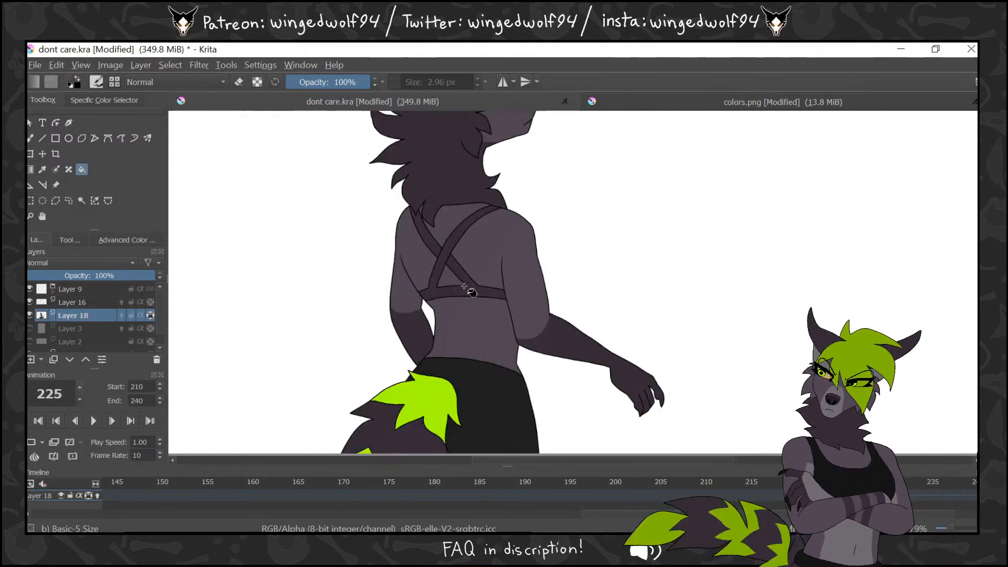
Add a new layer above Layer 18 and draw a light line down the side of the waist on frame 225, using a colour from colors.png
{"action": "left_click", "coordinate": [703, 102]}
{"action": "key", "text": "ctrl+Tab"}
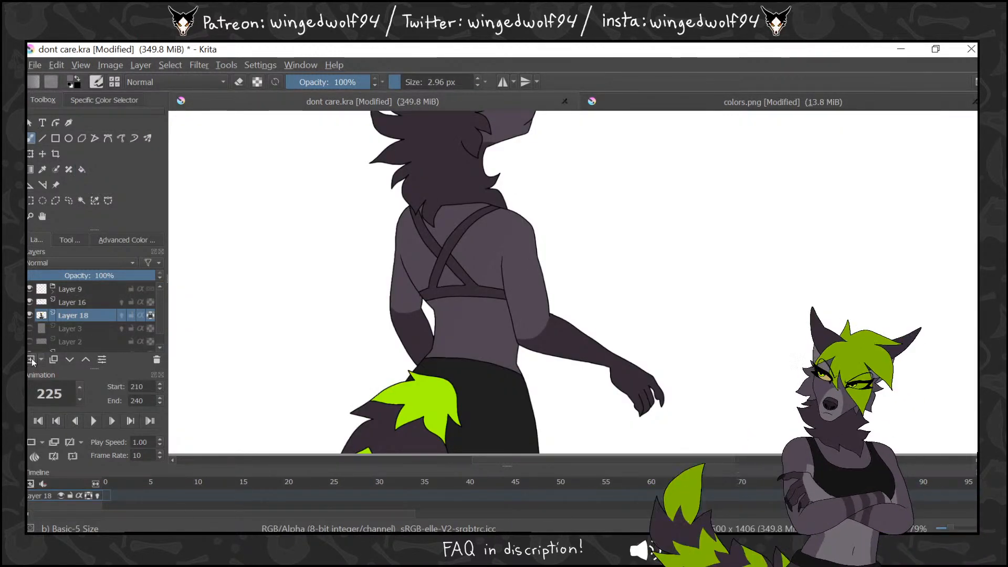
{"action": "left_click_drag", "start_coordinate": [409, 511], "coordinate": [971, 513]}
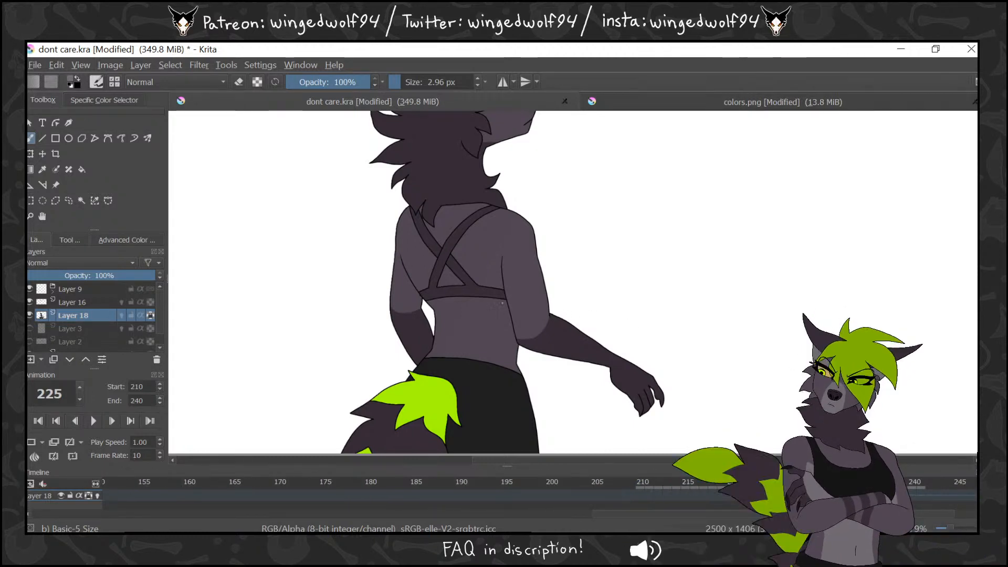
{"action": "left_click", "coordinate": [31, 359]}
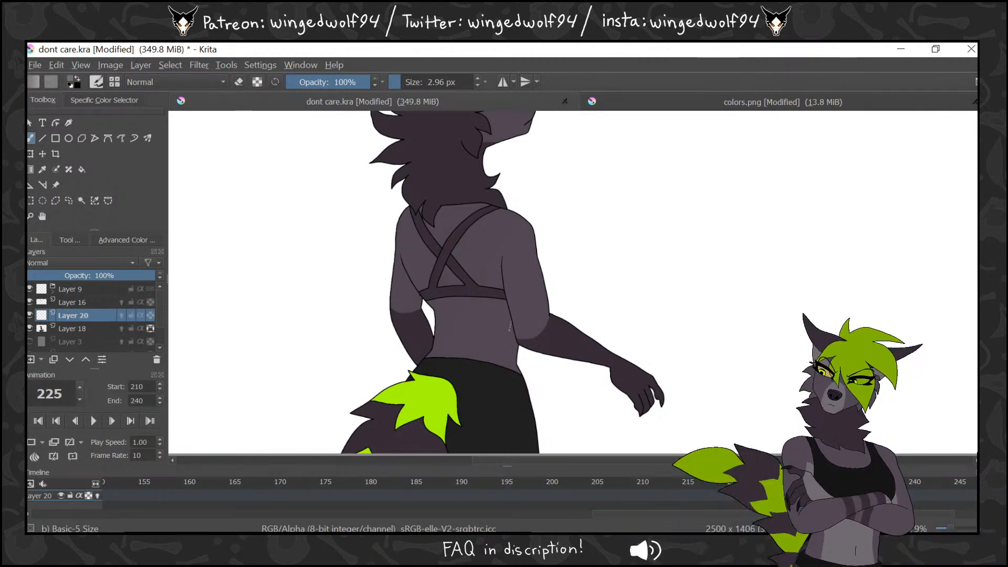
{"action": "left_click_drag", "start_coordinate": [509, 324], "coordinate": [505, 349]}
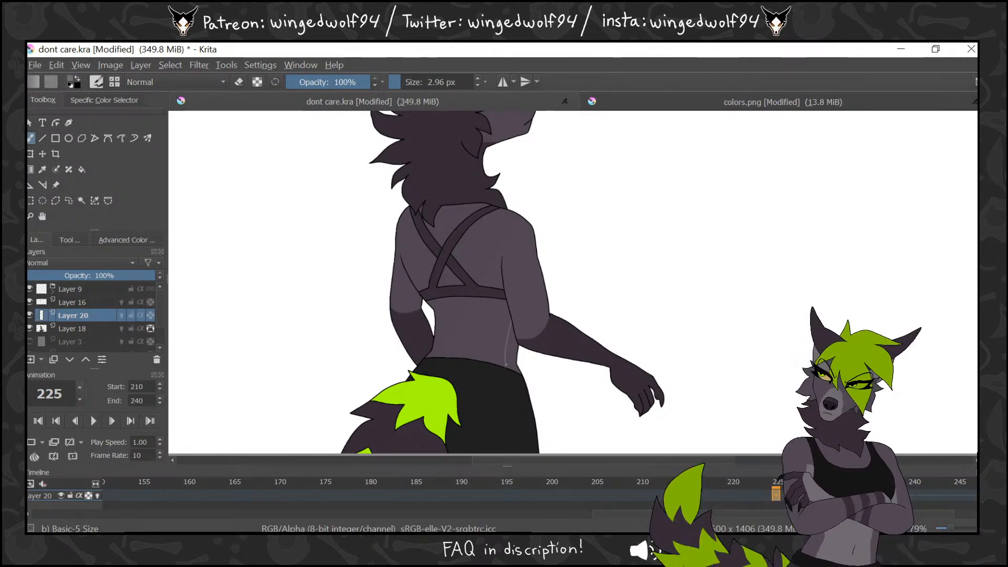
Set brush smoothing to None and redraw the light line along the side of the waist on frame 225
{"action": "left_click", "coordinate": [69, 240]}
{"action": "left_click", "coordinate": [121, 267]}
{"action": "left_click", "coordinate": [112, 246]}
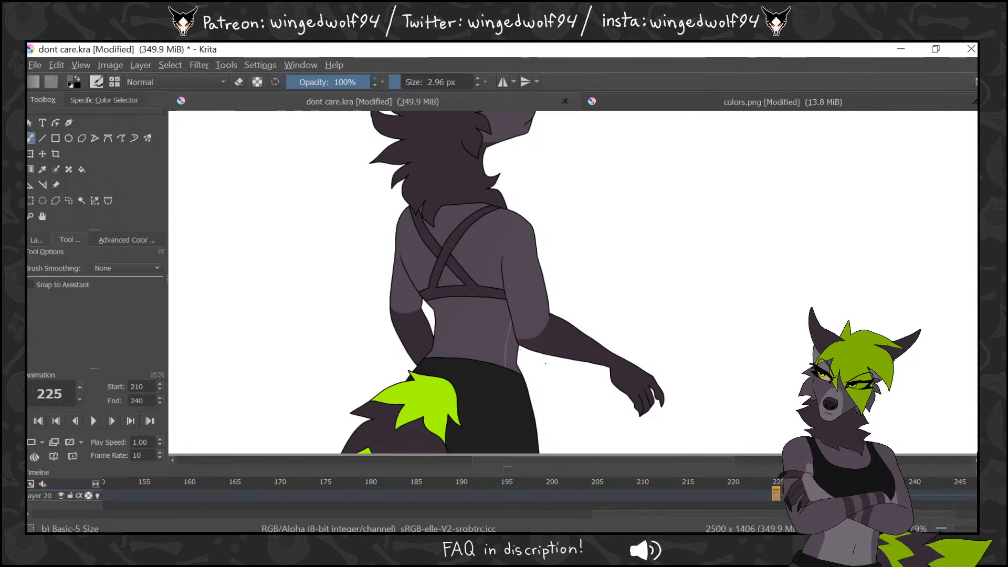
{"action": "left_click_drag", "start_coordinate": [511, 328], "coordinate": [503, 356]}
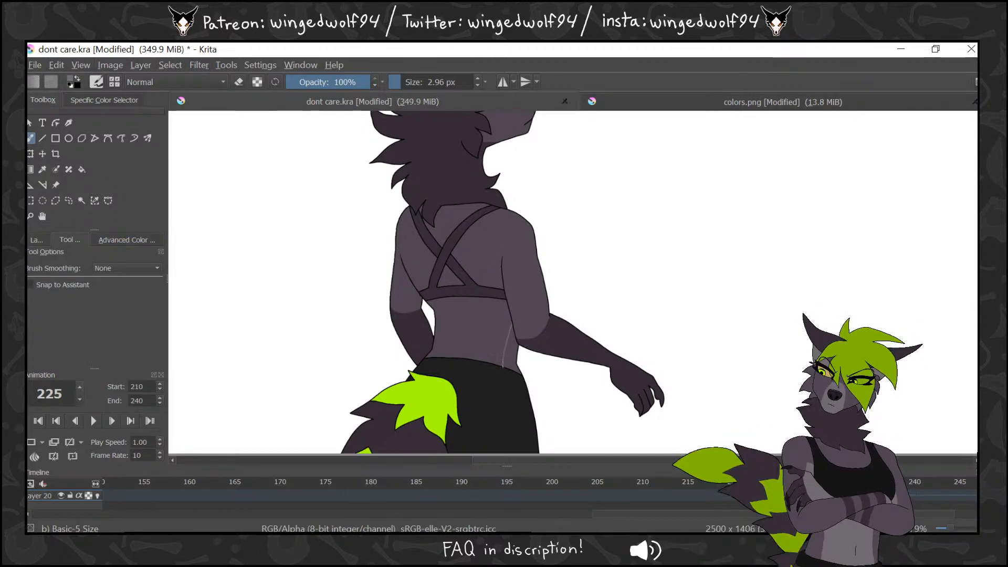
Draw the same light line from the top's hem to the waistband on Layer 20 for frames 226, 227 and 228
{"action": "key", "text": "period"}
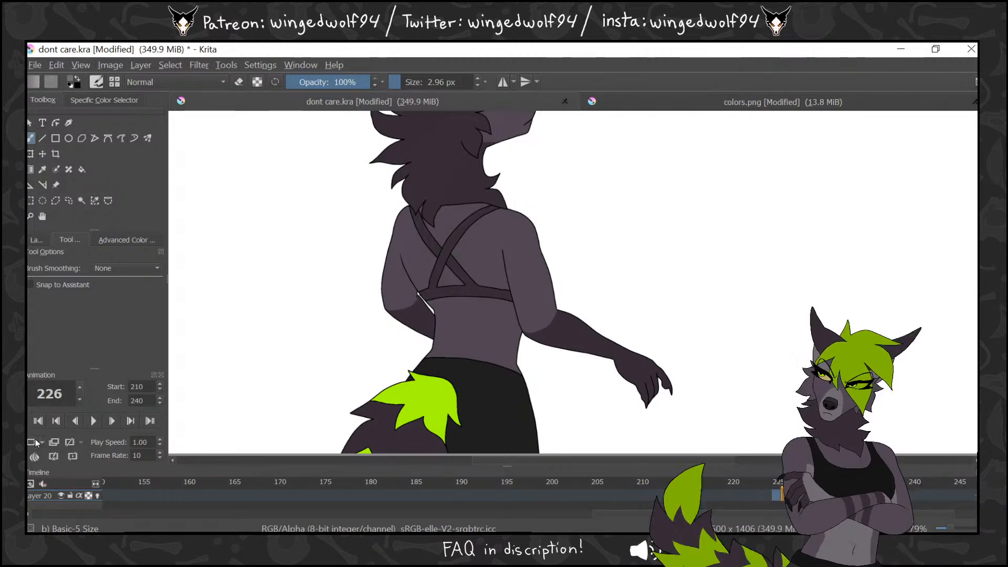
{"action": "key", "text": "comma"}
{"action": "key", "text": "period"}
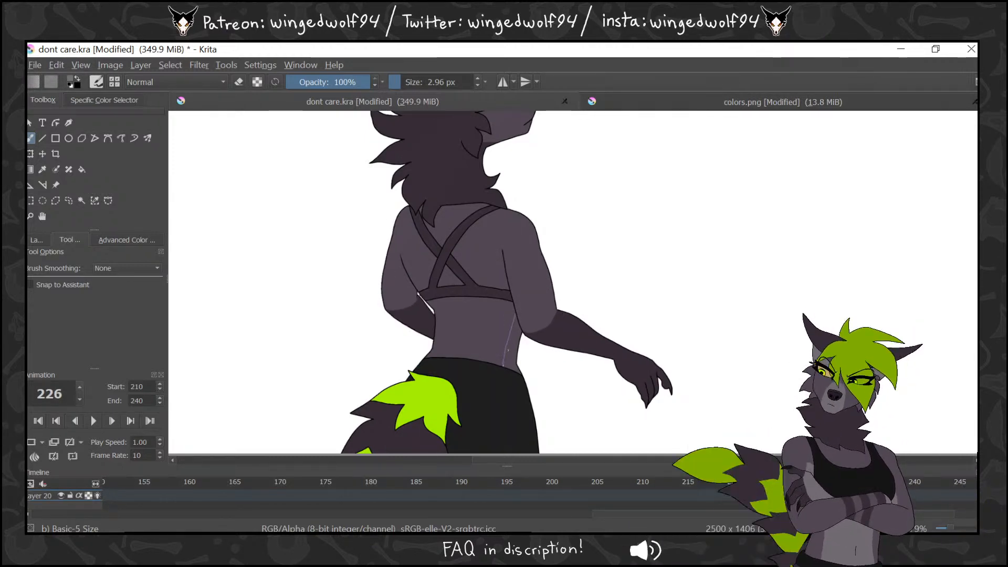
{"action": "key", "text": "period"}
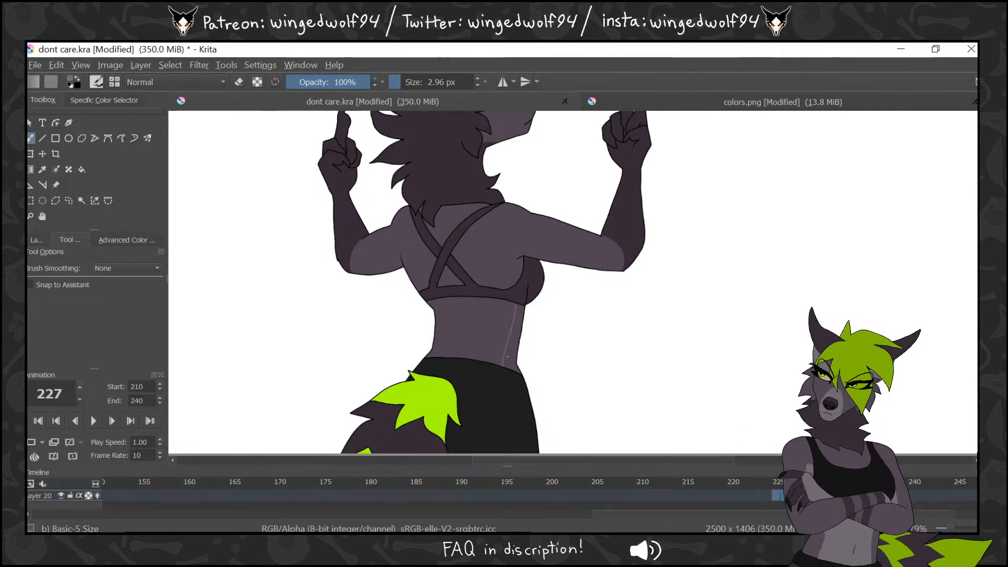
{"action": "key", "text": "period"}
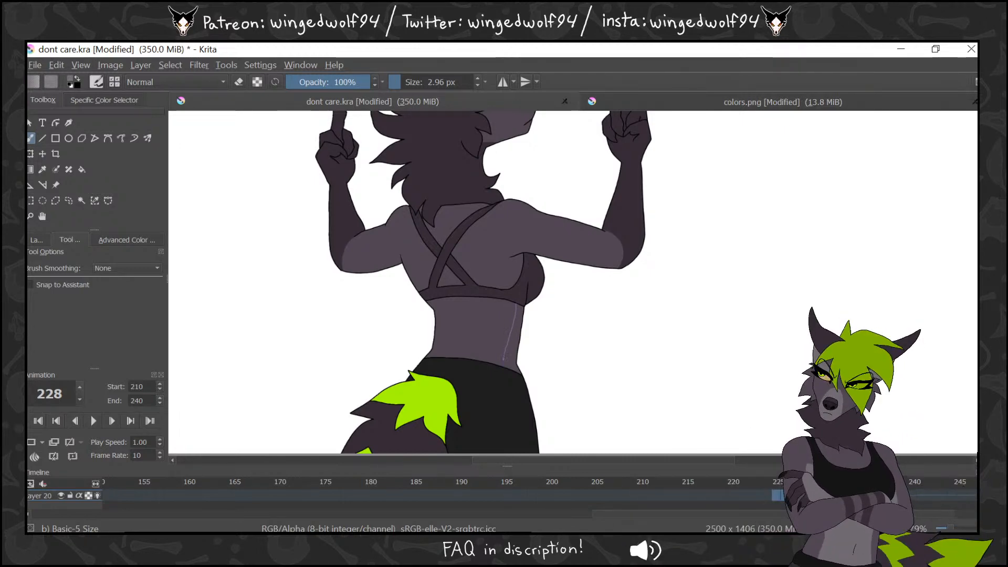
Fill the narrow strip between the light line and the waist's outer edge with light grey on frames 225 to 228
{"action": "left_click", "coordinate": [81, 171]}
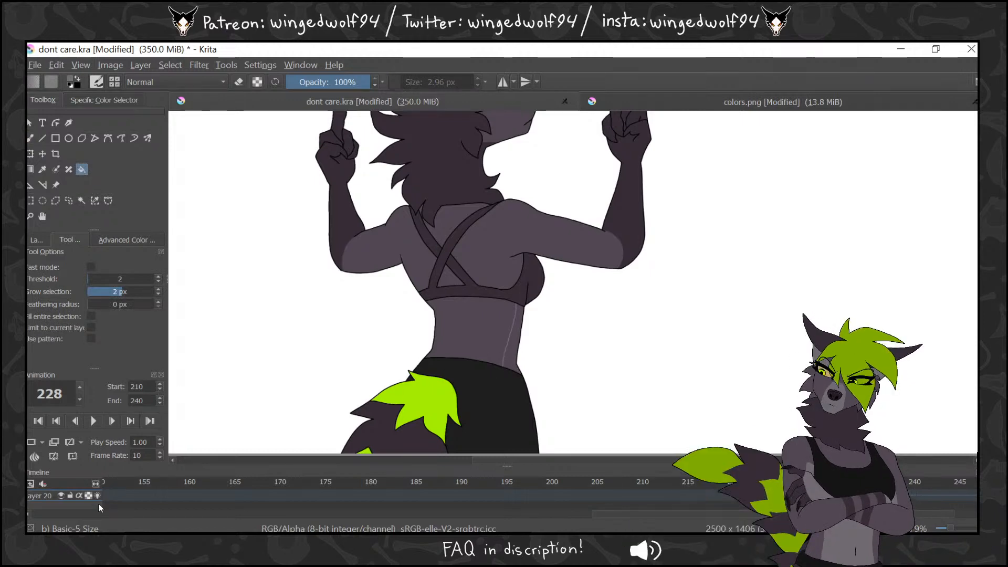
{"action": "key", "text": "Left"}
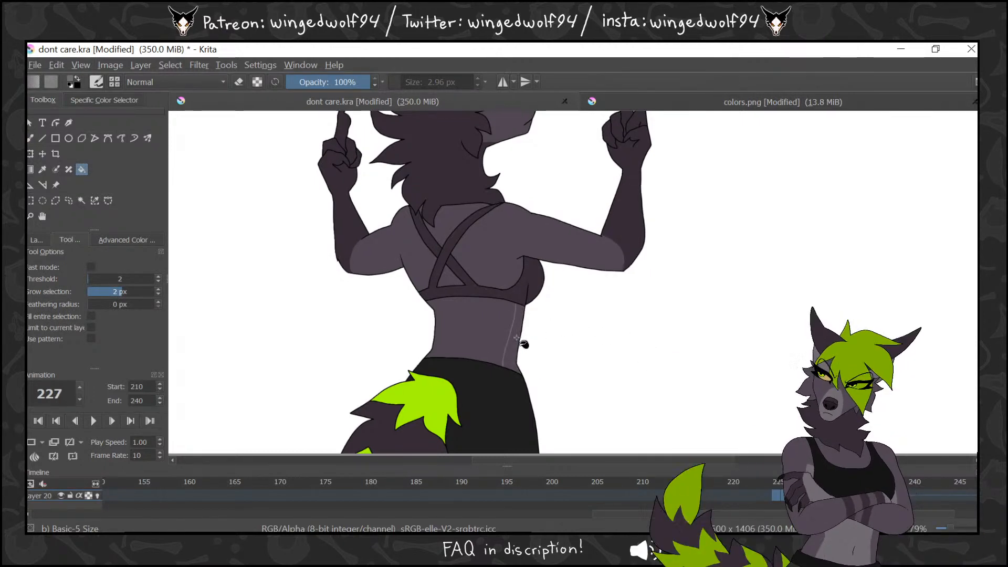
{"action": "key", "text": "Left"}
{"action": "key", "text": "Left"}
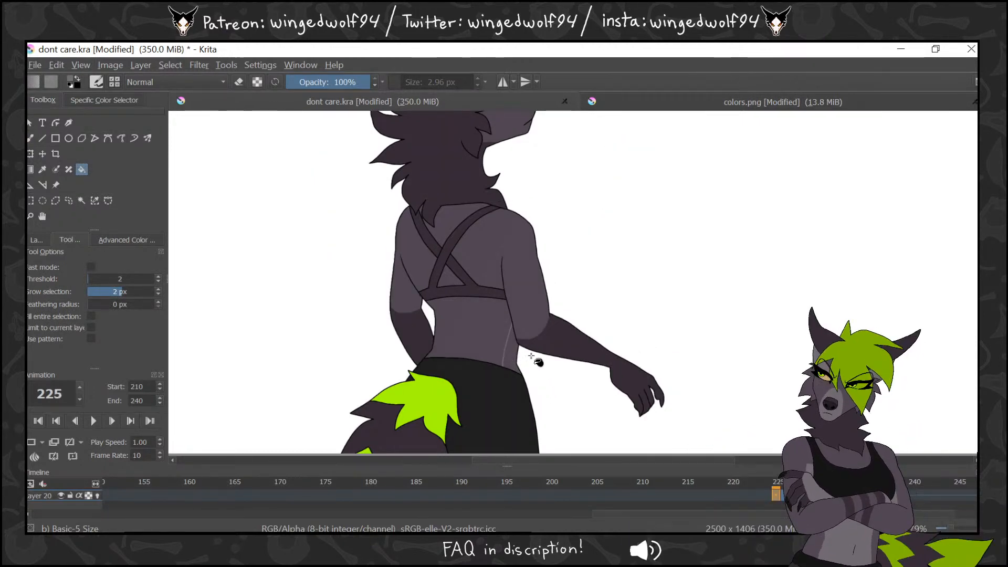
{"action": "key", "text": "Left"}
{"action": "key", "text": "Right"}
{"action": "key", "text": "Right"}
{"action": "key", "text": "Right"}
{"action": "key", "text": "Right"}
{"action": "key", "text": "Right"}
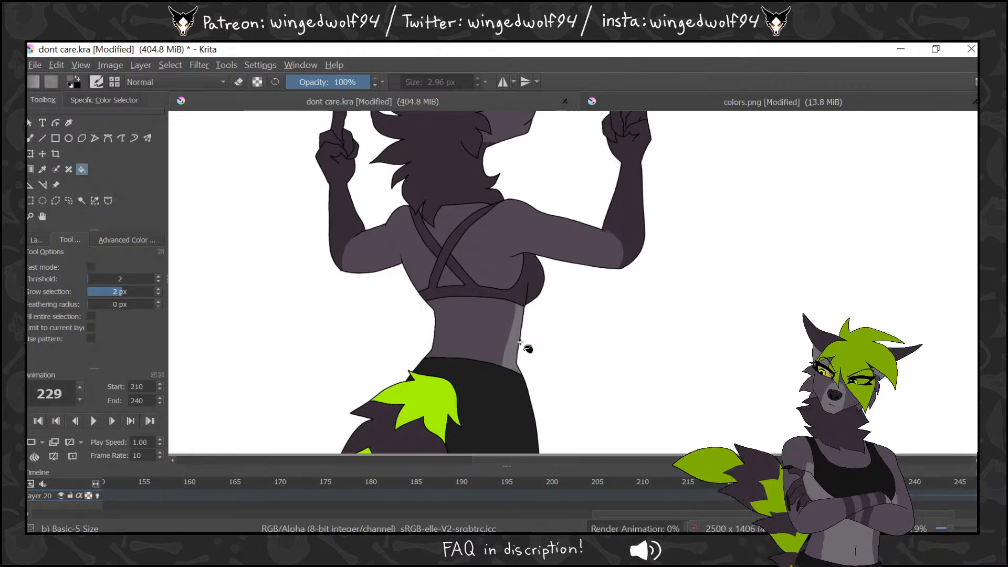
Examine the filled waist strip by stepping back and forth through frames 225 to 229
{"action": "key", "text": "Left"}
{"action": "key", "text": "Left"}
{"action": "key", "text": "Left"}
{"action": "key", "text": "Left"}
{"action": "key", "text": "Right"}
{"action": "key", "text": "Right"}
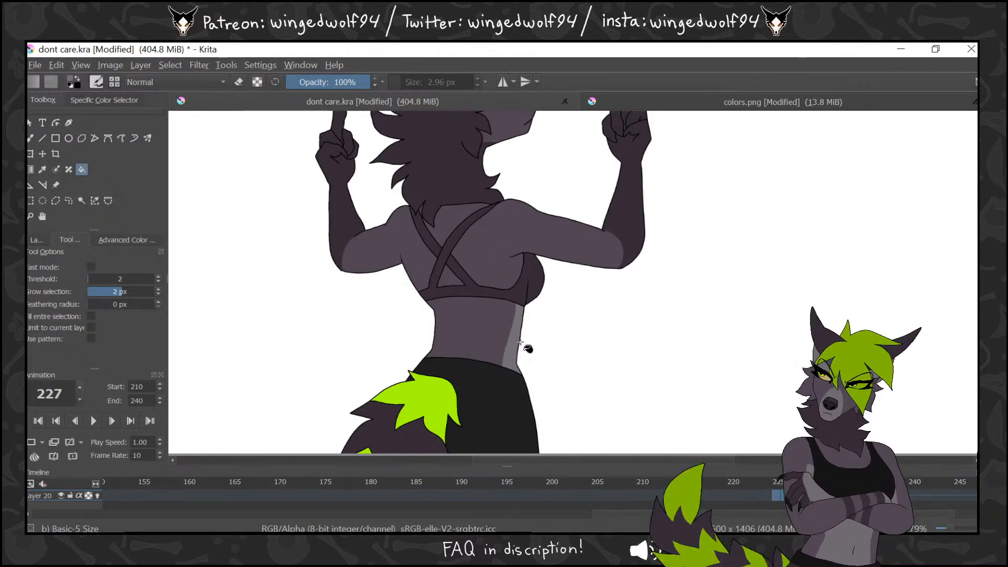
{"action": "key", "text": "Left"}
{"action": "key", "text": "Left"}
{"action": "mouse_move", "coordinate": [976, 293]}
{"action": "left_mouse_down"}
{"action": "mouse_move", "coordinate": [976, 276]}
{"action": "mouse_move", "coordinate": [976, 289]}
{"action": "left_mouse_up"}
{"action": "key", "text": "Right"}
{"action": "key", "text": "Right"}
{"action": "key", "text": "Right"}
{"action": "key", "text": "Right"}
{"action": "key", "text": "Left"}
{"action": "key", "text": "Left"}
{"action": "key", "text": "Left"}
{"action": "key", "text": "Left"}
{"action": "key", "text": "Left"}
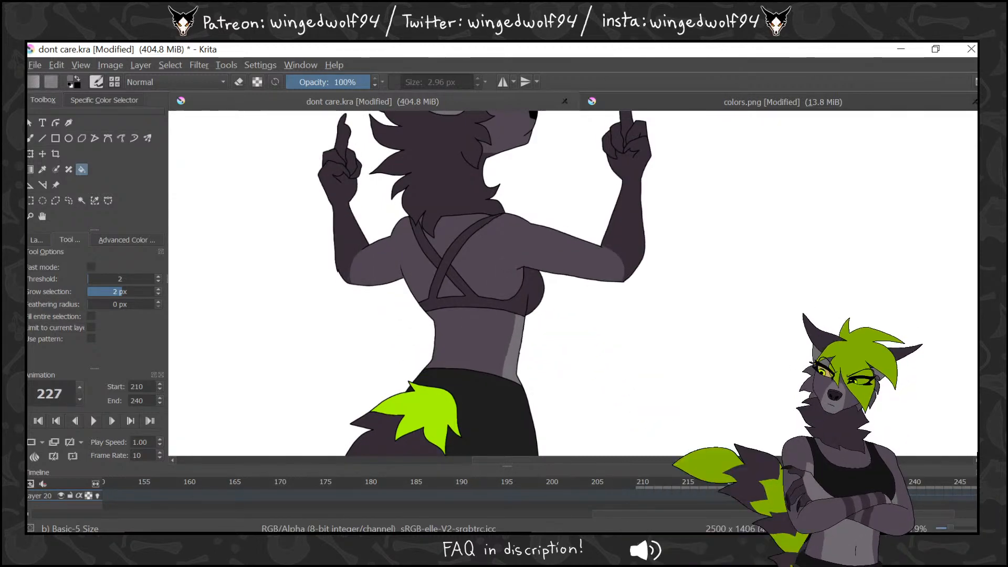
{"action": "key", "text": "Right"}
{"action": "key", "text": "Right"}
{"action": "key", "text": "Right"}
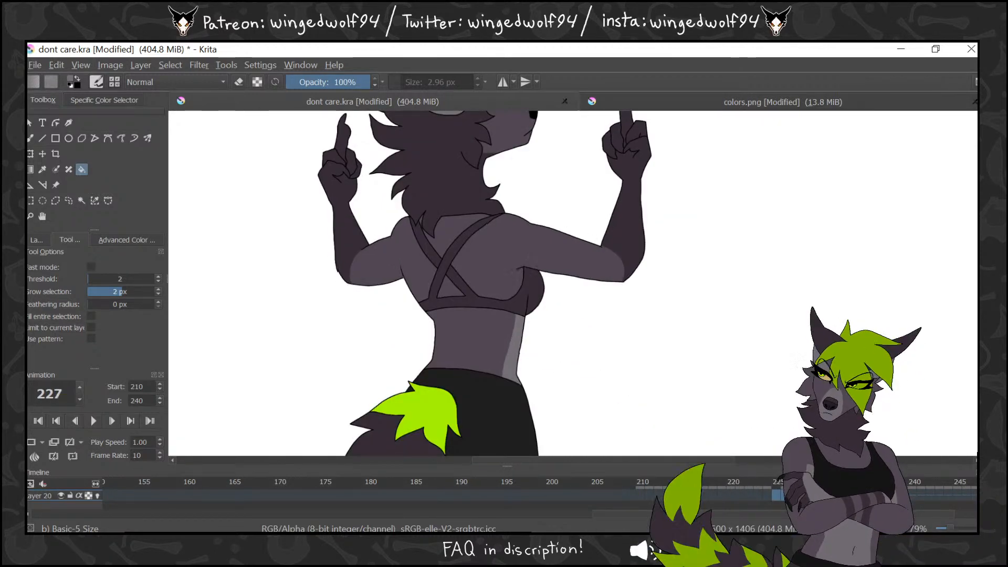
{"action": "key", "text": "Left"}
{"action": "key", "text": "Left"}
{"action": "key", "text": "Left"}
{"action": "key", "text": "Right"}
{"action": "key", "text": "Right"}
{"action": "key", "text": "Right"}
{"action": "key", "text": "Left"}
{"action": "key", "text": "Left"}
{"action": "key", "text": "Left"}
{"action": "key", "text": "Left"}
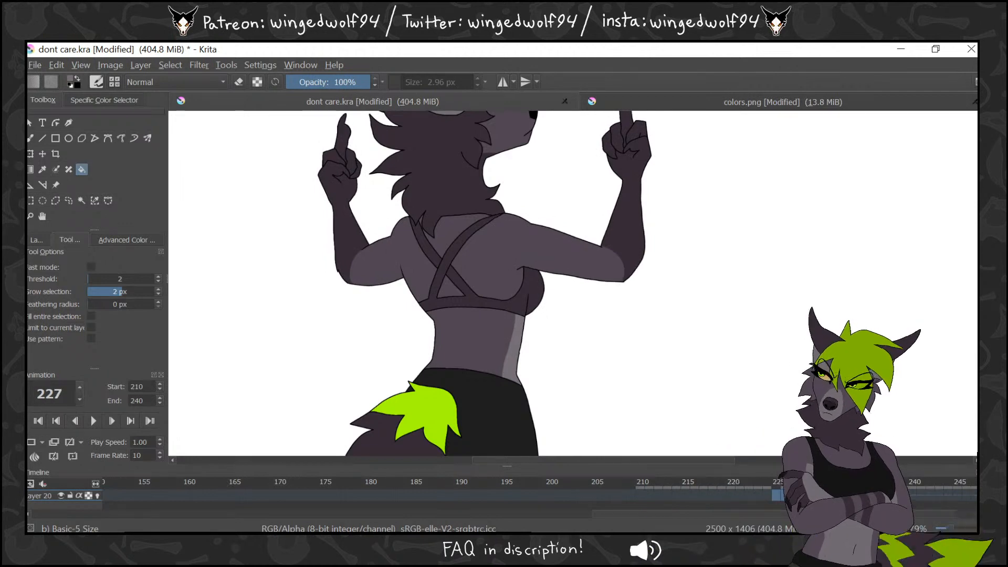
{"action": "key", "text": "Right"}
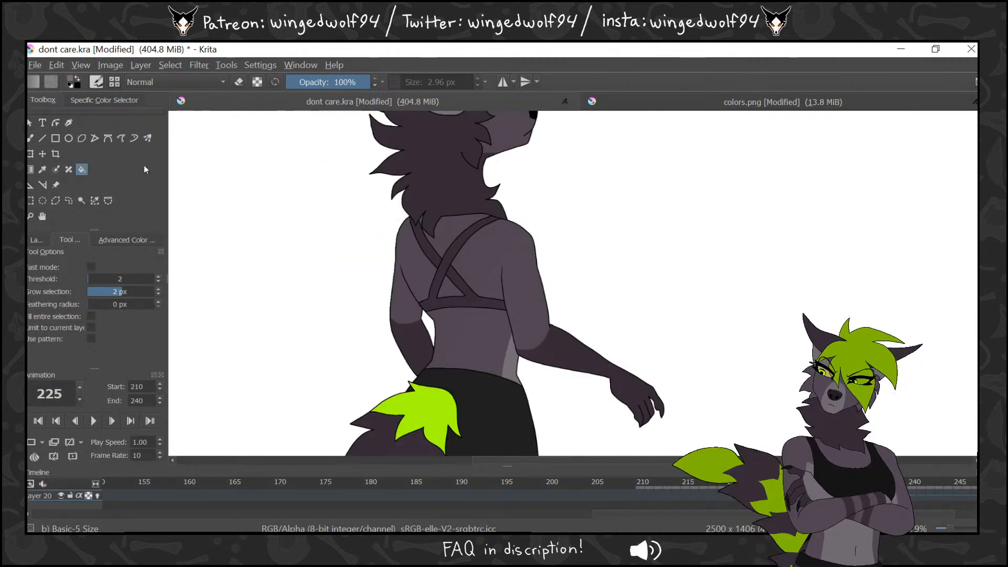
Fill the crossed straps and body of the top with near-black grey on Layer 20 for frames 225 to 228
{"action": "left_click", "coordinate": [654, 101]}
{"action": "left_click", "coordinate": [501, 101]}
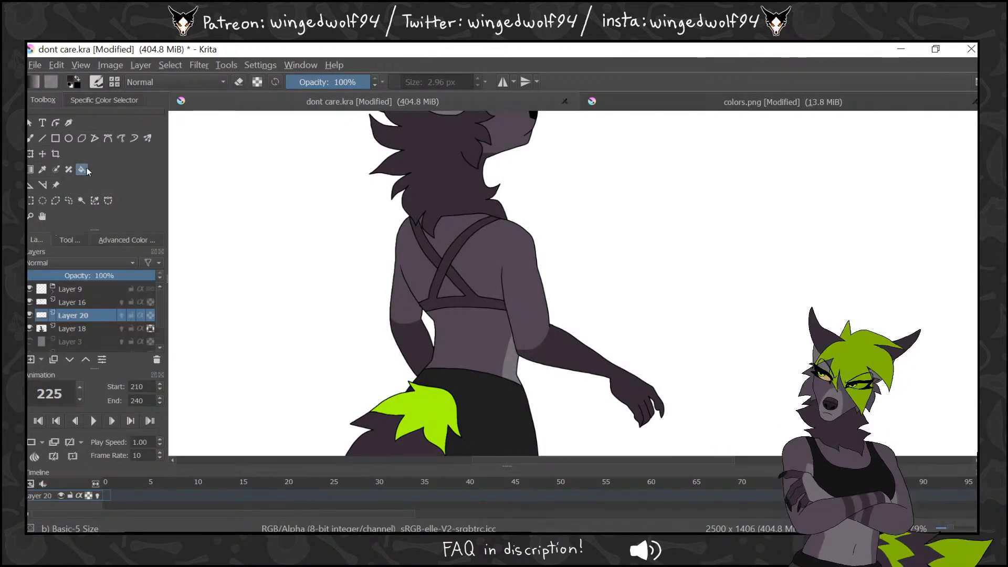
{"action": "left_click_drag", "start_coordinate": [406, 521], "coordinate": [958, 519]}
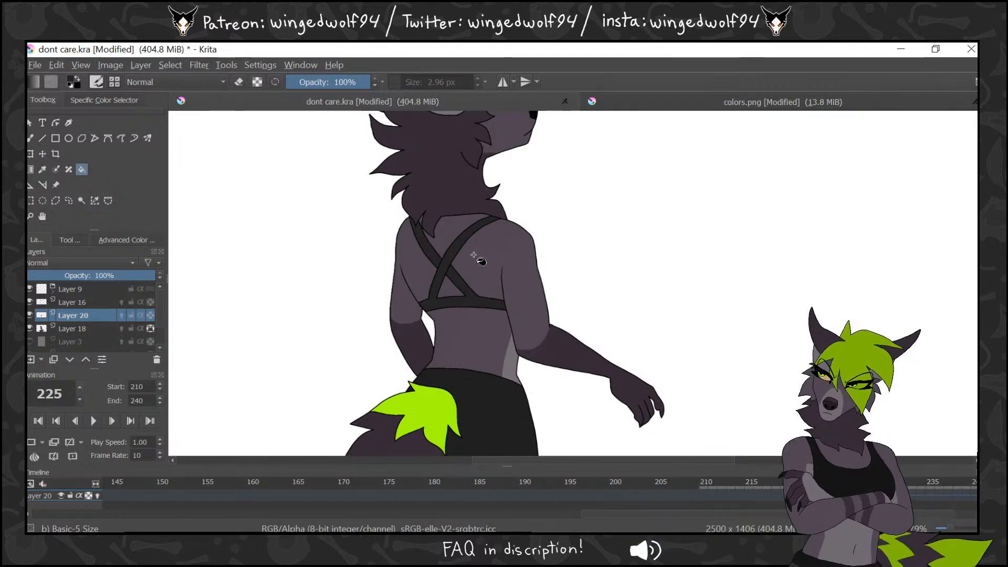
{"action": "key", "text": "period"}
{"action": "key", "text": "period"}
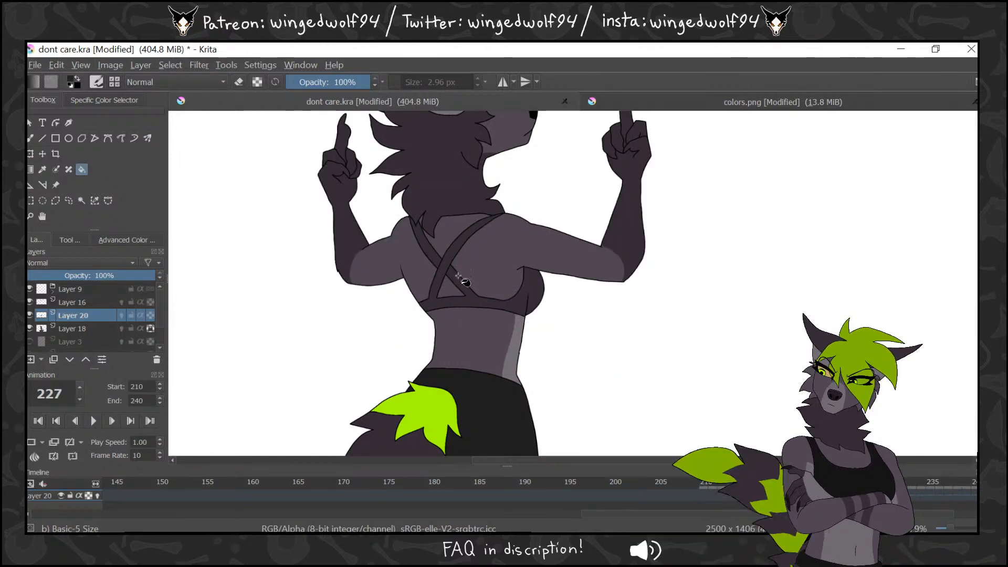
{"action": "key", "text": "period"}
{"action": "left_click", "coordinate": [429, 246]}
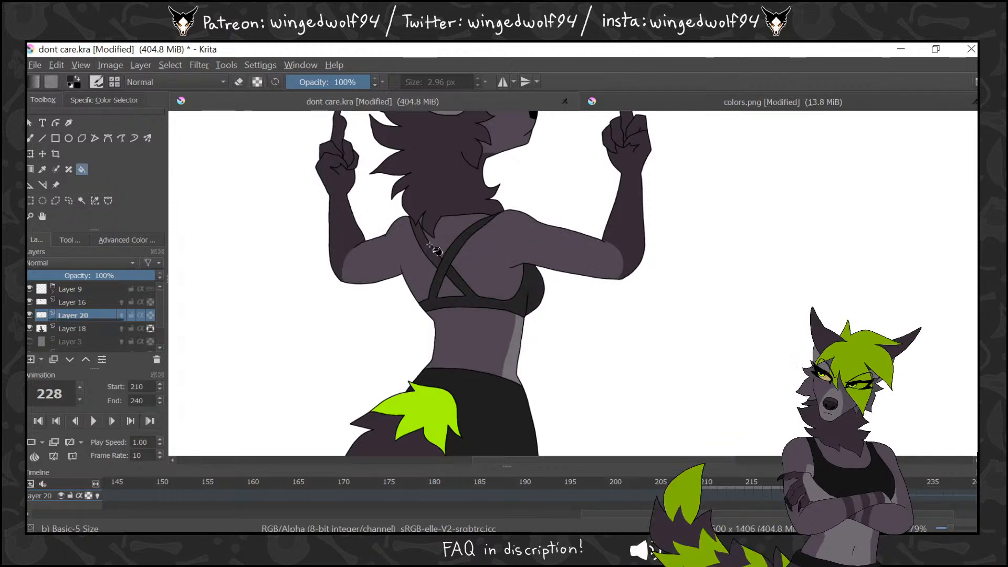
{"action": "key", "text": "period"}
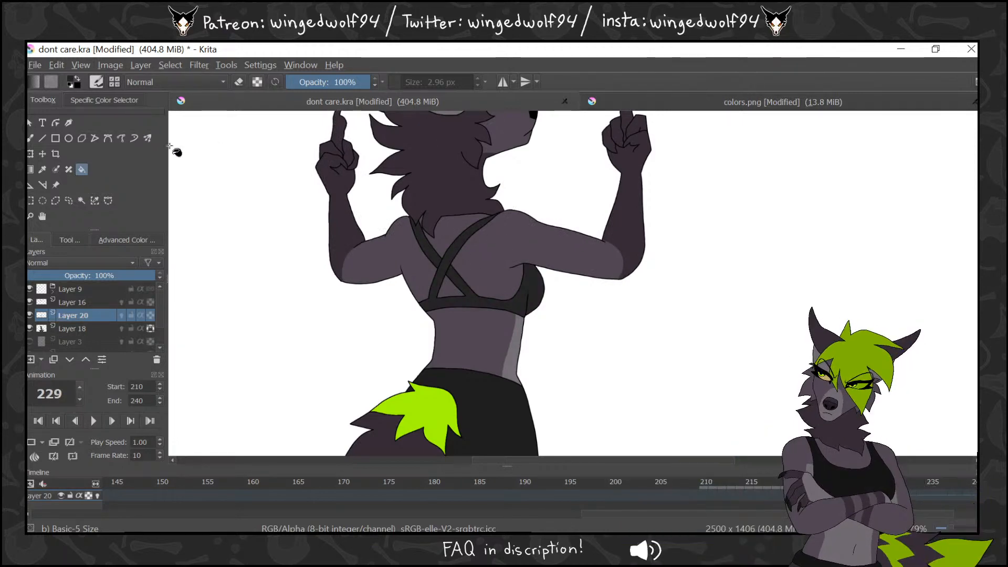
Select Layer 16 with the Freehand Brush and set the brush smoothing to Weighted
{"action": "left_click", "coordinate": [31, 138]}
{"action": "left_click", "coordinate": [91, 290]}
{"action": "left_click", "coordinate": [107, 302]}
{"action": "left_click", "coordinate": [122, 240]}
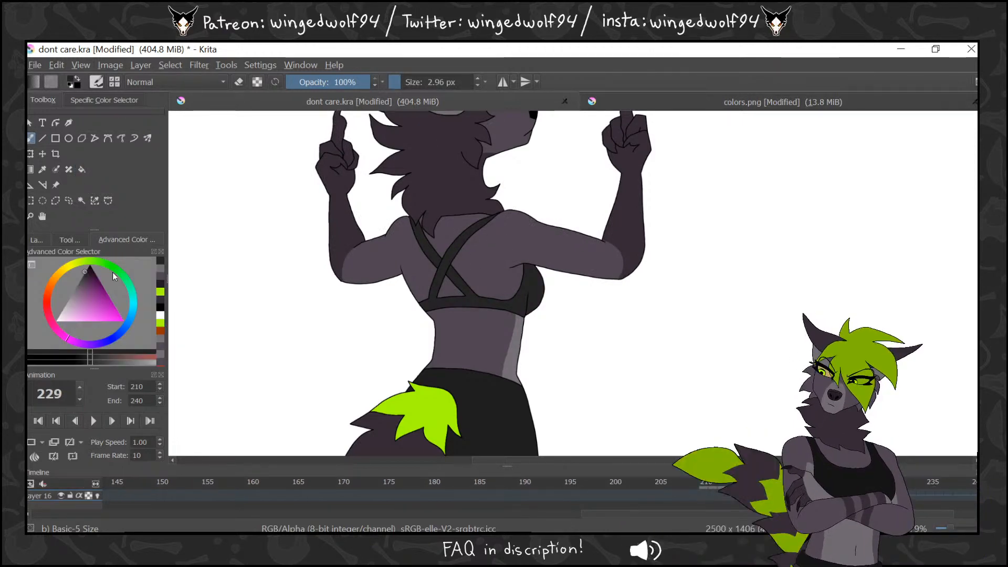
{"action": "left_click", "coordinate": [47, 239]}
{"action": "left_click", "coordinate": [77, 239]}
{"action": "left_click", "coordinate": [112, 264]}
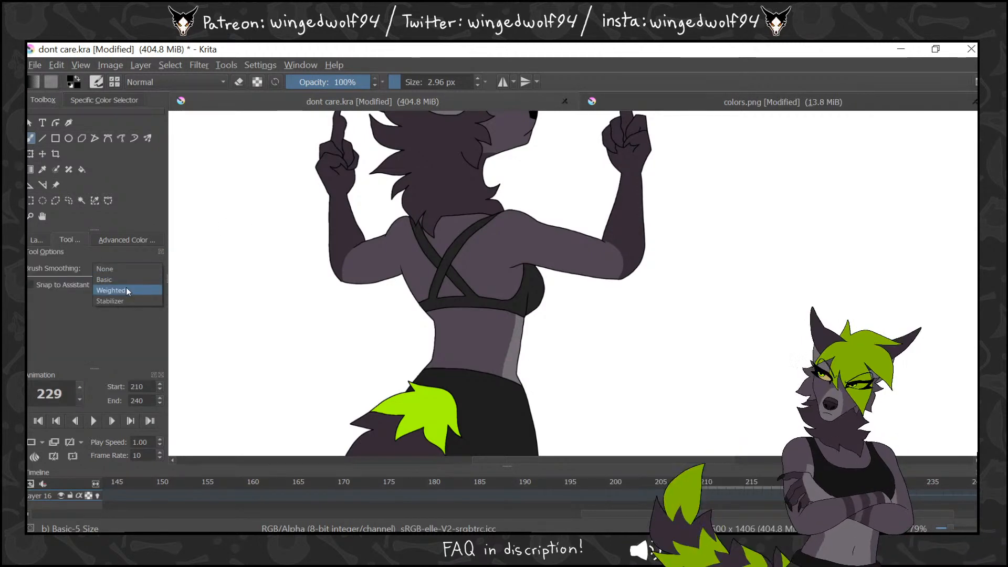
{"action": "left_click", "coordinate": [121, 287]}
{"action": "left_click", "coordinate": [36, 240]}
Draw a short dark spine line below the top on a new layer from frame 225 and merge the layer into Layer 16
{"action": "key", "text": "Left"}
{"action": "key", "text": "Left"}
{"action": "key", "text": "Left"}
{"action": "key", "text": "Left"}
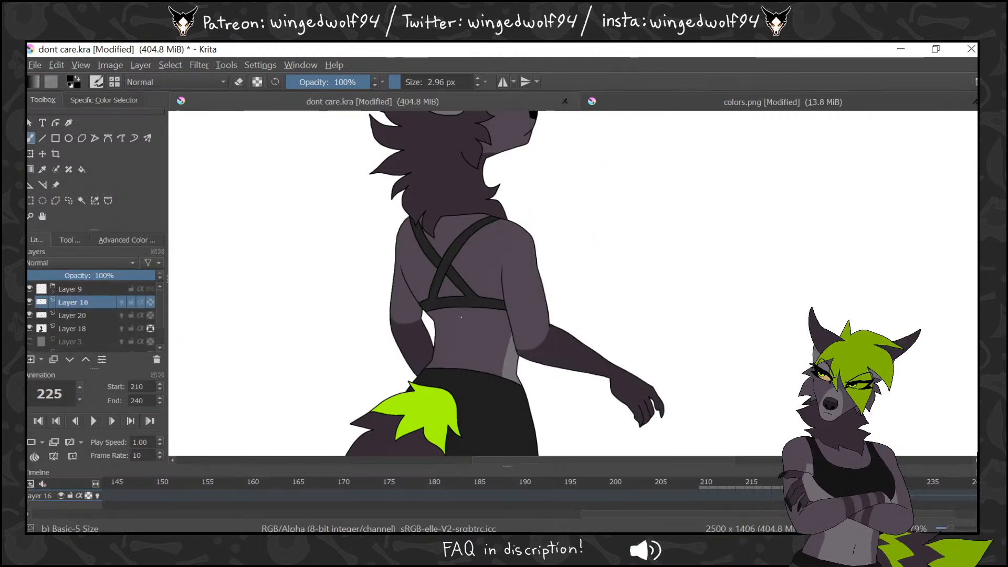
{"action": "left_click", "coordinate": [31, 359]}
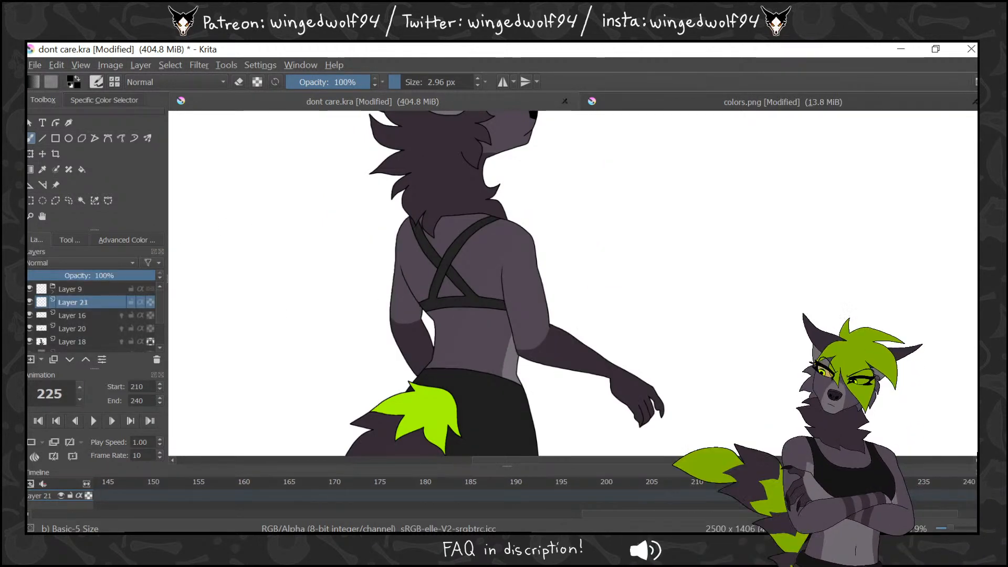
{"action": "left_click", "coordinate": [33, 443]}
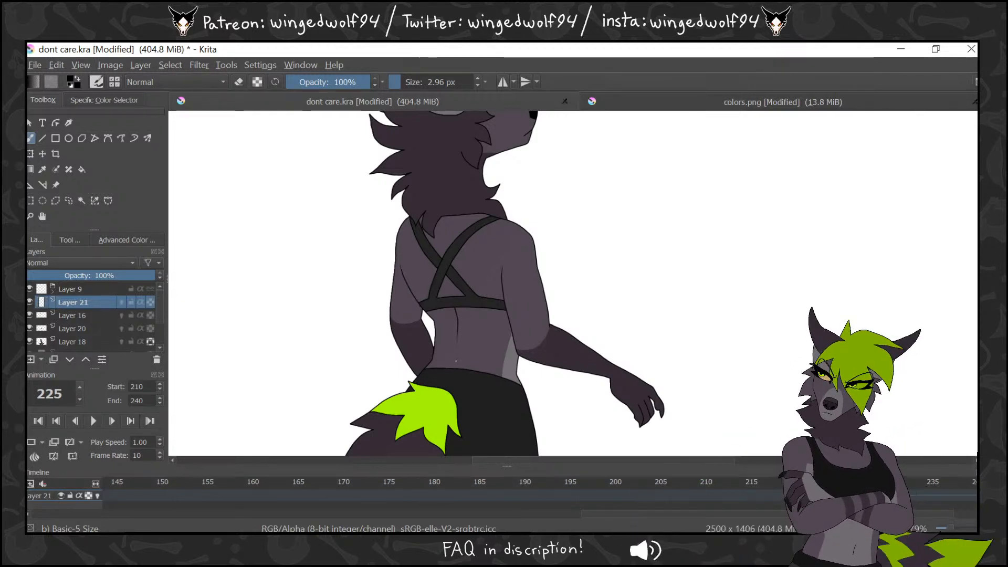
{"action": "key", "text": "period"}
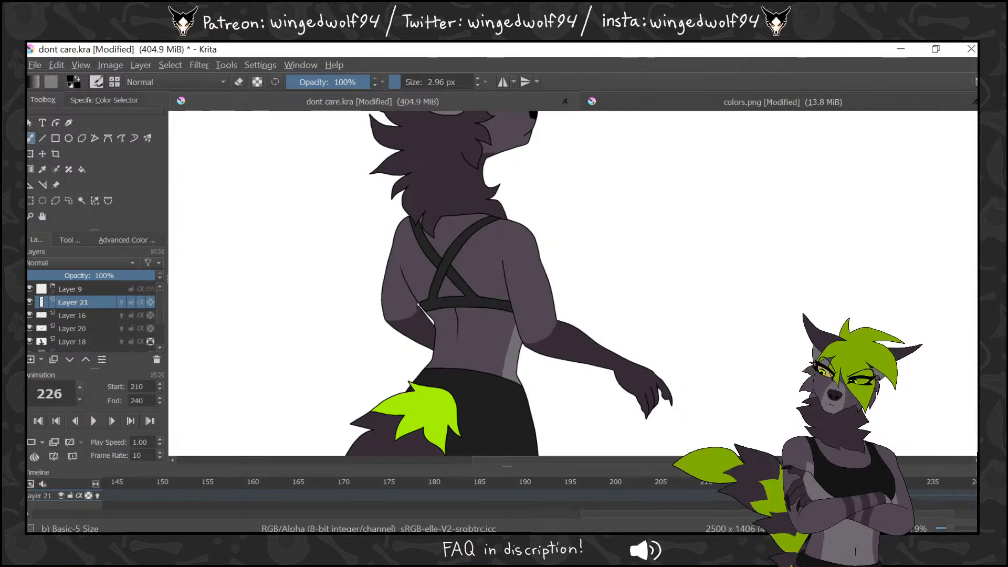
{"action": "key", "text": "period"}
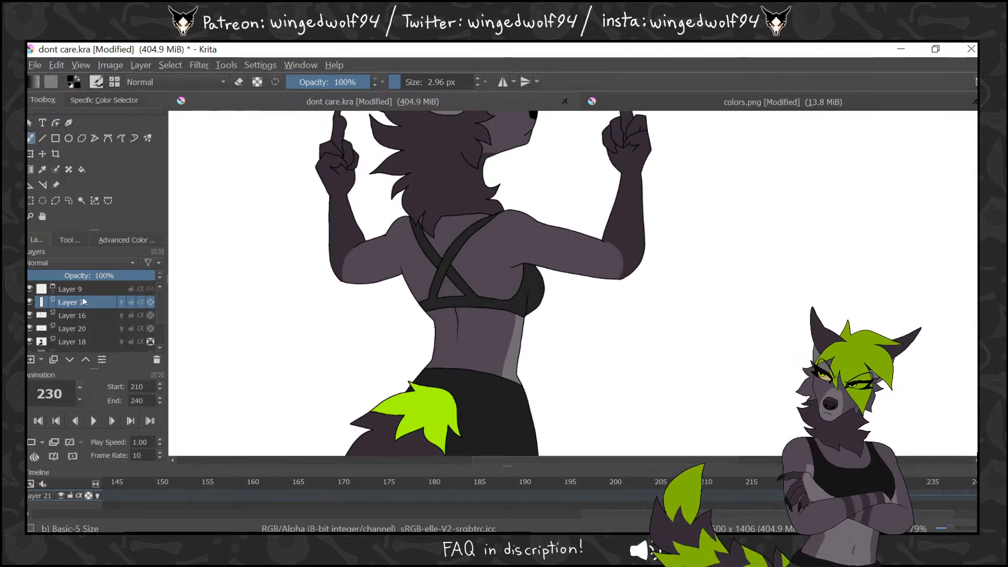
{"action": "key", "text": "ctrl+e"}
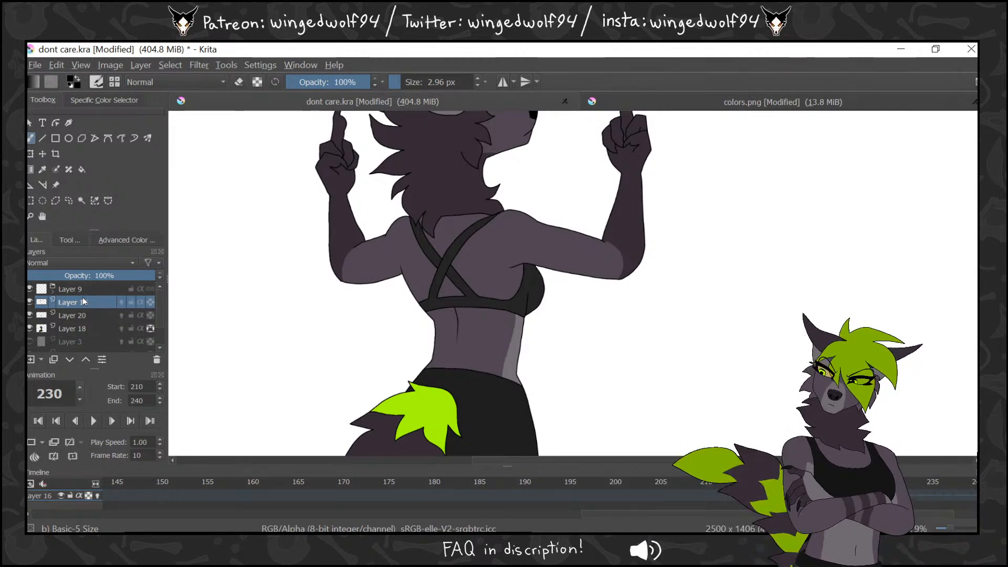
Examine the whole character on frames 230 and 225 and compare it with the colors.png reference
{"action": "left_click", "coordinate": [31, 216]}
{"action": "right_click", "coordinate": [659, 344]}
{"action": "right_click", "coordinate": [659, 344]}
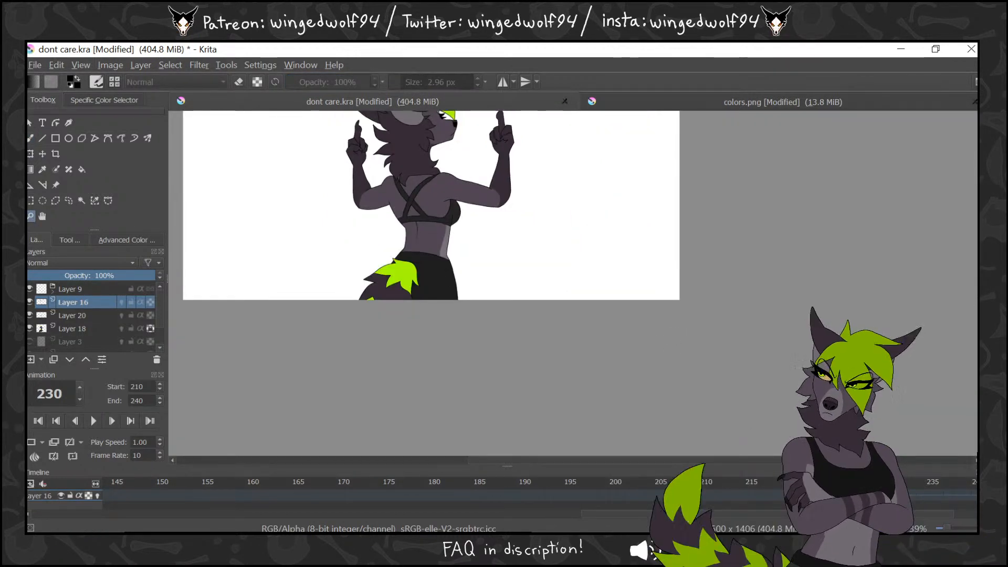
{"action": "left_click_drag", "start_coordinate": [982, 278], "coordinate": [982, 245]}
{"action": "left_click_drag", "start_coordinate": [328, 151], "coordinate": [624, 402]}
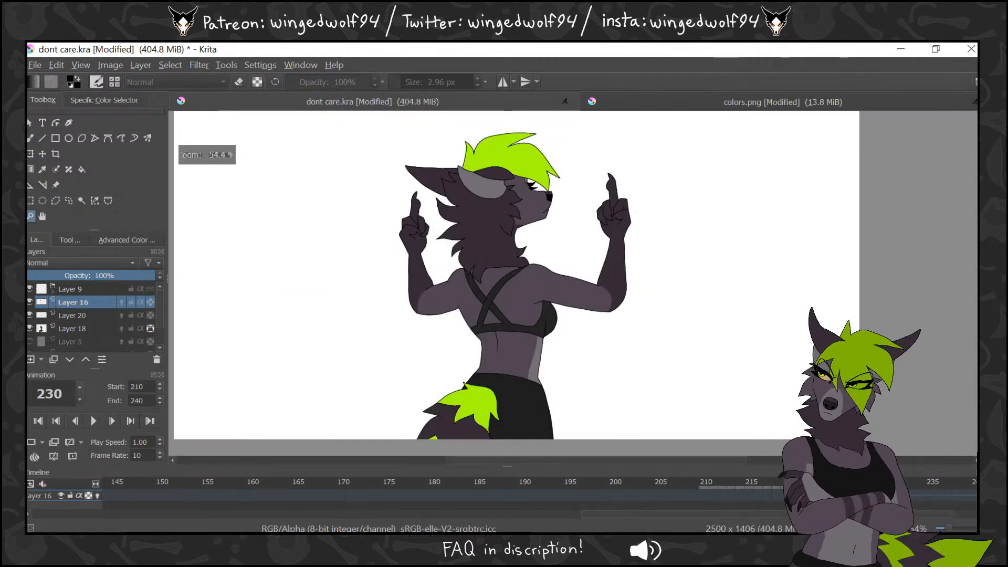
{"action": "left_click", "coordinate": [840, 495]}
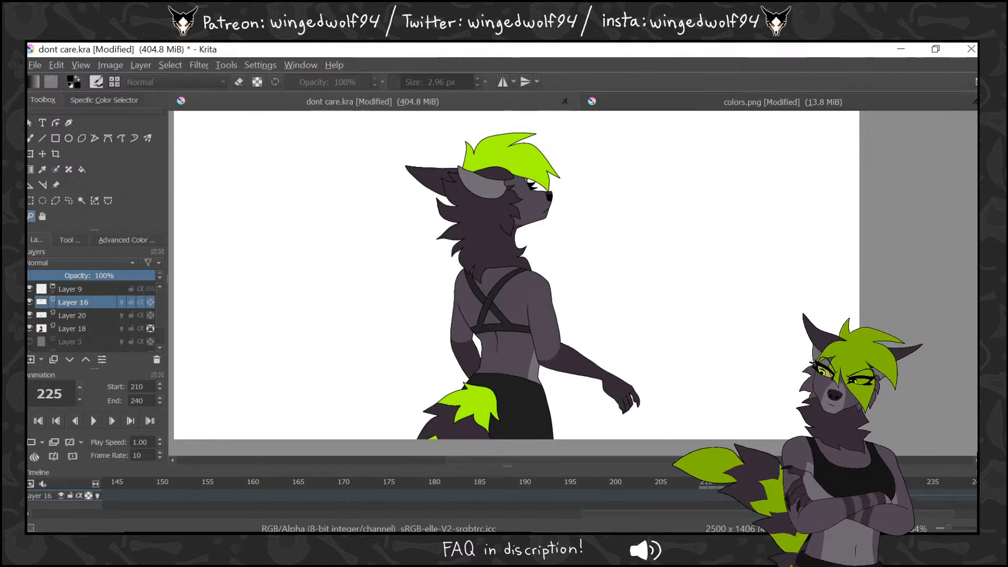
{"action": "left_click", "coordinate": [784, 94]}
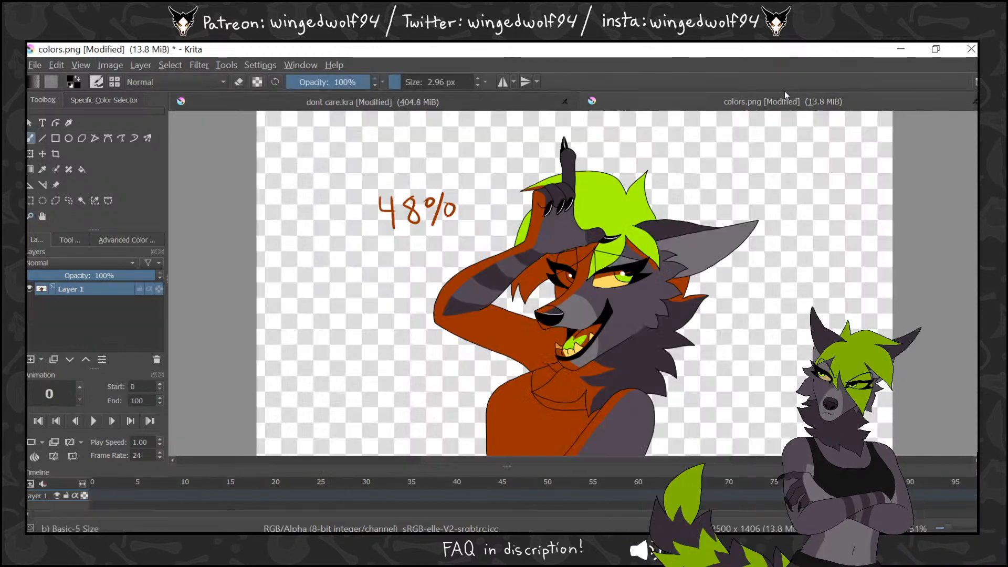
{"action": "key", "text": "ctrl+Tab"}
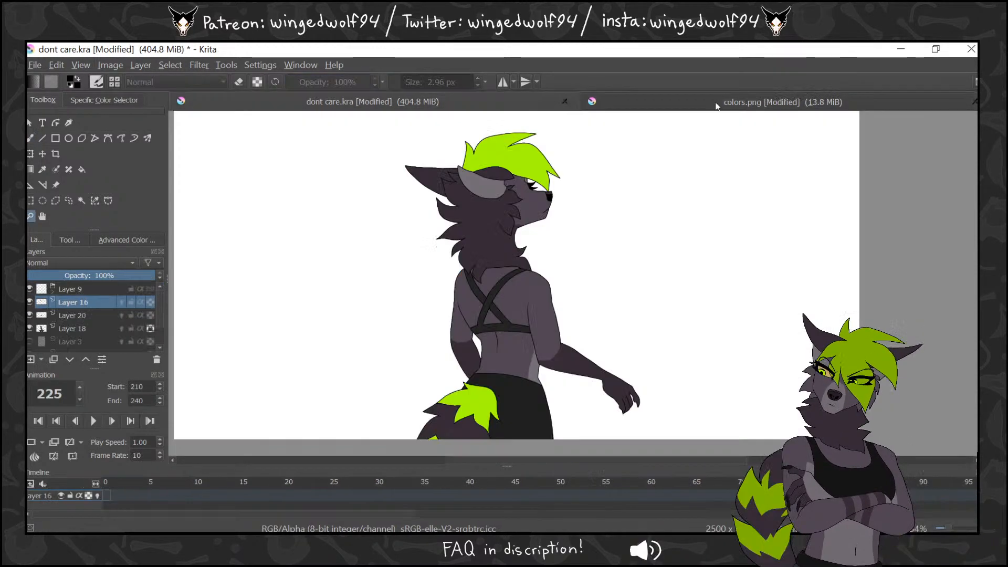
{"action": "left_click", "coordinate": [751, 103]}
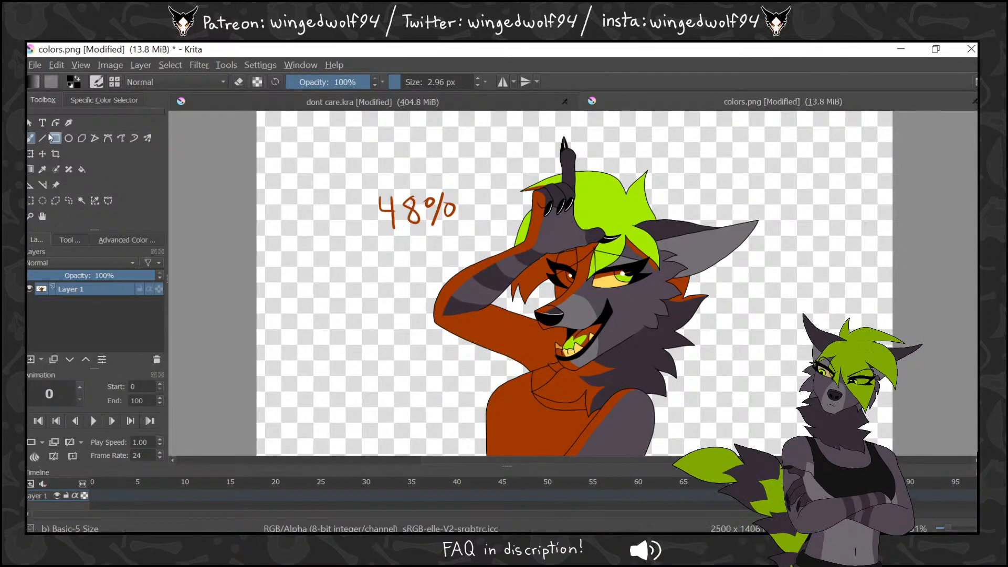
{"action": "left_click", "coordinate": [70, 240]}
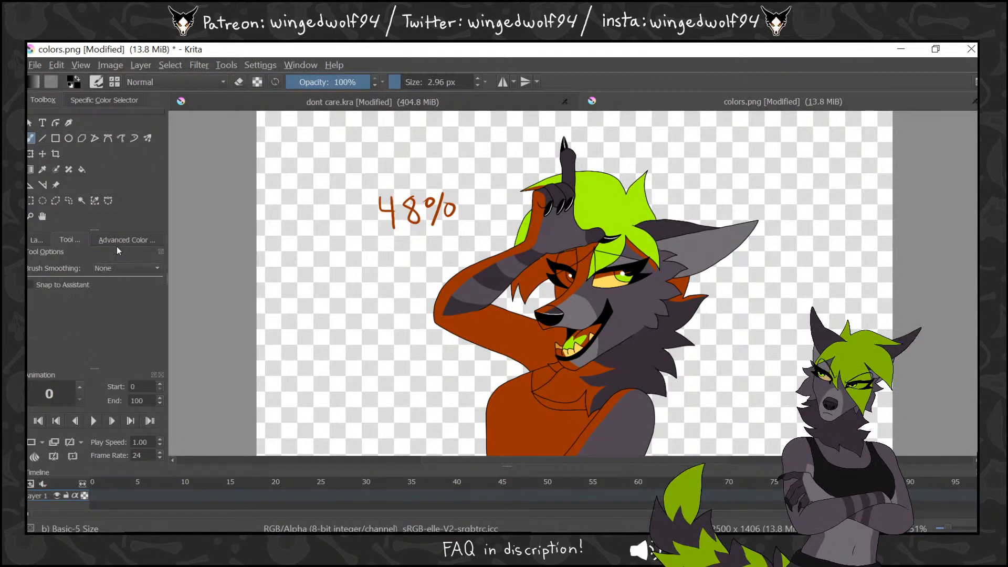
{"action": "left_click", "coordinate": [429, 102]}
{"action": "left_click", "coordinate": [48, 238]}
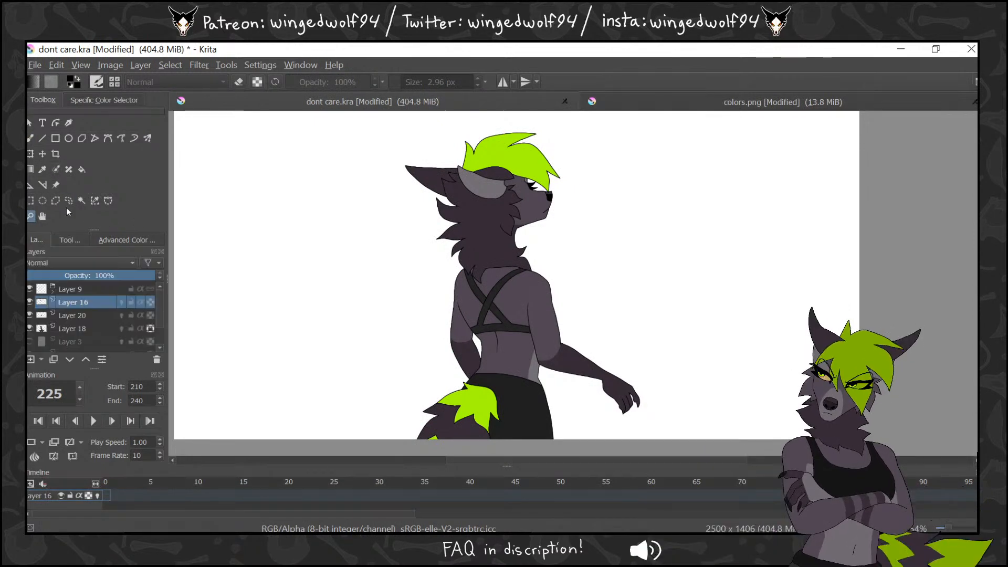
Test the brush with Weighted smoothing by scribbling beside the neck fur on frame 225, and undo the stroke
{"action": "left_click", "coordinate": [69, 202]}
{"action": "left_click", "coordinate": [31, 139]}
{"action": "left_click", "coordinate": [69, 239]}
{"action": "left_click", "coordinate": [112, 266]}
{"action": "left_click", "coordinate": [112, 267]}
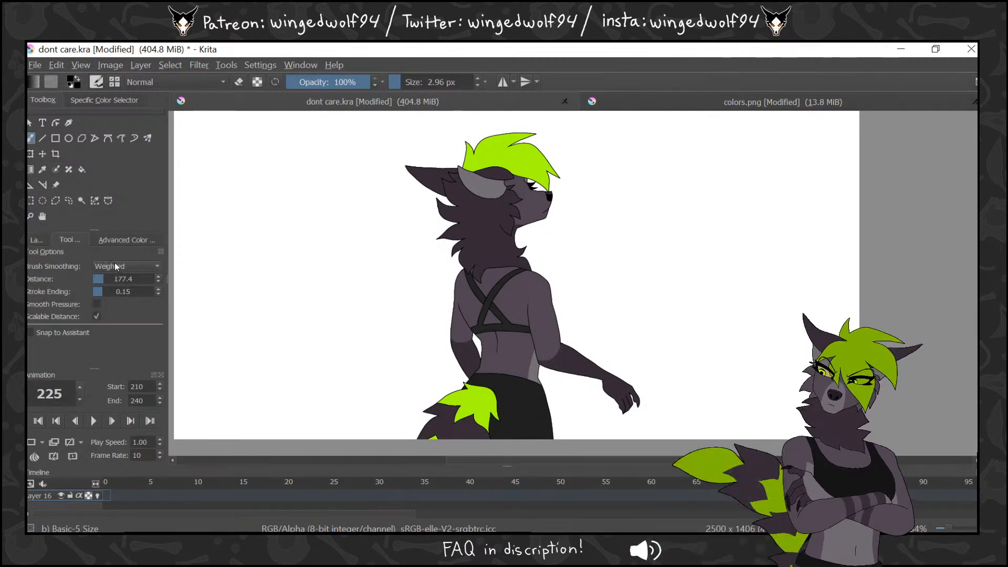
{"action": "mouse_move", "coordinate": [359, 216]}
{"action": "left_mouse_down"}
{"action": "mouse_move", "coordinate": [403, 252]}
{"action": "mouse_move", "coordinate": [410, 238]}
{"action": "mouse_move", "coordinate": [420, 256]}
{"action": "left_mouse_up"}
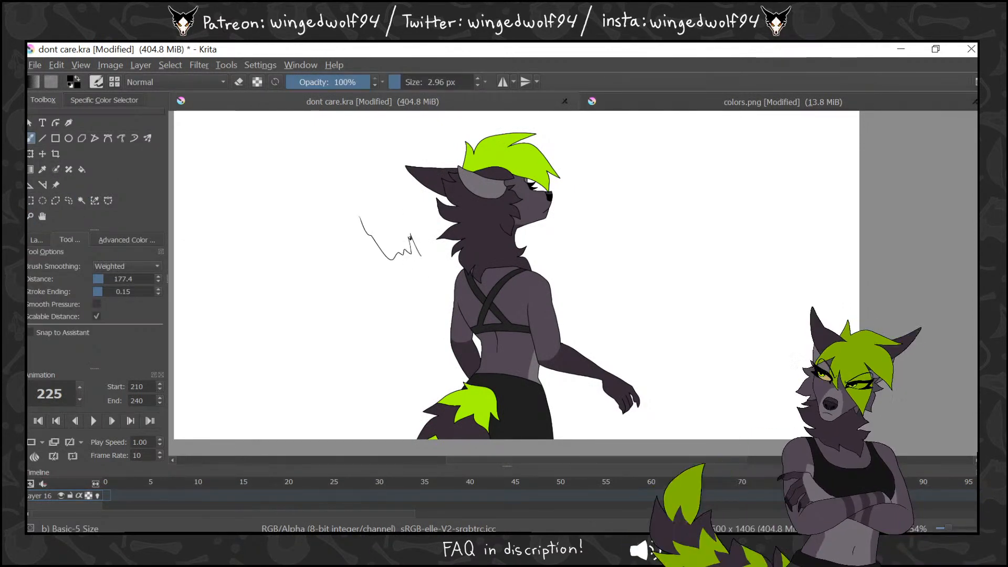
{"action": "key", "text": "ctrl+z"}
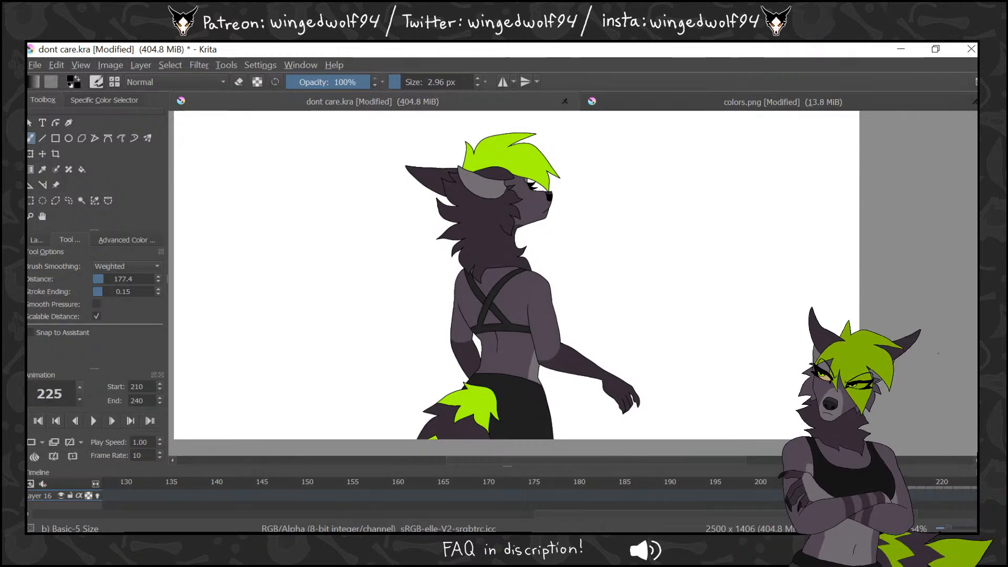
Save the animation as a new Krita document named finger in the LOSER folder
{"action": "left_click", "coordinate": [43, 65]}
{"action": "left_click", "coordinate": [58, 145]}
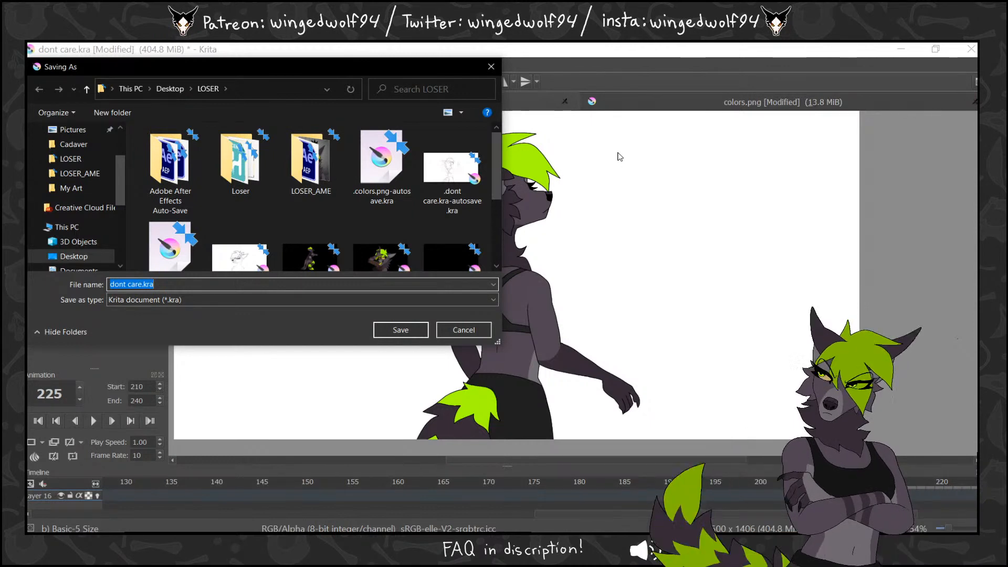
{"action": "type", "text": "finger"}
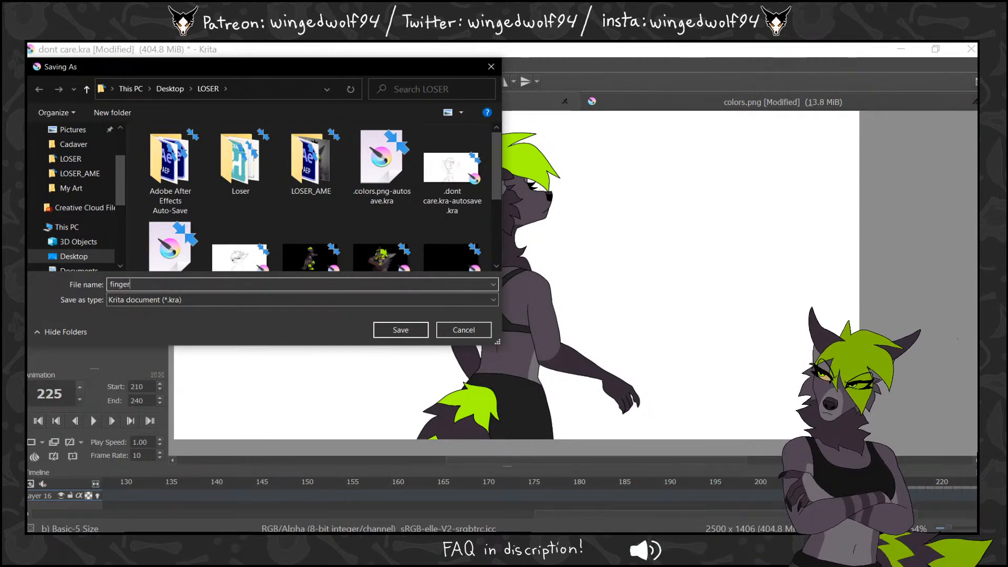
{"action": "left_click", "coordinate": [400, 331]}
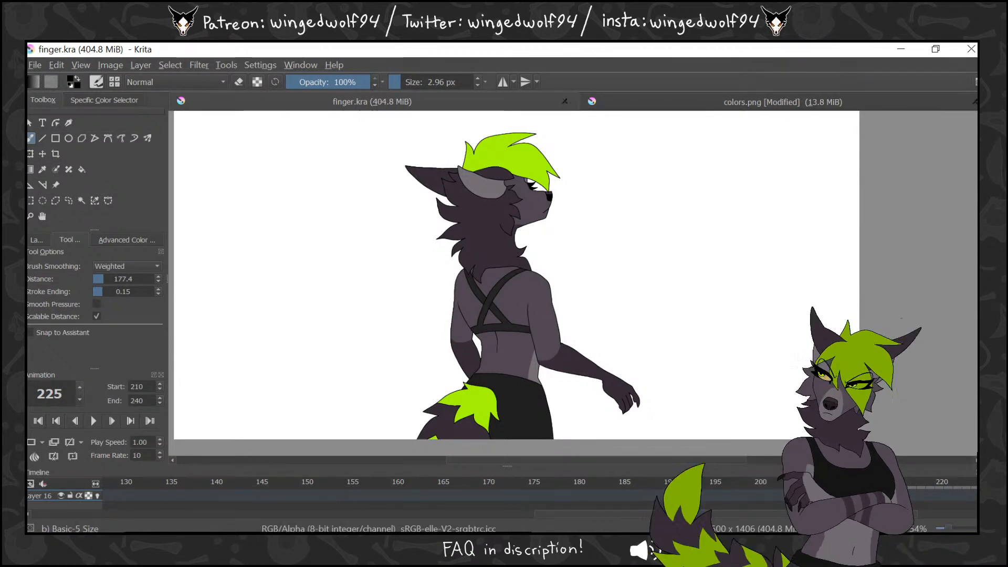
Close Krita without saving the changes to colors.png, and reopen the recent document finger.kra
{"action": "left_click", "coordinate": [970, 55]}
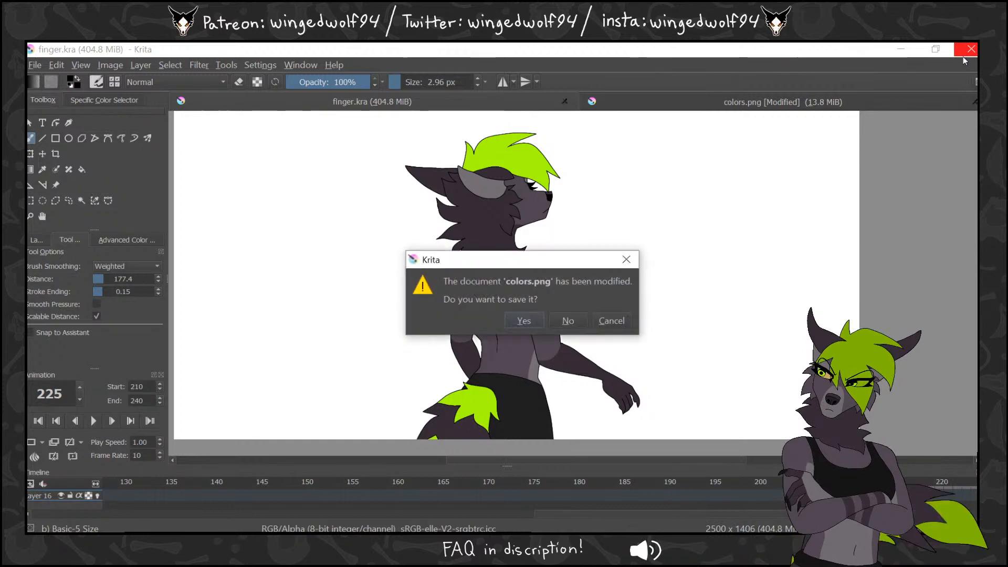
{"action": "left_click", "coordinate": [570, 320]}
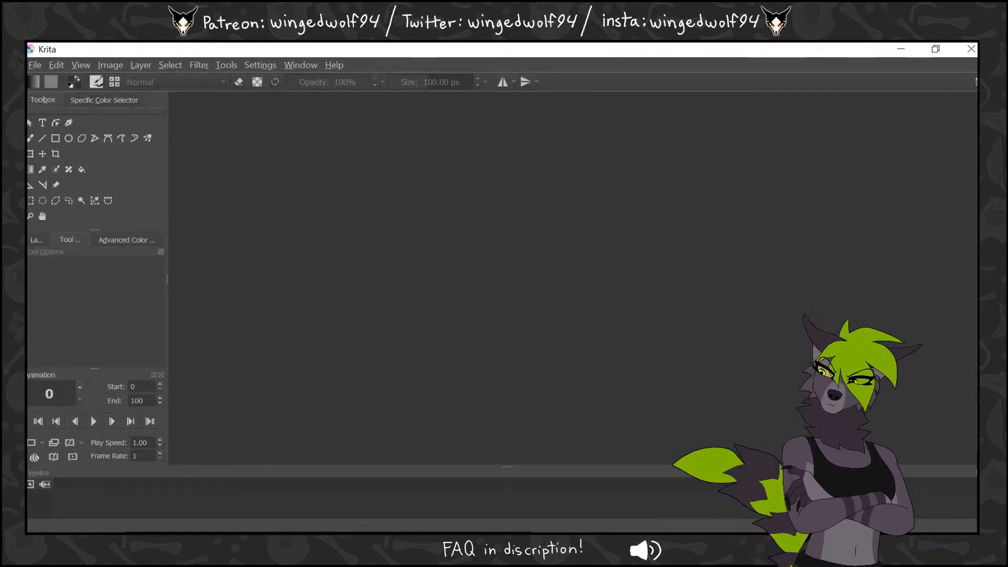
{"action": "left_click", "coordinate": [40, 65]}
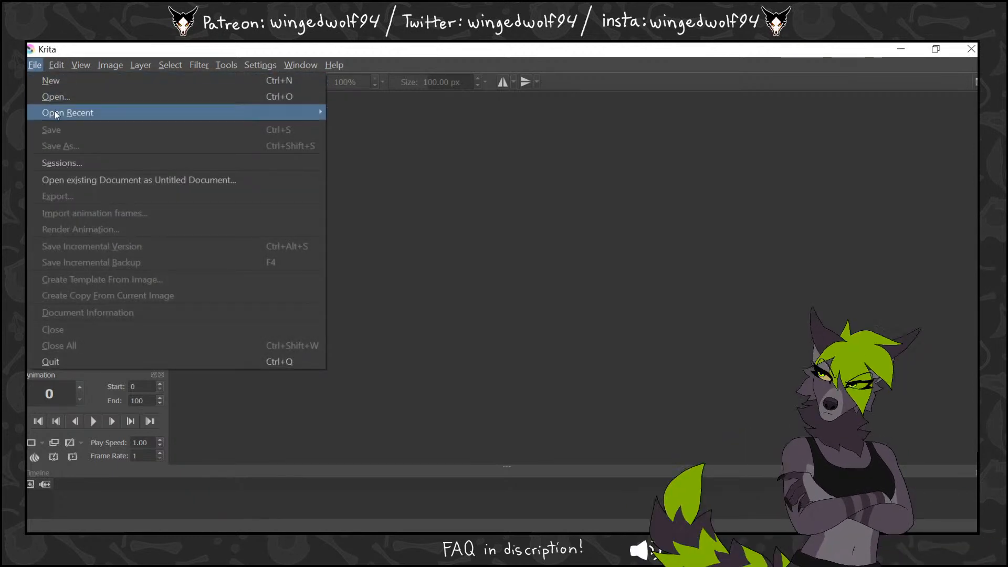
{"action": "mouse_move", "coordinate": [89, 112]}
{"action": "left_click", "coordinate": [431, 113]}
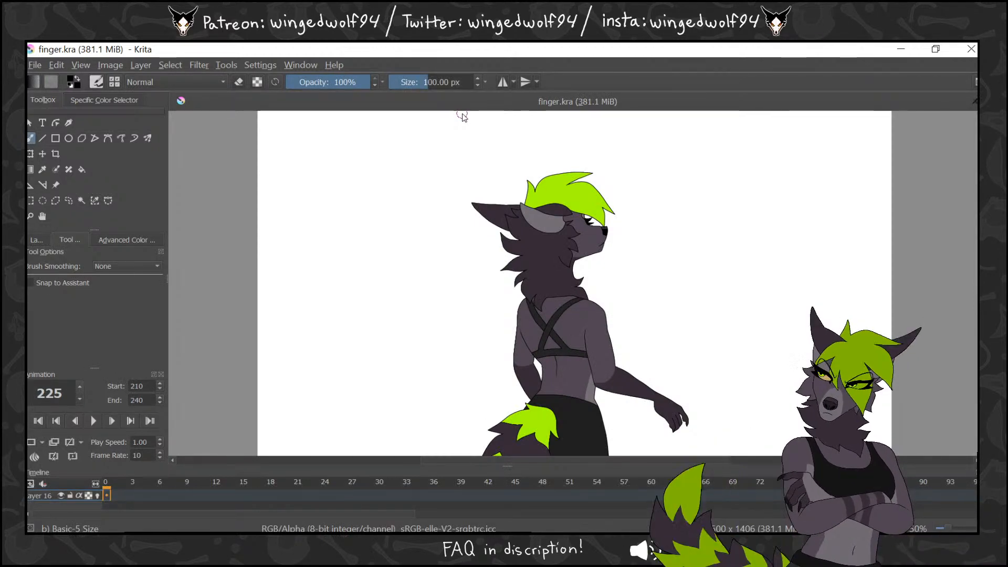
Select Layer 20 at frame 225 and pick the lighter purple-grey fur colour from the character
{"action": "left_click_drag", "start_coordinate": [976, 291], "coordinate": [976, 311]}
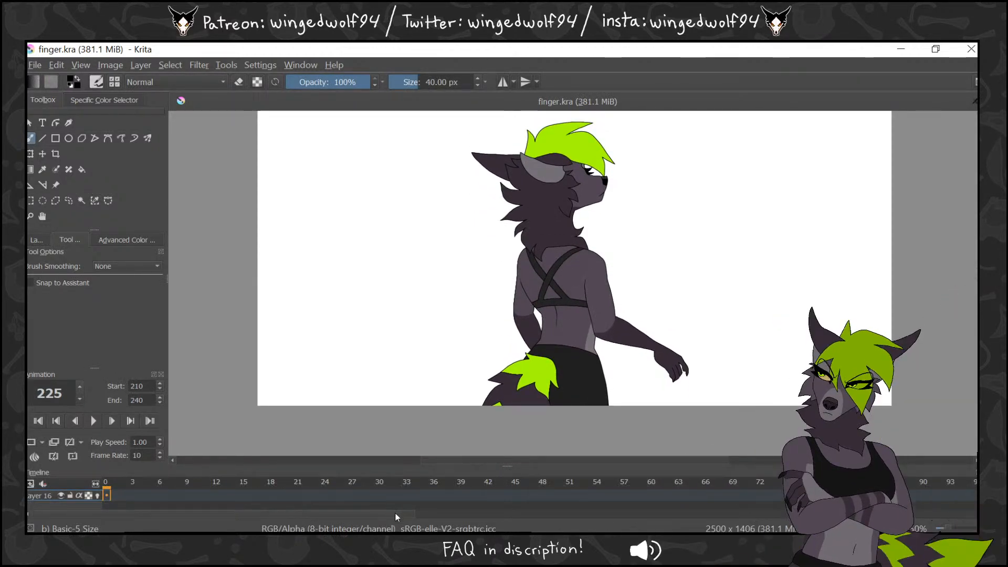
{"action": "left_click_drag", "start_coordinate": [395, 514], "coordinate": [823, 515]}
{"action": "left_click_drag", "start_coordinate": [551, 514], "coordinate": [672, 514]}
{"action": "left_click", "coordinate": [37, 239]}
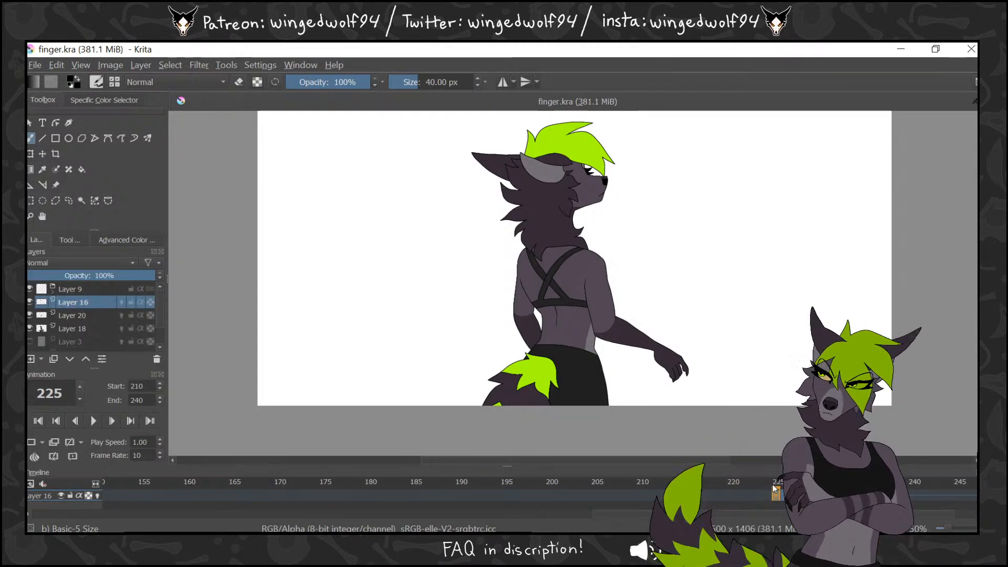
{"action": "left_click", "coordinate": [79, 315]}
{"action": "left_click", "coordinate": [132, 240]}
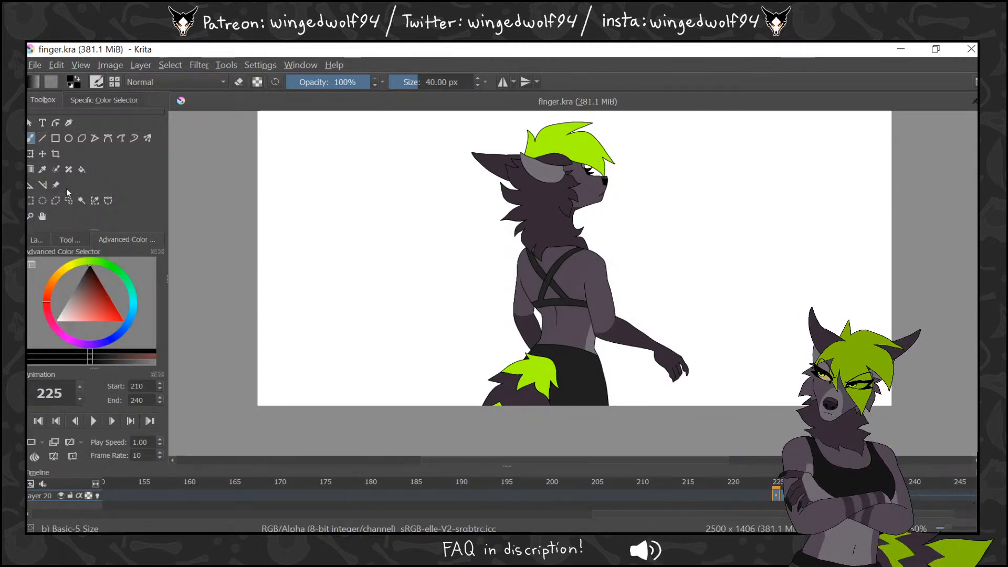
{"action": "left_click", "coordinate": [547, 170], "text": "ctrl"}
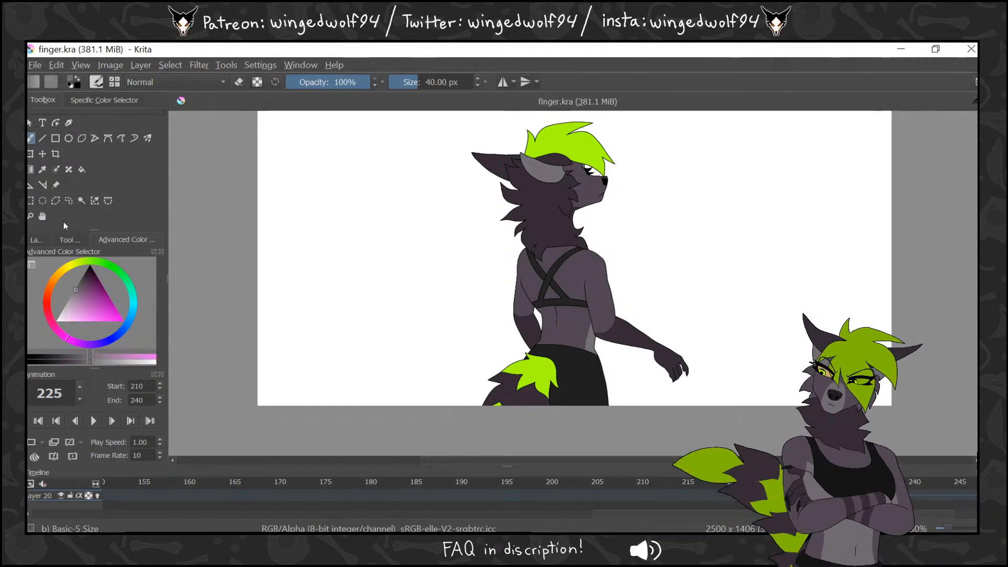
Set brush smoothing for the 2.96 px Freehand Brush, test it with a short stroke beside the arm, and undo the stroke
{"action": "left_click", "coordinate": [31, 216]}
{"action": "left_click_drag", "start_coordinate": [564, 253], "coordinate": [760, 424]}
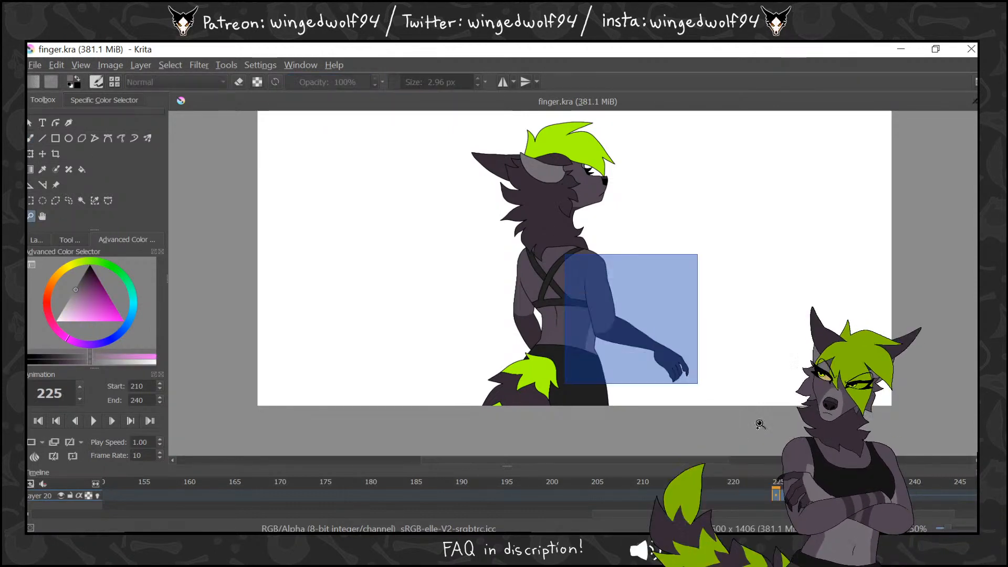
{"action": "key", "text": "b"}
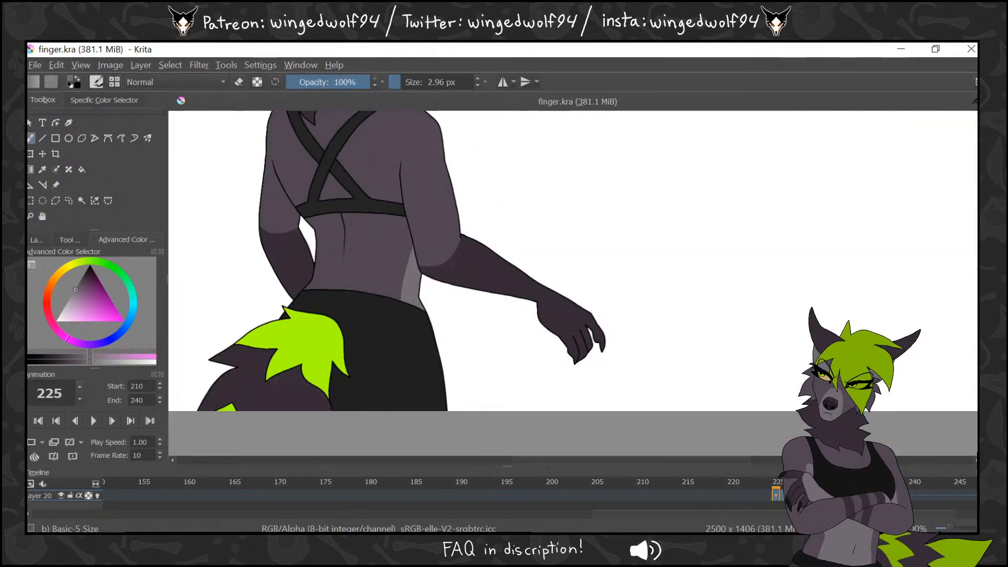
{"action": "left_click", "coordinate": [71, 239]}
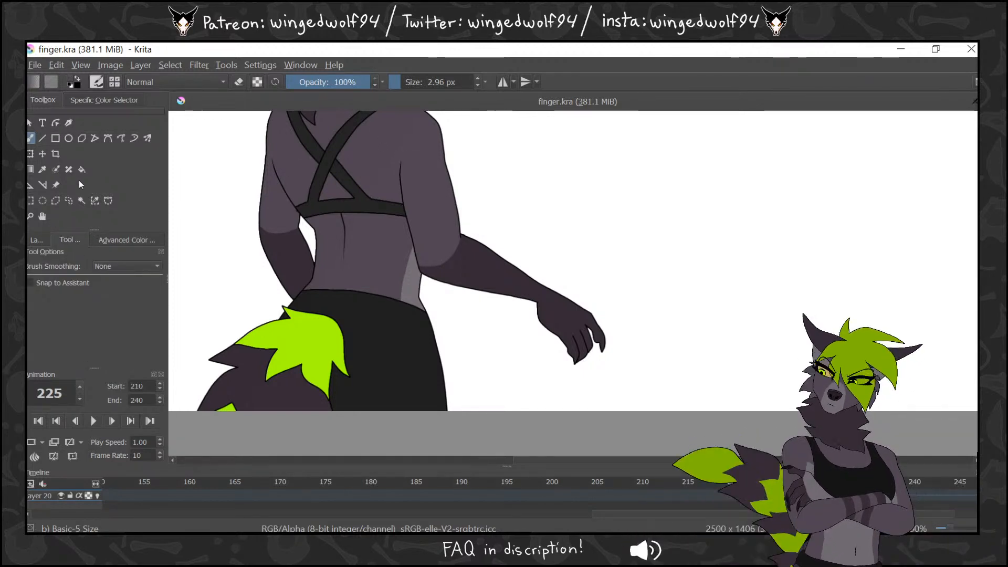
{"action": "left_click", "coordinate": [126, 266]}
{"action": "left_click", "coordinate": [126, 290]}
{"action": "left_click", "coordinate": [36, 239]}
{"action": "mouse_move", "coordinate": [482, 185]}
{"action": "left_mouse_down"}
{"action": "mouse_move", "coordinate": [486, 205]}
{"action": "mouse_move", "coordinate": [498, 183]}
{"action": "left_mouse_up"}
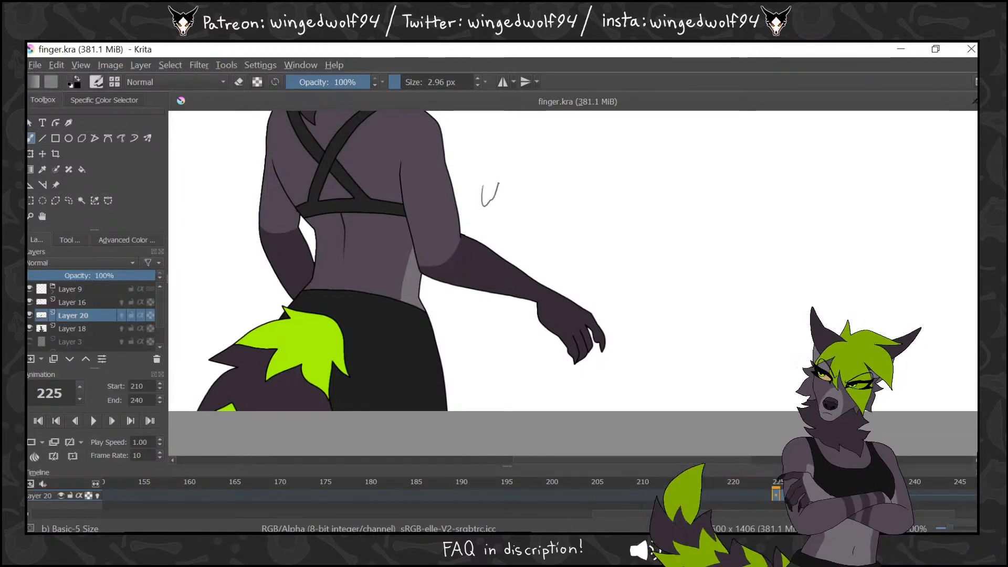
{"action": "key", "text": "ctrl+z"}
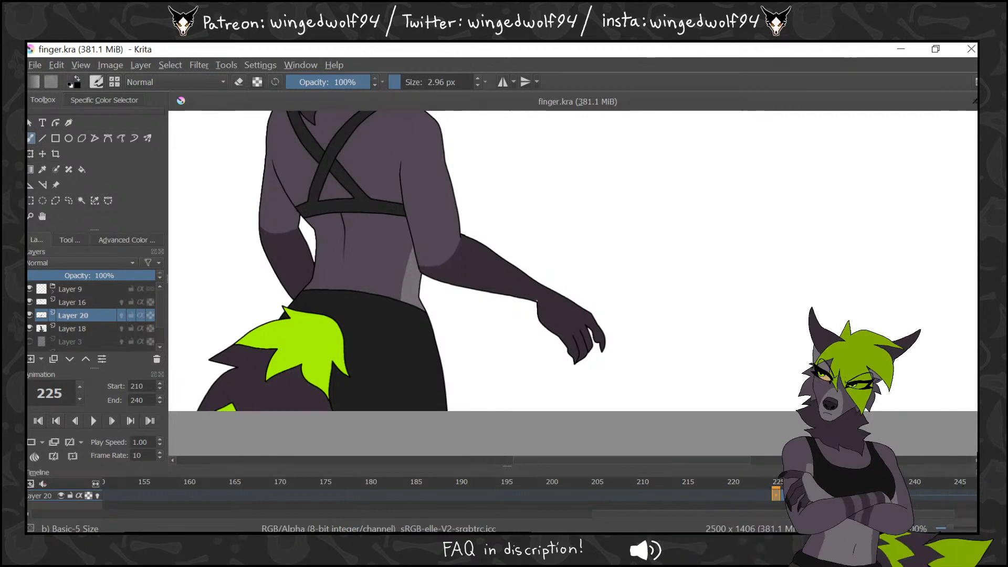
Draw thin boundary lines across the wrist and knuckles on frames 225 and 226 of Layer 20, with Inherit Alpha enabled
{"action": "left_click_drag", "start_coordinate": [546, 290], "coordinate": [548, 288]}
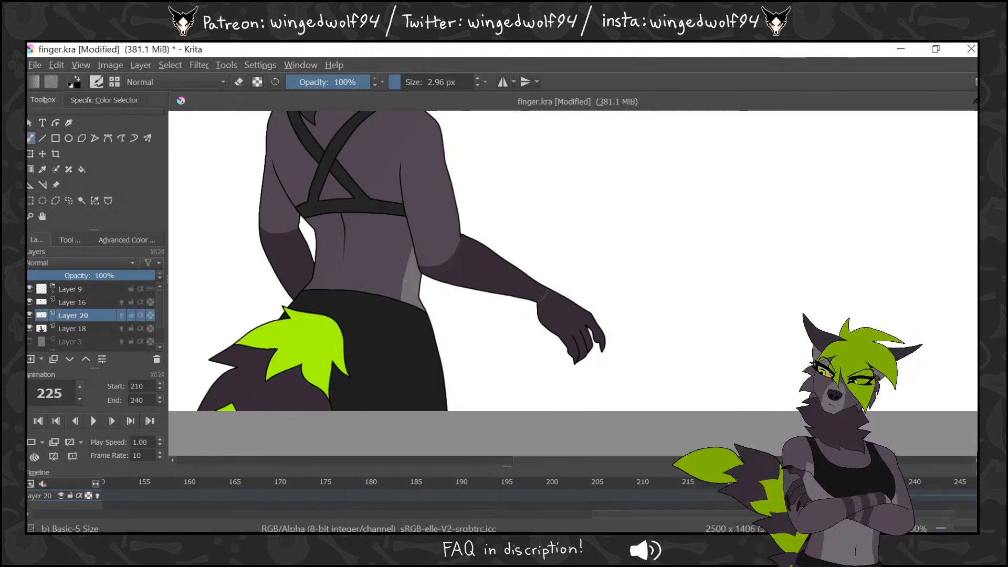
{"action": "left_click", "coordinate": [140, 315]}
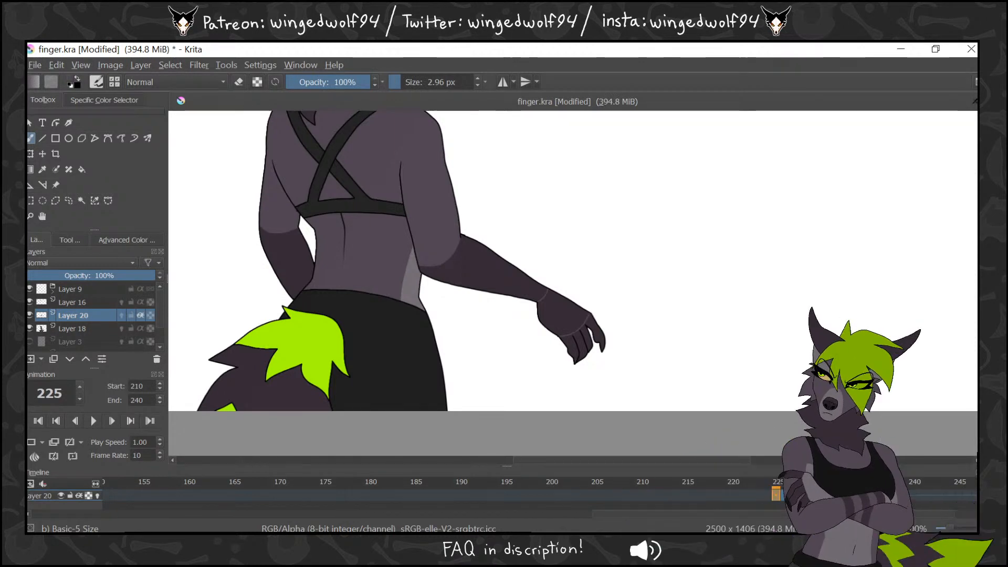
{"action": "key", "text": "period"}
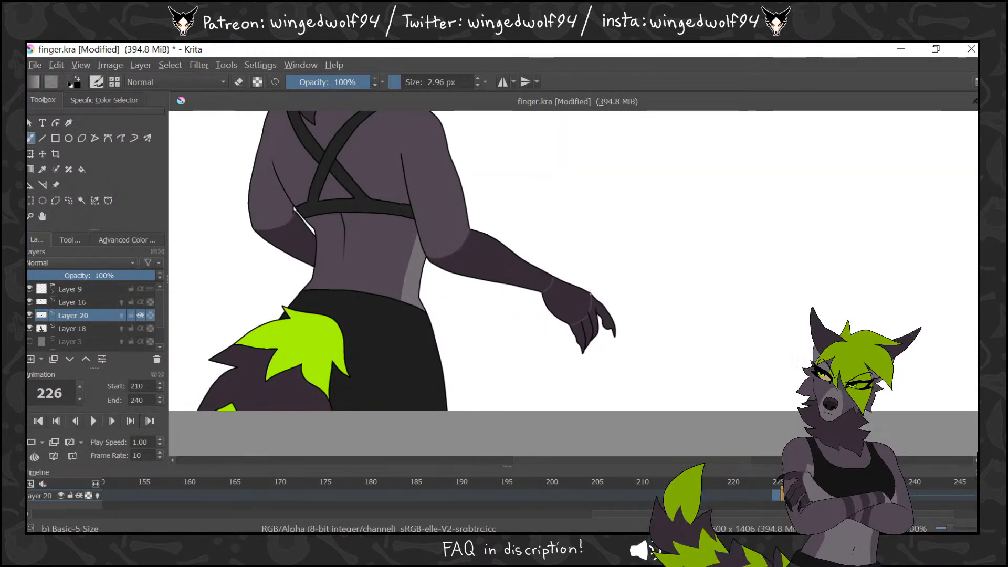
Outline the wrist and finger boundaries on frame 227 and fill both hands with the lighter fur colour, leaving the fingers dark
{"action": "key", "text": "period"}
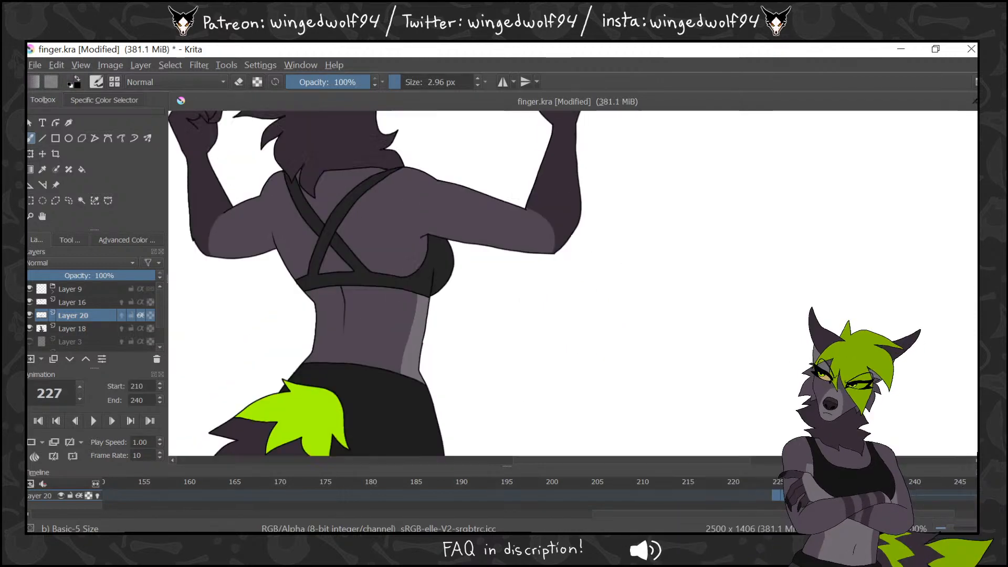
{"action": "scroll", "coordinate": [572, 284], "scroll_direction": "up", "scroll_amount": 5}
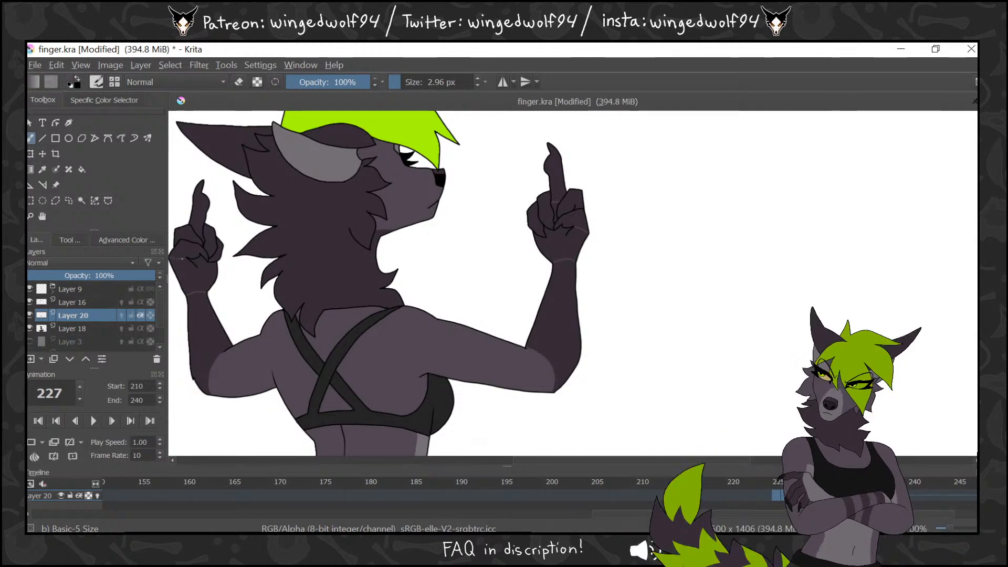
{"action": "key", "text": "f"}
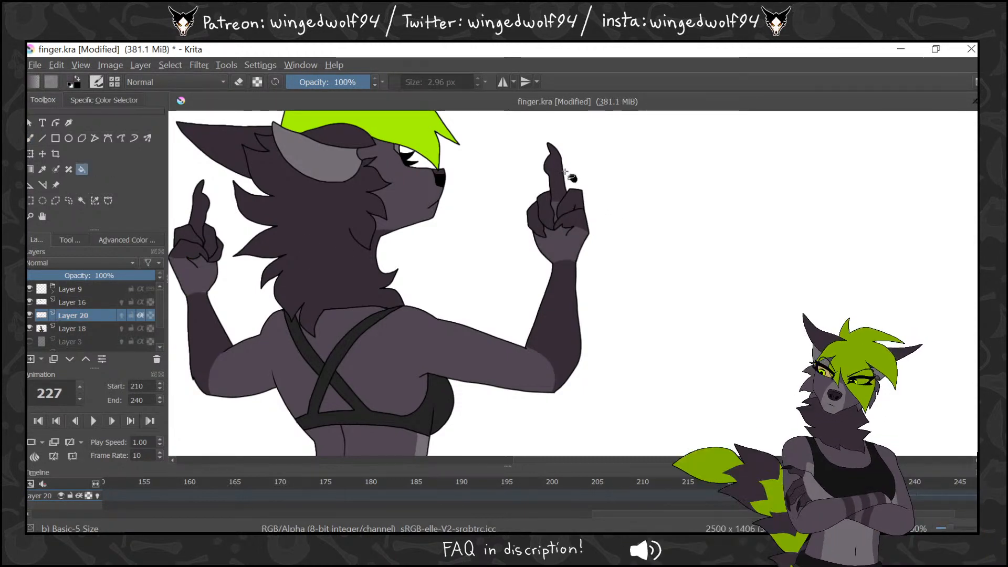
{"action": "key", "text": "b"}
Draw the wrist and finger boundaries on both hands on frame 228 and fill the enclosed areas with the lighter fur colour
{"action": "key", "text": "Right"}
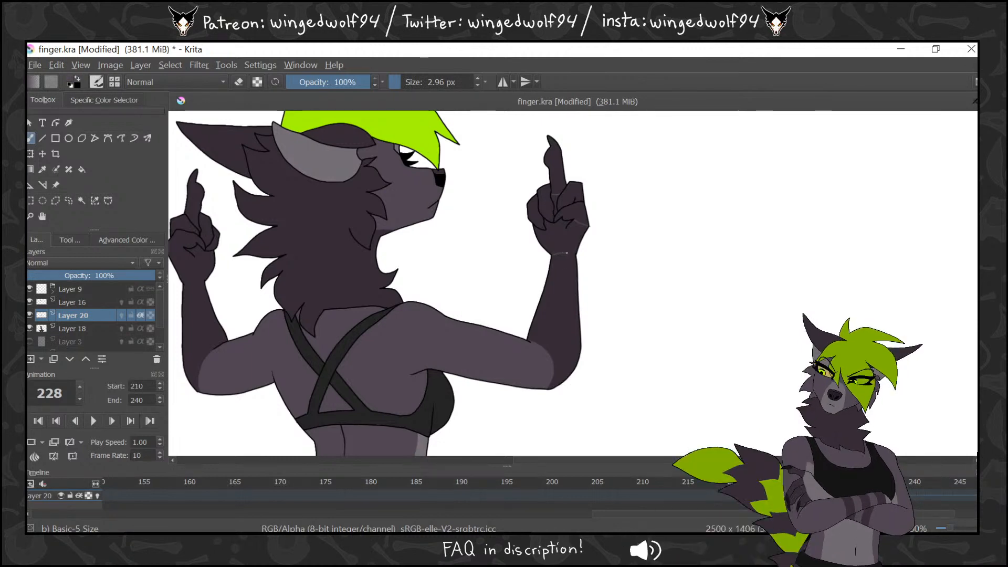
{"action": "left_click_drag", "start_coordinate": [567, 253], "coordinate": [576, 255]}
{"action": "left_click_drag", "start_coordinate": [183, 284], "coordinate": [205, 282]}
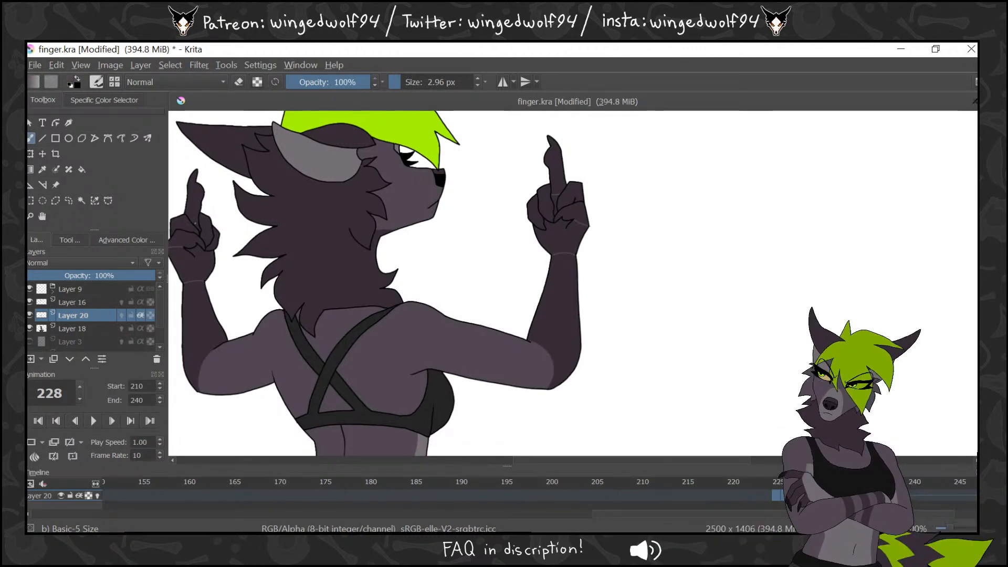
{"action": "left_click", "coordinate": [82, 169]}
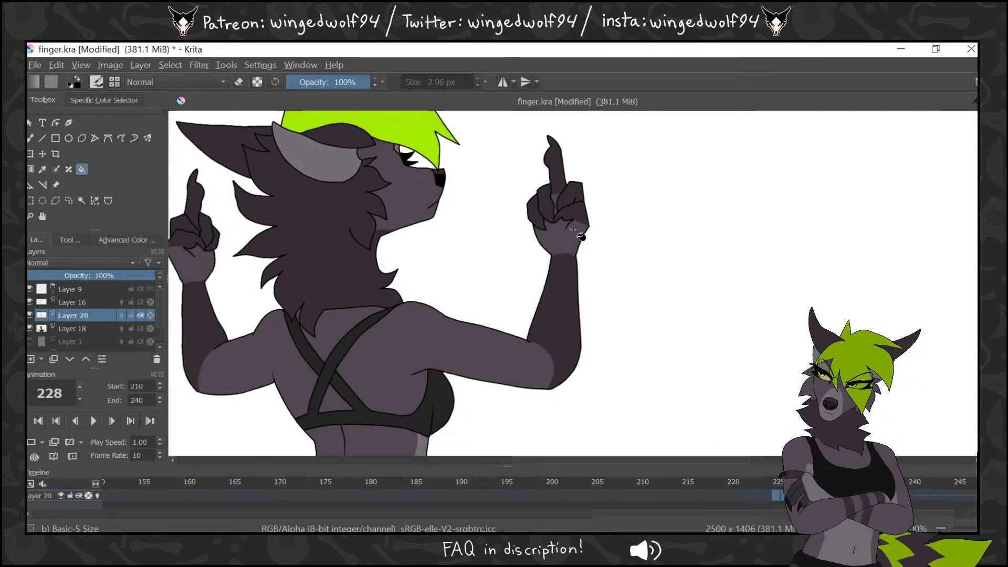
Fill the outlined back of the hand with the lighter fur colour on frames 225 and 226
{"action": "key", "text": "Left"}
{"action": "key", "text": "Left"}
{"action": "key", "text": "Left"}
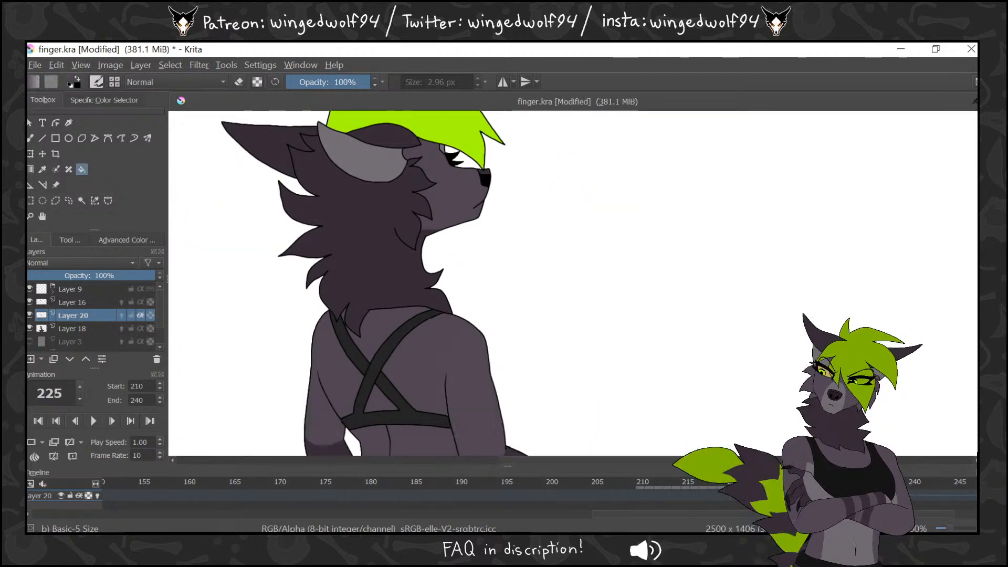
{"action": "key", "text": "b"}
{"action": "scroll", "coordinate": [572, 284], "scroll_direction": "down", "scroll_amount": 3}
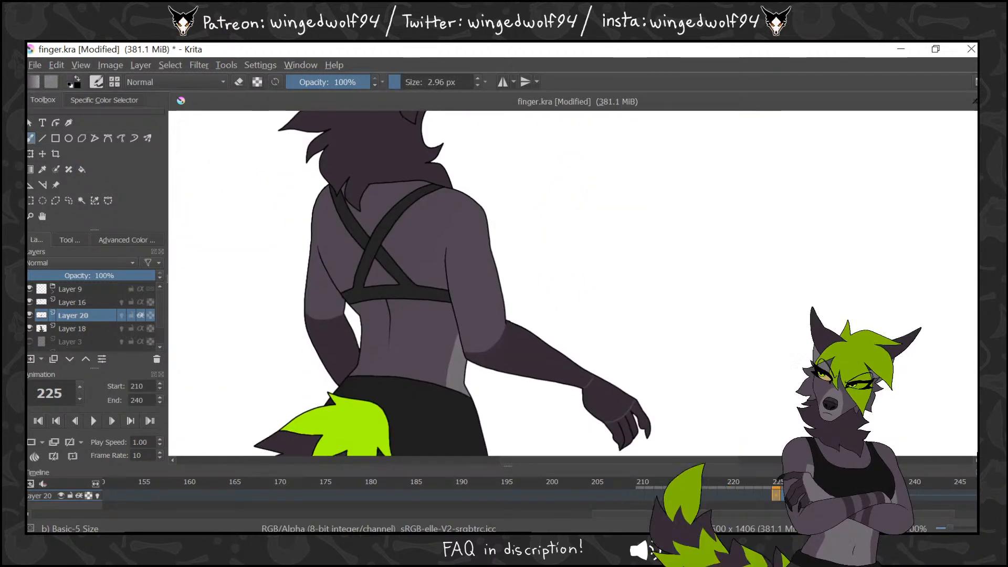
{"action": "left_click", "coordinate": [81, 169]}
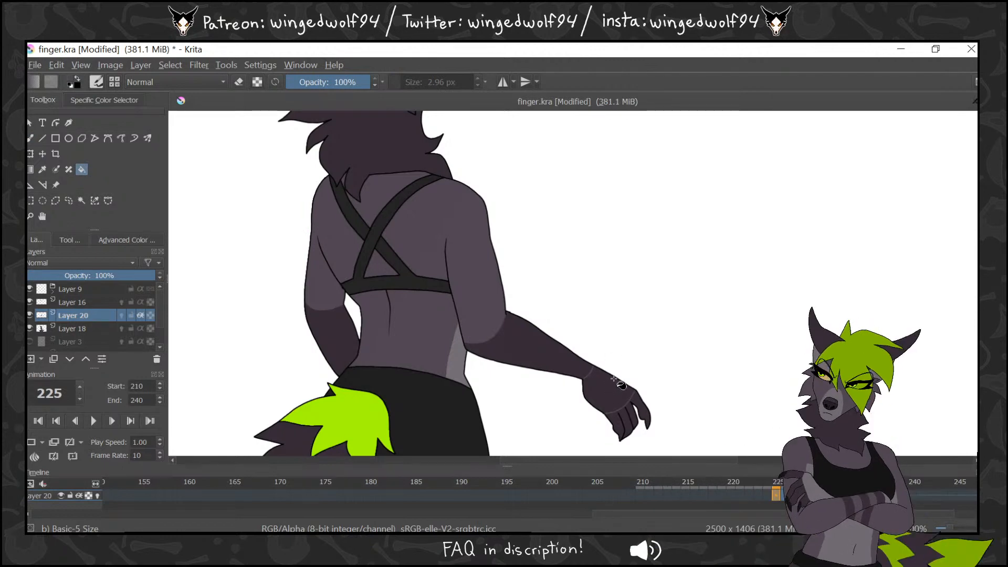
{"action": "key", "text": "Right"}
{"action": "key", "text": "Right"}
{"action": "key", "text": "Left"}
{"action": "key", "text": "Left"}
{"action": "key", "text": "Left"}
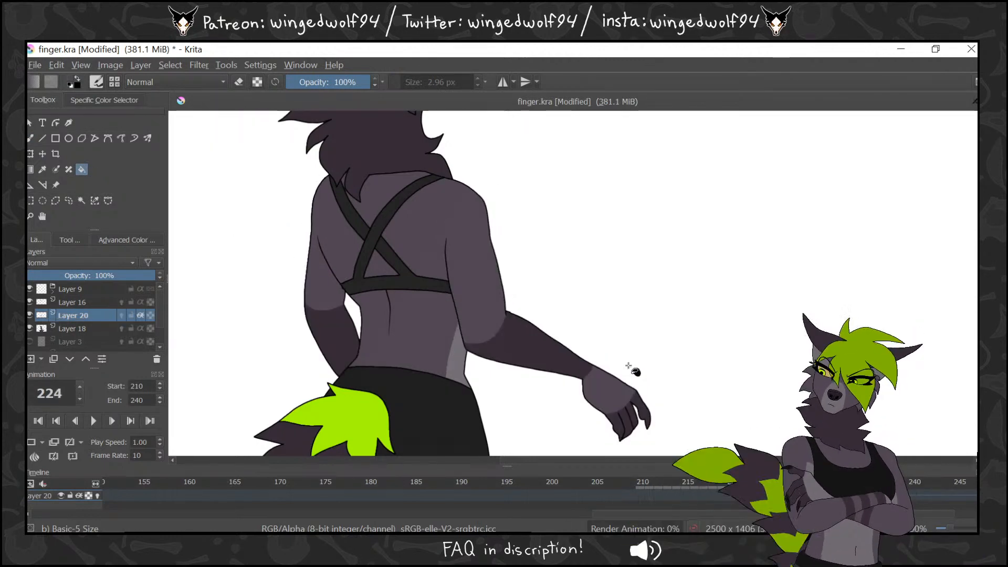
Draw curved stripe outlines across the dark forearm on frame 225 with the Freehand Brush
{"action": "key", "text": "Right"}
{"action": "left_click", "coordinate": [31, 138]}
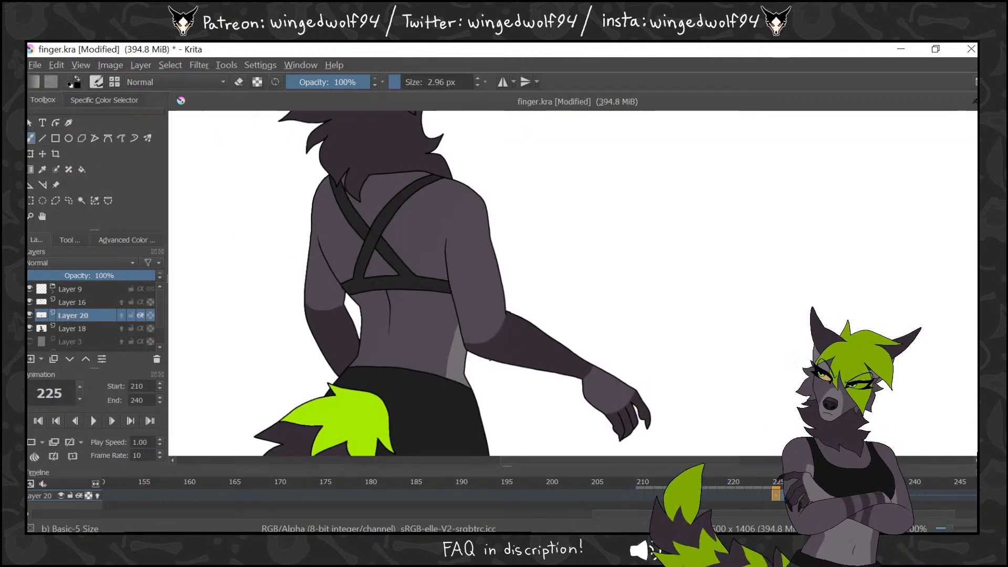
{"action": "left_click_drag", "start_coordinate": [492, 360], "coordinate": [520, 317]}
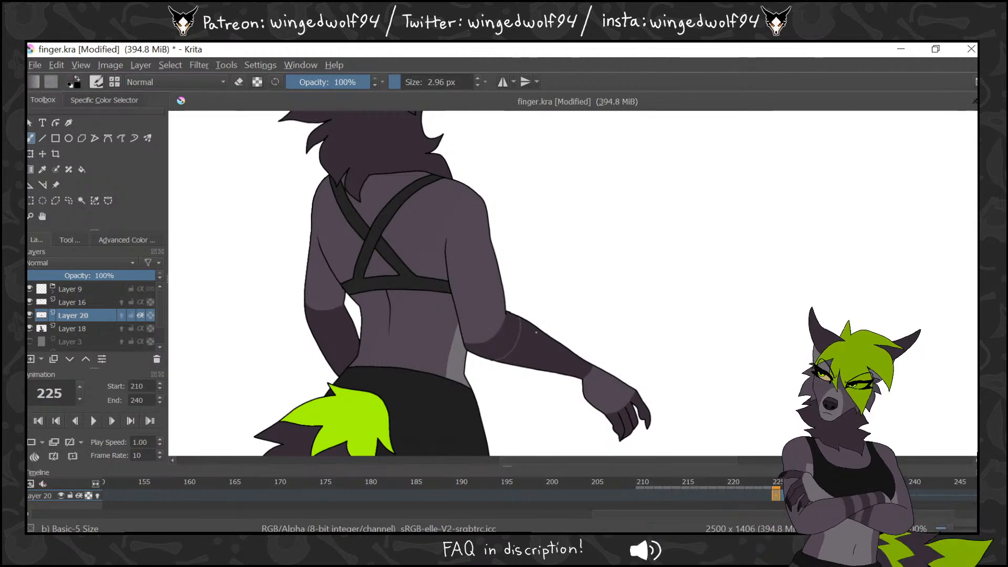
{"action": "mouse_move", "coordinate": [536, 347]}
{"action": "left_mouse_down"}
{"action": "mouse_move", "coordinate": [522, 365]}
{"action": "mouse_move", "coordinate": [559, 346]}
{"action": "left_mouse_up"}
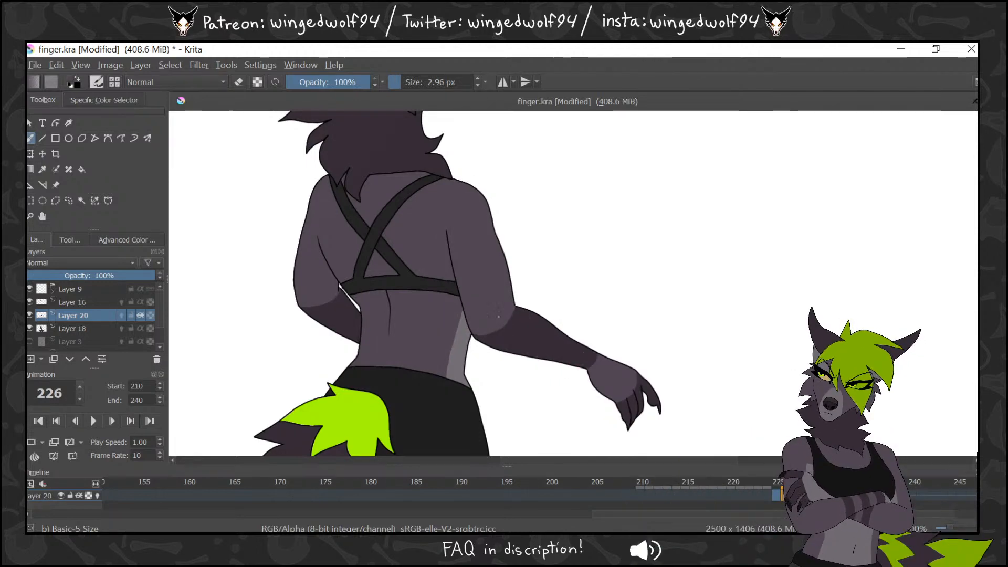
Turn on onion skins for Layer 20 and draw matching curved stripe outlines across the forearm on frame 226
{"action": "left_click", "coordinate": [98, 496]}
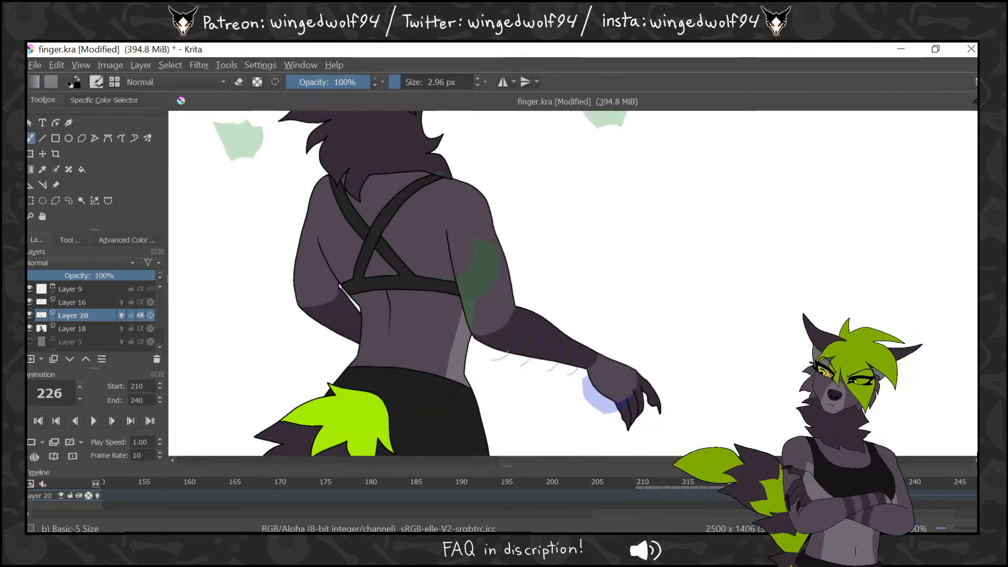
{"action": "mouse_move", "coordinate": [506, 352]}
{"action": "left_mouse_down"}
{"action": "mouse_move", "coordinate": [523, 310]}
{"action": "mouse_move", "coordinate": [541, 338]}
{"action": "left_mouse_up"}
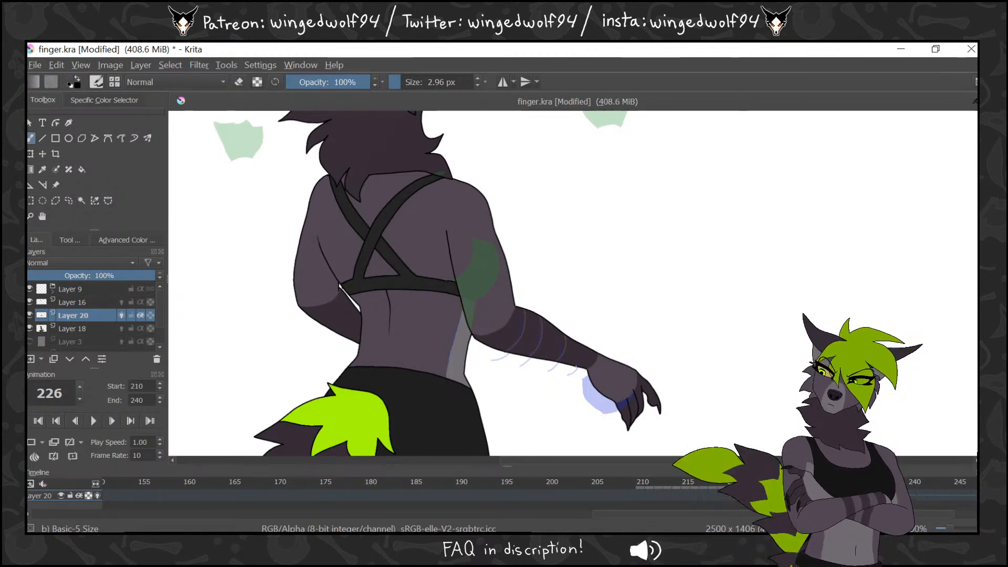
{"action": "key", "text": "period"}
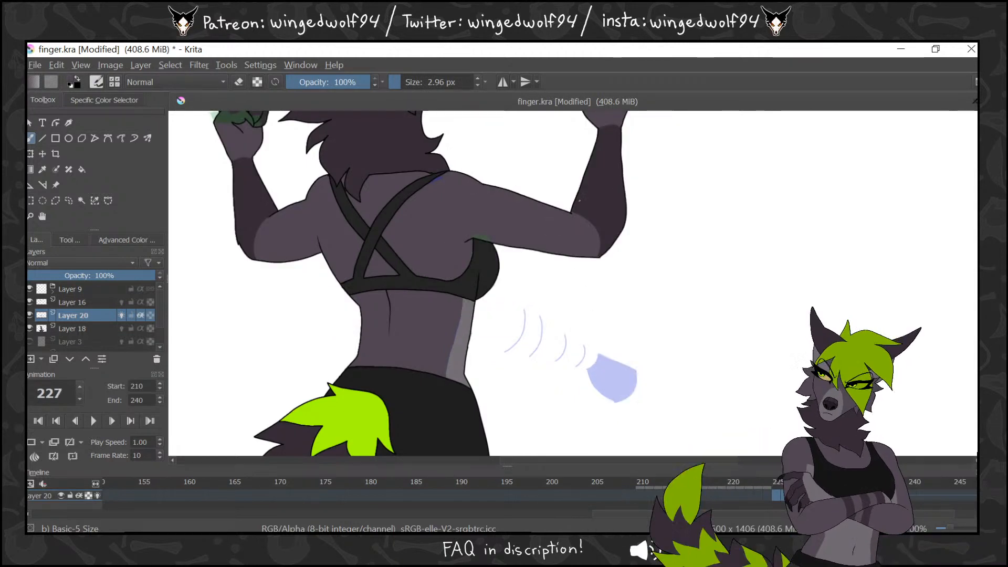
Draw curved stripe outlines across the raised, still unstriped forearm beside the chest on frames 227 and 228
{"action": "mouse_move", "coordinate": [575, 198]}
{"action": "left_mouse_down"}
{"action": "mouse_move", "coordinate": [619, 232]}
{"action": "mouse_move", "coordinate": [605, 183]}
{"action": "mouse_move", "coordinate": [623, 196]}
{"action": "left_mouse_up"}
{"action": "key", "text": "period"}
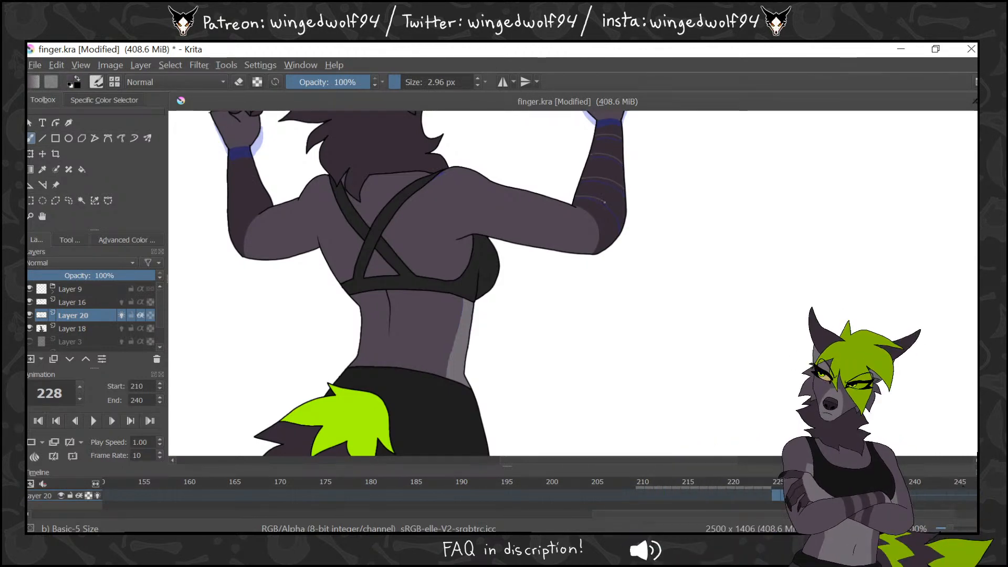
Turn off onion skins and fill alternate outlined forearm stripes with the lighter fur colour on frames 225 to 228
{"action": "left_click", "coordinate": [82, 170]}
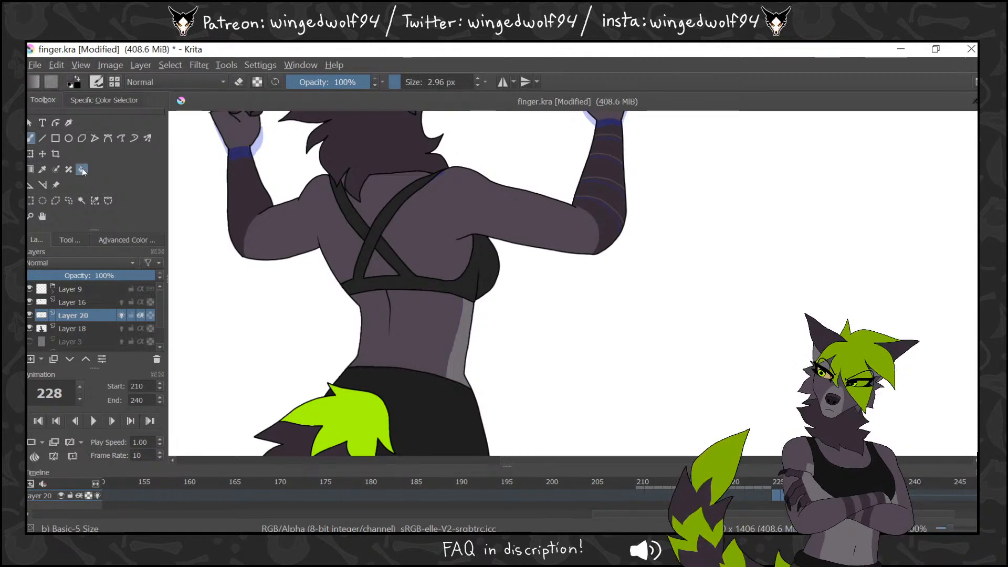
{"action": "left_click", "coordinate": [97, 495]}
{"action": "left_click", "coordinate": [616, 191]}
{"action": "key", "text": "Left"}
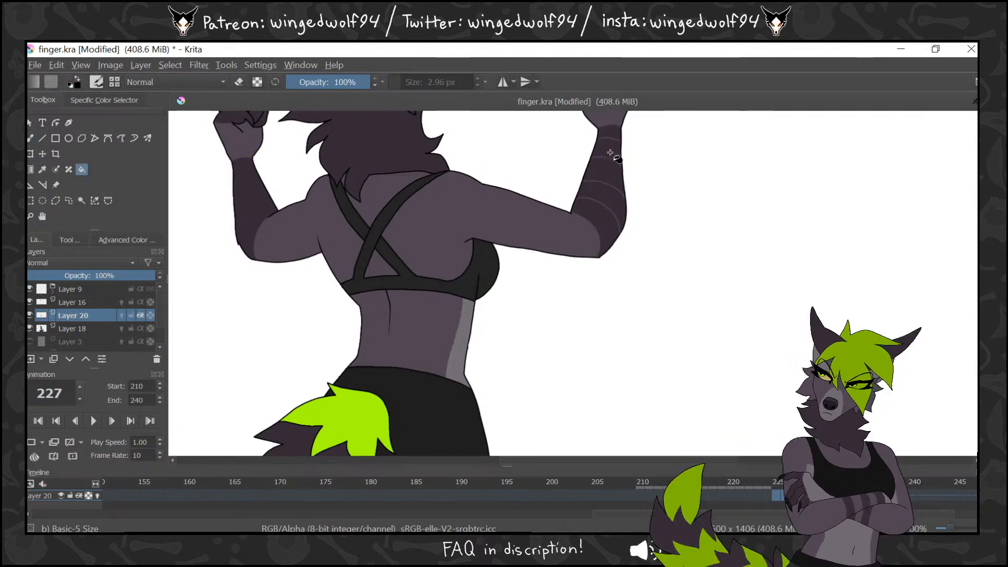
{"action": "key", "text": "Left"}
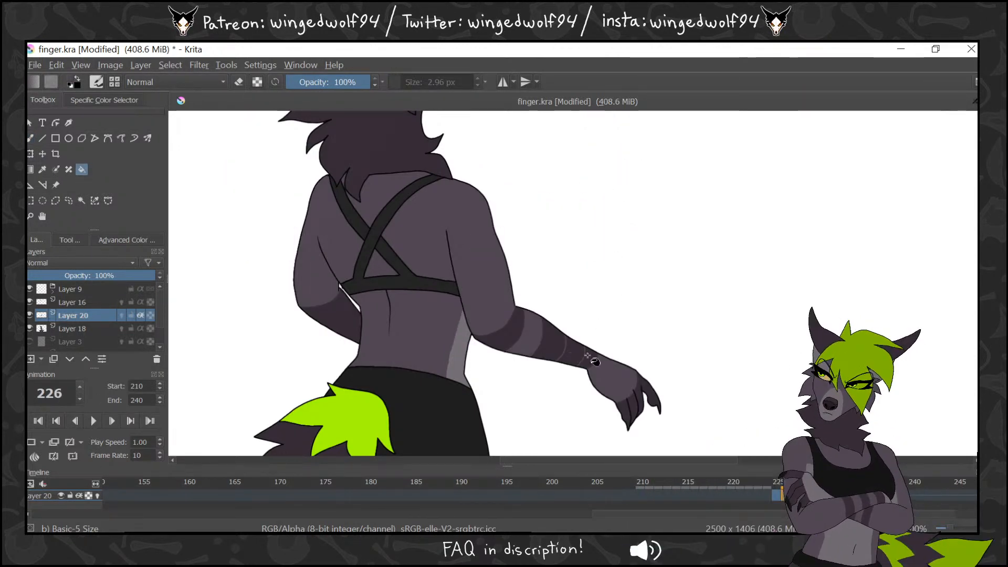
{"action": "key", "text": "Left"}
{"action": "key", "text": "Right"}
{"action": "key", "text": "Right"}
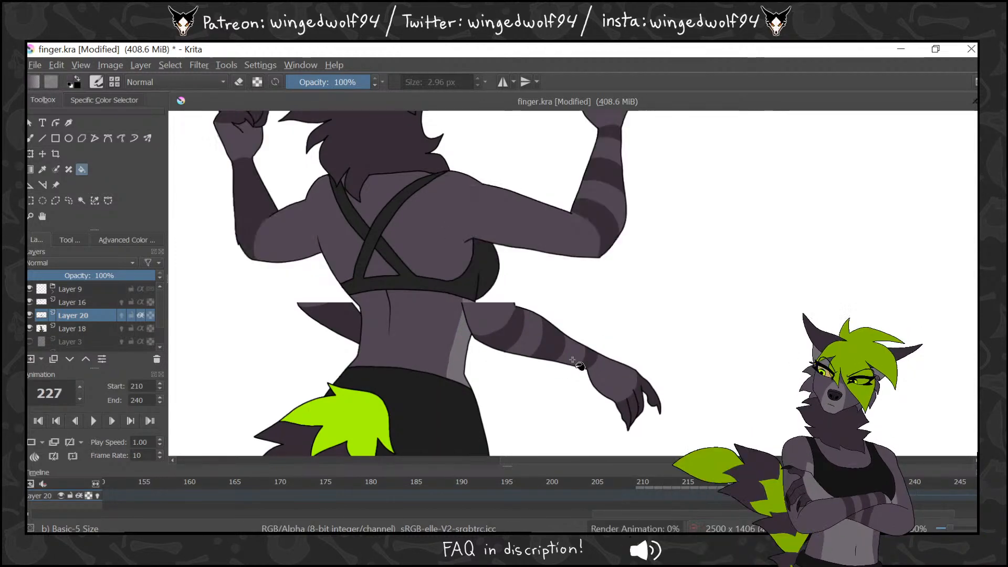
{"action": "key", "text": "Right"}
{"action": "key", "text": "Left"}
Draw curved stripe outlines across the other forearm with the Freehand Brush on frames 225, 226 and 227
{"action": "left_click", "coordinate": [30, 138]}
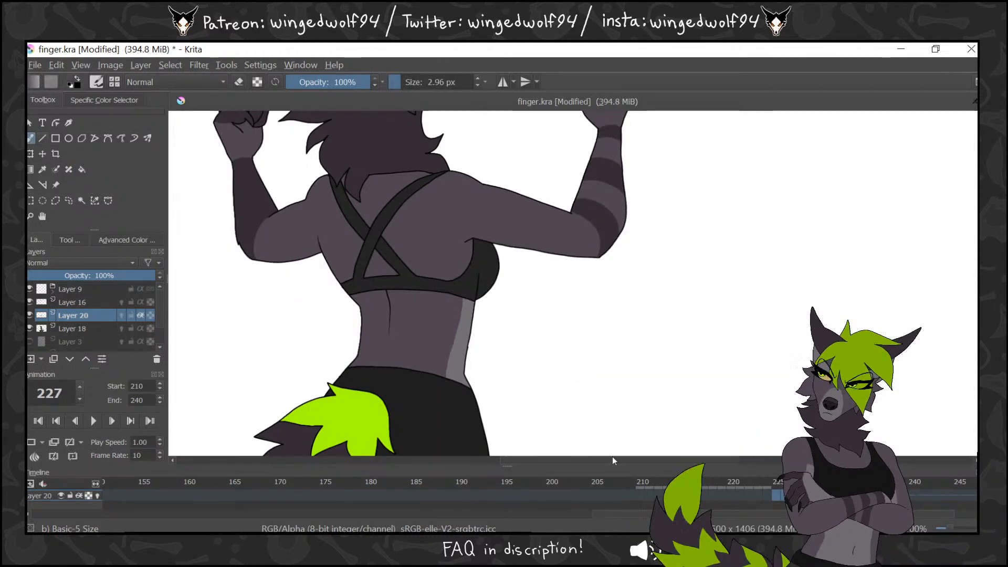
{"action": "left_click_drag", "start_coordinate": [613, 460], "coordinate": [545, 460]}
{"action": "key", "text": "Left"}
{"action": "key", "text": "Left"}
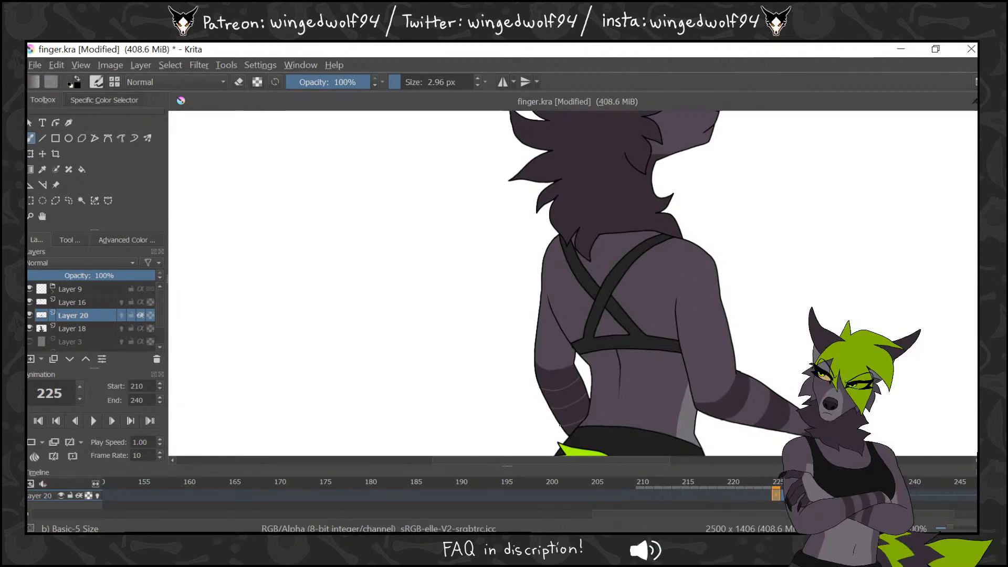
{"action": "key", "text": "Right"}
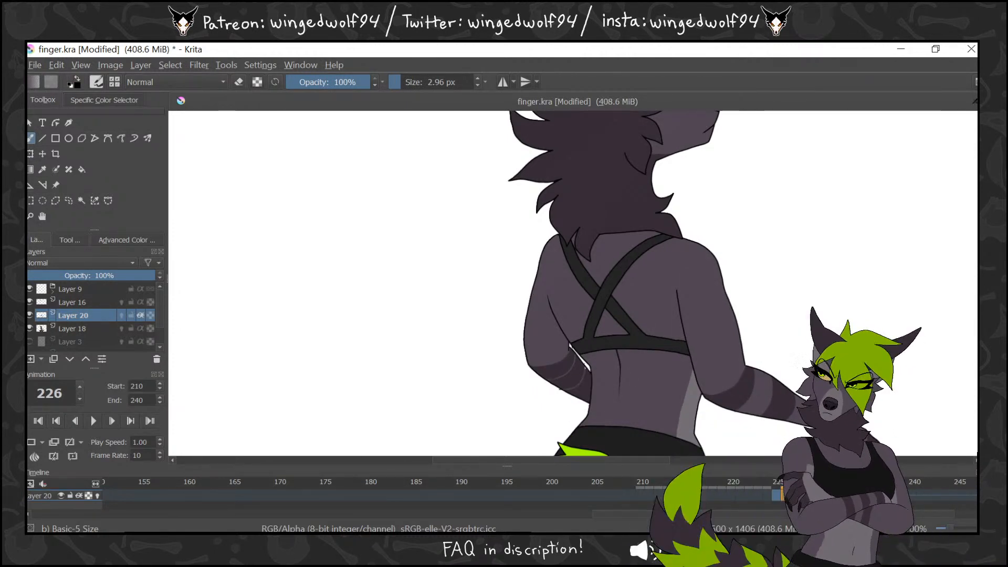
{"action": "key", "text": "Right"}
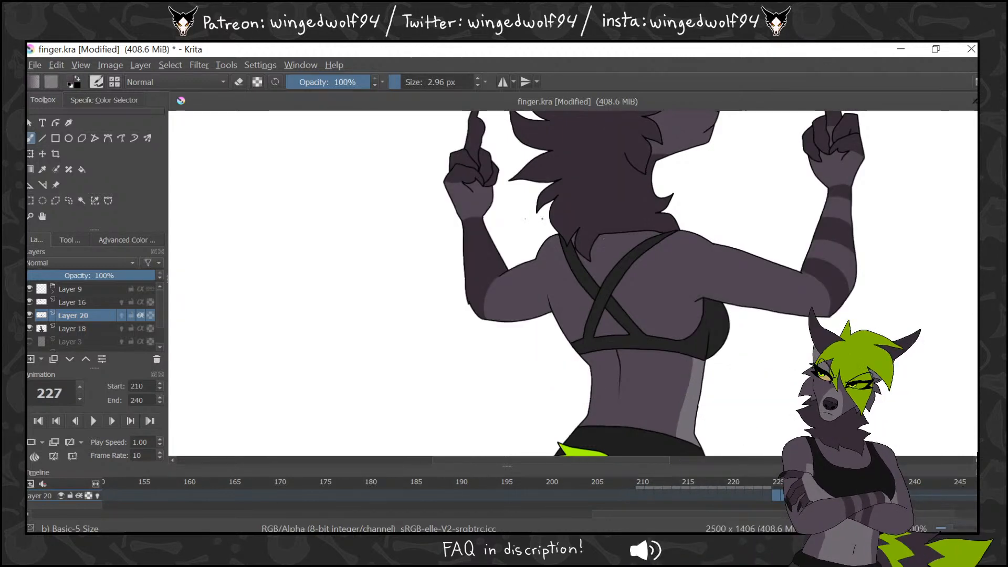
{"action": "left_click_drag", "start_coordinate": [476, 226], "coordinate": [494, 240]}
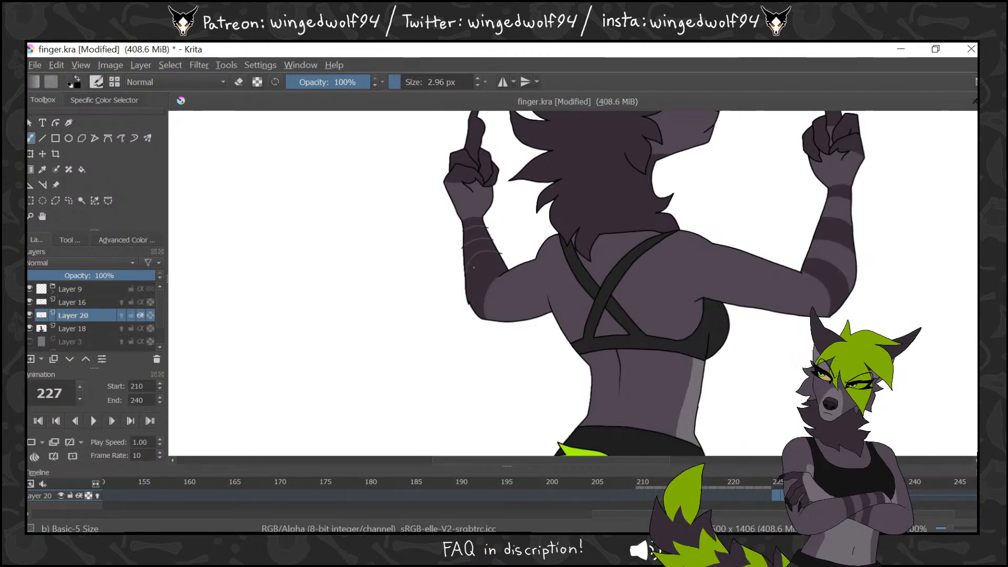
Turn on onion skins for Layer 20 and draw matching stripe outlines across the other forearm on frame 228
{"action": "key", "text": "Right"}
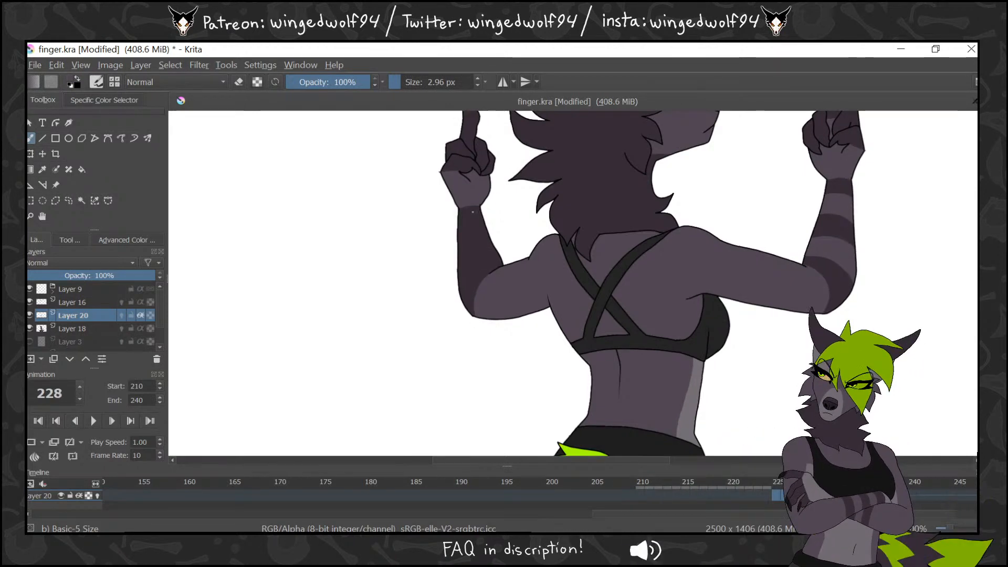
{"action": "left_click", "coordinate": [98, 496]}
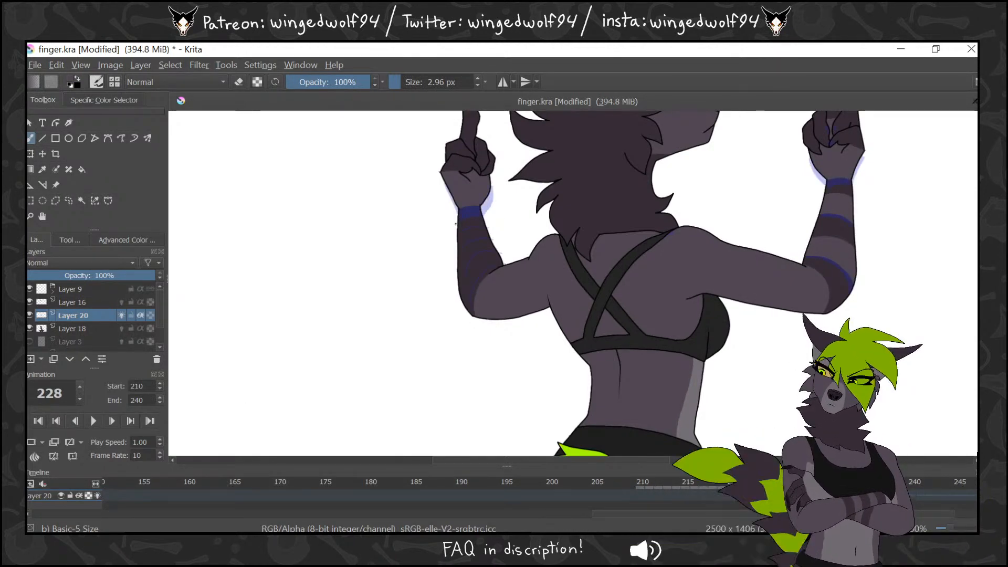
{"action": "left_click_drag", "start_coordinate": [457, 226], "coordinate": [474, 227]}
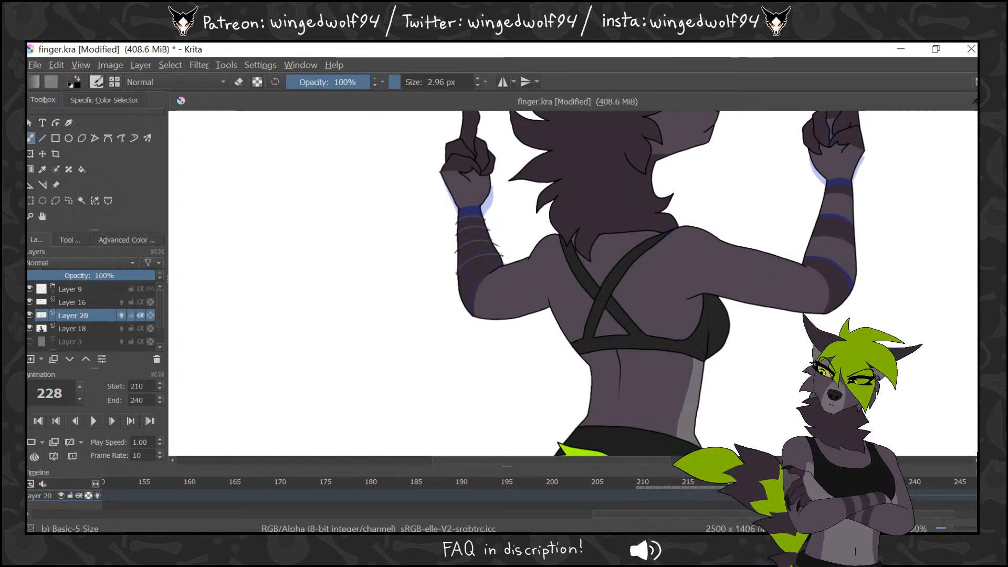
Fill the outlined stripes on the other forearm with the lighter fur colour on frames 225 to 228
{"action": "key", "text": "f"}
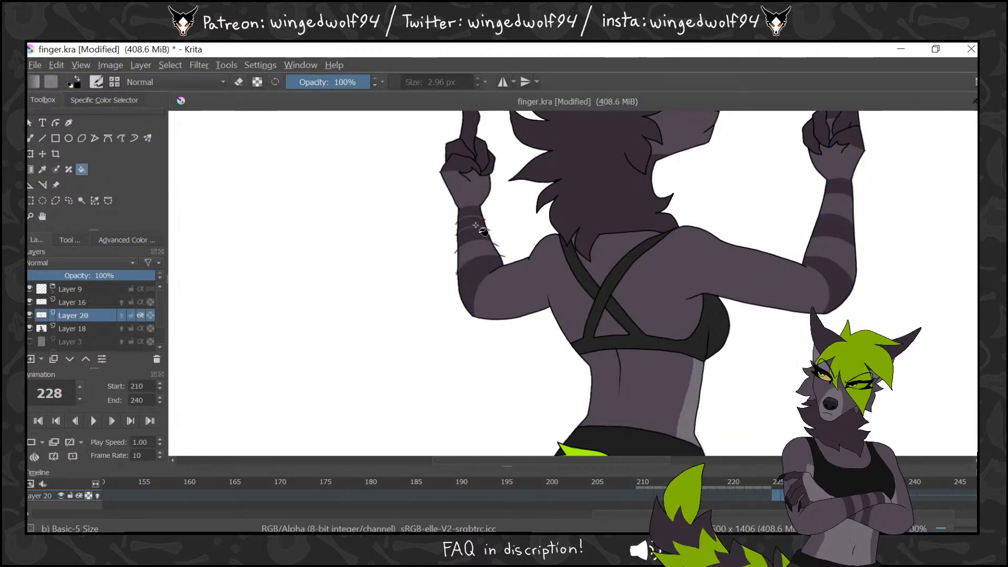
{"action": "key", "text": "Left"}
{"action": "key", "text": "Left"}
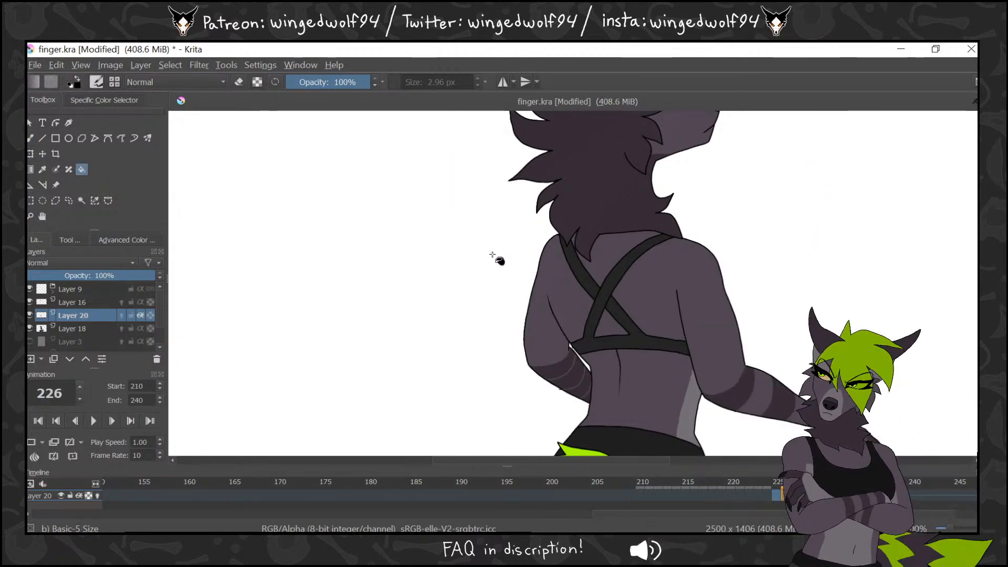
{"action": "key", "text": "Left"}
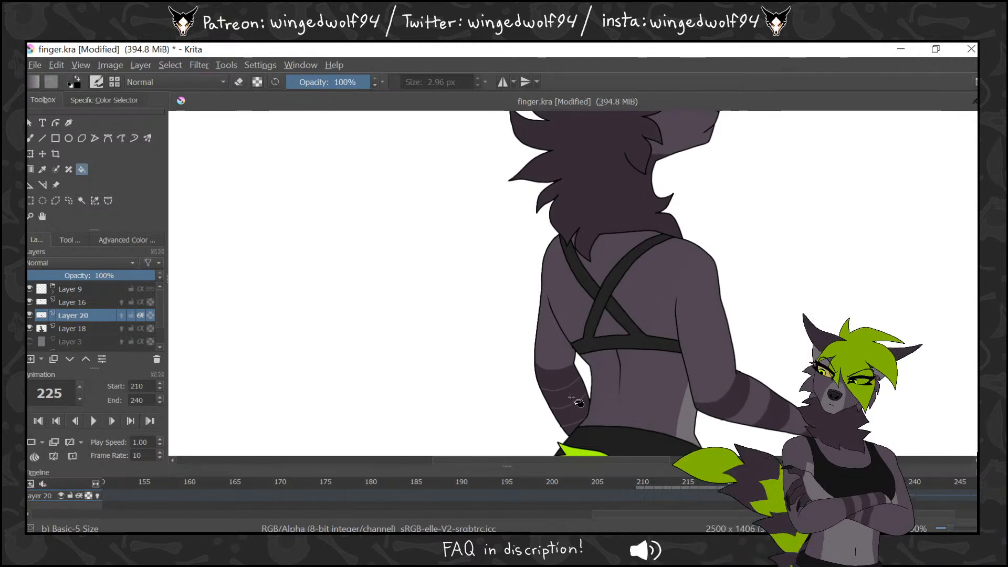
Merge Layer 20 with the arm markings down into Layer 18
{"action": "left_click", "coordinate": [30, 215]}
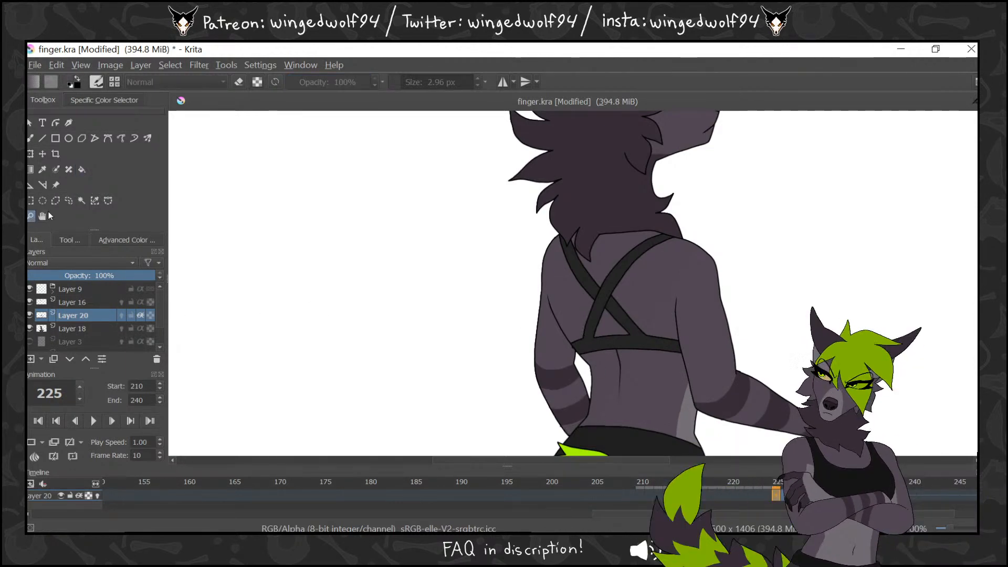
{"action": "left_click", "coordinate": [745, 300], "text": "ctrl"}
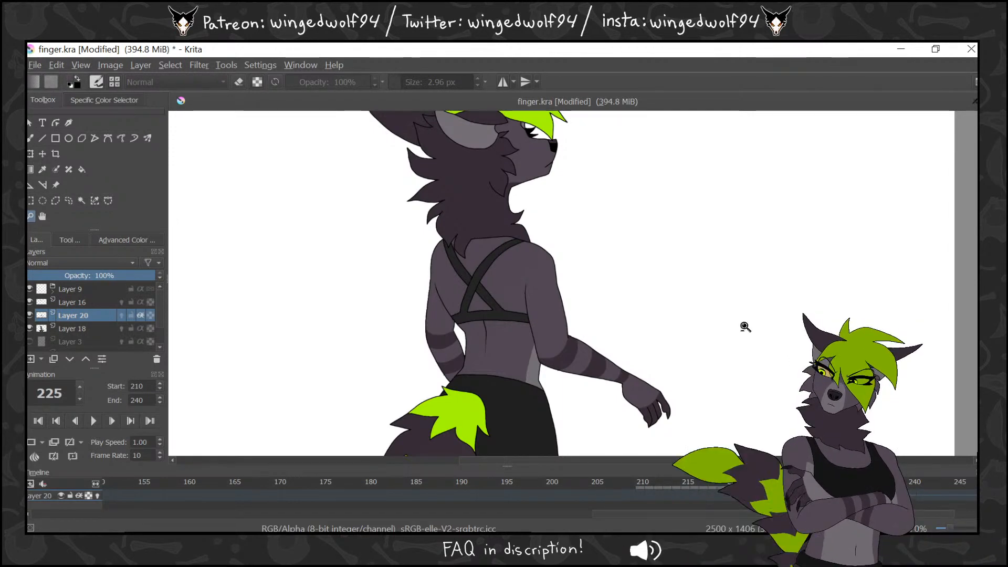
{"action": "key", "text": "shift+Delete"}
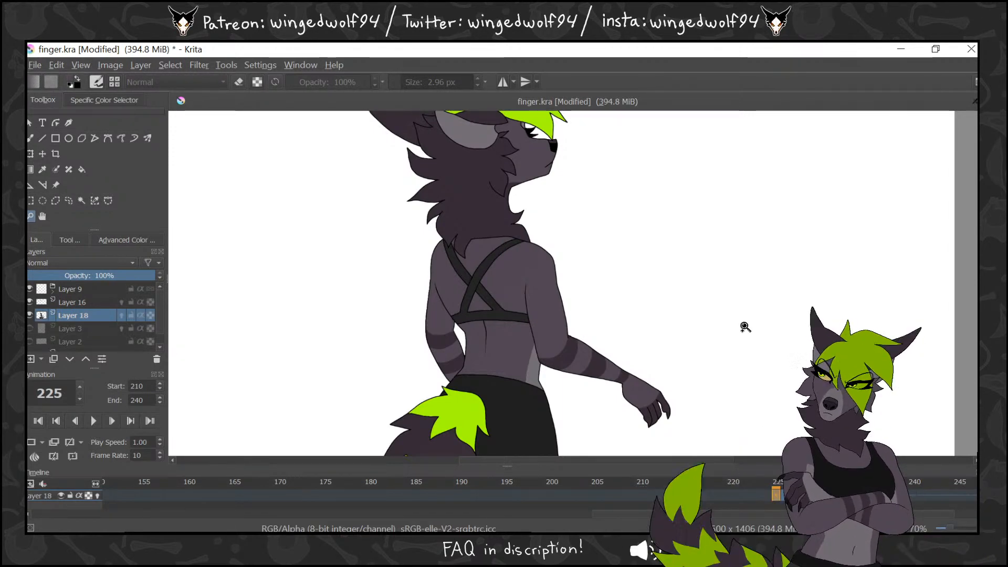
Step back and forth through the frames around 225 to 229 to examine the arm movement and stripe markings
{"action": "left_click", "coordinate": [711, 286], "text": "ctrl"}
{"action": "left_click", "coordinate": [771, 491]}
{"action": "key", "text": "Right"}
{"action": "key", "text": "Right"}
{"action": "key", "text": "Right"}
{"action": "key", "text": "Right"}
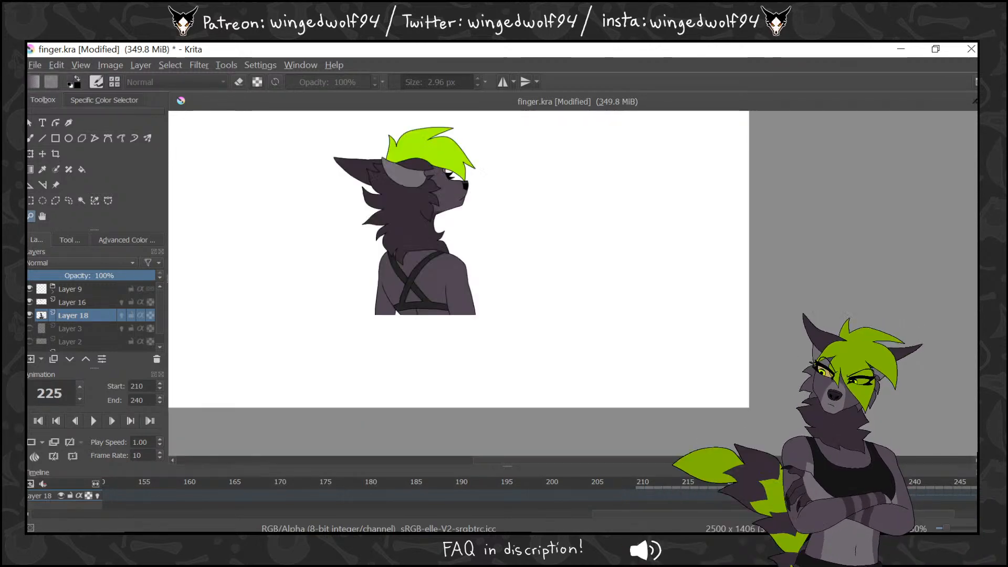
{"action": "key", "text": "Right"}
{"action": "key", "text": "Left"}
{"action": "key", "text": "Left"}
{"action": "key", "text": "Left"}
{"action": "key", "text": "Right"}
{"action": "key", "text": "Right"}
{"action": "key", "text": "Right"}
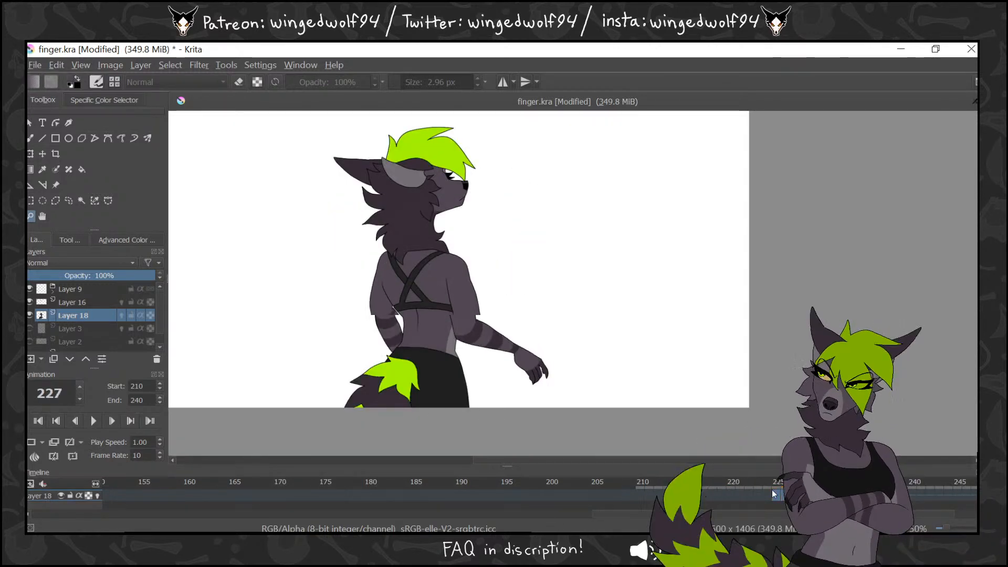
{"action": "key", "text": "Left"}
{"action": "key", "text": "Left"}
{"action": "key", "text": "Left"}
{"action": "key", "text": "Left"}
{"action": "key", "text": "Right"}
{"action": "key", "text": "Right"}
{"action": "key", "text": "Right"}
{"action": "key", "text": "Right"}
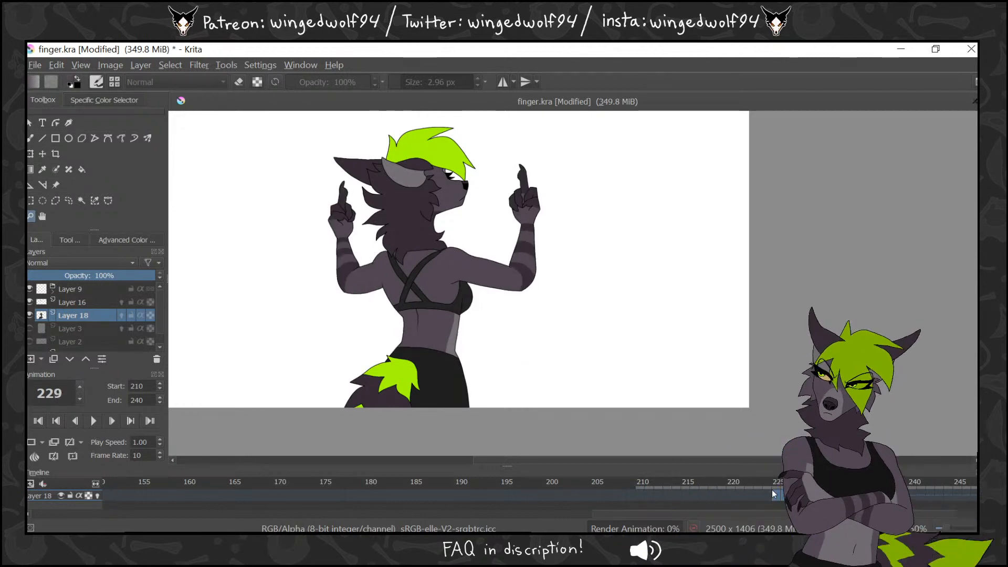
{"action": "key", "text": "Left"}
{"action": "key", "text": "Left"}
{"action": "key", "text": "Left"}
{"action": "key", "text": "Left"}
{"action": "key", "text": "Right"}
{"action": "key", "text": "Right"}
{"action": "key", "text": "Right"}
{"action": "key", "text": "Left"}
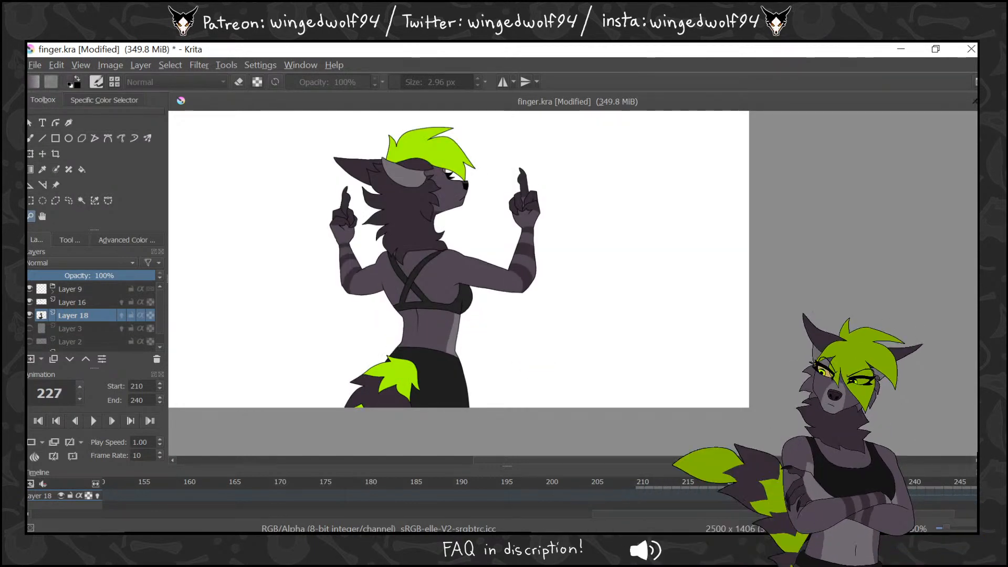
{"action": "key", "text": "Left"}
{"action": "key", "text": "Left"}
{"action": "key", "text": "Left"}
{"action": "key", "text": "Right"}
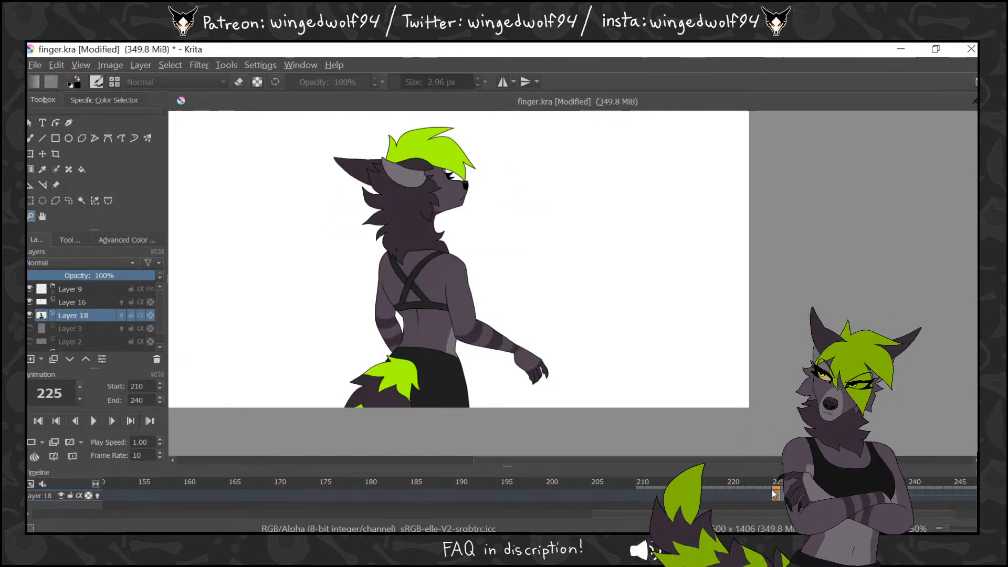
{"action": "key", "text": "Left"}
{"action": "key", "text": "Right"}
{"action": "key", "text": "Right"}
{"action": "key", "text": "Right"}
{"action": "key", "text": "Right"}
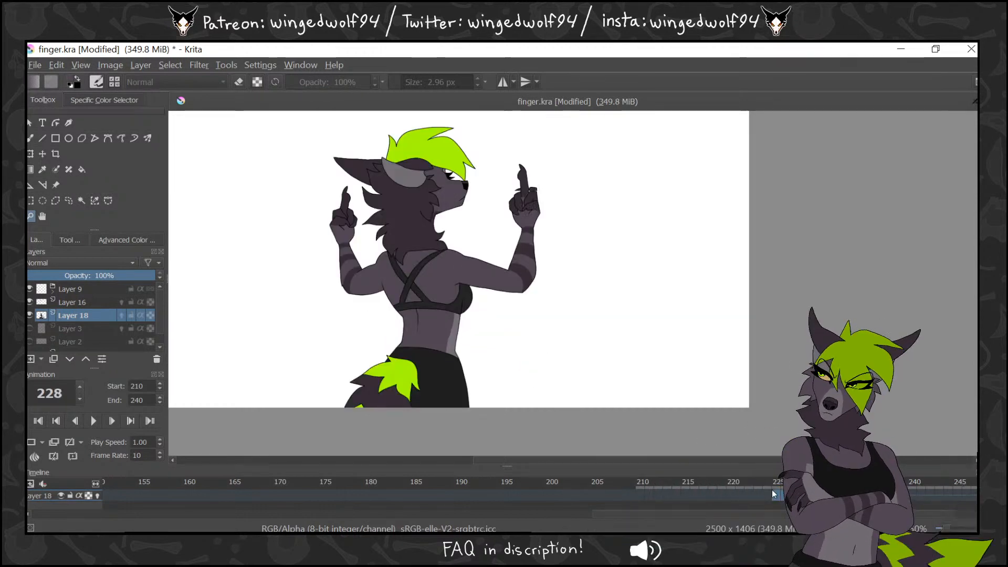
{"action": "key", "text": "Left"}
{"action": "key", "text": "Left"}
{"action": "key", "text": "Left"}
{"action": "left_click_drag", "start_coordinate": [334, 238], "coordinate": [592, 385]}
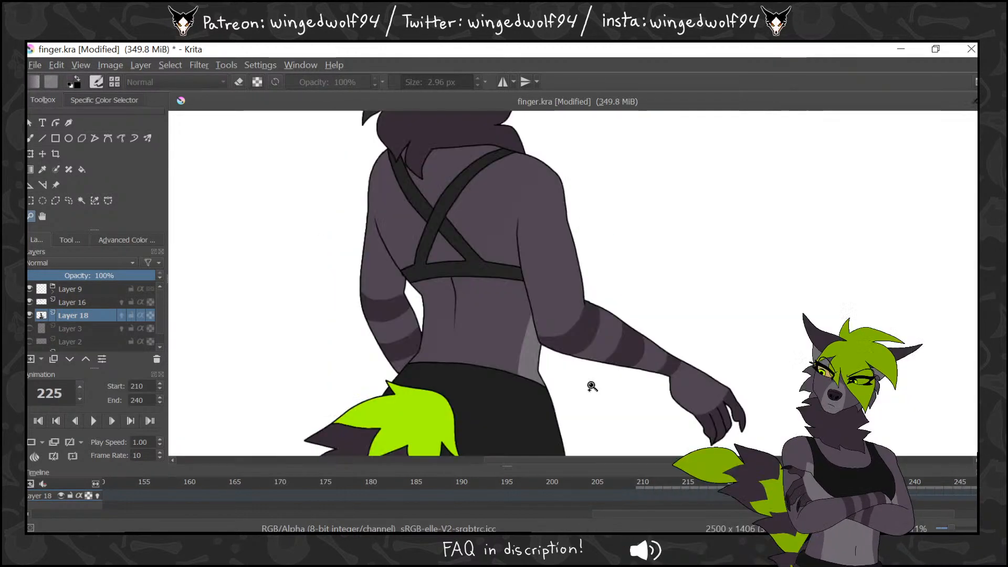
{"action": "right_click", "coordinate": [514, 234]}
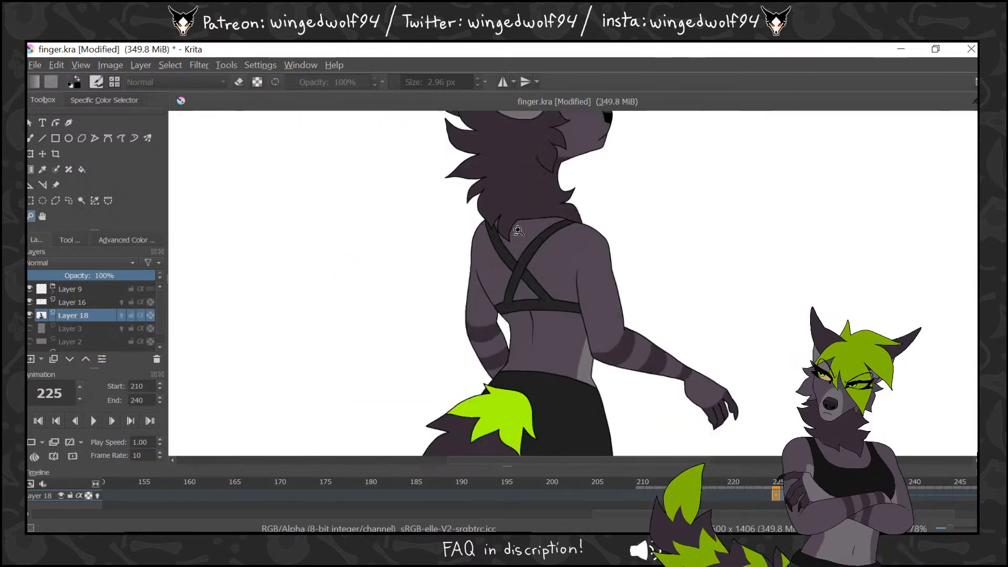
Open colors.png, sample its orange-brown shading colour and return to finger.kra
{"action": "left_click", "coordinate": [35, 65]}
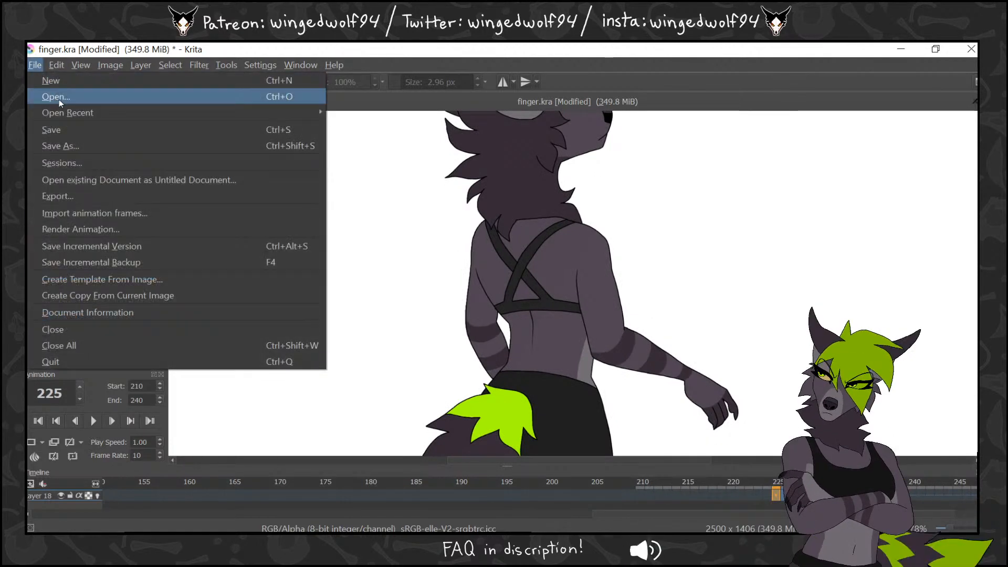
{"action": "left_click", "coordinate": [53, 97]}
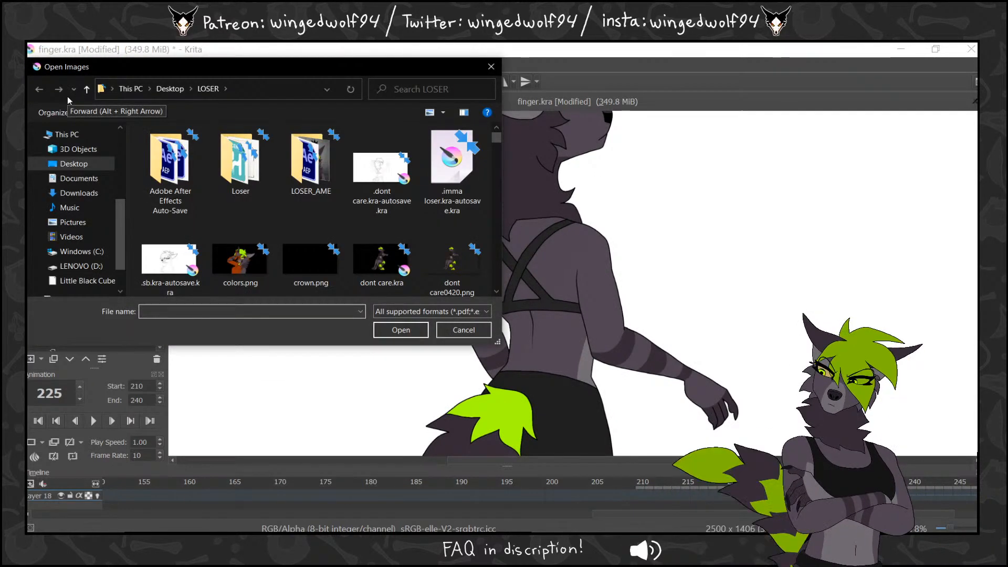
{"action": "left_click", "coordinate": [240, 260]}
{"action": "left_click", "coordinate": [400, 330]}
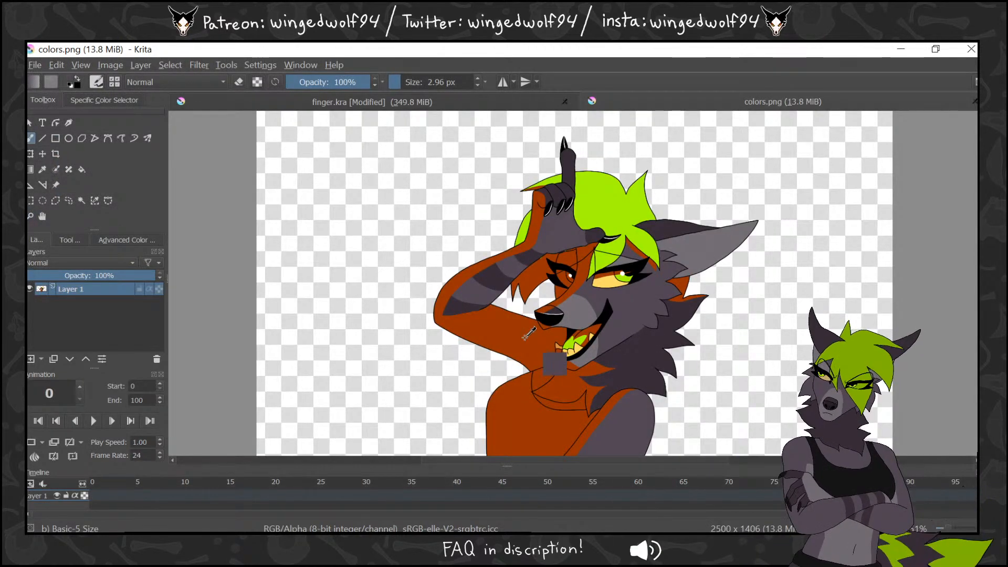
{"action": "left_click", "coordinate": [536, 97]}
{"action": "left_click_drag", "start_coordinate": [390, 512], "coordinate": [946, 512]}
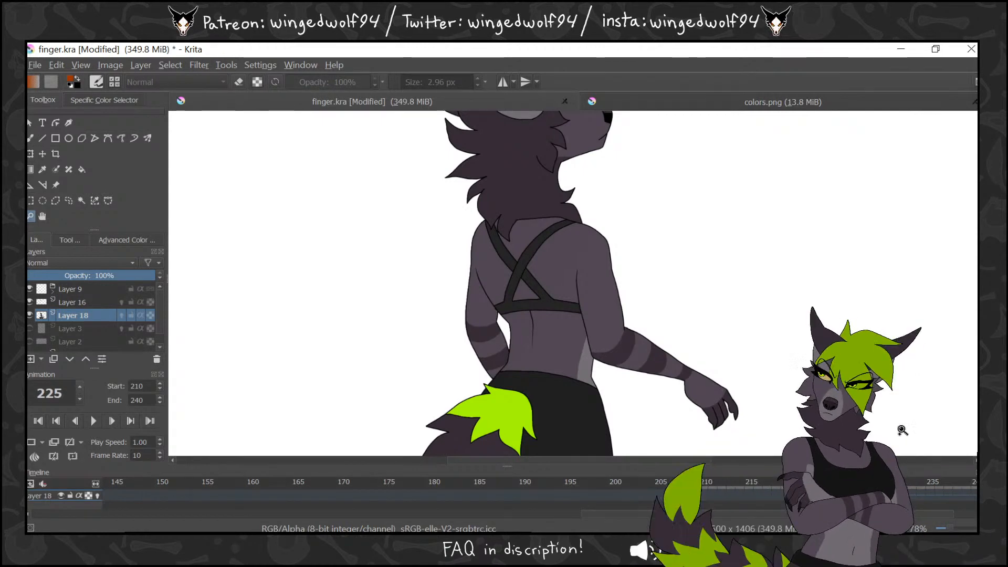
Add a paint layer above Layer 18 with inherited alpha, Multiply blending and 47% opacity, and activate the Freehand Brush
{"action": "left_click", "coordinate": [31, 358]}
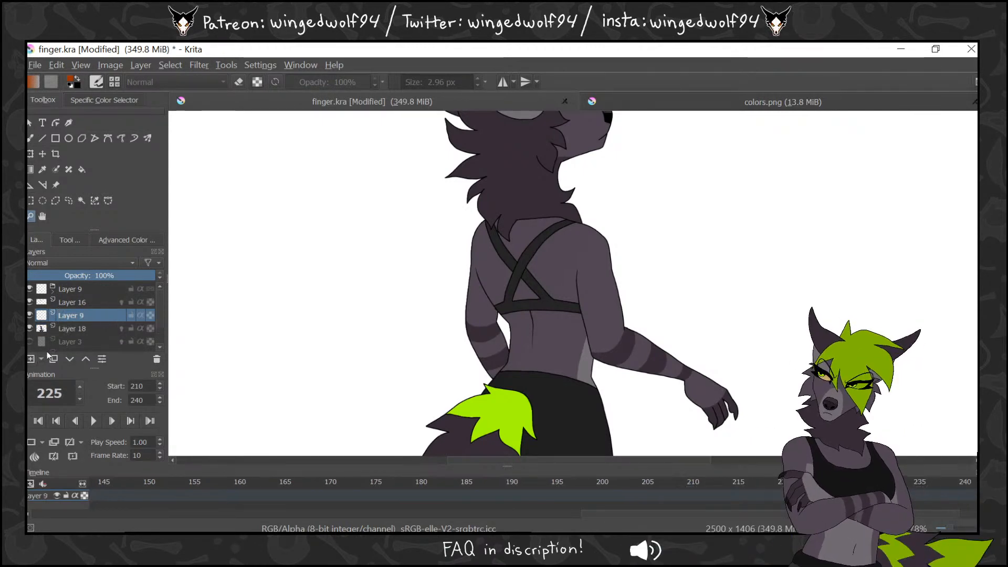
{"action": "left_click", "coordinate": [100, 264]}
{"action": "left_click", "coordinate": [66, 332]}
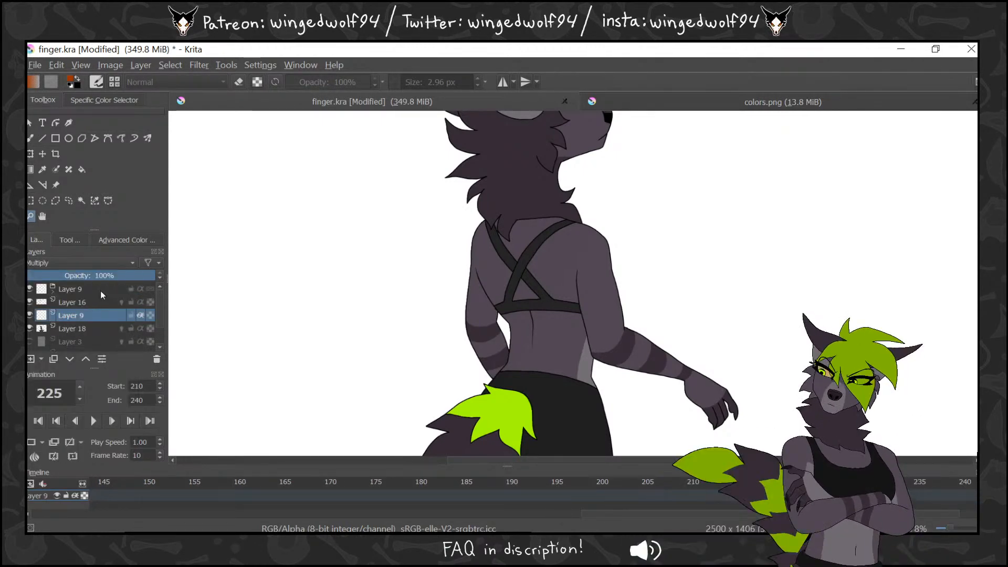
{"action": "left_click_drag", "start_coordinate": [97, 275], "coordinate": [84, 274]}
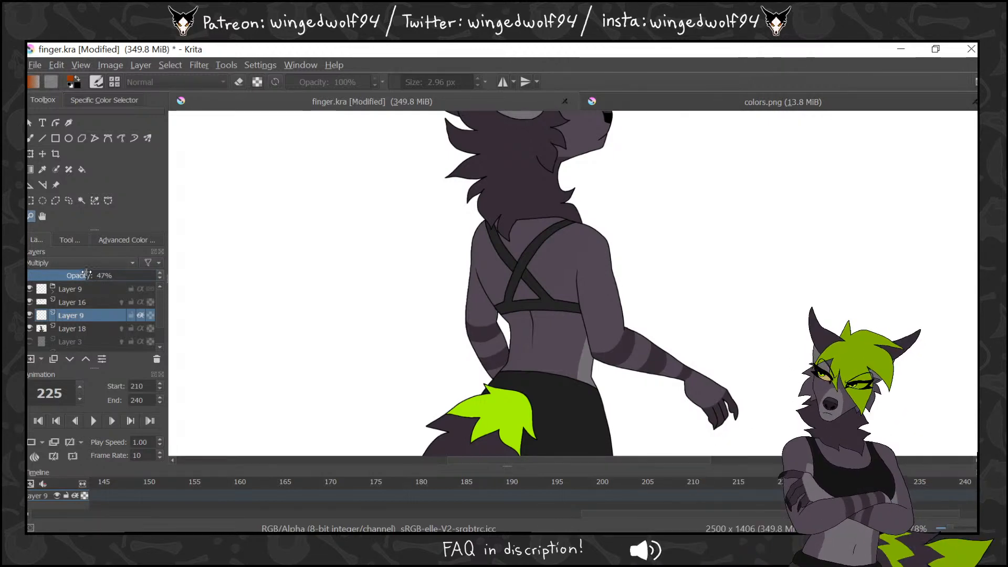
{"action": "key", "text": "b"}
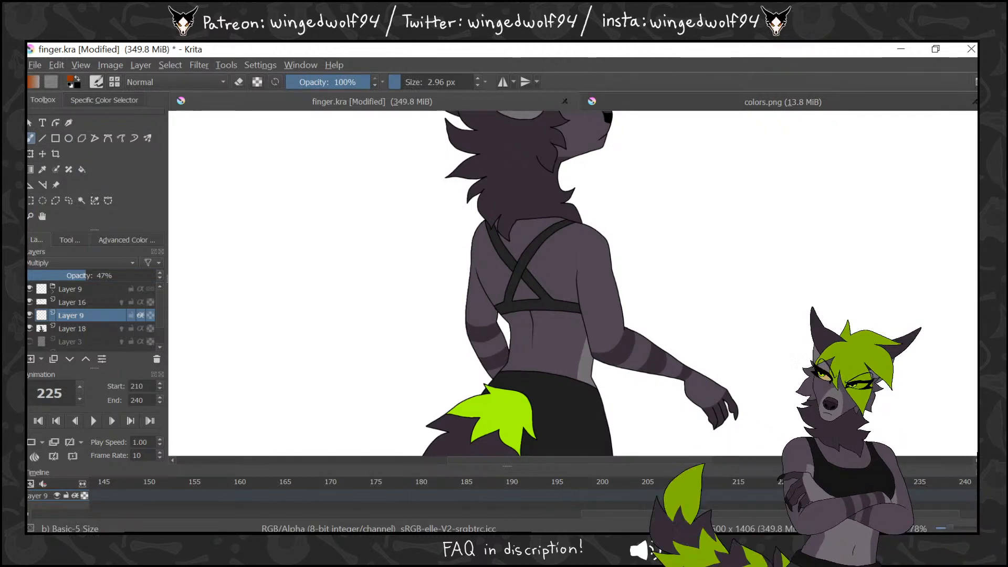
Add a blank animation frame at frame 225 on the Multiply shading layer
{"action": "scroll", "coordinate": [572, 284], "scroll_direction": "down", "scroll_amount": 2}
{"action": "key", "text": "Left"}
{"action": "key", "text": "Right"}
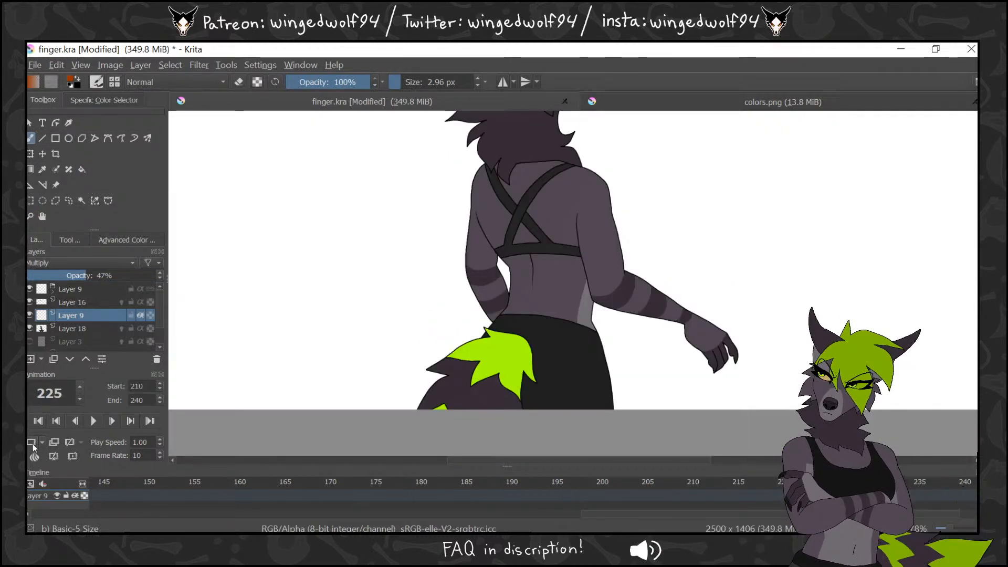
{"action": "scroll", "coordinate": [572, 283], "scroll_direction": "up", "scroll_amount": 7}
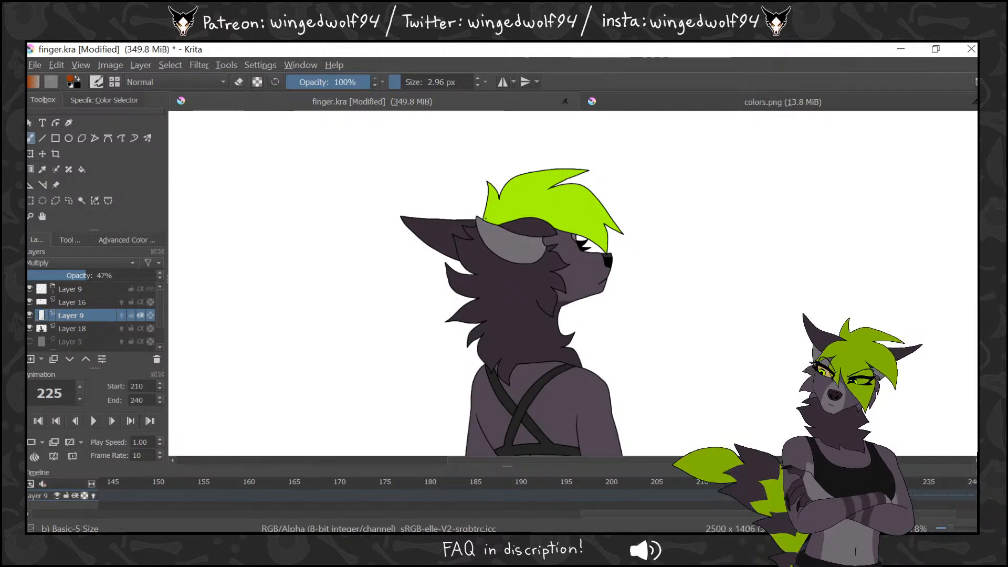
{"action": "left_click", "coordinate": [70, 239]}
{"action": "left_click", "coordinate": [36, 240]}
{"action": "mouse_move", "coordinate": [536, 157]}
{"action": "left_mouse_down"}
{"action": "mouse_move", "coordinate": [552, 201]}
{"action": "mouse_move", "coordinate": [724, 409]}
{"action": "mouse_move", "coordinate": [451, 325]}
{"action": "left_mouse_up"}
{"action": "key", "text": "Delete"}
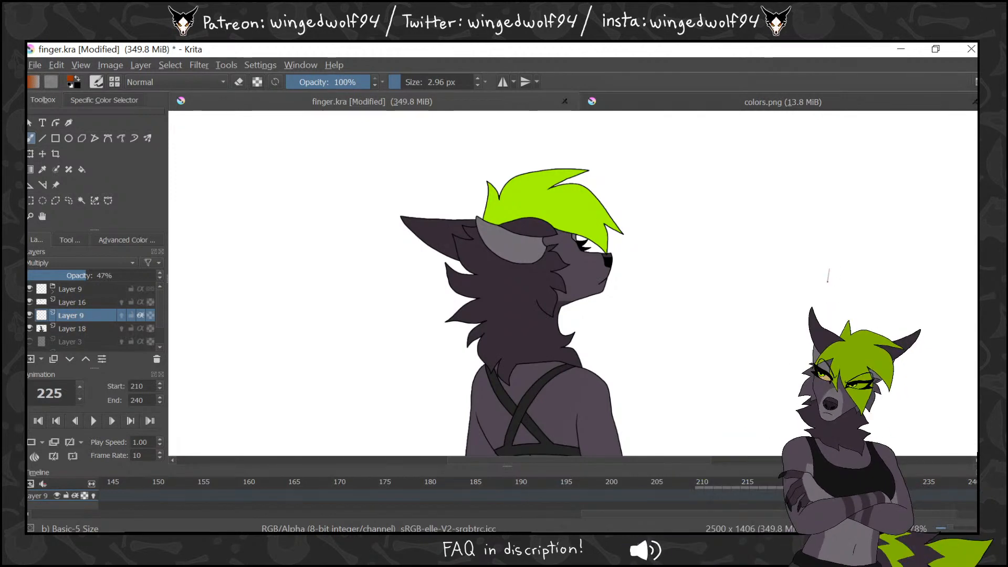
{"action": "left_click_drag", "start_coordinate": [827, 282], "coordinate": [826, 299]}
{"action": "key", "text": "ctrl+z"}
{"action": "scroll", "coordinate": [163, 314], "scroll_direction": "down", "scroll_amount": 1}
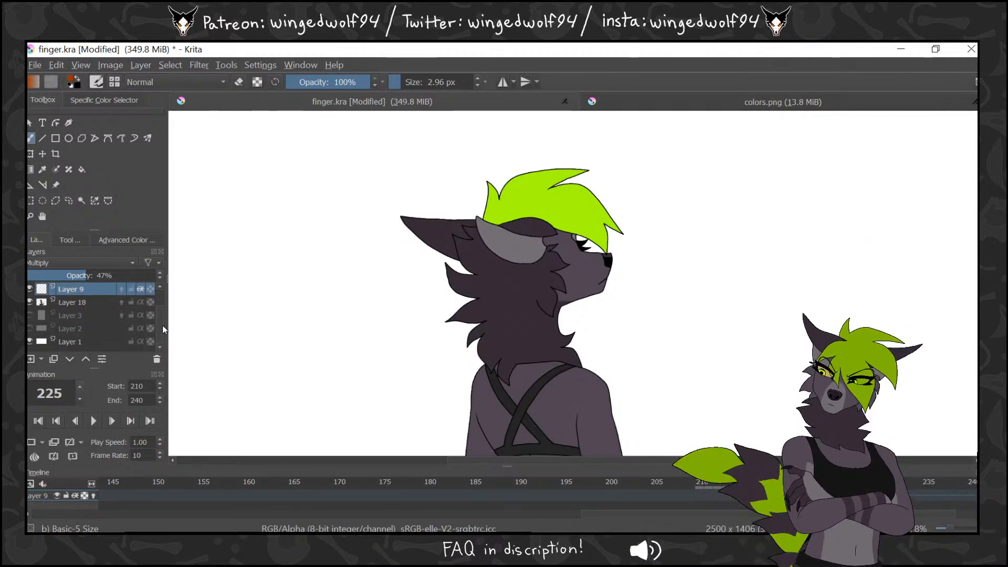
{"action": "scroll", "coordinate": [162, 325], "scroll_direction": "up", "scroll_amount": 1}
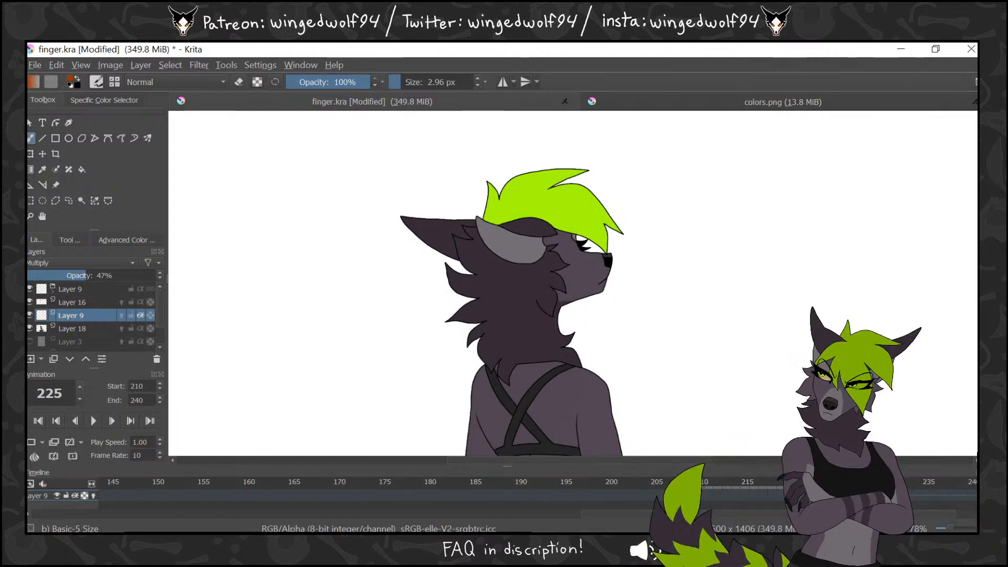
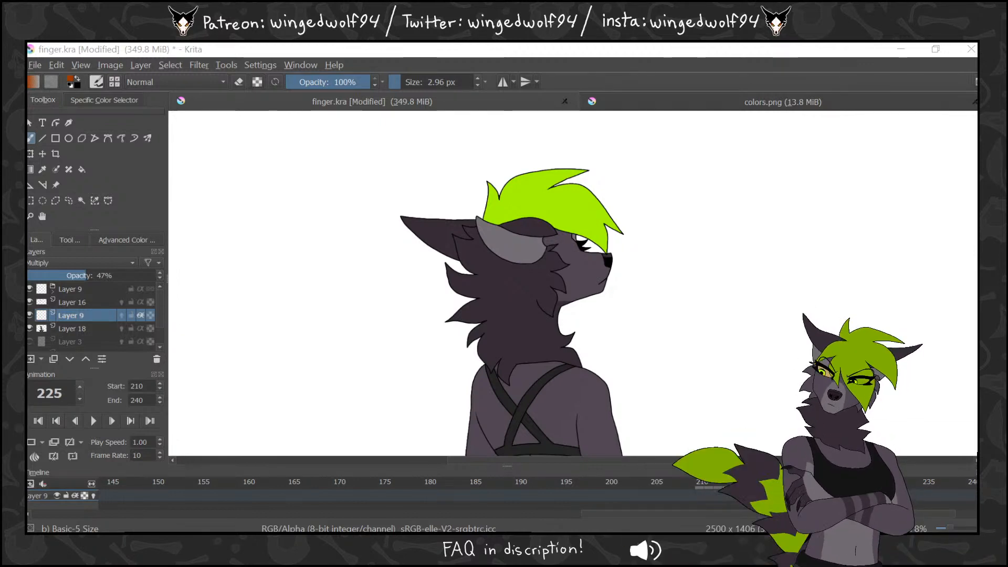
{"action": "left_click", "coordinate": [817, 97]}
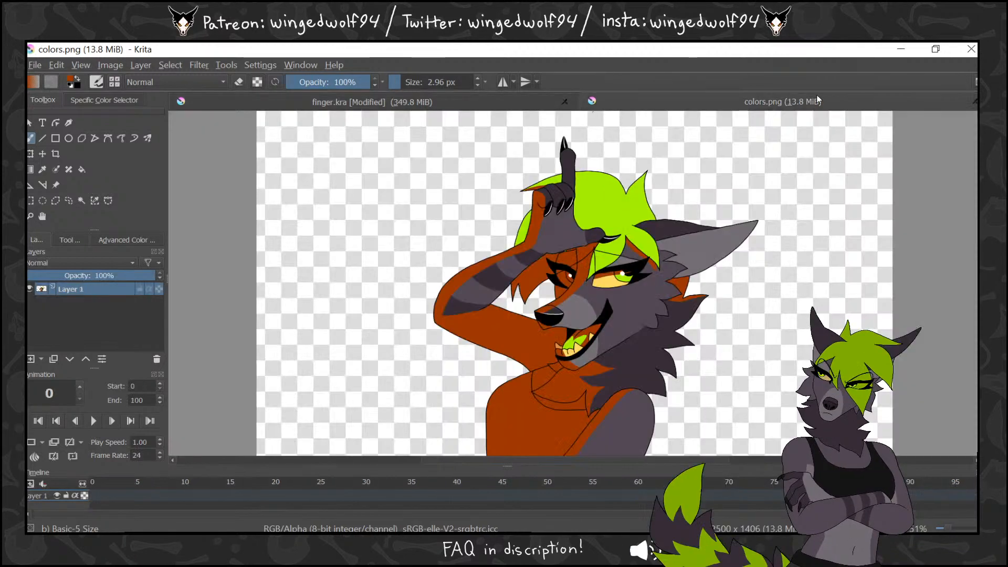
{"action": "mouse_move", "coordinate": [790, 143]}
{"action": "left_mouse_down"}
{"action": "mouse_move", "coordinate": [794, 186]}
{"action": "mouse_move", "coordinate": [829, 237]}
{"action": "mouse_move", "coordinate": [829, 274]}
{"action": "left_mouse_up"}
{"action": "key", "text": "ctrl+z"}
{"action": "key", "text": "ctrl+z"}
{"action": "left_click_drag", "start_coordinate": [849, 160], "coordinate": [782, 337]}
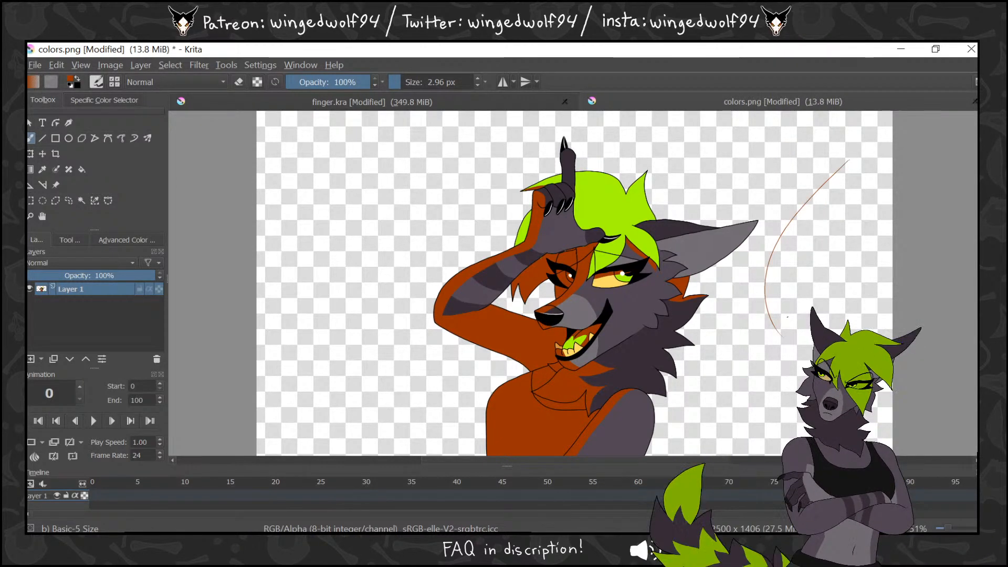
{"action": "key", "text": "ctrl+z"}
{"action": "left_click_drag", "start_coordinate": [845, 190], "coordinate": [827, 315]}
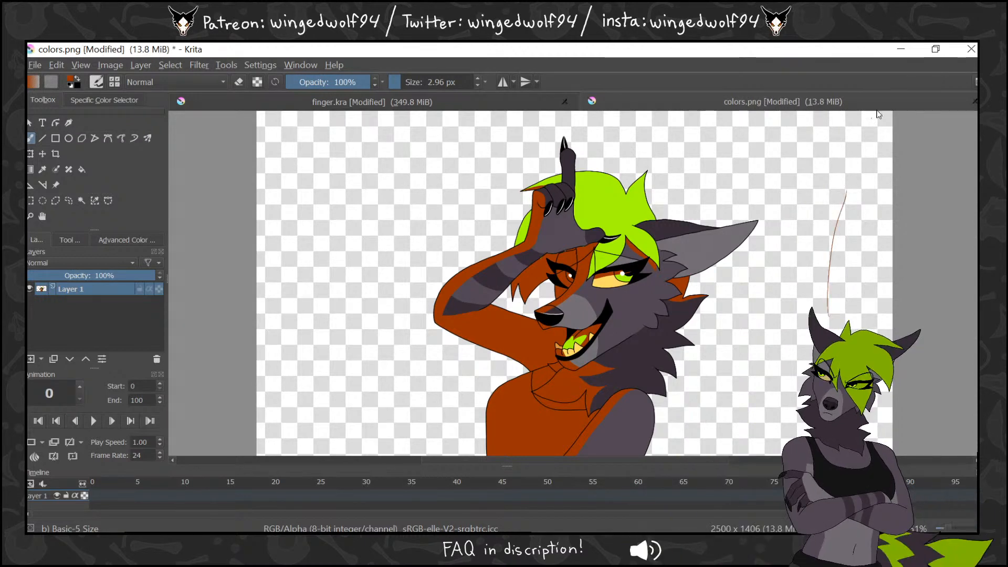
Close colors.png without saving its changes and return to finger.kra
{"action": "left_click_drag", "start_coordinate": [876, 102], "coordinate": [368, 101]}
{"action": "left_click", "coordinate": [679, 100]}
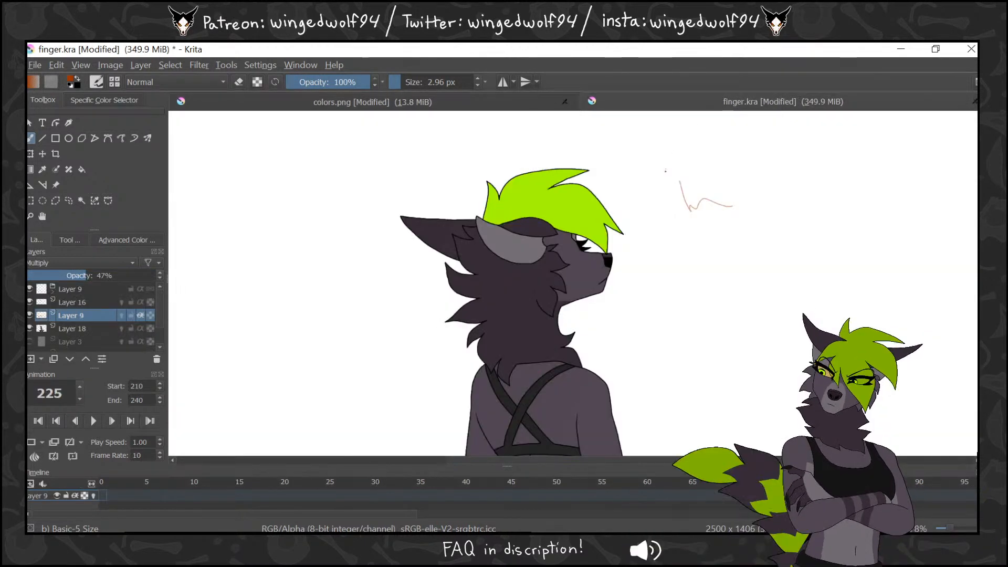
{"action": "key", "text": "ctrl+z"}
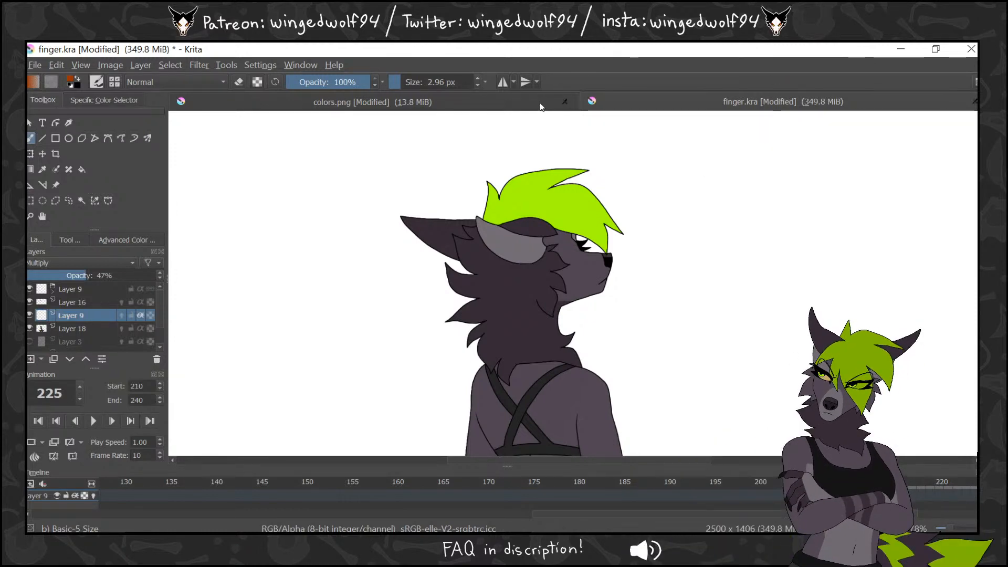
{"action": "left_click", "coordinate": [542, 100]}
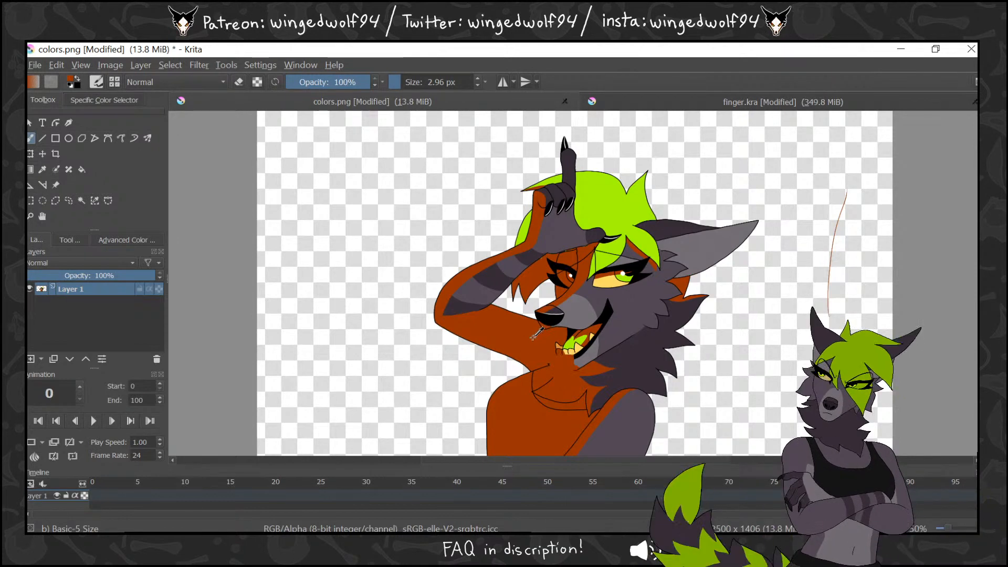
{"action": "left_click", "coordinate": [565, 101]}
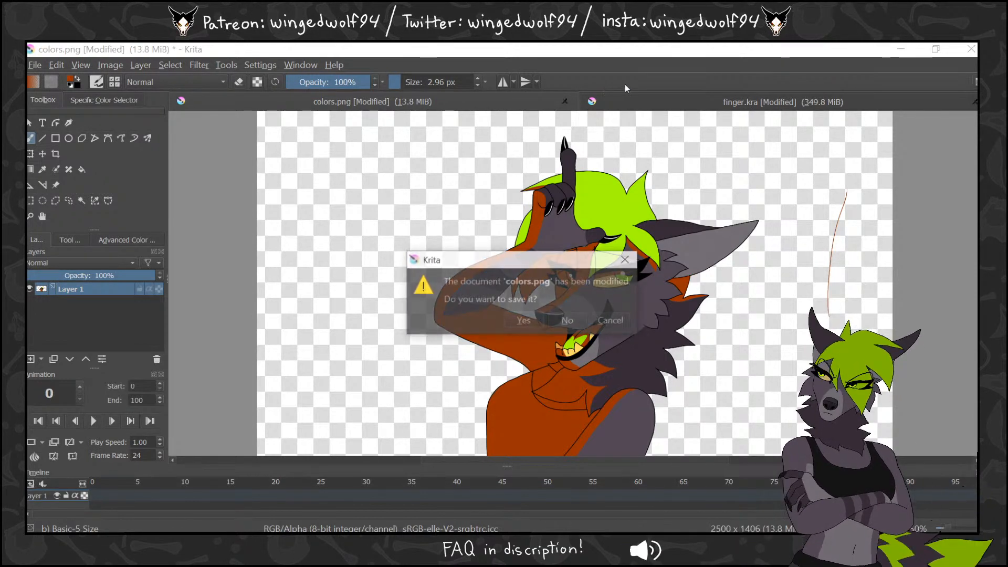
{"action": "left_click", "coordinate": [574, 333]}
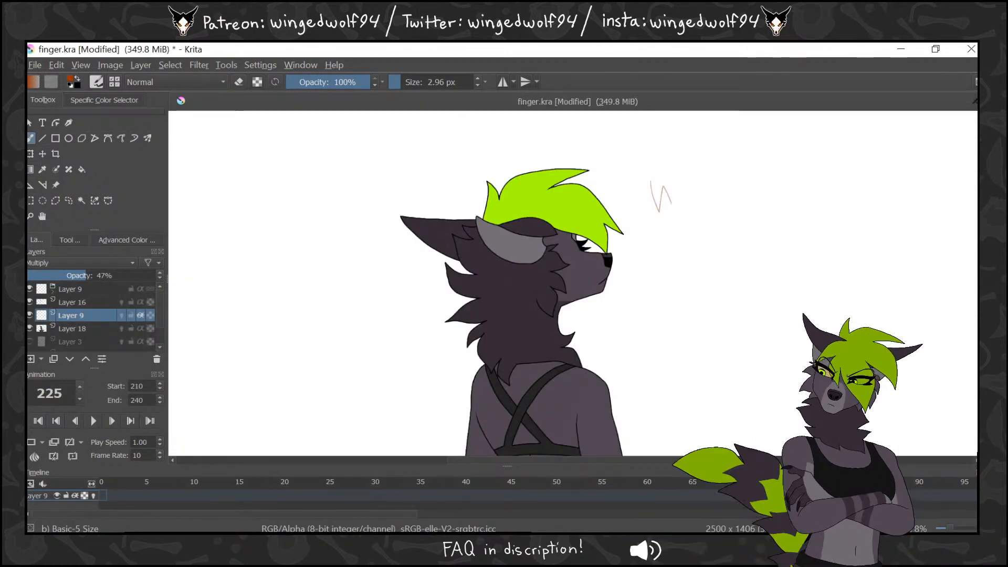
{"action": "left_click_drag", "start_coordinate": [672, 203], "coordinate": [776, 163]}
{"action": "key", "text": "ctrl+z"}
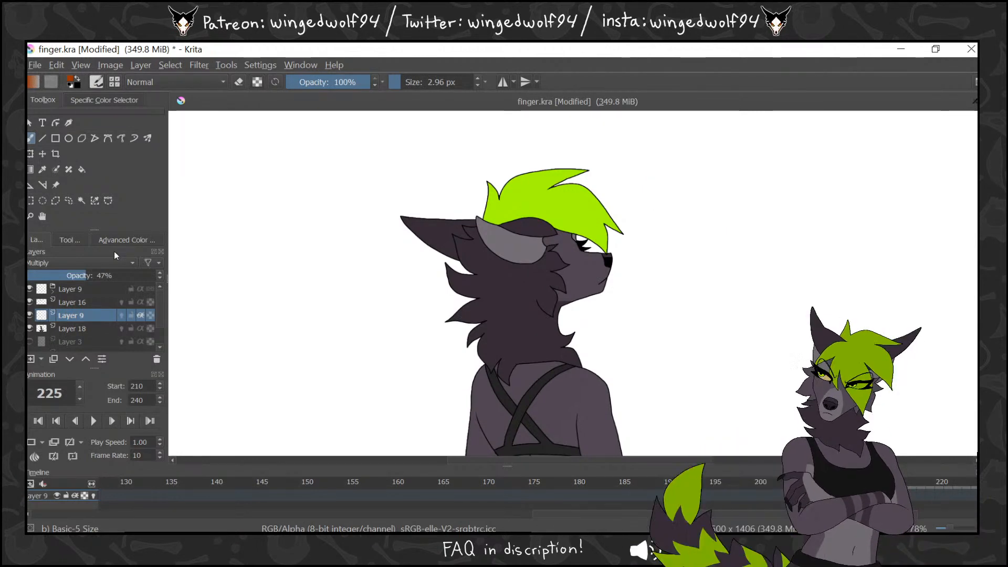
Outline the inner shading area of the green hair on frame 225 of the Multiply layer
{"action": "key", "text": "Left"}
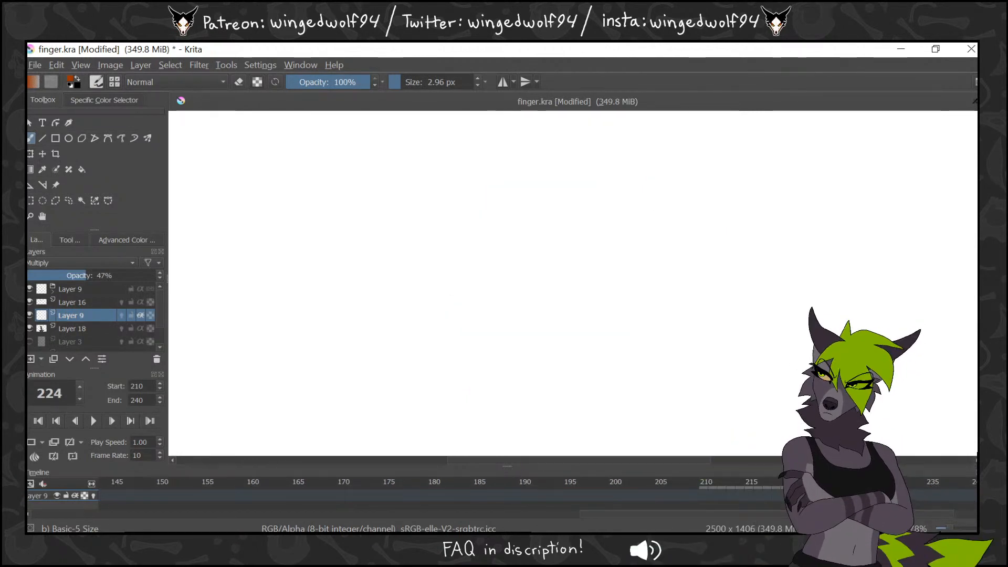
{"action": "key", "text": "Right"}
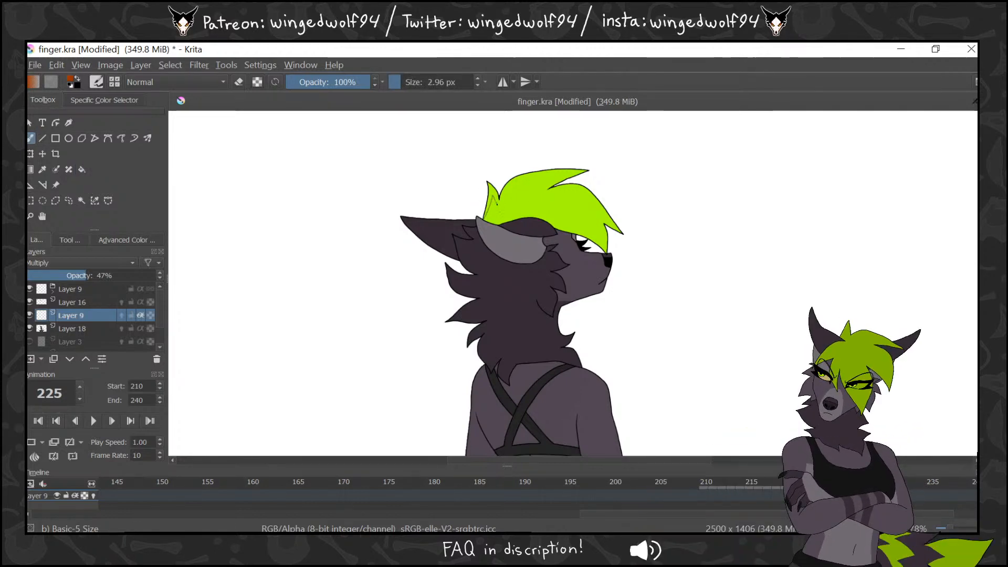
{"action": "mouse_move", "coordinate": [498, 199]}
{"action": "left_mouse_down"}
{"action": "mouse_move", "coordinate": [535, 177]}
{"action": "mouse_move", "coordinate": [554, 185]}
{"action": "mouse_move", "coordinate": [558, 176]}
{"action": "mouse_move", "coordinate": [538, 196]}
{"action": "mouse_move", "coordinate": [584, 194]}
{"action": "mouse_move", "coordinate": [606, 218]}
{"action": "left_mouse_up"}
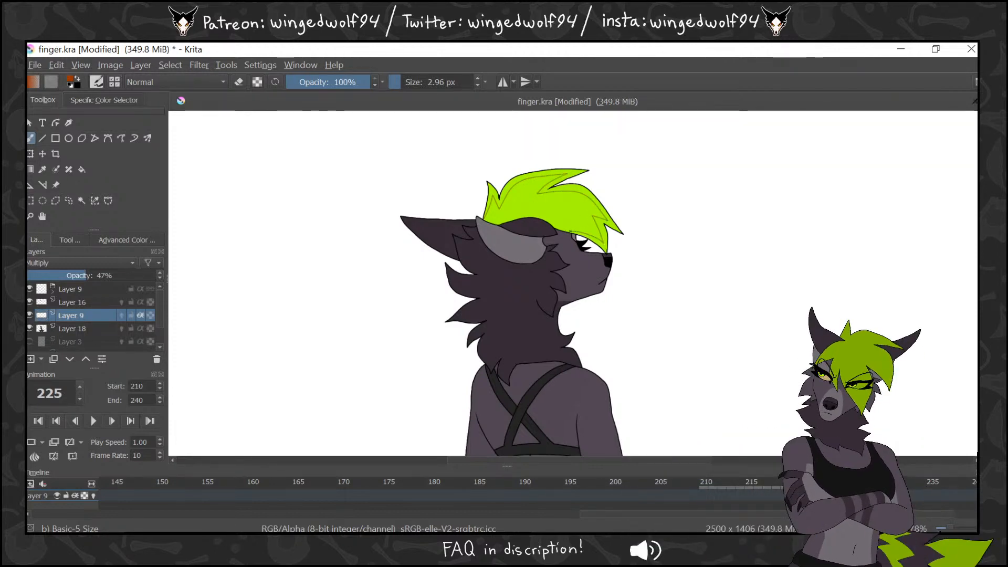
Sample the light grey fur colour and add a paint layer above Layer 18 with a blank frame at 225
{"action": "key", "text": "Page_Down"}
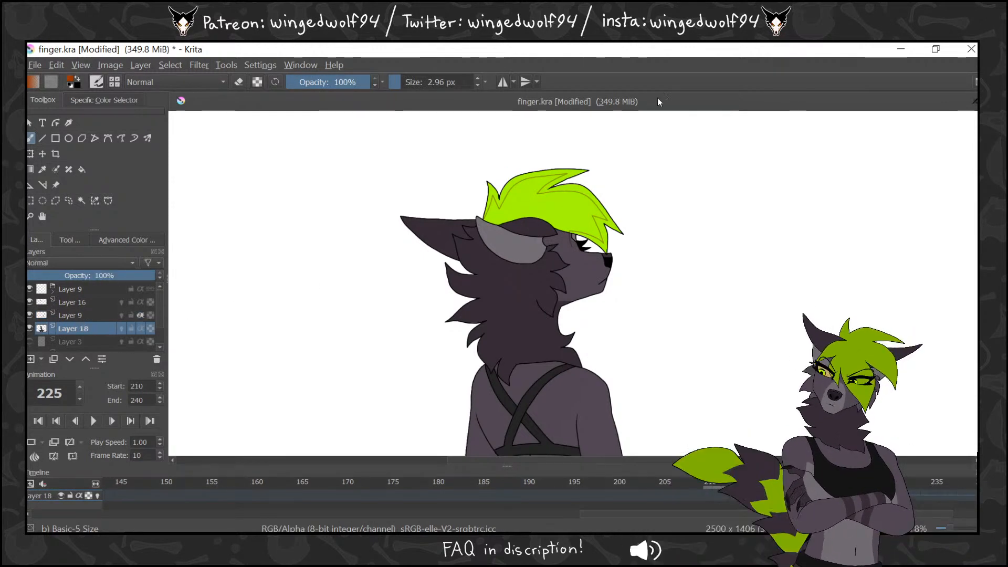
{"action": "left_click", "coordinate": [583, 278], "text": "ctrl"}
{"action": "left_click", "coordinate": [31, 216]}
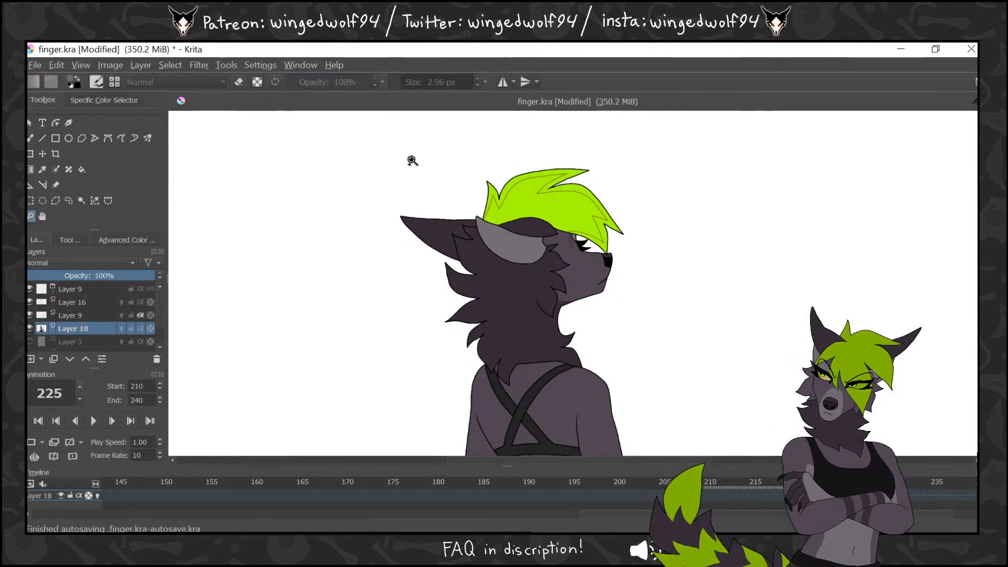
{"action": "left_click", "coordinate": [412, 160]}
{"action": "key", "text": "b"}
{"action": "left_click", "coordinate": [36, 358]}
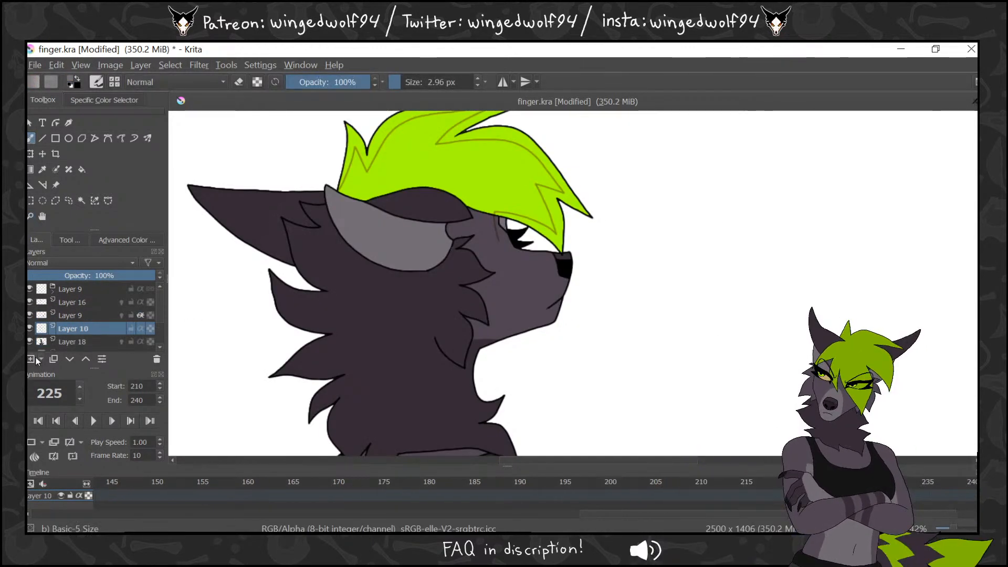
{"action": "key", "text": "Left"}
{"action": "key", "text": "Right"}
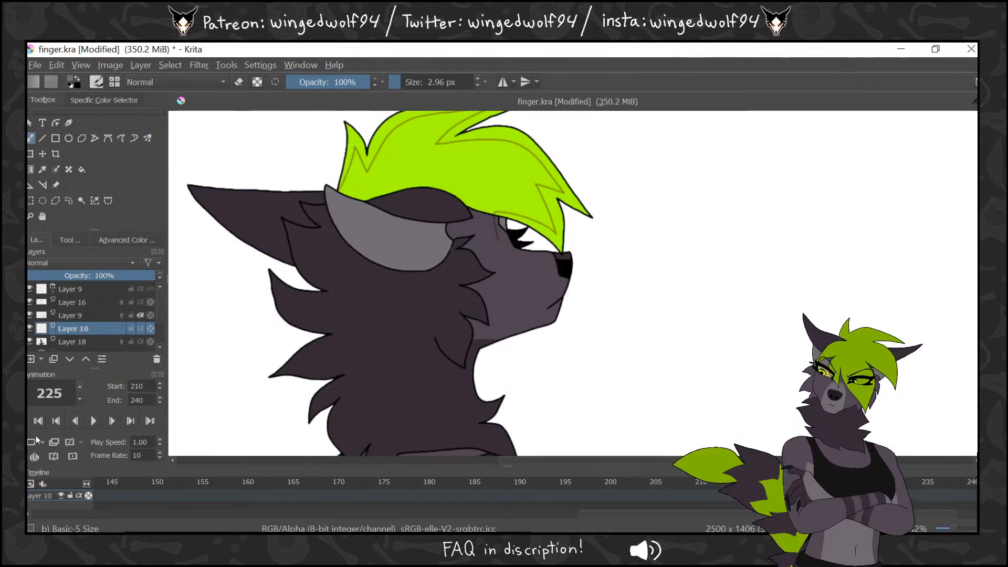
Draw a curved light grey edge across the muzzle, fill its front part, and merge the layer down into Layer 18
{"action": "left_click_drag", "start_coordinate": [533, 266], "coordinate": [536, 291]}
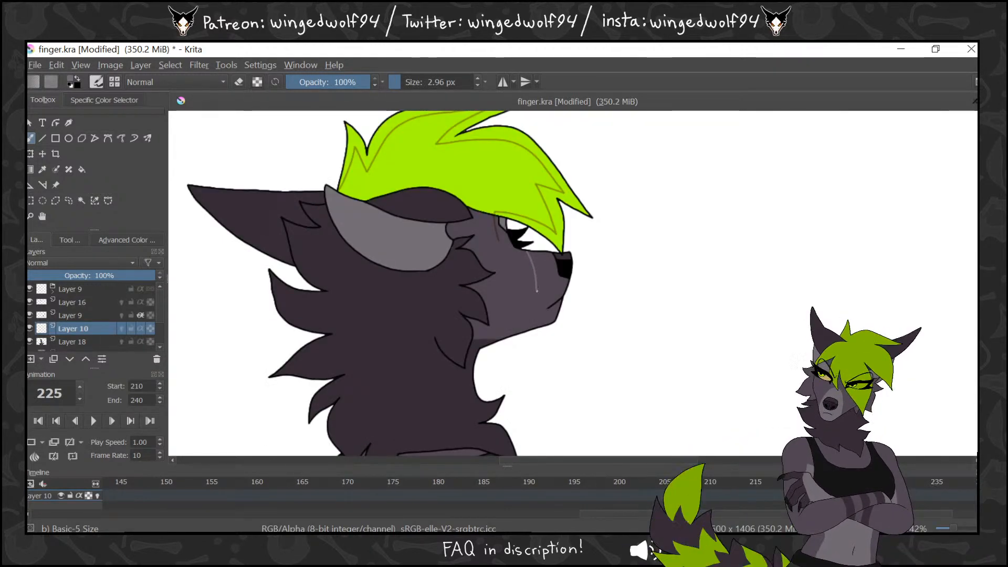
{"action": "key", "text": "f"}
{"action": "left_click", "coordinate": [546, 294]}
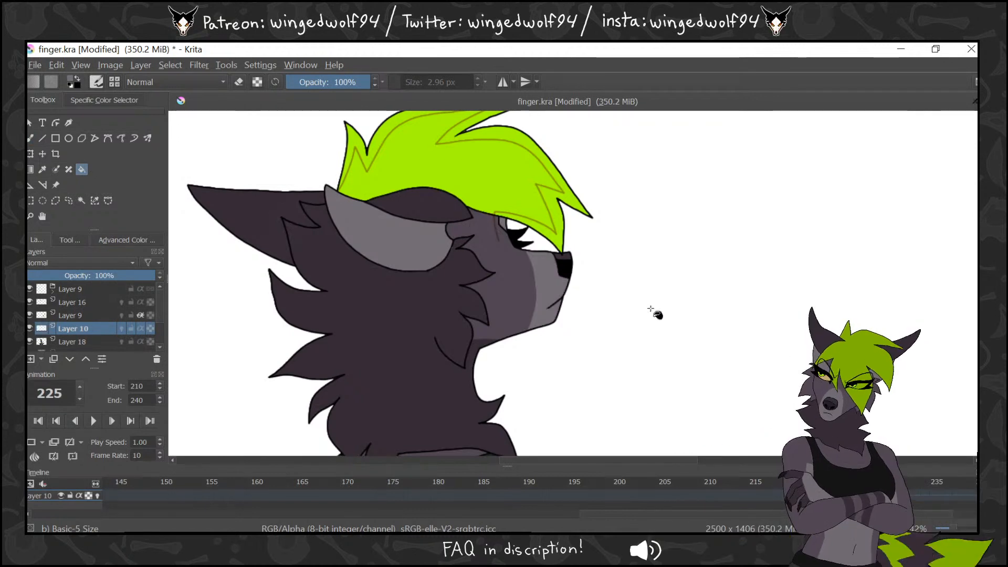
{"action": "left_click", "coordinate": [73, 342]}
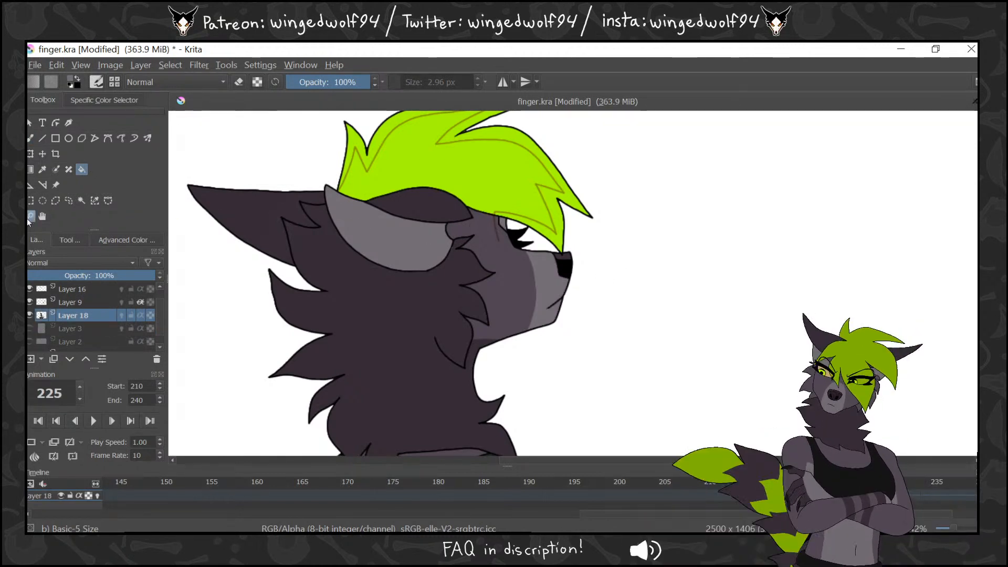
Step back and forth through frames 224 to 227 to examine the muzzle marking at a wider view
{"action": "left_click", "coordinate": [30, 216]}
{"action": "left_click_drag", "start_coordinate": [627, 275], "coordinate": [635, 268]}
{"action": "key", "text": "Right"}
{"action": "key", "text": "Right"}
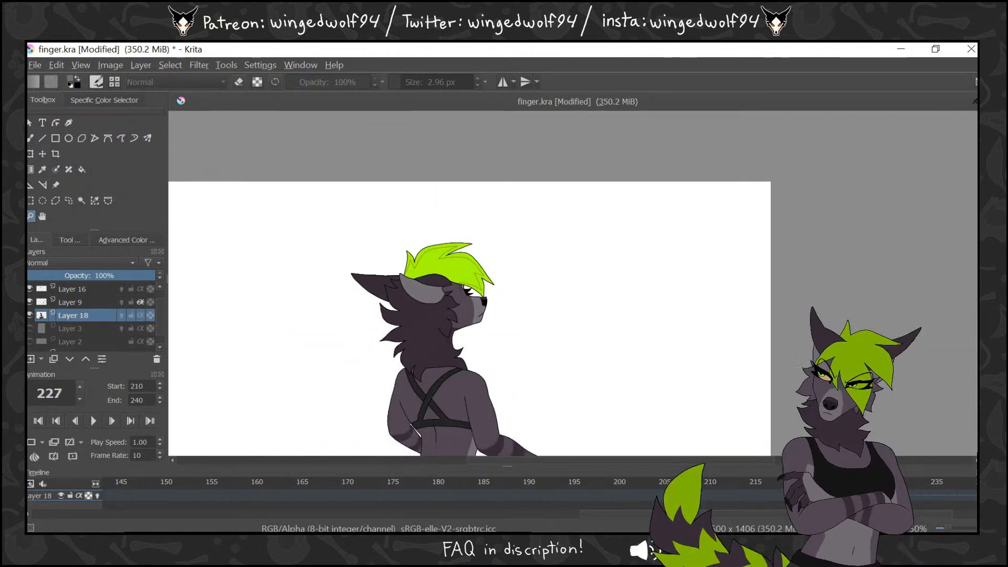
{"action": "key", "text": "Left"}
{"action": "key", "text": "Left"}
{"action": "key", "text": "Left"}
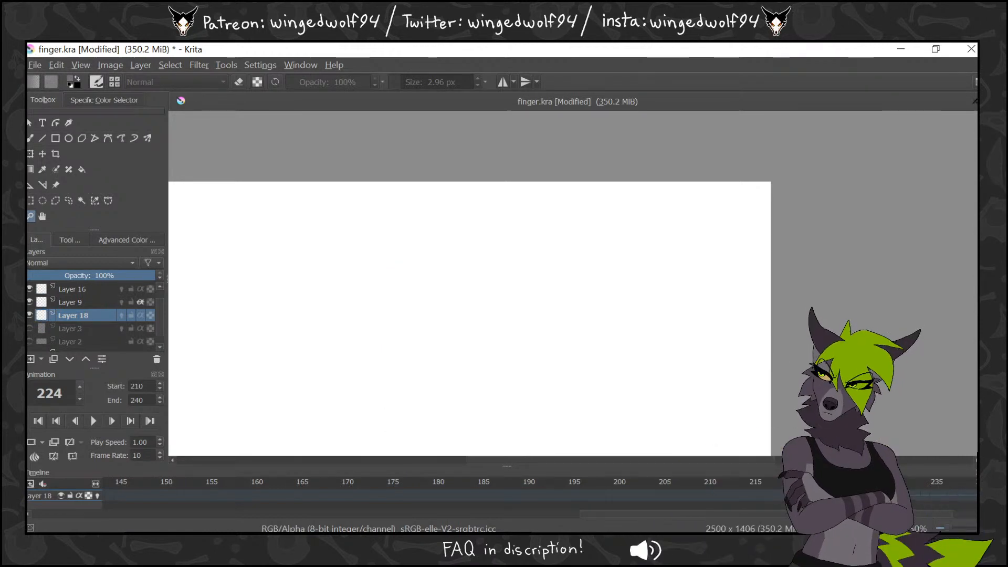
{"action": "key", "text": "Right"}
Reopen colors.png, sample its orange-brown shading colour and close the file again
{"action": "left_click", "coordinate": [56, 64]}
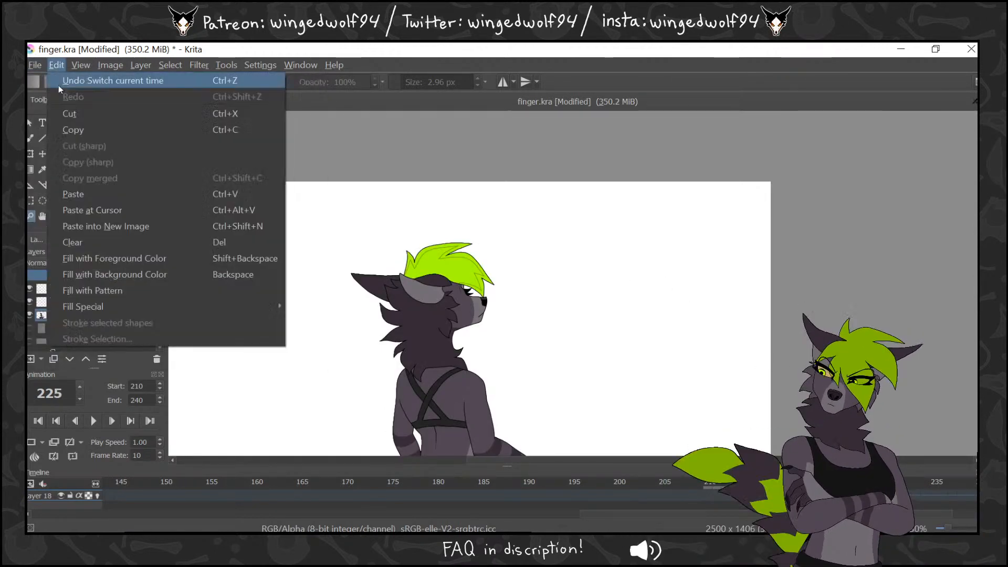
{"action": "key", "text": "Escape"}
{"action": "key", "text": "ctrl+o"}
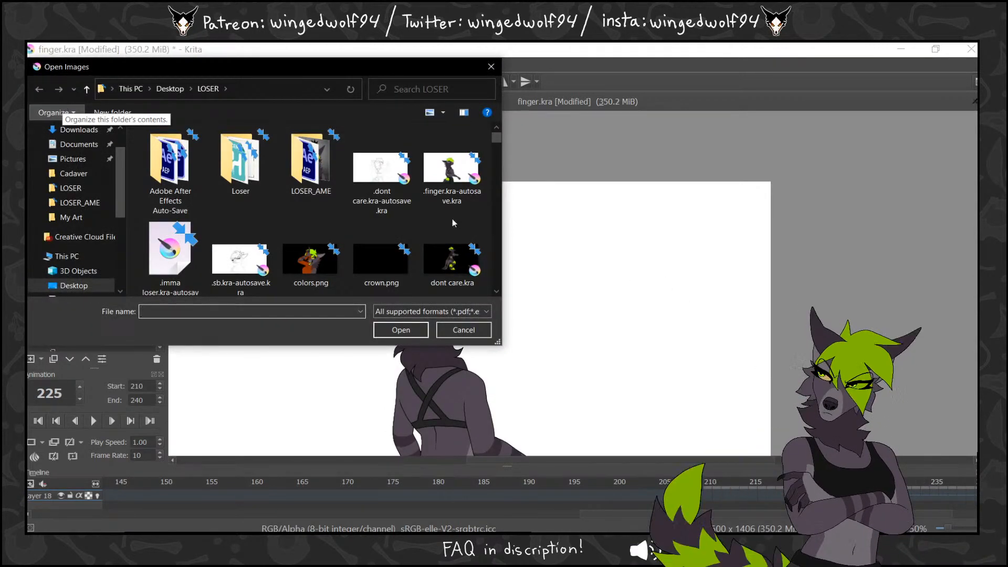
{"action": "double_click", "coordinate": [311, 238]}
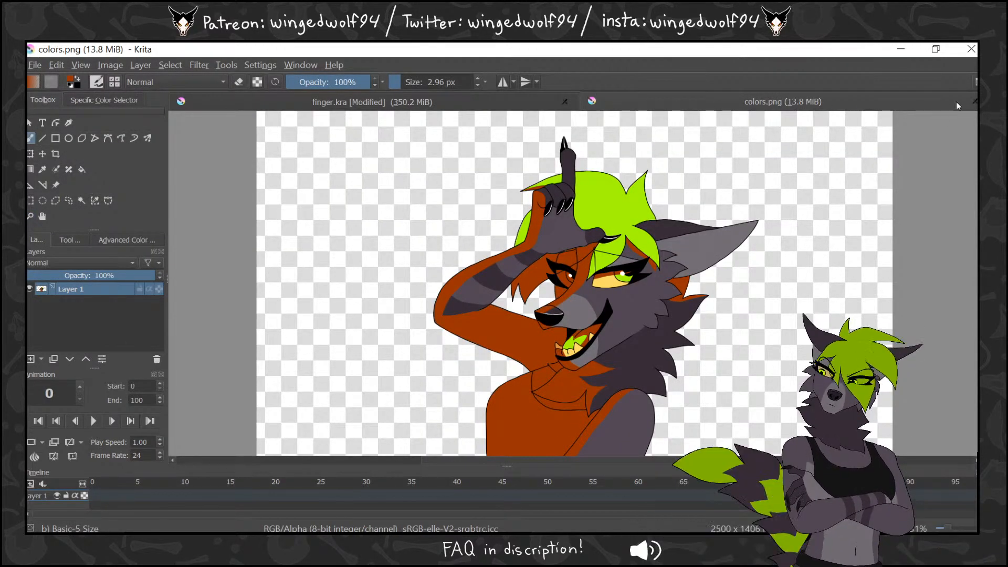
{"action": "key", "text": "ctrl+w"}
Fill the outlined inner hair area on frame 225 with orange-brown on the Multiply Layer 9
{"action": "key", "text": "z"}
{"action": "left_click_drag", "start_coordinate": [501, 220], "coordinate": [630, 439]}
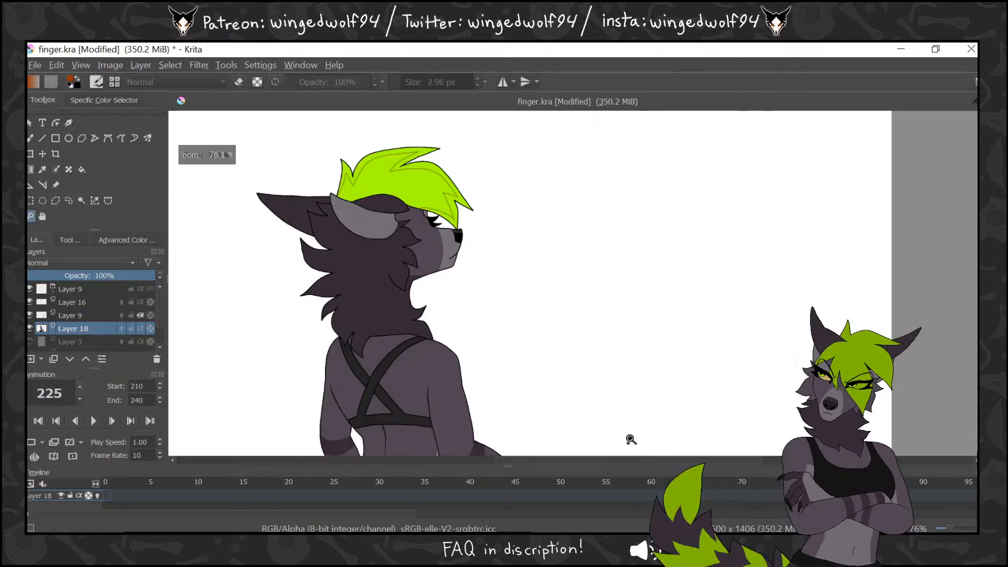
{"action": "key", "text": "f"}
{"action": "left_click", "coordinate": [404, 176]}
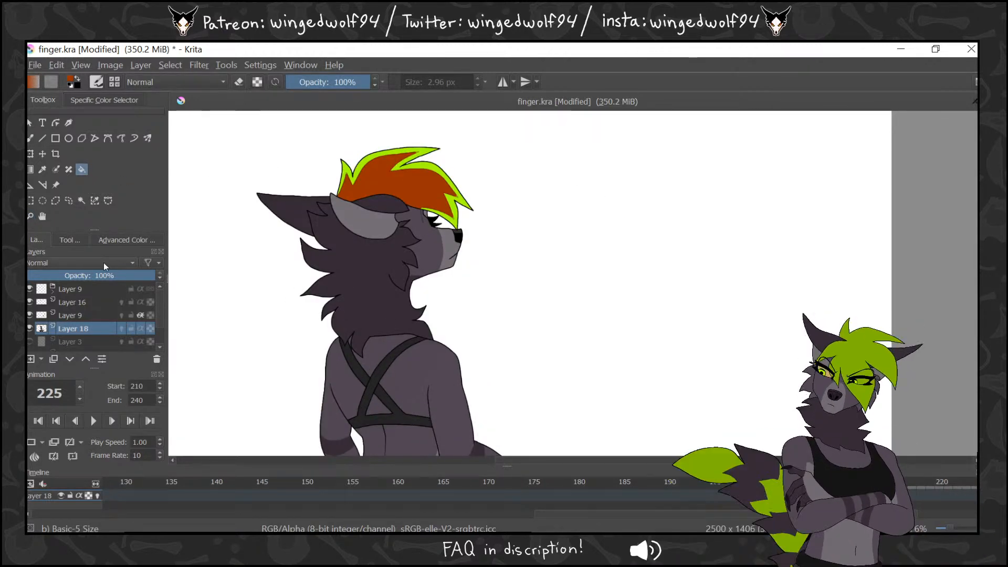
{"action": "key", "text": "ctrl+z"}
{"action": "left_click", "coordinate": [74, 315]}
{"action": "left_click", "coordinate": [424, 190]}
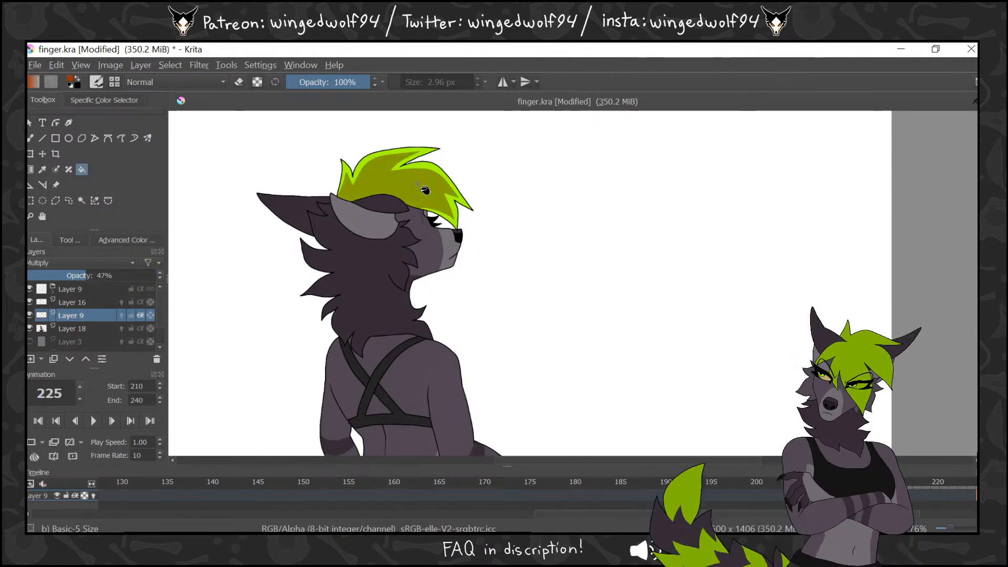
Set the Multiply shading layer's opacity to 48%
{"action": "left_click", "coordinate": [87, 274]}
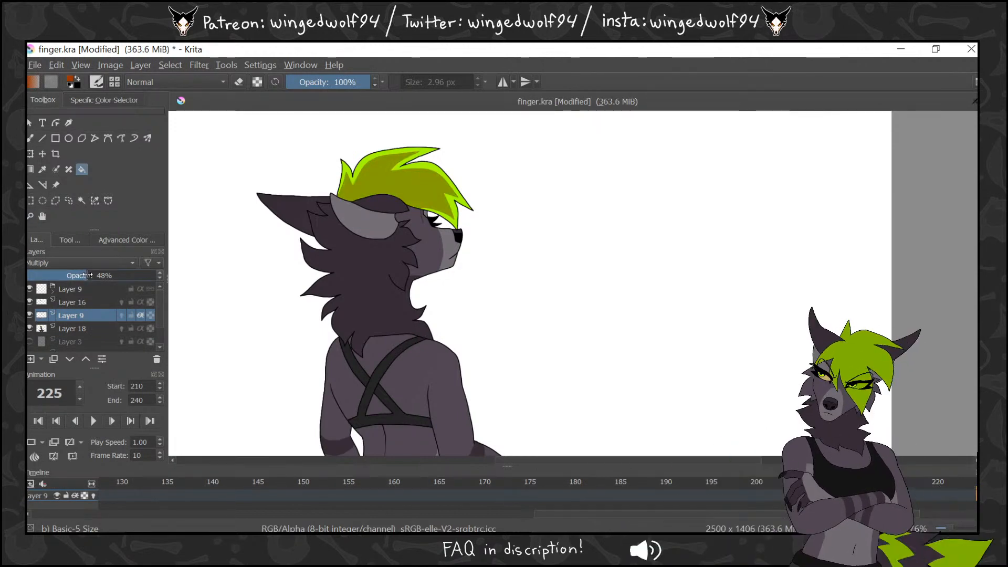
{"action": "left_click", "coordinate": [31, 216]}
{"action": "left_click", "coordinate": [431, 299], "text": "ctrl"}
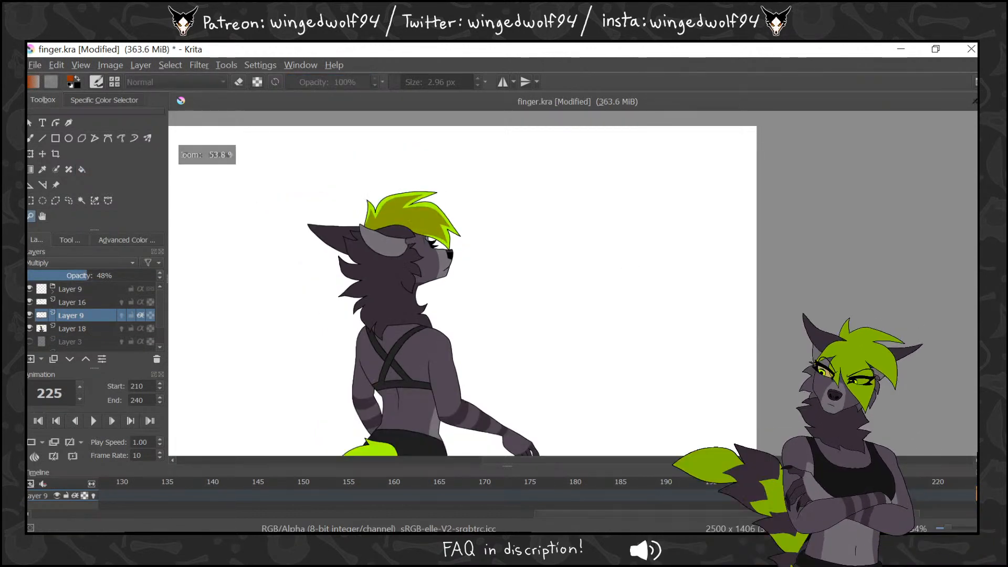
Fill the far pointed ear on frame 225 with the orange-brown shading colour on the Multiply layer
{"action": "left_click_drag", "start_coordinate": [829, 513], "coordinate": [873, 514]}
{"action": "key", "text": "space"}
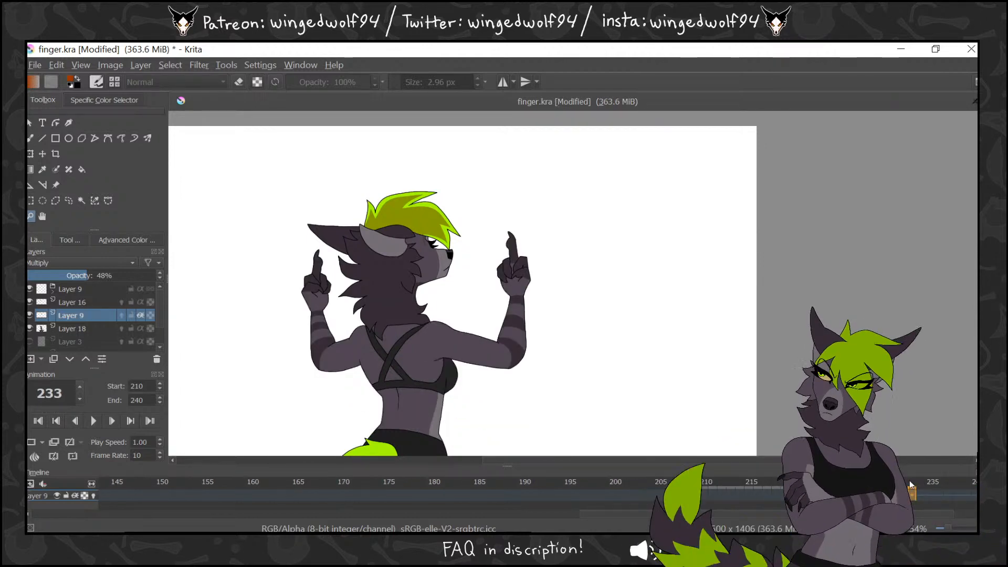
{"action": "key", "text": "space"}
{"action": "left_click", "coordinate": [81, 169]}
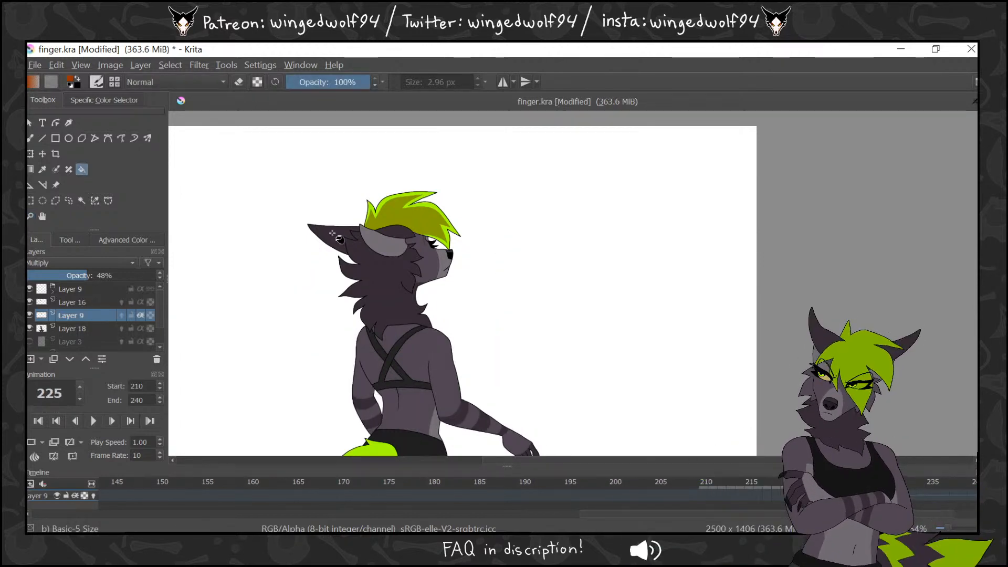
{"action": "left_click", "coordinate": [357, 235]}
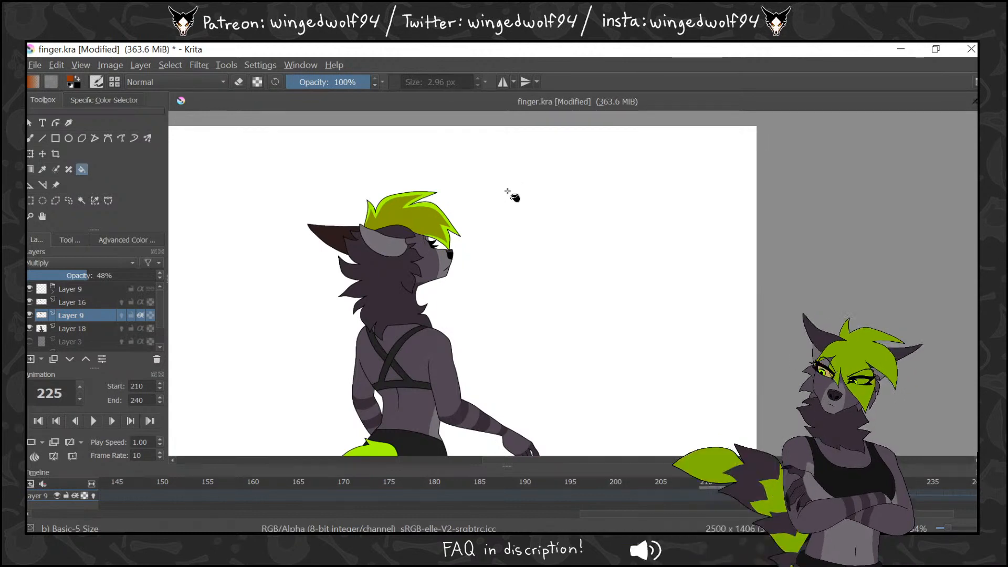
Outline the shadow boundaries along the face, muzzle, neck and mane fur on frame 225 with the 2.96 px brush
{"action": "left_click", "coordinate": [30, 215]}
{"action": "left_click_drag", "start_coordinate": [341, 189], "coordinate": [526, 357]}
{"action": "left_click", "coordinate": [31, 138]}
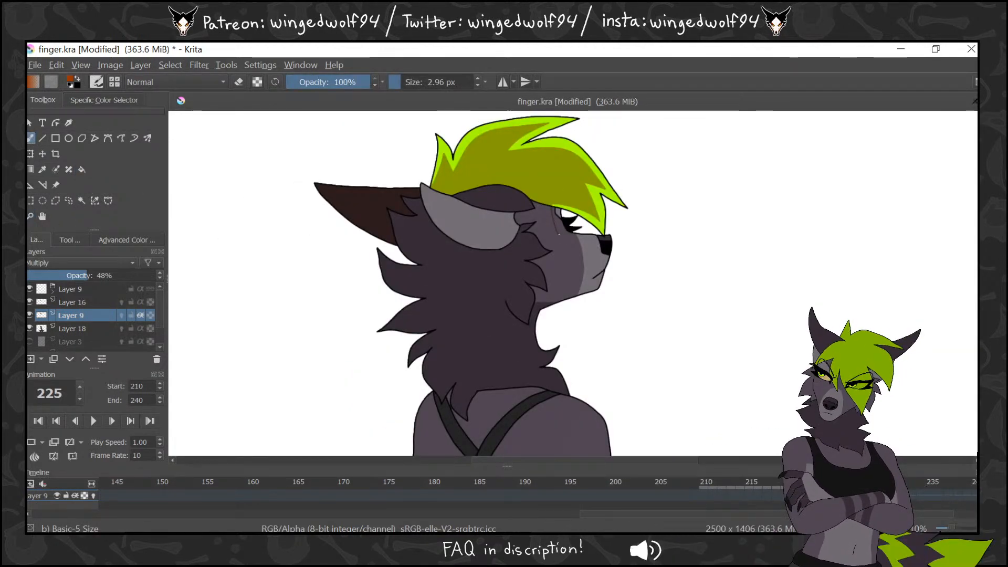
{"action": "mouse_move", "coordinate": [558, 234]}
{"action": "left_mouse_down"}
{"action": "mouse_move", "coordinate": [608, 243]}
{"action": "mouse_move", "coordinate": [598, 273]}
{"action": "mouse_move", "coordinate": [536, 302]}
{"action": "left_mouse_up"}
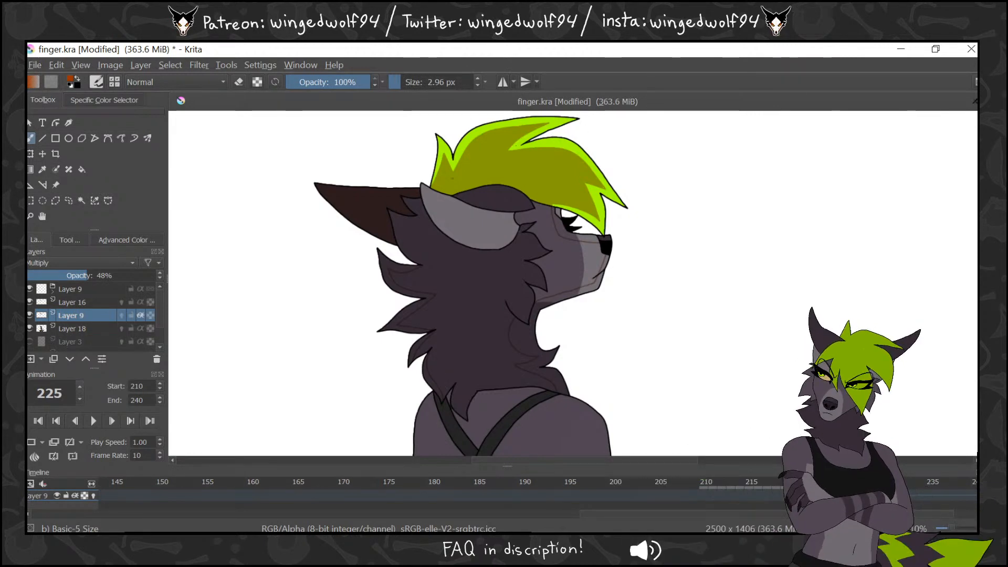
Fill the mane, near ear, face and muzzle shadow areas on frame 225 with orange-brown
{"action": "key", "text": "f"}
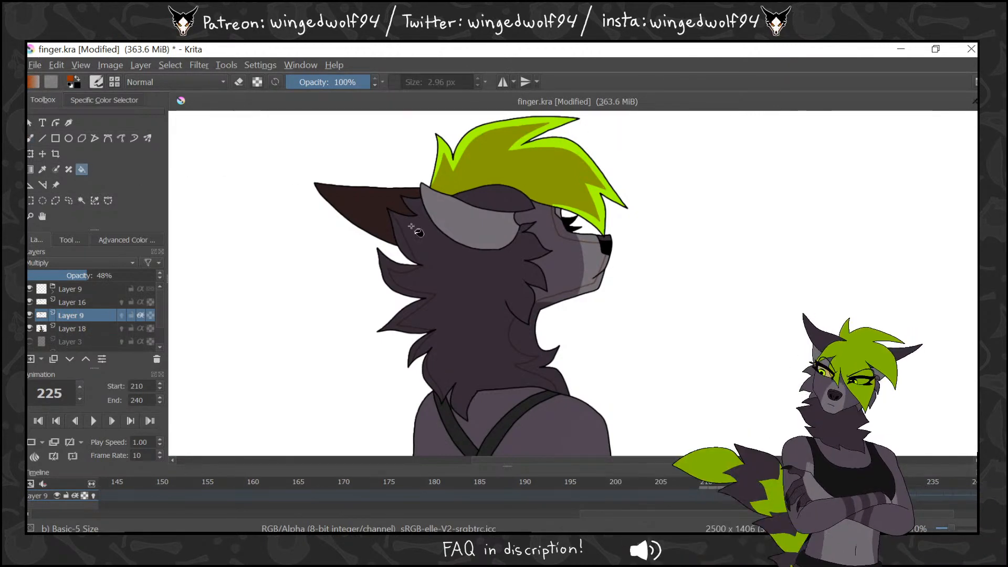
{"action": "left_click", "coordinate": [488, 264]}
{"action": "left_click", "coordinate": [528, 206]}
{"action": "left_click", "coordinate": [528, 206]}
{"action": "left_click", "coordinate": [547, 227]}
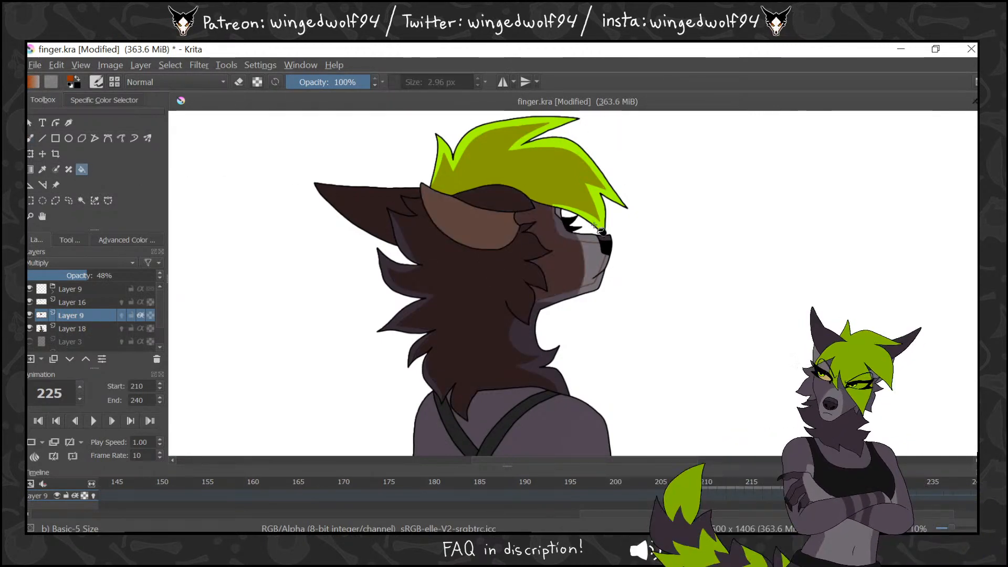
{"action": "left_click", "coordinate": [593, 260]}
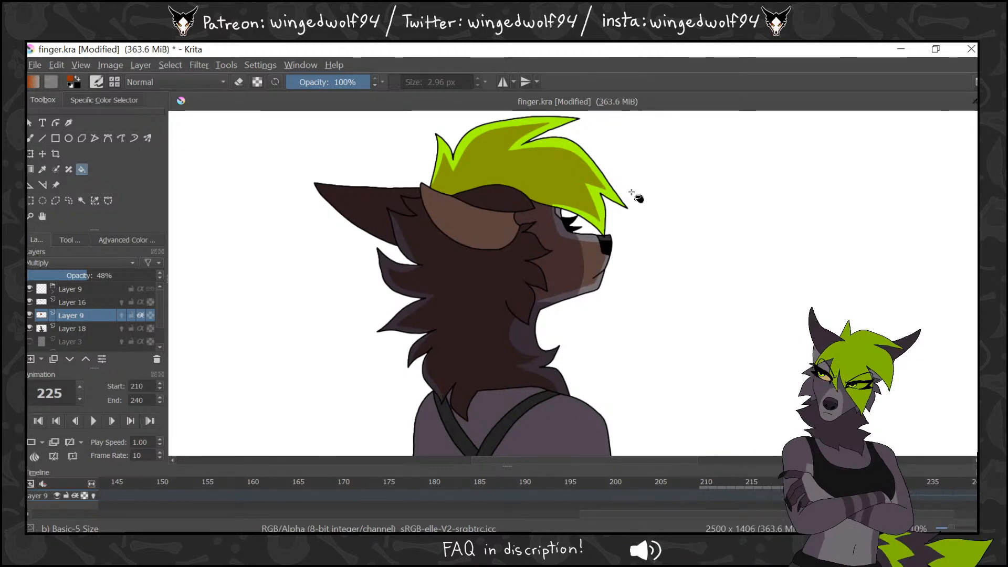
Outline the shadow edge on the tail and fill its green and dark fur areas with orange-brown
{"action": "mouse_move", "coordinate": [842, 482]}
{"action": "left_mouse_down"}
{"action": "mouse_move", "coordinate": [905, 483]}
{"action": "mouse_move", "coordinate": [842, 483]}
{"action": "left_mouse_up"}
{"action": "left_click_drag", "start_coordinate": [975, 287], "coordinate": [973, 361]}
{"action": "left_click", "coordinate": [30, 138]}
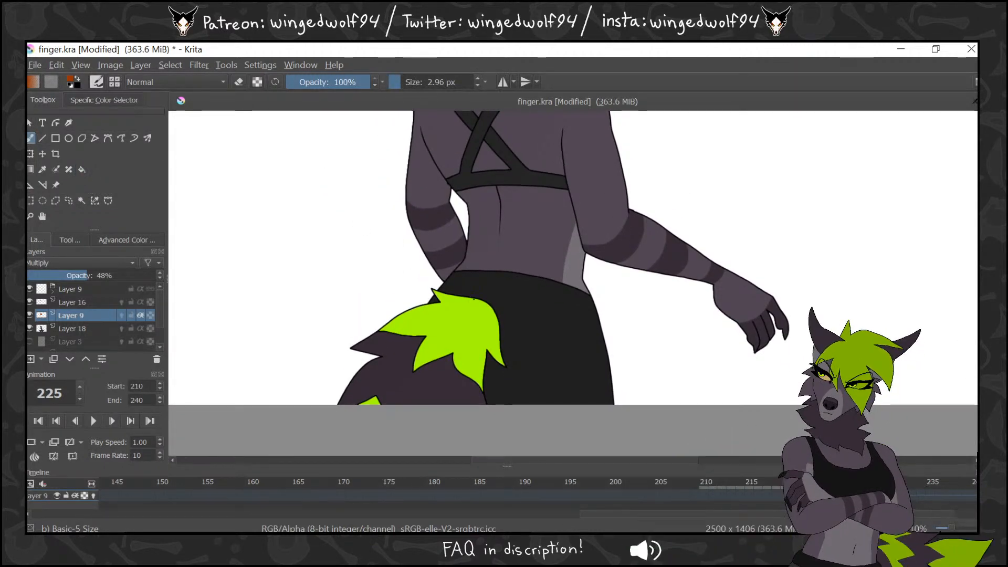
{"action": "left_click_drag", "start_coordinate": [443, 300], "coordinate": [458, 312]}
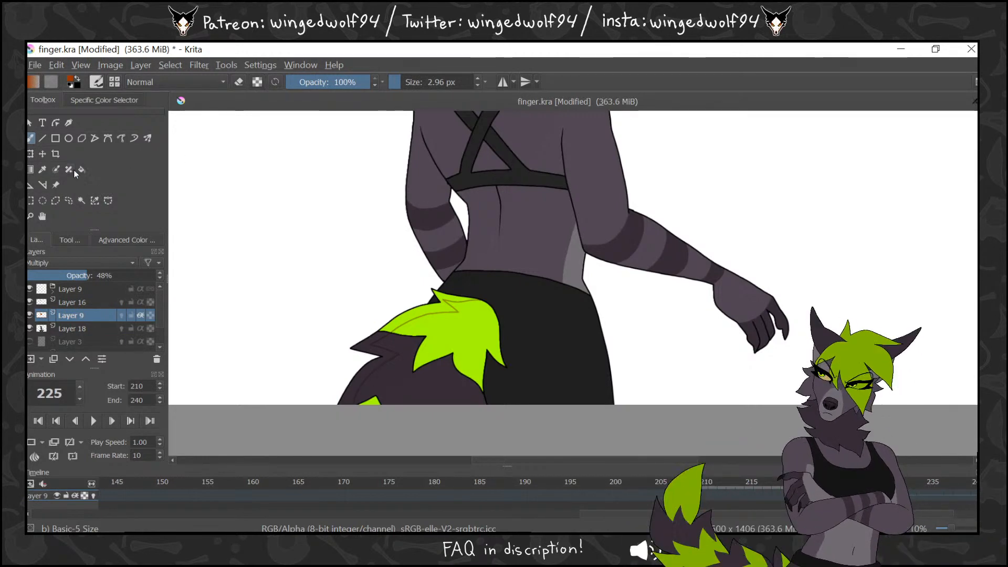
{"action": "left_click", "coordinate": [399, 385]}
{"action": "left_click", "coordinate": [451, 331]}
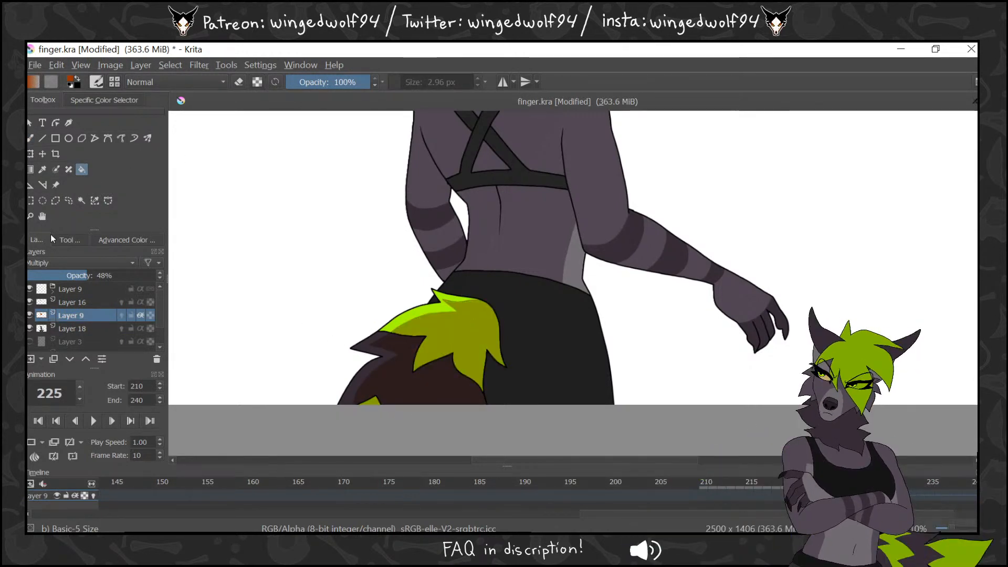
Add a new paint layer above the Multiply Layer 9 and give it a keyframe on frame 225
{"action": "left_click", "coordinate": [42, 217]}
{"action": "left_click", "coordinate": [588, 195], "text": "ctrl"}
{"action": "left_click", "coordinate": [593, 195], "text": "ctrl"}
{"action": "mouse_move", "coordinate": [842, 482]}
{"action": "left_mouse_down"}
{"action": "mouse_move", "coordinate": [896, 482]}
{"action": "mouse_move", "coordinate": [841, 481]}
{"action": "left_mouse_up"}
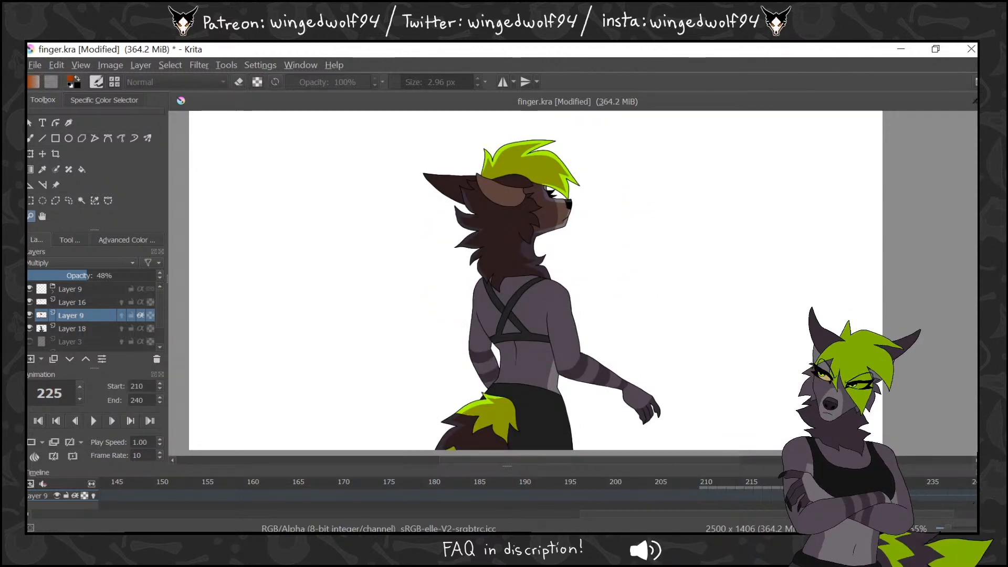
{"action": "left_click", "coordinate": [37, 357]}
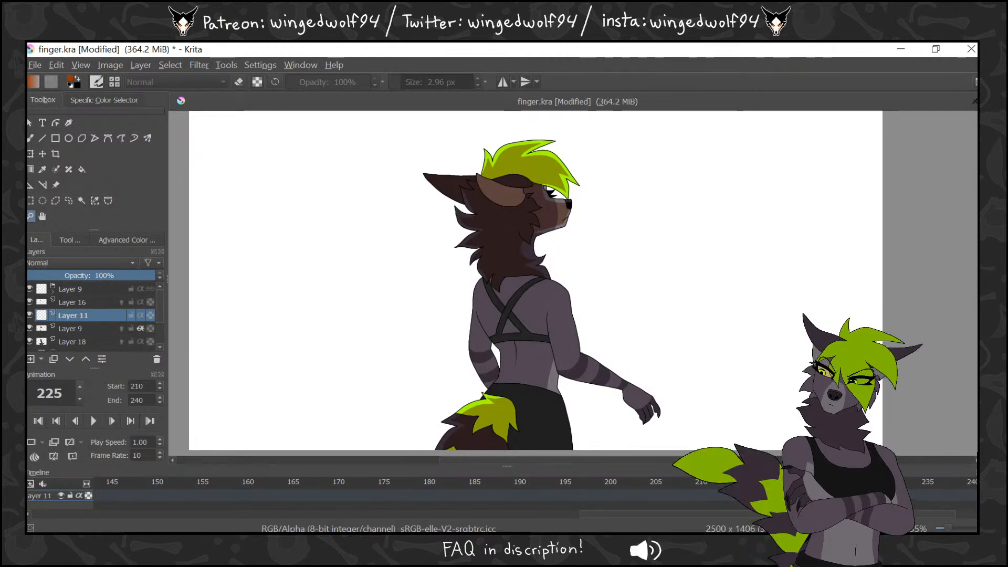
{"action": "left_click", "coordinate": [828, 482]}
{"action": "left_click", "coordinate": [838, 482]}
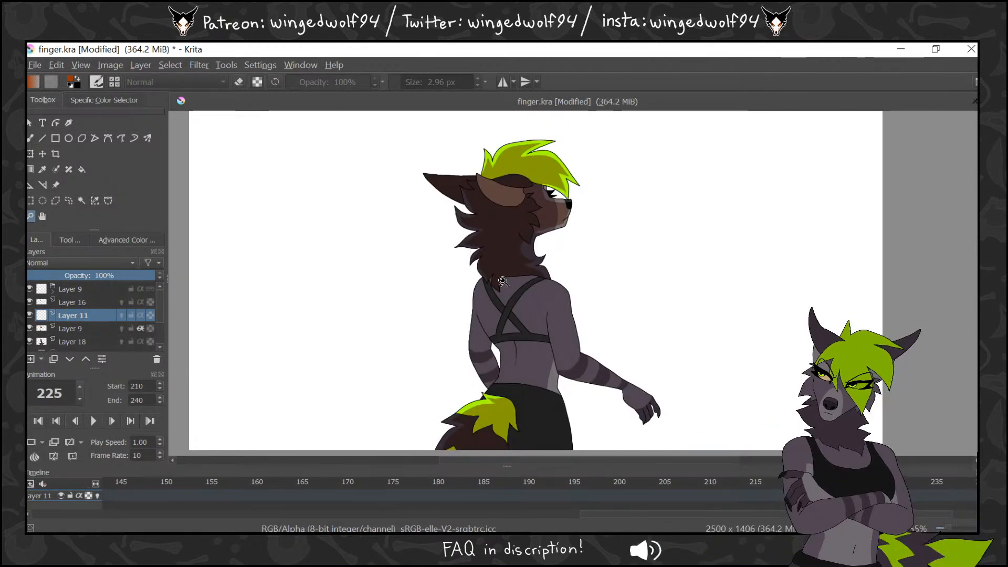
Draw an orange-brown shadow edge along the inner forearm of the wolf's left arm on frame 225
{"action": "left_click_drag", "start_coordinate": [447, 204], "coordinate": [705, 424]}
{"action": "left_click", "coordinate": [32, 139]}
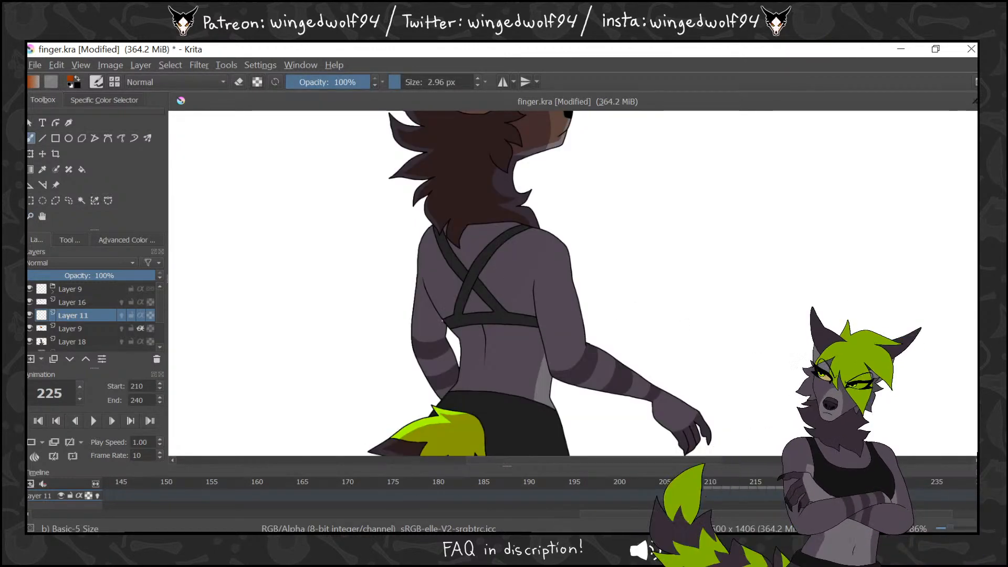
{"action": "left_click_drag", "start_coordinate": [443, 328], "coordinate": [446, 348]}
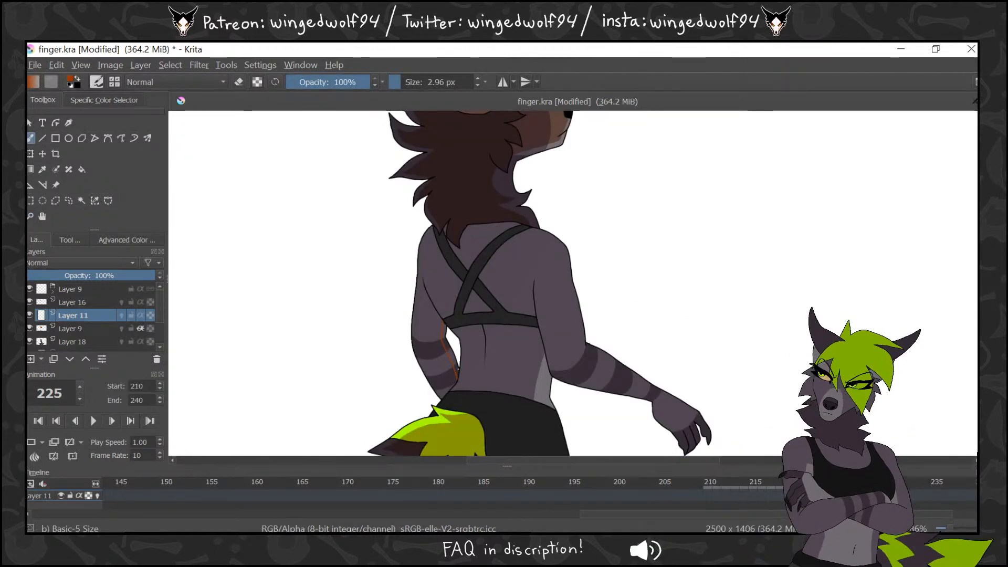
Set the new layer's blending mode to Multiply and finish outlining the left arm's shadow area on frame 225
{"action": "left_click", "coordinate": [77, 261]}
{"action": "left_click", "coordinate": [89, 329]}
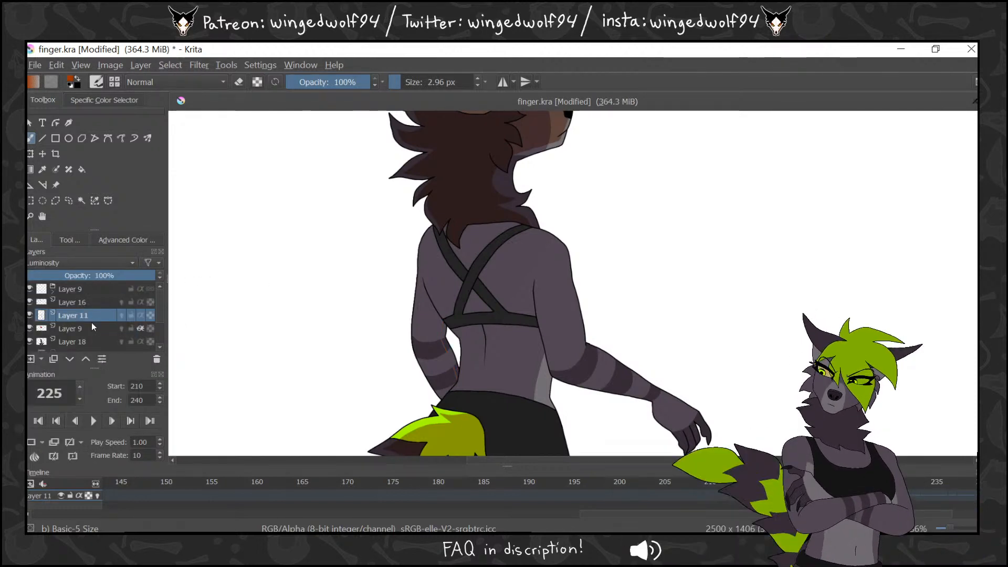
{"action": "left_click", "coordinate": [97, 263]}
{"action": "left_click", "coordinate": [89, 331]}
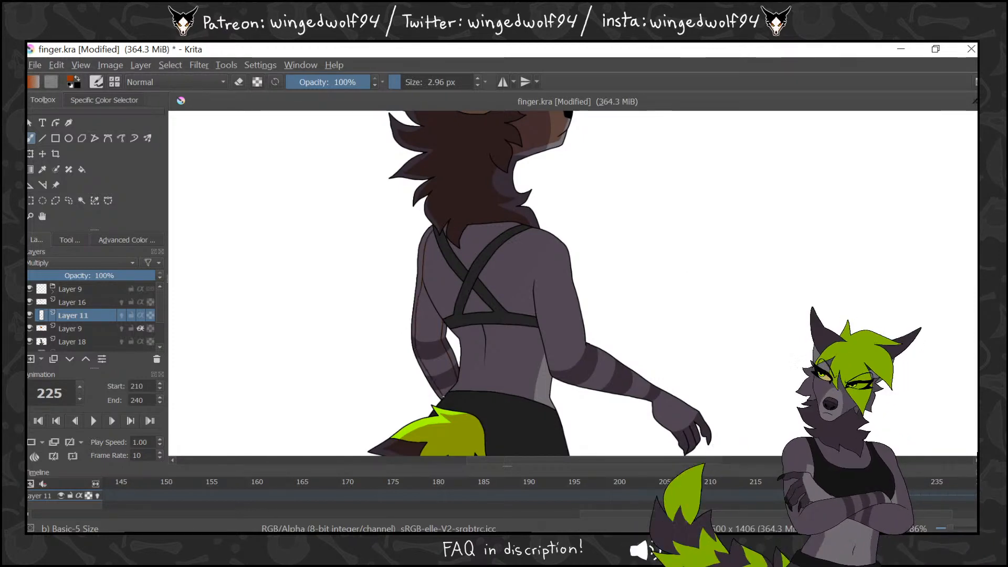
Outline the left arm's shadow area on frames 226 and 227 of the new layer
{"action": "key", "text": "period"}
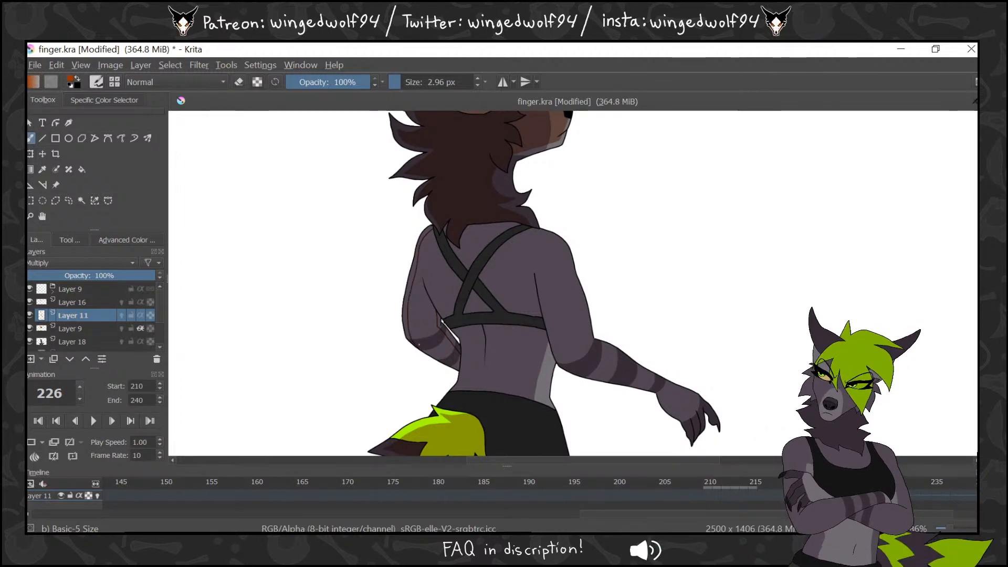
{"action": "key", "text": "period"}
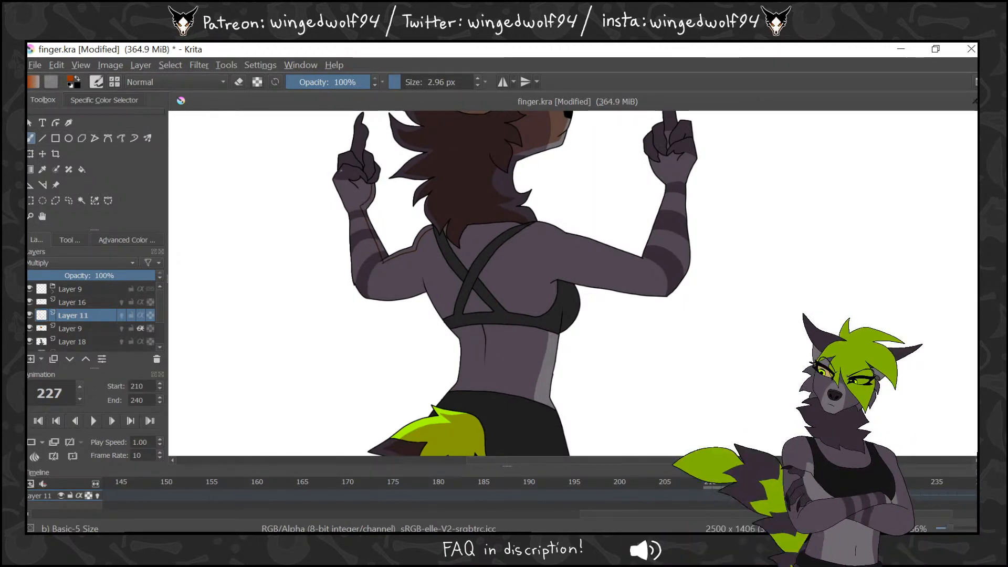
{"action": "mouse_move", "coordinate": [340, 170]}
{"action": "left_mouse_down"}
{"action": "mouse_move", "coordinate": [361, 286]}
{"action": "mouse_move", "coordinate": [373, 297]}
{"action": "mouse_move", "coordinate": [422, 287]}
{"action": "left_mouse_up"}
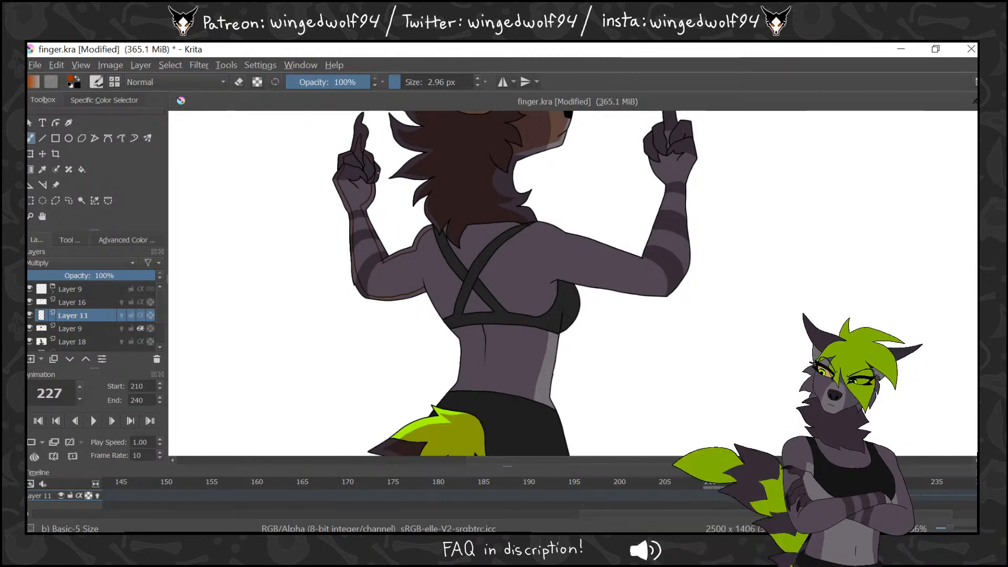
Add a blank frame at 228 and outline the raised left arm's shadow area, including the hand
{"action": "key", "text": "Right"}
{"action": "left_click", "coordinate": [39, 439]}
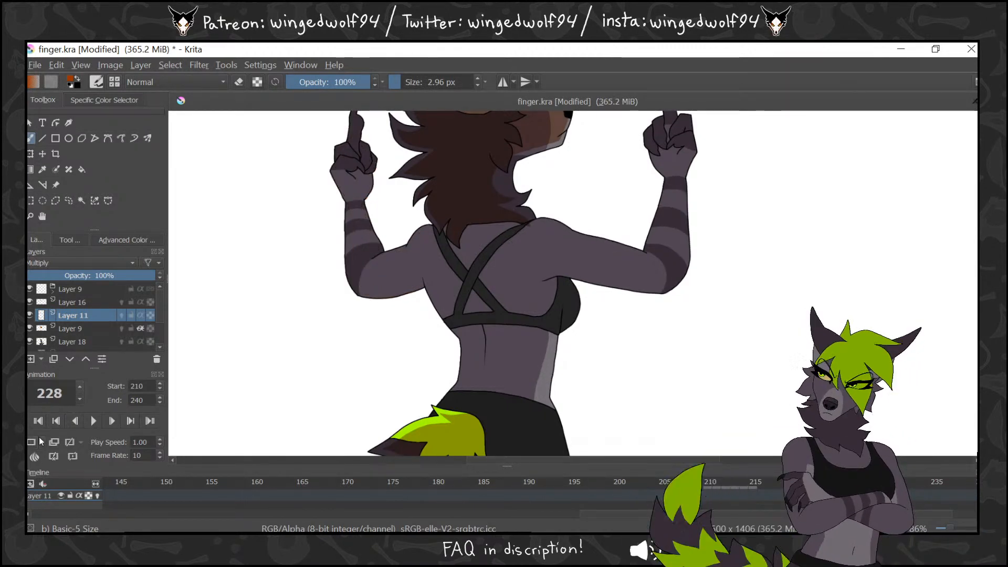
{"action": "left_click_drag", "start_coordinate": [377, 245], "coordinate": [380, 256]}
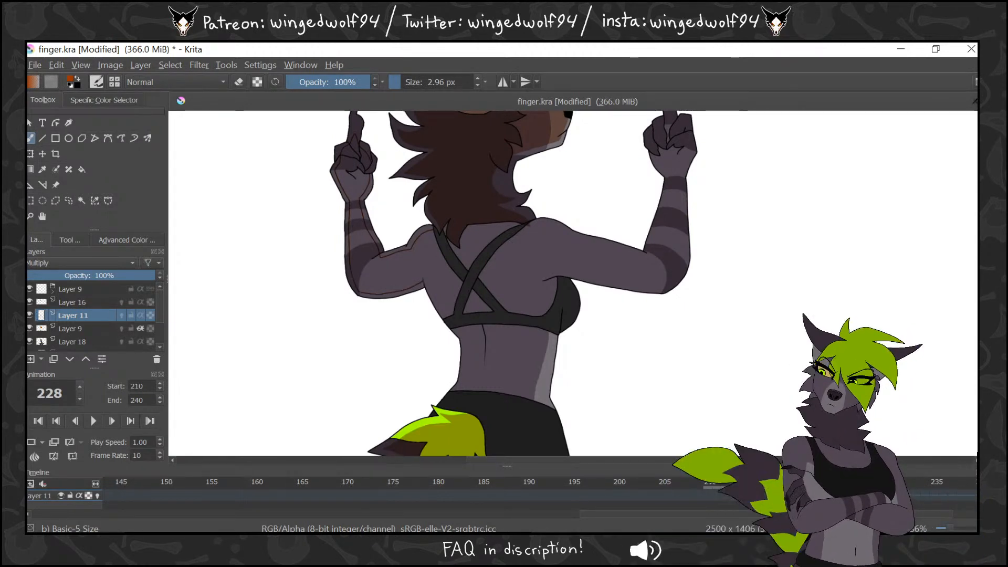
{"action": "key", "text": "."}
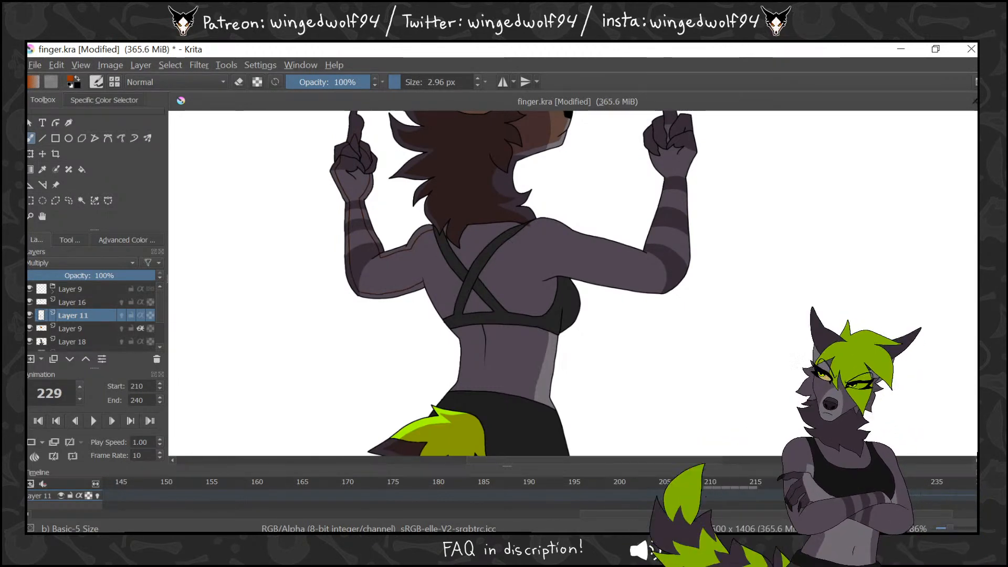
Go back through the frames and add the shadow outline along the left side of the waist on frames 227 and 228
{"action": "key", "text": "Left"}
{"action": "key", "text": "Left"}
{"action": "key", "text": "Left"}
{"action": "key", "text": "Left"}
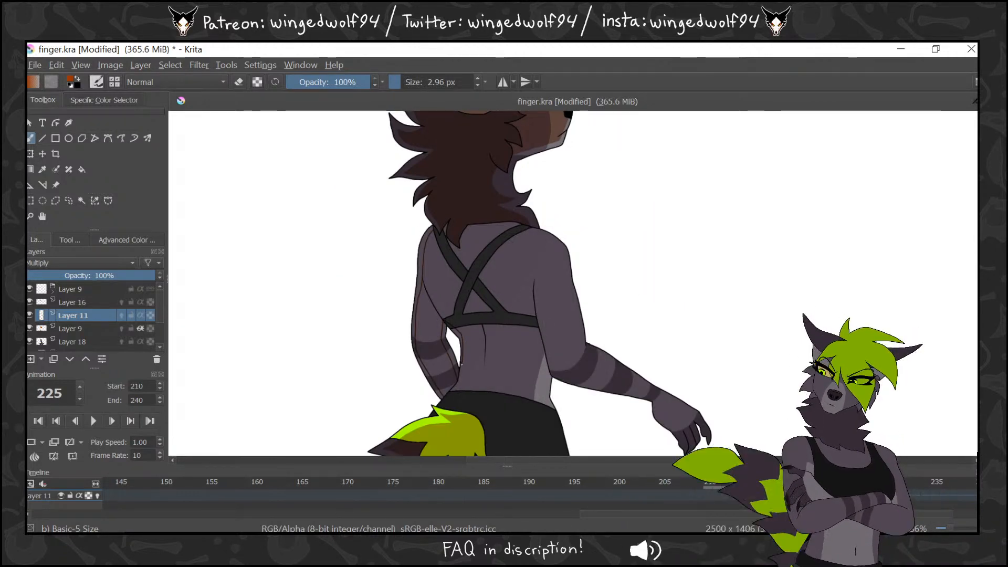
{"action": "key", "text": "."}
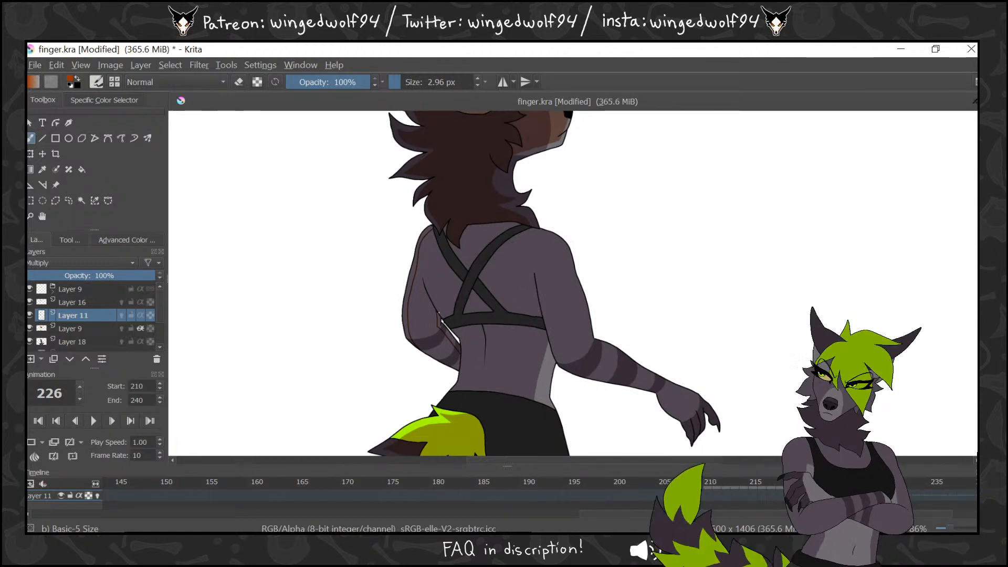
{"action": "key", "text": "."}
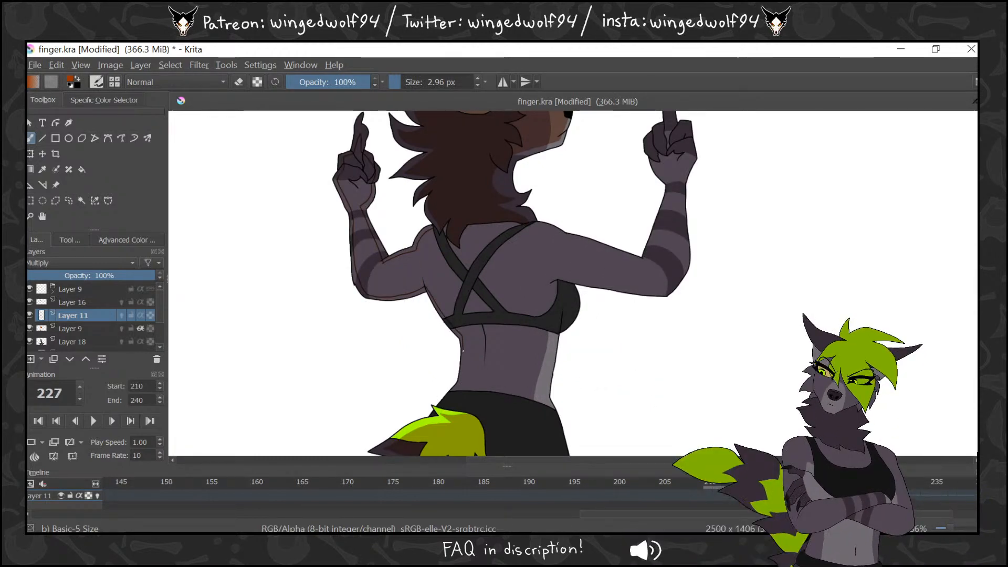
{"action": "key", "text": "."}
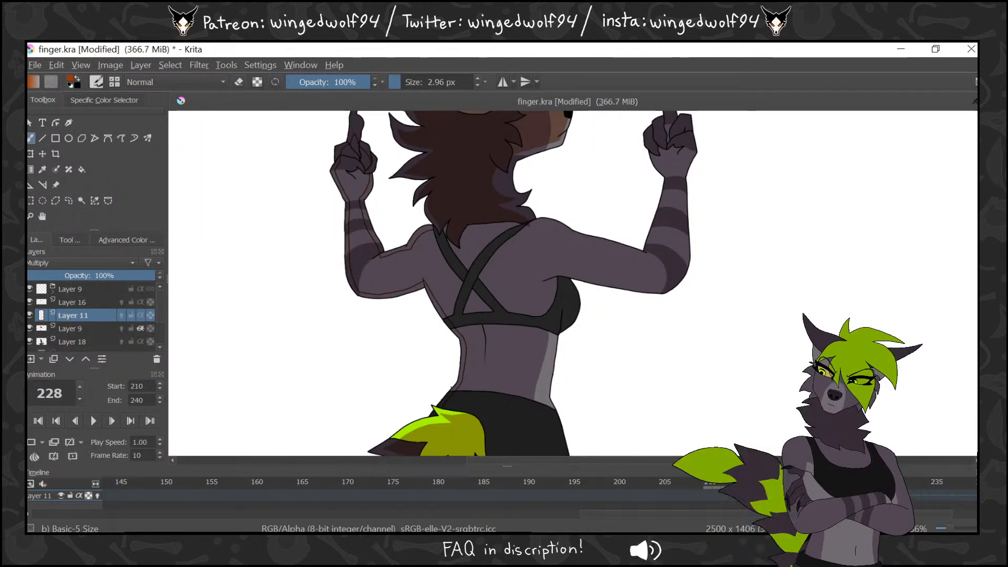
Check the shadow outlines across the frames and fill the left arm's shadow area on frame 225 with orange-brown
{"action": "key", "text": "Right"}
{"action": "key", "text": "Right"}
{"action": "key", "text": "Left"}
{"action": "key", "text": "Left"}
{"action": "key", "text": "Left"}
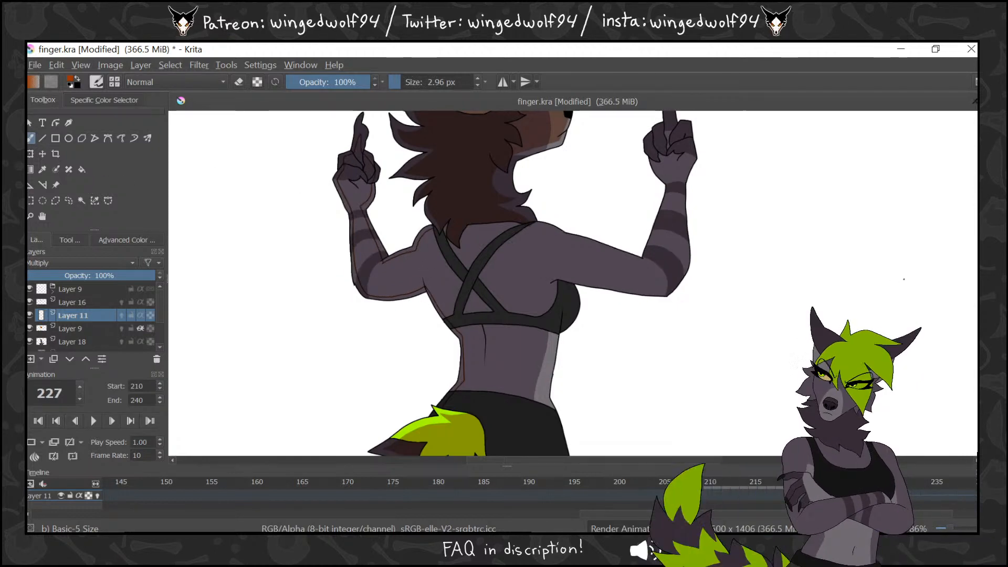
{"action": "key", "text": "Left"}
{"action": "key", "text": "Left"}
{"action": "key", "text": "f"}
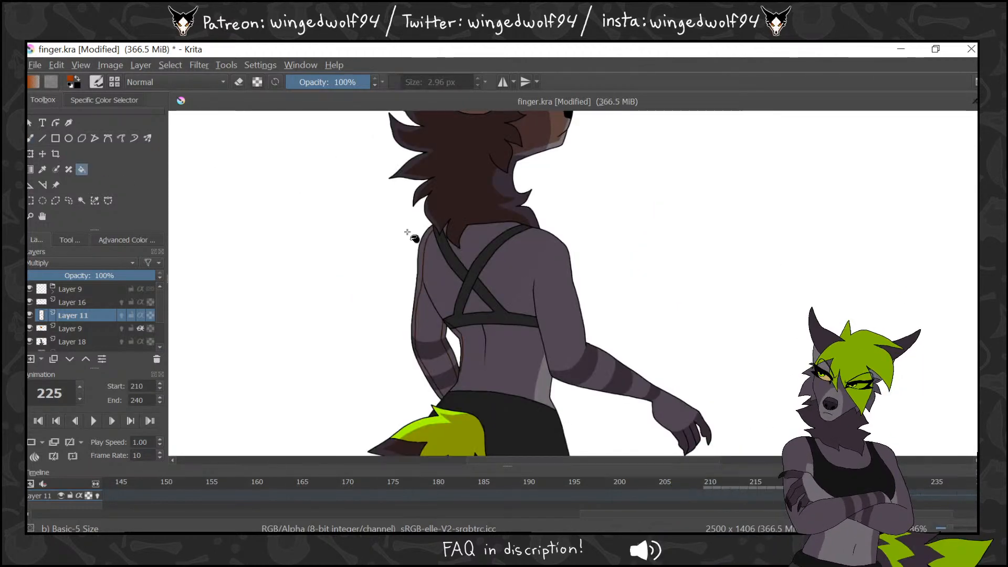
{"action": "mouse_move", "coordinate": [407, 232]}
{"action": "left_mouse_down"}
{"action": "mouse_move", "coordinate": [443, 320]}
{"action": "mouse_move", "coordinate": [427, 346]}
{"action": "mouse_move", "coordinate": [450, 387]}
{"action": "left_mouse_up"}
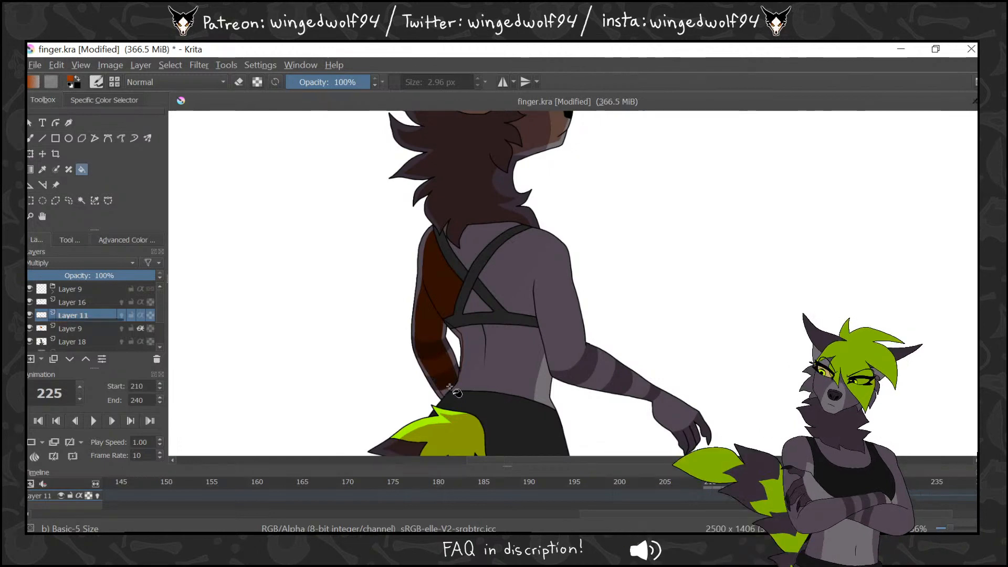
Fill the left arm's upper arm and forearm shadow areas on frame 226 with orange-brown
{"action": "key", "text": "Right"}
{"action": "left_click_drag", "start_coordinate": [415, 236], "coordinate": [443, 350]}
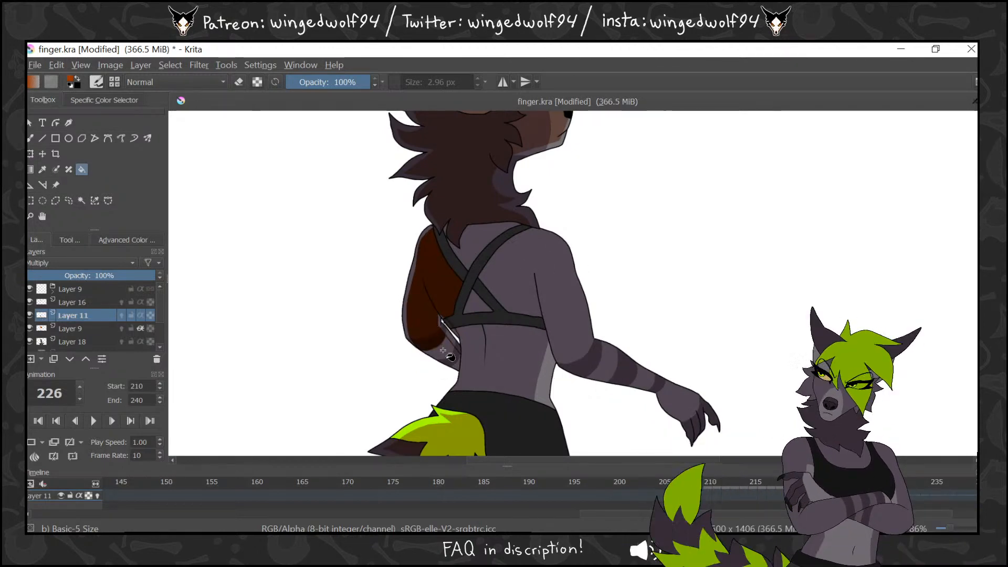
{"action": "mouse_move", "coordinate": [451, 303]}
{"action": "left_mouse_down"}
{"action": "mouse_move", "coordinate": [433, 343]}
{"action": "mouse_move", "coordinate": [457, 363]}
{"action": "left_mouse_up"}
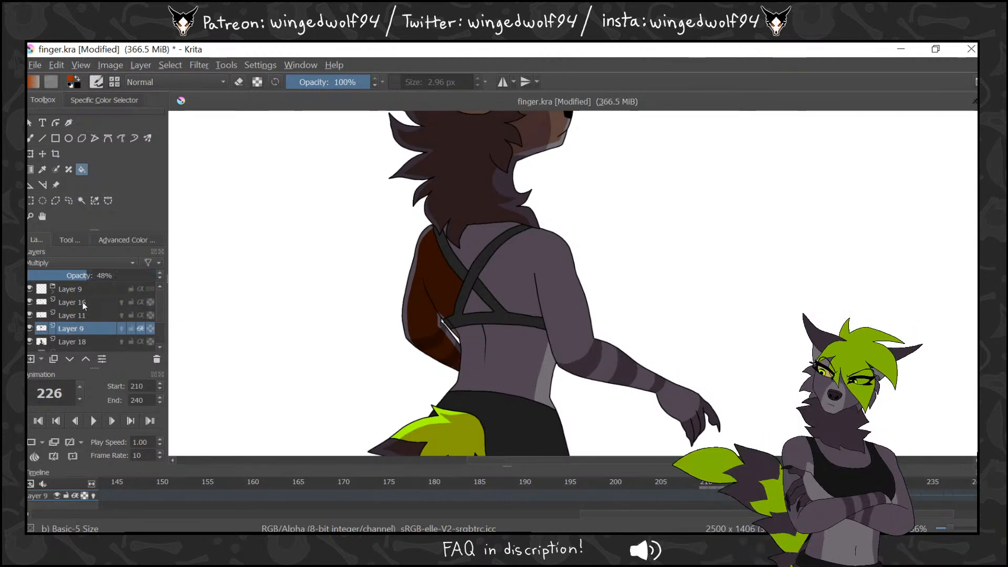
Set the opacity of the Multiply Layer 9 to 100% and compare frames 225 and 226
{"action": "key", "text": "Page_Down"}
{"action": "left_click", "coordinate": [488, 292]}
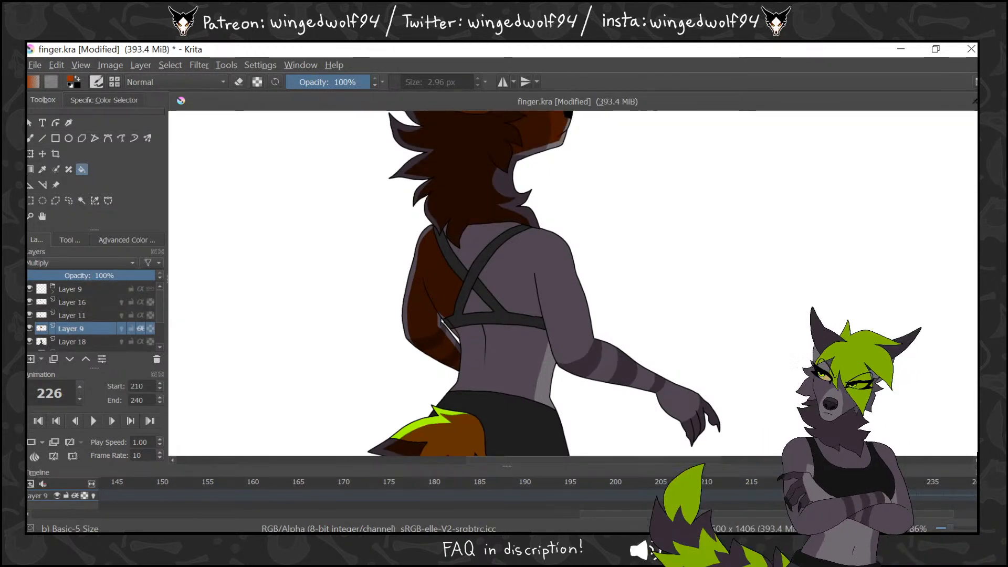
{"action": "key", "text": "comma"}
{"action": "key", "text": "period"}
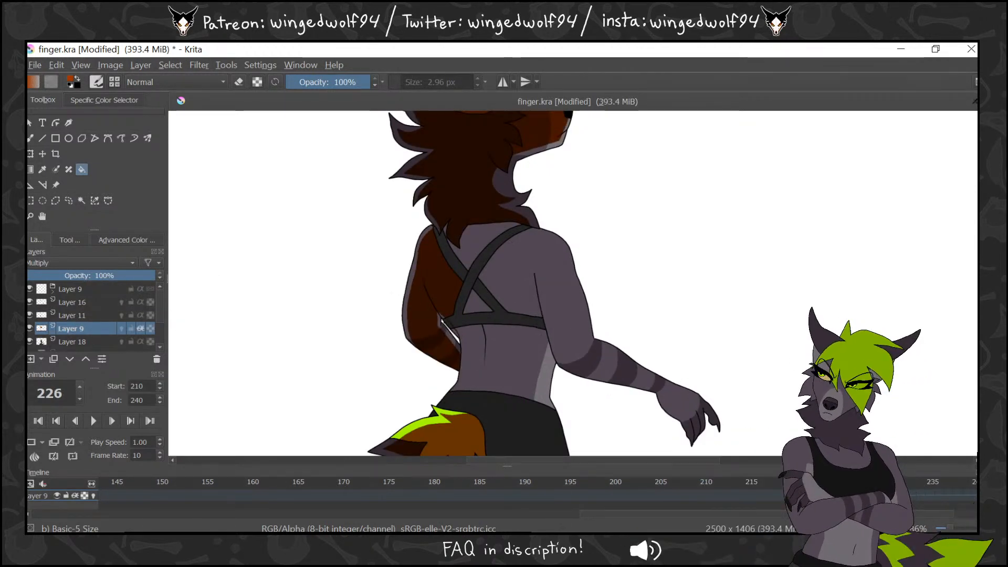
Try filling the bra strap and upper-back shadow areas on frame 226 with orange-brown and compare against the neighbouring frame
{"action": "left_click", "coordinate": [460, 267]}
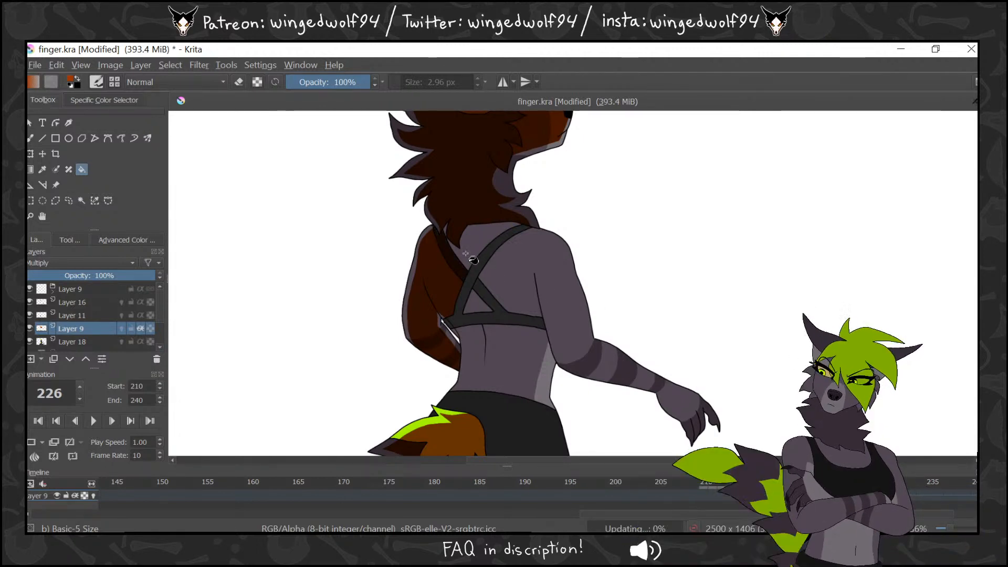
{"action": "left_click", "coordinate": [473, 247]}
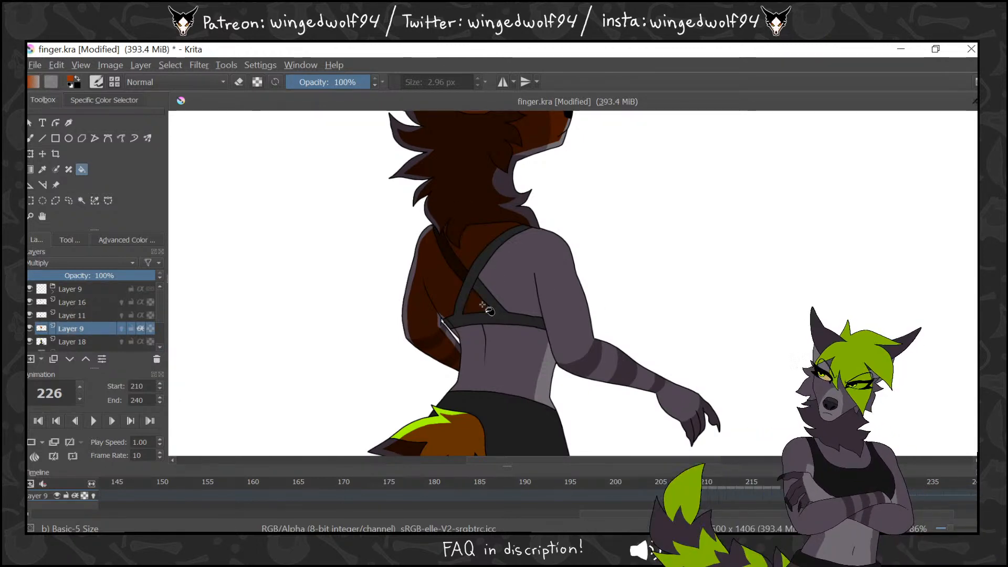
{"action": "key", "text": "Left"}
{"action": "key", "text": "Right"}
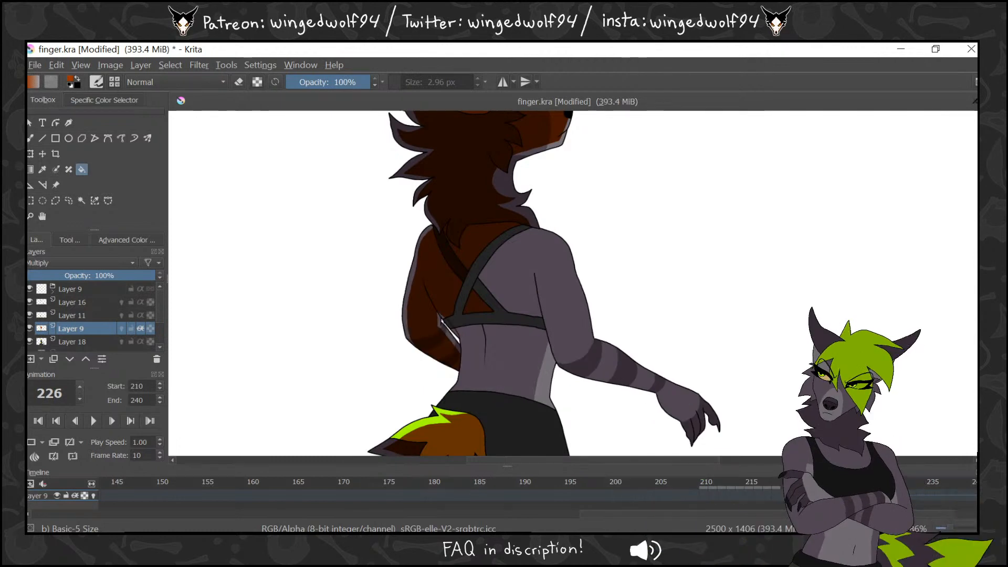
{"action": "key", "text": "Left"}
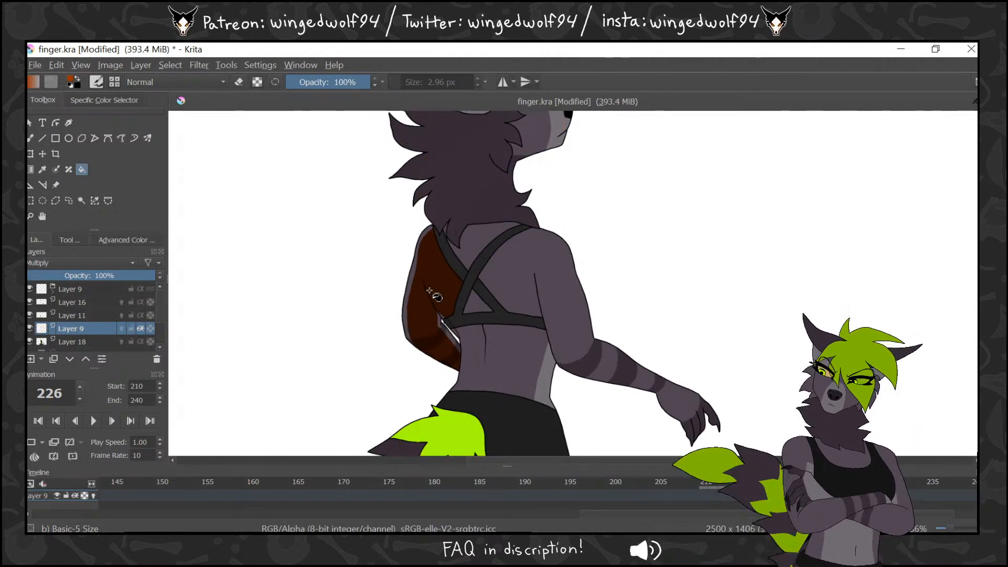
{"action": "key", "text": "Right"}
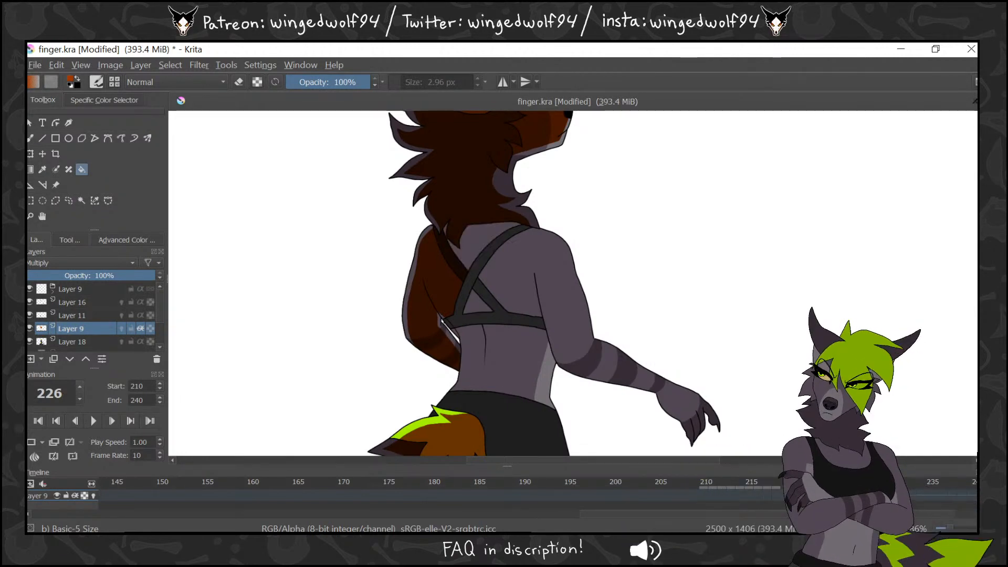
Undo the recent shadow fills on frames 225 and 226 together with the opacity change on the Multiply Layer 9
{"action": "key", "text": "ctrl+z"}
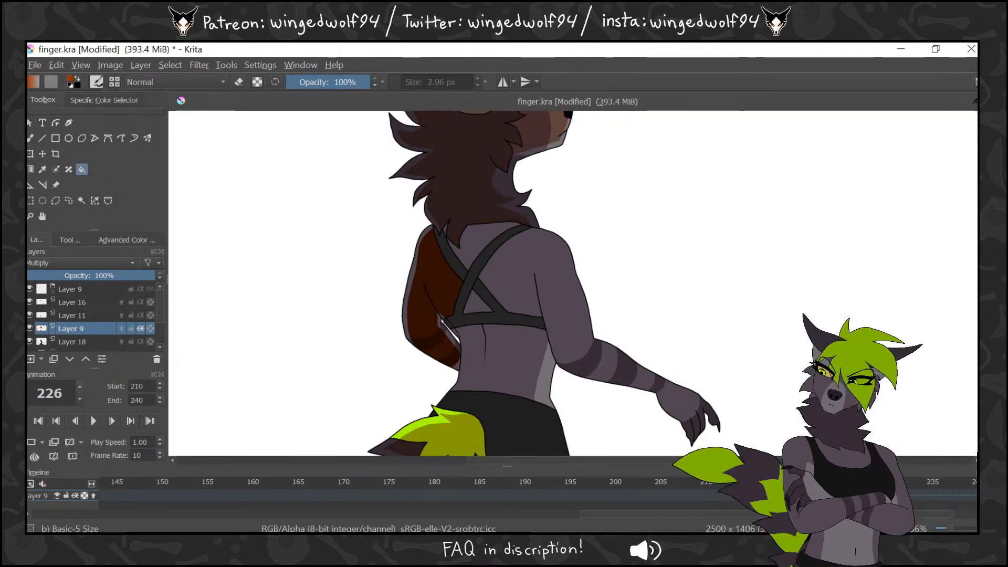
{"action": "key", "text": "ctrl+z"}
{"action": "key", "text": "ctrl+z"}
{"action": "key", "text": "ctrl+z"}
{"action": "key", "text": "ctrl+z"}
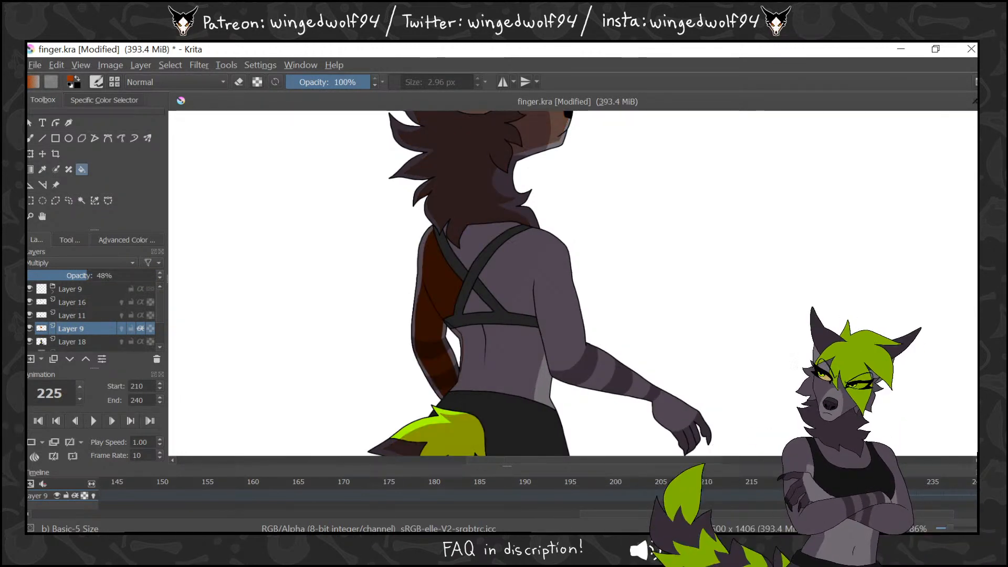
{"action": "key", "text": "ctrl+z"}
{"action": "key", "text": "ctrl+z"}
{"action": "key", "text": "ctrl+z"}
{"action": "key", "text": "ctrl+z"}
{"action": "key", "text": "ctrl+z"}
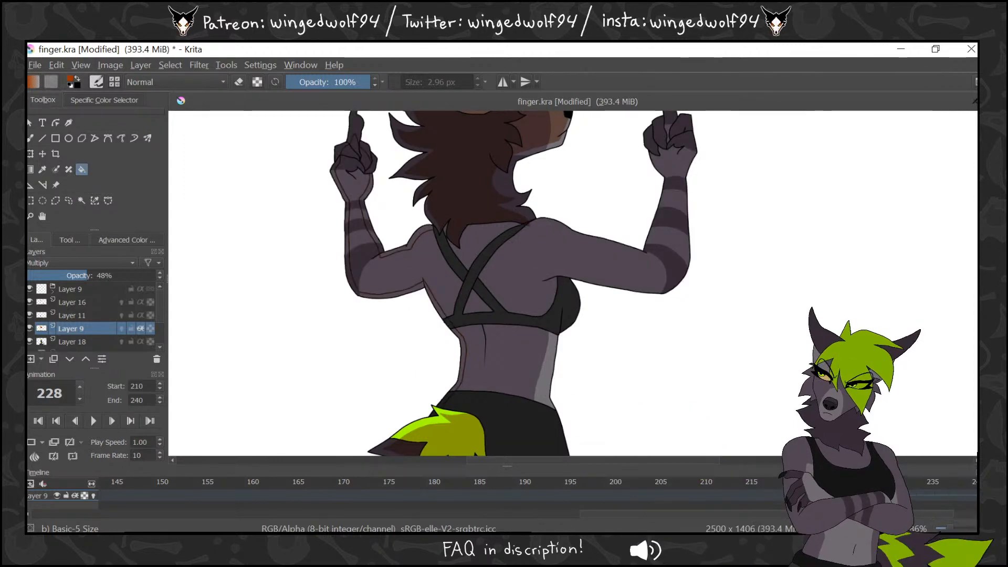
On Layer 11, fill the left arm and upper-back shadow areas of frame 225 with orange-brown
{"action": "left_click", "coordinate": [73, 317]}
{"action": "key", "text": "Left"}
{"action": "key", "text": "Left"}
{"action": "key", "text": "Left"}
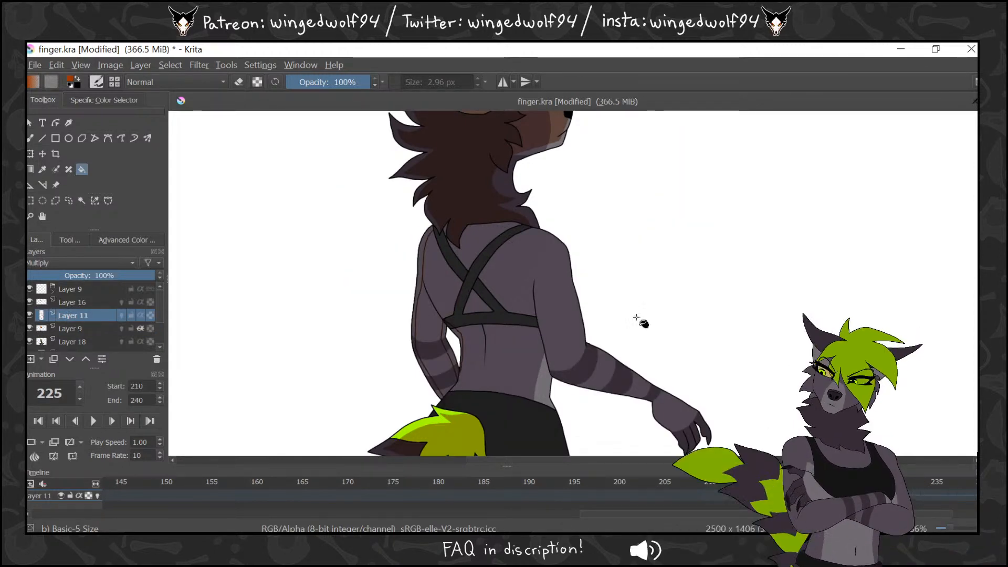
{"action": "left_click", "coordinate": [442, 310]}
{"action": "left_click", "coordinate": [433, 326]}
{"action": "left_click", "coordinate": [433, 347]}
{"action": "left_click", "coordinate": [443, 364]}
{"action": "left_click", "coordinate": [445, 381]}
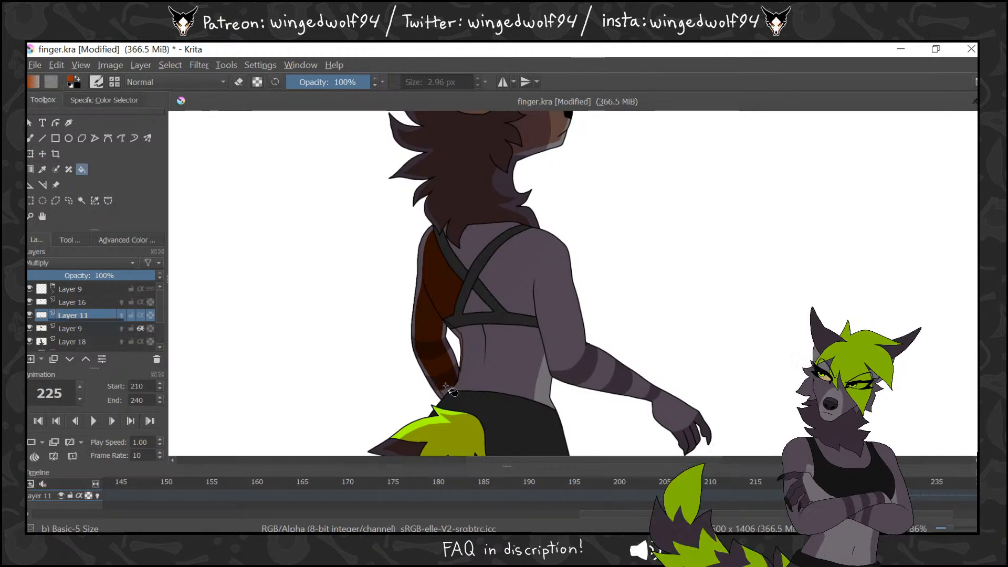
{"action": "left_click", "coordinate": [471, 230]}
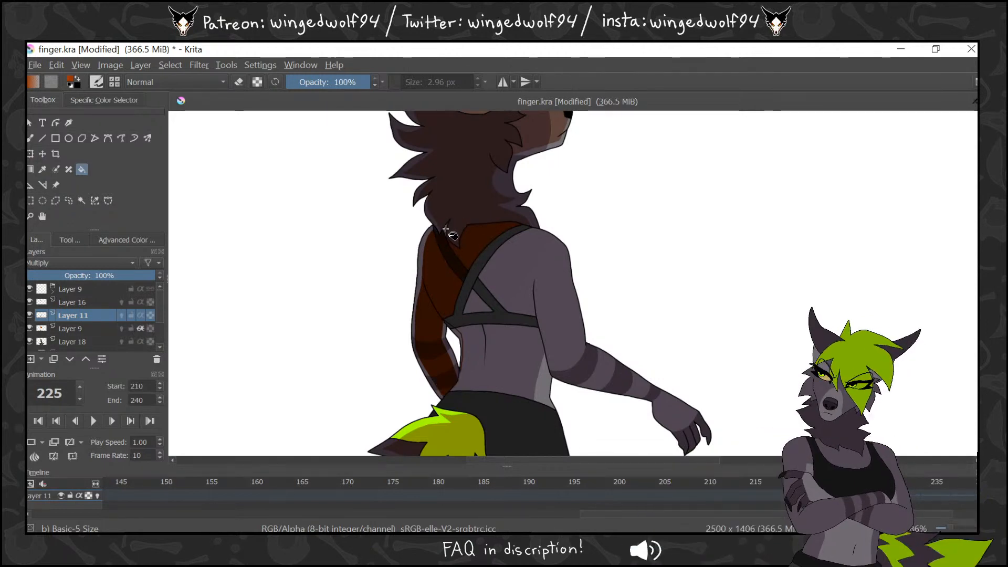
Fill the left arm, bra strap and upper-back shadow areas on frame 226 with orange-brown
{"action": "key", "text": "."}
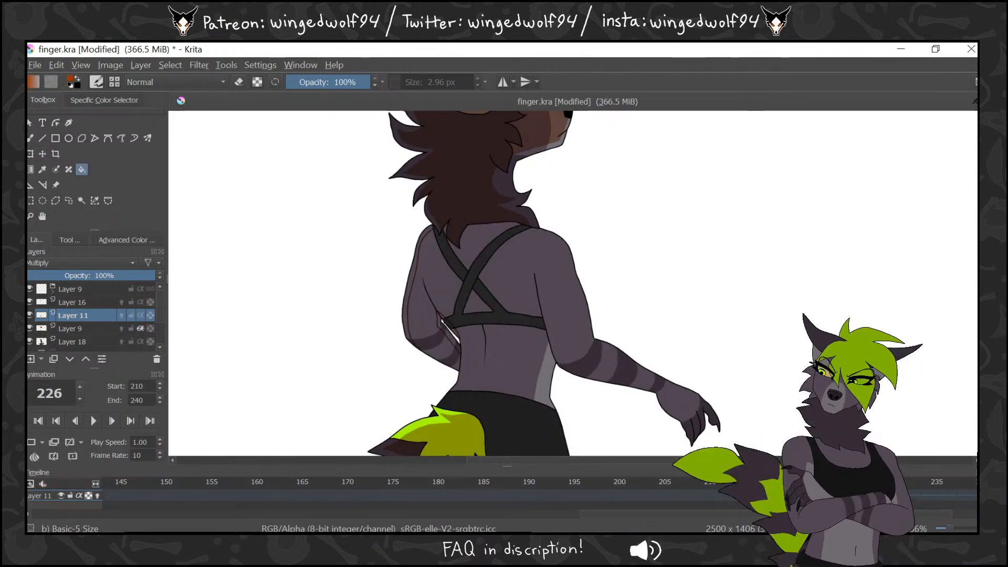
{"action": "left_click", "coordinate": [458, 320]}
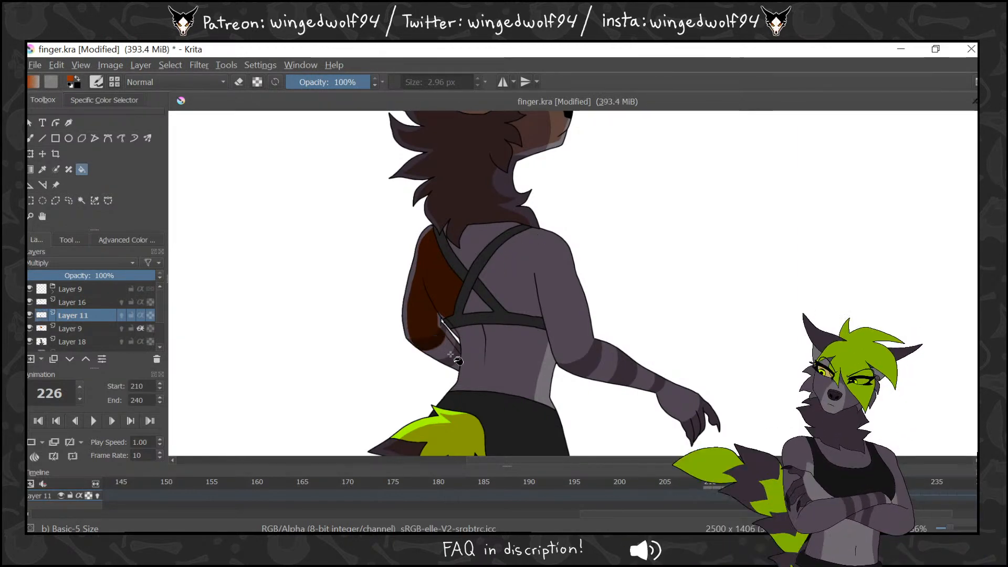
{"action": "left_click", "coordinate": [456, 265]}
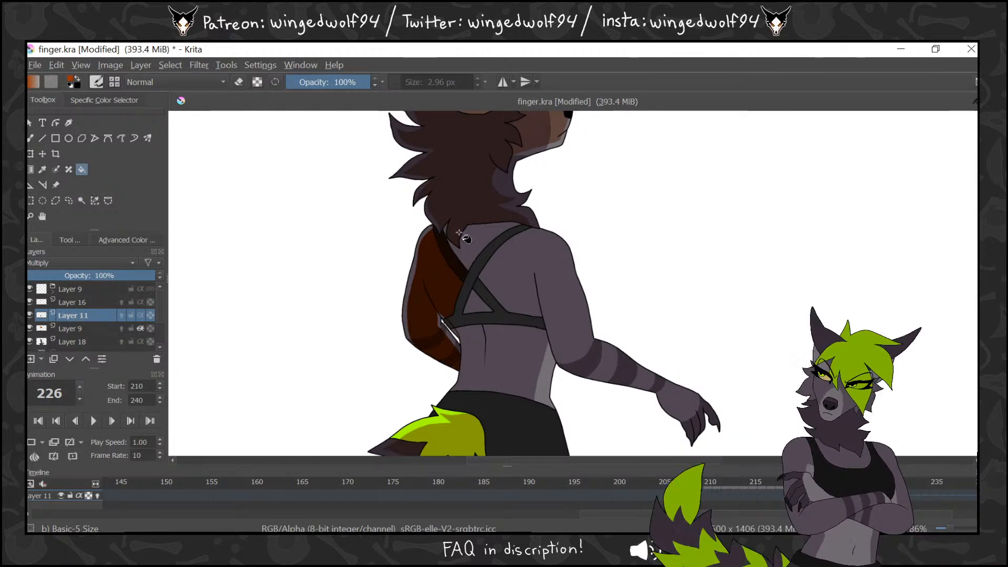
{"action": "left_click", "coordinate": [466, 237]}
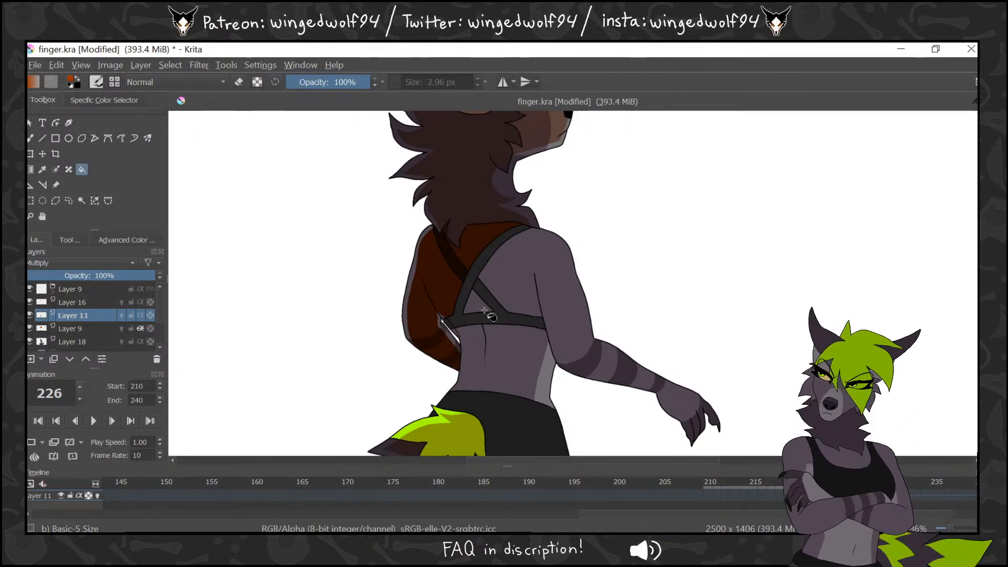
Fill the raised left arm's shadow areas on frame 227 with orange-brown, from the shoulder to the wrist
{"action": "key", "text": "Right"}
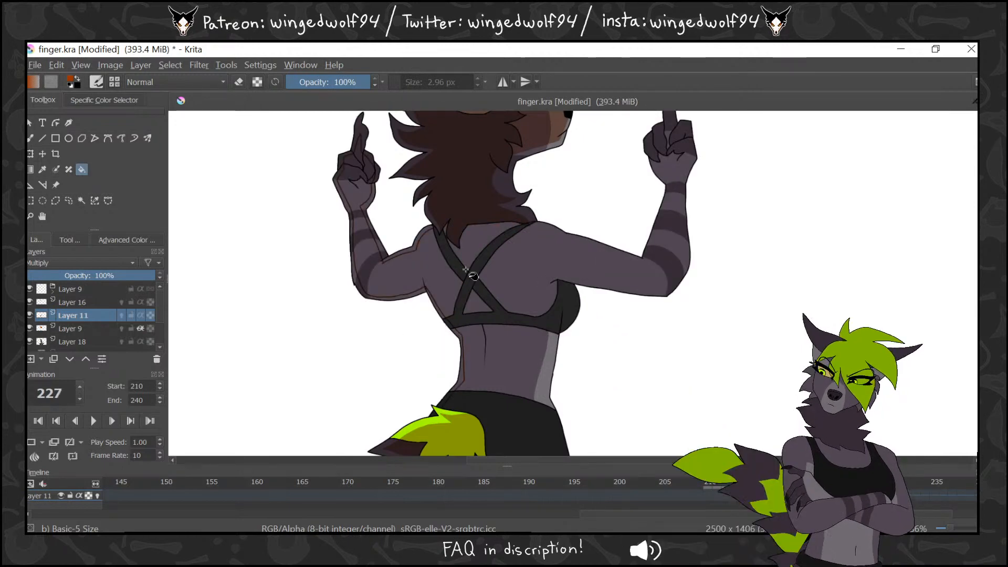
{"action": "left_click", "coordinate": [449, 268]}
{"action": "left_click", "coordinate": [372, 265]}
{"action": "left_click", "coordinate": [366, 250]}
{"action": "left_click", "coordinate": [368, 235]}
{"action": "left_click", "coordinate": [362, 223]}
{"action": "left_click", "coordinate": [360, 195]}
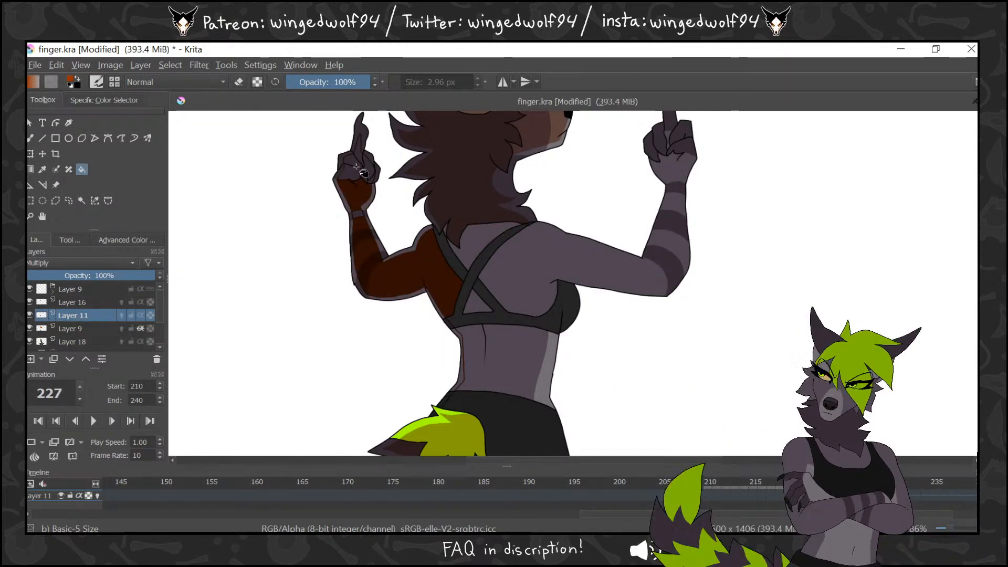
Fill the left hand's fingers, the bra strap and the upper-back shadow areas on frame 227 with orange-brown
{"action": "left_click", "coordinate": [351, 172]}
{"action": "left_click", "coordinate": [354, 160]}
{"action": "left_click", "coordinate": [360, 148]}
{"action": "left_click", "coordinate": [371, 160]}
{"action": "left_click", "coordinate": [374, 177]}
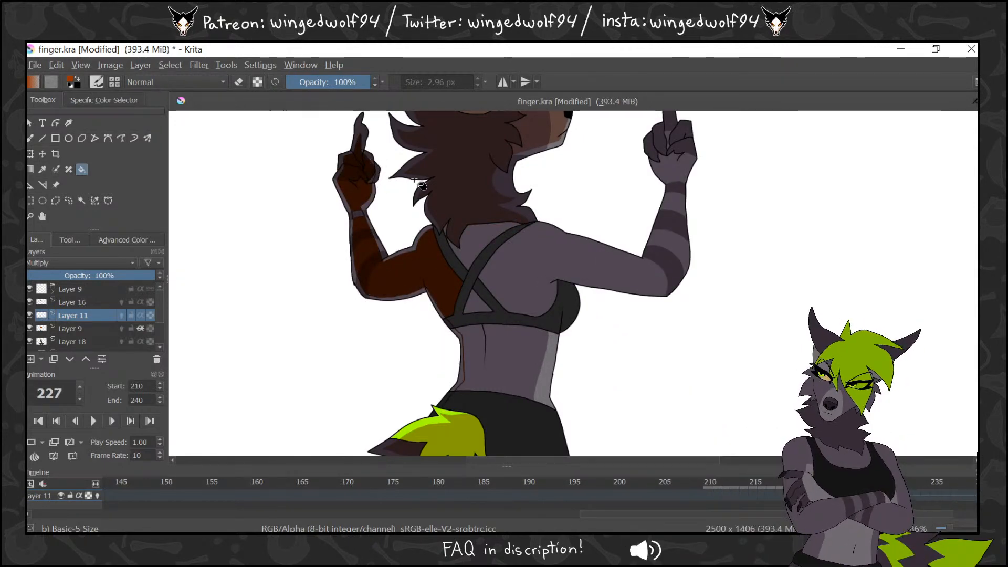
{"action": "left_click", "coordinate": [445, 248]}
{"action": "left_click", "coordinate": [471, 256]}
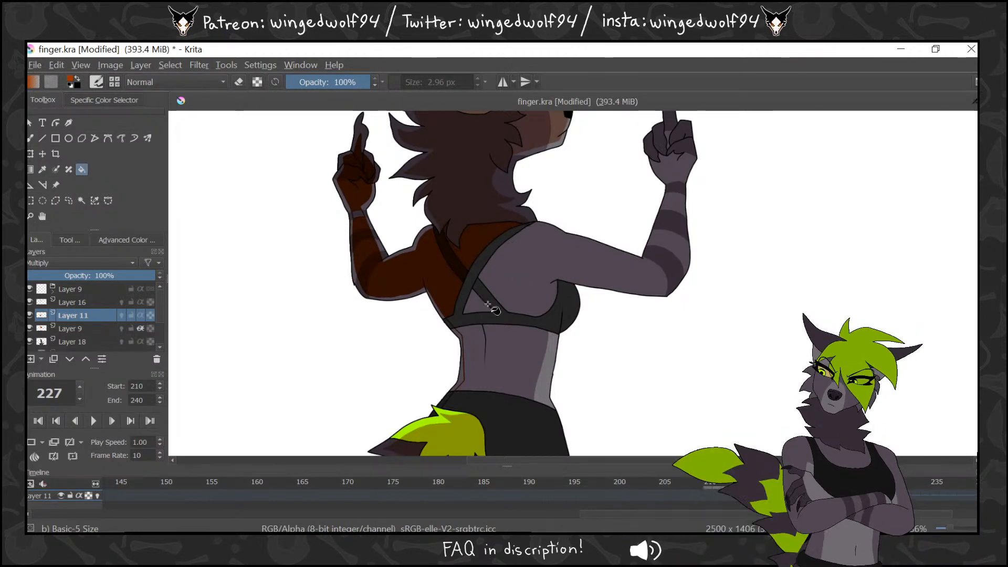
{"action": "left_click", "coordinate": [483, 306]}
Fill the raised left arm's shadow areas on frame 228 with orange-brown, from the shoulder to the palm
{"action": "key", "text": "Right"}
{"action": "left_click", "coordinate": [431, 263]}
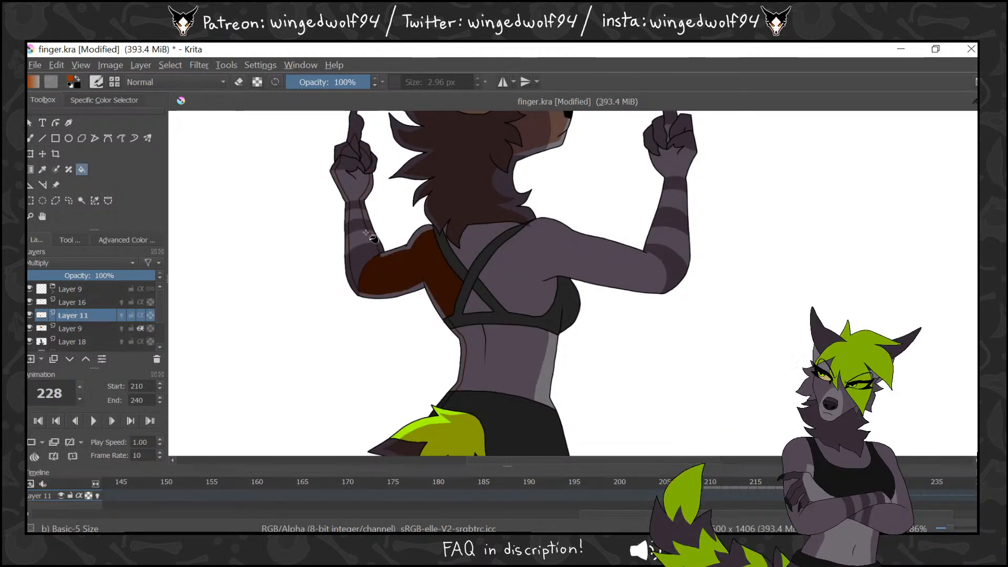
{"action": "left_click", "coordinate": [363, 262]}
{"action": "left_click", "coordinate": [361, 242]}
{"action": "left_click", "coordinate": [358, 225]}
{"action": "left_click", "coordinate": [357, 205]}
{"action": "left_click", "coordinate": [361, 169]}
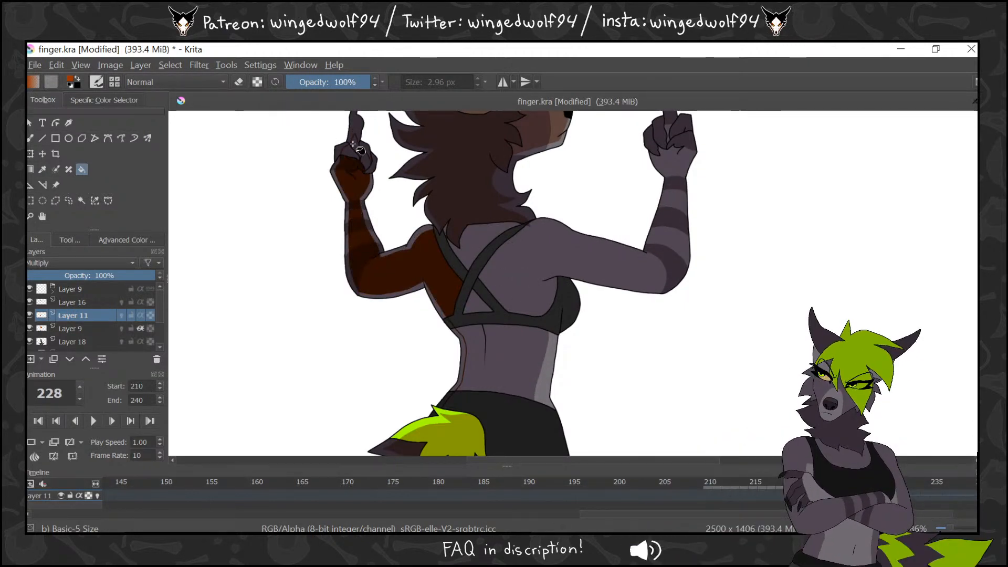
Fill the left hand's fingers, the bra strap and the upper-back shadow areas on frame 228 with orange-brown
{"action": "left_click", "coordinate": [355, 144]}
{"action": "left_click", "coordinate": [366, 159]}
{"action": "left_click", "coordinate": [451, 253]}
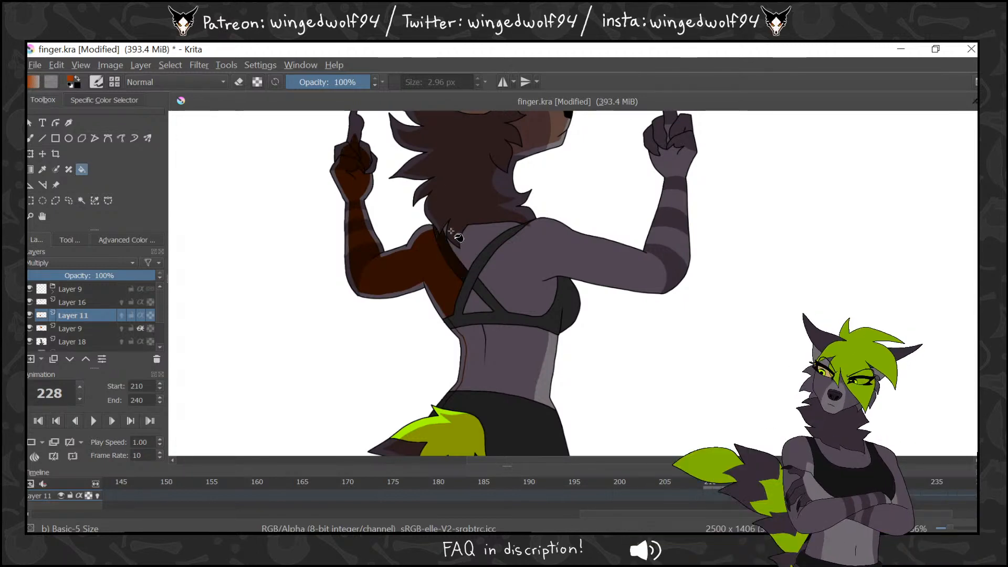
{"action": "left_click", "coordinate": [468, 256]}
{"action": "left_click", "coordinate": [475, 304]}
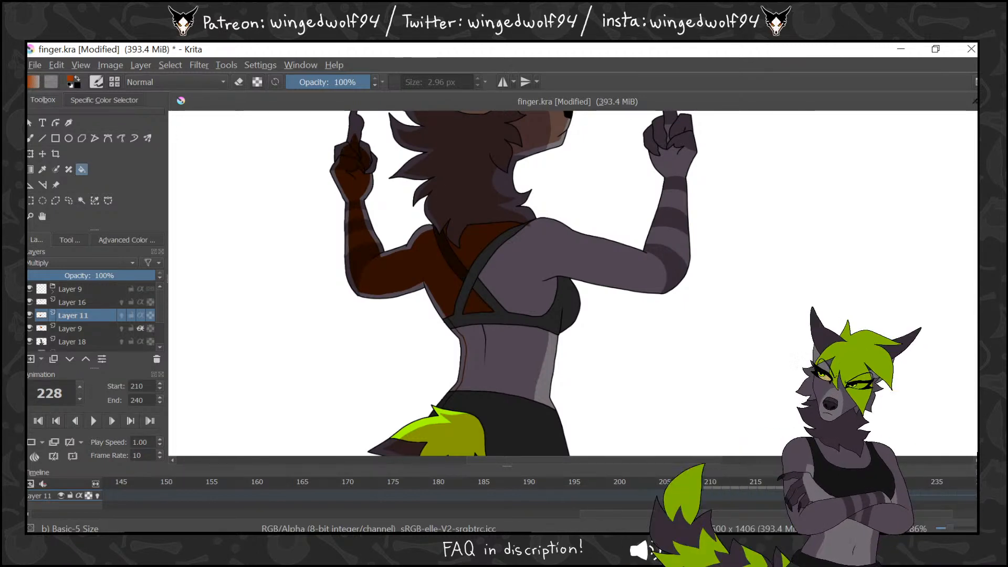
Draw the shadow outline down the right side of the waist and shorts with the 2.96 px brush on frames 225 to 228
{"action": "key", "text": "Left"}
{"action": "key", "text": "Left"}
{"action": "key", "text": "Left"}
{"action": "key", "text": "Left"}
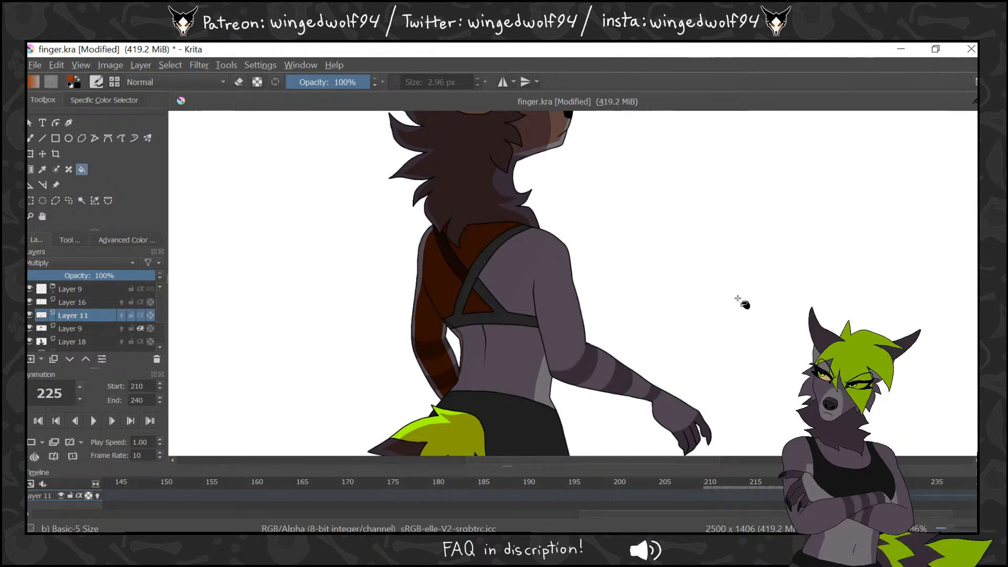
{"action": "left_click", "coordinate": [31, 138]}
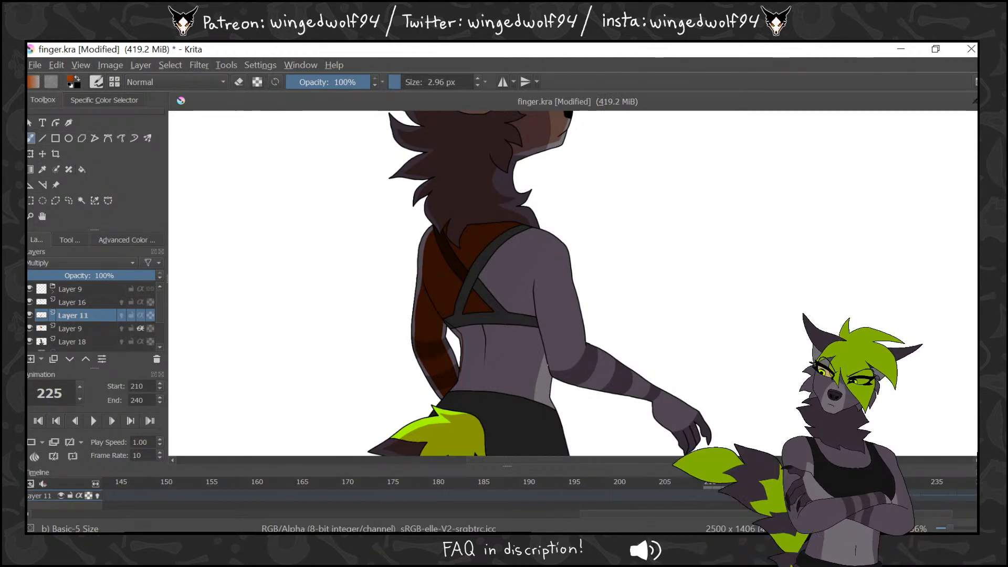
{"action": "scroll", "coordinate": [572, 284], "scroll_direction": "down", "scroll_amount": 5}
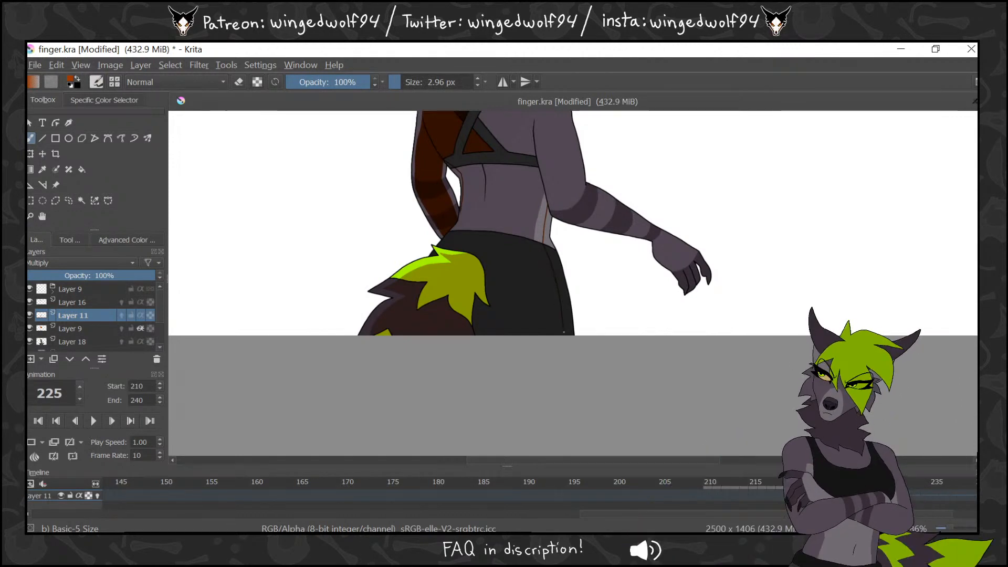
{"action": "key", "text": "period"}
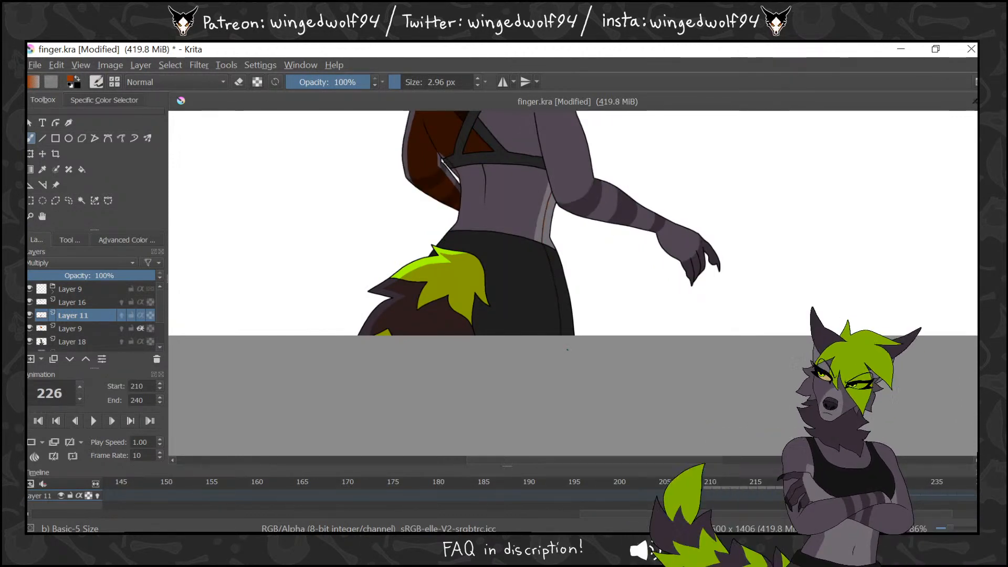
{"action": "key", "text": "period"}
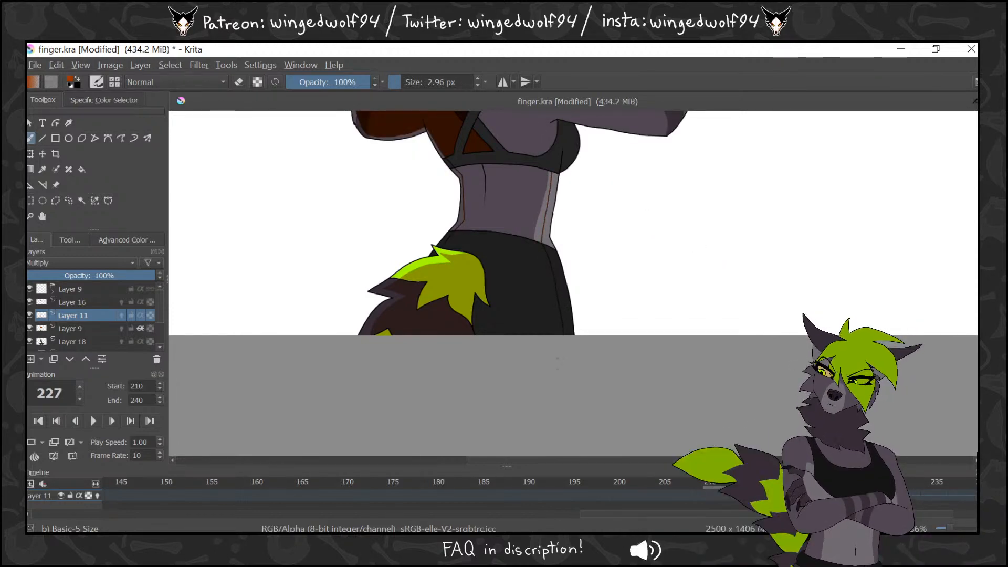
{"action": "key", "text": "period"}
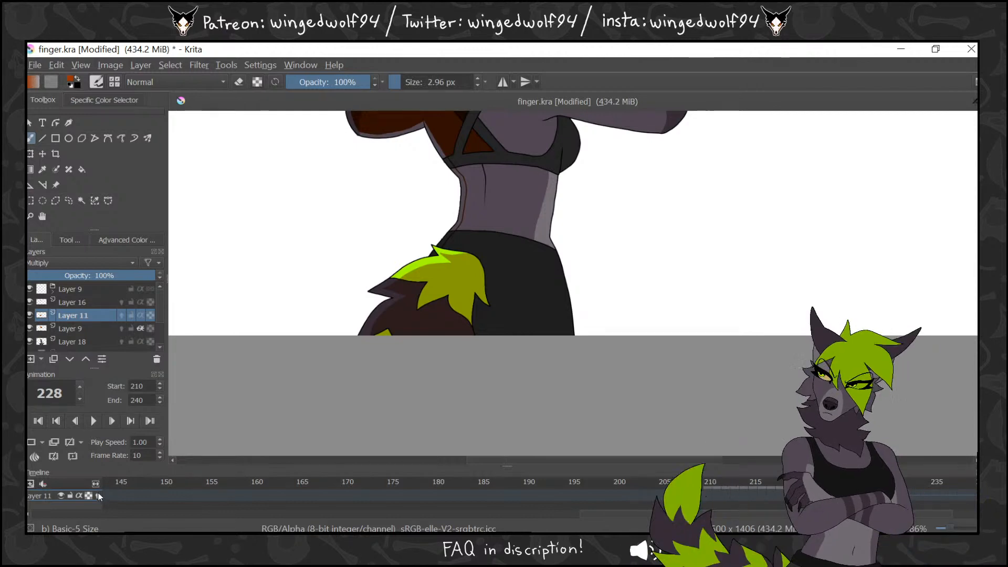
{"action": "left_click_drag", "start_coordinate": [550, 185], "coordinate": [542, 231]}
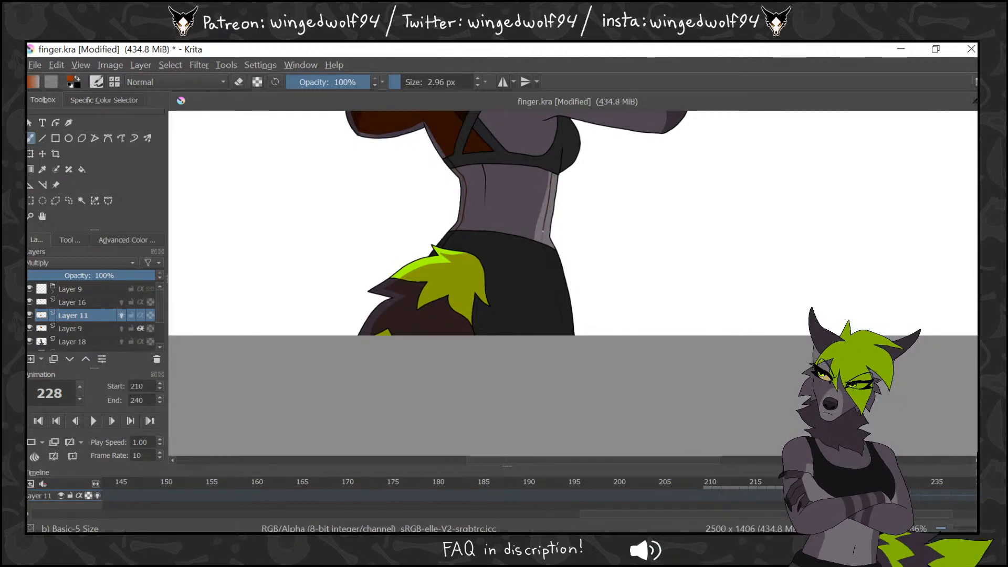
Fill the shorts and lower-back shadow areas on frame 228 with orange-brown
{"action": "left_click", "coordinate": [83, 169]}
{"action": "left_click", "coordinate": [122, 315]}
{"action": "left_click", "coordinate": [540, 282]}
{"action": "left_click", "coordinate": [516, 210]}
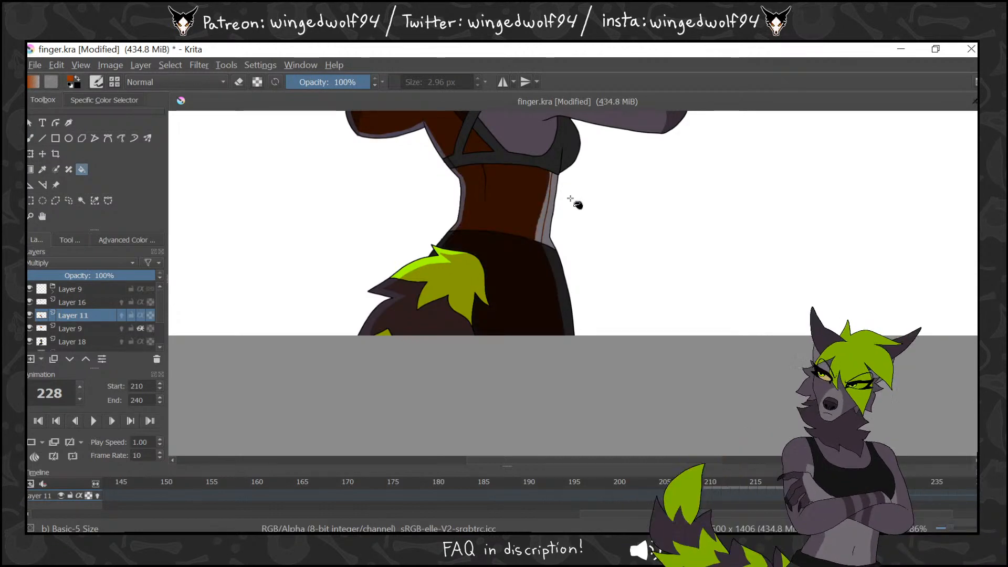
Compare frames 227 and 228, and fill the lower-back and shorts shadow areas on frame 227 with orange-brown
{"action": "key", "text": "Left"}
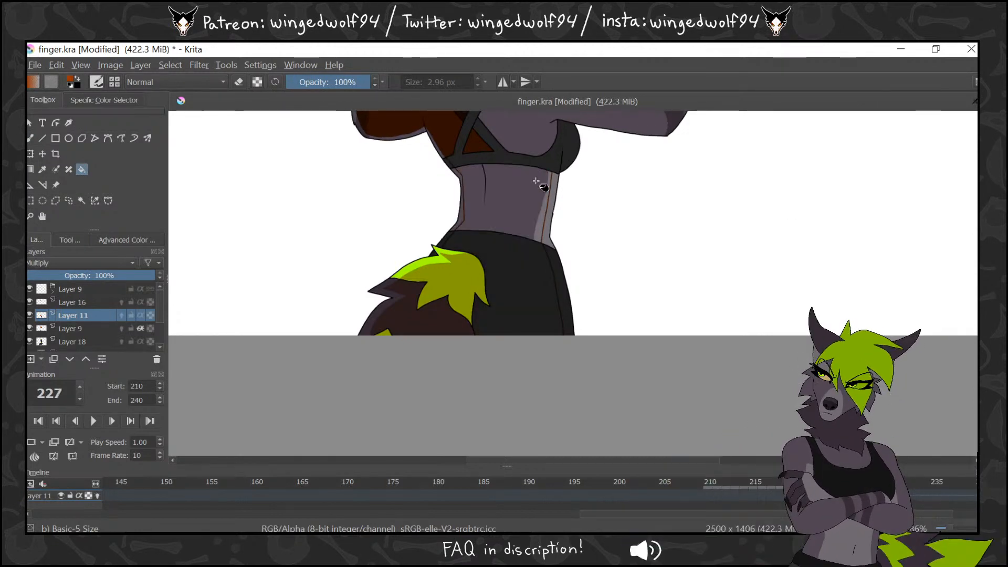
{"action": "key", "text": "Right"}
{"action": "key", "text": "Left"}
{"action": "left_click", "coordinate": [544, 224]}
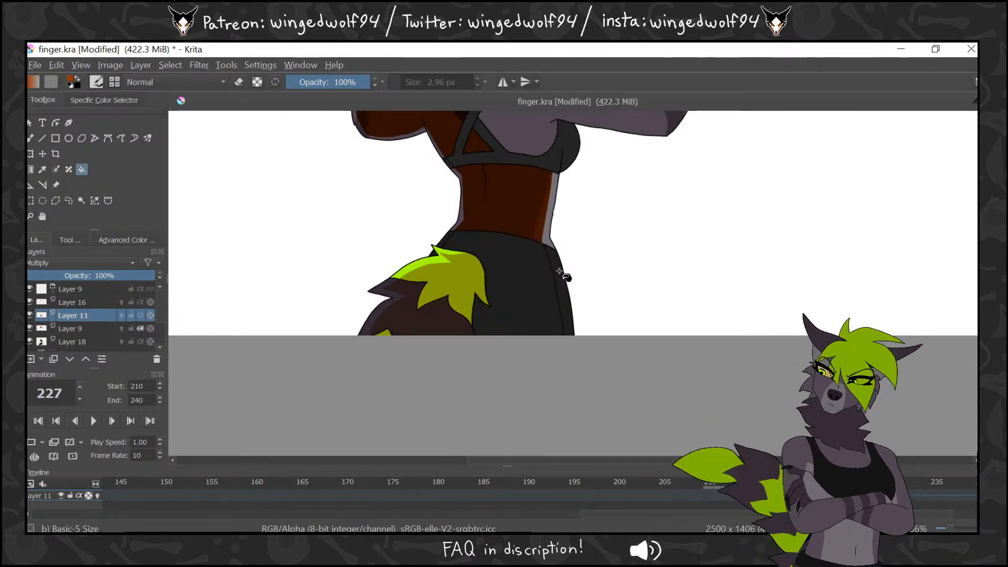
{"action": "left_click", "coordinate": [549, 272]}
Fill the lower-back and shorts shadow areas on frames 226 and 225 with orange-brown
{"action": "key", "text": "Left"}
{"action": "left_click", "coordinate": [518, 196]}
{"action": "left_click", "coordinate": [544, 246]}
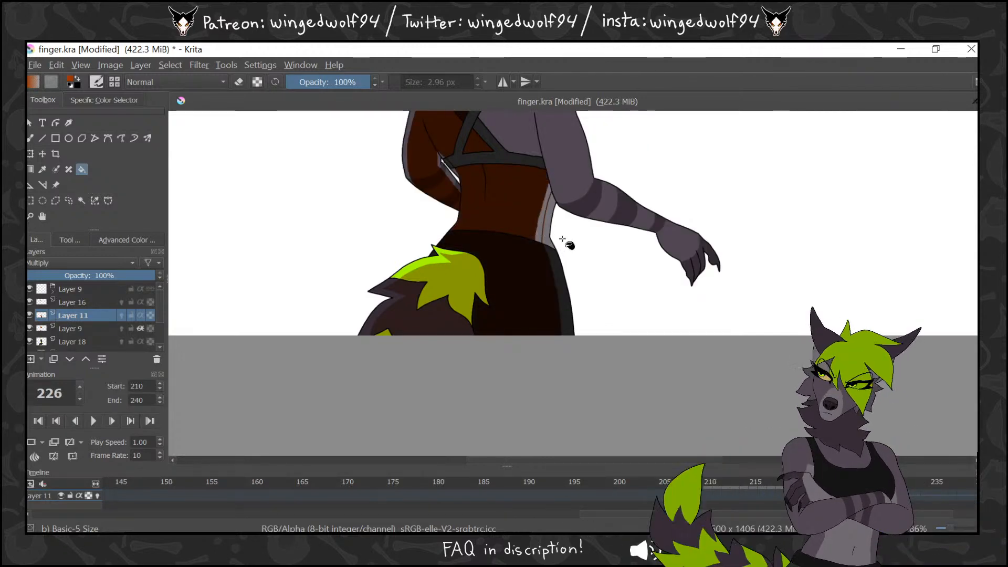
{"action": "key", "text": "Left"}
{"action": "left_click", "coordinate": [540, 225]}
{"action": "left_click", "coordinate": [535, 275]}
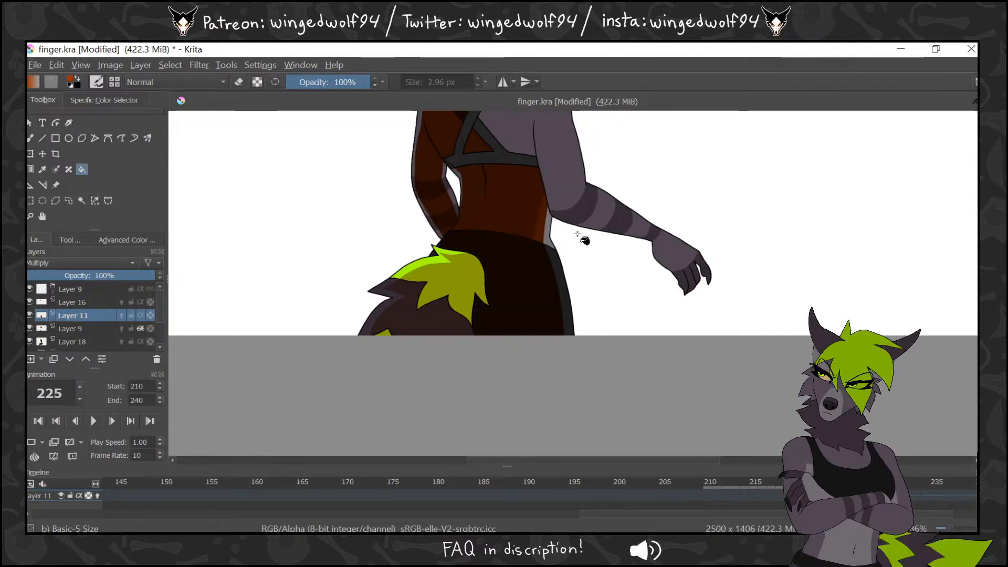
Set the lower shading layer, Layer 9, to 100% opacity and merge Layer 11 down into it
{"action": "key", "text": "Left"}
{"action": "left_click_drag", "start_coordinate": [571, 207], "coordinate": [571, 305]}
{"action": "left_click", "coordinate": [31, 138]}
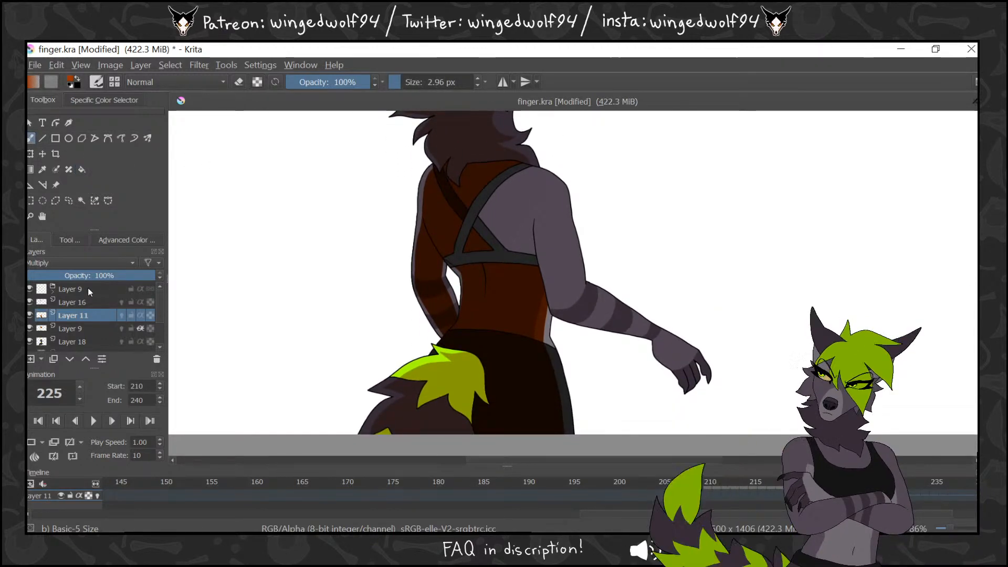
{"action": "left_click", "coordinate": [78, 328]}
{"action": "left_click_drag", "start_coordinate": [85, 275], "coordinate": [156, 276]}
{"action": "left_click", "coordinate": [89, 314]}
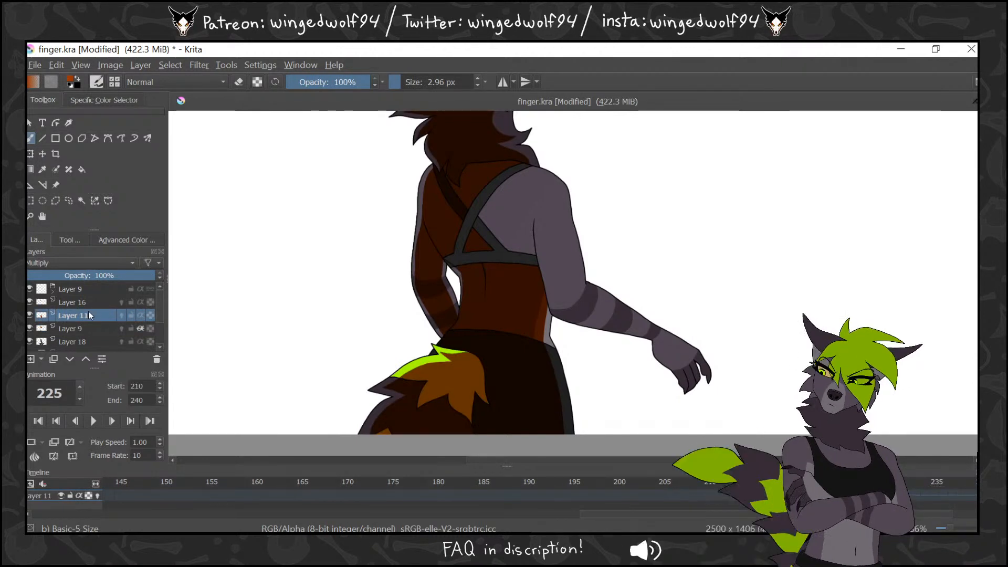
{"action": "key", "text": "ctrl+e"}
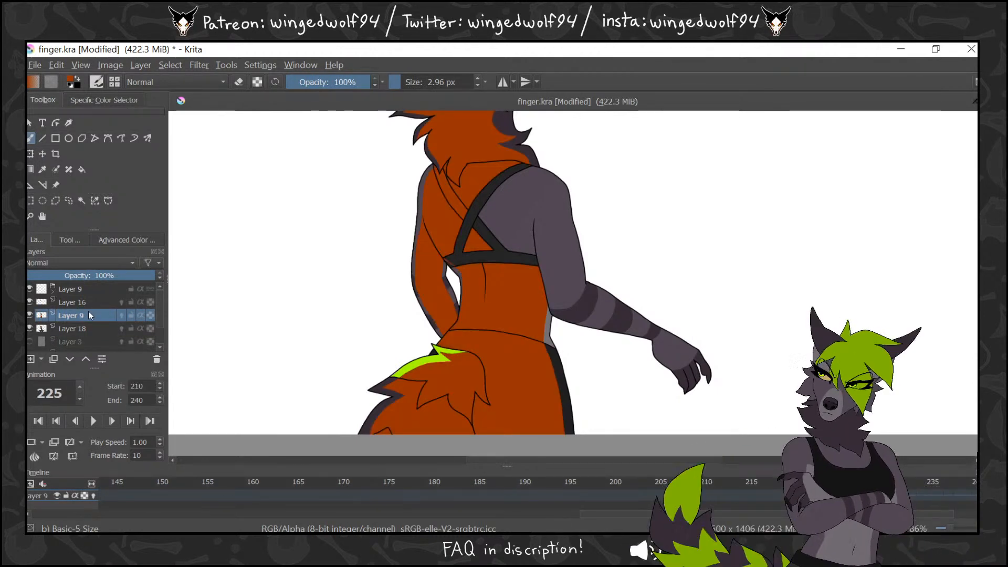
Set the merged Layer 9 to Multiply blending at 48% opacity
{"action": "left_click", "coordinate": [76, 263]}
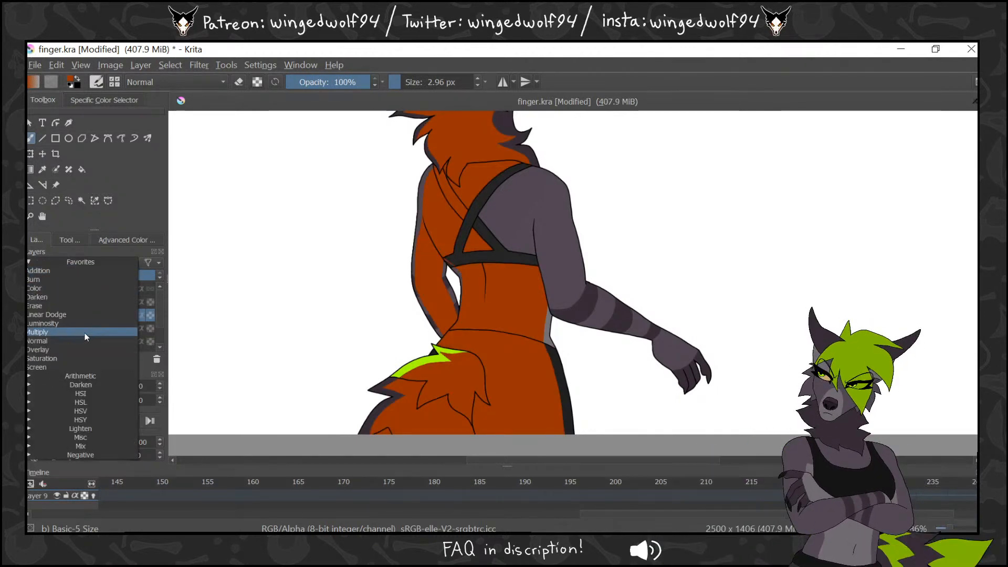
{"action": "left_click", "coordinate": [85, 333]}
{"action": "left_click", "coordinate": [90, 275]}
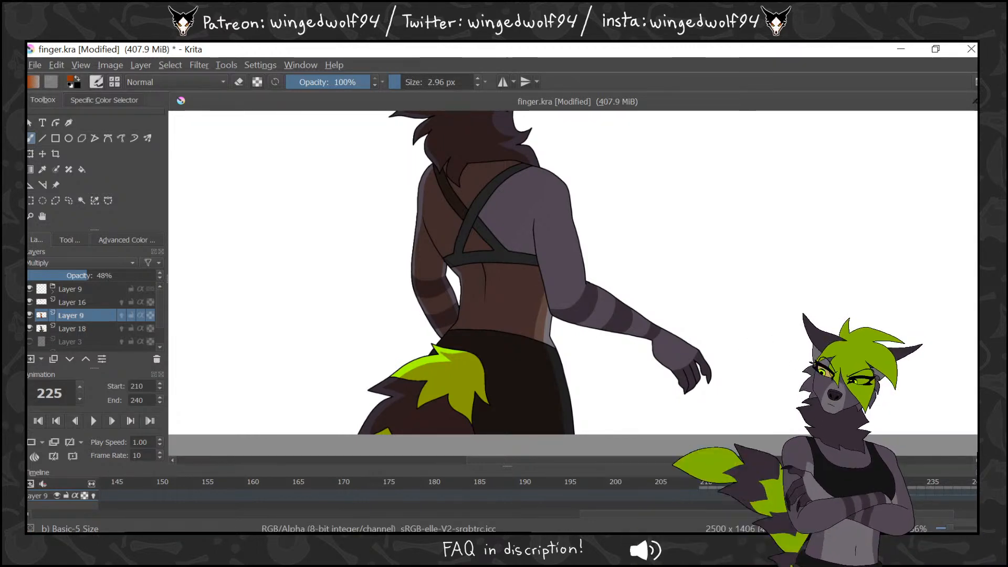
Draw the shadow outline along the wolf's right shoulder, arm and hand on frames 225 to 228 with the 2.96 px brush
{"action": "key", "text": "period"}
{"action": "key", "text": "comma"}
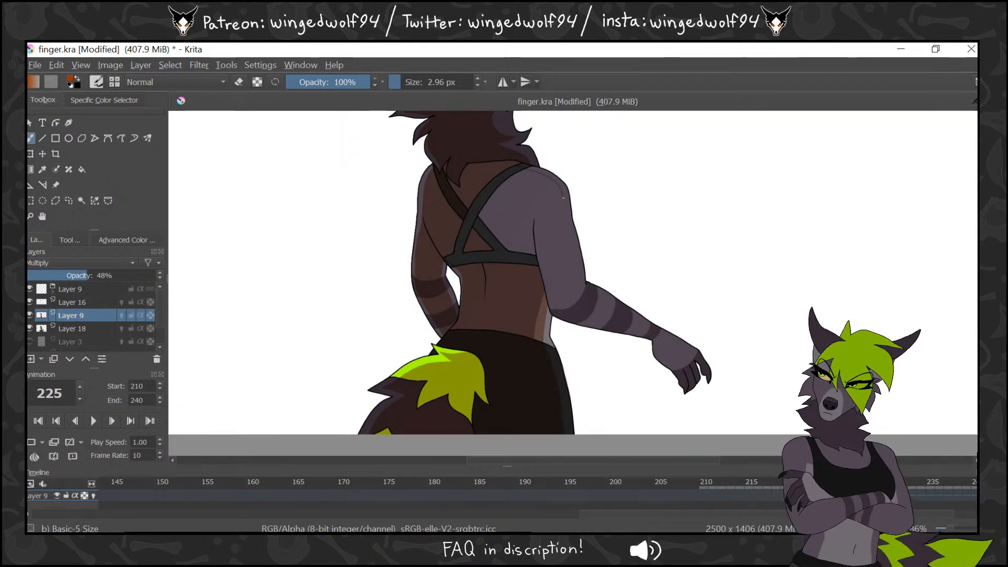
{"action": "mouse_move", "coordinate": [565, 215]}
{"action": "left_mouse_down"}
{"action": "mouse_move", "coordinate": [583, 290]}
{"action": "mouse_move", "coordinate": [660, 327]}
{"action": "left_mouse_up"}
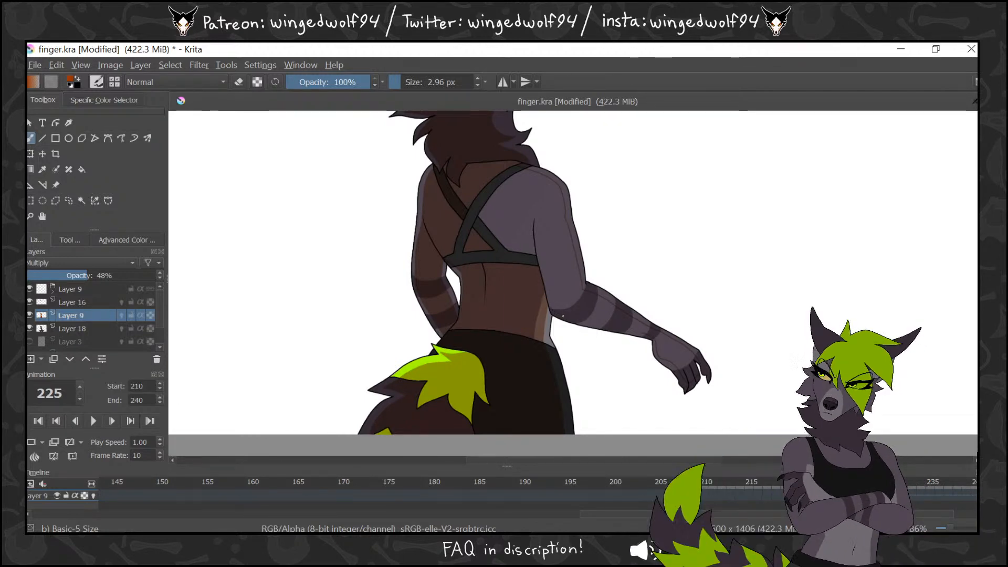
{"action": "key", "text": "period"}
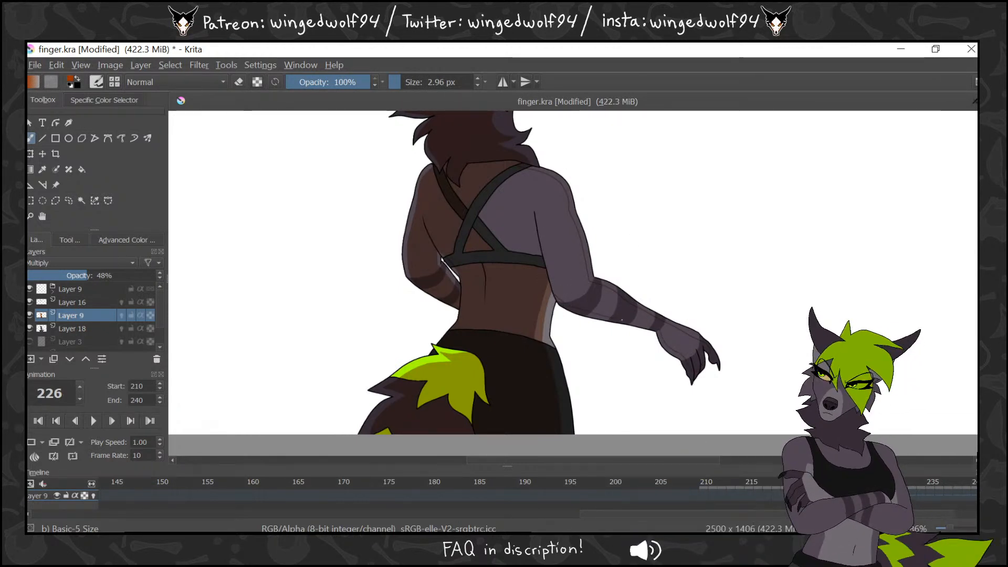
{"action": "key", "text": "period"}
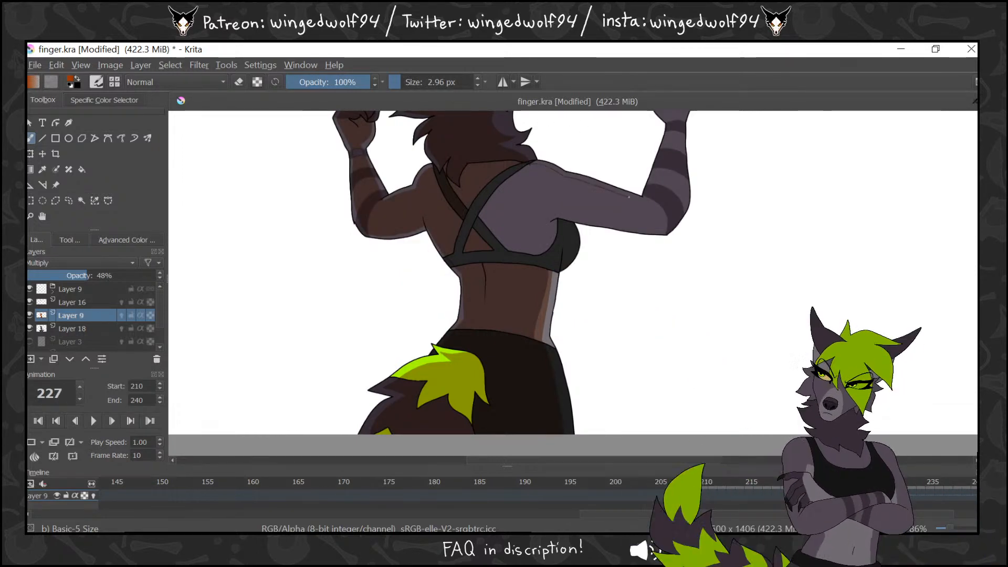
{"action": "scroll", "coordinate": [572, 273], "scroll_direction": "up", "scroll_amount": 5}
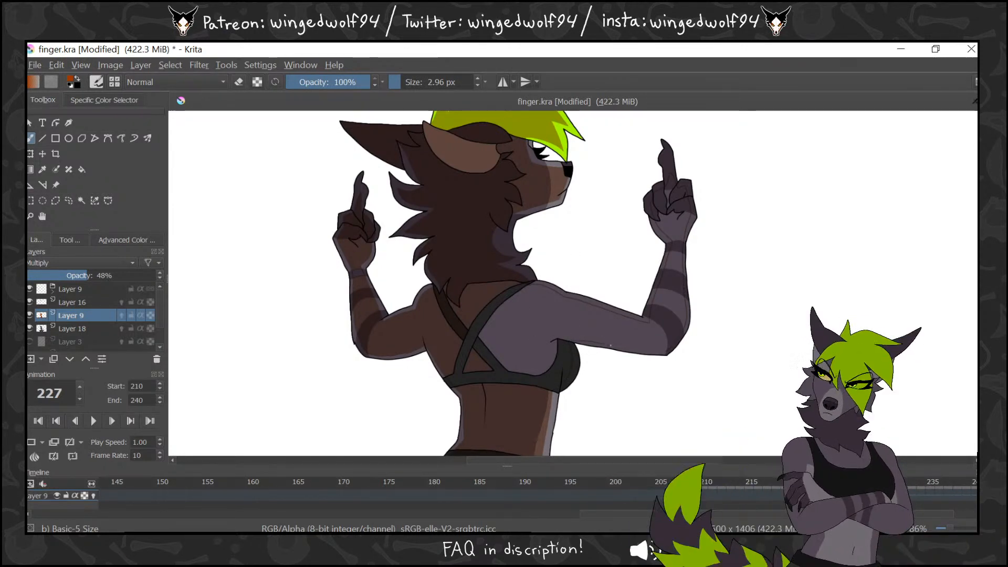
{"action": "key", "text": "Right"}
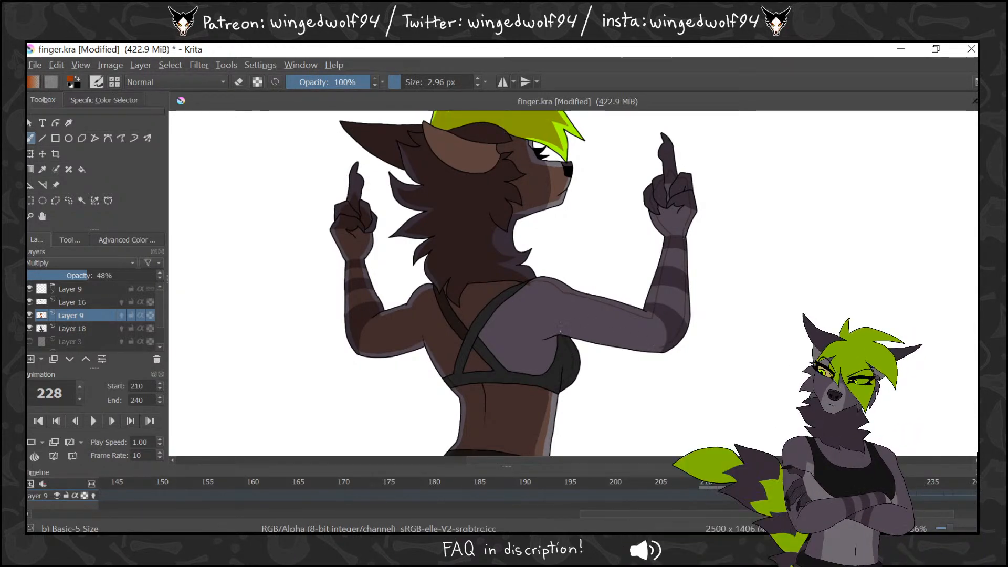
Fill the shadow areas of the upper back, right arm and hand on frame 228 with orange-brown
{"action": "left_click", "coordinate": [84, 172]}
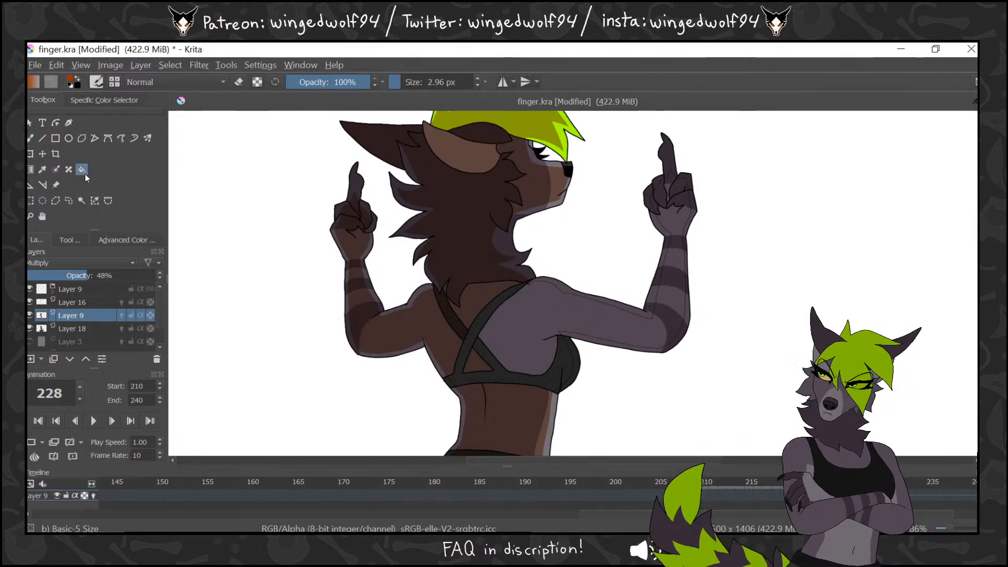
{"action": "left_click", "coordinate": [600, 306]}
{"action": "left_click", "coordinate": [672, 321]}
{"action": "left_click", "coordinate": [673, 290]}
{"action": "left_click", "coordinate": [676, 258]}
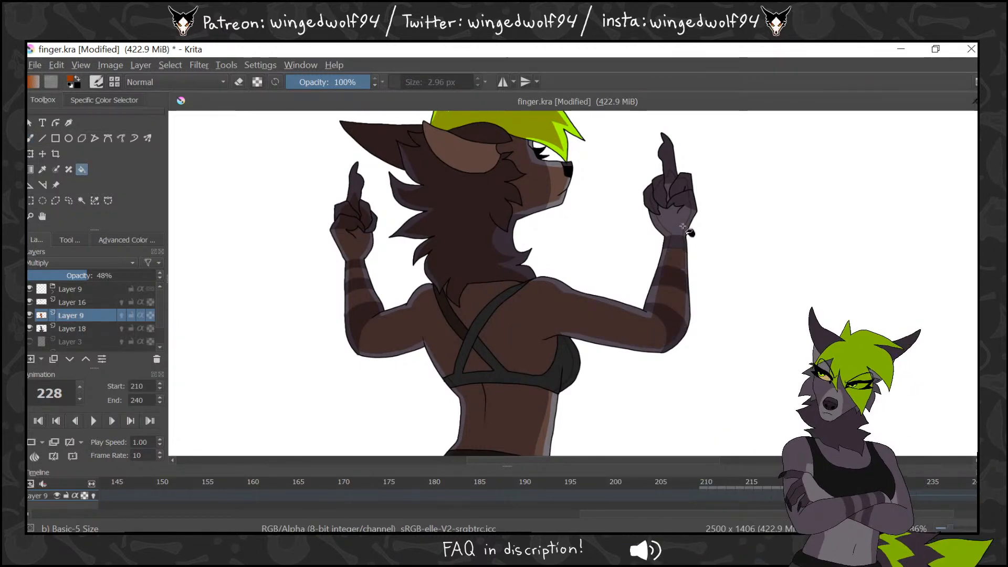
{"action": "left_click", "coordinate": [668, 206]}
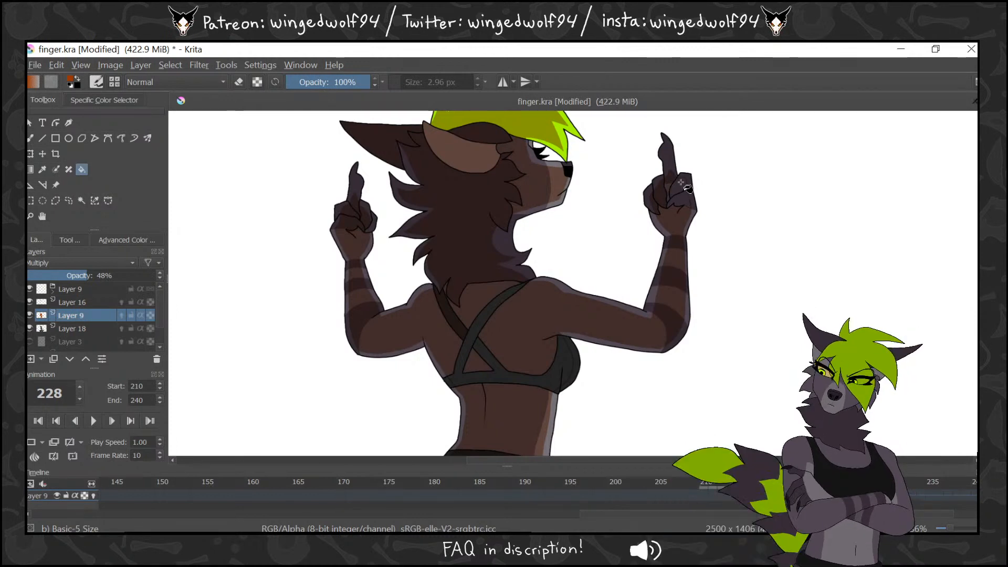
Fill the upper back, right arm and bra shadows on frame 227 with orange-brown, plus the bra on frame 228
{"action": "key", "text": "Left"}
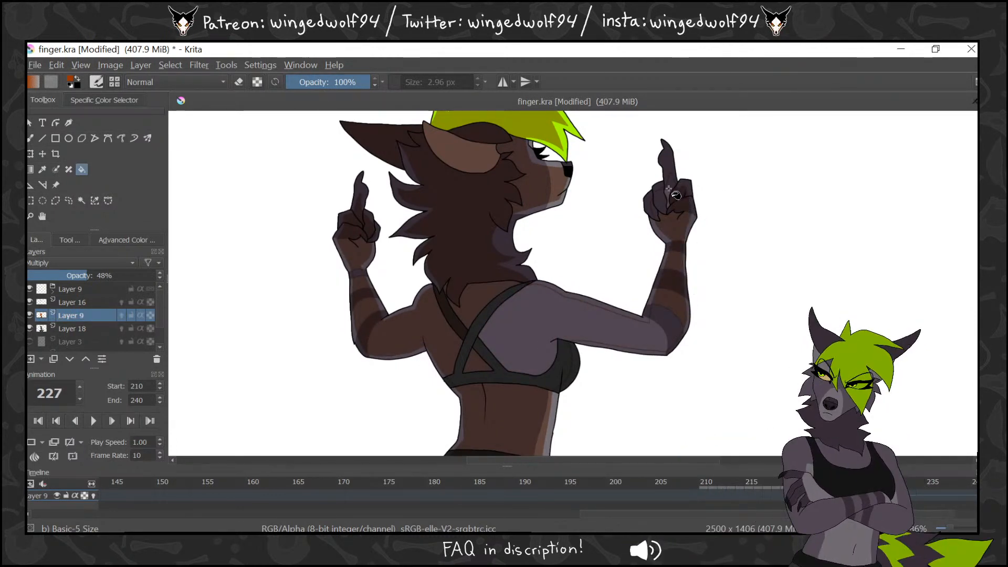
{"action": "left_click", "coordinate": [671, 321]}
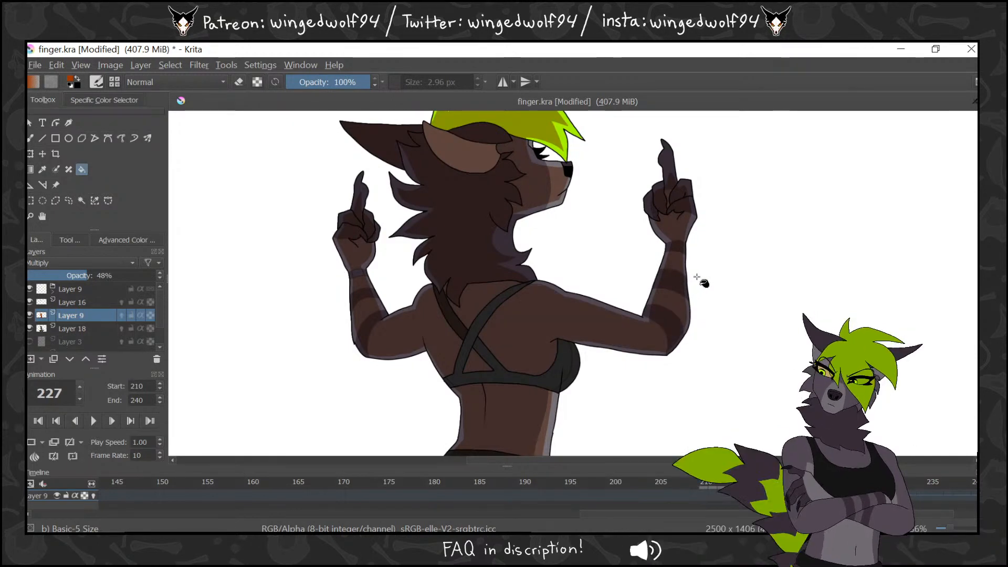
{"action": "left_click", "coordinate": [566, 362]}
{"action": "key", "text": "Right"}
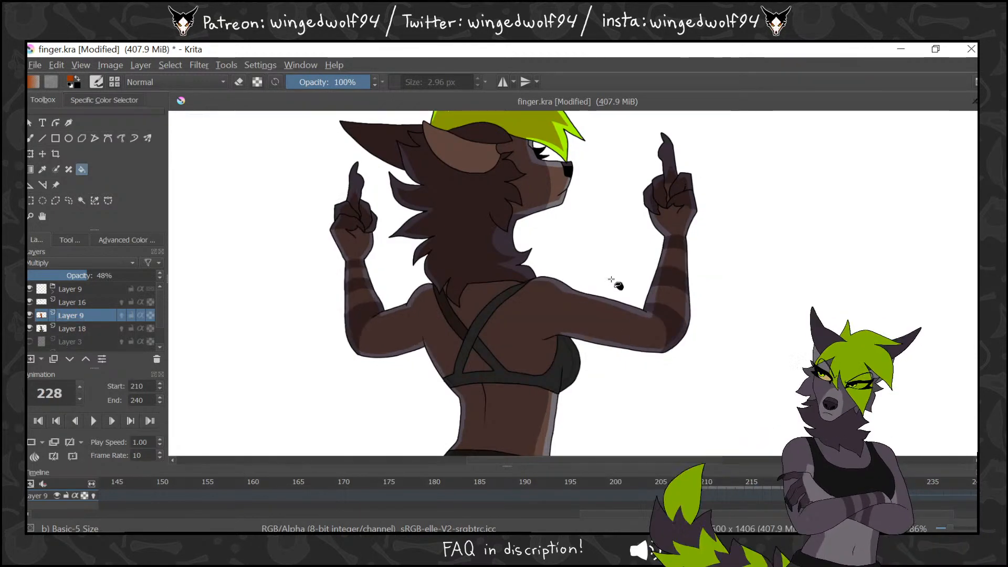
{"action": "left_click", "coordinate": [507, 375]}
Fill the upper back, bra straps, right arm and hand shadows on frame 226 with orange-brown
{"action": "key", "text": "Left"}
{"action": "key", "text": "Left"}
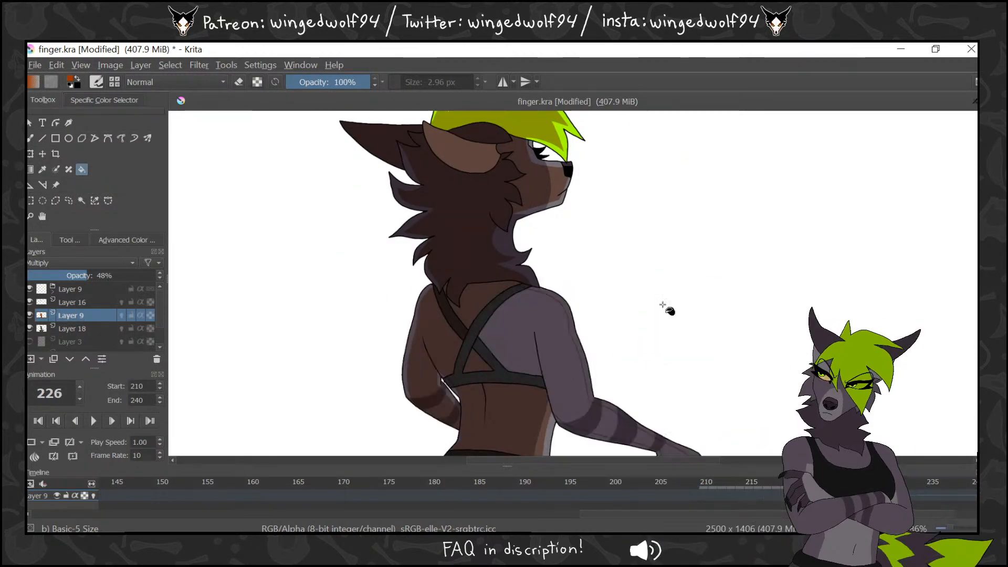
{"action": "left_click", "coordinate": [551, 364]}
{"action": "scroll", "coordinate": [901, 262], "scroll_direction": "down", "scroll_amount": 3}
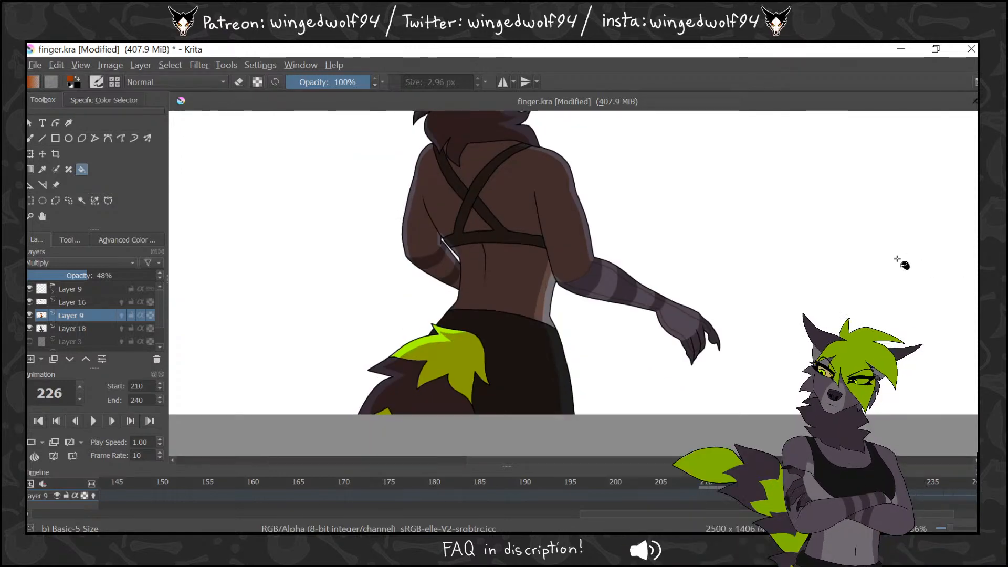
{"action": "left_click", "coordinate": [609, 283]}
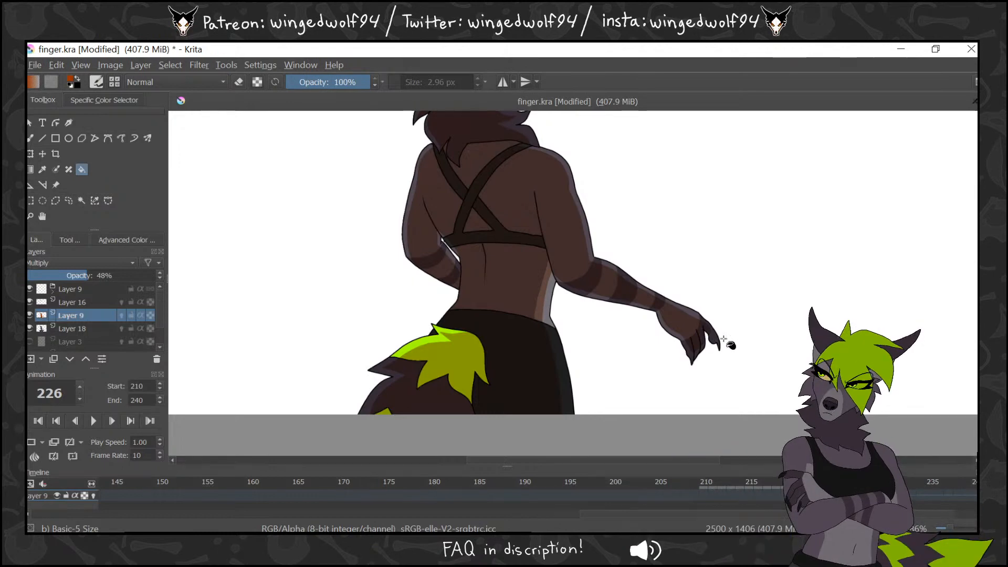
Fill the remaining upper back, bra strap and right arm shadows on frame 225 with orange-brown
{"action": "key", "text": "Left"}
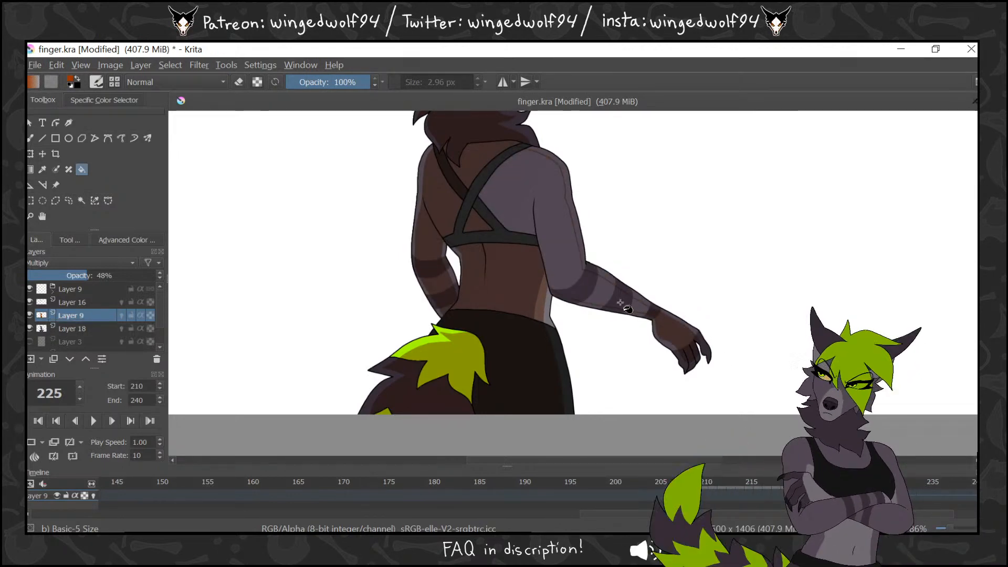
{"action": "left_click", "coordinate": [591, 281]}
{"action": "left_click", "coordinate": [559, 257]}
{"action": "left_click", "coordinate": [535, 239]}
{"action": "key", "text": "Left"}
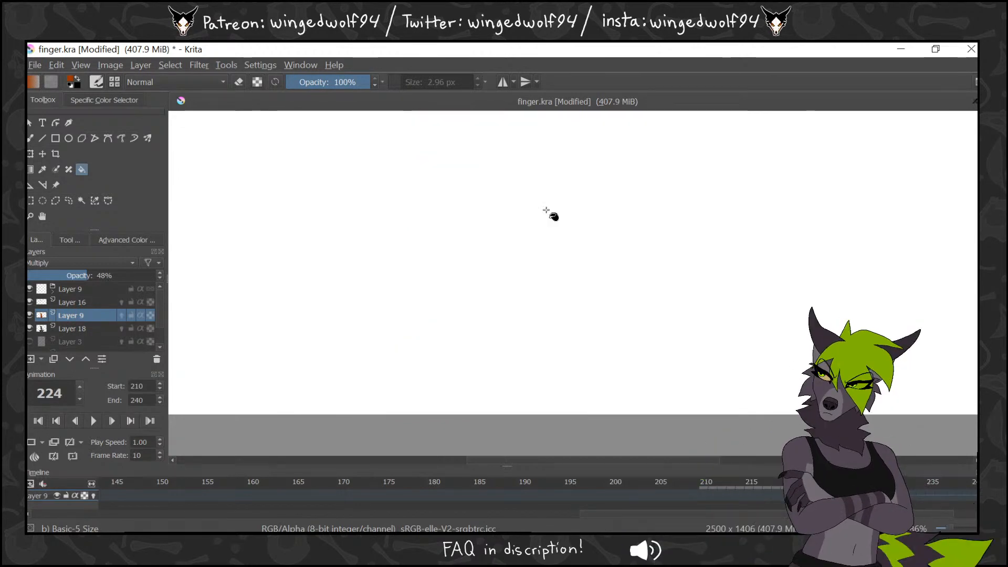
{"action": "key", "text": "Right"}
Examine the whole figure by stepping back and forth through the frames from 225 to 230 to check the shading
{"action": "left_click", "coordinate": [33, 219]}
{"action": "scroll", "coordinate": [572, 262], "scroll_direction": "down", "scroll_amount": 2}
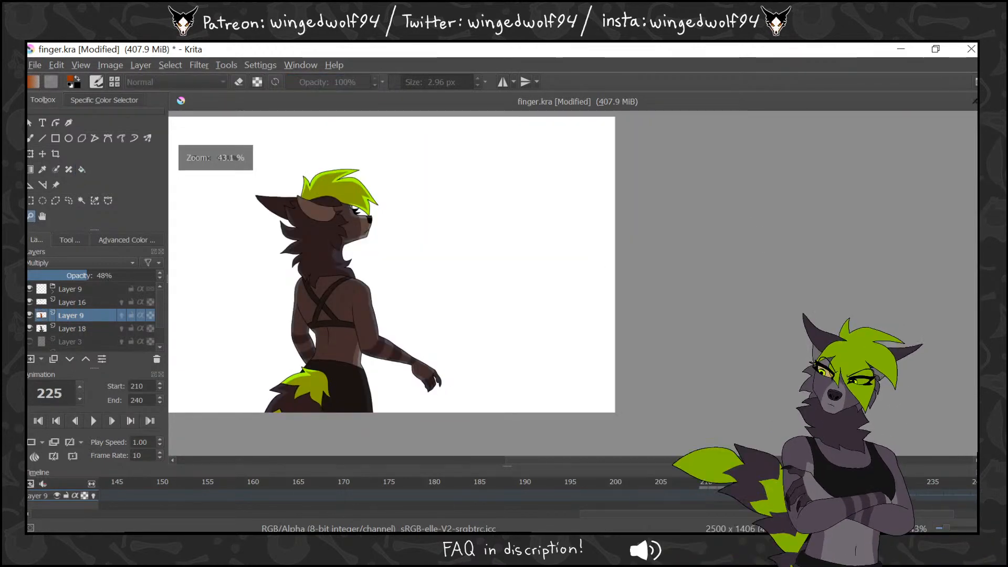
{"action": "key", "text": "Left"}
{"action": "key", "text": "Right"}
{"action": "key", "text": "Right"}
{"action": "key", "text": "Right"}
{"action": "key", "text": "Right"}
{"action": "key", "text": "Right"}
{"action": "key", "text": "Right"}
{"action": "key", "text": "Left"}
{"action": "key", "text": "Left"}
{"action": "key", "text": "Left"}
{"action": "key", "text": "Left"}
{"action": "key", "text": "Left"}
{"action": "key", "text": "Left"}
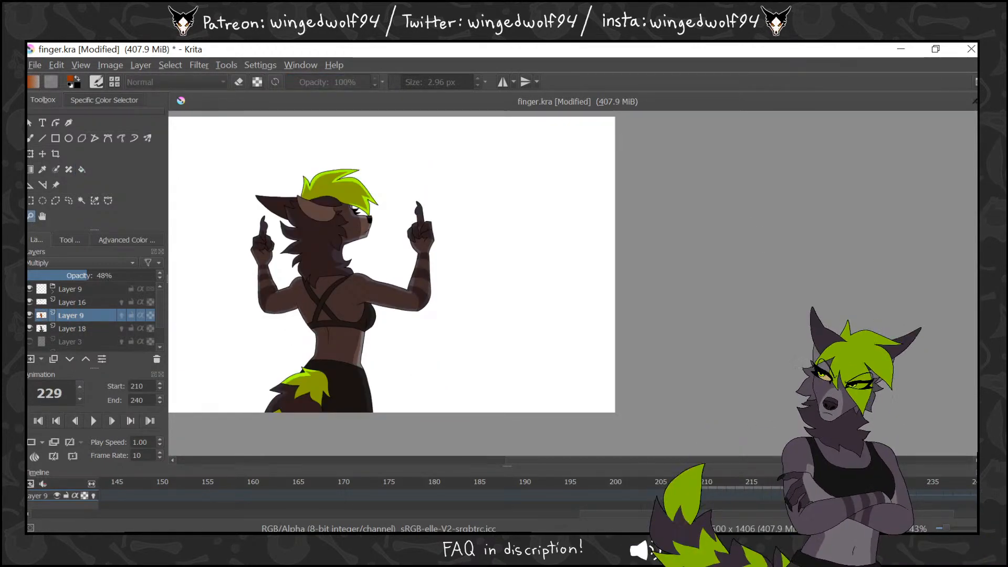
{"action": "key", "text": "Right"}
{"action": "key", "text": "Right"}
{"action": "key", "text": "Right"}
{"action": "key", "text": "Right"}
{"action": "key", "text": "Right"}
{"action": "key", "text": "Right"}
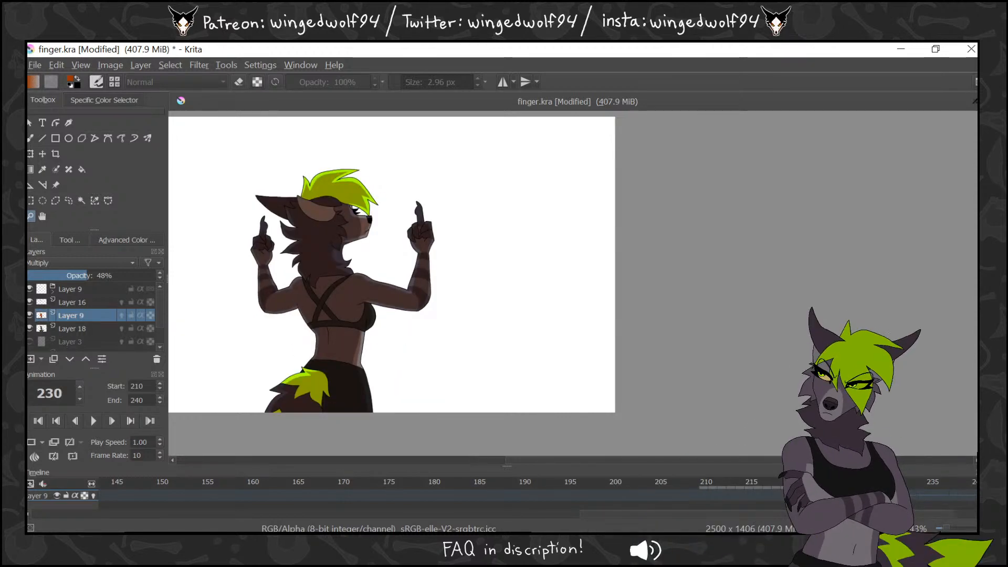
{"action": "key", "text": "Left"}
{"action": "key", "text": "Left"}
{"action": "key", "text": "Left"}
{"action": "key", "text": "Left"}
{"action": "key", "text": "Left"}
{"action": "key", "text": "Left"}
{"action": "key", "text": "Right"}
{"action": "key", "text": "Right"}
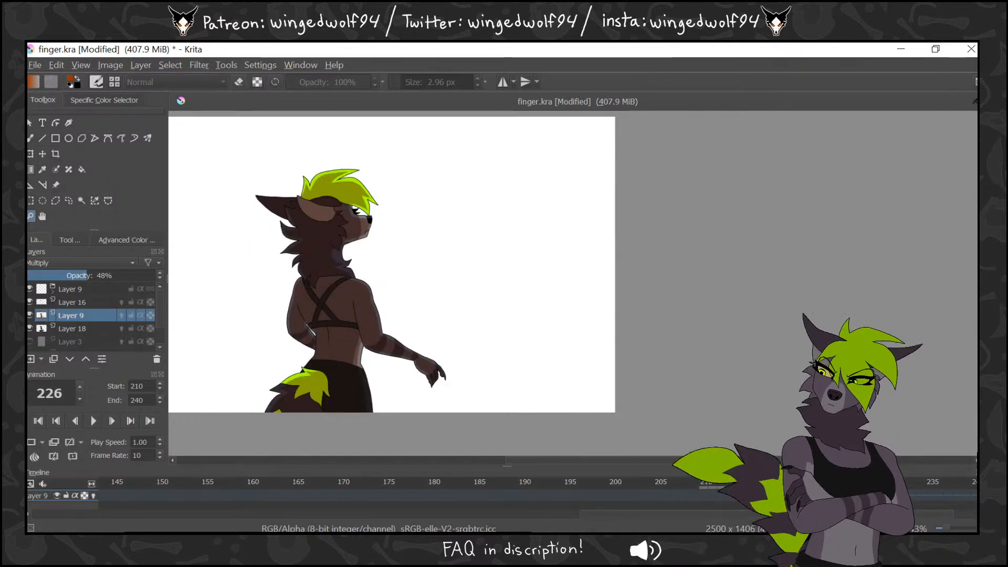
{"action": "left_click", "coordinate": [53, 287]}
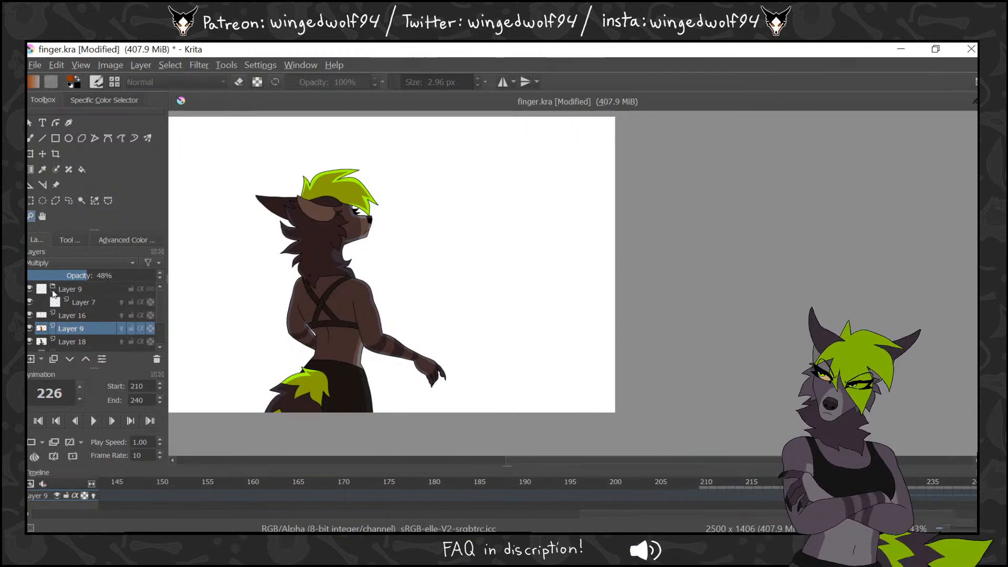
{"action": "left_click", "coordinate": [53, 288]}
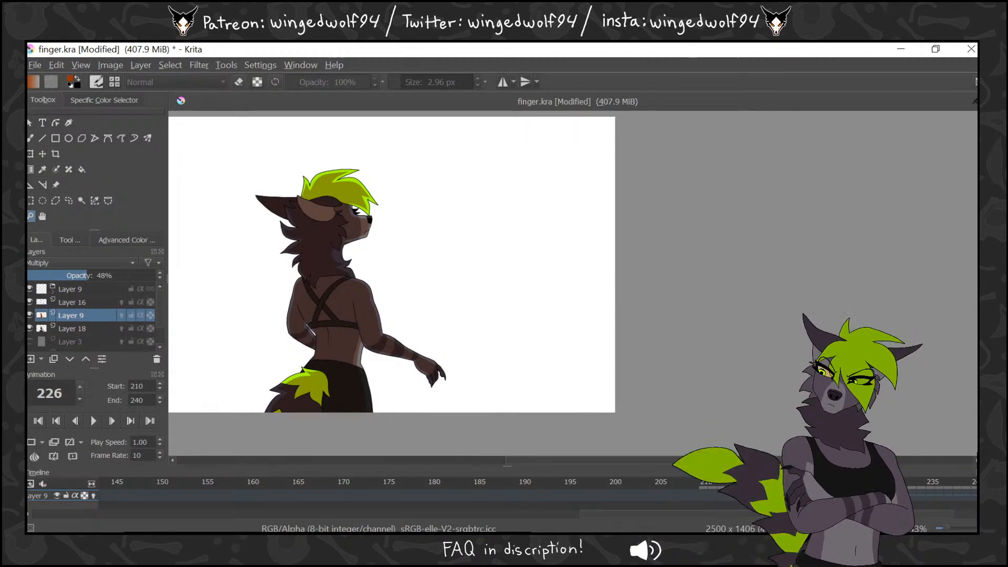
{"action": "key", "text": "Left"}
{"action": "key", "text": "Right"}
{"action": "key", "text": "Right"}
{"action": "key", "text": "Right"}
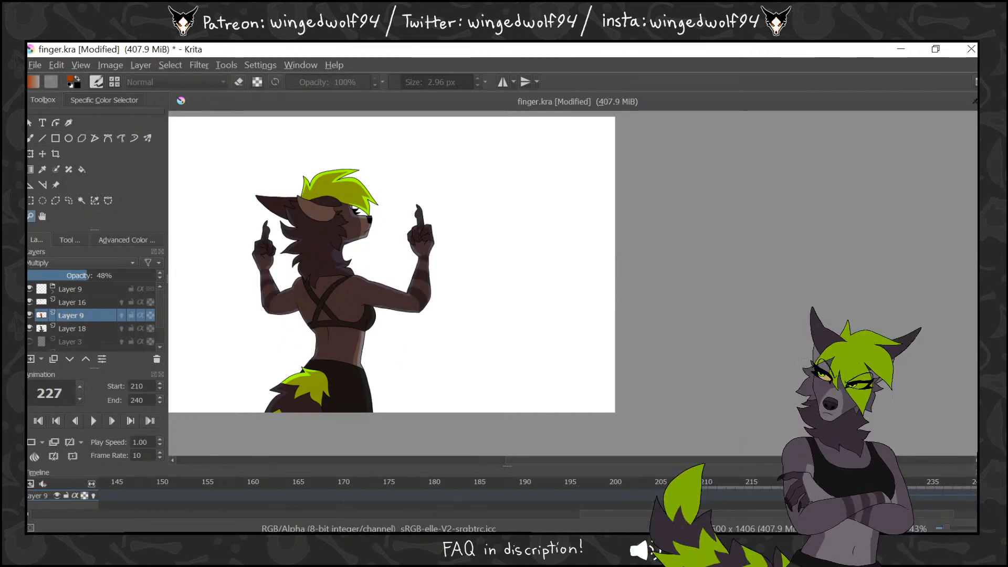
{"action": "key", "text": "Left"}
{"action": "key", "text": "Left"}
{"action": "key", "text": "Left"}
{"action": "key", "text": "Left"}
{"action": "key", "text": "Left"}
{"action": "key", "text": "Left"}
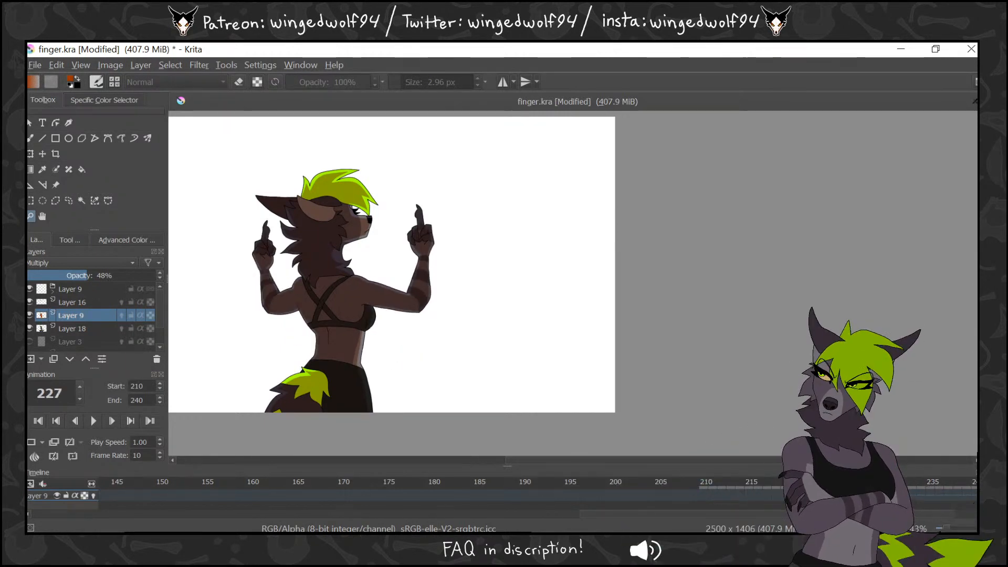
{"action": "key", "text": "Right"}
{"action": "key", "text": "Right"}
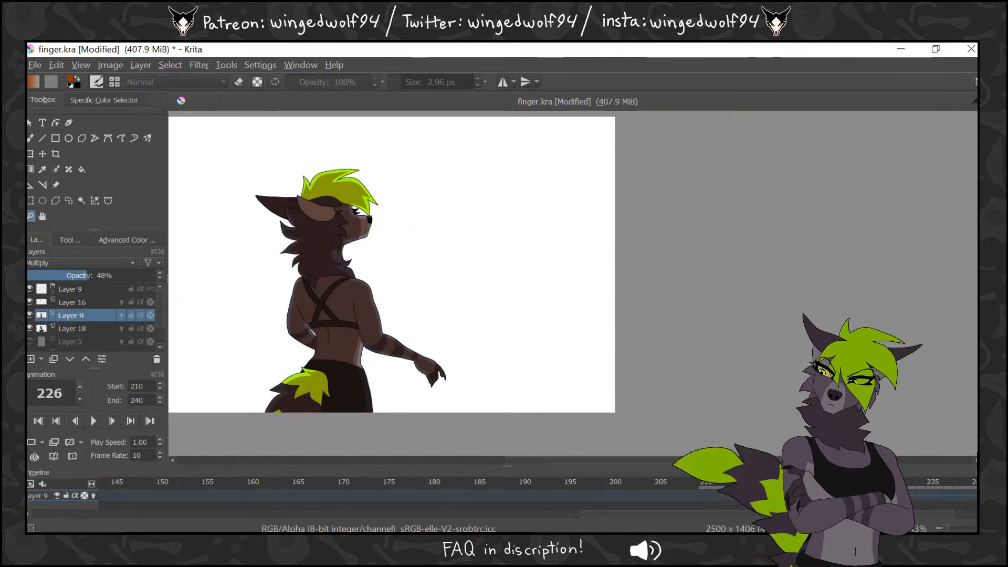
{"action": "key", "text": "Left"}
{"action": "key", "text": "Right"}
{"action": "key", "text": "Right"}
{"action": "key", "text": "Right"}
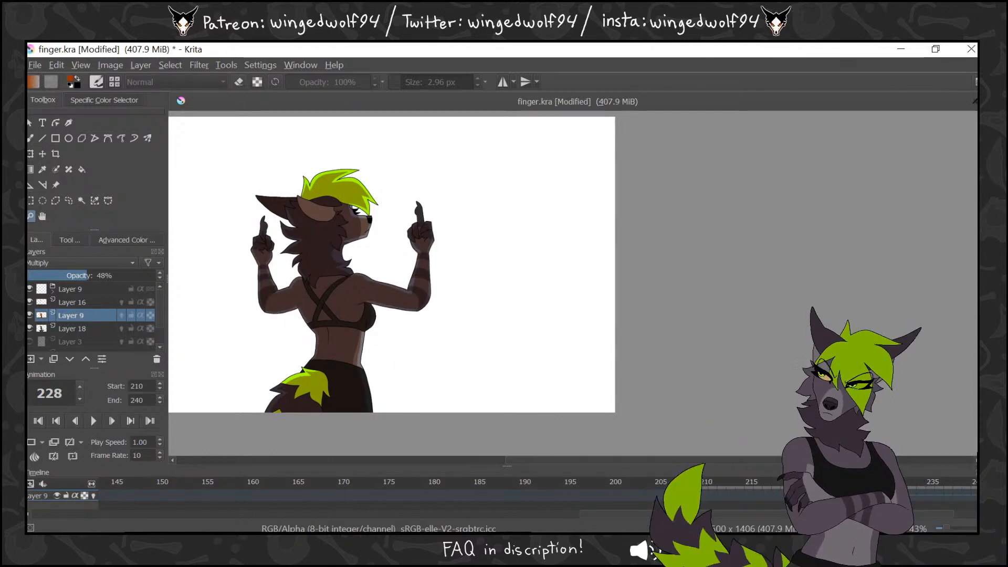
{"action": "key", "text": "Left"}
{"action": "left_click_drag", "start_coordinate": [229, 200], "coordinate": [400, 336]}
{"action": "left_click", "coordinate": [82, 170]}
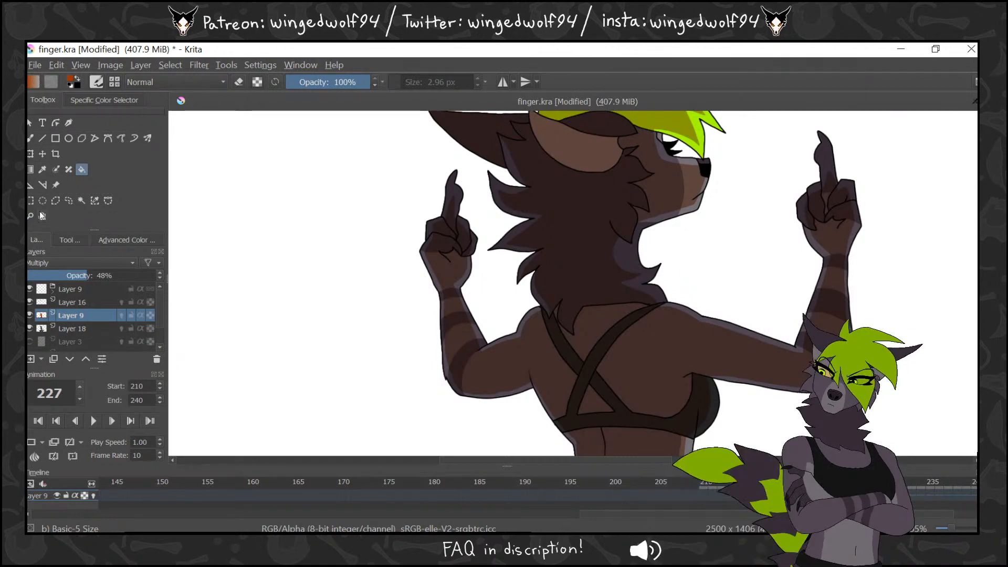
{"action": "left_click", "coordinate": [42, 216]}
{"action": "left_click", "coordinate": [770, 293], "text": "ctrl"}
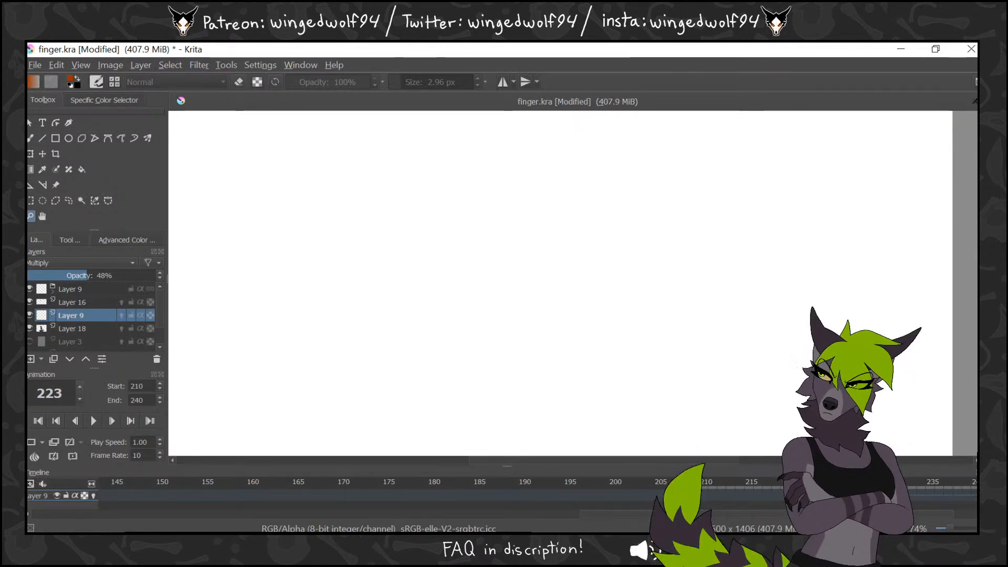
{"action": "left_click", "coordinate": [639, 303], "text": "ctrl"}
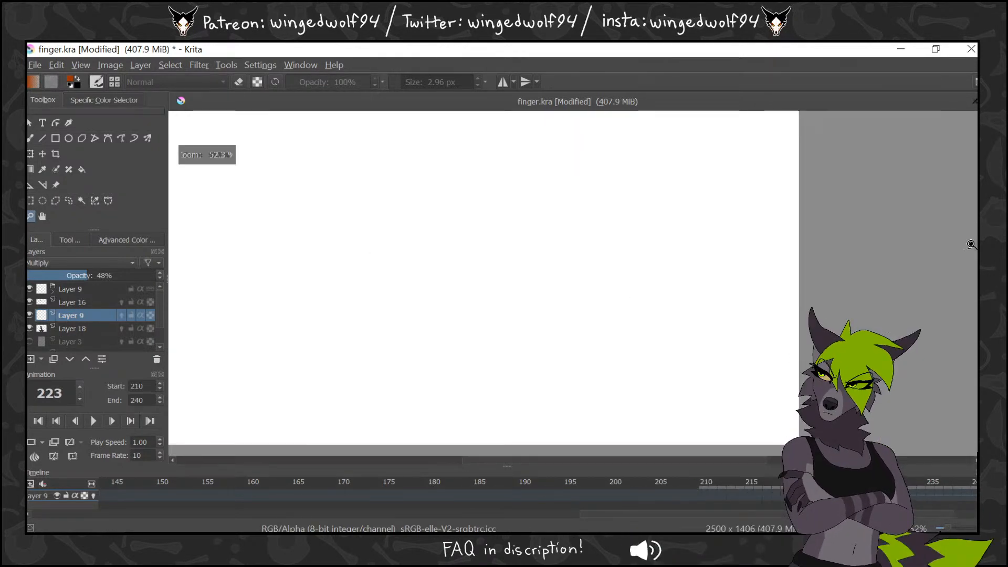
Bring the whole canvas into view and hide the white background on Layer 1
{"action": "left_click_drag", "start_coordinate": [972, 241], "coordinate": [972, 225]}
{"action": "left_click", "coordinate": [544, 302], "text": "ctrl"}
{"action": "left_click", "coordinate": [841, 495]}
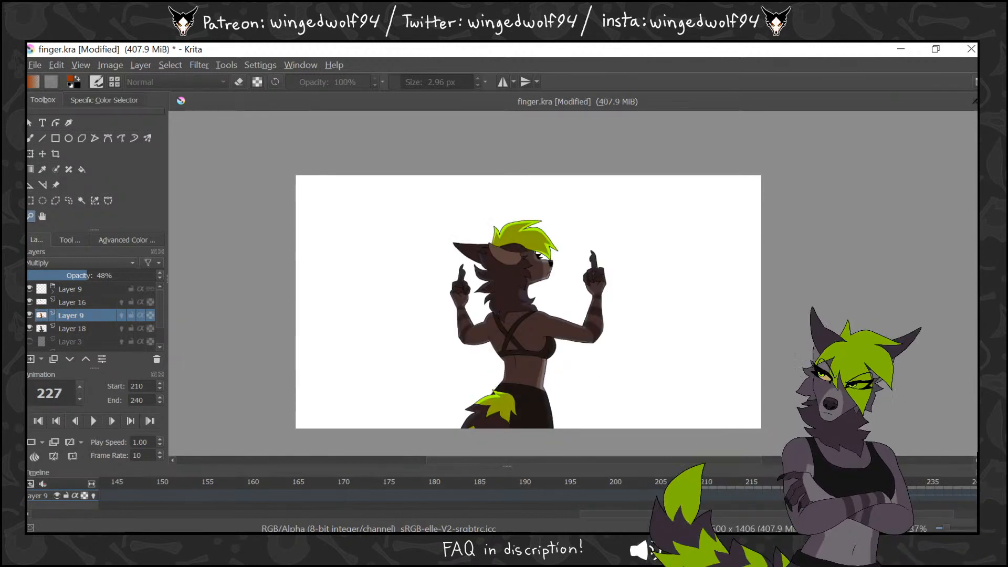
{"action": "scroll", "coordinate": [161, 335], "scroll_direction": "down", "scroll_amount": 1}
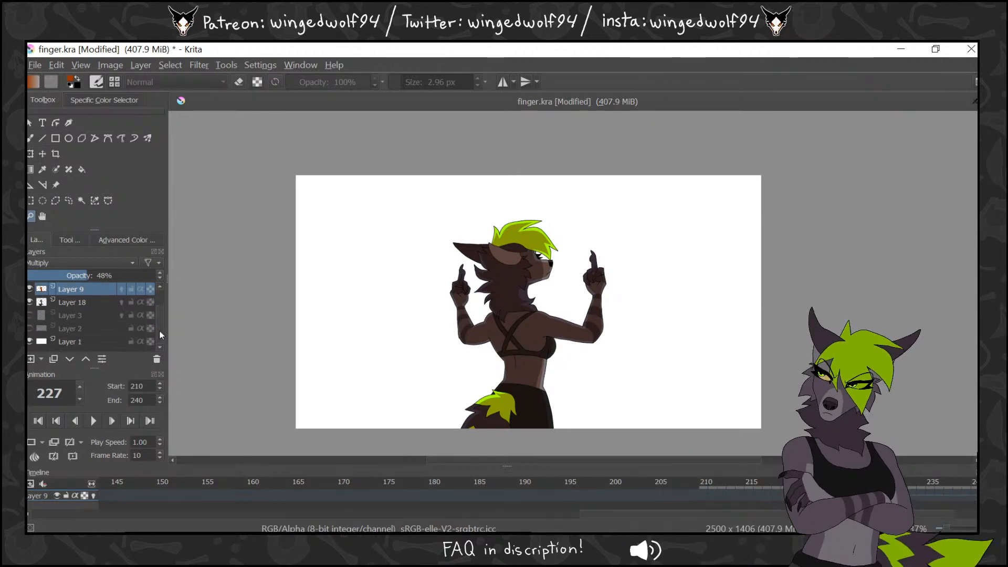
{"action": "left_click", "coordinate": [30, 341]}
Show the rough sketch on Layer 3 and step between frames 219 and 225 to see where the back-view shot begins
{"action": "key", "text": "Left"}
{"action": "key", "text": "Left"}
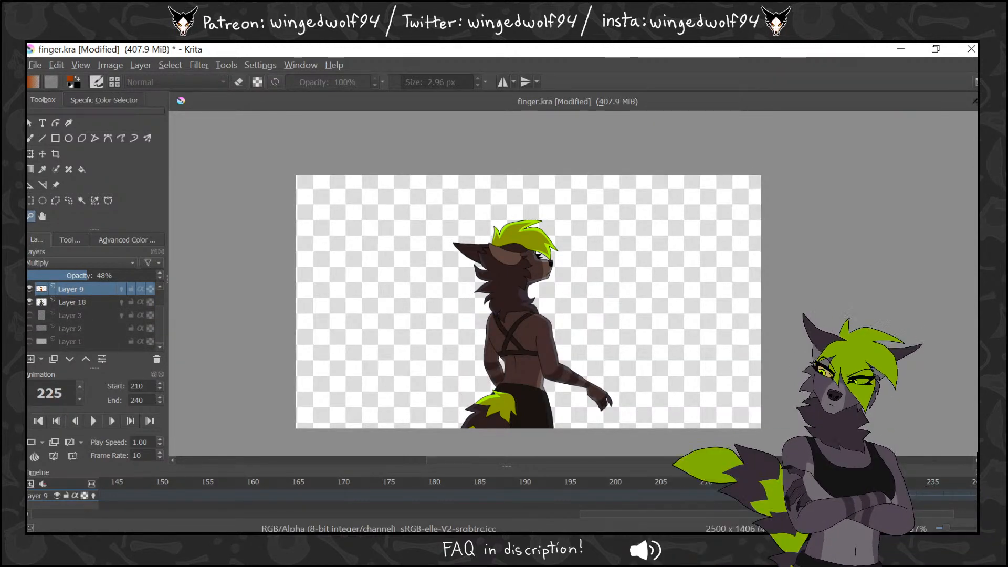
{"action": "key", "text": "Left"}
{"action": "key", "text": "Right"}
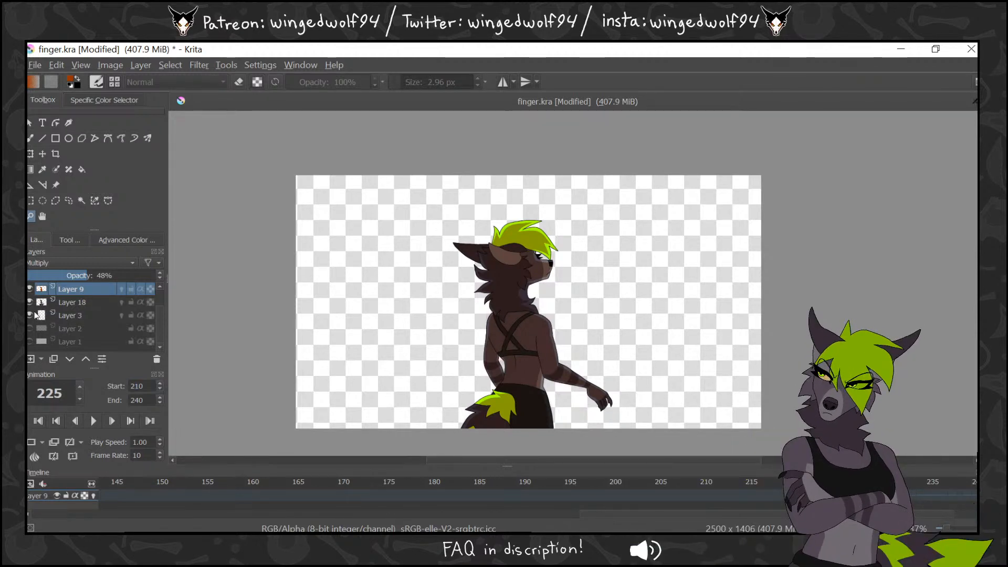
{"action": "key", "text": "Left"}
{"action": "key", "text": "Left"}
{"action": "key", "text": "Right"}
{"action": "key", "text": "Left"}
{"action": "key", "text": "Left"}
{"action": "key", "text": "Left"}
{"action": "key", "text": "Left"}
{"action": "key", "text": "Left"}
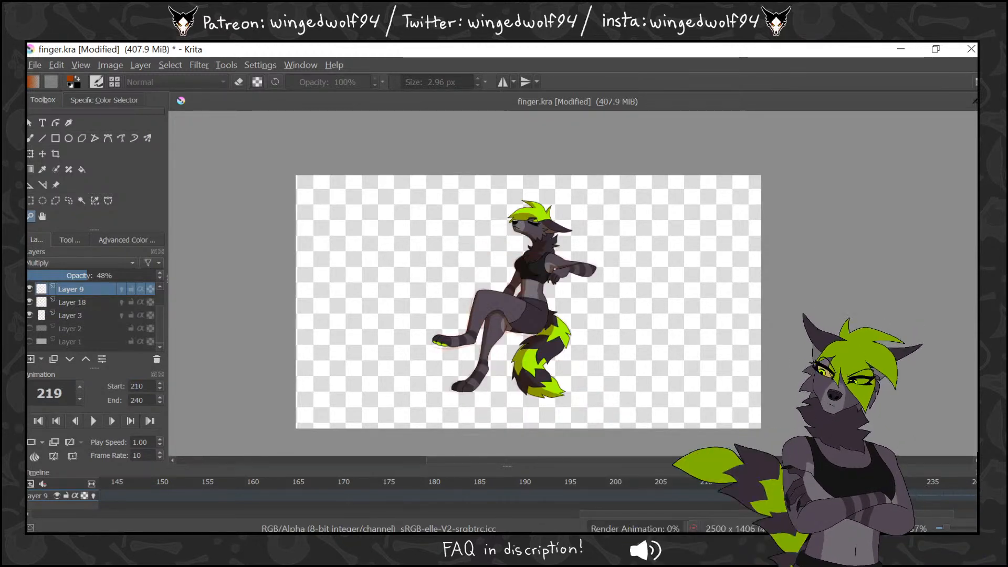
{"action": "key", "text": "Right"}
{"action": "key", "text": "Right"}
{"action": "key", "text": "Right"}
{"action": "key", "text": "Right"}
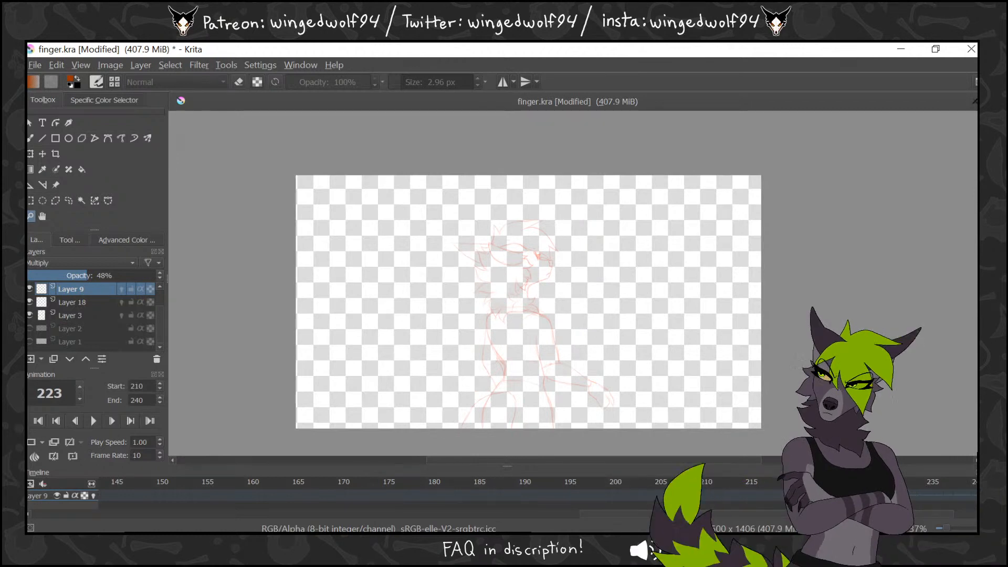
Select Layer 18 and set the animation's start frame to 223
{"action": "left_click_drag", "start_coordinate": [160, 312], "coordinate": [127, 257]}
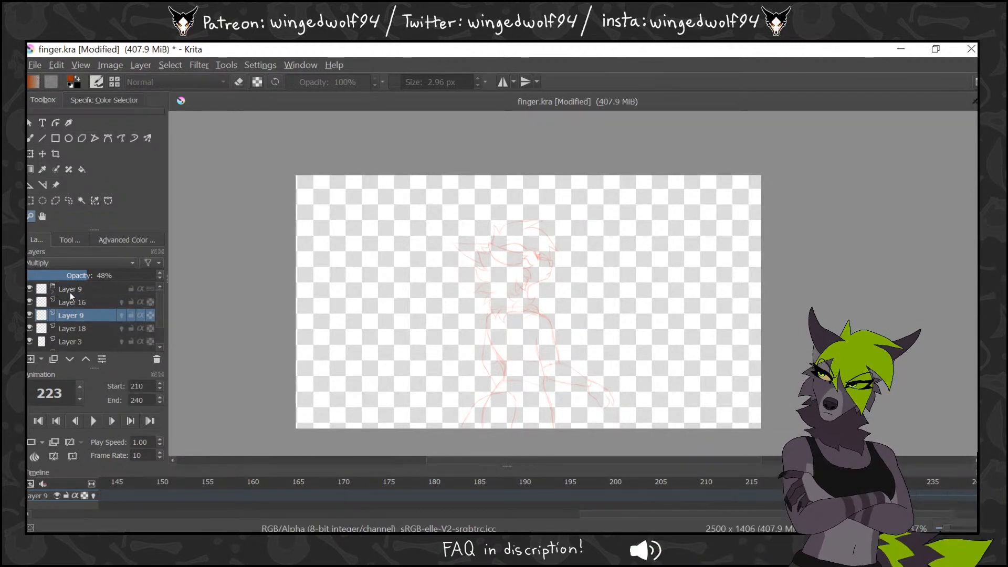
{"action": "left_click", "coordinate": [82, 298]}
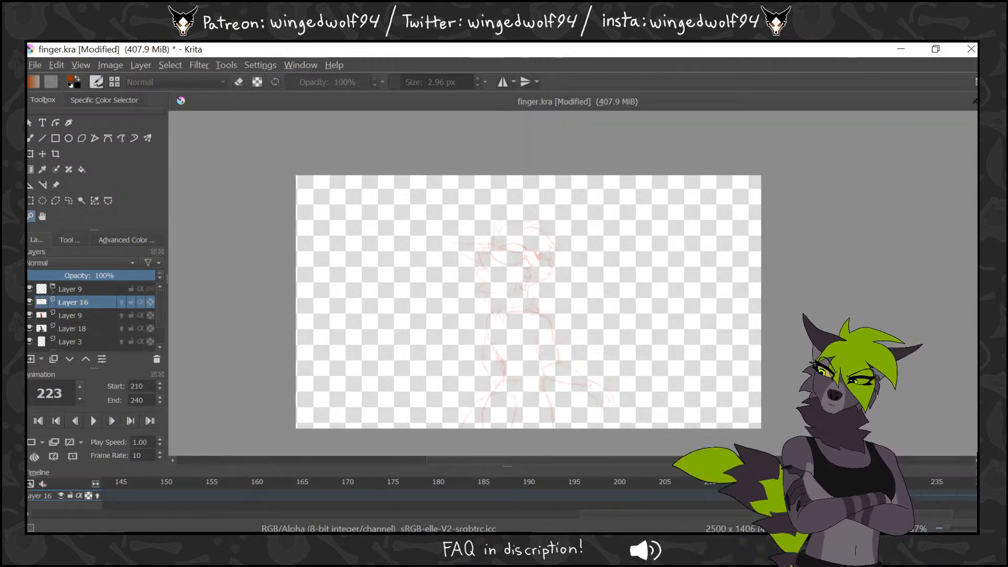
{"action": "left_click", "coordinate": [84, 313]}
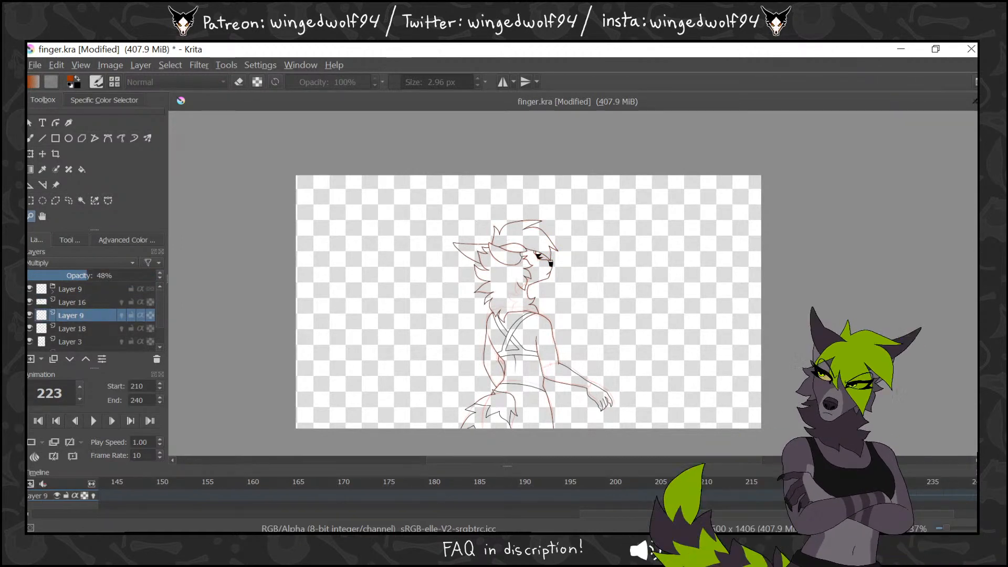
{"action": "left_click", "coordinate": [83, 328]}
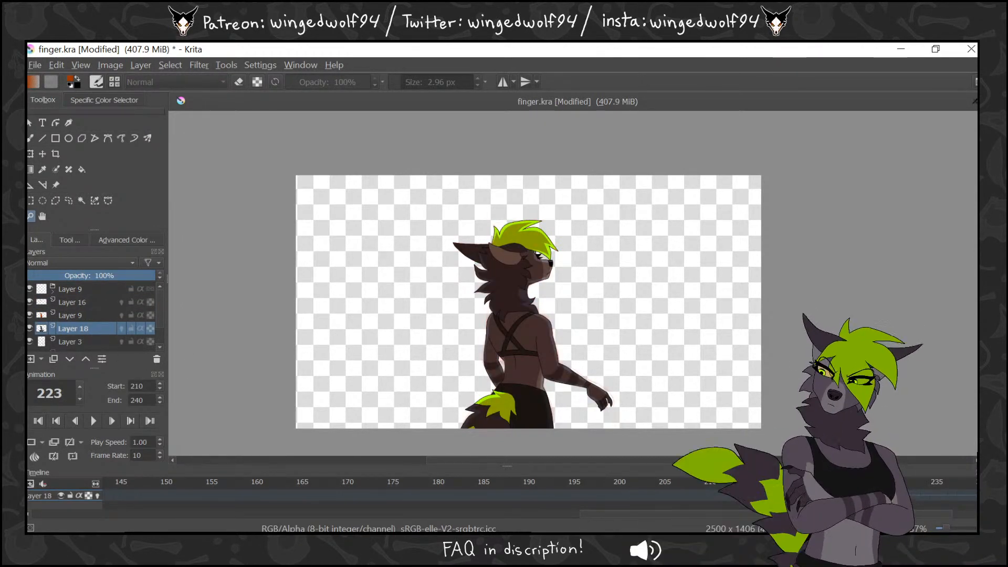
{"action": "left_click_drag", "start_coordinate": [147, 386], "coordinate": [76, 384]}
{"action": "type", "text": "223"}
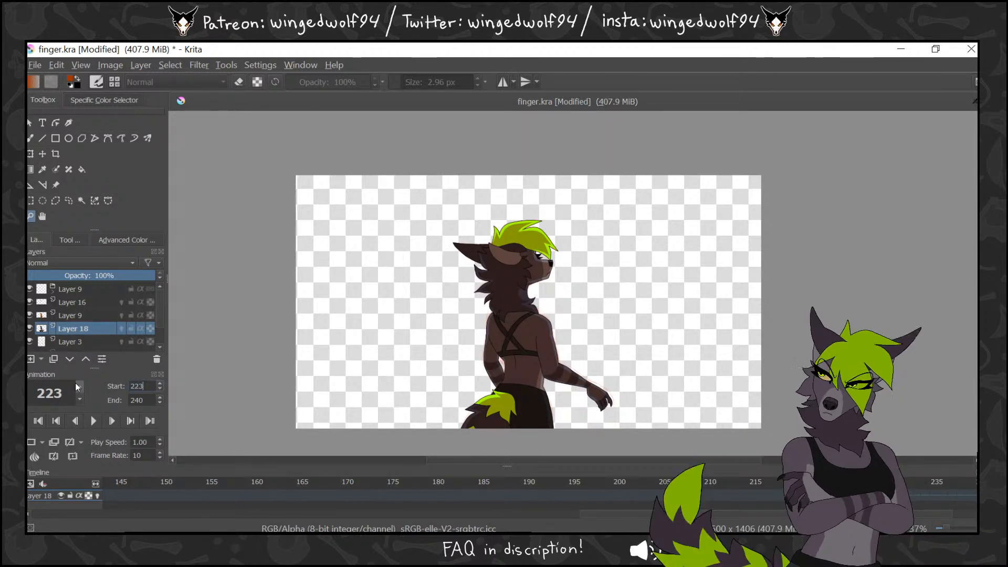
Examine the held pose on Layer 18 at frames from 225 to 253 to check how the shot ends
{"action": "left_click_drag", "start_coordinate": [695, 513], "coordinate": [708, 512]}
{"action": "left_click_drag", "start_coordinate": [764, 480], "coordinate": [777, 481]}
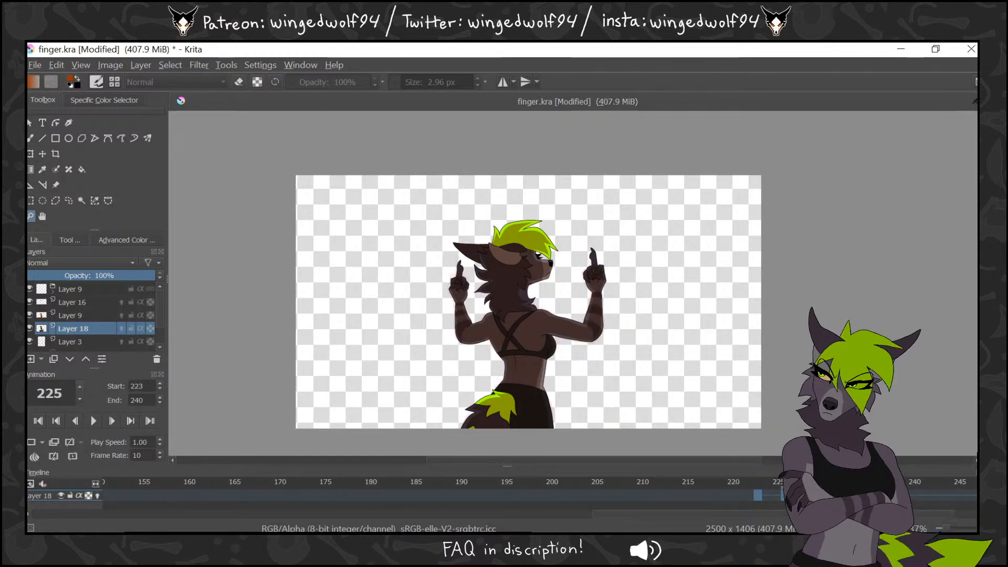
{"action": "left_click", "coordinate": [920, 493]}
{"action": "left_click", "coordinate": [926, 492]}
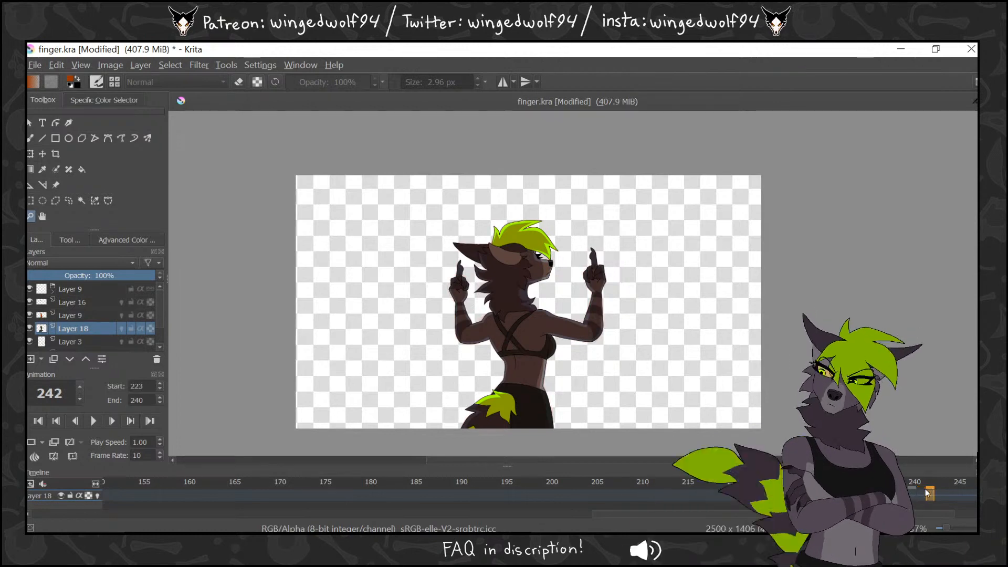
{"action": "left_click", "coordinate": [921, 492]}
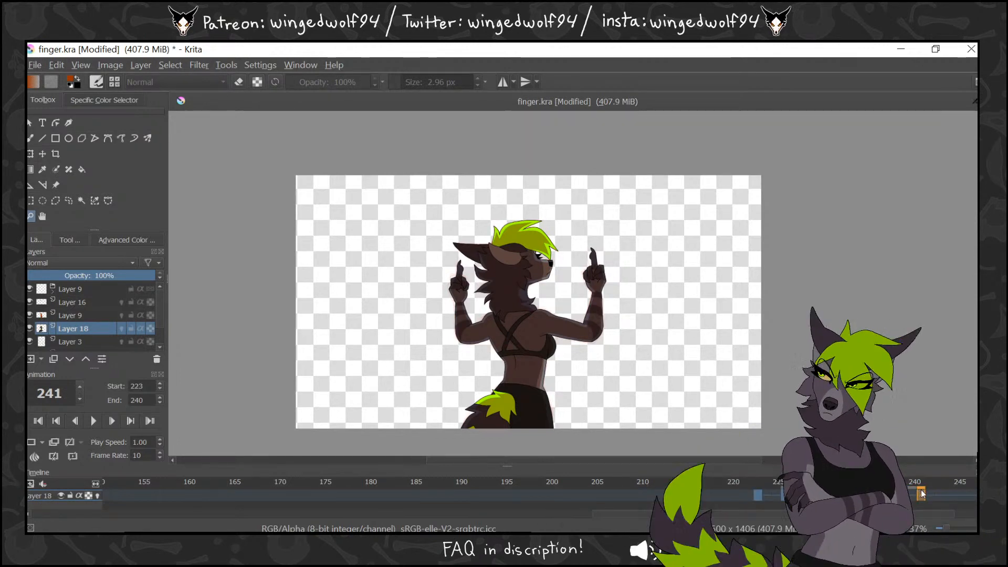
{"action": "left_click", "coordinate": [929, 495]}
{"action": "left_click", "coordinate": [923, 495]}
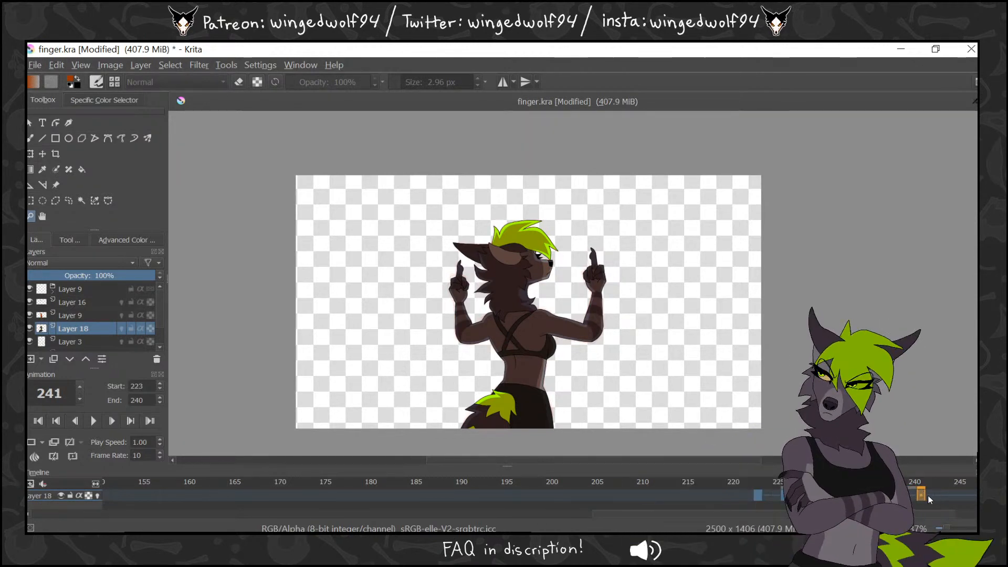
{"action": "left_click", "coordinate": [928, 496]}
{"action": "left_click", "coordinate": [940, 496]}
{"action": "left_click", "coordinate": [949, 494]}
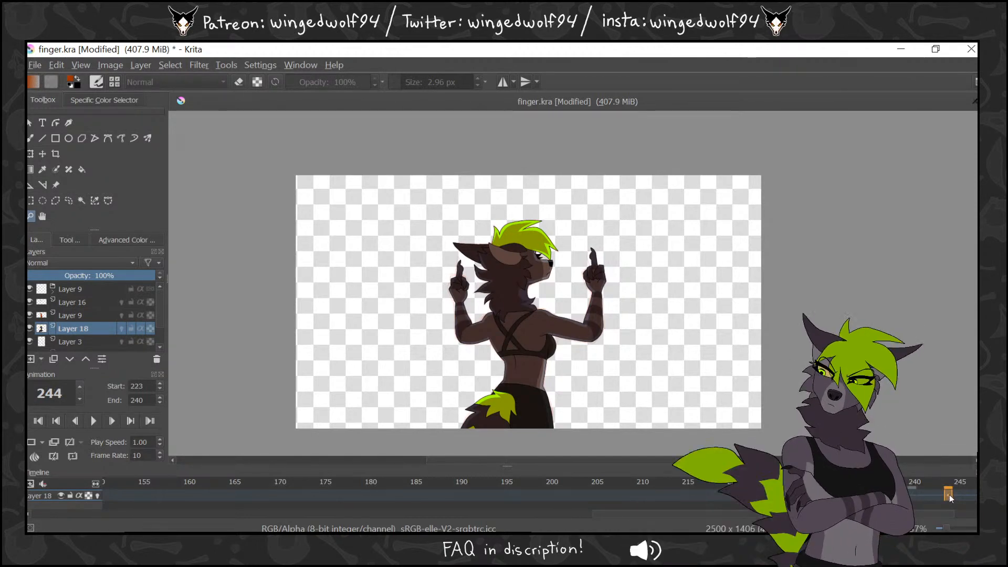
{"action": "left_click", "coordinate": [958, 496]}
{"action": "left_click", "coordinate": [968, 497]}
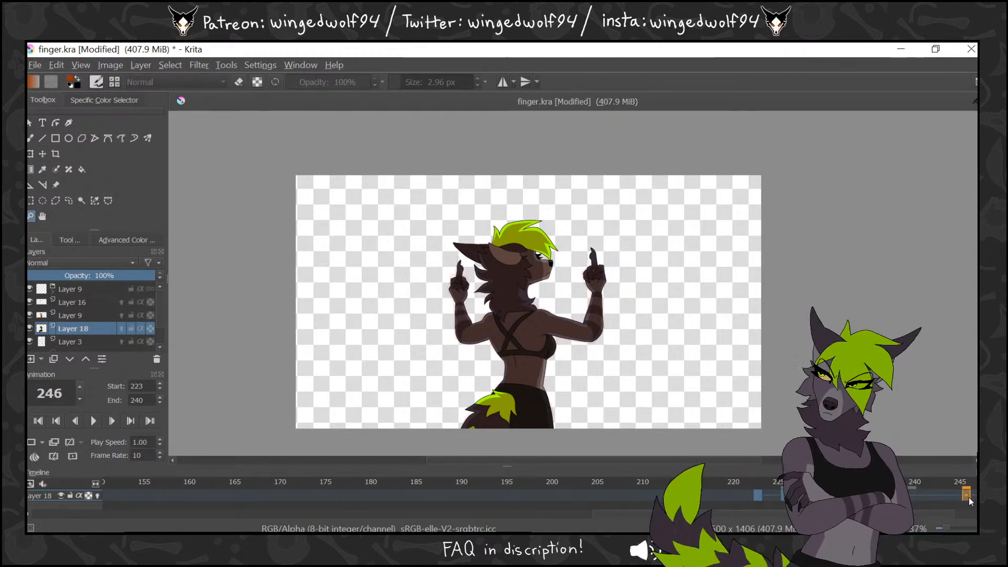
{"action": "left_click", "coordinate": [972, 496]}
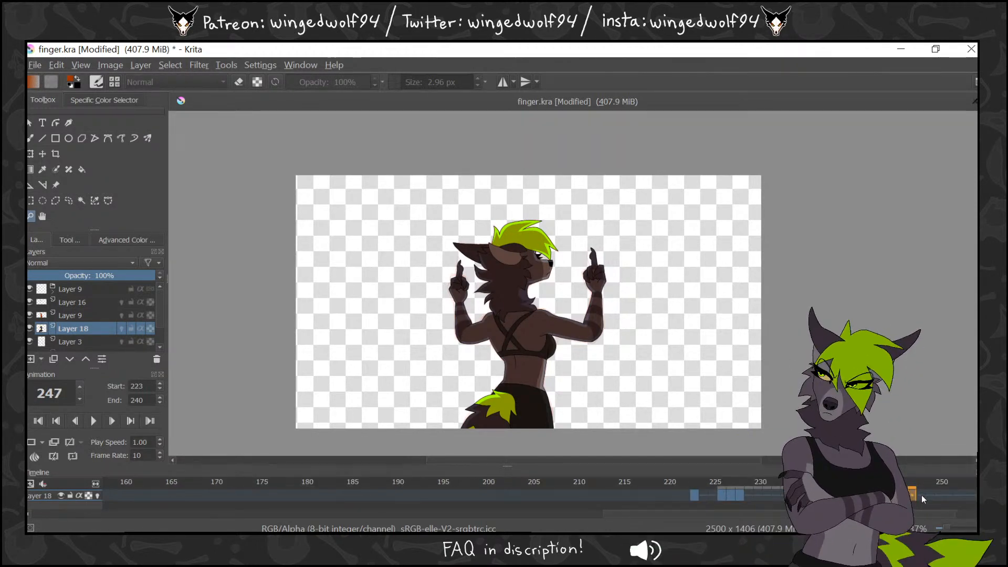
{"action": "left_click", "coordinate": [939, 492]}
{"action": "left_click", "coordinate": [965, 493]}
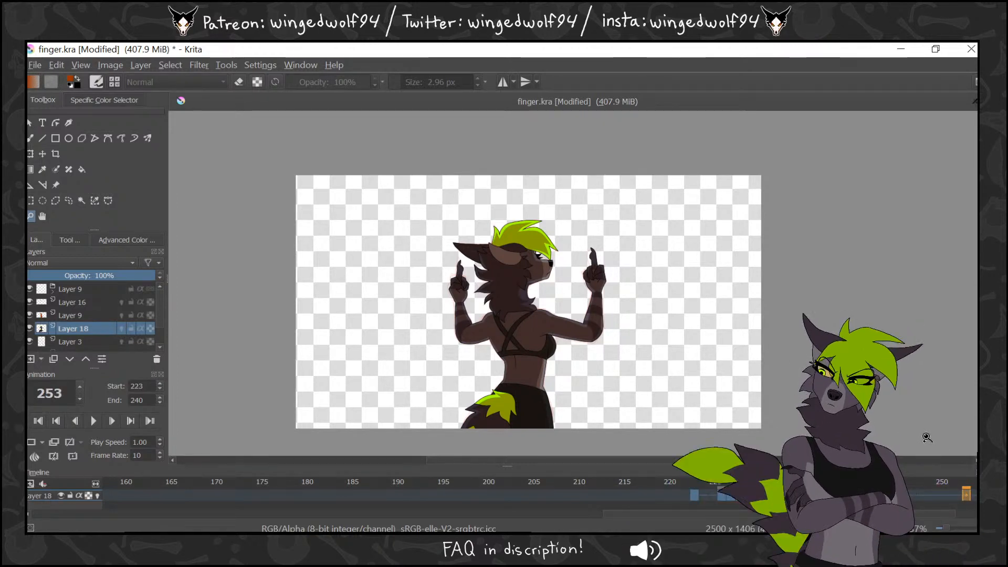
Show the white background on Layer 1 and play the animation to review the shaded figure
{"action": "left_click_drag", "start_coordinate": [160, 313], "coordinate": [160, 337]}
{"action": "left_click", "coordinate": [30, 342]}
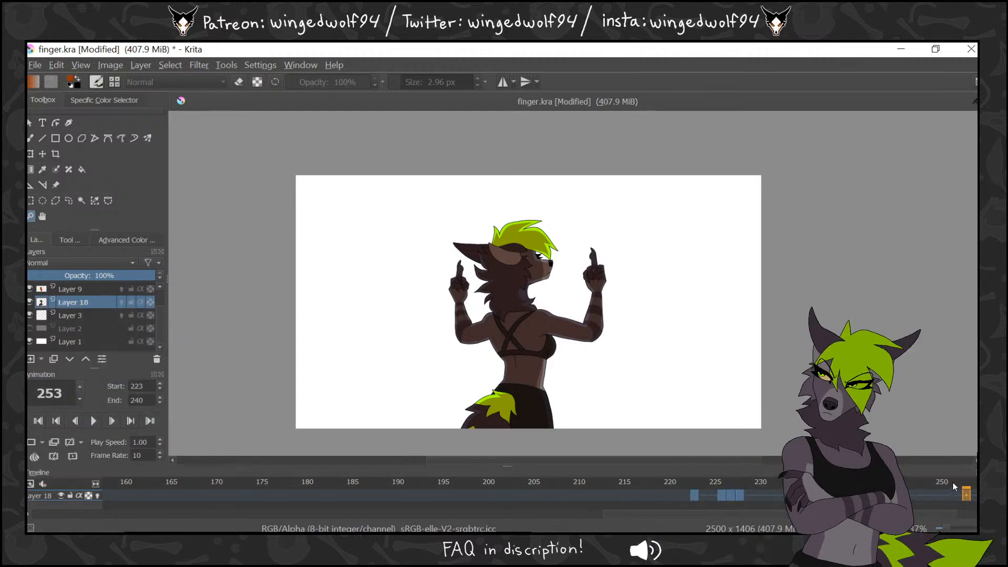
{"action": "left_click_drag", "start_coordinate": [949, 483], "coordinate": [857, 483]}
{"action": "key", "text": "space"}
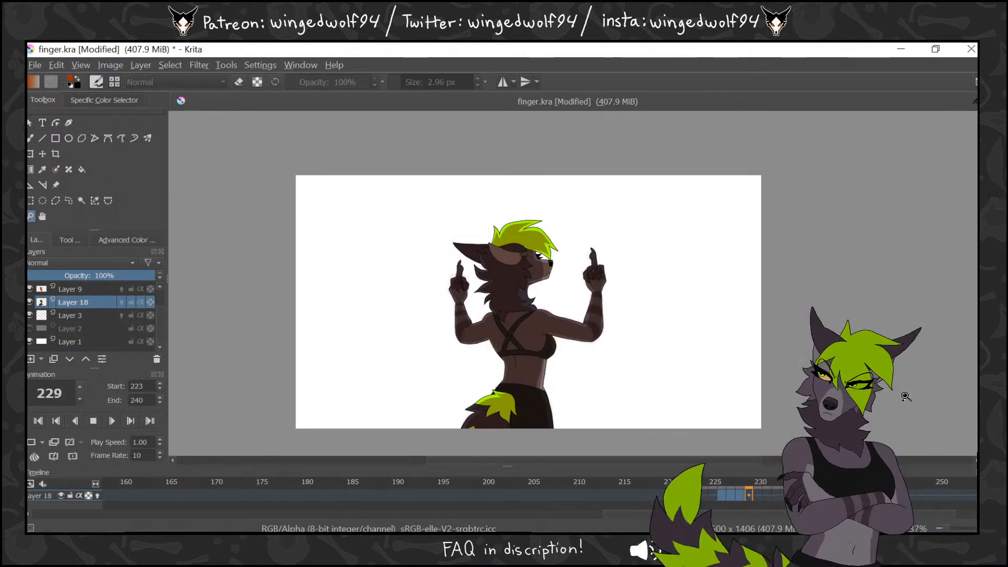
{"action": "key", "text": "space"}
Hide the Layer 1 background and the Layer 3 sketch, and go to frame 232
{"action": "left_click", "coordinate": [30, 341]}
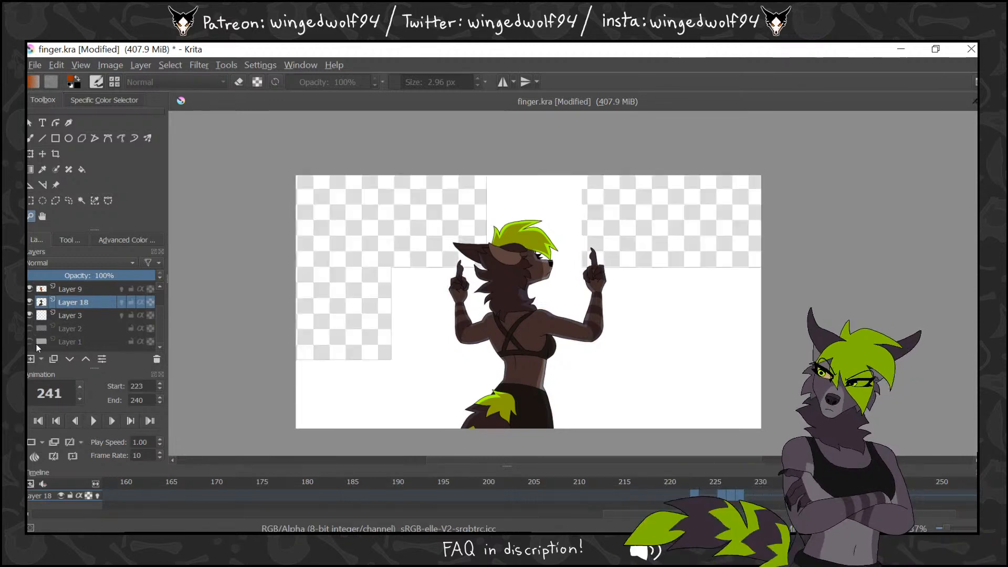
{"action": "left_click", "coordinate": [30, 315]}
{"action": "key", "text": "space"}
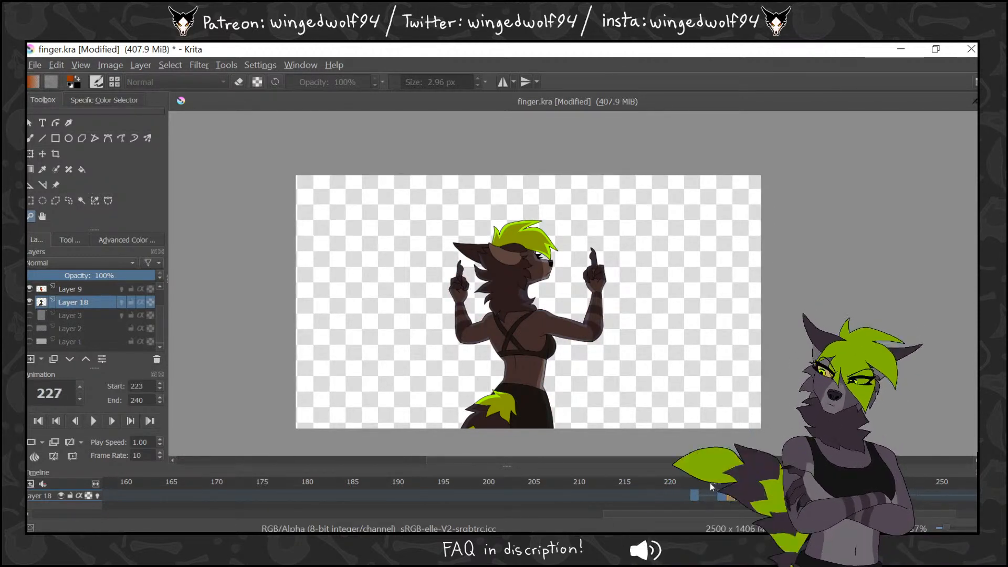
{"action": "left_click", "coordinate": [764, 479]}
Save the document as finger.kra in the LOSER folder, replacing the existing file
{"action": "left_click", "coordinate": [35, 65]}
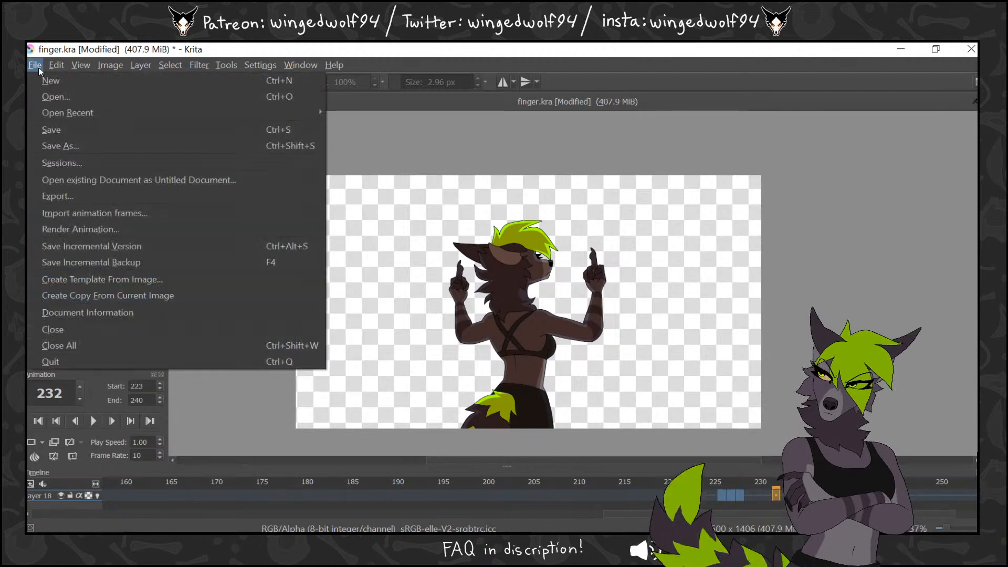
{"action": "left_click", "coordinate": [68, 145]}
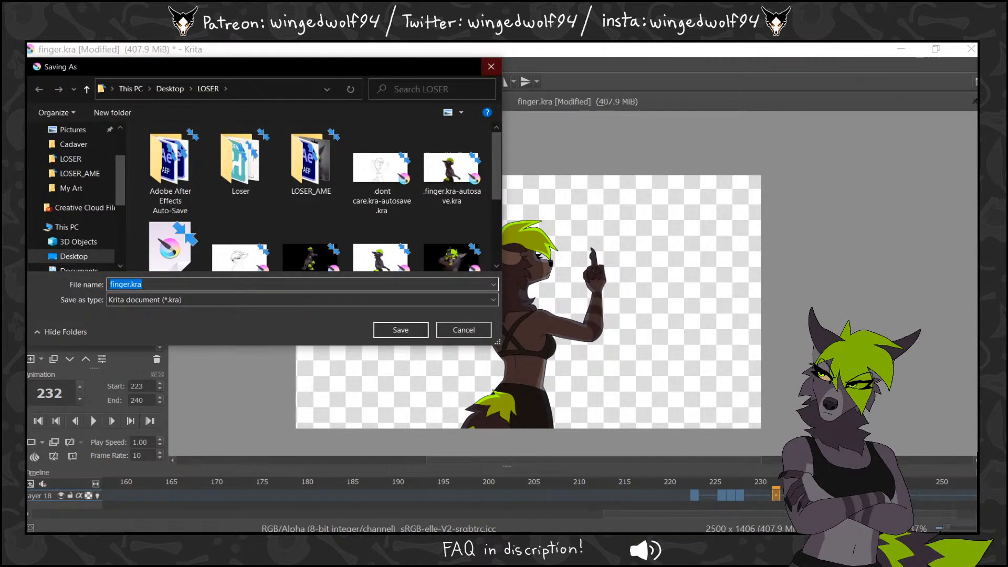
{"action": "left_click", "coordinate": [410, 332]}
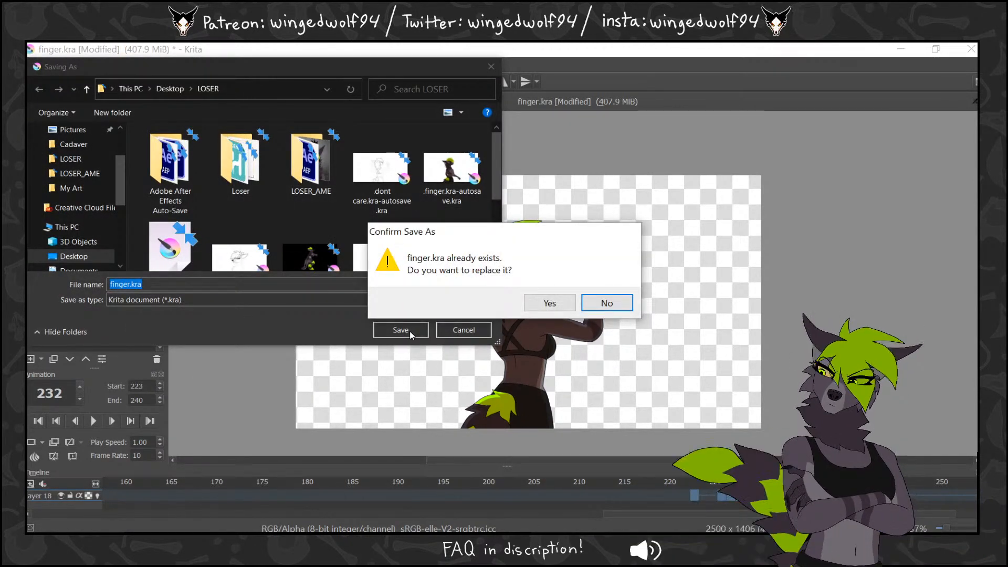
{"action": "left_click", "coordinate": [548, 305]}
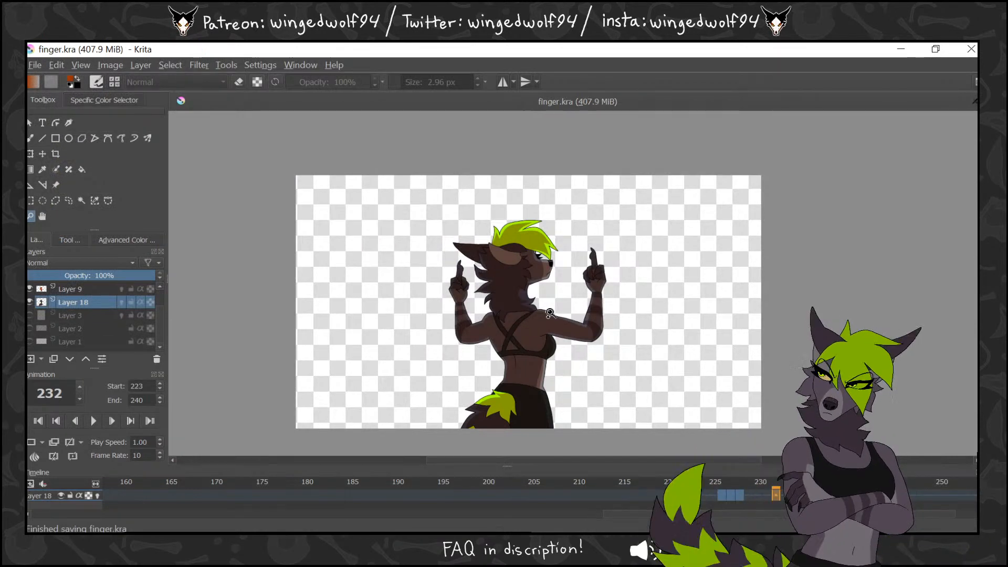
Render frames 223 to 240 as a PNG image sequence with the base name finger
{"action": "left_click", "coordinate": [35, 64]}
{"action": "left_click", "coordinate": [90, 228]}
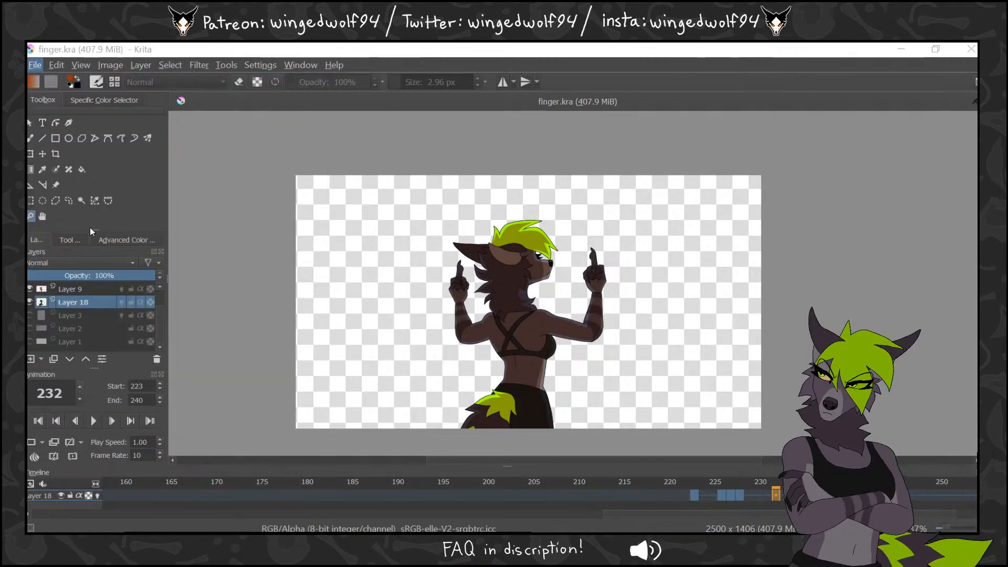
{"action": "double_click", "coordinate": [525, 352]}
{"action": "type", "text": "fin"}
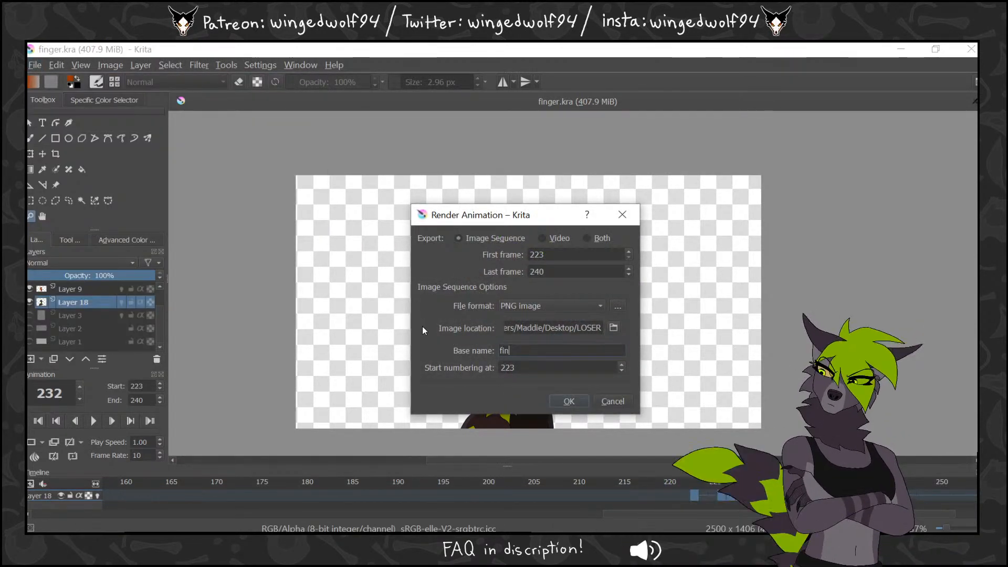
{"action": "type", "text": "ger"}
{"action": "key", "text": "Return"}
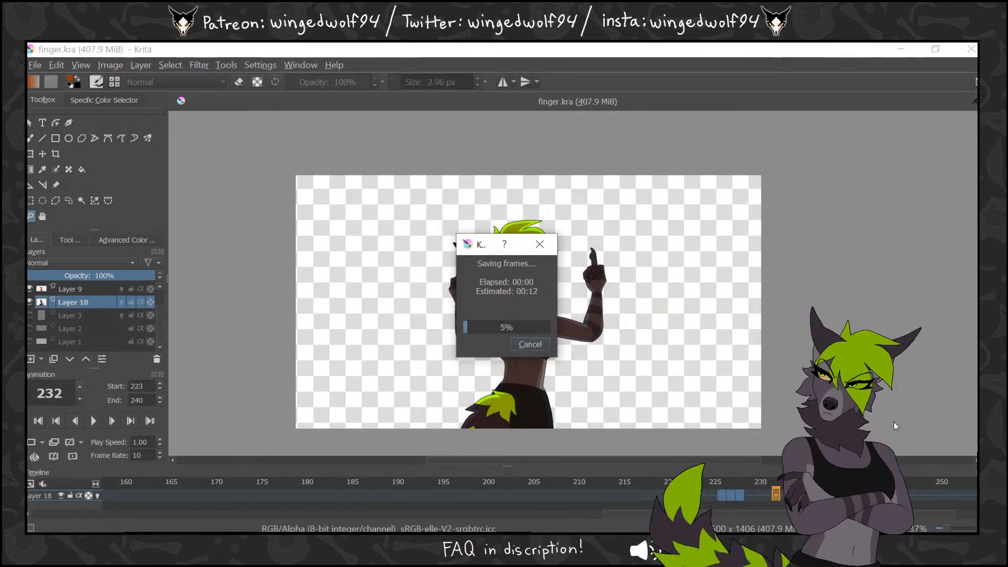